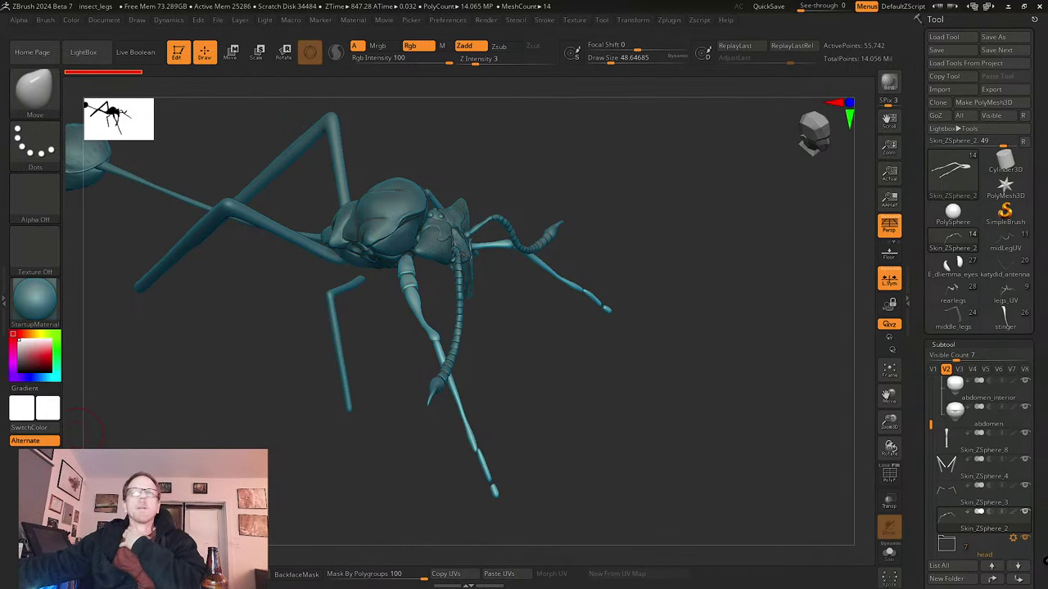
# - Frame the whole insect and examine its body, detailed front legs and simple blocked-out middle and rear legs from several angles
pyautogui.moveTo(595, 403); pyautogui.dragTo(644, 437)
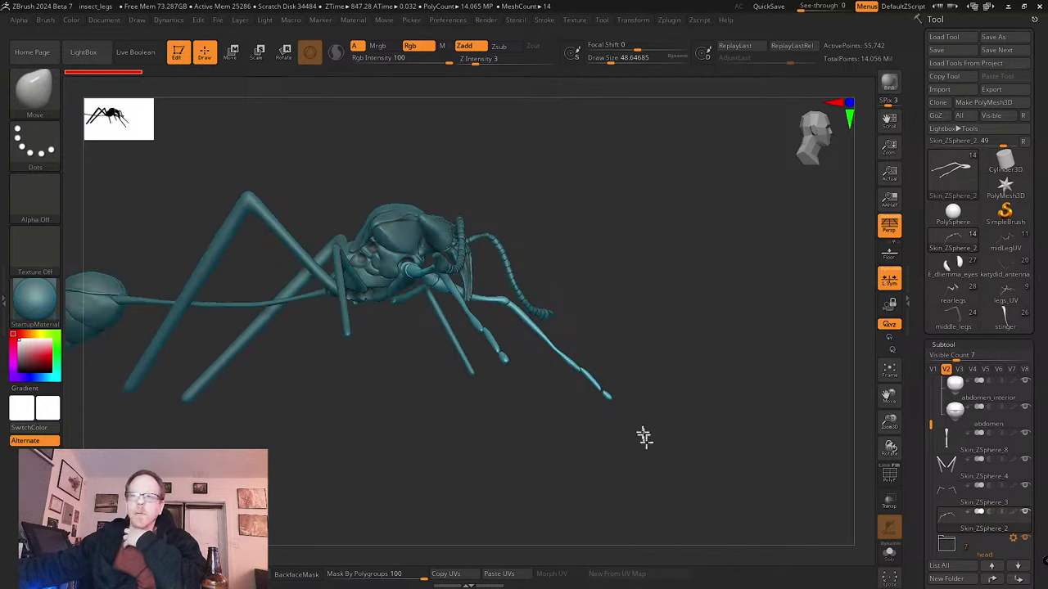
pyautogui.click(890, 370)
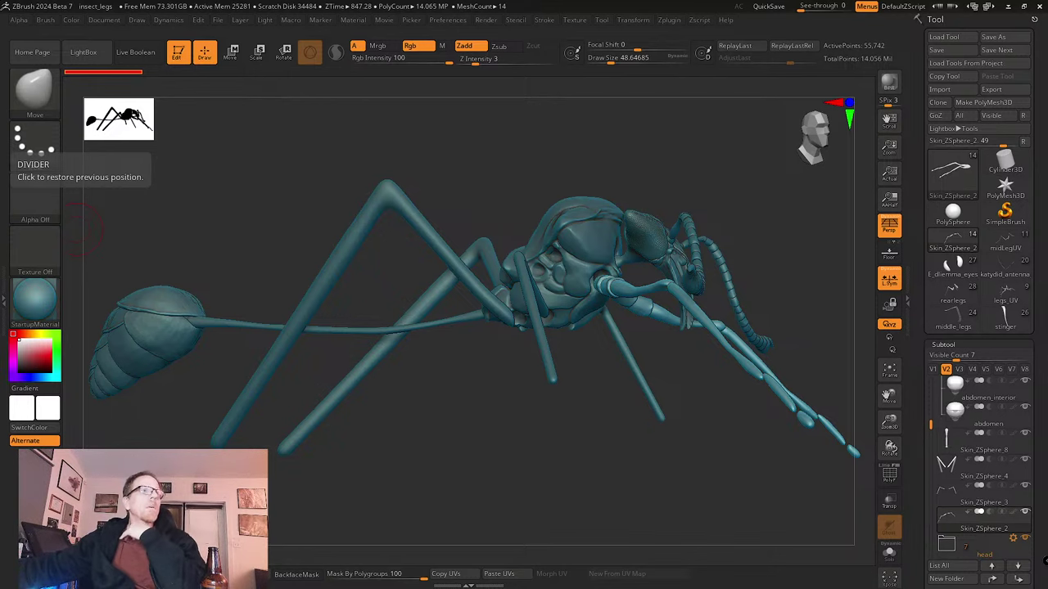
pyautogui.moveTo(482, 451)
pyautogui.mouseDown()
pyautogui.moveTo(469, 456)
pyautogui.moveTo(494, 433)
pyautogui.moveTo(467, 451)
pyautogui.moveTo(418, 430)
pyautogui.moveTo(404, 409)
pyautogui.moveTo(386, 431)
pyautogui.moveTo(559, 445)
pyautogui.moveTo(570, 458)
pyautogui.moveTo(568, 429)
pyautogui.moveTo(565, 445)
pyautogui.moveTo(591, 422)
pyautogui.mouseUp()
pyautogui.moveTo(426, 423); pyautogui.dragTo(430, 395)
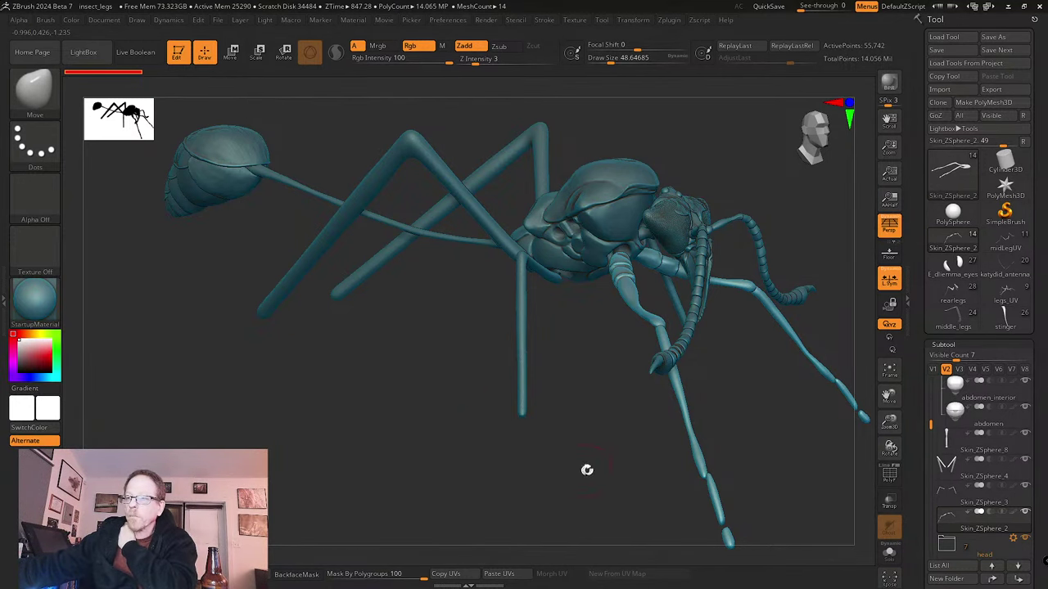
pyautogui.moveTo(587, 469); pyautogui.dragTo(498, 458)
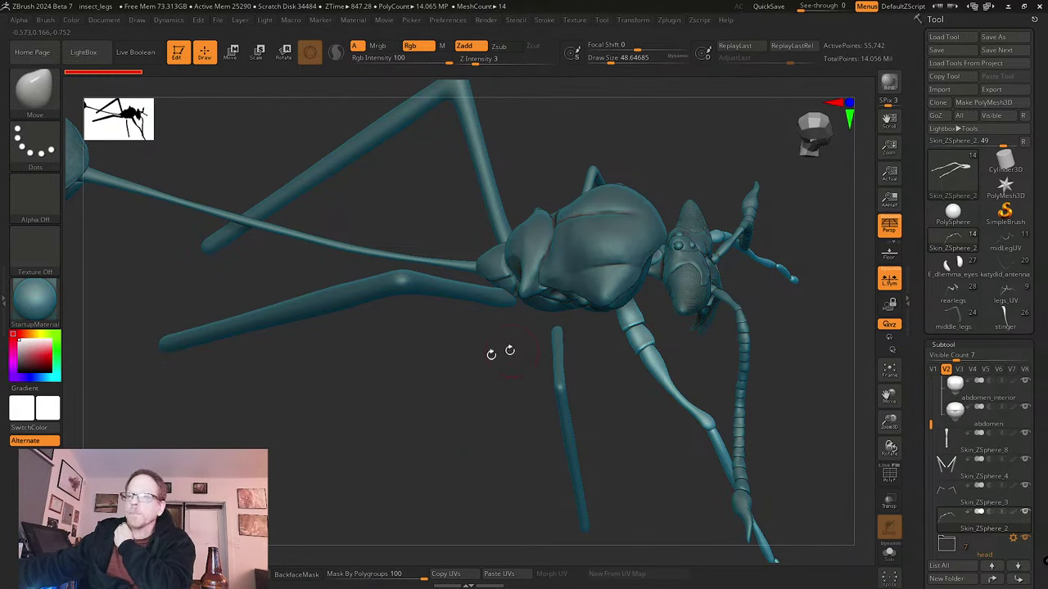
pyautogui.moveTo(442, 396); pyautogui.dragTo(456, 437)
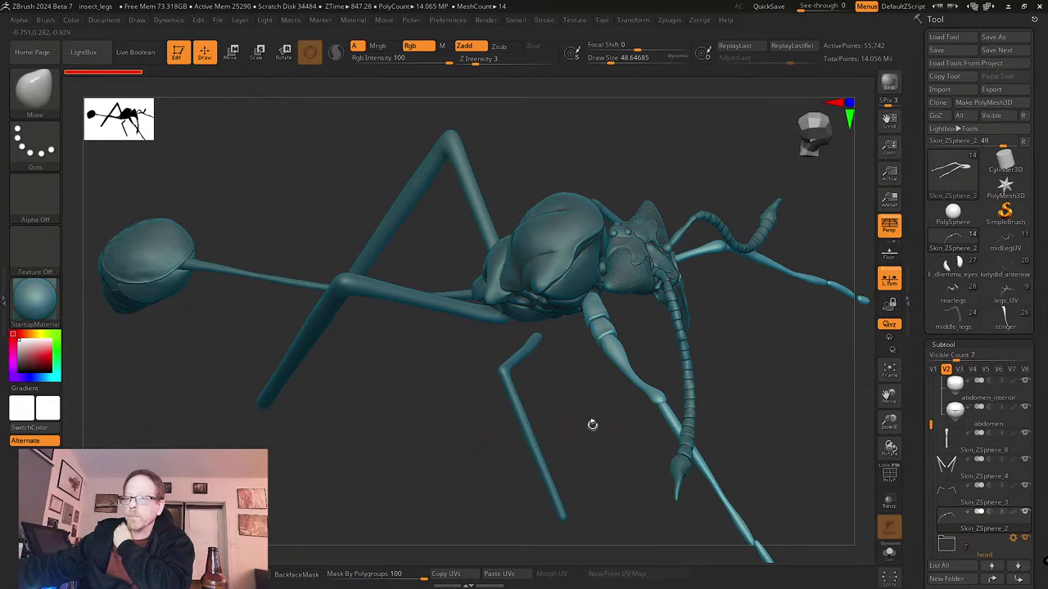
pyautogui.moveTo(591, 423); pyautogui.dragTo(594, 432)
pyautogui.moveTo(769, 403); pyautogui.dragTo(800, 391)
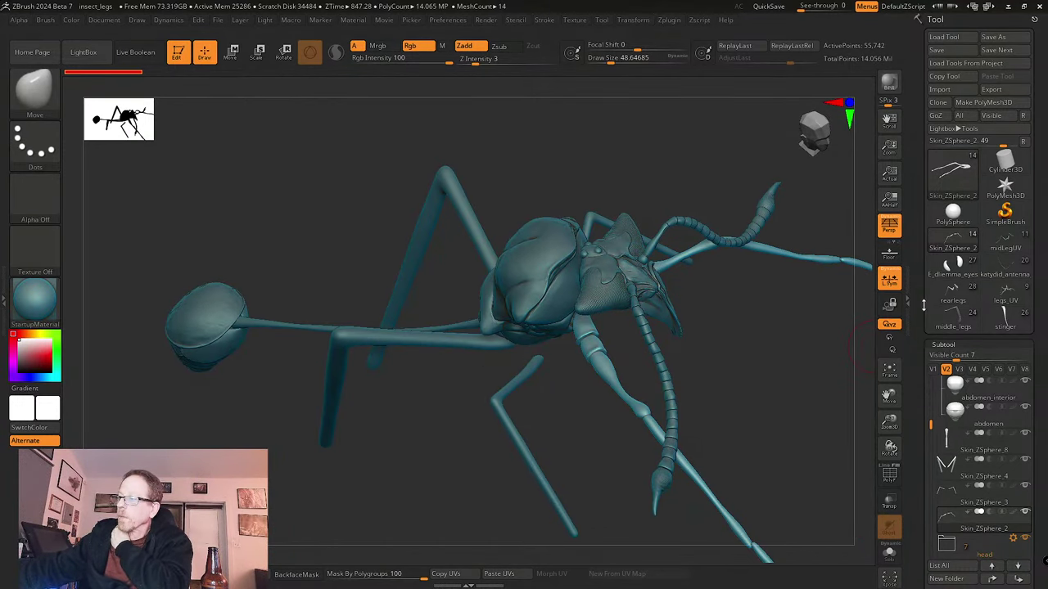
# - Switch to the midLegUV ant model, fit it to the view and examine its head, mandibles and legs from several angles
pyautogui.moveTo(1005, 242)
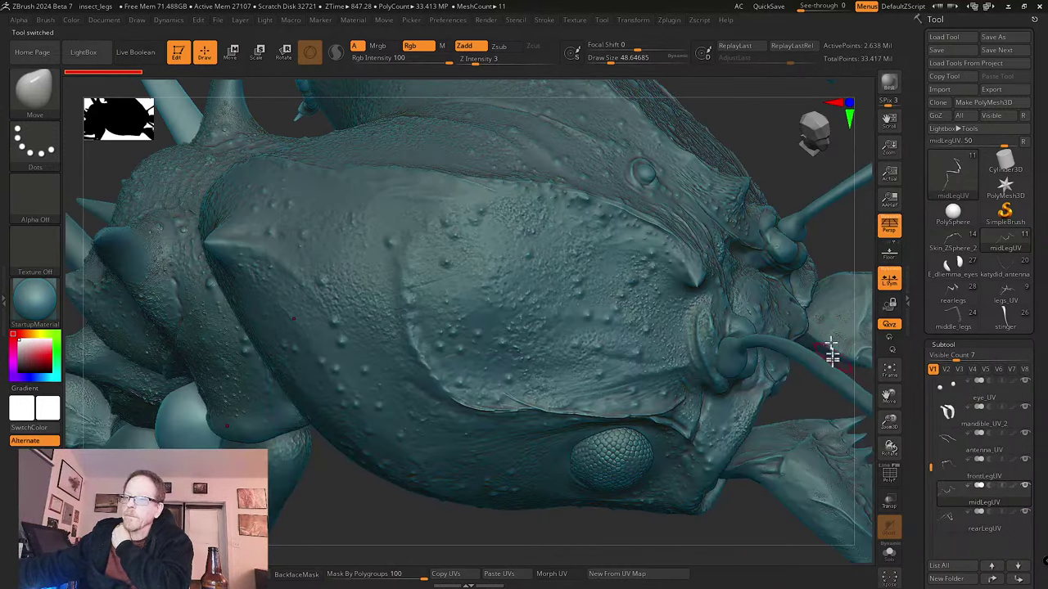
pyautogui.click(890, 371)
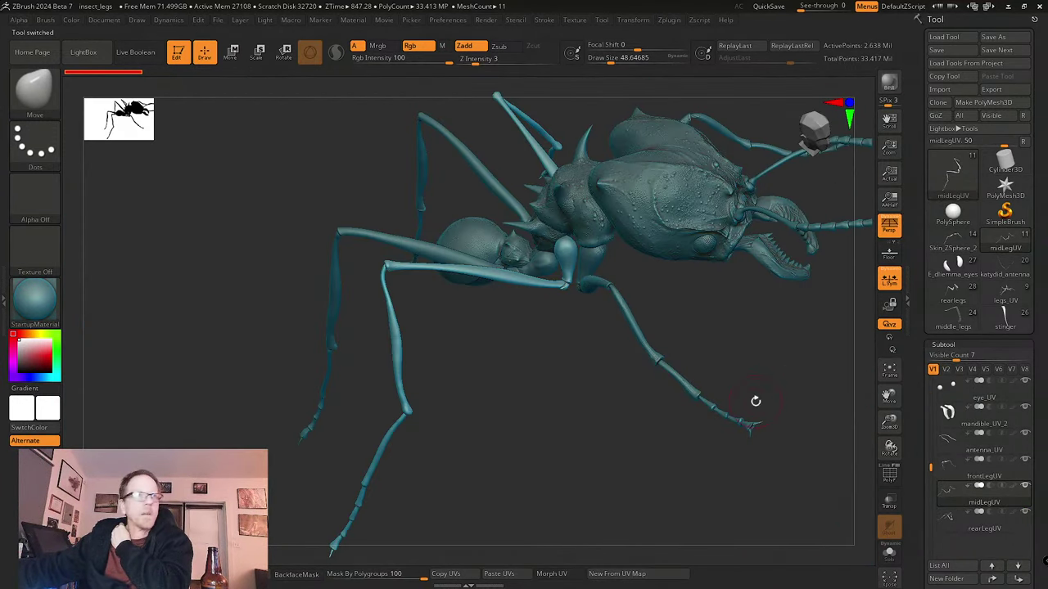
pyautogui.moveTo(543, 432); pyautogui.dragTo(654, 357)
pyautogui.moveTo(666, 199); pyautogui.dragTo(652, 294)
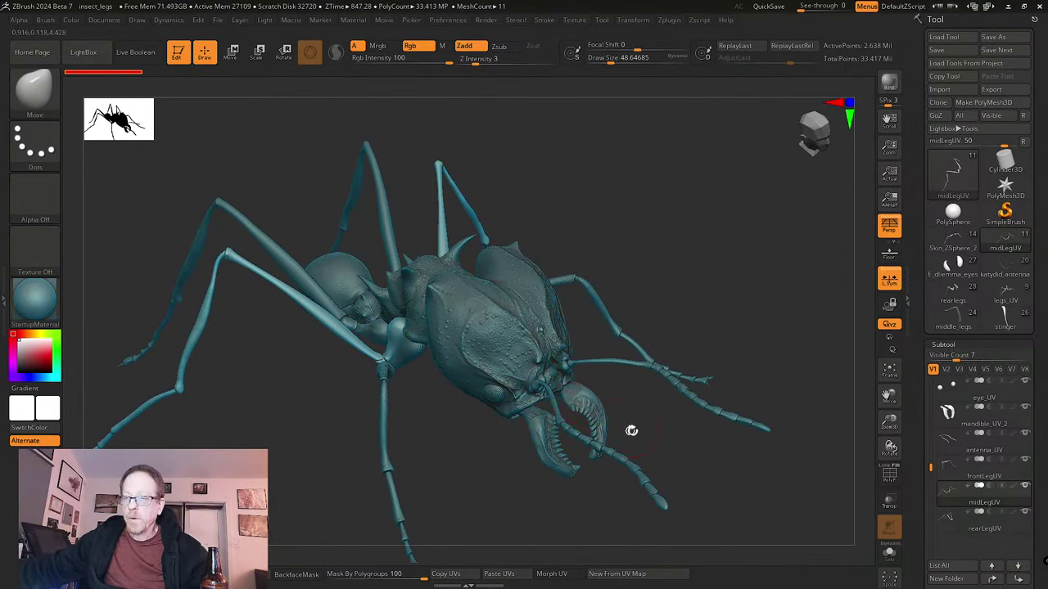
pyautogui.moveTo(631, 432)
pyautogui.mouseDown()
pyautogui.moveTo(622, 408)
pyautogui.moveTo(432, 379)
pyautogui.mouseUp()
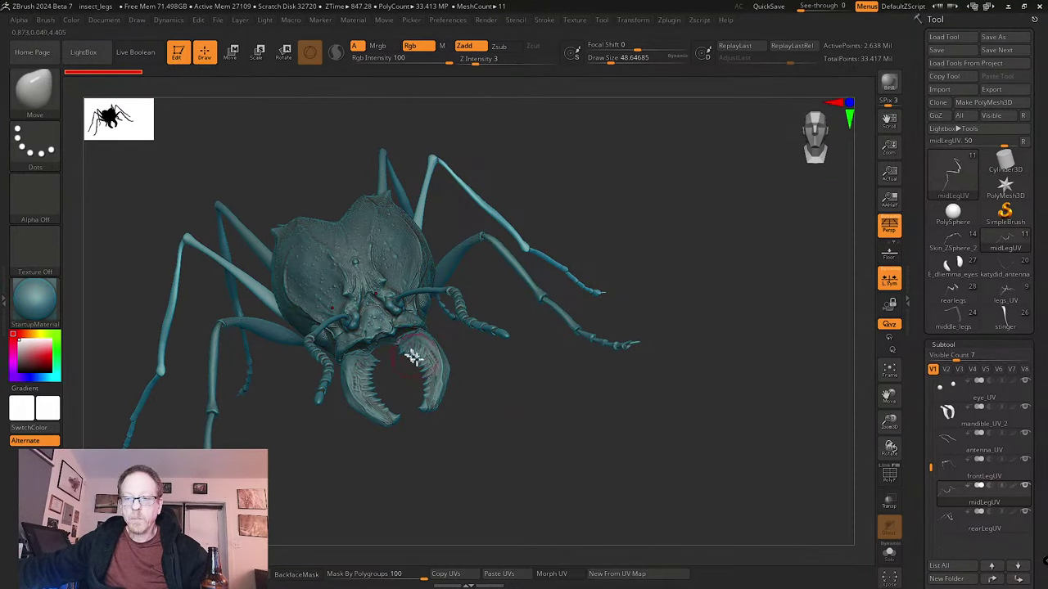
pyautogui.moveTo(535, 420); pyautogui.dragTo(442, 376)
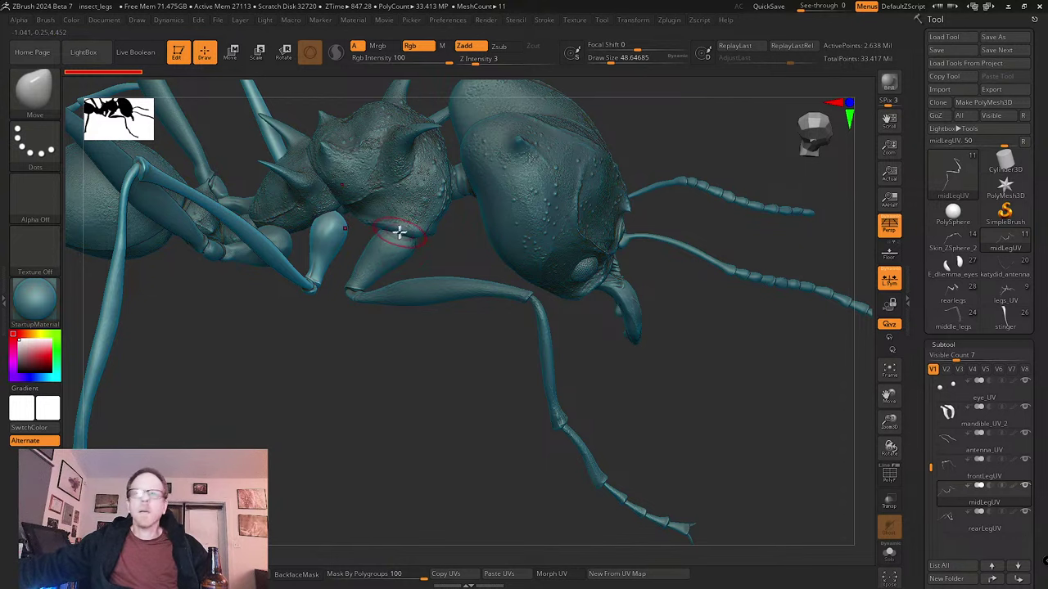
# - Make the frontLegUV subtool active and examine the ant's front leg from the body joint down to the claws
pyautogui.moveTo(383, 345); pyautogui.dragTo(456, 385)
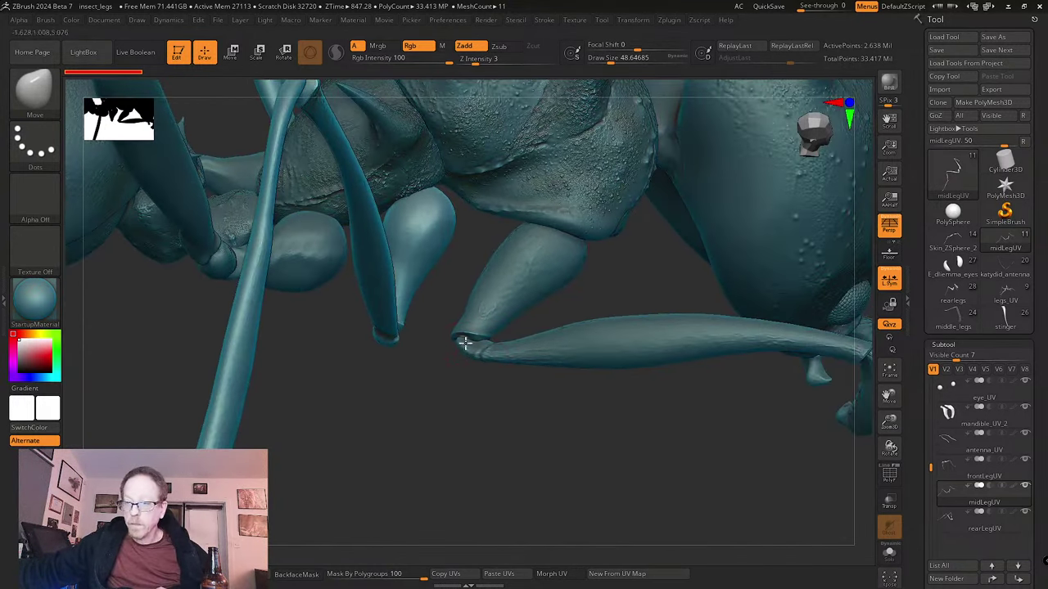
pyautogui.keyDown('alt'); pyautogui.click(476, 354); pyautogui.keyUp('alt')
pyautogui.moveTo(557, 403); pyautogui.dragTo(290, 318)
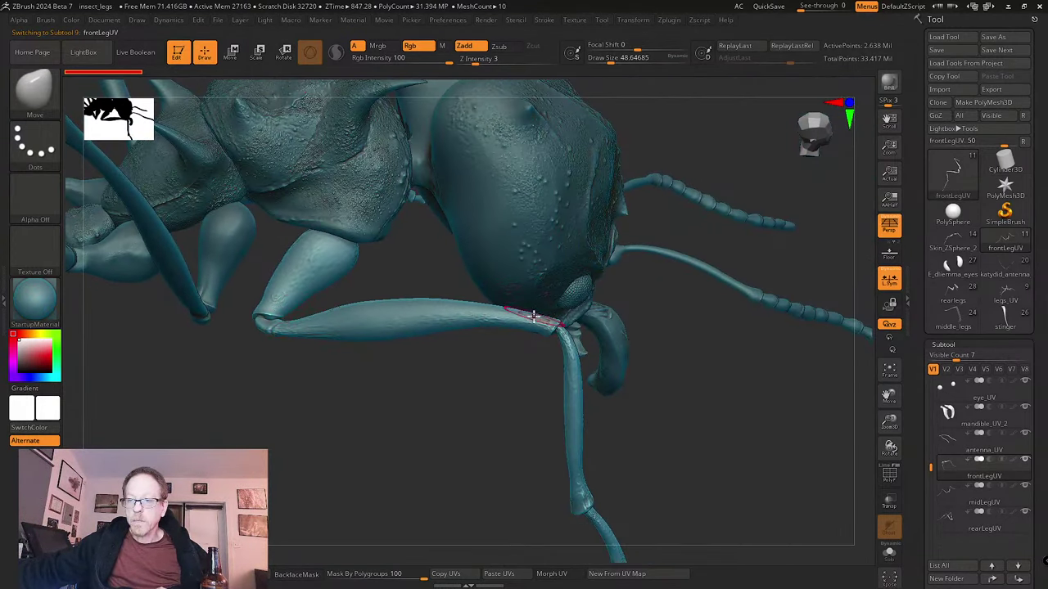
pyautogui.moveTo(492, 396); pyautogui.dragTo(417, 291)
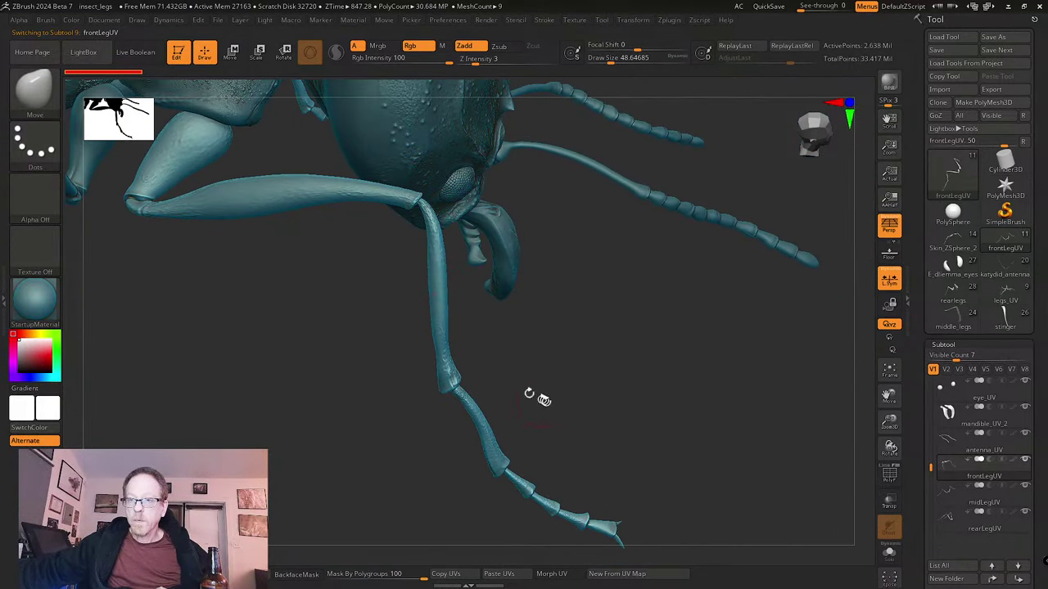
pyautogui.moveTo(529, 395)
pyautogui.mouseDown()
pyautogui.moveTo(524, 327)
pyautogui.moveTo(507, 320)
pyautogui.mouseUp()
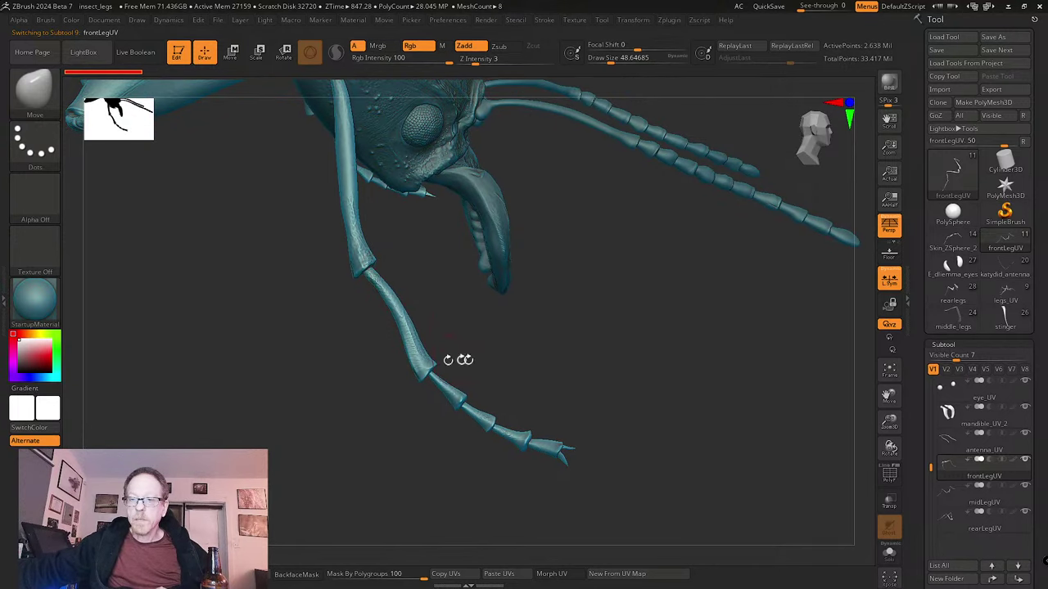
pyautogui.keyDown('alt'); pyautogui.moveTo(454, 360); pyautogui.dragTo(433, 335); pyautogui.keyUp('alt')
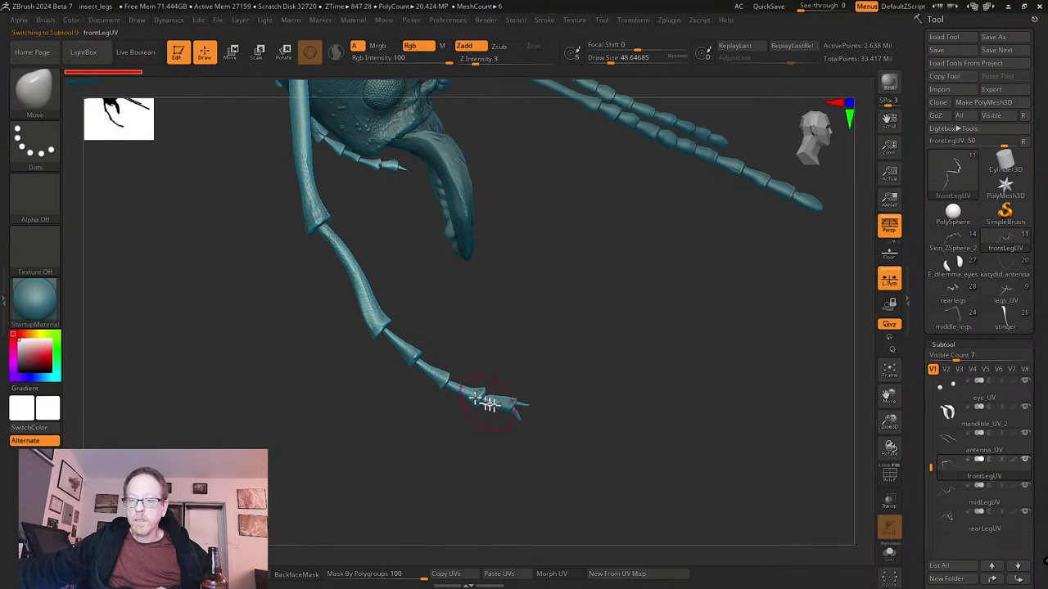
pyautogui.moveTo(476, 344); pyautogui.dragTo(483, 378)
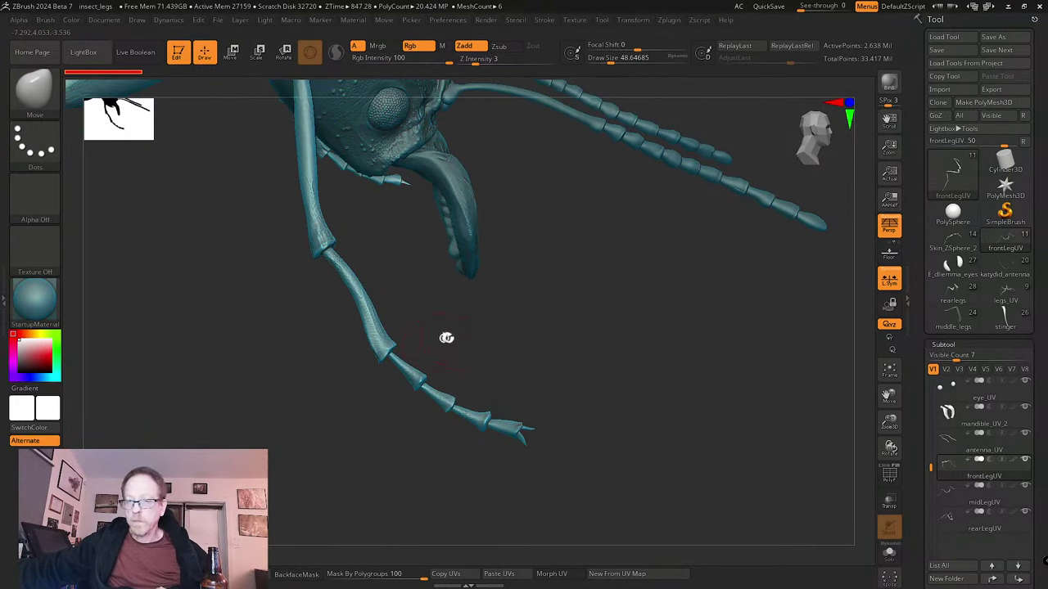
pyautogui.keyDown('alt'); pyautogui.moveTo(446, 338); pyautogui.dragTo(584, 444); pyautogui.keyUp('alt')
pyautogui.keyDown('alt'); pyautogui.moveTo(410, 347); pyautogui.dragTo(421, 386); pyautogui.keyUp('alt')
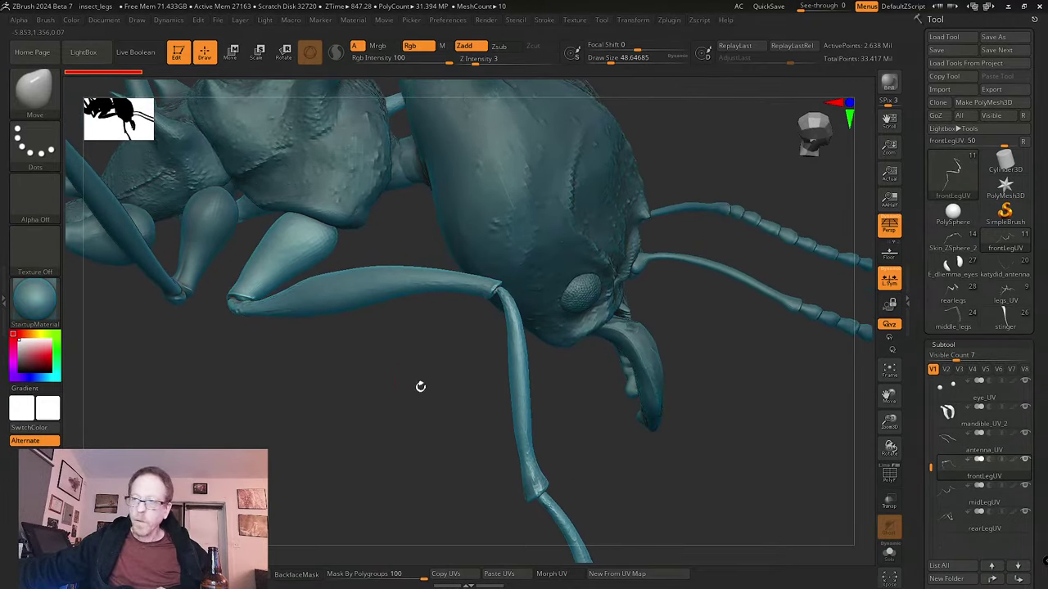
# - Turn off perspective and inspect the ant's front leg segments, joints and foot alongside the head from several angles
pyautogui.click(887, 229)
pyautogui.moveTo(573, 361); pyautogui.dragTo(430, 430)
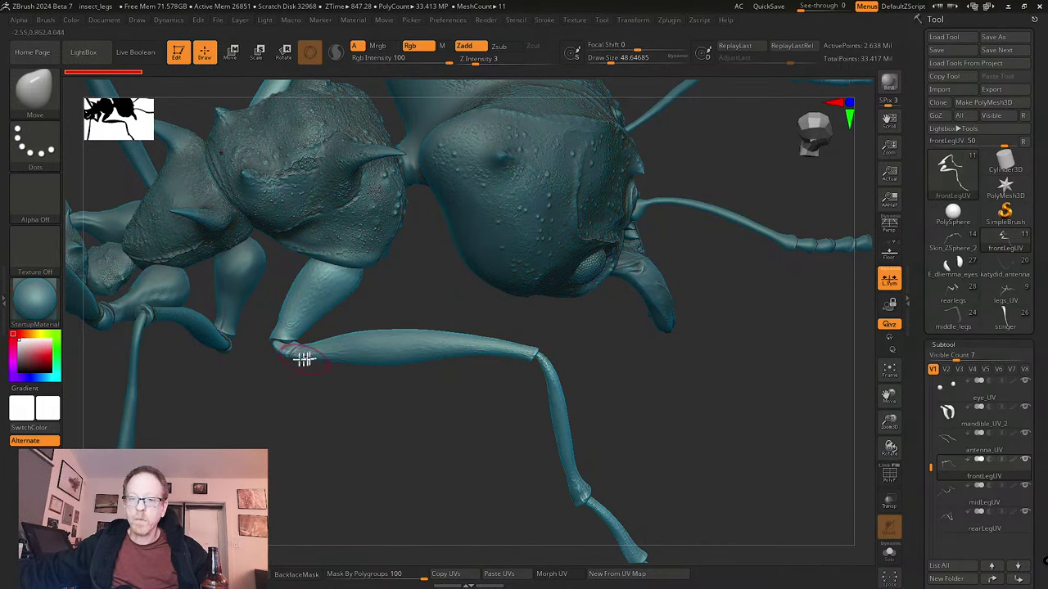
pyautogui.moveTo(666, 424); pyautogui.dragTo(515, 329)
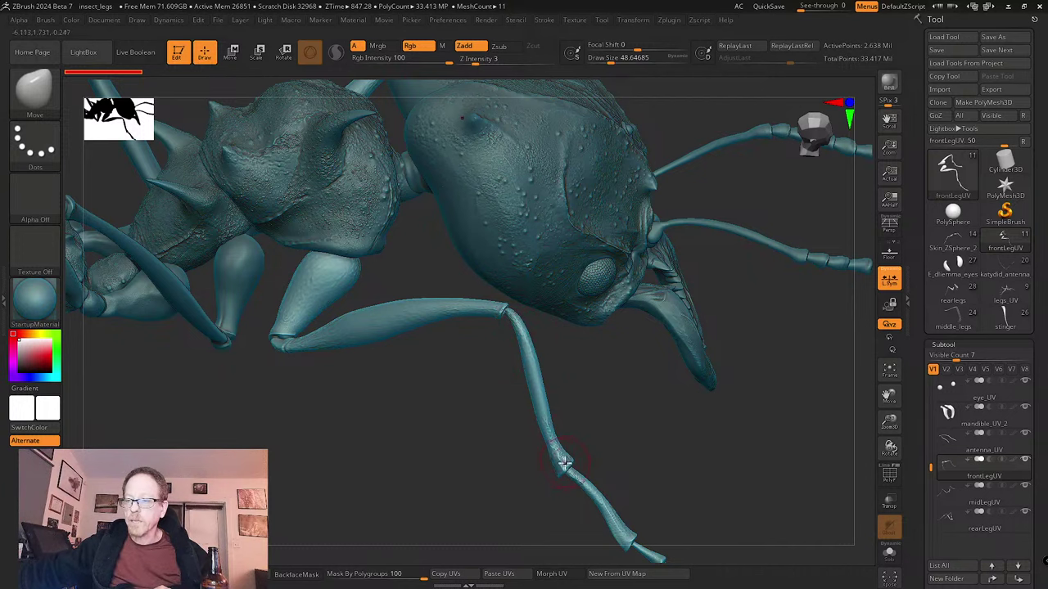
pyautogui.moveTo(595, 429); pyautogui.dragTo(397, 439)
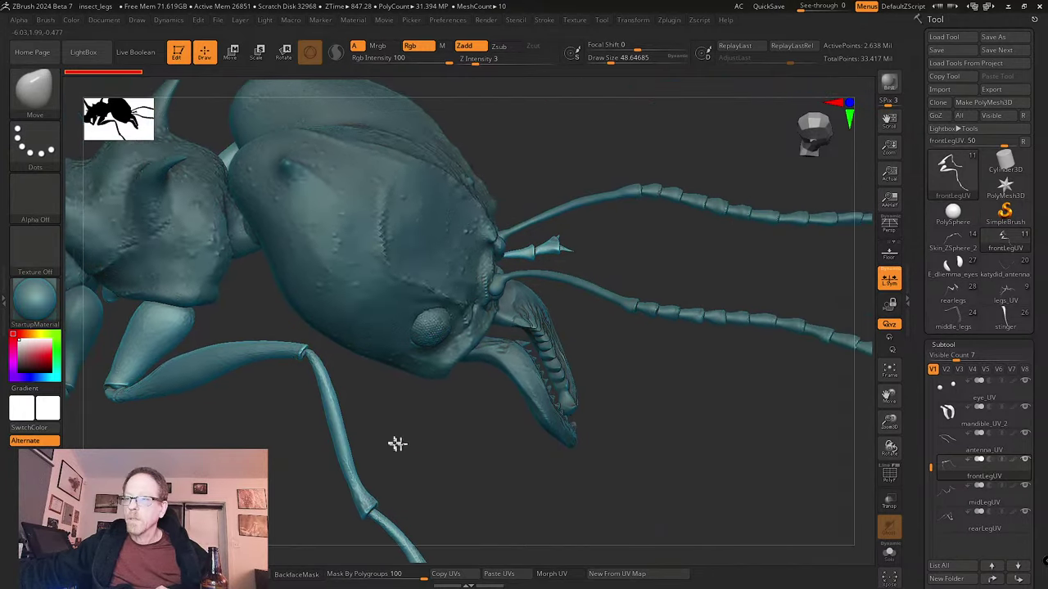
pyautogui.moveTo(627, 352); pyautogui.dragTo(608, 398)
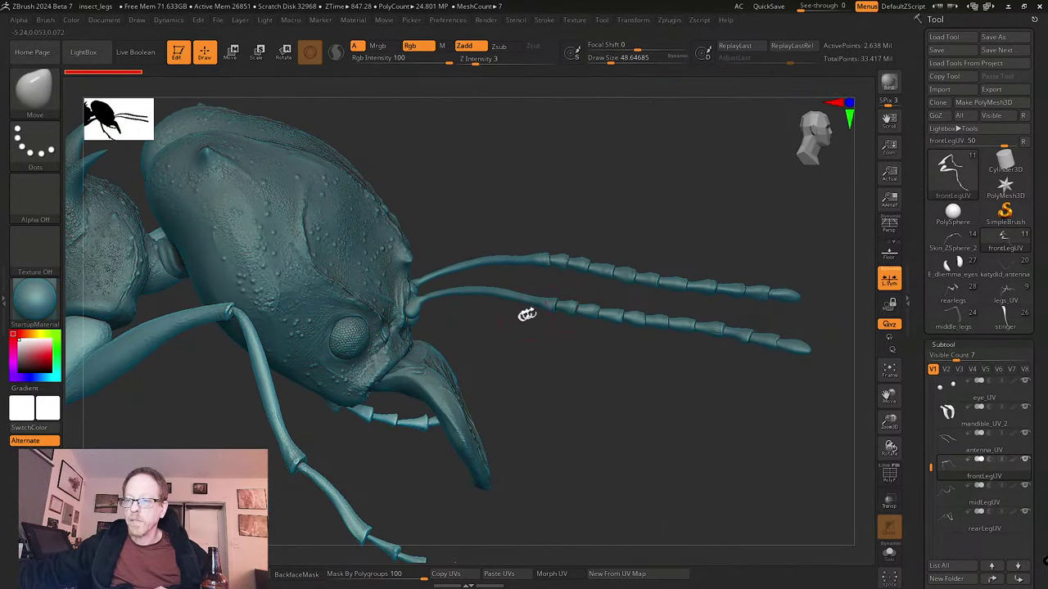
pyautogui.moveTo(526, 315); pyautogui.dragTo(390, 413)
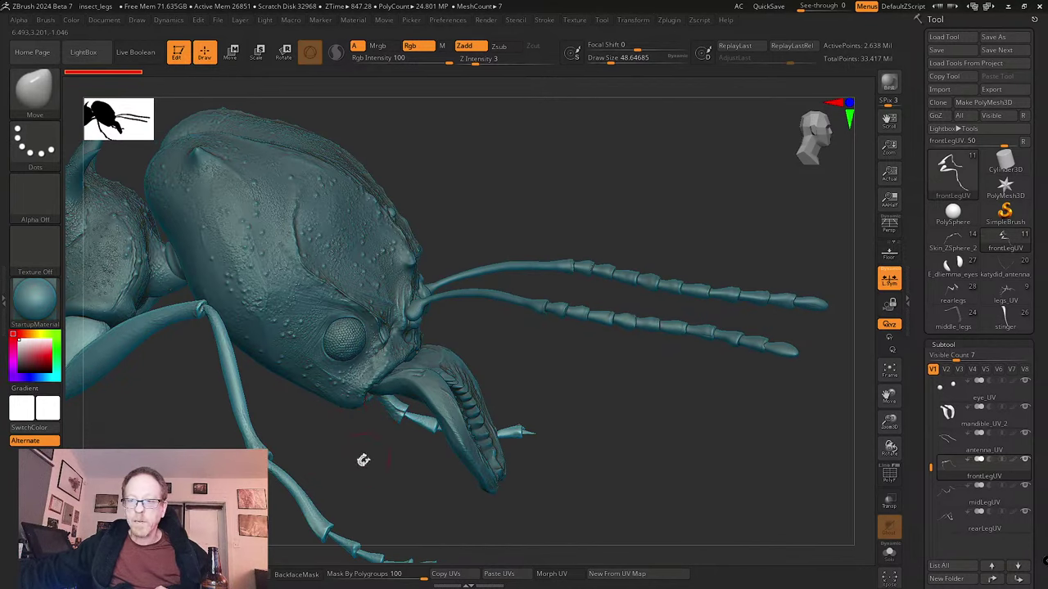
pyautogui.moveTo(362, 460); pyautogui.dragTo(390, 421)
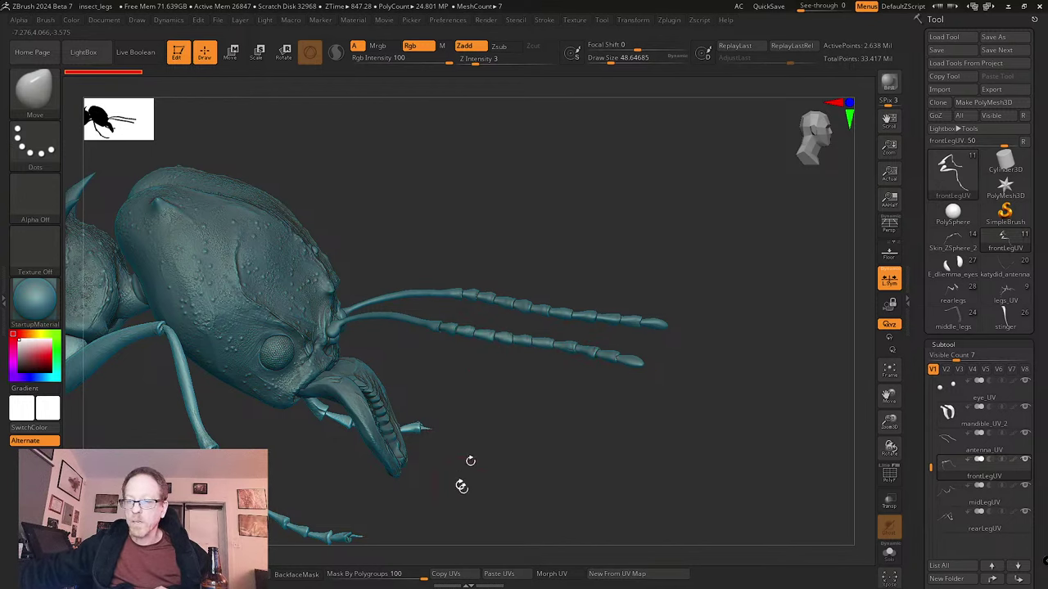
pyautogui.moveTo(461, 486); pyautogui.dragTo(466, 457)
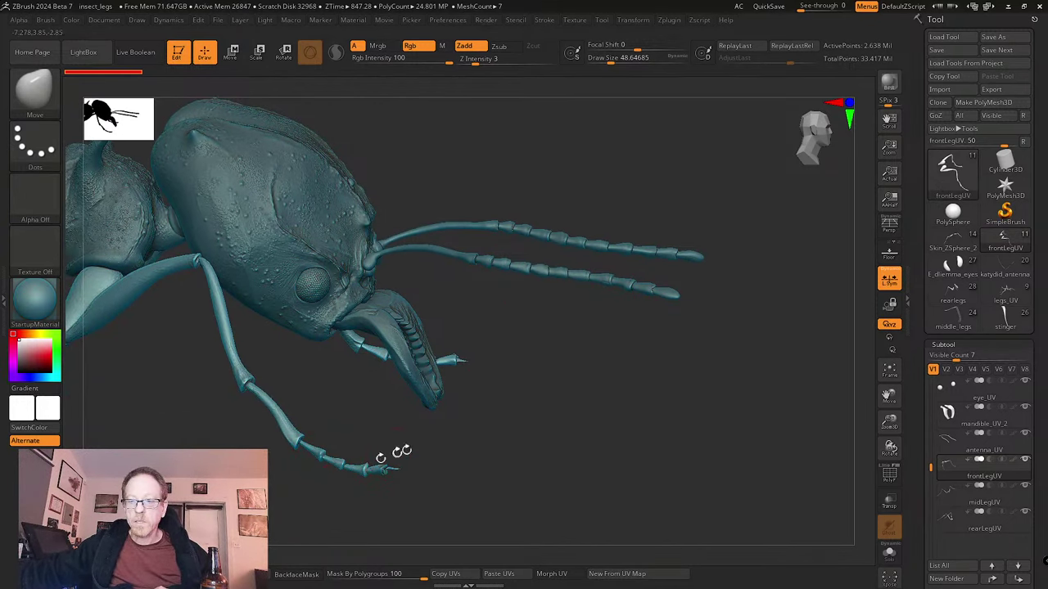
pyautogui.moveTo(506, 425); pyautogui.dragTo(495, 445)
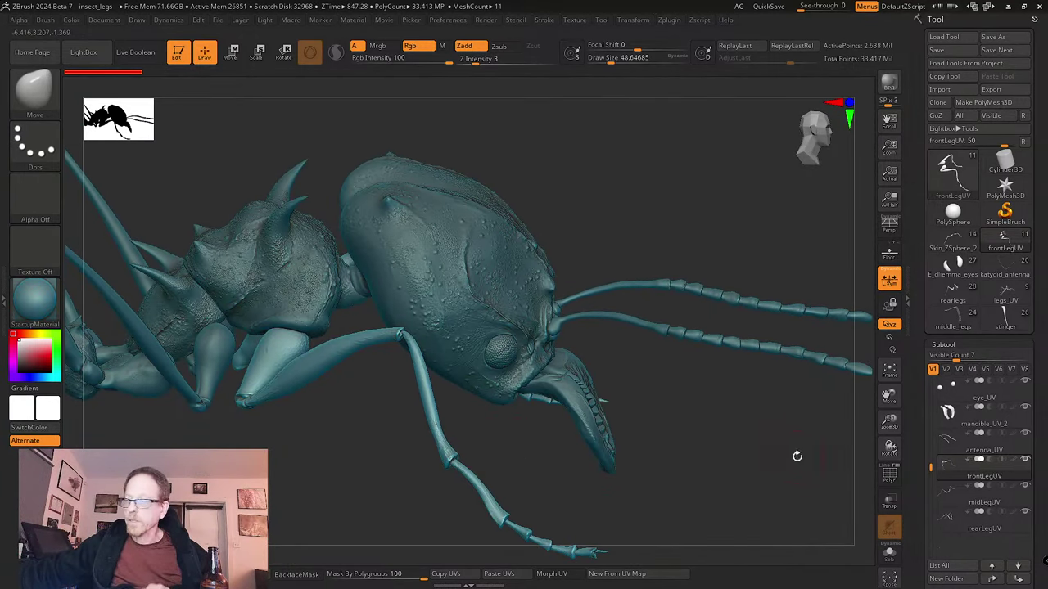
pyautogui.moveTo(735, 463)
pyautogui.mouseDown()
pyautogui.moveTo(740, 478)
pyautogui.moveTo(725, 478)
pyautogui.mouseUp()
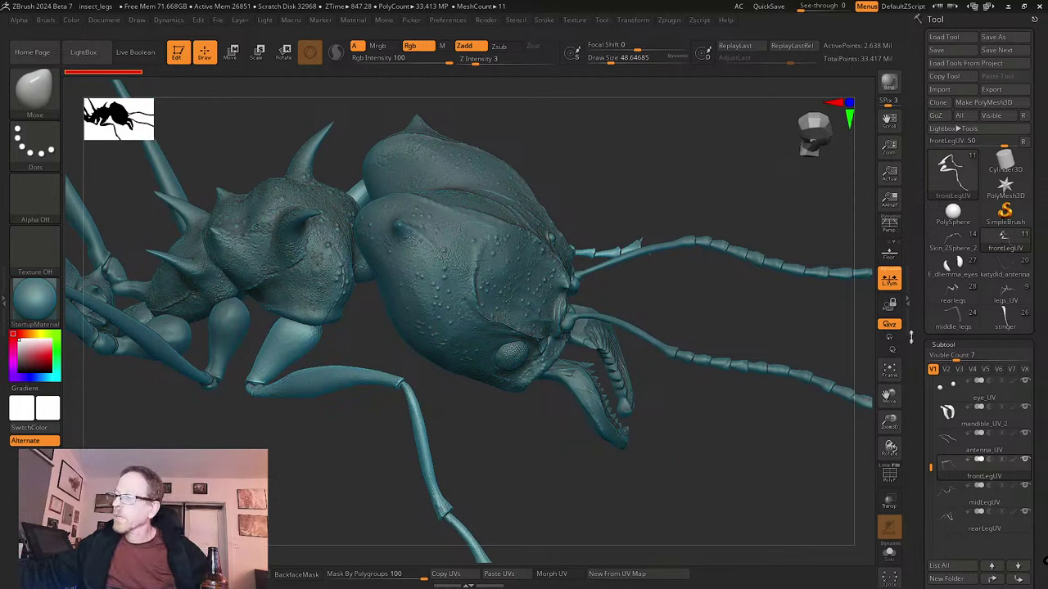
# - Switch to the E_dliemma_eyes bee model, fit it to the view and examine its front and middle leg segments up close
pyautogui.moveTo(949, 264)
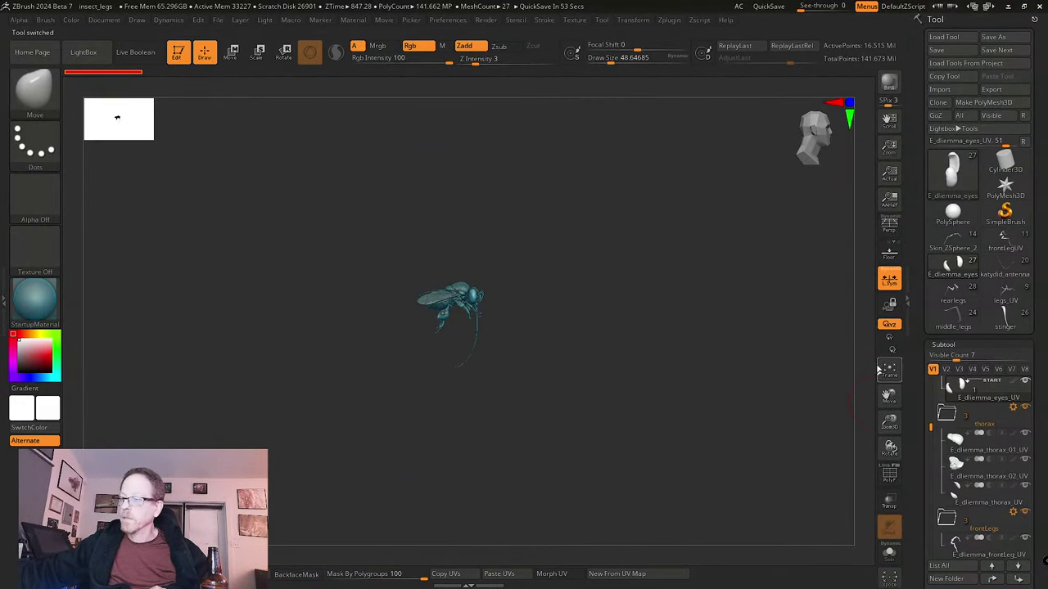
pyautogui.click(889, 371)
pyautogui.moveTo(720, 372); pyautogui.dragTo(364, 322)
pyautogui.moveTo(191, 361); pyautogui.dragTo(339, 294)
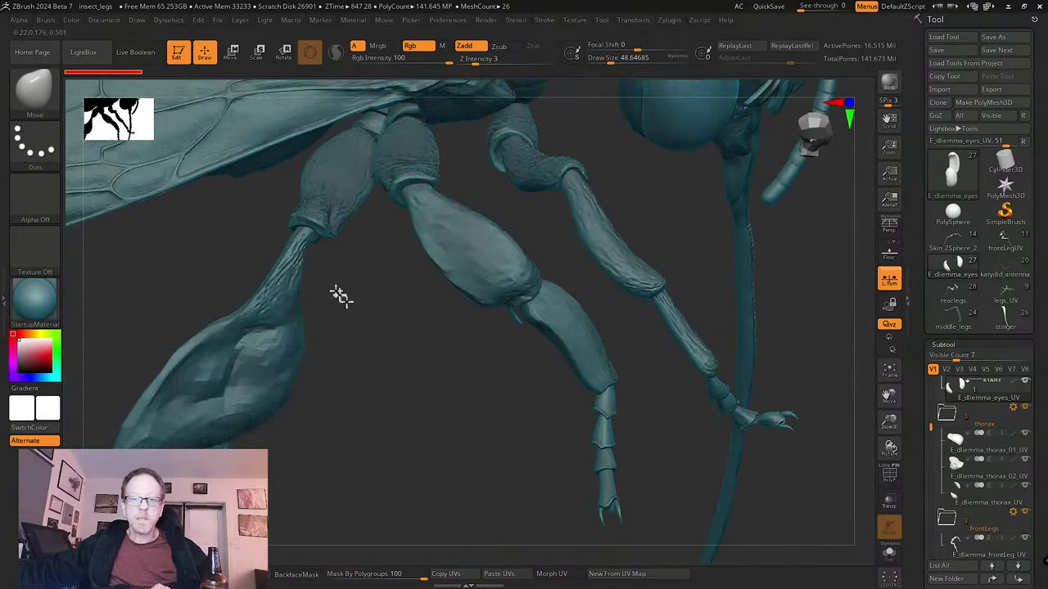
pyautogui.moveTo(369, 346); pyautogui.dragTo(370, 405)
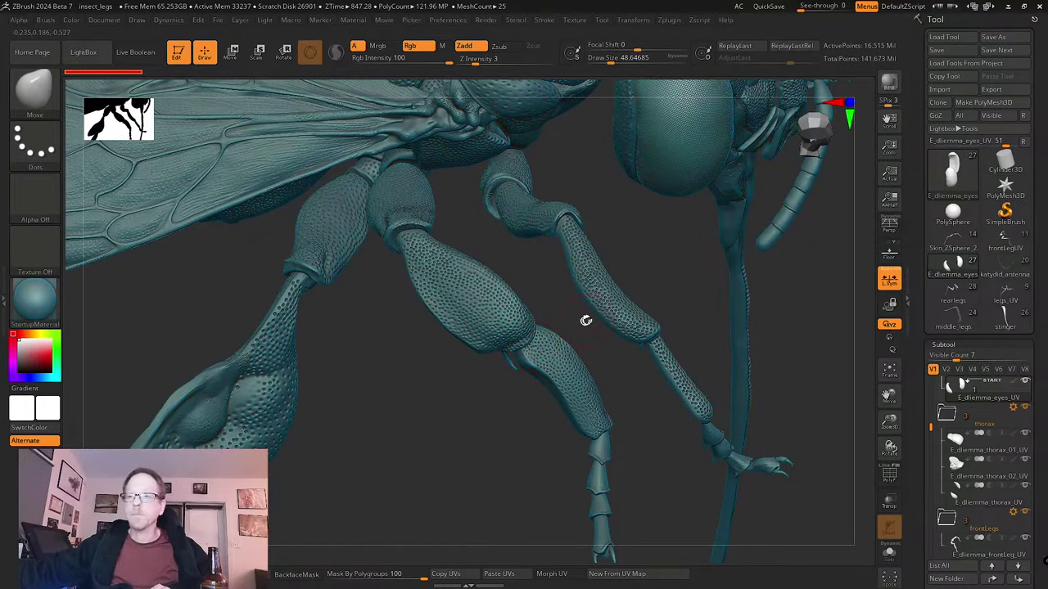
pyautogui.moveTo(543, 281)
pyautogui.mouseDown()
pyautogui.moveTo(531, 299)
pyautogui.moveTo(530, 286)
pyautogui.mouseUp()
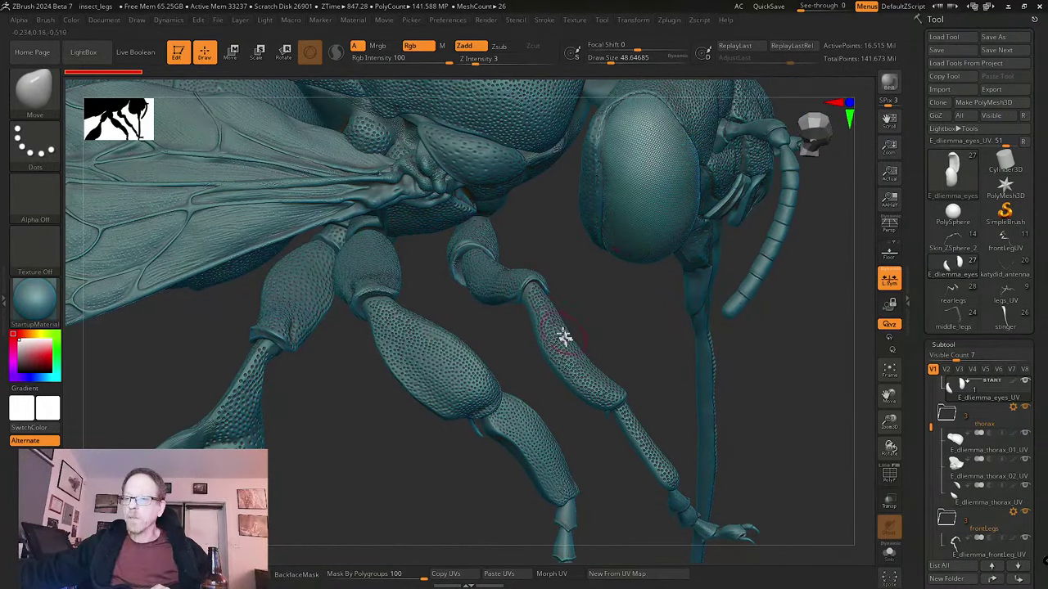
# - Examine the bee's enlarged rear leg and compare its segments with the front and middle legs from several angles
pyautogui.keyDown('alt'); pyautogui.moveTo(508, 359); pyautogui.dragTo(377, 316); pyautogui.keyUp('alt')
pyautogui.moveTo(401, 273); pyautogui.dragTo(369, 346)
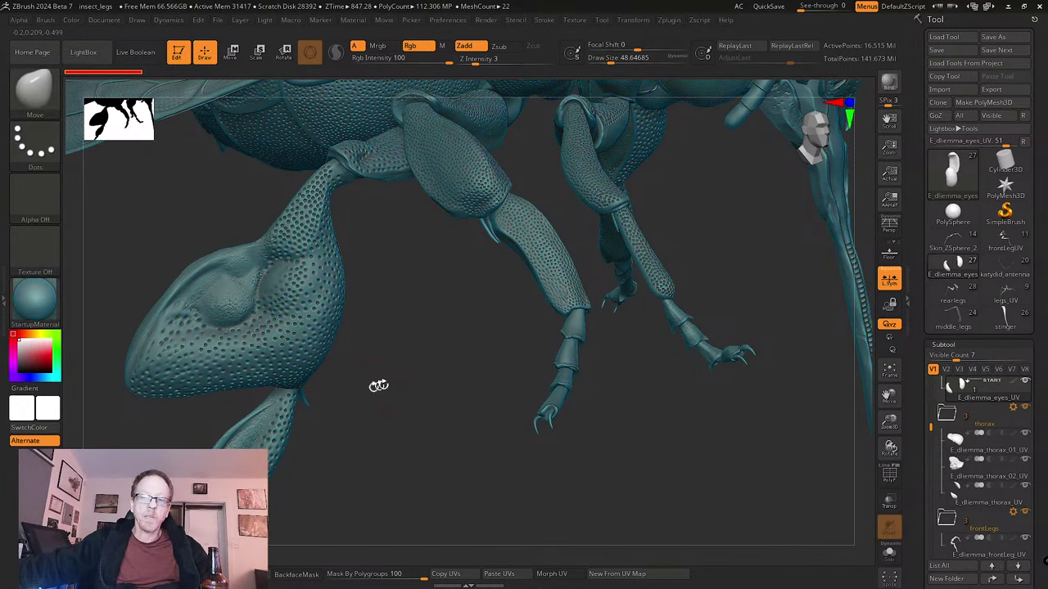
pyautogui.moveTo(376, 386); pyautogui.dragTo(398, 483)
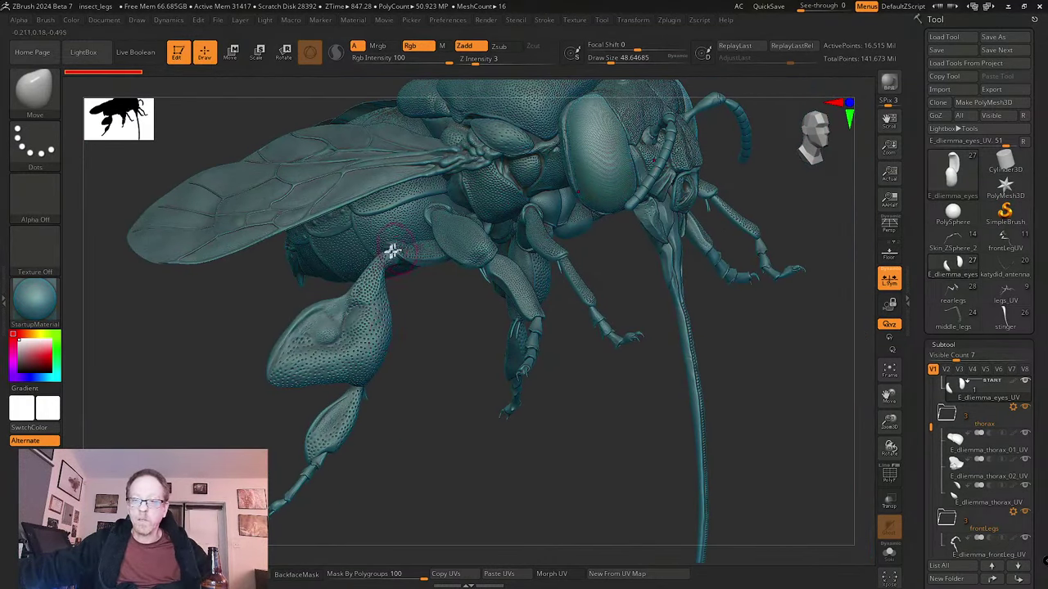
pyautogui.moveTo(404, 388); pyautogui.dragTo(379, 273)
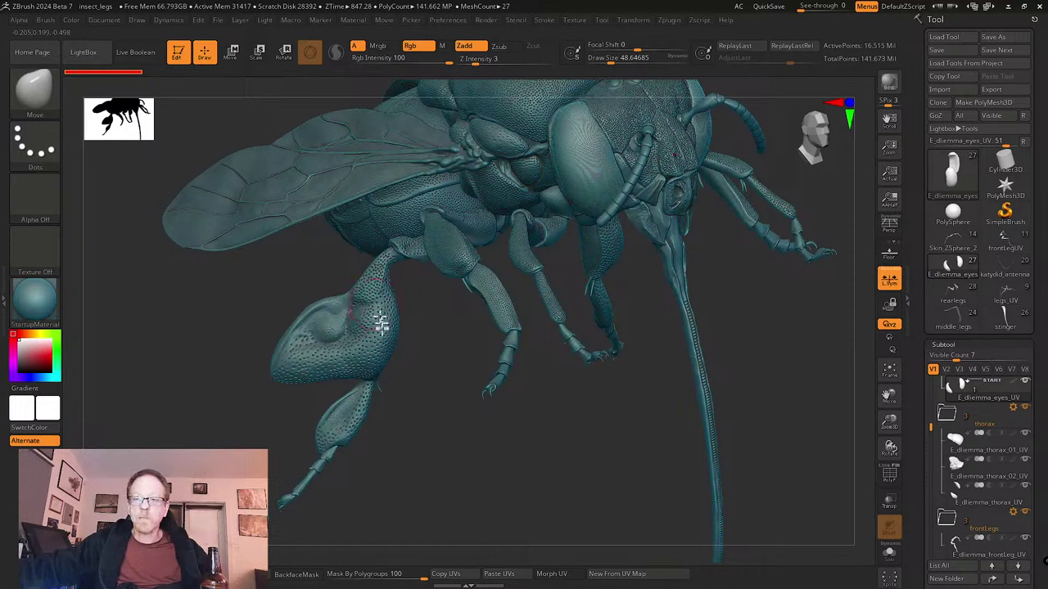
pyautogui.moveTo(362, 374); pyautogui.dragTo(374, 414)
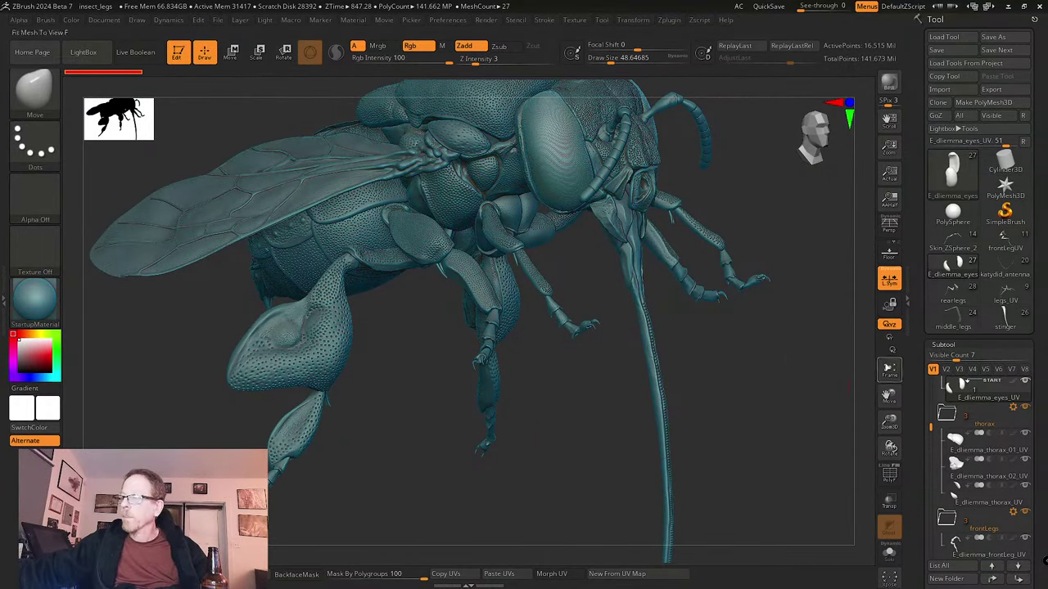
# - Orbit the bee for a last look, switch to the katydid_antenna model and examine its front and middle legs from hip to foot
pyautogui.moveTo(765, 366); pyautogui.dragTo(412, 313)
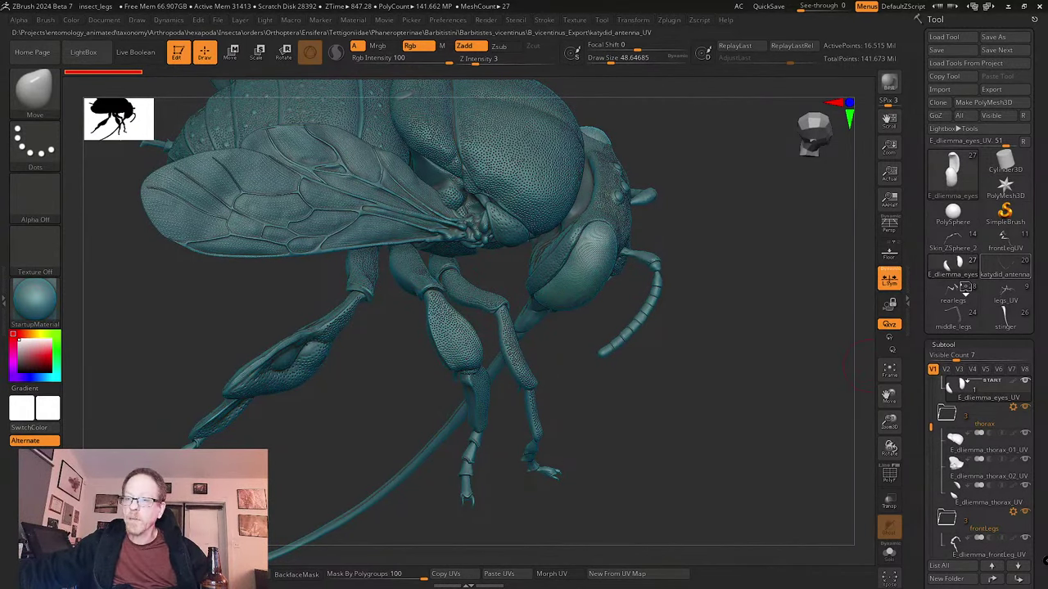
pyautogui.click(1005, 268)
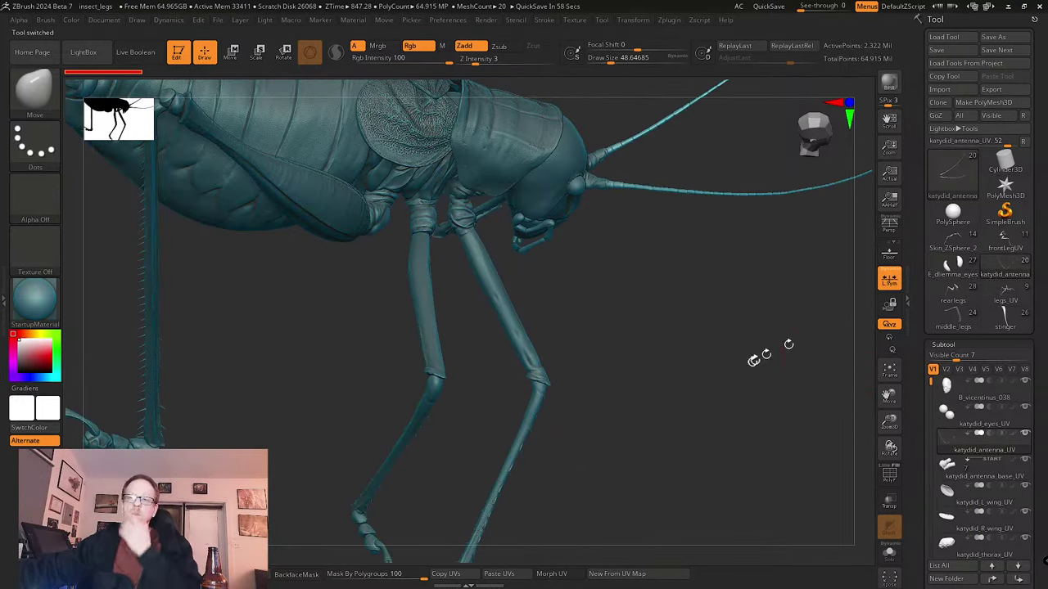
pyautogui.moveTo(759, 358); pyautogui.dragTo(722, 390)
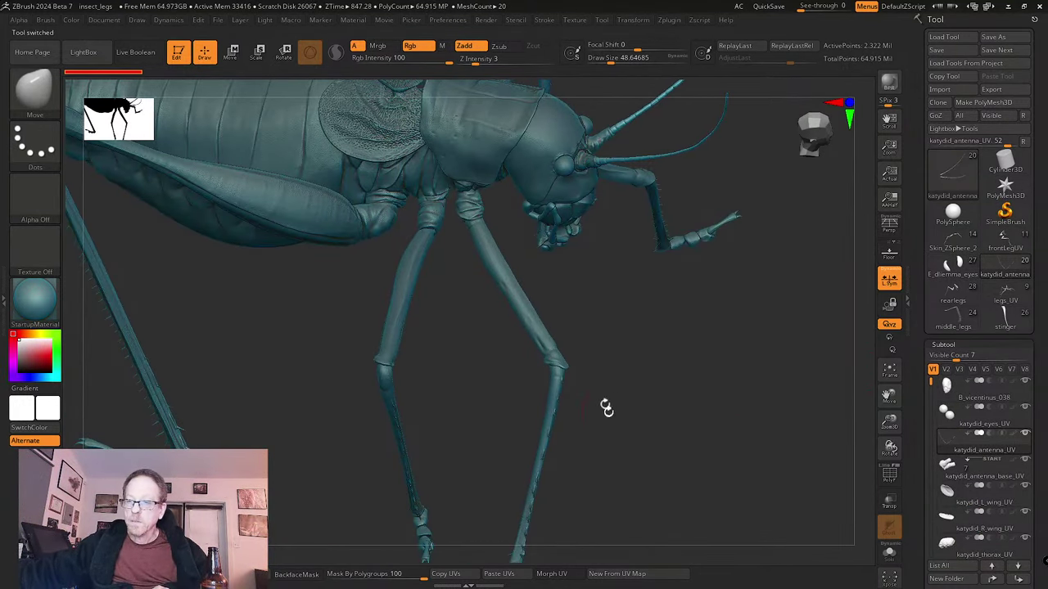
pyautogui.moveTo(603, 406); pyautogui.dragTo(606, 307)
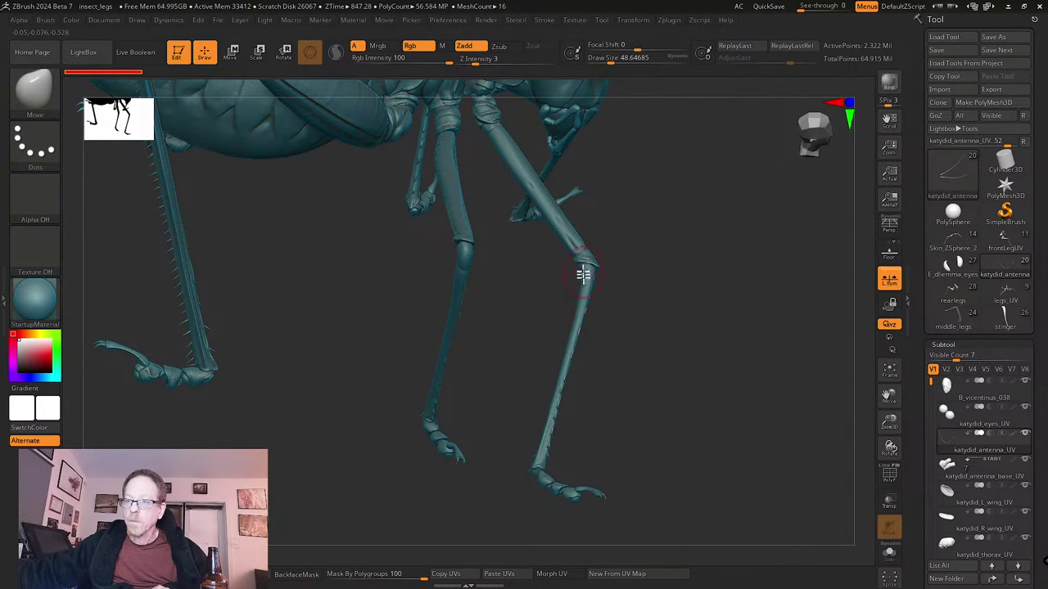
pyautogui.moveTo(635, 271); pyautogui.dragTo(552, 409)
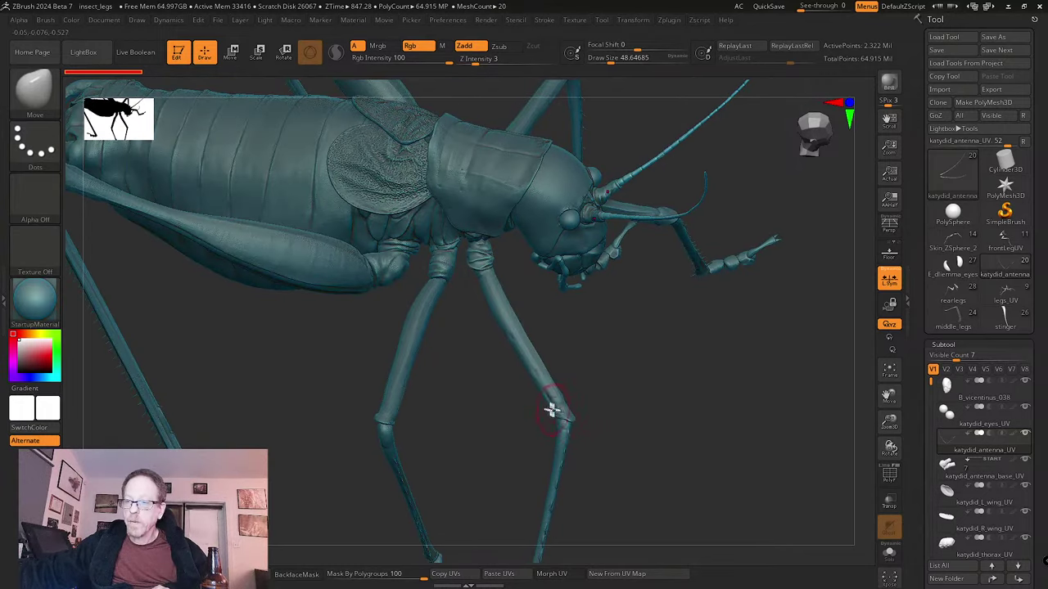
pyautogui.moveTo(462, 323); pyautogui.dragTo(414, 291)
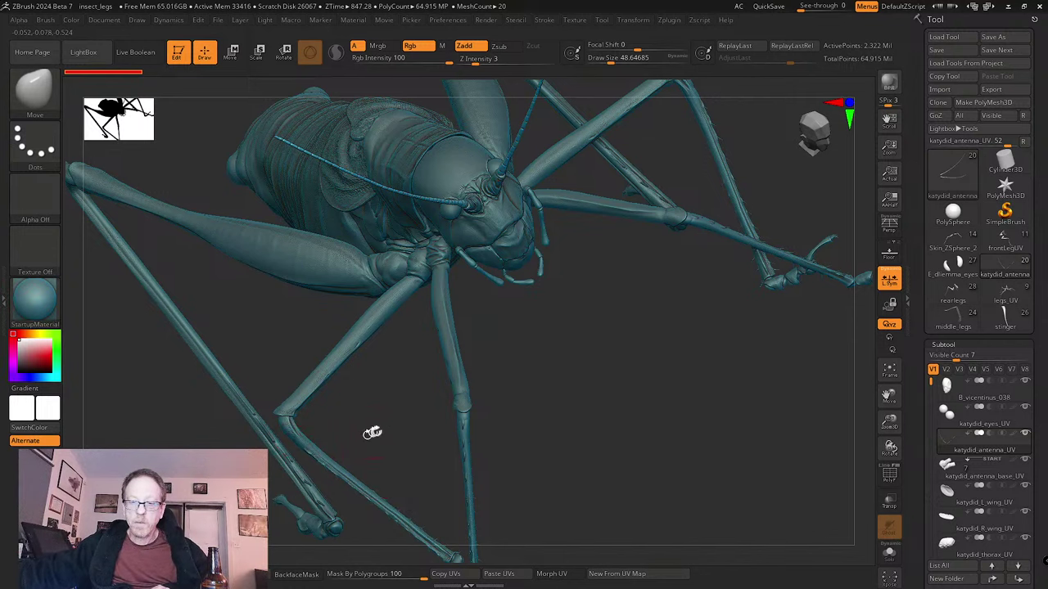
# - View the whole katydid and examine its long hind leg, from the thick thigh segment to the folded knee joint
pyautogui.moveTo(372, 432); pyautogui.dragTo(288, 369, button='right')
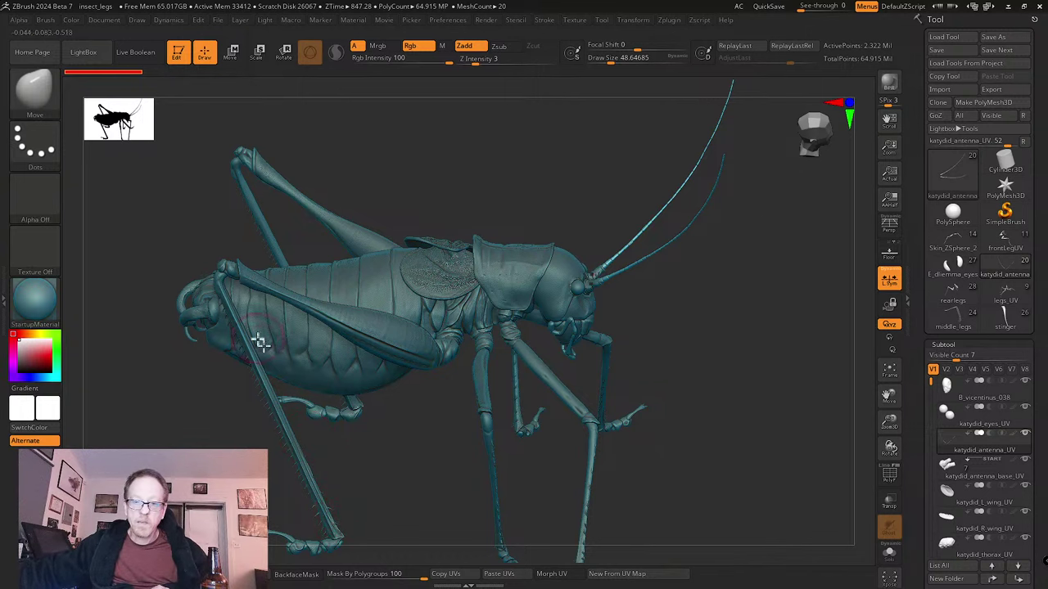
pyautogui.keyDown('ctrl'); pyautogui.moveTo(357, 479); pyautogui.dragTo(374, 374, button='right'); pyautogui.keyUp('ctrl')
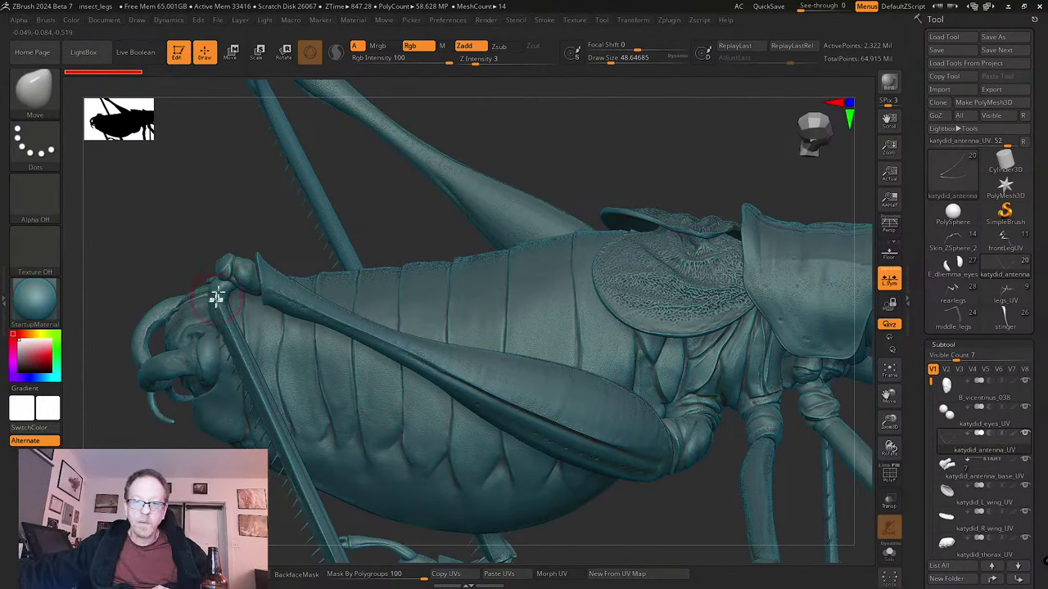
pyautogui.moveTo(221, 245); pyautogui.dragTo(139, 291, button='right')
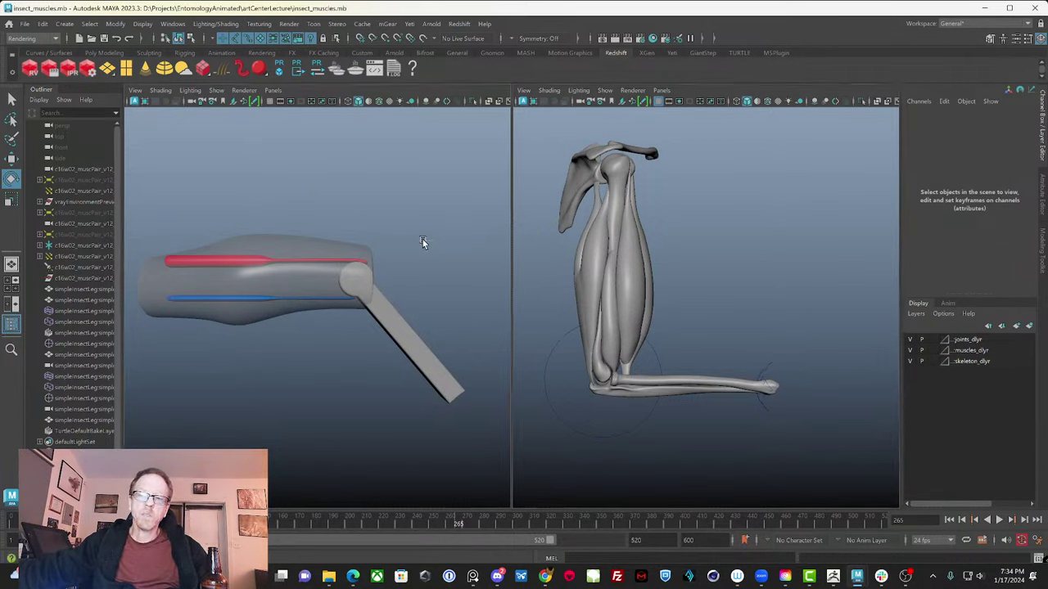
# - Switch to the insect_muscles.mb scene in Maya and view the simplified insect leg and the human arm from different angles
pyautogui.moveTo(429, 243)
pyautogui.keyDown('alt'); pyautogui.mouseDown()
pyautogui.moveTo(407, 267)
pyautogui.moveTo(381, 253)
pyautogui.moveTo(439, 248)
pyautogui.moveTo(425, 255)
pyautogui.mouseUp(); pyautogui.keyUp('alt')
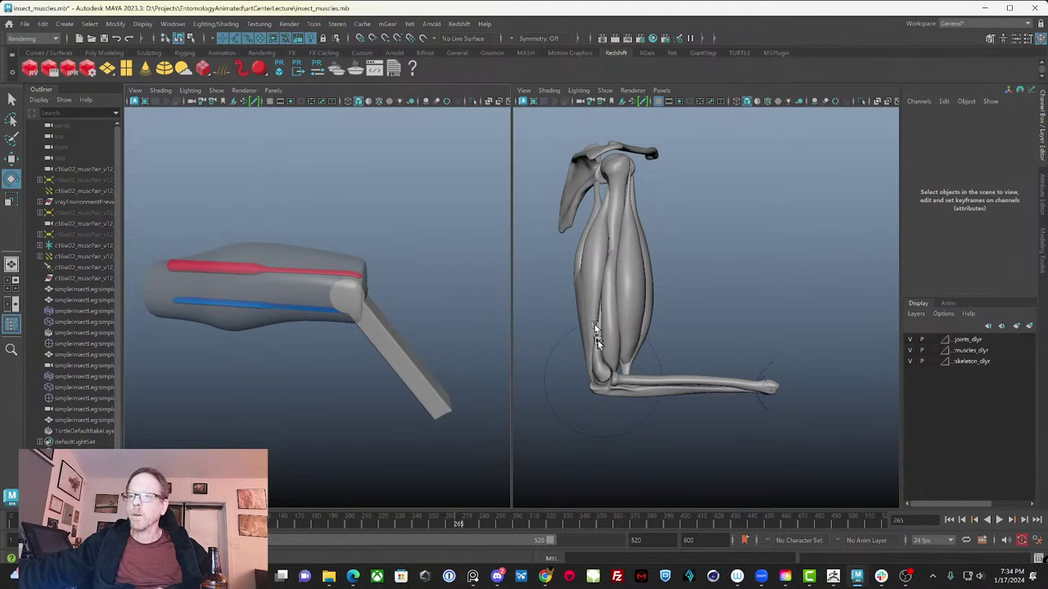
pyautogui.click(701, 320)
pyautogui.keyDown('alt'); pyautogui.moveTo(703, 299); pyautogui.dragTo(694, 254); pyautogui.keyUp('alt')
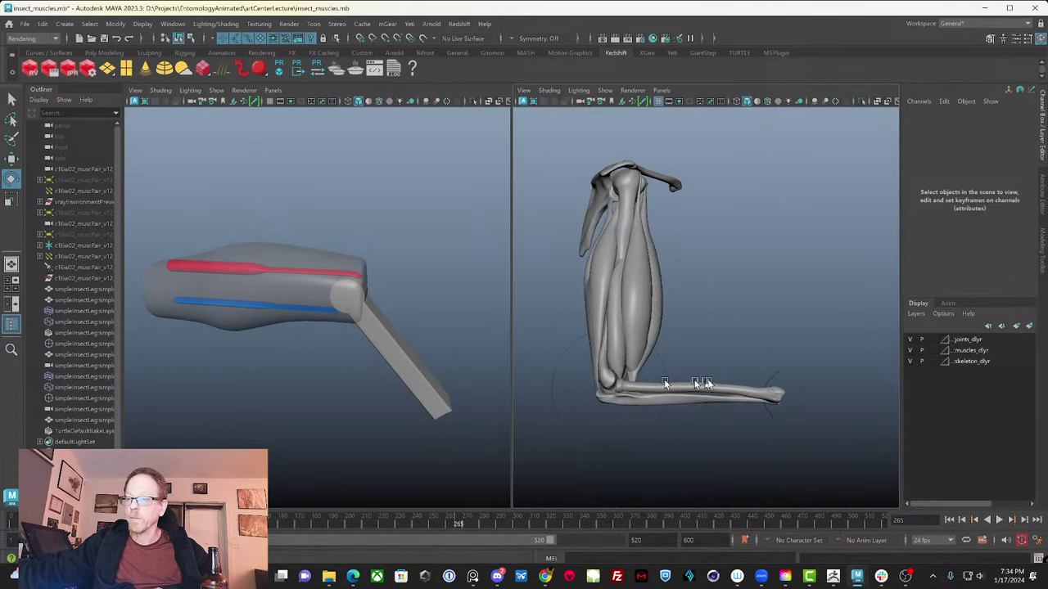
pyautogui.keyDown('alt'); pyautogui.moveTo(746, 333); pyautogui.dragTo(748, 311); pyautogui.keyUp('alt')
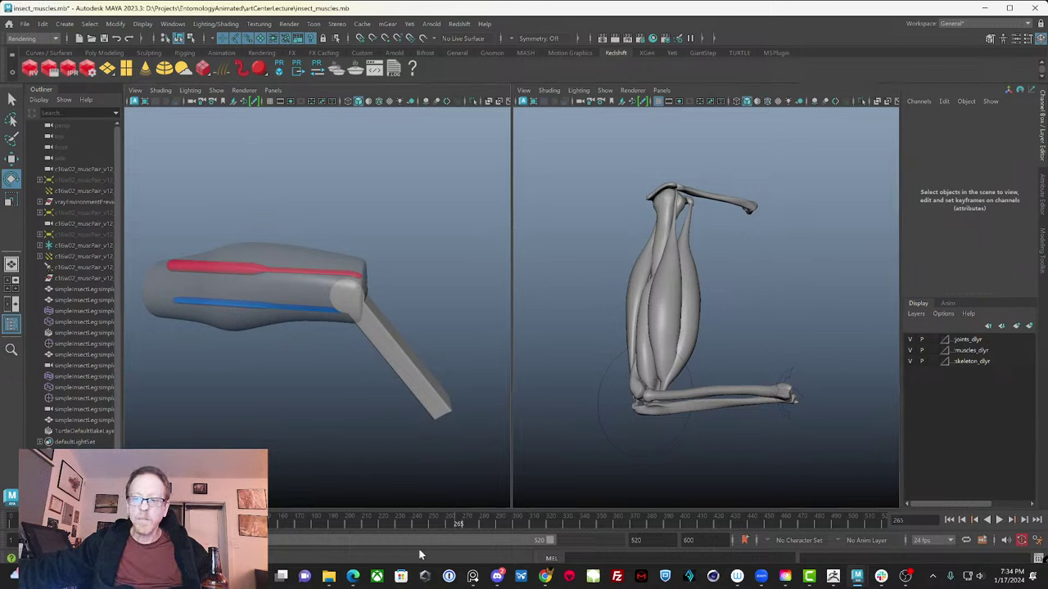
# - Play the muscle animation, stop it at frame 175 and examine the extended human arm's muscles from several angles
pyautogui.hotkey('alt', 'v')
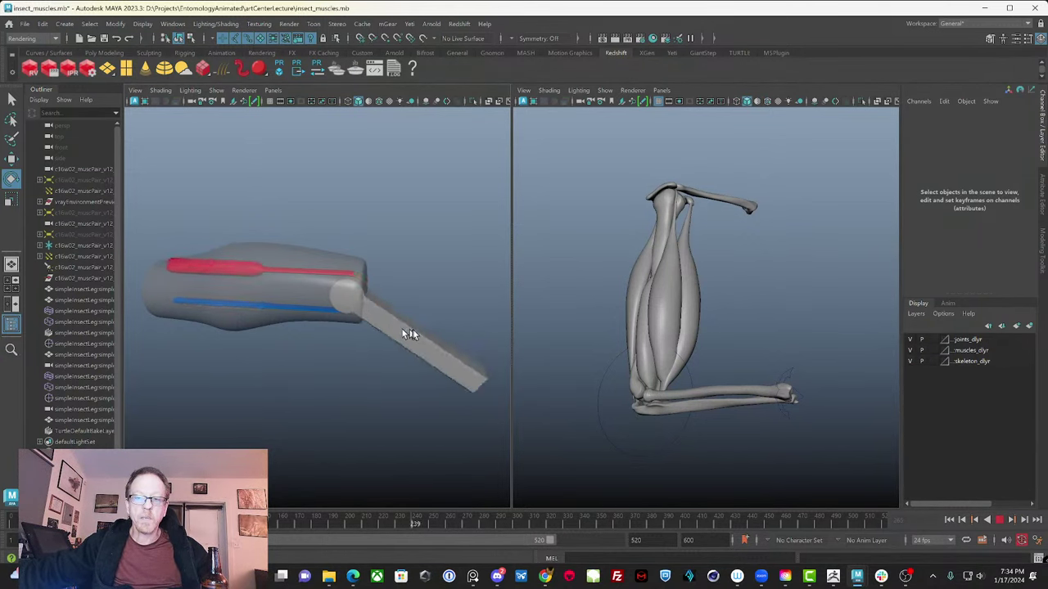
pyautogui.hotkey('alt', 'v')
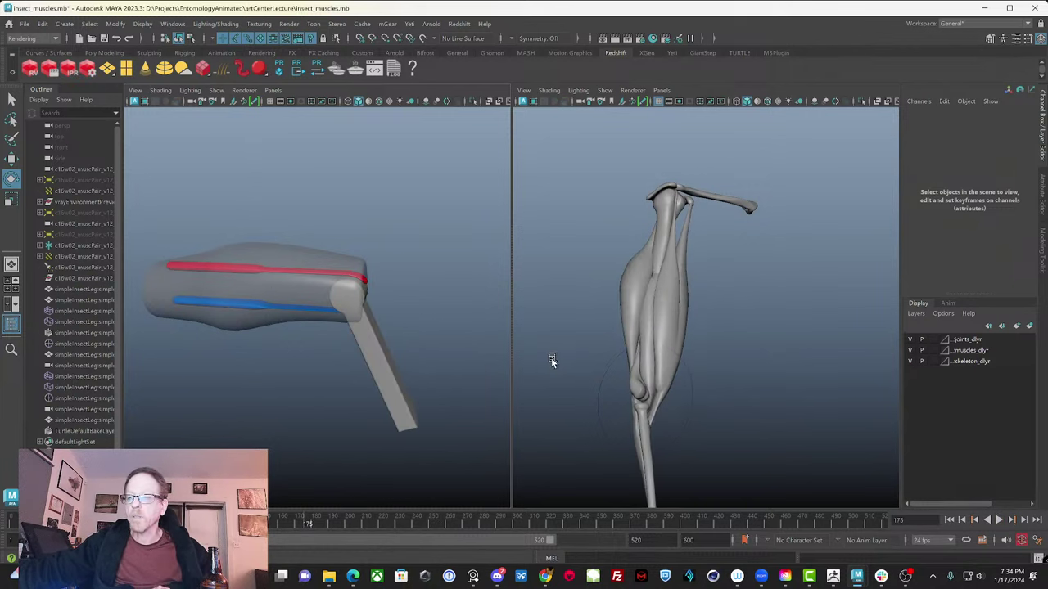
pyautogui.keyDown('alt'); pyautogui.moveTo(551, 358); pyautogui.dragTo(579, 411); pyautogui.keyUp('alt')
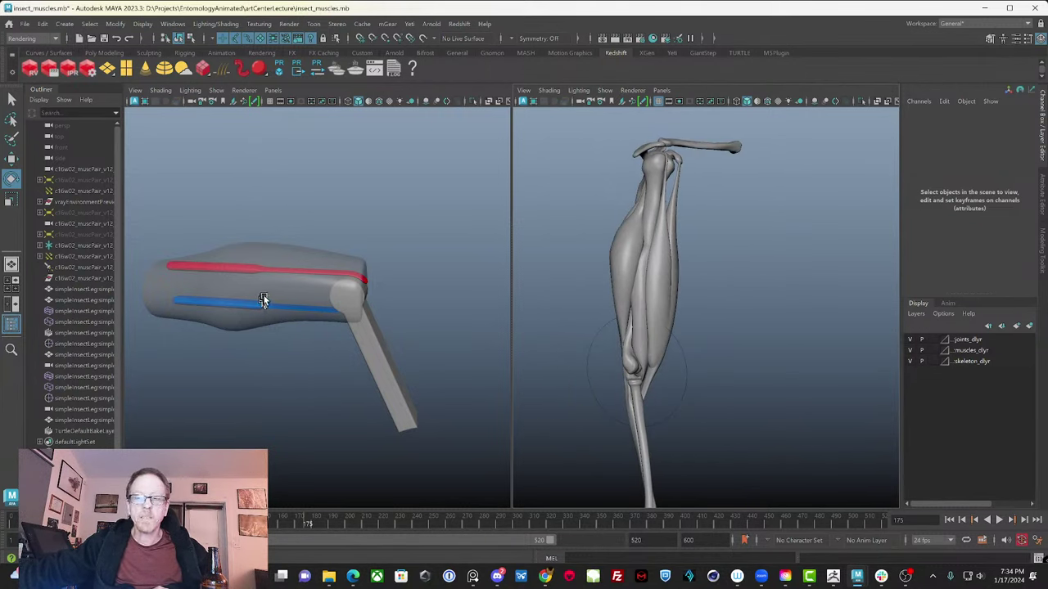
pyautogui.keyDown('alt'); pyautogui.moveTo(688, 208); pyautogui.dragTo(713, 257); pyautogui.keyUp('alt')
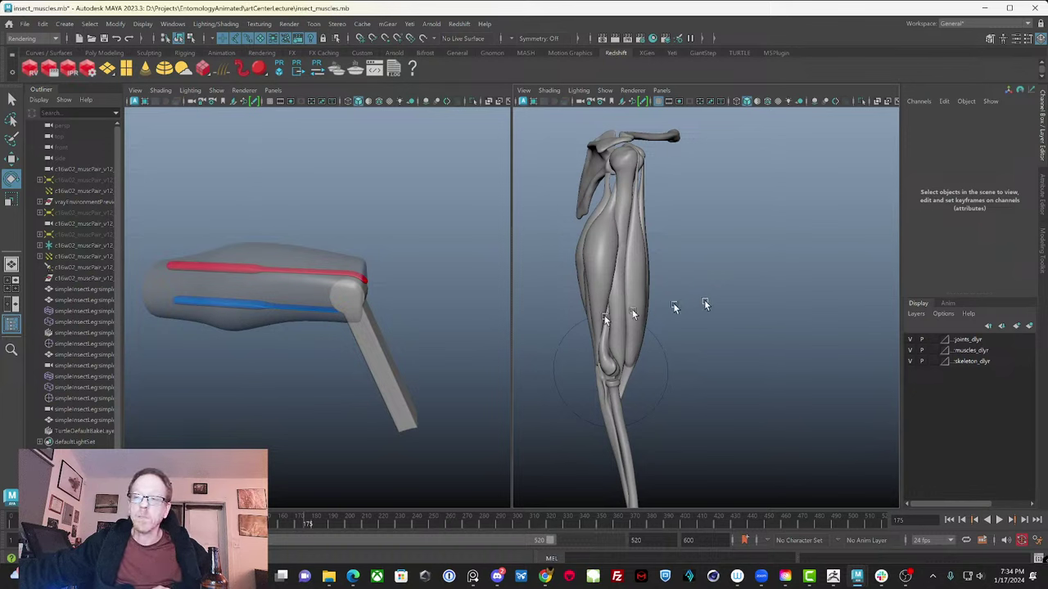
pyautogui.keyDown('alt'); pyautogui.moveTo(612, 262); pyautogui.dragTo(684, 273); pyautogui.keyUp('alt')
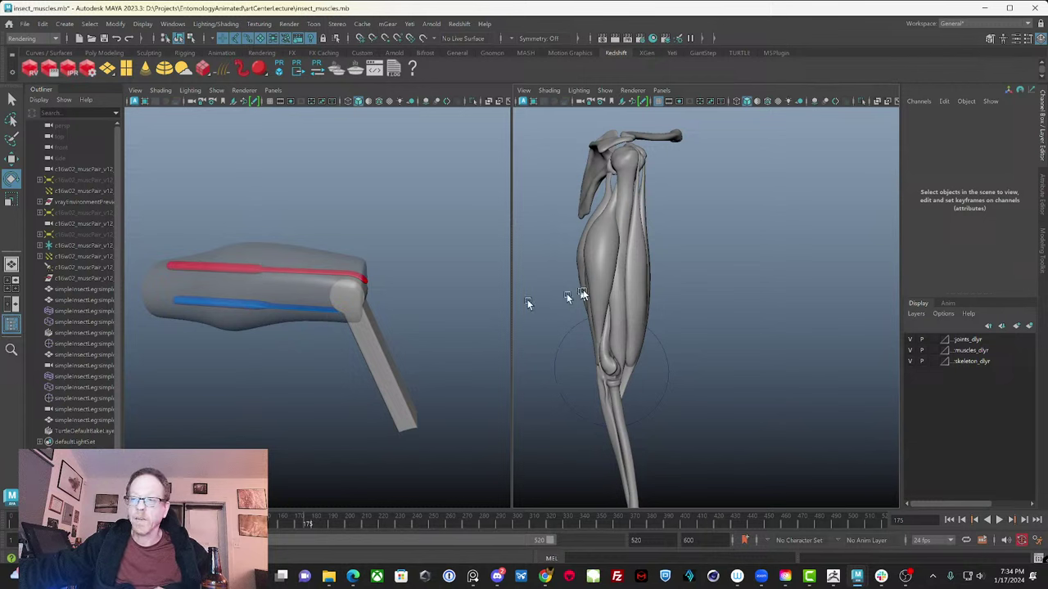
pyautogui.keyDown('alt'); pyautogui.moveTo(702, 260); pyautogui.dragTo(669, 299); pyautogui.keyUp('alt')
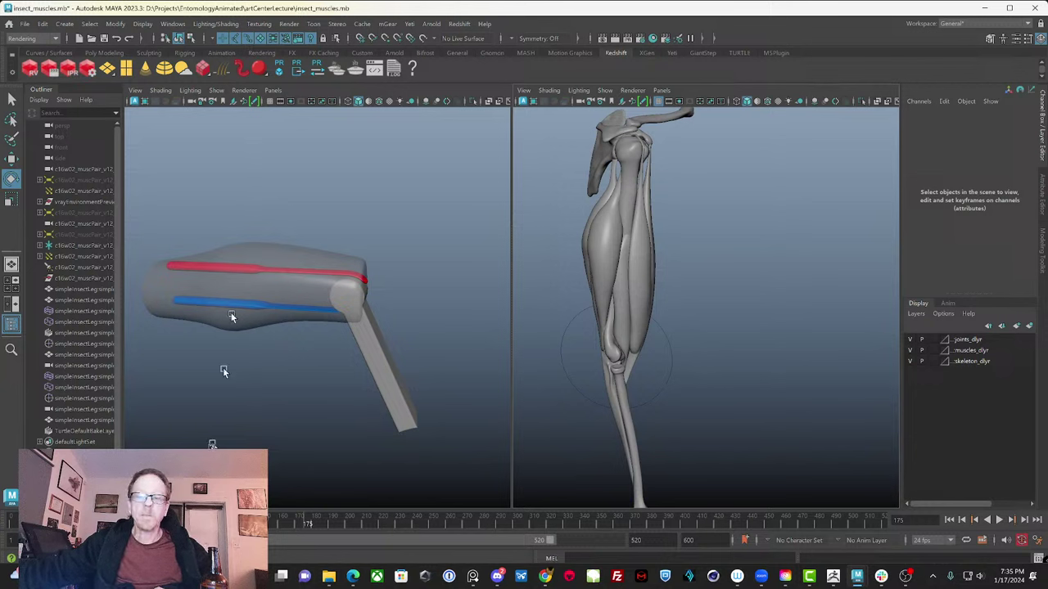
# - Replay the animation from the start, pausing at frames 29 and 53 to compare how the leg and arm muscles contract
pyautogui.moveTo(304, 520); pyautogui.dragTo(17, 521)
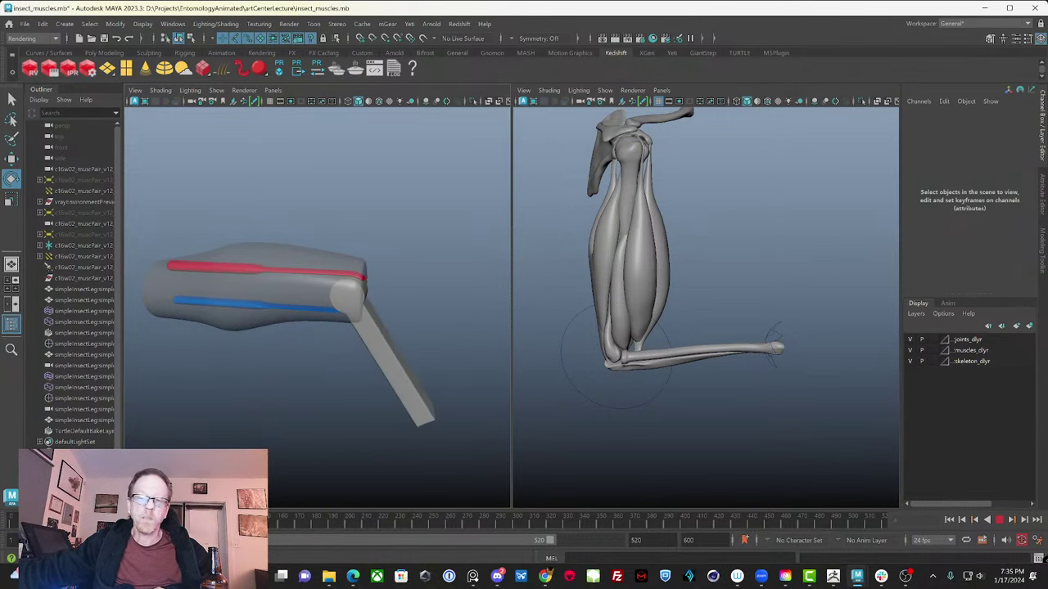
pyautogui.press('Escape')
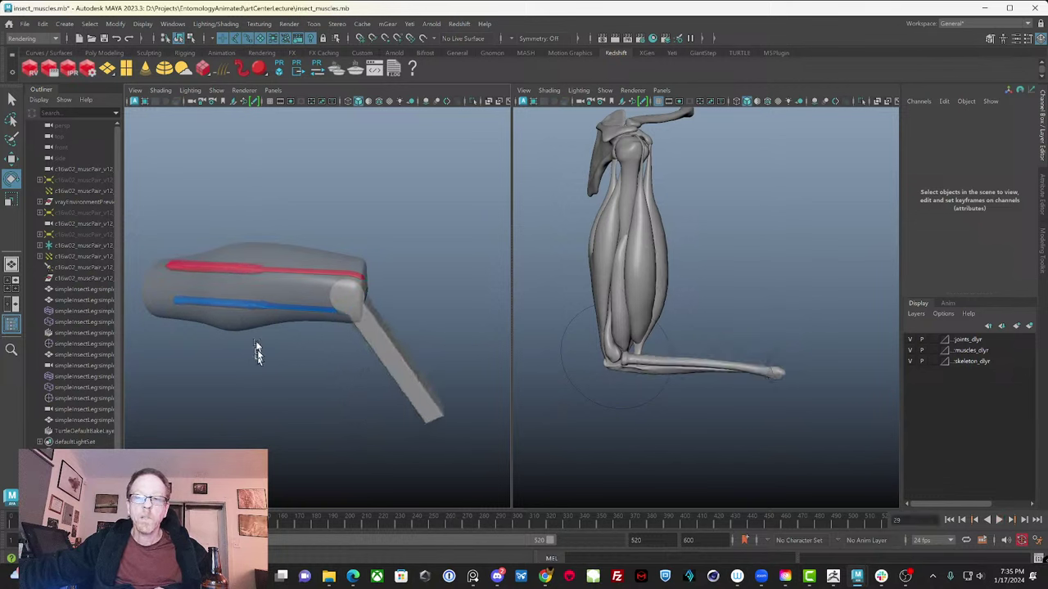
pyautogui.hotkey('alt', 'v')
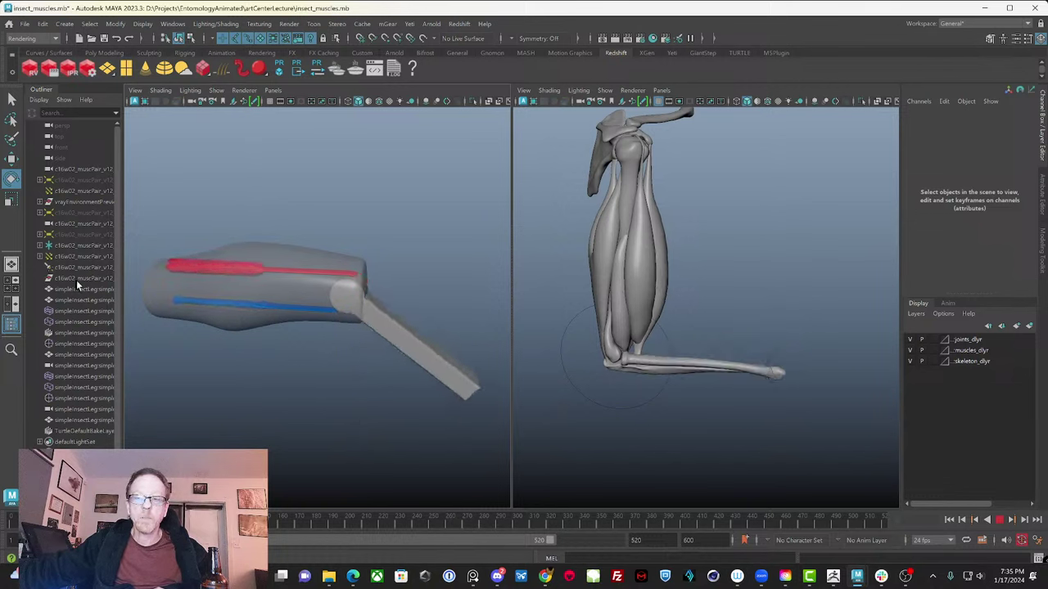
pyautogui.press('Escape')
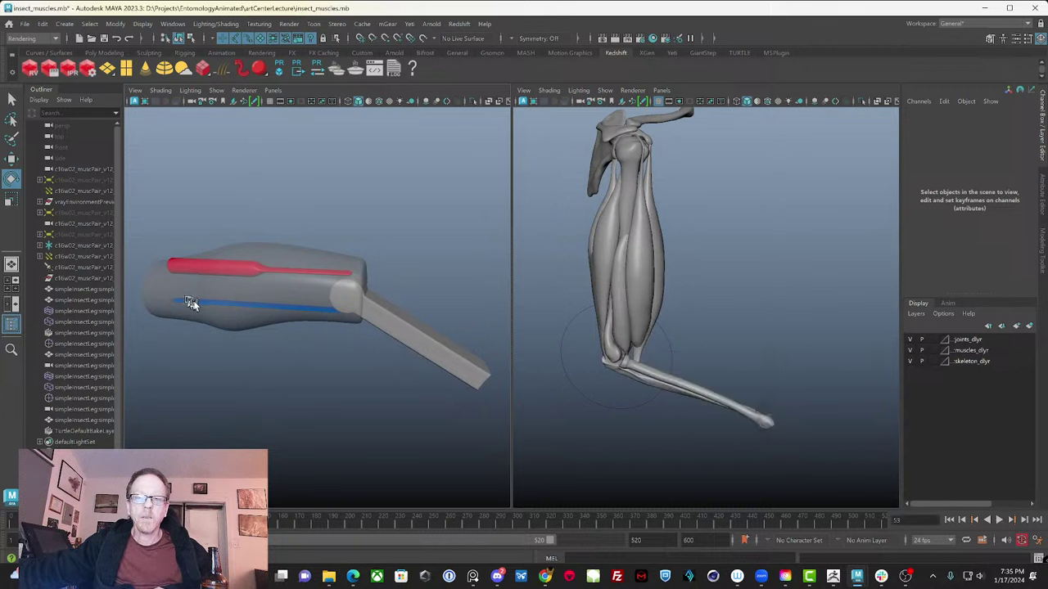
# - View the insect leg side-on and scrub to frame 77 to compare its red and blue internal muscles
pyautogui.keyDown('alt'); pyautogui.moveTo(190, 303); pyautogui.dragTo(349, 373); pyautogui.keyUp('alt')
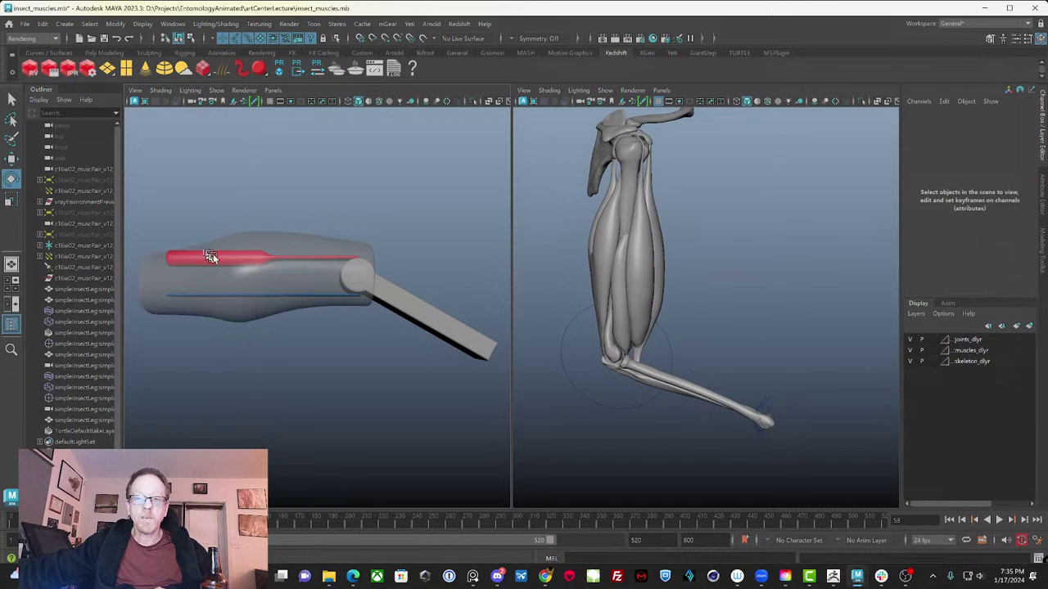
pyautogui.moveTo(103, 520); pyautogui.dragTo(144, 520)
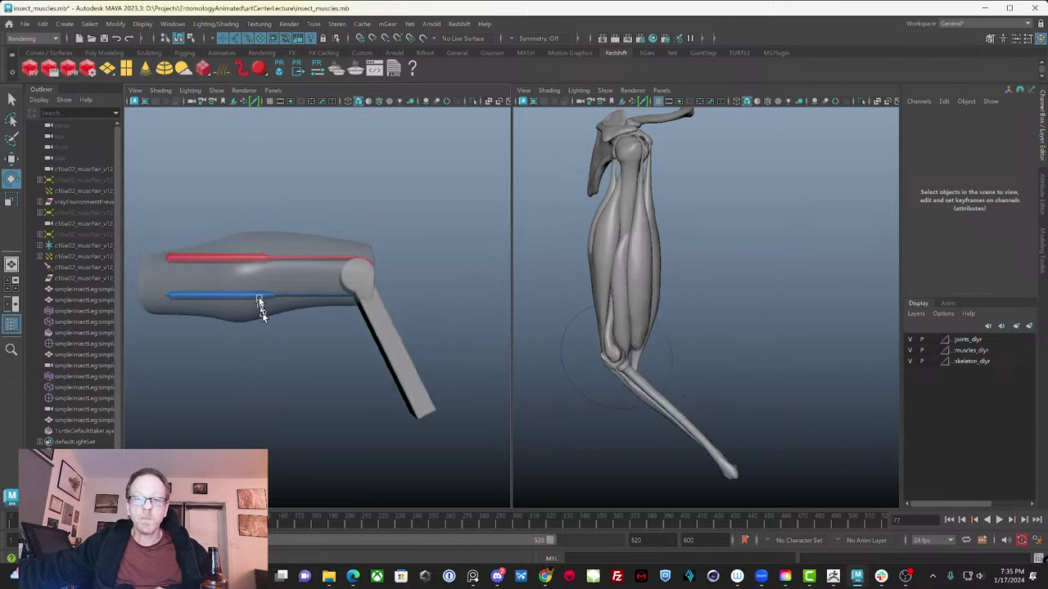
pyautogui.keyDown('alt'); pyautogui.moveTo(340, 338); pyautogui.dragTo(339, 350); pyautogui.keyUp('alt')
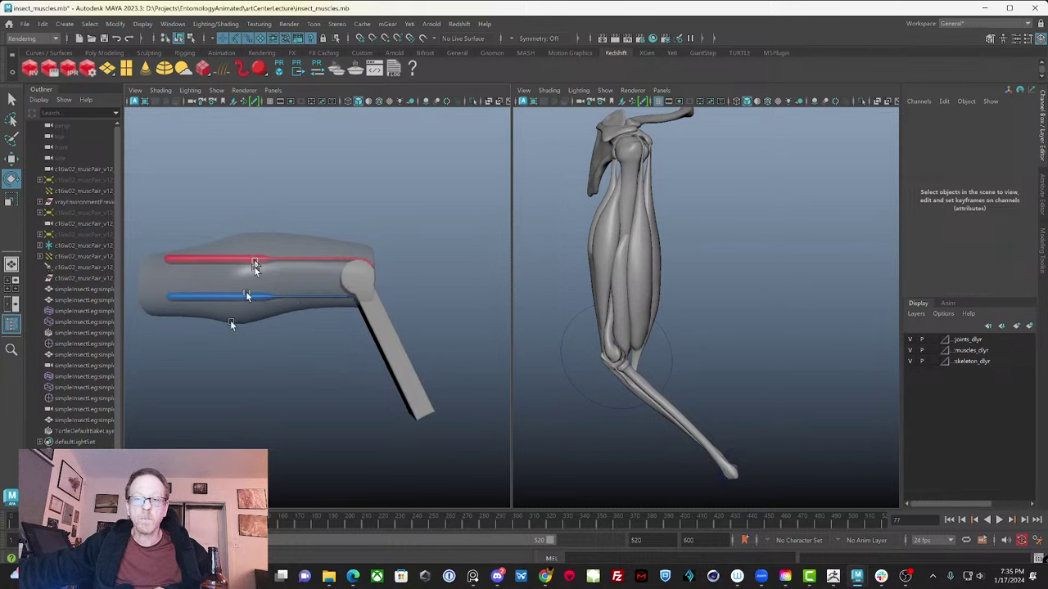
# - Play the animation further, pausing at frames 118 and 304, to compare the leg's internal muscles with the arm's external ones
pyautogui.hotkey('alt', 'v')
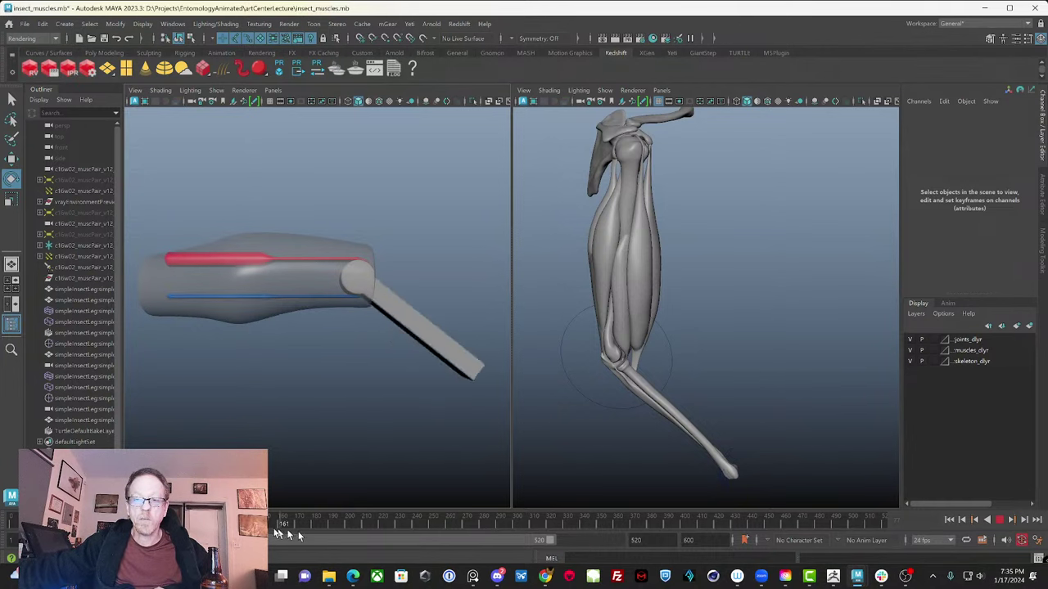
pyautogui.hotkey('alt', 'v')
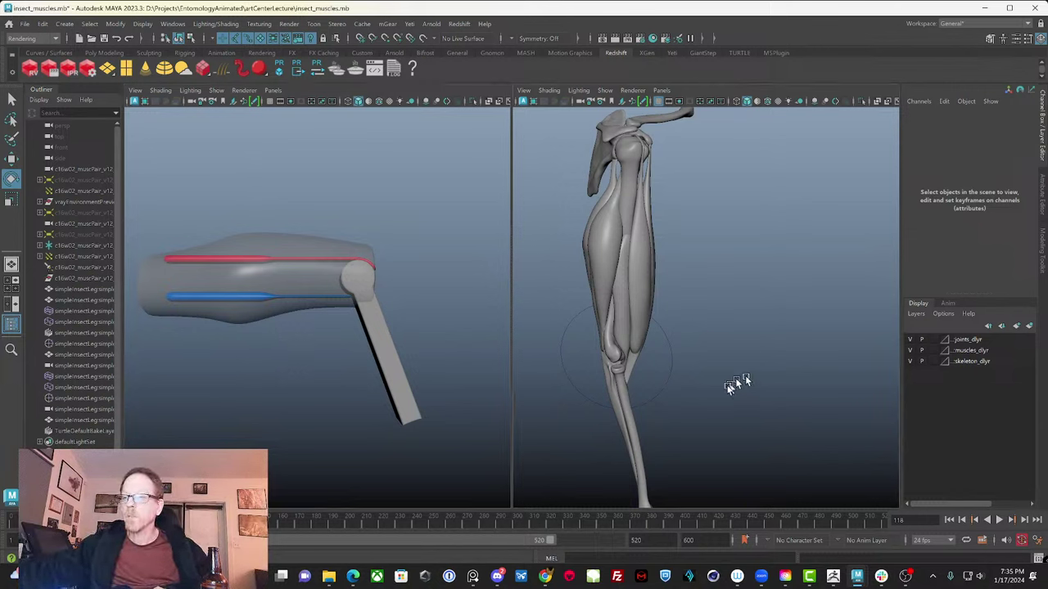
pyautogui.hotkey('alt', 'v')
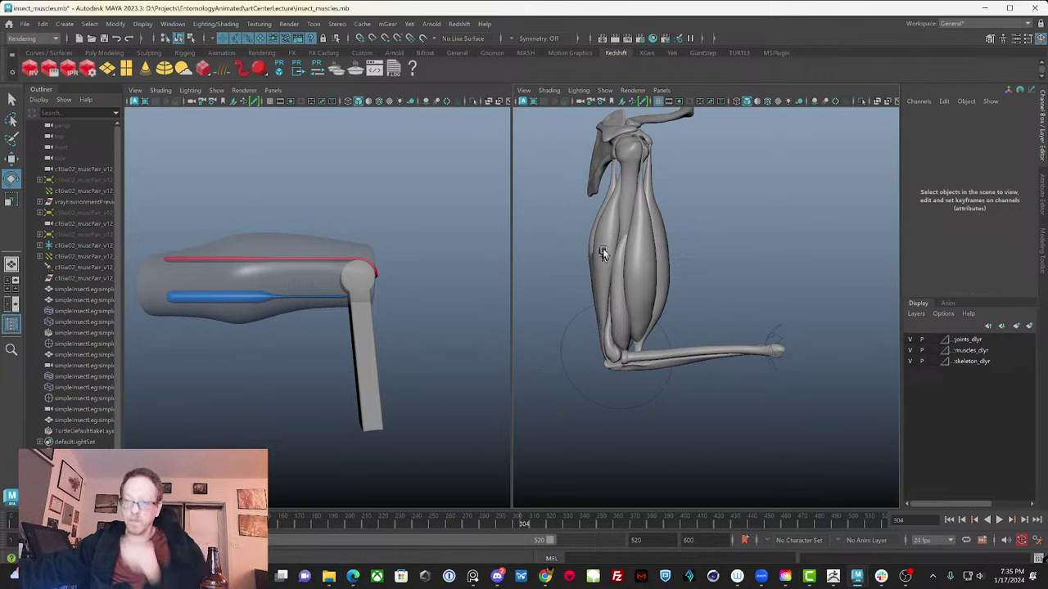
# - Examine the flexed human arm from several angles at frame 315, and run its animation through to frame 335
pyautogui.keyDown('alt'); pyautogui.moveTo(573, 318); pyautogui.dragTo(583, 255); pyautogui.keyUp('alt')
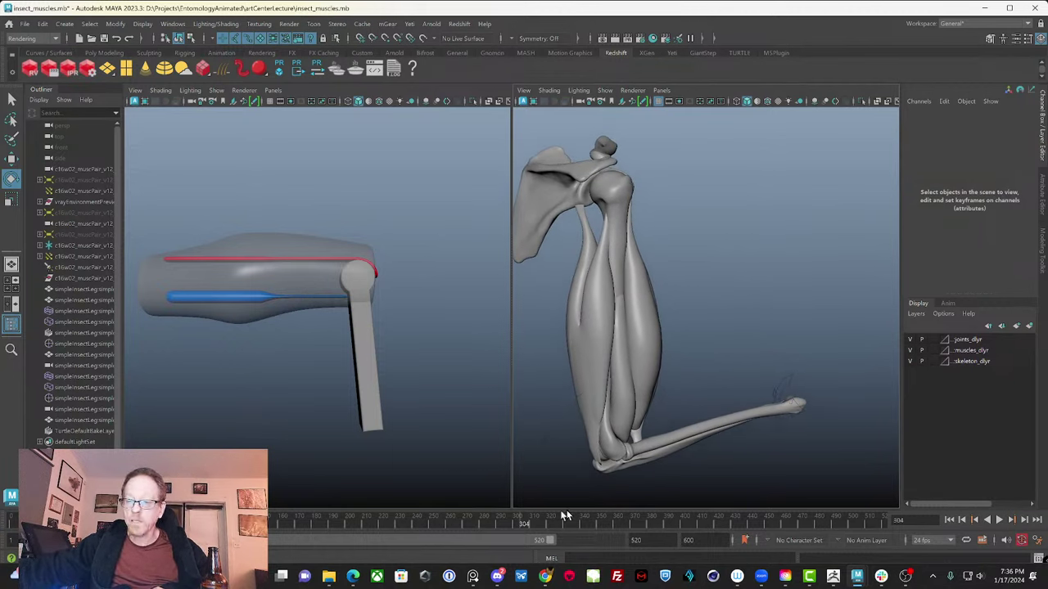
pyautogui.moveTo(518, 521); pyautogui.dragTo(542, 524)
pyautogui.keyDown('alt'); pyautogui.moveTo(646, 368); pyautogui.dragTo(687, 365); pyautogui.keyUp('alt')
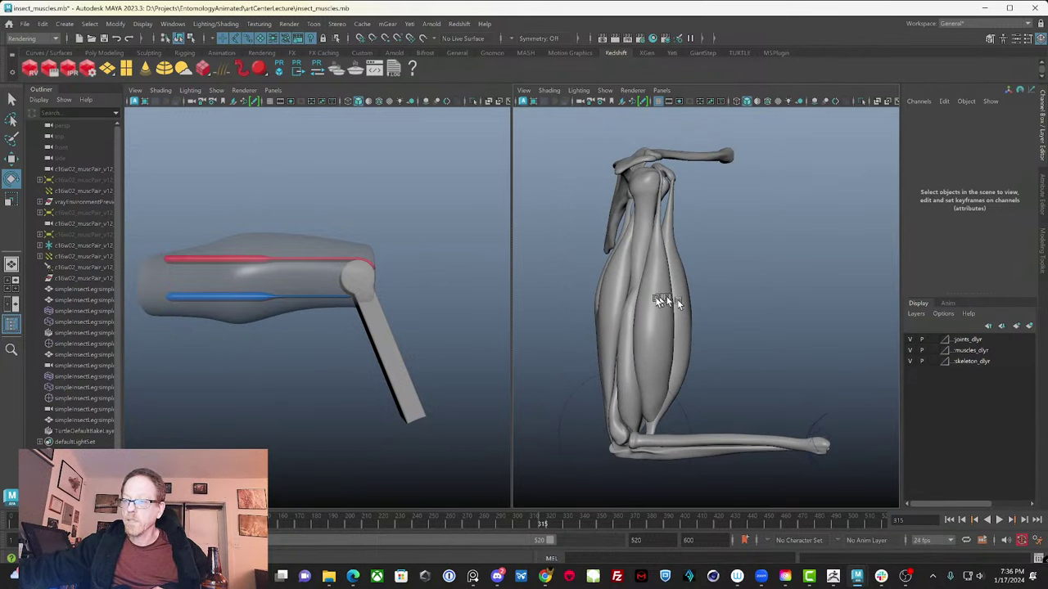
pyautogui.keyDown('alt'); pyautogui.moveTo(538, 392); pyautogui.dragTo(566, 369); pyautogui.keyUp('alt')
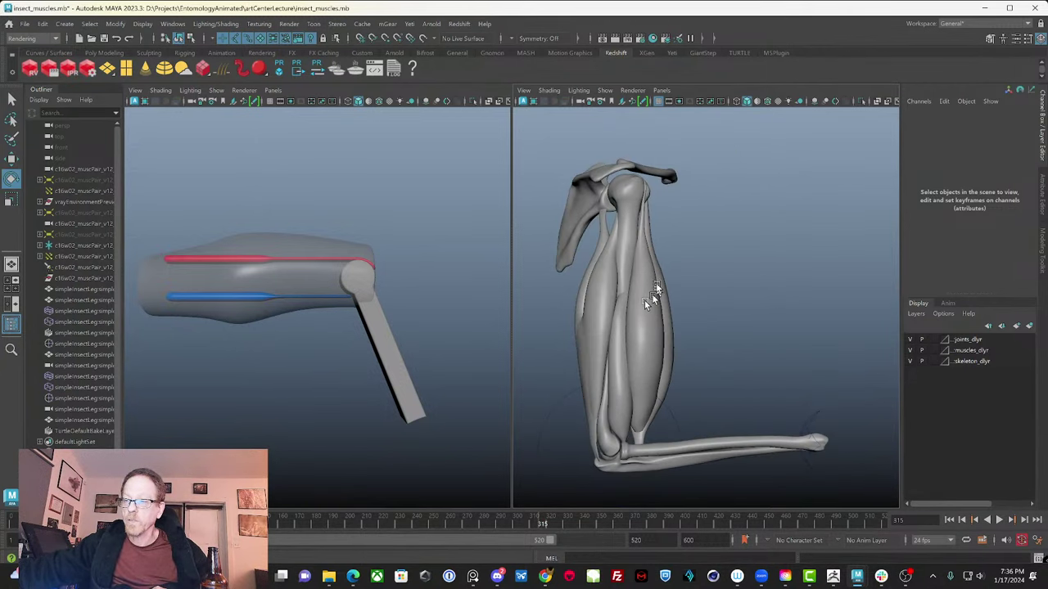
pyautogui.hotkey('alt', 'v')
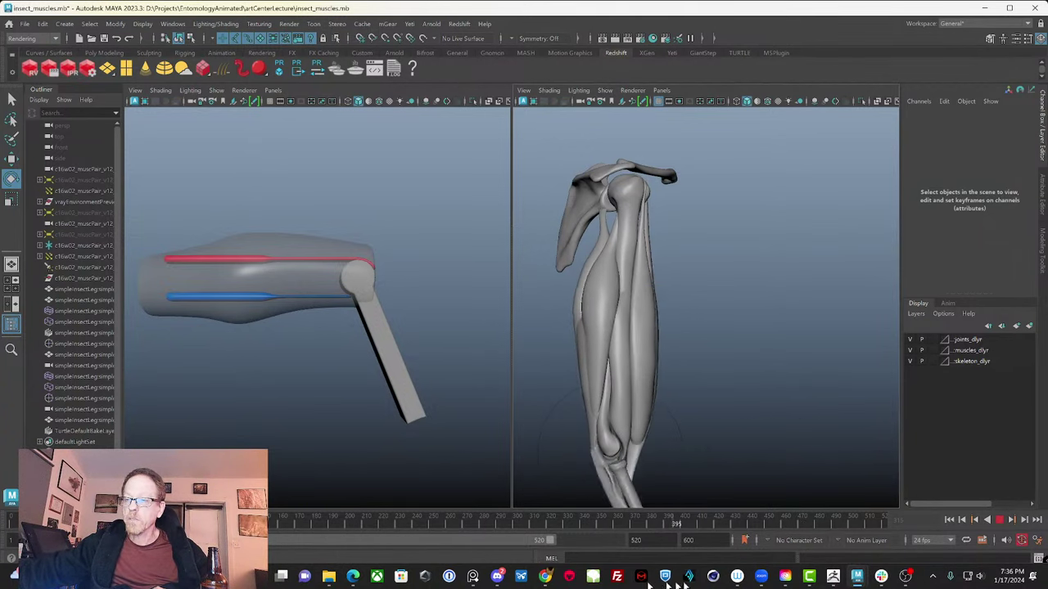
pyautogui.moveTo(444, 511); pyautogui.dragTo(570, 540)
# - Frame the insect leg more closely and scrub to frame 186 and back to examine the muscles pulling on its joint
pyautogui.keyDown('alt'); pyautogui.moveTo(387, 471); pyautogui.dragTo(387, 418); pyautogui.keyUp('alt')
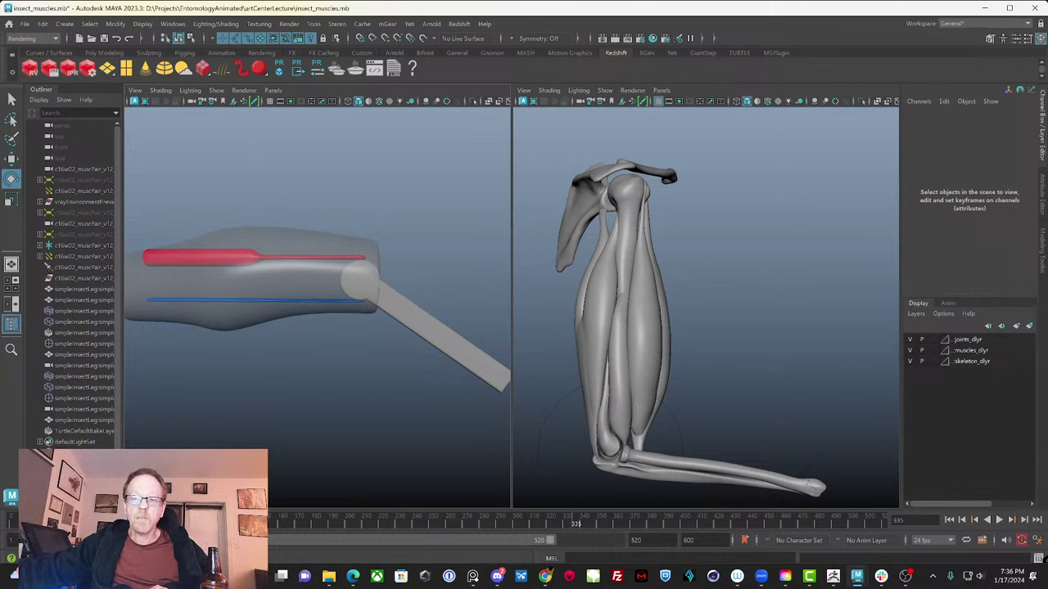
pyautogui.moveTo(164, 521); pyautogui.dragTo(326, 561)
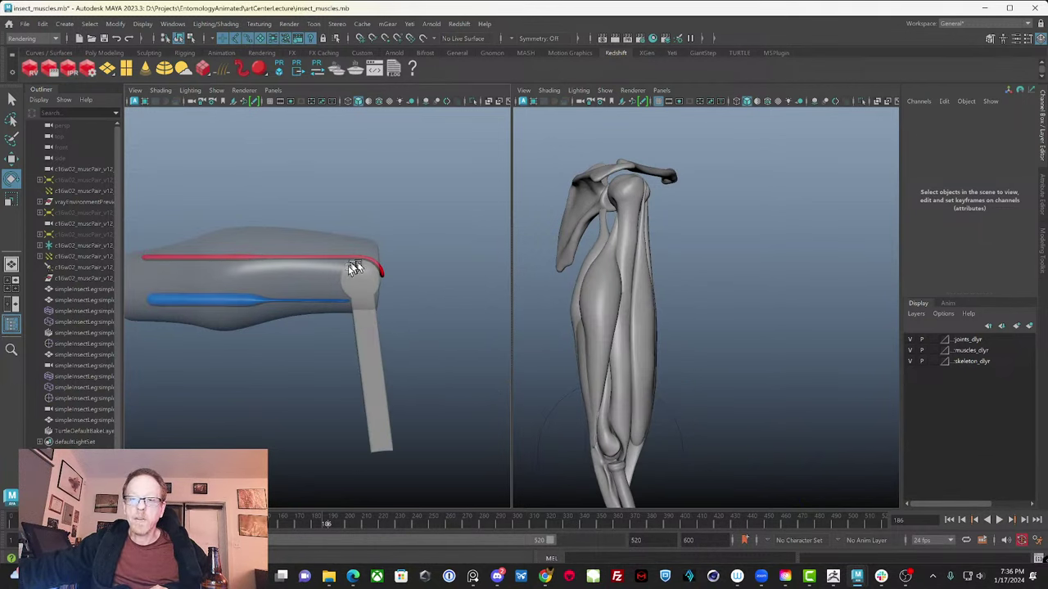
pyautogui.moveTo(321, 521); pyautogui.dragTo(279, 524)
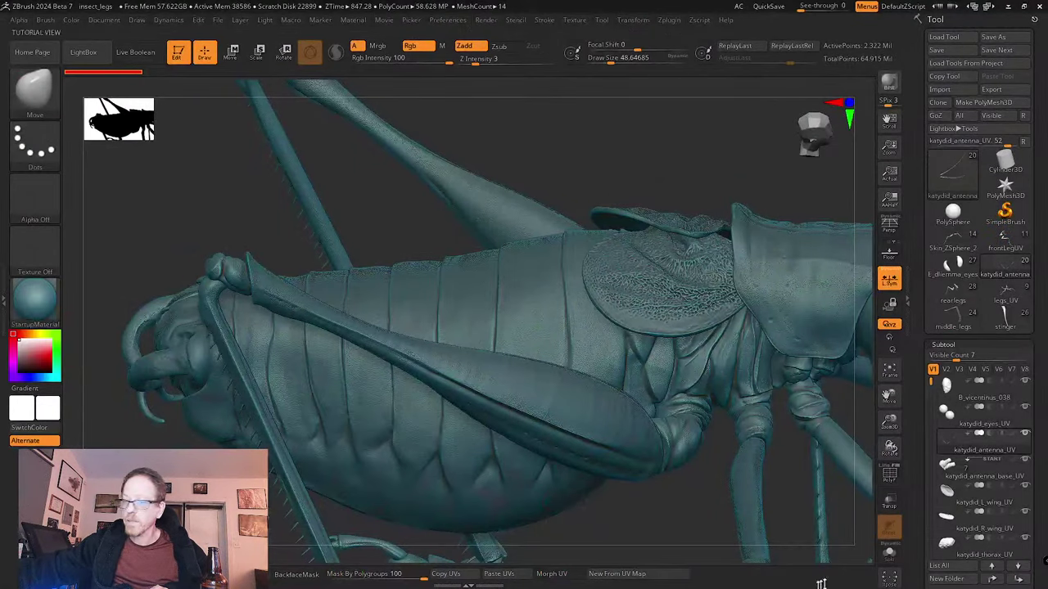
# - Switch to the stinger tool's winged insect model and examine its legs from the side, rear and underside
pyautogui.click(855, 577)
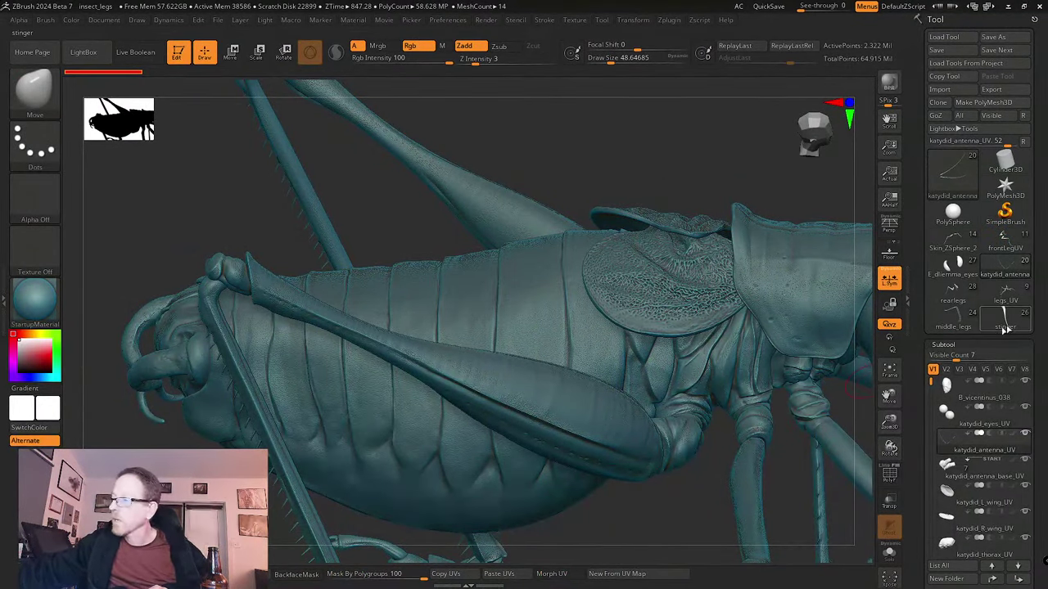
pyautogui.moveTo(1005, 329)
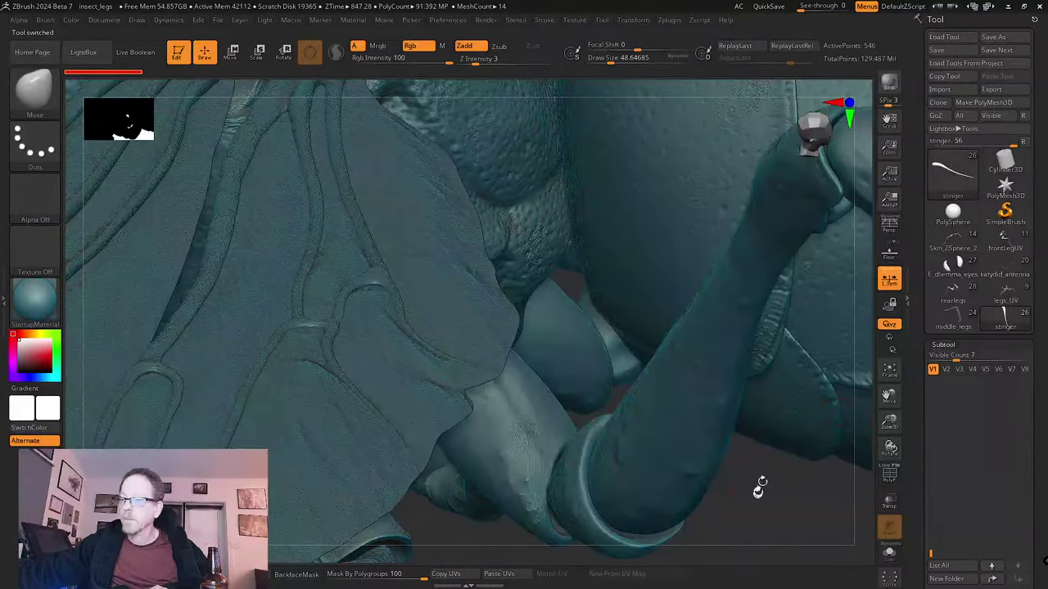
pyautogui.keyDown('alt'); pyautogui.moveTo(759, 487); pyautogui.dragTo(669, 480); pyautogui.keyUp('alt')
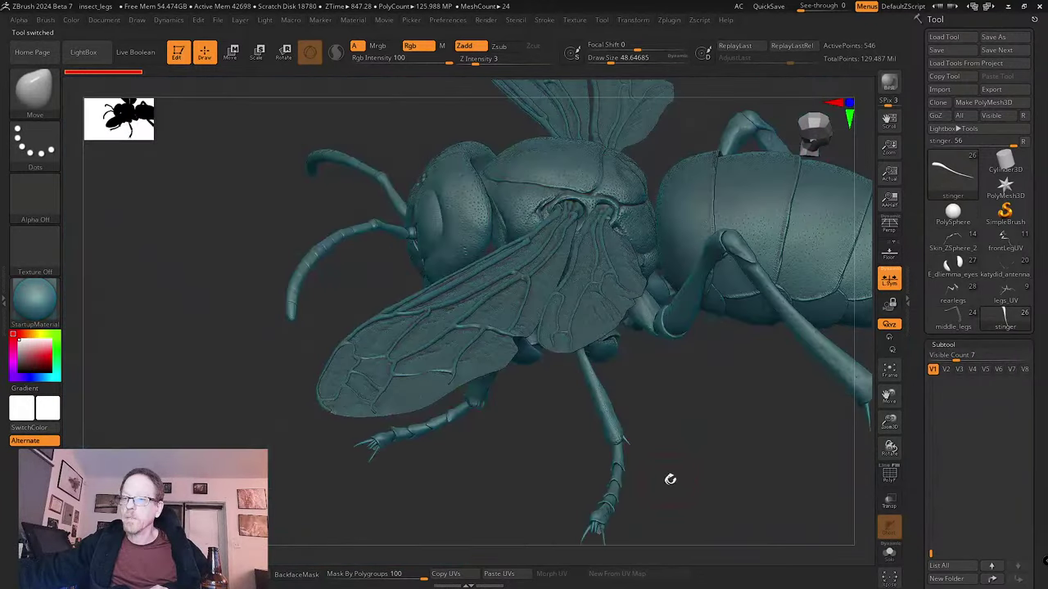
pyautogui.moveTo(669, 479); pyautogui.dragTo(597, 370, button='right')
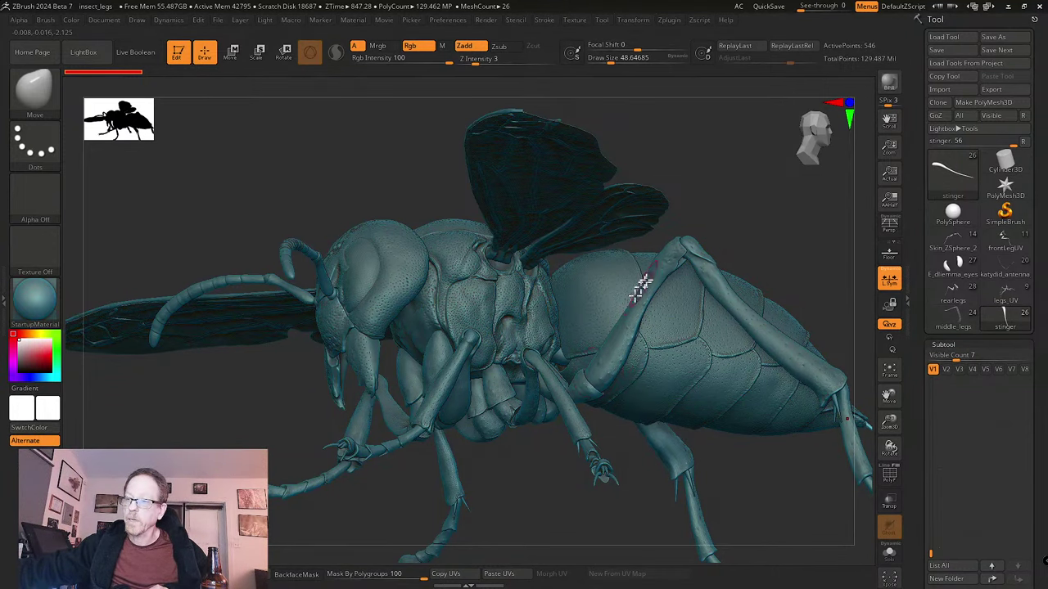
pyautogui.moveTo(631, 428); pyautogui.dragTo(481, 437)
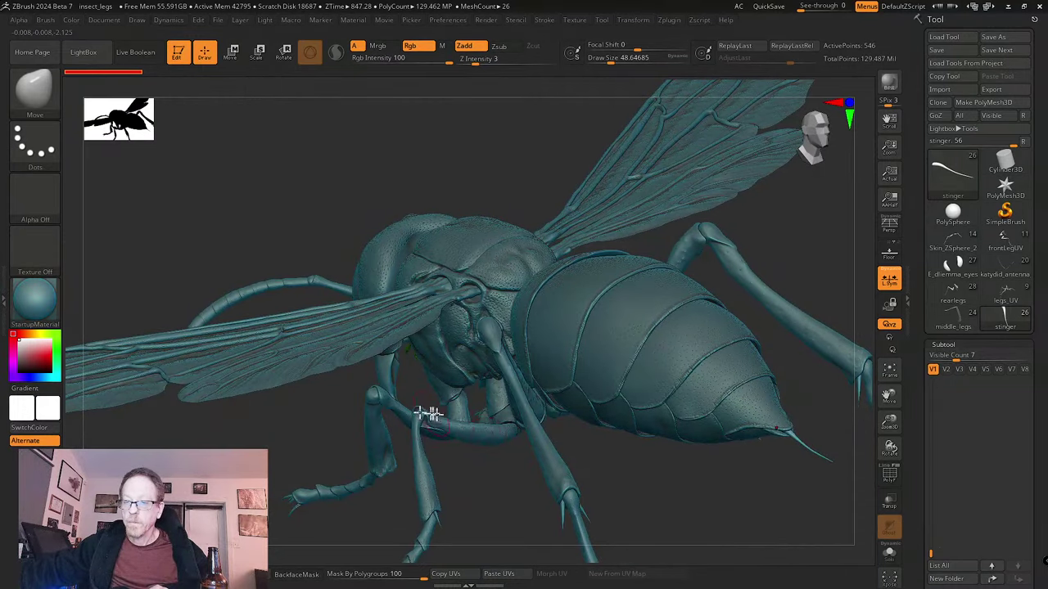
pyautogui.moveTo(428, 414); pyautogui.dragTo(509, 396)
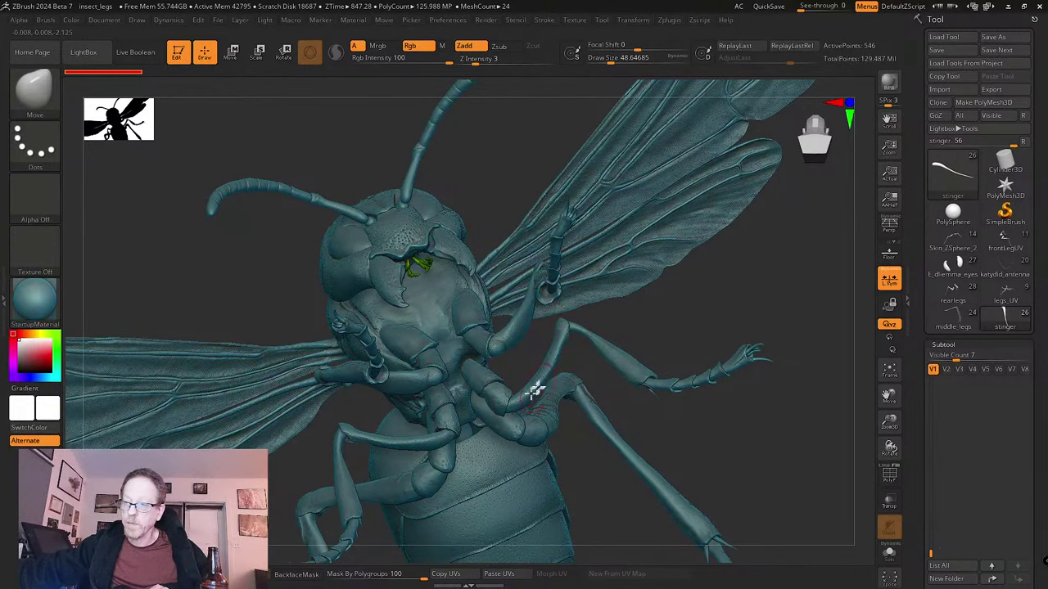
pyautogui.moveTo(764, 439); pyautogui.dragTo(806, 449)
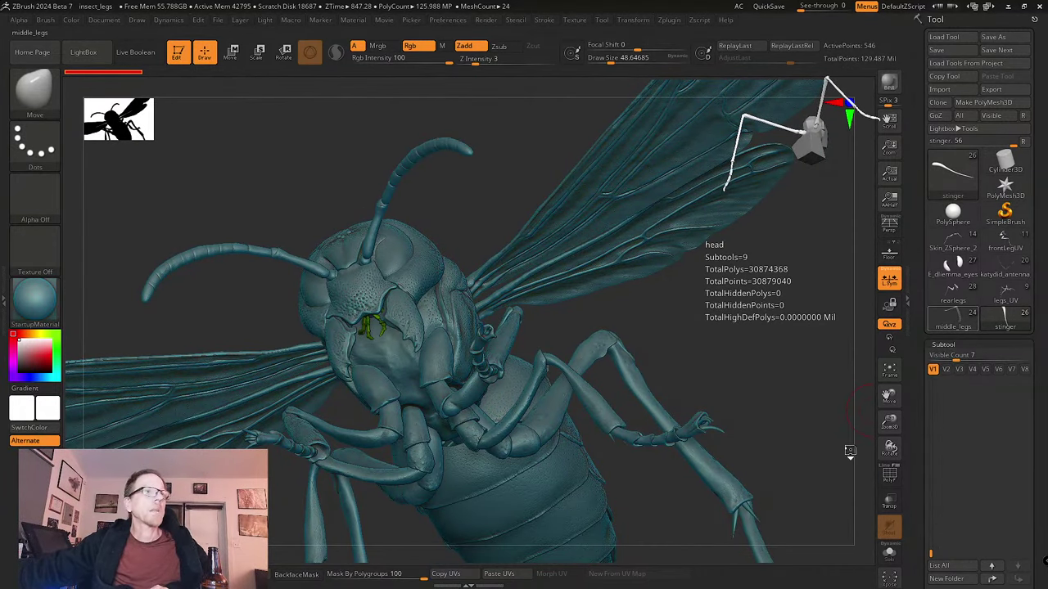
# - Switch to the middle_legs mantis model and examine how its raptorial forelegs attach to the body
pyautogui.click(953, 317)
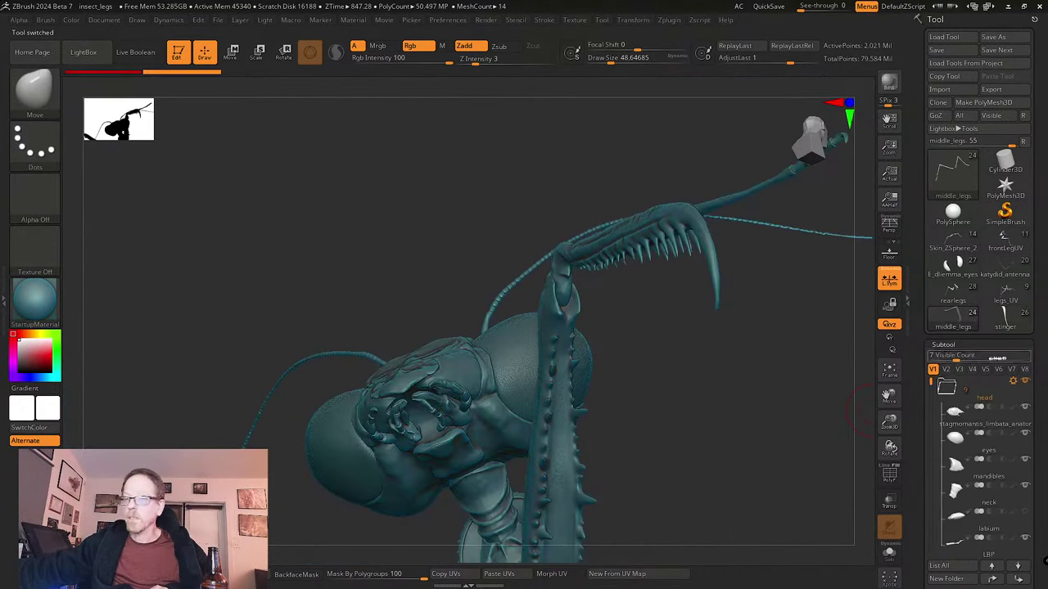
pyautogui.moveTo(748, 385); pyautogui.dragTo(799, 480)
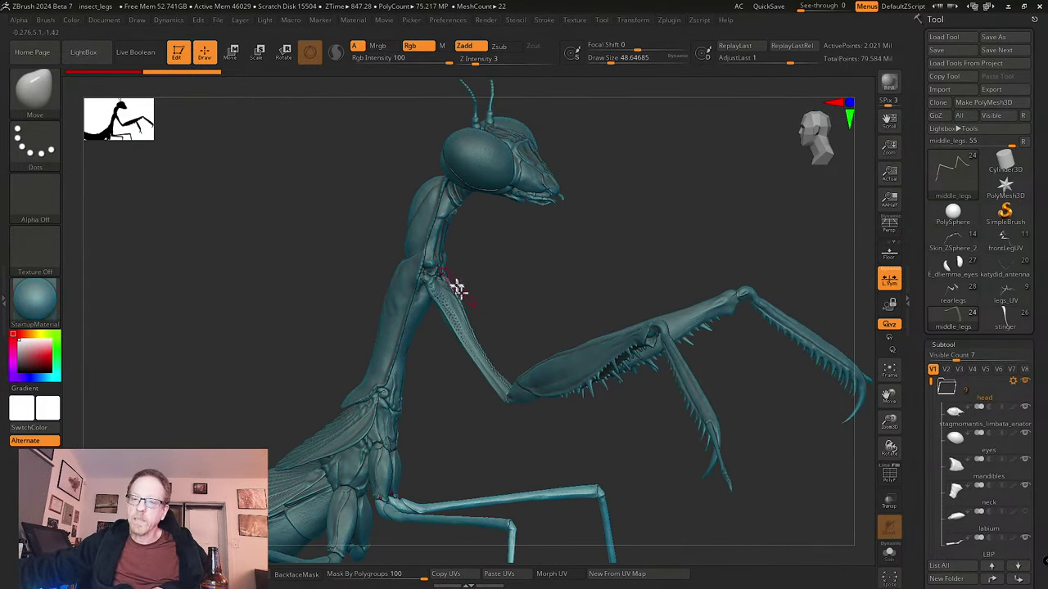
pyautogui.moveTo(742, 377)
pyautogui.mouseDown()
pyautogui.moveTo(744, 393)
pyautogui.moveTo(717, 411)
pyautogui.moveTo(757, 401)
pyautogui.moveTo(739, 423)
pyautogui.moveTo(725, 382)
pyautogui.mouseUp()
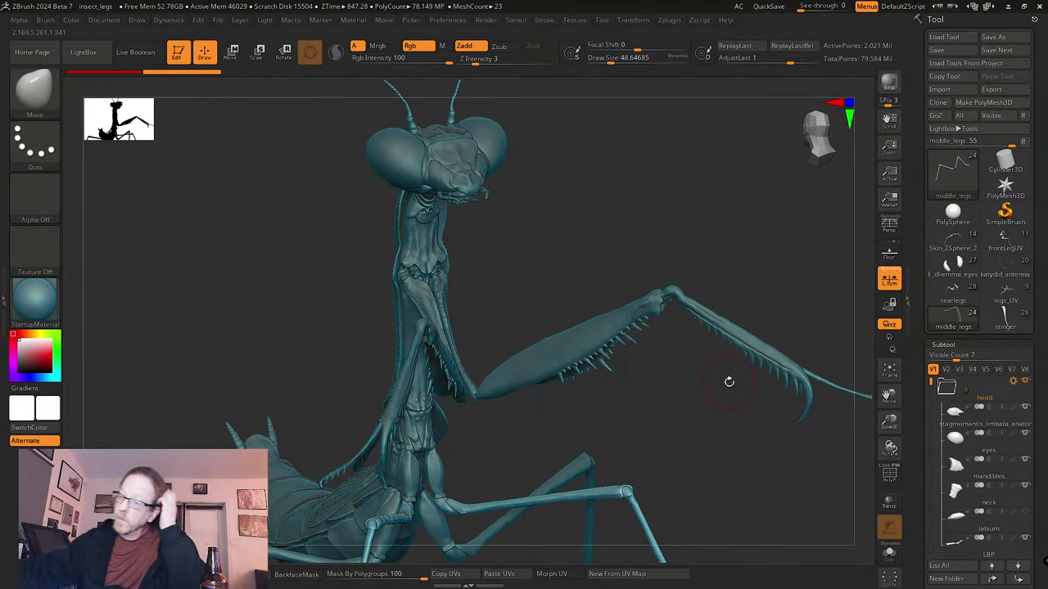
pyautogui.keyDown('alt'); pyautogui.moveTo(659, 275); pyautogui.dragTo(608, 307); pyautogui.keyUp('alt')
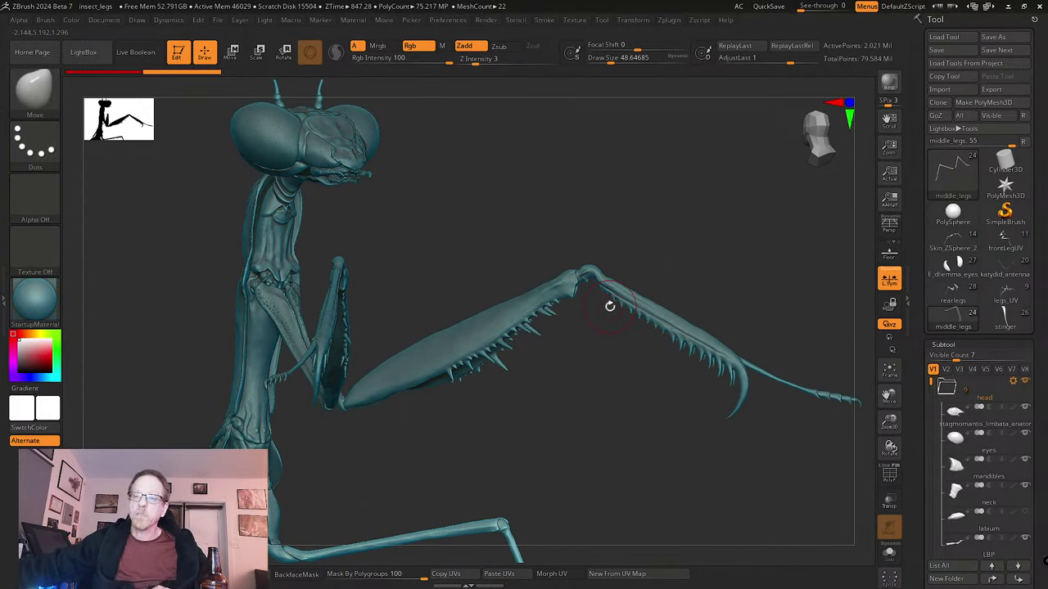
# - Examine the mantis foreleg's spiny segments and the joint between them up close
pyautogui.keyDown('alt'); pyautogui.moveTo(660, 243); pyautogui.dragTo(643, 356); pyautogui.keyUp('alt')
pyautogui.keyDown('alt'); pyautogui.moveTo(611, 392); pyautogui.dragTo(524, 505); pyautogui.keyUp('alt')
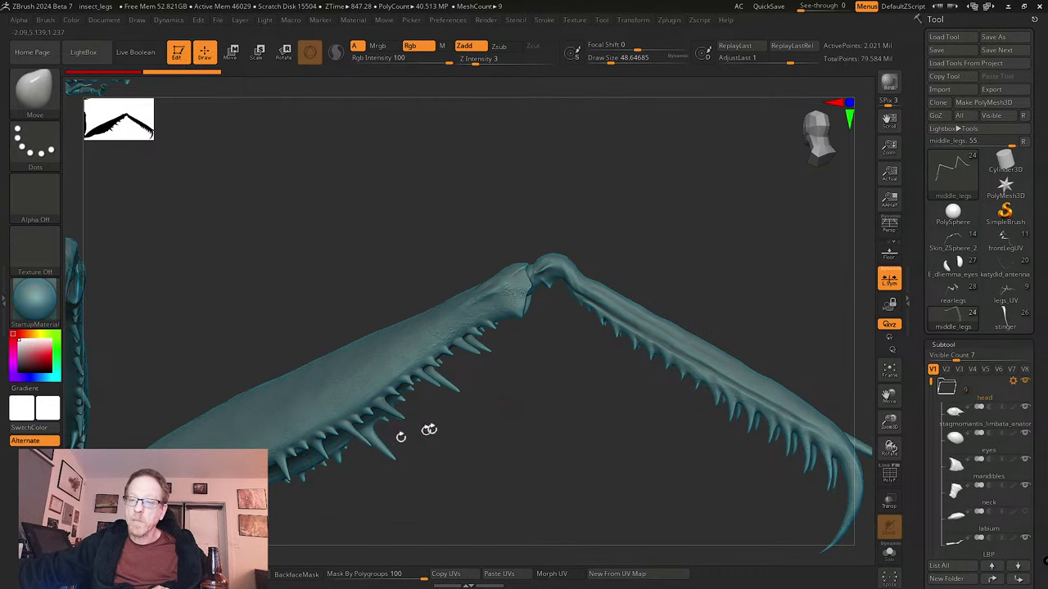
pyautogui.moveTo(534, 412)
pyautogui.mouseDown()
pyautogui.moveTo(535, 398)
pyautogui.moveTo(560, 407)
pyautogui.moveTo(566, 391)
pyautogui.moveTo(532, 388)
pyautogui.mouseUp()
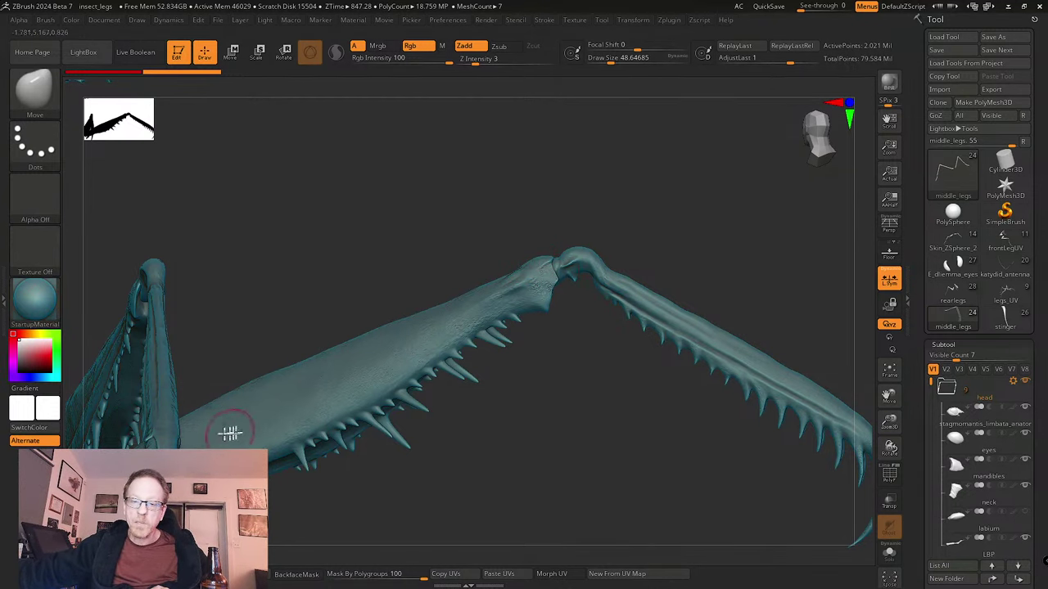
pyautogui.keyDown('alt'); pyautogui.moveTo(609, 412); pyautogui.dragTo(482, 411); pyautogui.keyUp('alt')
# - Frame the whole mantis and examine the joints of its thin walking legs
pyautogui.click(890, 374)
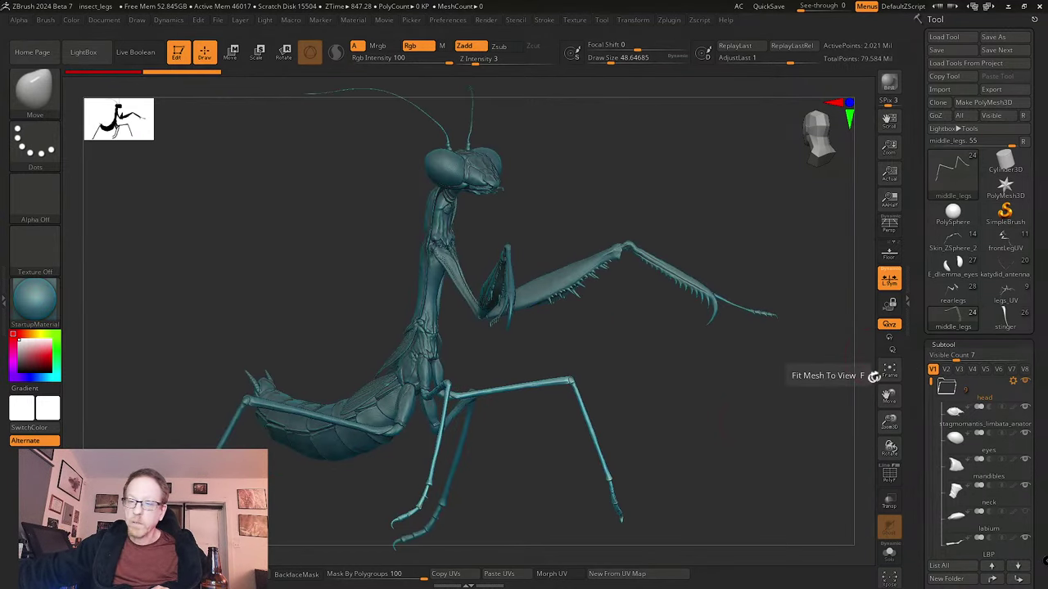
pyautogui.moveTo(746, 421); pyautogui.dragTo(666, 410)
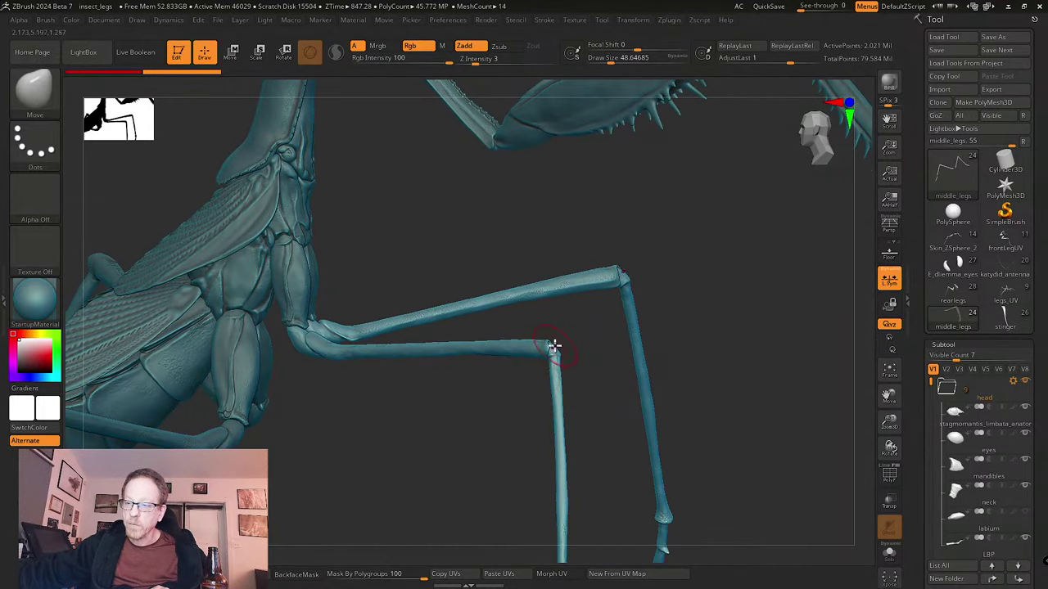
pyautogui.keyDown('alt'); pyautogui.moveTo(747, 363); pyautogui.dragTo(678, 351); pyautogui.keyUp('alt')
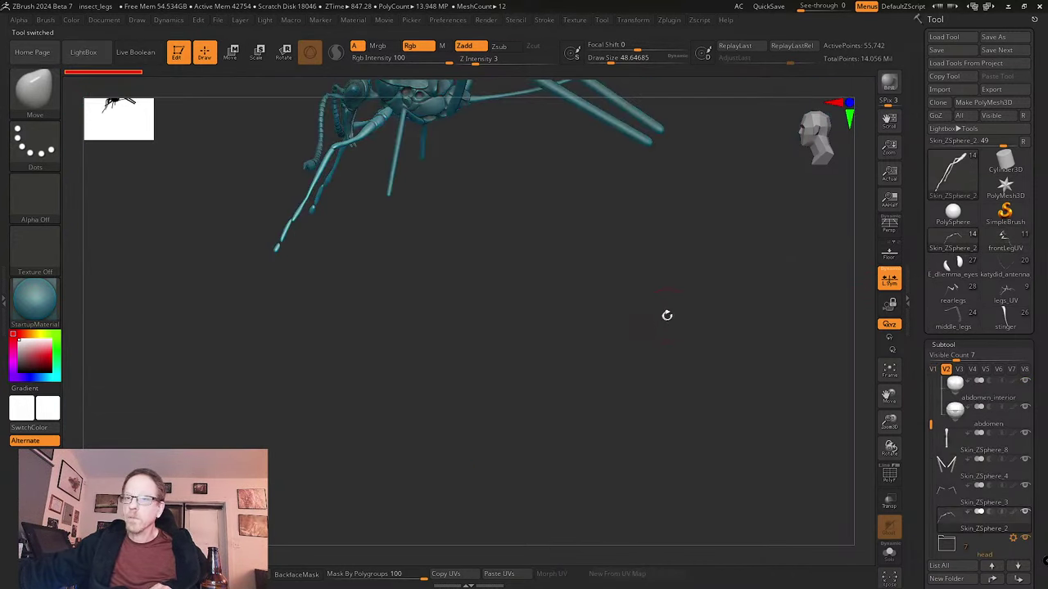
# - Review the new insect's blocked-out front leg segment by segment, from the body down to the foot
pyautogui.moveTo(666, 315); pyautogui.dragTo(767, 420)
pyautogui.keyDown('alt'); pyautogui.moveTo(549, 393); pyautogui.dragTo(653, 386); pyautogui.keyUp('alt')
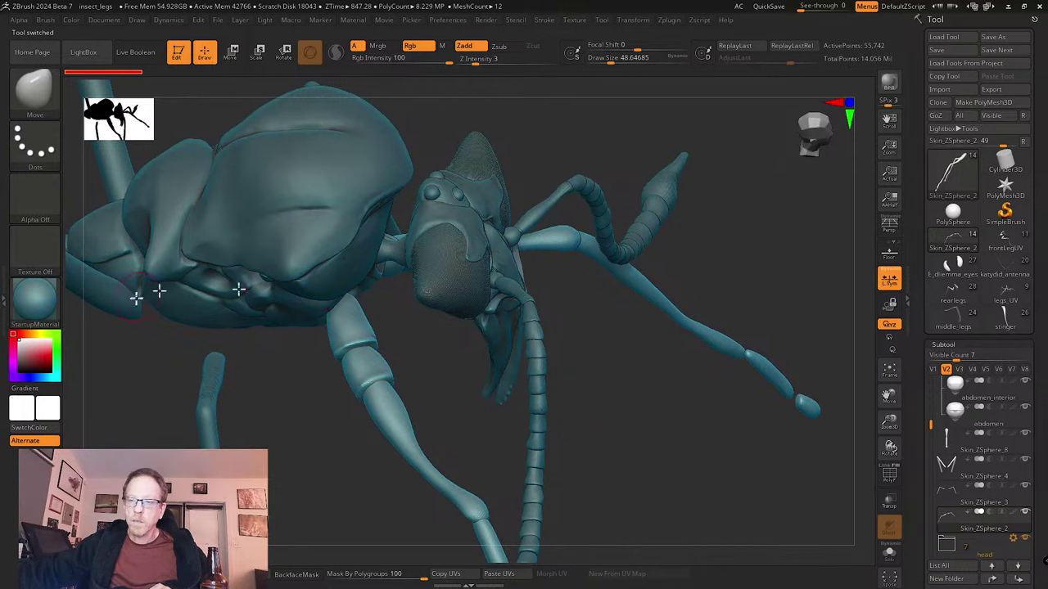
pyautogui.keyDown('alt'); pyautogui.moveTo(421, 398); pyautogui.dragTo(357, 286); pyautogui.keyUp('alt')
pyautogui.moveTo(509, 454); pyautogui.dragTo(512, 311)
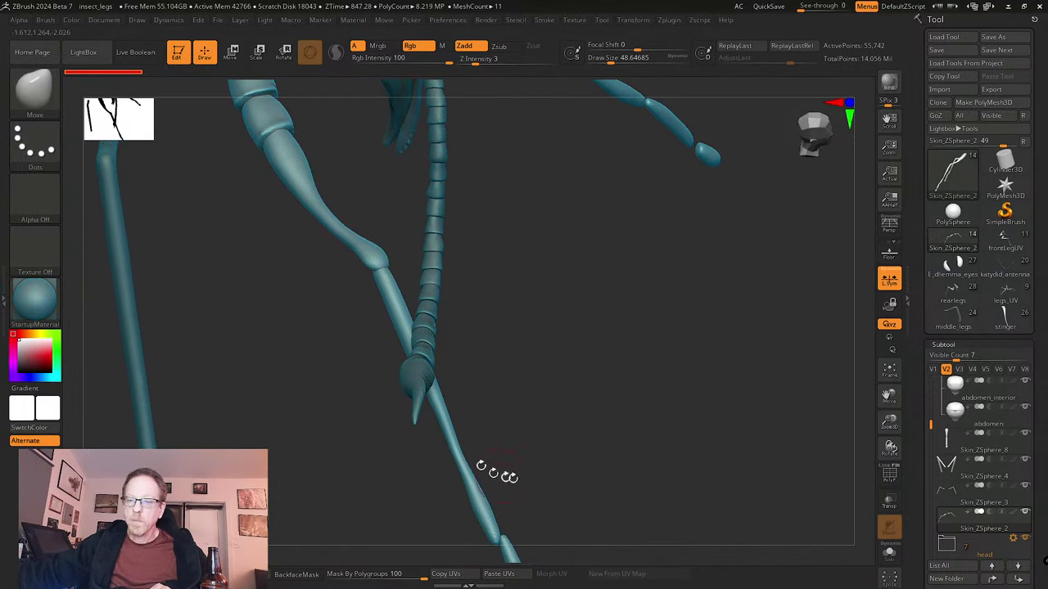
pyautogui.moveTo(496, 472); pyautogui.dragTo(494, 318)
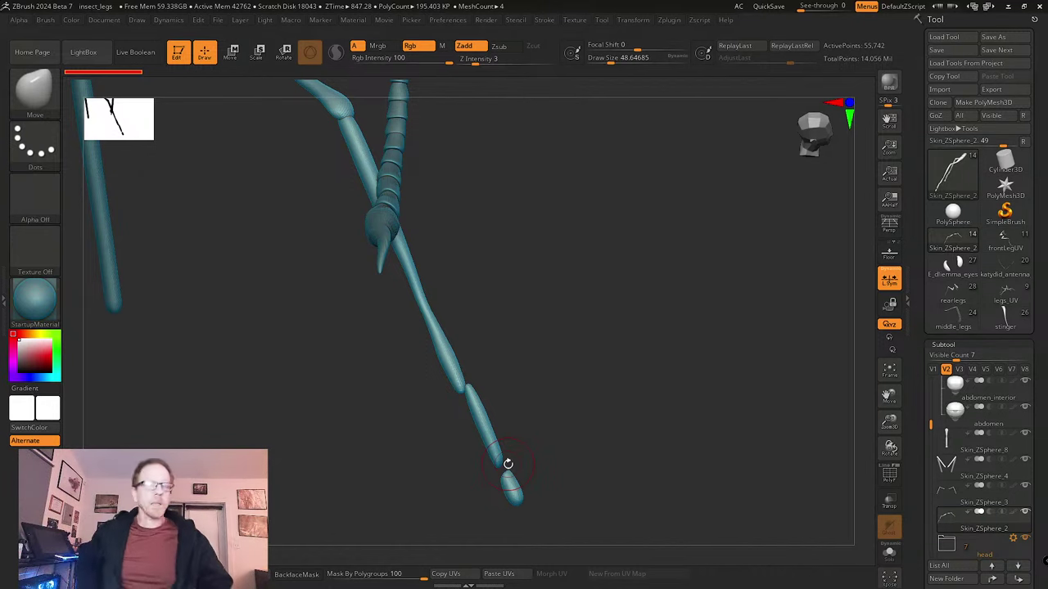
pyautogui.moveTo(546, 296); pyautogui.dragTo(706, 405)
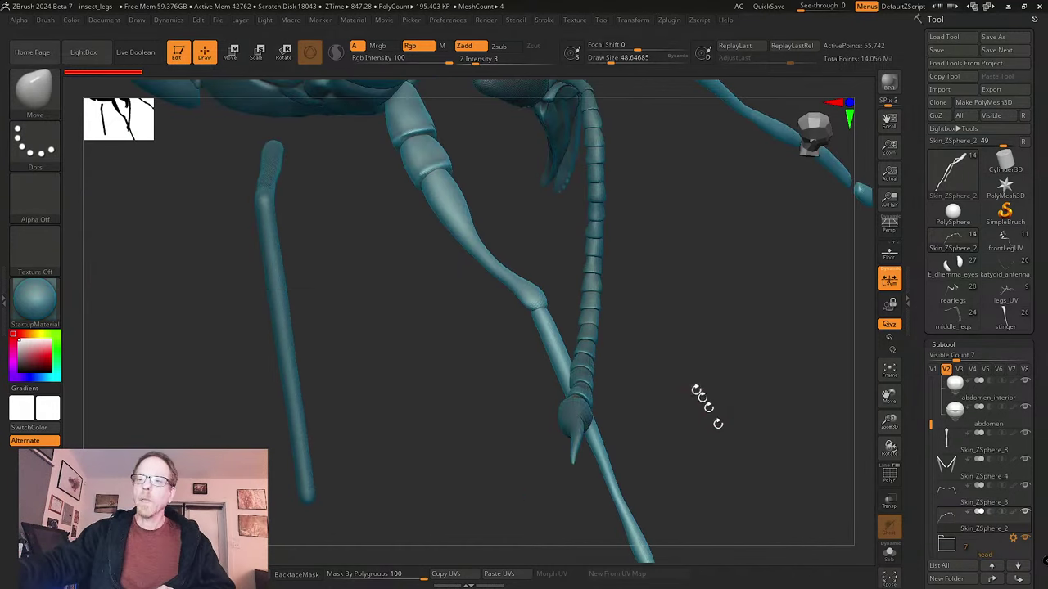
# - Isolate the Skin_ZSphere_2 front legs in Solo mode and display their polygroups
pyautogui.click(890, 552)
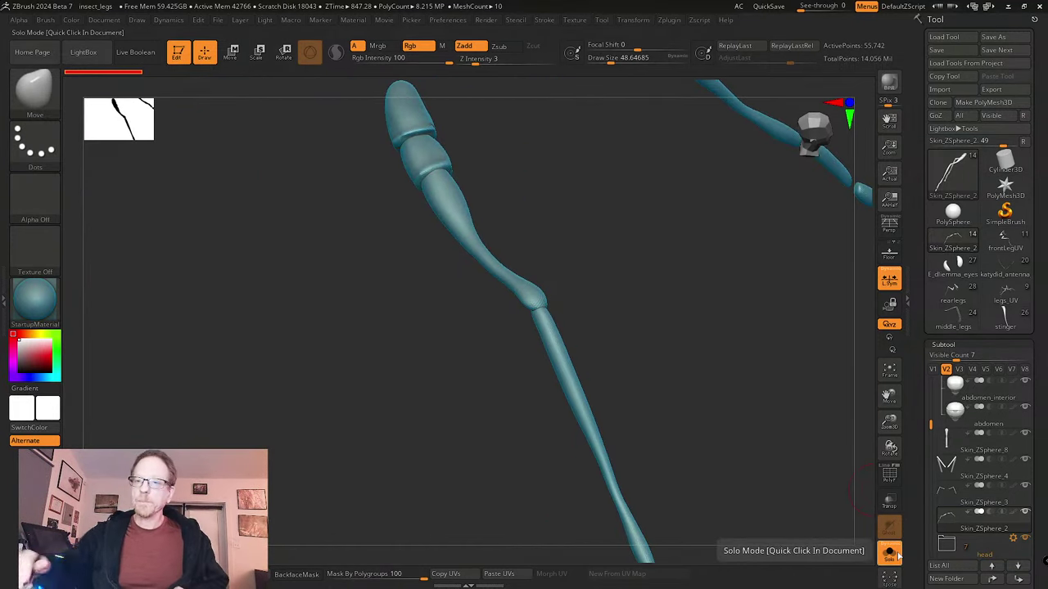
pyautogui.moveTo(613, 343); pyautogui.dragTo(709, 316)
pyautogui.click(889, 475)
pyautogui.keyDown('alt'); pyautogui.moveTo(793, 360); pyautogui.dragTo(584, 356); pyautogui.keyUp('alt')
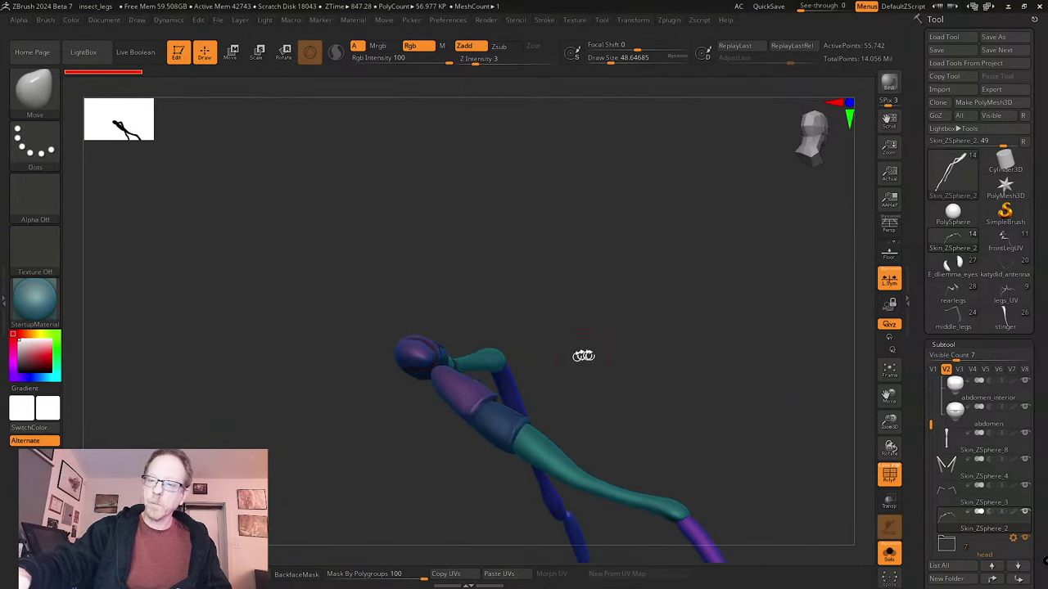
# - Isolate and mask the purple base segments, restore the full legs, and activate the Move transform gizmo
pyautogui.keyDown('ctrl'); pyautogui.keyDown('shift'); pyautogui.click(459, 390); pyautogui.keyUp('shift'); pyautogui.keyUp('ctrl')
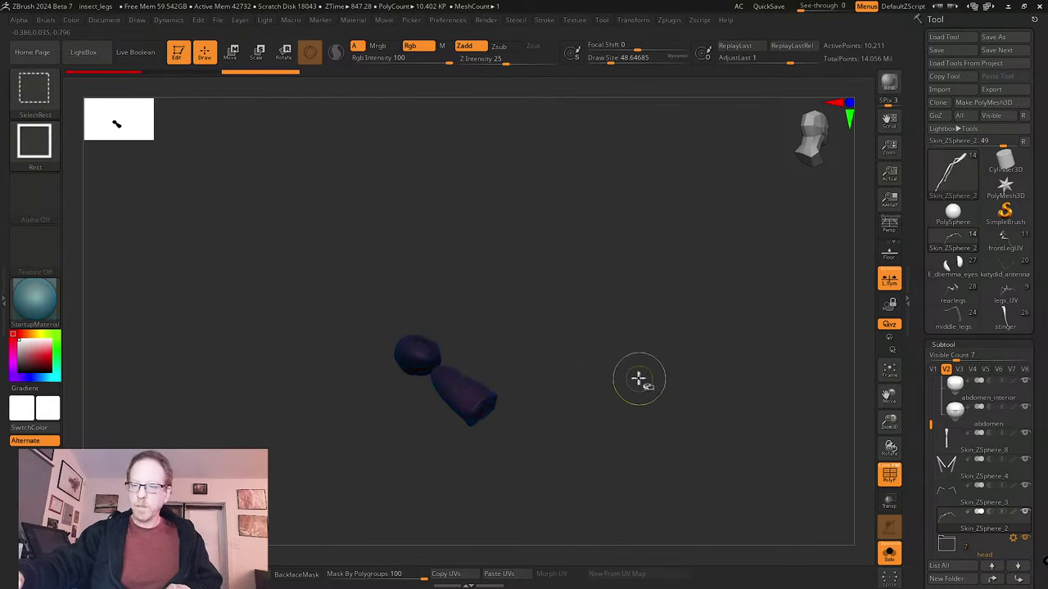
pyautogui.keyDown('ctrl'); pyautogui.keyDown('shift'); pyautogui.click(640, 379); pyautogui.keyUp('shift'); pyautogui.keyUp('ctrl')
pyautogui.moveTo(673, 391); pyautogui.dragTo(699, 379)
pyautogui.press('w')
pyautogui.keyDown('alt'); pyautogui.moveTo(651, 402); pyautogui.dragTo(705, 350); pyautogui.keyUp('alt')
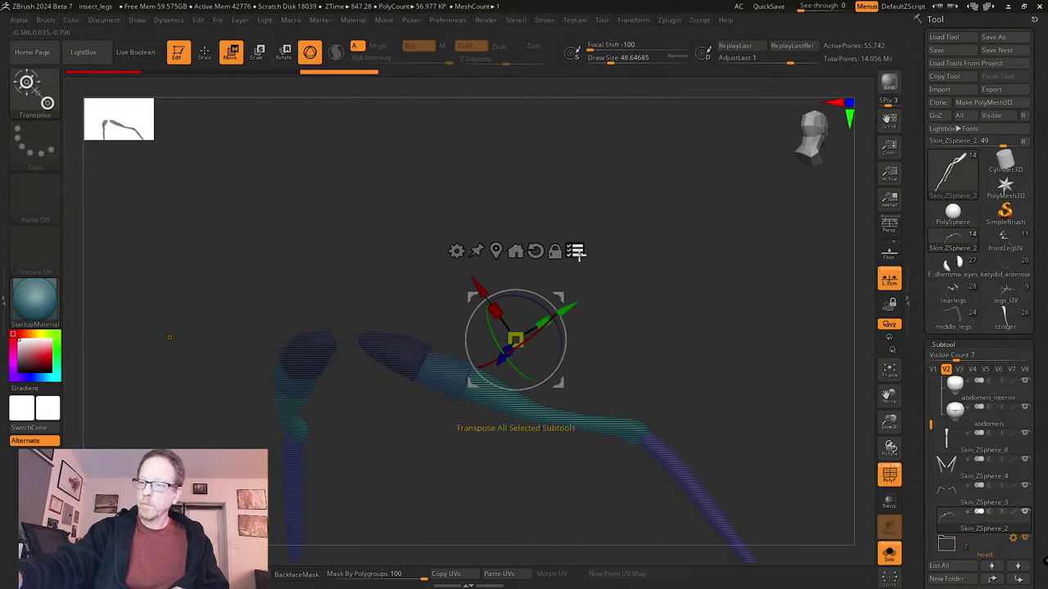
# - Place the gizmo at the joint between the purple and blue segments and rotate the rest of the leg about it
pyautogui.moveTo(559, 384); pyautogui.dragTo(477, 404)
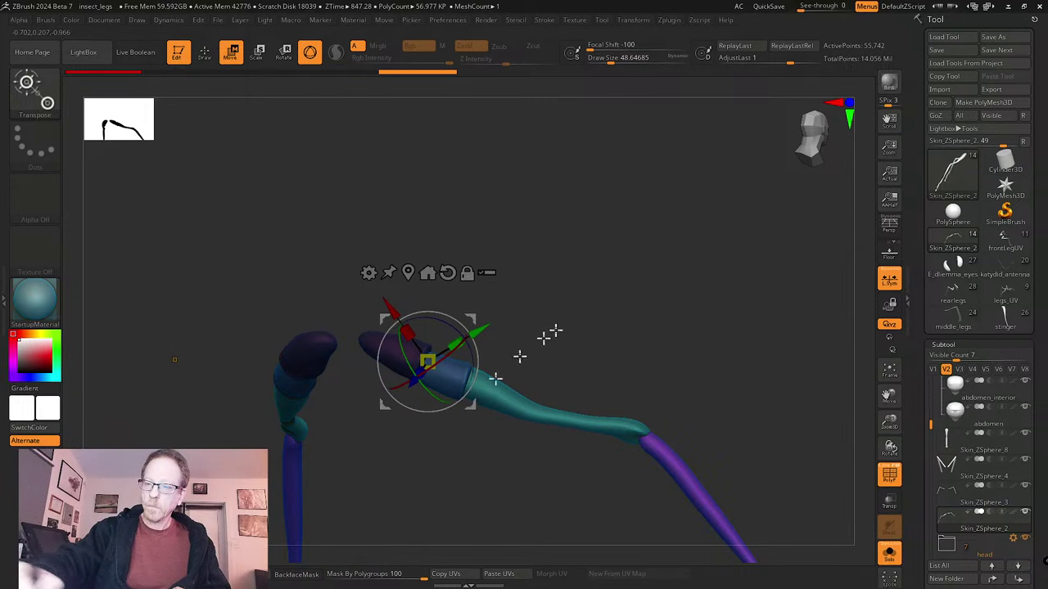
pyautogui.moveTo(550, 334); pyautogui.dragTo(544, 372)
pyautogui.keyDown('alt'); pyautogui.click(500, 251); pyautogui.keyUp('alt')
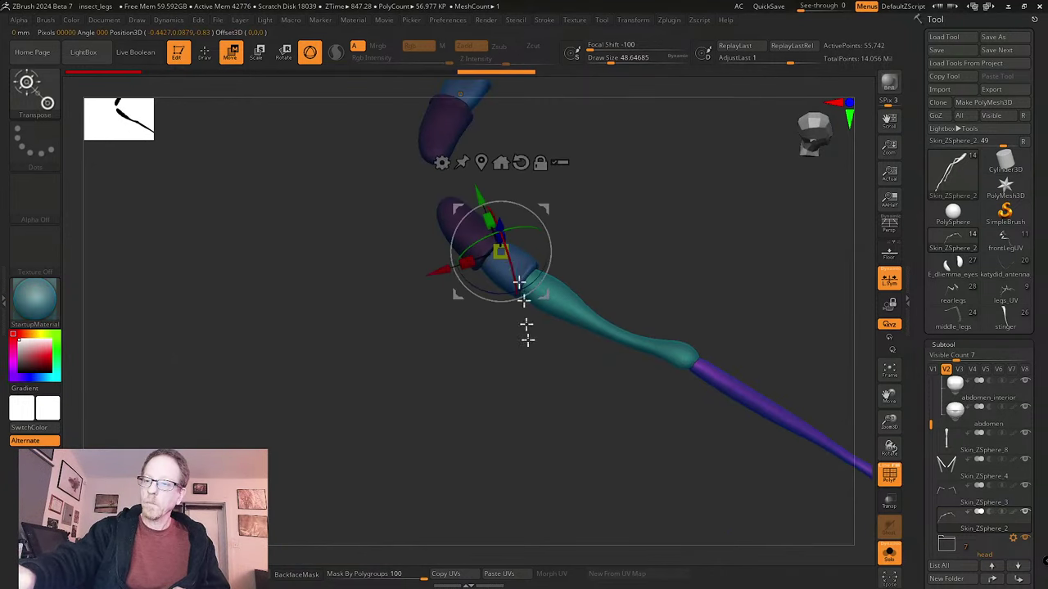
pyautogui.moveTo(540, 466); pyautogui.dragTo(571, 374)
pyautogui.moveTo(545, 296)
pyautogui.keyDown('alt'); pyautogui.mouseDown()
pyautogui.moveTo(538, 309)
pyautogui.moveTo(542, 274)
pyautogui.moveTo(539, 304)
pyautogui.mouseUp(); pyautogui.keyUp('alt')
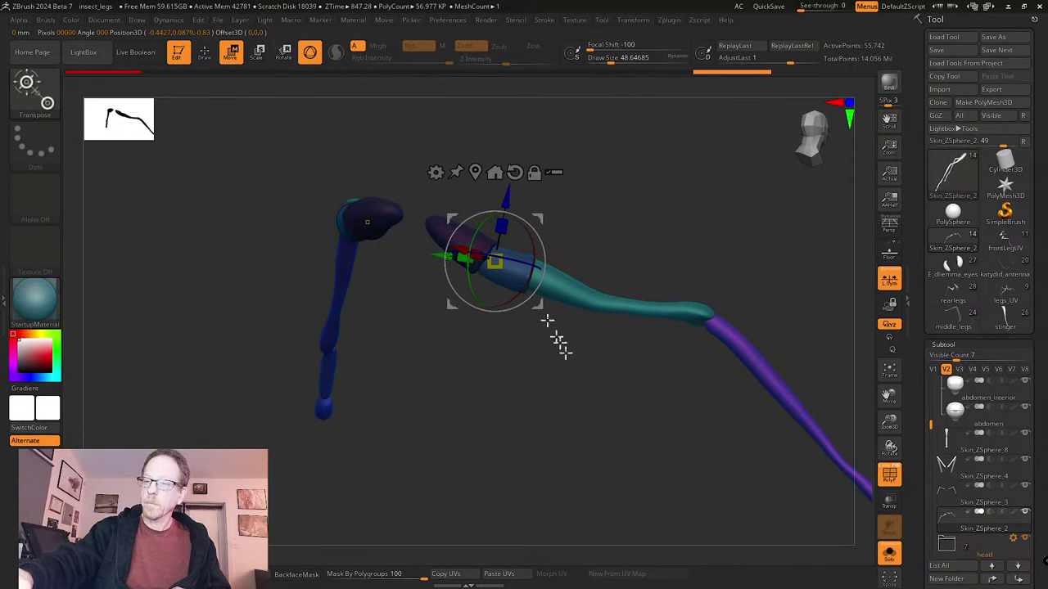
pyautogui.moveTo(554, 346); pyautogui.dragTo(588, 469)
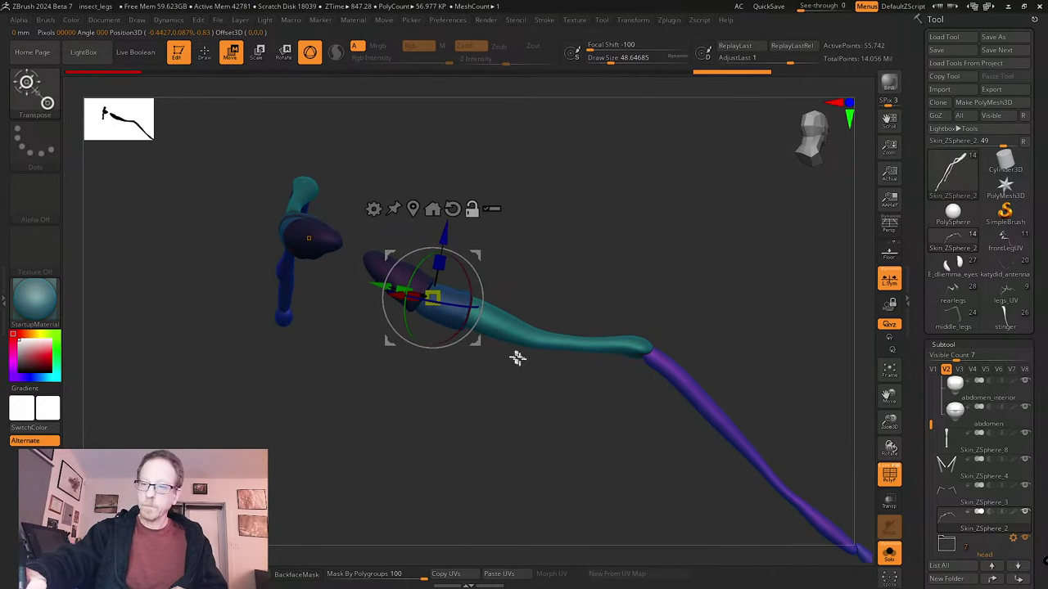
pyautogui.press('q')
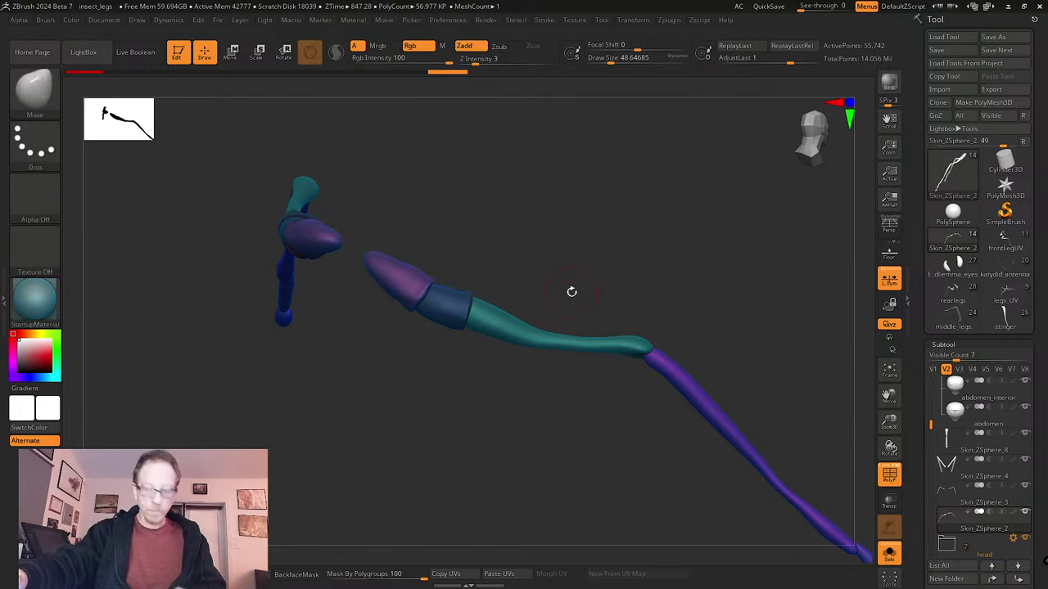
# - Restore the base segment mask, add the blue second segments to it, and bring back the gizmo on the full legs
pyautogui.hotkey('ctrl', 'z')
pyautogui.keyDown('ctrl'); pyautogui.keyDown('shift'); pyautogui.click(449, 304); pyautogui.keyUp('shift'); pyautogui.keyUp('ctrl')
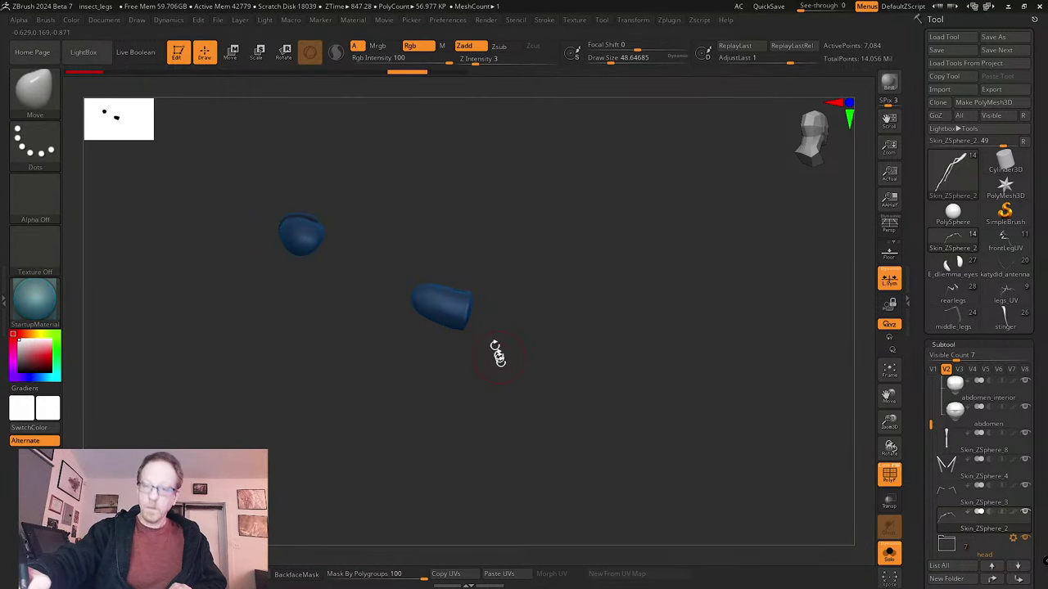
pyautogui.keyDown('ctrl'); pyautogui.keyDown('shift'); pyautogui.click(511, 400); pyautogui.keyUp('shift'); pyautogui.keyUp('ctrl')
pyautogui.press('w')
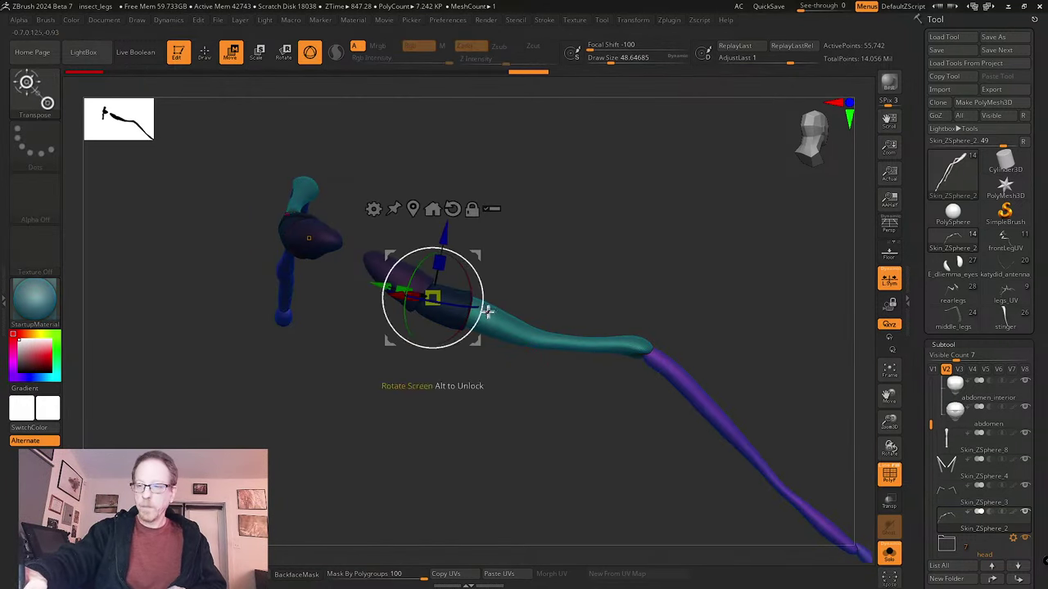
# - Place the gizmo at the joint between the blue and teal segments and rotate the outer leg about it
pyautogui.click(488, 317)
pyautogui.moveTo(570, 411); pyautogui.dragTo(540, 464)
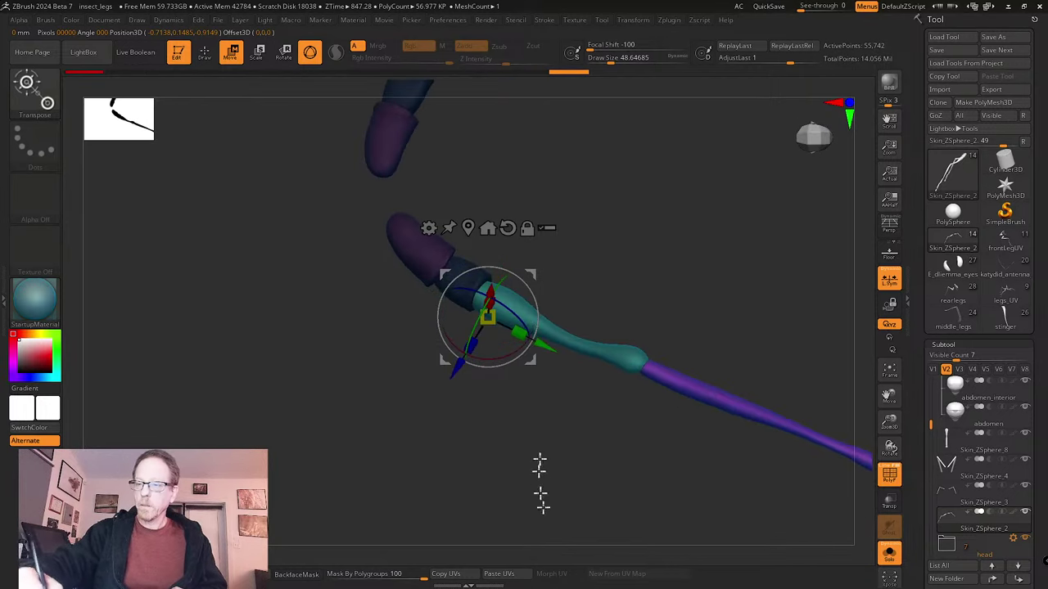
pyautogui.moveTo(528, 362); pyautogui.dragTo(544, 320)
pyautogui.keyDown('alt'); pyautogui.moveTo(718, 416); pyautogui.dragTo(616, 446); pyautogui.keyUp('alt')
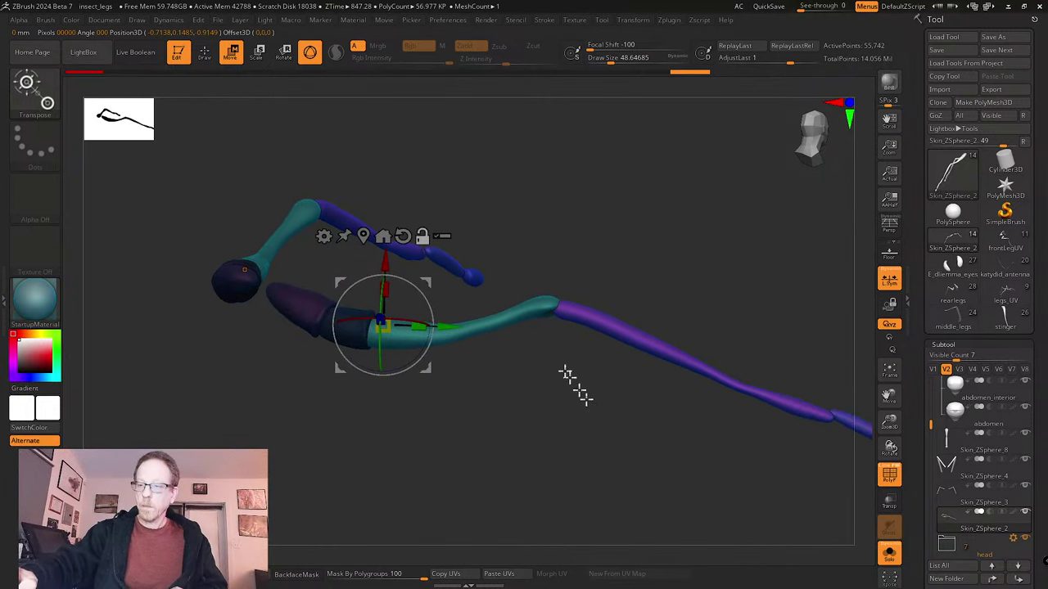
# - Mask every leg segment except the teal third one, and undo the mask changes made after that
pyautogui.keyDown('ctrl'); pyautogui.click(497, 320); pyautogui.keyUp('ctrl')
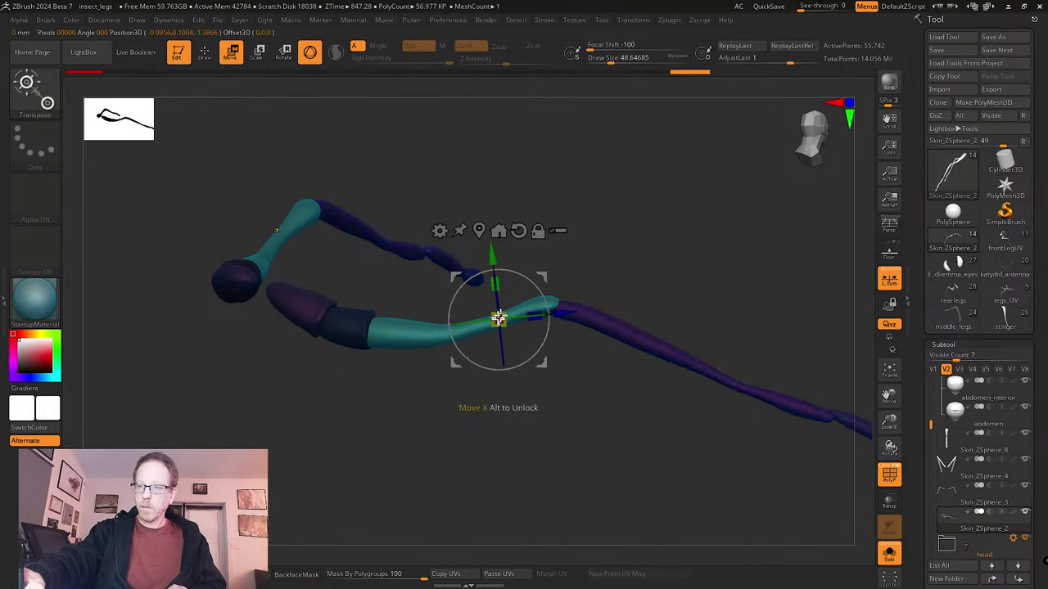
pyautogui.keyDown('ctrl'); pyautogui.moveTo(643, 280); pyautogui.dragTo(668, 360); pyautogui.keyUp('ctrl')
pyautogui.hotkey('ctrl', 'z')
pyautogui.hotkey('ctrl', 'z')
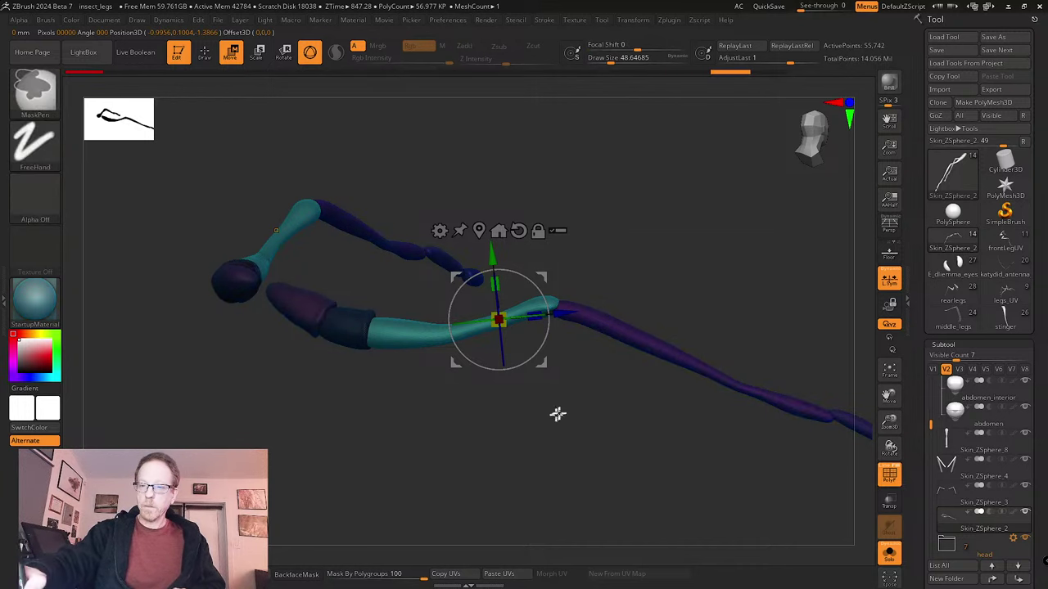
# - Restore the mask that covers only the purple and blue base segments of the front legs
pyautogui.keyDown('ctrl'); pyautogui.click(540, 400); pyautogui.keyUp('ctrl')
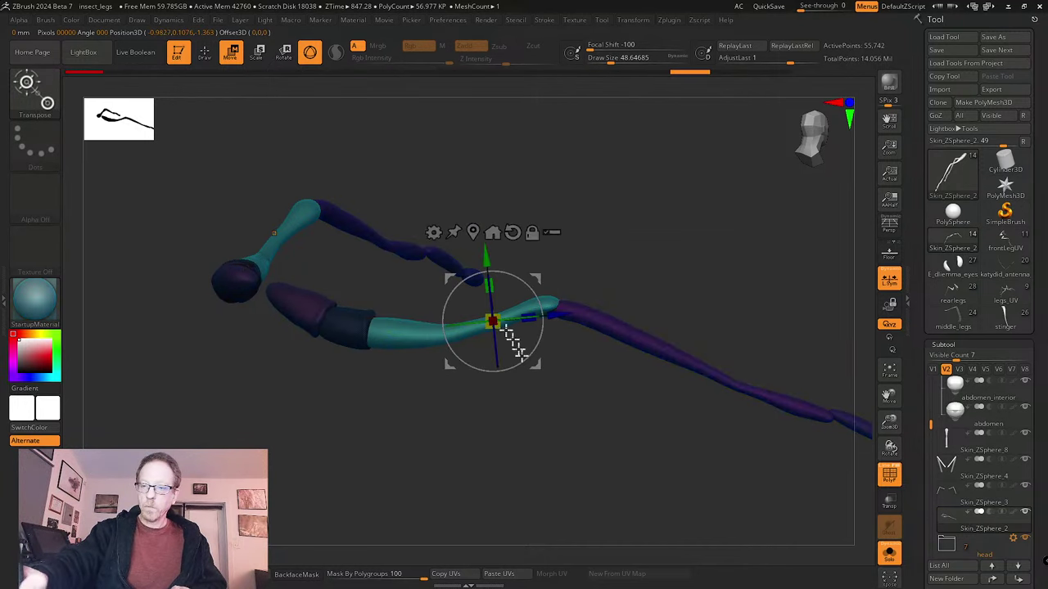
pyautogui.keyDown('ctrl'); pyautogui.click(541, 416); pyautogui.keyUp('ctrl')
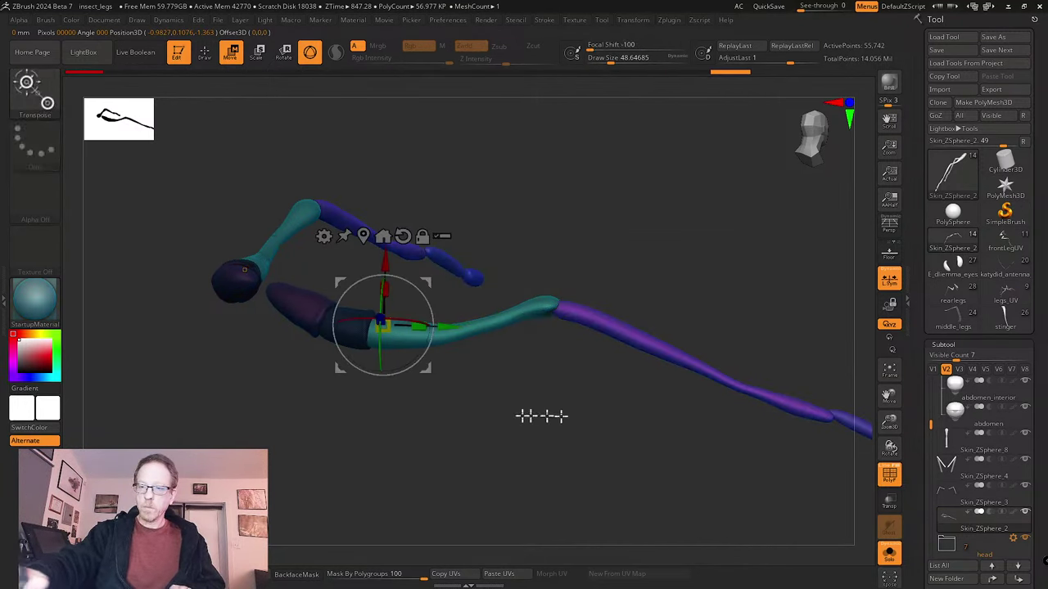
pyautogui.click(474, 328)
pyautogui.hotkey('ctrl', 'z')
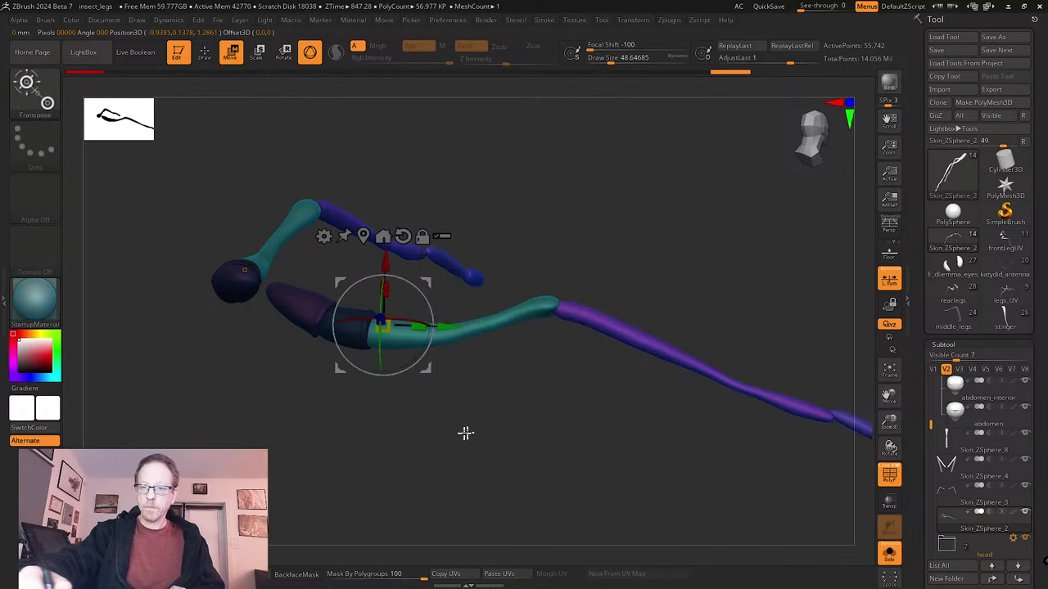
# - Isolate the teal third segments, mask them, and show the full legs again
pyautogui.press('q')
pyautogui.keyDown('ctrl'); pyautogui.keyDown('shift'); pyautogui.click(487, 326); pyautogui.keyUp('shift'); pyautogui.keyUp('ctrl')
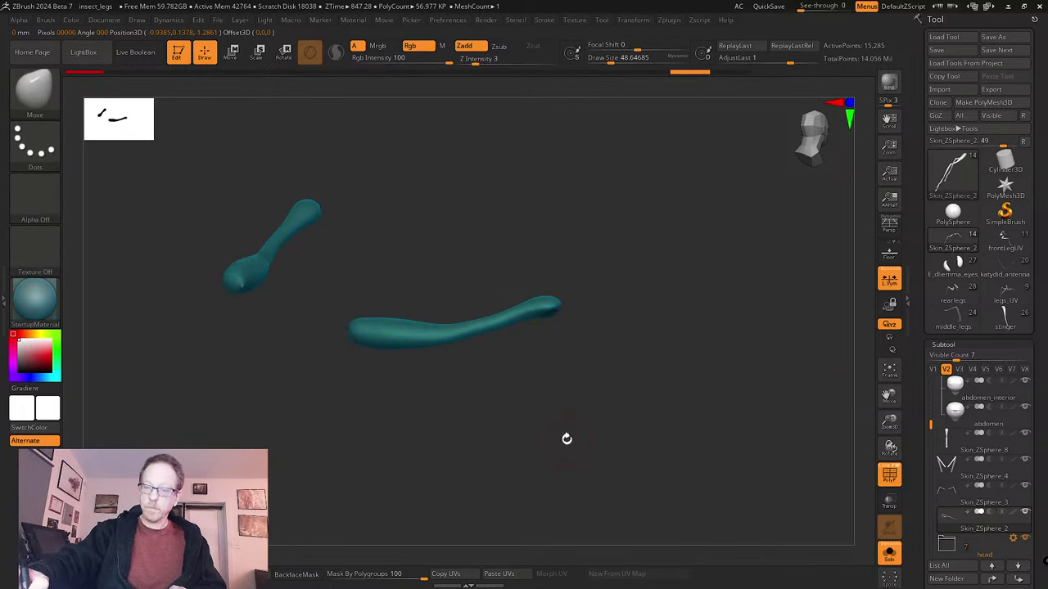
pyautogui.keyDown('ctrl'); pyautogui.click(551, 432); pyautogui.keyUp('ctrl')
pyautogui.keyDown('ctrl'); pyautogui.keyDown('shift'); pyautogui.click(532, 413); pyautogui.keyUp('shift'); pyautogui.keyUp('ctrl')
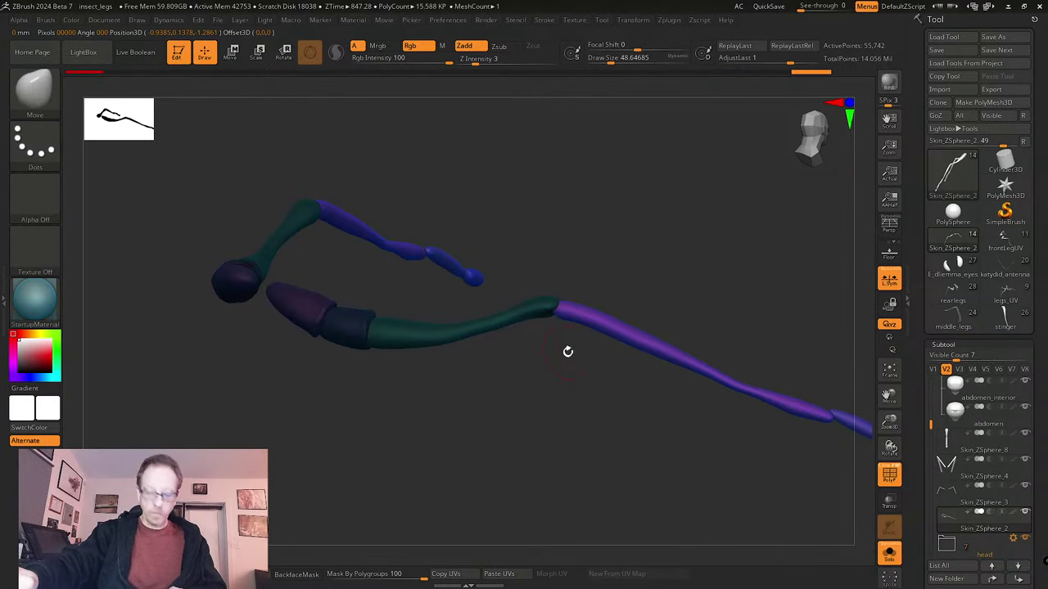
# - Place the gizmo at the joint between the teal and outer purple segments, rotate the outer leg about it, and clear the mask
pyautogui.press('w')
pyautogui.click(565, 307)
pyautogui.moveTo(604, 344); pyautogui.dragTo(683, 326)
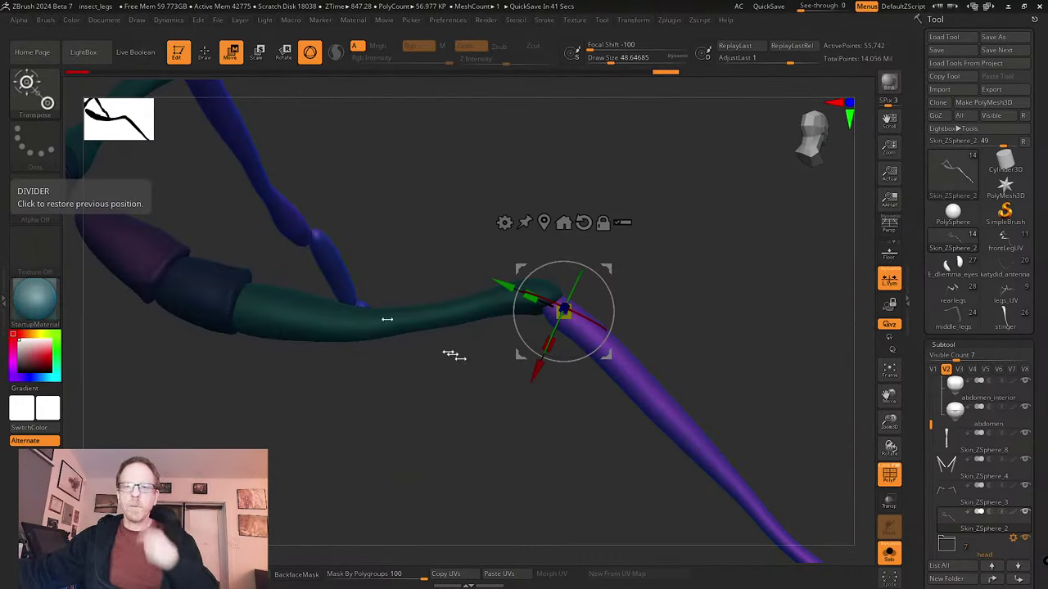
pyautogui.moveTo(449, 369); pyautogui.dragTo(456, 262)
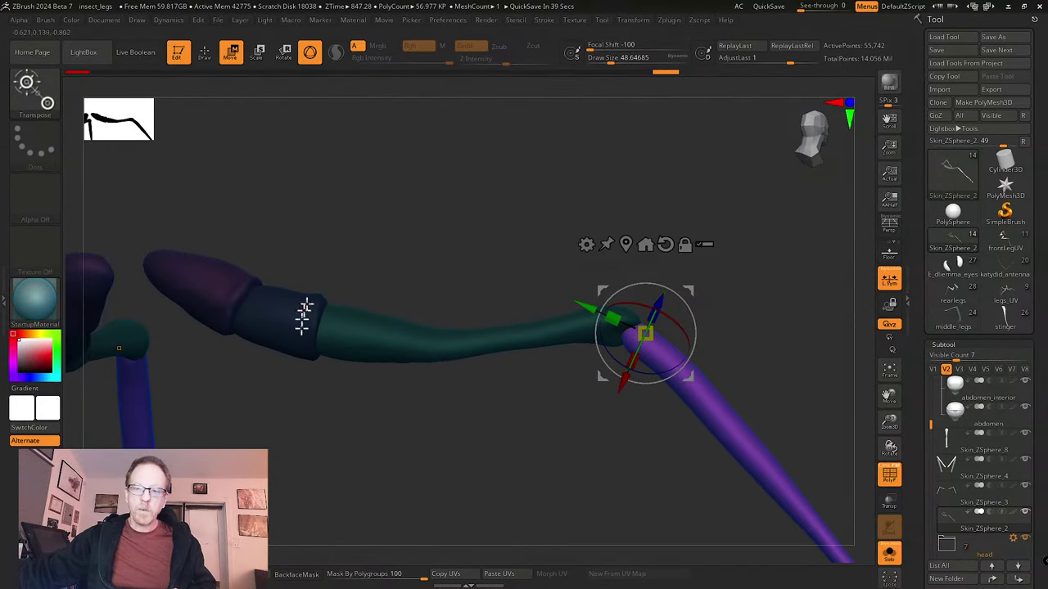
pyautogui.keyDown('ctrl'); pyautogui.moveTo(489, 478); pyautogui.dragTo(514, 487); pyautogui.keyUp('ctrl')
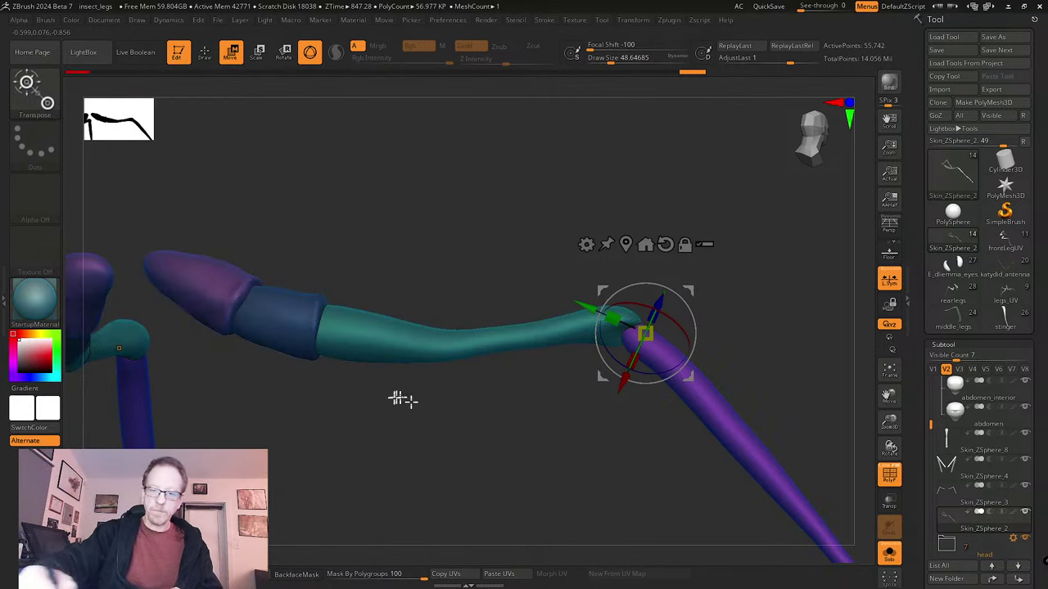
# - Adjust the rim of the blue second segment where it meets the teal one, using the Move brush at a draw size of about 101
pyautogui.press('q')
pyautogui.moveTo(360, 273)
pyautogui.mouseDown()
pyautogui.moveTo(362, 327)
pyautogui.moveTo(316, 333)
pyautogui.mouseUp()
pyautogui.moveTo(355, 398); pyautogui.dragTo(345, 393)
pyautogui.press('s')
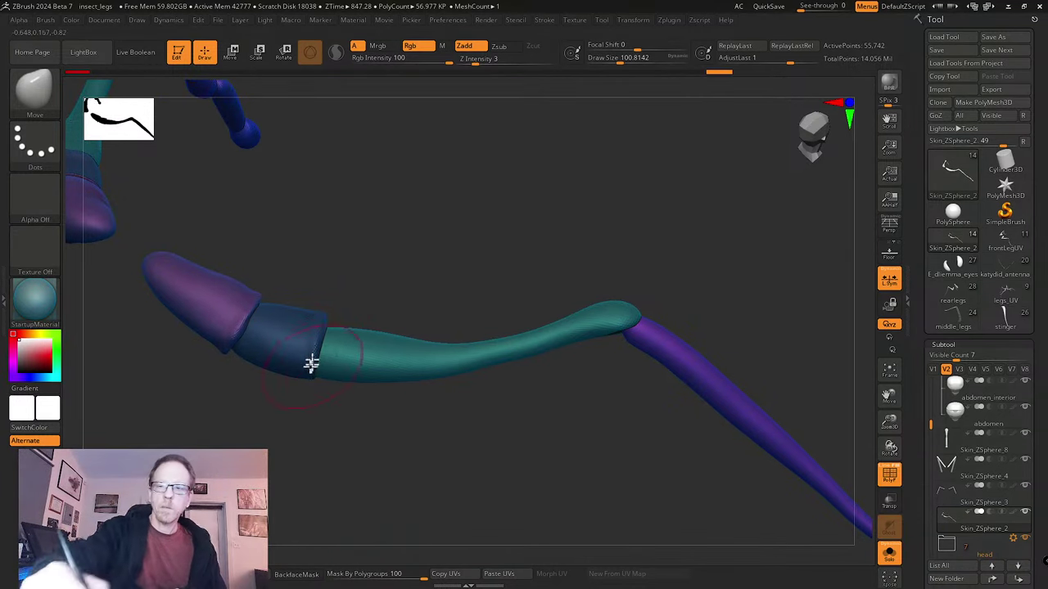
pyautogui.hotkey('ctrl', 'shift', 'z')
pyautogui.hotkey('ctrl', 'shift', 'z')
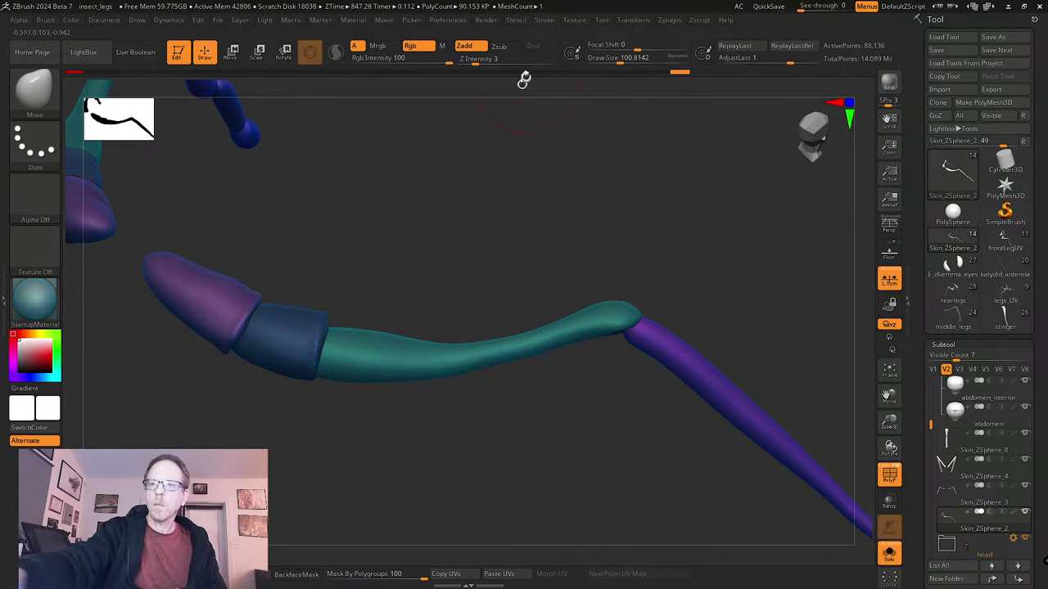
# - Set the Move brush's Z Intensity to 100 and reshape the overlapping rims of the blue and purple base segments from several angles
pyautogui.moveTo(476, 60); pyautogui.dragTo(573, 54)
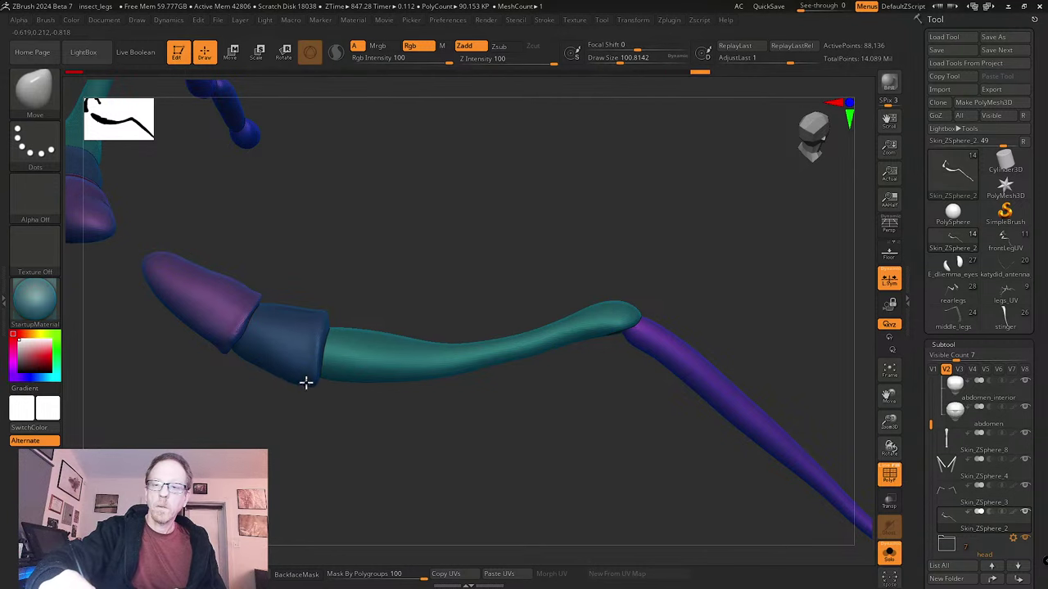
pyautogui.moveTo(363, 281); pyautogui.dragTo(320, 339)
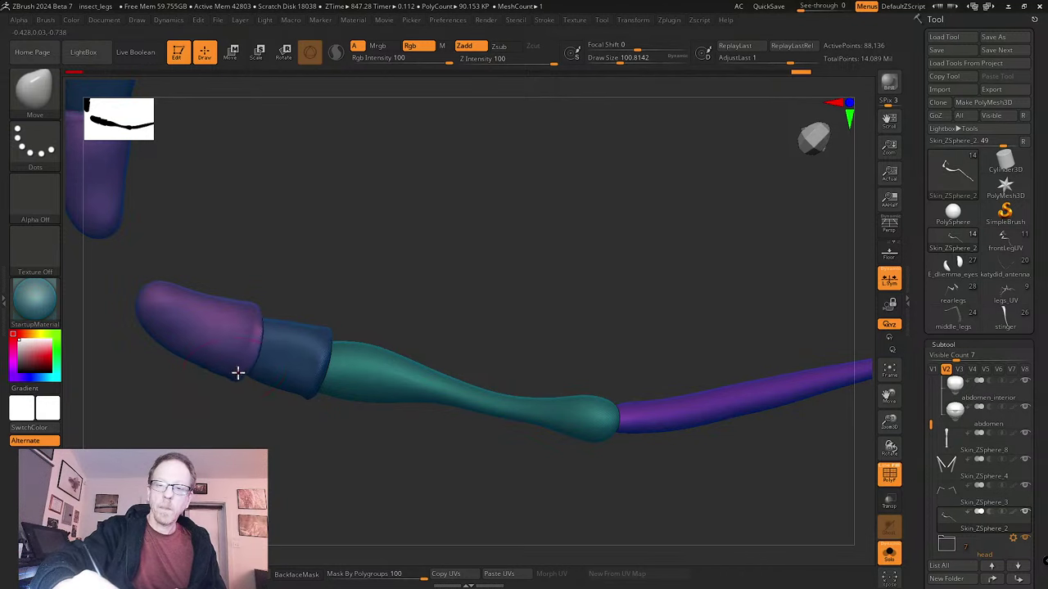
pyautogui.moveTo(270, 307); pyautogui.dragTo(354, 201)
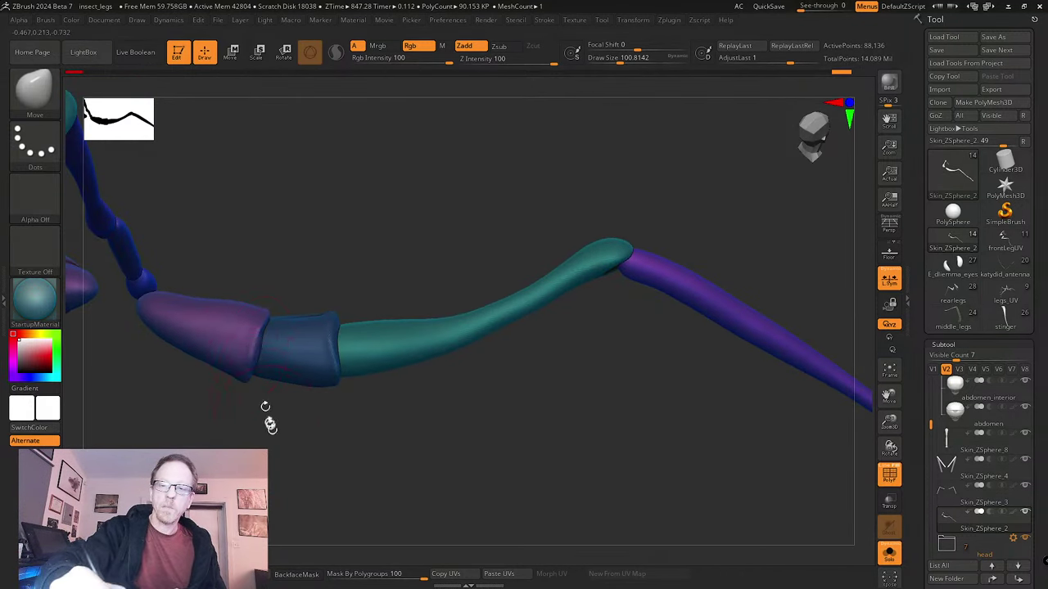
pyautogui.moveTo(270, 425); pyautogui.dragTo(218, 409)
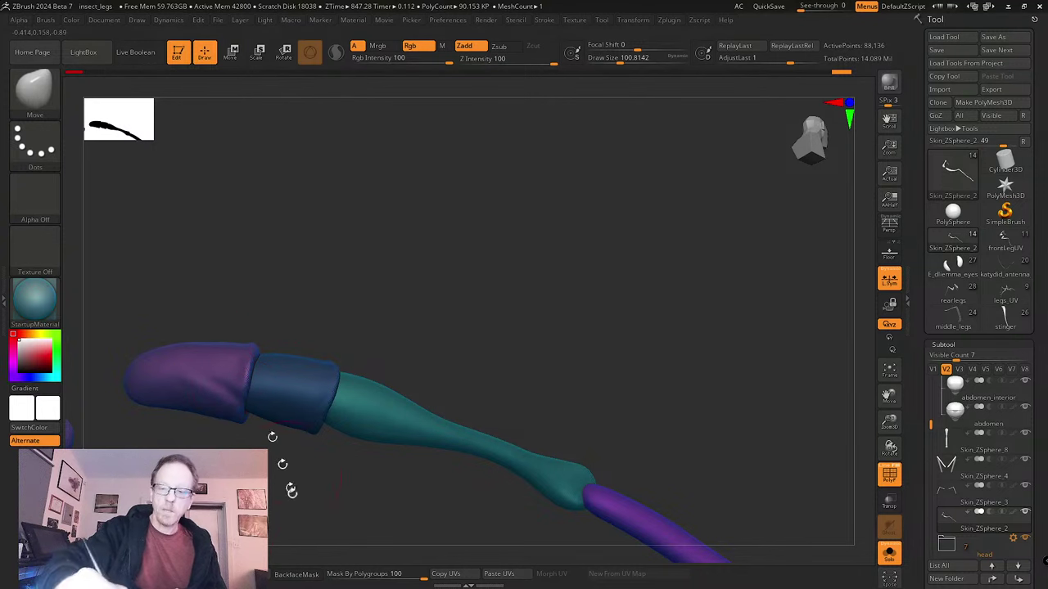
pyautogui.moveTo(390, 529); pyautogui.dragTo(440, 446)
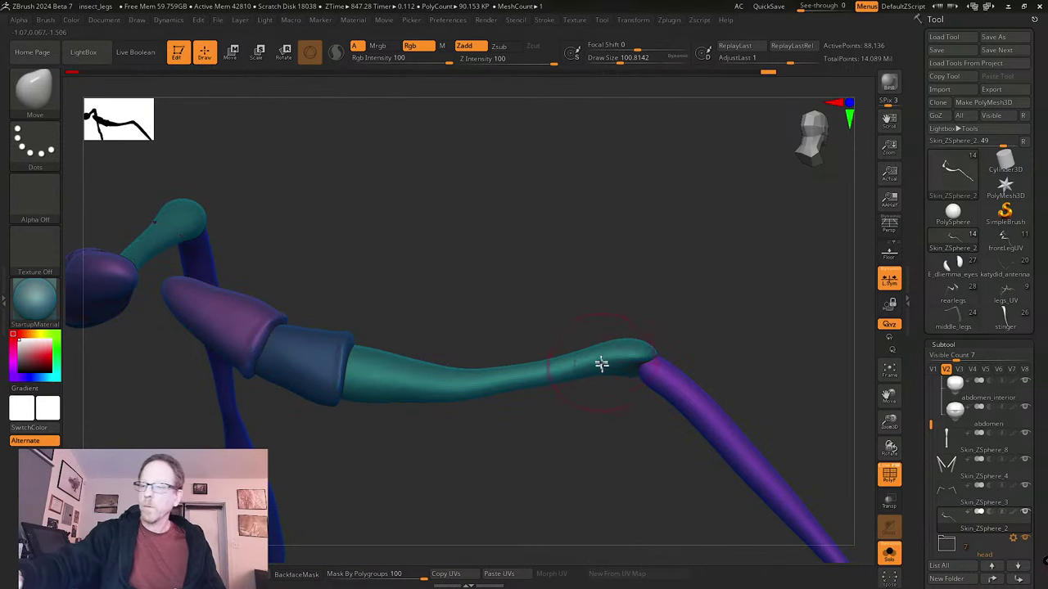
# - Refine the teal third segment's slim shaft and rounded outer end with the Move brush
pyautogui.moveTo(511, 379)
pyautogui.mouseDown()
pyautogui.moveTo(554, 367)
pyautogui.moveTo(572, 379)
pyautogui.mouseUp()
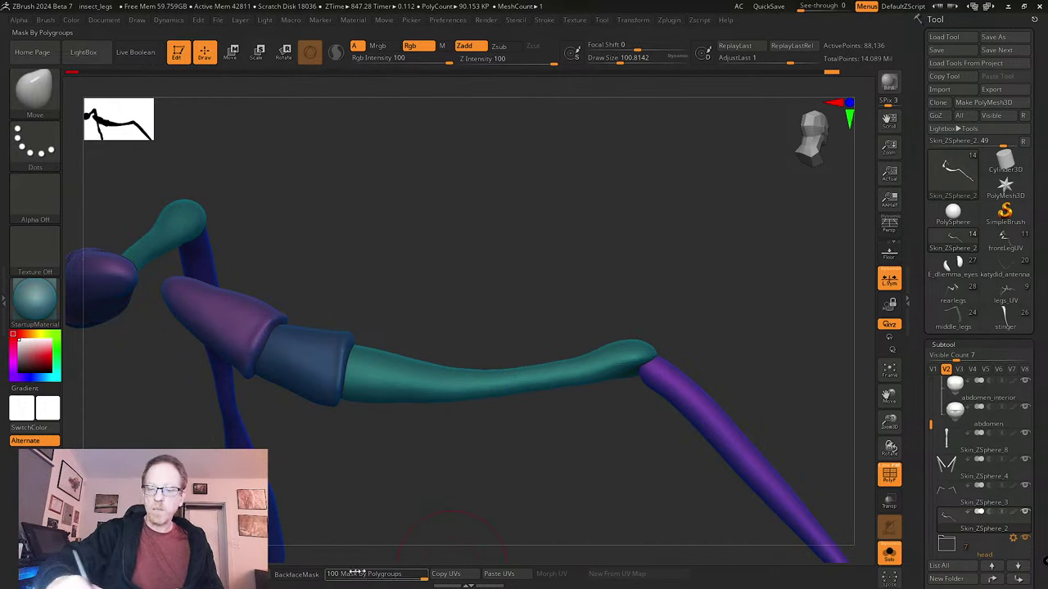
pyautogui.click(45, 22)
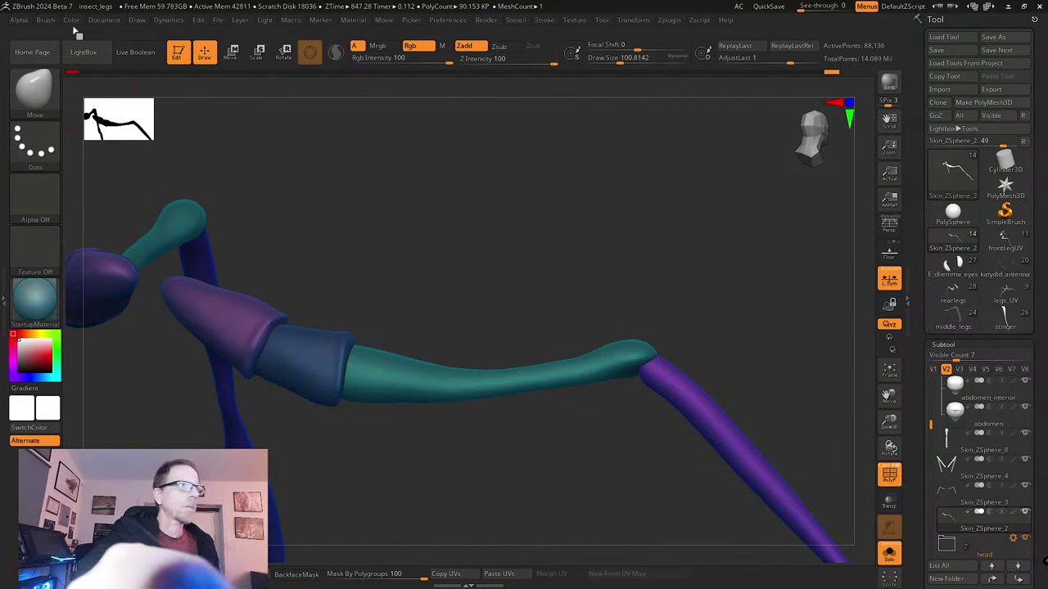
pyautogui.click(45, 21)
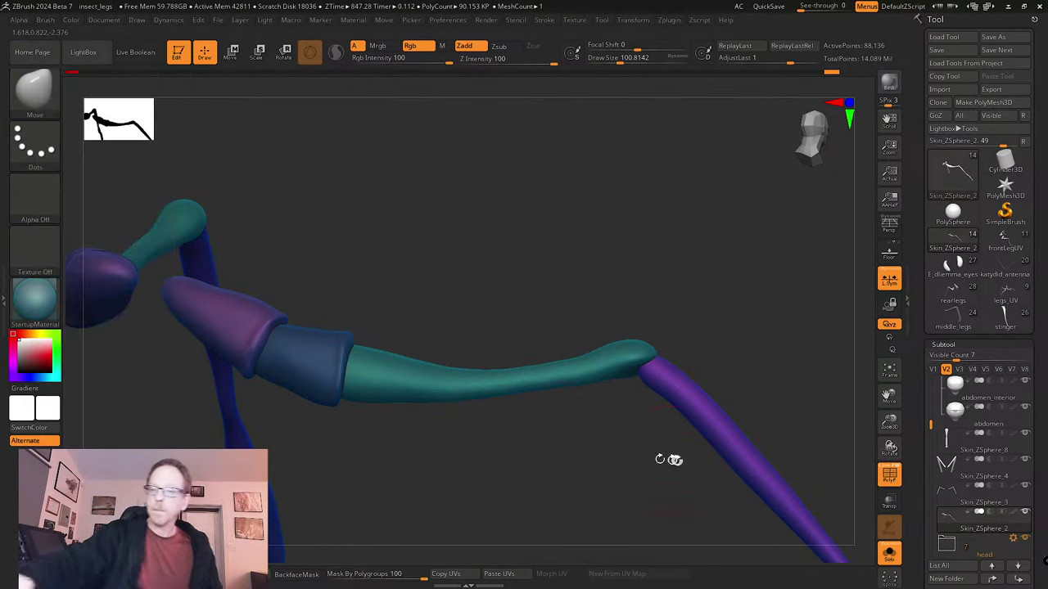
pyautogui.moveTo(666, 456)
pyautogui.mouseDown()
pyautogui.moveTo(562, 451)
pyautogui.moveTo(496, 322)
pyautogui.mouseUp()
pyautogui.moveTo(524, 278); pyautogui.dragTo(532, 332)
pyautogui.moveTo(500, 300)
pyautogui.mouseDown()
pyautogui.moveTo(508, 293)
pyautogui.moveTo(460, 304)
pyautogui.moveTo(495, 287)
pyautogui.moveTo(481, 299)
pyautogui.mouseUp()
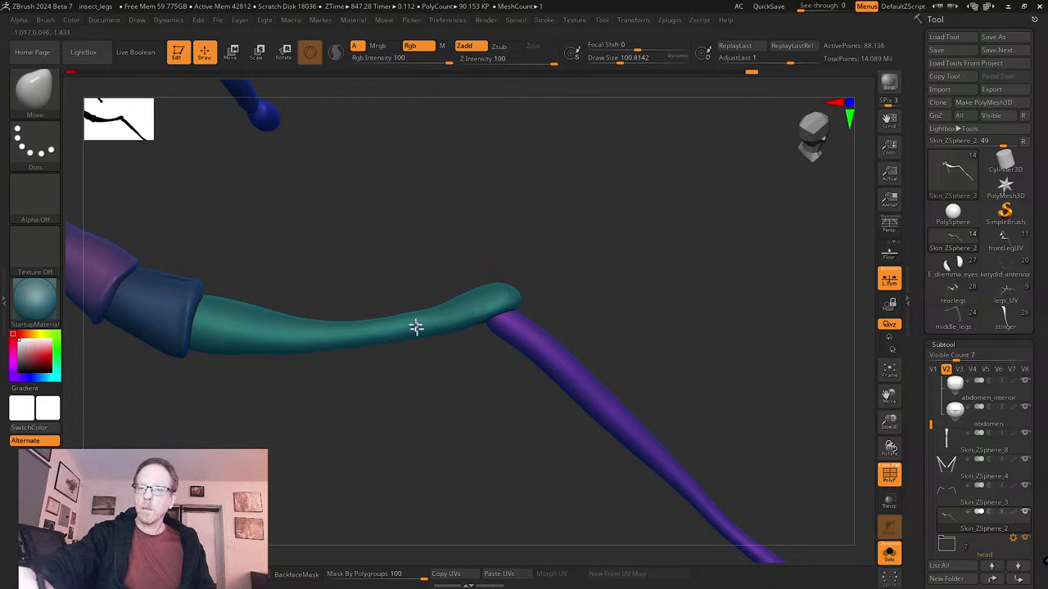
pyautogui.moveTo(415, 326); pyautogui.dragTo(417, 328)
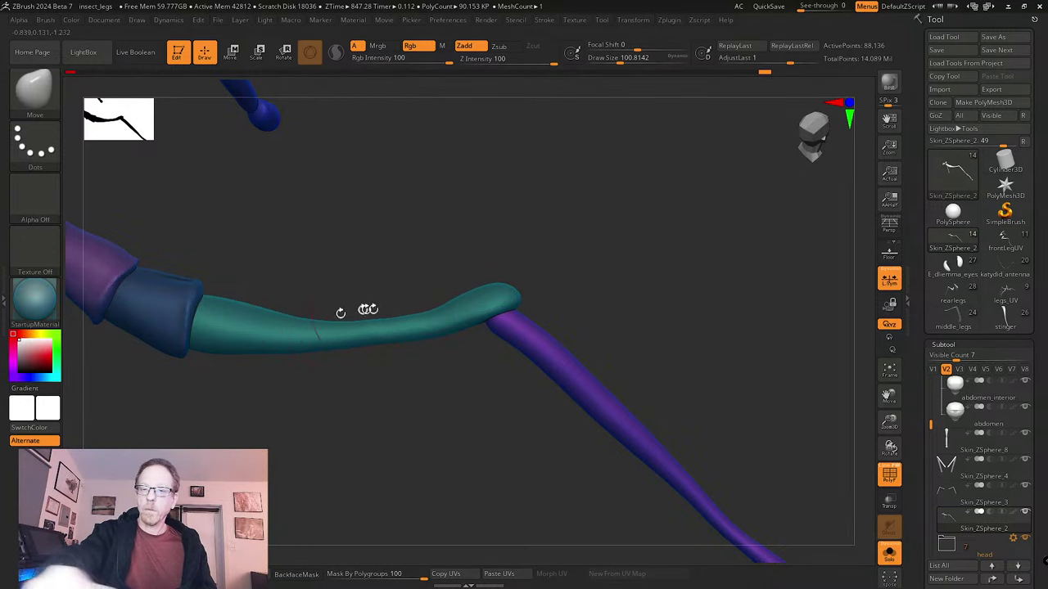
pyautogui.keyDown('alt'); pyautogui.moveTo(644, 367); pyautogui.dragTo(496, 280); pyautogui.keyUp('alt')
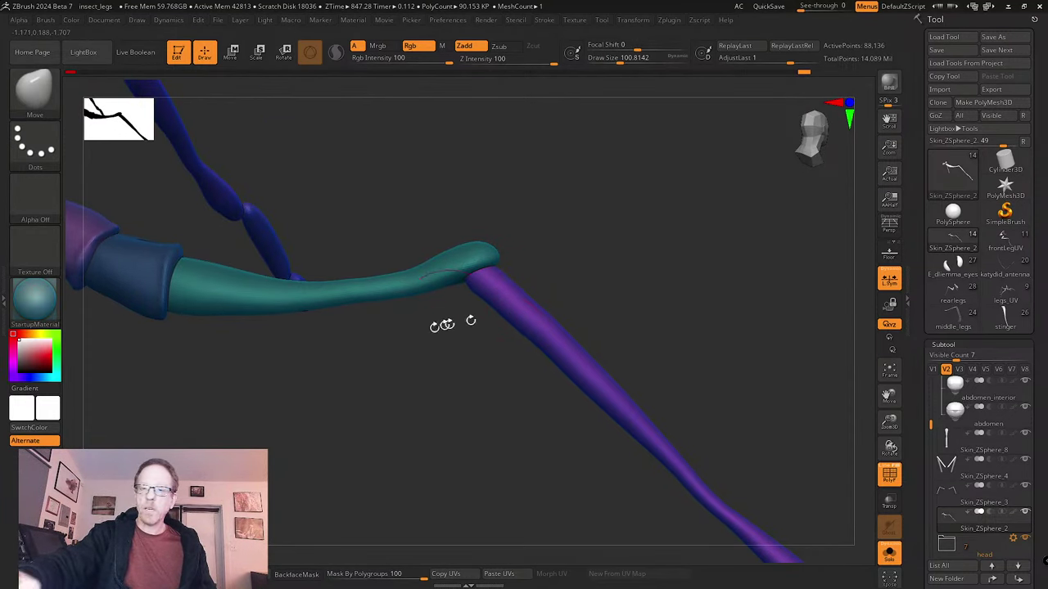
# - Enlarge the Move brush to about 158 and pull the blue second segment's rim into a shorter collar around the teal segment
pyautogui.moveTo(442, 325)
pyautogui.mouseDown()
pyautogui.moveTo(401, 469)
pyautogui.moveTo(351, 374)
pyautogui.moveTo(321, 365)
pyautogui.mouseUp()
pyautogui.moveTo(336, 428); pyautogui.dragTo(317, 414)
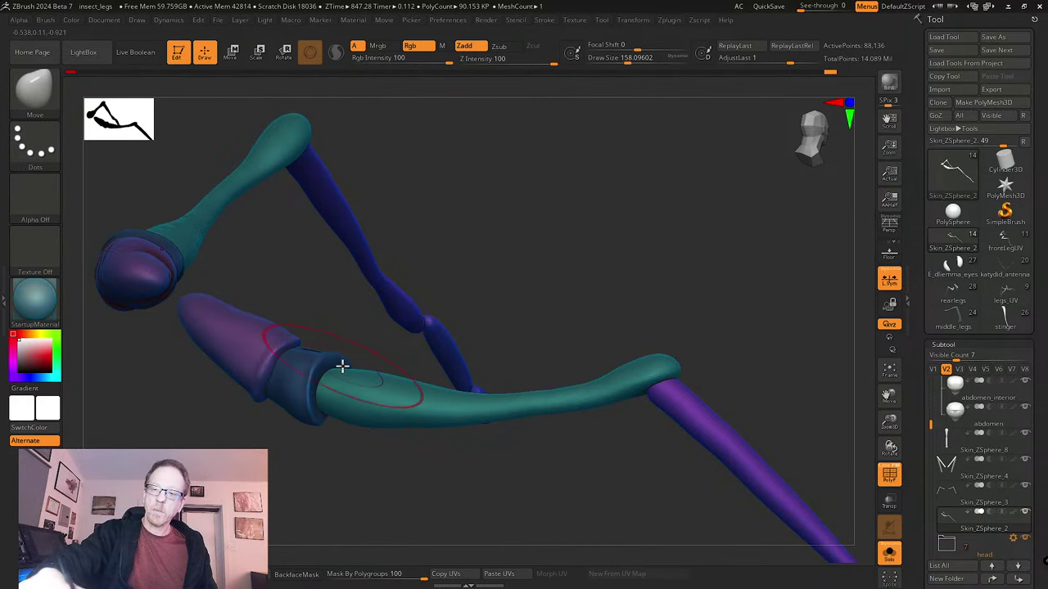
pyautogui.moveTo(342, 365); pyautogui.dragTo(334, 367)
pyautogui.moveTo(316, 406); pyautogui.dragTo(314, 396)
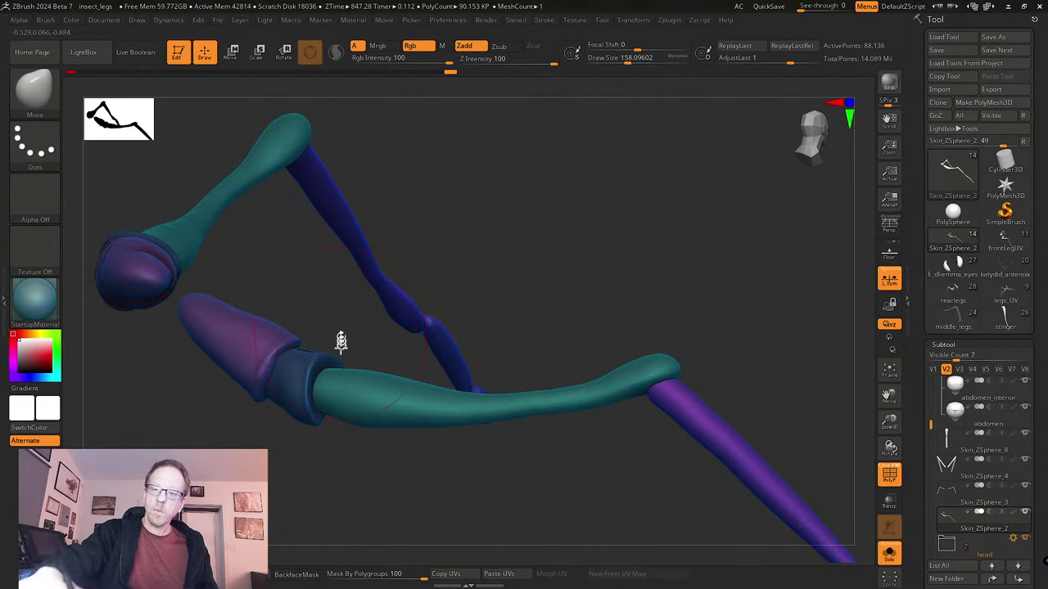
pyautogui.moveTo(341, 341); pyautogui.dragTo(339, 437)
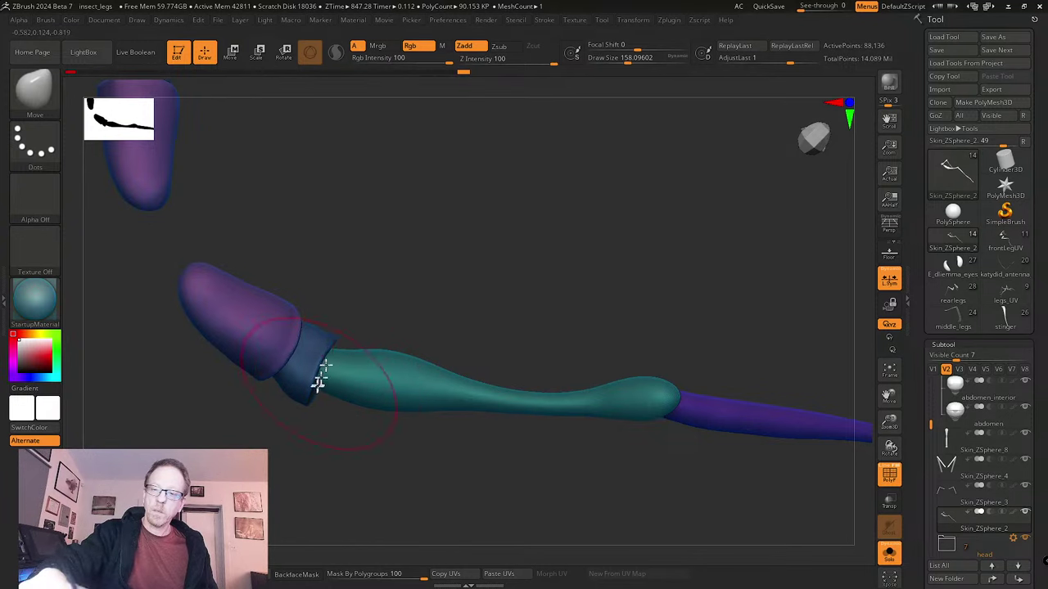
pyautogui.moveTo(328, 338); pyautogui.dragTo(323, 346)
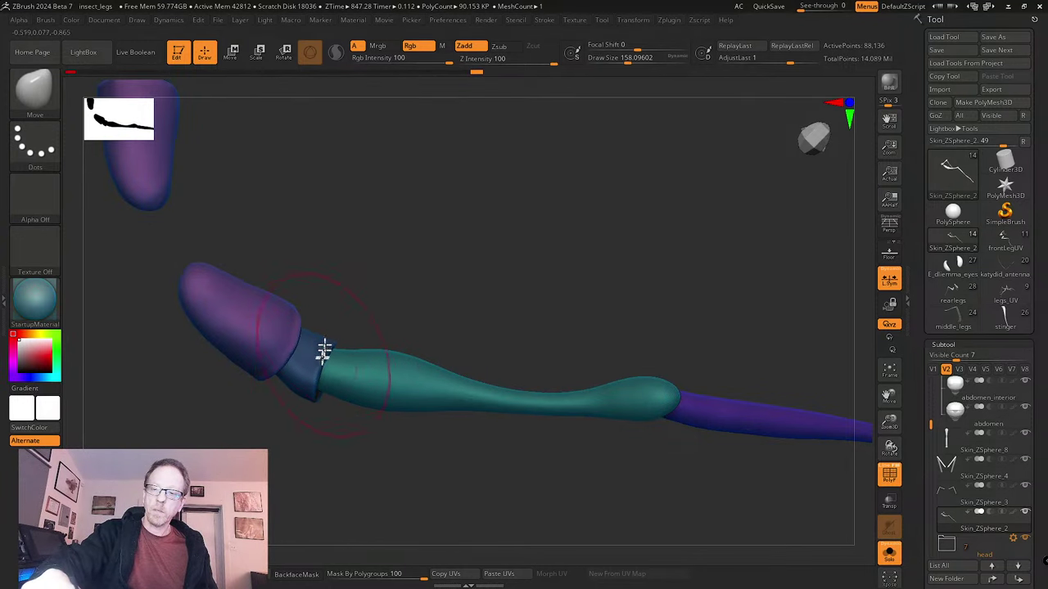
pyautogui.moveTo(314, 391); pyautogui.dragTo(318, 385)
pyautogui.moveTo(317, 386); pyautogui.dragTo(315, 420, button='right')
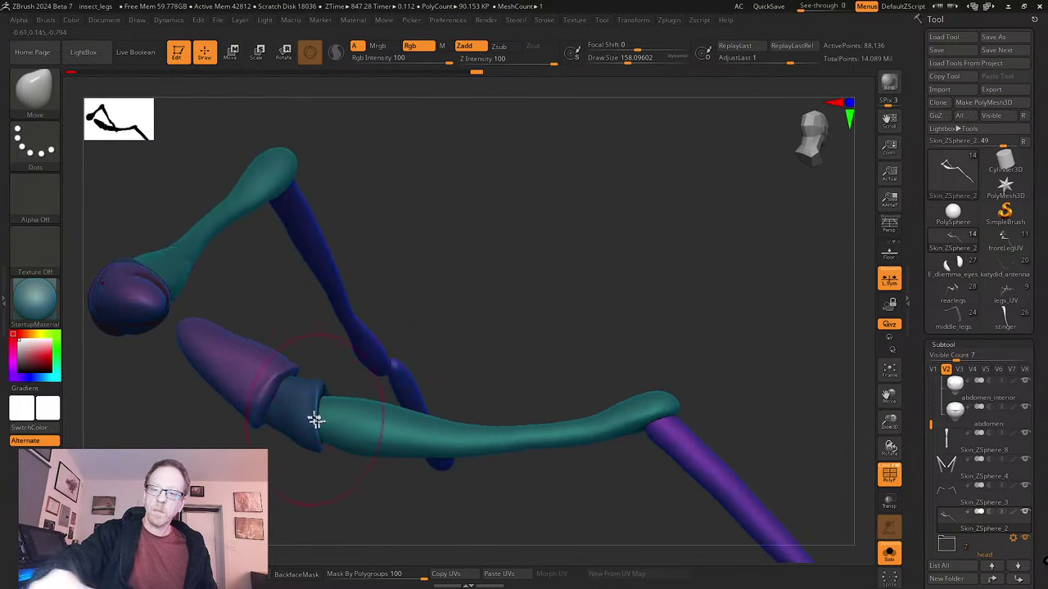
# - Adjust the joint where the teal segment's outer end meets the long purple segment with the Move brush
pyautogui.keyDown('alt'); pyautogui.moveTo(690, 382); pyautogui.dragTo(608, 276, button='right'); pyautogui.keyUp('alt')
pyautogui.moveTo(510, 321); pyautogui.dragTo(509, 318)
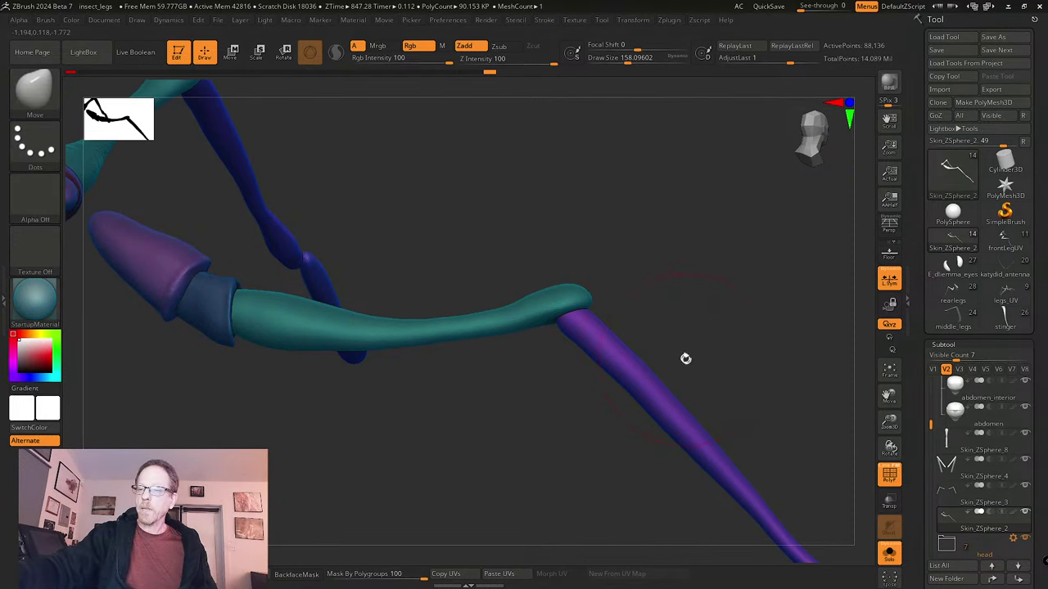
pyautogui.keyDown('ctrl'); pyautogui.moveTo(685, 358); pyautogui.dragTo(619, 326, button='right'); pyautogui.keyUp('ctrl')
pyautogui.moveTo(544, 324); pyautogui.dragTo(546, 320)
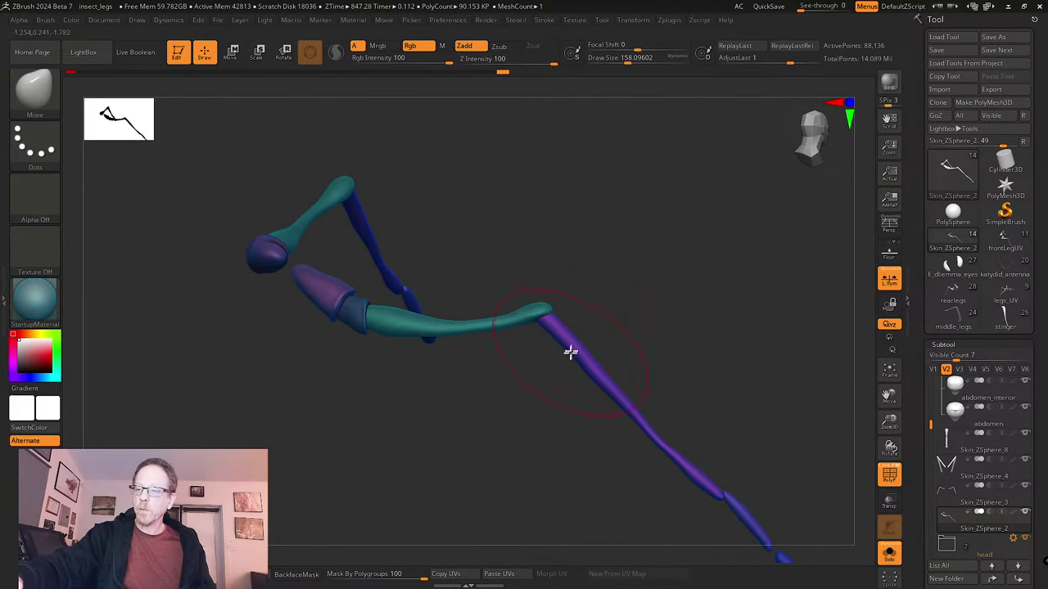
# - Shape the long purple segment's shaft and its far end near the foot segments with the Move brush
pyautogui.moveTo(661, 406)
pyautogui.mouseDown(button='right')
pyautogui.moveTo(678, 437)
pyautogui.moveTo(629, 500)
pyautogui.moveTo(596, 392)
pyautogui.moveTo(647, 363)
pyautogui.moveTo(604, 379)
pyautogui.mouseUp(button='right')
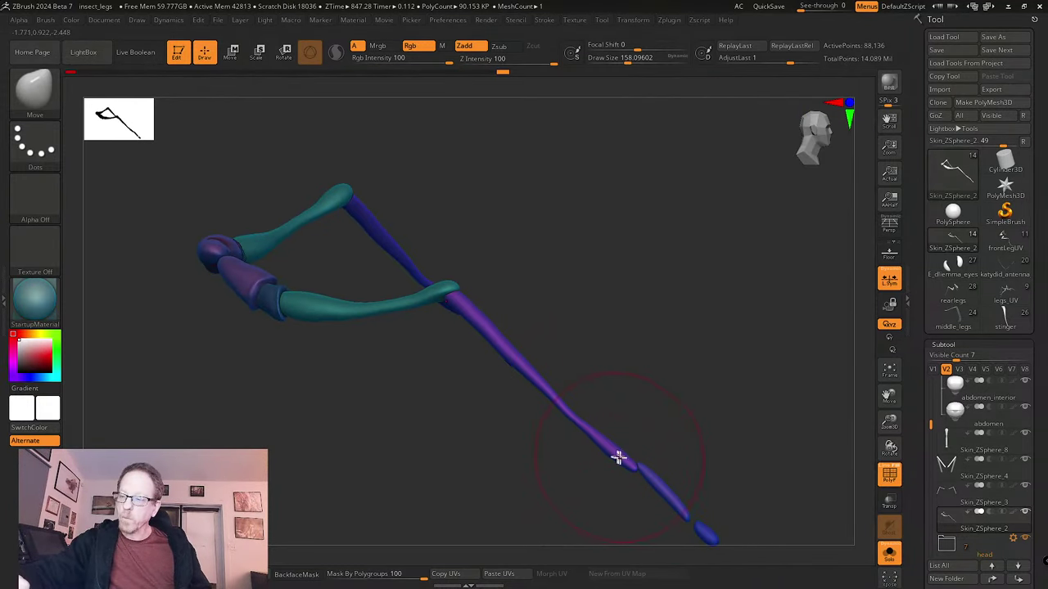
pyautogui.moveTo(612, 446); pyautogui.dragTo(616, 452)
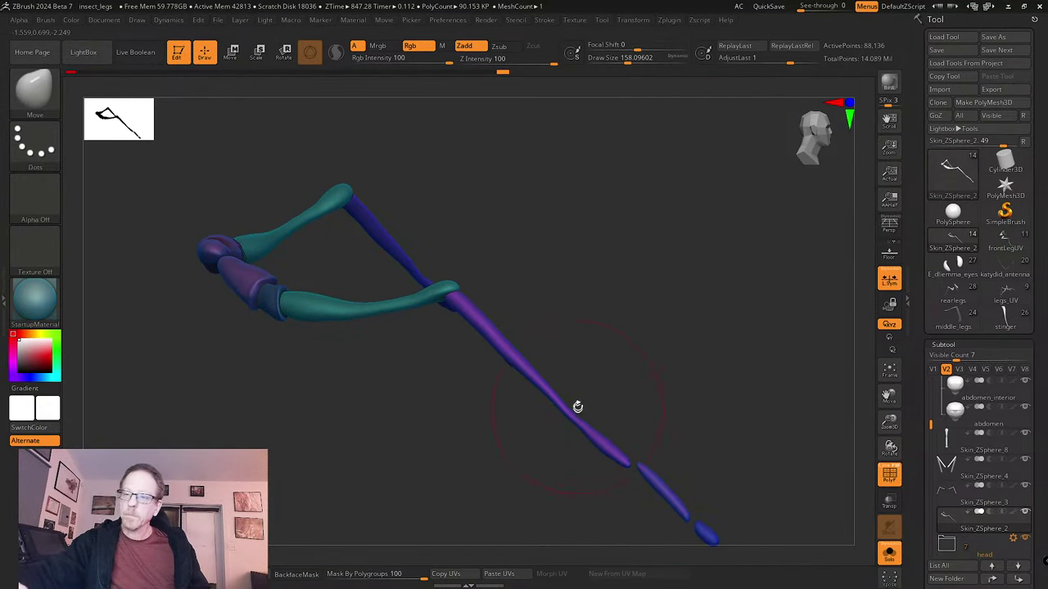
pyautogui.moveTo(631, 451); pyautogui.dragTo(636, 418, button='right')
pyautogui.moveTo(624, 456); pyautogui.dragTo(627, 451)
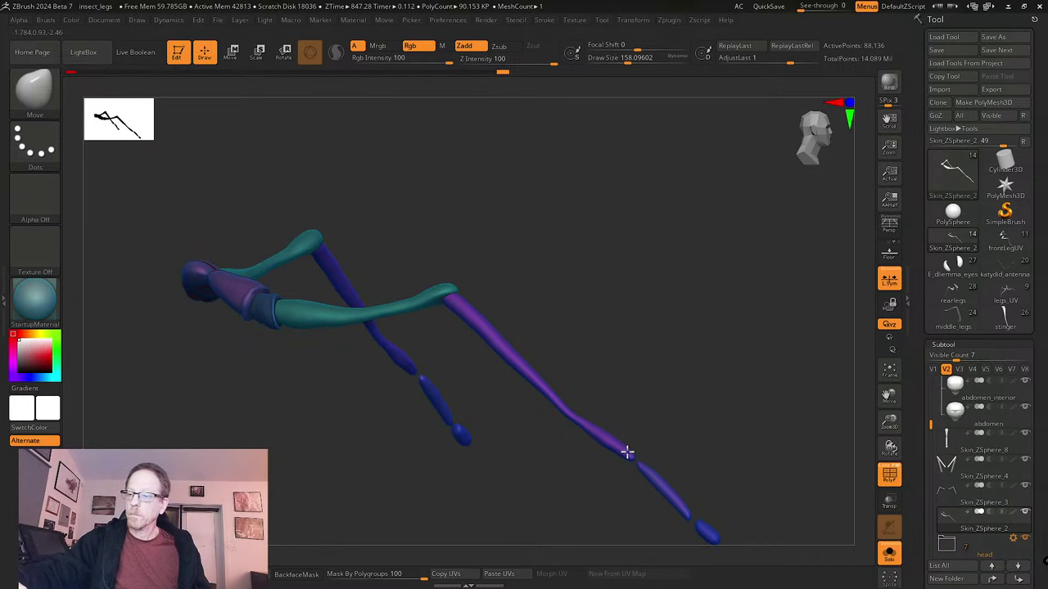
pyautogui.moveTo(528, 382); pyautogui.dragTo(526, 385)
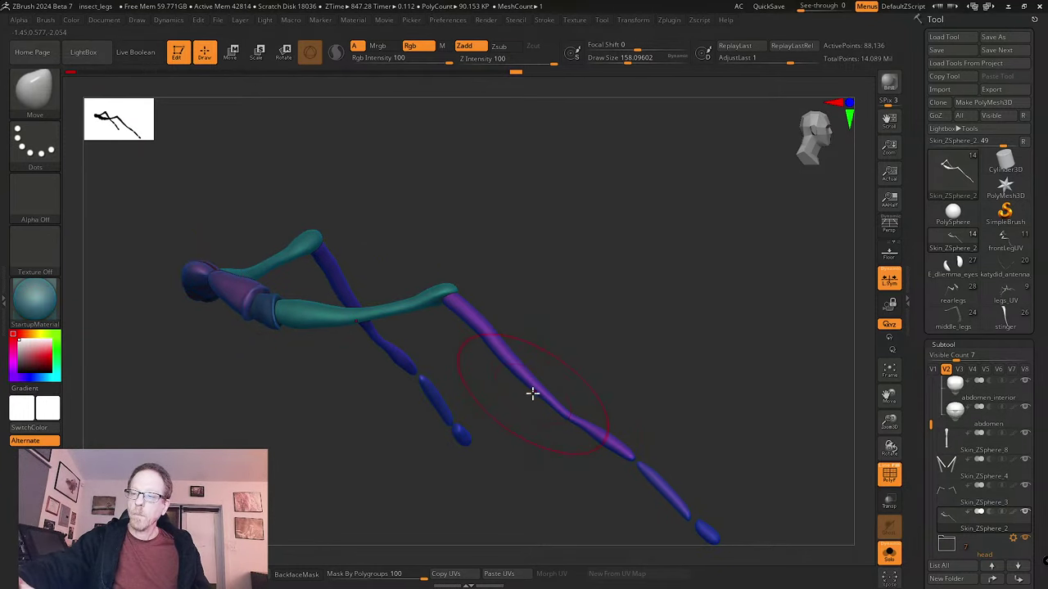
# - Thicken the long purple segment's shaft with the Inflat brush at Z Intensity 2 and smooth it
pyautogui.click(34, 81)
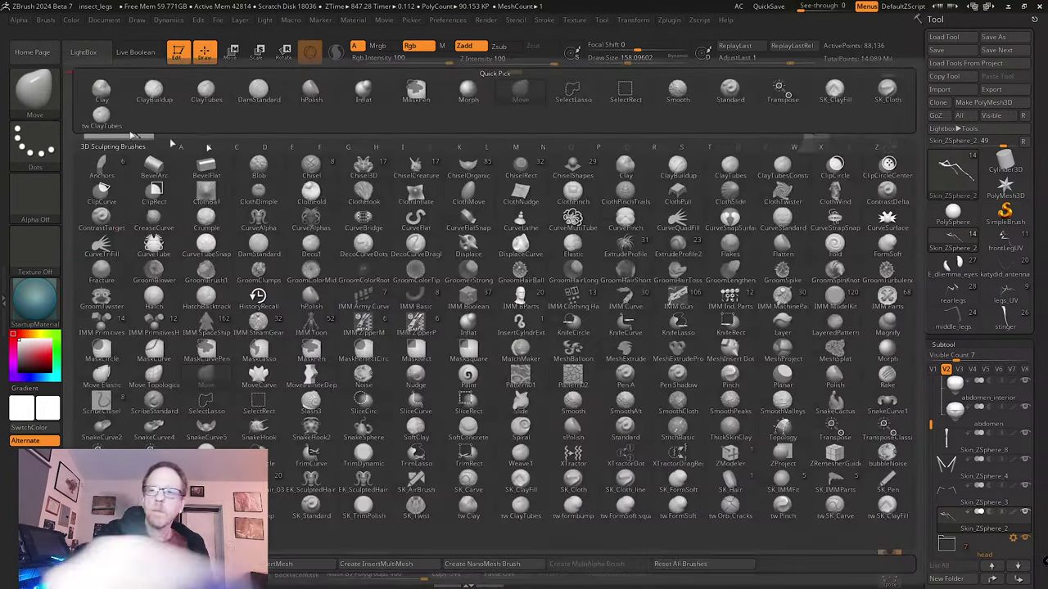
pyautogui.click(363, 90)
pyautogui.moveTo(474, 327); pyautogui.dragTo(533, 381)
pyautogui.hotkey('ctrl', 'z')
pyautogui.click(491, 60)
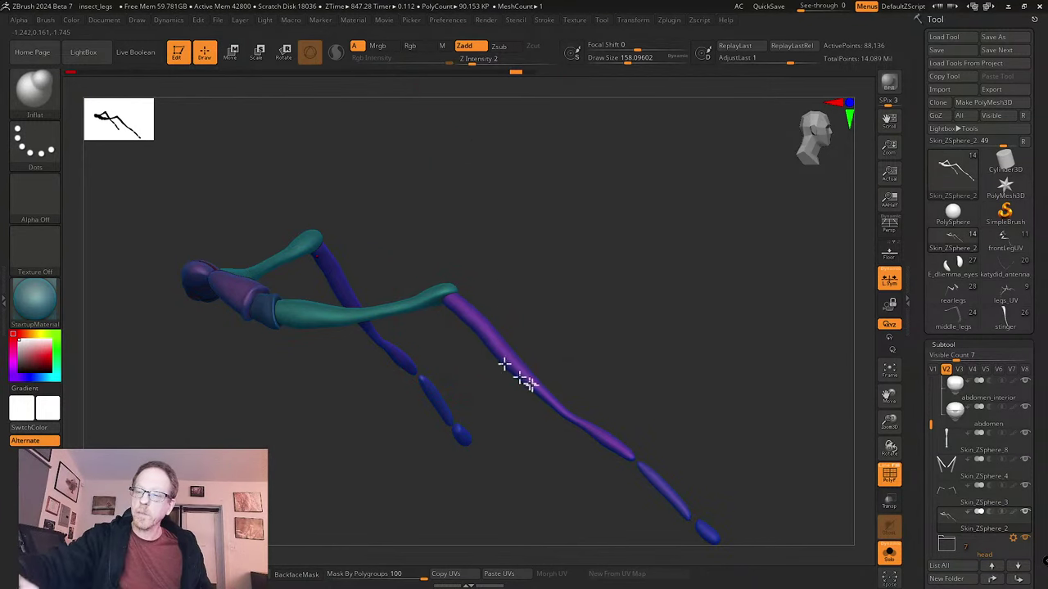
pyautogui.press('shift')
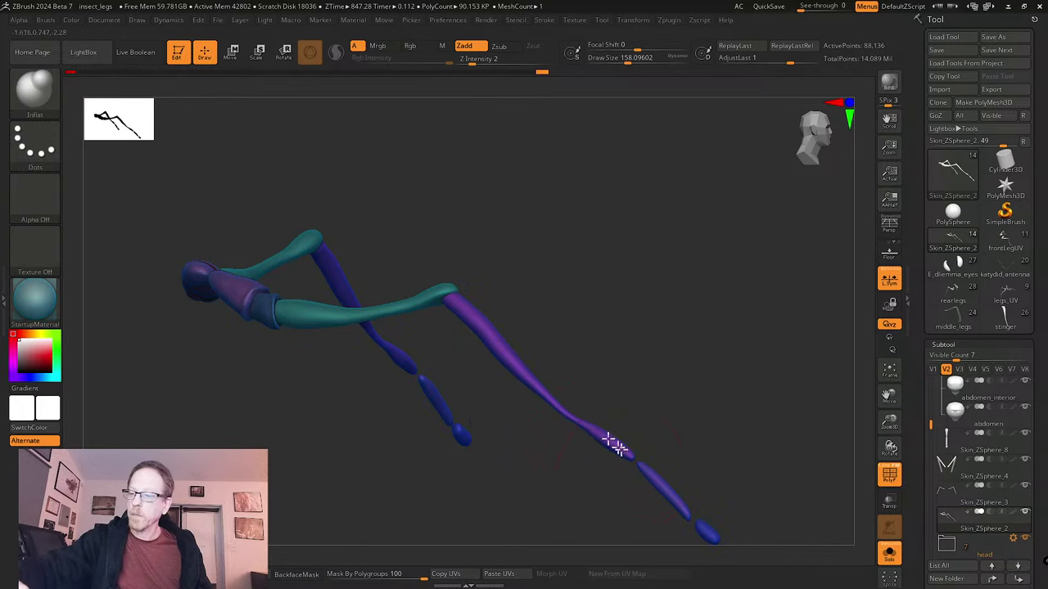
# - Reduce the Move brush to 112 and pull the purple segment's far end against the first foot segment
pyautogui.click(34, 88)
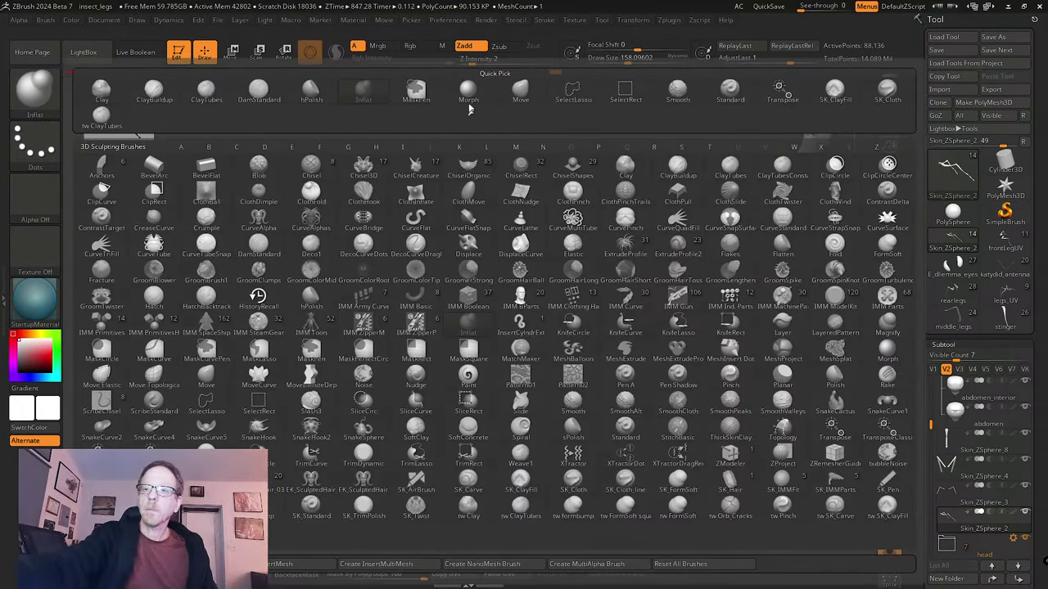
pyautogui.click(523, 89)
pyautogui.press('s')
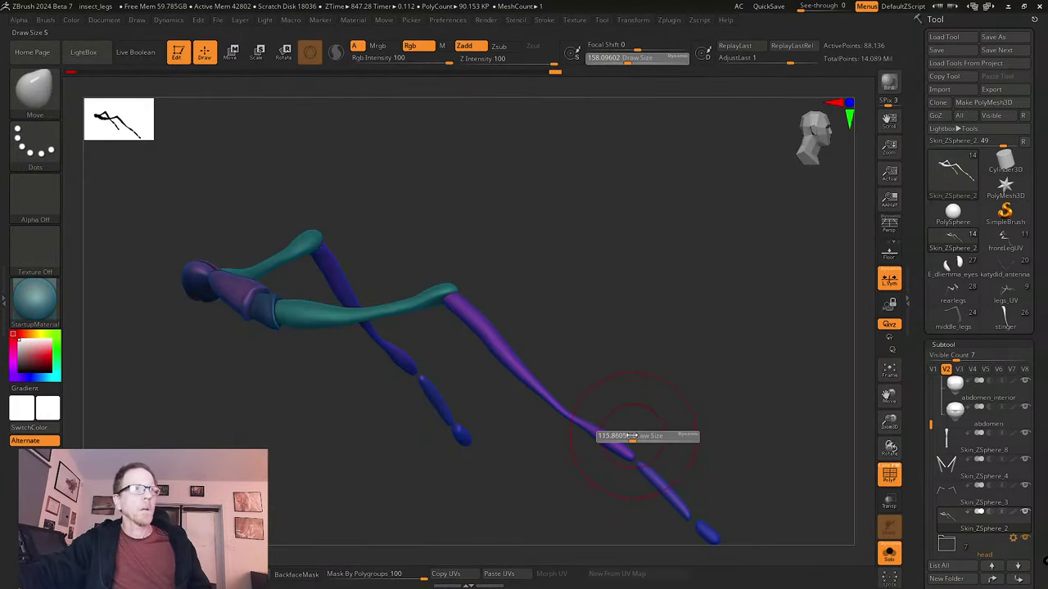
pyautogui.moveTo(631, 435); pyautogui.dragTo(629, 435)
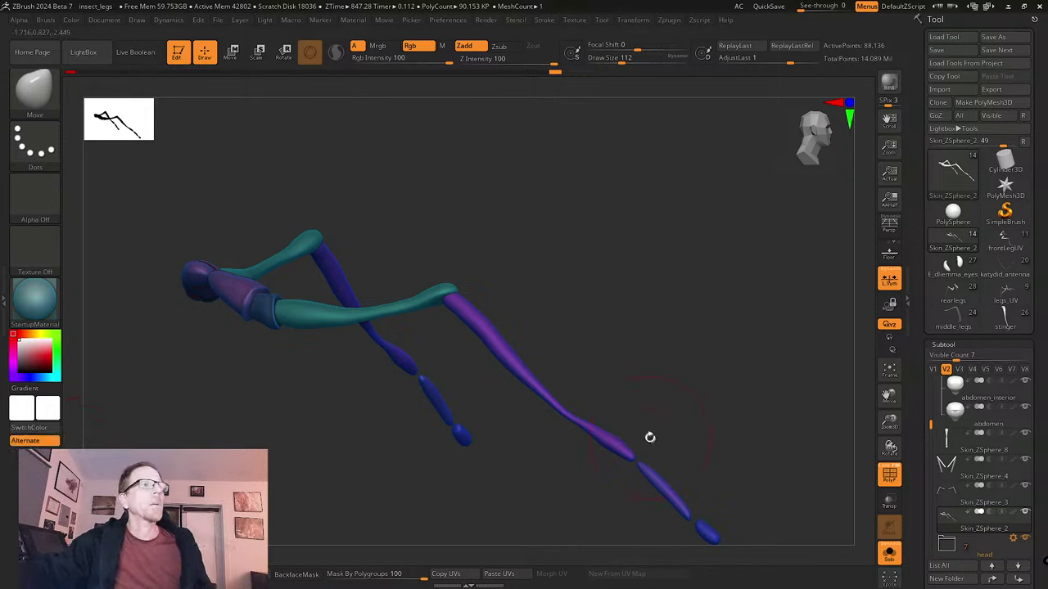
pyautogui.moveTo(627, 444); pyautogui.dragTo(632, 455)
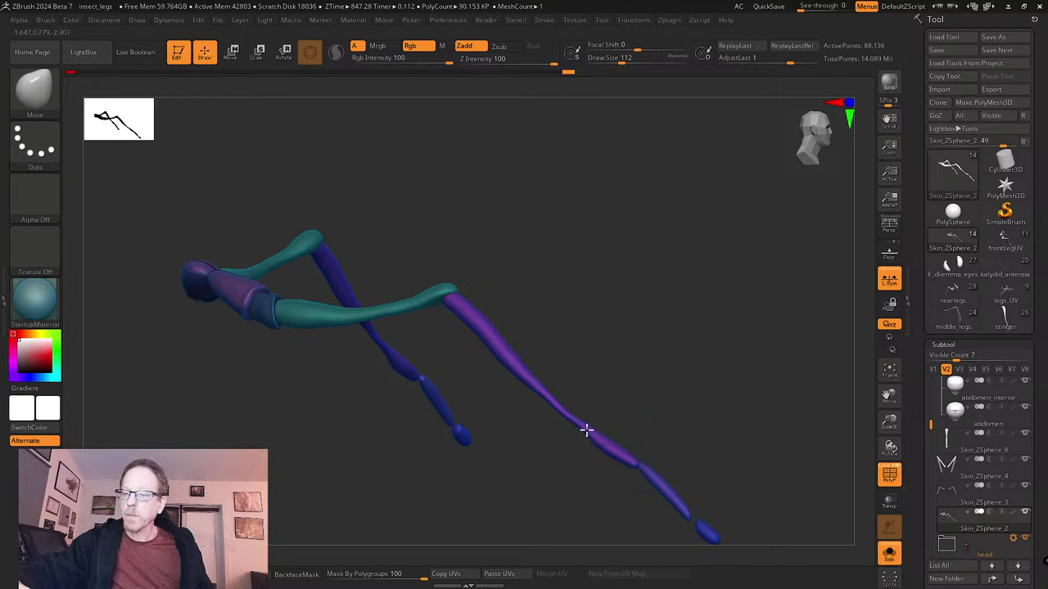
pyautogui.click(586, 430)
# - Fill out the purple segment's far end with the Inflat brush and inspect the leg from another side
pyautogui.click(35, 92)
pyautogui.click(364, 94)
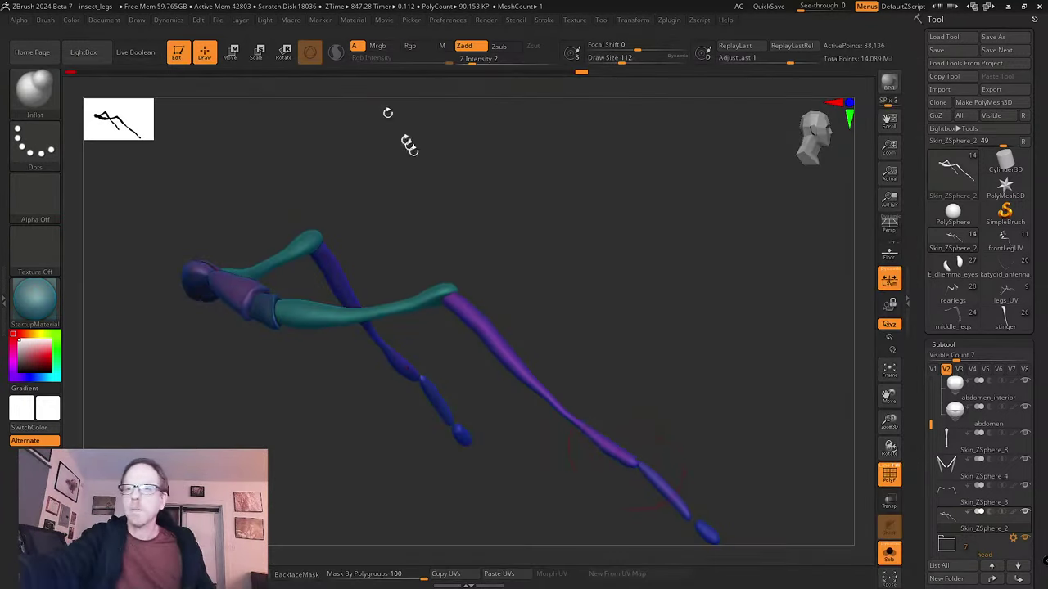
pyautogui.moveTo(625, 449); pyautogui.dragTo(591, 434, button='right')
pyautogui.moveTo(604, 358); pyautogui.dragTo(536, 320, button='right')
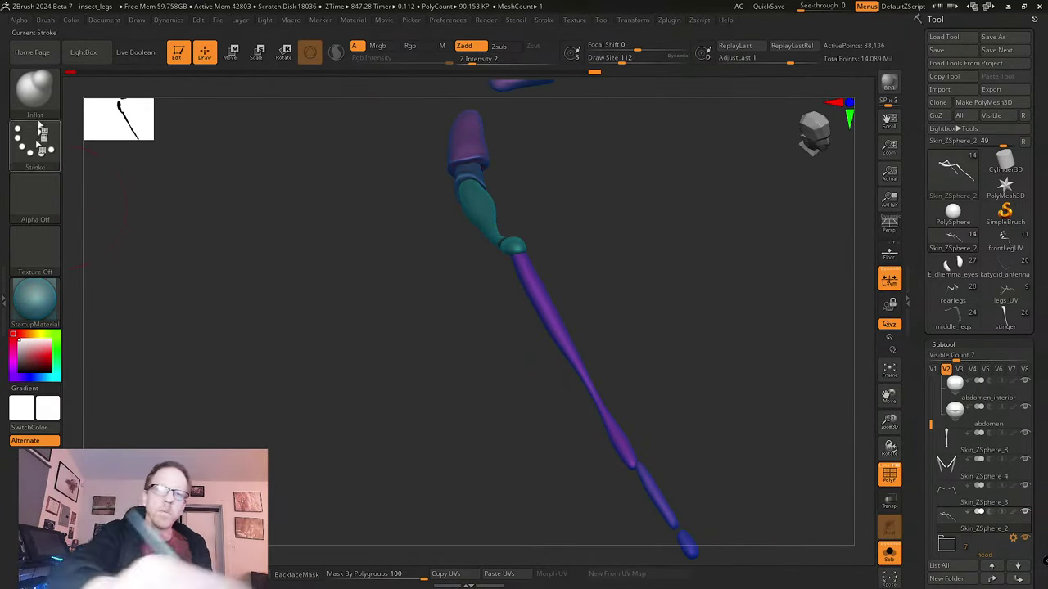
# - Refine the contour of the purple segment's upper shaft with the Move brush
pyautogui.press('b')
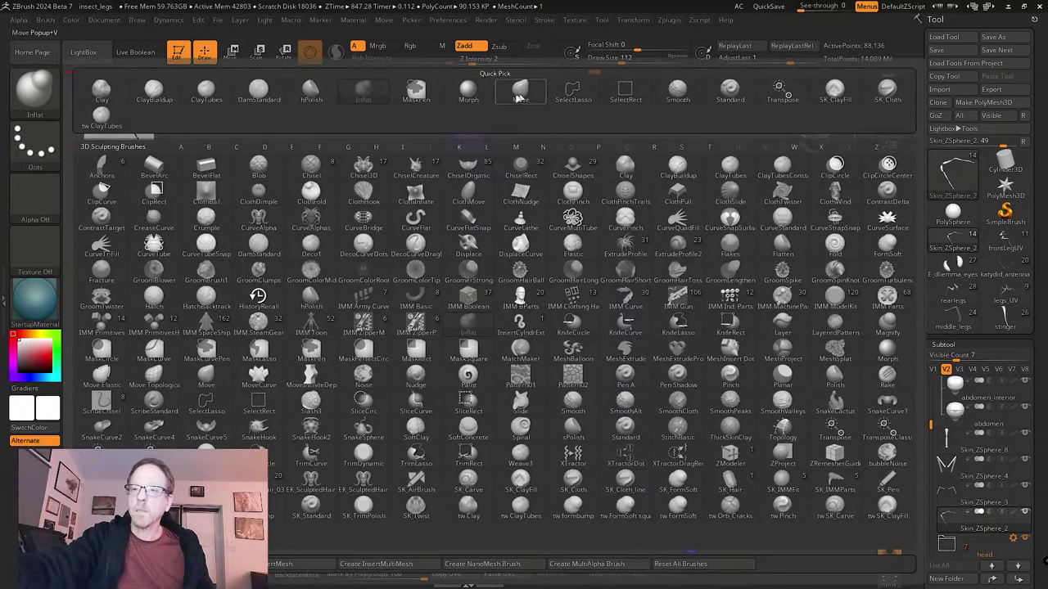
pyautogui.click(520, 89)
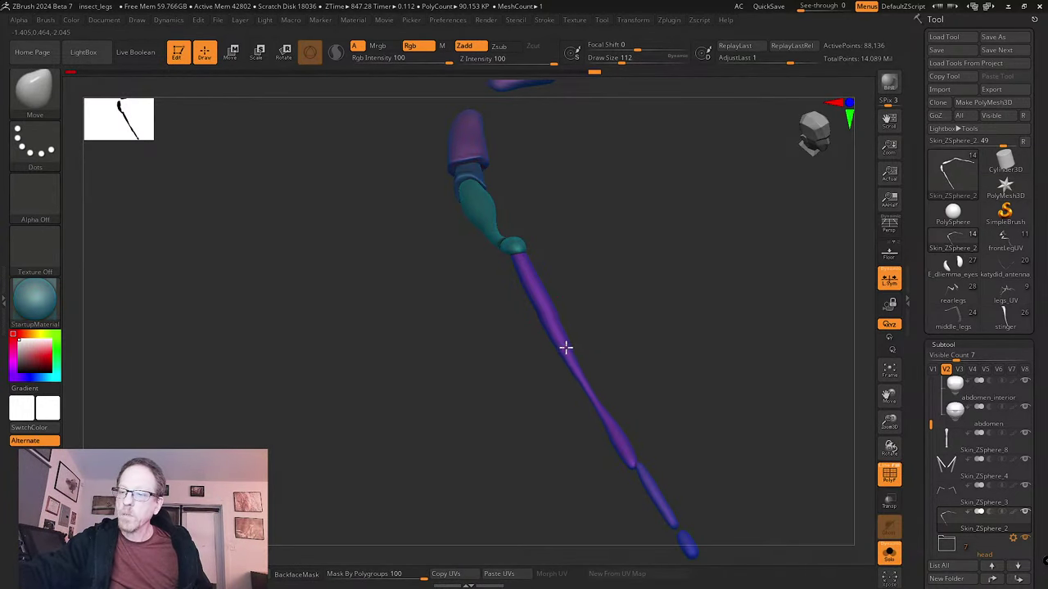
pyautogui.moveTo(562, 317); pyautogui.dragTo(537, 281, button='right')
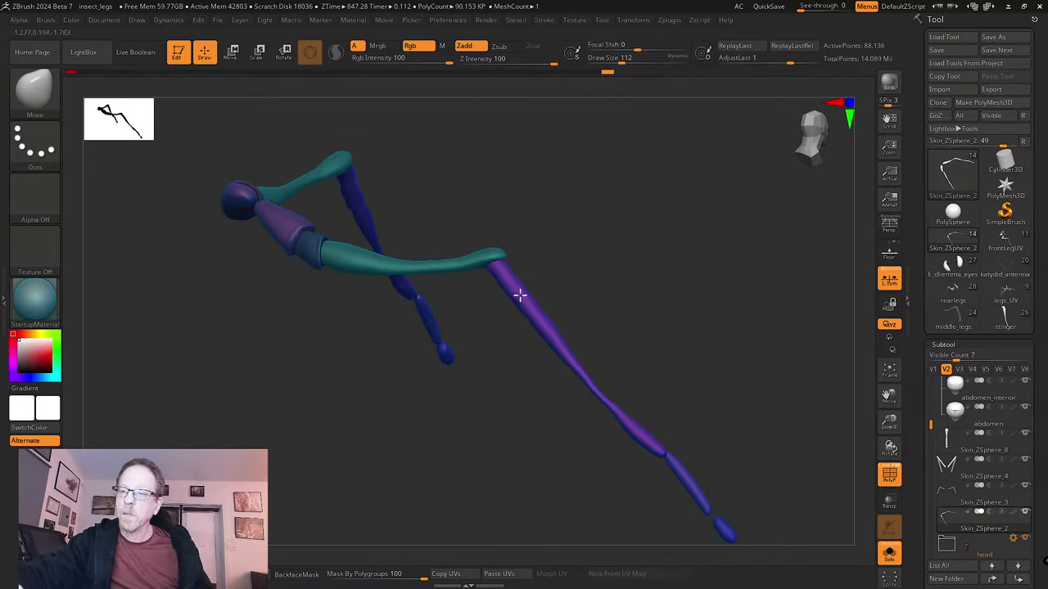
pyautogui.moveTo(576, 365); pyautogui.dragTo(577, 365)
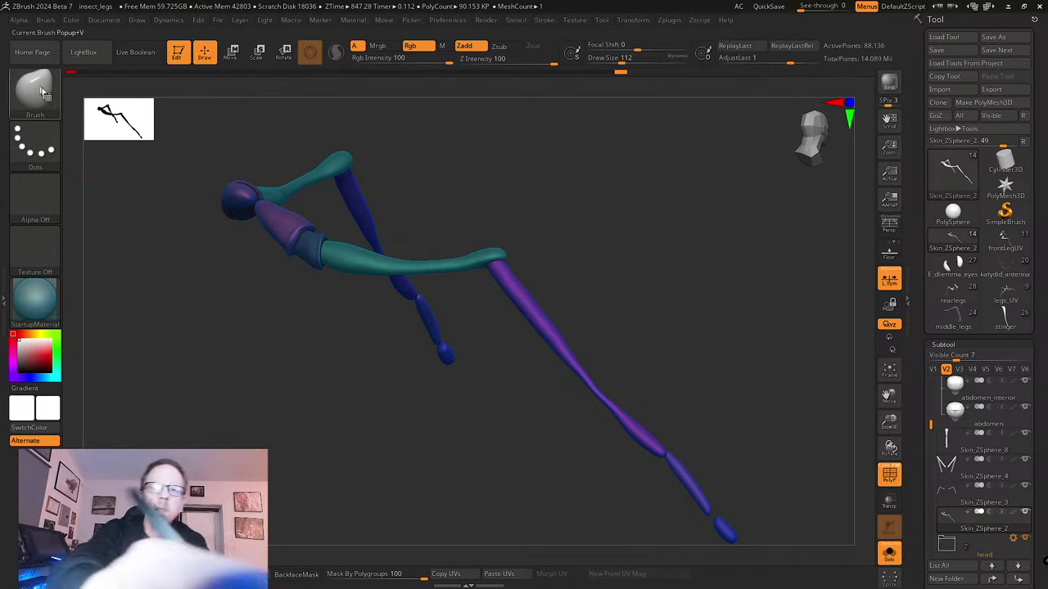
# - Inflate the purple segment's lower part slightly and reshape its narrow neck with the Move brush
pyautogui.press('b')
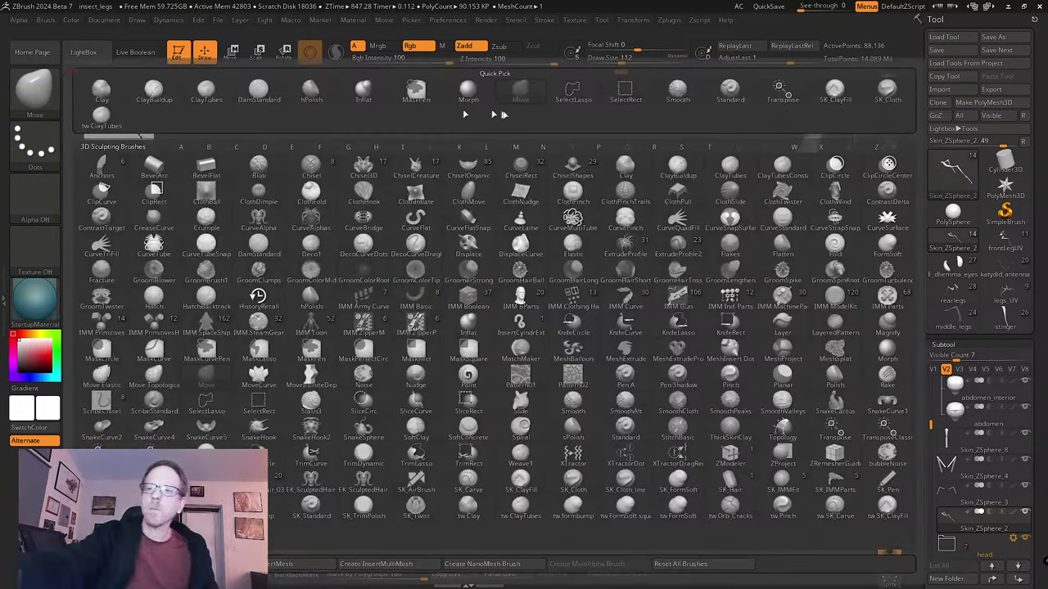
pyautogui.click(364, 92)
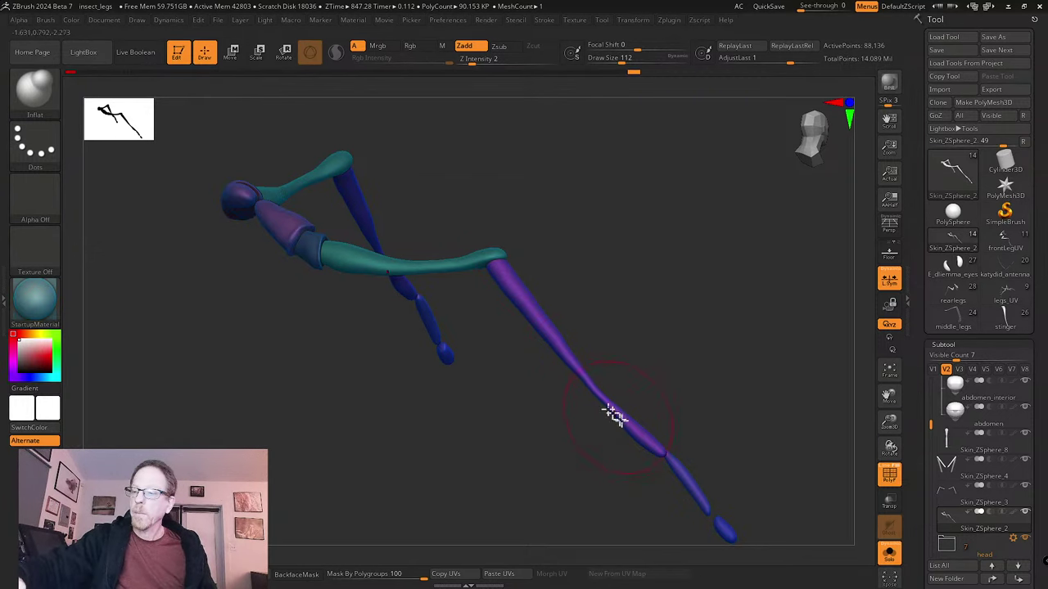
pyautogui.press('b')
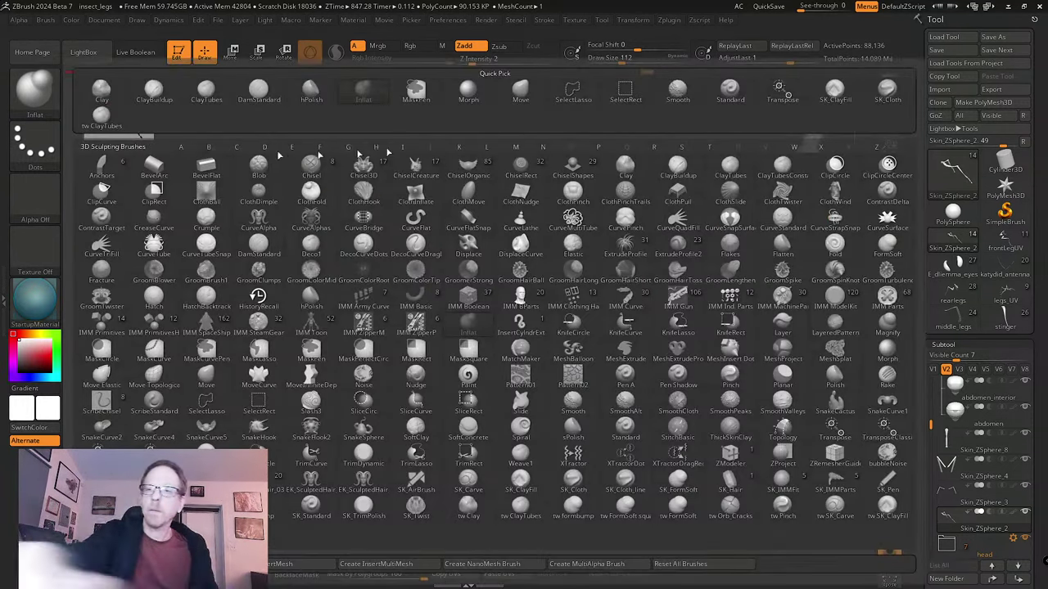
pyautogui.click(523, 102)
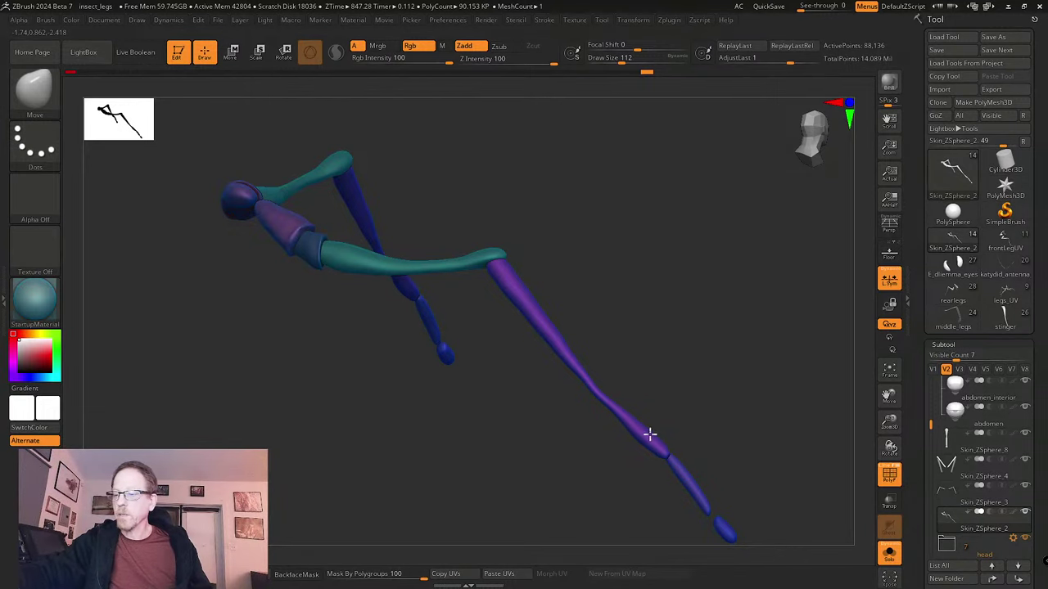
pyautogui.moveTo(591, 390); pyautogui.dragTo(593, 389)
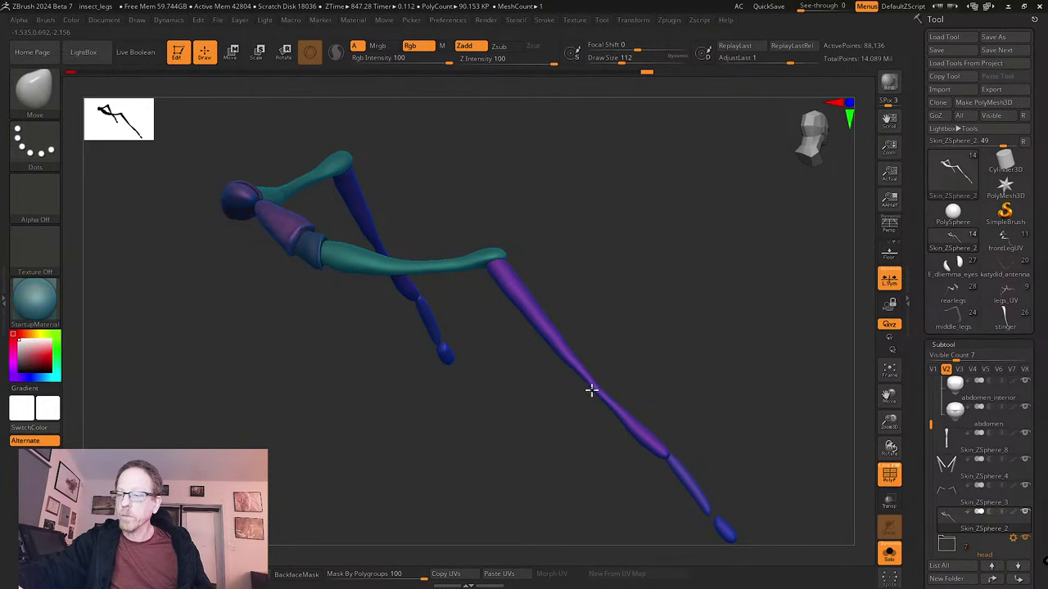
# - Even out the purple segment's narrow neck and lower part with the Inflat brush and smoothing
pyautogui.press('b')
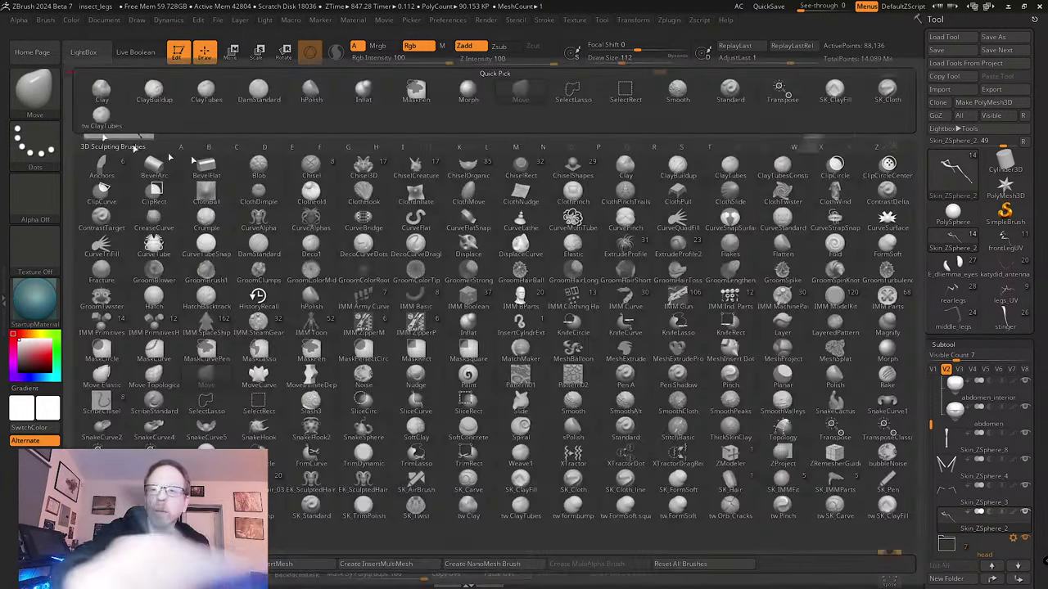
pyautogui.click(363, 87)
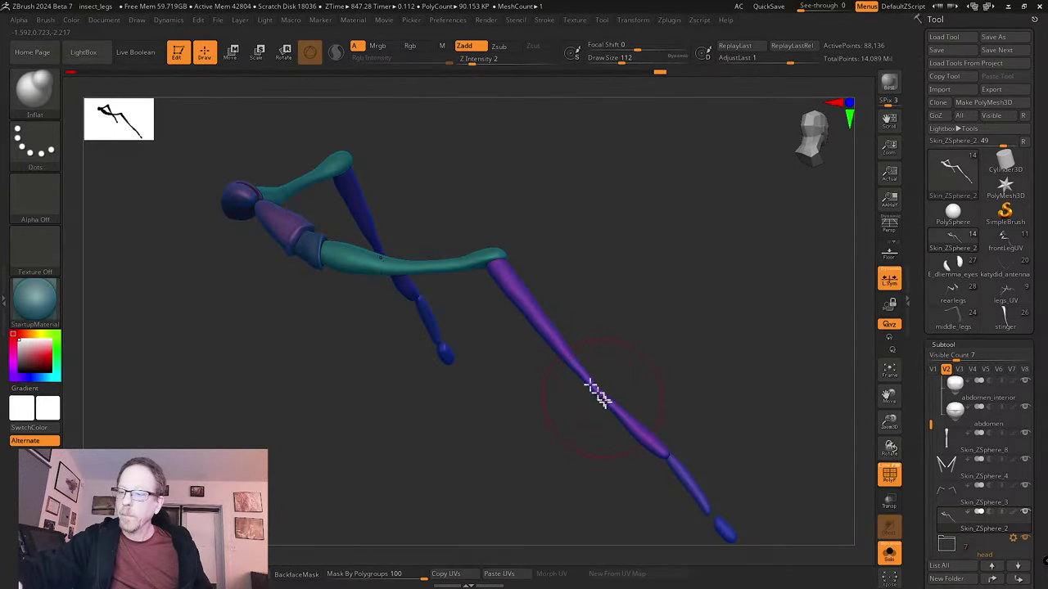
pyautogui.press('shift')
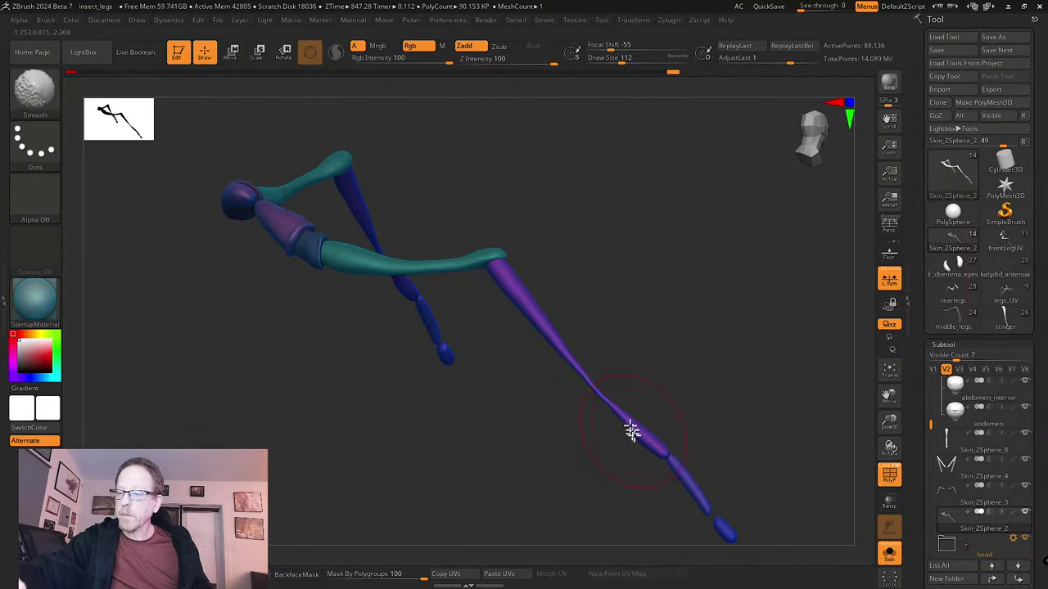
pyautogui.moveTo(557, 368)
pyautogui.mouseDown()
pyautogui.moveTo(613, 416)
pyautogui.moveTo(560, 352)
pyautogui.moveTo(643, 435)
pyautogui.mouseUp()
pyautogui.moveTo(672, 369)
pyautogui.mouseDown()
pyautogui.moveTo(601, 324)
pyautogui.moveTo(619, 381)
pyautogui.moveTo(603, 428)
pyautogui.moveTo(613, 460)
pyautogui.moveTo(620, 416)
pyautogui.moveTo(594, 411)
pyautogui.moveTo(573, 422)
pyautogui.mouseUp()
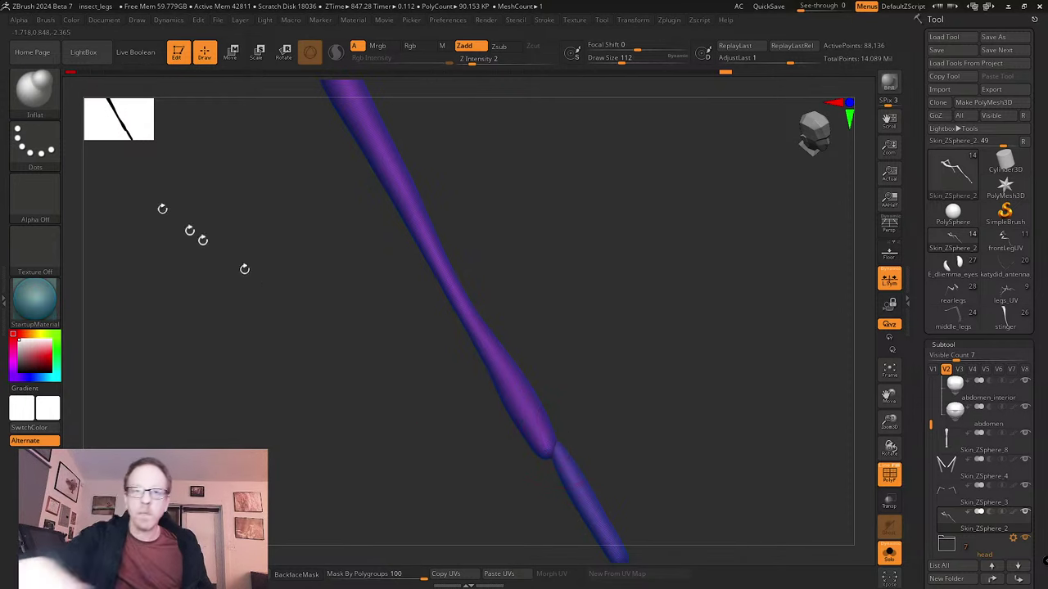
# - Swell the purple segment's far end into a fuller bulb with the Inflat brush and smooth its transition to the shaft
pyautogui.click(35, 86)
pyautogui.click(843, 479)
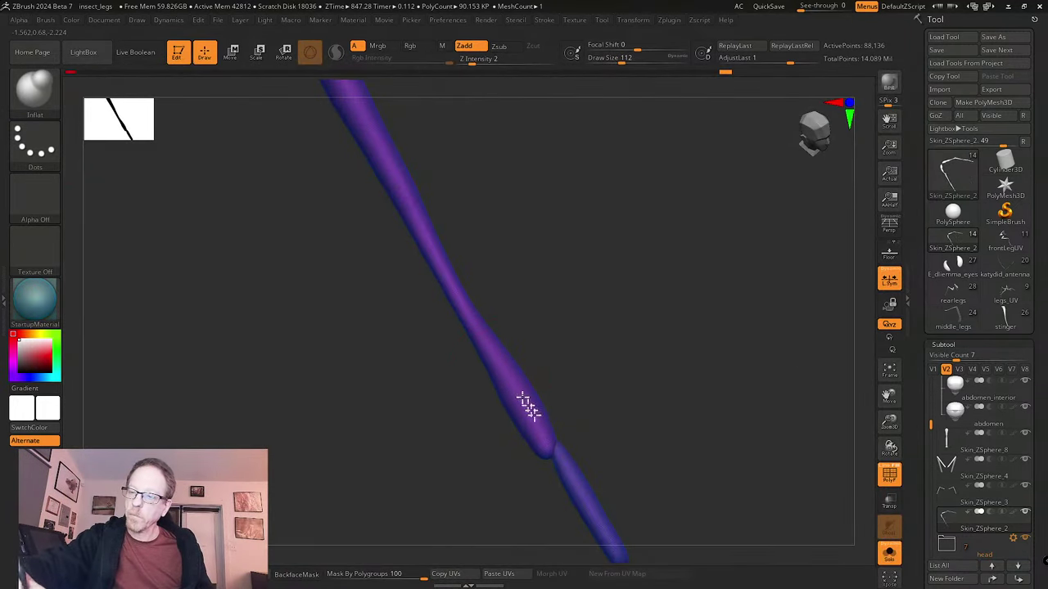
pyautogui.moveTo(479, 326)
pyautogui.mouseDown()
pyautogui.moveTo(536, 432)
pyautogui.moveTo(421, 243)
pyautogui.moveTo(499, 360)
pyautogui.mouseUp()
pyautogui.moveTo(591, 421); pyautogui.dragTo(643, 368)
pyautogui.hotkey('ctrl', 'z')
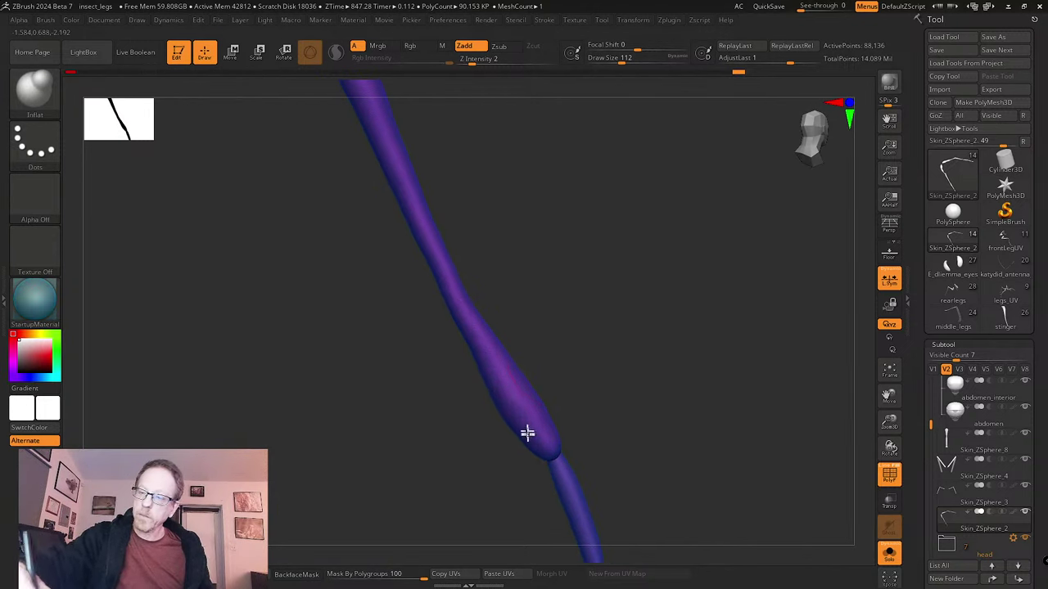
pyautogui.hotkey('ctrl', 'shift', 'z')
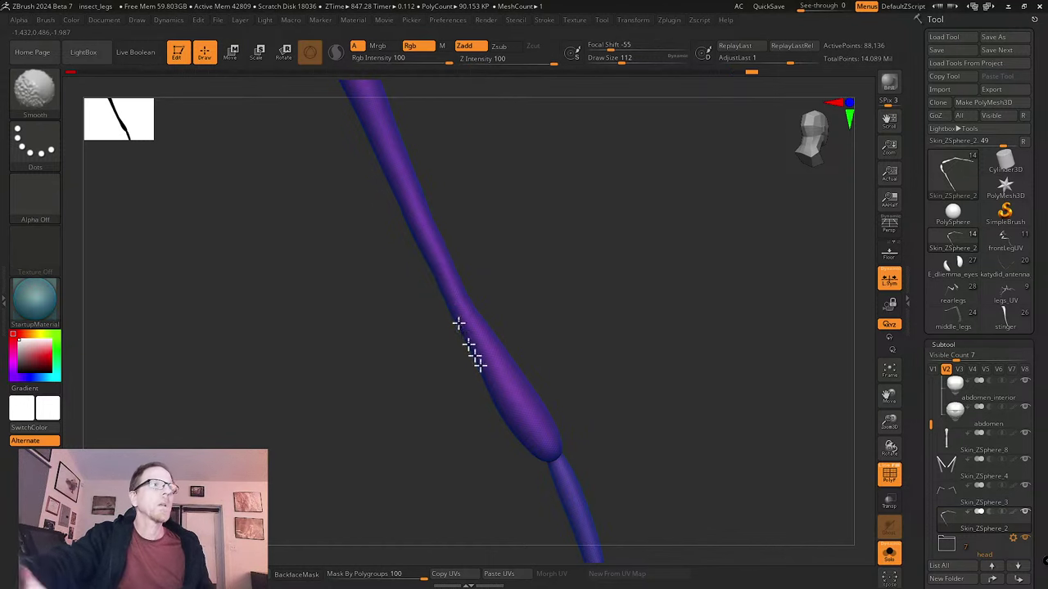
pyautogui.moveTo(570, 318); pyautogui.dragTo(559, 327)
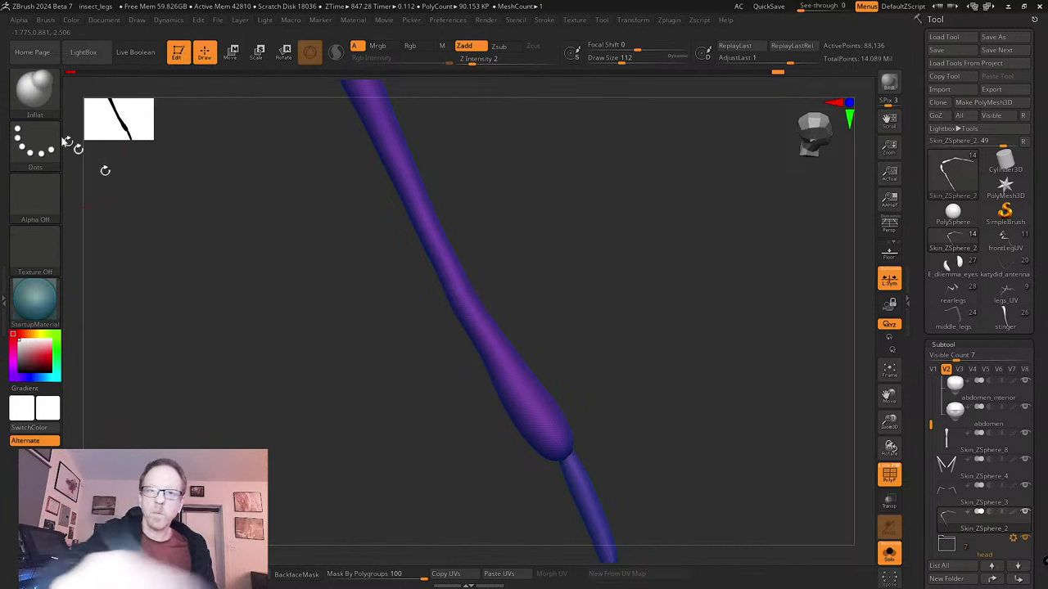
# - Enlarge the purple segment's bulbous end with Inflat and extend it over the first foot segment with the Move brush
pyautogui.click(34, 86)
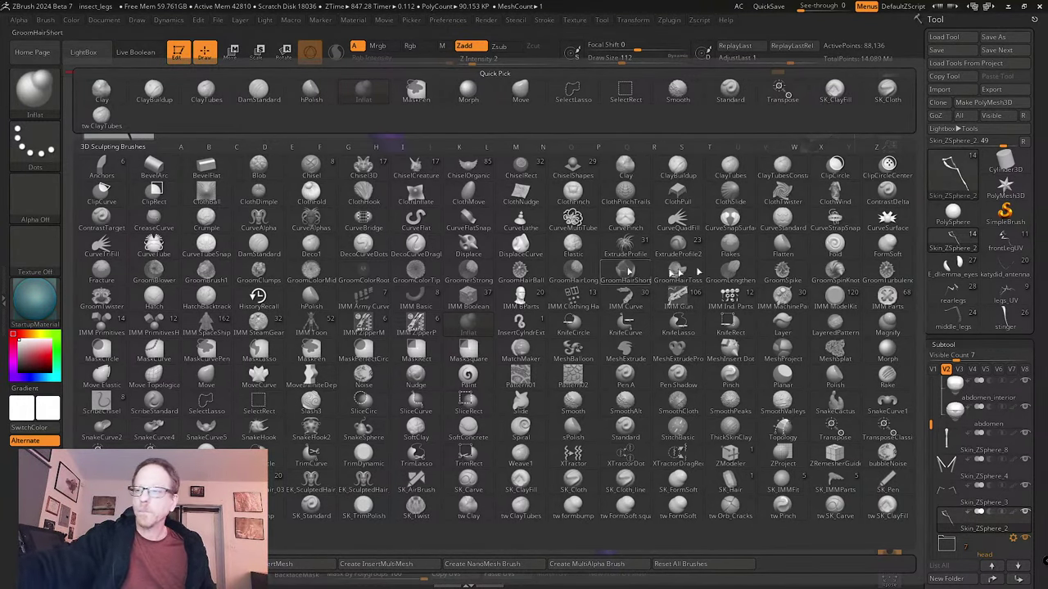
pyautogui.press('Escape')
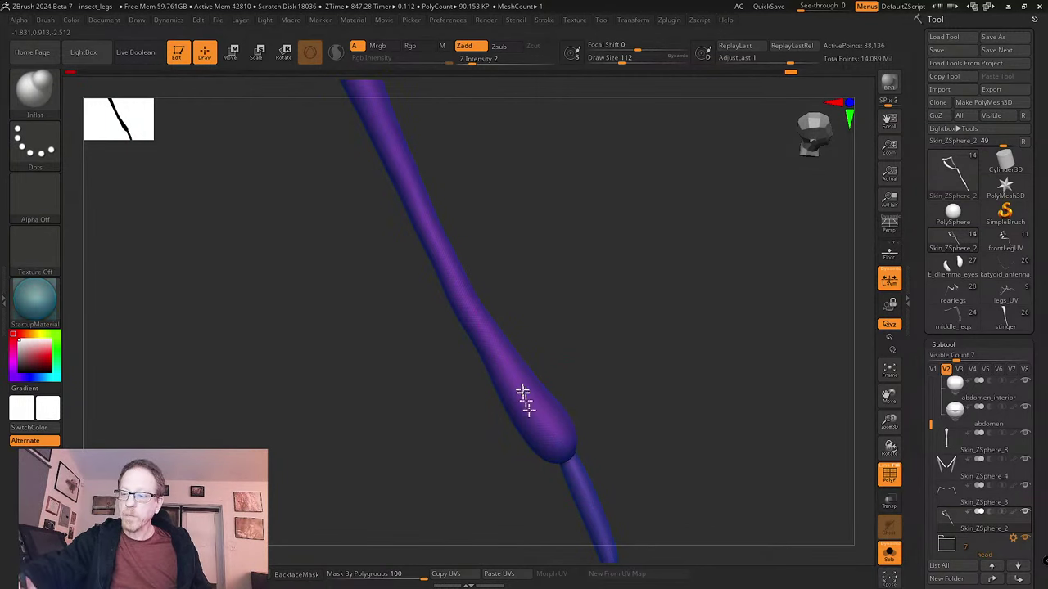
pyautogui.press('b')
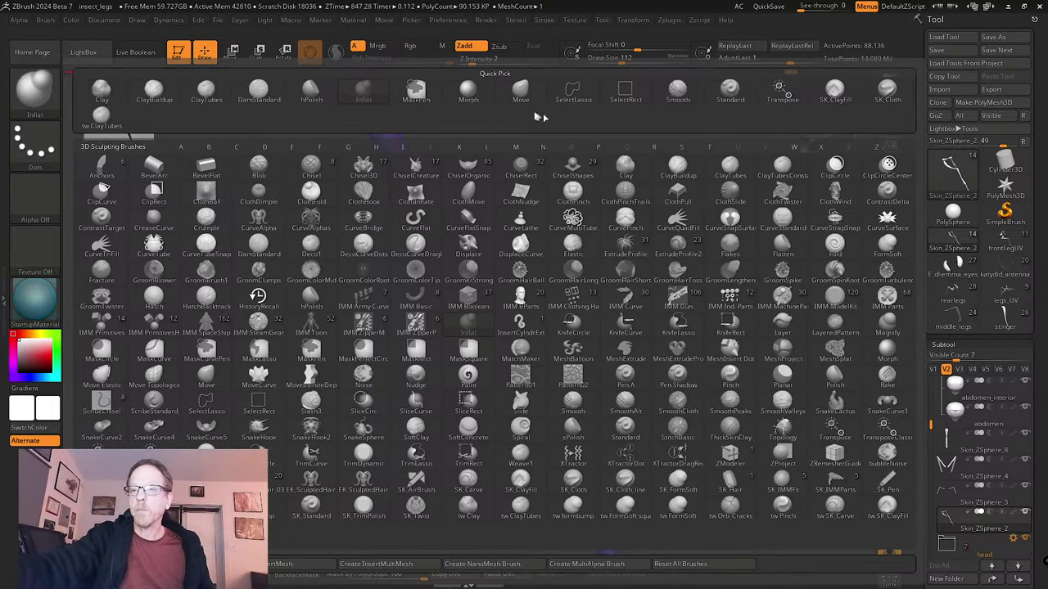
pyautogui.click(527, 93)
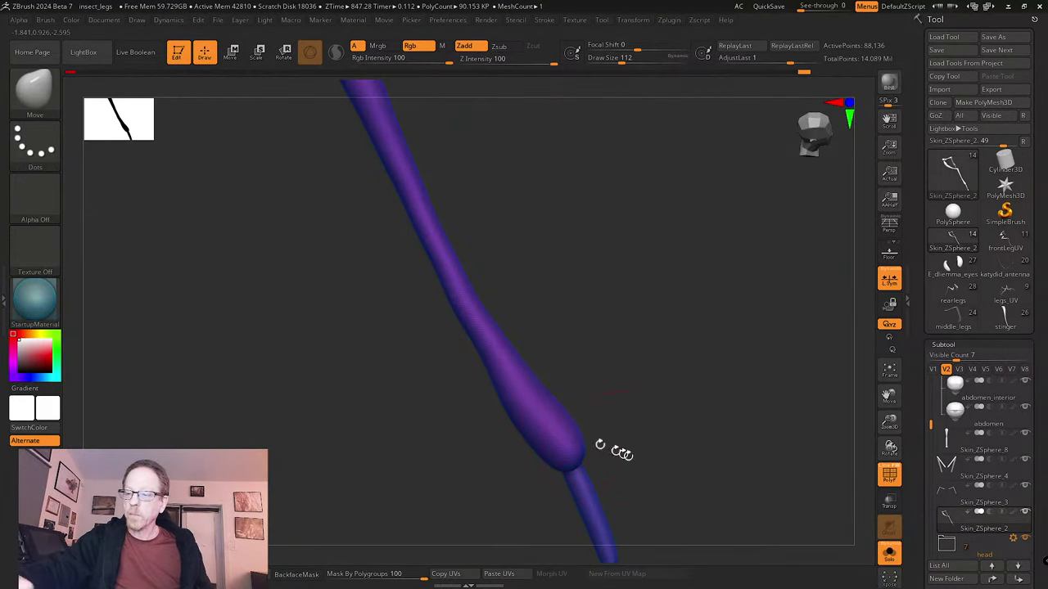
# - Curve the blue-violet first foot segment with the Move brush, thicken it with Inflat and smooth its surface
pyautogui.moveTo(603, 444); pyautogui.dragTo(657, 299)
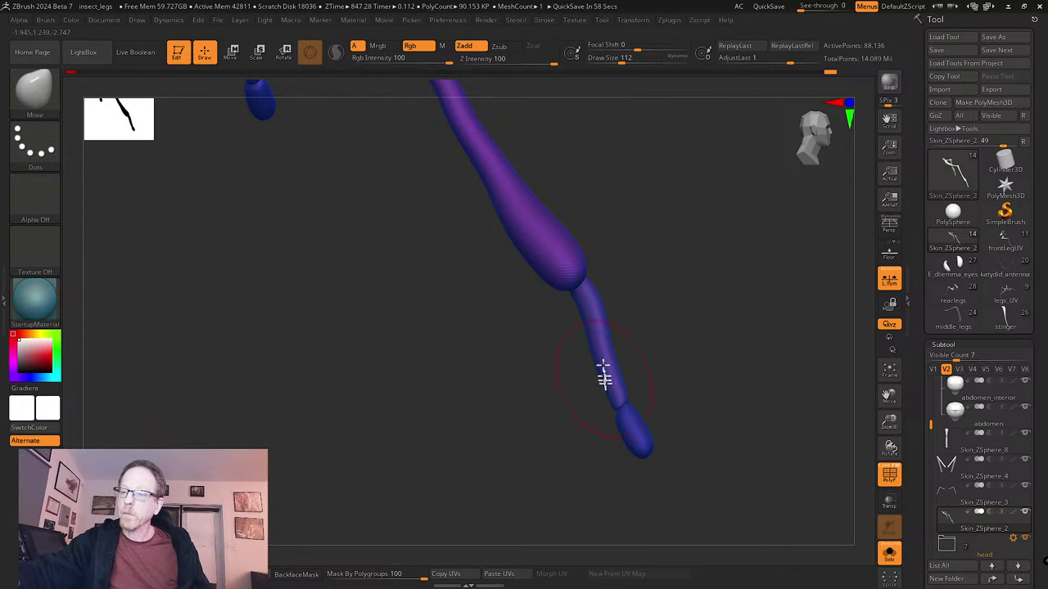
pyautogui.moveTo(602, 350); pyautogui.dragTo(598, 351)
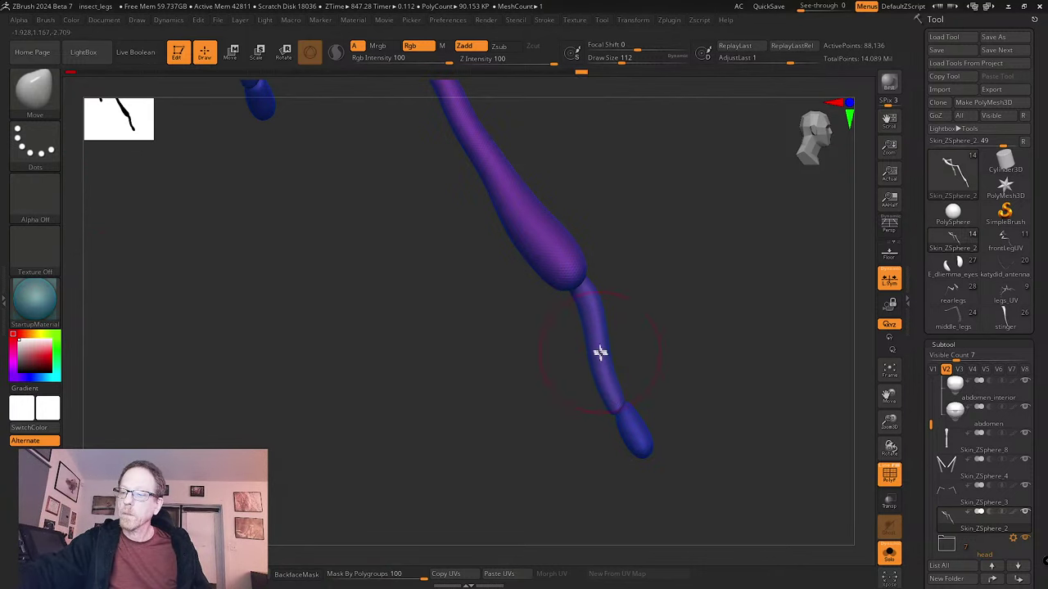
pyautogui.press('b')
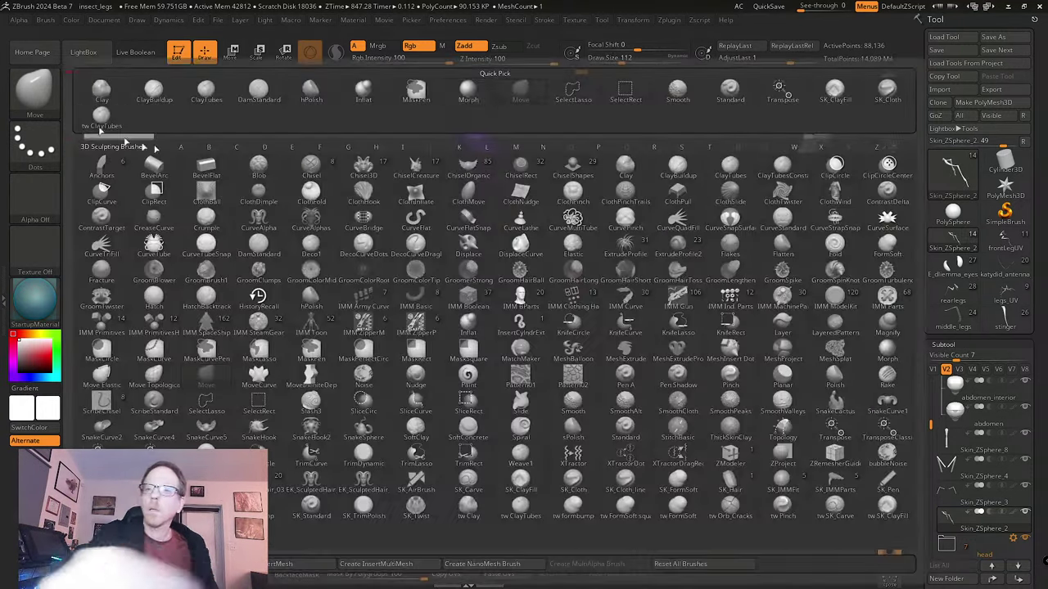
pyautogui.click(362, 89)
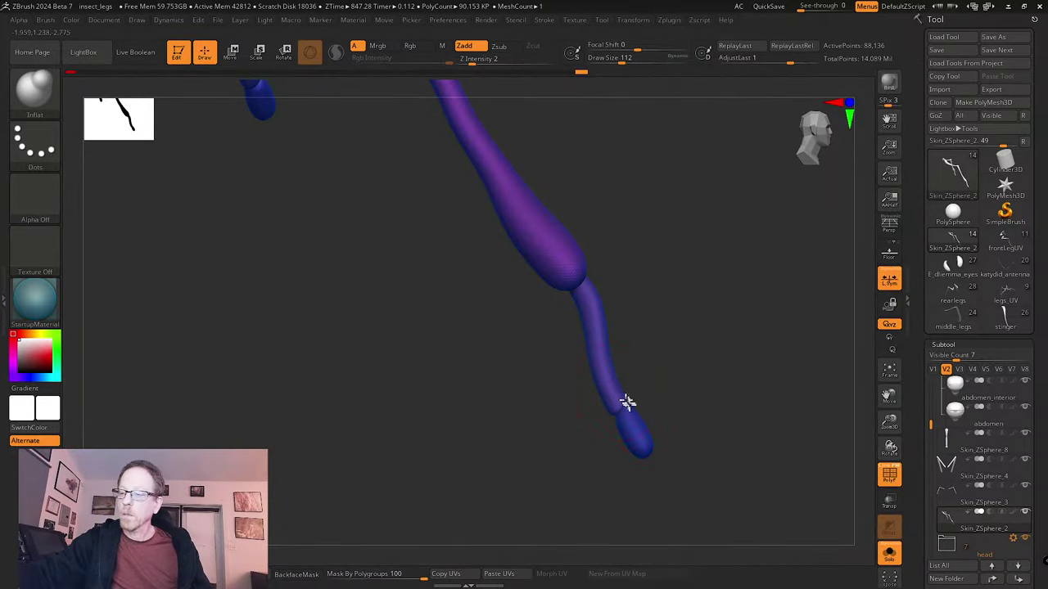
pyautogui.moveTo(627, 402); pyautogui.dragTo(600, 341)
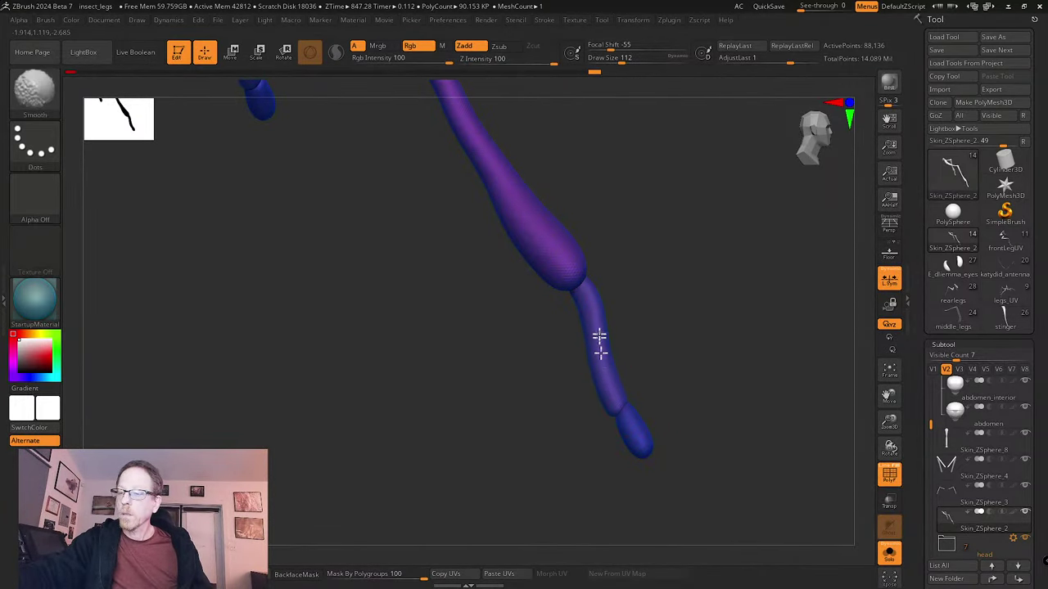
# - Shift both ends of the first foot segment with the Move brush at draw size 256.5 to align it under the purple bulb
pyautogui.moveTo(676, 351); pyautogui.dragTo(615, 346)
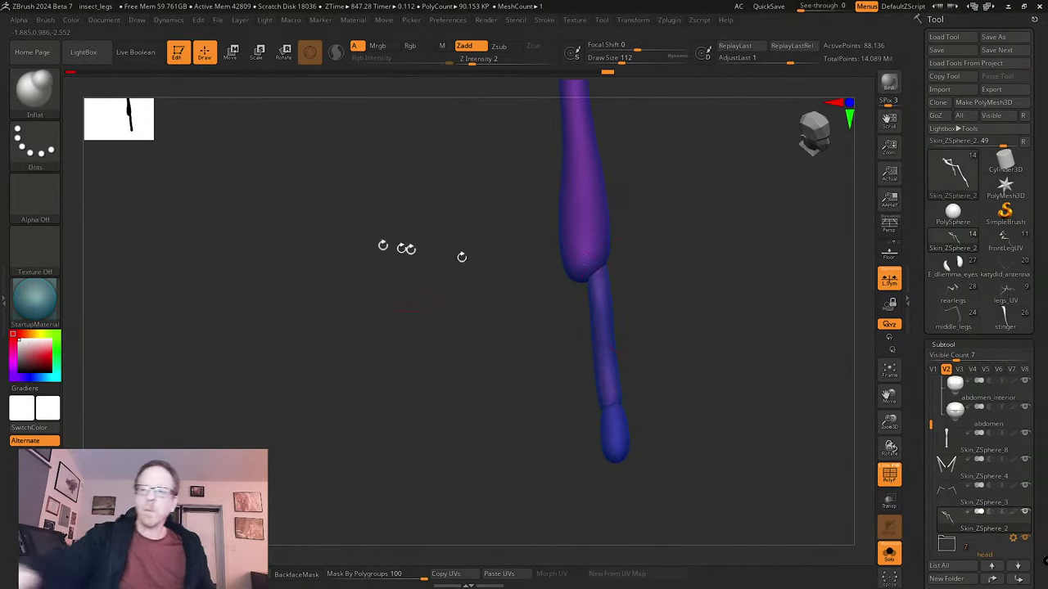
pyautogui.press('b')
pyautogui.click(528, 94)
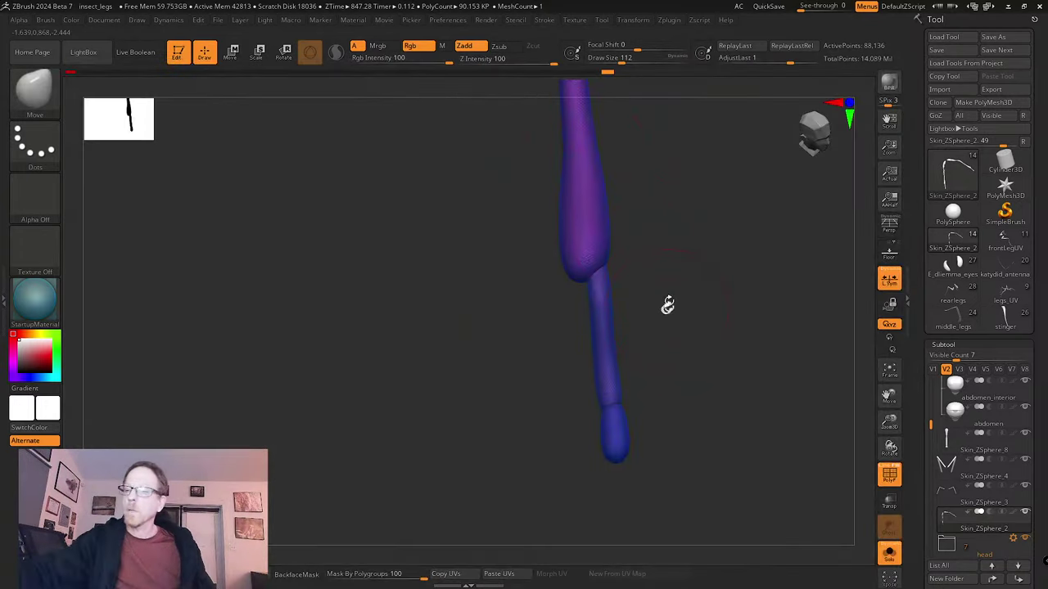
pyautogui.press('s')
pyautogui.moveTo(667, 306); pyautogui.dragTo(676, 306)
pyautogui.moveTo(604, 298); pyautogui.dragTo(597, 297)
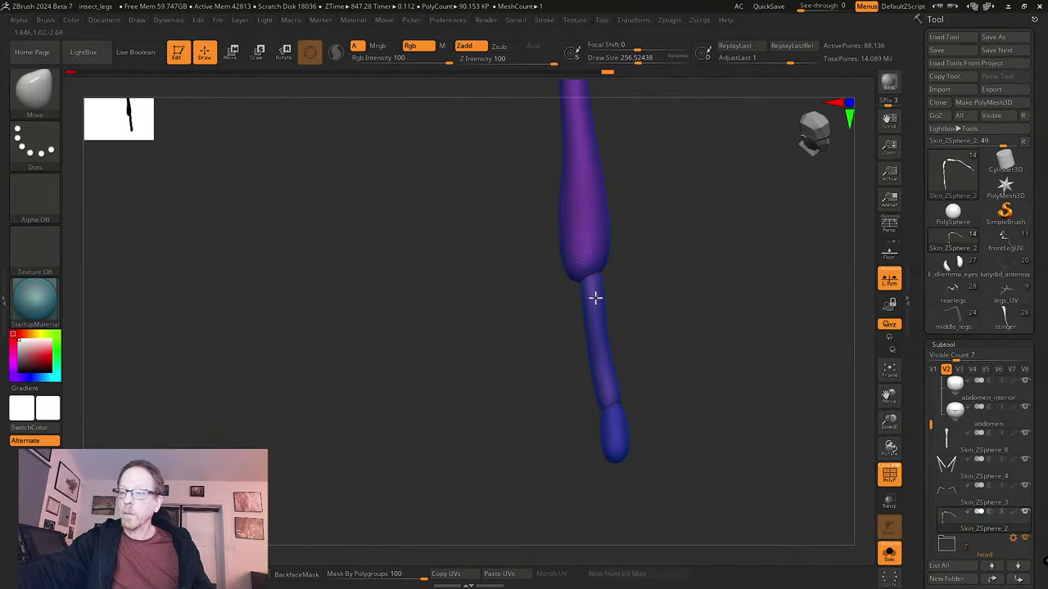
pyautogui.moveTo(613, 391); pyautogui.dragTo(608, 395)
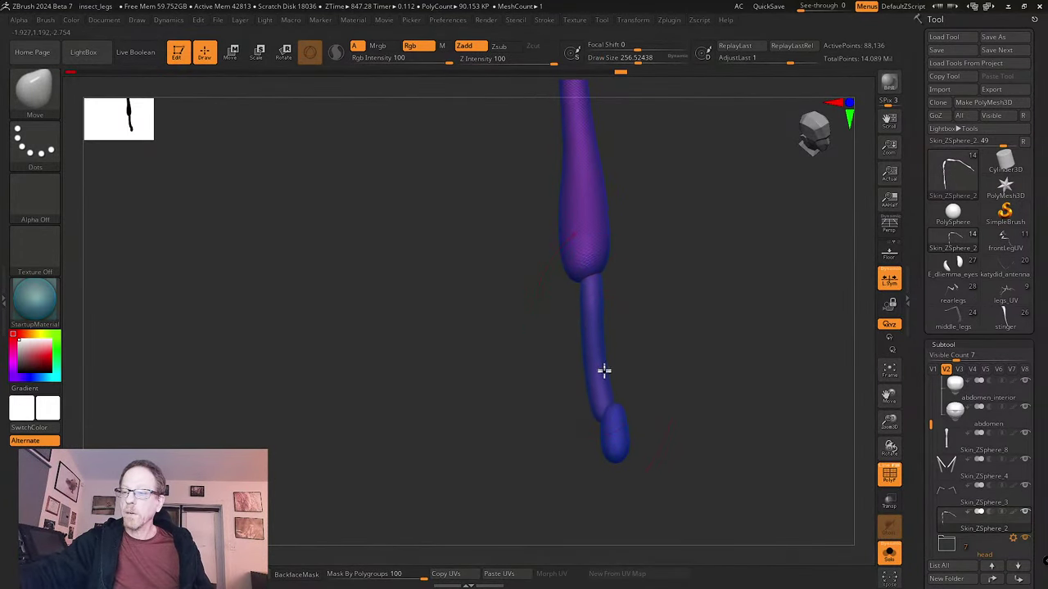
pyautogui.moveTo(642, 324); pyautogui.dragTo(690, 306)
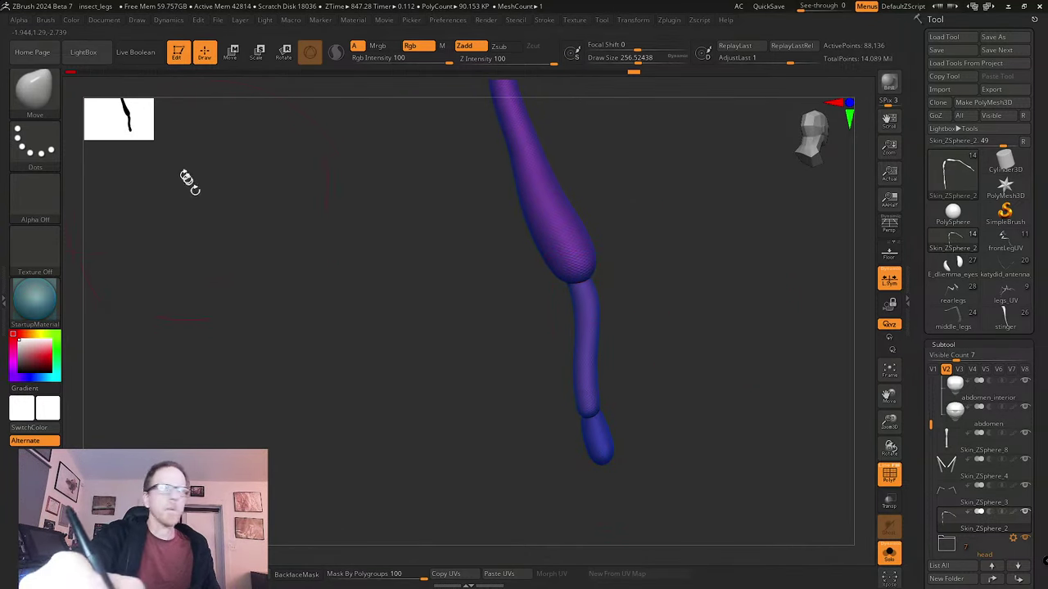
# - Try the SK_Cloth brush at draw size 51.19 on the first foot segment's lower end and reset the brush to its defaults
pyautogui.press('b')
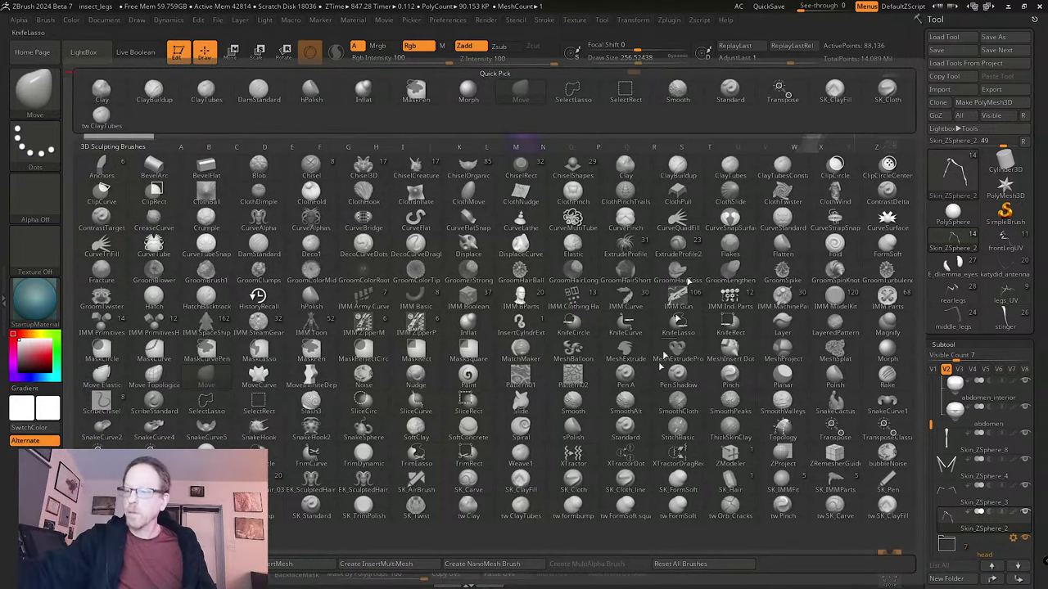
pyautogui.click(577, 483)
pyautogui.press('s')
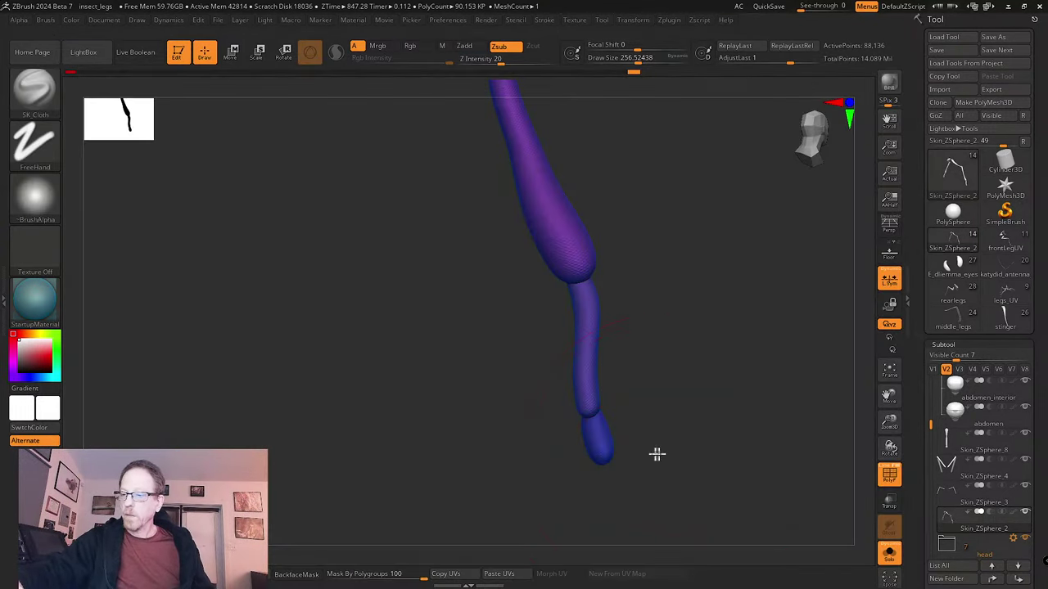
pyautogui.moveTo(658, 454)
pyautogui.mouseDown()
pyautogui.moveTo(622, 435)
pyautogui.moveTo(610, 404)
pyautogui.moveTo(573, 374)
pyautogui.mouseUp()
pyautogui.press('s')
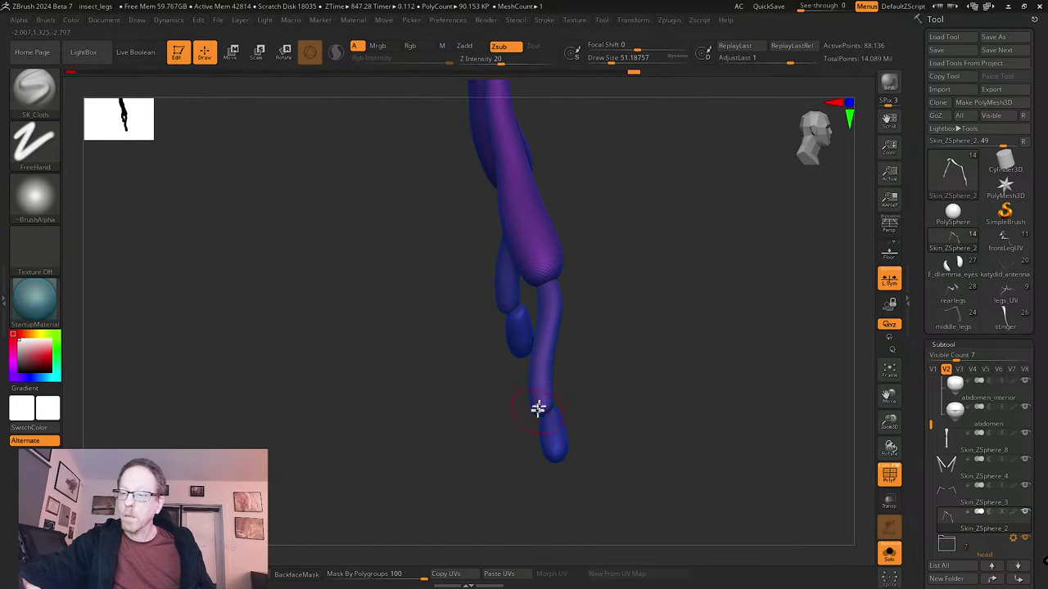
pyautogui.moveTo(538, 407)
pyautogui.mouseDown()
pyautogui.moveTo(564, 392)
pyautogui.moveTo(543, 402)
pyautogui.mouseUp()
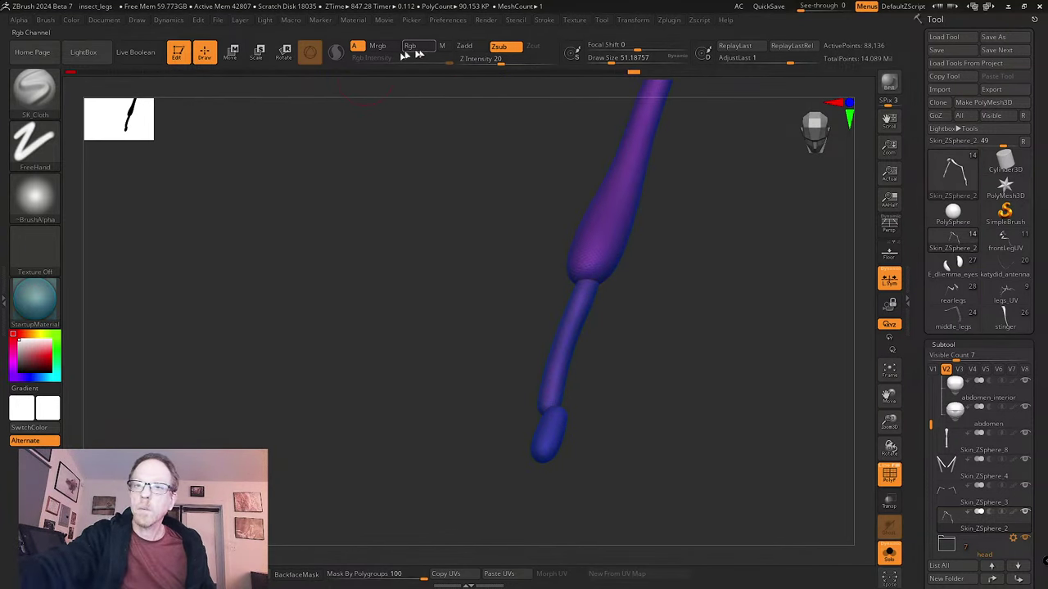
pyautogui.click(45, 20)
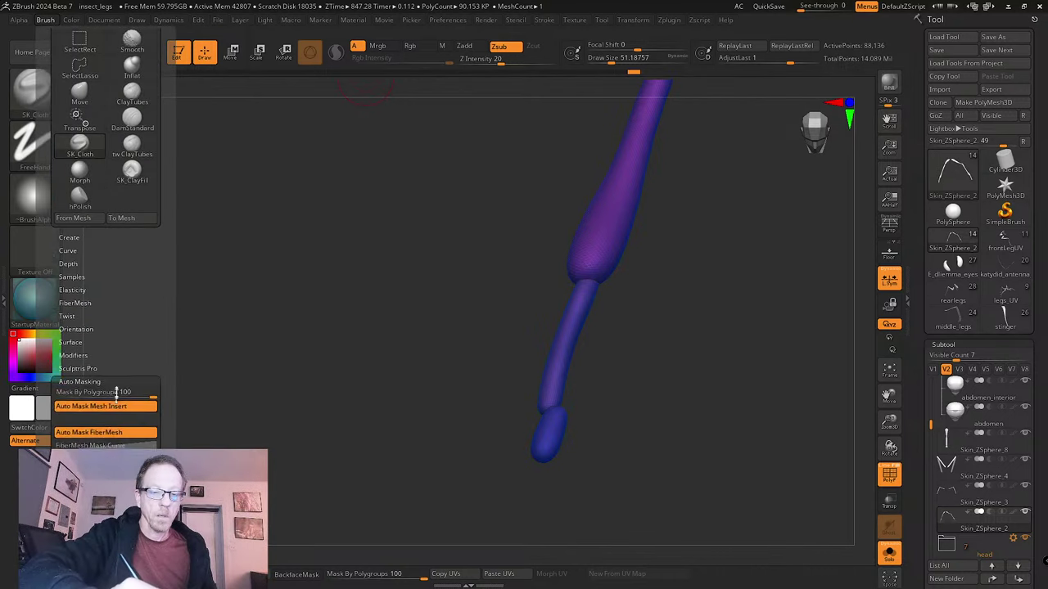
pyautogui.scroll(-5, 116, 392)
pyautogui.click(112, 425)
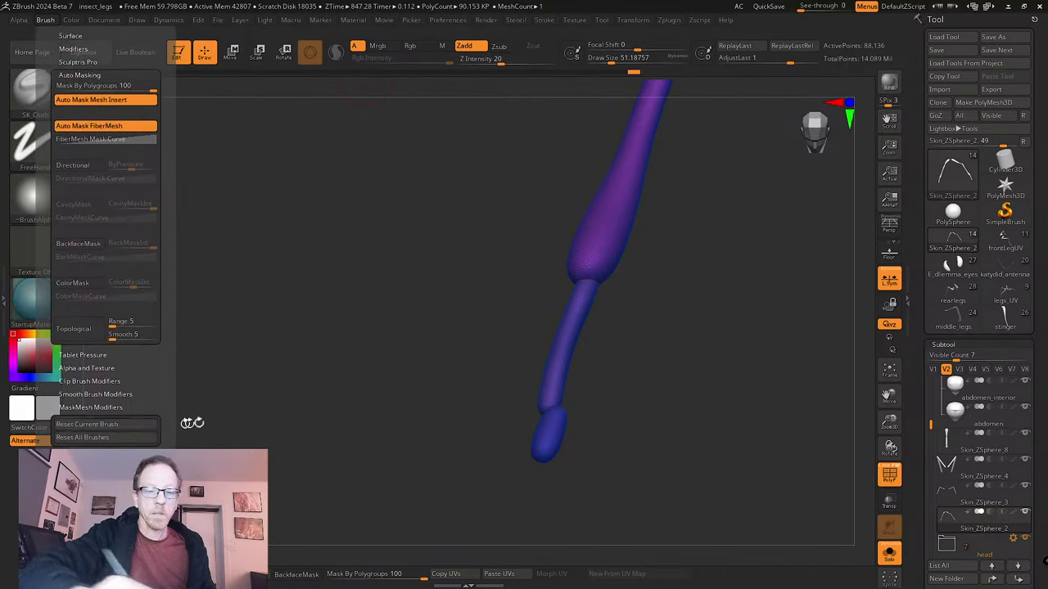
# - Raise a flared rim around the first foot segment's lower end with SK_Cloth at draw size 28.75 and Z Intensity 7
pyautogui.press('s')
pyautogui.moveTo(584, 436); pyautogui.dragTo(587, 436)
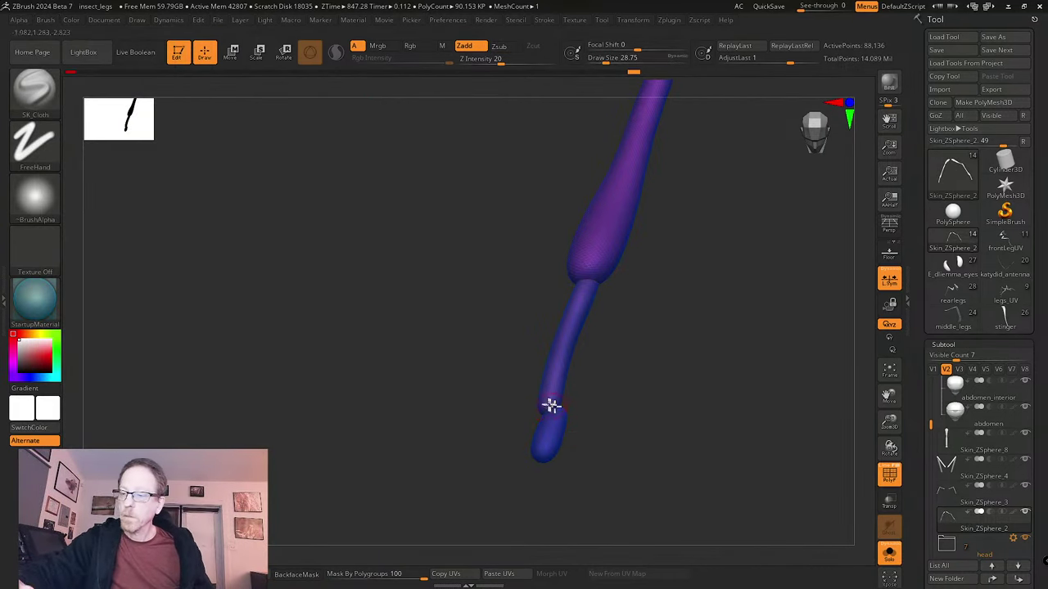
pyautogui.moveTo(554, 398); pyautogui.dragTo(601, 351, button='right')
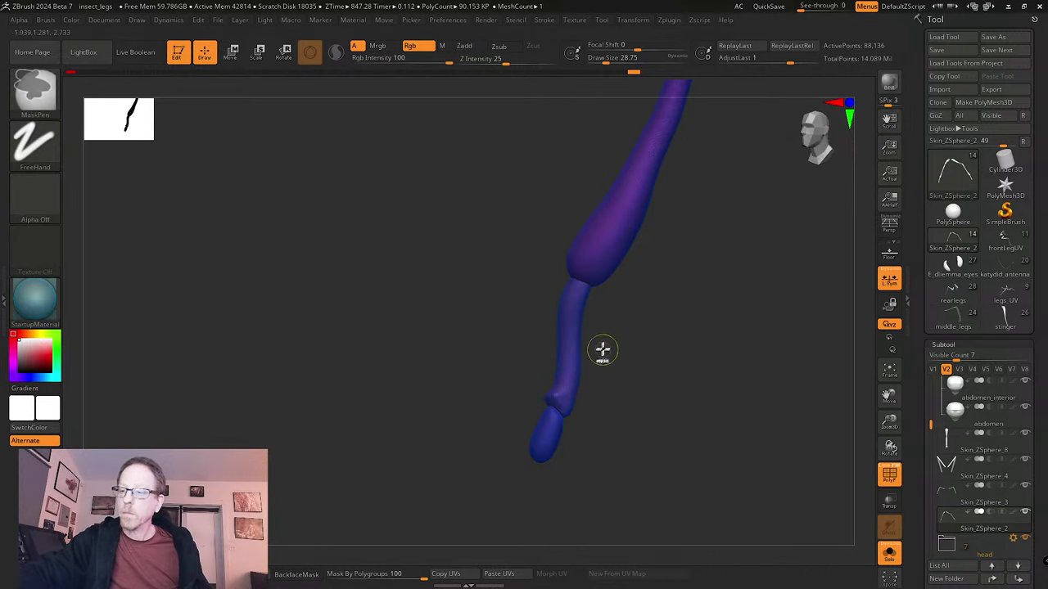
pyautogui.click(479, 58)
pyautogui.write('3')
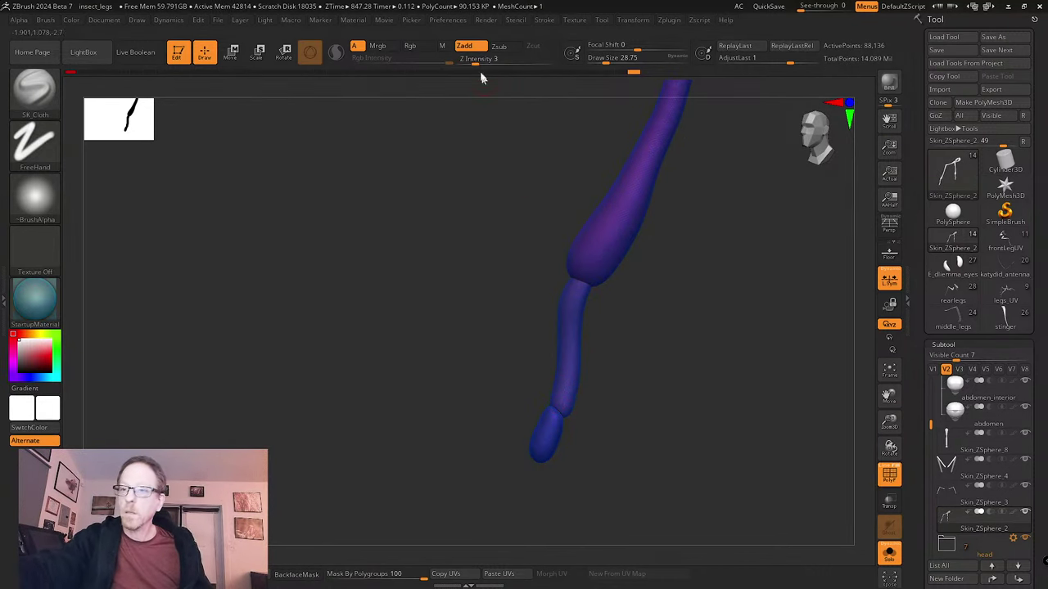
pyautogui.moveTo(486, 60); pyautogui.dragTo(483, 60)
pyautogui.press('s')
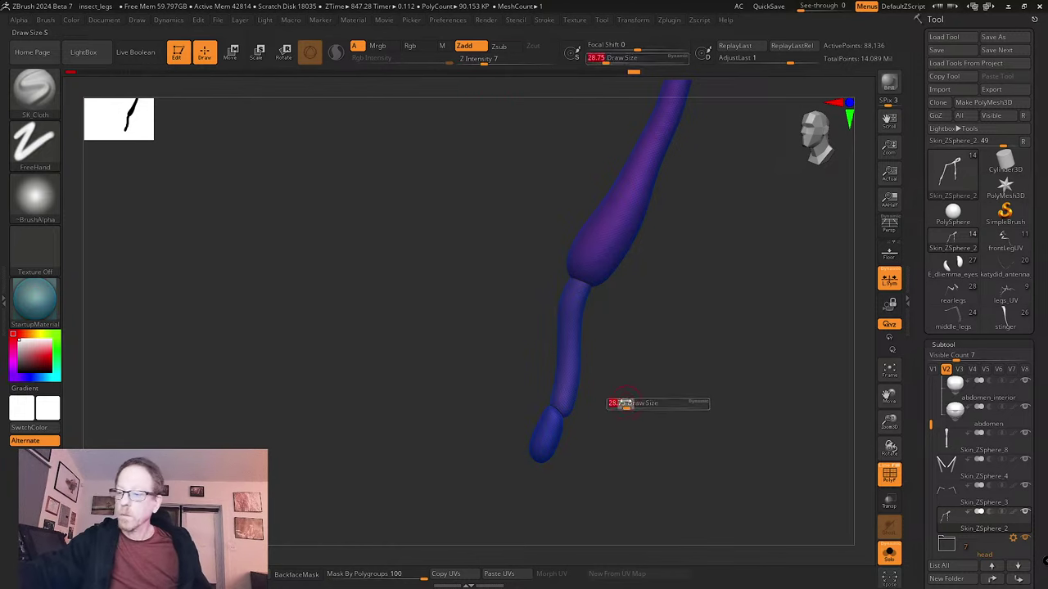
pyautogui.moveTo(554, 402); pyautogui.dragTo(550, 398, button='right')
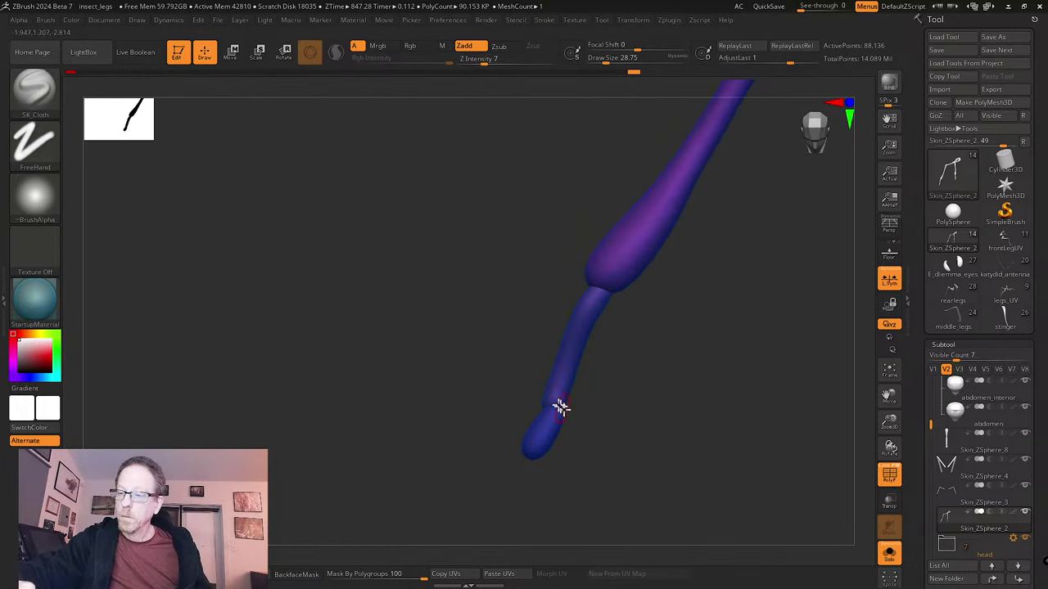
pyautogui.moveTo(598, 439); pyautogui.dragTo(597, 390, button='right')
pyautogui.moveTo(625, 432); pyautogui.dragTo(619, 406, button='right')
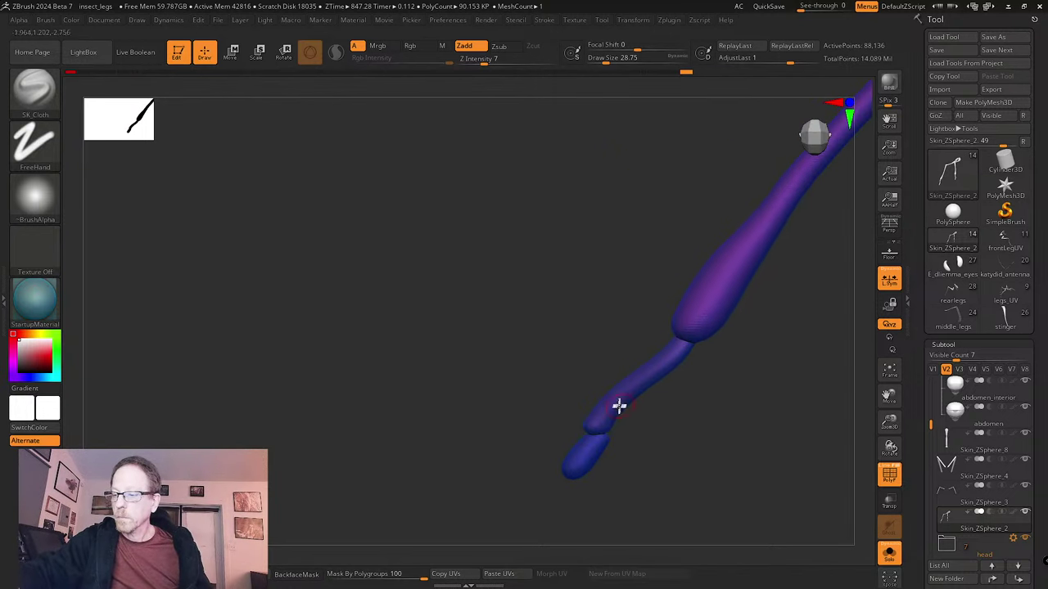
pyautogui.moveTo(693, 438); pyautogui.dragTo(565, 399, button='right')
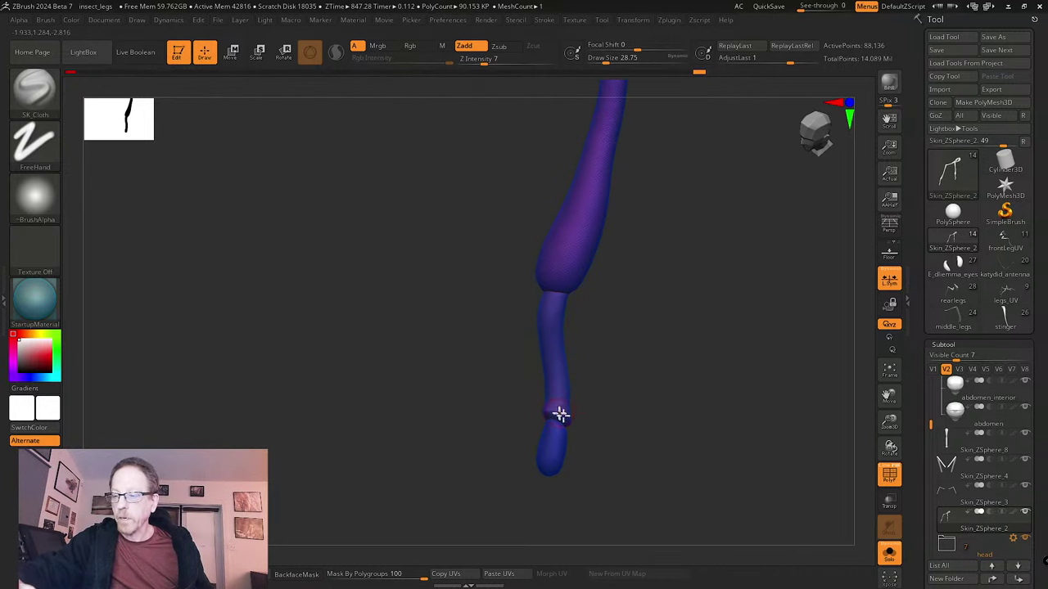
# - Check the rim's polygon mesh and widen the flare evenly around the segment with SK_Cloth at draw size 56.467
pyautogui.click(890, 476)
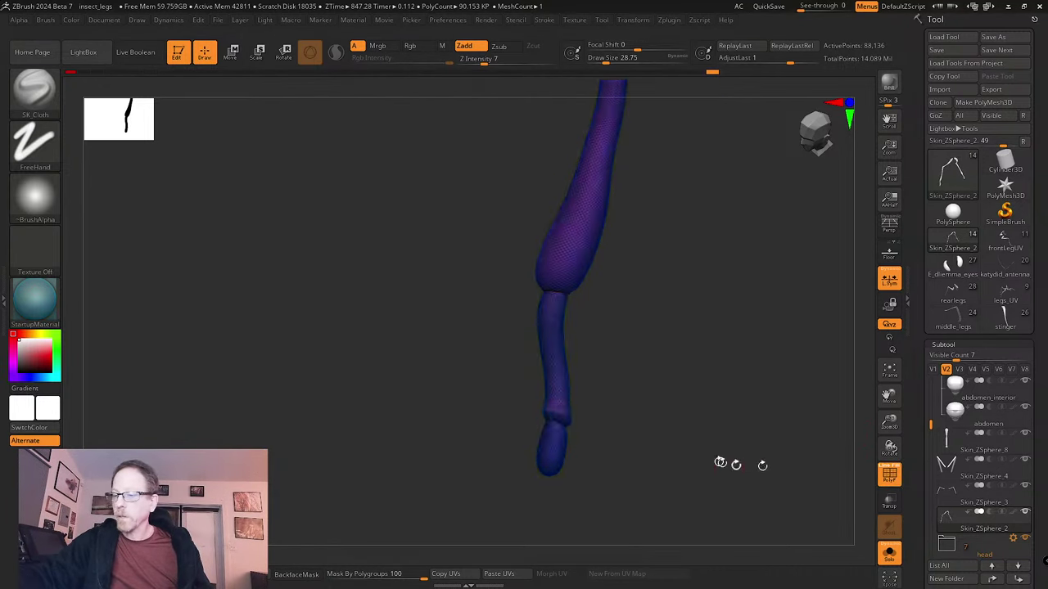
pyautogui.moveTo(720, 461)
pyautogui.mouseDown(button='right')
pyautogui.moveTo(696, 497)
pyautogui.moveTo(702, 443)
pyautogui.moveTo(708, 521)
pyautogui.moveTo(708, 500)
pyautogui.mouseUp(button='right')
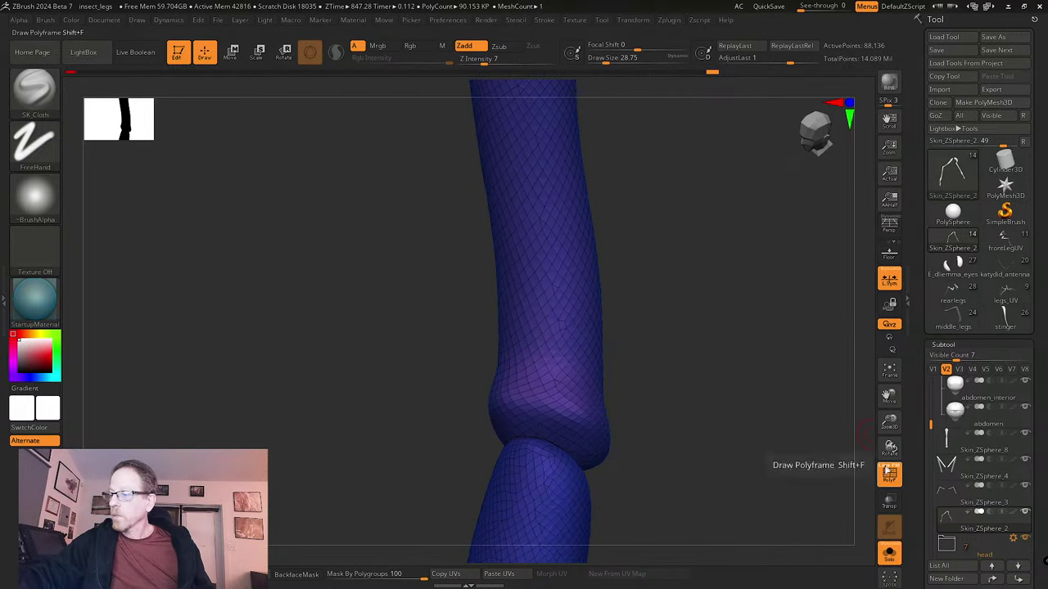
pyautogui.click(890, 476)
pyautogui.press('s')
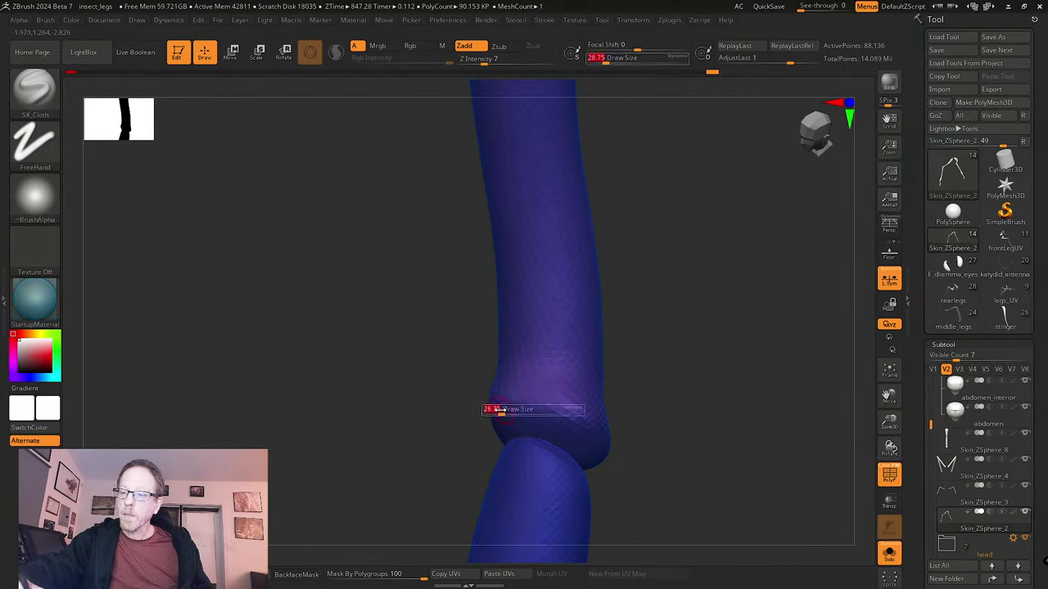
pyautogui.moveTo(498, 411); pyautogui.dragTo(504, 409)
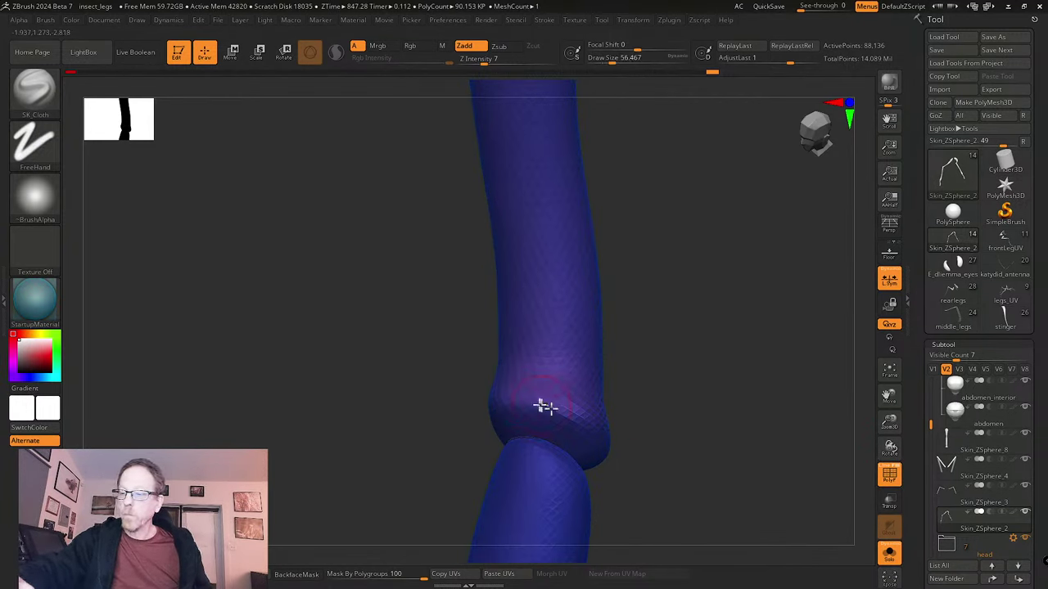
pyautogui.keyDown('ctrl'); pyautogui.moveTo(628, 455); pyautogui.dragTo(662, 400, button='right'); pyautogui.keyUp('ctrl')
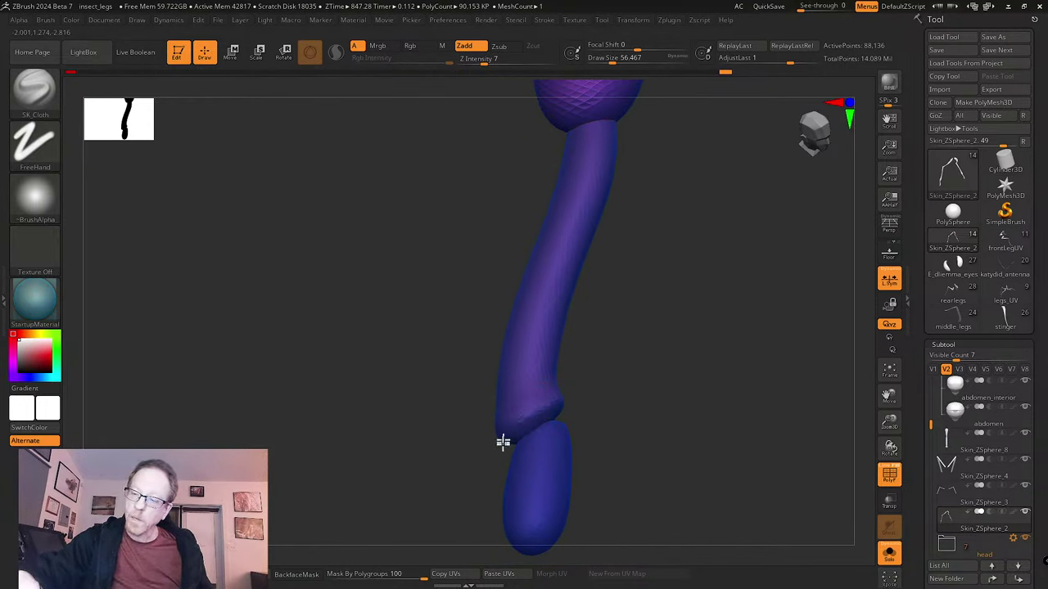
pyautogui.moveTo(510, 450); pyautogui.dragTo(522, 432, button='right')
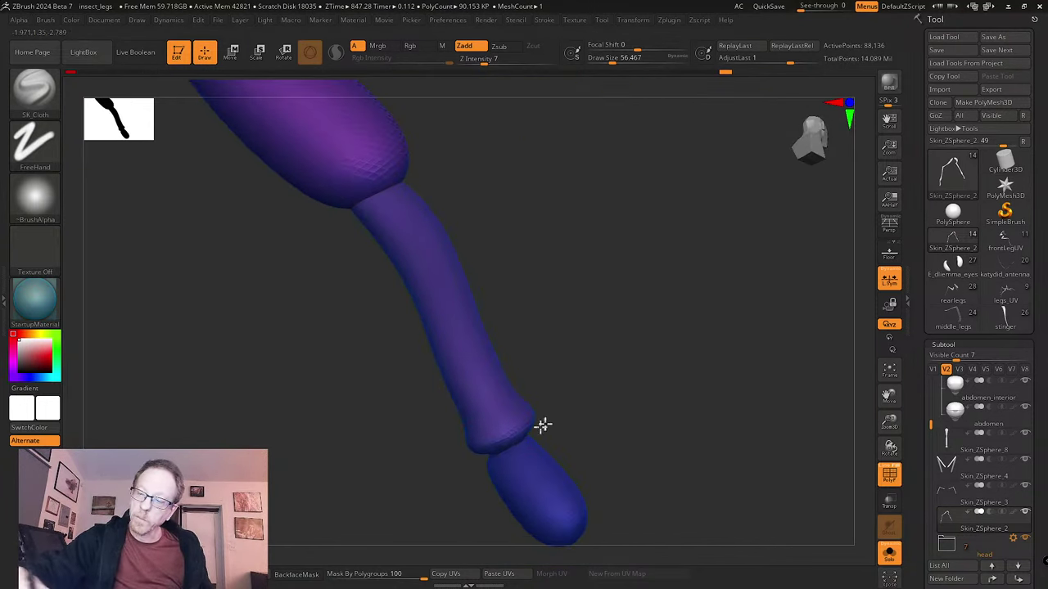
pyautogui.moveTo(585, 396)
pyautogui.mouseDown(button='right')
pyautogui.moveTo(573, 410)
pyautogui.moveTo(602, 414)
pyautogui.mouseUp(button='right')
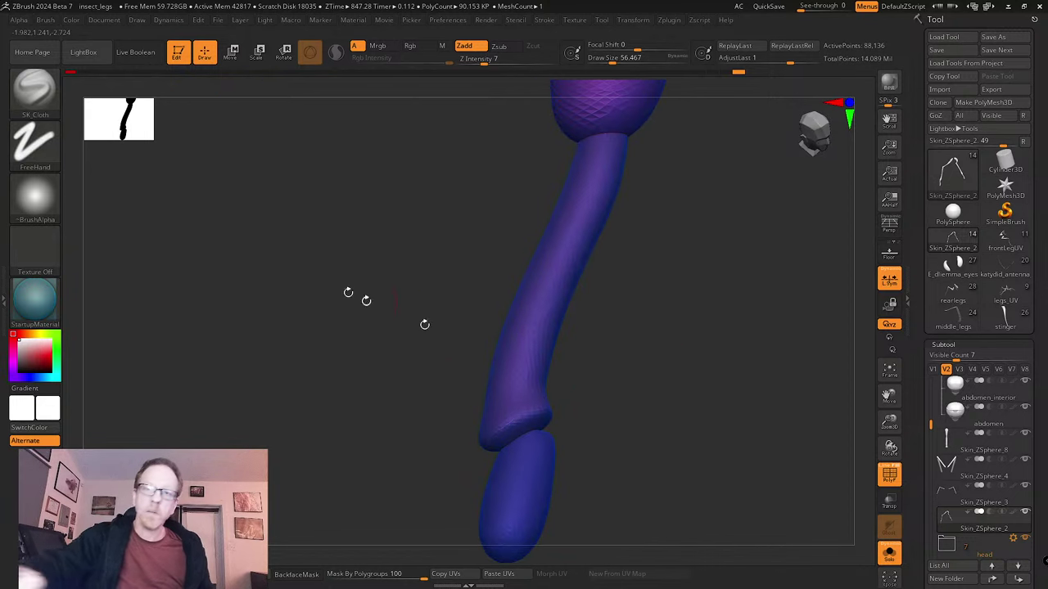
# - Isolate the first foot segment and work over its rounded end cap with the ClayTubes brush at draw size 34.79
pyautogui.click(39, 93)
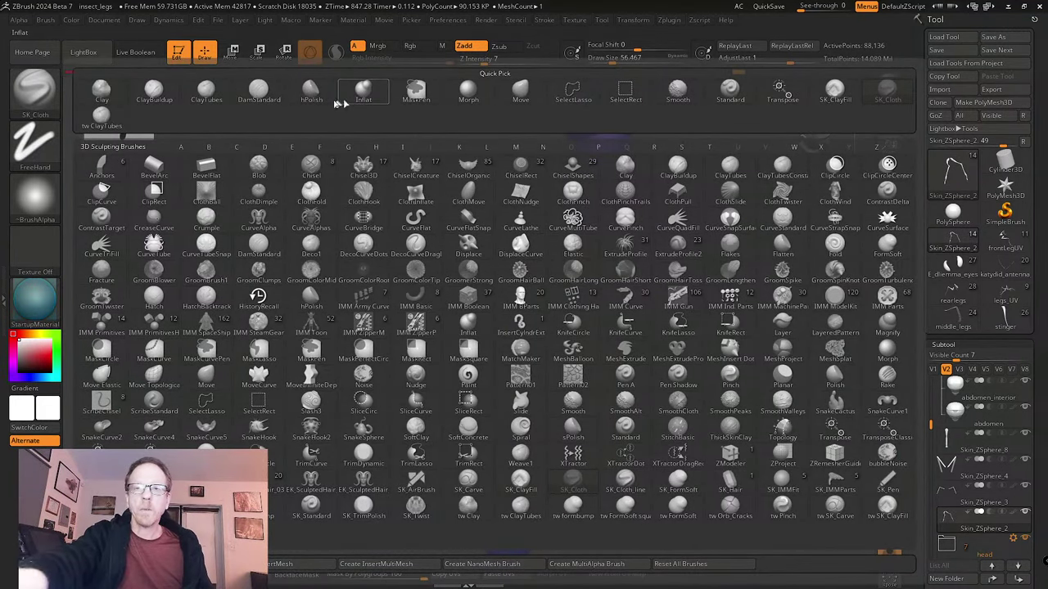
pyautogui.click(205, 92)
pyautogui.moveTo(637, 404); pyautogui.dragTo(715, 406)
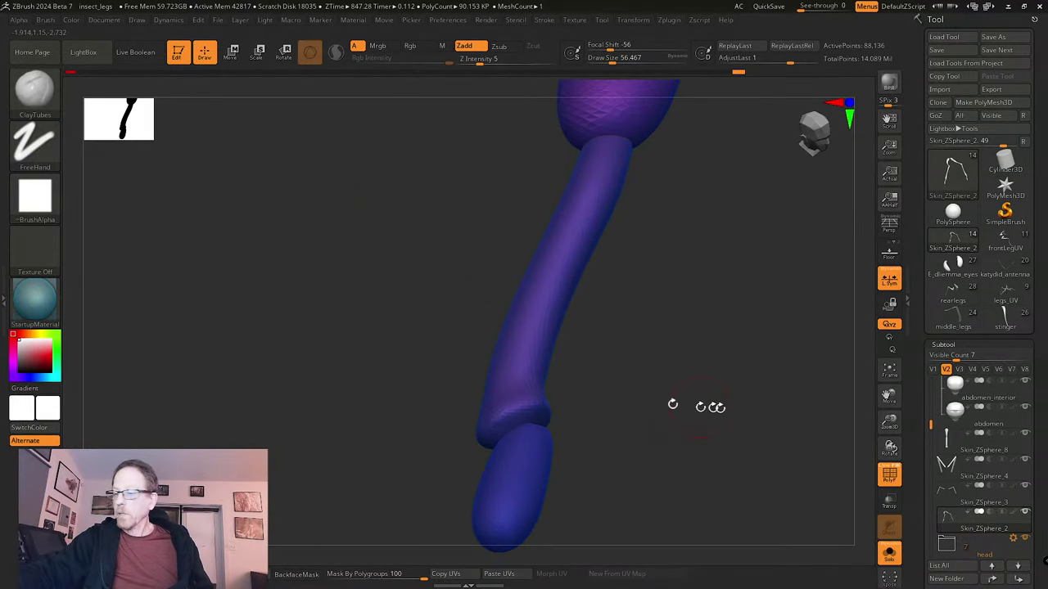
pyautogui.keyDown('ctrl'); pyautogui.keyDown('shift'); pyautogui.click(529, 401); pyautogui.keyUp('shift'); pyautogui.keyUp('ctrl')
pyautogui.press('s')
pyautogui.moveTo(609, 434); pyautogui.dragTo(598, 417)
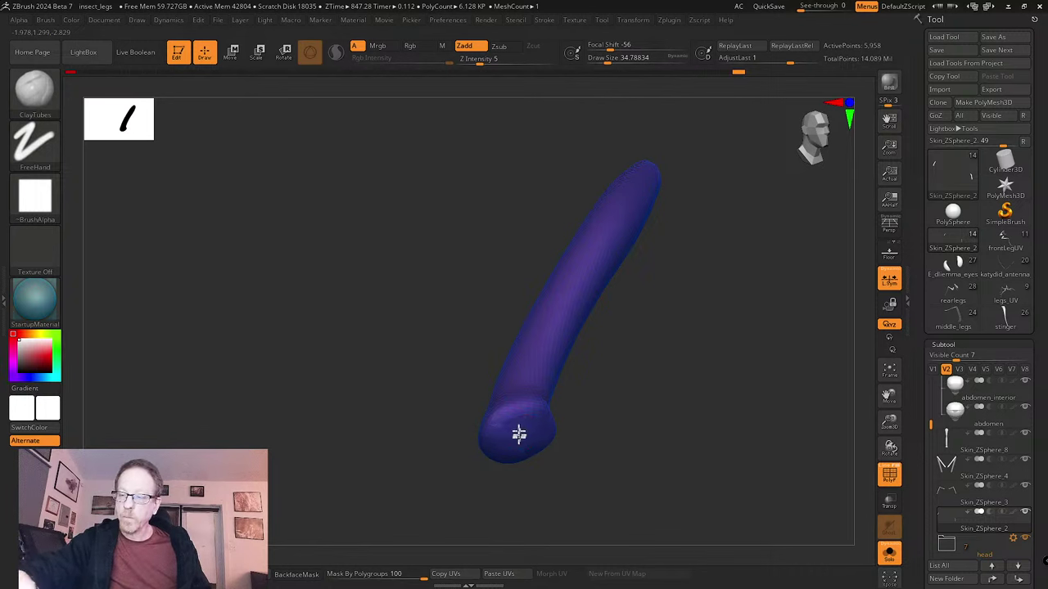
pyautogui.moveTo(531, 434); pyautogui.dragTo(584, 415, button='right')
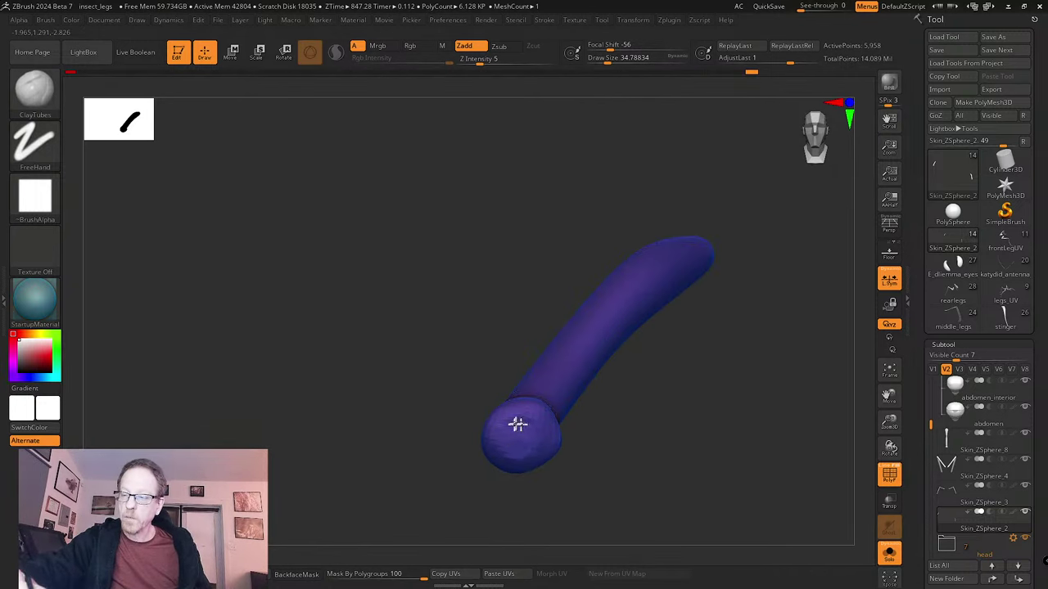
# - Carve a hollow socket into the segment's end with ClayTubes at draw size 53.79 and show the whole leg
pyautogui.press('s')
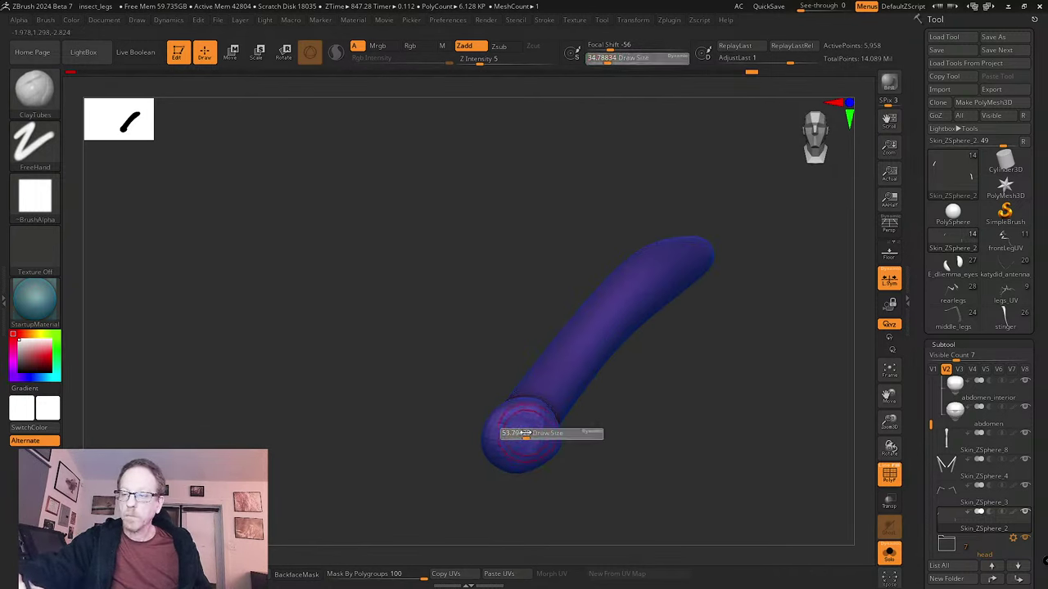
pyautogui.moveTo(524, 433); pyautogui.dragTo(523, 438)
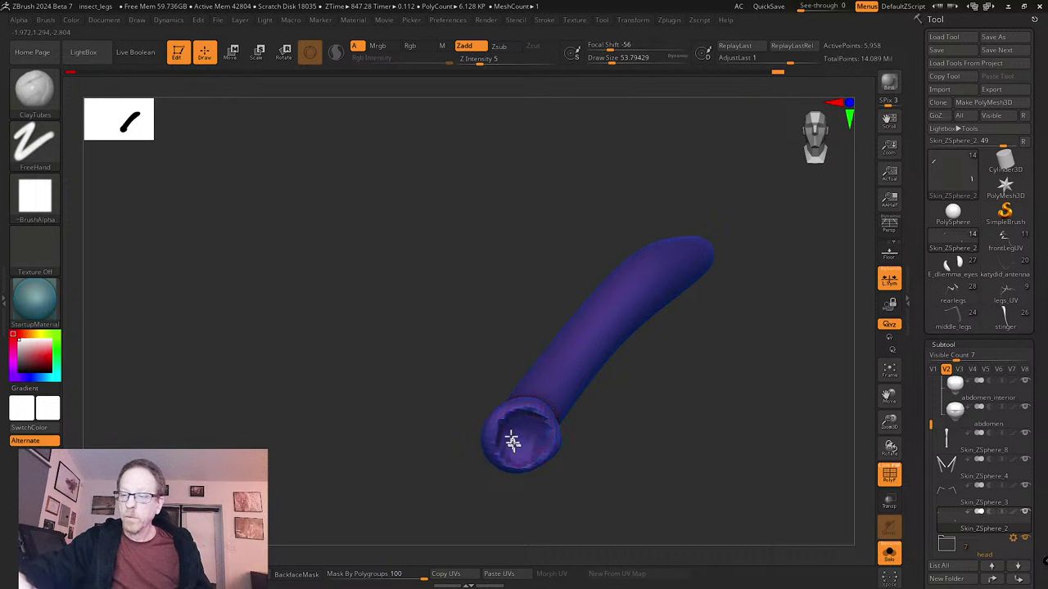
pyautogui.moveTo(573, 450); pyautogui.dragTo(643, 384)
pyautogui.keyDown('ctrl'); pyautogui.keyDown('shift'); pyautogui.click(685, 446); pyautogui.keyUp('shift'); pyautogui.keyUp('ctrl')
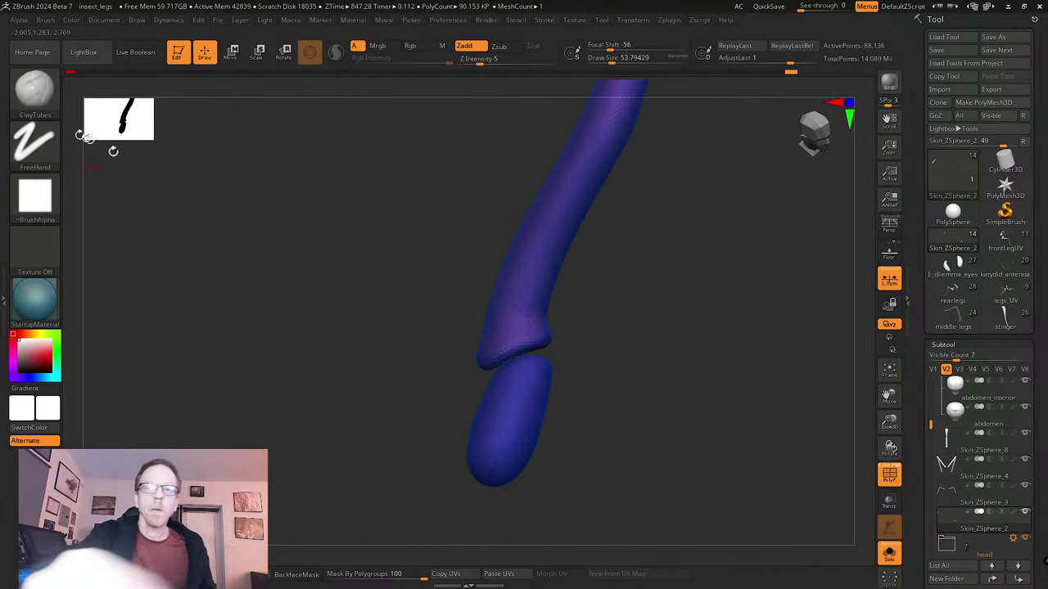
# - Work over the last foot segment's rounded tip with SK_Cloth at draw size 39.14 and Z Intensity 17
pyautogui.press('b')
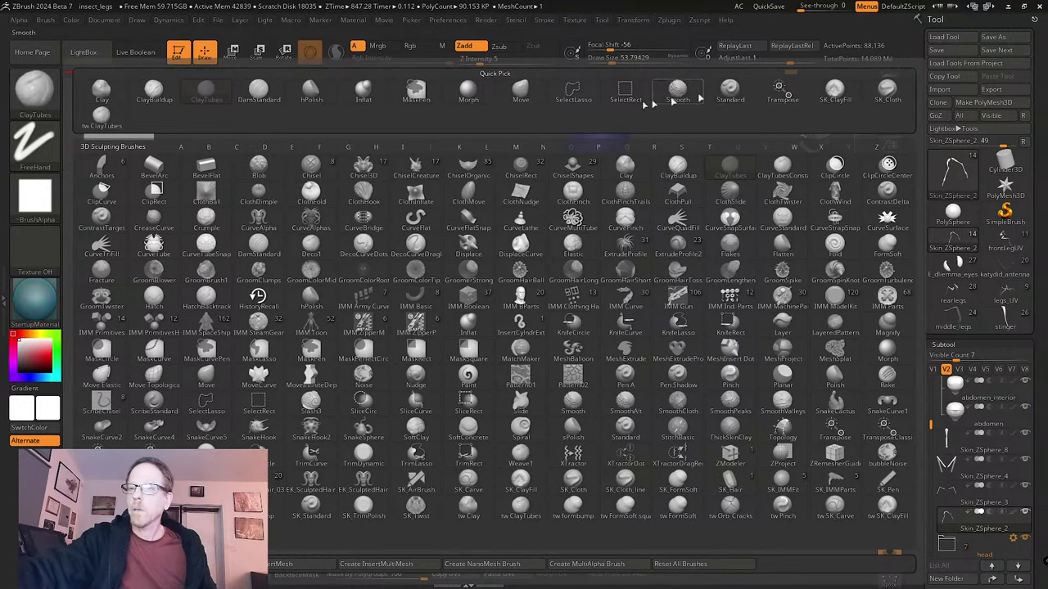
pyautogui.click(898, 99)
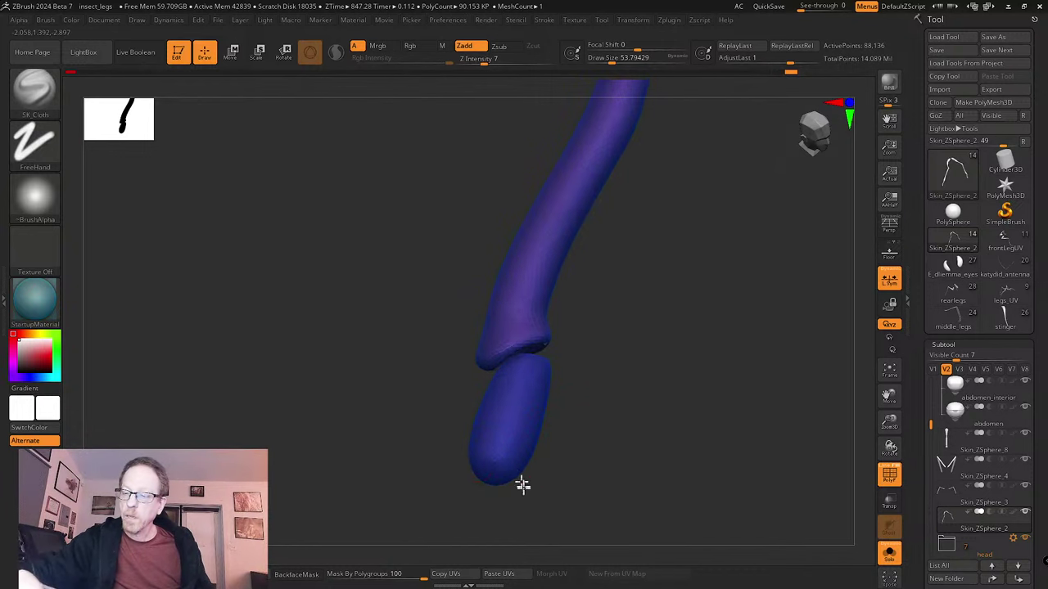
pyautogui.moveTo(516, 472); pyautogui.dragTo(608, 430, button='right')
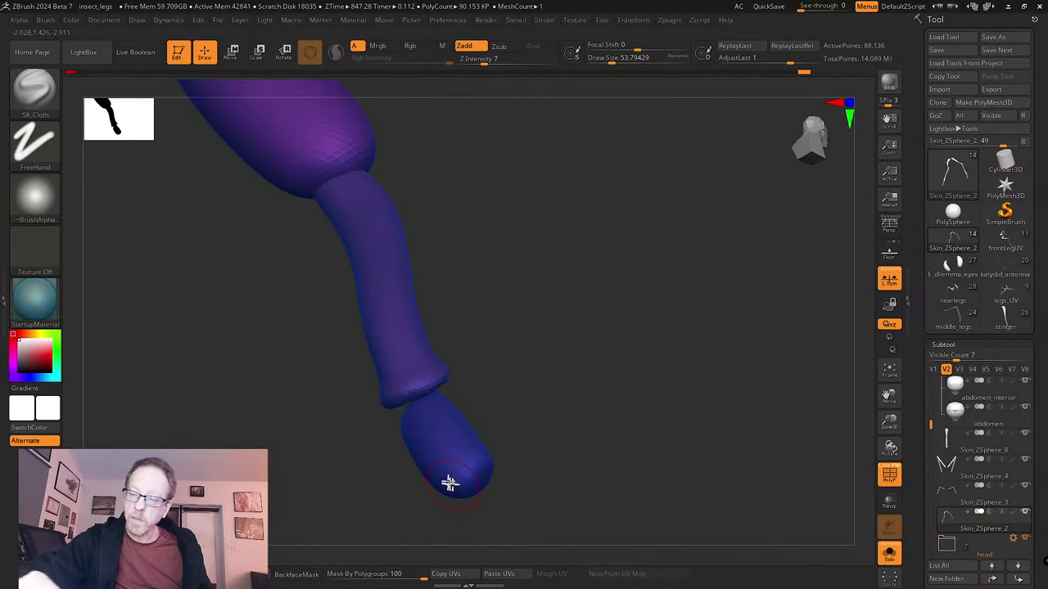
pyautogui.moveTo(545, 475)
pyautogui.mouseDown(button='right')
pyautogui.moveTo(564, 491)
pyautogui.moveTo(557, 479)
pyautogui.mouseUp(button='right')
pyautogui.click(37, 91)
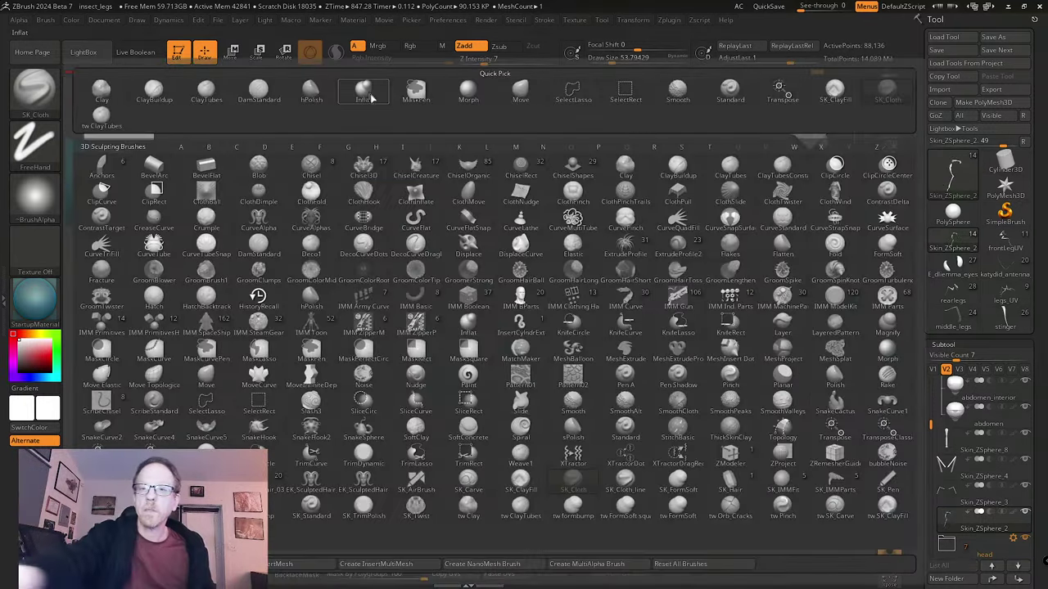
pyautogui.click(285, 111)
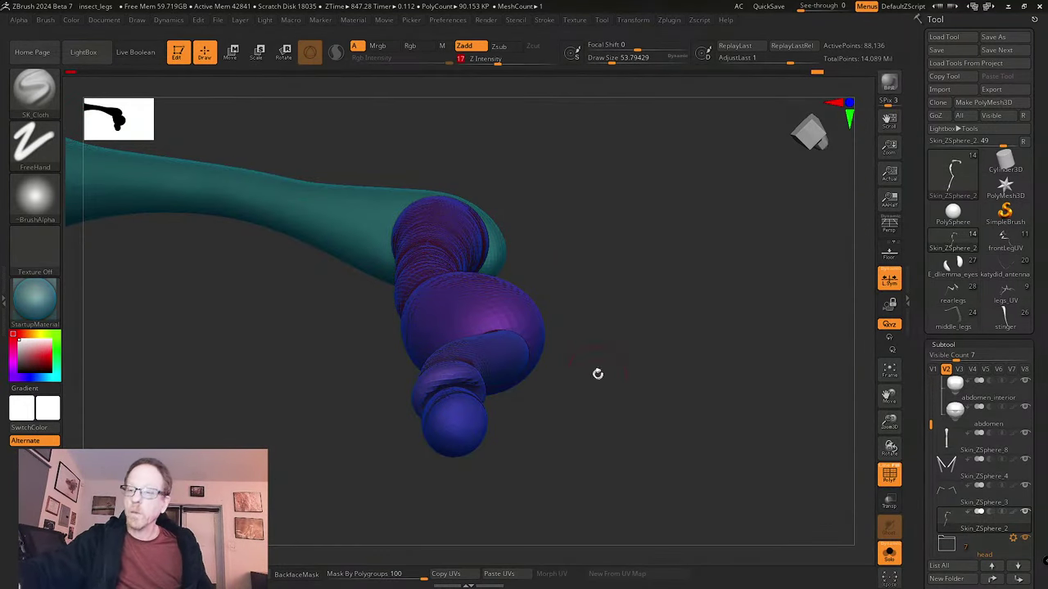
pyautogui.press('s')
pyautogui.moveTo(589, 373); pyautogui.dragTo(595, 373)
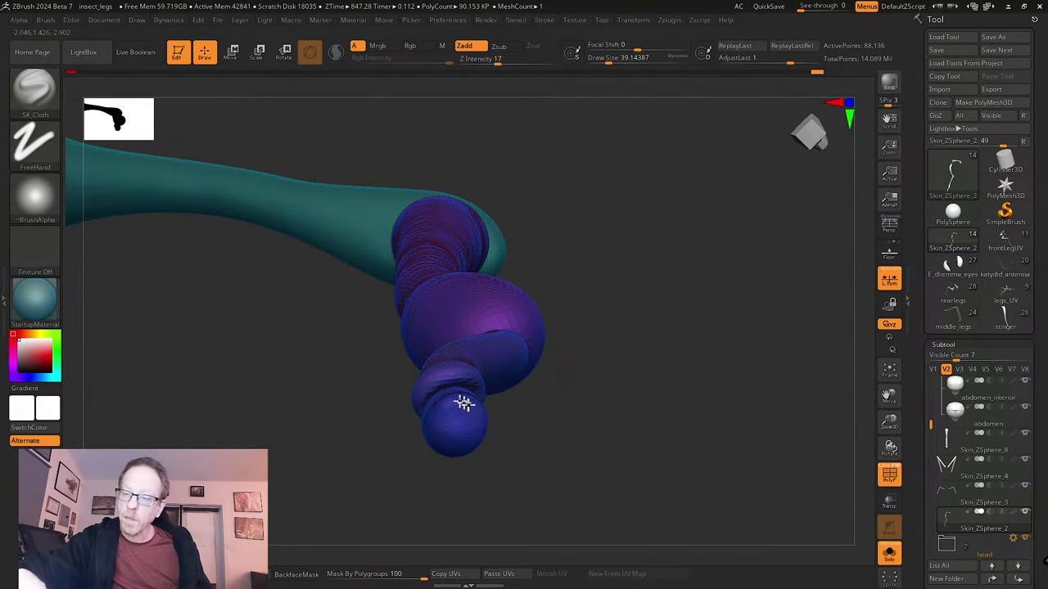
pyautogui.moveTo(494, 439)
pyautogui.mouseDown()
pyautogui.moveTo(519, 427)
pyautogui.moveTo(486, 434)
pyautogui.moveTo(499, 437)
pyautogui.mouseUp()
# - Carve a hollow into the last foot segment's end with ClayTubes at draw size 39.14 and Z Intensity 5
pyautogui.click(37, 90)
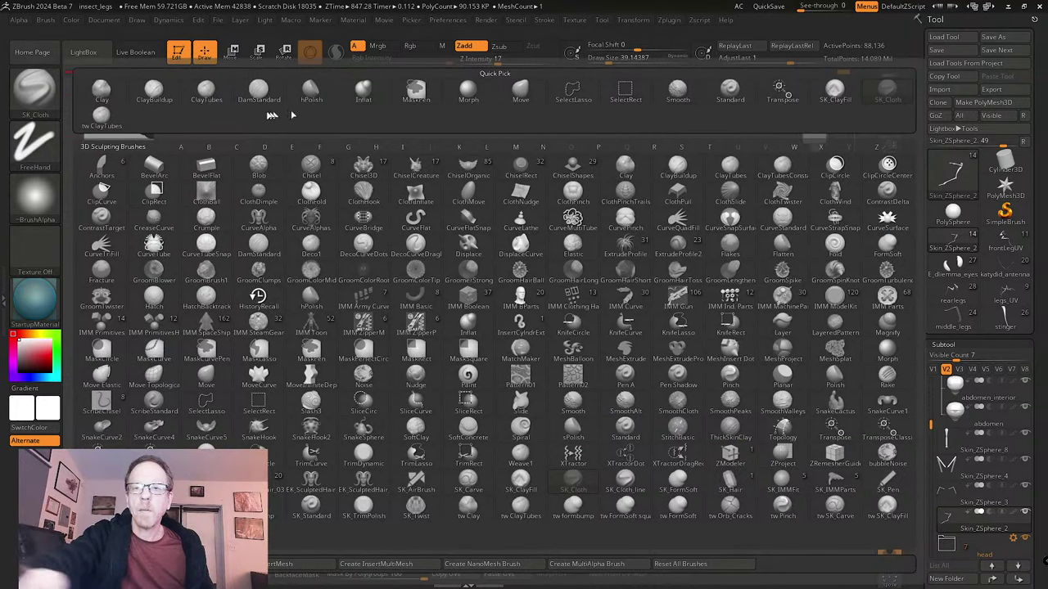
pyautogui.click(206, 93)
pyautogui.moveTo(526, 362); pyautogui.dragTo(541, 357)
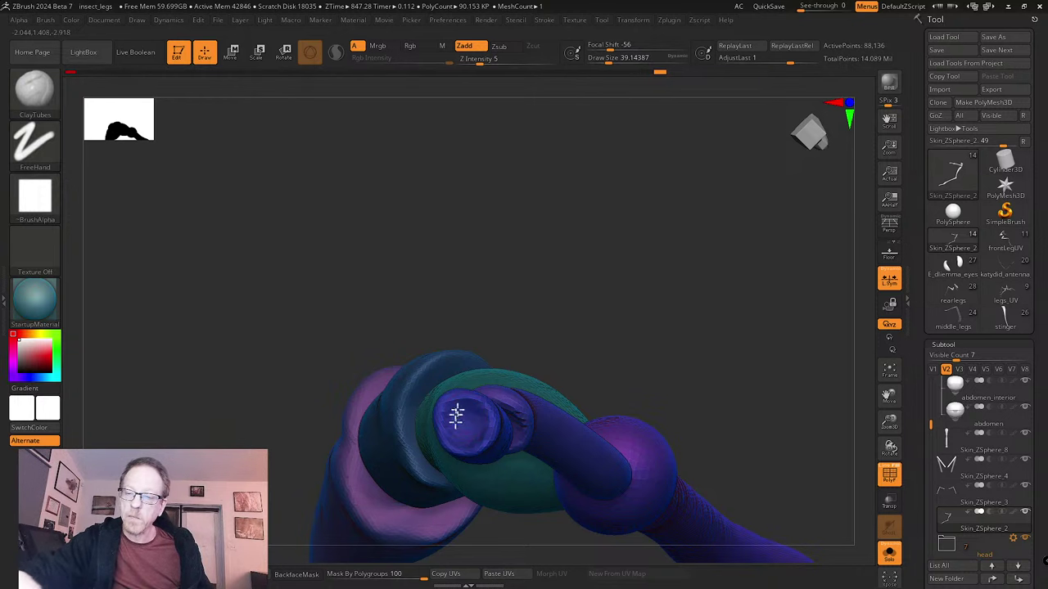
pyautogui.moveTo(456, 415); pyautogui.dragTo(468, 411)
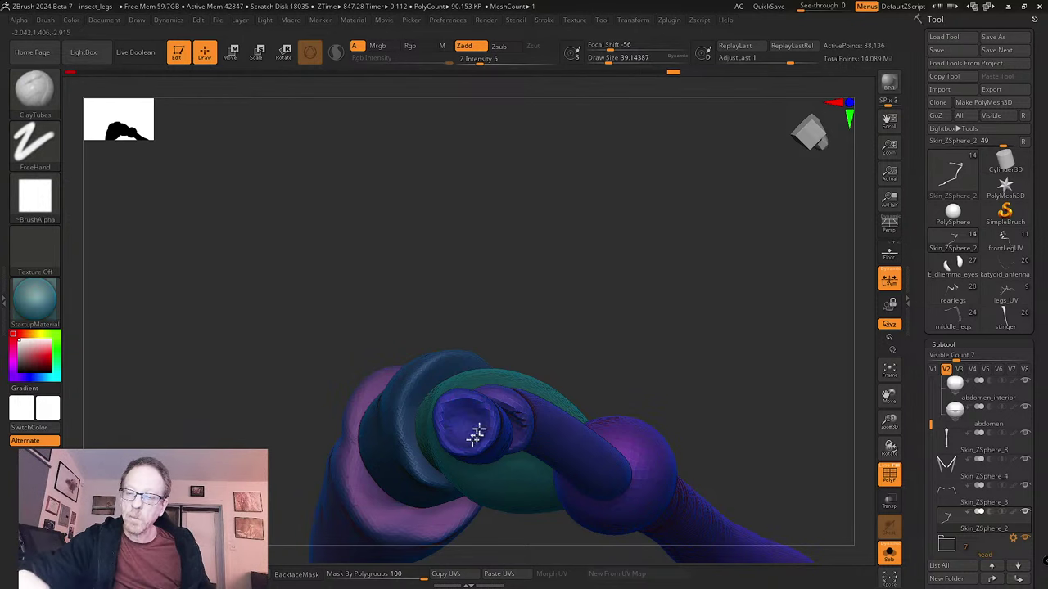
pyautogui.moveTo(601, 245); pyautogui.dragTo(590, 372)
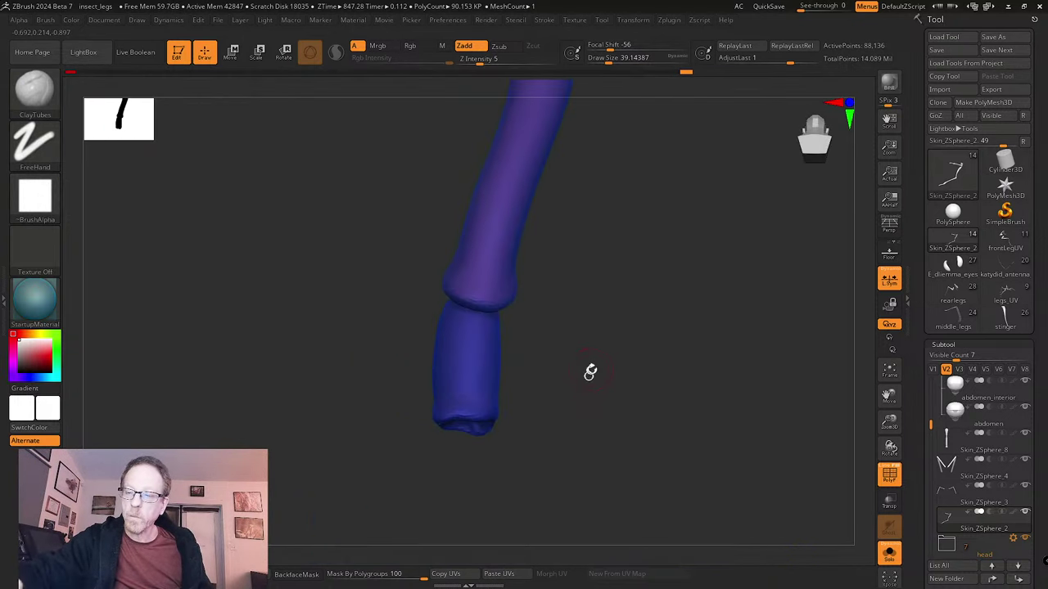
# - Narrow the last foot segment's upper part below the joint rim with the Move brush at draw size 108.2
pyautogui.click(42, 113)
pyautogui.click(523, 90)
pyautogui.press('s')
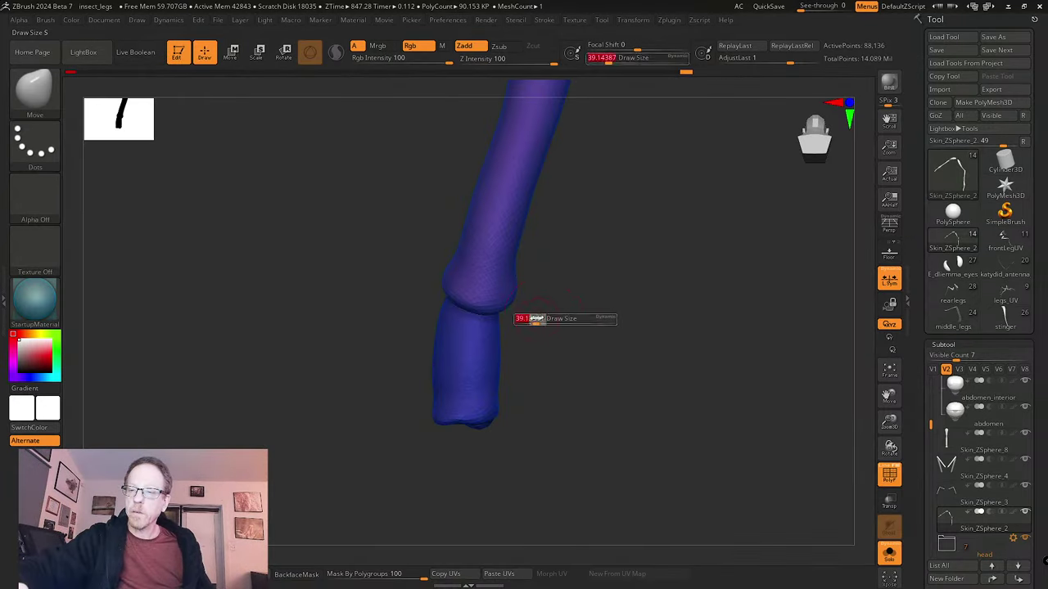
pyautogui.moveTo(536, 319)
pyautogui.mouseDown()
pyautogui.moveTo(568, 304)
pyautogui.moveTo(558, 304)
pyautogui.mouseUp()
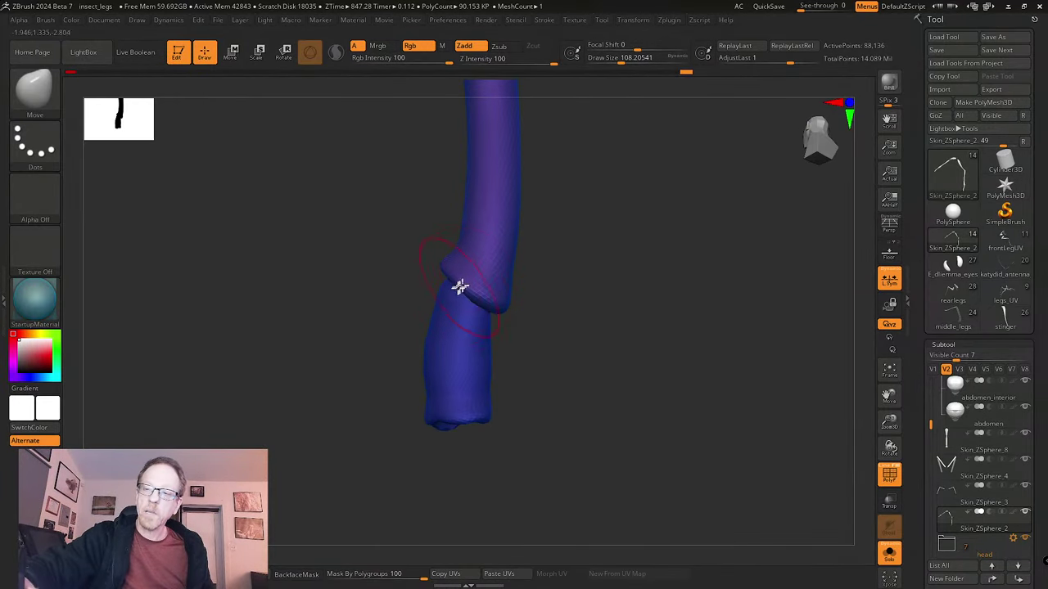
pyautogui.moveTo(483, 324)
pyautogui.mouseDown()
pyautogui.moveTo(456, 339)
pyautogui.moveTo(461, 300)
pyautogui.moveTo(480, 319)
pyautogui.moveTo(440, 350)
pyautogui.mouseUp()
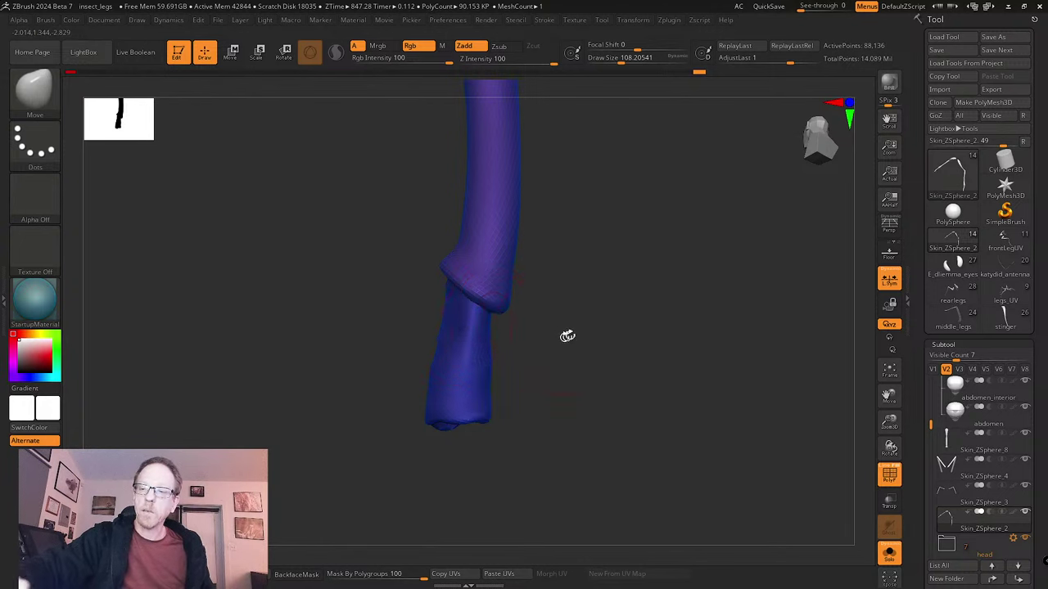
# - Pull the last foot segment's hollowed end outward into a wide, rounded flare with the Move brush
pyautogui.moveTo(566, 334); pyautogui.dragTo(470, 314)
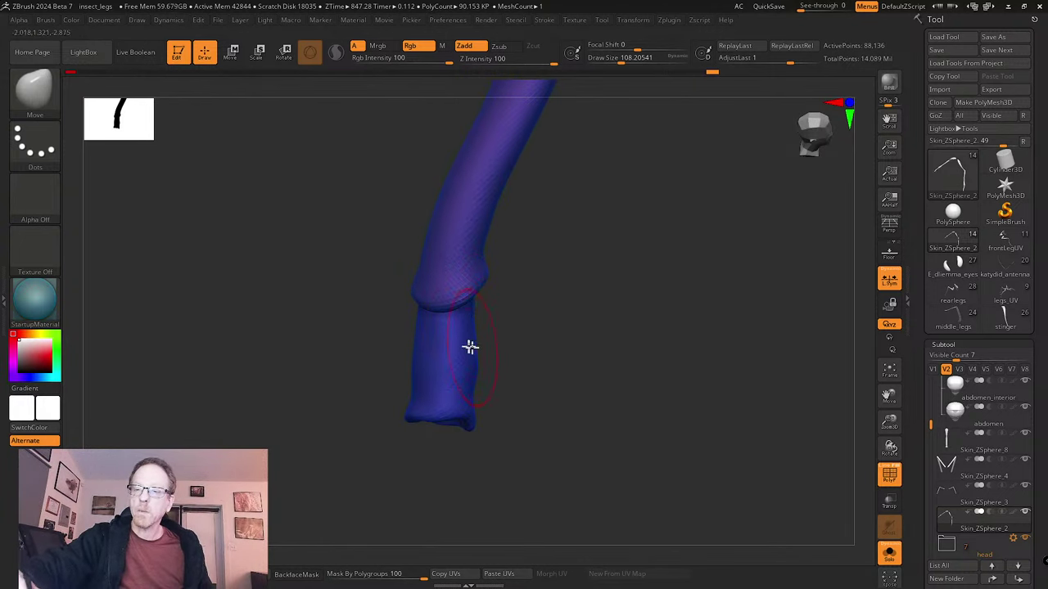
pyautogui.moveTo(418, 398); pyautogui.dragTo(393, 419)
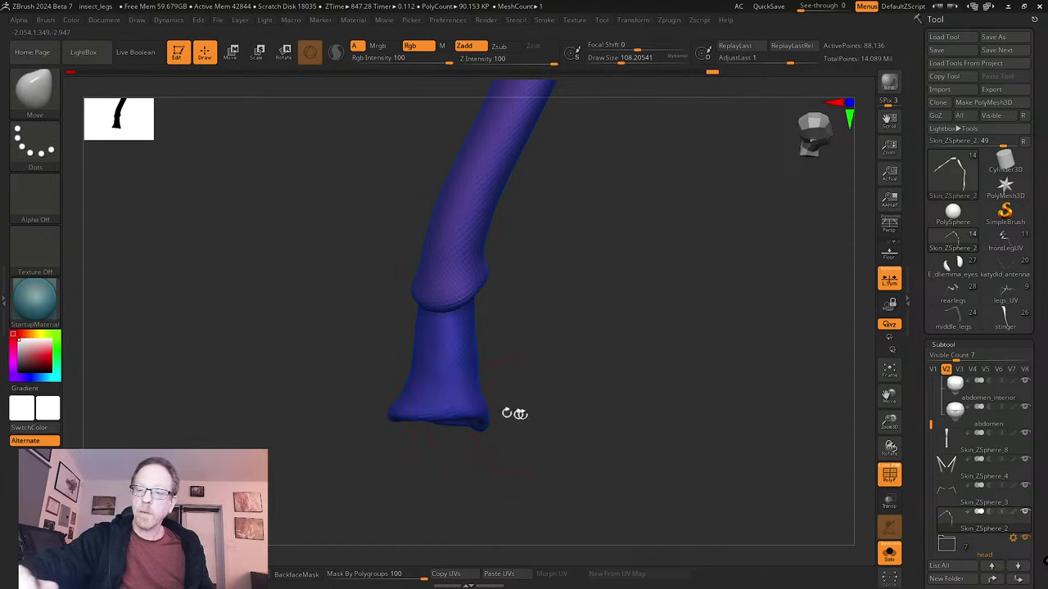
pyautogui.moveTo(514, 413); pyautogui.dragTo(534, 297)
pyautogui.moveTo(451, 410); pyautogui.dragTo(451, 402)
pyautogui.moveTo(430, 445); pyautogui.dragTo(421, 463)
pyautogui.moveTo(467, 433); pyautogui.dragTo(473, 429)
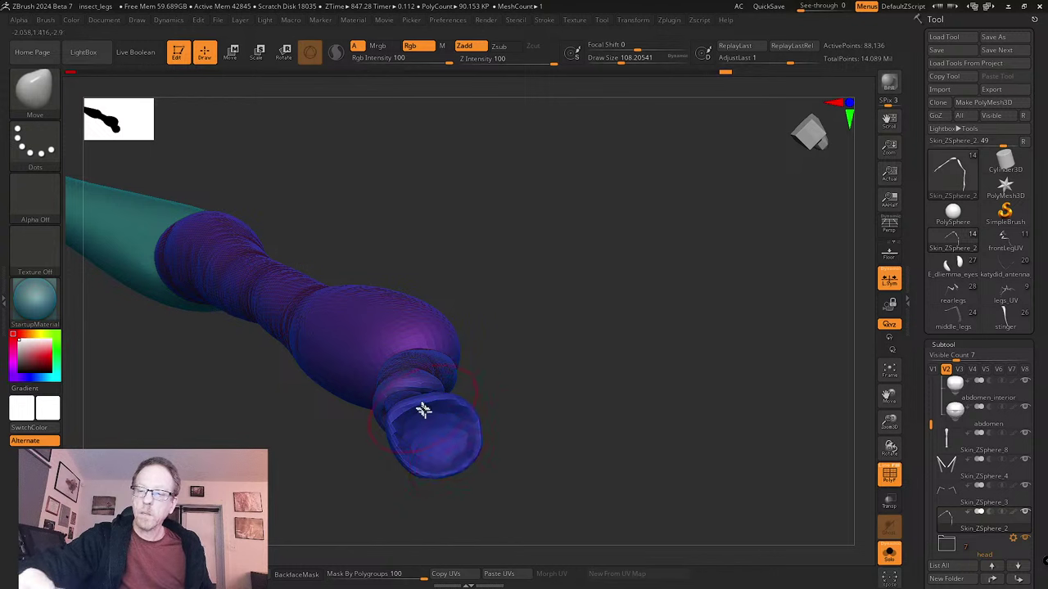
# - Adjust the first foot segment's rim around the next segment's narrowed neck with the Move brush
pyautogui.moveTo(502, 369)
pyautogui.mouseDown()
pyautogui.moveTo(570, 430)
pyautogui.moveTo(570, 393)
pyautogui.moveTo(546, 387)
pyautogui.moveTo(477, 304)
pyautogui.moveTo(477, 397)
pyautogui.moveTo(466, 355)
pyautogui.mouseUp()
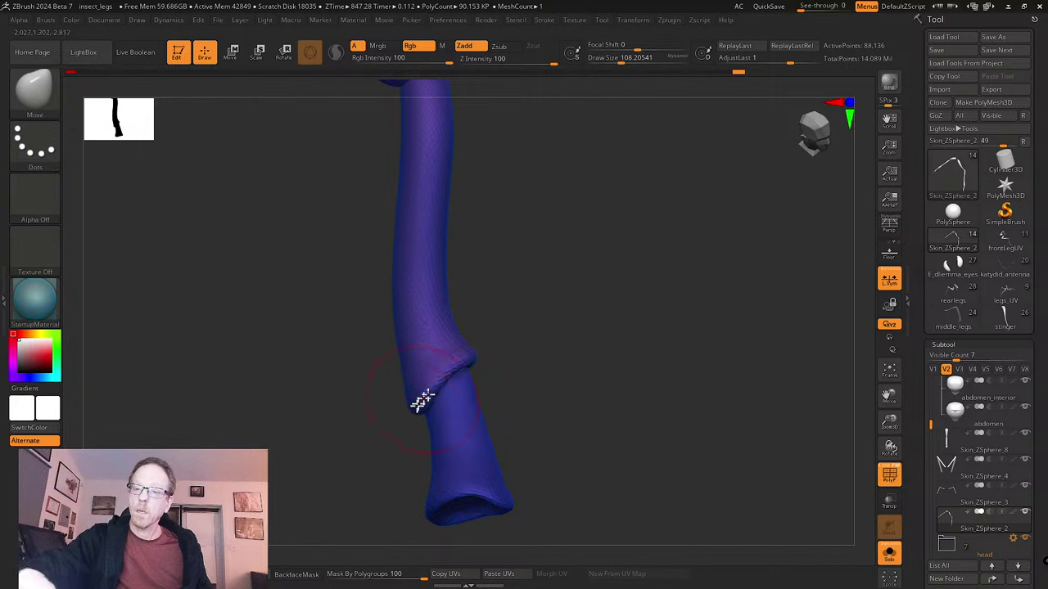
pyautogui.moveTo(500, 365); pyautogui.dragTo(463, 374)
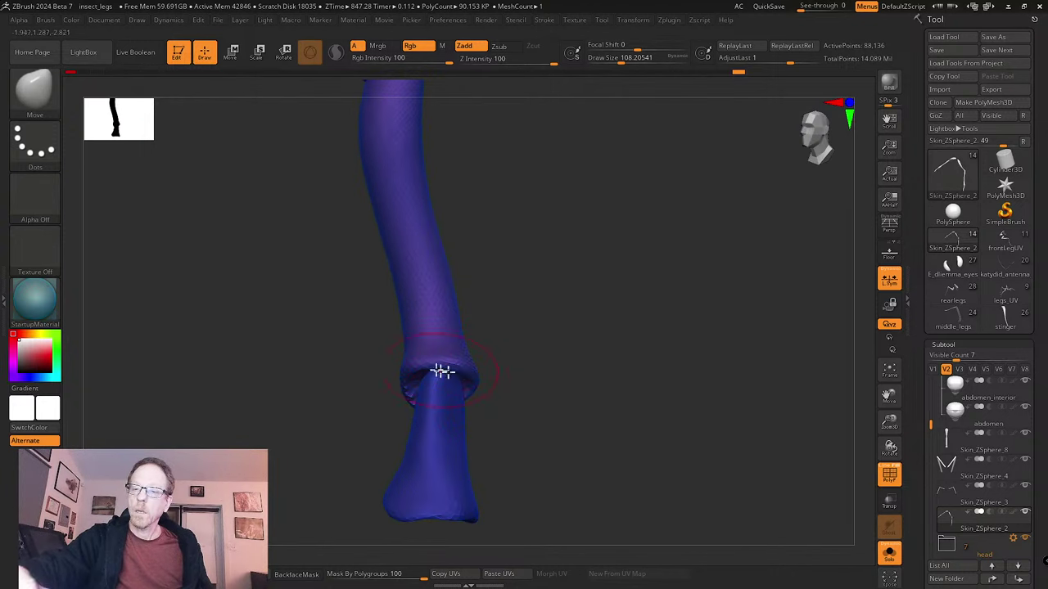
pyautogui.moveTo(403, 383); pyautogui.dragTo(549, 369)
# - Raise a rim around the lower end of the purple leg segment above the foot with SK_Cloth at draw size 32.71
pyautogui.click(34, 84)
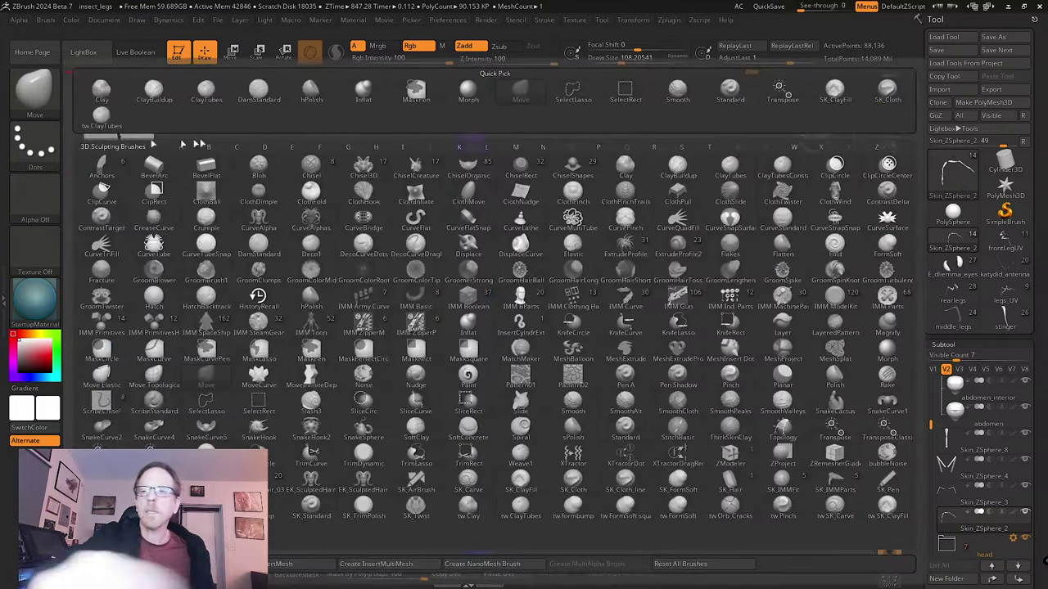
pyautogui.click(887, 88)
pyautogui.press('s')
pyautogui.moveTo(516, 342)
pyautogui.mouseDown()
pyautogui.moveTo(508, 345)
pyautogui.moveTo(508, 315)
pyautogui.mouseUp()
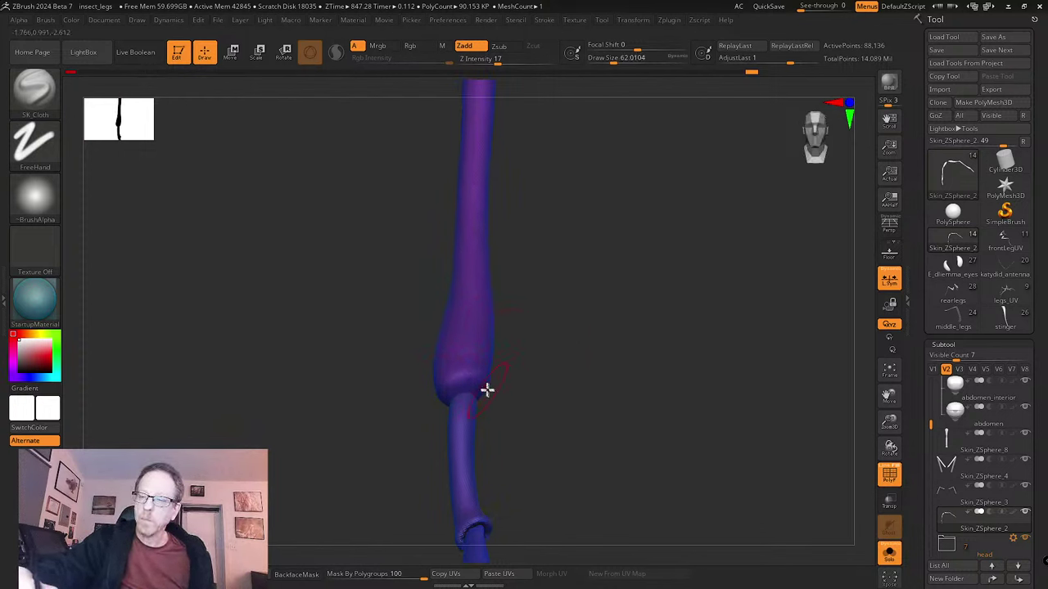
pyautogui.press('s')
pyautogui.moveTo(491, 369); pyautogui.dragTo(479, 370)
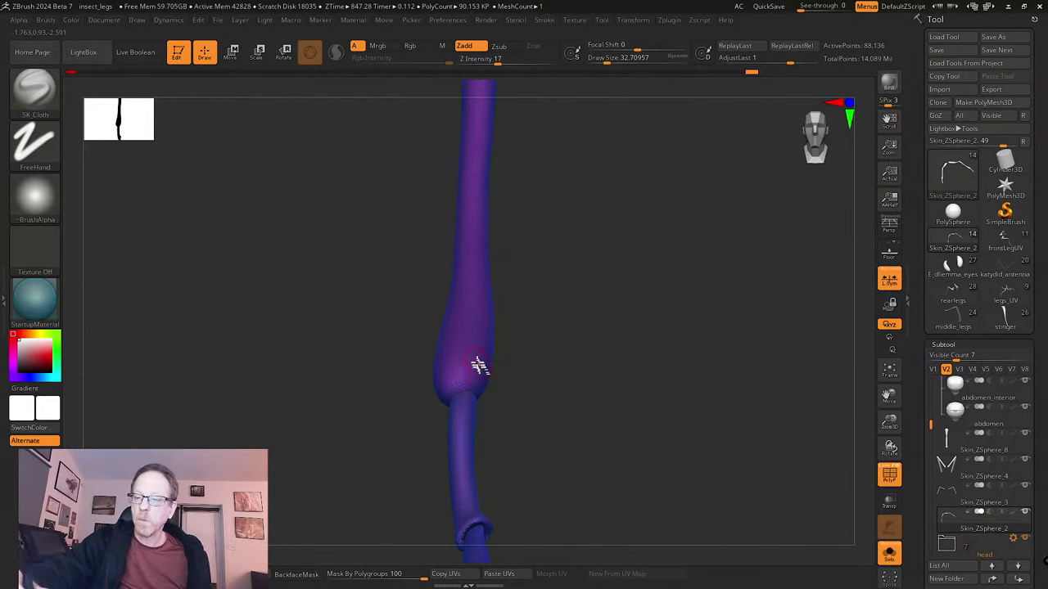
pyautogui.keyDown('ctrl'); pyautogui.moveTo(480, 365); pyautogui.dragTo(468, 402, button='right'); pyautogui.keyUp('ctrl')
pyautogui.moveTo(428, 388)
pyautogui.mouseDown()
pyautogui.moveTo(482, 399)
pyautogui.moveTo(491, 374)
pyautogui.mouseUp()
pyautogui.moveTo(495, 442); pyautogui.dragTo(564, 351)
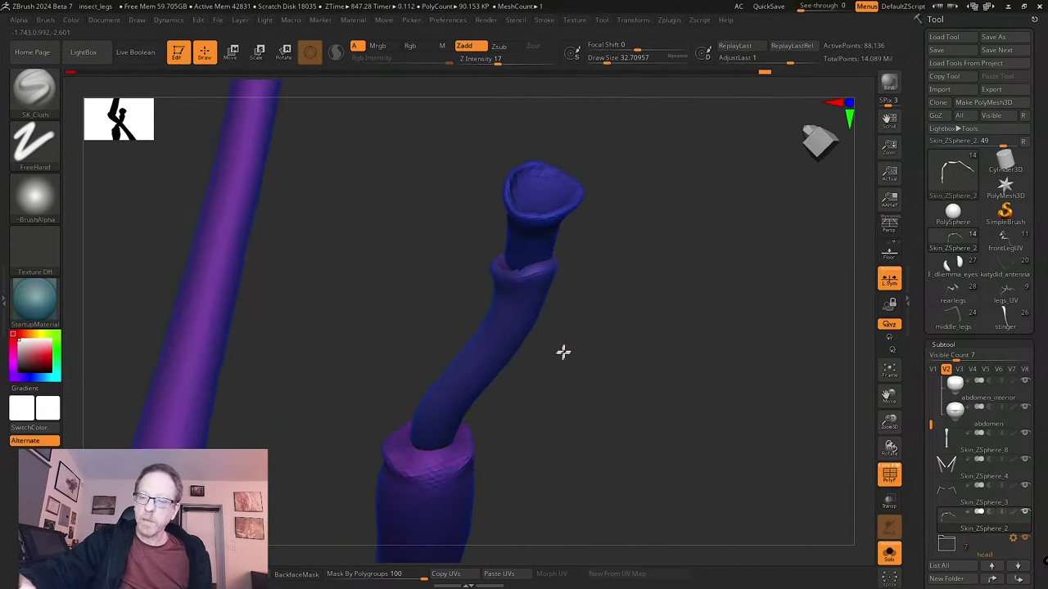
pyautogui.moveTo(492, 455)
pyautogui.mouseDown()
pyautogui.moveTo(484, 472)
pyautogui.moveTo(516, 456)
pyautogui.mouseUp()
# - Hollow a deep socket into the isolated purple segment's lower end with tw ClayTubes at draw size 64.88, then show the whole leg
pyautogui.press('b')
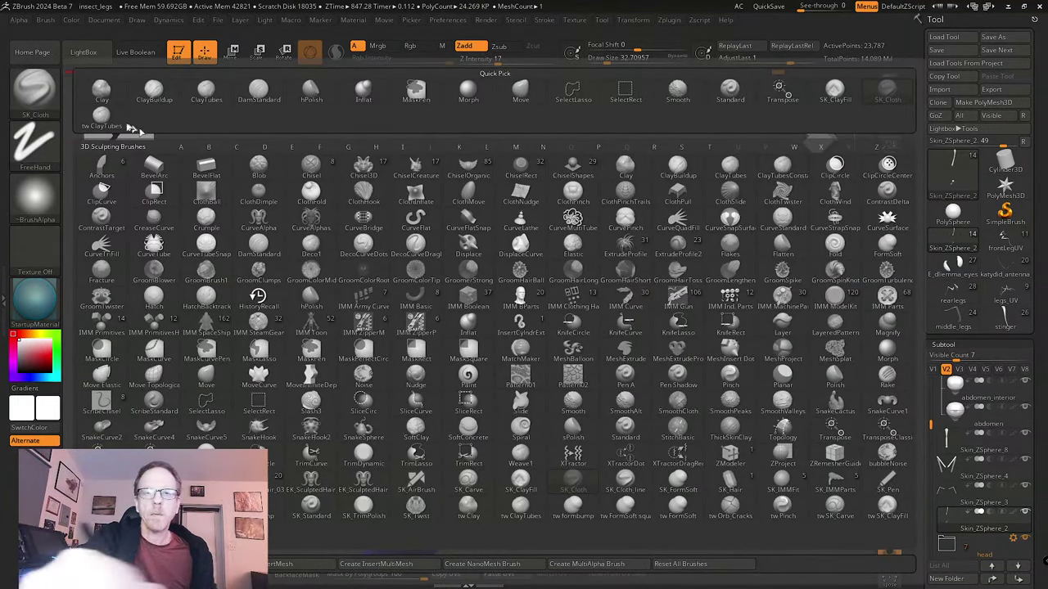
pyautogui.click(100, 119)
pyautogui.press('s')
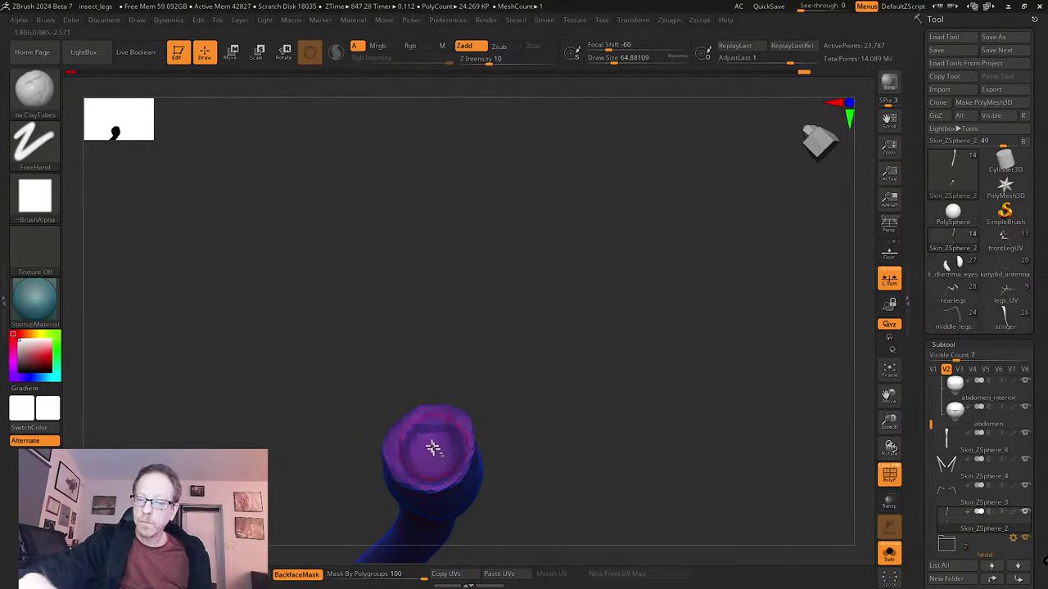
pyautogui.moveTo(515, 362)
pyautogui.mouseDown()
pyautogui.moveTo(434, 434)
pyautogui.moveTo(463, 461)
pyautogui.moveTo(416, 427)
pyautogui.mouseUp()
pyautogui.hotkey('ctrl', 'z')
pyautogui.hotkey('ctrl', 'z')
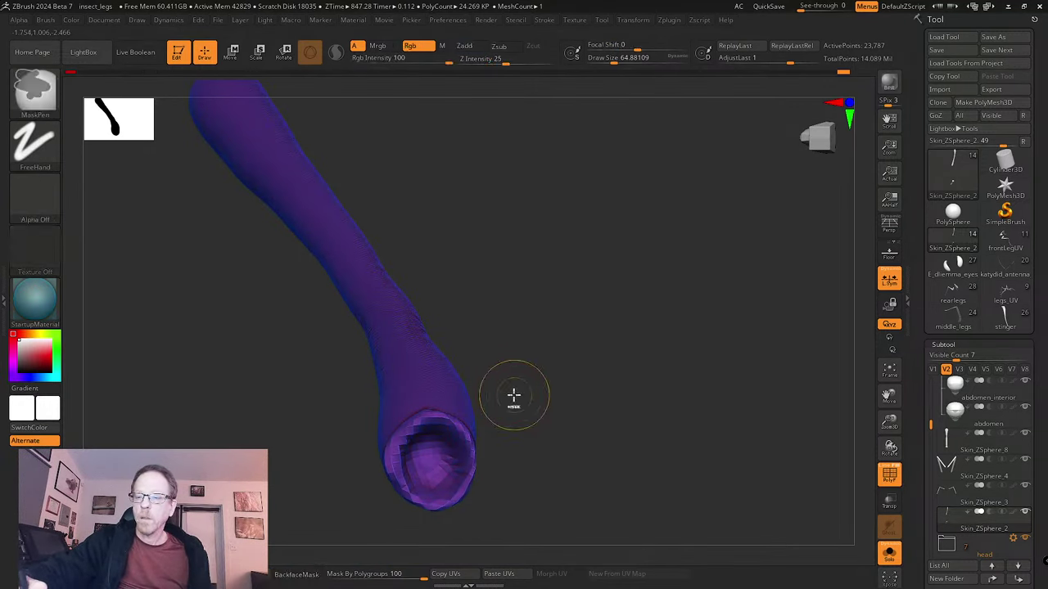
pyautogui.moveTo(517, 390)
pyautogui.mouseDown()
pyautogui.moveTo(519, 450)
pyautogui.moveTo(493, 320)
pyautogui.moveTo(560, 423)
pyautogui.moveTo(547, 428)
pyautogui.moveTo(603, 456)
pyautogui.moveTo(627, 428)
pyautogui.moveTo(655, 463)
pyautogui.moveTo(625, 444)
pyautogui.moveTo(576, 339)
pyautogui.moveTo(584, 418)
pyautogui.moveTo(409, 360)
pyautogui.moveTo(392, 366)
pyautogui.moveTo(374, 334)
pyautogui.mouseUp()
pyautogui.keyDown('ctrl'); pyautogui.keyDown('shift'); pyautogui.click(548, 428); pyautogui.keyUp('shift'); pyautogui.keyUp('ctrl')
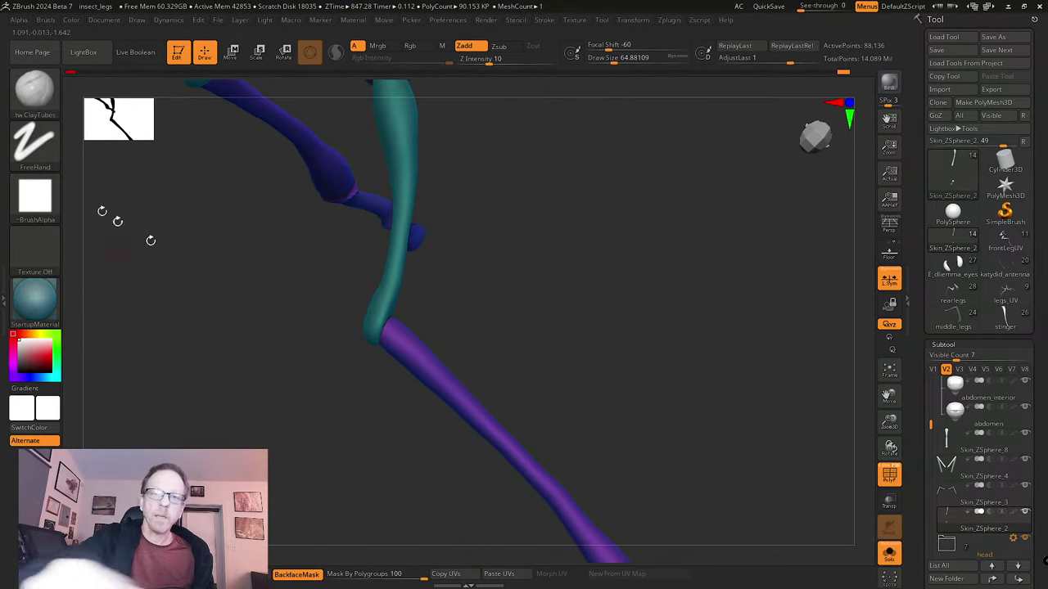
# - Swell the teal leg segment's lower end at the knee with Inflat at draw size 108.2 and Z Intensity 2
pyautogui.click(47, 103)
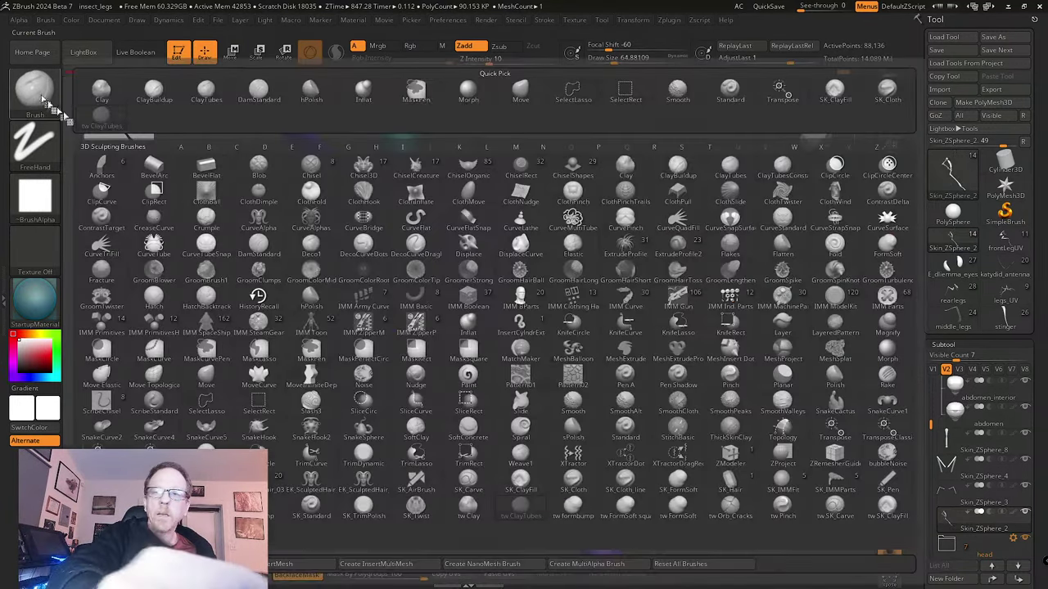
pyautogui.click(362, 90)
pyautogui.press('s')
pyautogui.moveTo(379, 322); pyautogui.dragTo(459, 308)
pyautogui.moveTo(399, 317)
pyautogui.mouseDown()
pyautogui.moveTo(374, 313)
pyautogui.moveTo(400, 321)
pyautogui.mouseUp()
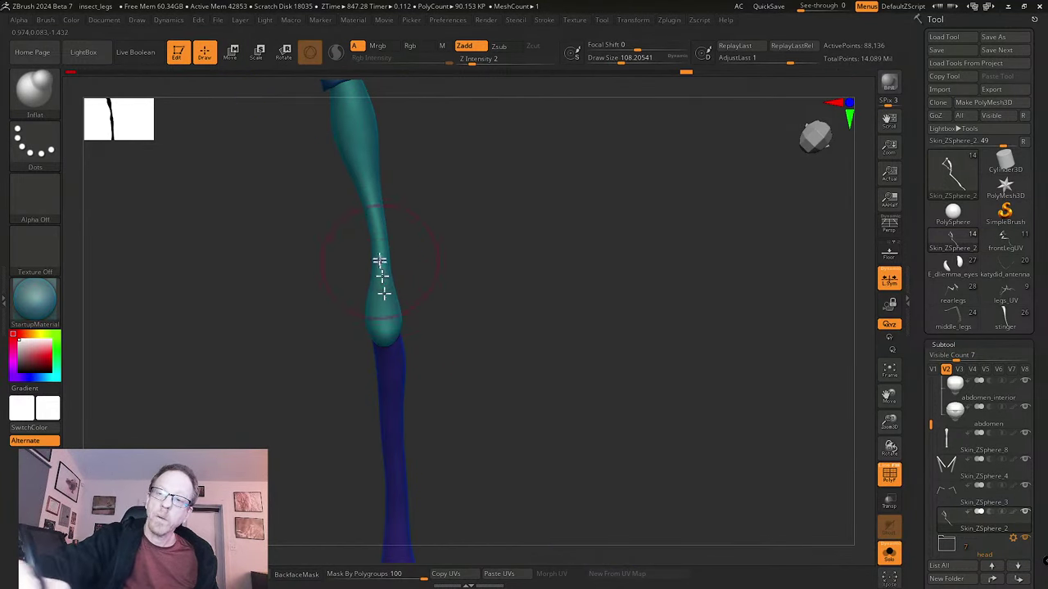
pyautogui.moveTo(464, 314); pyautogui.dragTo(360, 302)
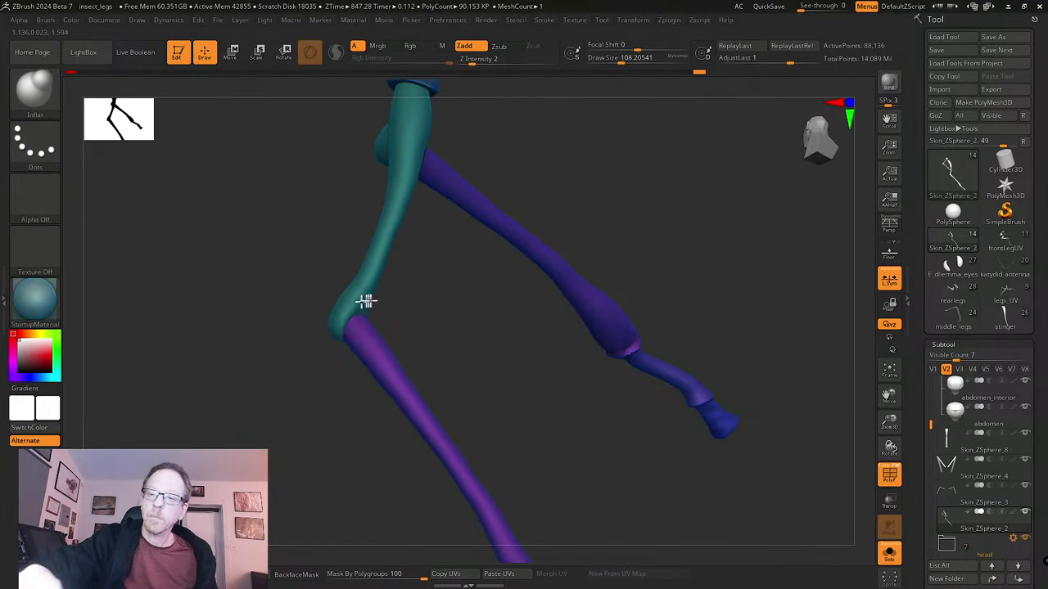
pyautogui.moveTo(447, 326); pyautogui.dragTo(374, 325)
pyautogui.moveTo(375, 370)
pyautogui.mouseDown()
pyautogui.moveTo(444, 368)
pyautogui.moveTo(286, 278)
pyautogui.mouseUp()
# - Isolate the teal segment and raise a rim around its knee socket with SK_Cloth at draw size 32.71 and Z Intensity 17
pyautogui.click(34, 86)
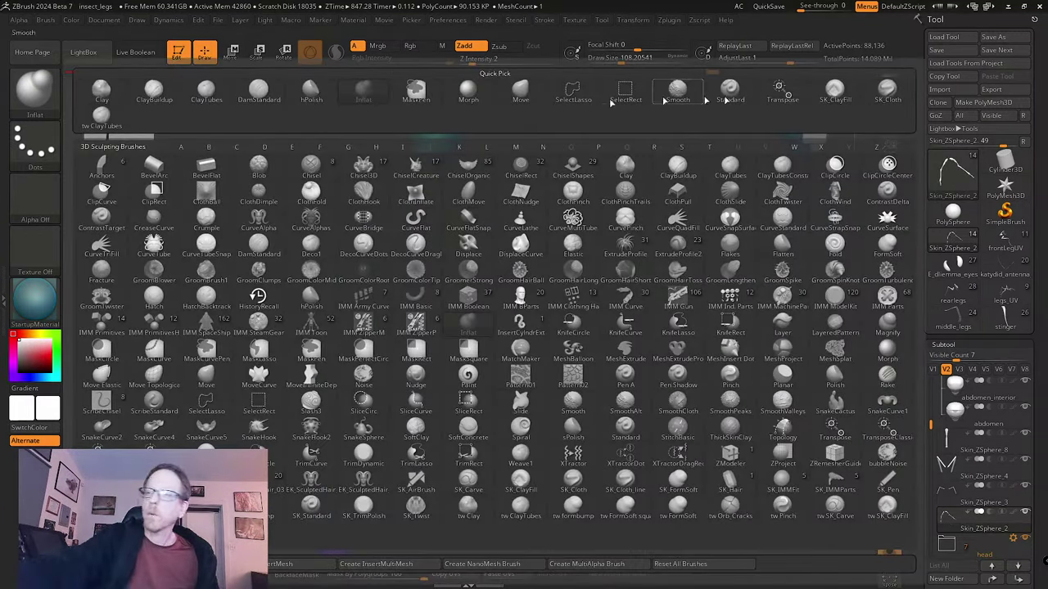
pyautogui.click(889, 96)
pyautogui.press('s')
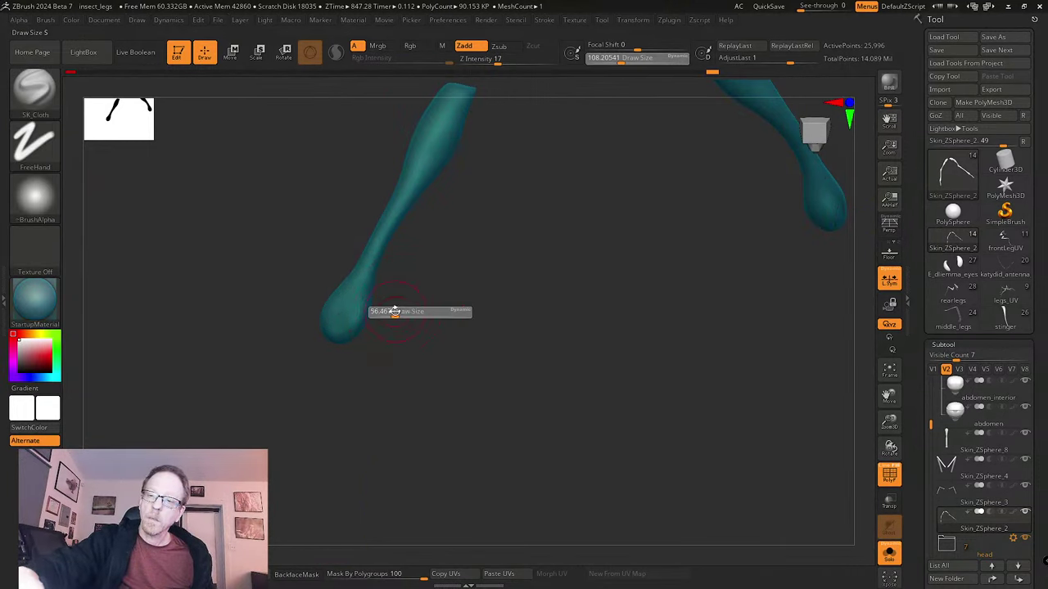
pyautogui.moveTo(442, 313); pyautogui.dragTo(396, 308)
pyautogui.press('s')
pyautogui.moveTo(330, 326)
pyautogui.mouseDown()
pyautogui.moveTo(323, 331)
pyautogui.moveTo(367, 255)
pyautogui.mouseUp()
pyautogui.moveTo(367, 255)
pyautogui.mouseDown(button='right')
pyautogui.moveTo(348, 283)
pyautogui.moveTo(342, 276)
pyautogui.mouseUp(button='right')
pyautogui.moveTo(364, 310)
pyautogui.mouseDown()
pyautogui.moveTo(346, 327)
pyautogui.moveTo(377, 265)
pyautogui.mouseUp()
pyautogui.moveTo(353, 314); pyautogui.dragTo(325, 320, button='right')
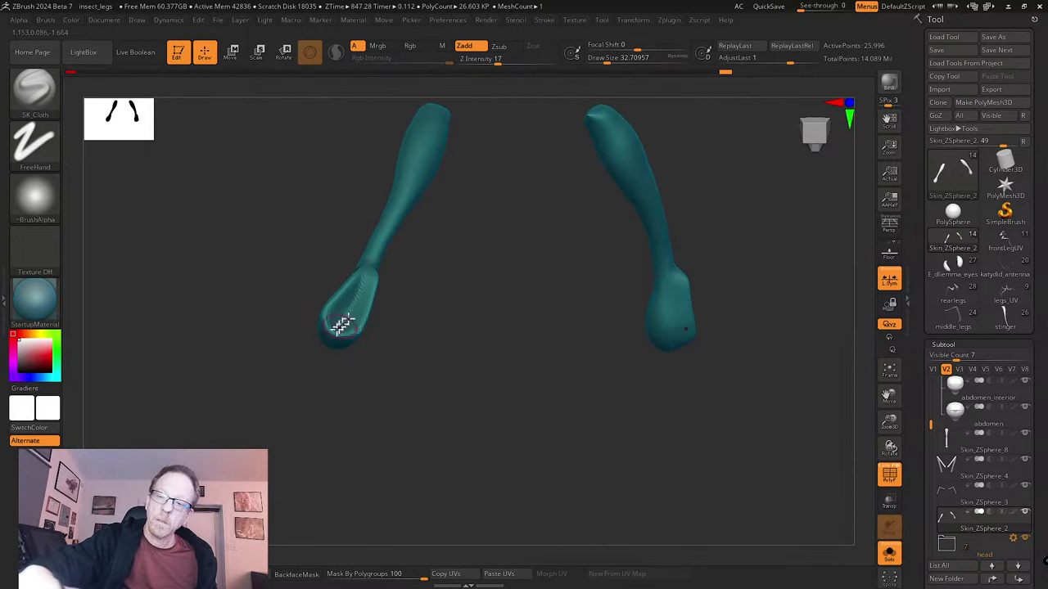
# - Fill in and smooth the teal segment's knee socket with SK_ClayFill at draw size 32.71 and Z Intensity 10, then show the whole leg
pyautogui.click(33, 86)
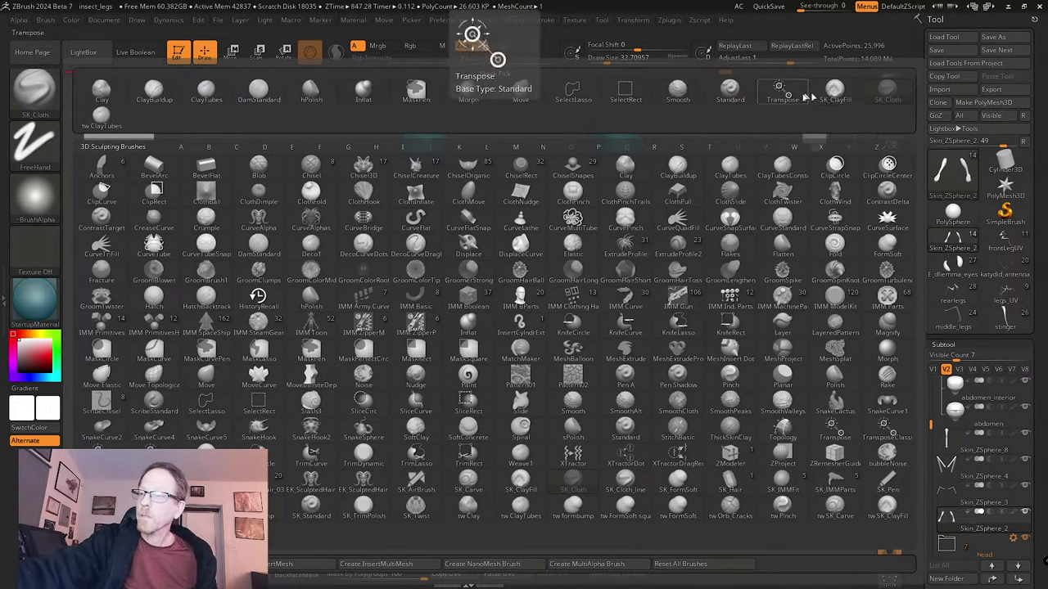
pyautogui.click(834, 90)
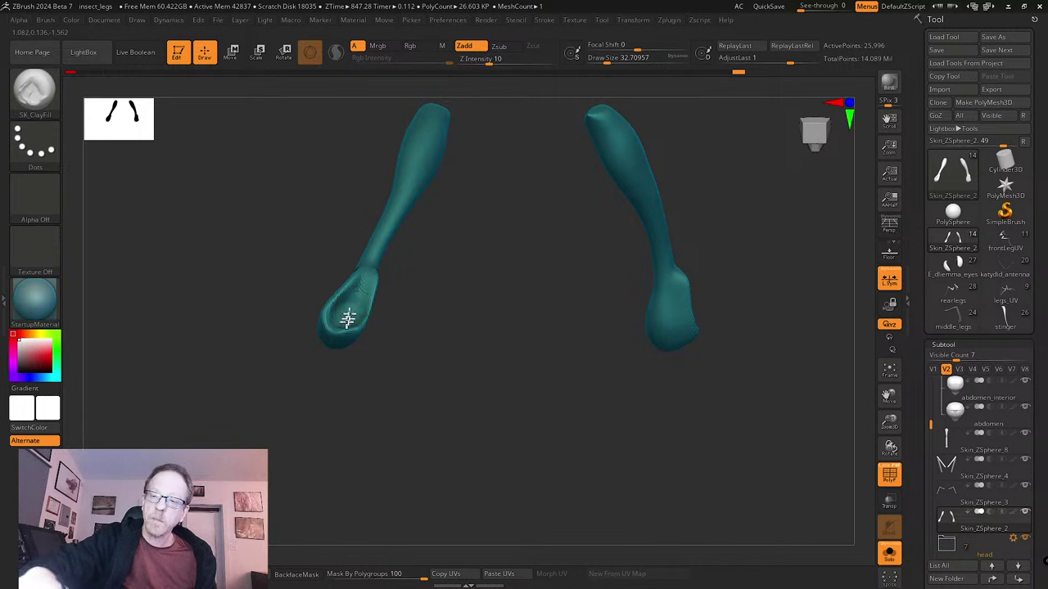
pyautogui.moveTo(343, 313)
pyautogui.mouseDown(button='right')
pyautogui.moveTo(351, 355)
pyautogui.moveTo(353, 302)
pyautogui.mouseUp(button='right')
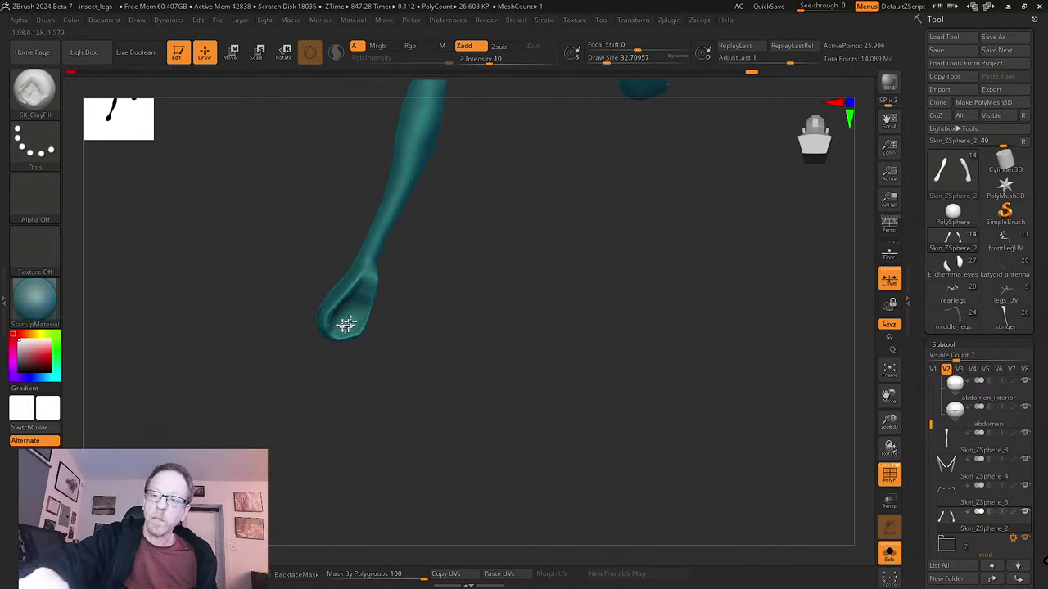
pyautogui.moveTo(417, 295)
pyautogui.mouseDown(button='right')
pyautogui.moveTo(370, 270)
pyautogui.moveTo(395, 299)
pyautogui.mouseUp(button='right')
pyautogui.keyDown('shift'); pyautogui.moveTo(395, 299); pyautogui.dragTo(387, 344); pyautogui.keyUp('shift')
pyautogui.moveTo(456, 320)
pyautogui.keyDown('ctrl'); pyautogui.mouseDown(button='right')
pyautogui.moveTo(444, 299)
pyautogui.moveTo(468, 300)
pyautogui.mouseUp(button='right'); pyautogui.keyUp('ctrl')
pyautogui.moveTo(369, 270); pyautogui.dragTo(451, 306, button='right')
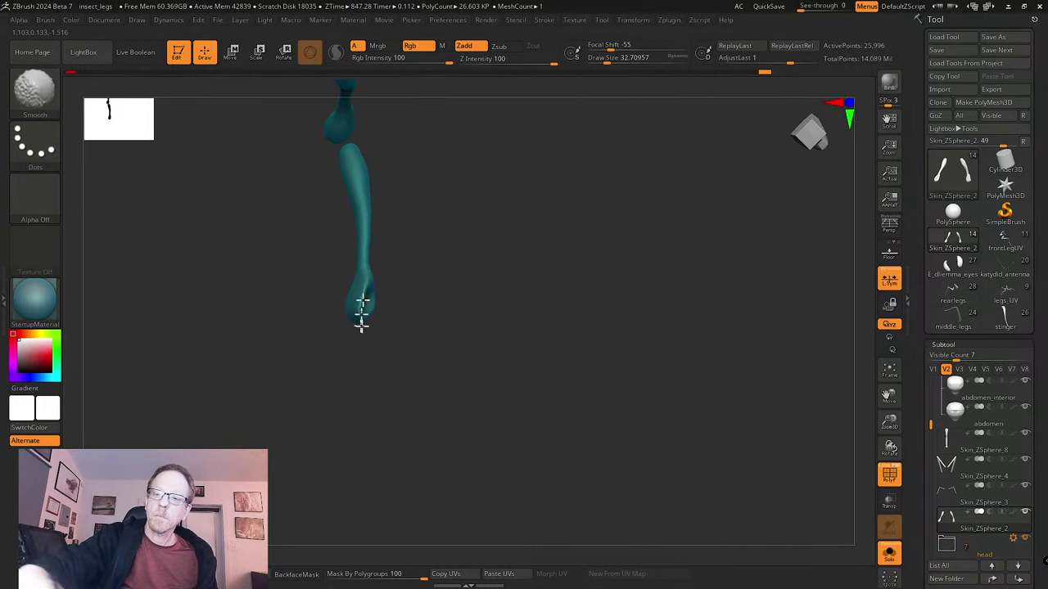
pyautogui.moveTo(361, 311)
pyautogui.mouseDown(button='right')
pyautogui.moveTo(430, 322)
pyautogui.moveTo(455, 344)
pyautogui.moveTo(508, 315)
pyautogui.moveTo(483, 313)
pyautogui.moveTo(505, 325)
pyautogui.moveTo(463, 306)
pyautogui.mouseUp(button='right')
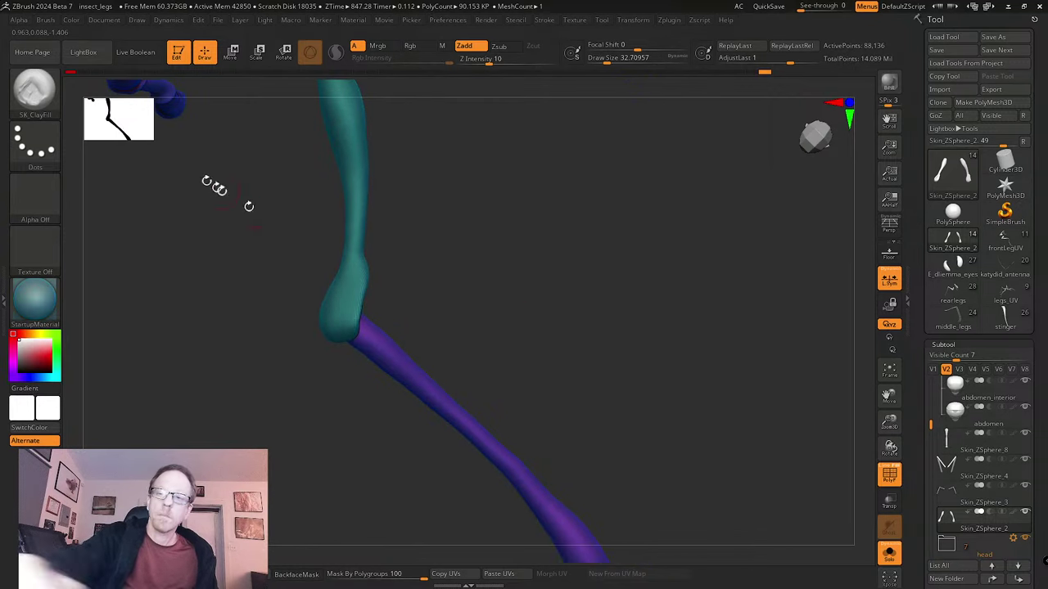
# - Pull the teal segment's knee end down and reshape its bulge over the purple segment with Move at draw size 123.78
pyautogui.click(42, 92)
pyautogui.click(546, 77)
pyautogui.press('s')
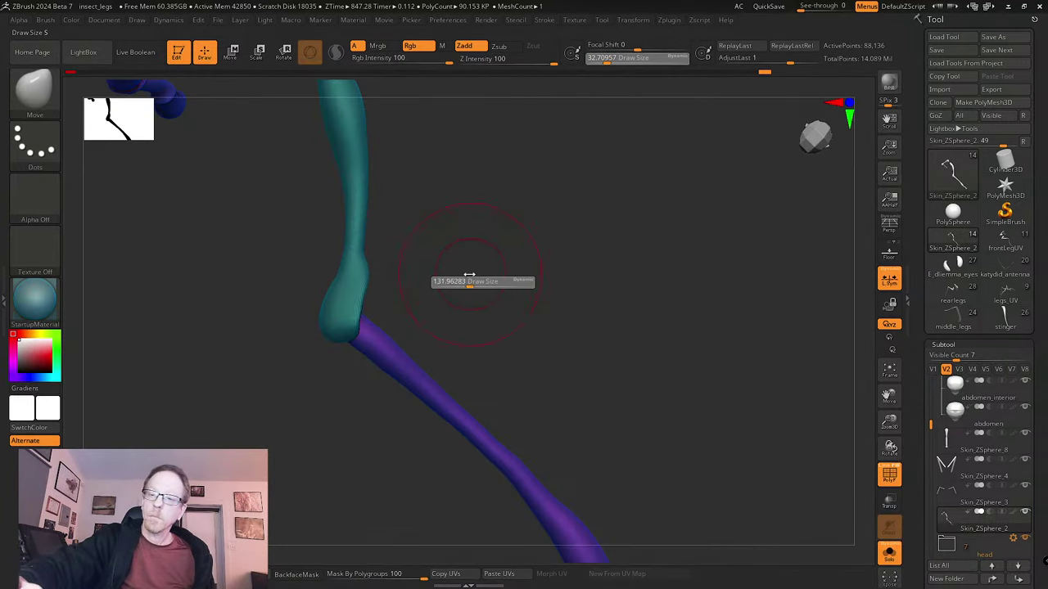
pyautogui.moveTo(469, 274); pyautogui.dragTo(467, 274)
pyautogui.moveTo(340, 333); pyautogui.dragTo(337, 352)
pyautogui.moveTo(364, 276); pyautogui.dragTo(360, 291)
pyautogui.moveTo(325, 332); pyautogui.dragTo(327, 348)
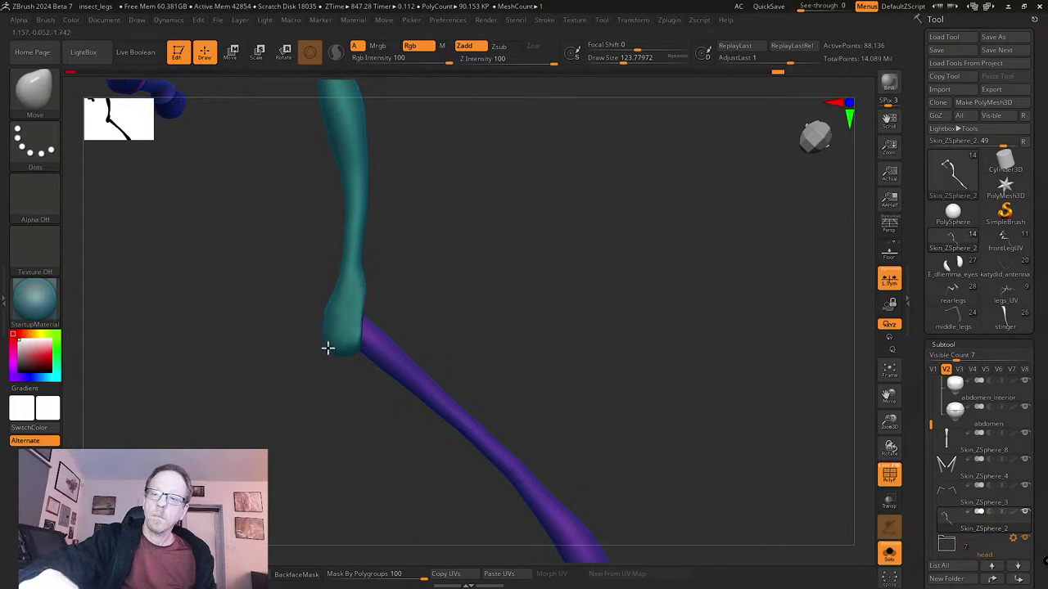
pyautogui.moveTo(330, 307); pyautogui.dragTo(335, 299)
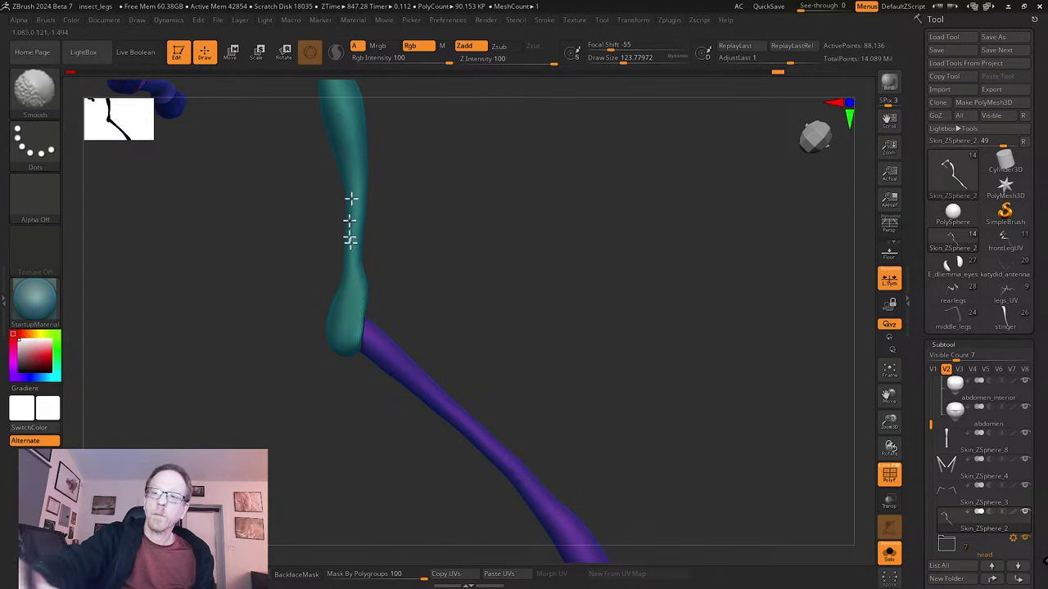
# - Set the Move brush's draw size to 100.81, review both front legs from several angles and save the file
pyautogui.press('s')
pyautogui.moveTo(369, 222)
pyautogui.mouseDown()
pyautogui.moveTo(484, 271)
pyautogui.moveTo(524, 315)
pyautogui.moveTo(552, 409)
pyautogui.moveTo(578, 335)
pyautogui.moveTo(594, 378)
pyautogui.moveTo(604, 367)
pyautogui.moveTo(589, 374)
pyautogui.mouseUp()
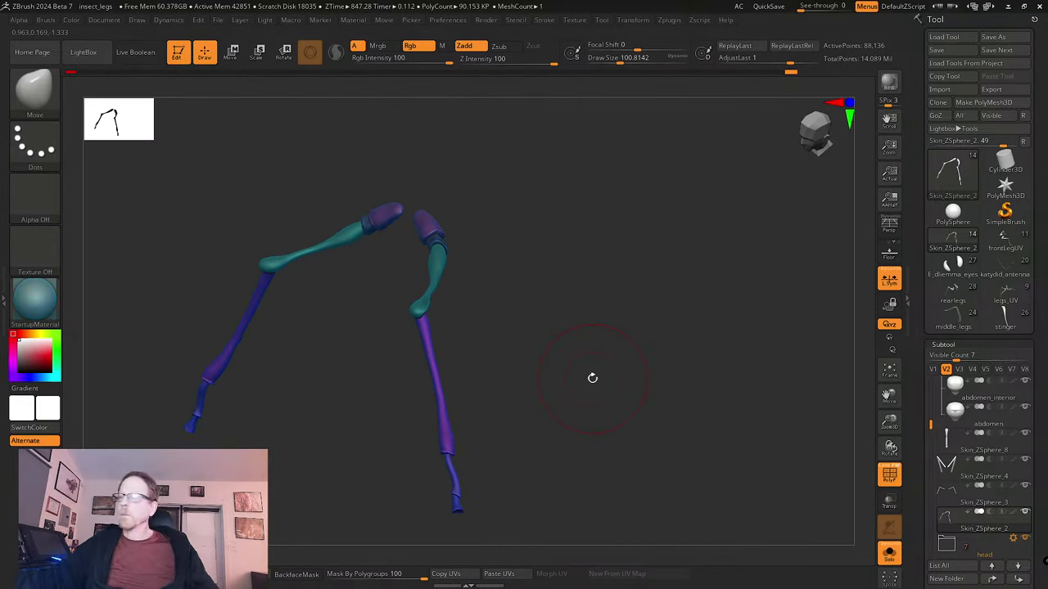
pyautogui.moveTo(786, 180); pyautogui.dragTo(533, 295)
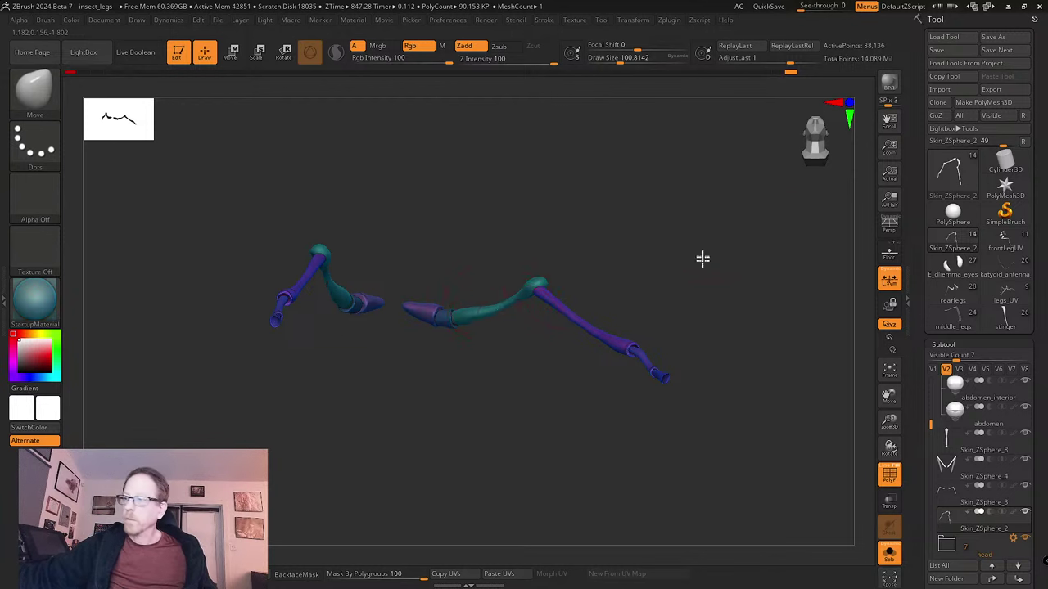
pyautogui.moveTo(702, 259); pyautogui.dragTo(712, 221)
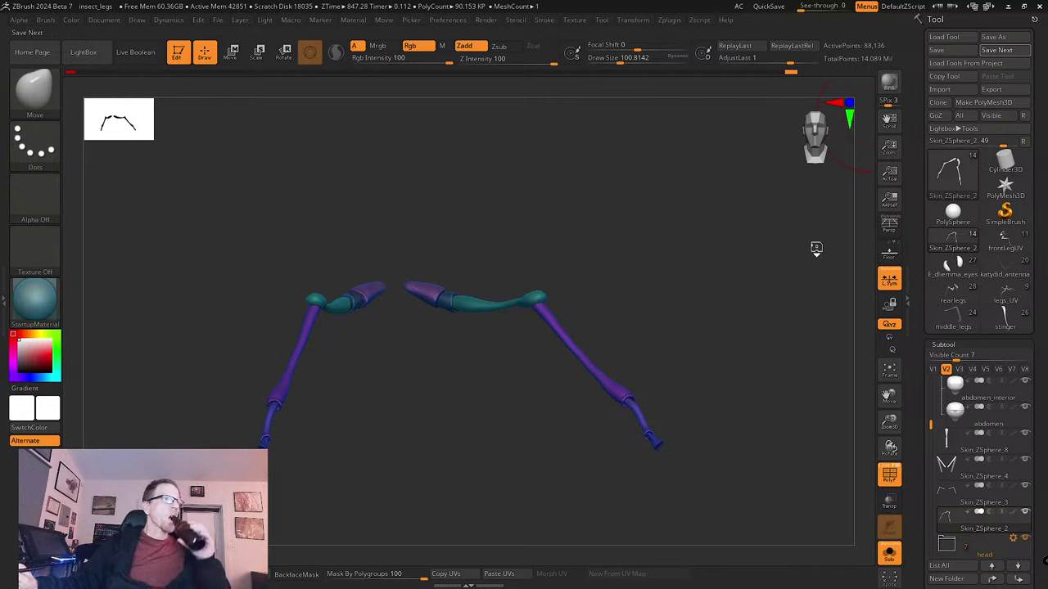
pyautogui.hotkey('ctrl', 's')
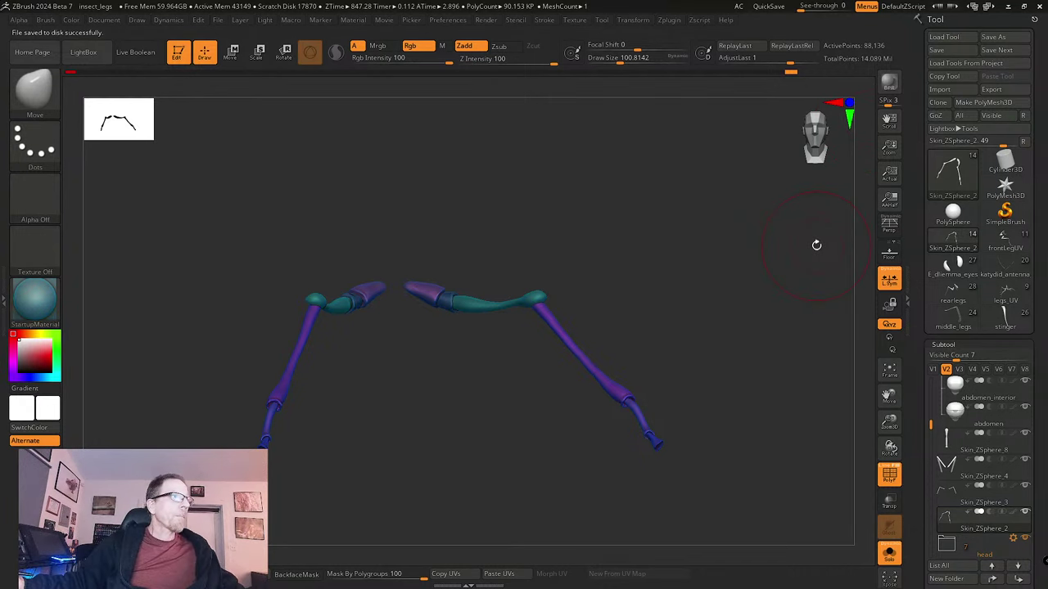
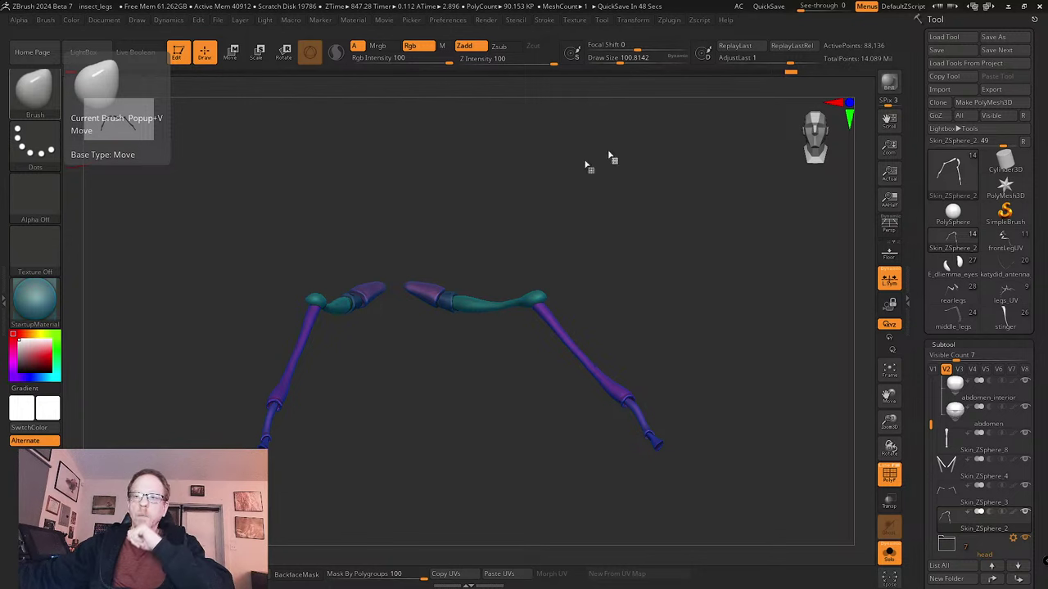
# - Start loading a tool and browse drive Photinus (D:) to the hexapoda folder in Projects/EntomologyAnimated/taxonomy/Arthropoda
pyautogui.click(941, 40)
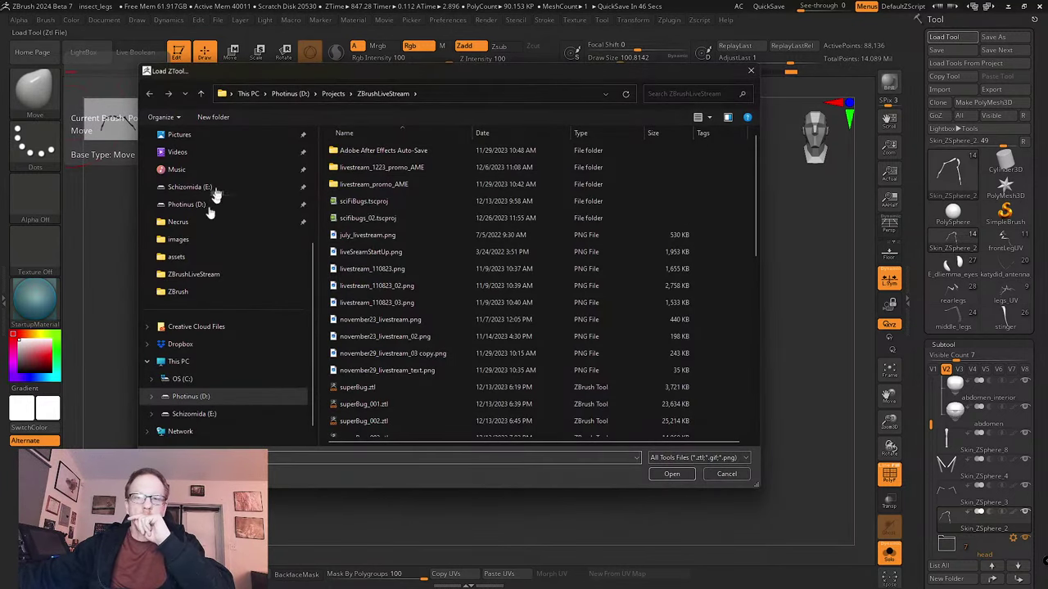
pyautogui.click(214, 188)
pyautogui.doubleClick(369, 167)
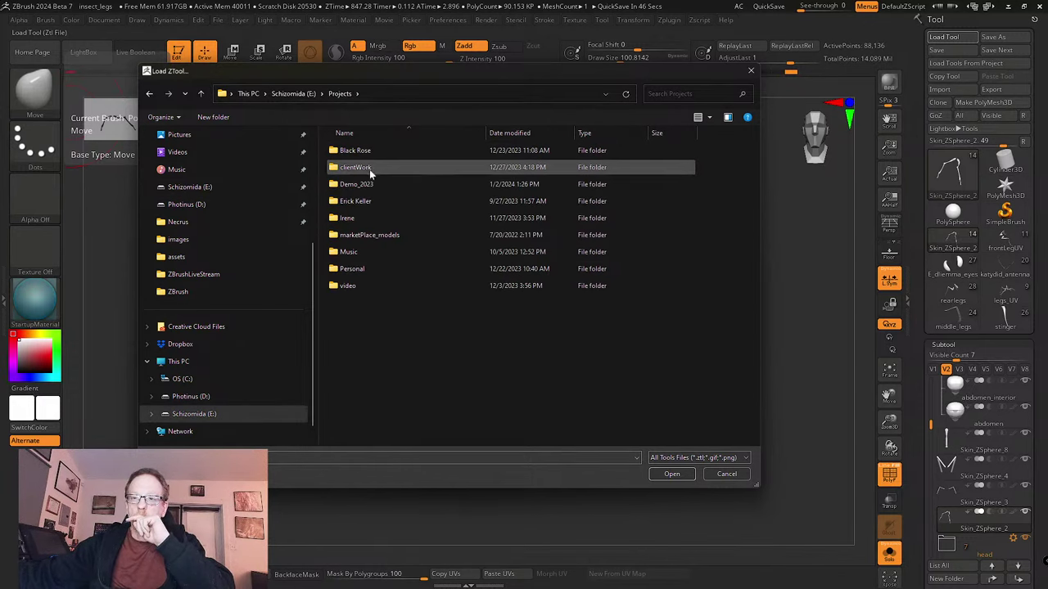
pyautogui.click(193, 205)
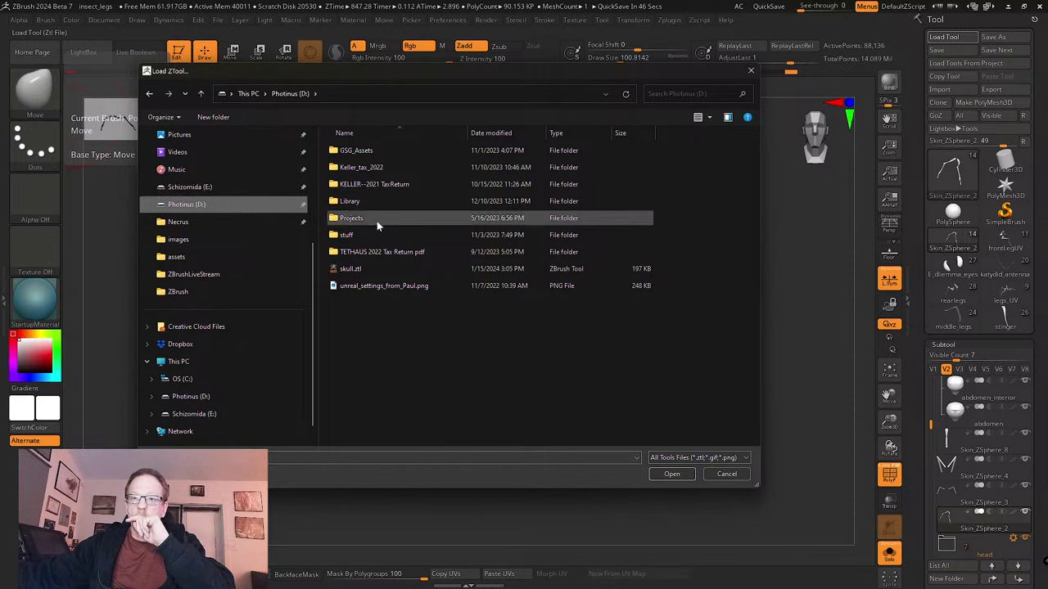
pyautogui.doubleClick(377, 220)
pyautogui.doubleClick(376, 167)
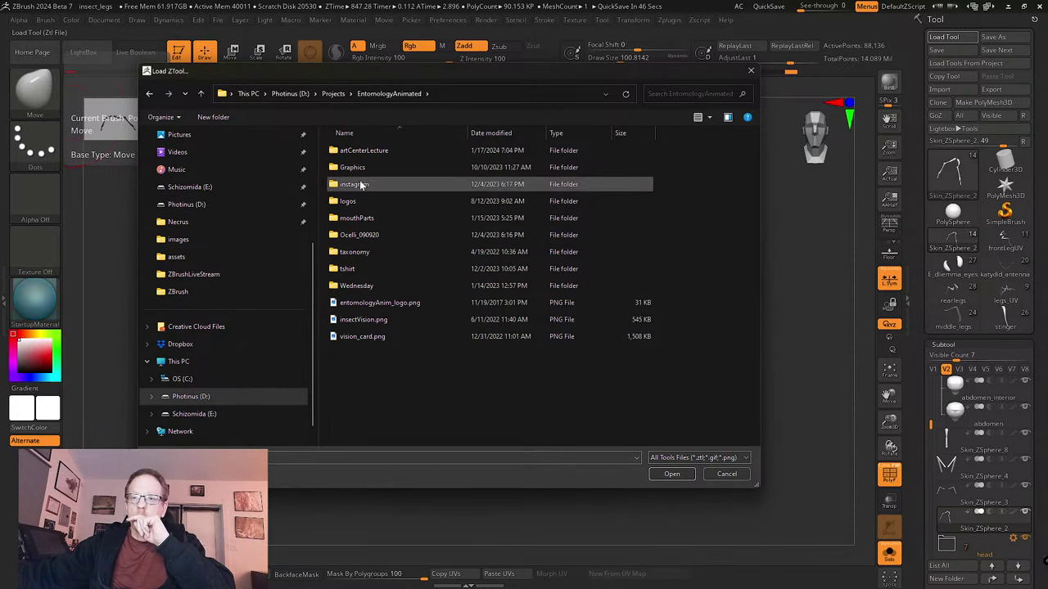
pyautogui.doubleClick(360, 252)
pyautogui.doubleClick(361, 152)
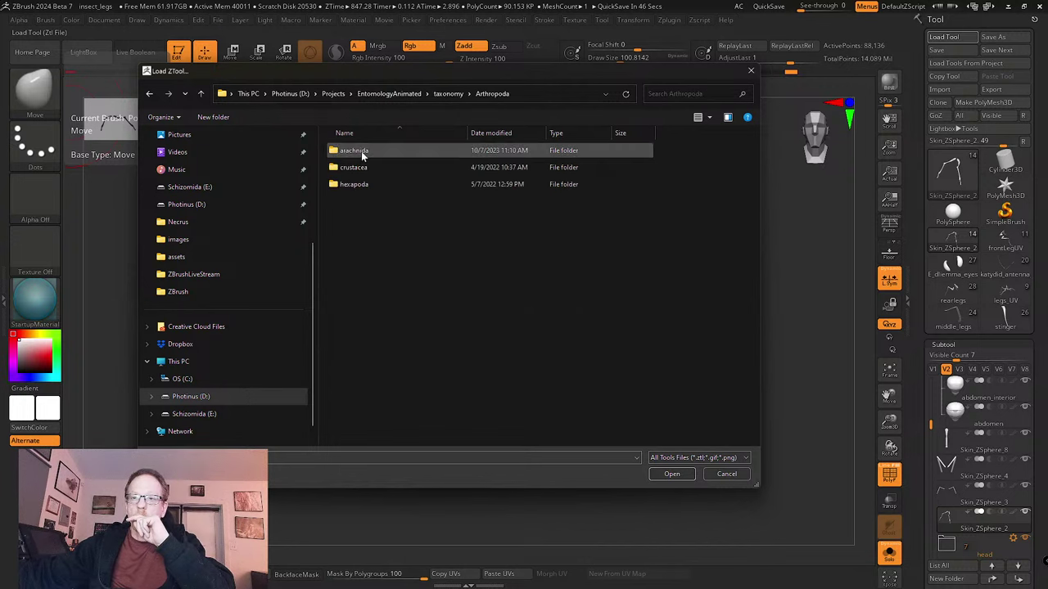
pyautogui.doubleClick(360, 185)
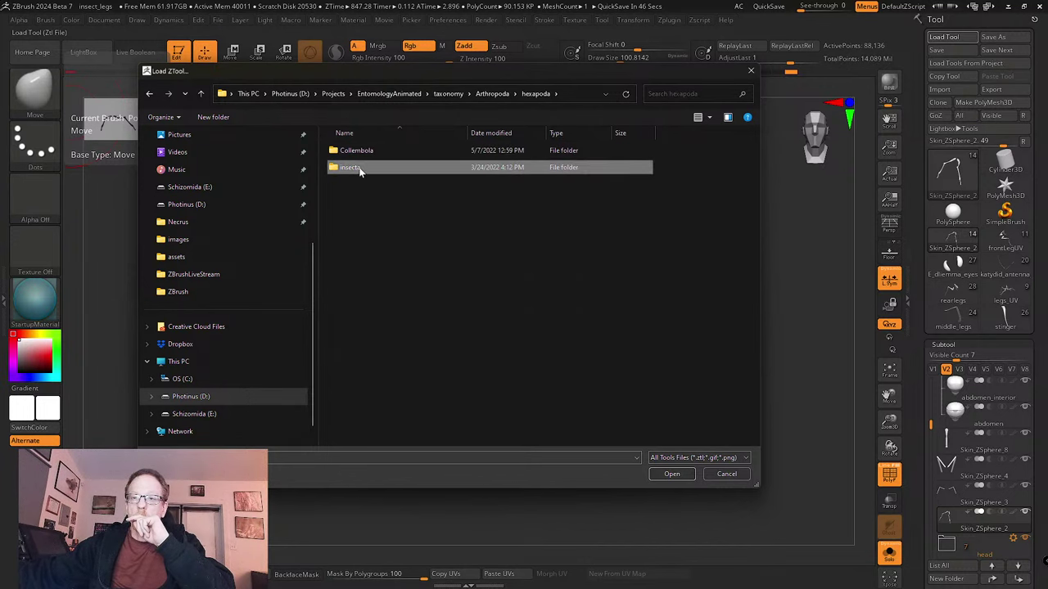
# - Load Bee_from_scan_006.ztl from the honeyBee_ZBrush folder, under insecta/orders/Hymenoptera/Apidae/Apinae/Apini/Apis/Apis_mellifera
pyautogui.doubleClick(358, 169)
pyautogui.doubleClick(354, 150)
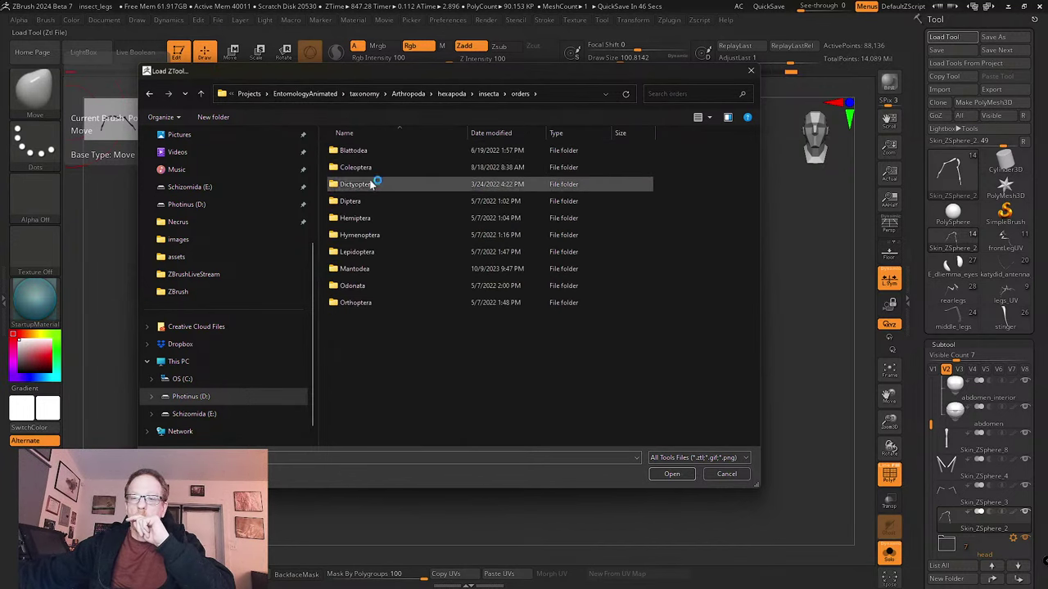
pyautogui.doubleClick(376, 235)
pyautogui.doubleClick(364, 150)
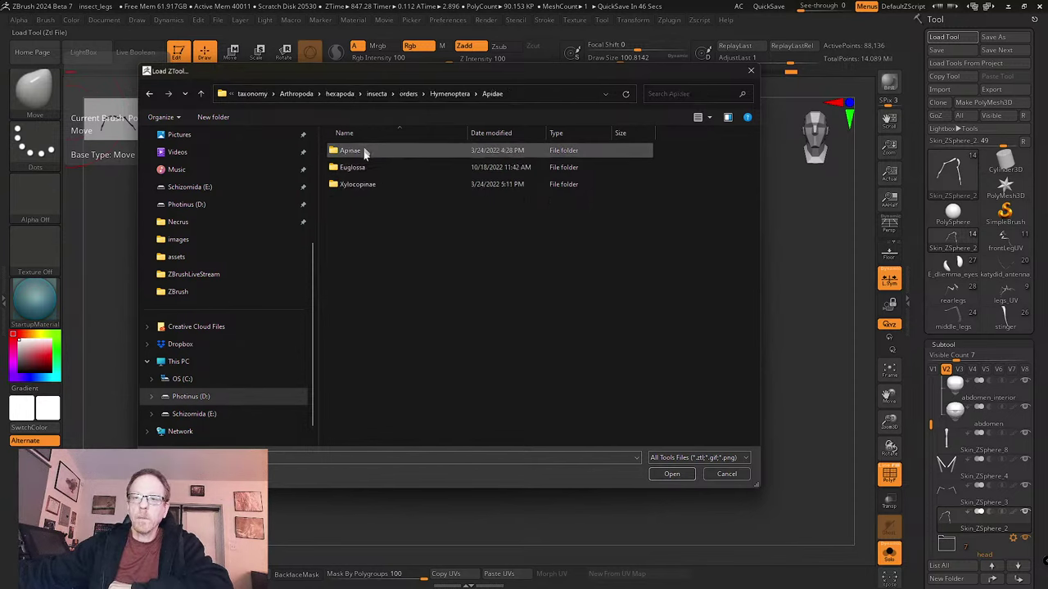
pyautogui.doubleClick(369, 151)
pyautogui.doubleClick(370, 151)
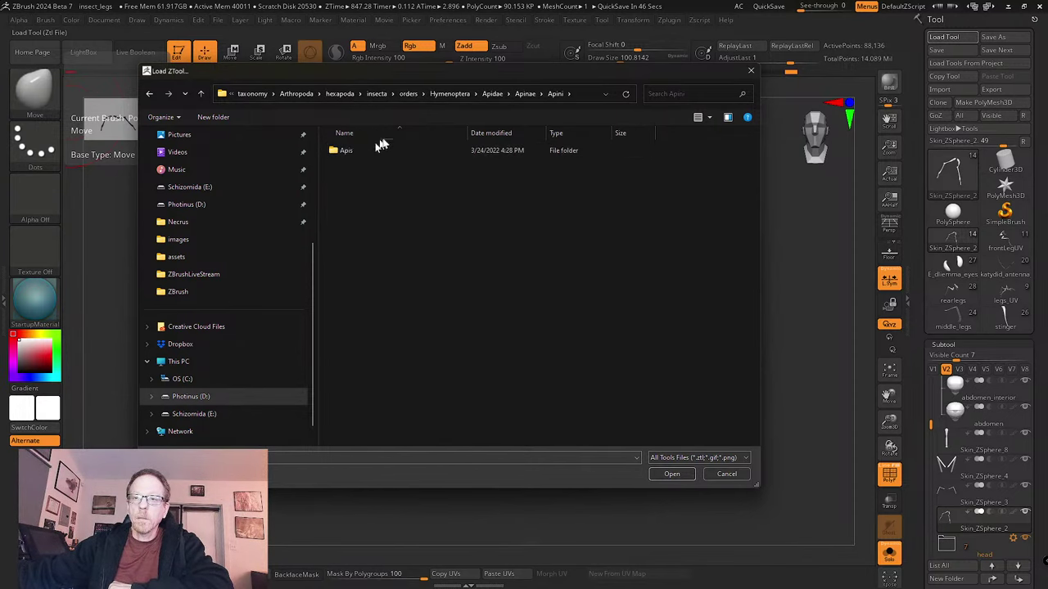
pyautogui.doubleClick(372, 151)
pyautogui.doubleClick(375, 155)
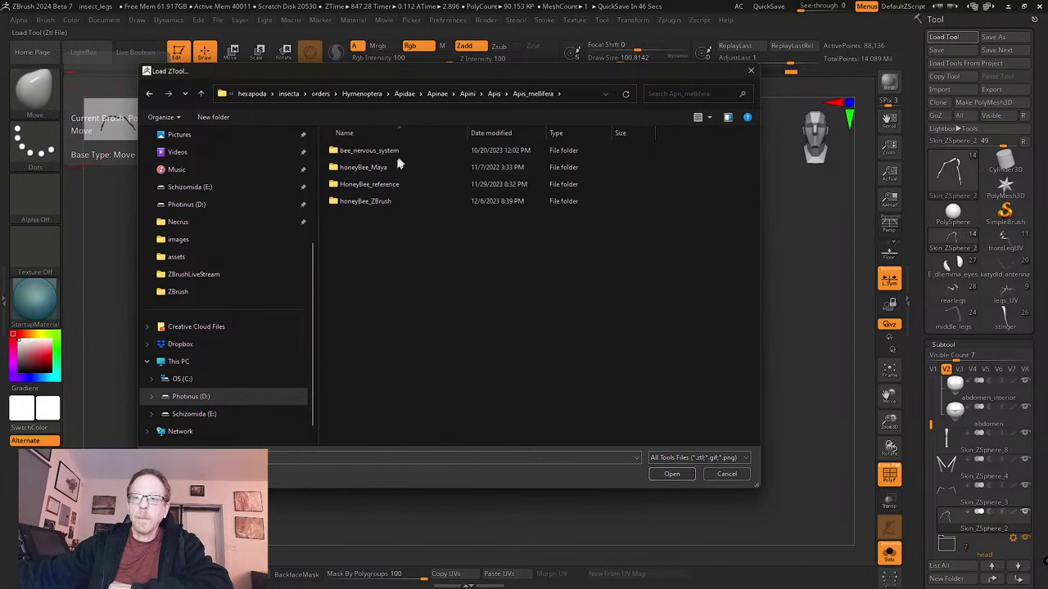
pyautogui.doubleClick(391, 204)
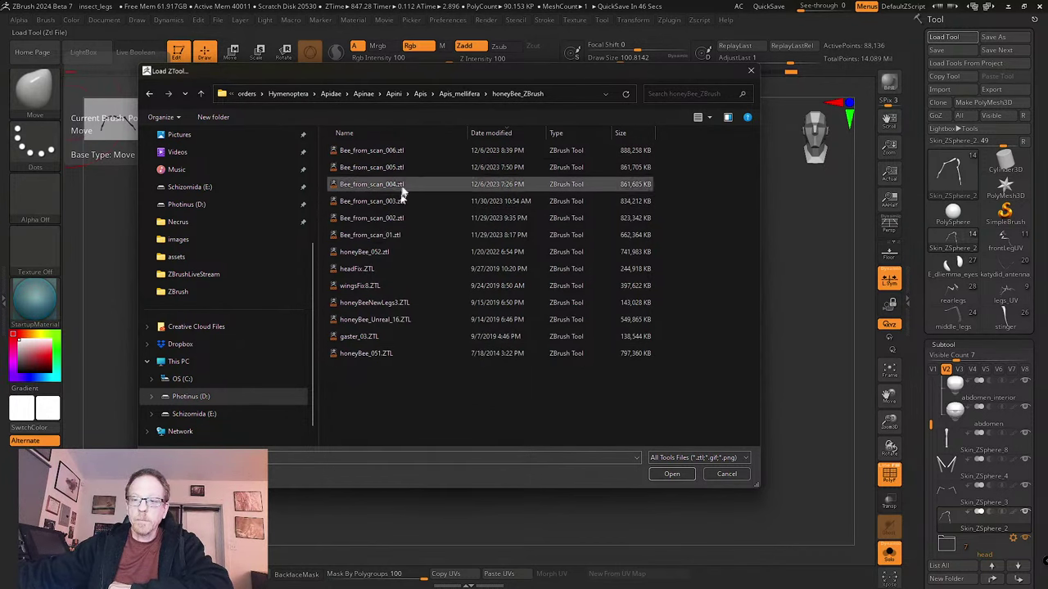
pyautogui.click(393, 150)
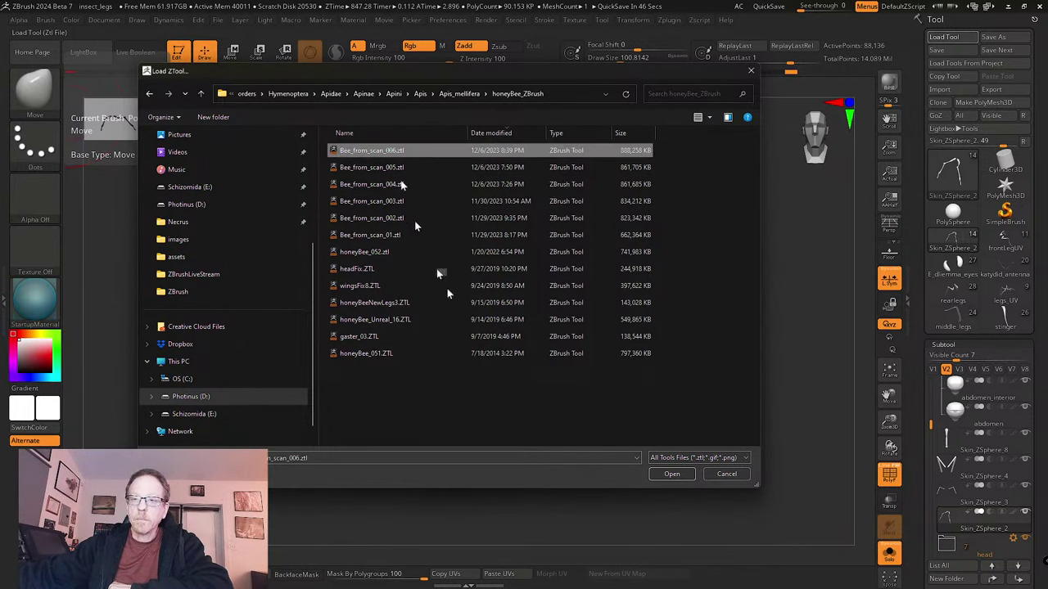
pyautogui.click(669, 475)
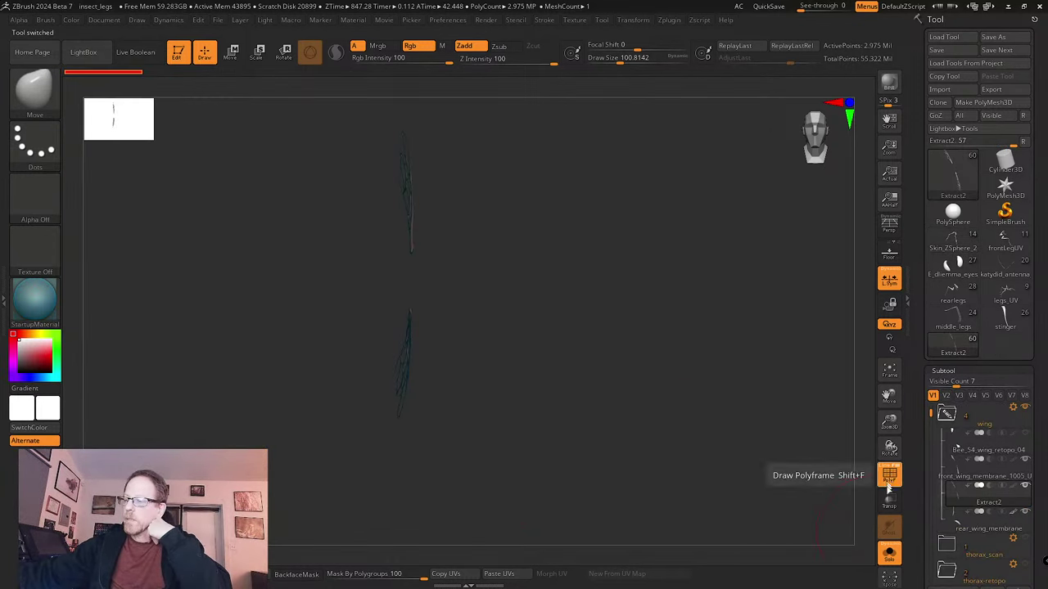
# - Turn off Solo, collapse the wing folder and switch on the visibility of the bee's subtool folders
pyautogui.click(889, 557)
pyautogui.moveTo(621, 490); pyautogui.dragTo(655, 474)
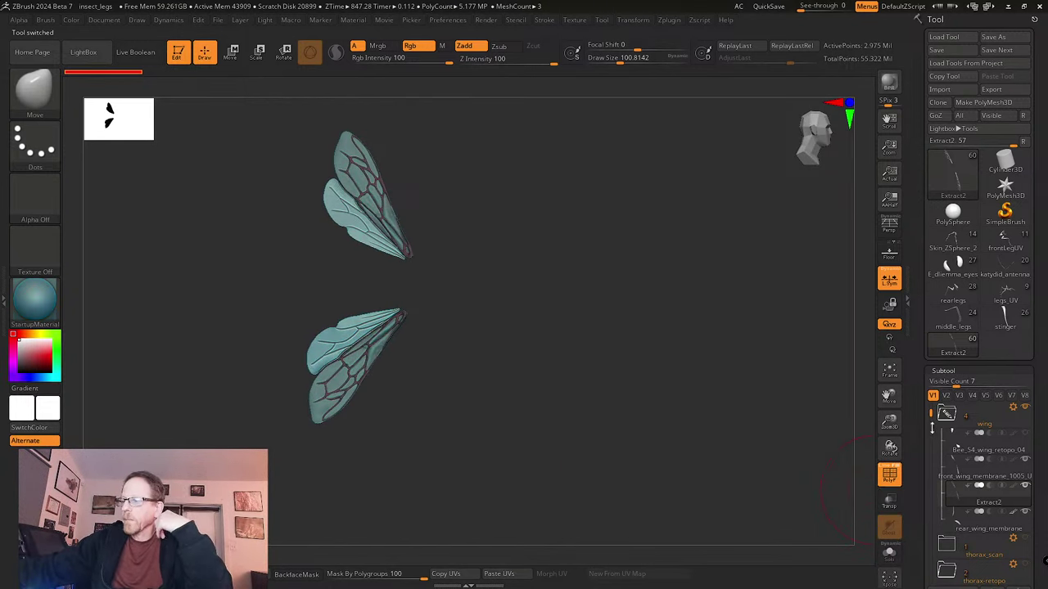
pyautogui.click(947, 415)
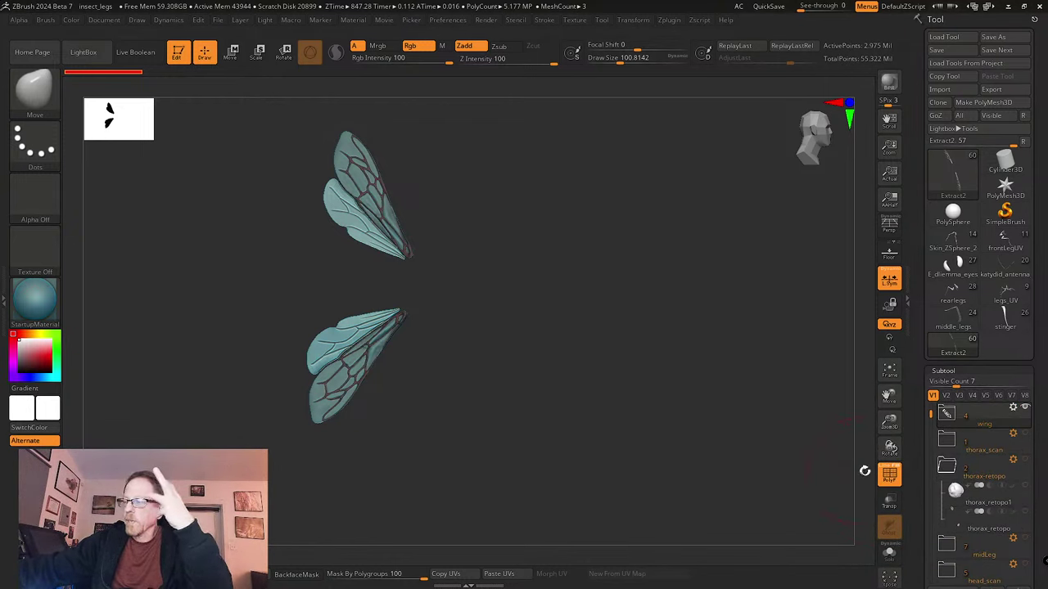
pyautogui.keyDown('shift'); pyautogui.click(1025, 435); pyautogui.keyUp('shift')
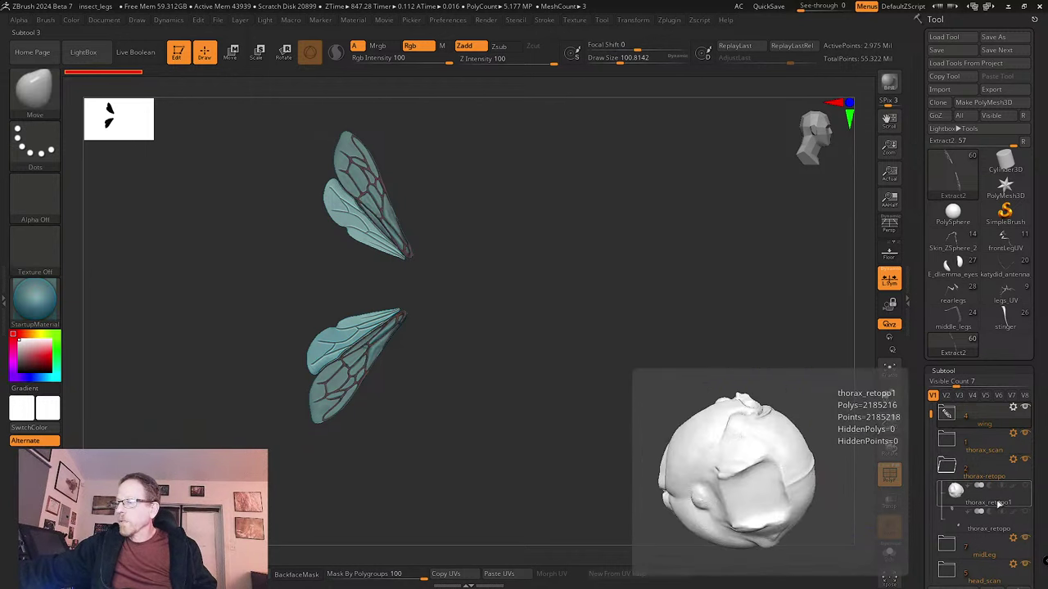
pyautogui.moveTo(630, 471); pyautogui.dragTo(653, 469)
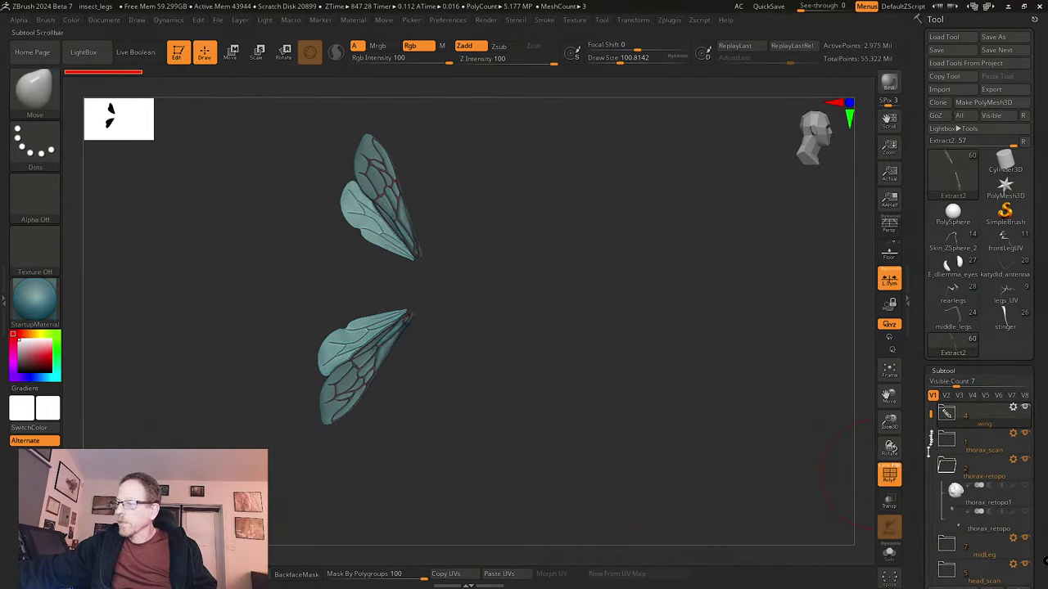
# - In the frontLeg folder, show the femur, metatarsus and tibia subtools, then make every subtool of the bee visible
pyautogui.moveTo(929, 414); pyautogui.dragTo(929, 533)
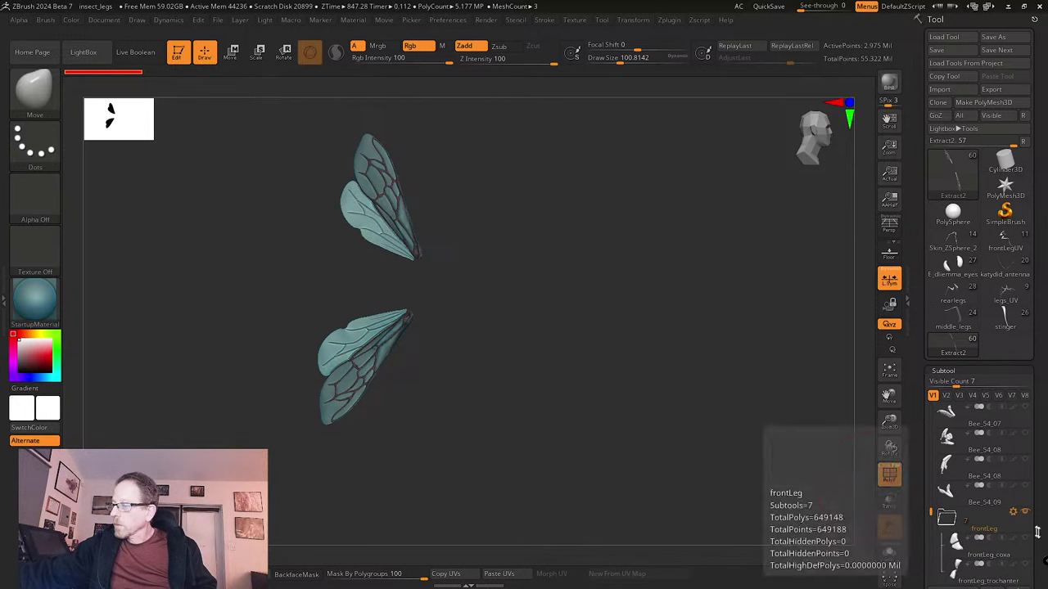
pyautogui.click(947, 518)
pyautogui.moveTo(930, 507); pyautogui.dragTo(930, 530)
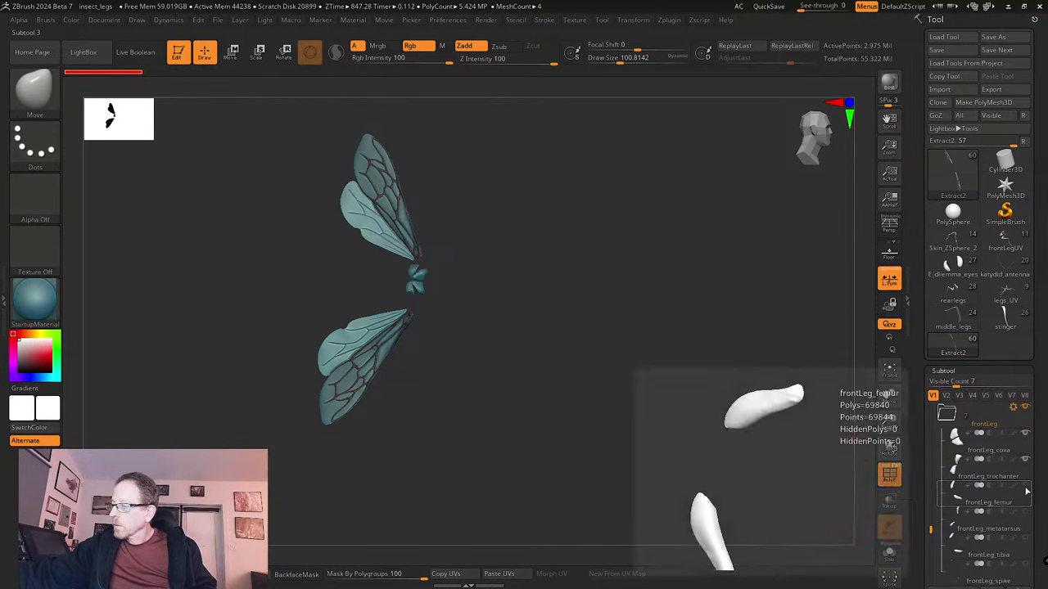
pyautogui.click(1024, 487)
pyautogui.click(1025, 514)
pyautogui.click(1026, 539)
pyautogui.keyDown('shift'); pyautogui.click(1025, 540); pyautogui.keyUp('shift')
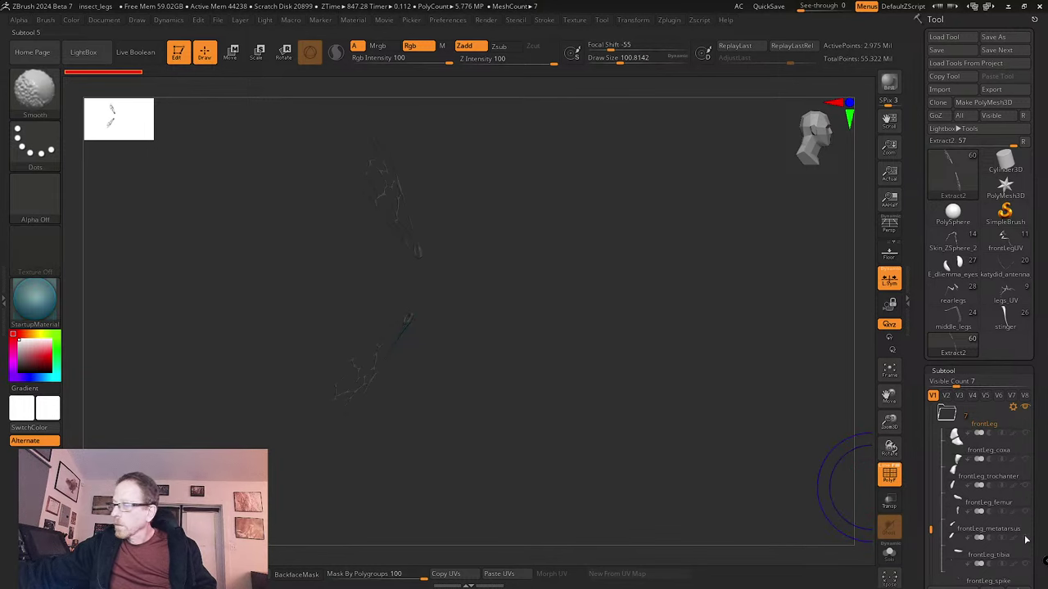
pyautogui.keyDown('shift'); pyautogui.click(1026, 540); pyautogui.keyUp('shift')
# - Get a close view of the bee's legs from below, set the draw size to 39.14 and hide the wing and thorax_scan folders
pyautogui.moveTo(624, 460); pyautogui.dragTo(667, 491)
pyautogui.moveTo(932, 528); pyautogui.dragTo(921, 397)
pyautogui.moveTo(671, 384)
pyautogui.mouseDown()
pyautogui.moveTo(647, 379)
pyautogui.moveTo(617, 404)
pyautogui.moveTo(627, 363)
pyautogui.moveTo(495, 324)
pyautogui.moveTo(709, 433)
pyautogui.moveTo(721, 426)
pyautogui.moveTo(701, 402)
pyautogui.moveTo(713, 421)
pyautogui.moveTo(800, 444)
pyautogui.moveTo(941, 450)
pyautogui.mouseUp()
pyautogui.press('s')
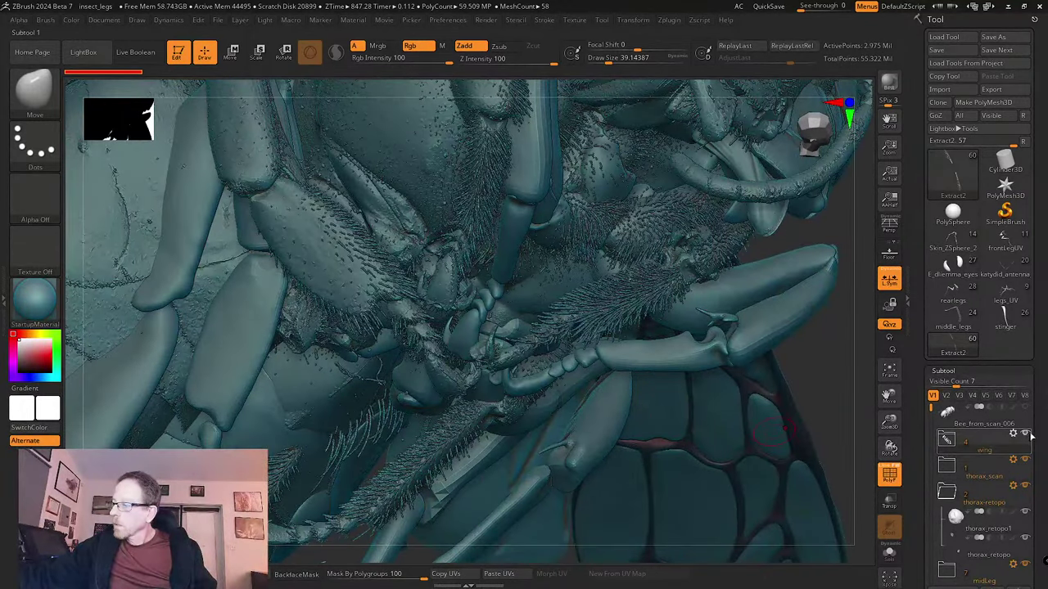
pyautogui.click(1025, 460)
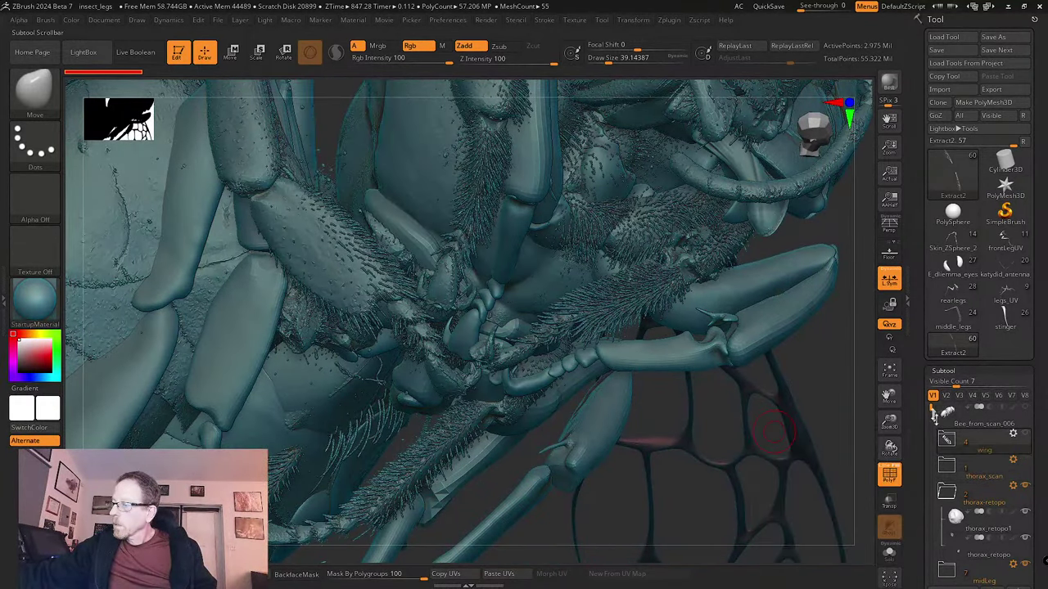
# - Hide the thorax-retopo, midLeg, head_scan and head_retopo folders of the bee model
pyautogui.click(1024, 486)
pyautogui.moveTo(927, 412)
pyautogui.mouseDown()
pyautogui.moveTo(928, 439)
pyautogui.moveTo(928, 429)
pyautogui.mouseUp()
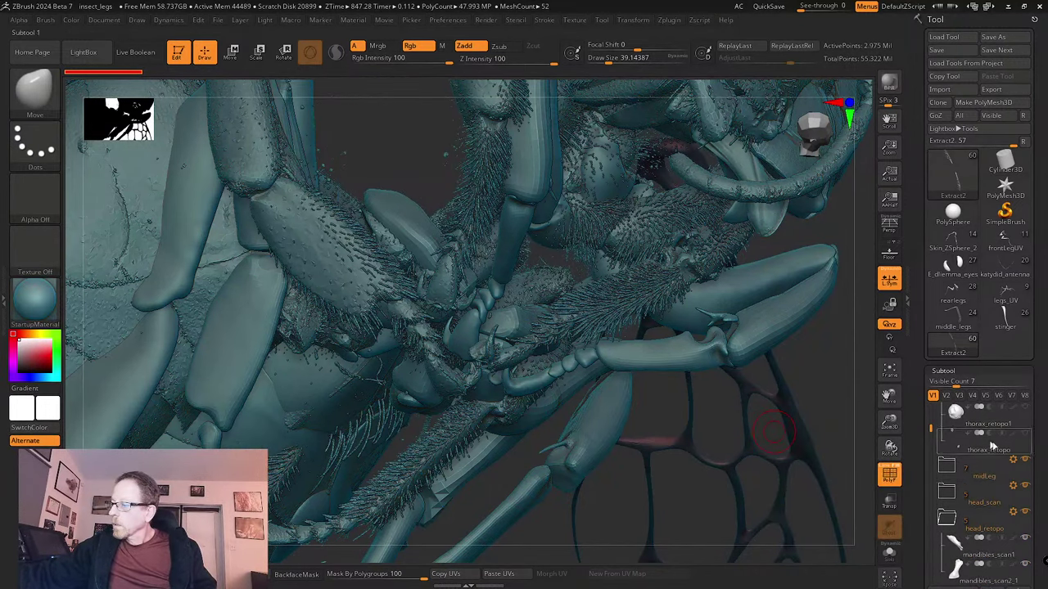
pyautogui.click(1026, 488)
pyautogui.click(1025, 513)
pyautogui.moveTo(931, 427); pyautogui.dragTo(931, 477)
# - Hide the abdomen_scan, abdomen_retopo and bee_rear_leg folders as well
pyautogui.moveTo(1026, 465)
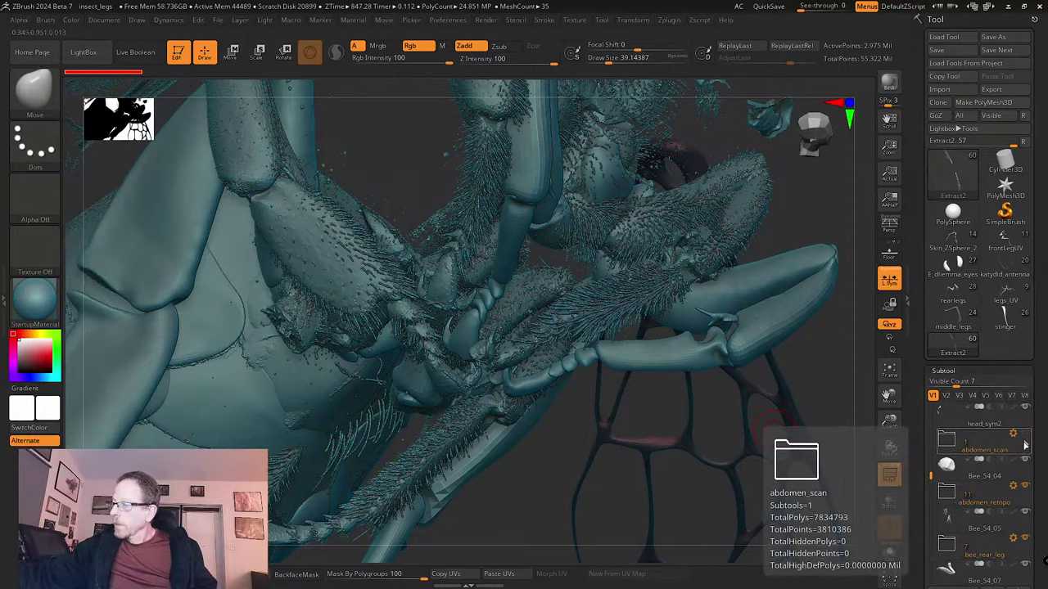
pyautogui.moveTo(1026, 487)
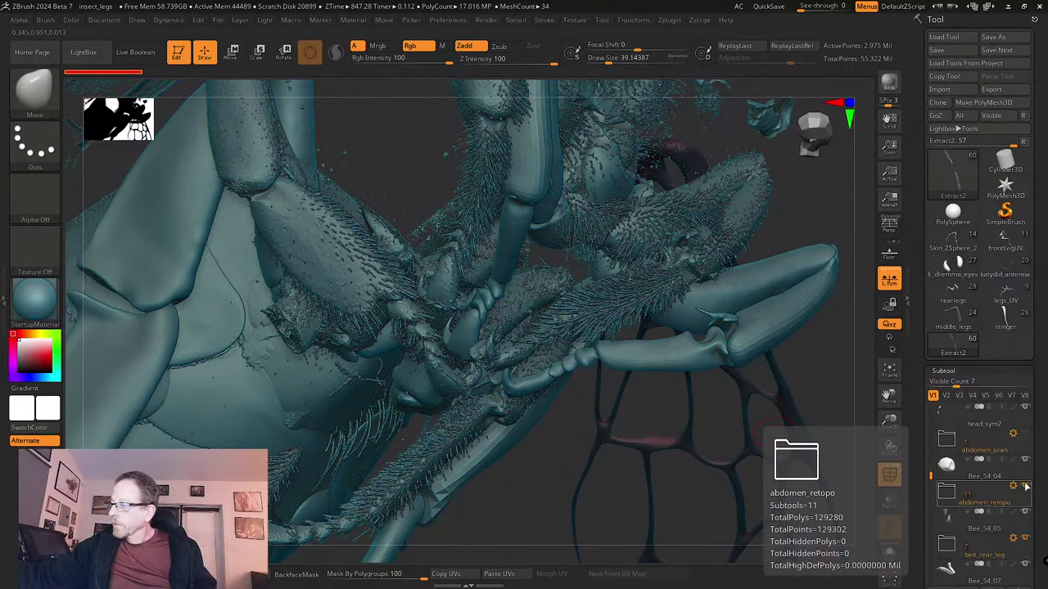
pyautogui.click(1026, 539)
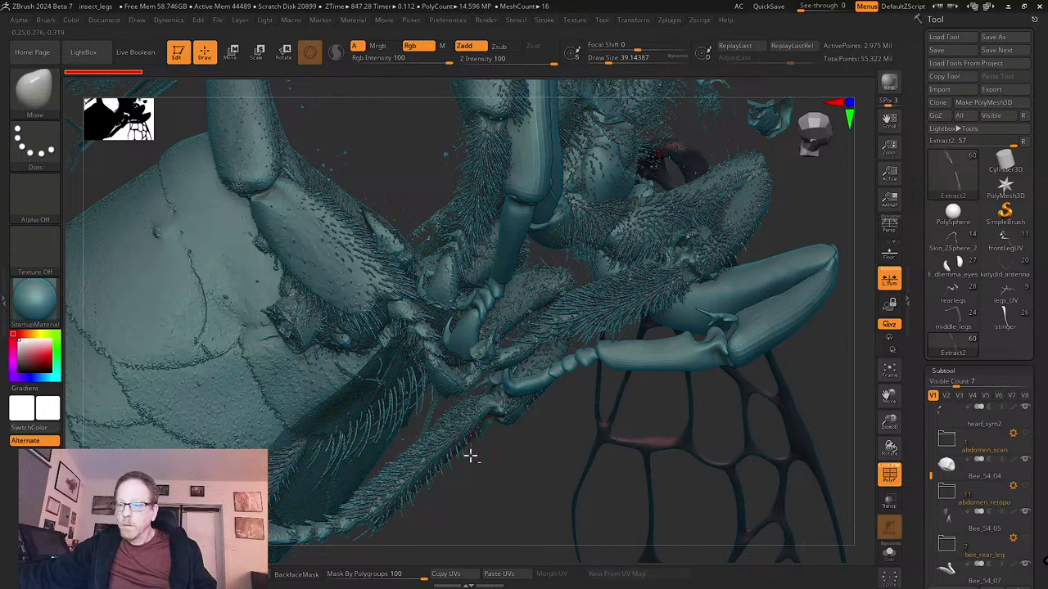
# - Hide the Bee_54_09 scan, select frontLeg_metatarsus and inspect its notch both isolated and with the surrounding leg parts shown
pyautogui.keyDown('alt'); pyautogui.click(455, 436); pyautogui.keyUp('alt')
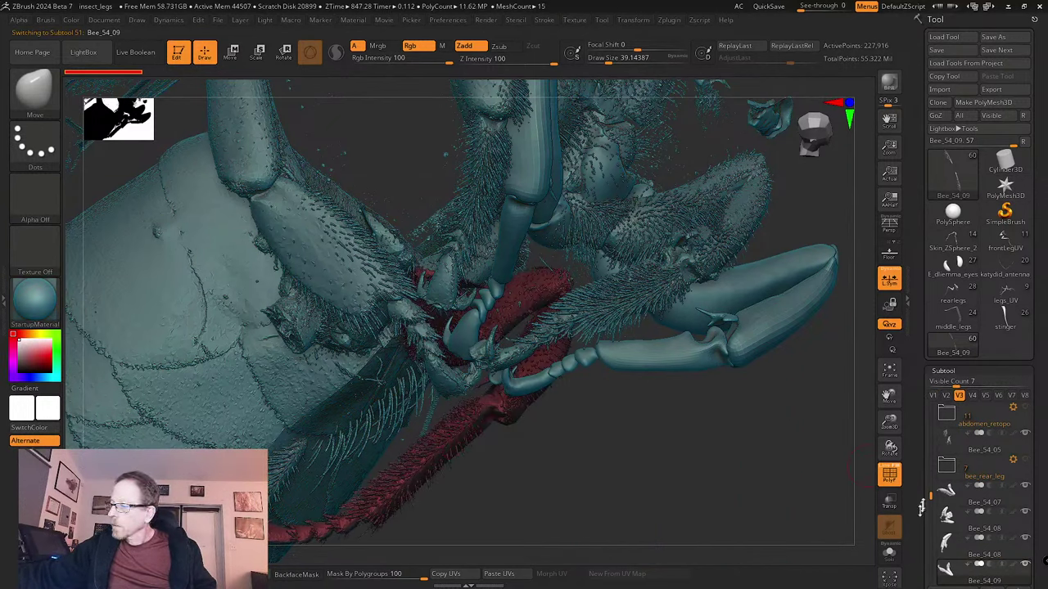
pyautogui.keyDown('alt'); pyautogui.click(657, 361); pyautogui.keyUp('alt')
pyautogui.moveTo(725, 397); pyautogui.dragTo(829, 454)
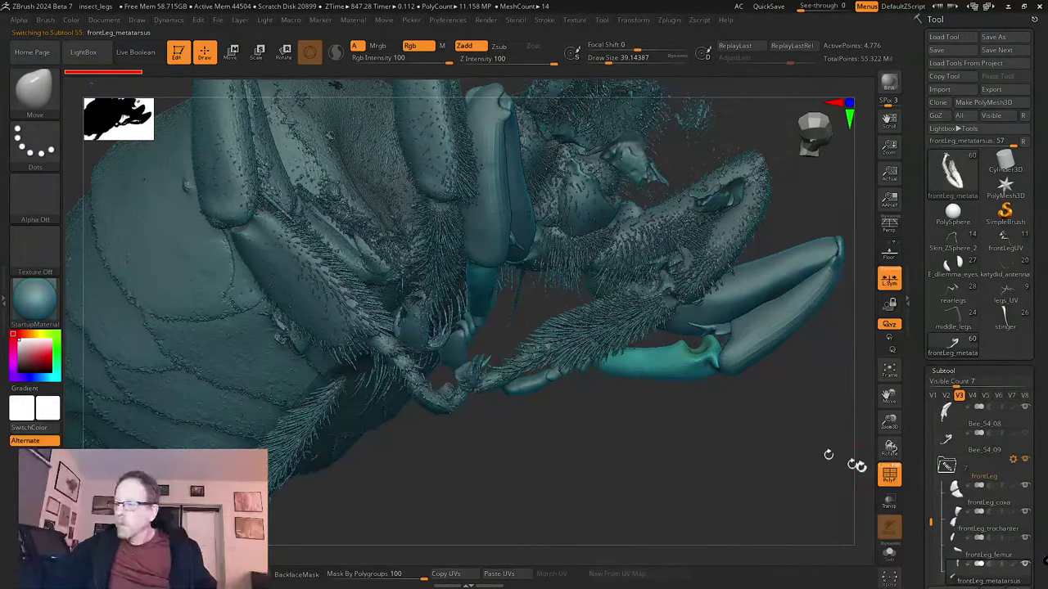
pyautogui.click(888, 552)
pyautogui.moveTo(806, 496); pyautogui.dragTo(648, 418)
pyautogui.press('f')
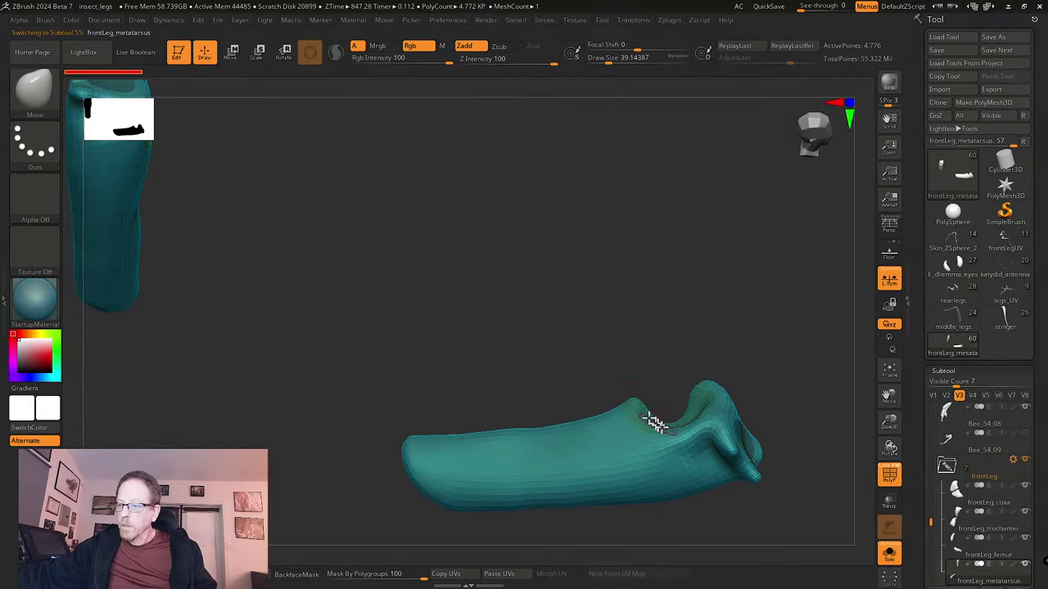
pyautogui.click(889, 554)
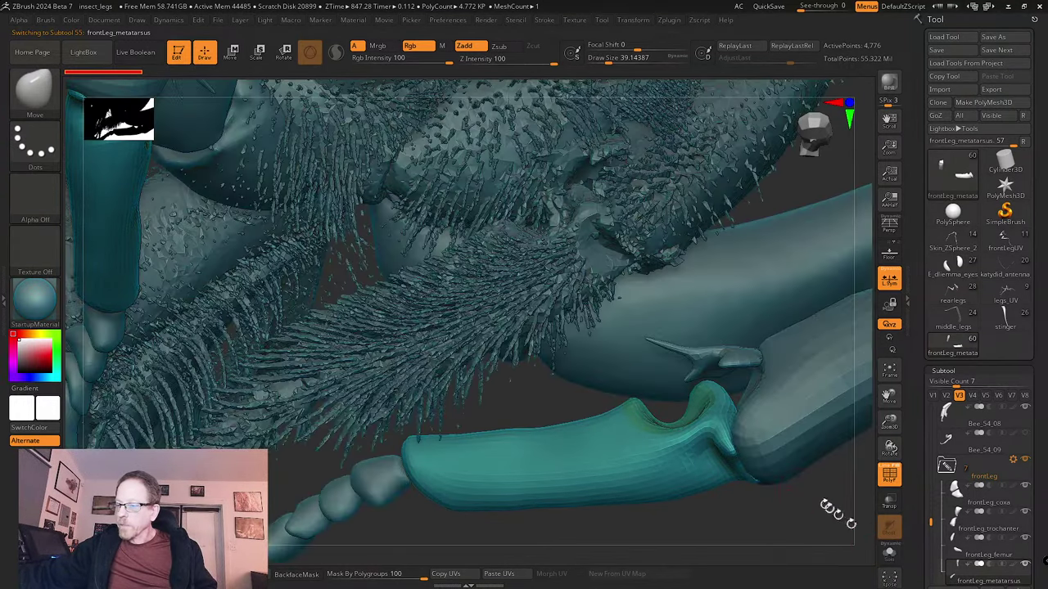
pyautogui.moveTo(830, 501); pyautogui.dragTo(597, 411)
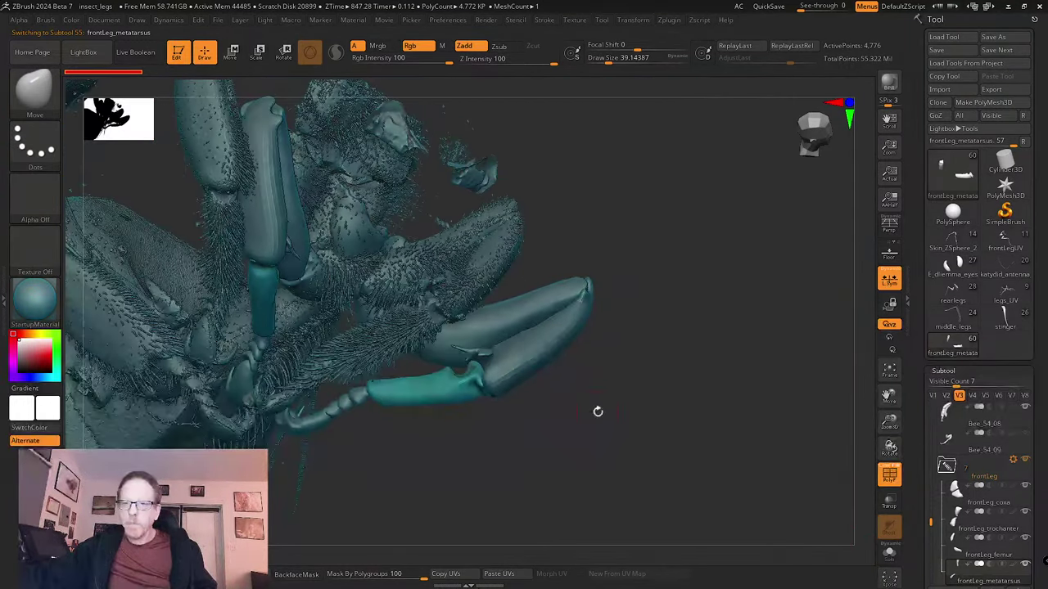
# - Hide the hairy Bee_54_08 leg scan and reselect the frontLeg_metatarsus subtool
pyautogui.keyDown('alt'); pyautogui.click(472, 284); pyautogui.keyUp('alt')
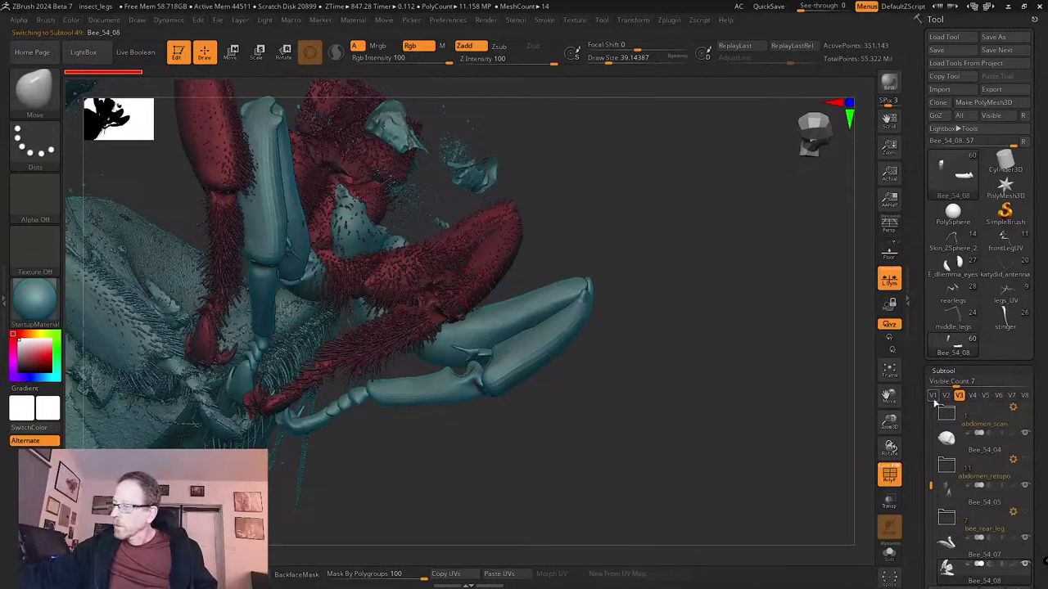
pyautogui.moveTo(930, 486); pyautogui.dragTo(930, 502)
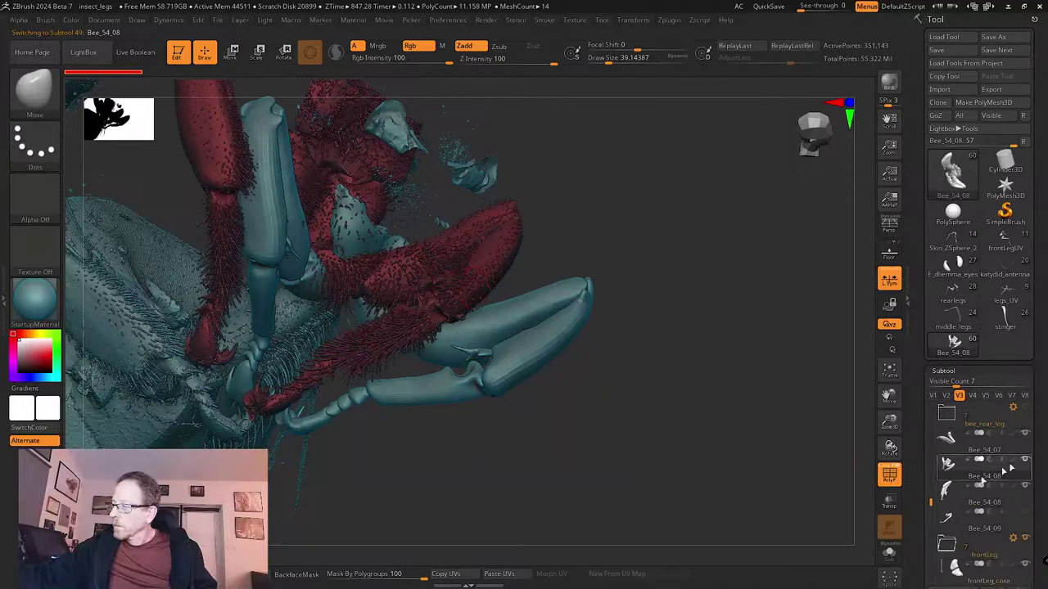
pyautogui.keyDown('alt'); pyautogui.click(433, 383); pyautogui.keyUp('alt')
# - Examine the clean front leg up close, especially the metatarsus notch and the tibia spur facing it
pyautogui.moveTo(551, 425); pyautogui.dragTo(666, 448)
pyautogui.keyDown('alt'); pyautogui.moveTo(754, 408); pyautogui.dragTo(714, 487); pyautogui.keyUp('alt')
pyautogui.moveTo(492, 262)
pyautogui.mouseDown()
pyautogui.moveTo(496, 237)
pyautogui.moveTo(342, 244)
pyautogui.mouseUp()
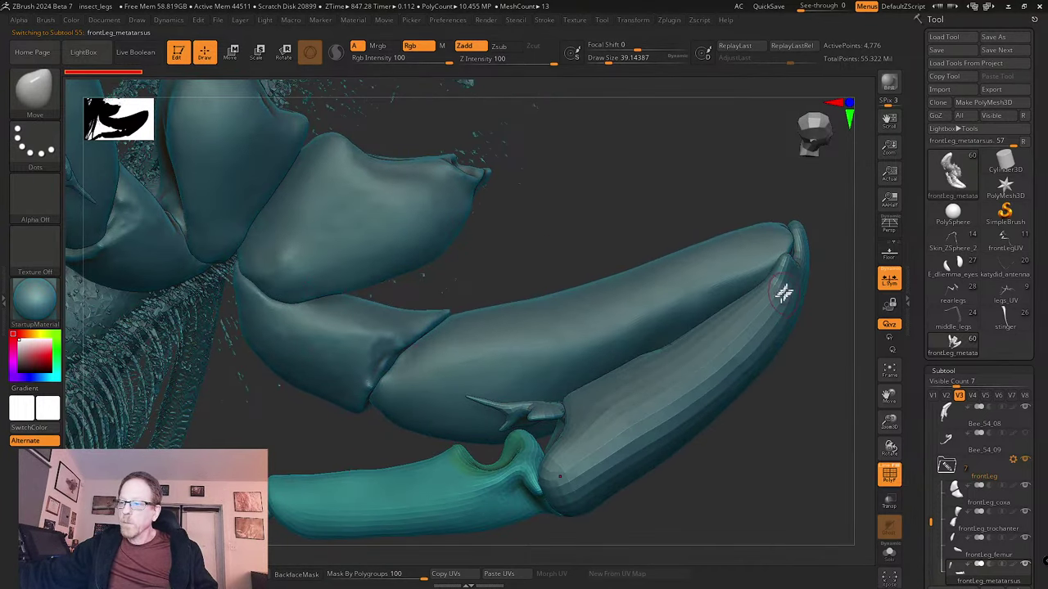
pyautogui.moveTo(661, 483)
pyautogui.mouseDown()
pyautogui.moveTo(712, 444)
pyautogui.moveTo(693, 491)
pyautogui.moveTo(674, 493)
pyautogui.mouseUp()
pyautogui.moveTo(622, 454); pyautogui.dragTo(540, 426)
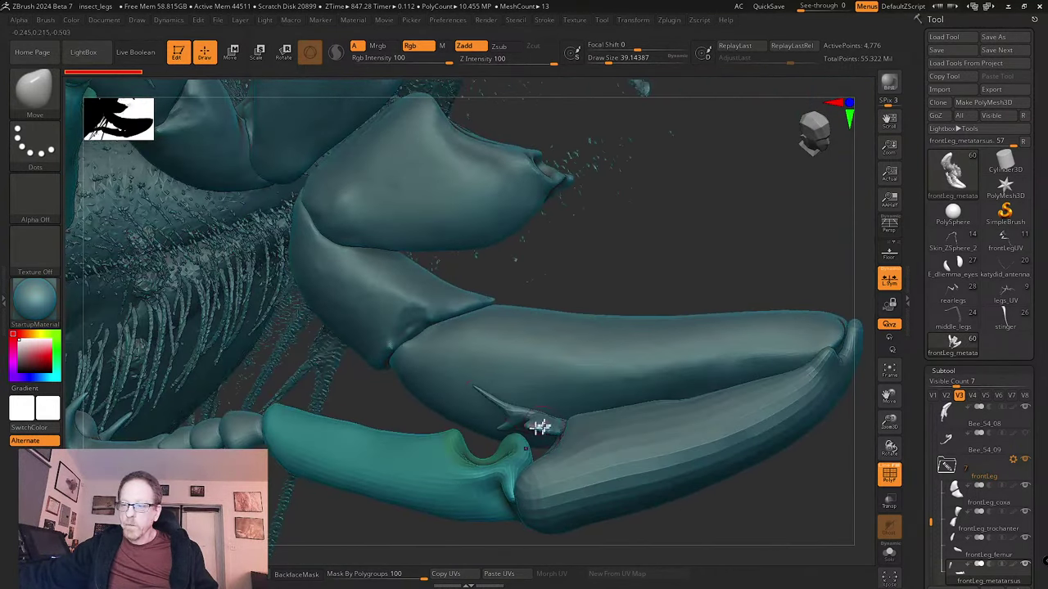
pyautogui.moveTo(585, 456); pyautogui.dragTo(515, 439)
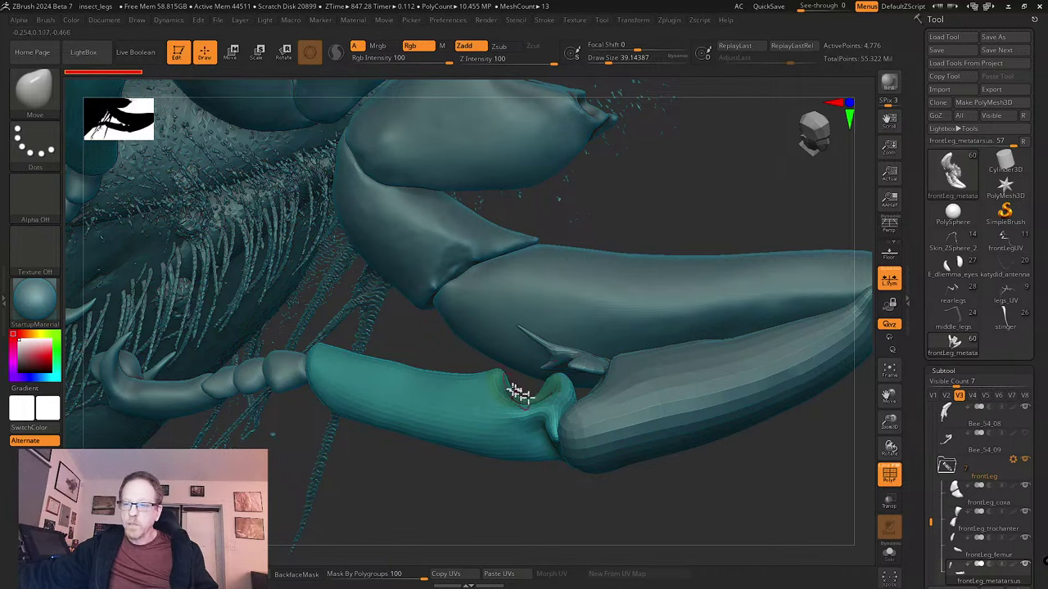
pyautogui.moveTo(686, 461); pyautogui.dragTo(828, 492)
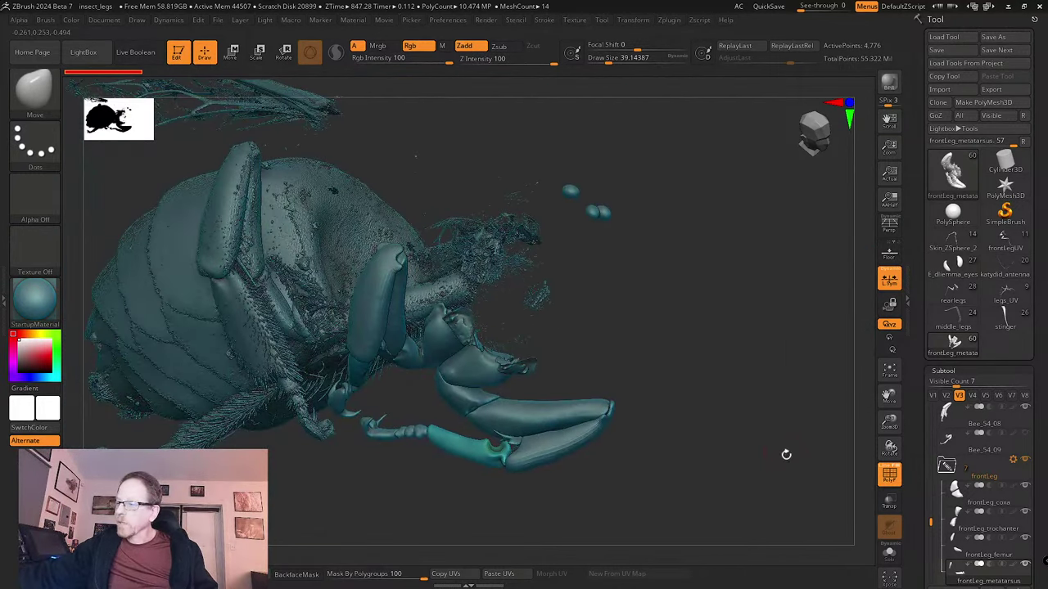
pyautogui.moveTo(776, 471); pyautogui.dragTo(739, 428)
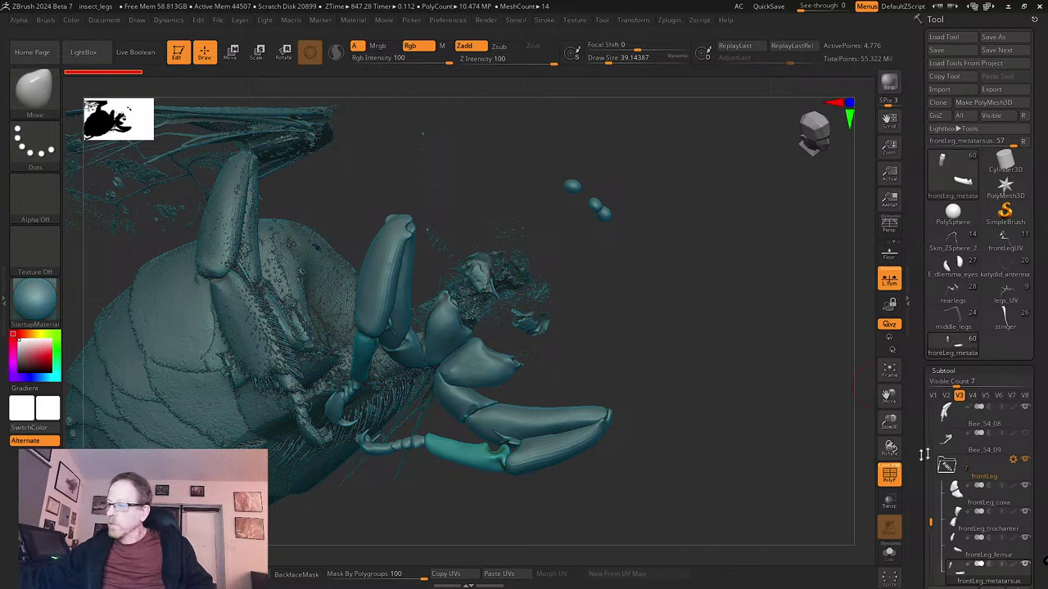
# - Show the head_scan folder and view the antennae in relation to the front leg notches
pyautogui.moveTo(929, 521); pyautogui.dragTo(929, 406)
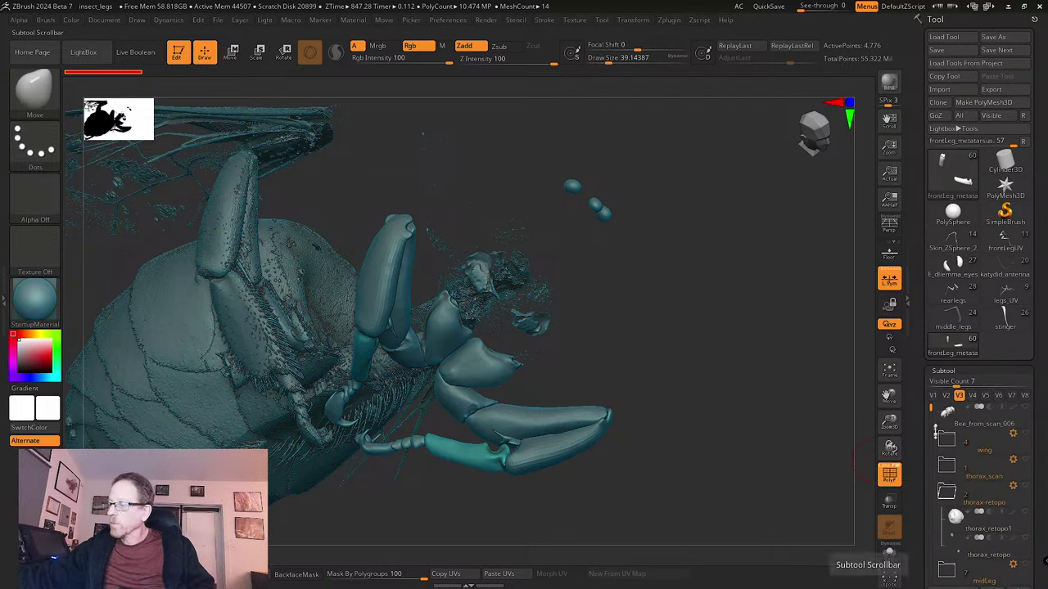
pyautogui.moveTo(929, 409); pyautogui.dragTo(929, 431)
pyautogui.click(1024, 486)
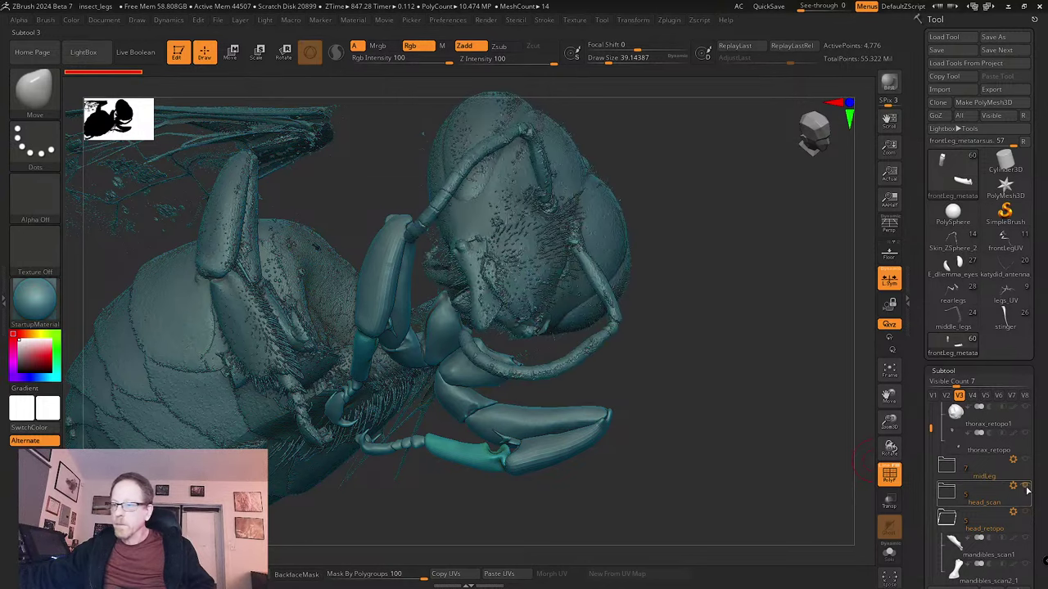
pyautogui.moveTo(753, 420)
pyautogui.mouseDown()
pyautogui.moveTo(760, 451)
pyautogui.moveTo(773, 440)
pyautogui.moveTo(761, 425)
pyautogui.mouseUp()
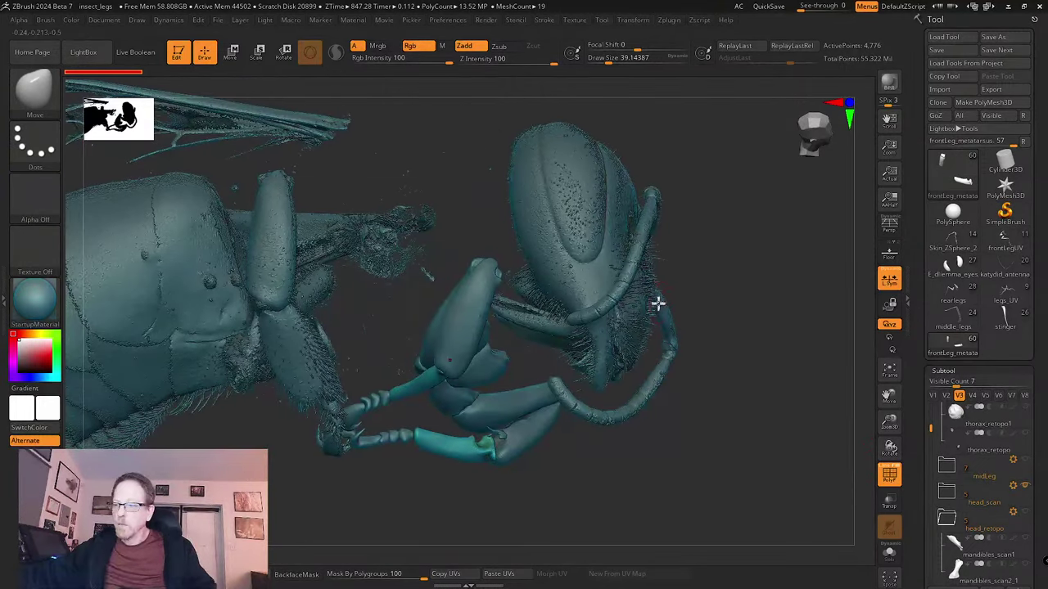
pyautogui.moveTo(592, 466); pyautogui.dragTo(569, 459)
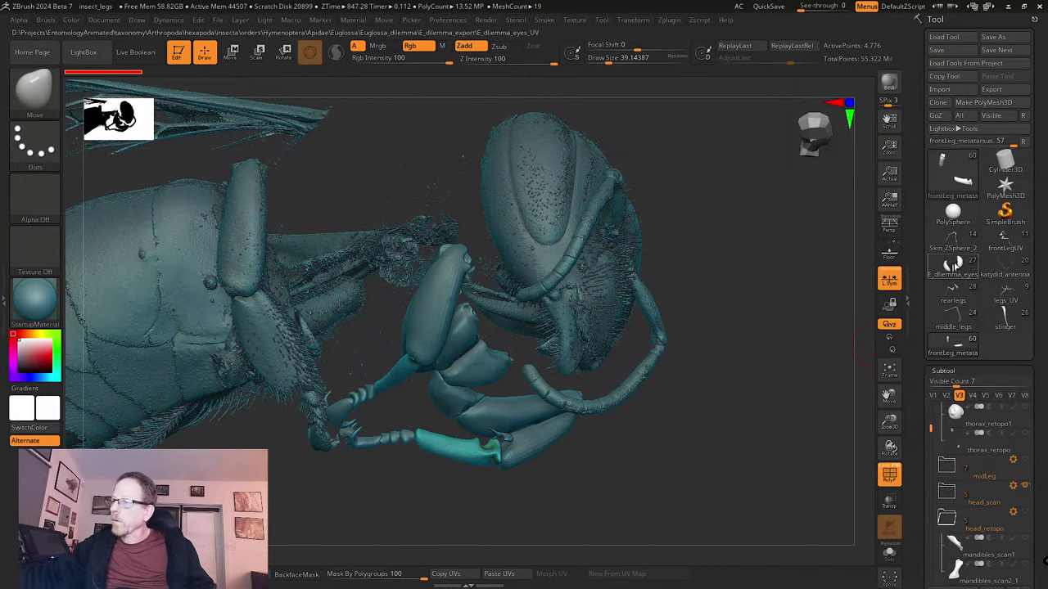
# - Switch to the Skin_ZSphere_2 tool and get a close view of the front leg's lower segments
pyautogui.moveTo(1013, 273)
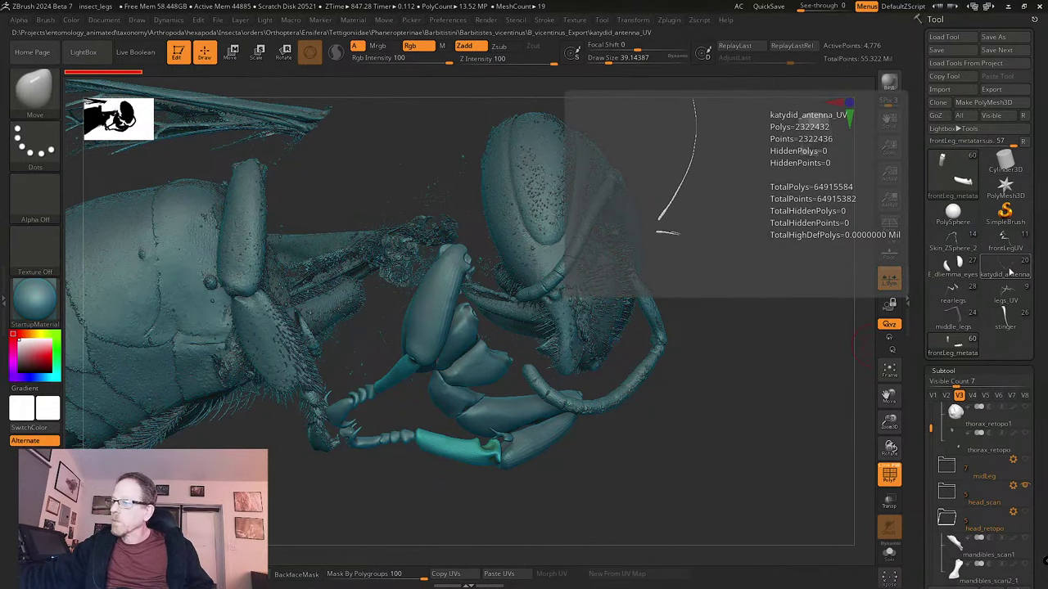
pyautogui.click(951, 246)
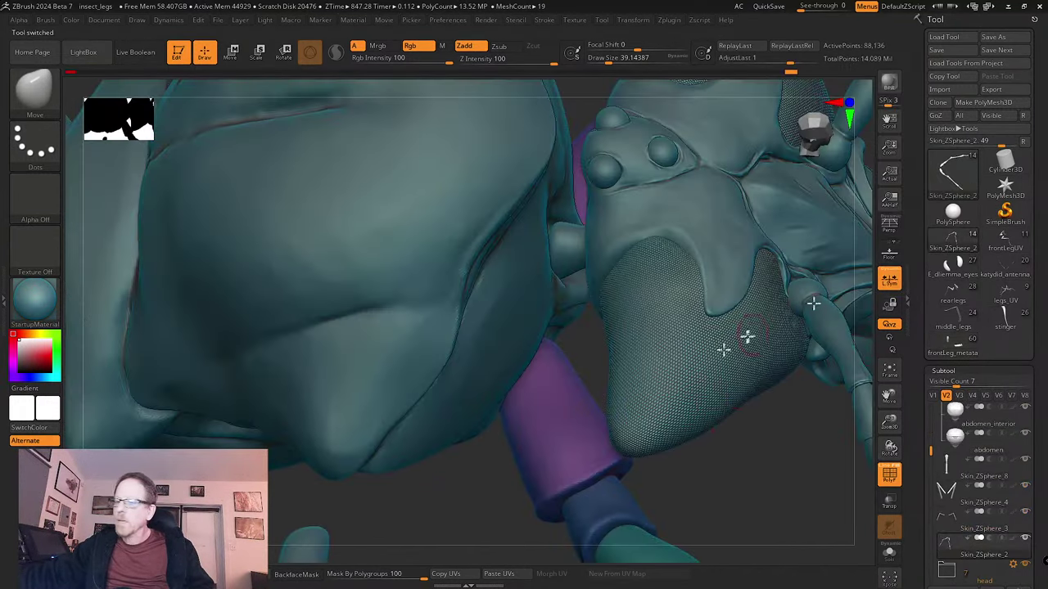
pyautogui.moveTo(786, 465); pyautogui.dragTo(702, 395)
pyautogui.keyDown('alt'); pyautogui.moveTo(642, 379); pyautogui.dragTo(580, 210); pyautogui.keyUp('alt')
pyautogui.moveTo(671, 350)
pyautogui.keyDown('alt'); pyautogui.mouseDown()
pyautogui.moveTo(645, 308)
pyautogui.moveTo(627, 309)
pyautogui.mouseUp(); pyautogui.keyUp('alt')
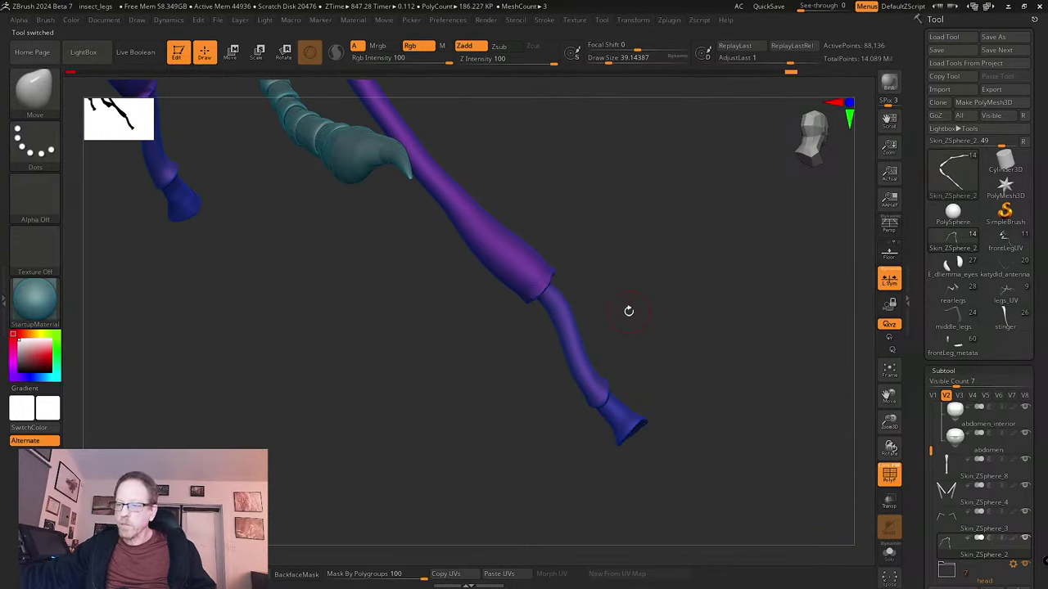
# - Isolate the Skin_ZSphere_2 leg subtool, frame it and bring the segment below the purple tibia into close view
pyautogui.press('b')
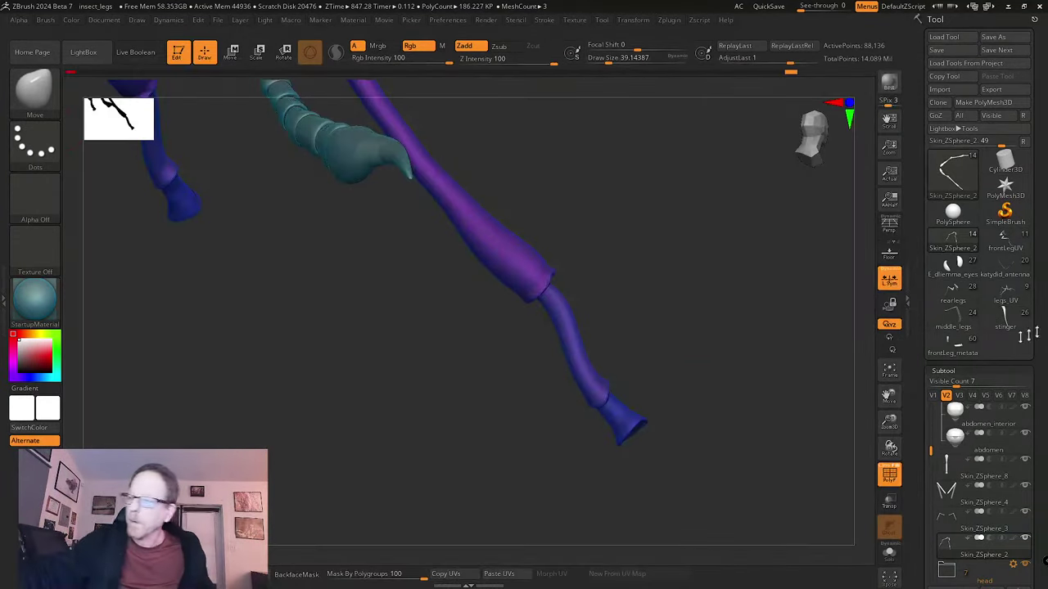
pyautogui.moveTo(634, 373)
pyautogui.keyDown('alt'); pyautogui.mouseDown()
pyautogui.moveTo(634, 398)
pyautogui.moveTo(686, 449)
pyautogui.moveTo(591, 475)
pyautogui.moveTo(466, 363)
pyautogui.mouseUp(); pyautogui.keyUp('alt')
pyautogui.click(890, 554)
pyautogui.keyDown('alt'); pyautogui.moveTo(847, 515); pyautogui.dragTo(470, 163); pyautogui.keyUp('alt')
pyautogui.keyDown('alt'); pyautogui.moveTo(701, 434); pyautogui.dragTo(695, 353); pyautogui.keyUp('alt')
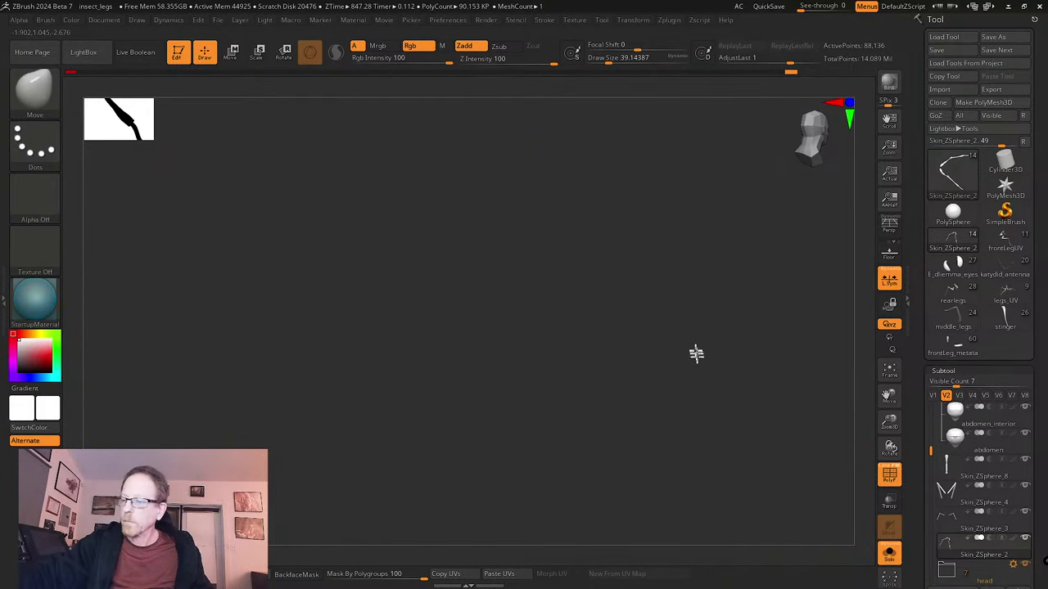
pyautogui.click(889, 371)
pyautogui.moveTo(758, 445); pyautogui.dragTo(708, 479)
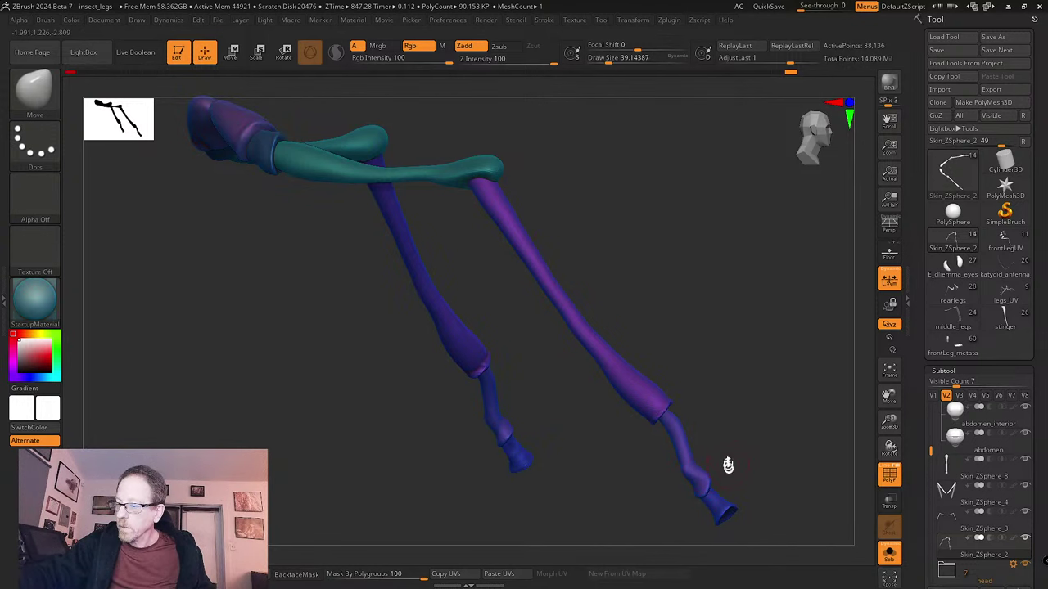
pyautogui.keyDown('alt'); pyautogui.moveTo(729, 474); pyautogui.dragTo(734, 524); pyautogui.keyUp('alt')
pyautogui.moveTo(764, 463); pyautogui.dragTo(762, 460)
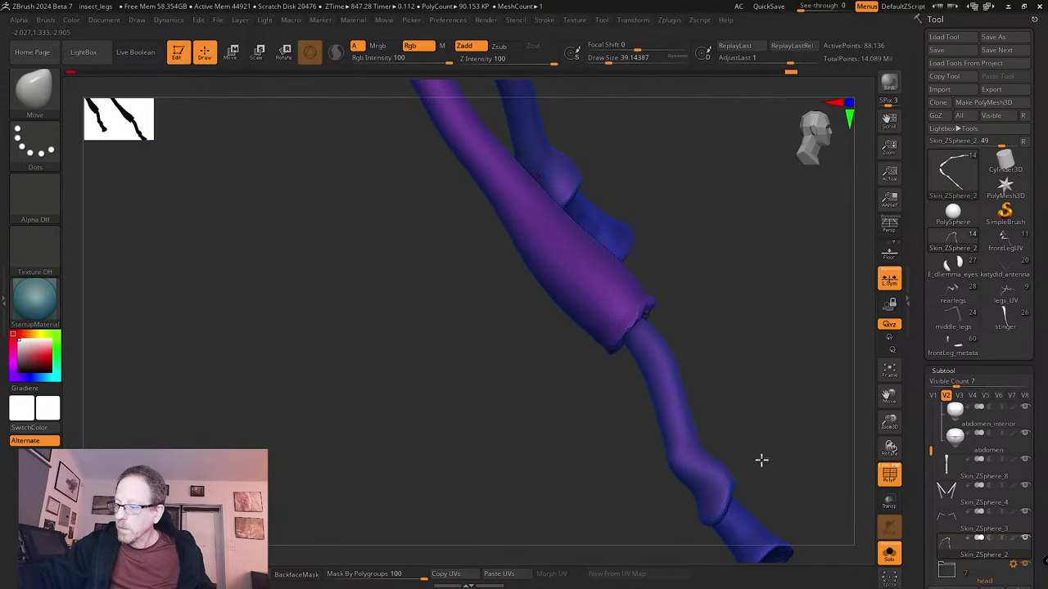
# - Shape a curved notch near the lower end of the blue metatarsus with the Move brush at draw sizes 62.01, 83.49 and 93.69
pyautogui.press('s')
pyautogui.moveTo(693, 485); pyautogui.dragTo(698, 484)
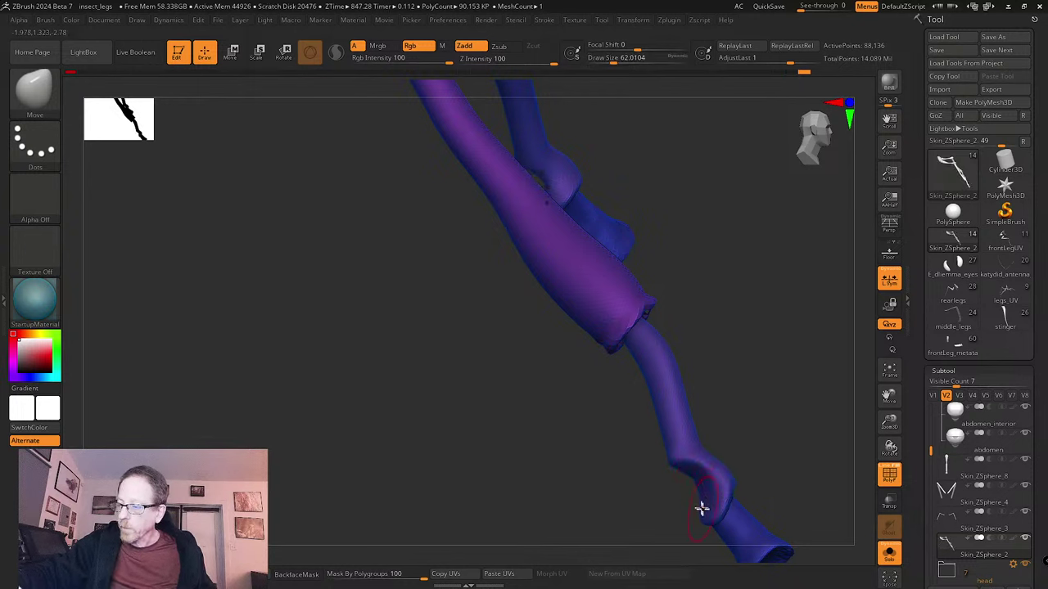
pyautogui.moveTo(728, 432)
pyautogui.mouseDown()
pyautogui.moveTo(723, 444)
pyautogui.moveTo(705, 440)
pyautogui.mouseUp()
pyautogui.press('s')
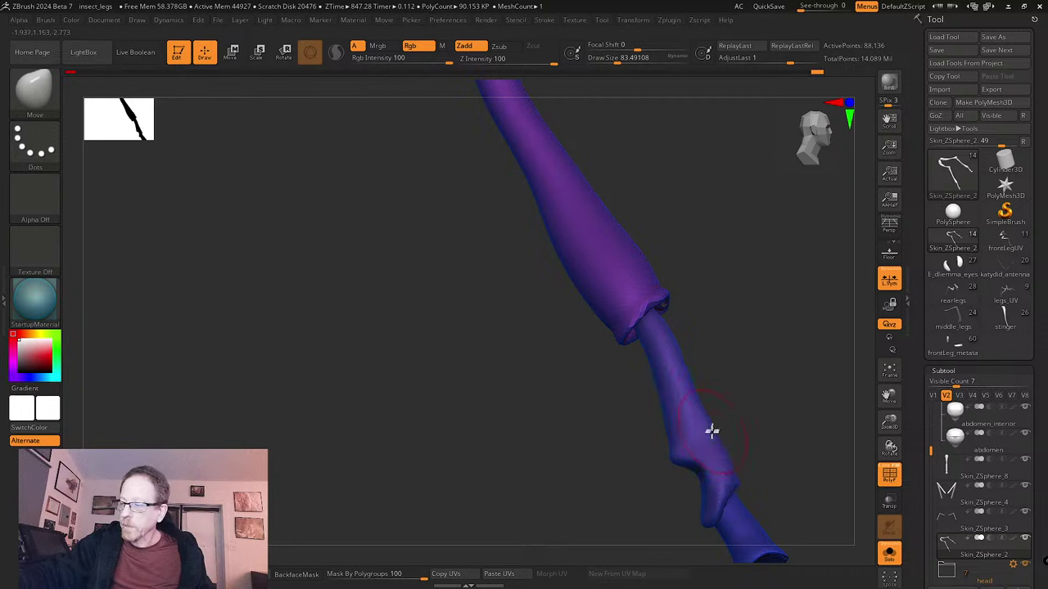
pyautogui.press('s')
pyautogui.moveTo(683, 465)
pyautogui.mouseDown()
pyautogui.moveTo(709, 487)
pyautogui.moveTo(700, 462)
pyautogui.moveTo(744, 480)
pyautogui.moveTo(737, 468)
pyautogui.moveTo(748, 470)
pyautogui.moveTo(742, 482)
pyautogui.moveTo(701, 435)
pyautogui.mouseUp()
pyautogui.press('s')
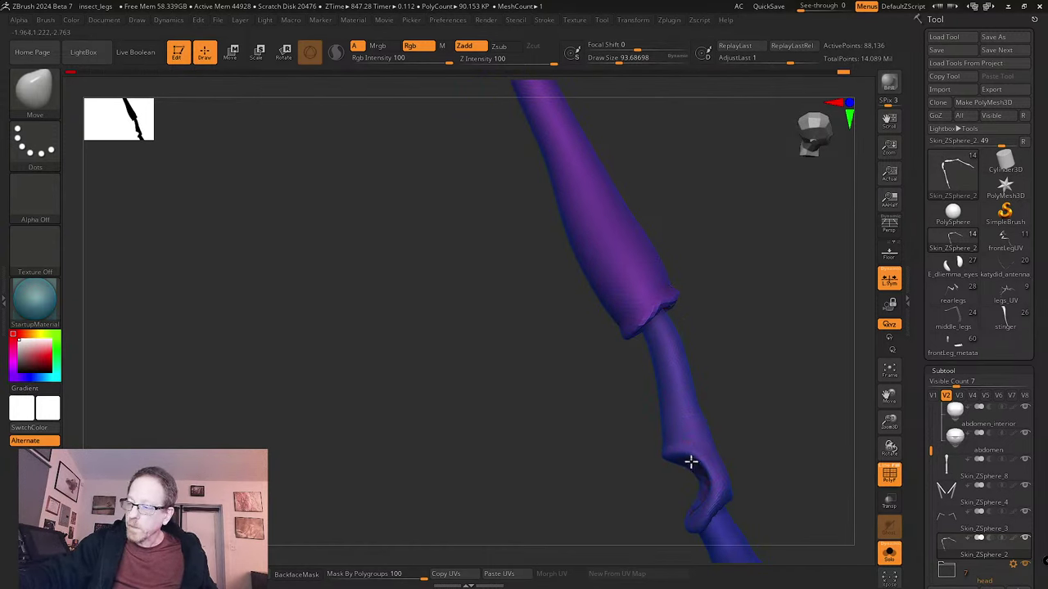
# - Refine the metatarsus around the notch from several angles with the Move brush at draw size 93.69
pyautogui.moveTo(733, 439); pyautogui.dragTo(775, 442)
pyautogui.moveTo(674, 455); pyautogui.dragTo(689, 453)
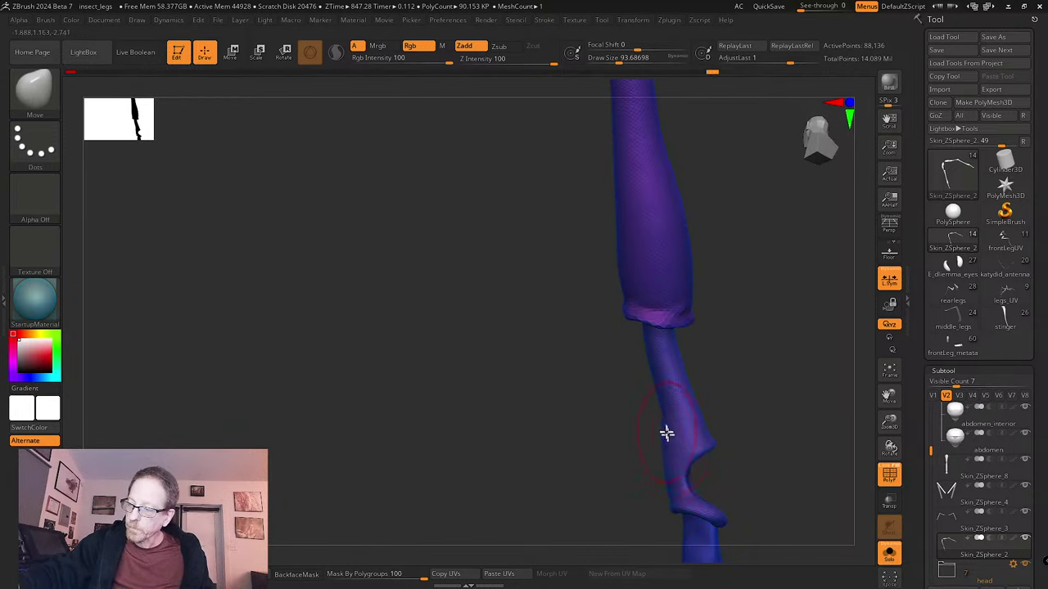
pyautogui.moveTo(676, 416); pyautogui.dragTo(698, 445, button='right')
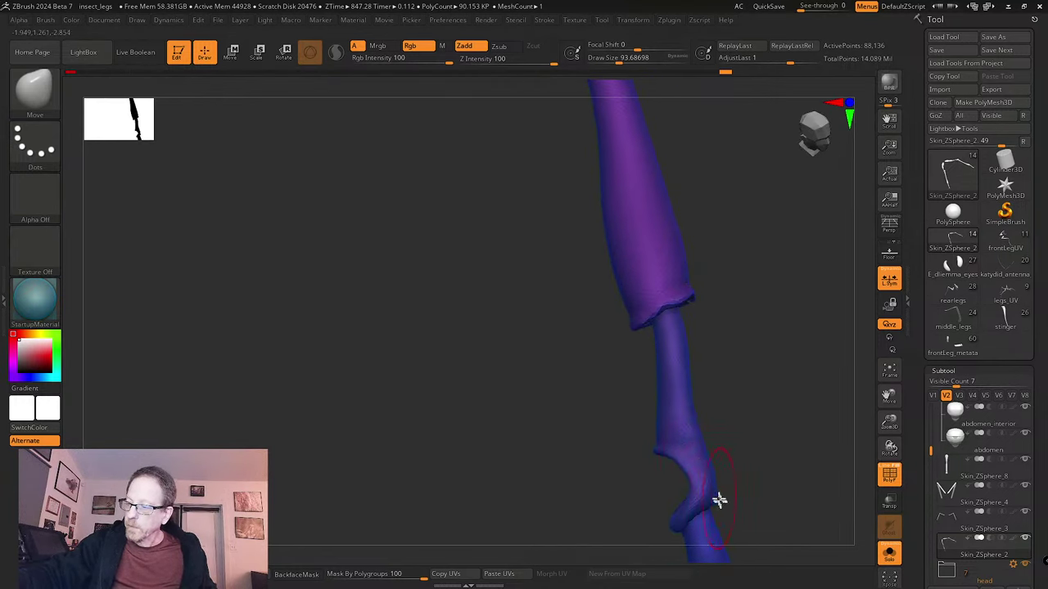
pyautogui.moveTo(713, 510)
pyautogui.mouseDown(button='right')
pyautogui.moveTo(732, 435)
pyautogui.moveTo(679, 437)
pyautogui.mouseUp(button='right')
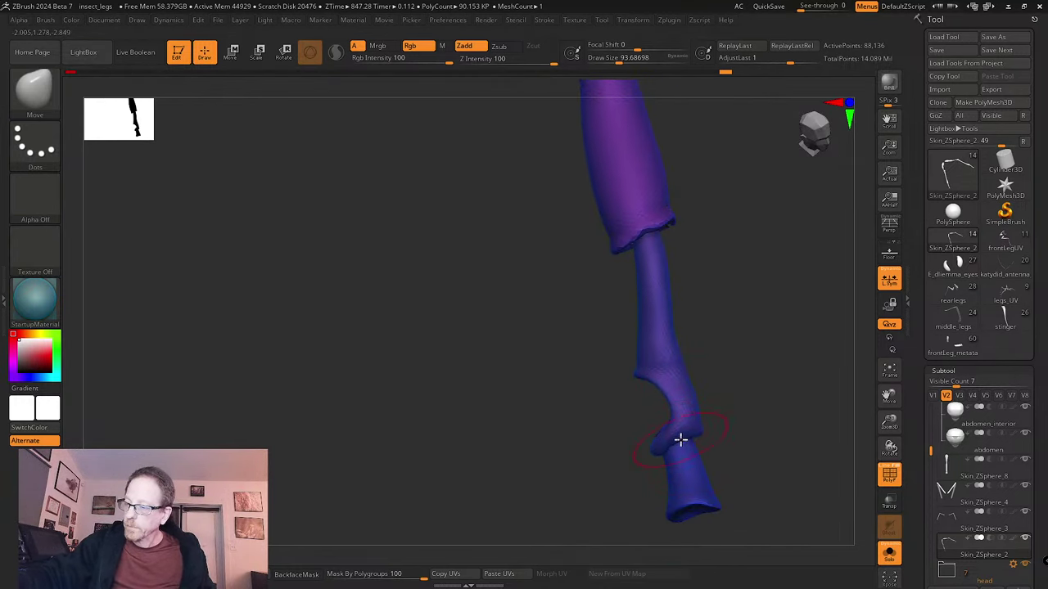
# - Reshape the upper part of the blue metatarsus, seen from the front, with the Move brush at draw size 131.96
pyautogui.moveTo(722, 380)
pyautogui.mouseDown(button='right')
pyautogui.moveTo(690, 295)
pyautogui.moveTo(674, 399)
pyautogui.moveTo(649, 449)
pyautogui.moveTo(641, 417)
pyautogui.moveTo(629, 445)
pyautogui.mouseUp(button='right')
pyautogui.press('s')
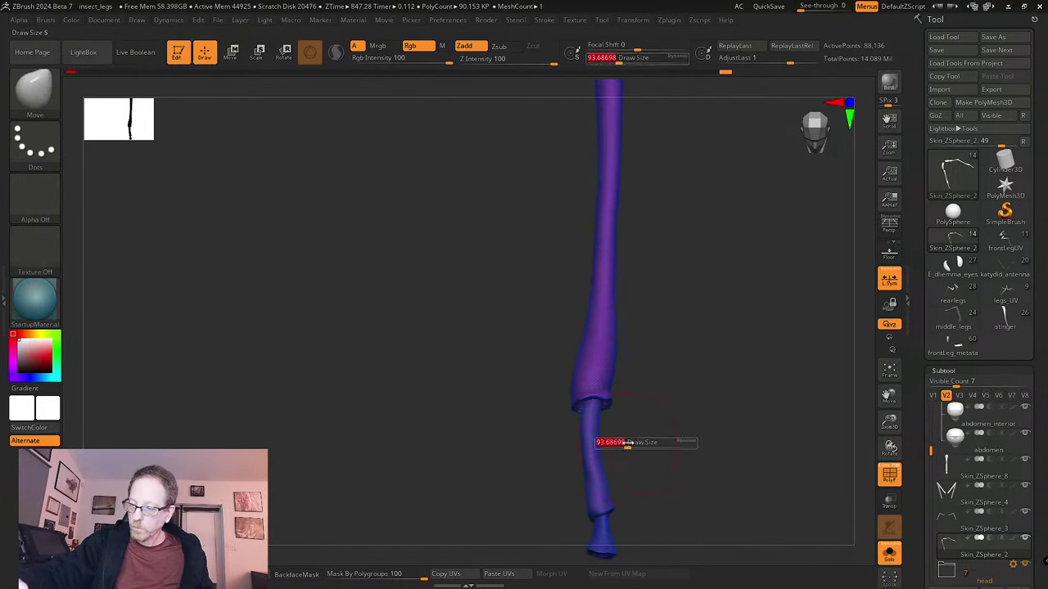
pyautogui.moveTo(626, 444); pyautogui.dragTo(601, 448)
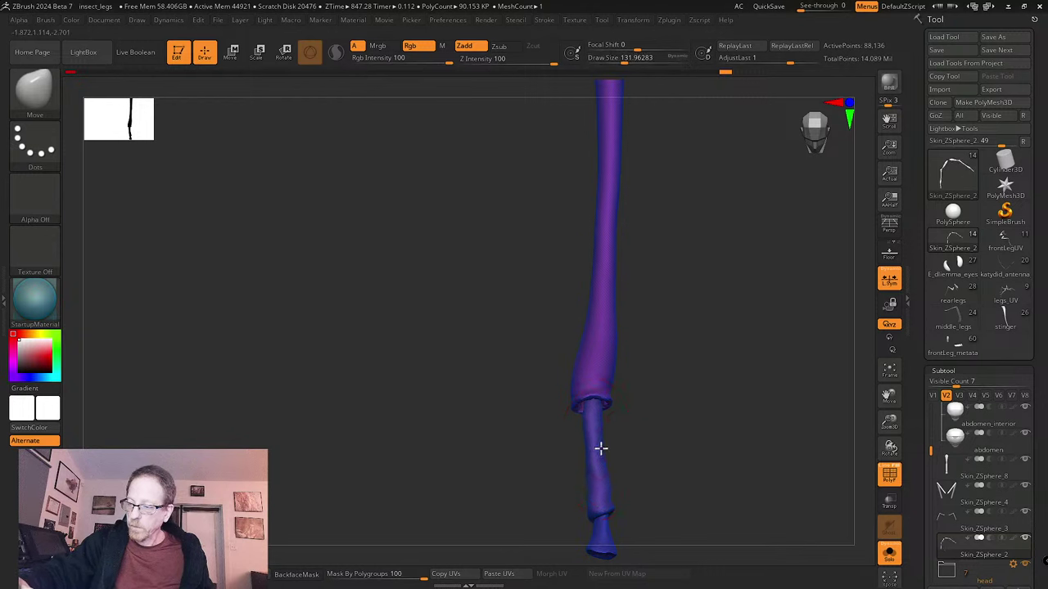
pyautogui.moveTo(631, 414); pyautogui.dragTo(662, 389, button='right')
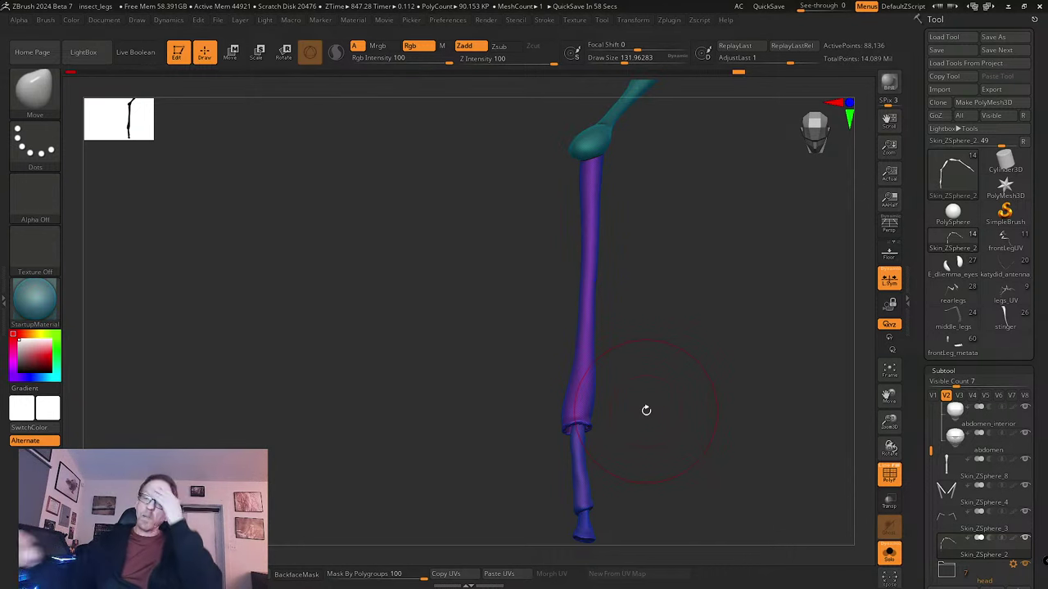
# - Check both front legs in full, then refine and smooth the metatarsus around the notch with the Move brush at draw size 73.89
pyautogui.keyDown('ctrl'); pyautogui.moveTo(762, 308); pyautogui.dragTo(706, 297, button='right'); pyautogui.keyUp('ctrl')
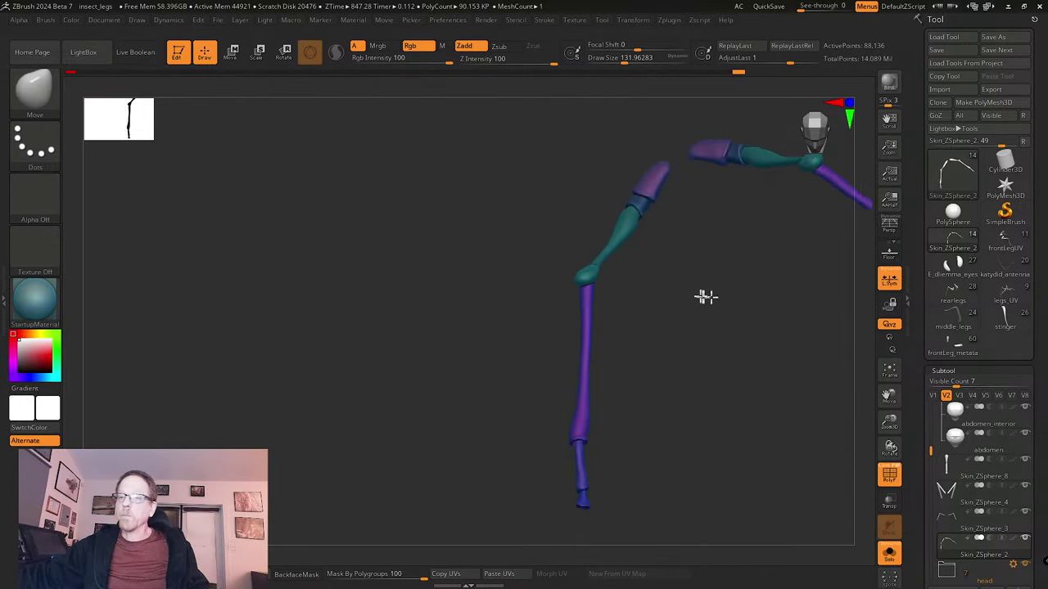
pyautogui.moveTo(706, 297); pyautogui.dragTo(551, 367)
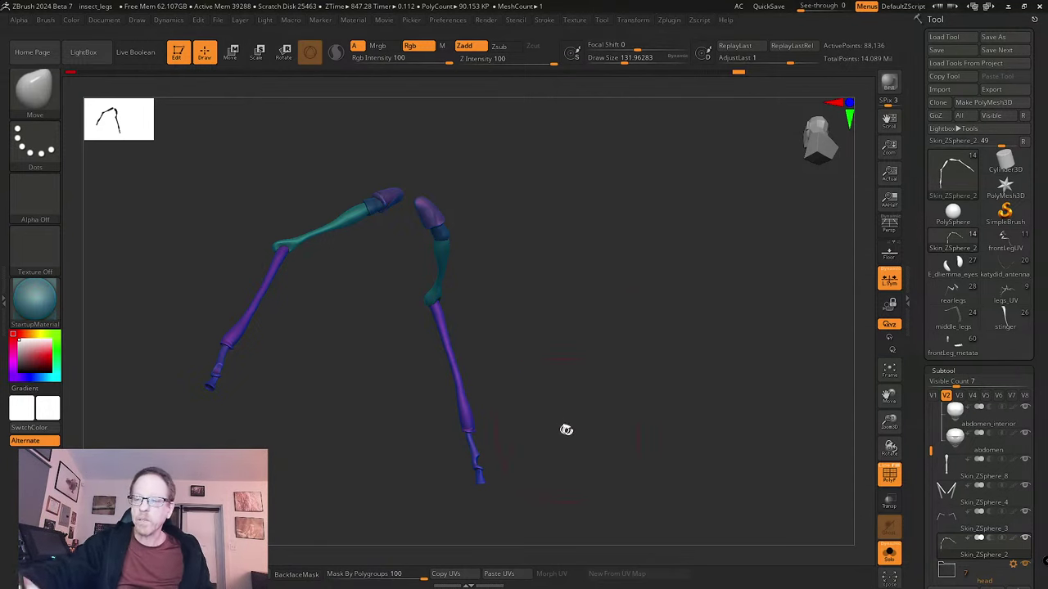
pyautogui.moveTo(566, 428); pyautogui.dragTo(515, 513)
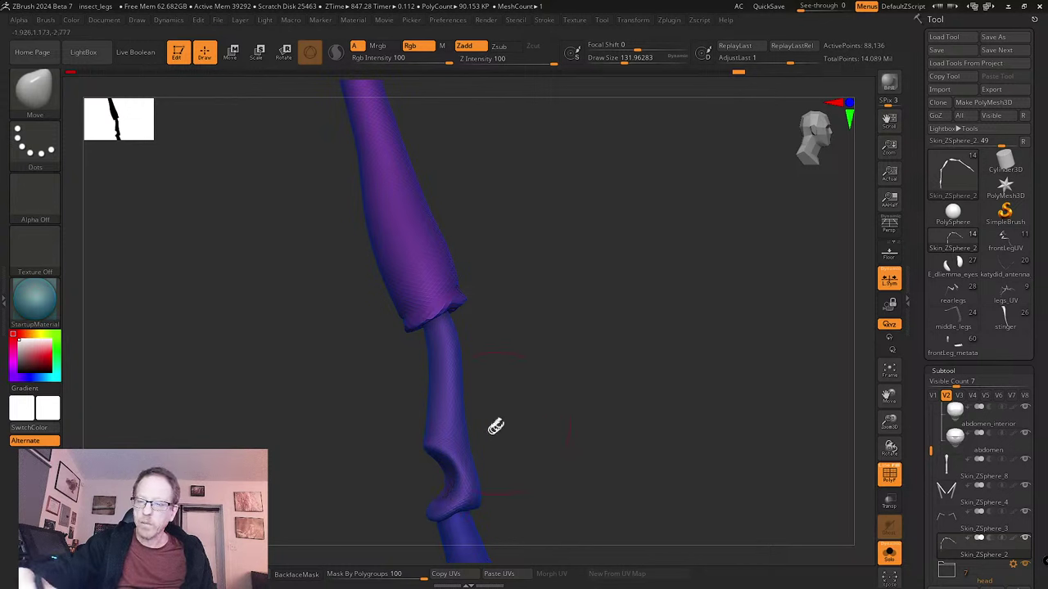
pyautogui.moveTo(496, 428); pyautogui.dragTo(459, 448)
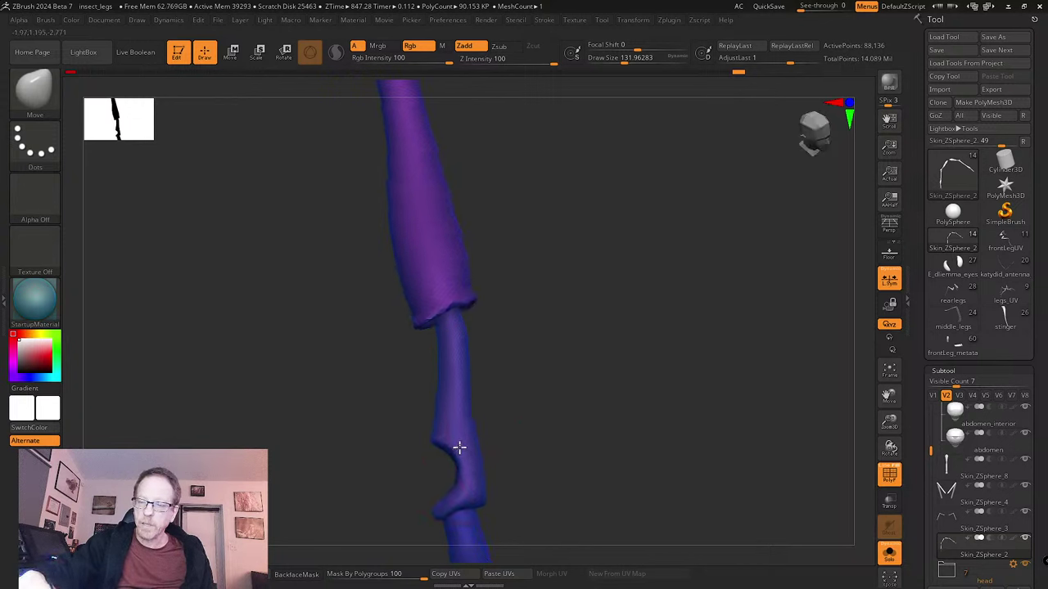
pyautogui.press('s')
pyautogui.moveTo(479, 496)
pyautogui.mouseDown()
pyautogui.moveTo(480, 507)
pyautogui.moveTo(453, 519)
pyautogui.mouseUp()
pyautogui.moveTo(534, 483); pyautogui.dragTo(472, 505)
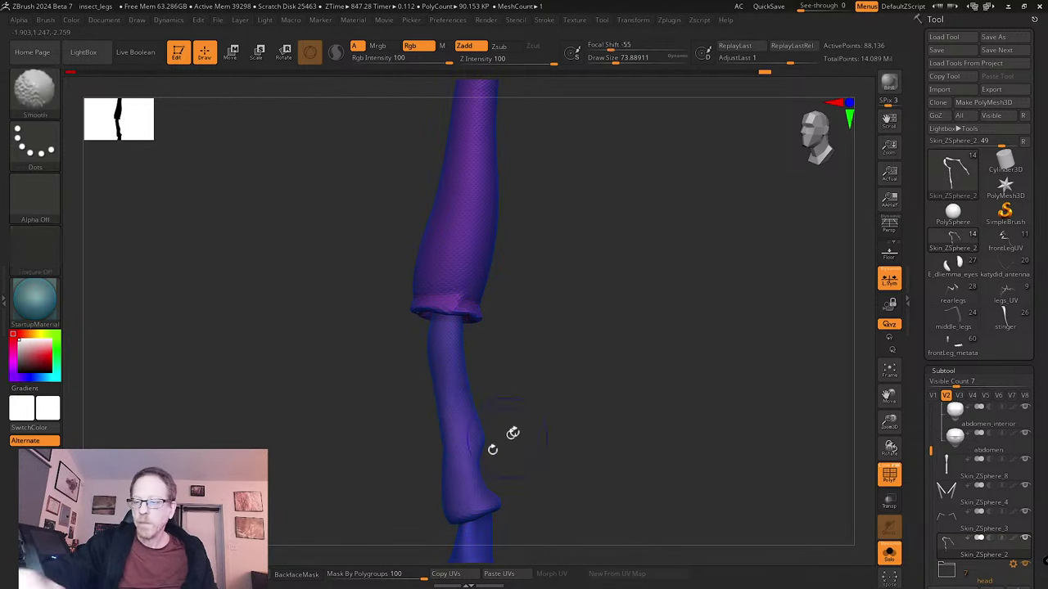
pyautogui.moveTo(498, 439)
pyautogui.mouseDown()
pyautogui.moveTo(507, 425)
pyautogui.moveTo(486, 433)
pyautogui.mouseUp()
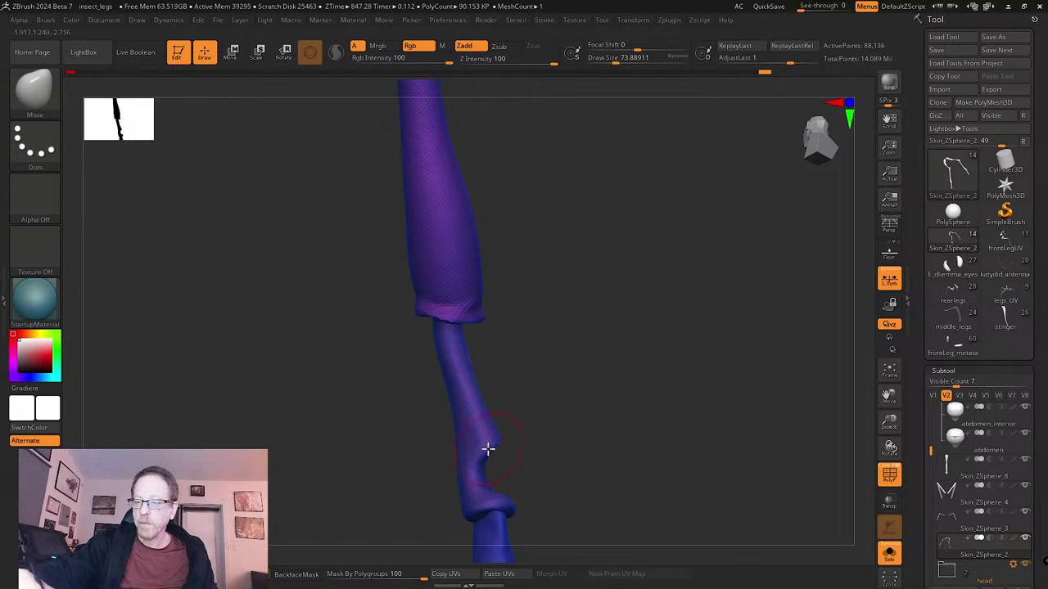
pyautogui.moveTo(486, 439); pyautogui.dragTo(507, 456, button='right')
pyautogui.moveTo(568, 425); pyautogui.dragTo(540, 439, button='right')
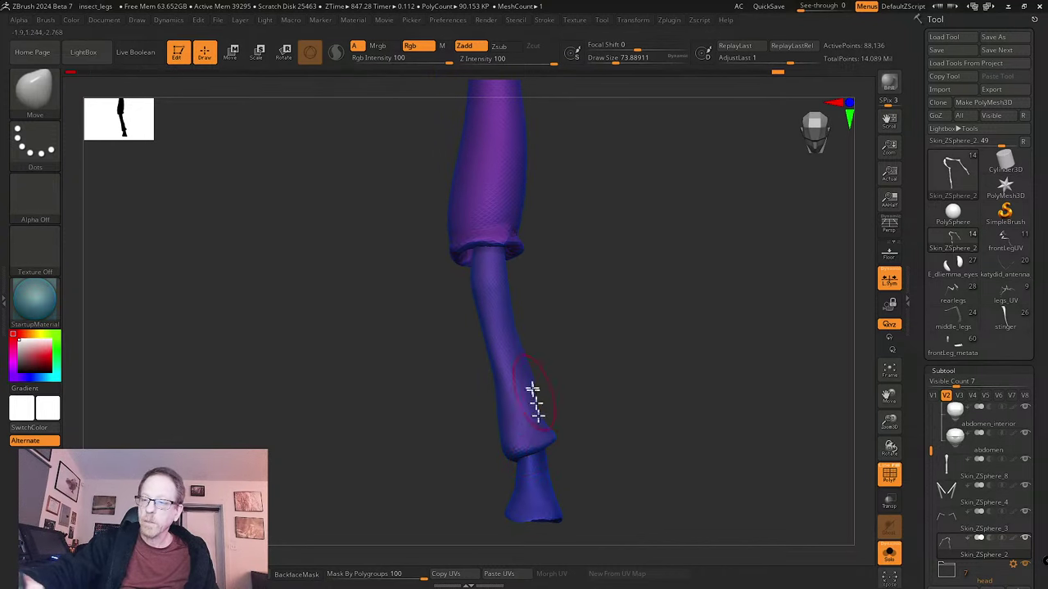
pyautogui.press('shift')
# - Adjust the joint where the metatarsus enters the purple tibia's open end from several angles with the Move brush at draw size 127.84
pyautogui.moveTo(562, 357)
pyautogui.mouseDown(button='right')
pyautogui.moveTo(515, 397)
pyautogui.moveTo(561, 358)
pyautogui.moveTo(544, 359)
pyautogui.mouseUp(button='right')
pyautogui.press('s')
pyautogui.moveTo(543, 358); pyautogui.dragTo(552, 359)
pyautogui.moveTo(454, 353); pyautogui.dragTo(442, 352)
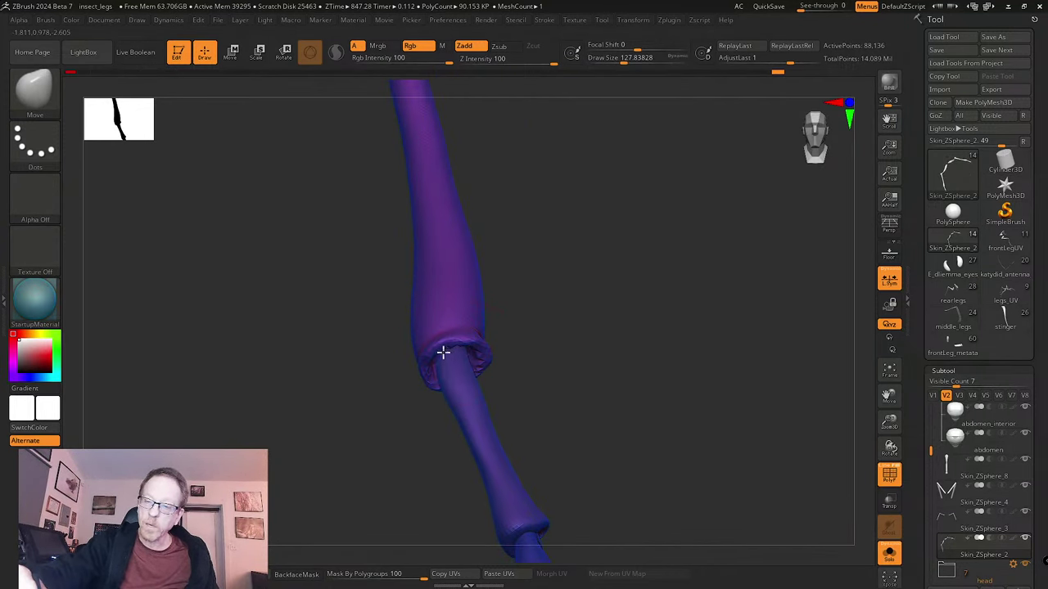
pyautogui.moveTo(511, 348); pyautogui.dragTo(469, 368, button='right')
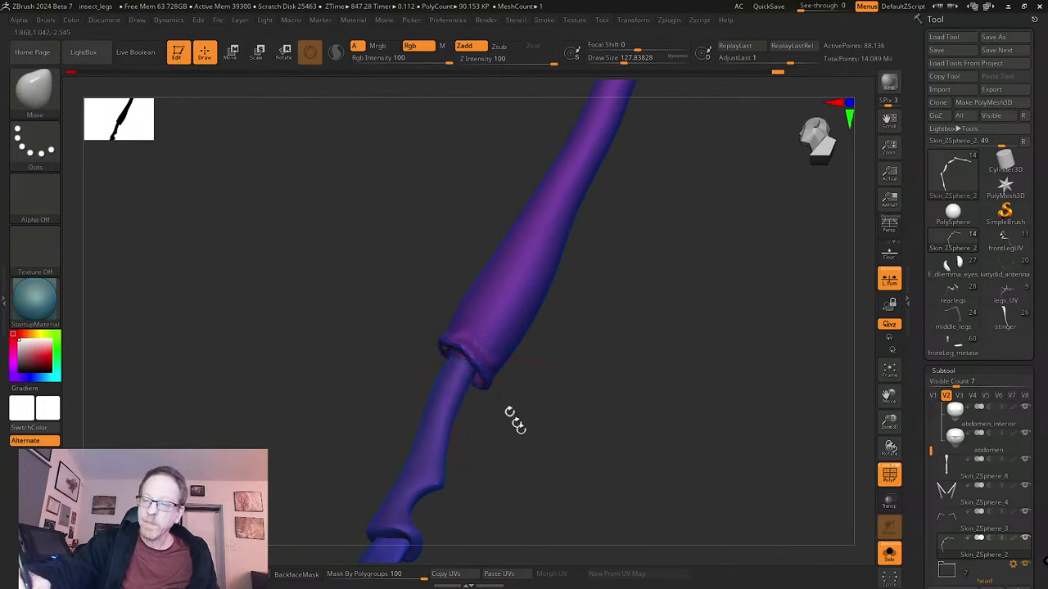
pyautogui.moveTo(512, 421); pyautogui.dragTo(477, 377, button='right')
pyautogui.moveTo(477, 374); pyautogui.dragTo(480, 379)
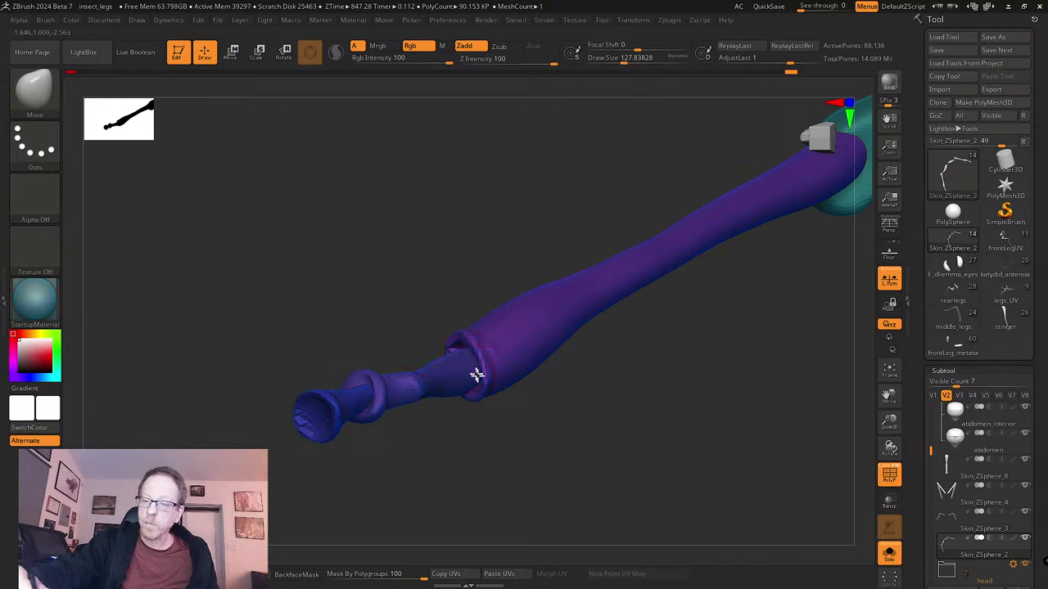
pyautogui.moveTo(484, 376); pyautogui.dragTo(557, 362, button='right')
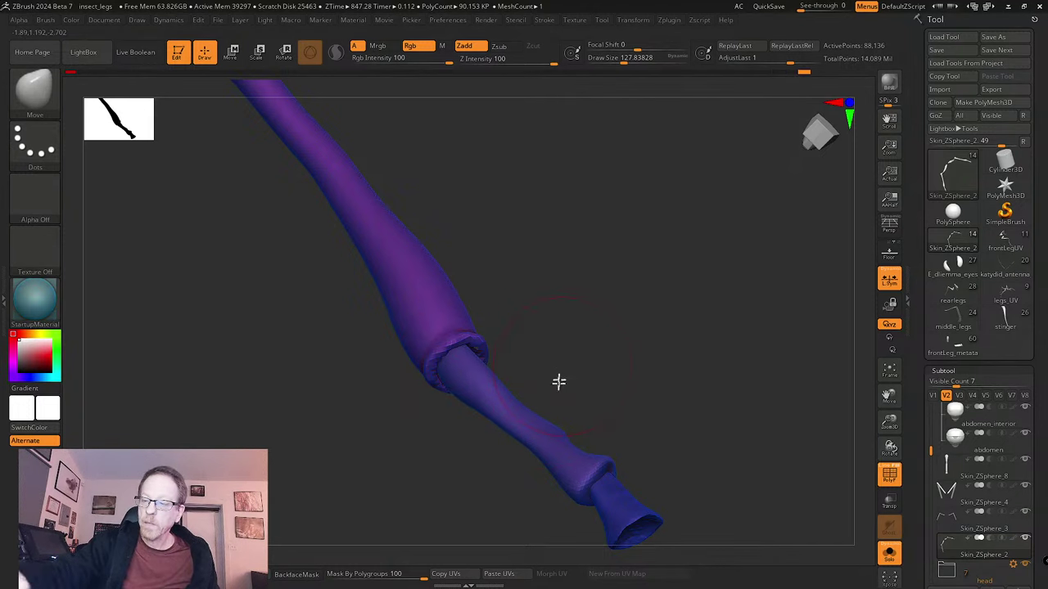
pyautogui.moveTo(559, 379); pyautogui.dragTo(508, 411, button='right')
# - Sharpen the upper and lower lips of the metatarsus notch with the Move brush at draw size 64.89
pyautogui.press('s')
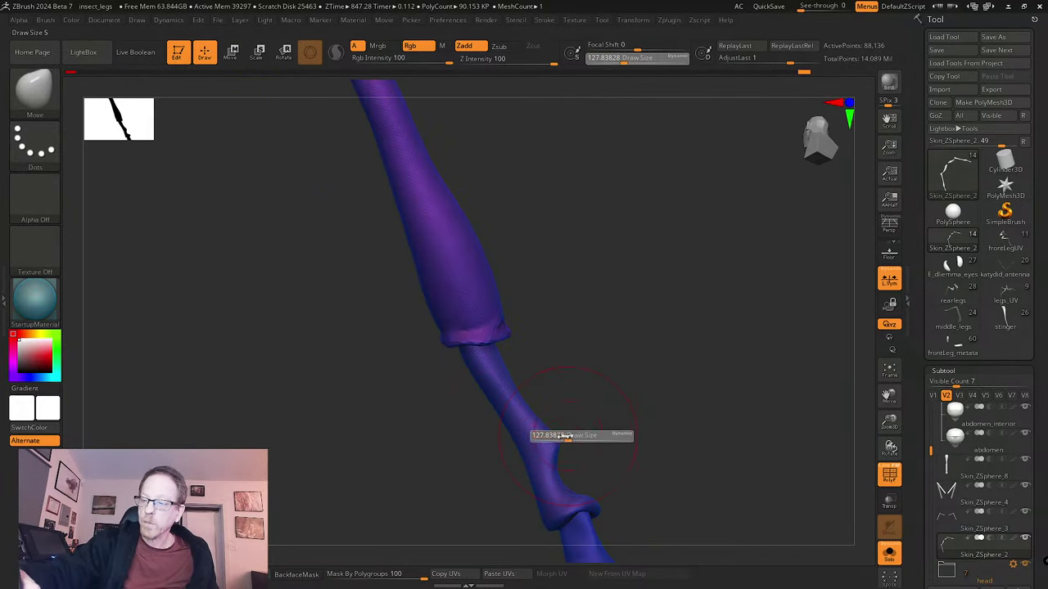
pyautogui.moveTo(557, 439)
pyautogui.mouseDown()
pyautogui.moveTo(557, 450)
pyautogui.moveTo(566, 443)
pyautogui.moveTo(552, 461)
pyautogui.mouseUp()
pyautogui.moveTo(606, 480); pyautogui.dragTo(606, 492)
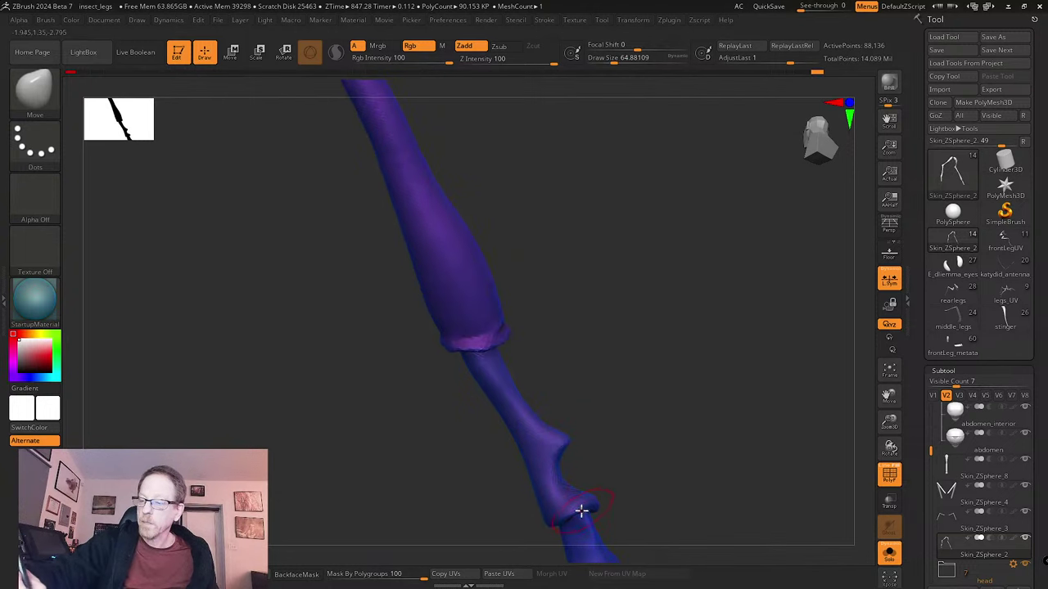
pyautogui.moveTo(594, 513)
pyautogui.mouseDown(button='right')
pyautogui.moveTo(660, 479)
pyautogui.moveTo(598, 439)
pyautogui.moveTo(562, 467)
pyautogui.moveTo(544, 452)
pyautogui.moveTo(542, 304)
pyautogui.moveTo(611, 428)
pyautogui.moveTo(613, 466)
pyautogui.moveTo(589, 478)
pyautogui.moveTo(560, 455)
pyautogui.mouseUp(button='right')
# - Reshape the dark blue segment between the purple coxa and teal femur from several angles with the Move brush at draw size 64.89
pyautogui.press('s')
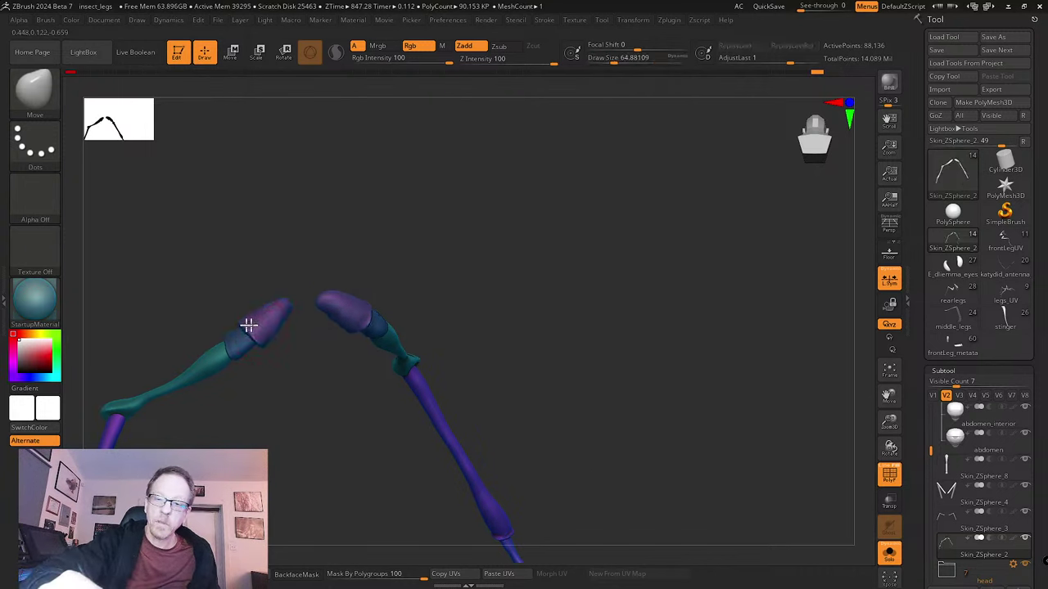
pyautogui.moveTo(248, 324); pyautogui.dragTo(270, 340)
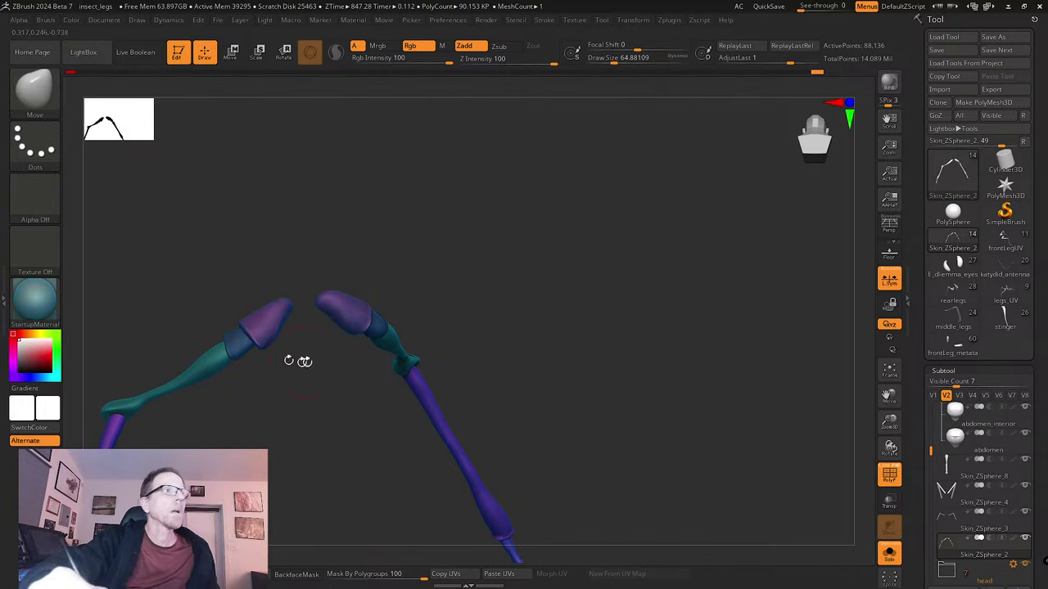
pyautogui.moveTo(288, 361); pyautogui.dragTo(385, 369, button='right')
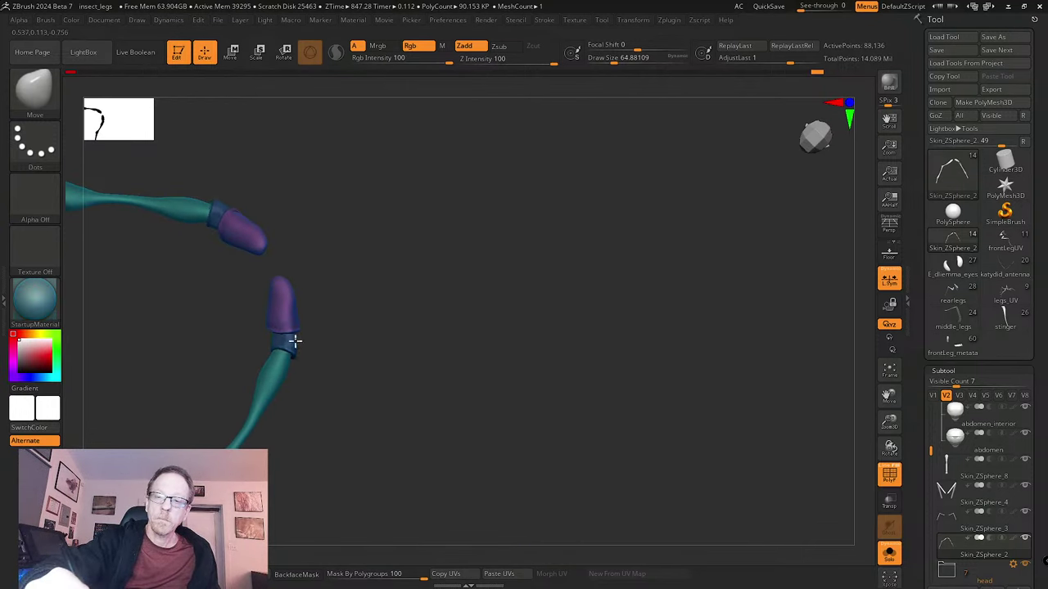
pyautogui.moveTo(275, 340); pyautogui.dragTo(270, 340)
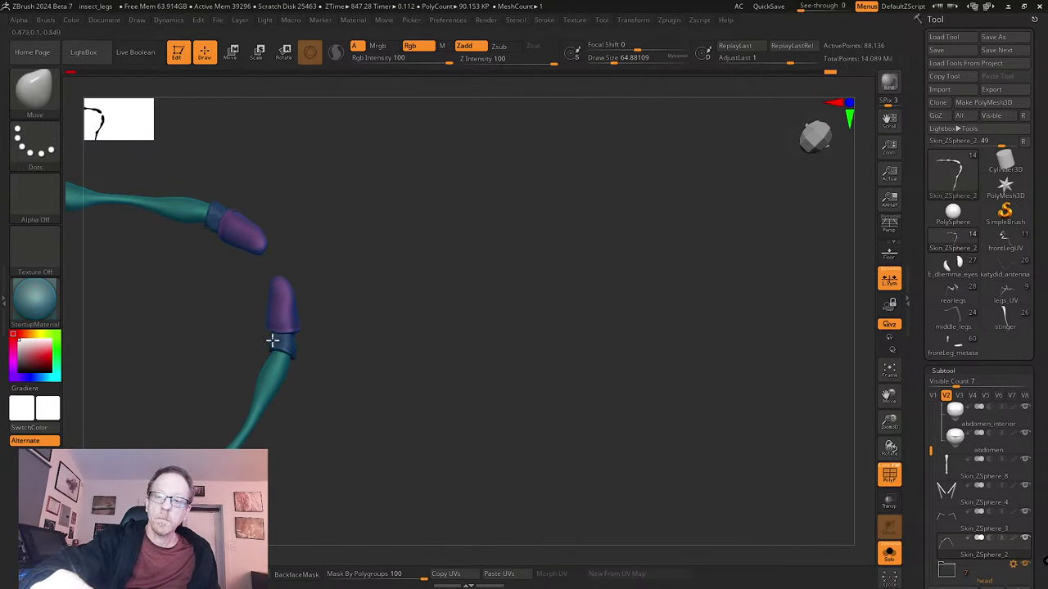
pyautogui.moveTo(292, 344); pyautogui.dragTo(438, 350, button='right')
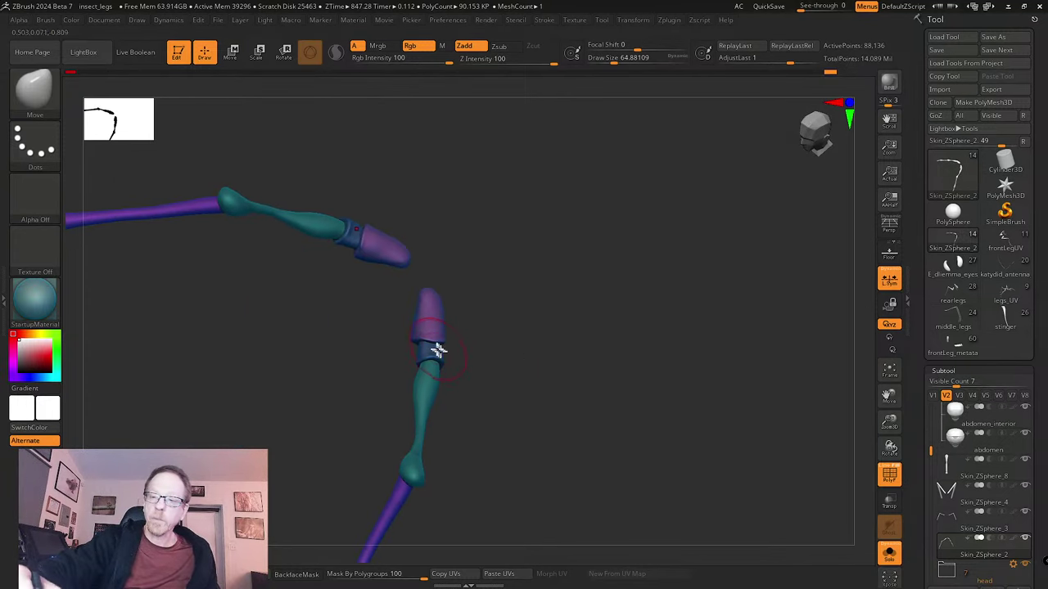
pyautogui.moveTo(439, 350); pyautogui.dragTo(442, 350)
pyautogui.keyDown('ctrl'); pyautogui.moveTo(463, 343); pyautogui.dragTo(494, 454, button='right'); pyautogui.keyUp('ctrl')
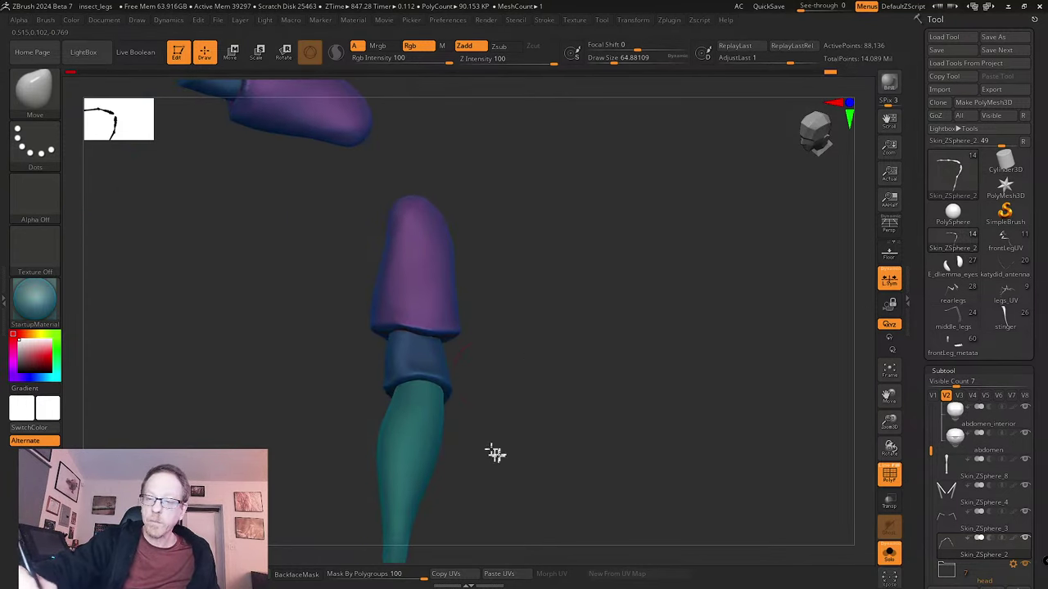
# - Refine the dark blue segment's outline below the coxa in close view with the Move brush at draw sizes 51.19 and 80.22
pyautogui.press('s')
pyautogui.click(479, 374)
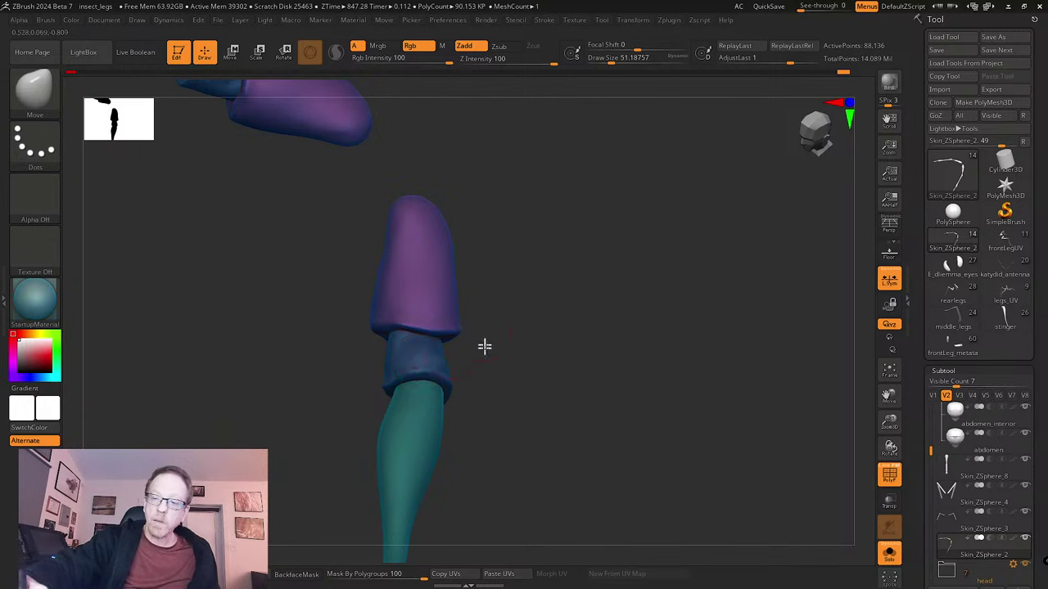
pyautogui.moveTo(484, 347); pyautogui.dragTo(401, 352)
pyautogui.press('s')
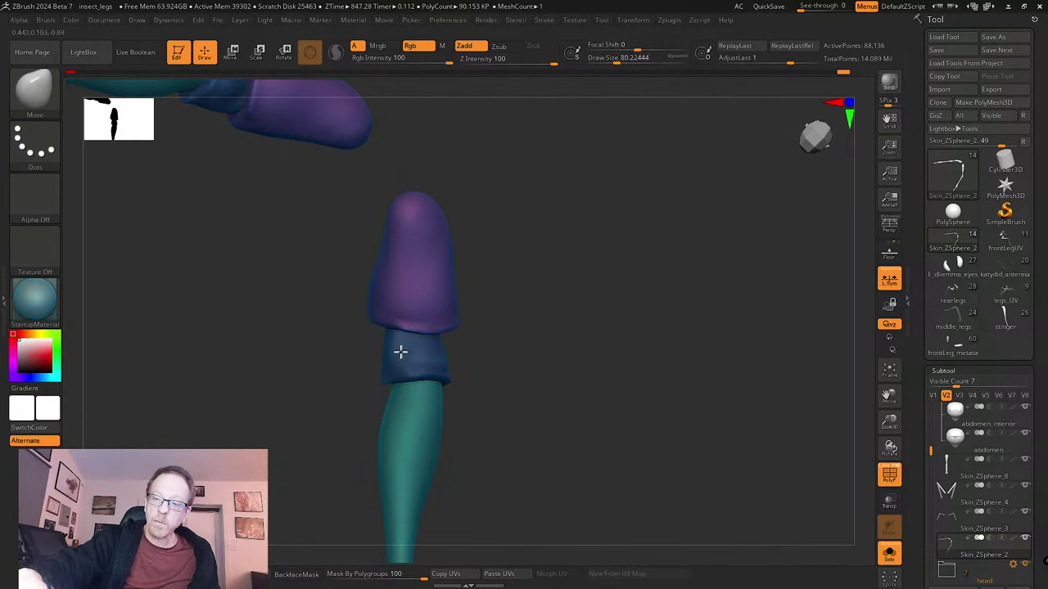
# - Refine the blue collar segment between the purple and teal leg parts with the Move brush, and smooth its lower rim
pyautogui.moveTo(408, 359); pyautogui.dragTo(417, 342, button='right')
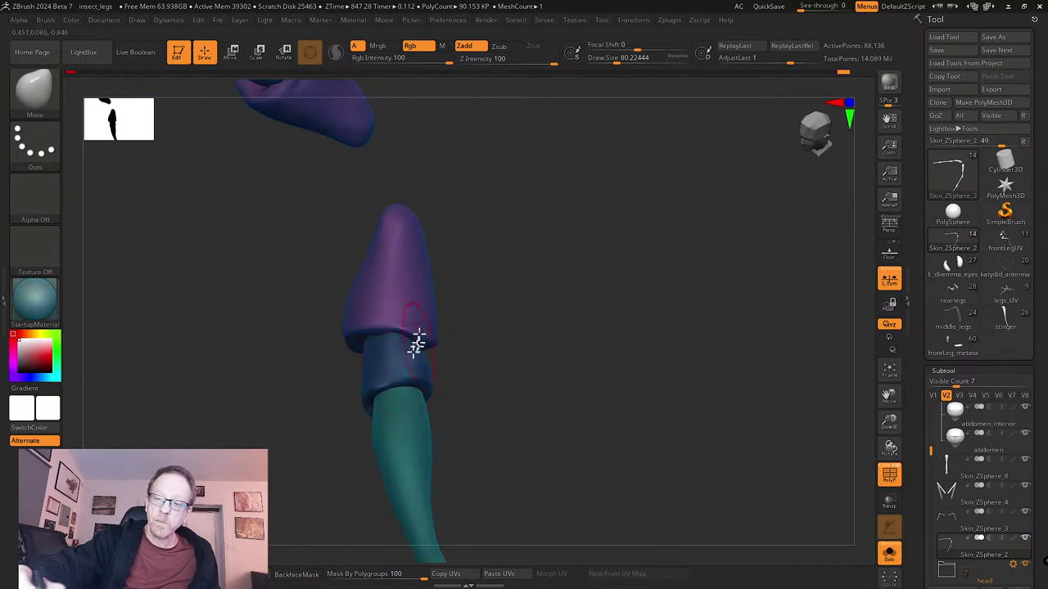
pyautogui.moveTo(395, 379); pyautogui.dragTo(353, 356, button='right')
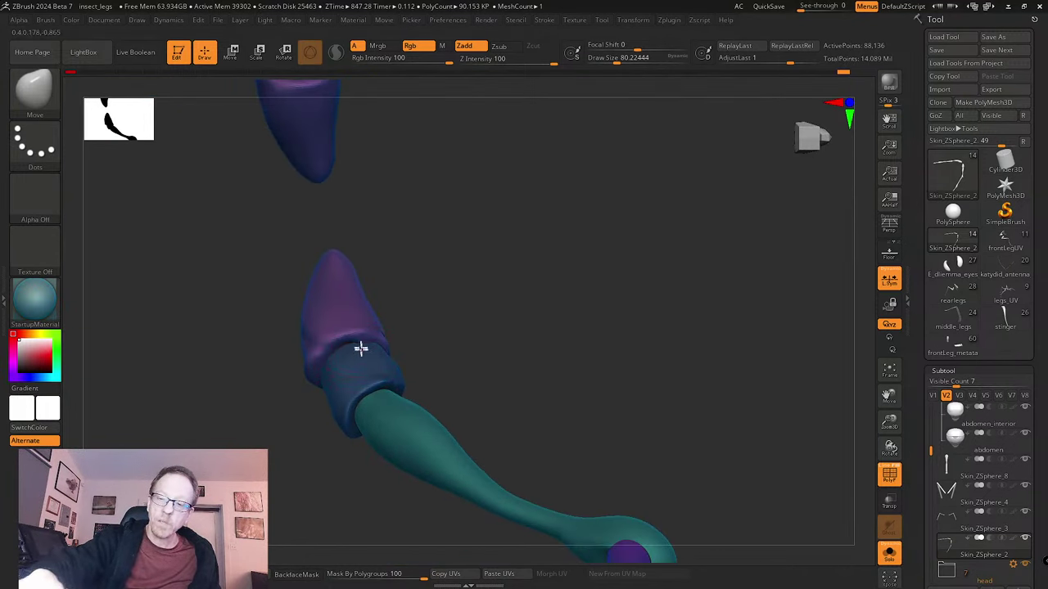
pyautogui.moveTo(354, 348); pyautogui.dragTo(385, 368, button='right')
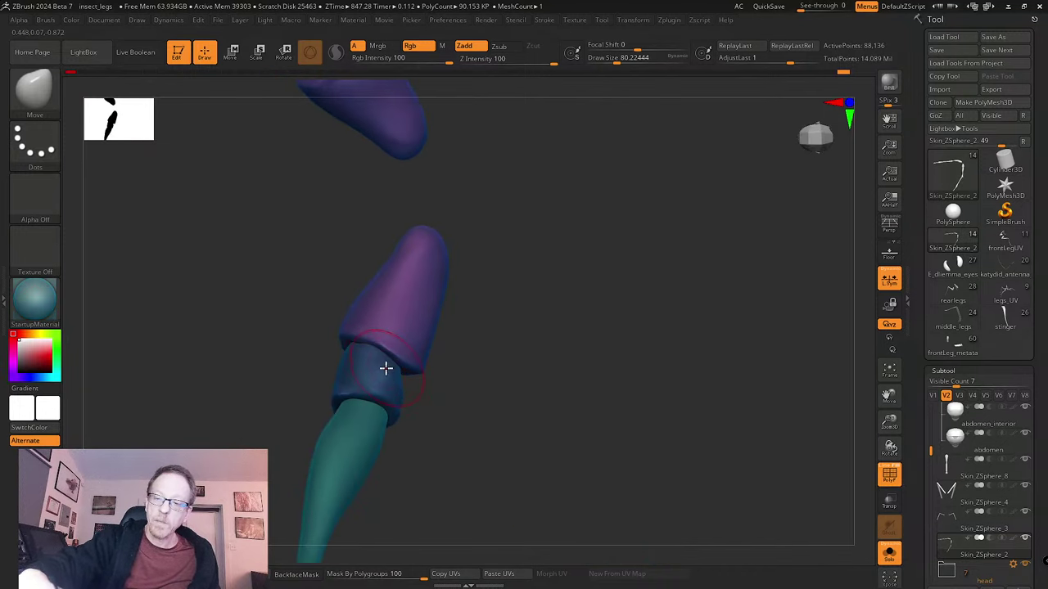
pyautogui.moveTo(423, 403)
pyautogui.mouseDown(button='right')
pyautogui.moveTo(407, 416)
pyautogui.moveTo(421, 393)
pyautogui.moveTo(458, 381)
pyautogui.moveTo(480, 385)
pyautogui.moveTo(439, 420)
pyautogui.moveTo(486, 408)
pyautogui.mouseUp(button='right')
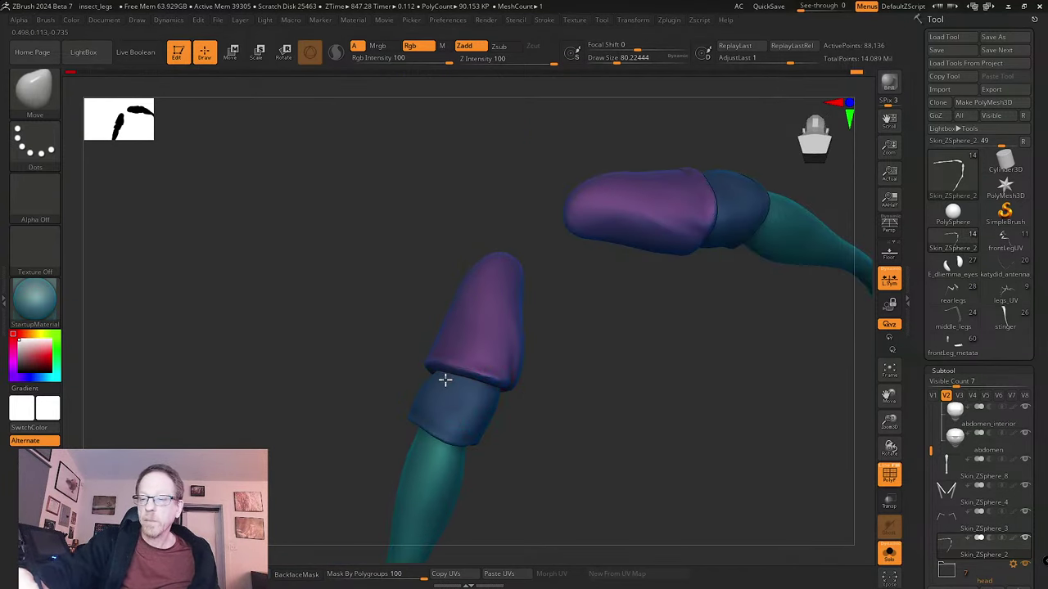
pyautogui.moveTo(507, 426); pyautogui.dragTo(496, 413, button='right')
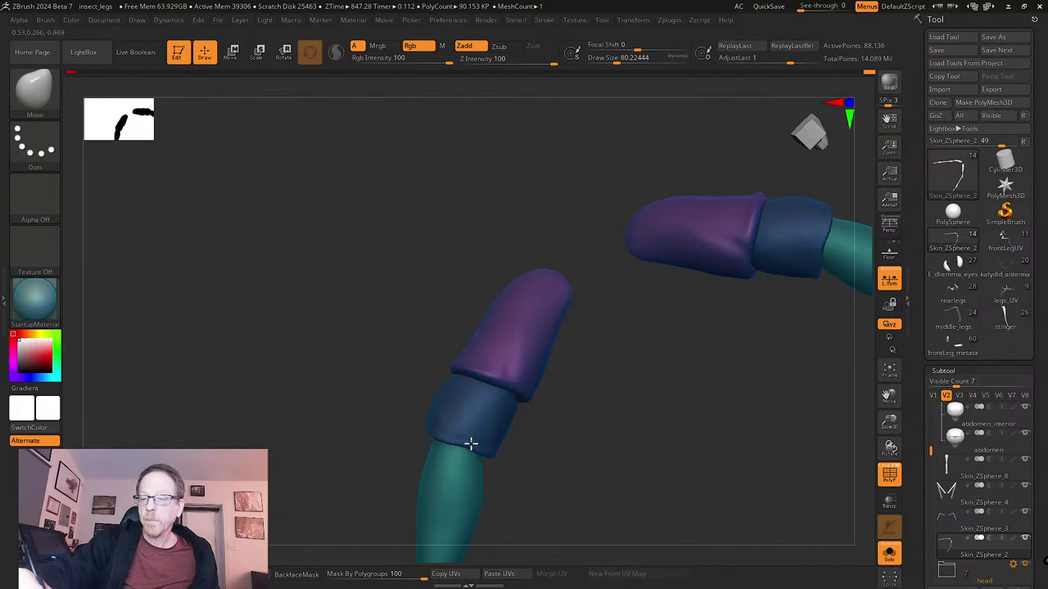
pyautogui.moveTo(543, 445); pyautogui.dragTo(524, 431)
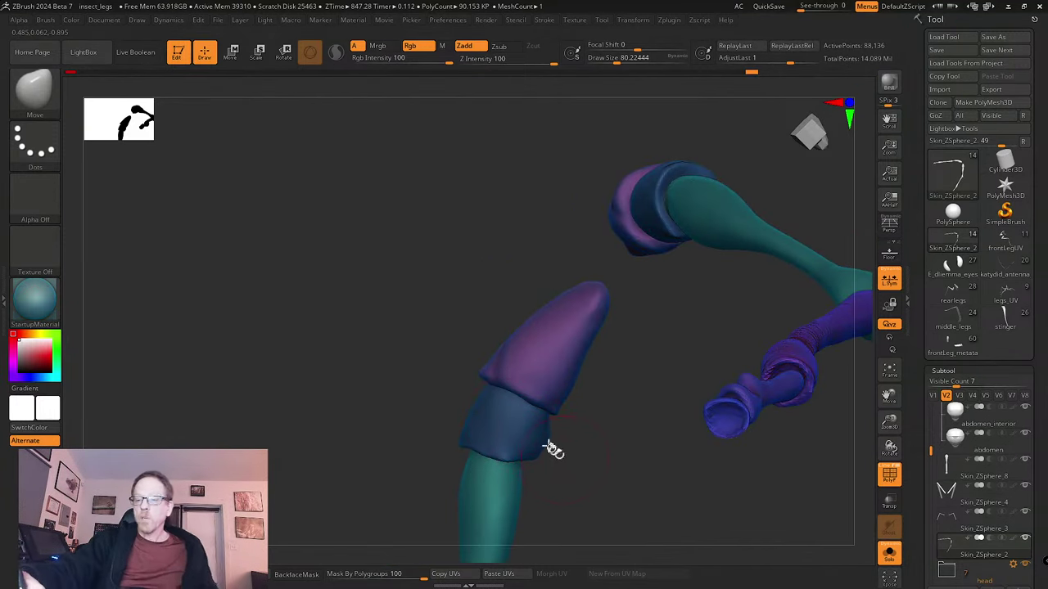
pyautogui.moveTo(548, 446); pyautogui.dragTo(561, 451, button='right')
pyautogui.press('shift')
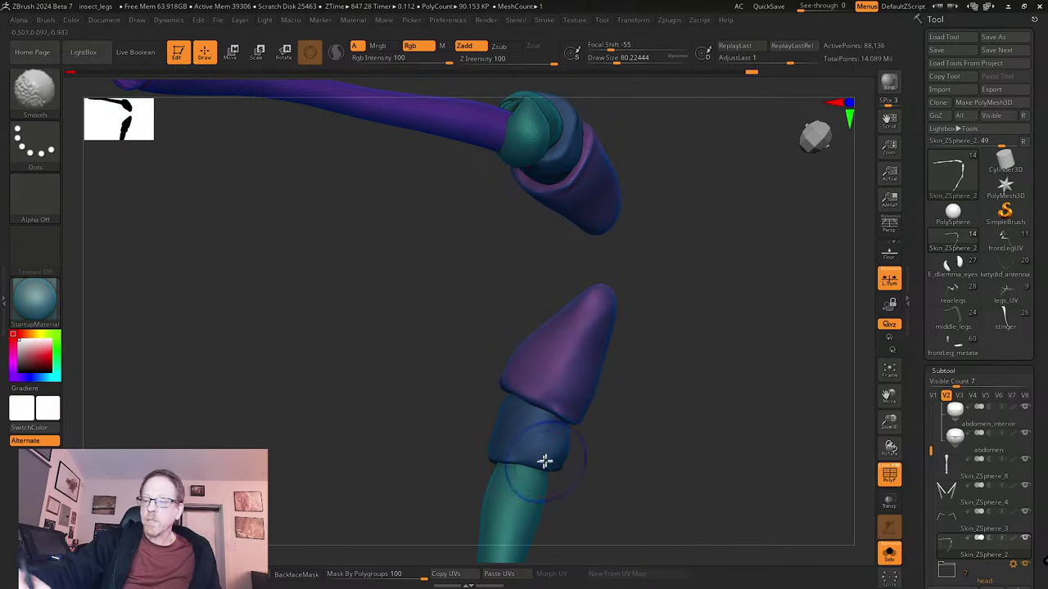
pyautogui.moveTo(570, 439); pyautogui.dragTo(655, 414, button='right')
# - Show the whole insect to check the legs in context, and isolate the pair of legs again
pyautogui.click(889, 553)
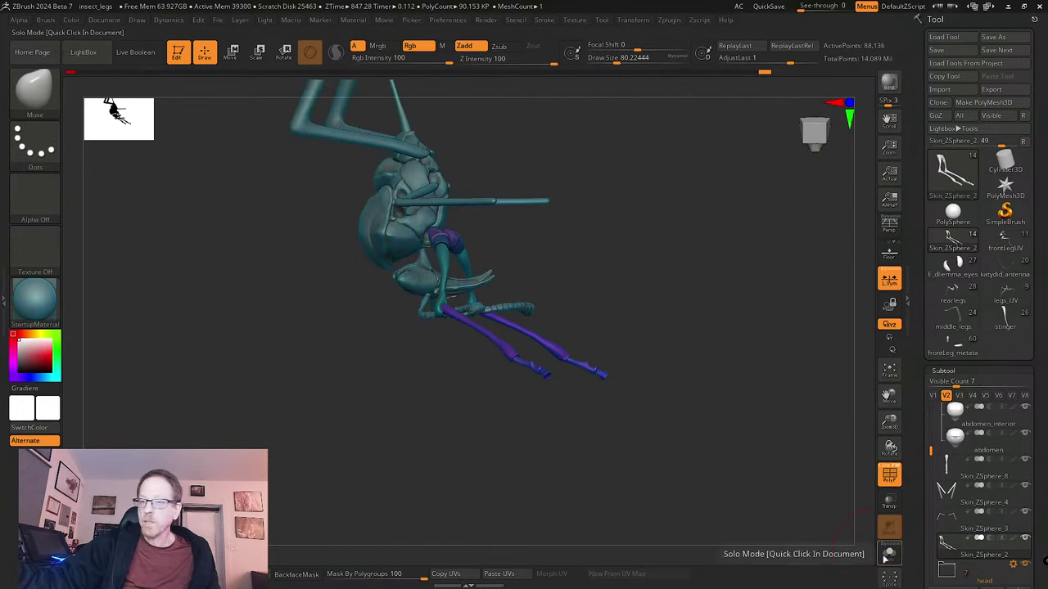
pyautogui.moveTo(727, 502); pyautogui.dragTo(740, 413, button='right')
pyautogui.click(892, 556)
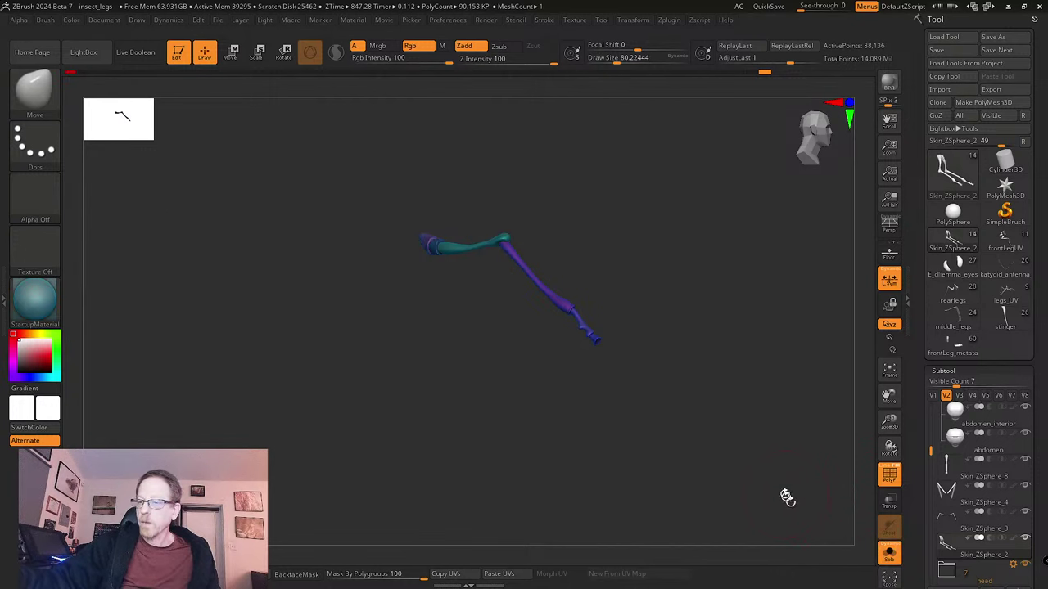
pyautogui.keyDown('ctrl'); pyautogui.moveTo(786, 496); pyautogui.dragTo(809, 578, button='right'); pyautogui.keyUp('ctrl')
pyautogui.keyDown('alt'); pyautogui.moveTo(804, 532); pyautogui.dragTo(675, 494, button='right'); pyautogui.keyUp('alt')
pyautogui.moveTo(689, 444); pyautogui.dragTo(708, 475, button='right')
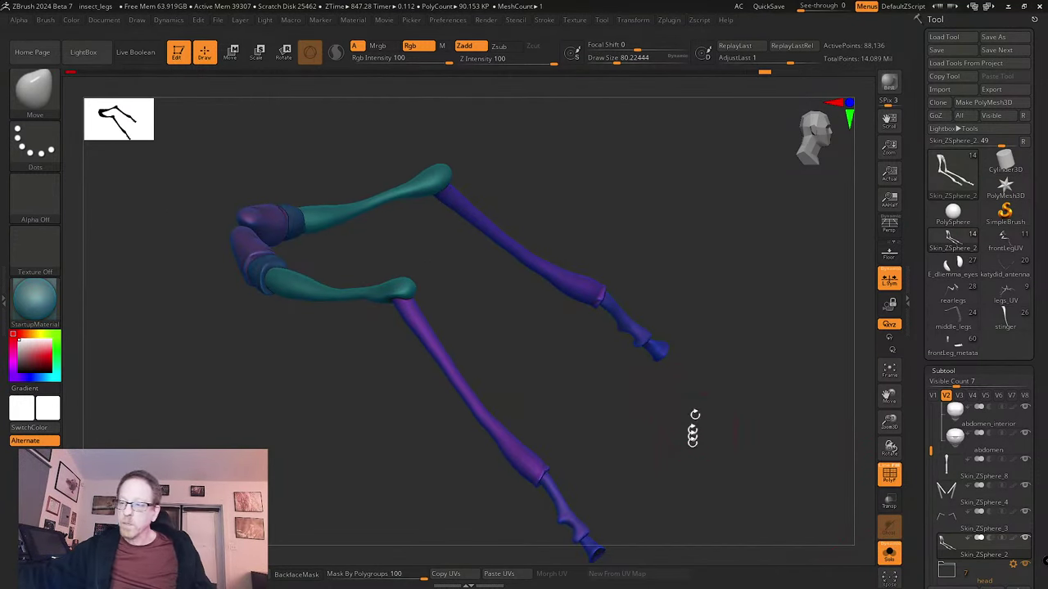
pyautogui.moveTo(693, 428)
pyautogui.mouseDown(button='right')
pyautogui.moveTo(657, 388)
pyautogui.moveTo(704, 421)
pyautogui.moveTo(758, 487)
pyautogui.mouseUp(button='right')
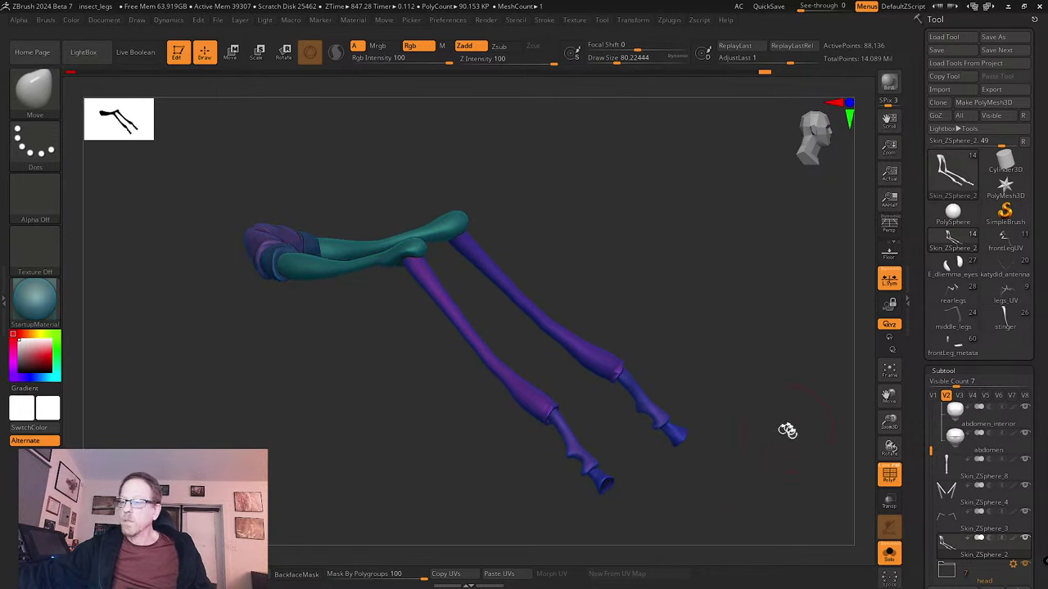
# - Display the polygon wireframe on the legs and examine the mesh density around the upper joints
pyautogui.click(888, 473)
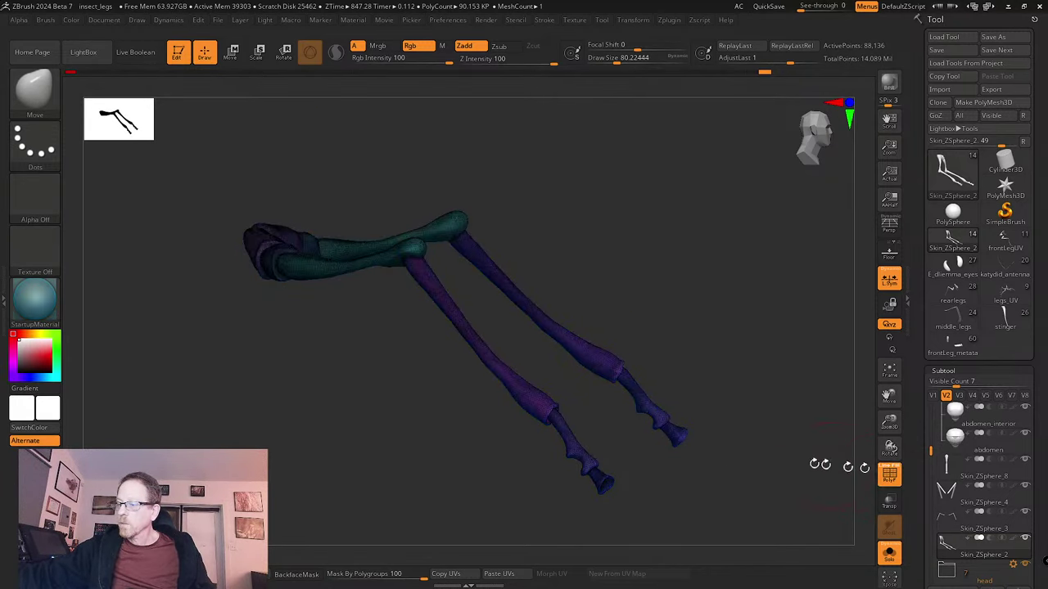
pyautogui.moveTo(818, 465); pyautogui.dragTo(663, 366, button='right')
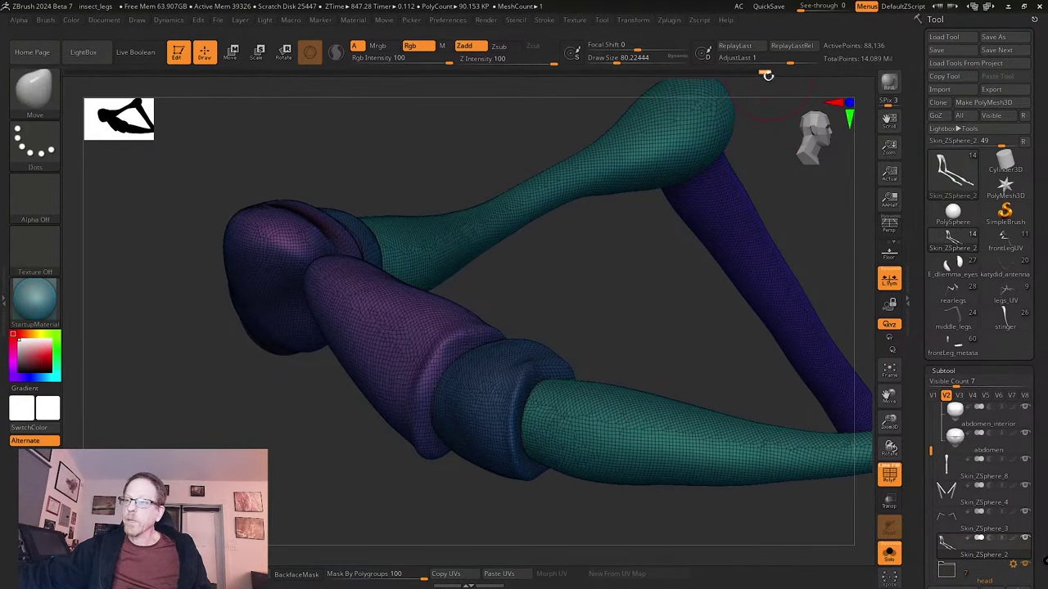
pyautogui.moveTo(766, 73)
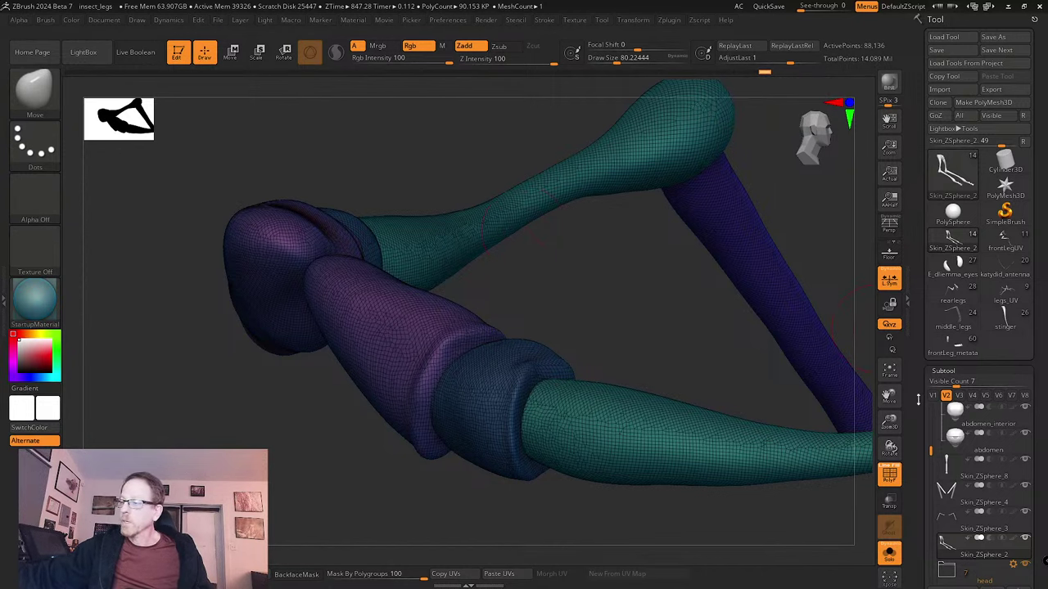
# - Set ZRemesher's target polygons count to 10 and remesh the legs
pyautogui.scroll(-5, 918, 398)
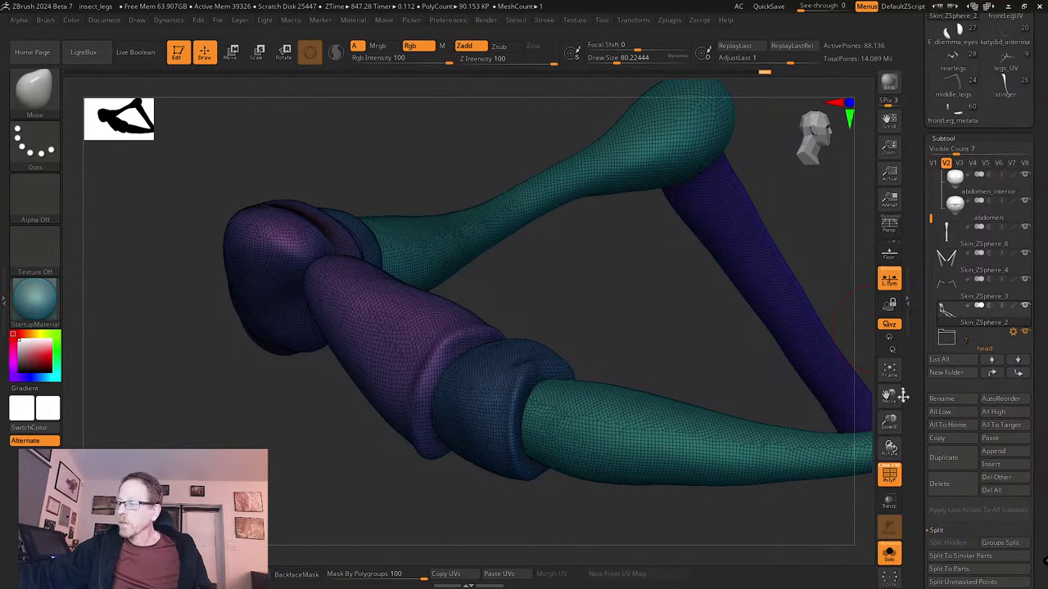
pyautogui.scroll(-10, 918, 435)
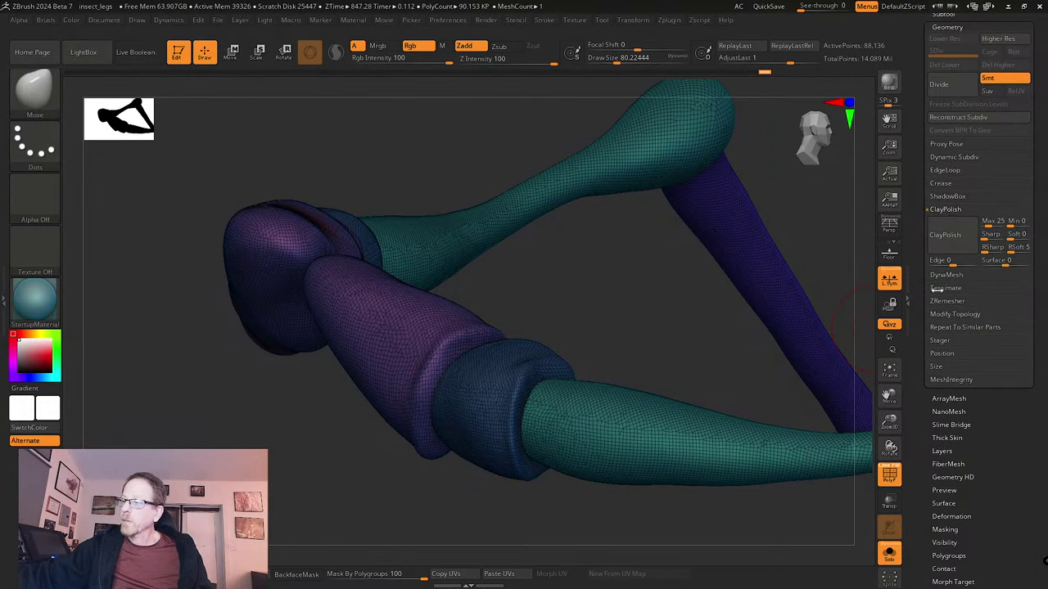
pyautogui.click(948, 301)
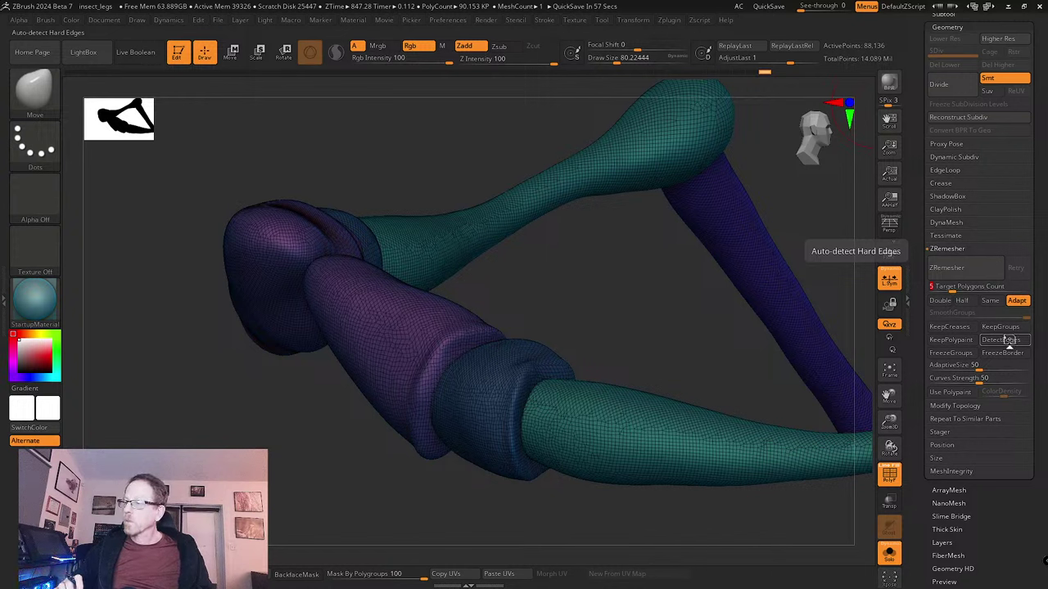
pyautogui.write('10')
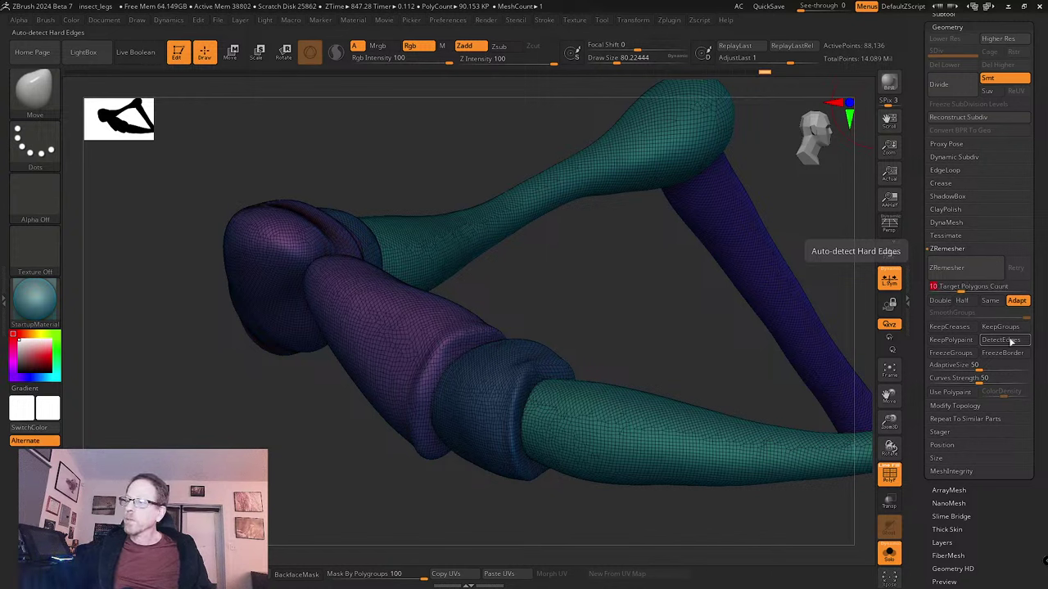
pyautogui.click(958, 276)
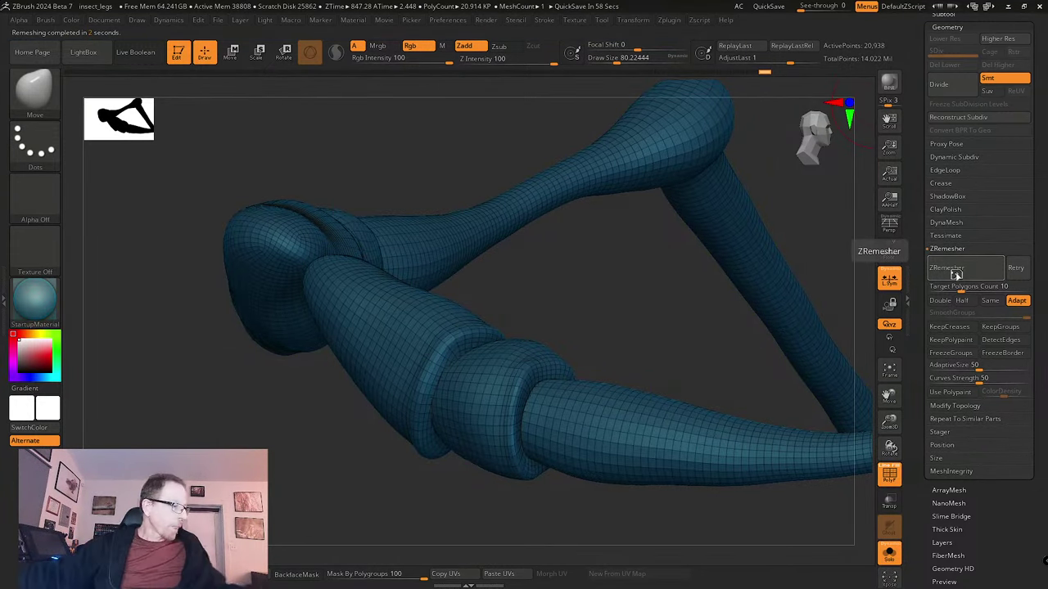
# - Undo the remesh and run ZRemesher on the legs again with KeepGroups enabled
pyautogui.hotkey('ctrl', 'z')
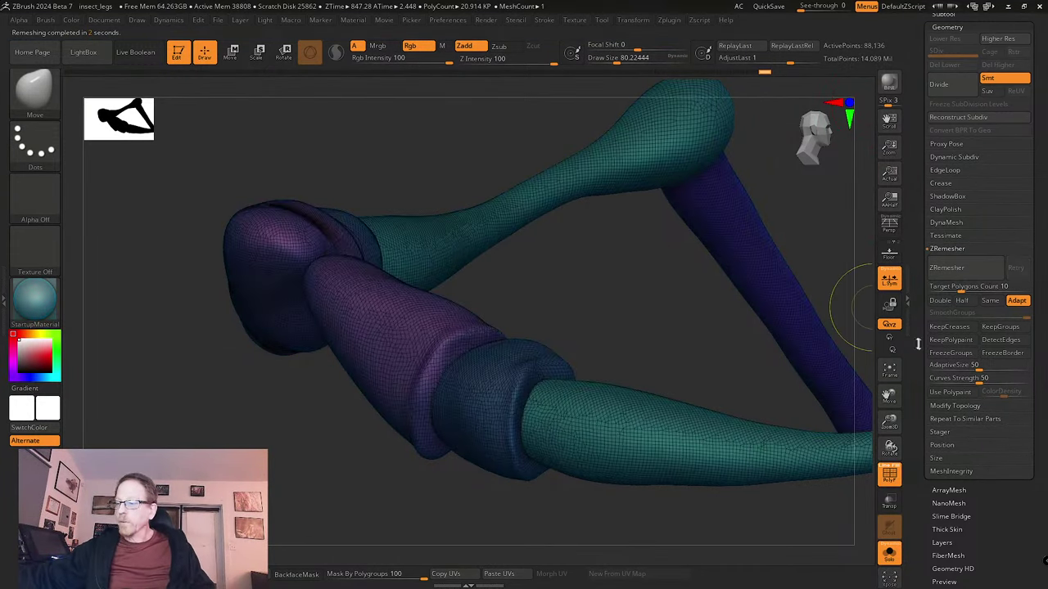
pyautogui.click(999, 326)
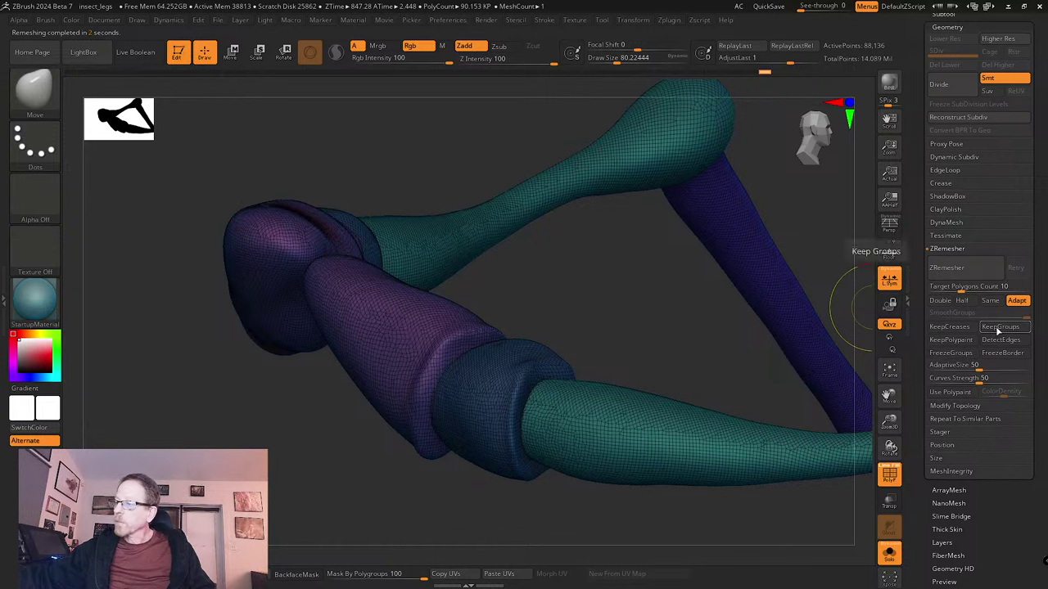
pyautogui.click(937, 268)
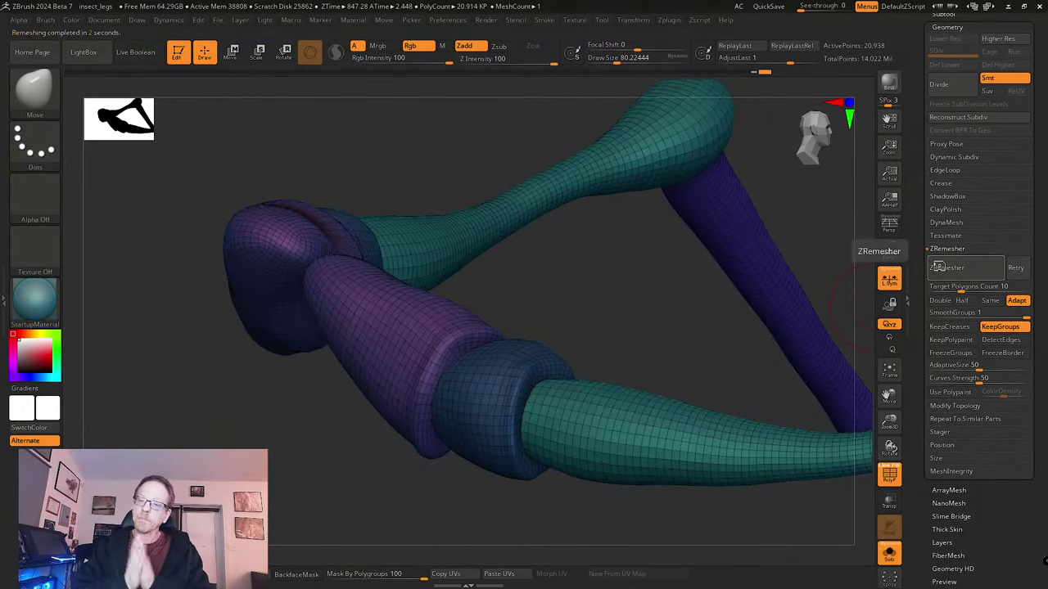
# - Choose SelectLasso as the selection brush and reduce the draw size to about 17
pyautogui.moveTo(646, 318); pyautogui.dragTo(597, 281)
pyautogui.keyDown('ctrl'); pyautogui.keyDown('shift'); pyautogui.click(34, 88); pyautogui.keyUp('shift'); pyautogui.keyUp('ctrl')
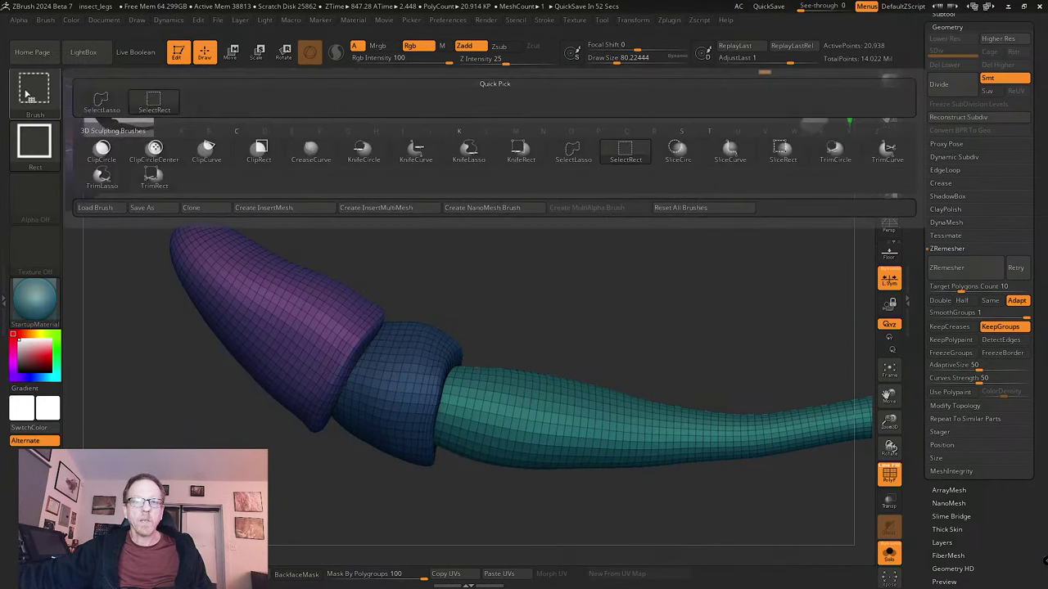
pyautogui.click(102, 103)
pyautogui.press('s')
pyautogui.moveTo(504, 283); pyautogui.dragTo(498, 282)
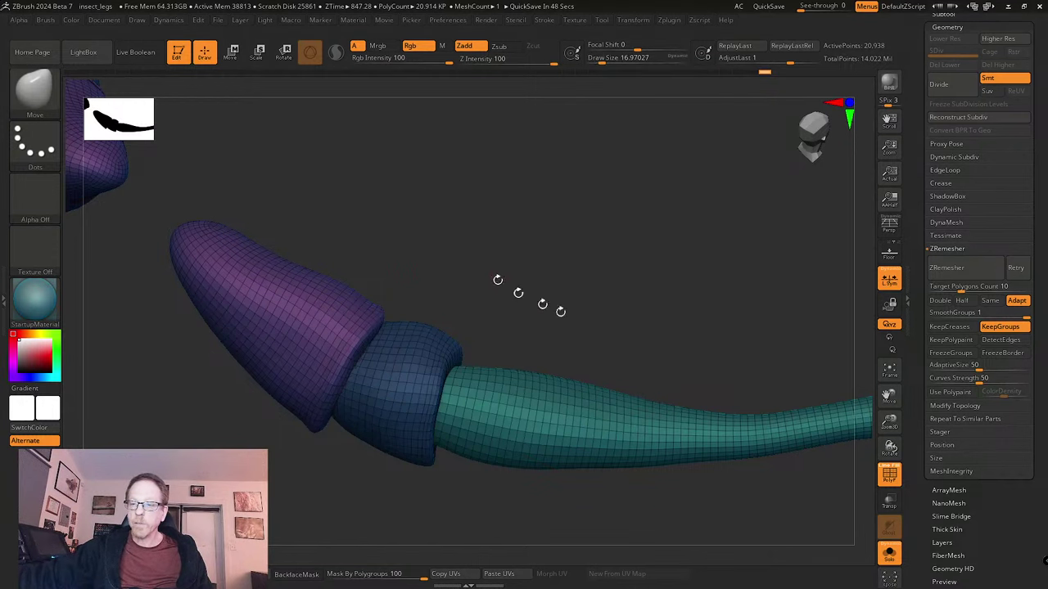
# - Hide one edge loop near the upper end of the teal segment to check how it runs, and show it again
pyautogui.moveTo(622, 323)
pyautogui.keyDown('alt'); pyautogui.mouseDown()
pyautogui.moveTo(605, 311)
pyautogui.moveTo(650, 351)
pyautogui.moveTo(404, 166)
pyautogui.mouseUp(); pyautogui.keyUp('alt')
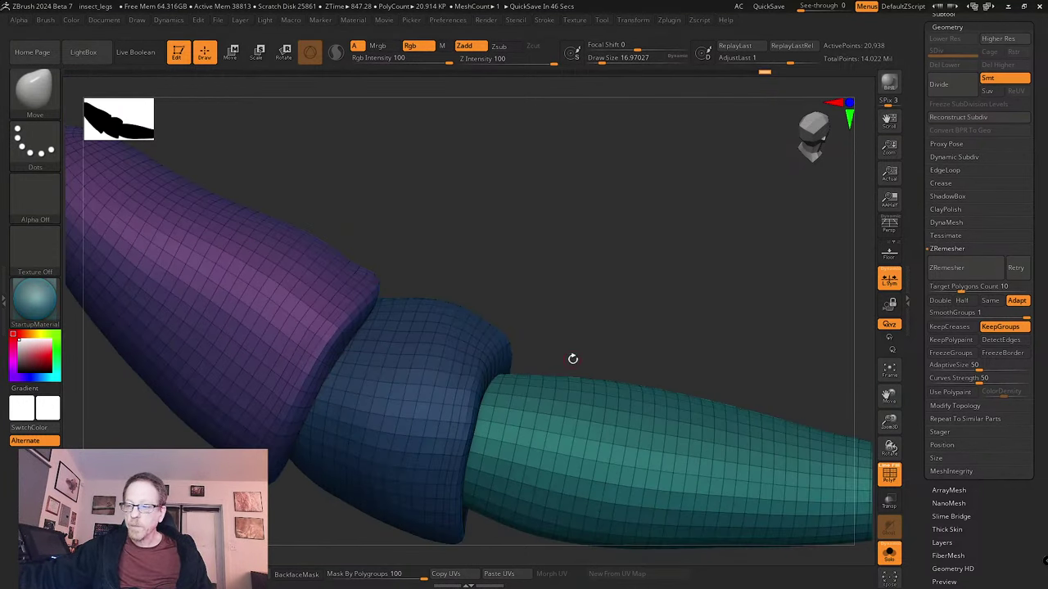
pyautogui.hotkey('ctrl', 'shift')
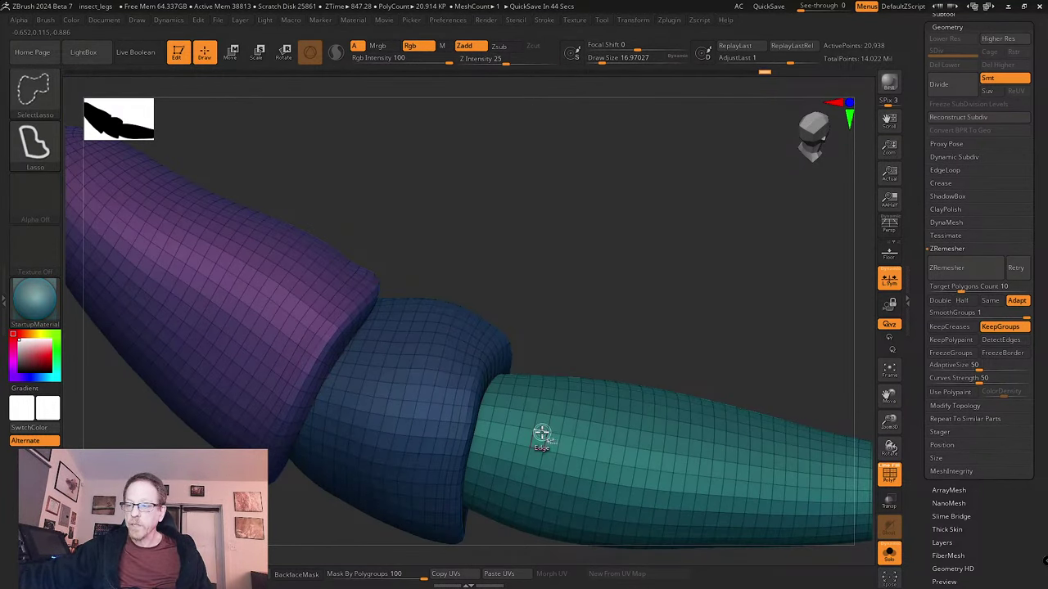
pyautogui.keyDown('ctrl'); pyautogui.keyDown('shift'); pyautogui.click(542, 434); pyautogui.keyUp('shift'); pyautogui.keyUp('ctrl')
pyautogui.moveTo(608, 368); pyautogui.dragTo(598, 468, button='right')
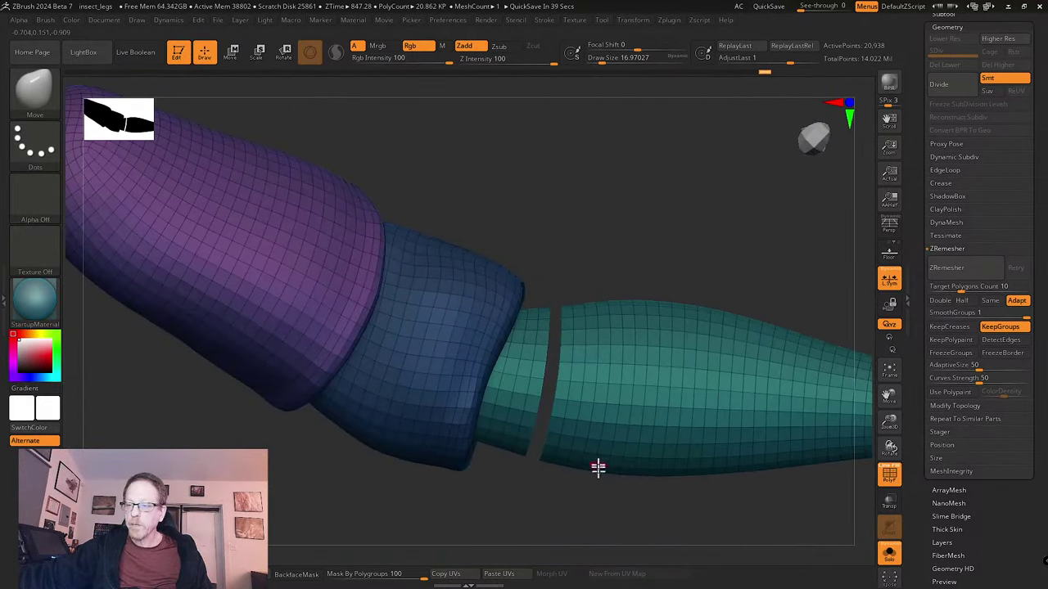
pyautogui.keyDown('ctrl'); pyautogui.keyDown('shift'); pyautogui.click(692, 507); pyautogui.keyUp('shift'); pyautogui.keyUp('ctrl')
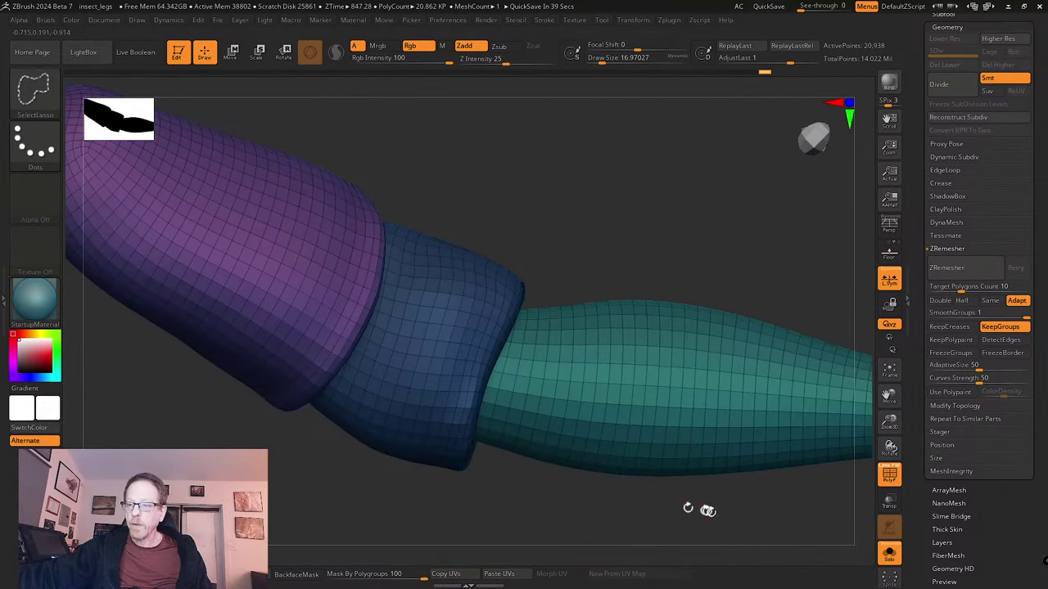
# - Test one edge loop on the blue collar and one on the purple segment by hiding each, restoring full visibility after each
pyautogui.keyDown('ctrl'); pyautogui.keyDown('shift'); pyautogui.click(440, 358); pyautogui.keyUp('shift'); pyautogui.keyUp('ctrl')
pyautogui.moveTo(491, 487); pyautogui.dragTo(515, 470, button='right')
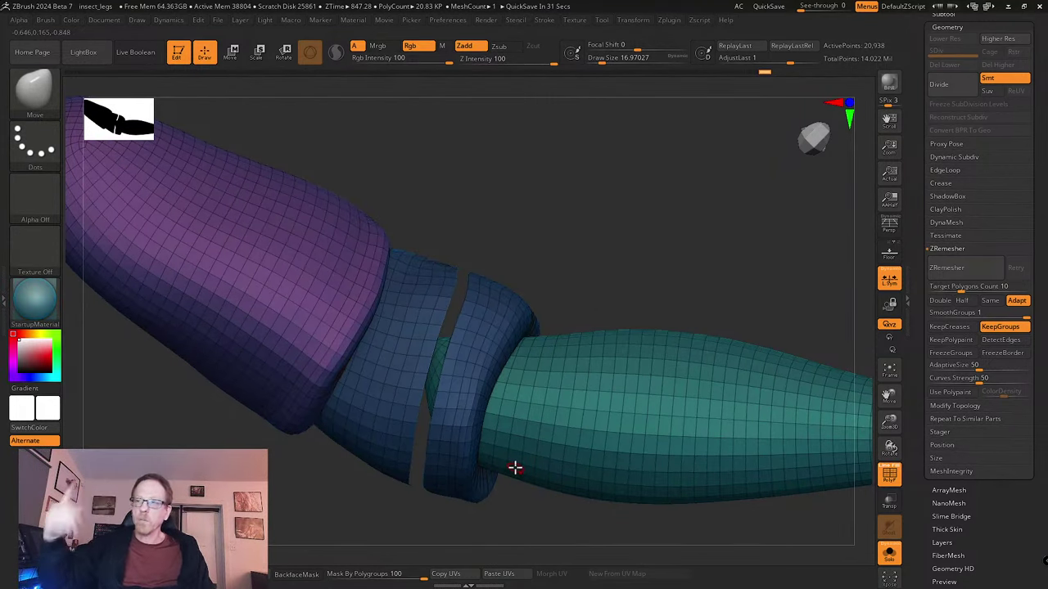
pyautogui.hotkey('ctrl', 'shift')
pyautogui.keyDown('ctrl'); pyautogui.keyDown('shift'); pyautogui.click(547, 233); pyautogui.keyUp('shift'); pyautogui.keyUp('ctrl')
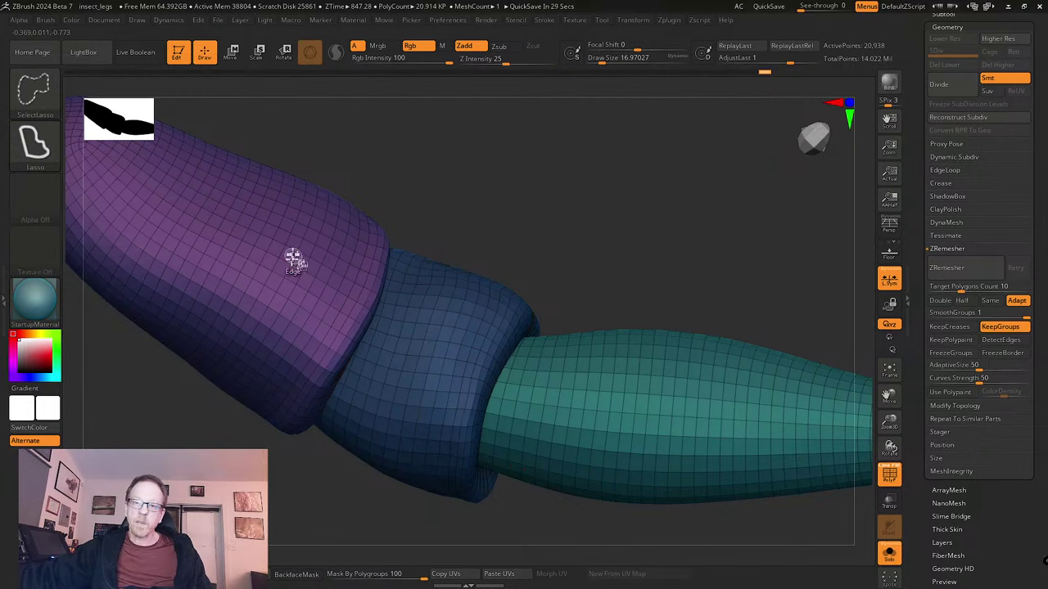
pyautogui.keyDown('ctrl'); pyautogui.keyDown('shift'); pyautogui.click(292, 249); pyautogui.keyUp('shift'); pyautogui.keyUp('ctrl')
pyautogui.keyDown('alt'); pyautogui.moveTo(604, 238); pyautogui.dragTo(505, 220); pyautogui.keyUp('alt')
pyautogui.keyDown('ctrl'); pyautogui.keyDown('shift'); pyautogui.click(505, 220); pyautogui.keyUp('shift'); pyautogui.keyUp('ctrl')
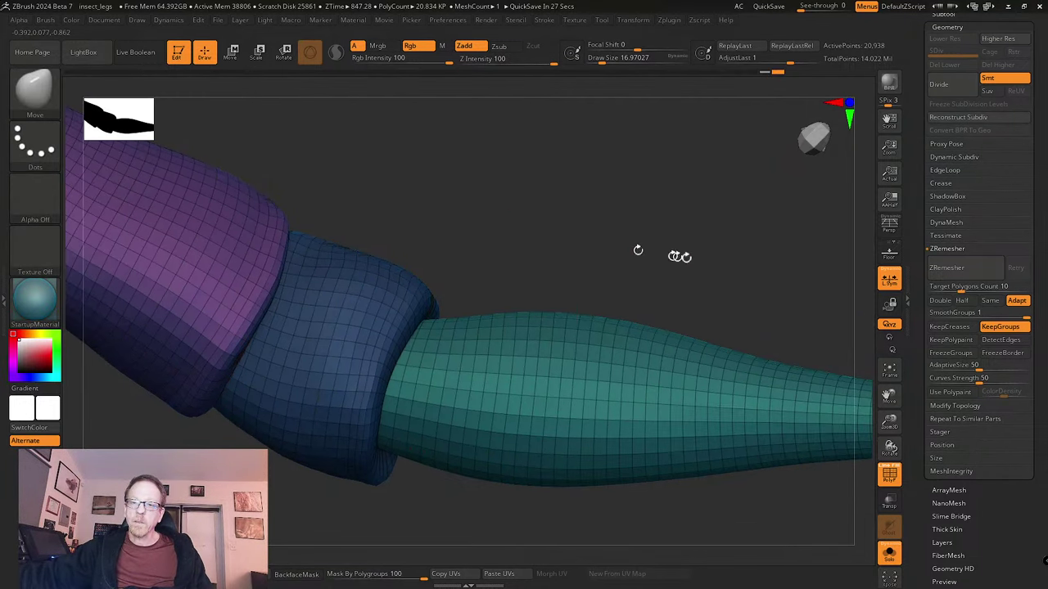
# - Check the edge loops at the teal segment's narrow middle and bulbous end by hiding and restoring each one
pyautogui.keyDown('alt'); pyautogui.moveTo(702, 259); pyautogui.dragTo(449, 234); pyautogui.keyUp('alt')
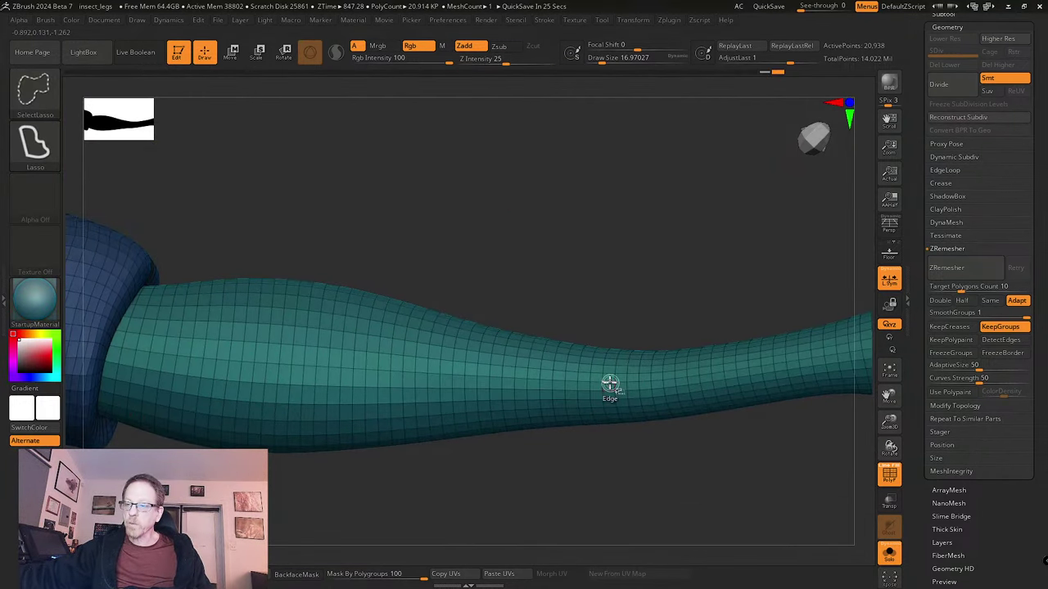
pyautogui.keyDown('ctrl'); pyautogui.keyDown('shift'); pyautogui.click(610, 385); pyautogui.keyUp('shift'); pyautogui.keyUp('ctrl')
pyautogui.keyDown('ctrl'); pyautogui.keyDown('shift'); pyautogui.click(786, 470); pyautogui.keyUp('shift'); pyautogui.keyUp('ctrl')
pyautogui.moveTo(800, 467)
pyautogui.mouseDown()
pyautogui.moveTo(650, 465)
pyautogui.moveTo(603, 402)
pyautogui.mouseUp()
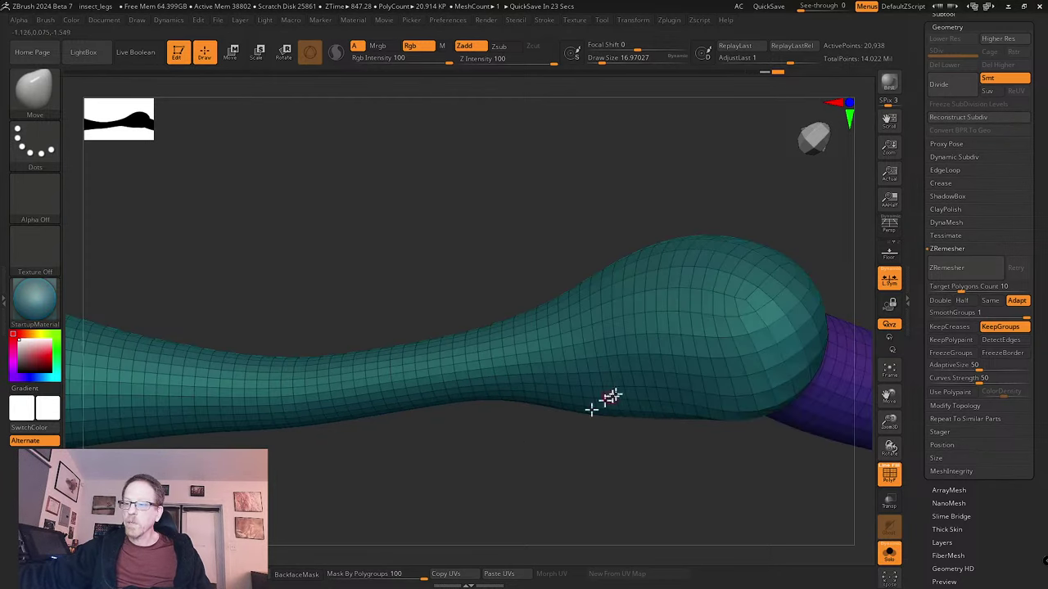
pyautogui.keyDown('ctrl'); pyautogui.keyDown('shift'); pyautogui.click(662, 334); pyautogui.keyUp('shift'); pyautogui.keyUp('ctrl')
pyautogui.moveTo(743, 461); pyautogui.dragTo(661, 386)
# - Check the purple segment's edge loops just below the teal joint by hiding one and showing it again
pyautogui.moveTo(798, 391)
pyautogui.mouseDown()
pyautogui.moveTo(713, 330)
pyautogui.moveTo(597, 330)
pyautogui.mouseUp()
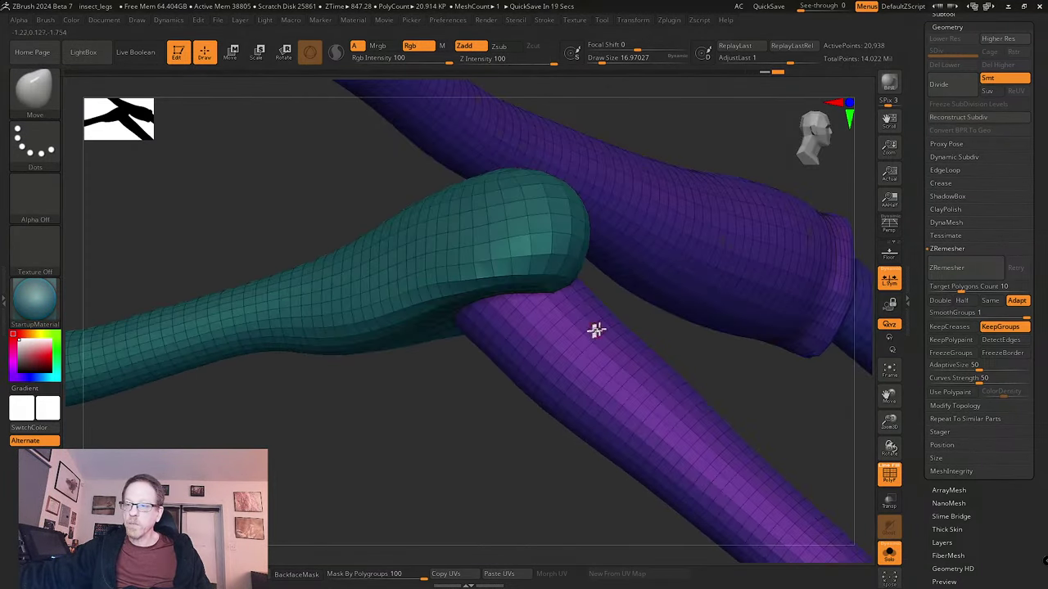
pyautogui.keyDown('ctrl'); pyautogui.keyDown('shift'); pyautogui.click(560, 331); pyautogui.keyUp('shift'); pyautogui.keyUp('ctrl')
pyautogui.keyDown('alt'); pyautogui.moveTo(523, 435); pyautogui.dragTo(452, 369); pyautogui.keyUp('alt')
pyautogui.keyDown('ctrl'); pyautogui.keyDown('shift'); pyautogui.click(463, 393); pyautogui.keyUp('shift'); pyautogui.keyUp('ctrl')
pyautogui.keyDown('alt'); pyautogui.moveTo(627, 503); pyautogui.dragTo(497, 351); pyautogui.keyUp('alt')
# - Test an edge loop around the middle of the long purple segment by hiding and restoring it
pyautogui.hotkey('ctrl', 'shift')
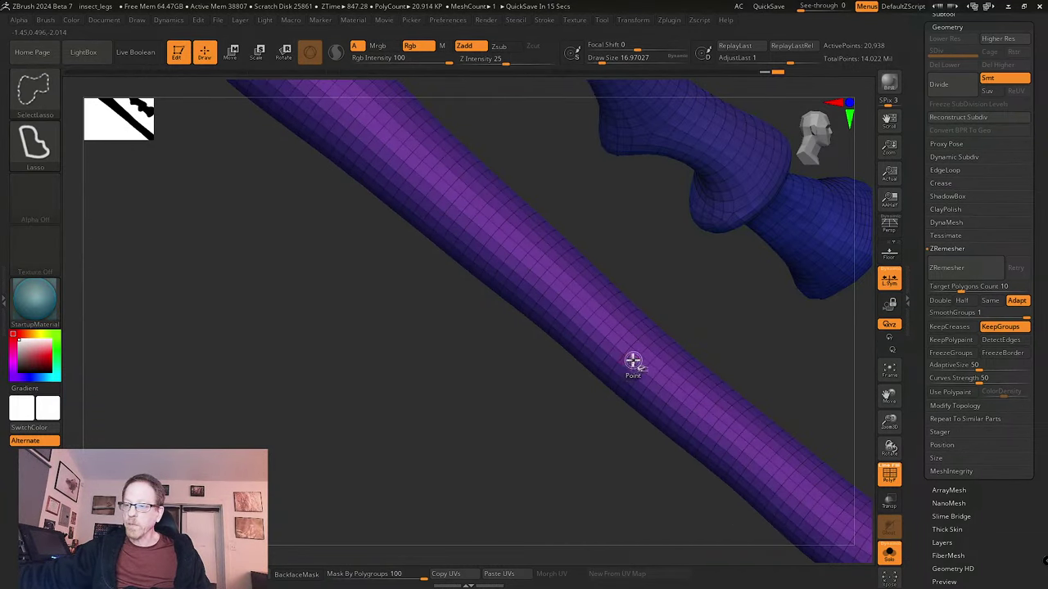
pyautogui.keyDown('ctrl'); pyautogui.keyDown('shift'); pyautogui.click(627, 363); pyautogui.keyUp('shift'); pyautogui.keyUp('ctrl')
pyautogui.keyDown('ctrl'); pyautogui.keyDown('shift'); pyautogui.click(628, 426); pyautogui.keyUp('shift'); pyautogui.keyUp('ctrl')
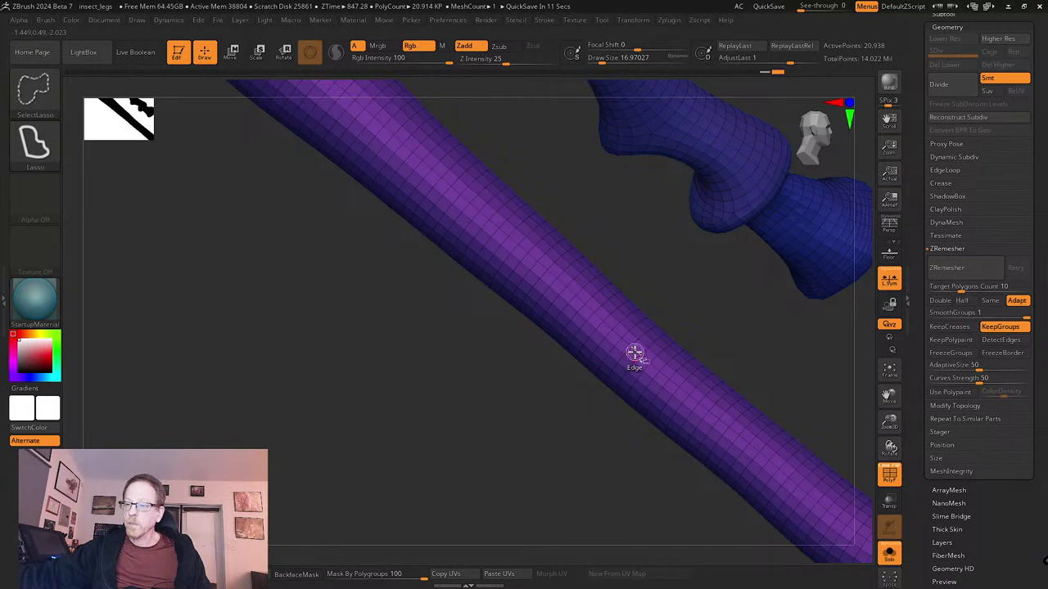
pyautogui.keyDown('ctrl'); pyautogui.keyDown('shift'); pyautogui.click(633, 354); pyautogui.keyUp('shift'); pyautogui.keyUp('ctrl')
pyautogui.moveTo(641, 461); pyautogui.dragTo(540, 365)
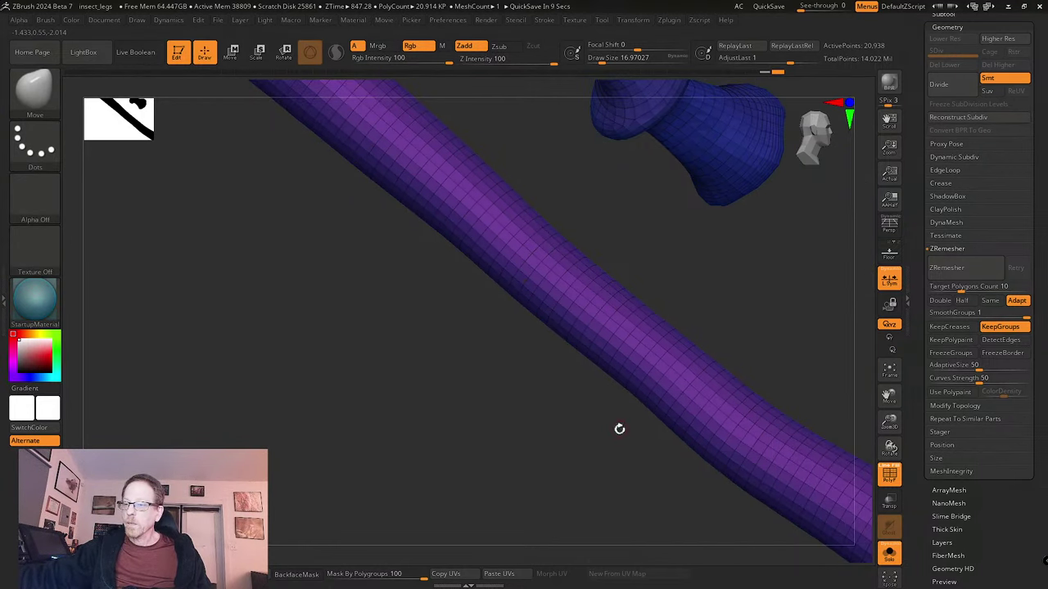
pyautogui.moveTo(619, 428)
pyautogui.mouseDown()
pyautogui.moveTo(531, 393)
pyautogui.moveTo(599, 431)
pyautogui.moveTo(606, 423)
pyautogui.mouseUp()
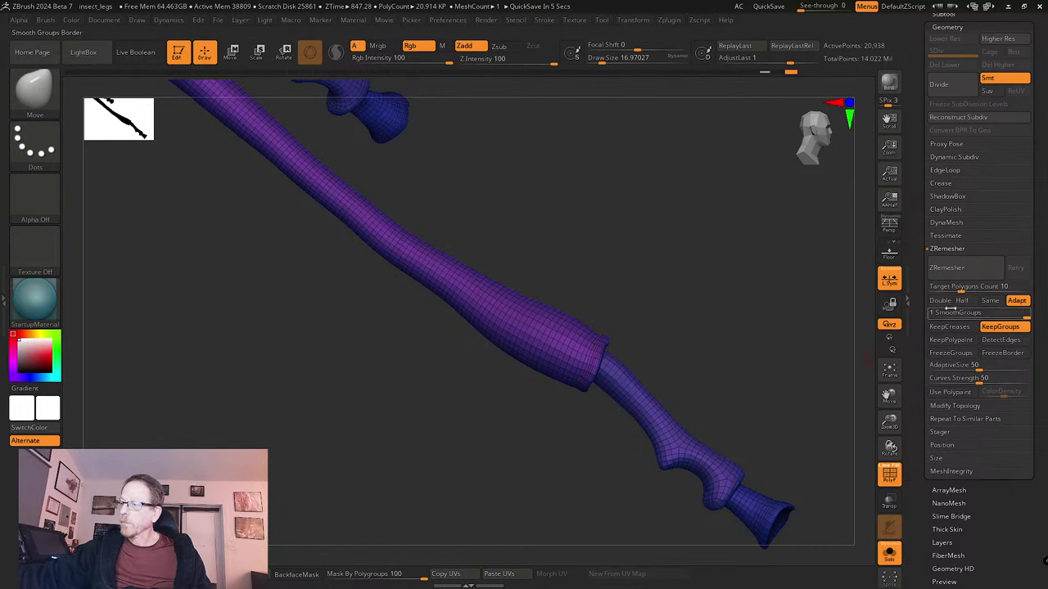
# - Try to remesh the legs with ZRemesher at half the polygon count, keeping groups
pyautogui.click(961, 300)
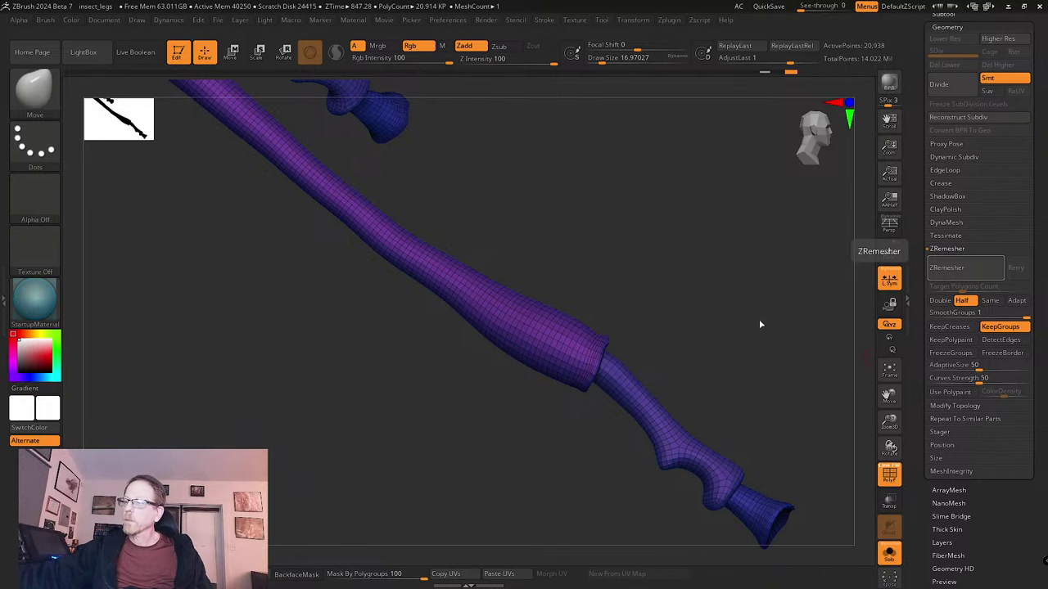
# - Minimize Maya, relaunch ZBrush 2024 Beta 7 from the desktop, and dismiss the startup notices and Home Page
pyautogui.hotkey('alt', 'Tab')
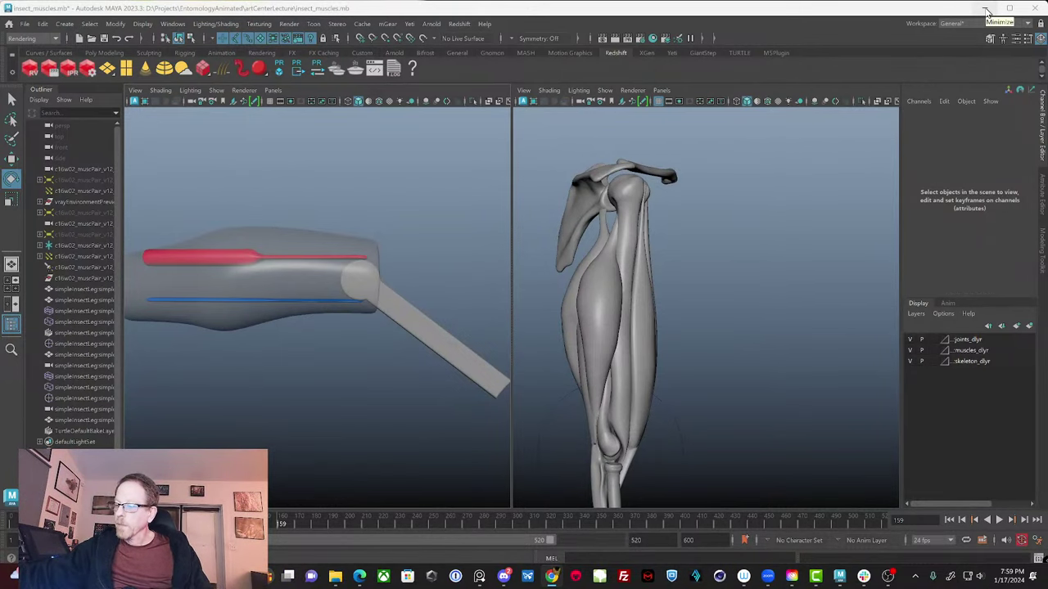
pyautogui.click(986, 11)
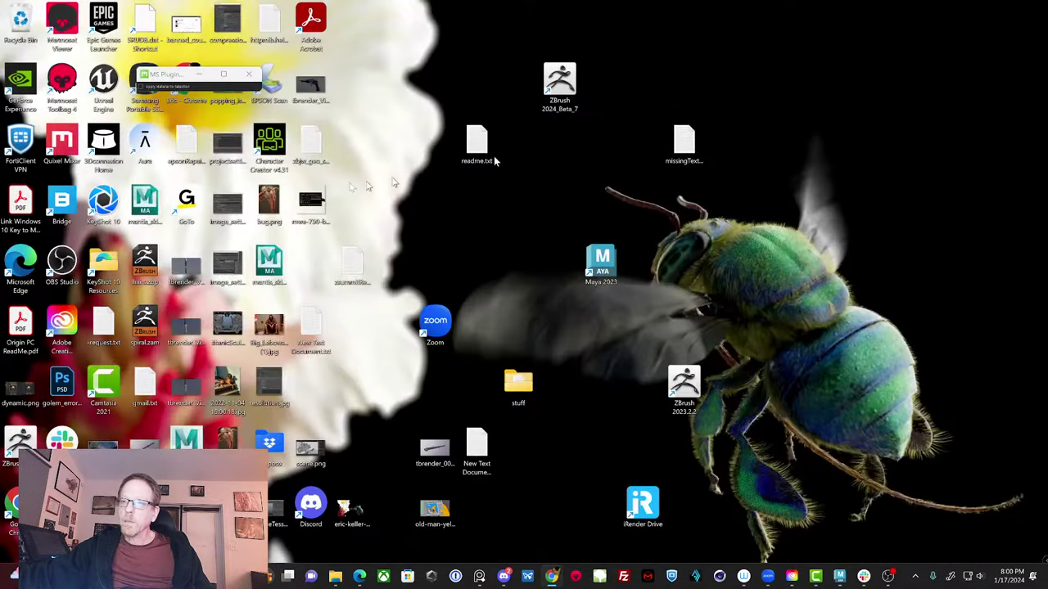
pyautogui.doubleClick(561, 78)
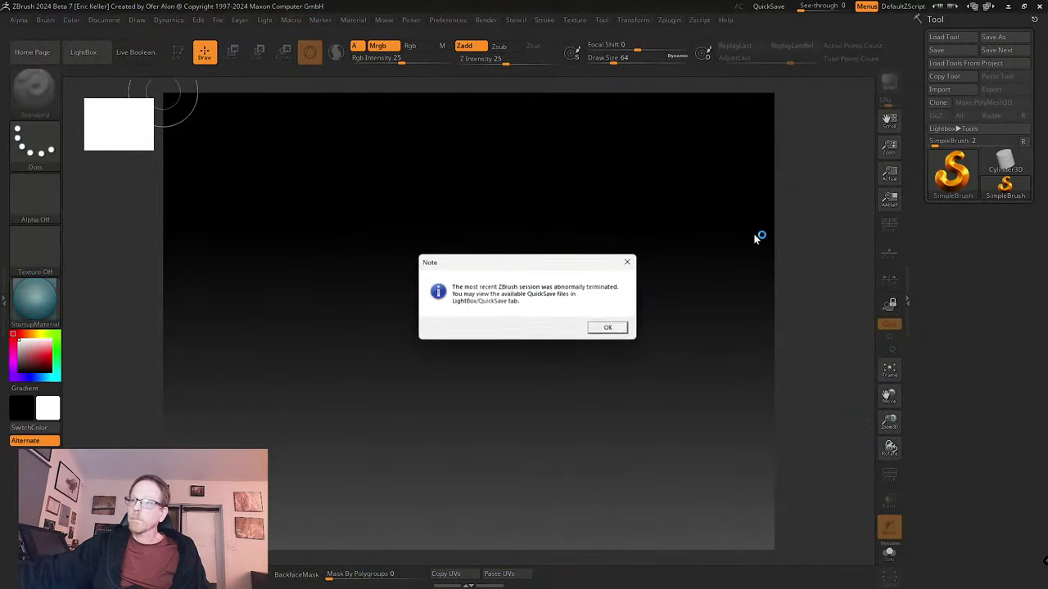
pyautogui.click(608, 329)
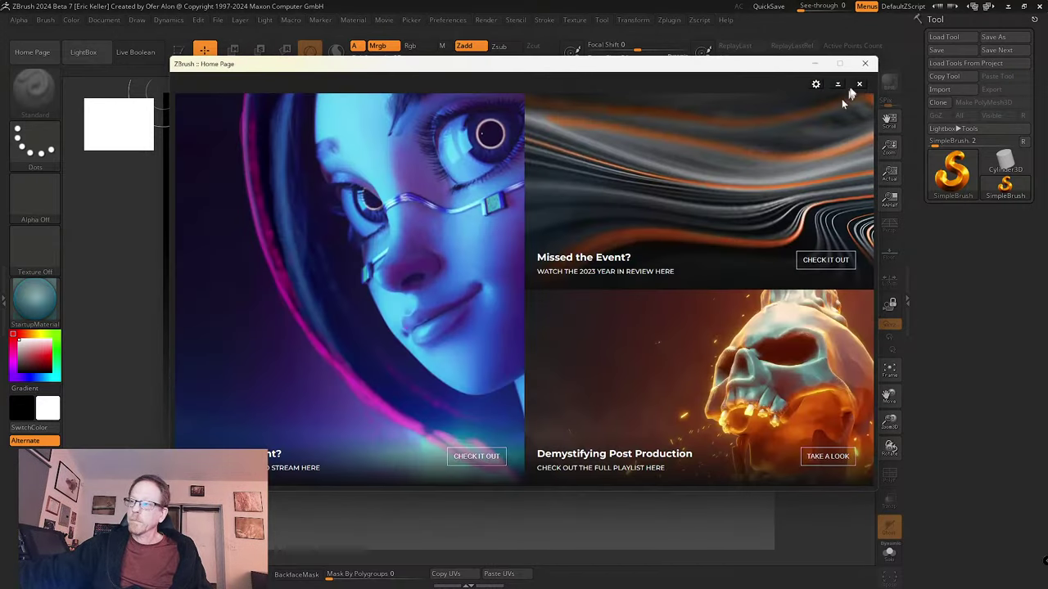
pyautogui.click(865, 64)
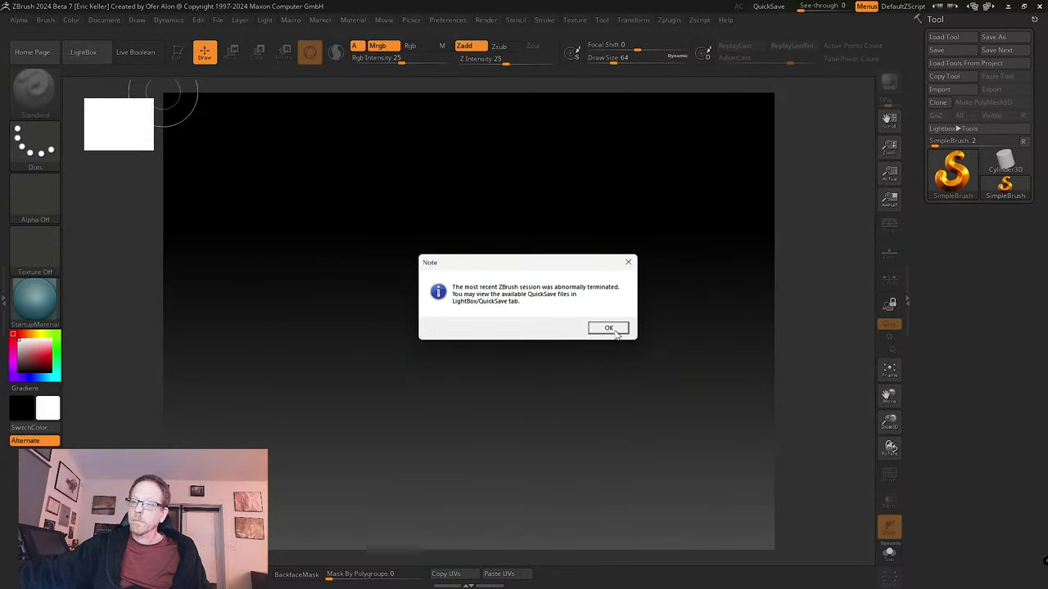
pyautogui.click(609, 329)
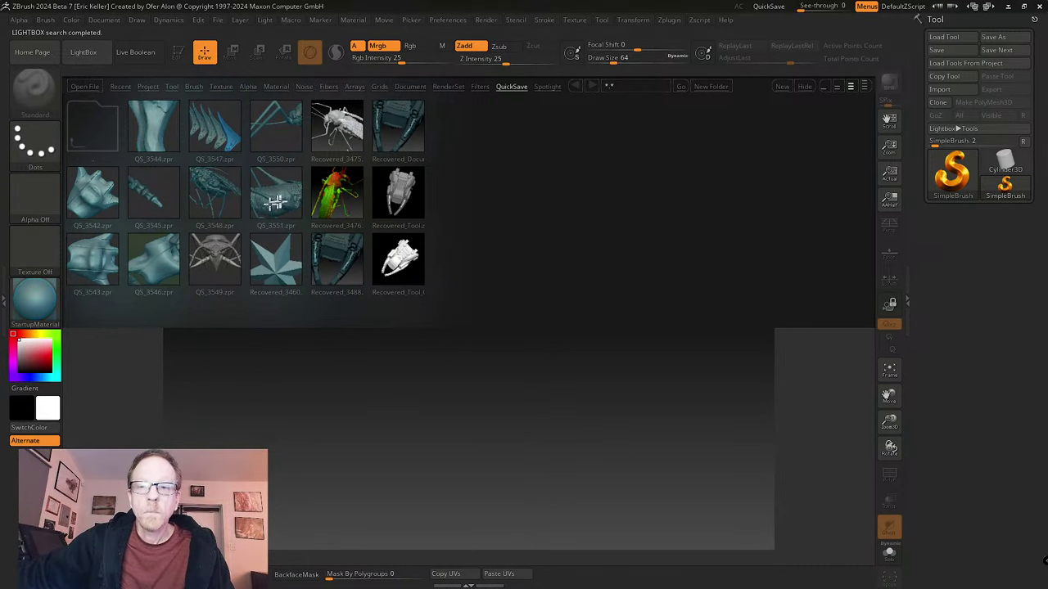
# - Load the tool superBug_027.ztl from the Projects\ZBrushLiveStream folder on the Photinus (D:) drive
pyautogui.click(286, 121)
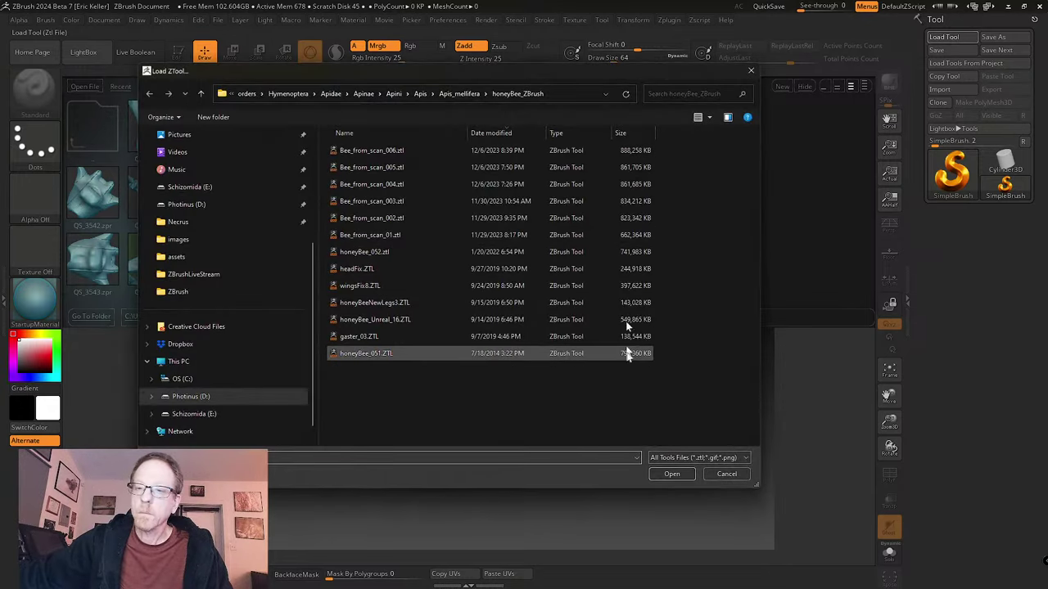
pyautogui.click(233, 205)
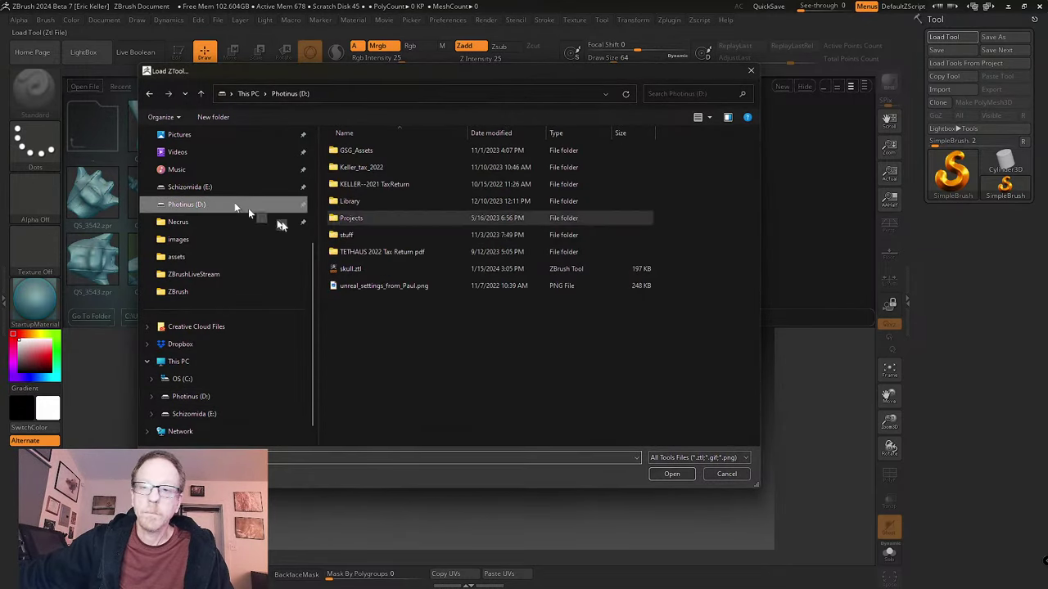
pyautogui.doubleClick(377, 216)
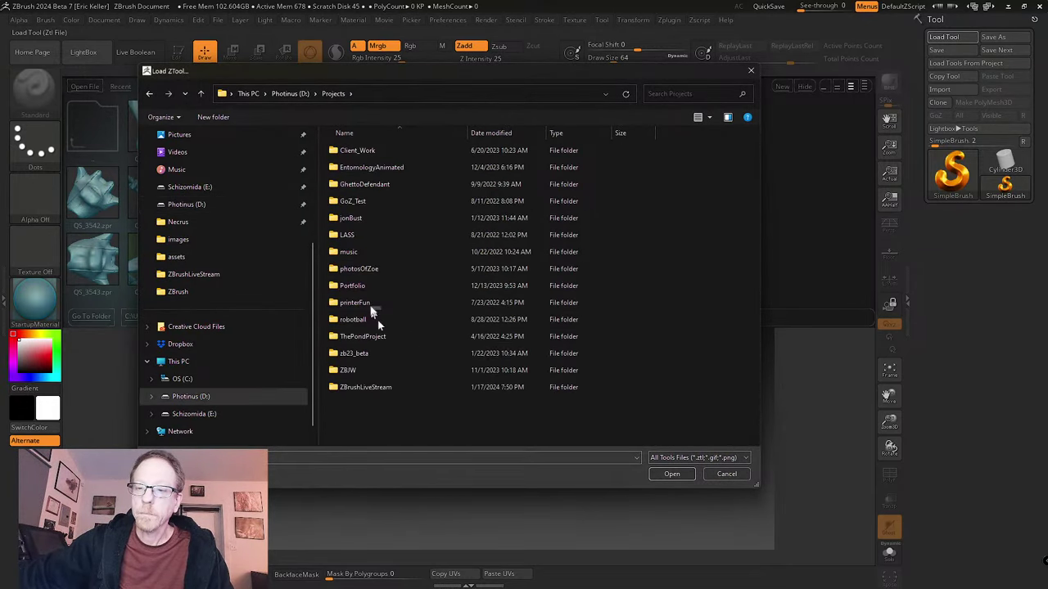
pyautogui.doubleClick(375, 388)
pyautogui.scroll(-5, 375, 348)
pyautogui.scroll(-5, 373, 353)
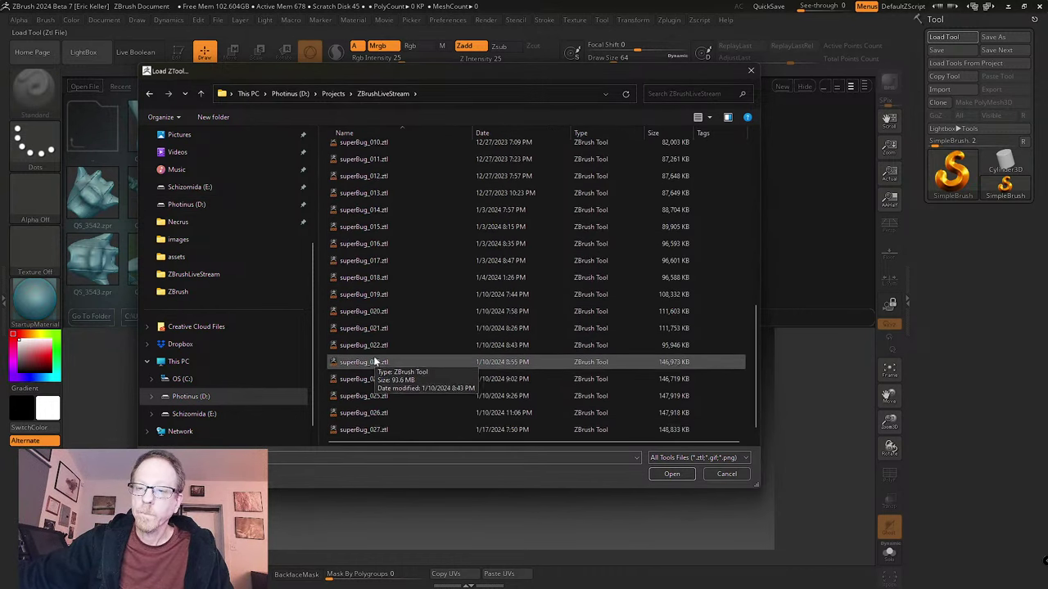
pyautogui.click(400, 429)
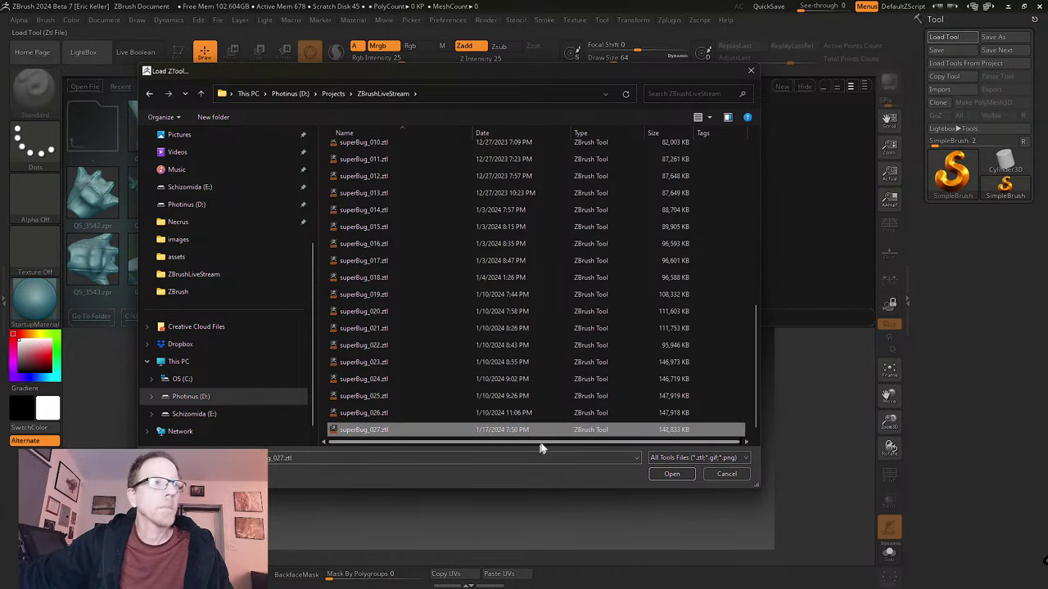
pyautogui.click(671, 474)
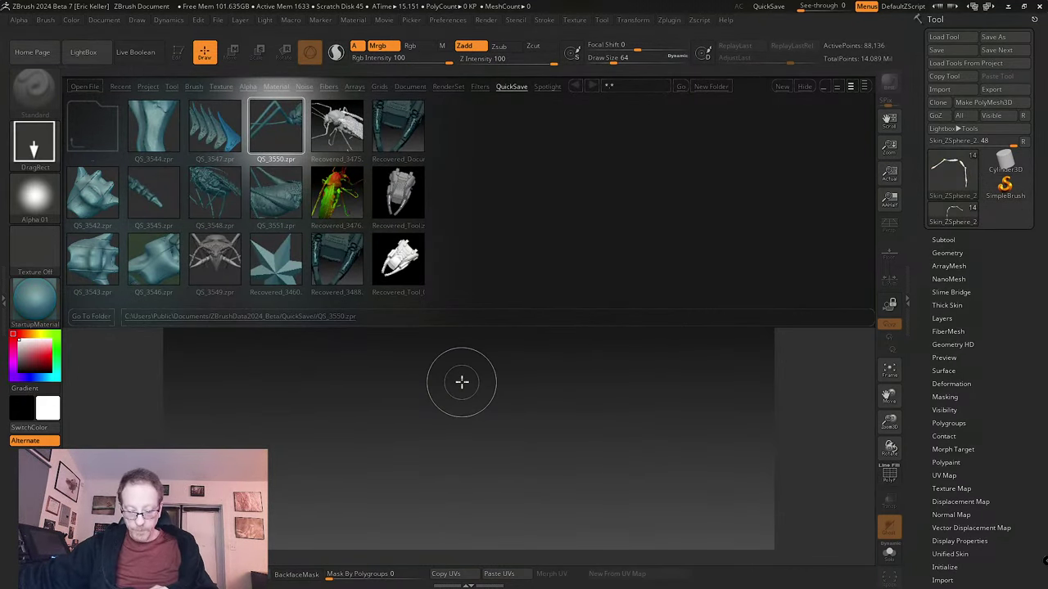
# - Close LightBox, place the insect on the canvas in edit mode, and isolate the front legs in Solo mode
pyautogui.press(',')
pyautogui.moveTo(452, 368)
pyautogui.mouseDown()
pyautogui.moveTo(423, 442)
pyautogui.moveTo(442, 427)
pyautogui.moveTo(456, 384)
pyautogui.mouseUp()
pyautogui.press('t')
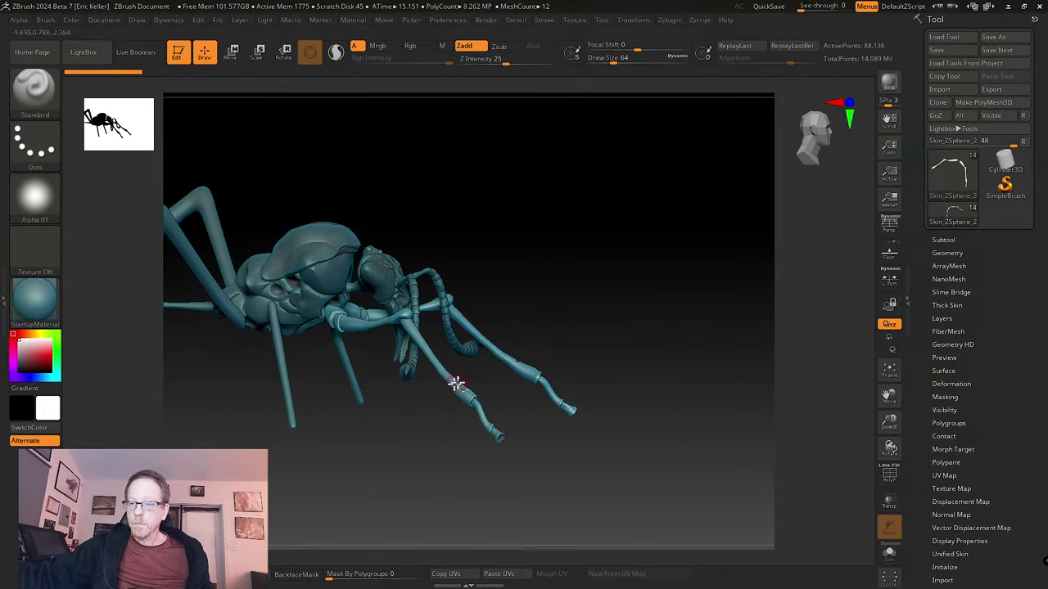
pyautogui.moveTo(532, 444); pyautogui.dragTo(477, 401)
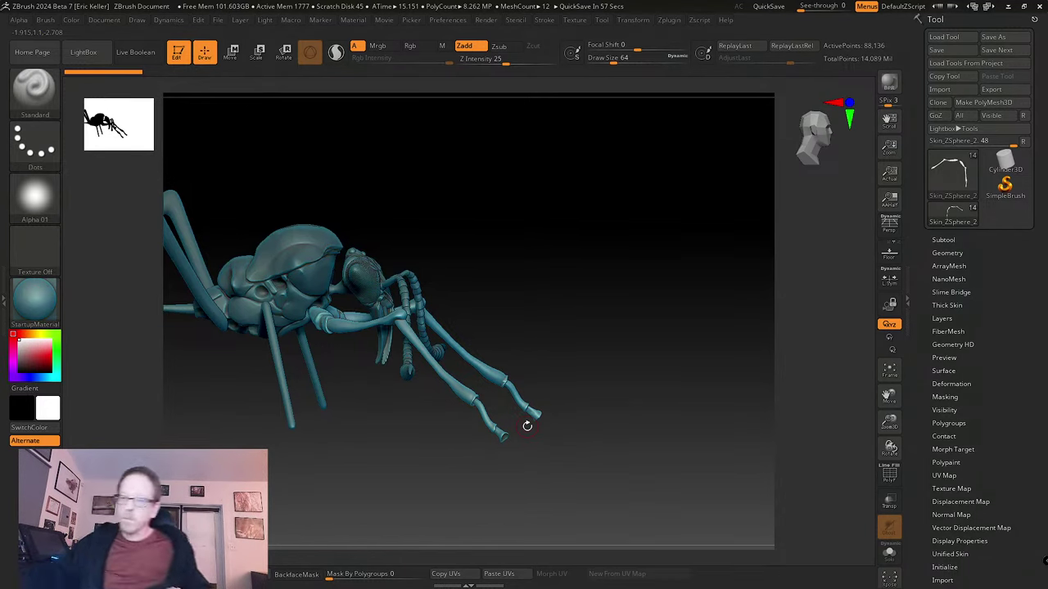
pyautogui.moveTo(582, 401); pyautogui.dragTo(635, 360)
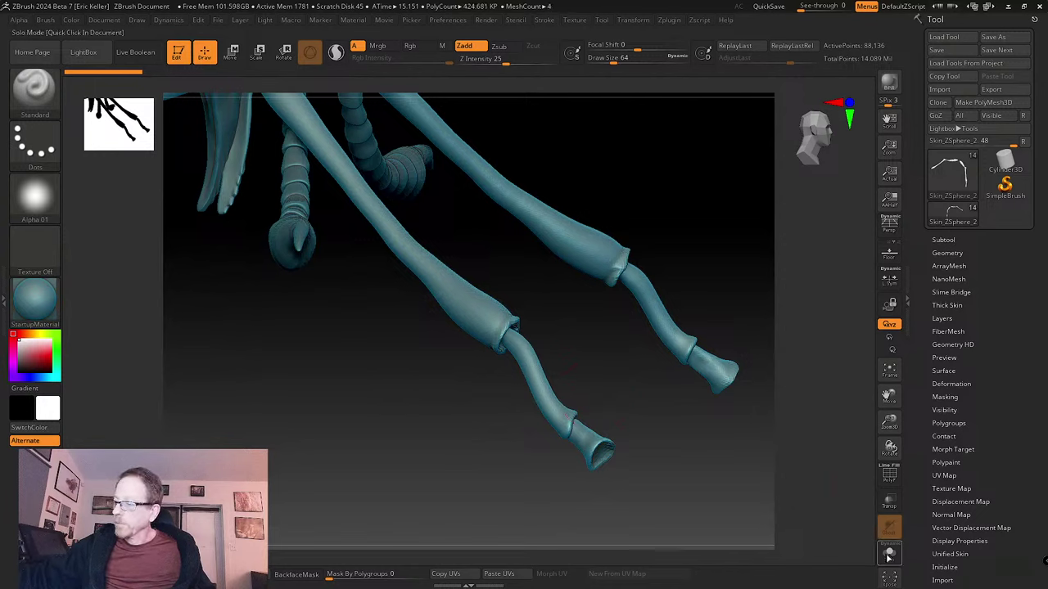
pyautogui.moveTo(712, 496); pyautogui.dragTo(614, 475)
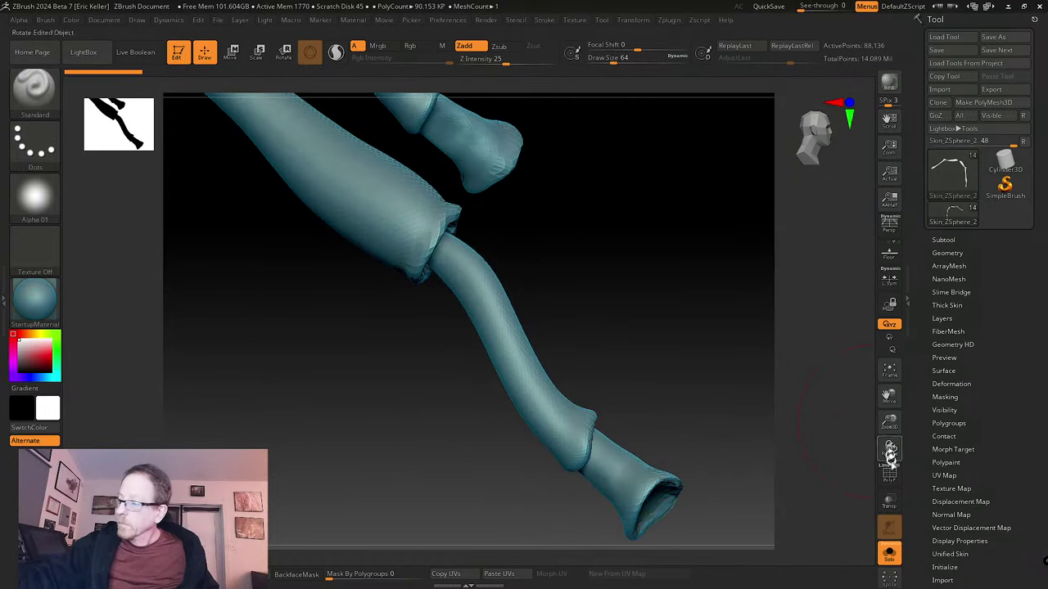
# - Turn on the polyframe display and choose the Move brush with a draw size of about 23
pyautogui.click(889, 475)
pyautogui.press('s')
pyautogui.moveTo(613, 408); pyautogui.dragTo(608, 407)
pyautogui.press('s')
pyautogui.moveTo(553, 432); pyautogui.dragTo(549, 432)
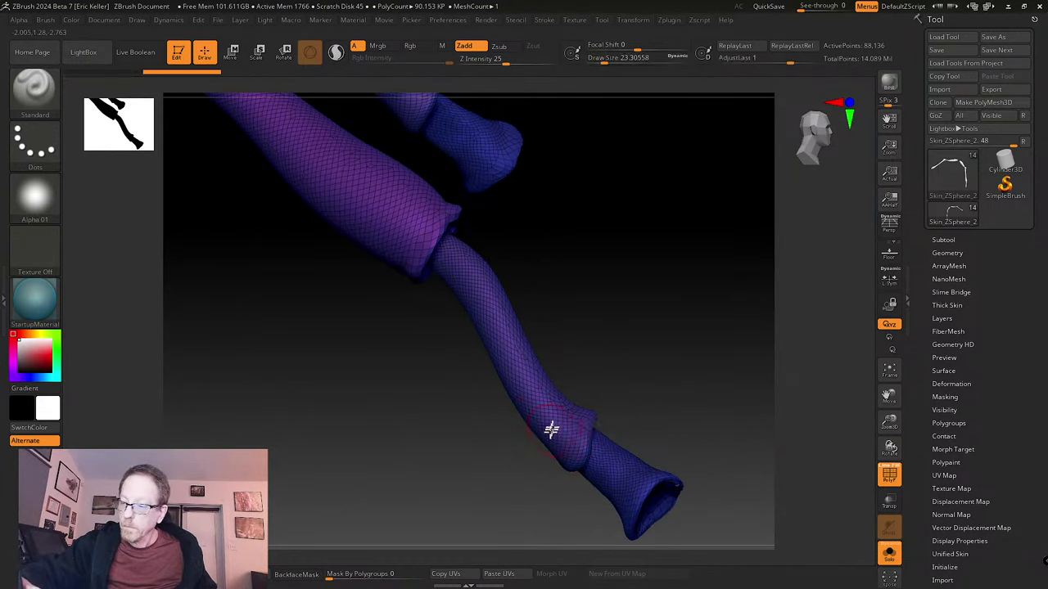
pyautogui.click(34, 91)
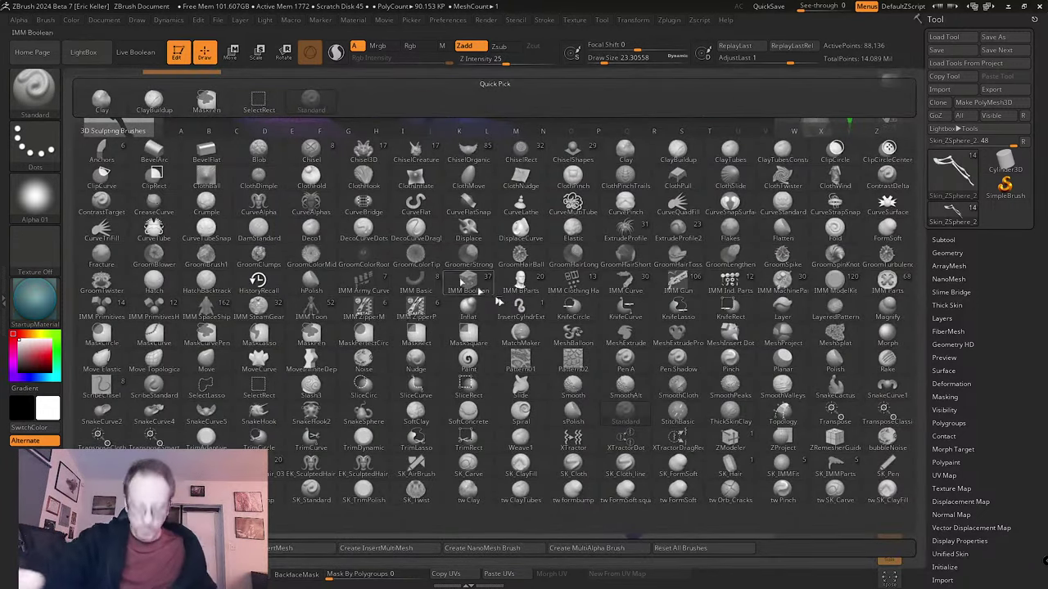
pyautogui.press('m')
pyautogui.click(206, 360)
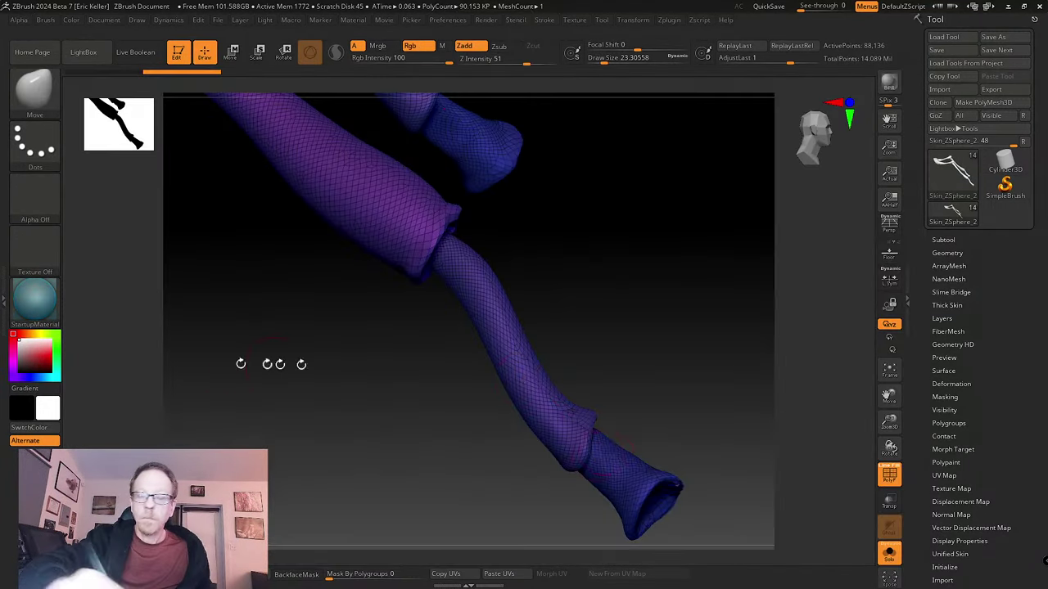
# - Push a notch into the side of the narrow lower leg segment, just above its collar, with the Move brush
pyautogui.moveTo(562, 432)
pyautogui.mouseDown()
pyautogui.moveTo(557, 407)
pyautogui.moveTo(587, 396)
pyautogui.mouseUp()
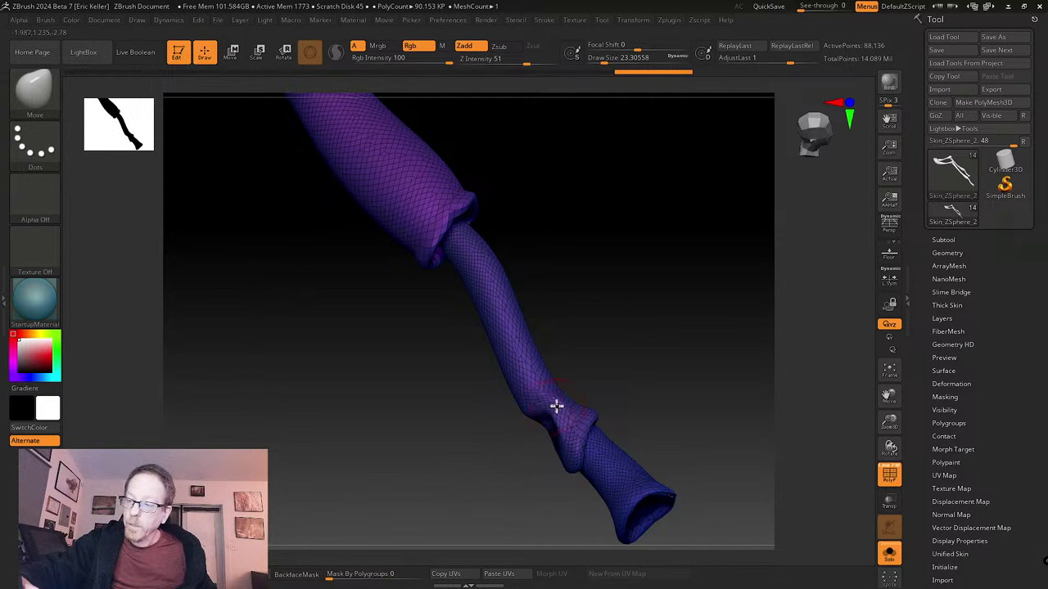
pyautogui.hotkey('ctrl', 'shift', 'z')
pyautogui.hotkey('ctrl', 'shift', 'z')
pyautogui.hotkey('ctrl', 'shift', 'z')
pyautogui.hotkey('ctrl', 'shift', 'z')
pyautogui.moveTo(622, 367); pyautogui.dragTo(592, 392)
# - Set Mask By Polygroups to 100 and flare the lower segment's collar outward using a draw size of about 39
pyautogui.press('s')
pyautogui.moveTo(589, 397); pyautogui.dragTo(595, 397)
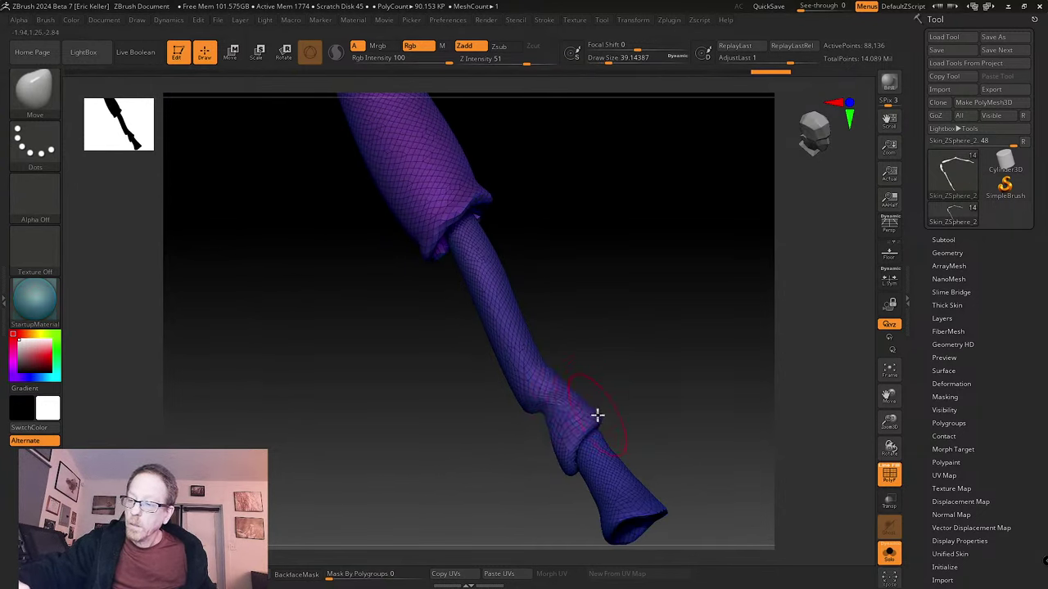
pyautogui.moveTo(329, 574); pyautogui.dragTo(428, 574)
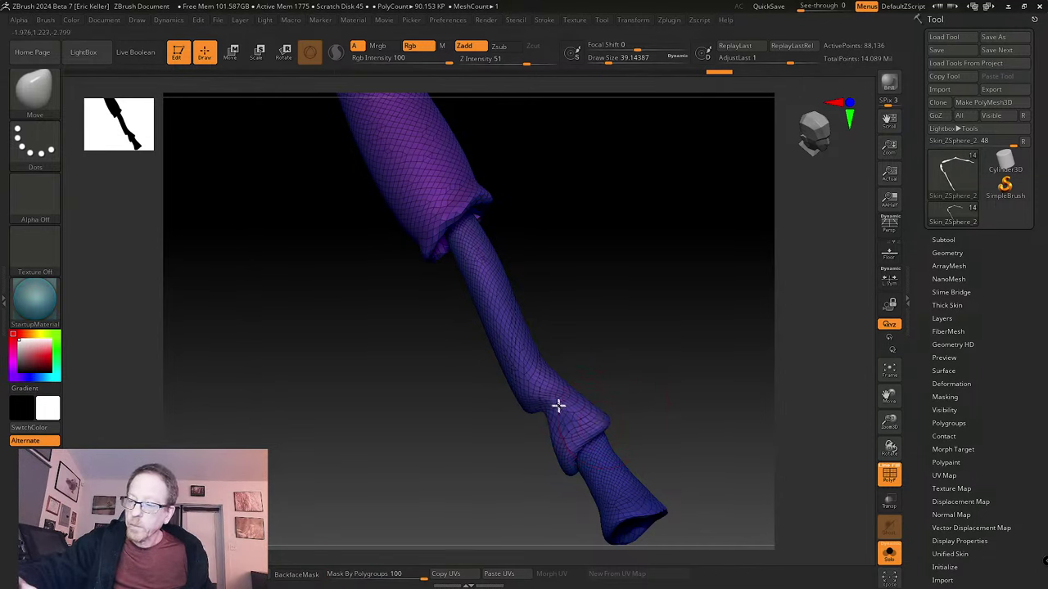
# - Reduce the draw size to about 23 and deepen the notch above the lower segment's collar
pyautogui.press('s')
pyautogui.moveTo(563, 393); pyautogui.dragTo(559, 390)
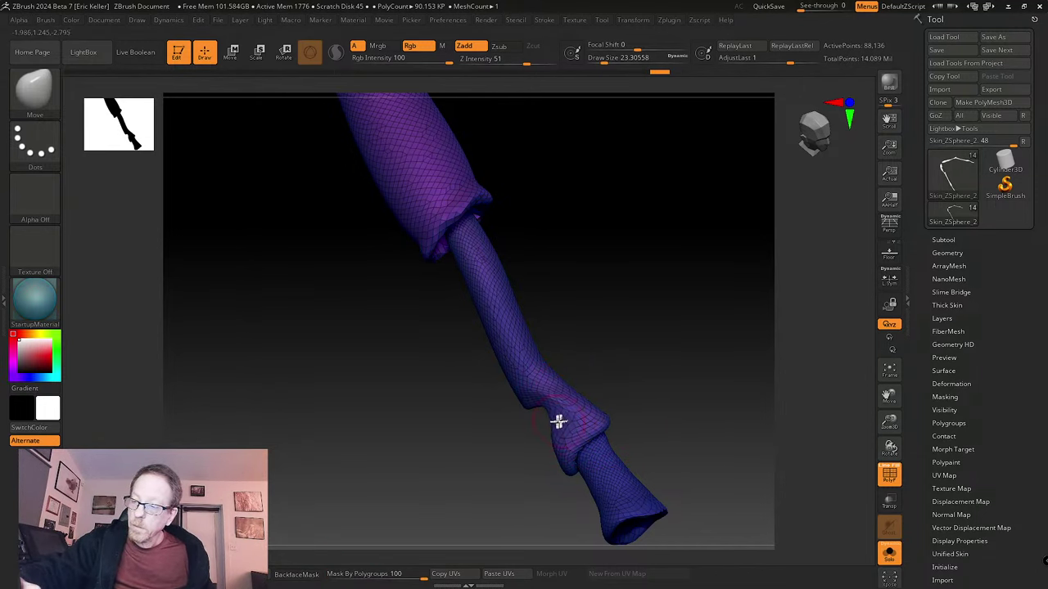
pyautogui.moveTo(562, 427)
pyautogui.mouseDown()
pyautogui.moveTo(555, 408)
pyautogui.moveTo(622, 385)
pyautogui.moveTo(619, 351)
pyautogui.mouseUp()
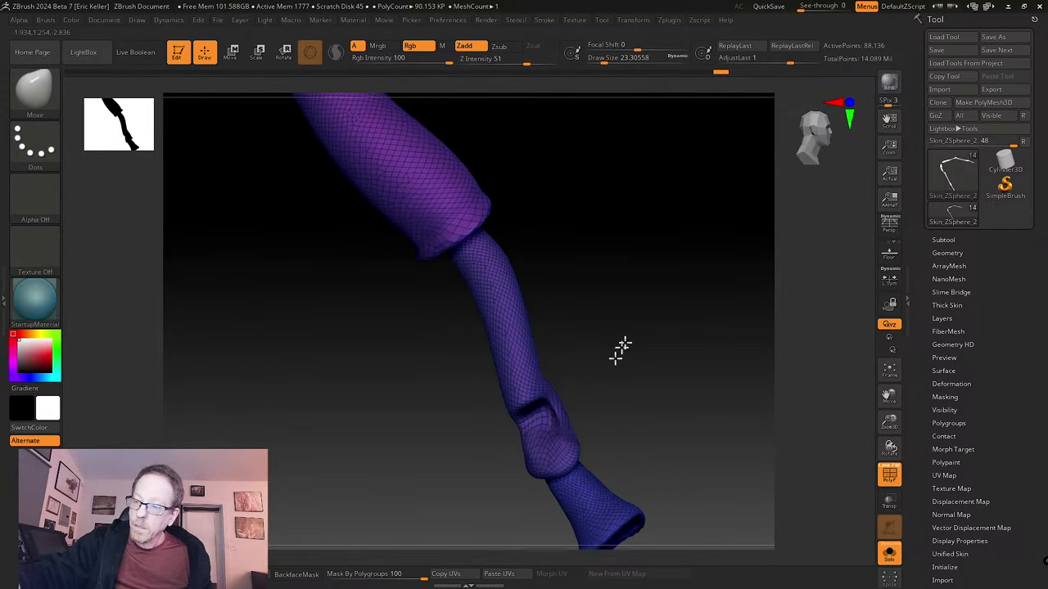
pyautogui.moveTo(560, 433)
pyautogui.mouseDown(button='right')
pyautogui.moveTo(585, 374)
pyautogui.moveTo(558, 397)
pyautogui.moveTo(613, 388)
pyautogui.moveTo(526, 421)
pyautogui.moveTo(615, 374)
pyautogui.moveTo(557, 442)
pyautogui.moveTo(657, 415)
pyautogui.moveTo(622, 451)
pyautogui.moveTo(653, 409)
pyautogui.moveTo(583, 374)
pyautogui.moveTo(576, 344)
pyautogui.mouseUp(button='right')
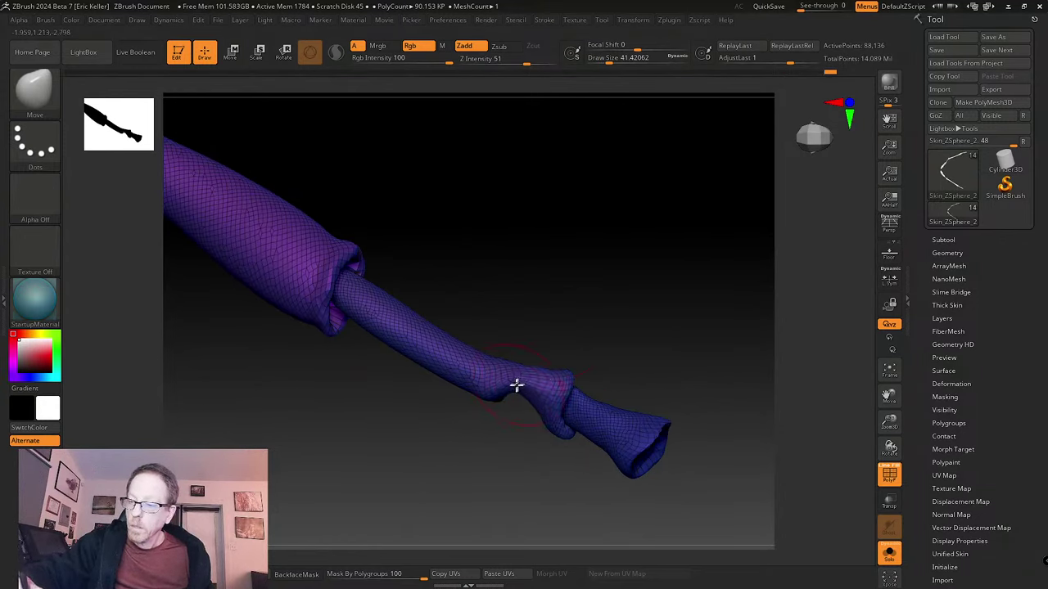
# - Undo the most recent Move brush strokes on the leg
pyautogui.hotkey('ctrl', 'z')
pyautogui.hotkey('ctrl', 'z')
pyautogui.hotkey('ctrl', 'z')
pyautogui.hotkey('ctrl', 'z')
pyautogui.hotkey('ctrl', 'z')
pyautogui.hotkey('ctrl', 'z')
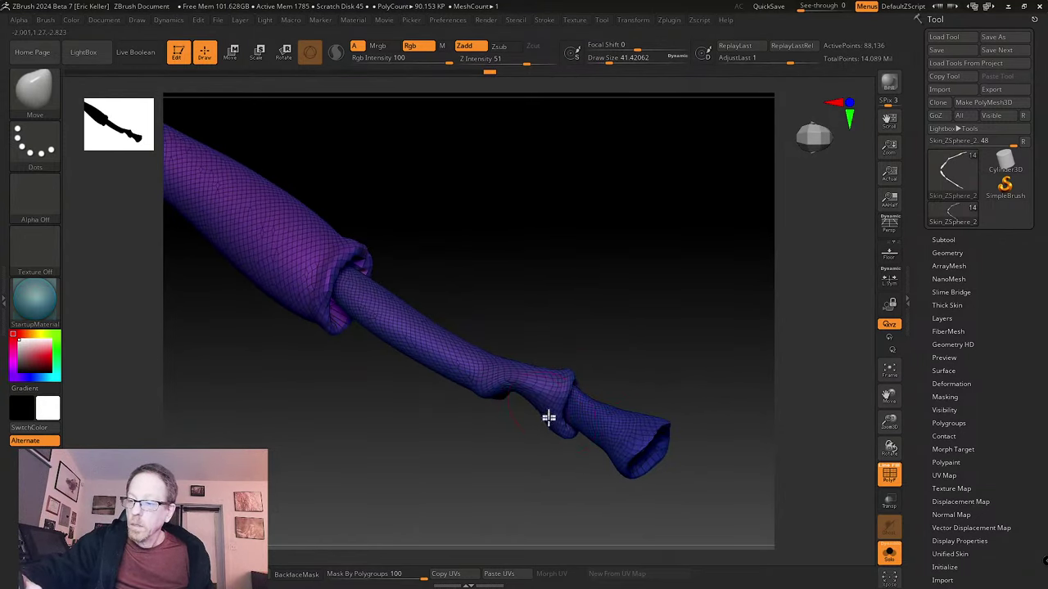
# - Reshape the back of the lower segment's collar with short Move strokes at a draw size of about 41
pyautogui.moveTo(548, 418); pyautogui.dragTo(581, 368, button='right')
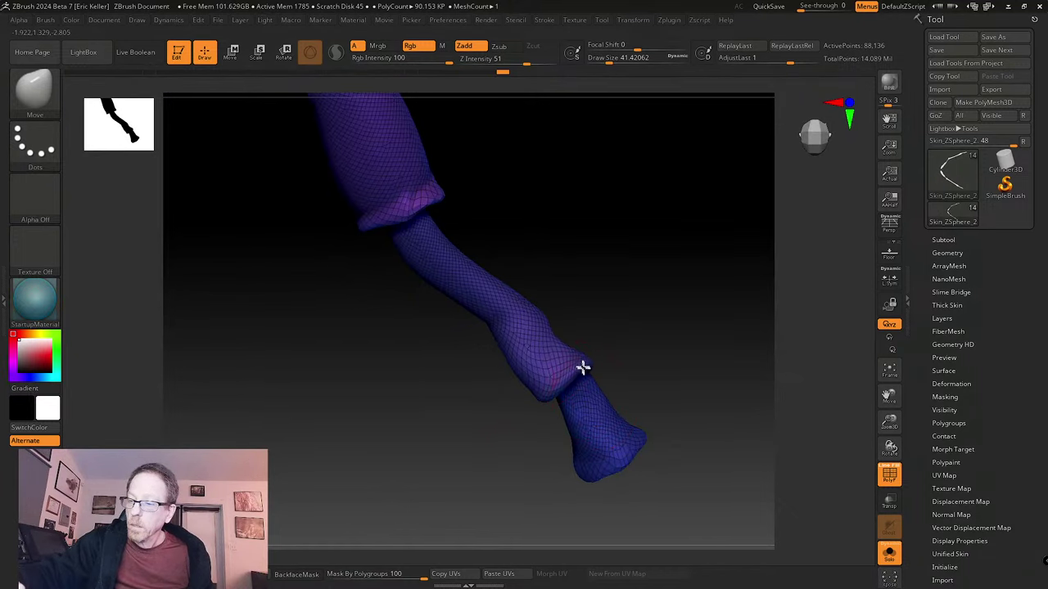
pyautogui.moveTo(583, 367); pyautogui.dragTo(566, 388)
pyautogui.moveTo(565, 388); pyautogui.dragTo(573, 337, button='right')
pyautogui.moveTo(573, 336); pyautogui.dragTo(562, 341)
# - Switch the legs' material to SkinShade4 and bring the lower leg segments into close view
pyautogui.moveTo(570, 341)
pyautogui.mouseDown(button='right')
pyautogui.moveTo(676, 281)
pyautogui.moveTo(658, 306)
pyautogui.moveTo(625, 311)
pyautogui.moveTo(658, 356)
pyautogui.moveTo(327, 370)
pyautogui.mouseUp(button='right')
pyautogui.click(34, 300)
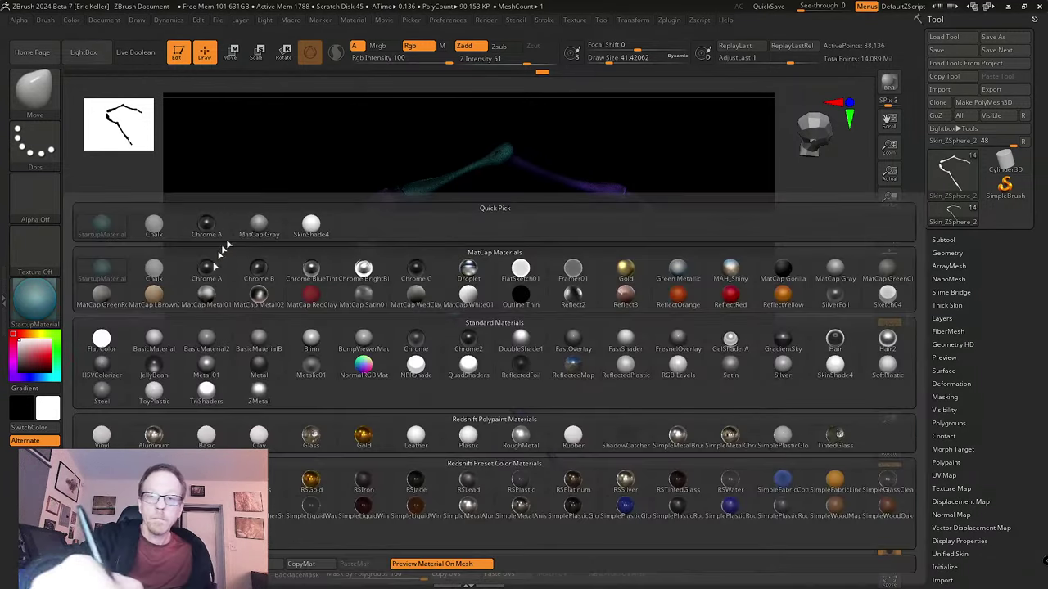
pyautogui.click(311, 223)
pyautogui.moveTo(617, 393); pyautogui.dragTo(573, 495, button='right')
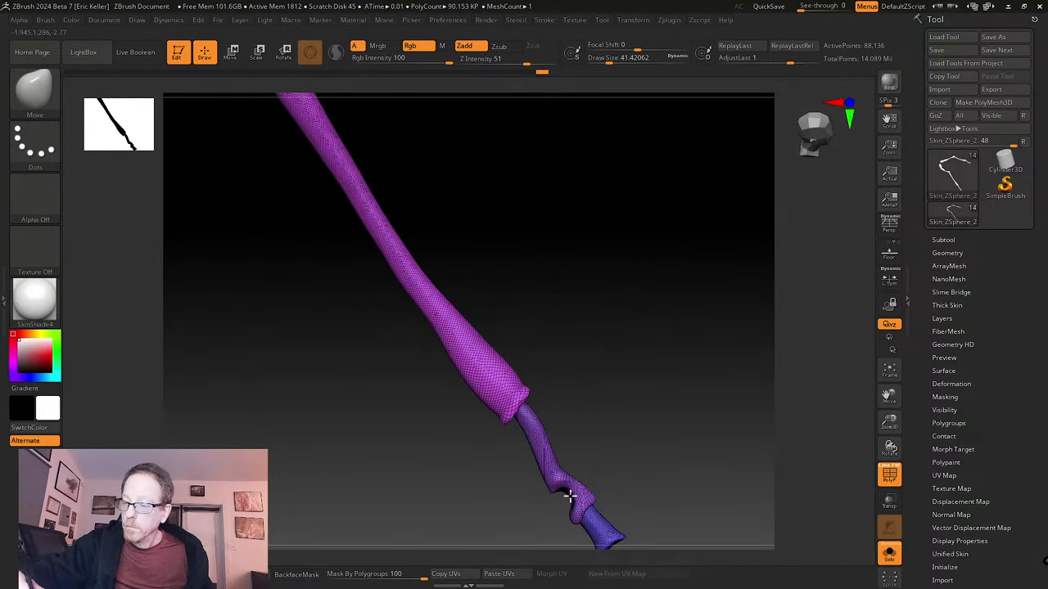
# - Straighten the narrow lower segment between the upper cuff and the collar with Move strokes at a draw size of about 59
pyautogui.press('s')
pyautogui.moveTo(563, 467); pyautogui.dragTo(566, 465)
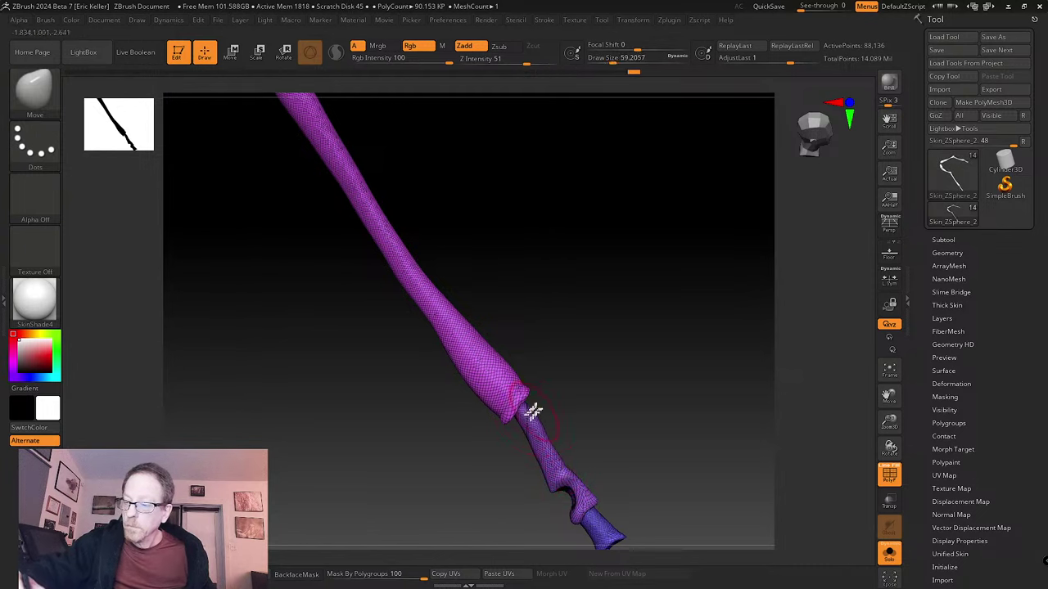
pyautogui.press(']')
# - Hide the polyframe and switch the legs' material to StartupMaterial
pyautogui.click(888, 474)
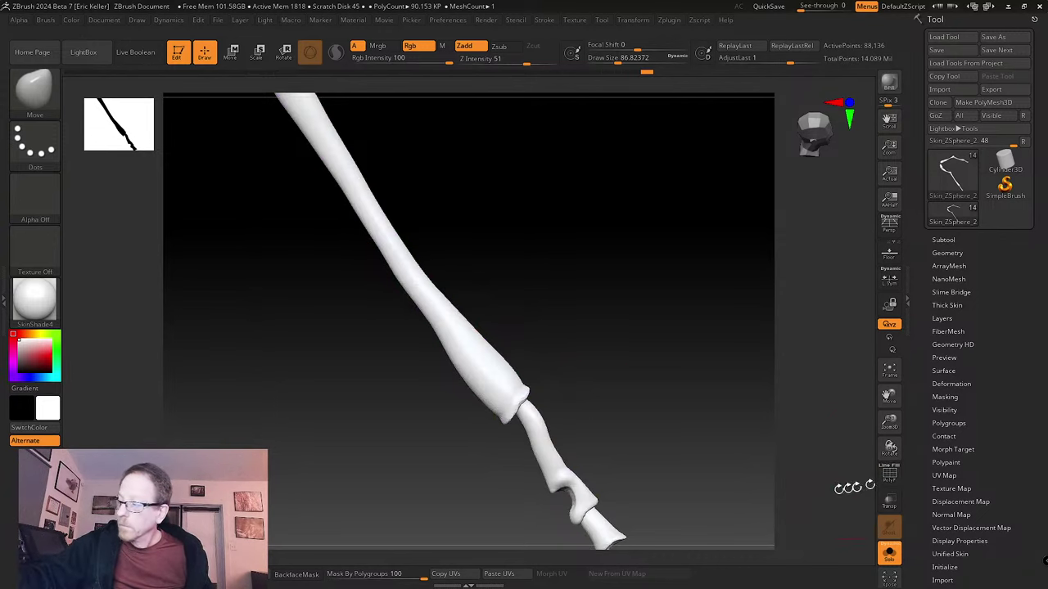
pyautogui.click(56, 301)
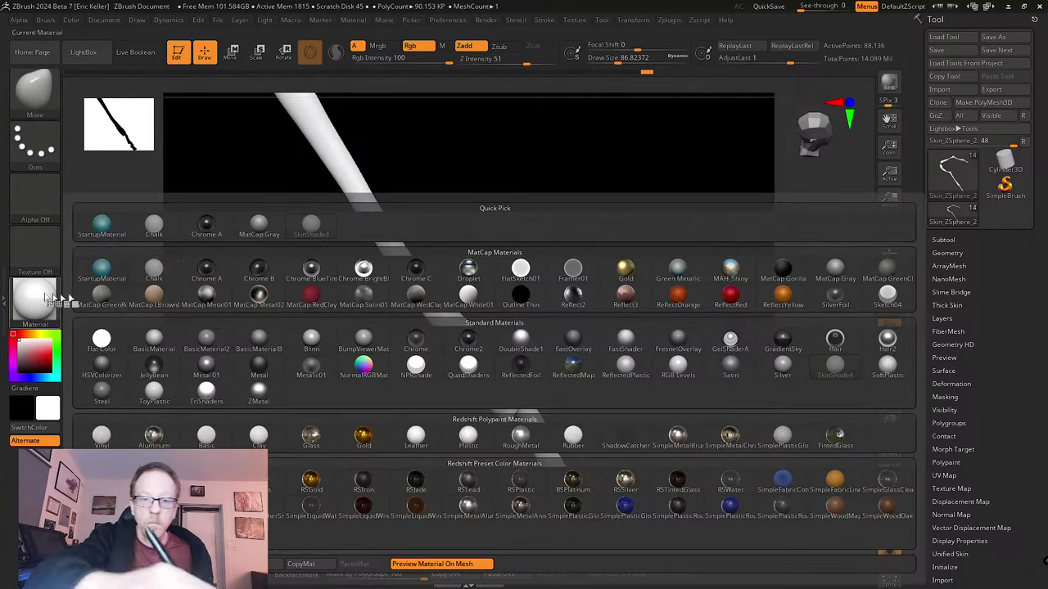
pyautogui.click(105, 262)
# - Reshape the notch and collar of the lower segment with Move strokes at a draw size of about 51
pyautogui.moveTo(570, 467); pyautogui.dragTo(588, 501)
pyautogui.keyDown('alt'); pyautogui.moveTo(621, 479); pyautogui.dragTo(608, 454); pyautogui.keyUp('alt')
pyautogui.press('s')
pyautogui.moveTo(613, 457); pyautogui.dragTo(604, 458)
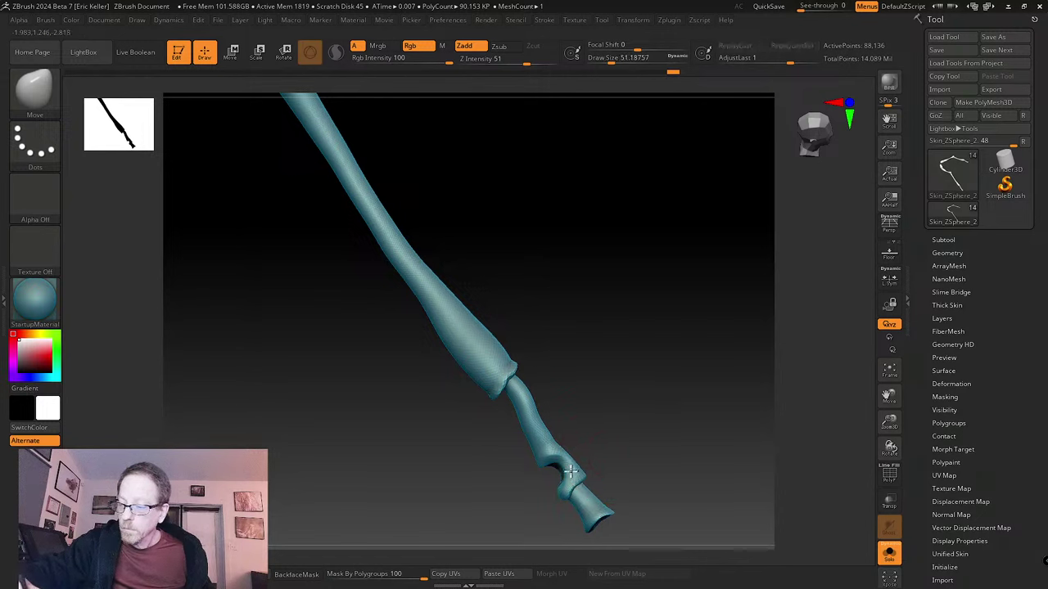
pyautogui.moveTo(568, 475); pyautogui.dragTo(565, 451, button='right')
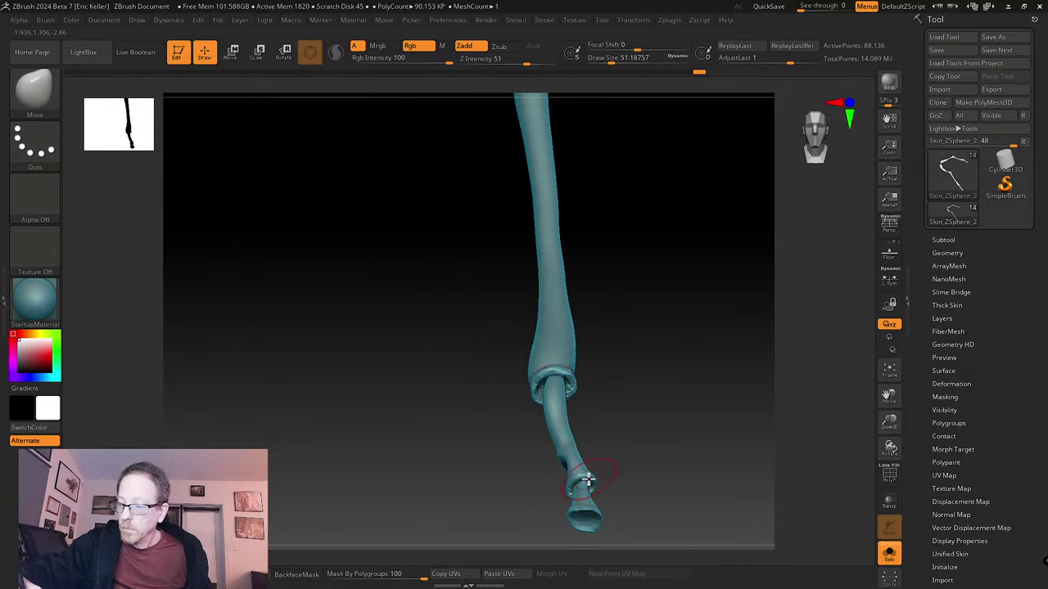
pyautogui.moveTo(610, 488)
pyautogui.mouseDown()
pyautogui.moveTo(614, 505)
pyautogui.moveTo(601, 527)
pyautogui.moveTo(601, 428)
pyautogui.mouseUp()
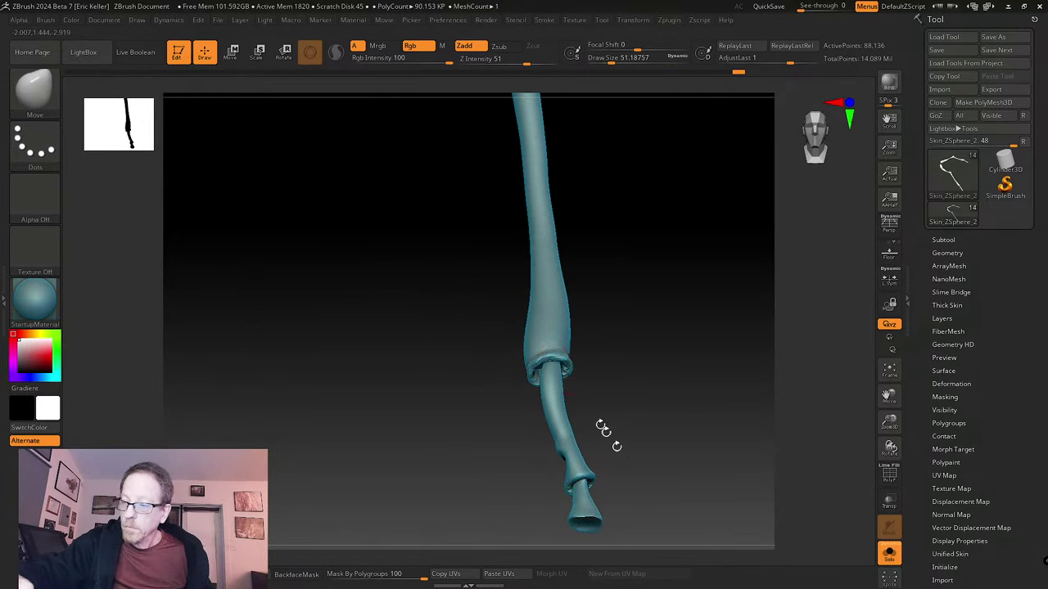
pyautogui.moveTo(564, 368); pyautogui.dragTo(601, 479, button='right')
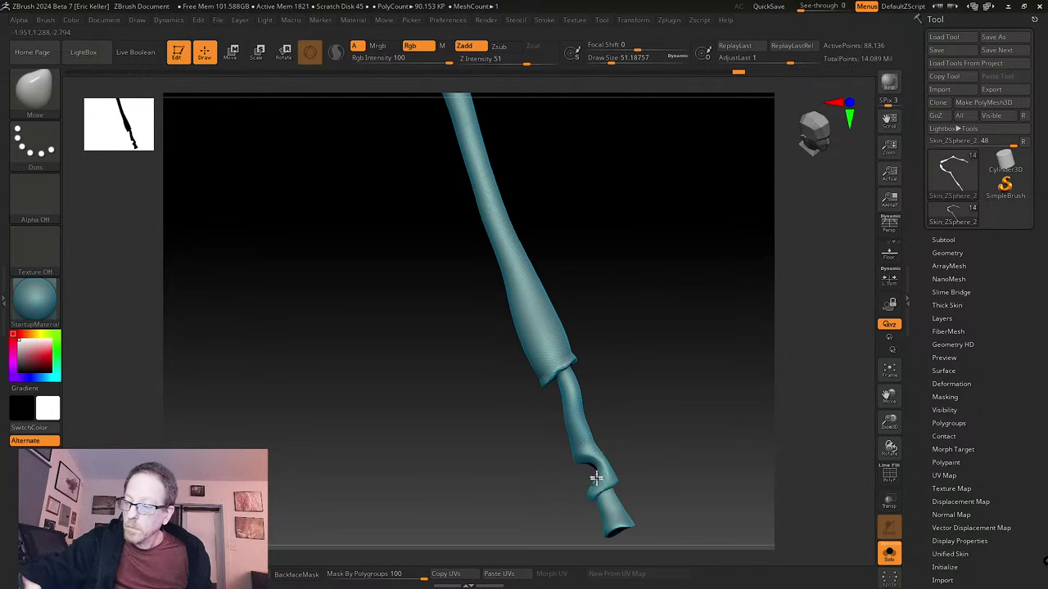
# - Adjust the lower segment above the notch with Move strokes, using draw sizes of about 59 and 87
pyautogui.press('s')
pyautogui.moveTo(606, 421); pyautogui.dragTo(610, 419)
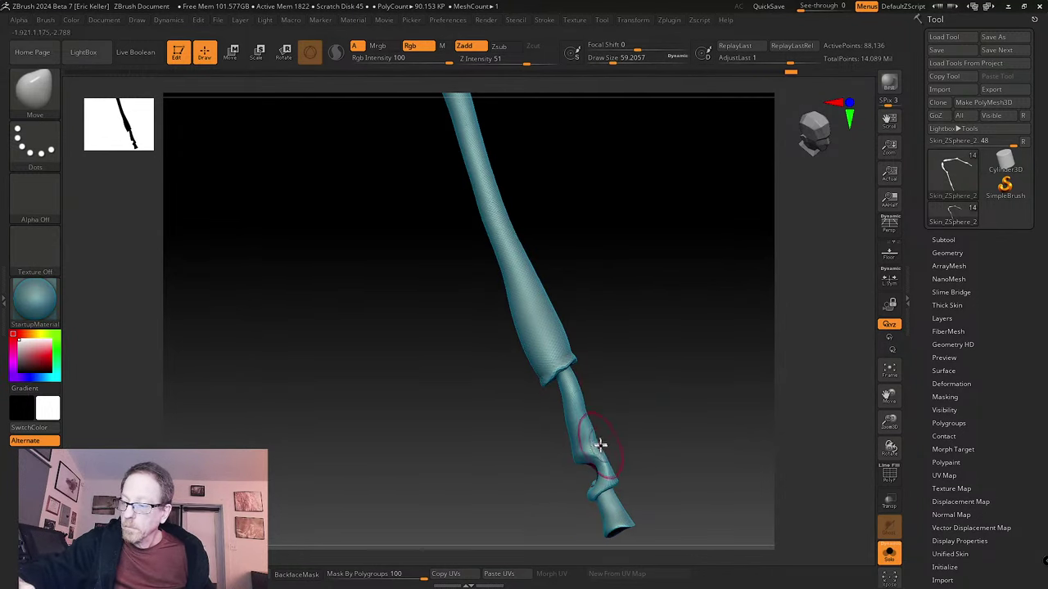
pyautogui.moveTo(610, 473)
pyautogui.mouseDown(button='right')
pyautogui.moveTo(652, 486)
pyautogui.moveTo(627, 453)
pyautogui.moveTo(573, 450)
pyautogui.moveTo(613, 398)
pyautogui.moveTo(644, 479)
pyautogui.moveTo(573, 479)
pyautogui.mouseUp(button='right')
pyautogui.keyDown('ctrl'); pyautogui.keyDown('shift'); pyautogui.click(586, 438); pyautogui.keyUp('shift'); pyautogui.keyUp('ctrl')
pyautogui.keyDown('ctrl'); pyautogui.keyDown('shift'); pyautogui.click(630, 442); pyautogui.keyUp('shift'); pyautogui.keyUp('ctrl')
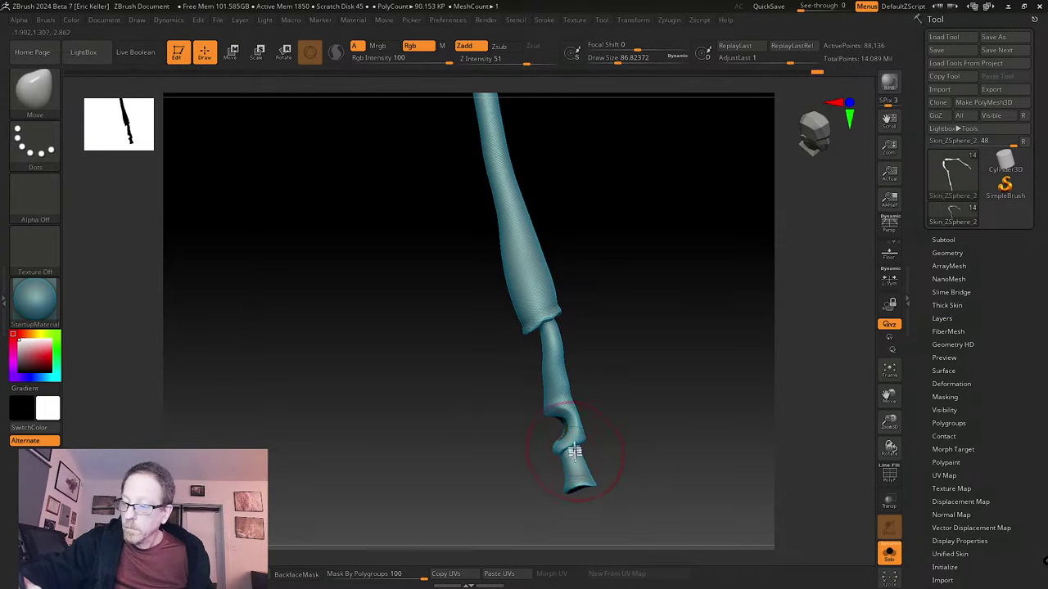
# - Refine the notch and collar rim from several angles with Move strokes at a draw size of about 54
pyautogui.press('s')
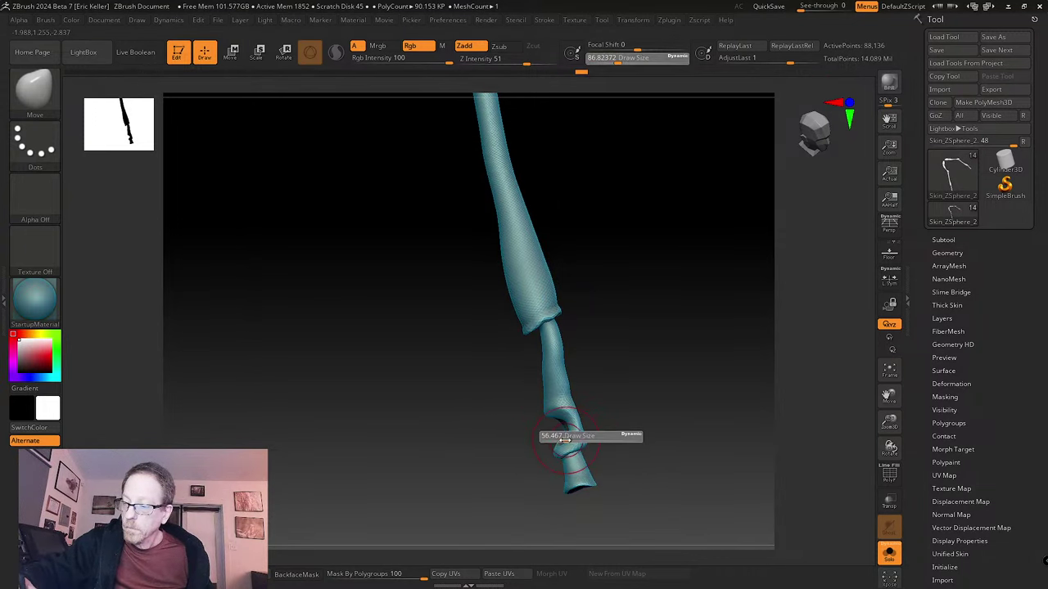
pyautogui.moveTo(572, 440); pyautogui.dragTo(564, 440)
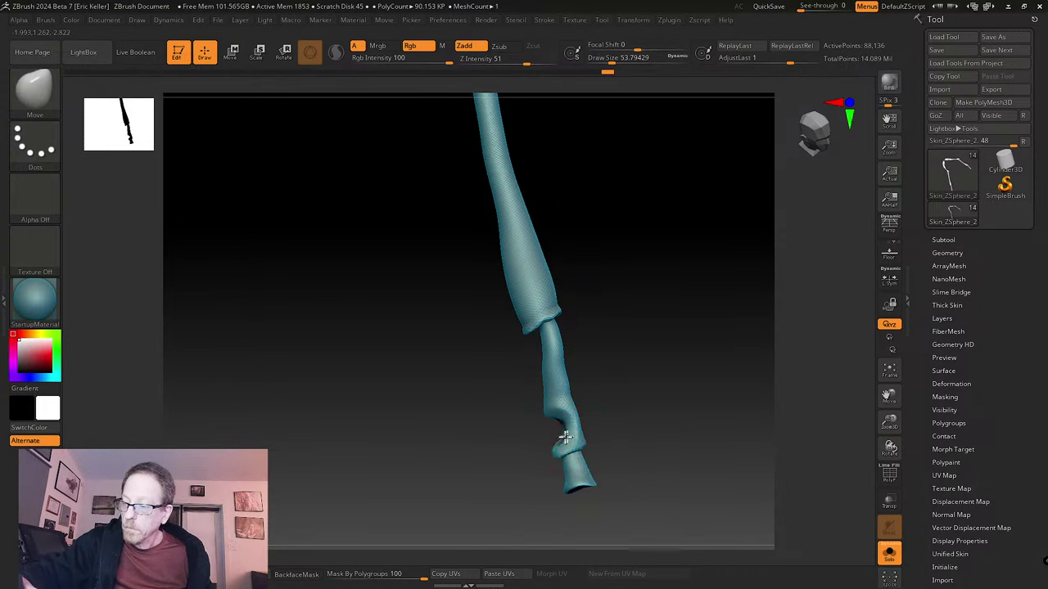
pyautogui.moveTo(582, 446)
pyautogui.mouseDown(button='right')
pyautogui.moveTo(630, 397)
pyautogui.moveTo(581, 443)
pyautogui.mouseUp(button='right')
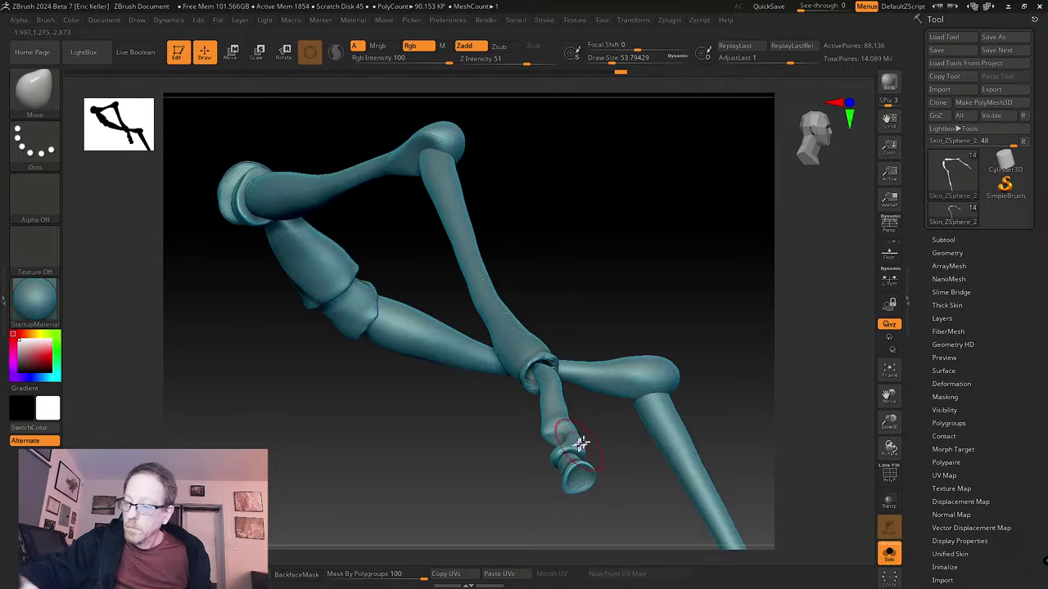
pyautogui.moveTo(615, 479); pyautogui.dragTo(634, 413, button='right')
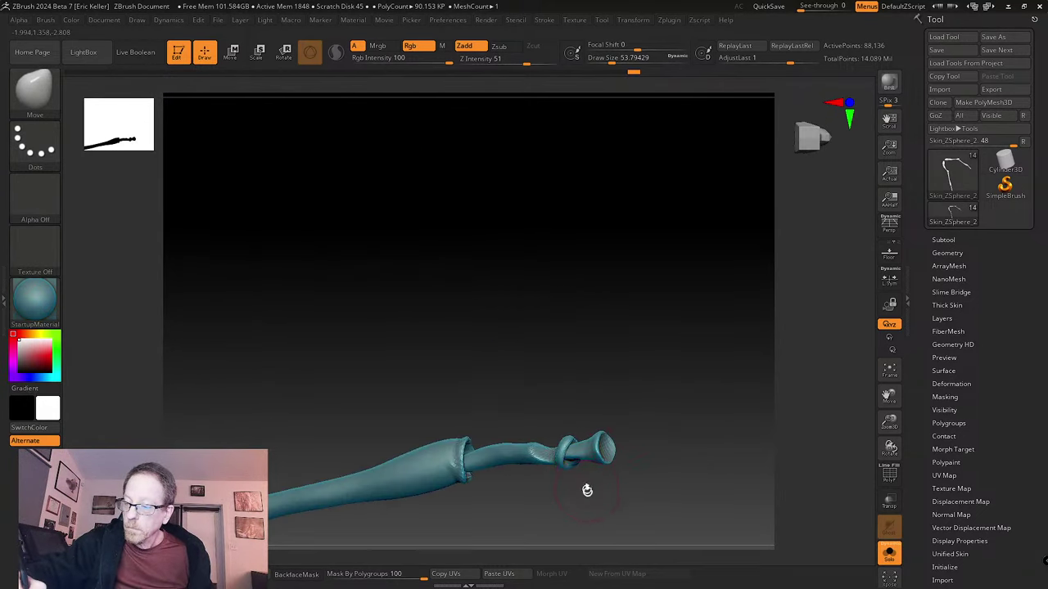
pyautogui.moveTo(585, 489); pyautogui.dragTo(580, 463, button='right')
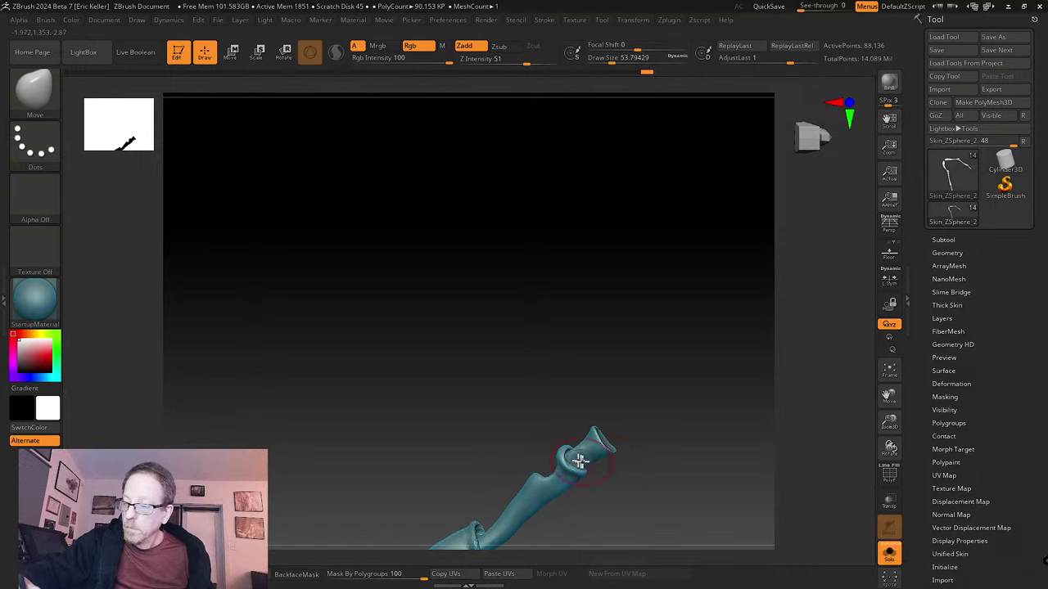
# - Smooth the lower segment and bend it into an S-curve with the Move brush at a draw size of about 71
pyautogui.moveTo(631, 493)
pyautogui.mouseDown(button='right')
pyautogui.moveTo(627, 475)
pyautogui.moveTo(645, 486)
pyautogui.moveTo(647, 477)
pyautogui.moveTo(638, 489)
pyautogui.moveTo(532, 458)
pyautogui.mouseUp(button='right')
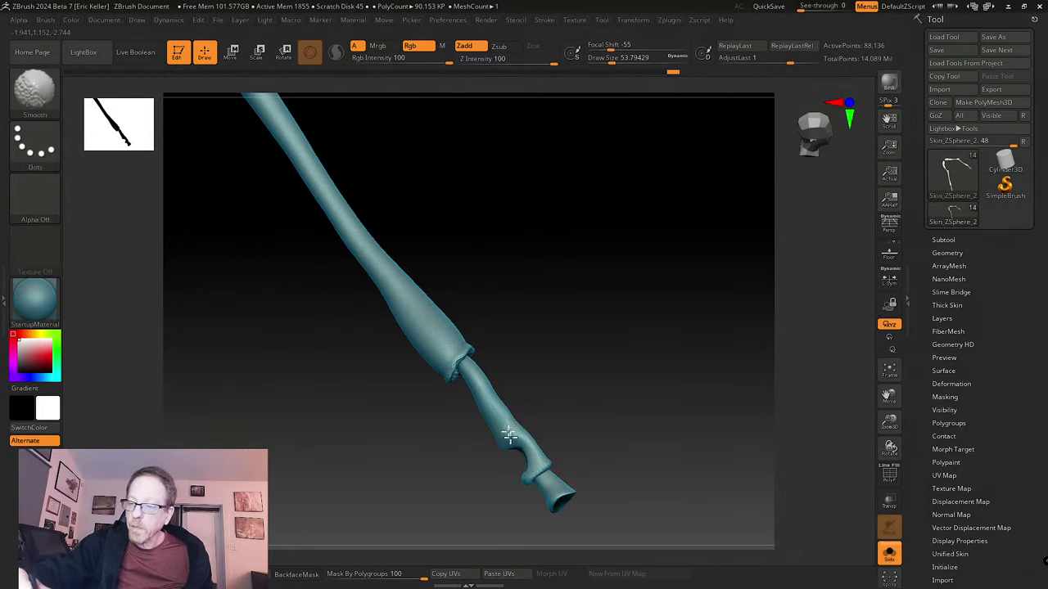
pyautogui.keyDown('alt'); pyautogui.moveTo(521, 357); pyautogui.dragTo(513, 415, button='right'); pyautogui.keyUp('alt')
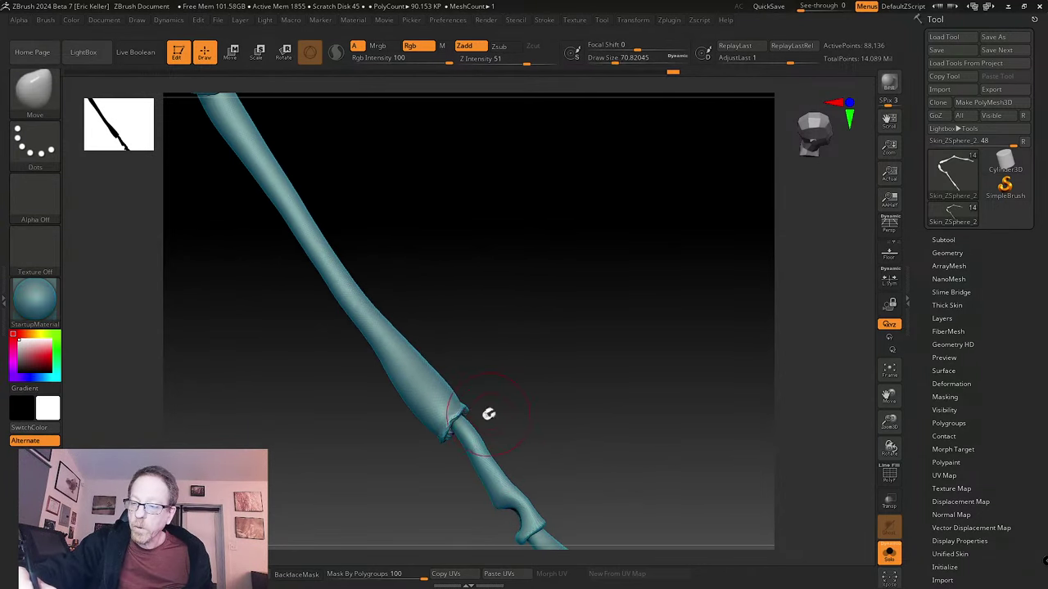
pyautogui.moveTo(446, 413); pyautogui.dragTo(472, 451, button='right')
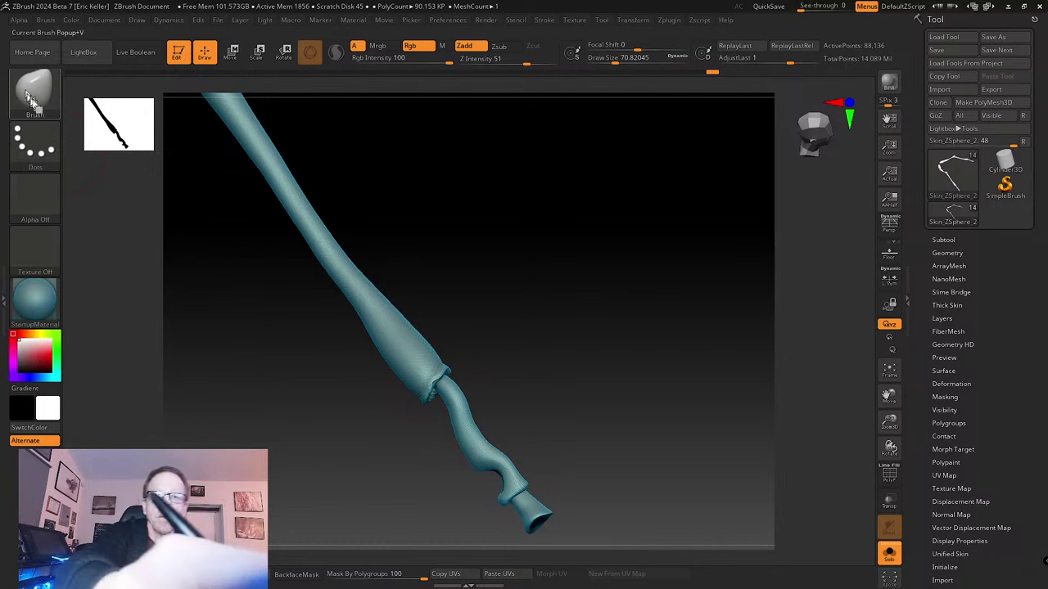
# - Look over the SK brushes in the brush library, keeping the Move brush
pyautogui.press('b')
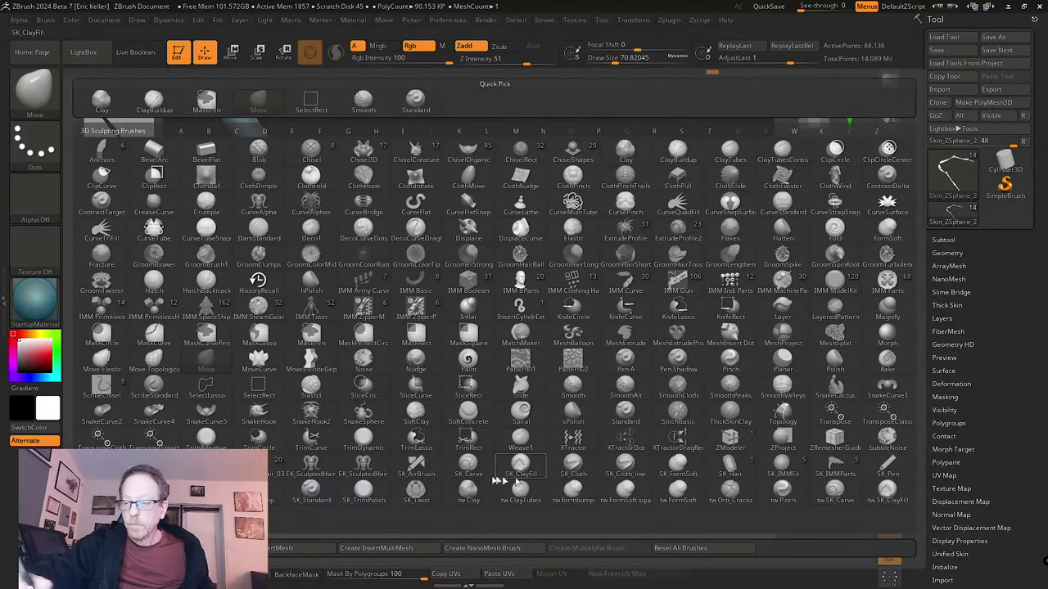
pyautogui.click(583, 297)
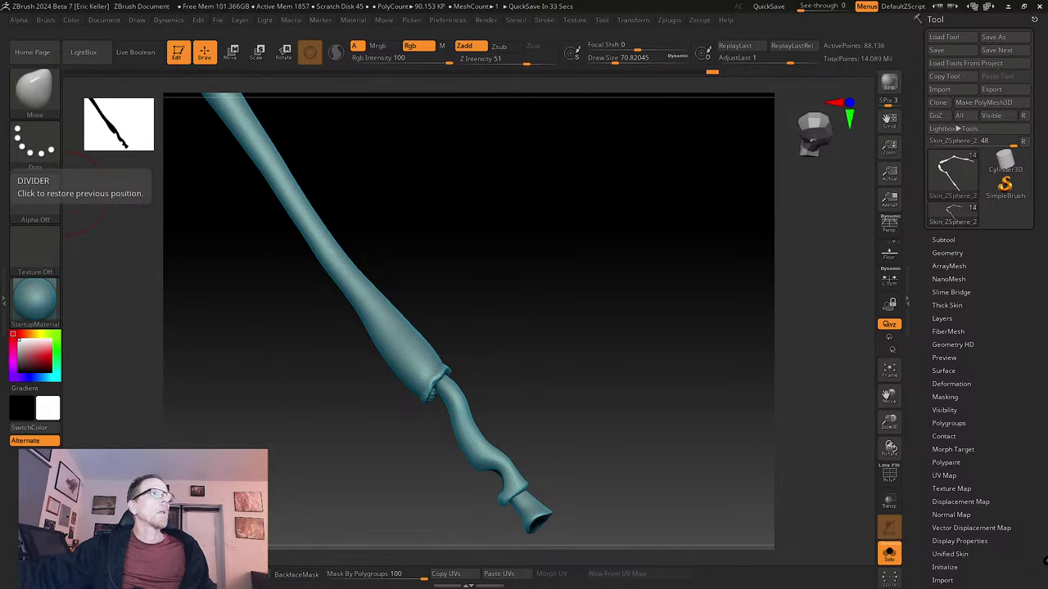
# - Switch to the browser and review the SK_Pack(2020.1.1)_v1 Gumroad page, including its preview image, description, price and ratings
pyautogui.moveTo(0, 180); pyautogui.dragTo(635, 31)
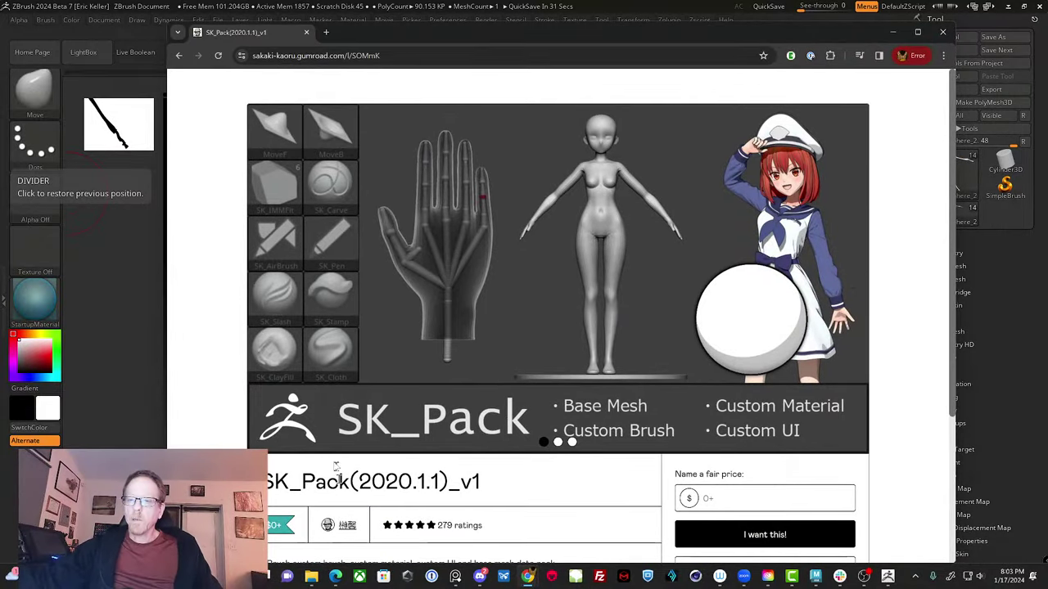
pyautogui.scroll(-3, 458, 446)
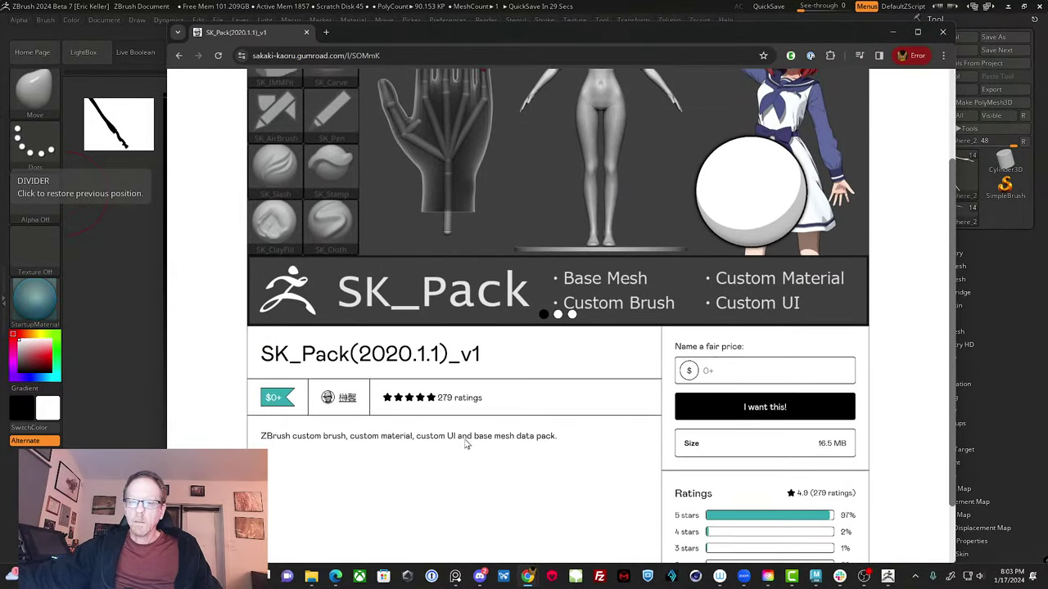
pyautogui.scroll(-1, 467, 450)
pyautogui.scroll(3, 391, 223)
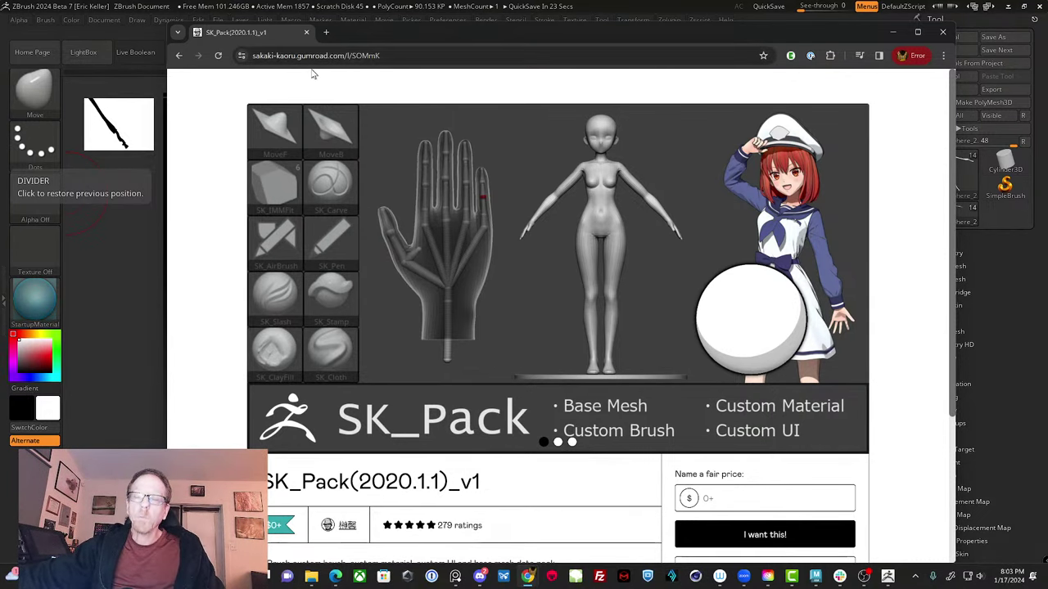
pyautogui.scroll(-2, 369, 211)
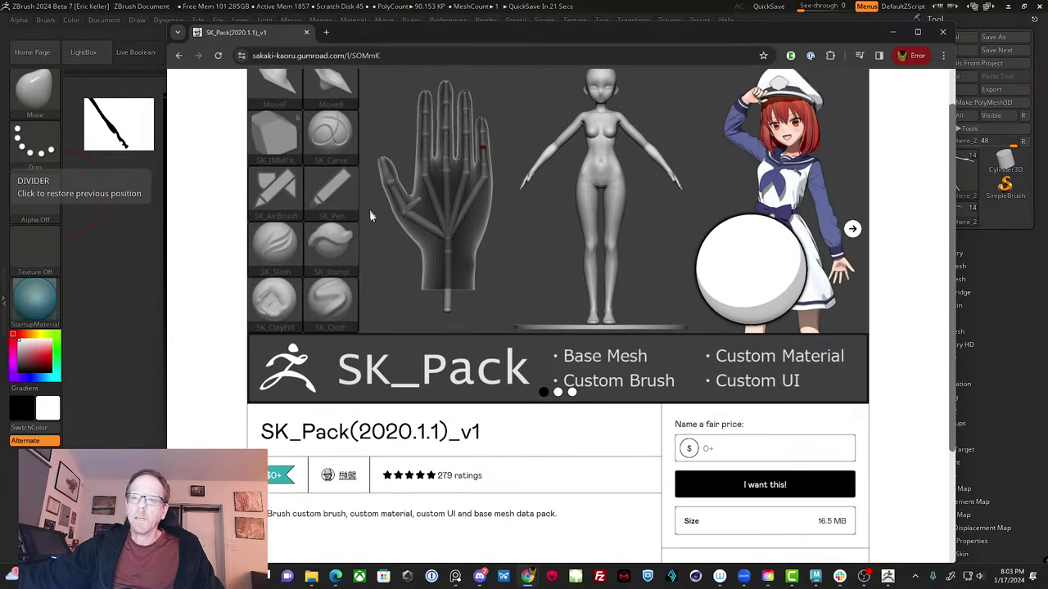
pyautogui.scroll(2, 372, 215)
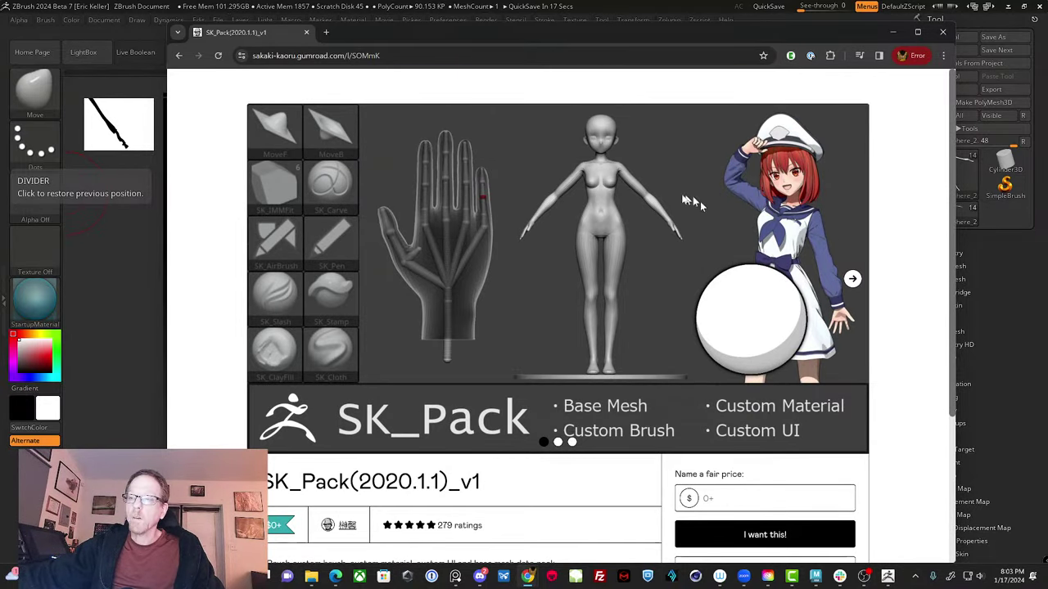
pyautogui.scroll(-2, 456, 234)
pyautogui.scroll(2, 438, 433)
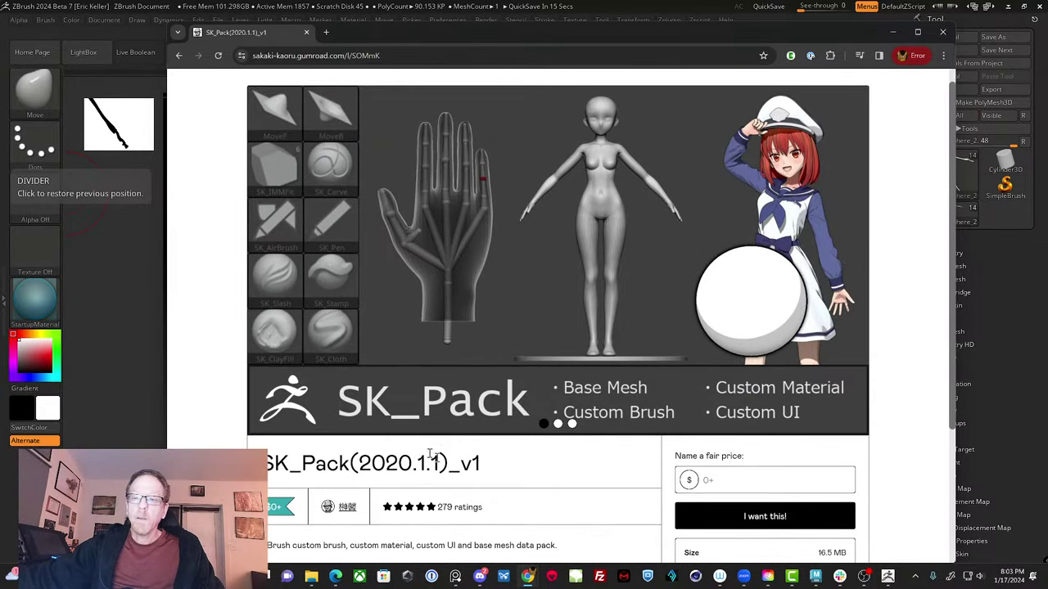
pyautogui.scroll(-2, 434, 428)
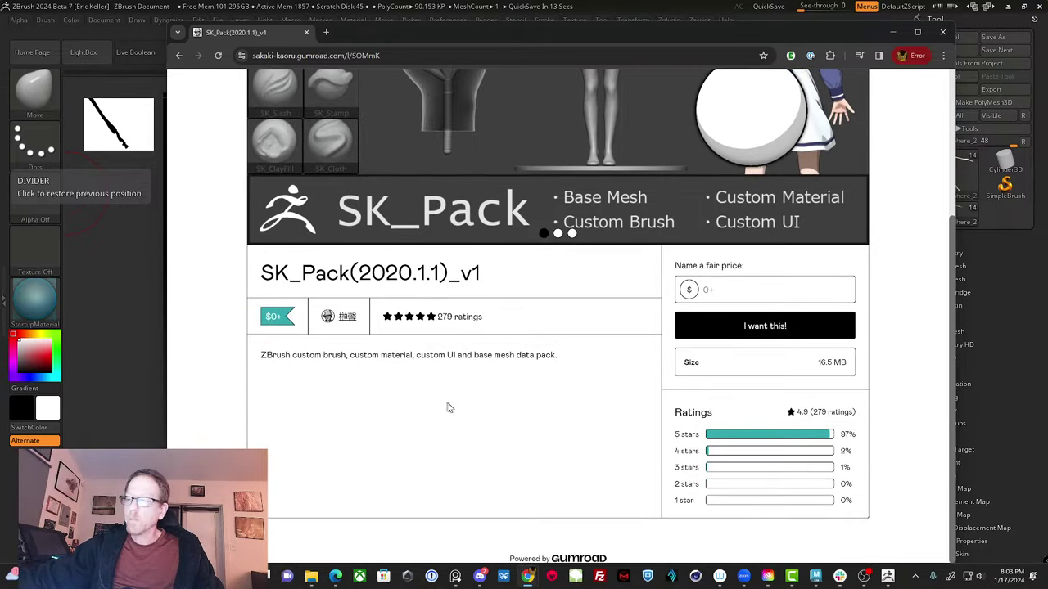
pyautogui.scroll(1, 449, 408)
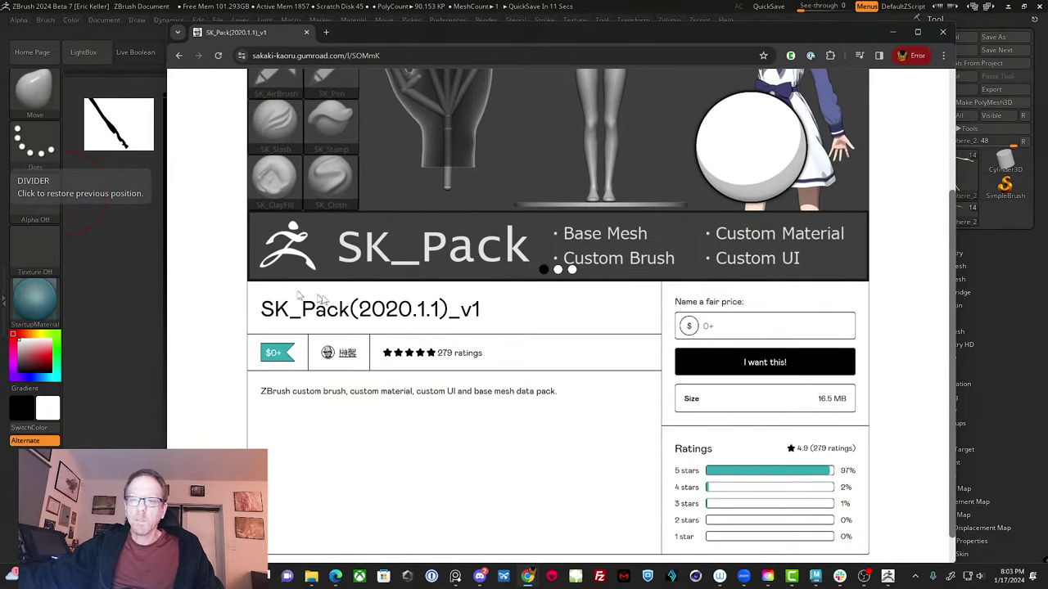
pyautogui.scroll(-1, 449, 330)
pyautogui.scroll(2, 532, 375)
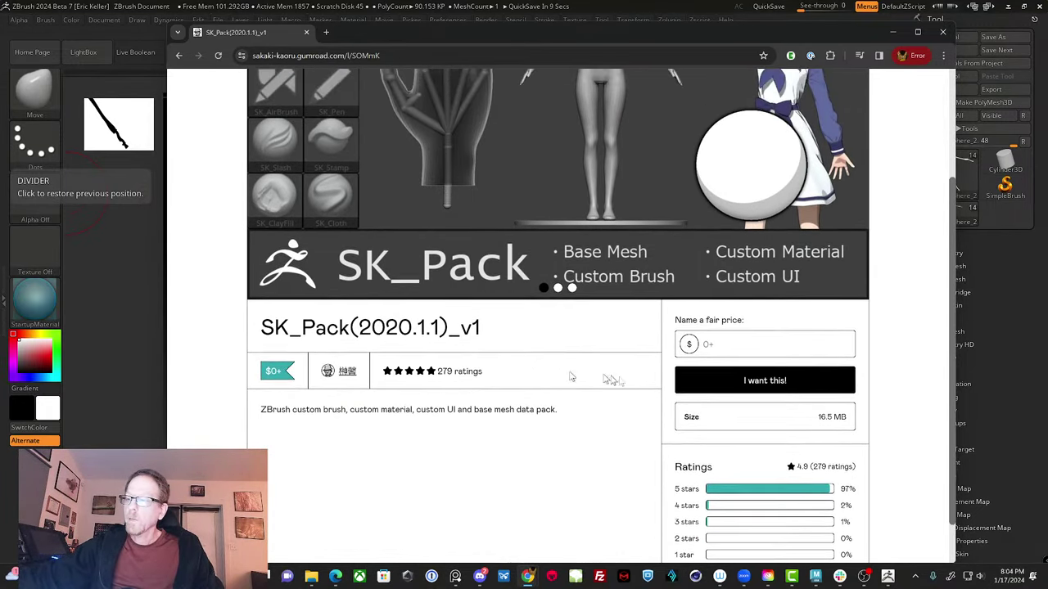
pyautogui.scroll(3, 631, 286)
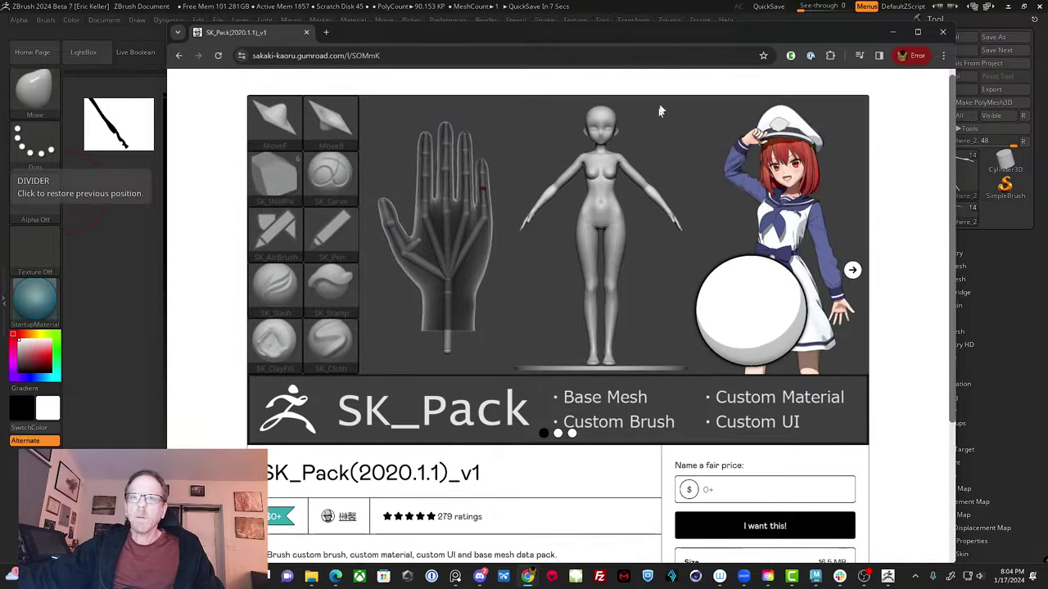
# - Minimize the browser to return to ZBrush and check the installed SK brushes, including SK_Standard, in the brush library
pyautogui.click(892, 32)
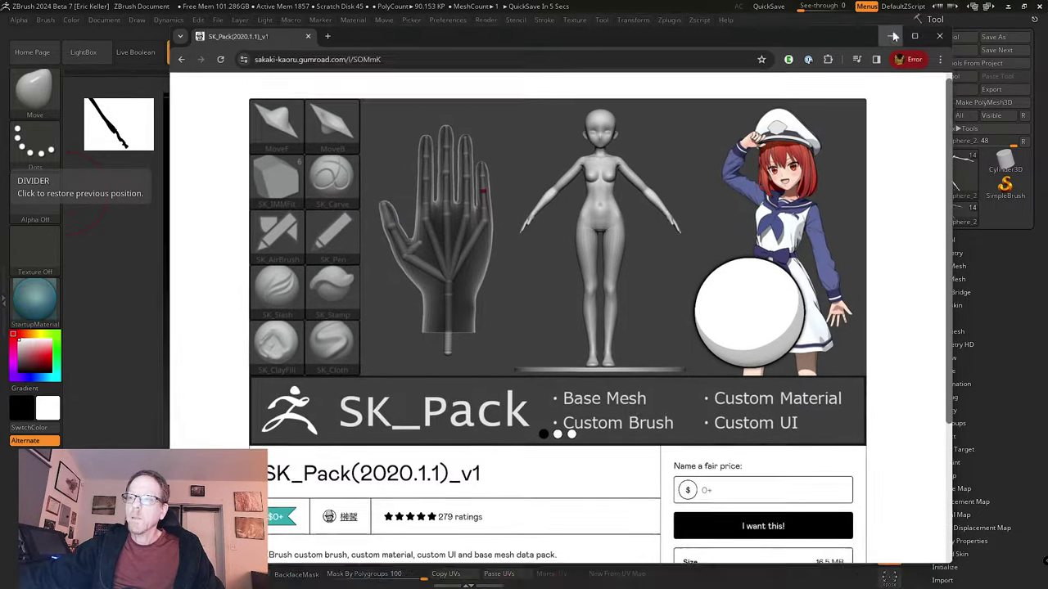
pyautogui.click(47, 96)
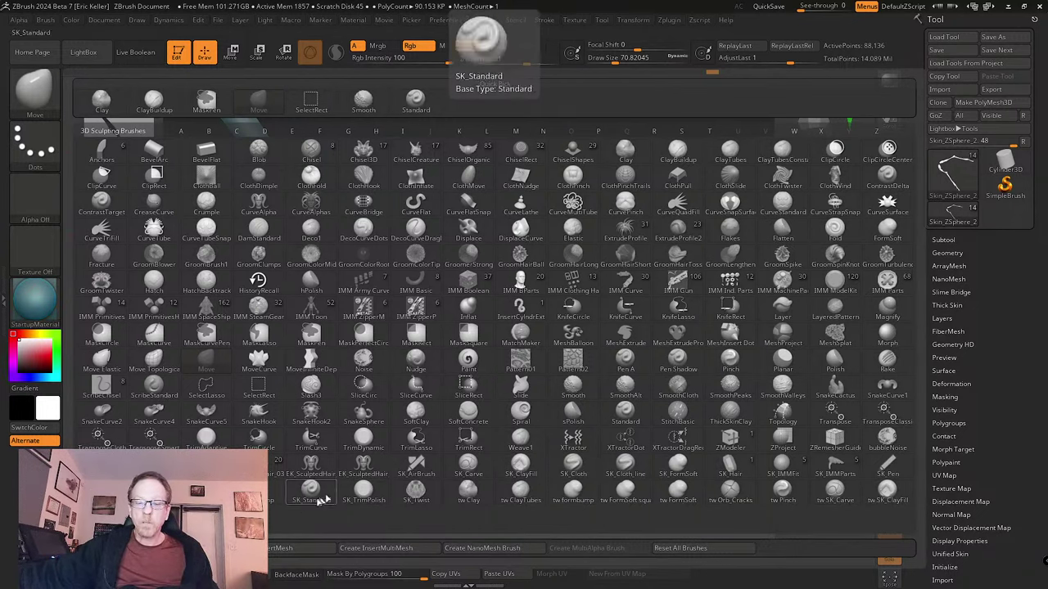
pyautogui.click(581, 405)
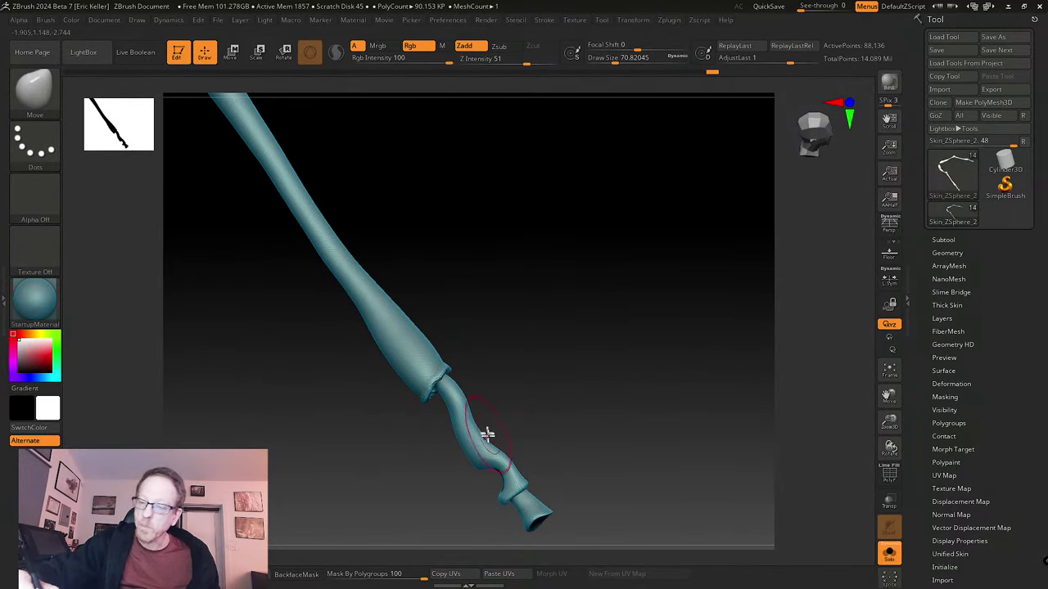
# - Reshape the lower segment above the collar with Move strokes at a draw size of about 71 and smooth its surface
pyautogui.moveTo(487, 434)
pyautogui.mouseDown()
pyautogui.moveTo(516, 468)
pyautogui.moveTo(537, 435)
pyautogui.moveTo(528, 475)
pyautogui.moveTo(545, 461)
pyautogui.moveTo(538, 502)
pyautogui.mouseUp()
pyautogui.moveTo(539, 499); pyautogui.dragTo(544, 503, button='right')
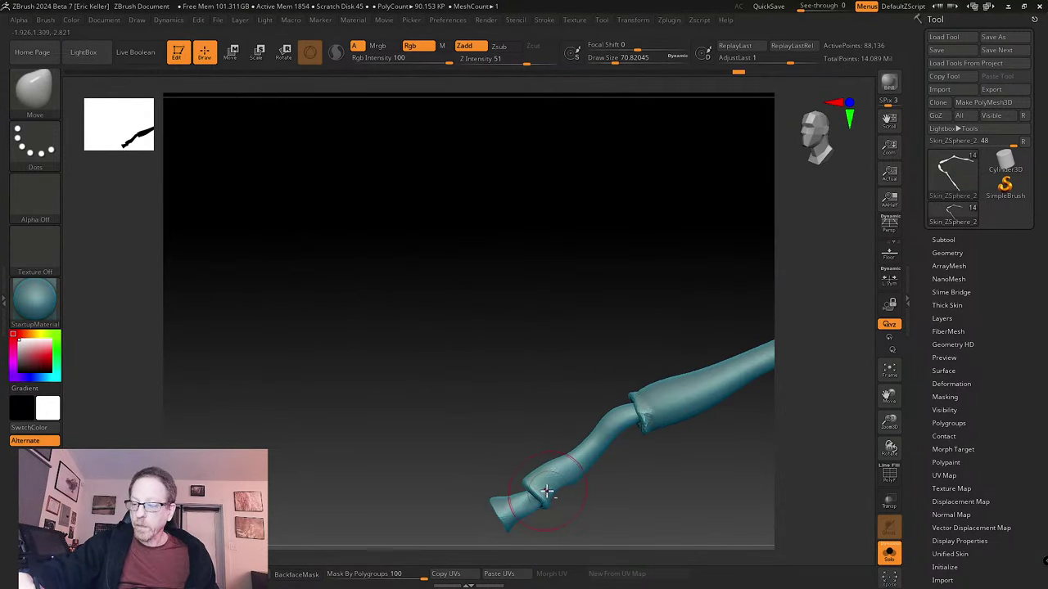
pyautogui.moveTo(553, 463); pyautogui.dragTo(579, 451, button='right')
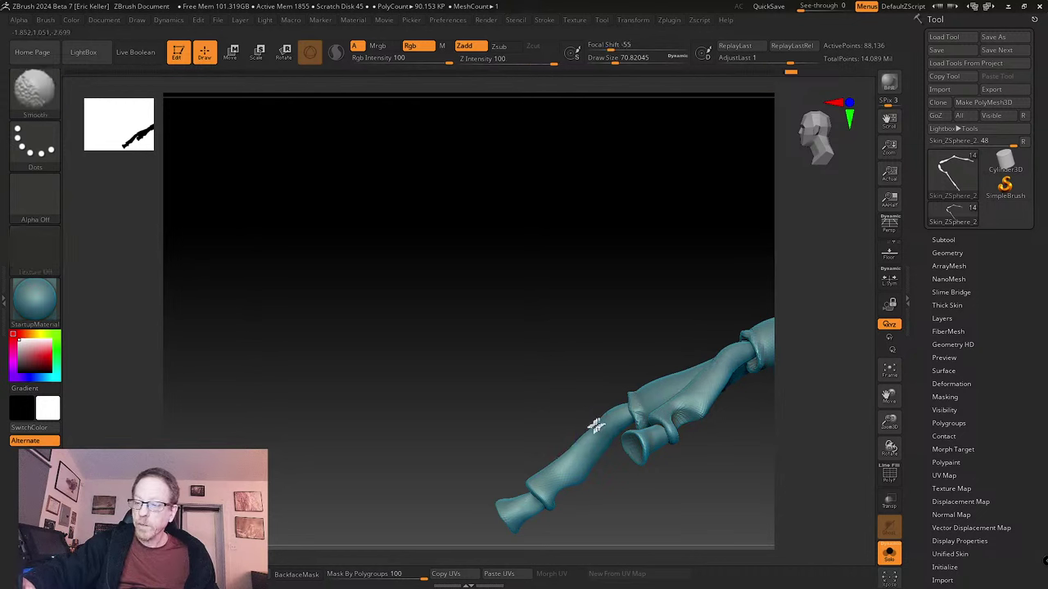
pyautogui.keyDown('shift'); pyautogui.moveTo(597, 428); pyautogui.dragTo(548, 483); pyautogui.keyUp('shift')
pyautogui.moveTo(586, 483)
pyautogui.mouseDown(button='right')
pyautogui.moveTo(597, 485)
pyautogui.moveTo(578, 484)
pyautogui.mouseUp(button='right')
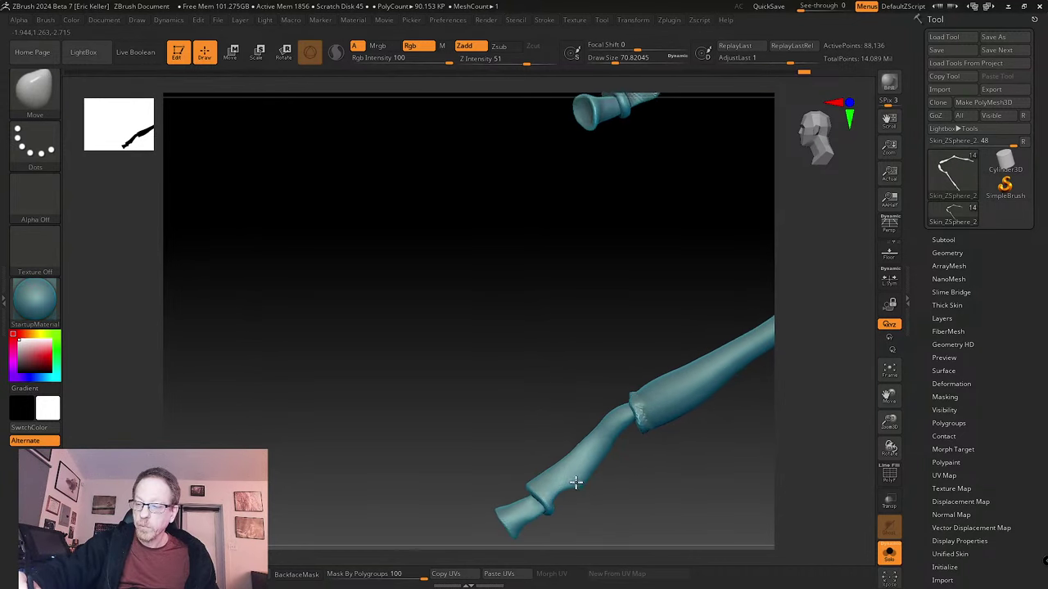
# - Refine the notch and collar of the lower leg segment with Move strokes at a draw size of about 51
pyautogui.press('s')
pyautogui.moveTo(578, 487); pyautogui.dragTo(563, 487)
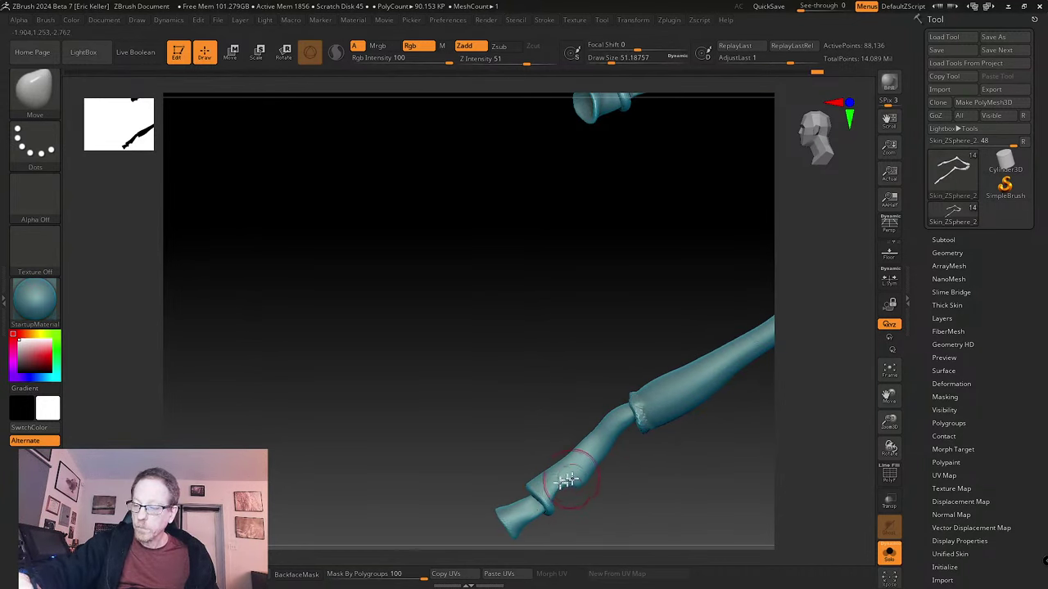
pyautogui.moveTo(571, 483); pyautogui.dragTo(597, 453, button='right')
pyautogui.moveTo(557, 447); pyautogui.dragTo(572, 455)
pyautogui.moveTo(591, 450); pyautogui.dragTo(614, 428, button='right')
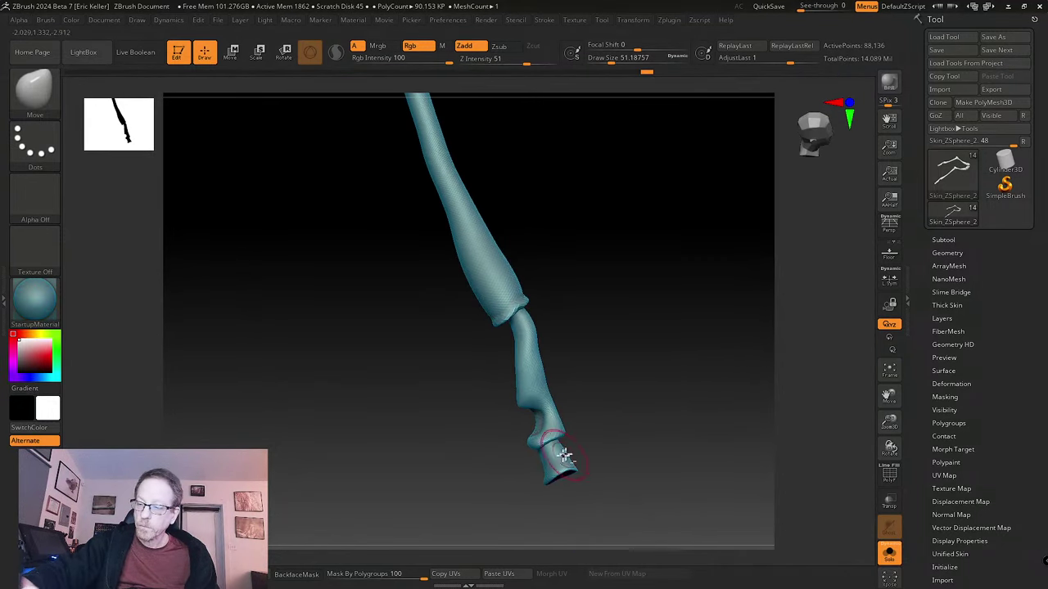
pyautogui.moveTo(546, 461); pyautogui.dragTo(646, 428, button='right')
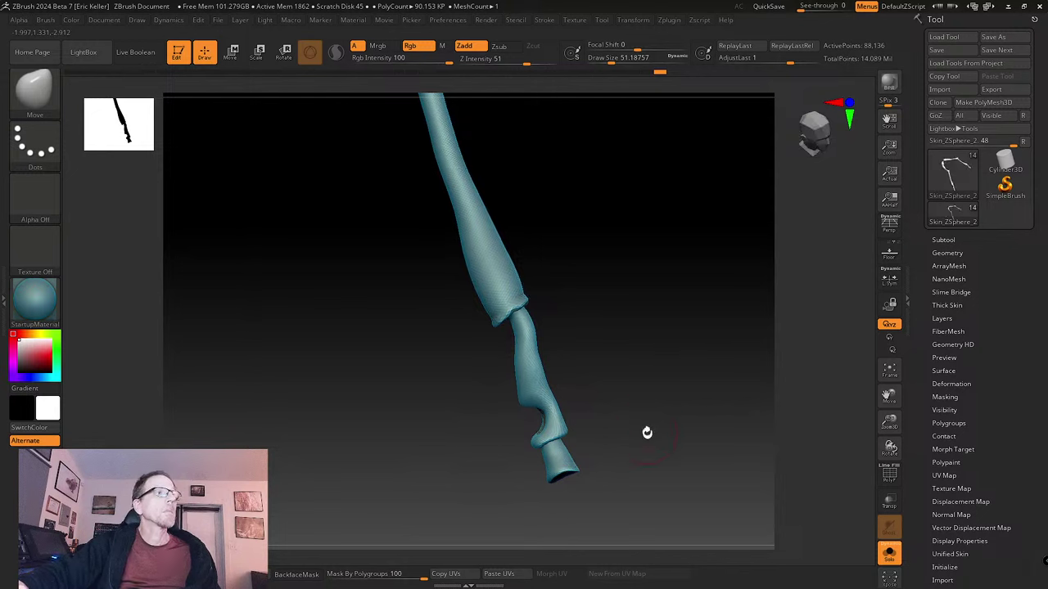
# - Display the polygon wireframe on the legs and apply the SkinShade4 material
pyautogui.moveTo(647, 432)
pyautogui.mouseDown(button='right')
pyautogui.moveTo(625, 496)
pyautogui.moveTo(631, 421)
pyautogui.moveTo(570, 360)
pyautogui.moveTo(594, 501)
pyautogui.moveTo(652, 419)
pyautogui.mouseUp(button='right')
pyautogui.keyDown('alt'); pyautogui.moveTo(594, 360); pyautogui.dragTo(629, 432, button='right'); pyautogui.keyUp('alt')
pyautogui.click(889, 475)
pyautogui.keyDown('alt'); pyautogui.moveTo(692, 483); pyautogui.dragTo(603, 414, button='right'); pyautogui.keyUp('alt')
pyautogui.click(35, 299)
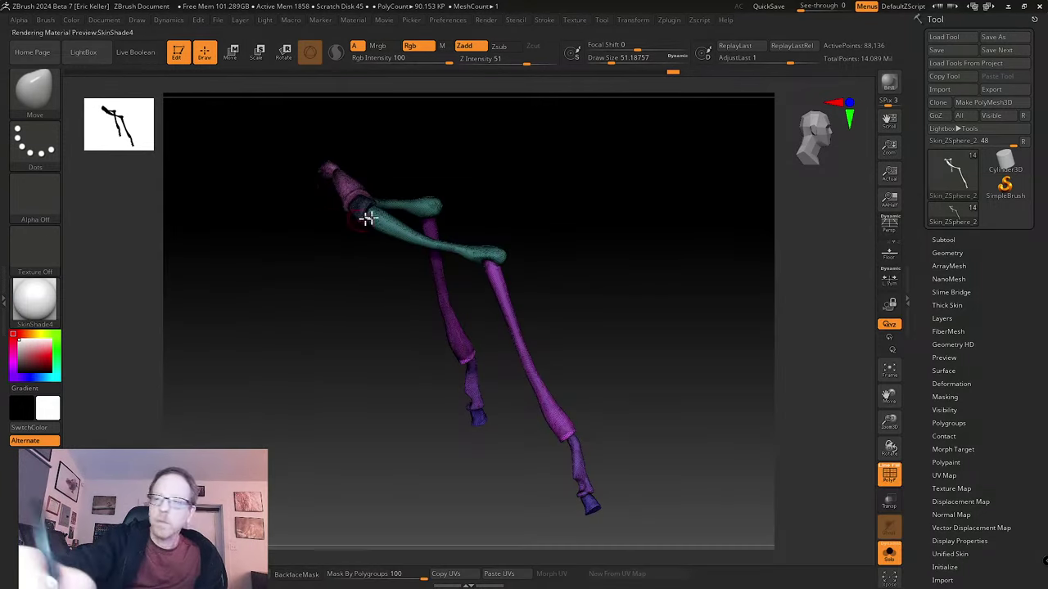
pyautogui.click(311, 225)
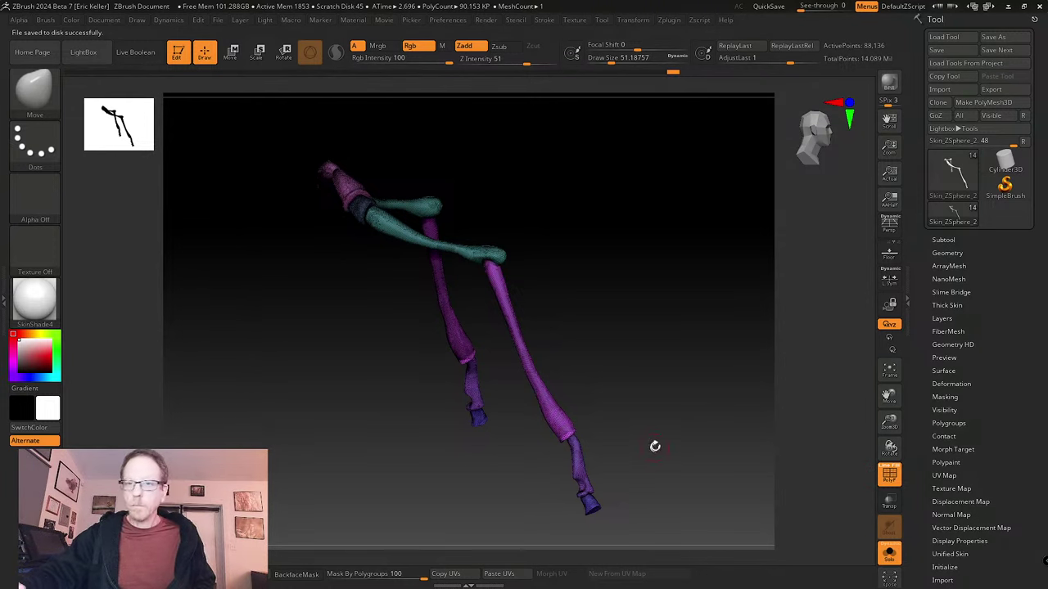
# - Try remeshing the legs with ZRemesher at a target polygon count of 5 without keeping polygroups, and undo it
pyautogui.moveTo(655, 446); pyautogui.dragTo(695, 474)
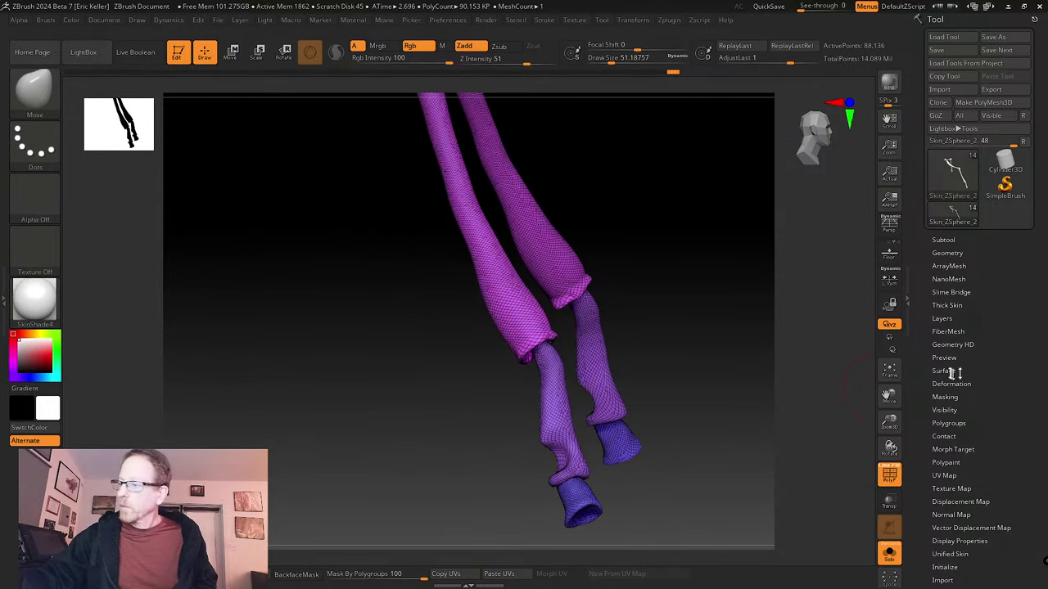
pyautogui.click(947, 253)
pyautogui.scroll(-3, 952, 360)
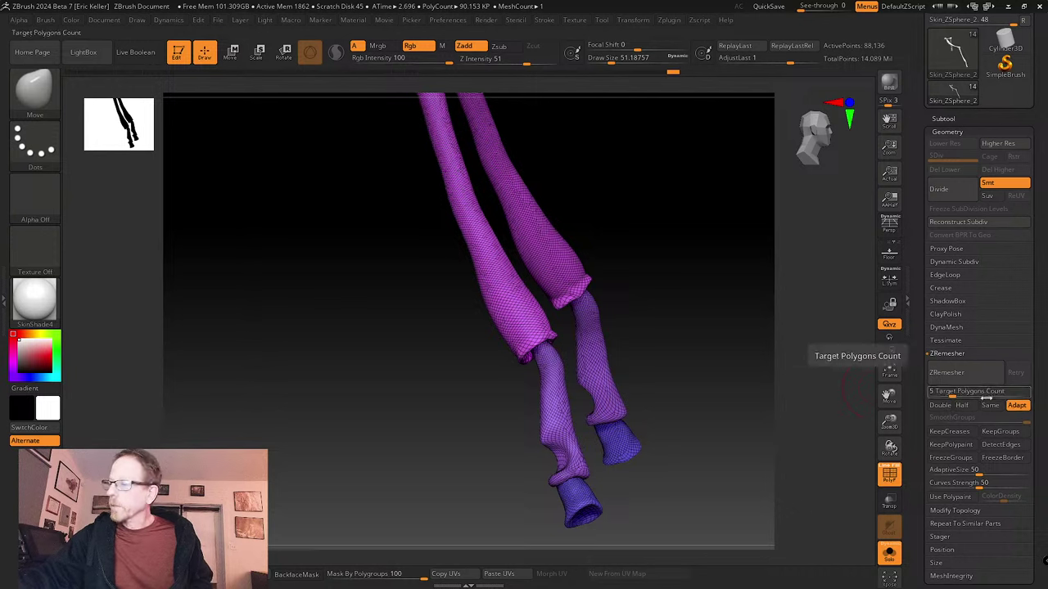
pyautogui.click(1016, 405)
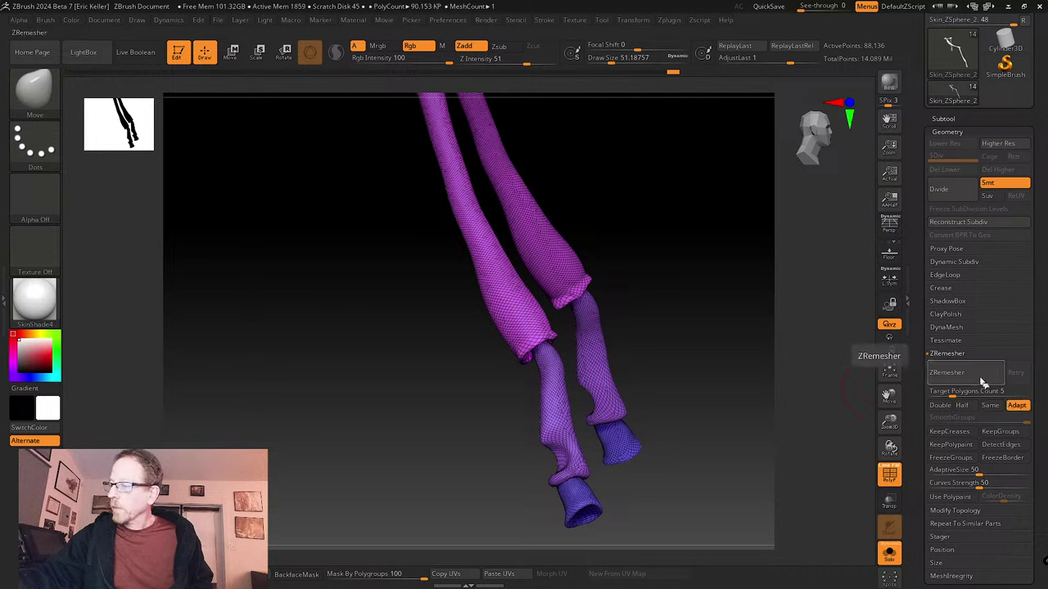
pyautogui.click(982, 375)
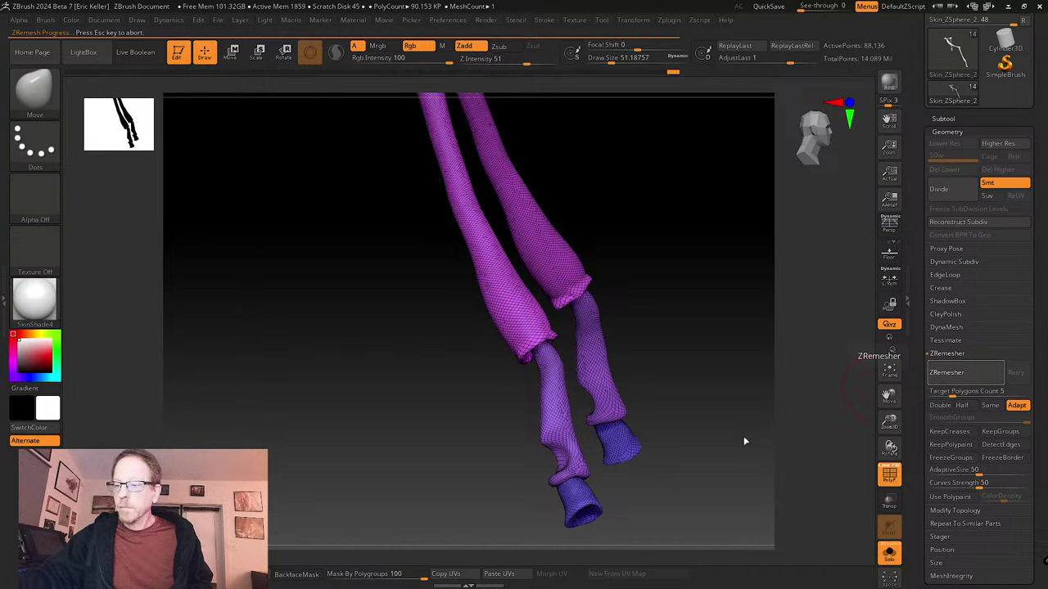
pyautogui.moveTo(745, 441); pyautogui.dragTo(773, 442)
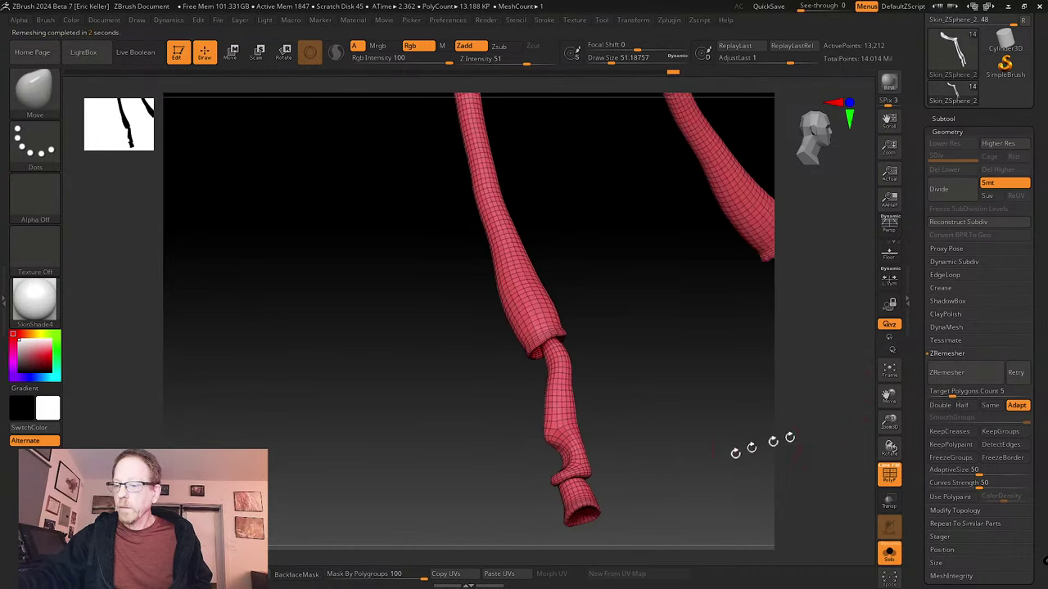
pyautogui.hotkey('ctrl', 'z')
# - Remesh the legs with ZRemesher at a target polygon count of 5 with KeepGroups enabled
pyautogui.click(1012, 433)
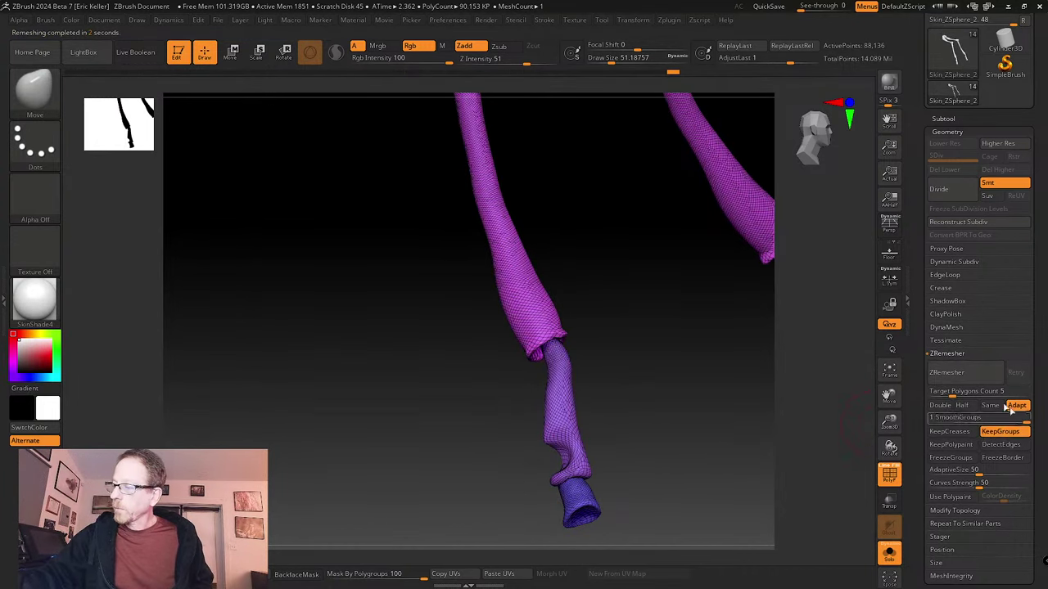
pyautogui.click(951, 375)
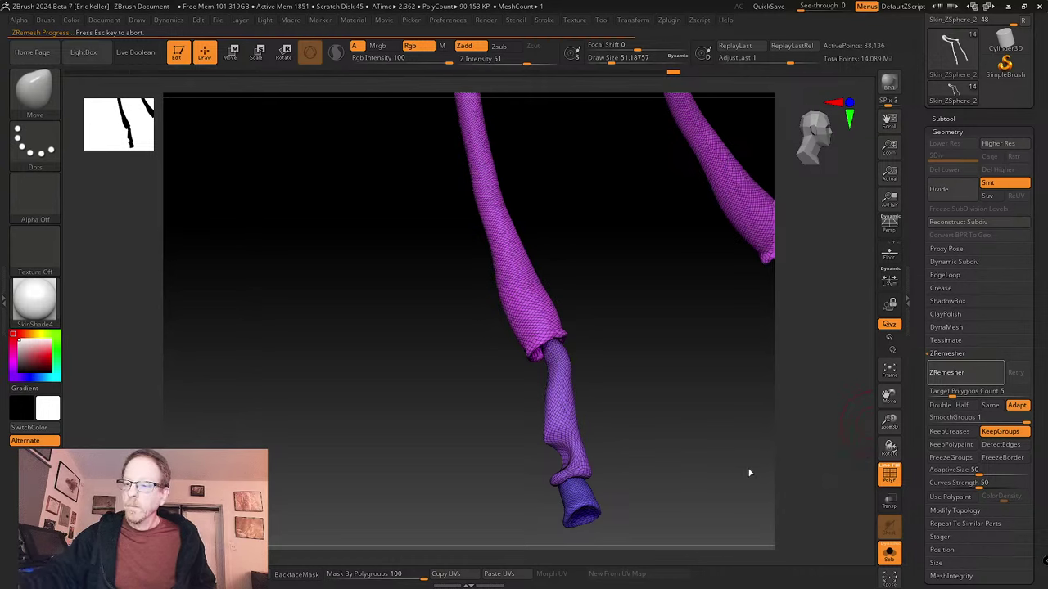
pyautogui.moveTo(729, 468); pyautogui.dragTo(755, 450)
# - Reduce the leg mesh with ZRemesher's Half option, remeshing with Adapt on and again with Adapt turned off
pyautogui.click(962, 405)
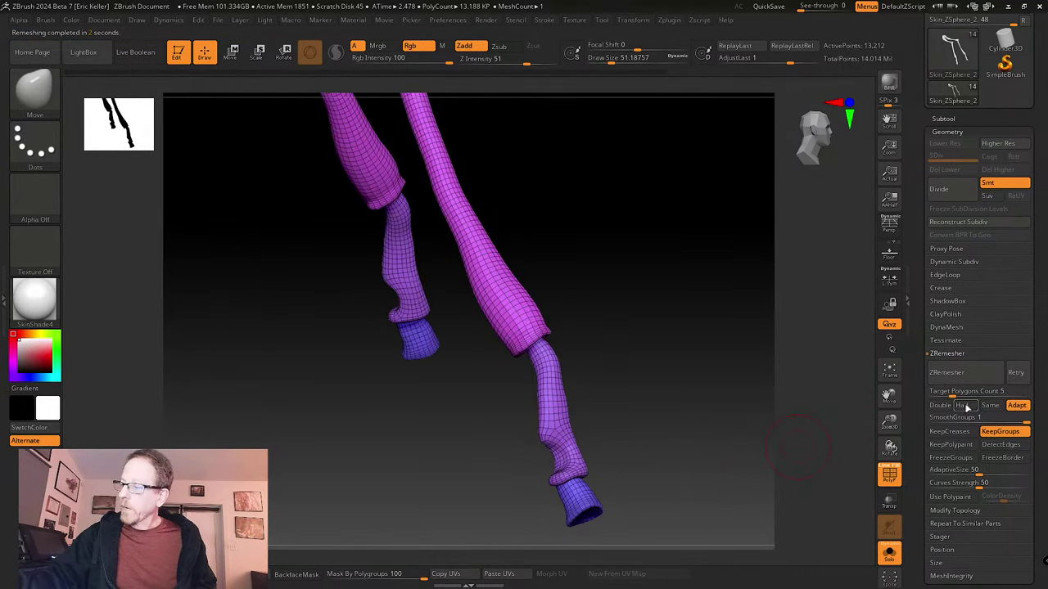
pyautogui.click(957, 375)
pyautogui.click(958, 377)
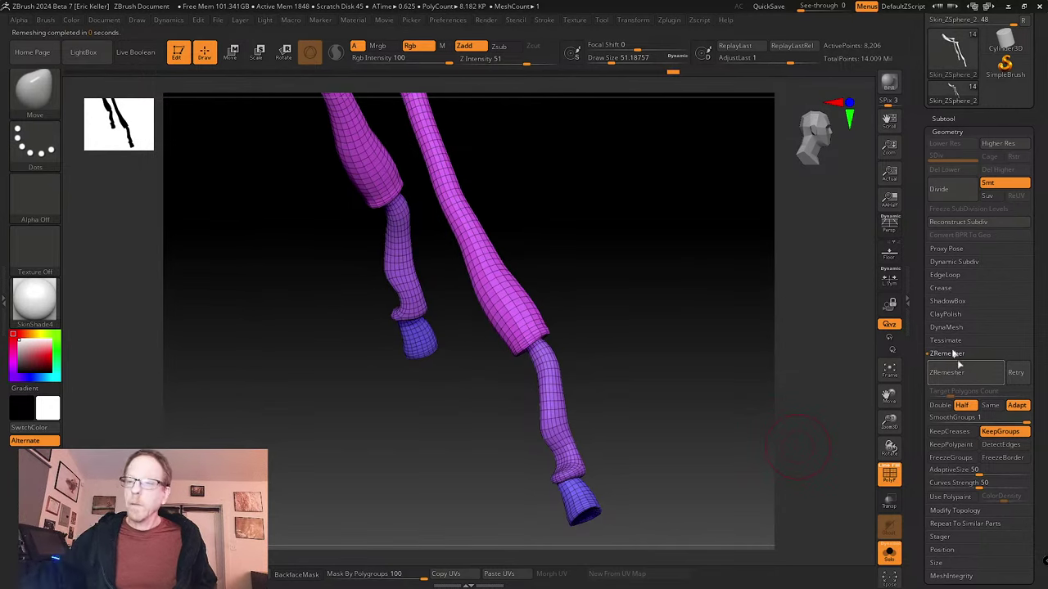
pyautogui.moveTo(642, 337); pyautogui.dragTo(792, 339)
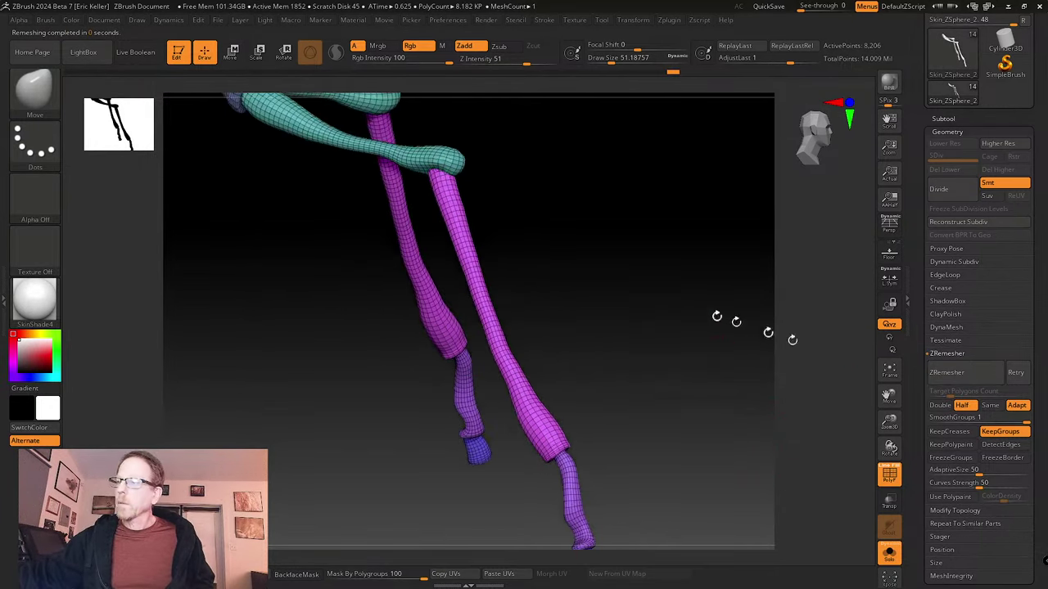
pyautogui.click(1016, 405)
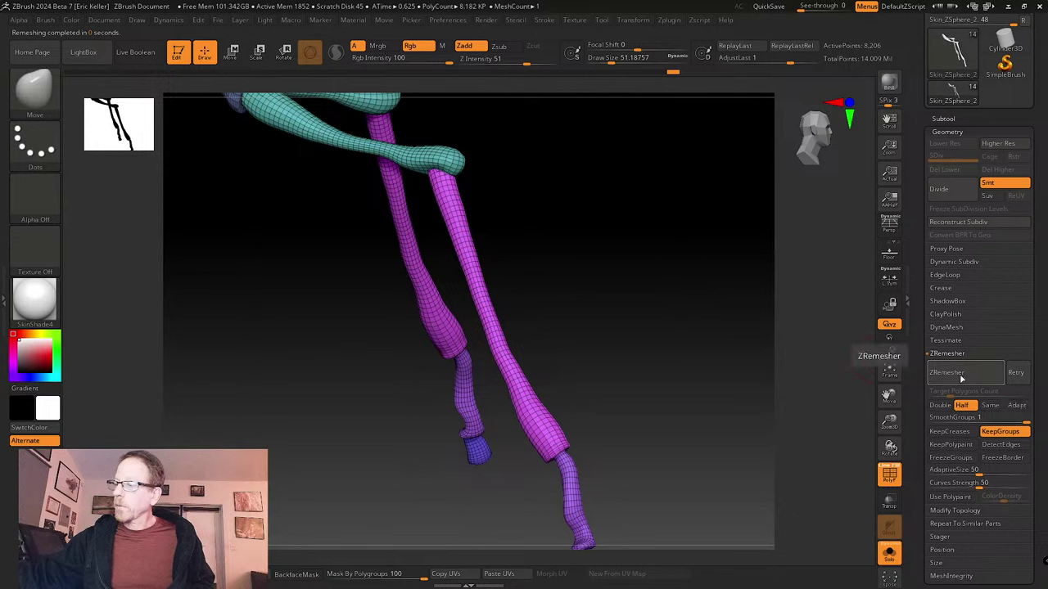
pyautogui.click(960, 376)
pyautogui.click(960, 376)
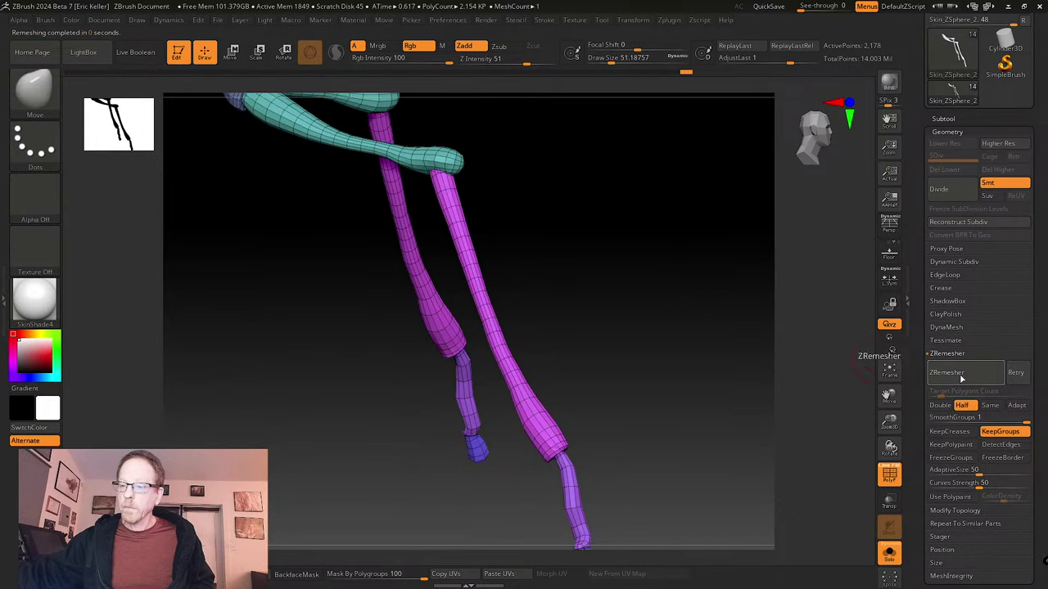
# - Mark the dense pre-remesh state in the undo history as the projection source and return to the latest low-polygon state
pyautogui.moveTo(743, 396)
pyautogui.mouseDown()
pyautogui.moveTo(704, 309)
pyautogui.moveTo(704, 360)
pyautogui.moveTo(690, 362)
pyautogui.moveTo(699, 412)
pyautogui.moveTo(680, 355)
pyautogui.moveTo(684, 54)
pyautogui.moveTo(626, 76)
pyautogui.moveTo(667, 77)
pyautogui.mouseUp()
pyautogui.hotkey('ctrl', 'shift', 'z')
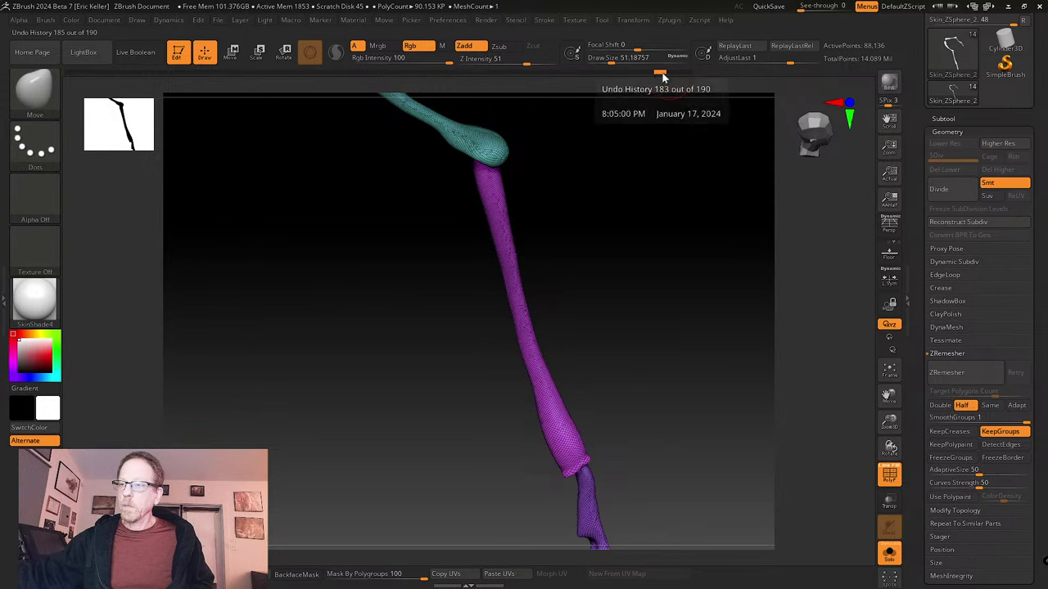
pyautogui.moveTo(666, 80); pyautogui.dragTo(697, 80)
# - Divide the low-polygon legs twice, up to subdivision level 3
pyautogui.keyDown('alt'); pyautogui.moveTo(734, 249); pyautogui.dragTo(713, 128); pyautogui.keyUp('alt')
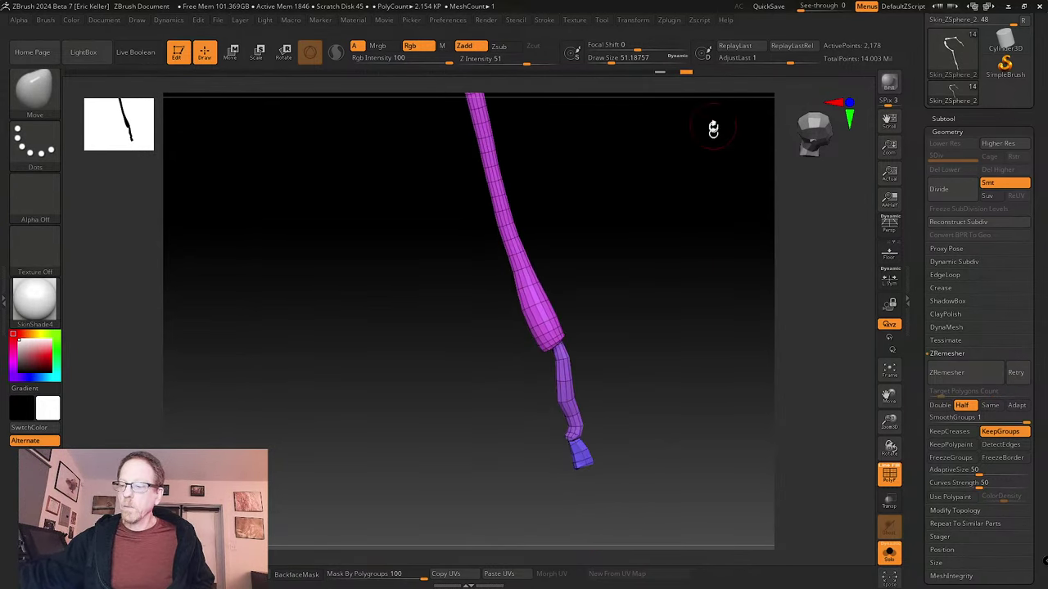
pyautogui.keyDown('alt'); pyautogui.moveTo(721, 209); pyautogui.dragTo(722, 239); pyautogui.keyUp('alt')
pyautogui.moveTo(732, 280)
pyautogui.mouseDown()
pyautogui.moveTo(722, 267)
pyautogui.moveTo(733, 307)
pyautogui.mouseUp()
pyautogui.press('d')
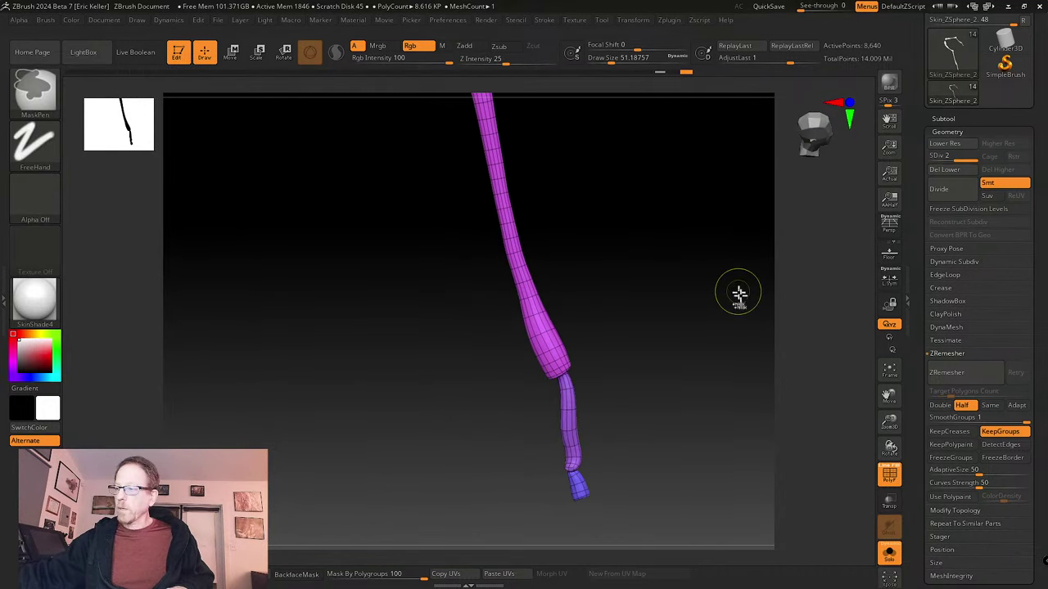
pyautogui.hotkey('ctrl', 'd')
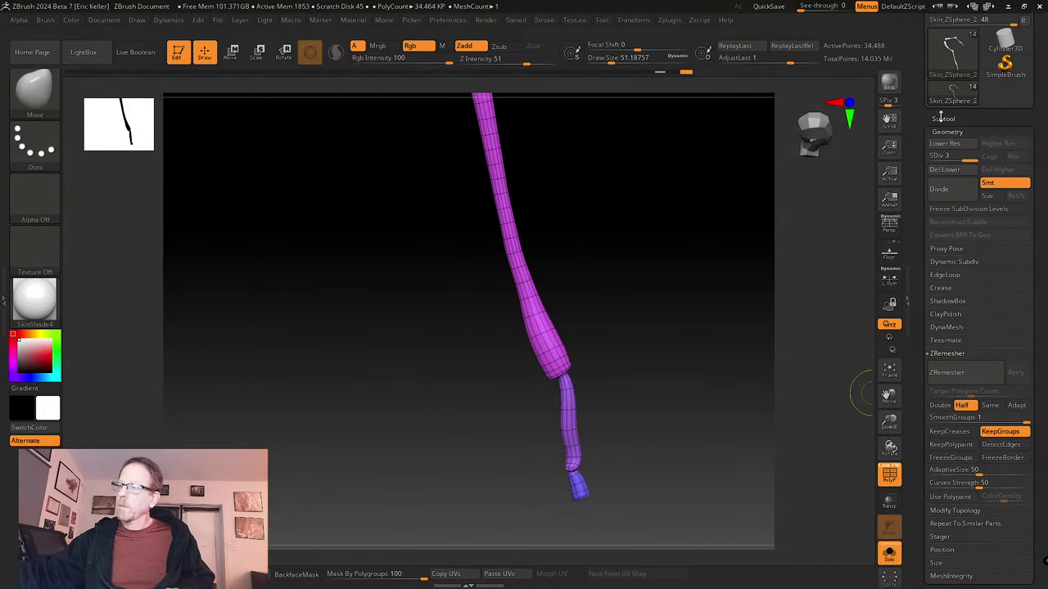
# - Try projecting the sculpted detail from history onto the subdivided legs at a distance of 0.02
pyautogui.click(942, 117)
pyautogui.moveTo(921, 430); pyautogui.dragTo(923, 351)
pyautogui.click(1004, 343)
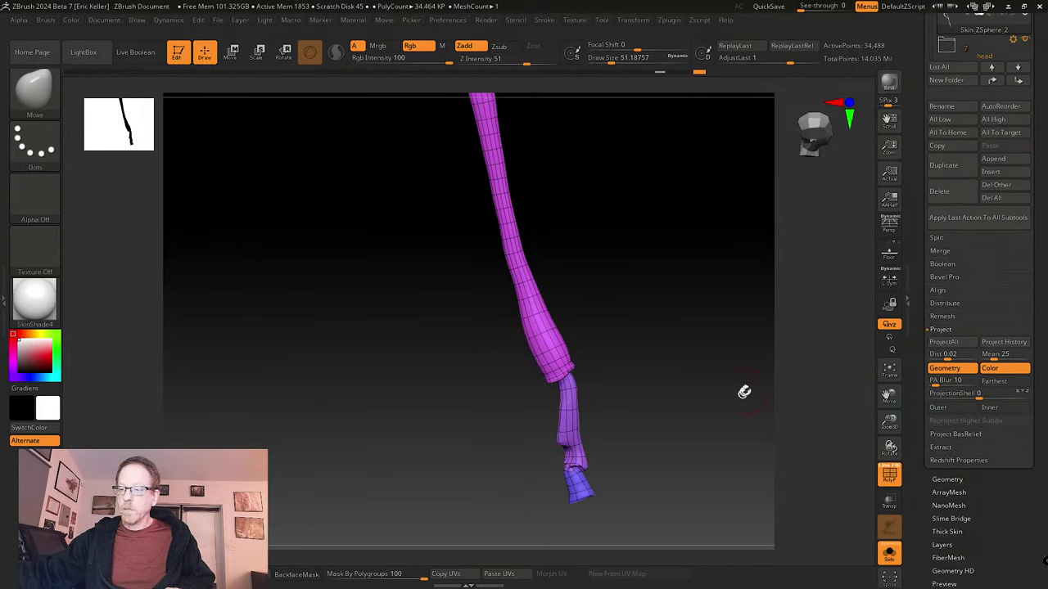
pyautogui.keyDown('ctrl'); pyautogui.moveTo(742, 406); pyautogui.dragTo(781, 442, button='right'); pyautogui.keyUp('ctrl')
# - Set the projection distance to 0.01, try projecting the history detail onto the legs, and undo the projection
pyautogui.click(950, 354)
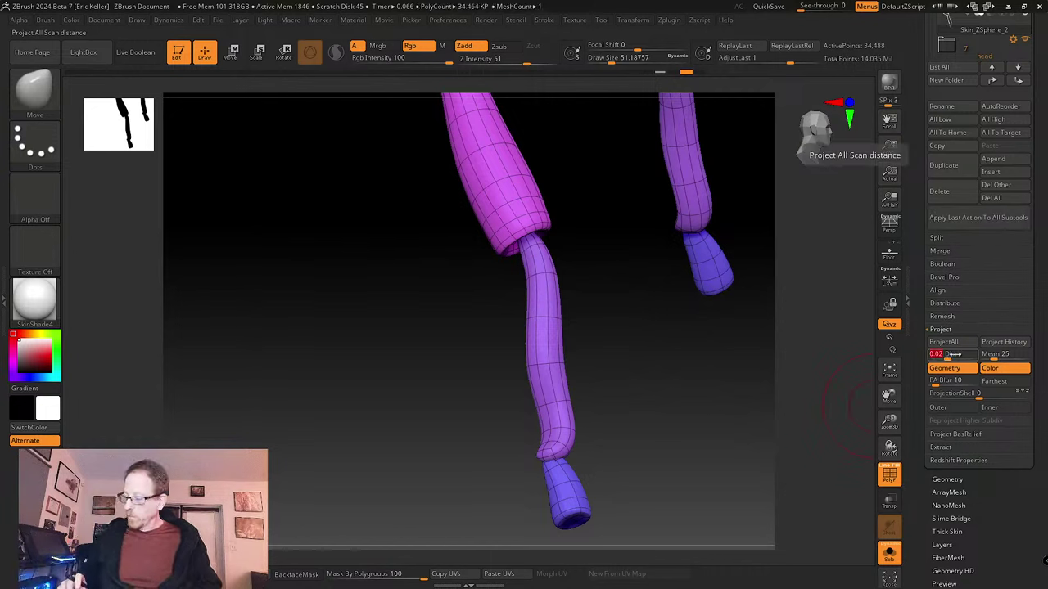
pyautogui.write('0.01')
pyautogui.press('Return')
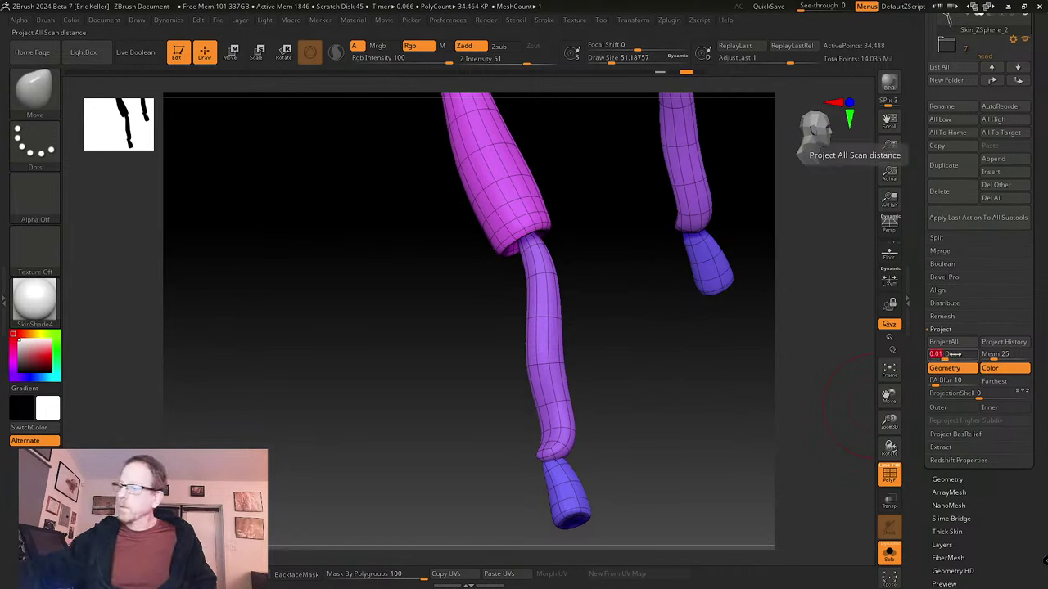
pyautogui.click(1004, 342)
pyautogui.moveTo(775, 402)
pyautogui.mouseDown()
pyautogui.moveTo(732, 444)
pyautogui.moveTo(725, 379)
pyautogui.mouseUp()
pyautogui.hotkey('ctrl', 'z')
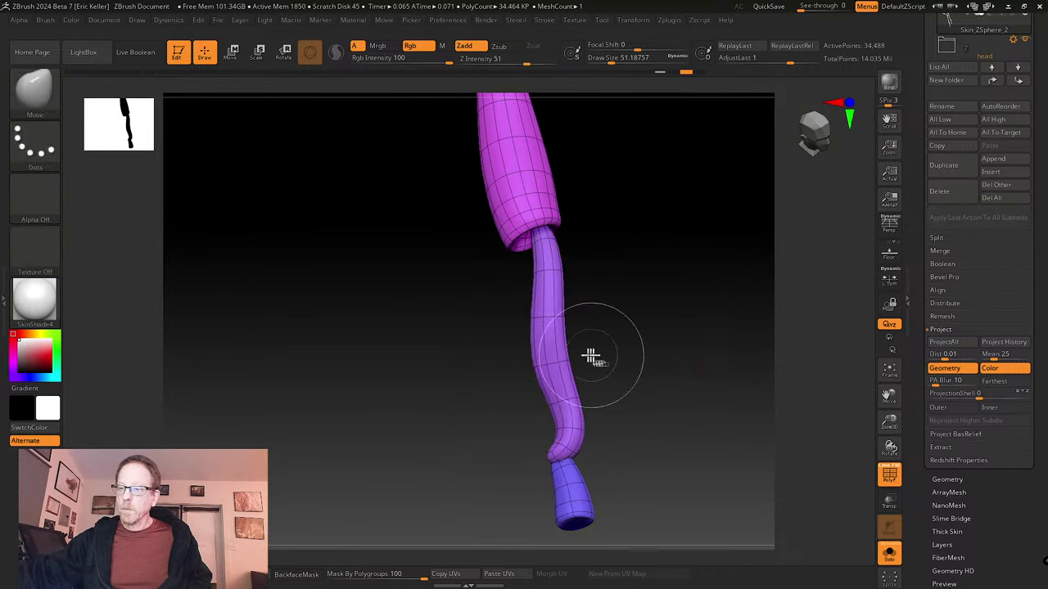
# - Try projecting the history detail onto the isolated notched lower segment only, undo it, and show the whole leg
pyautogui.keyDown('ctrl'); pyautogui.keyDown('shift'); pyautogui.click(559, 355); pyautogui.keyUp('shift'); pyautogui.keyUp('ctrl')
pyautogui.click(1017, 348)
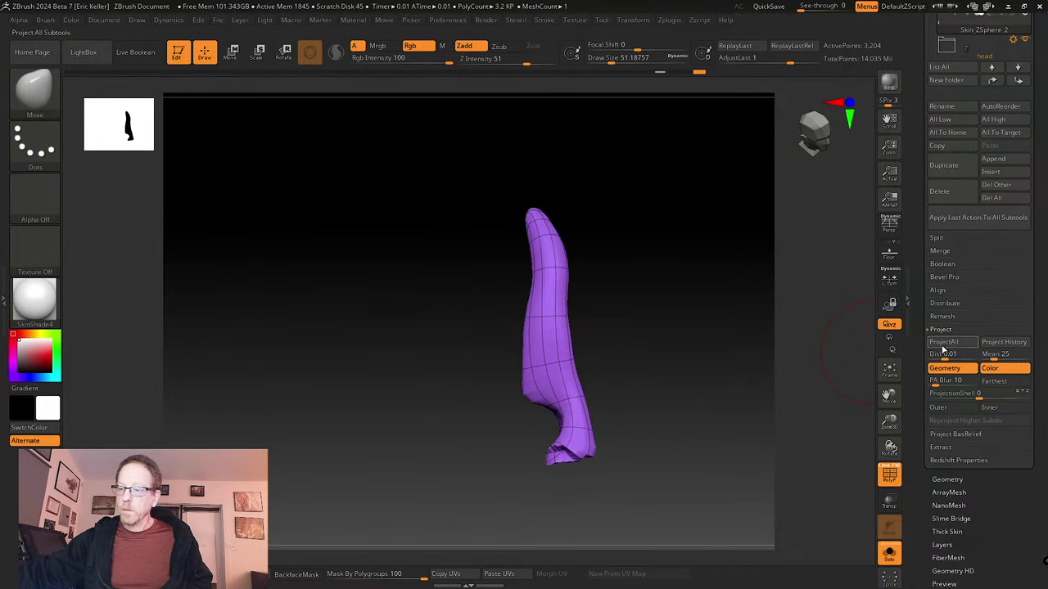
pyautogui.hotkey('ctrl', 'z')
pyautogui.moveTo(685, 416)
pyautogui.mouseDown()
pyautogui.moveTo(693, 384)
pyautogui.moveTo(687, 423)
pyautogui.moveTo(699, 420)
pyautogui.mouseUp()
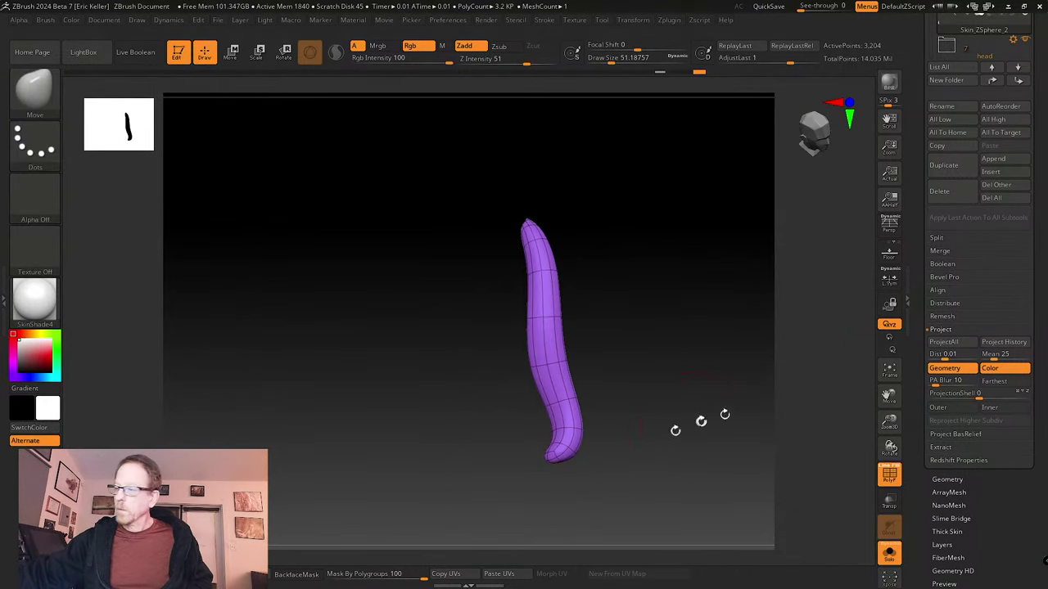
pyautogui.keyDown('ctrl'); pyautogui.keyDown('shift'); pyautogui.click(695, 400); pyautogui.keyUp('shift'); pyautogui.keyUp('ctrl')
# - Project the history detail onto the complete legs at the 0.01 distance
pyautogui.moveTo(761, 377); pyautogui.dragTo(699, 381)
pyautogui.click(962, 345)
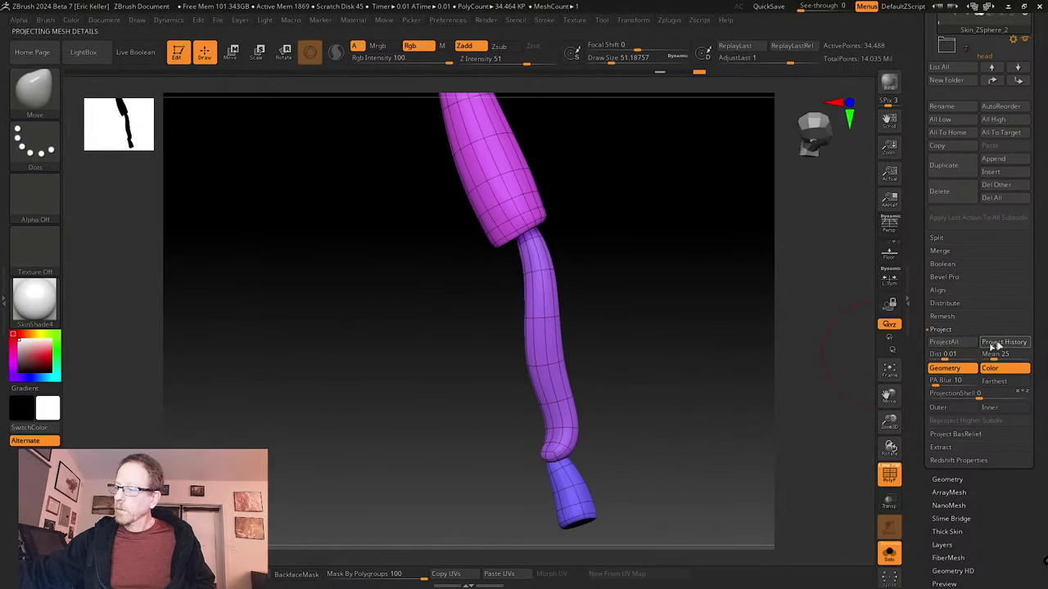
pyautogui.moveTo(621, 439); pyautogui.dragTo(653, 378)
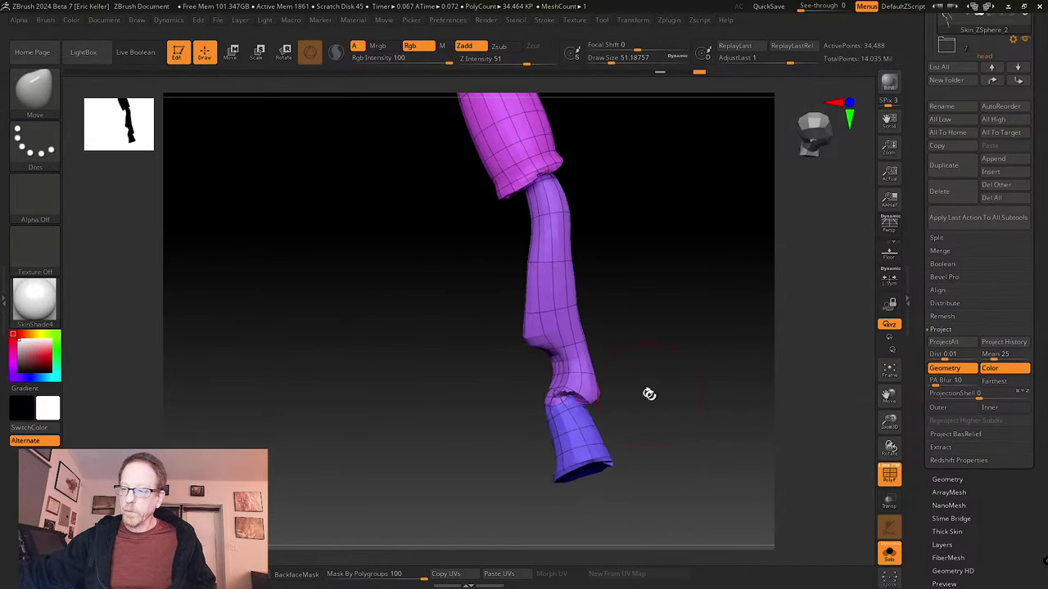
# - Isolate the flared end segment and reshape its open rim with the Move brush at a draw size of about 29
pyautogui.keyDown('ctrl'); pyautogui.keyDown('shift'); pyautogui.click(584, 434); pyautogui.keyUp('shift'); pyautogui.keyUp('ctrl')
pyautogui.moveTo(628, 412); pyautogui.dragTo(678, 393)
pyautogui.press('s')
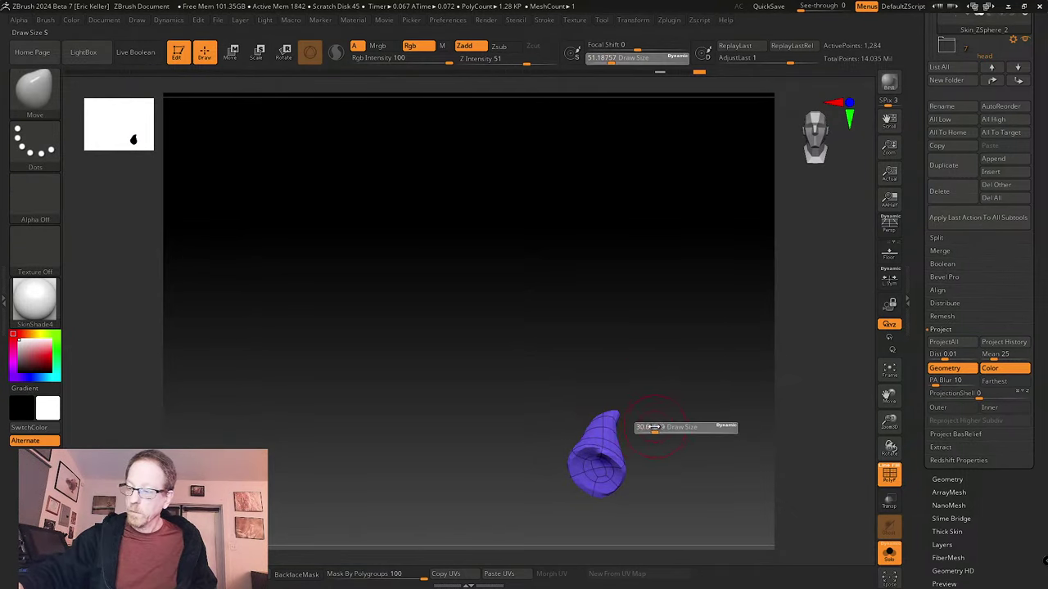
pyautogui.click(651, 428)
pyautogui.moveTo(667, 444); pyautogui.dragTo(612, 468)
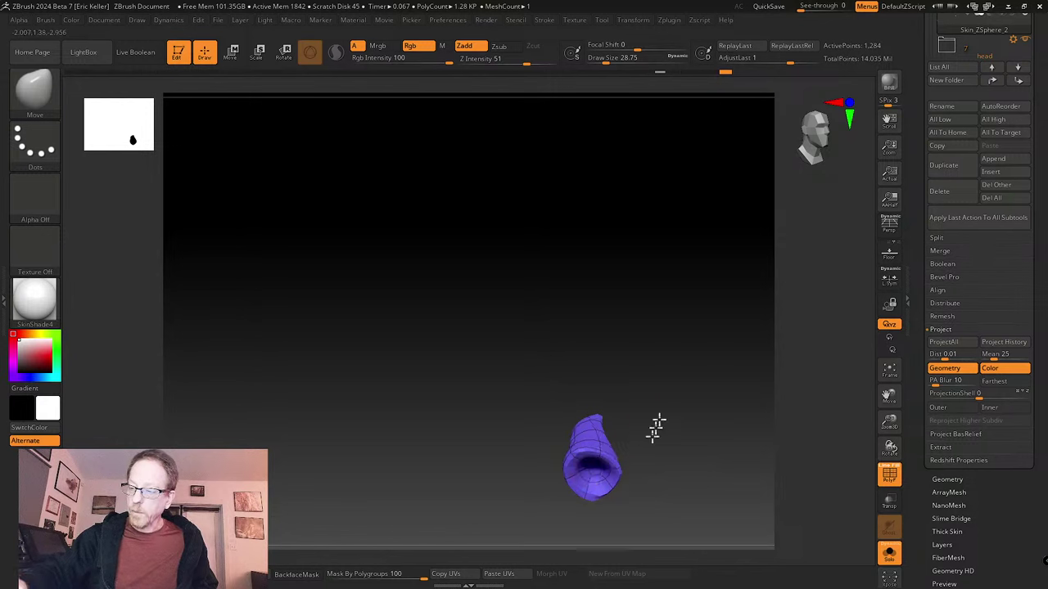
# - Smooth the rim of the isolated end segment, adjust its flare with Move strokes, and show the whole leg
pyautogui.moveTo(655, 426)
pyautogui.mouseDown()
pyautogui.moveTo(601, 417)
pyautogui.moveTo(628, 413)
pyautogui.moveTo(609, 426)
pyautogui.mouseUp()
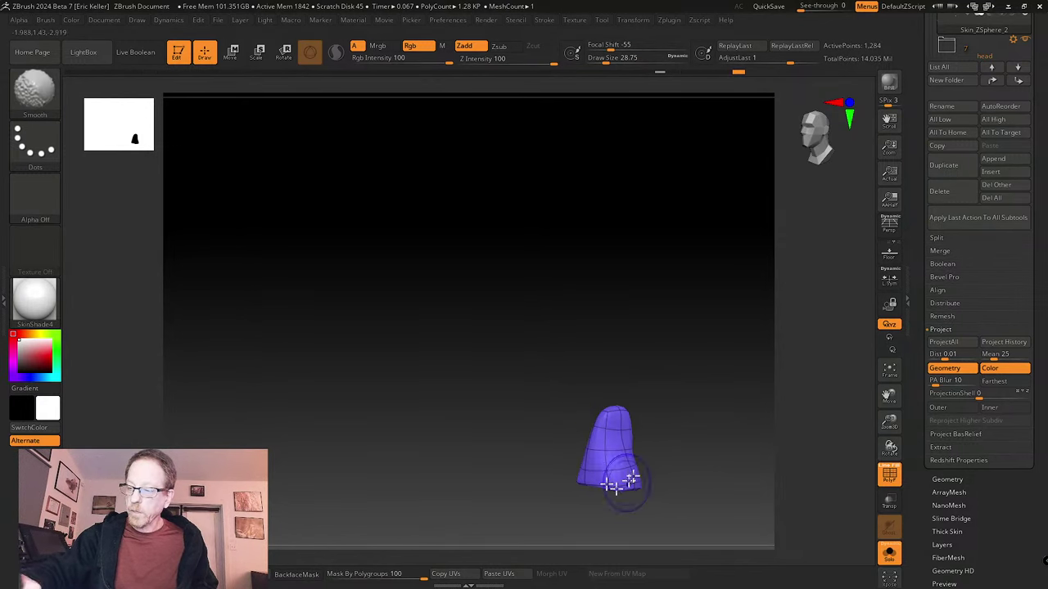
pyautogui.moveTo(615, 485)
pyautogui.keyDown('shift'); pyautogui.mouseDown()
pyautogui.moveTo(634, 425)
pyautogui.moveTo(638, 433)
pyautogui.mouseUp(); pyautogui.keyUp('shift')
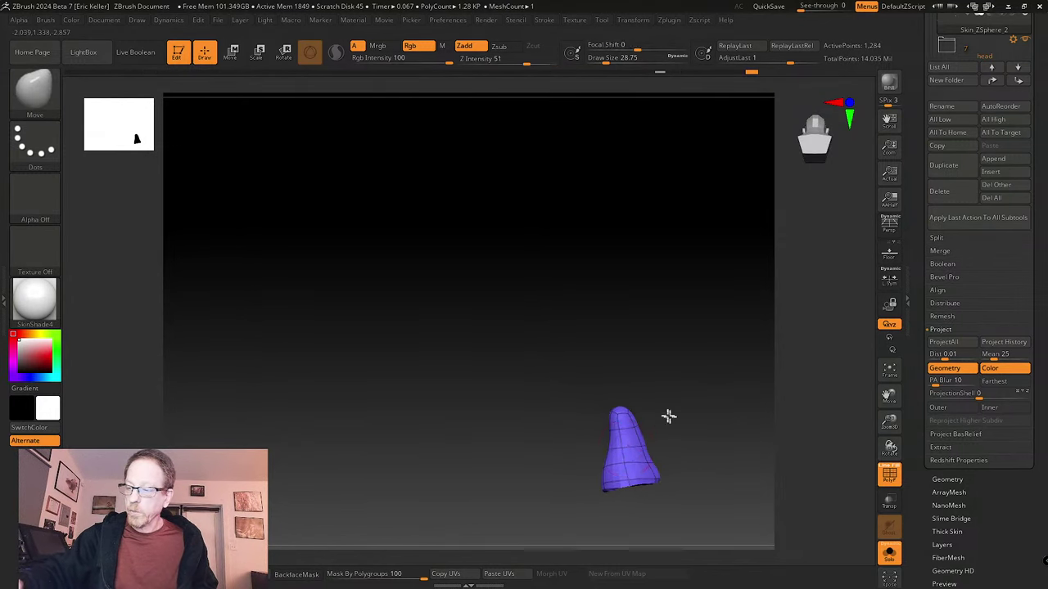
pyautogui.moveTo(657, 470)
pyautogui.mouseDown()
pyautogui.moveTo(699, 420)
pyautogui.moveTo(693, 437)
pyautogui.moveTo(672, 439)
pyautogui.moveTo(685, 423)
pyautogui.moveTo(586, 464)
pyautogui.mouseUp()
pyautogui.press('ctrl')
pyautogui.press('ctrl')
pyautogui.keyDown('ctrl'); pyautogui.keyDown('shift'); pyautogui.click(702, 419); pyautogui.keyUp('shift'); pyautogui.keyUp('ctrl')
# - Show the whole leg and reshape the notched segment's lower tip with the Move brush at draw sizes of about 18 and 51
pyautogui.moveTo(614, 455); pyautogui.dragTo(630, 440, button='right')
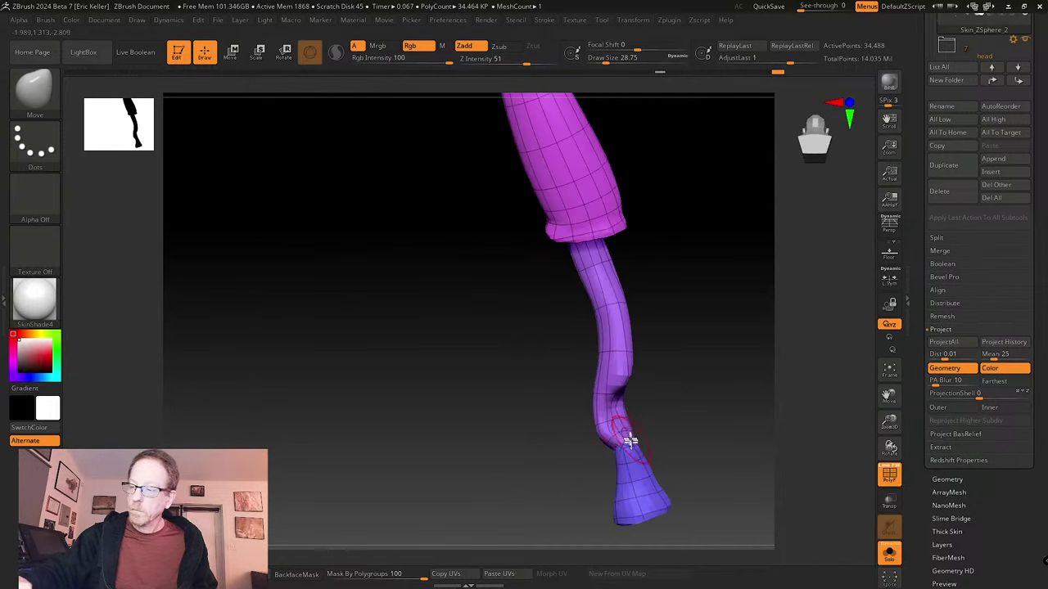
pyautogui.press('s')
pyautogui.moveTo(627, 429); pyautogui.dragTo(636, 429)
pyautogui.press('s')
pyautogui.press('s')
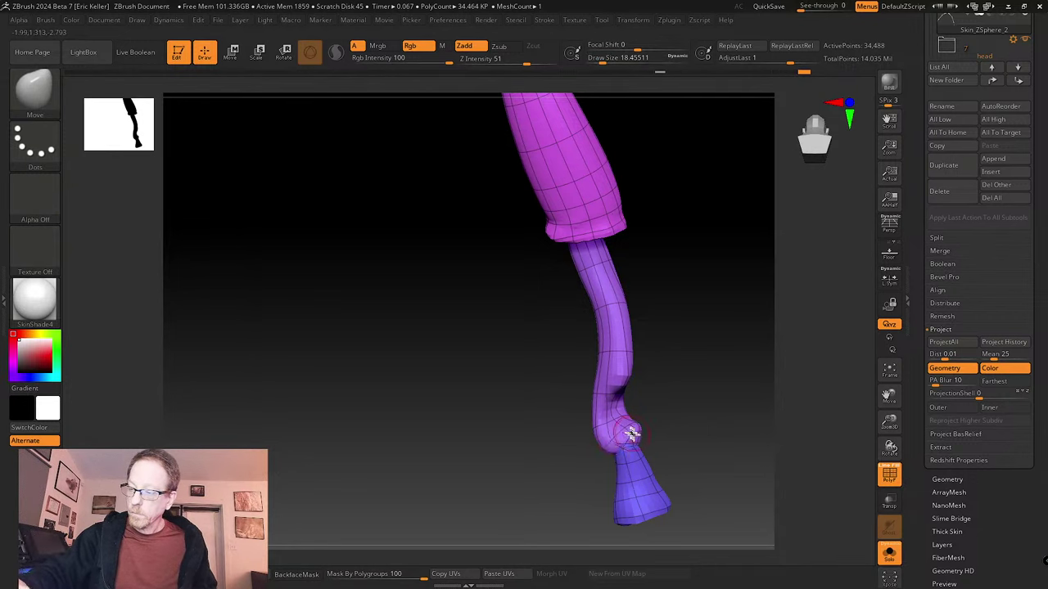
pyautogui.moveTo(668, 420); pyautogui.dragTo(637, 427)
pyautogui.moveTo(651, 436)
pyautogui.mouseDown(button='right')
pyautogui.moveTo(671, 453)
pyautogui.moveTo(680, 435)
pyautogui.moveTo(668, 434)
pyautogui.mouseUp(button='right')
pyautogui.press('s')
pyautogui.moveTo(669, 435); pyautogui.dragTo(647, 446)
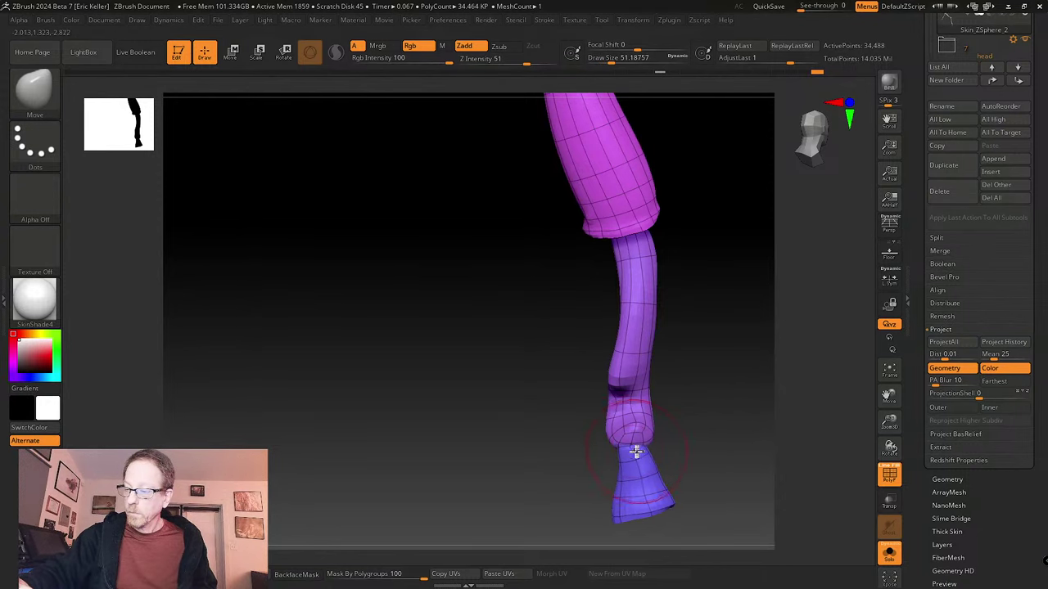
# - Isolate the notched lower segment and adjust its hollow end with the Move brush at a draw size of about 35
pyautogui.keyDown('ctrl'); pyautogui.keyDown('shift'); pyautogui.click(644, 430); pyautogui.keyUp('shift'); pyautogui.keyUp('ctrl')
pyautogui.moveTo(654, 429)
pyautogui.mouseDown(button='right')
pyautogui.moveTo(685, 430)
pyautogui.moveTo(662, 429)
pyautogui.mouseUp(button='right')
pyautogui.press('s')
pyautogui.moveTo(645, 430); pyautogui.dragTo(640, 427)
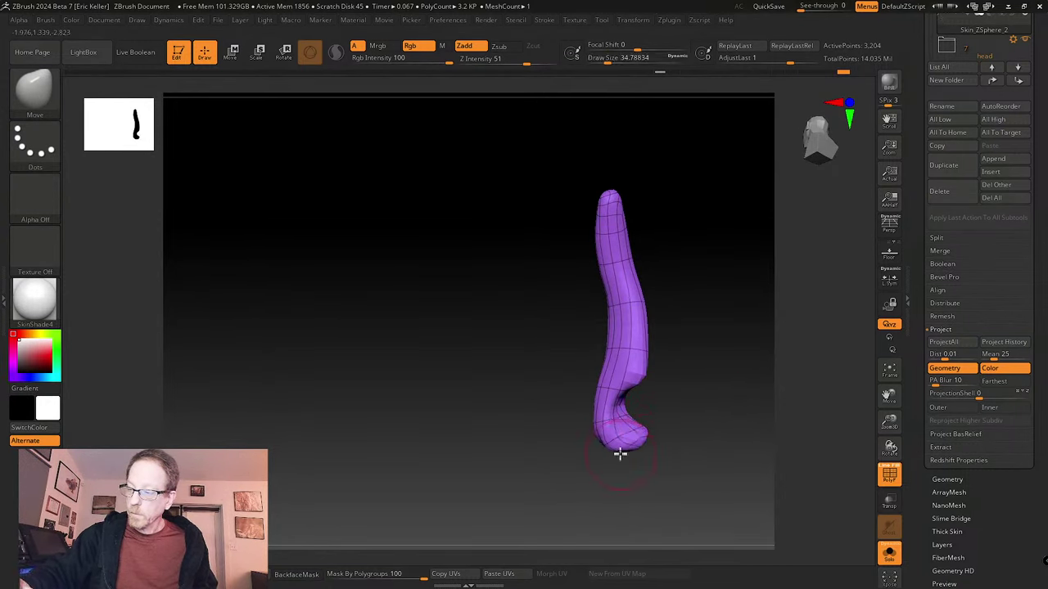
pyautogui.moveTo(622, 442); pyautogui.dragTo(633, 492, button='right')
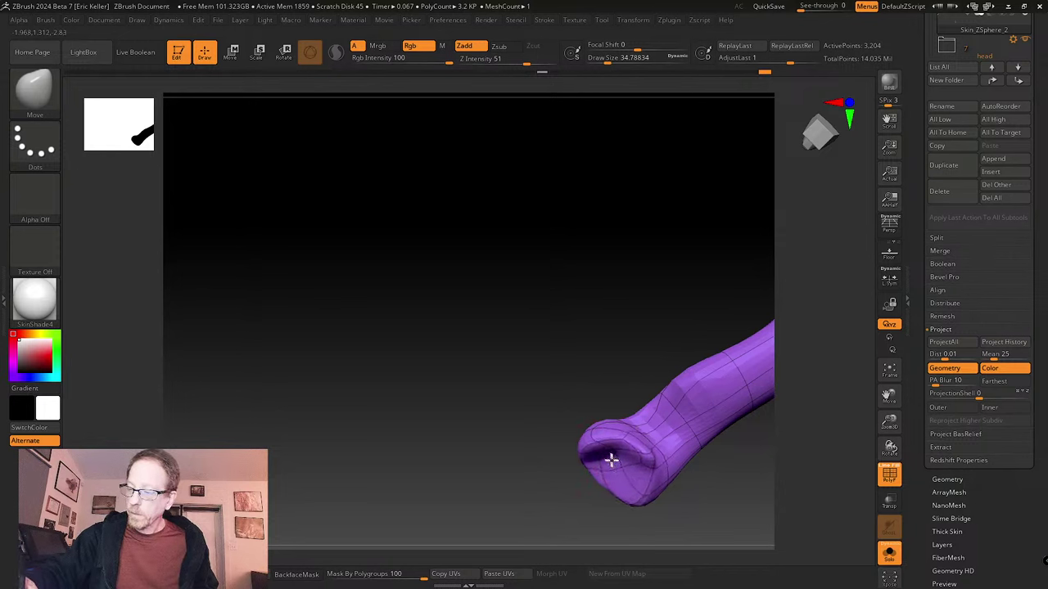
pyautogui.moveTo(622, 464); pyautogui.dragTo(647, 482, button='right')
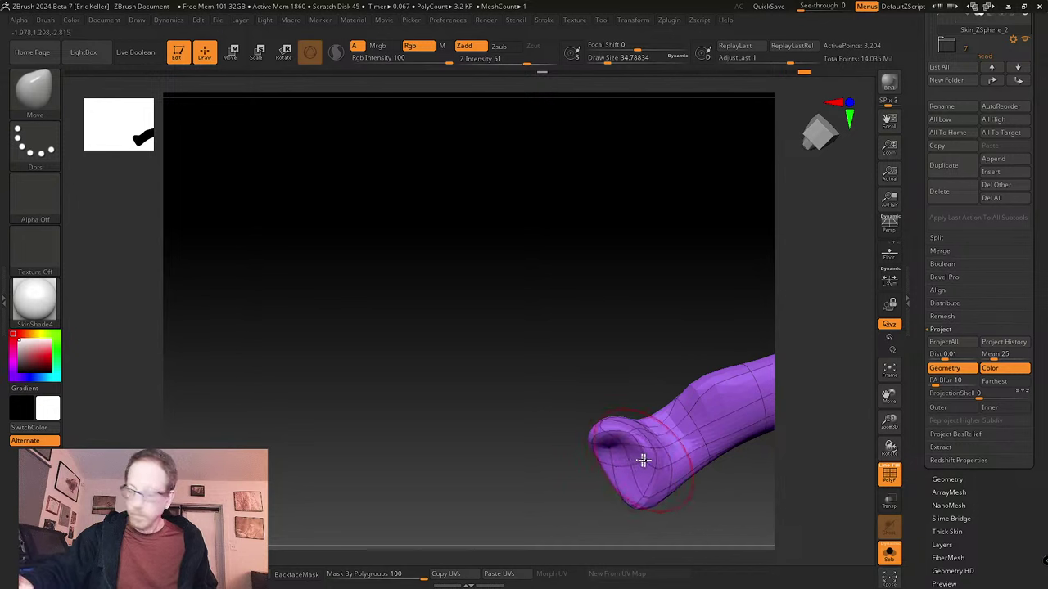
# - Drop the isolated segment to its lowest subdivision level, adjust and smooth its hollow end, and step up one level
pyautogui.hotkey('shift', 'd')
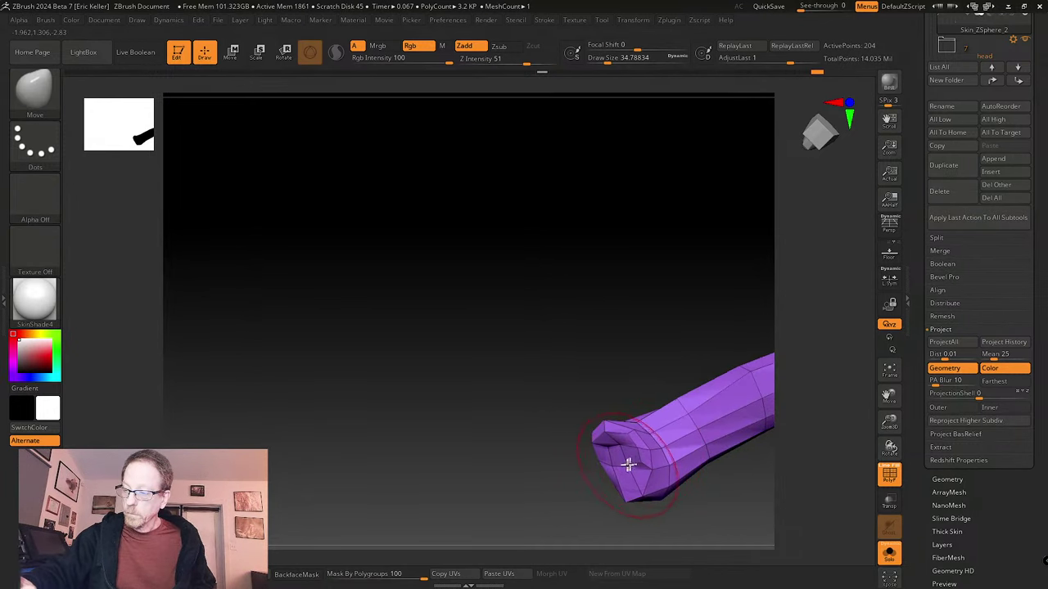
pyautogui.moveTo(627, 464)
pyautogui.mouseDown(button='right')
pyautogui.moveTo(636, 445)
pyautogui.moveTo(643, 486)
pyautogui.mouseUp(button='right')
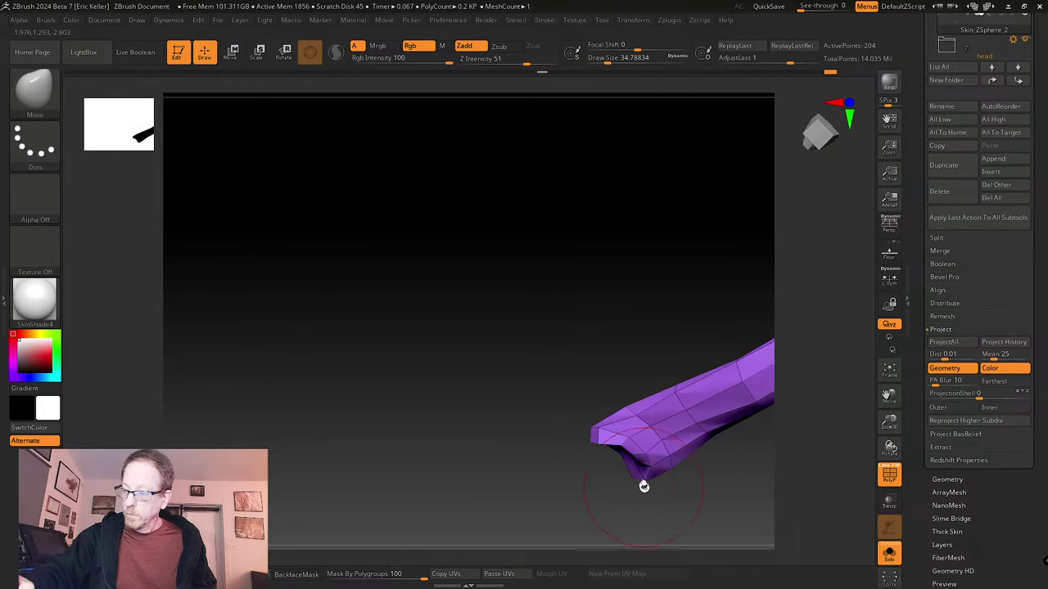
pyautogui.hotkey('ctrl', 'd')
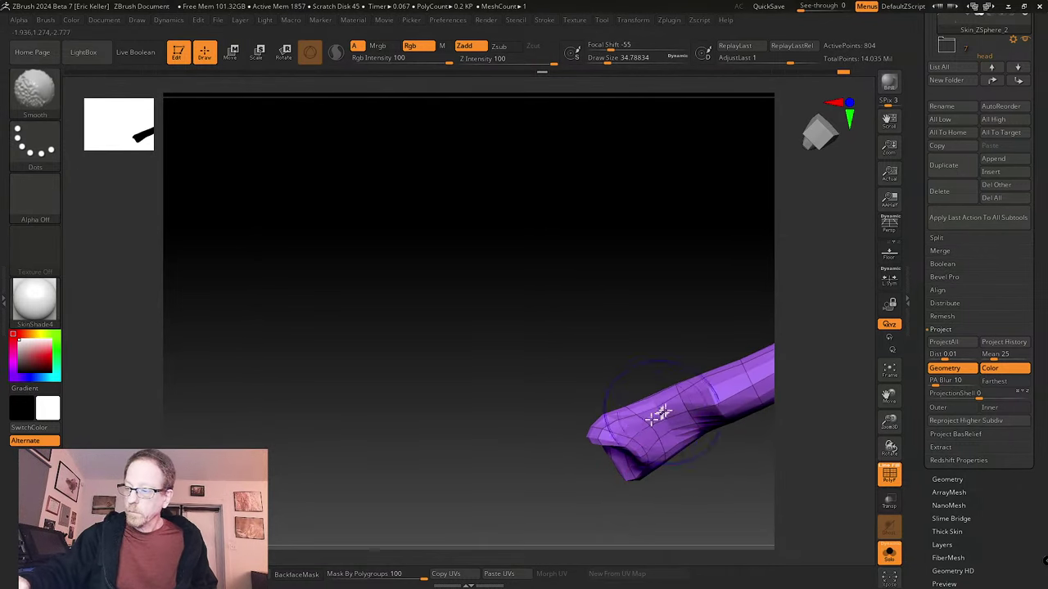
pyautogui.press(']')
pyautogui.press(']')
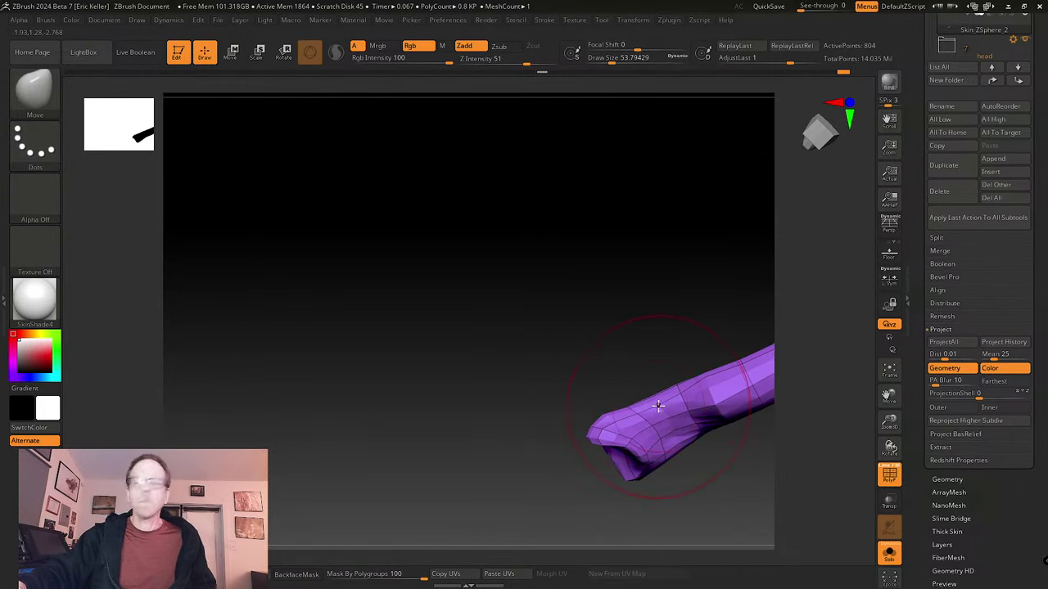
# - Reshape the rim around the segment's hollow end with the Move brush at a draw size of about 31
pyautogui.press('s')
pyautogui.click(677, 446)
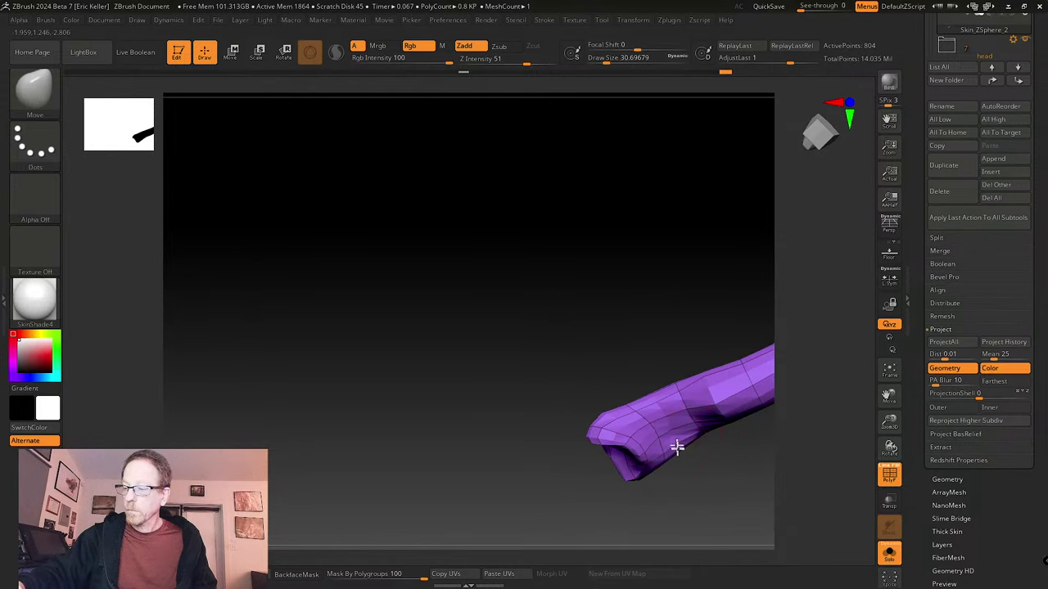
pyautogui.moveTo(664, 485); pyautogui.dragTo(666, 461)
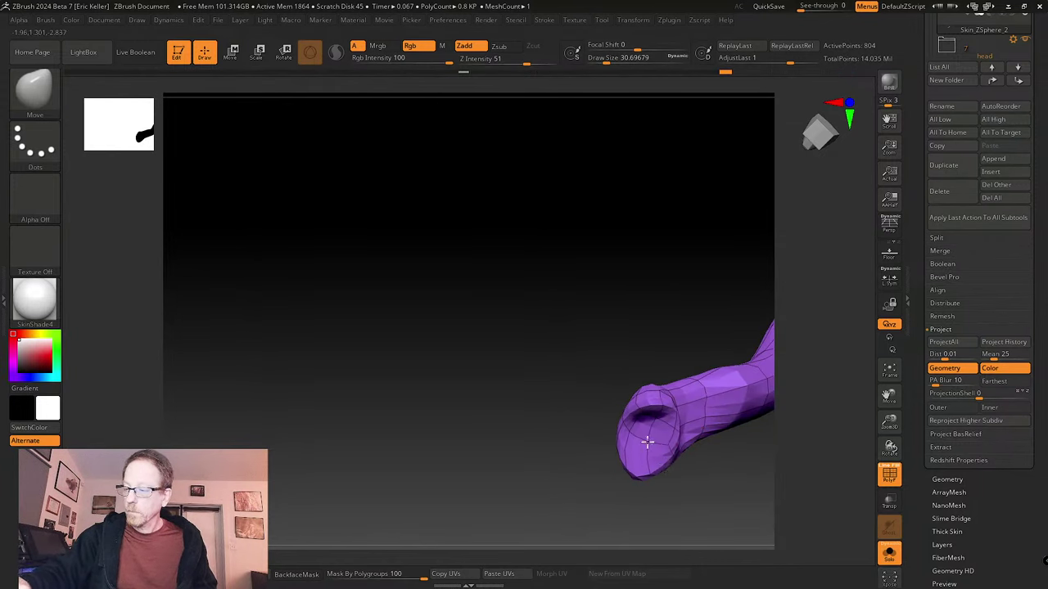
pyautogui.moveTo(647, 445); pyautogui.dragTo(662, 417)
pyautogui.moveTo(662, 491); pyautogui.dragTo(666, 444)
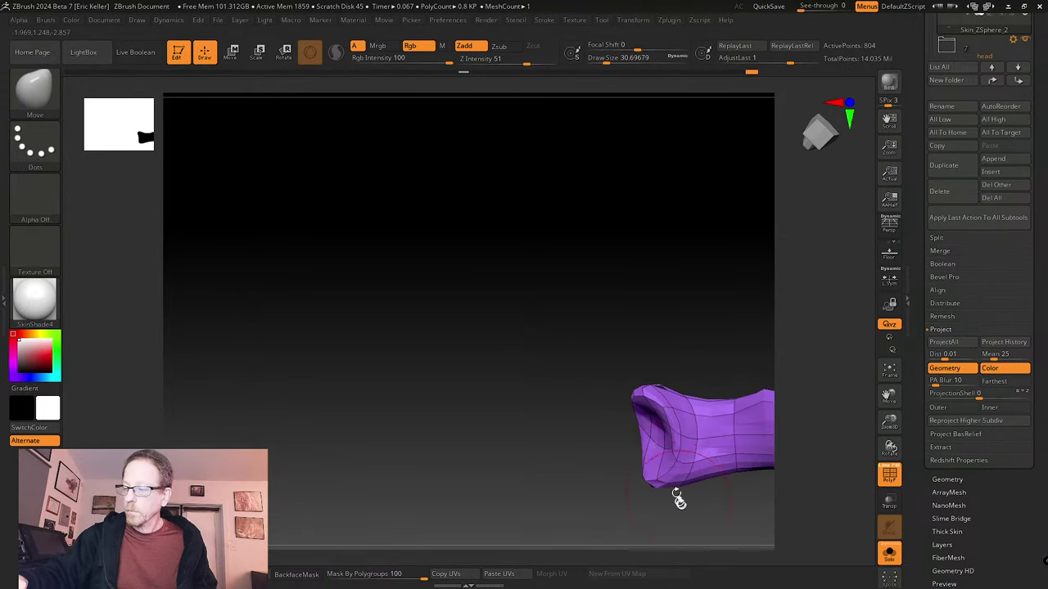
pyautogui.moveTo(677, 499)
pyautogui.mouseDown()
pyautogui.moveTo(751, 505)
pyautogui.moveTo(728, 458)
pyautogui.moveTo(729, 397)
pyautogui.moveTo(690, 465)
pyautogui.moveTo(650, 470)
pyautogui.moveTo(692, 467)
pyautogui.moveTo(655, 459)
pyautogui.mouseUp()
# - Smooth the notched segment's shaft at a draw size of about 49 and adjust its lower bend with Move at about 54
pyautogui.press('s')
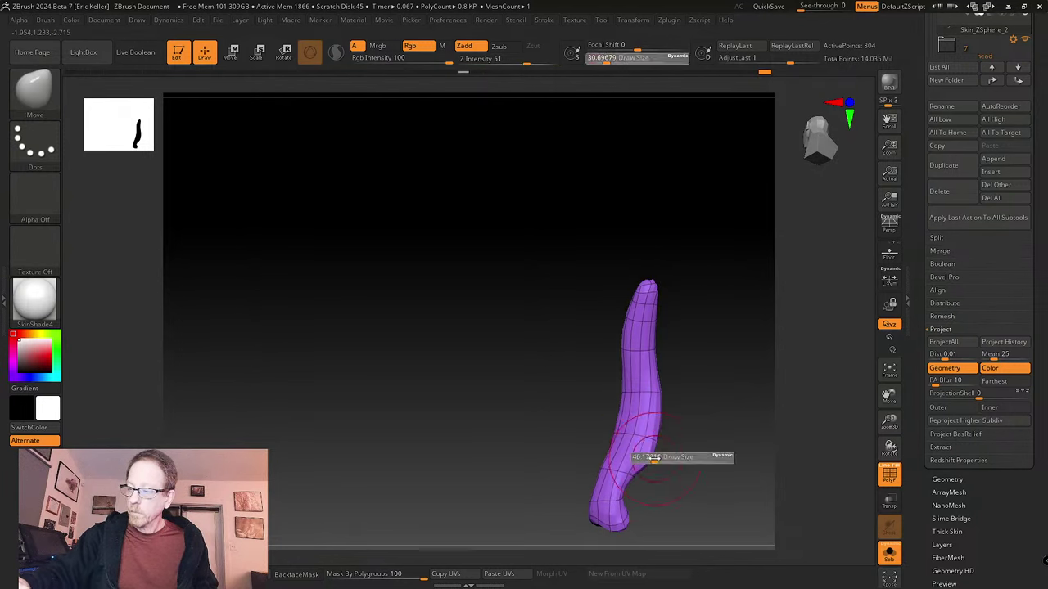
pyautogui.click(652, 458)
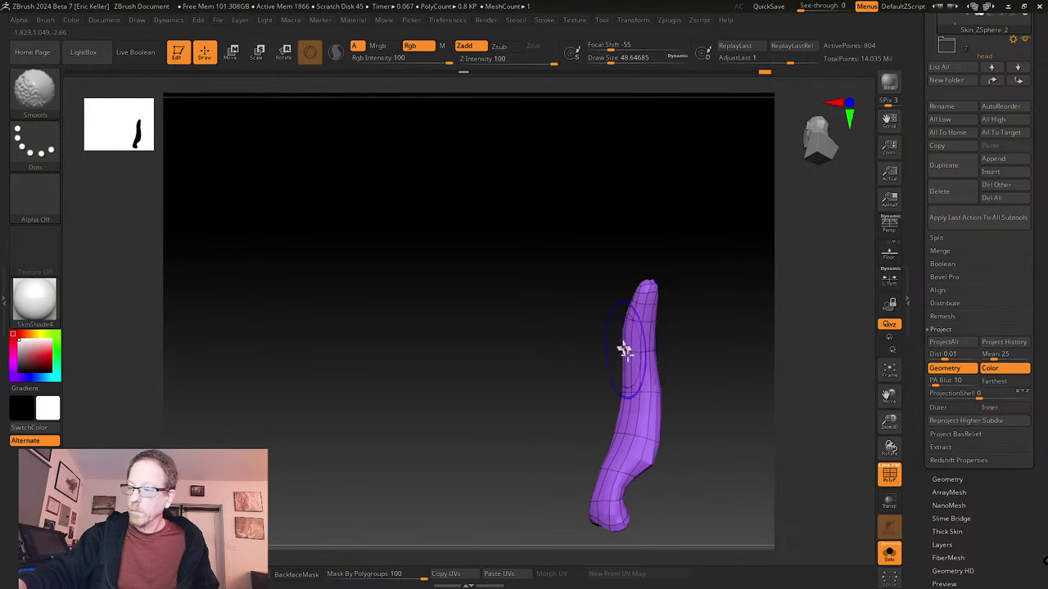
pyautogui.moveTo(622, 348); pyautogui.dragTo(655, 339)
pyautogui.keyDown('alt'); pyautogui.moveTo(684, 412); pyautogui.dragTo(612, 400); pyautogui.keyUp('alt')
pyautogui.moveTo(587, 409); pyautogui.dragTo(617, 440, button='right')
pyautogui.press('s')
pyautogui.click(602, 444)
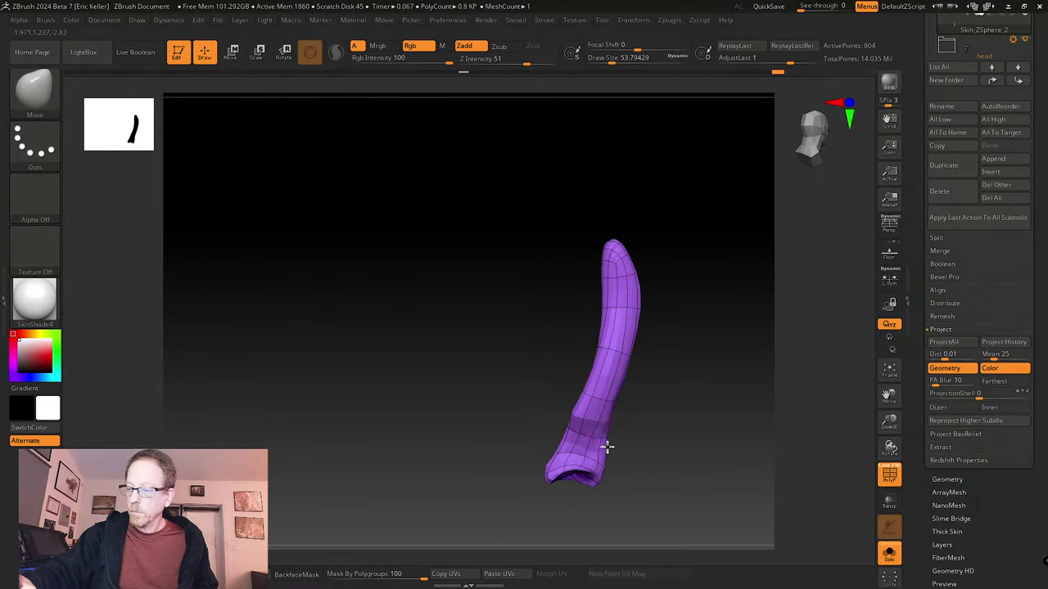
pyautogui.moveTo(606, 446); pyautogui.dragTo(692, 448)
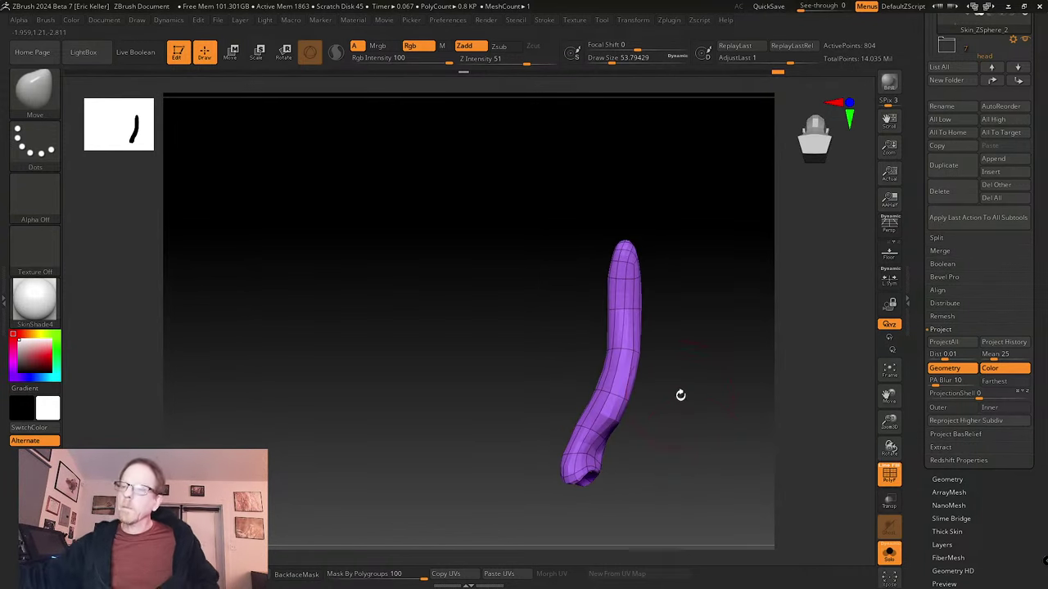
# - Isolate the teal upper segment, smooth the pinched spot on its bulbous end, and push in the surface with Move at about 51
pyautogui.keyDown('ctrl'); pyautogui.keyDown('shift'); pyautogui.click(705, 382); pyautogui.keyUp('shift'); pyautogui.keyUp('ctrl')
pyautogui.moveTo(706, 381)
pyautogui.keyDown('alt'); pyautogui.mouseDown()
pyautogui.moveTo(742, 379)
pyautogui.moveTo(729, 346)
pyautogui.moveTo(688, 319)
pyautogui.moveTo(701, 385)
pyautogui.moveTo(657, 383)
pyautogui.moveTo(622, 352)
pyautogui.moveTo(627, 309)
pyautogui.moveTo(617, 398)
pyautogui.moveTo(597, 353)
pyautogui.mouseUp(); pyautogui.keyUp('alt')
pyautogui.keyDown('alt'); pyautogui.click(595, 320); pyautogui.keyUp('alt')
pyautogui.press('s')
pyautogui.moveTo(537, 328); pyautogui.dragTo(557, 352)
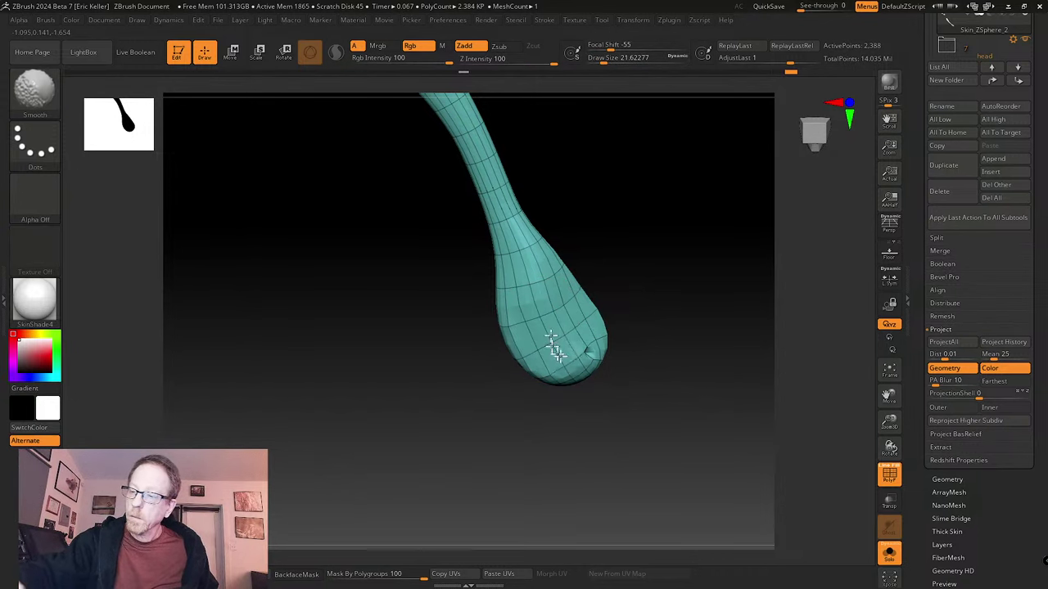
pyautogui.press('s')
pyautogui.moveTo(542, 314)
pyautogui.mouseDown()
pyautogui.moveTo(555, 313)
pyautogui.moveTo(536, 318)
pyautogui.moveTo(555, 334)
pyautogui.mouseUp()
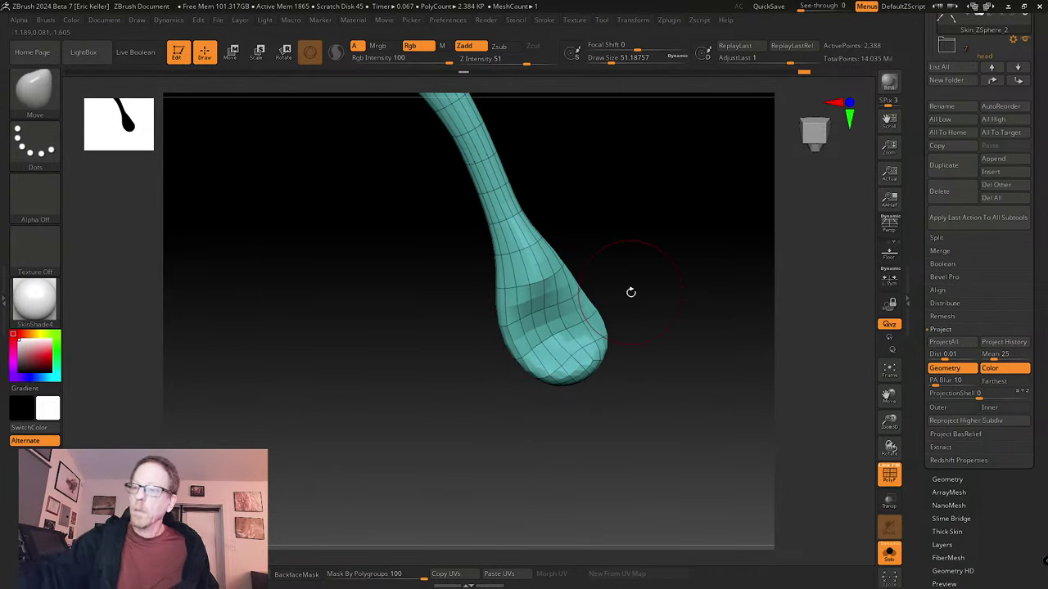
# - Step back in the undo history to the dense pre-remesh legs, isolate the magenta segment, and accept discarding the newer history entries
pyautogui.moveTo(810, 76); pyautogui.dragTo(624, 86)
pyautogui.moveTo(514, 73); pyautogui.dragTo(463, 76)
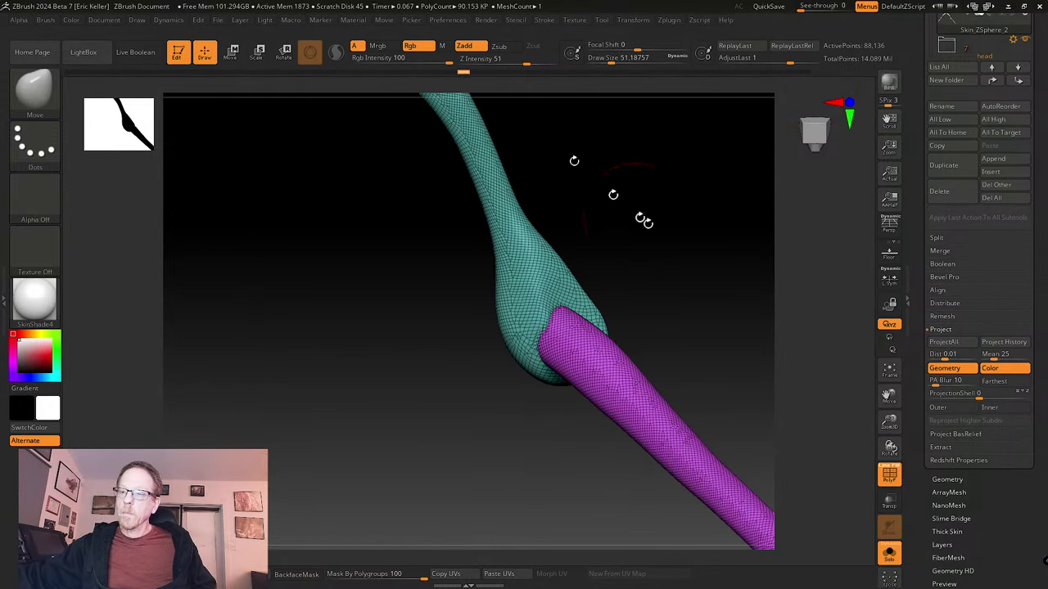
pyautogui.moveTo(644, 217)
pyautogui.mouseDown()
pyautogui.moveTo(672, 295)
pyautogui.moveTo(577, 244)
pyautogui.moveTo(568, 221)
pyautogui.moveTo(628, 271)
pyautogui.moveTo(643, 304)
pyautogui.moveTo(630, 285)
pyautogui.moveTo(617, 359)
pyautogui.moveTo(676, 385)
pyautogui.moveTo(519, 112)
pyautogui.moveTo(517, 237)
pyautogui.mouseUp()
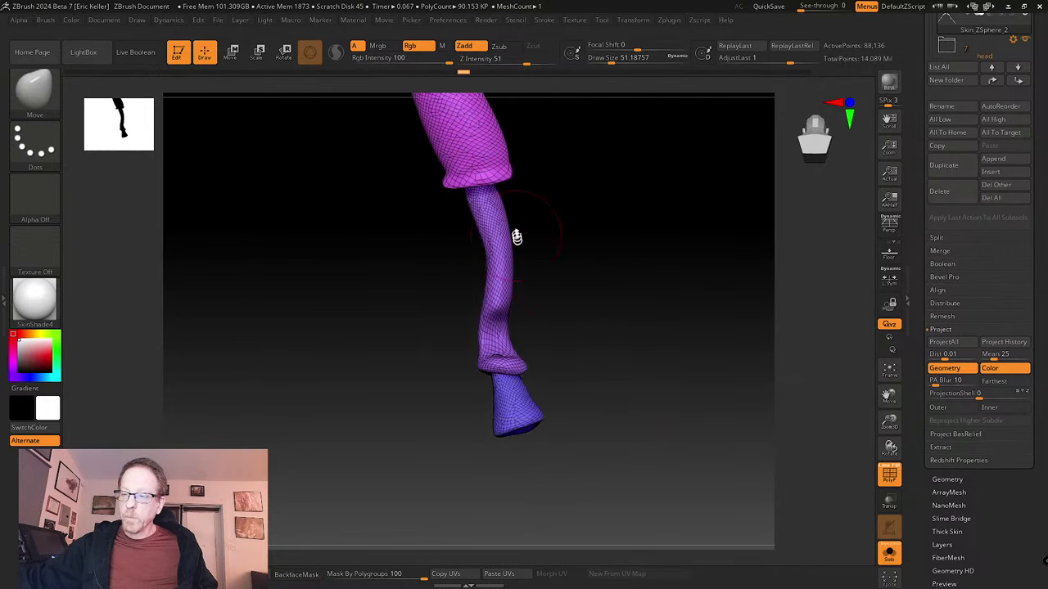
pyautogui.moveTo(505, 329)
pyautogui.keyDown('alt'); pyautogui.mouseDown()
pyautogui.moveTo(528, 318)
pyautogui.moveTo(562, 353)
pyautogui.moveTo(543, 352)
pyautogui.moveTo(617, 433)
pyautogui.moveTo(536, 151)
pyautogui.moveTo(622, 348)
pyautogui.moveTo(535, 296)
pyautogui.mouseUp(); pyautogui.keyUp('alt')
pyautogui.keyDown('ctrl'); pyautogui.keyDown('shift'); pyautogui.click(537, 296); pyautogui.keyUp('shift'); pyautogui.keyUp('ctrl')
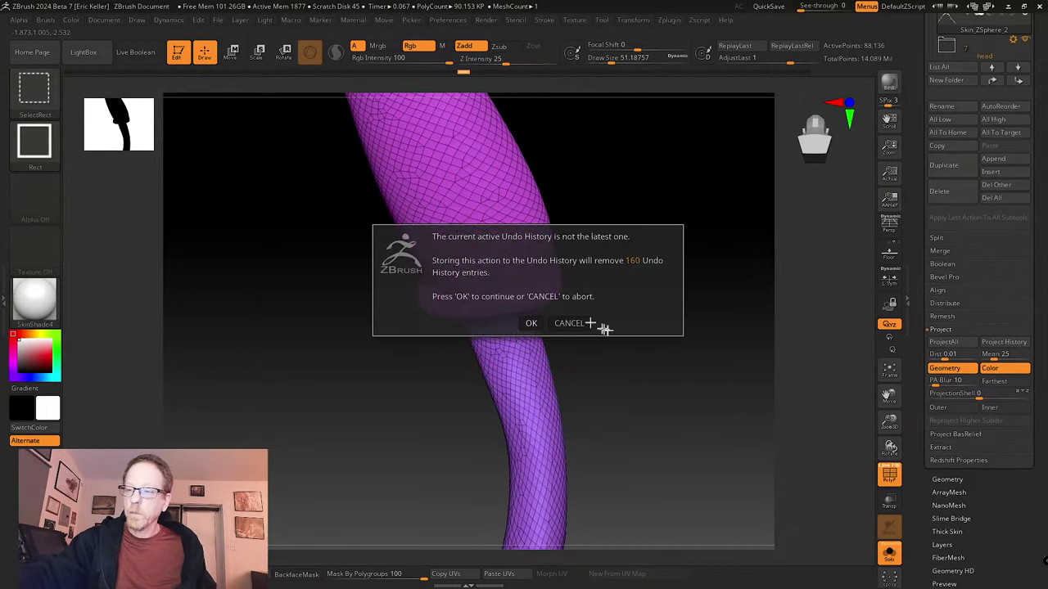
pyautogui.click(532, 323)
# - Mask the socket inside the magenta segment's open end at a draw size of about 18 and make it a new polygroup
pyautogui.moveTo(606, 344)
pyautogui.mouseDown()
pyautogui.moveTo(603, 236)
pyautogui.moveTo(611, 283)
pyautogui.moveTo(585, 299)
pyautogui.mouseUp()
pyautogui.press('s')
pyautogui.press('ctrl')
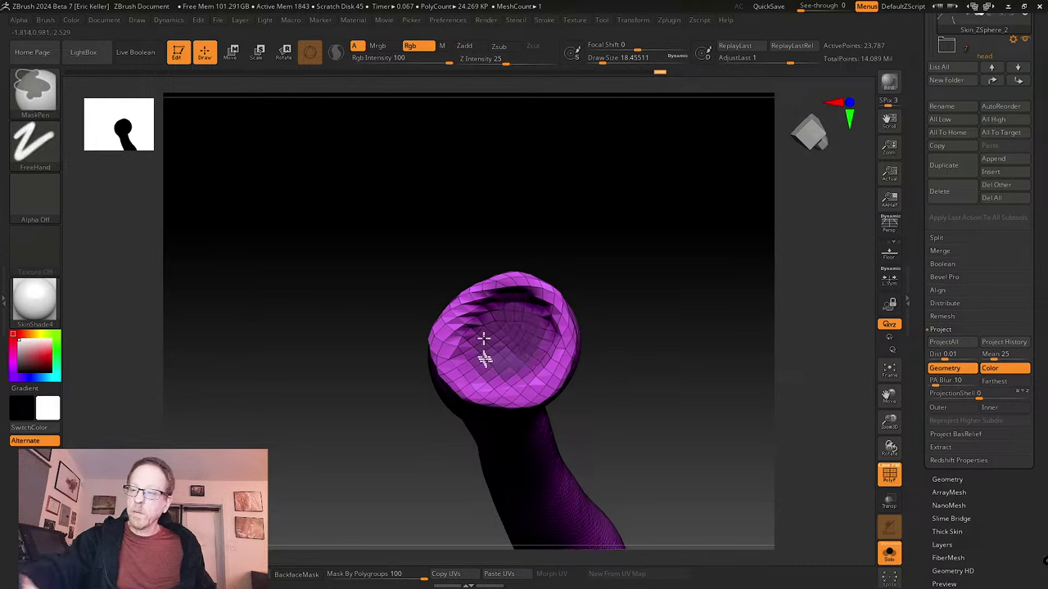
pyautogui.hotkey('ctrl', 'w')
pyautogui.moveTo(617, 318); pyautogui.dragTo(601, 293)
pyautogui.moveTo(503, 326); pyautogui.dragTo(506, 335, button='right')
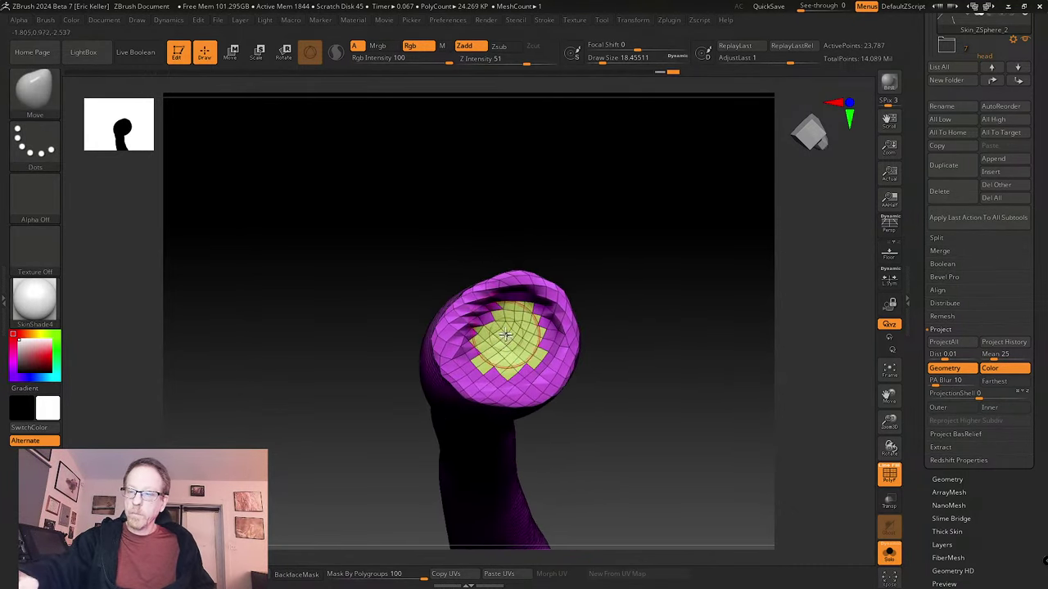
pyautogui.moveTo(499, 317); pyautogui.dragTo(676, 209)
# - Isolate the notched segment, turn the masked floor of its hollow end into a new polygroup, and show the whole leg
pyautogui.keyDown('ctrl'); pyautogui.keyDown('shift'); pyautogui.click(494, 370); pyautogui.keyUp('shift'); pyautogui.keyUp('ctrl')
pyautogui.moveTo(554, 425); pyautogui.dragTo(585, 327)
pyautogui.press('ctrl')
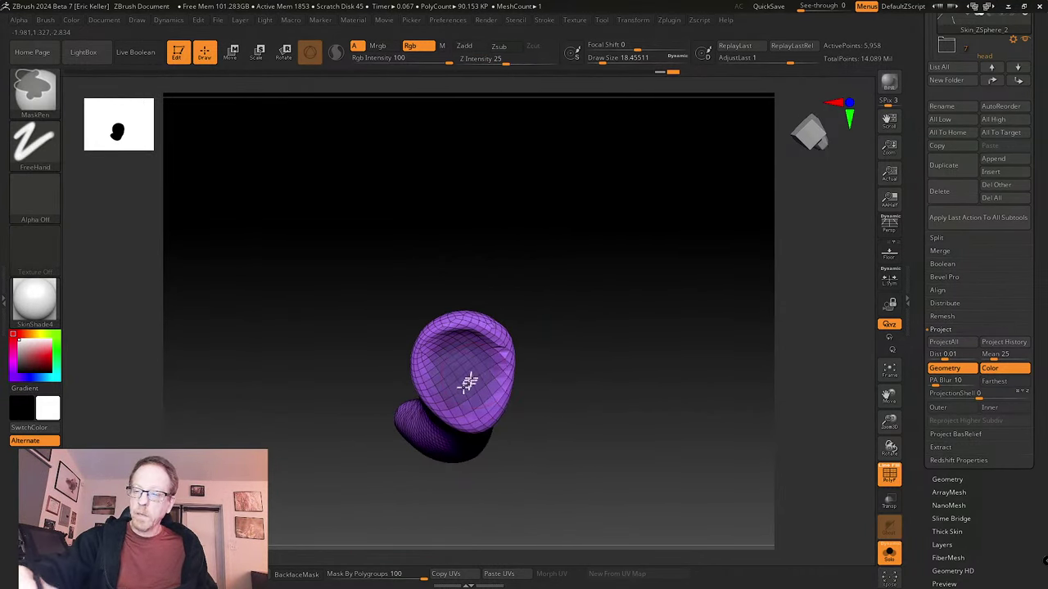
pyautogui.keyDown('ctrl'); pyautogui.moveTo(467, 382); pyautogui.dragTo(491, 368); pyautogui.keyUp('ctrl')
pyautogui.hotkey('ctrl', 'w')
pyautogui.keyDown('ctrl'); pyautogui.keyDown('shift'); pyautogui.click(593, 341); pyautogui.keyUp('shift'); pyautogui.keyUp('ctrl')
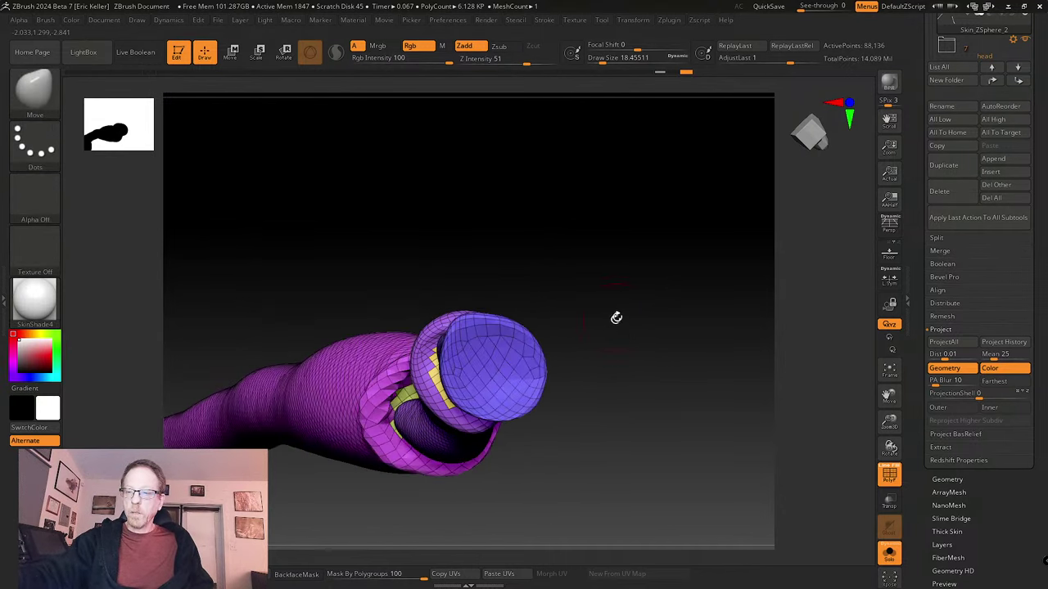
# - Isolate the notched segment, mask the recessed area below its notch as a separate polygroup, and show the whole leg
pyautogui.moveTo(615, 318); pyautogui.dragTo(473, 304)
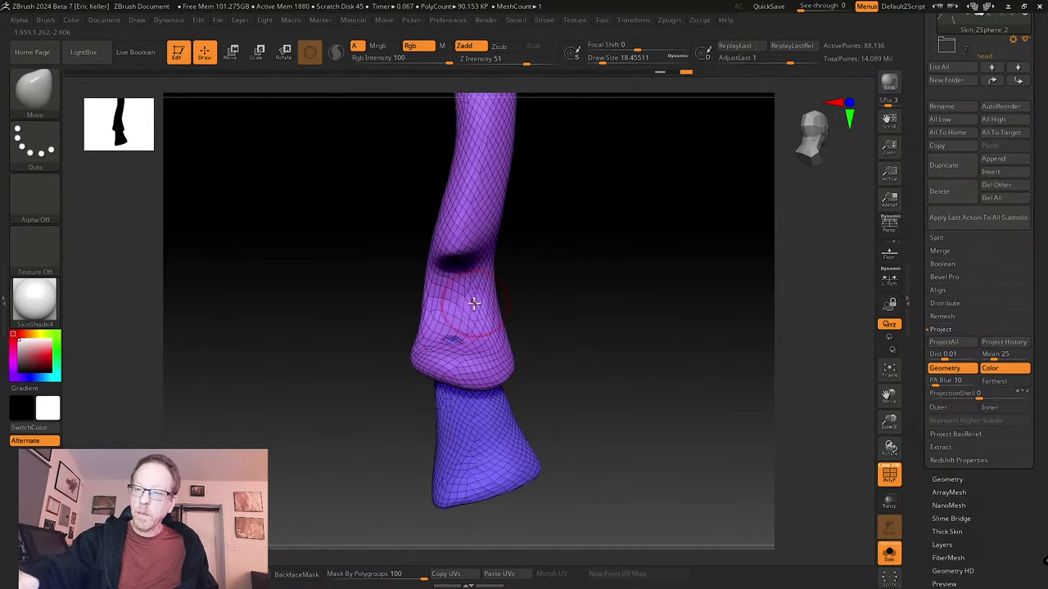
pyautogui.keyDown('ctrl'); pyautogui.keyDown('shift'); pyautogui.click(473, 304); pyautogui.keyUp('shift'); pyautogui.keyUp('ctrl')
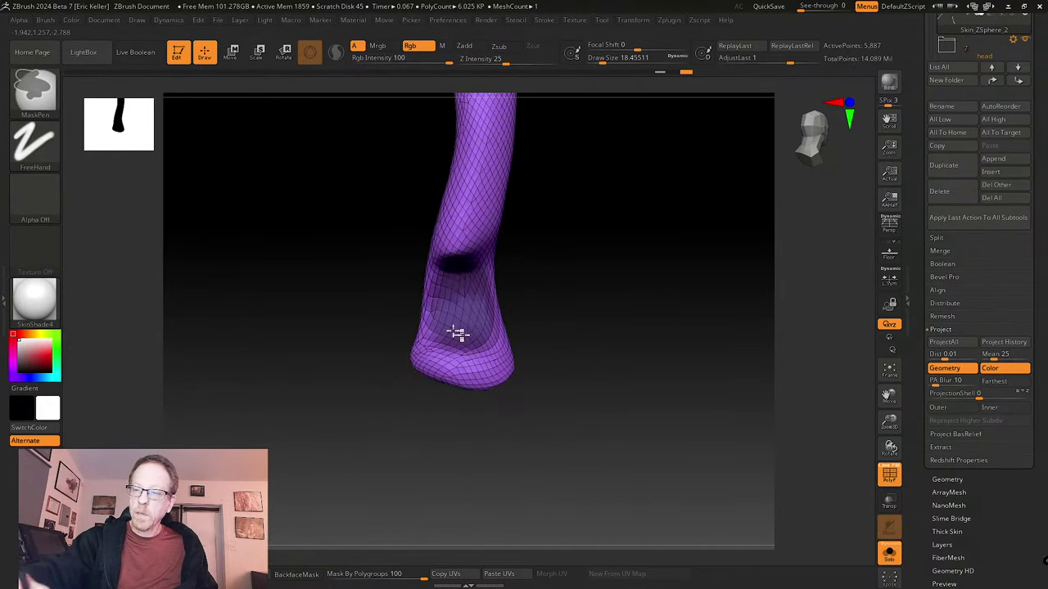
pyautogui.moveTo(536, 336); pyautogui.dragTo(492, 311)
pyautogui.keyDown('ctrl'); pyautogui.keyDown('shift'); pyautogui.click(591, 339); pyautogui.keyUp('shift'); pyautogui.keyUp('ctrl')
# - Mask the center of the flared segment's end face and make it a new polygroup
pyautogui.press('ctrl')
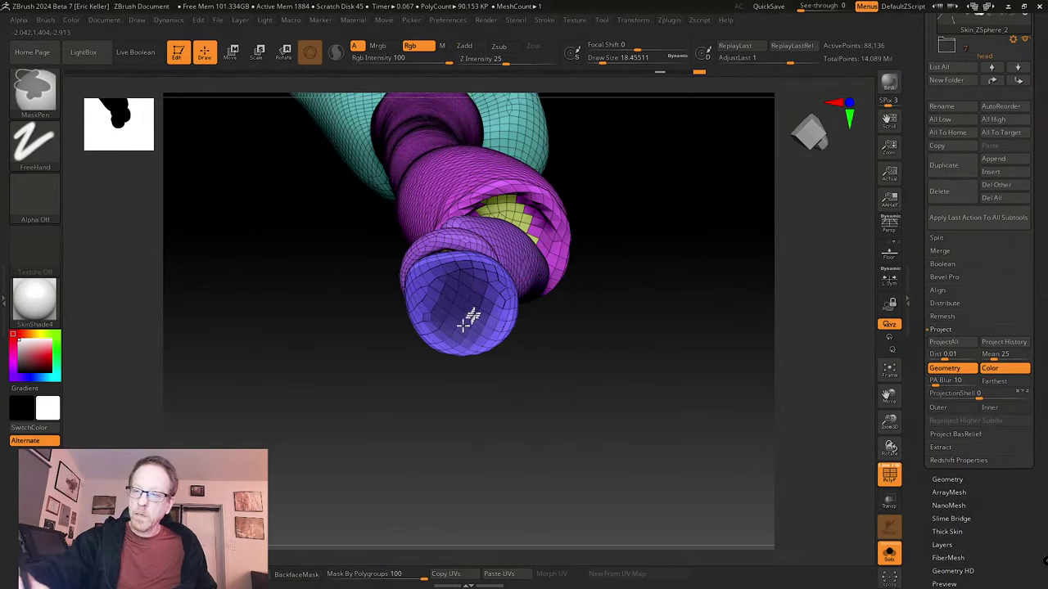
pyautogui.hotkey('ctrl', 'w')
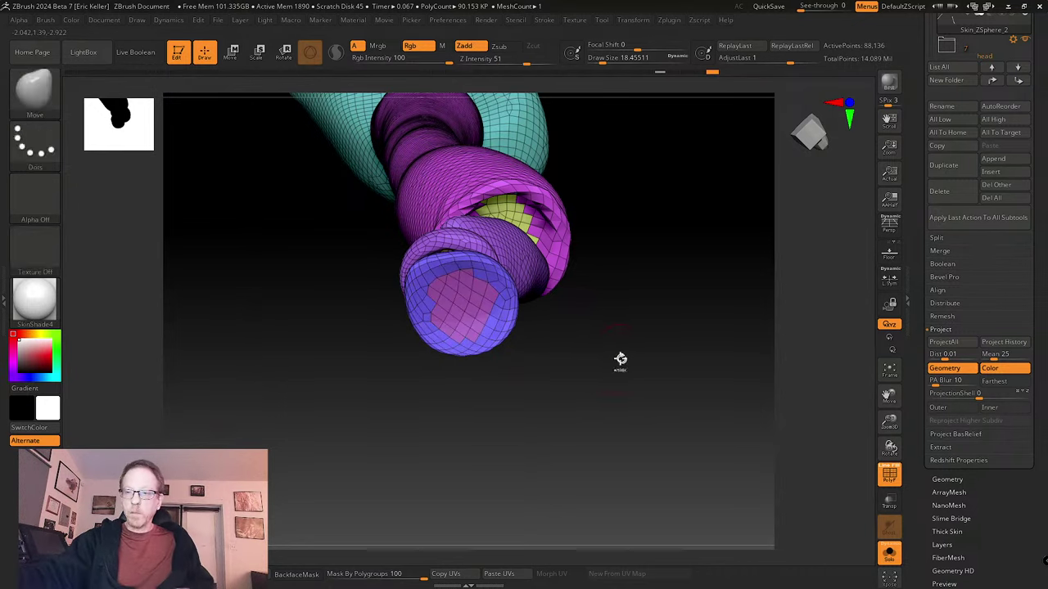
pyautogui.moveTo(630, 306)
pyautogui.mouseDown()
pyautogui.moveTo(578, 356)
pyautogui.moveTo(572, 442)
pyautogui.moveTo(525, 355)
pyautogui.moveTo(837, 361)
pyautogui.mouseUp()
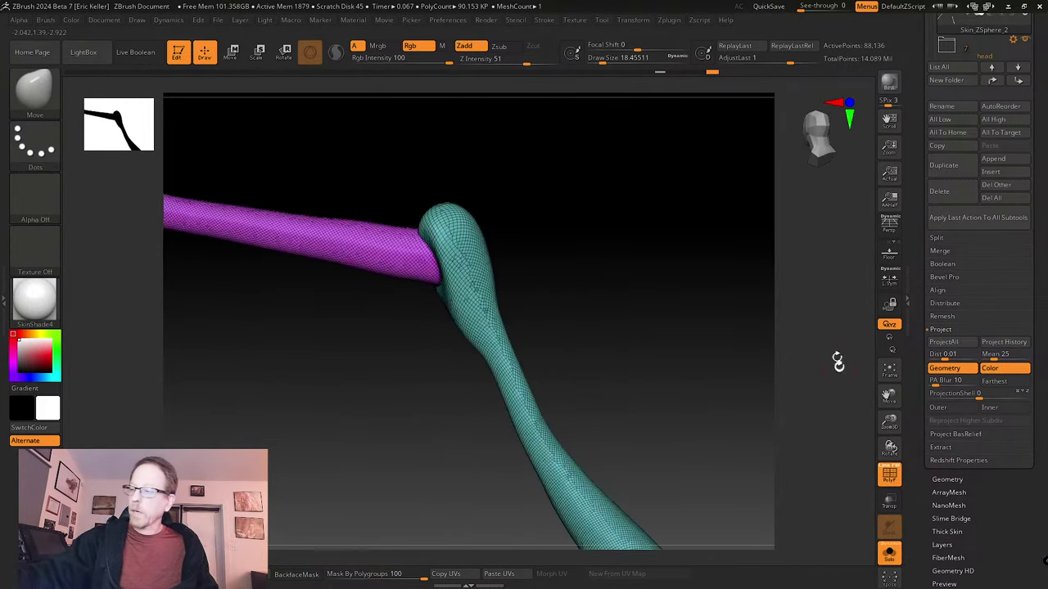
# - Isolate the teal segment, turn the masked joint area on its bulbous end into a new polygroup, and show the whole leg
pyautogui.click(888, 372)
pyautogui.keyDown('shift'); pyautogui.moveTo(633, 333); pyautogui.dragTo(691, 509); pyautogui.keyUp('shift')
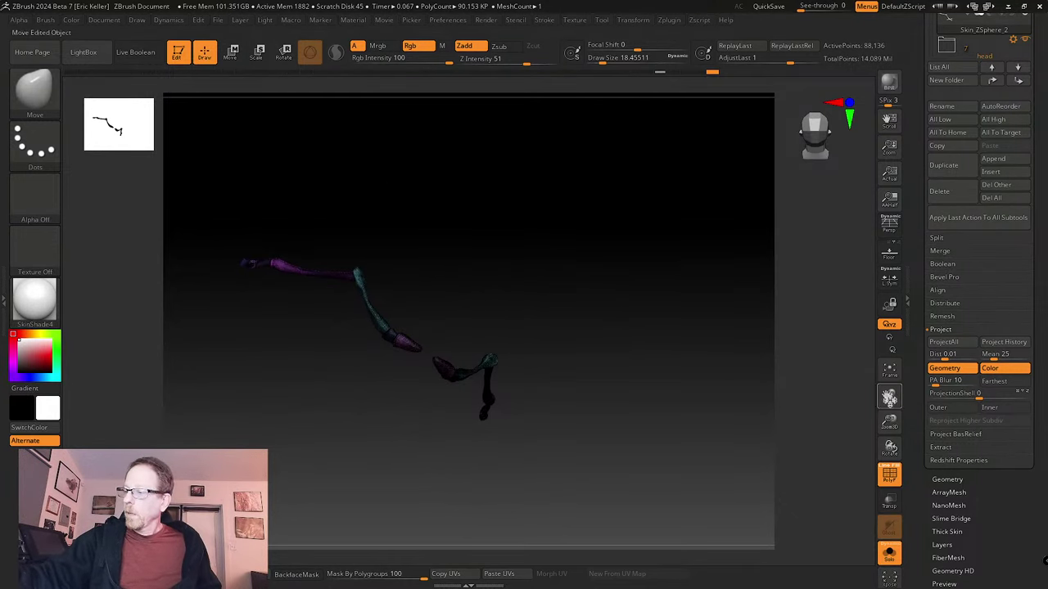
pyautogui.click(890, 373)
pyautogui.moveTo(683, 309); pyautogui.dragTo(550, 318)
pyautogui.keyDown('alt'); pyautogui.moveTo(417, 308); pyautogui.dragTo(664, 401); pyautogui.keyUp('alt')
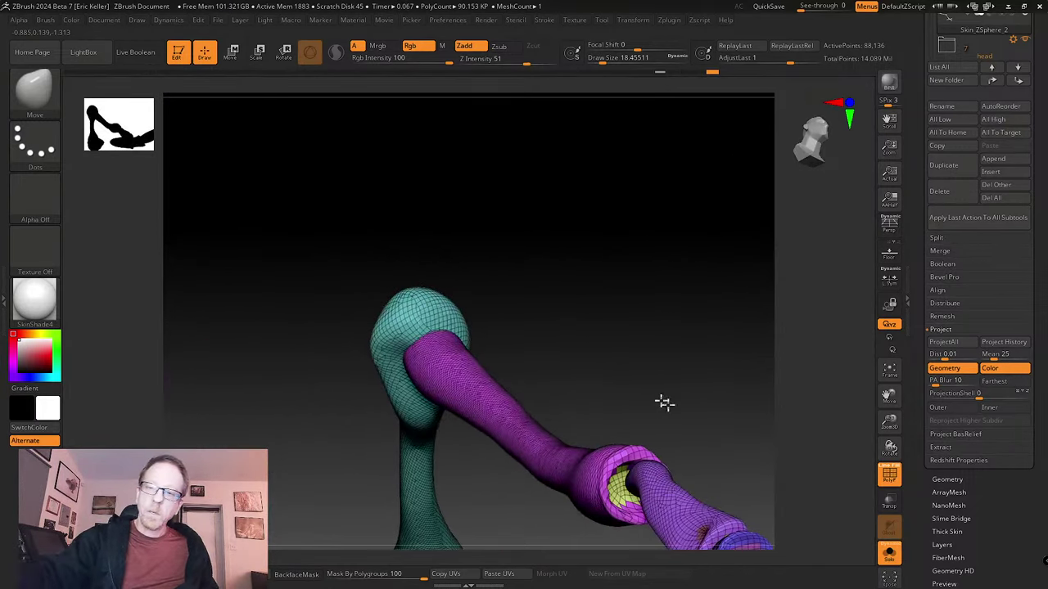
pyautogui.keyDown('ctrl'); pyautogui.keyDown('shift'); pyautogui.click(429, 320); pyautogui.keyUp('shift'); pyautogui.keyUp('ctrl')
pyautogui.moveTo(401, 361)
pyautogui.keyDown('ctrl'); pyautogui.mouseDown()
pyautogui.moveTo(414, 335)
pyautogui.moveTo(420, 393)
pyautogui.moveTo(434, 346)
pyautogui.mouseUp(); pyautogui.keyUp('ctrl')
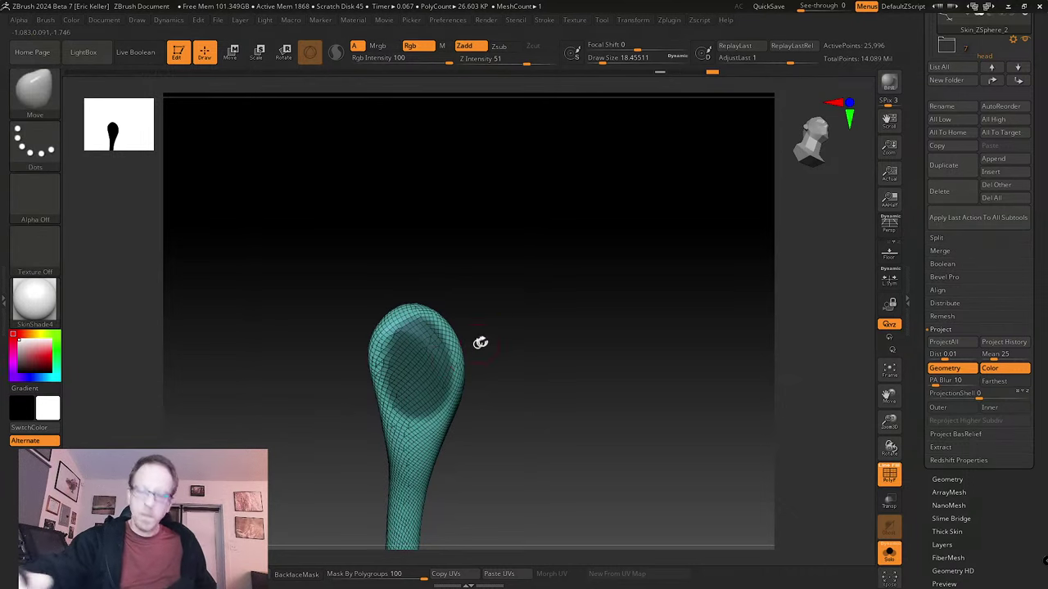
pyautogui.keyDown('ctrl'); pyautogui.keyDown('shift'); pyautogui.click(550, 318); pyautogui.keyUp('shift'); pyautogui.keyUp('ctrl')
pyautogui.keyDown('alt'); pyautogui.moveTo(561, 382); pyautogui.dragTo(565, 204); pyautogui.keyUp('alt')
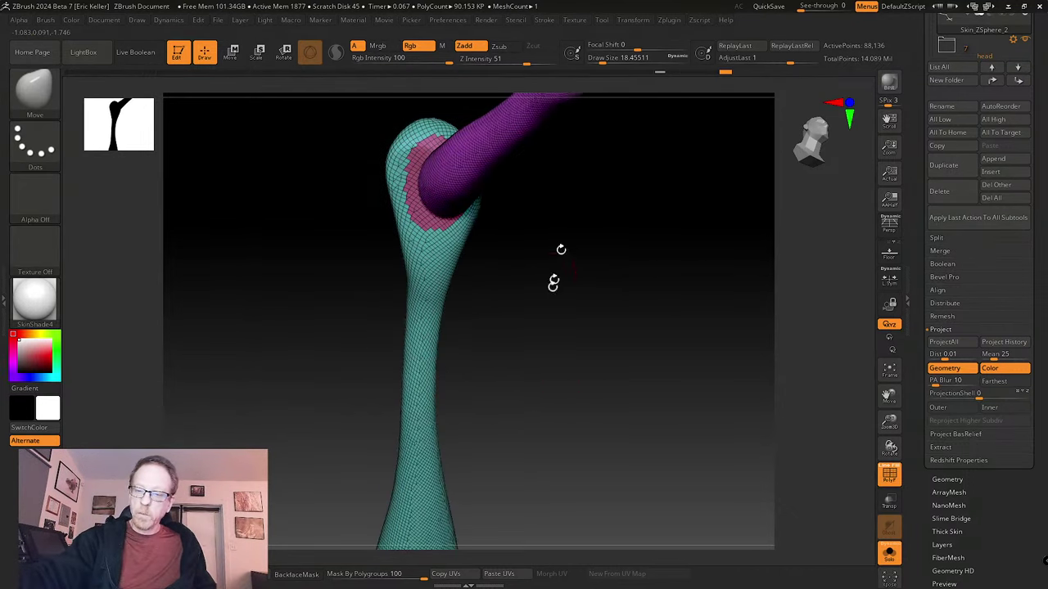
# - Isolate the slate-blue segment, turn the masked floor of its hollow end into a new polygroup, and show the whole leg
pyautogui.keyDown('alt'); pyautogui.moveTo(545, 433); pyautogui.dragTo(572, 206); pyautogui.keyUp('alt')
pyautogui.moveTo(565, 360)
pyautogui.mouseDown()
pyautogui.moveTo(542, 393)
pyautogui.moveTo(450, 429)
pyautogui.mouseUp()
pyautogui.keyDown('ctrl'); pyautogui.keyDown('shift'); pyautogui.click(432, 403); pyautogui.keyUp('shift'); pyautogui.keyUp('ctrl')
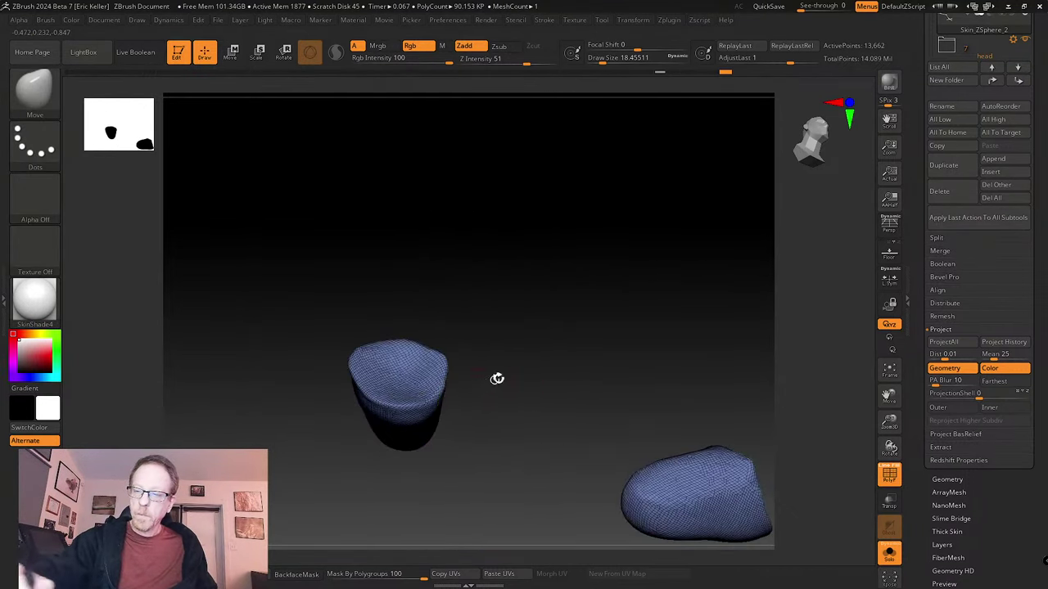
pyautogui.moveTo(496, 379); pyautogui.dragTo(516, 409)
pyautogui.keyDown('ctrl'); pyautogui.moveTo(391, 368); pyautogui.dragTo(388, 380); pyautogui.keyUp('ctrl')
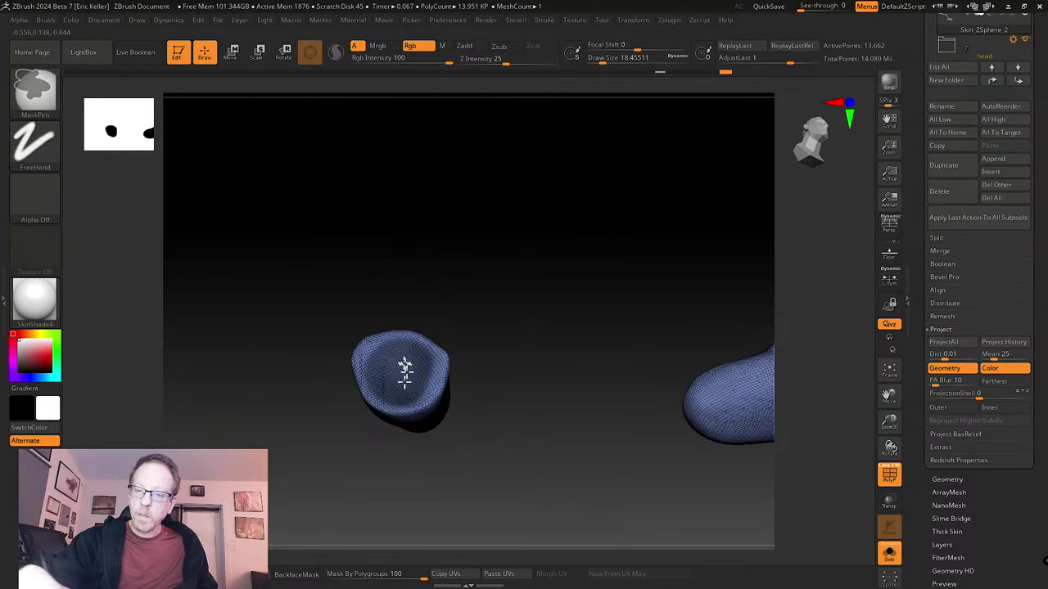
pyautogui.hotkey('ctrl', 'w')
pyautogui.keyDown('ctrl'); pyautogui.keyDown('shift'); pyautogui.click(524, 349); pyautogui.keyUp('shift'); pyautogui.keyUp('ctrl')
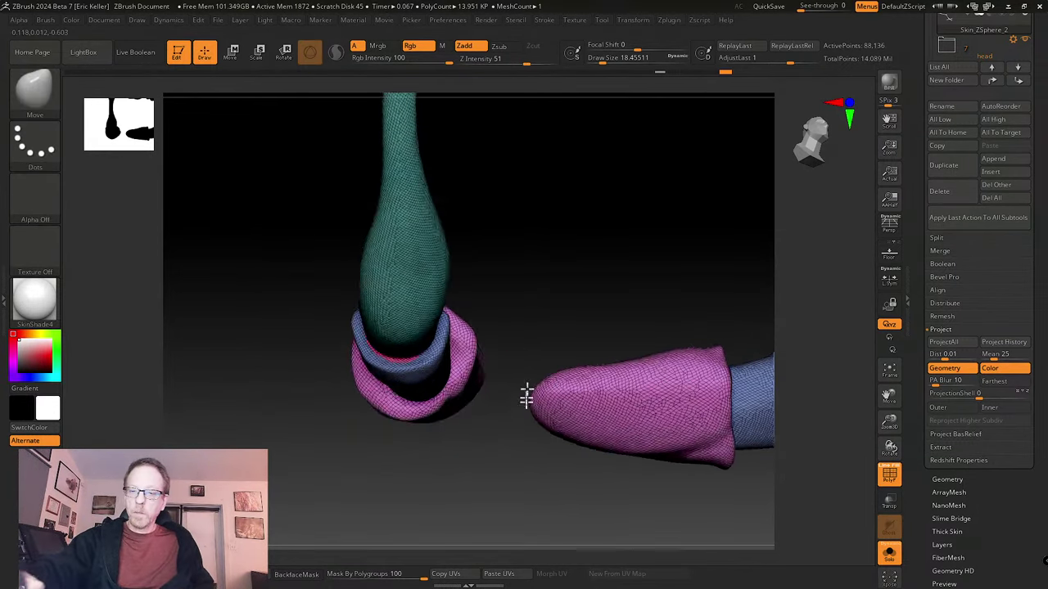
# - Isolate the pink segment, turn the masked interior of its hollow end into a new polygroup, and show the whole leg
pyautogui.moveTo(526, 395); pyautogui.dragTo(510, 338)
pyautogui.keyDown('ctrl'); pyautogui.keyDown('shift'); pyautogui.click(496, 301); pyautogui.keyUp('shift'); pyautogui.keyUp('ctrl')
pyautogui.moveTo(538, 262); pyautogui.dragTo(532, 307)
pyautogui.moveTo(487, 262)
pyautogui.keyDown('ctrl'); pyautogui.mouseDown()
pyautogui.moveTo(491, 224)
pyautogui.moveTo(479, 213)
pyautogui.mouseUp(); pyautogui.keyUp('ctrl')
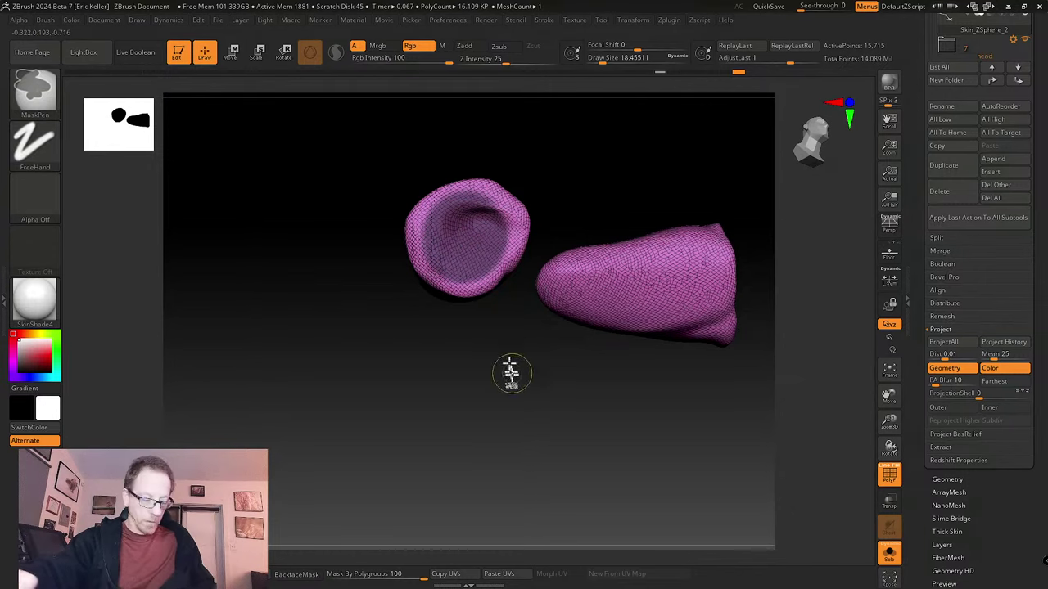
pyautogui.keyDown('ctrl'); pyautogui.moveTo(522, 418); pyautogui.dragTo(538, 339); pyautogui.keyUp('ctrl')
pyautogui.keyDown('ctrl'); pyautogui.keyDown('shift'); pyautogui.click(536, 427); pyautogui.keyUp('shift'); pyautogui.keyUp('ctrl')
# - Isolate the teal segment, mask its pointed tip as a separate polygroup, and show the whole leg
pyautogui.keyDown('ctrl'); pyautogui.keyDown('shift'); pyautogui.click(538, 339); pyautogui.keyUp('shift'); pyautogui.keyUp('ctrl')
pyautogui.moveTo(568, 423)
pyautogui.mouseDown()
pyautogui.moveTo(432, 350)
pyautogui.moveTo(426, 381)
pyautogui.moveTo(437, 370)
pyautogui.mouseUp()
pyautogui.press('s')
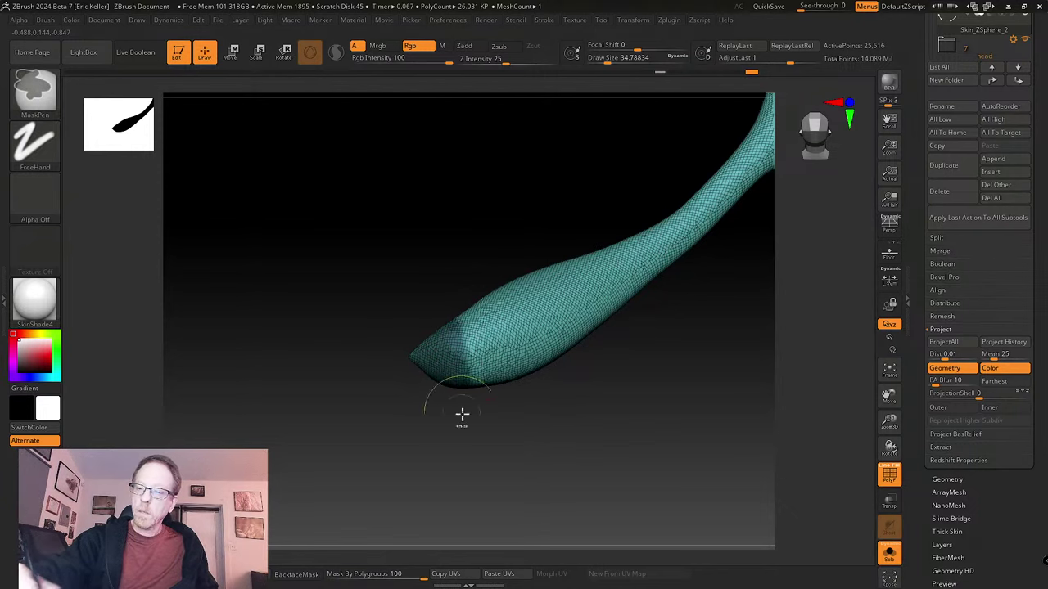
pyautogui.moveTo(462, 415); pyautogui.dragTo(440, 369)
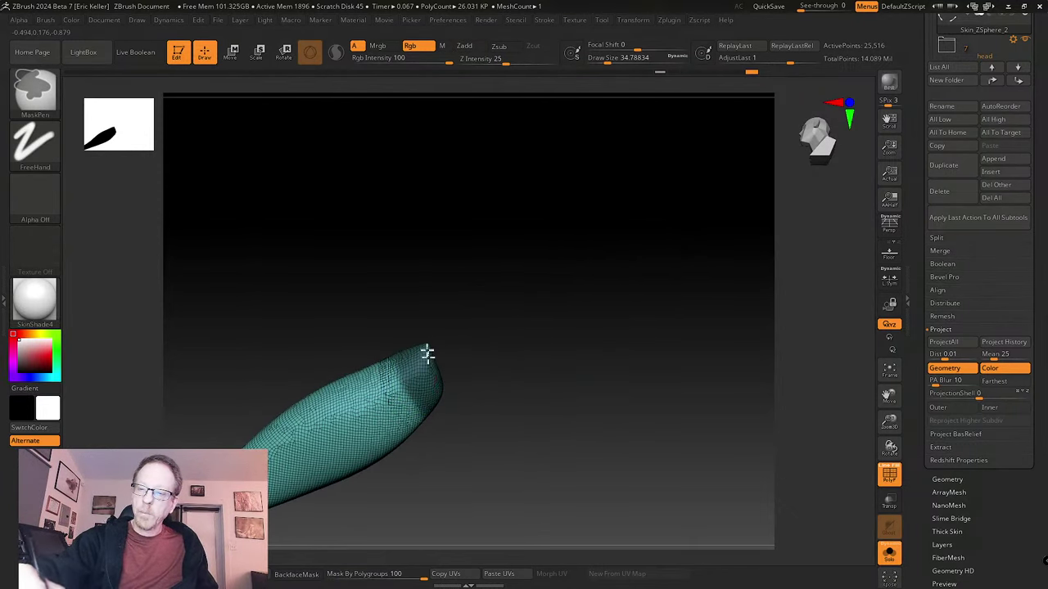
pyautogui.keyDown('ctrl'); pyautogui.keyDown('shift'); pyautogui.click(597, 404); pyautogui.keyUp('shift'); pyautogui.keyUp('ctrl')
pyautogui.moveTo(597, 404); pyautogui.dragTo(662, 372)
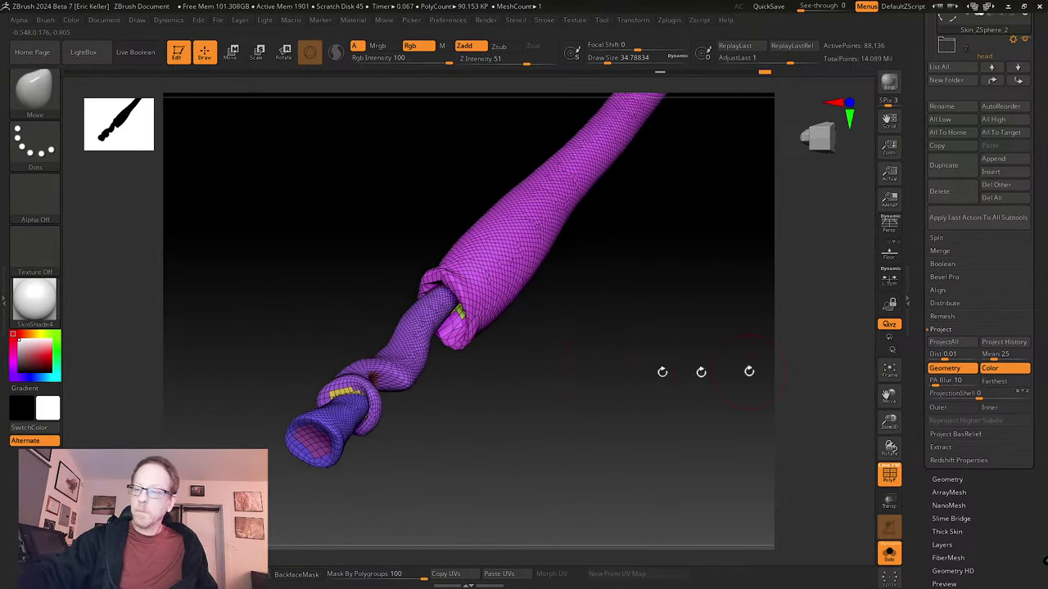
# - ZRemesh the leg with Half turned off, Adapt and KeepGroups on, and a target polygon count of 25
pyautogui.click(961, 480)
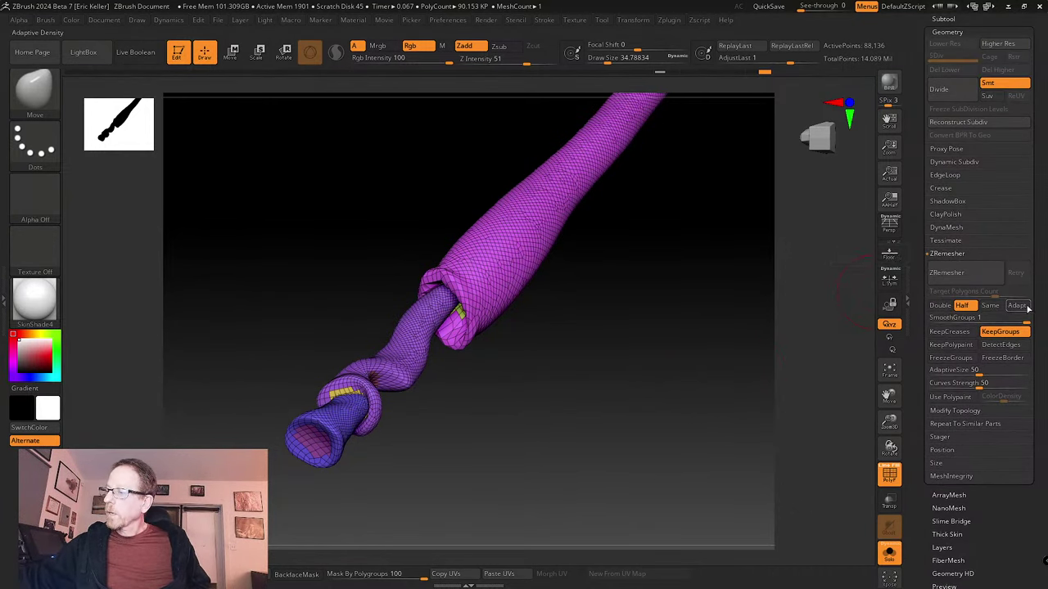
pyautogui.click(962, 305)
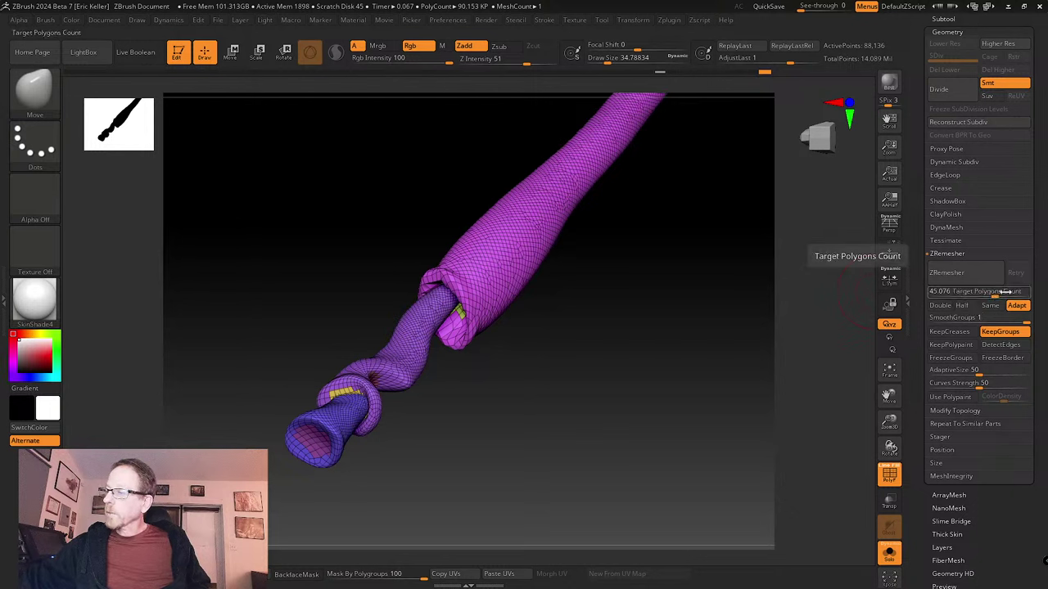
pyautogui.click(1003, 292)
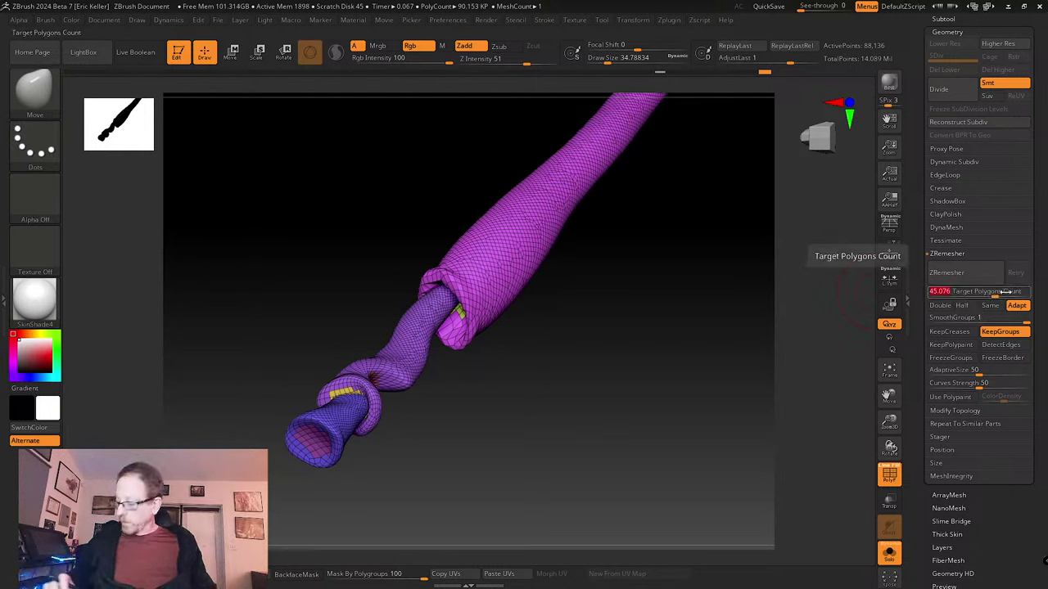
pyautogui.write('50')
pyautogui.press('Return')
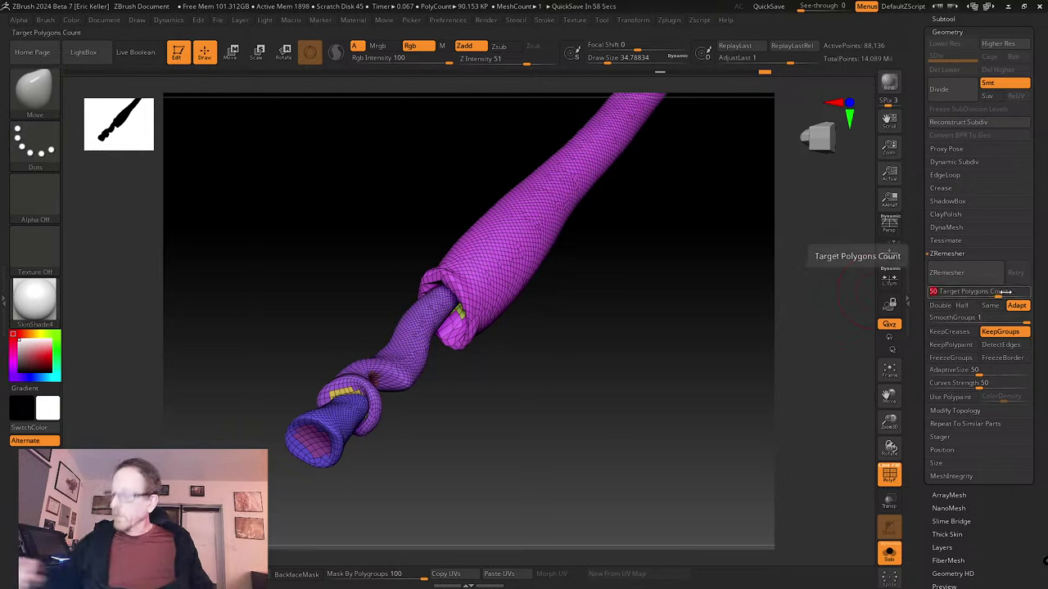
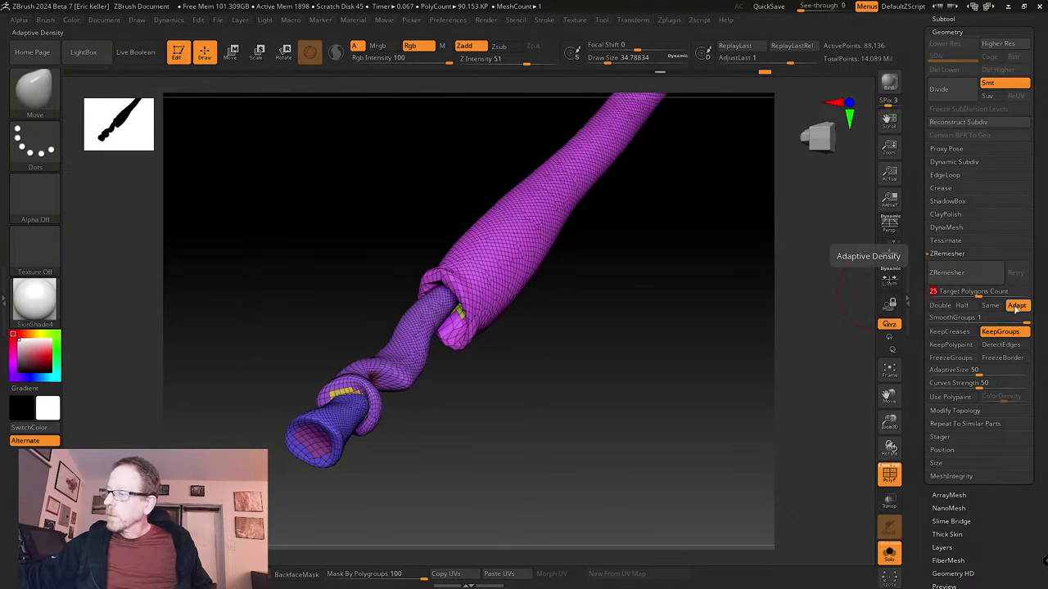
pyautogui.click(954, 275)
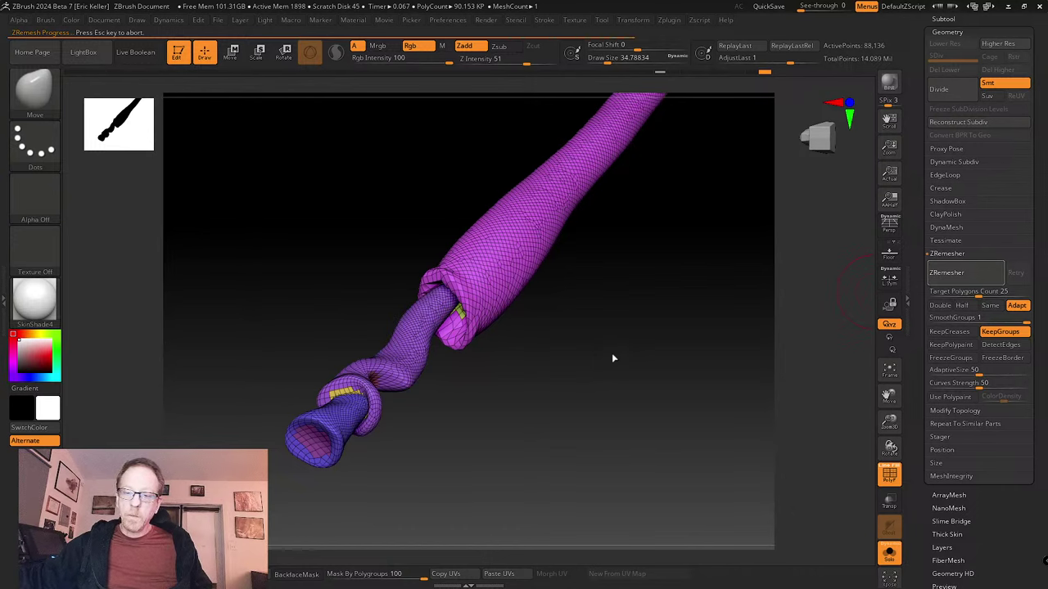
# - Examine the remeshed topology around the polygrouped joint sockets and along the leg segments
pyautogui.keyDown('alt'); pyautogui.moveTo(385, 425); pyautogui.dragTo(607, 350); pyautogui.keyUp('alt')
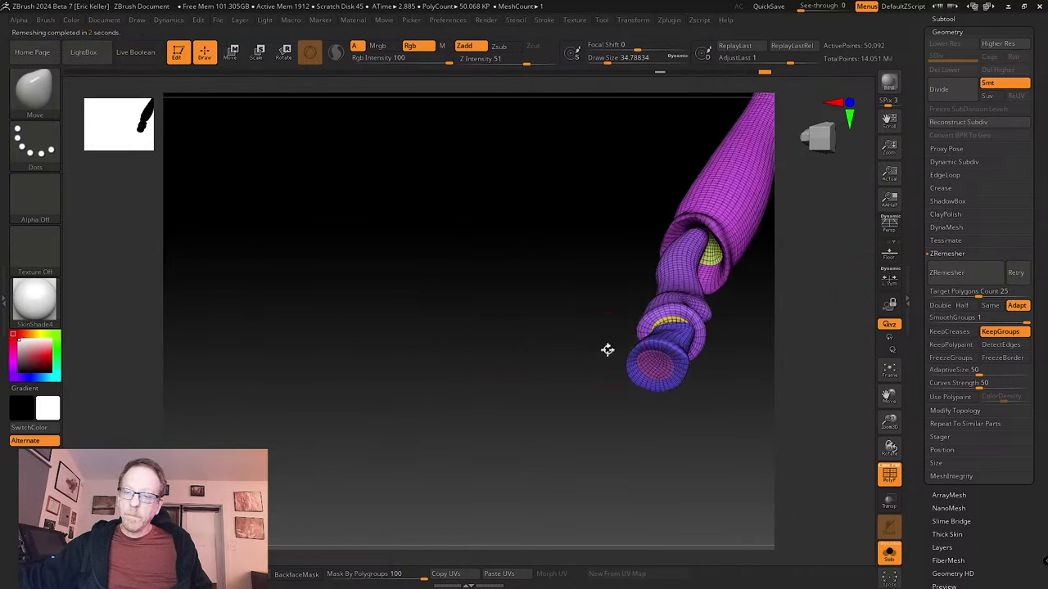
pyautogui.moveTo(676, 378)
pyautogui.keyDown('ctrl'); pyautogui.mouseDown(button='right')
pyautogui.moveTo(772, 421)
pyautogui.moveTo(767, 392)
pyautogui.mouseUp(button='right'); pyautogui.keyUp('ctrl')
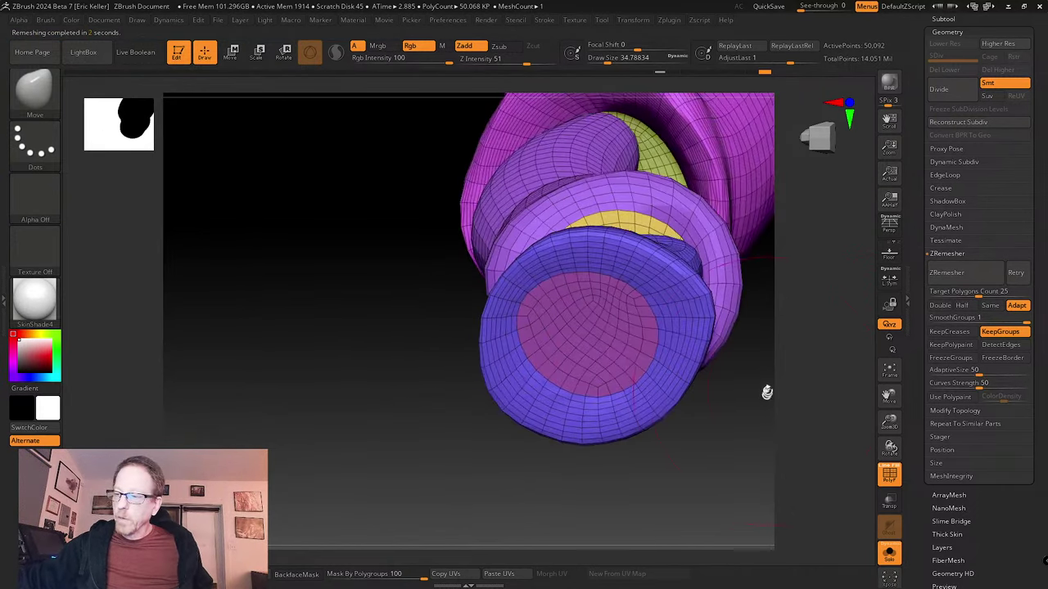
pyautogui.press('s')
pyautogui.moveTo(767, 391); pyautogui.dragTo(754, 390)
pyautogui.moveTo(753, 390); pyautogui.dragTo(789, 405, button='right')
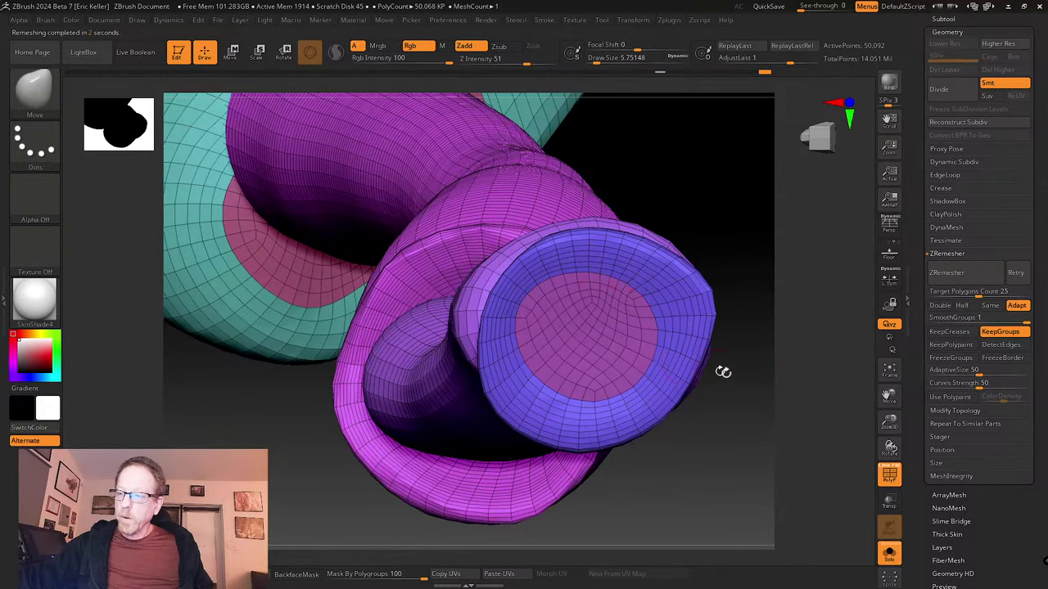
pyautogui.moveTo(723, 372)
pyautogui.mouseDown()
pyautogui.moveTo(732, 386)
pyautogui.moveTo(719, 369)
pyautogui.mouseUp()
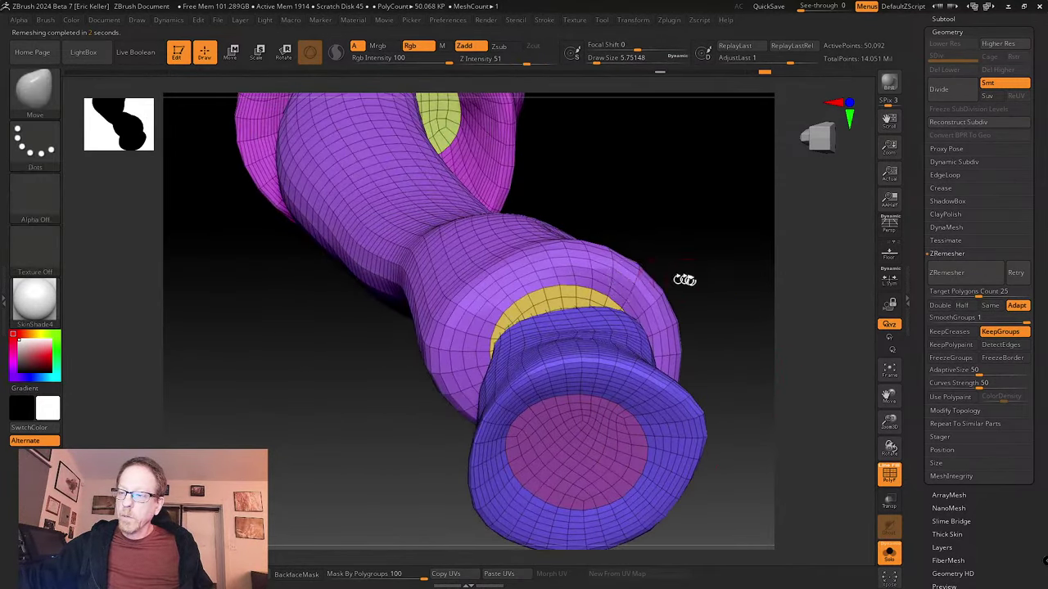
pyautogui.moveTo(684, 280); pyautogui.dragTo(680, 306)
pyautogui.keyDown('alt'); pyautogui.moveTo(818, 249); pyautogui.dragTo(767, 483); pyautogui.keyUp('alt')
pyautogui.keyDown('alt'); pyautogui.moveTo(851, 316); pyautogui.dragTo(511, 280); pyautogui.keyUp('alt')
pyautogui.moveTo(746, 476); pyautogui.dragTo(668, 408)
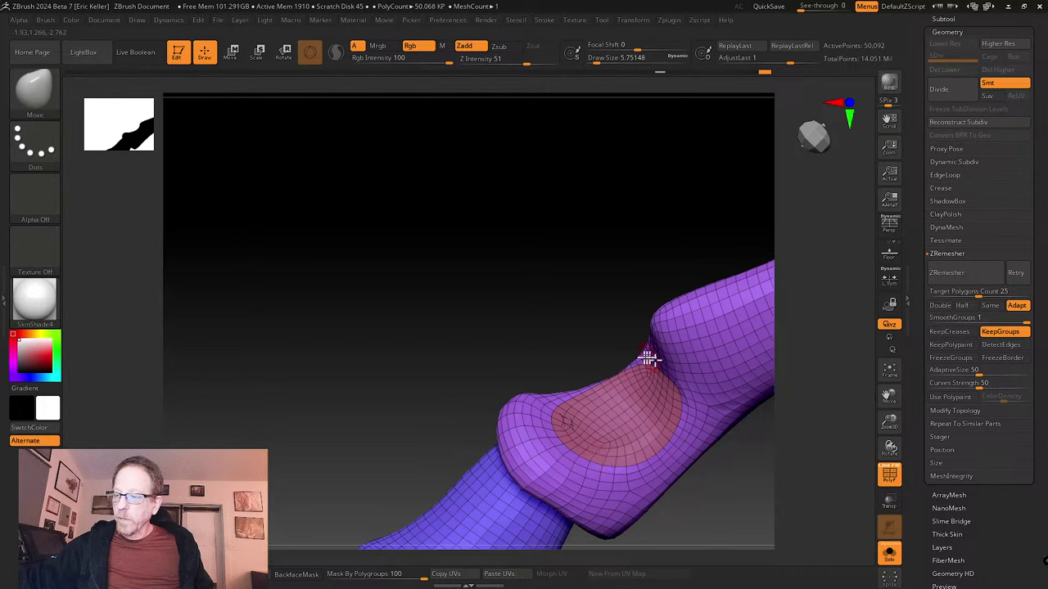
pyautogui.moveTo(647, 359); pyautogui.dragTo(750, 339)
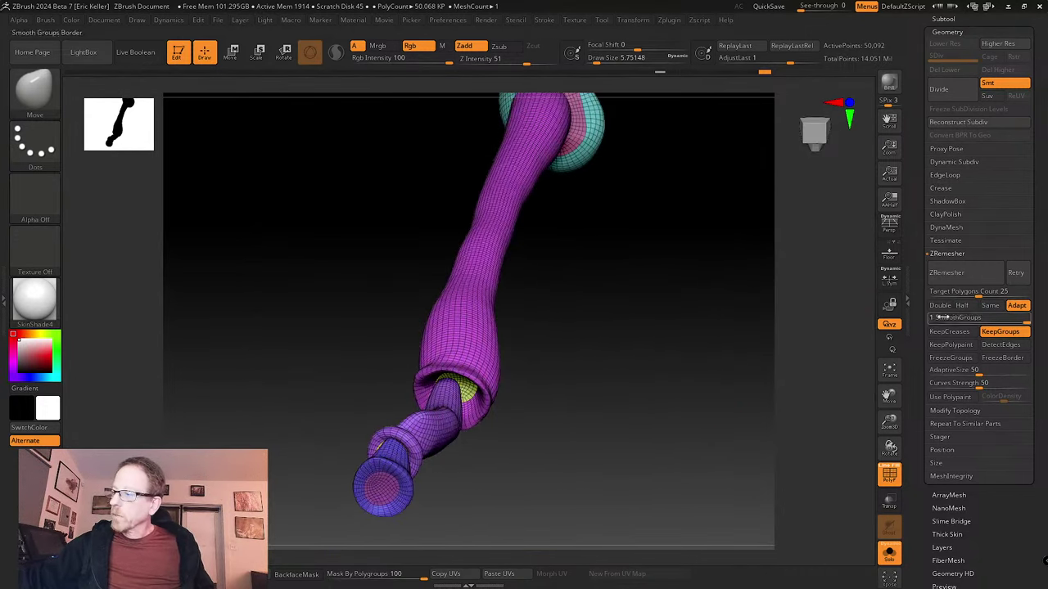
# - Turn off adaptive density and ZRemesh the leg at half its polygon count
pyautogui.click(963, 305)
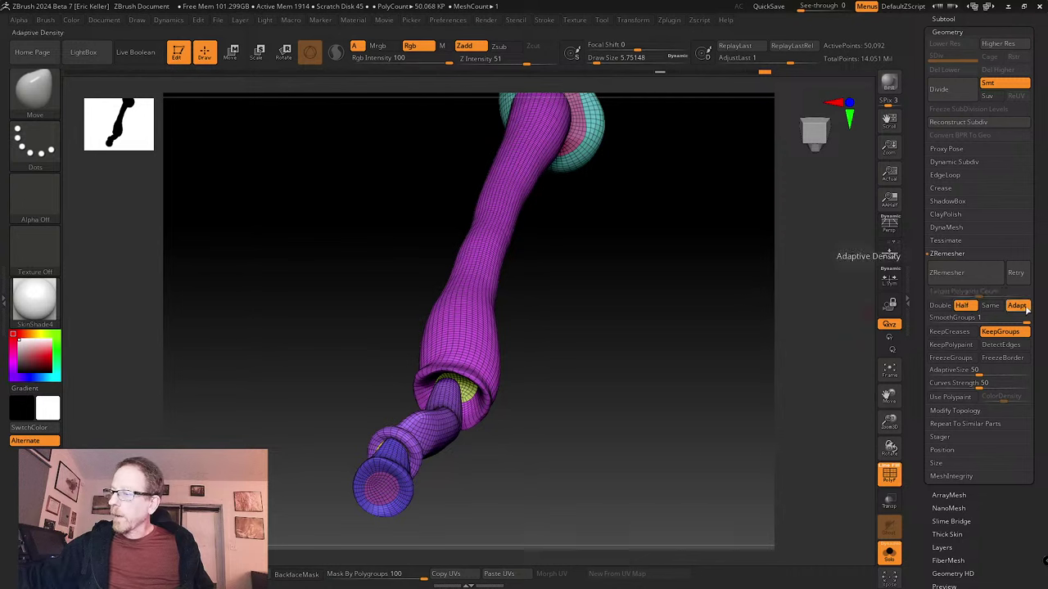
pyautogui.click(990, 280)
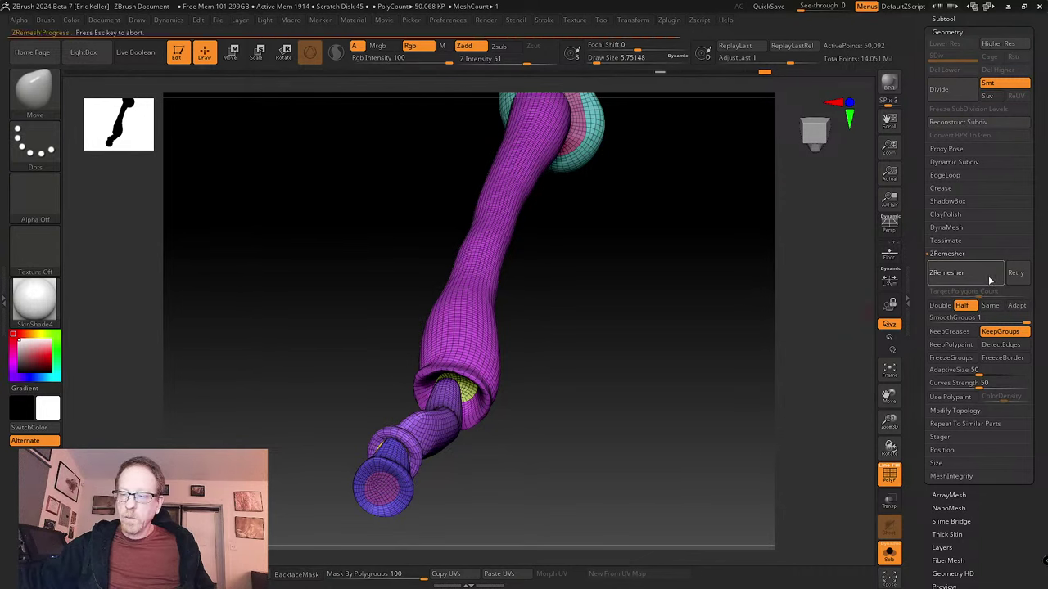
# - Try a second ZRemesh pass at half the polygon count and smooth the face of the blue segment's flared end
pyautogui.click(989, 277)
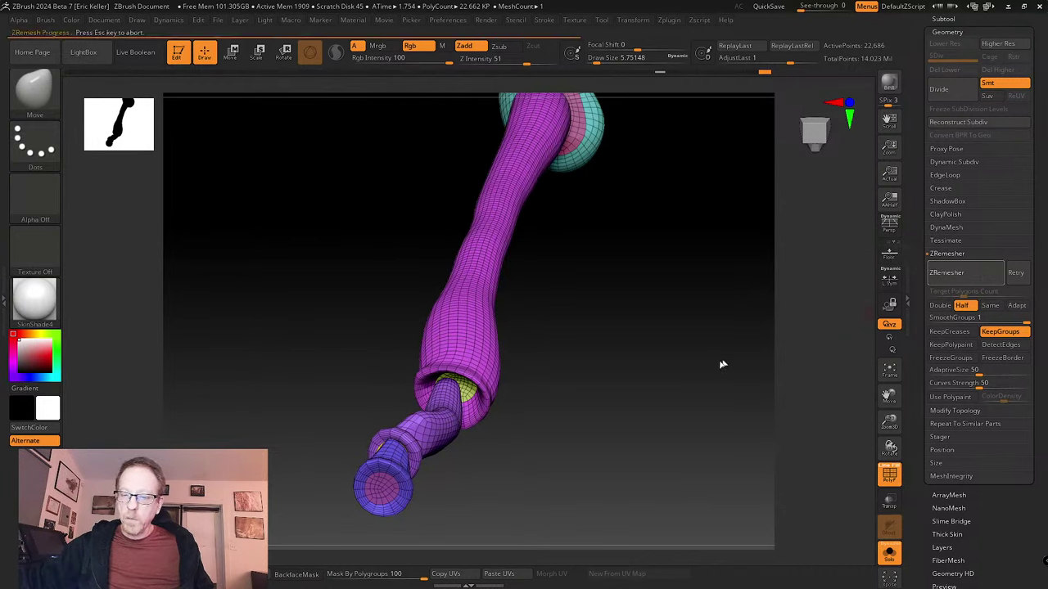
pyautogui.moveTo(672, 379); pyautogui.dragTo(615, 391)
pyautogui.press('shift')
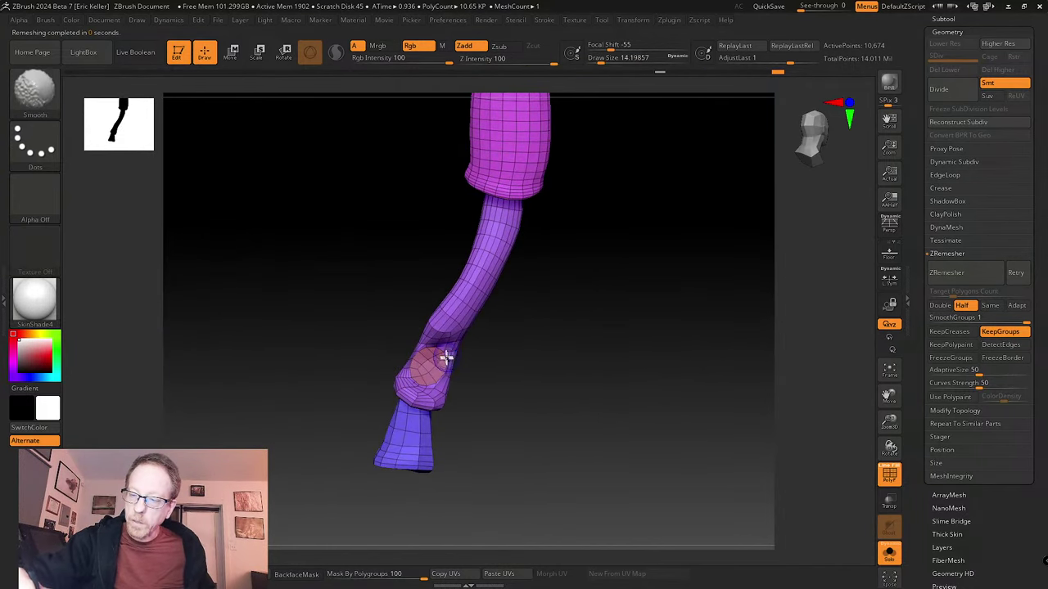
pyautogui.moveTo(443, 373)
pyautogui.keyDown('shift'); pyautogui.mouseDown()
pyautogui.moveTo(428, 358)
pyautogui.moveTo(423, 372)
pyautogui.moveTo(431, 385)
pyautogui.moveTo(445, 341)
pyautogui.moveTo(519, 367)
pyautogui.moveTo(543, 355)
pyautogui.moveTo(542, 335)
pyautogui.mouseUp(); pyautogui.keyUp('shift')
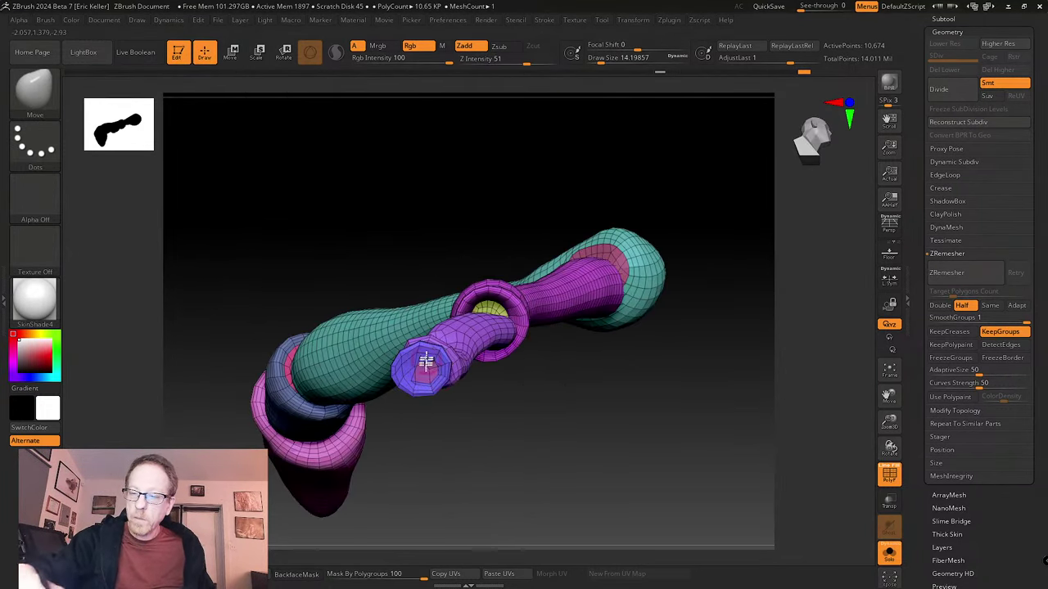
pyautogui.moveTo(425, 362); pyautogui.dragTo(456, 424, button='right')
pyautogui.moveTo(413, 379)
pyautogui.keyDown('shift'); pyautogui.mouseDown()
pyautogui.moveTo(420, 404)
pyautogui.moveTo(421, 385)
pyautogui.mouseUp(); pyautogui.keyUp('shift')
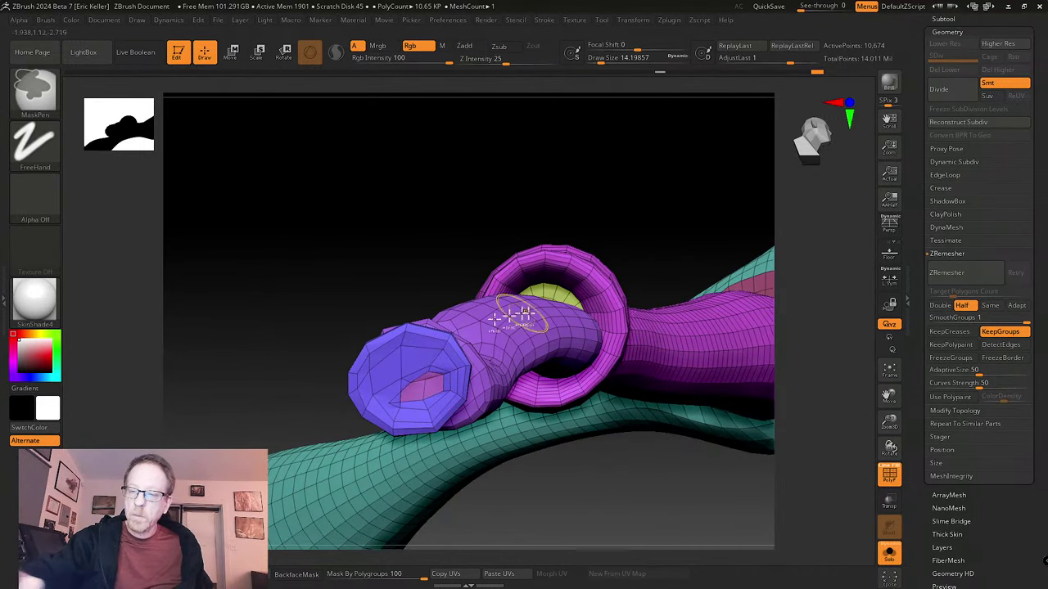
# - Undo the smoothing and step back in the history to the first half-density remesh
pyautogui.hotkey('ctrl', 'z')
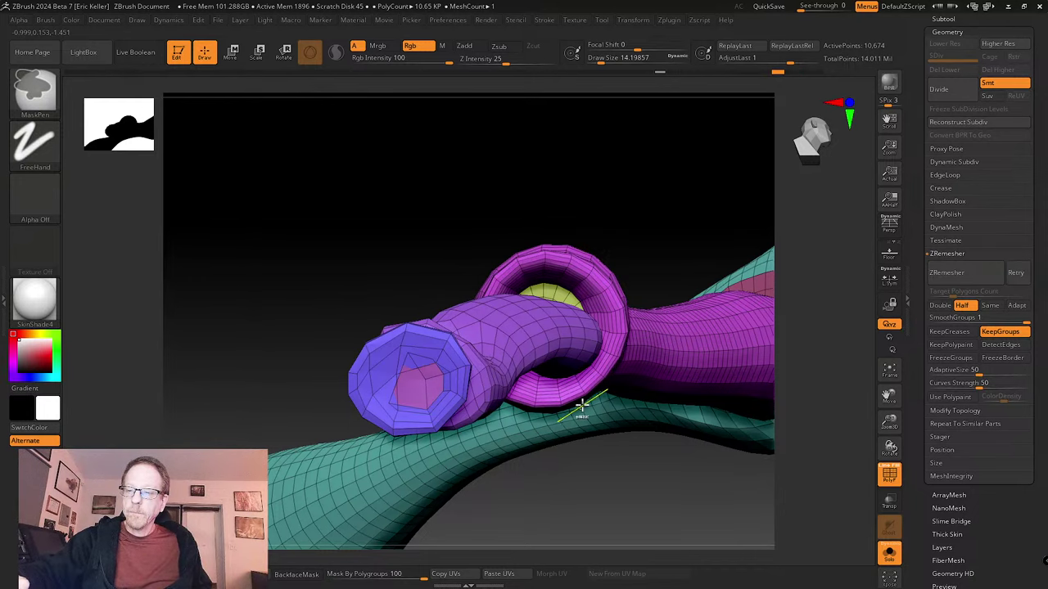
pyautogui.hotkey('ctrl', 'd')
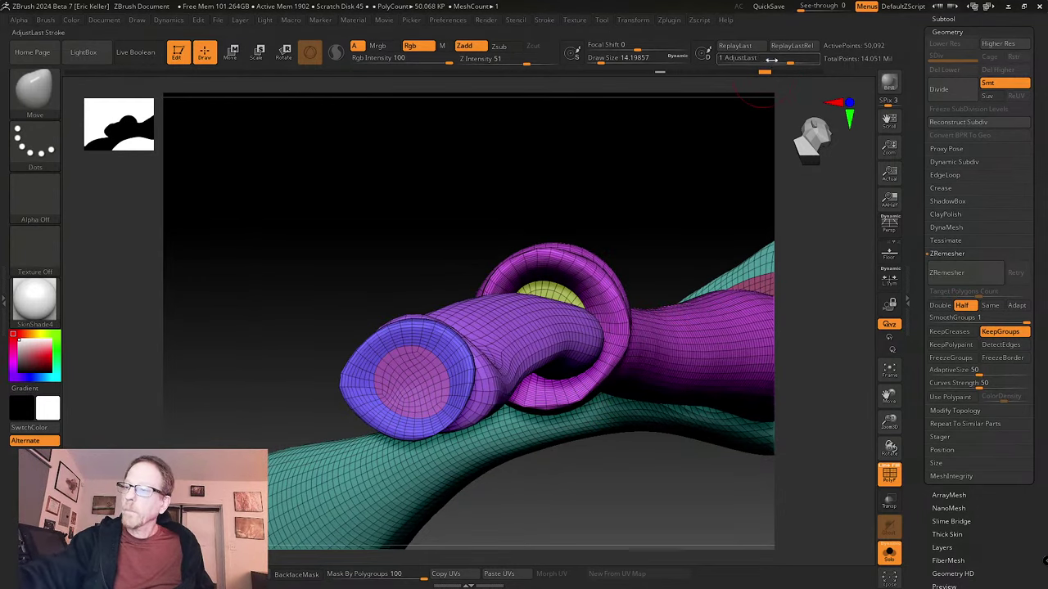
pyautogui.click(767, 73)
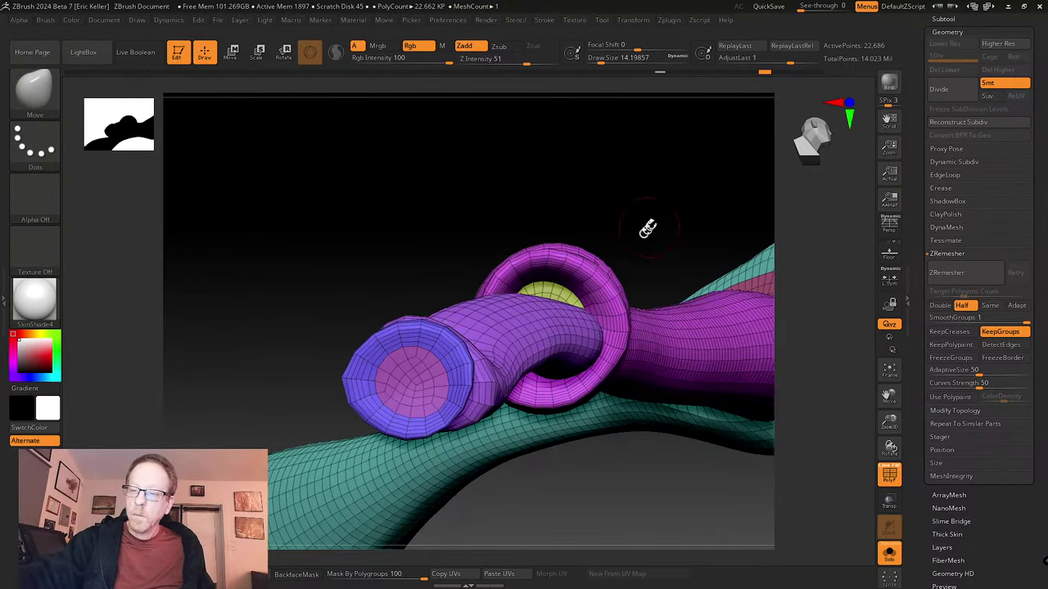
# - Select the ZModeler brush for editing the magenta segment's edge loops
pyautogui.moveTo(647, 229); pyautogui.dragTo(647, 393)
pyautogui.moveTo(591, 368); pyautogui.dragTo(510, 182)
pyautogui.moveTo(528, 430); pyautogui.dragTo(496, 308)
pyautogui.click(23, 93)
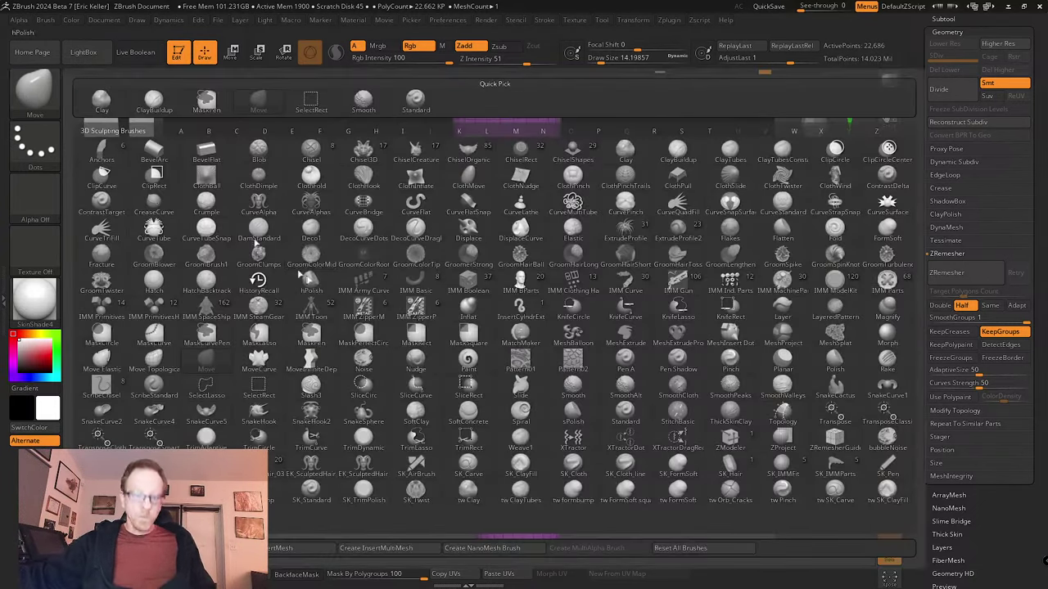
pyautogui.press('z')
pyautogui.click(738, 445)
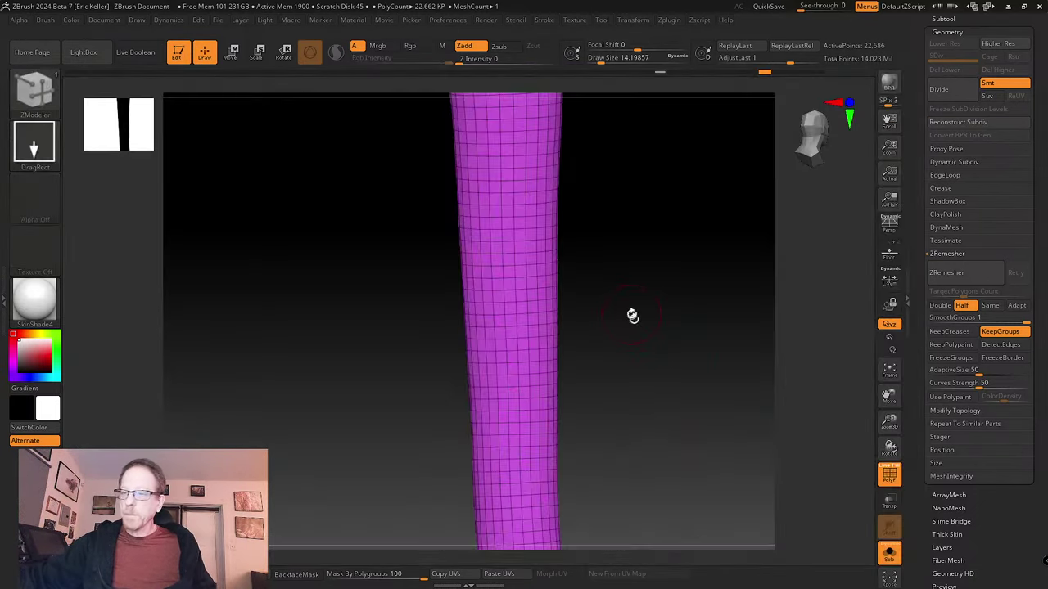
# - Reduce the draw size to about 1.82 and set the ZModeler edge action to Delete with the complete edge loop as target
pyautogui.moveTo(633, 314)
pyautogui.mouseDown()
pyautogui.moveTo(649, 316)
pyautogui.moveTo(636, 281)
pyautogui.moveTo(652, 455)
pyautogui.mouseUp()
pyautogui.press('s')
pyautogui.keyDown('alt'); pyautogui.moveTo(639, 348); pyautogui.dragTo(641, 508); pyautogui.keyUp('alt')
pyautogui.moveTo(650, 424); pyautogui.dragTo(636, 393)
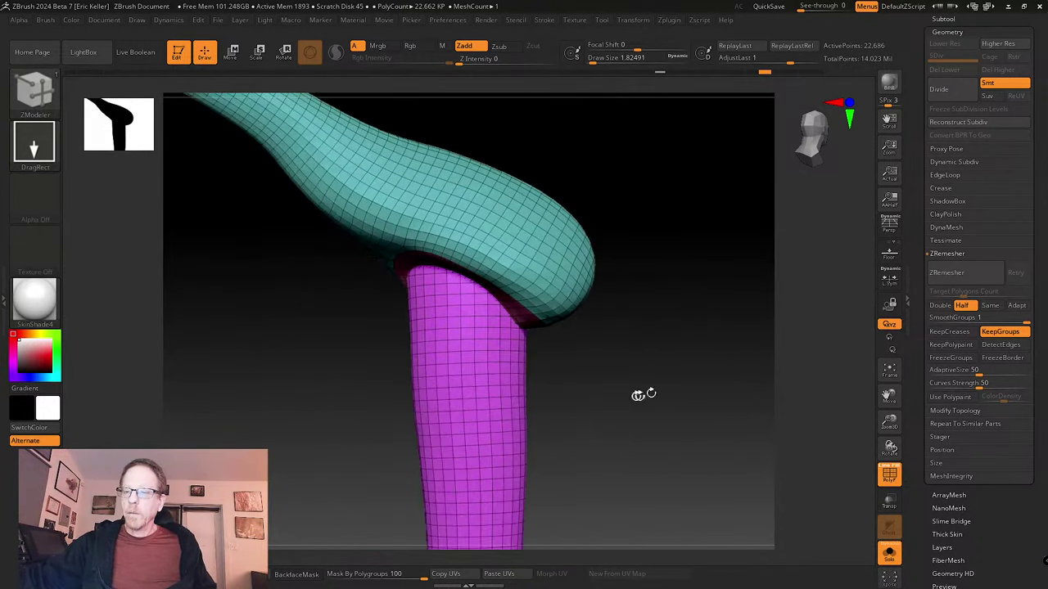
pyautogui.moveTo(554, 363); pyautogui.dragTo(507, 354)
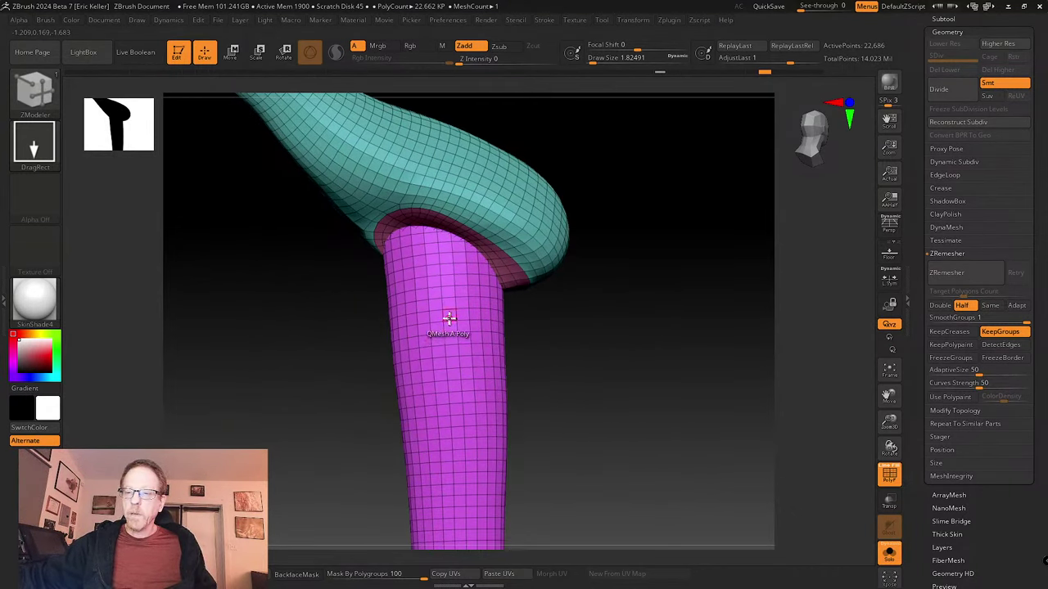
pyautogui.press('space')
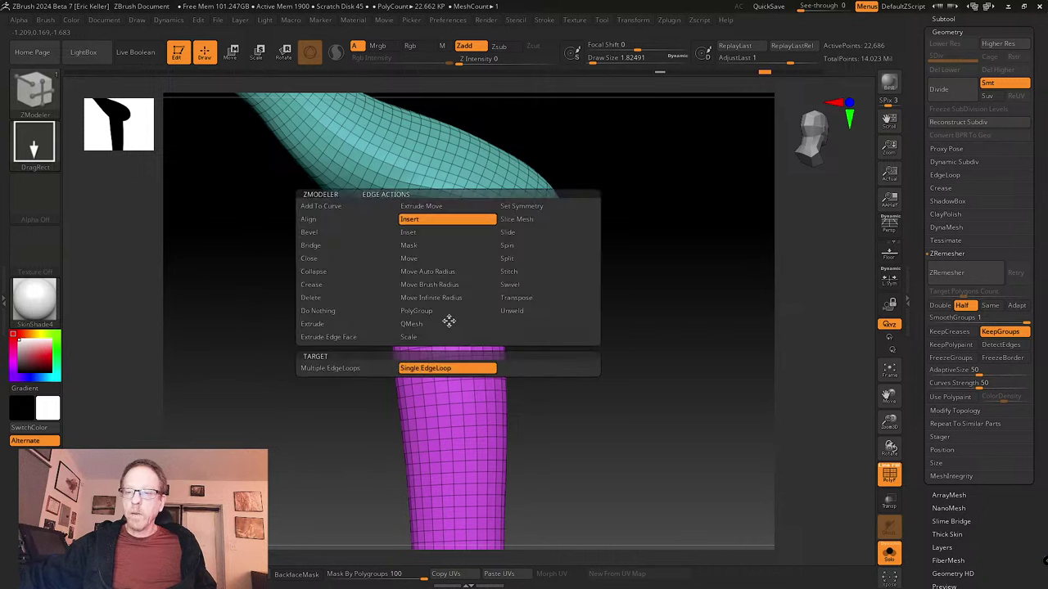
pyautogui.click(319, 298)
pyautogui.click(431, 368)
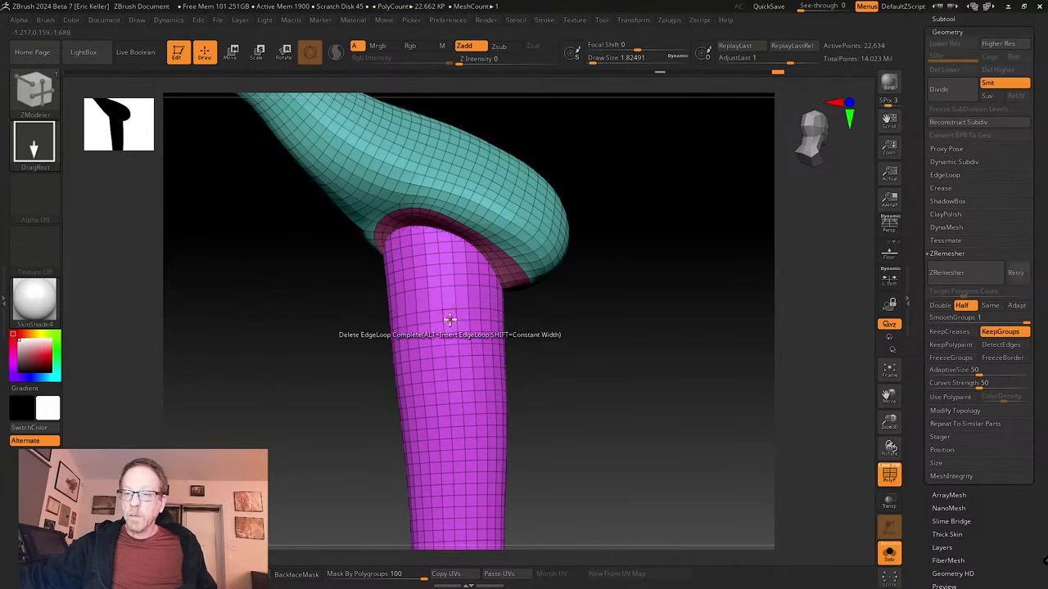
# - Delete every other edge loop around the upper part of the magenta segment, starting just below the teal joint
pyautogui.click(449, 319)
pyautogui.click(451, 346)
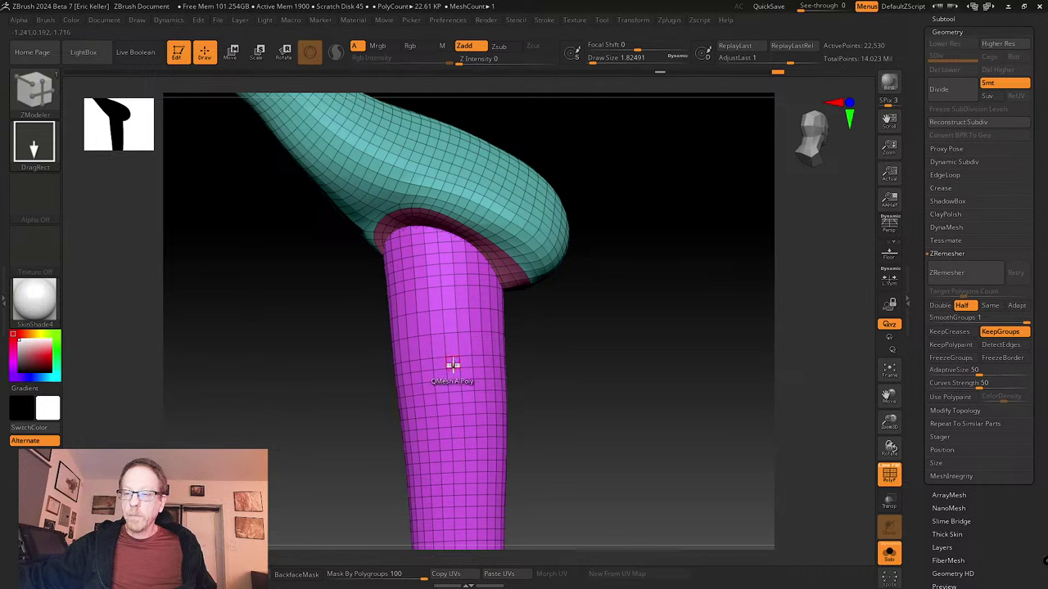
pyautogui.click(451, 368)
pyautogui.click(455, 392)
pyautogui.keyDown('alt'); pyautogui.moveTo(567, 439); pyautogui.dragTo(552, 358); pyautogui.keyUp('alt')
pyautogui.click(442, 344)
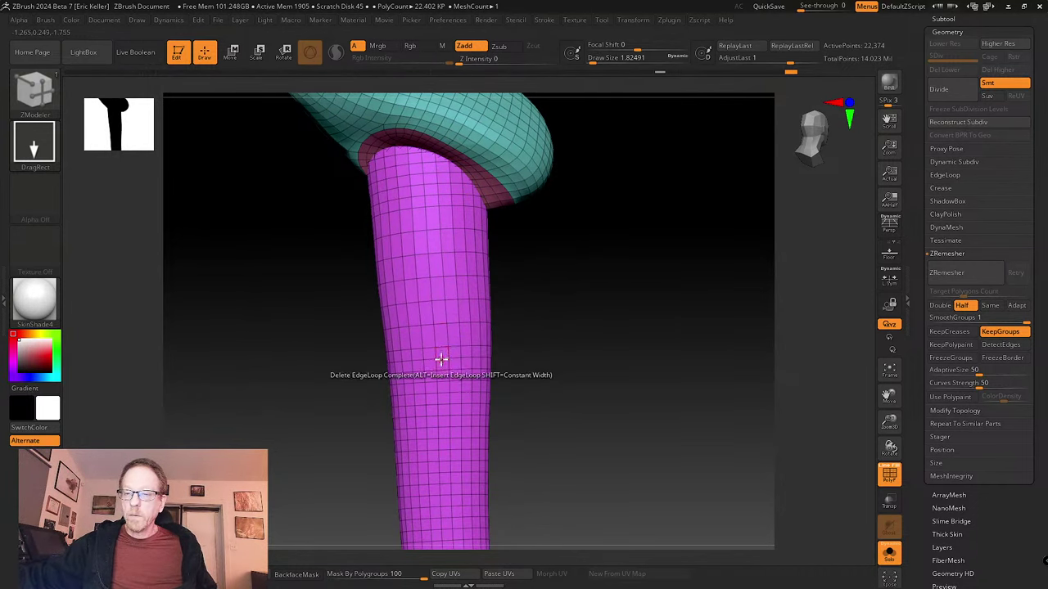
pyautogui.click(442, 370)
pyautogui.click(443, 383)
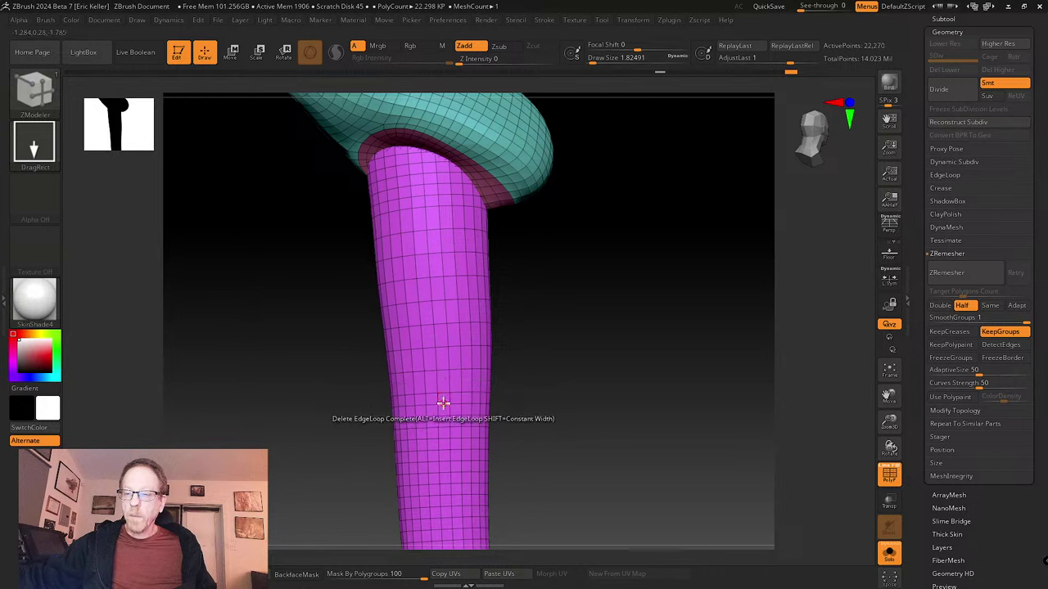
pyautogui.click(442, 404)
# - Continue down the magenta segment's upper shaft, deleting alternate edge loops where the spacing is still dense
pyautogui.keyDown('alt'); pyautogui.moveTo(524, 444); pyautogui.dragTo(515, 389); pyautogui.keyUp('alt')
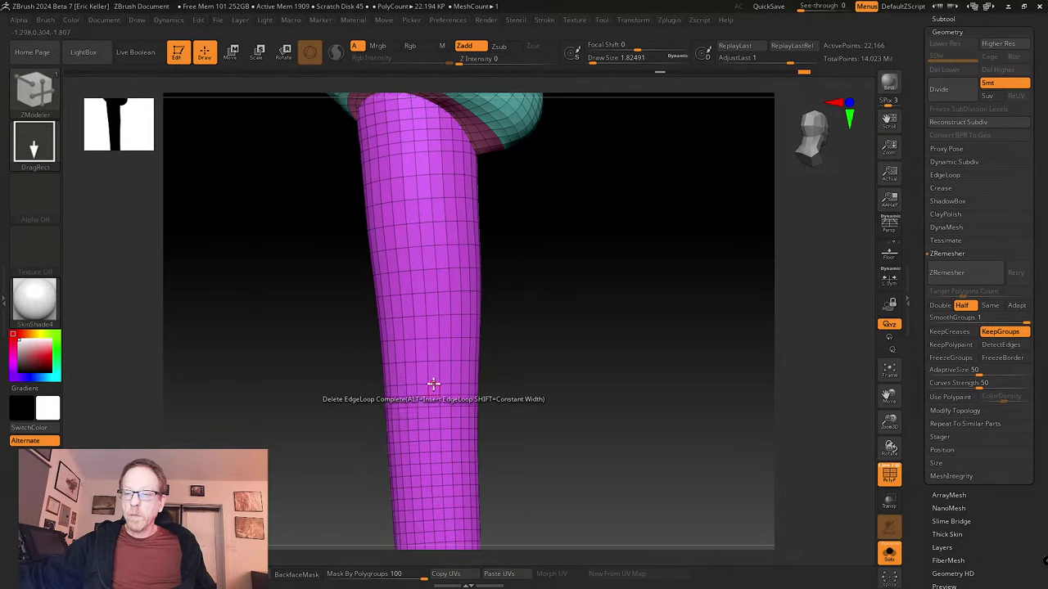
pyautogui.click(434, 396)
pyautogui.keyDown('alt'); pyautogui.moveTo(524, 432); pyautogui.dragTo(505, 377); pyautogui.keyUp('alt')
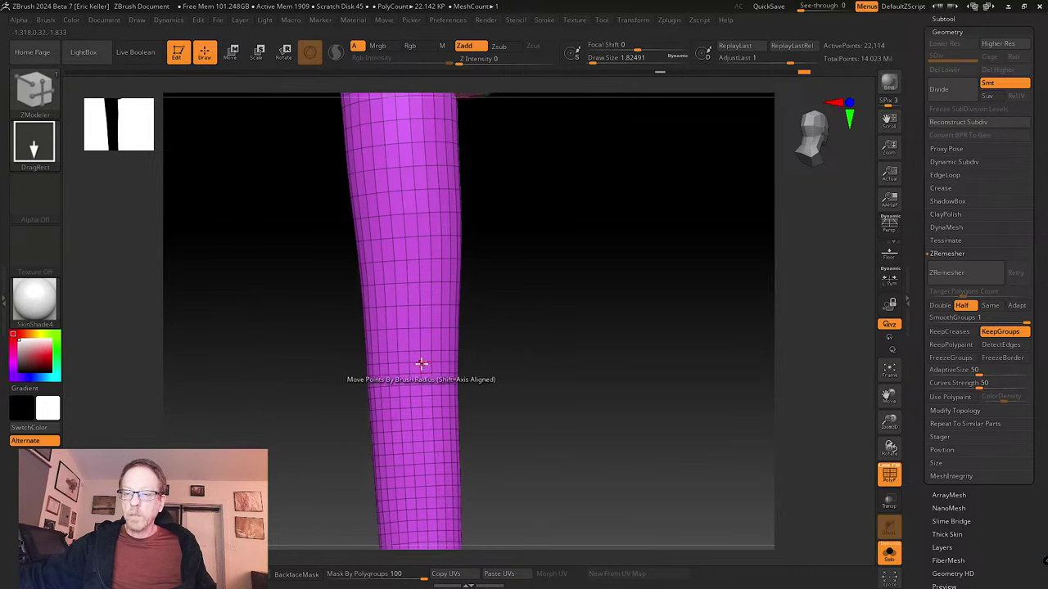
pyautogui.click(417, 365)
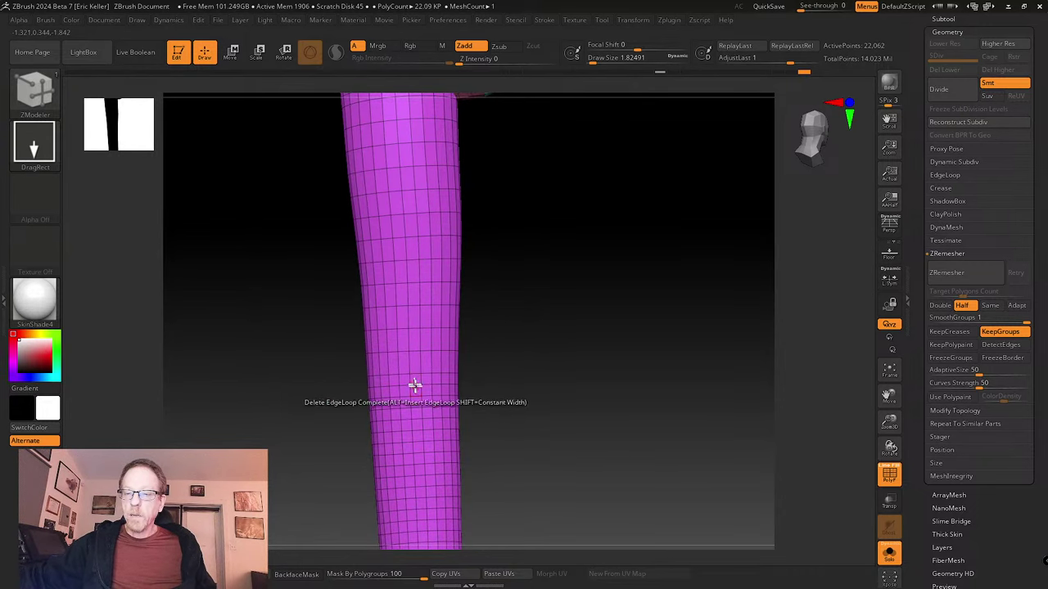
pyautogui.keyDown('alt'); pyautogui.moveTo(486, 411); pyautogui.dragTo(407, 363); pyautogui.keyUp('alt')
pyautogui.click(395, 365)
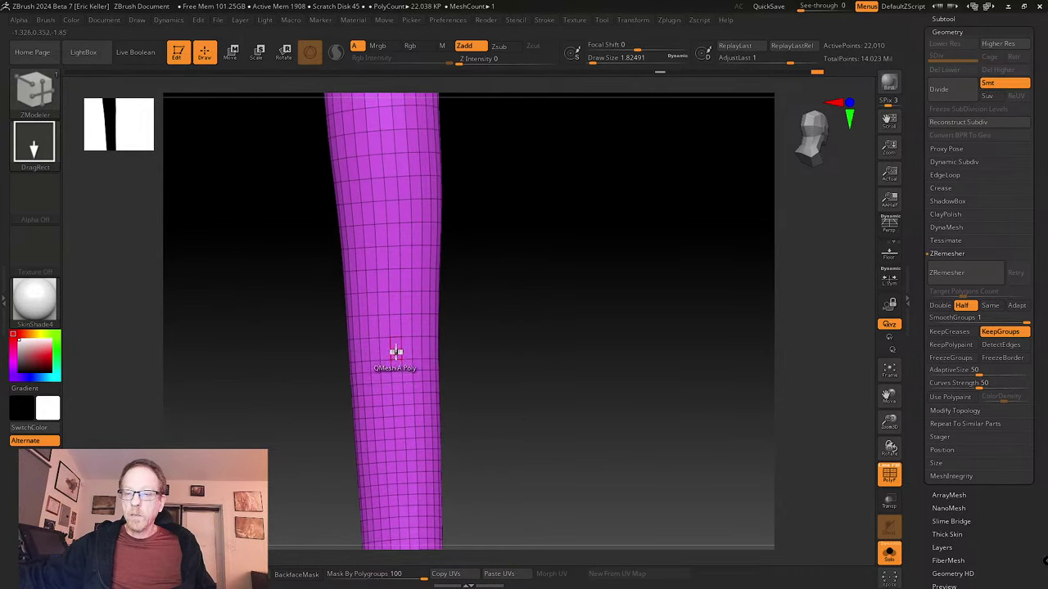
pyautogui.keyDown('alt'); pyautogui.moveTo(494, 419); pyautogui.dragTo(490, 381); pyautogui.keyUp('alt')
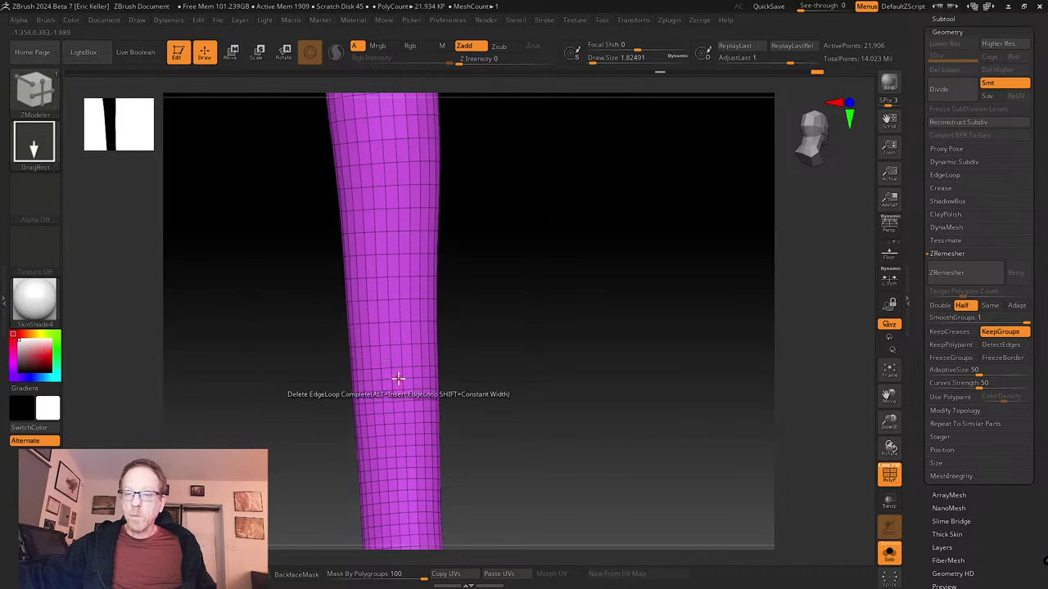
pyautogui.moveTo(482, 437); pyautogui.dragTo(421, 373, button='right')
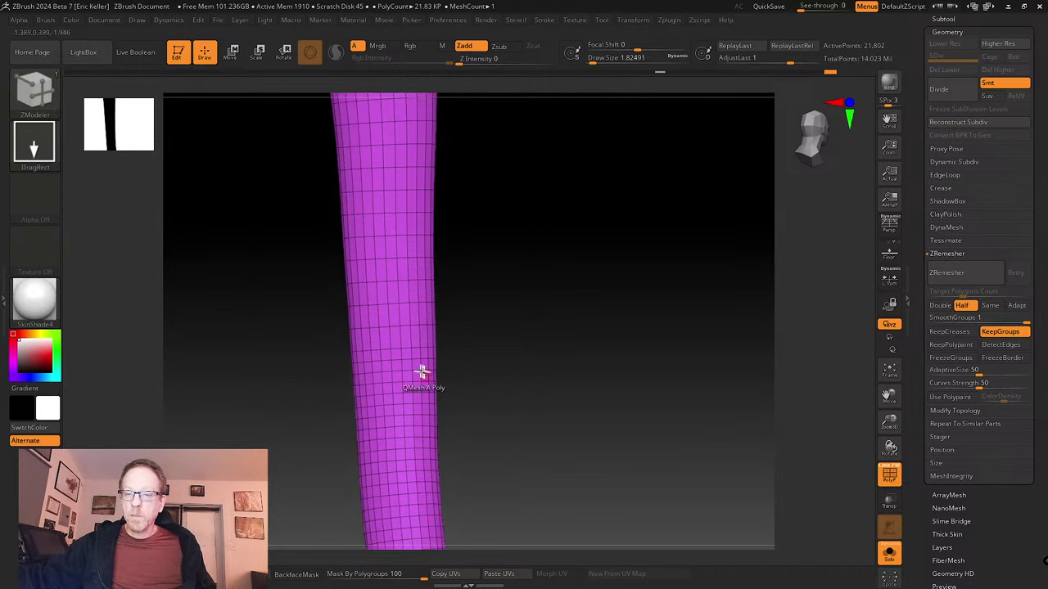
pyautogui.click(395, 360)
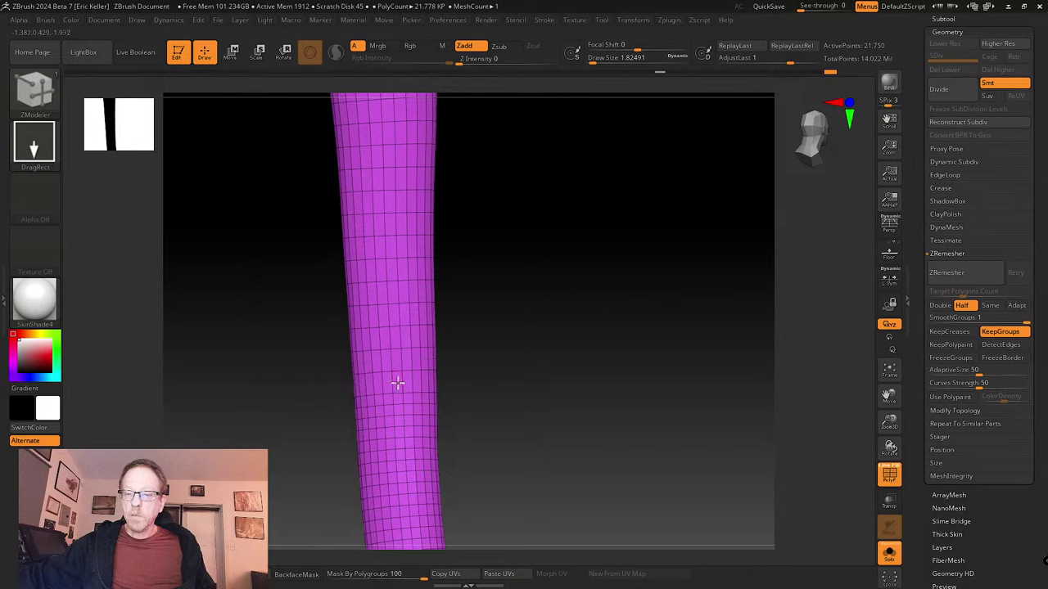
pyautogui.moveTo(494, 426); pyautogui.dragTo(502, 391, button='right')
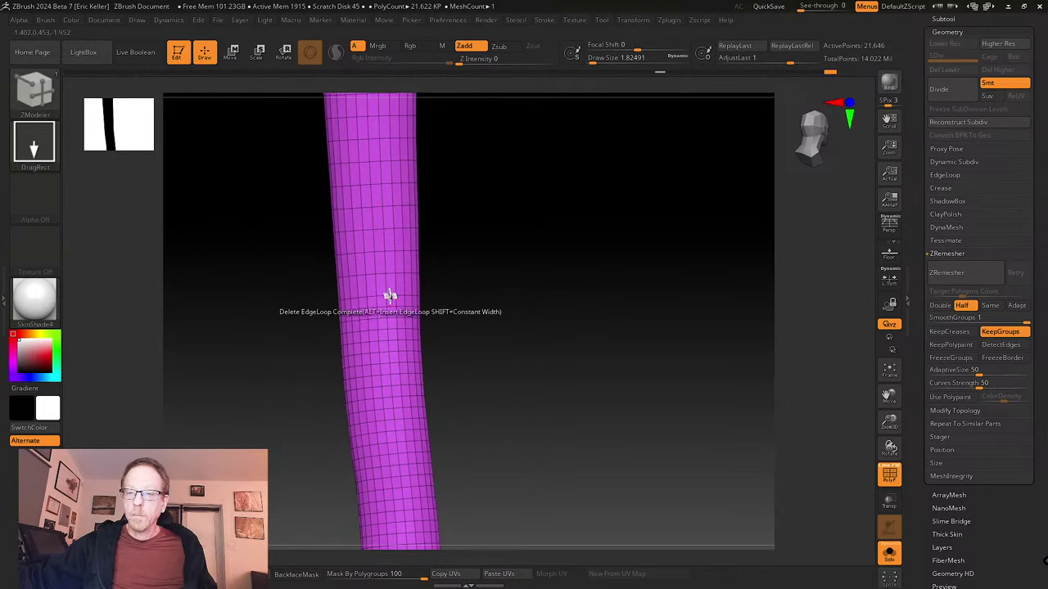
# - Thin out the narrow middle of the magenta segment by deleting alternate edge loops down through its bend
pyautogui.click(387, 396)
pyautogui.keyDown('alt'); pyautogui.moveTo(488, 426); pyautogui.dragTo(490, 366); pyautogui.keyUp('alt')
pyautogui.click(387, 358)
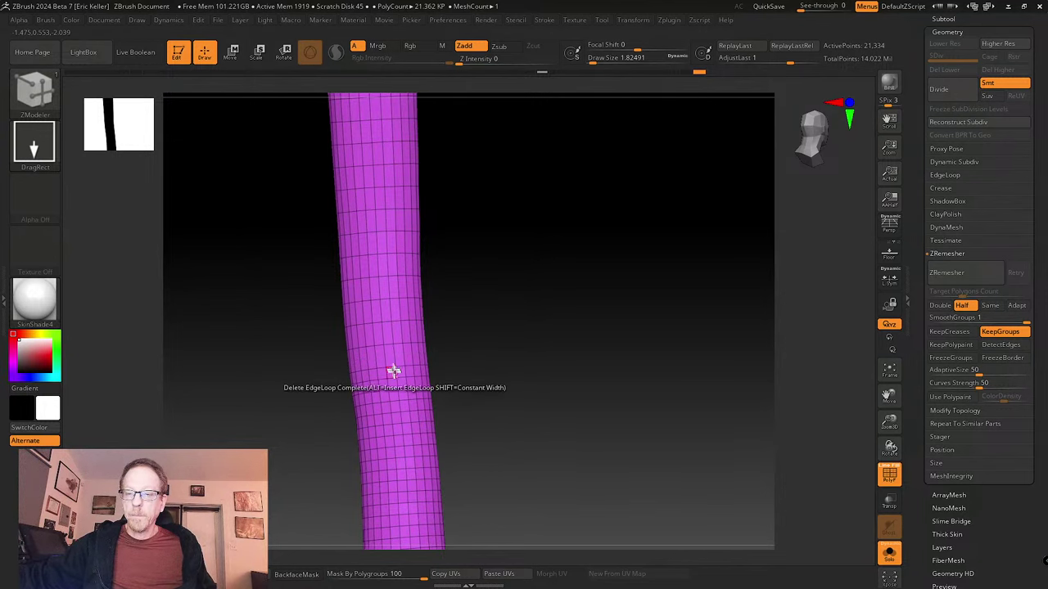
pyautogui.moveTo(472, 411); pyautogui.dragTo(461, 382)
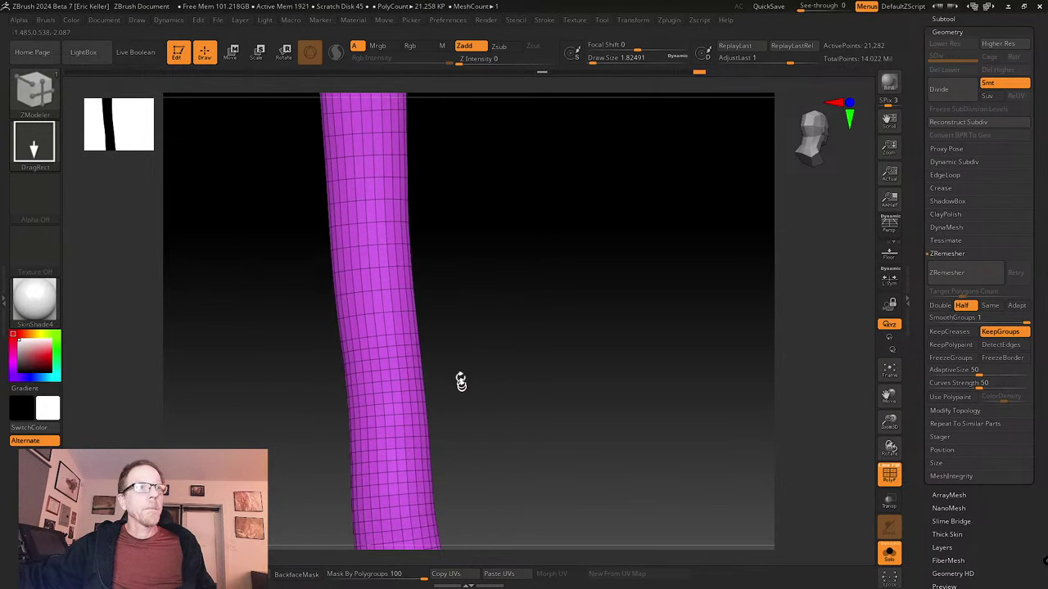
pyautogui.click(387, 394)
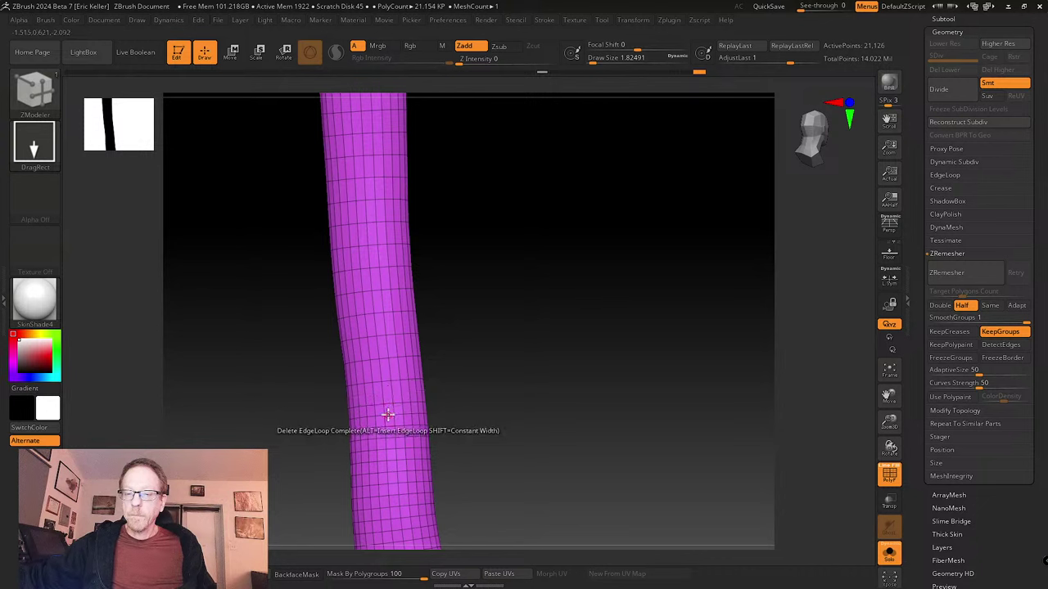
pyautogui.moveTo(493, 456); pyautogui.dragTo(464, 382)
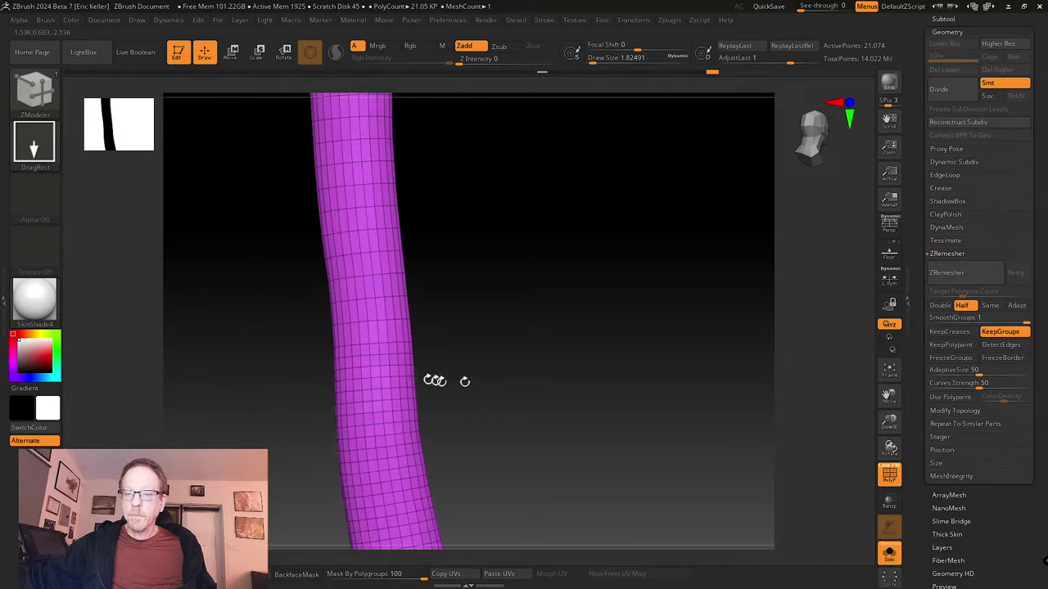
pyautogui.click(374, 375)
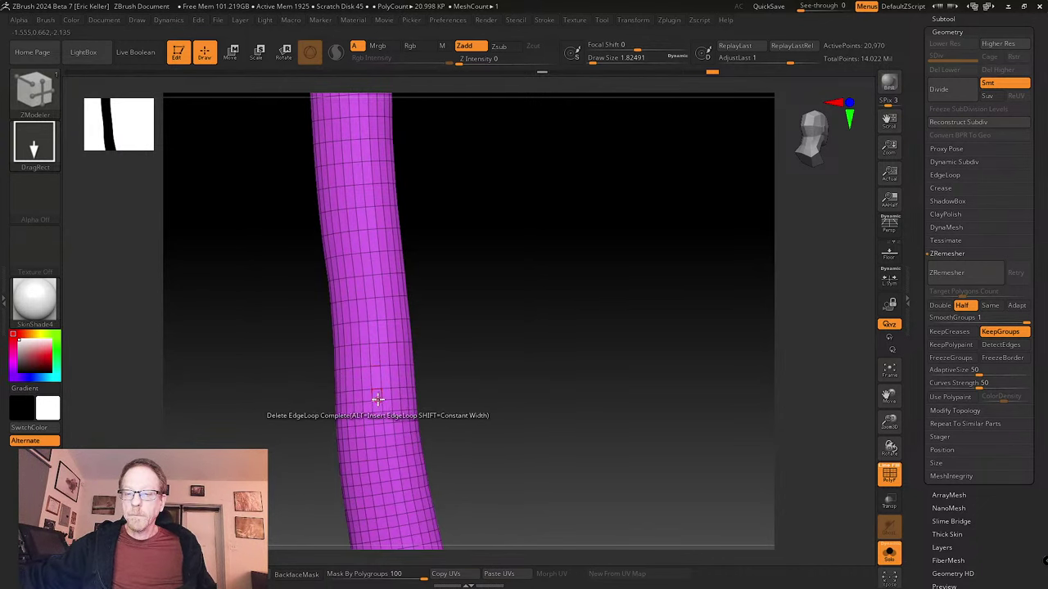
pyautogui.moveTo(452, 425); pyautogui.dragTo(424, 379)
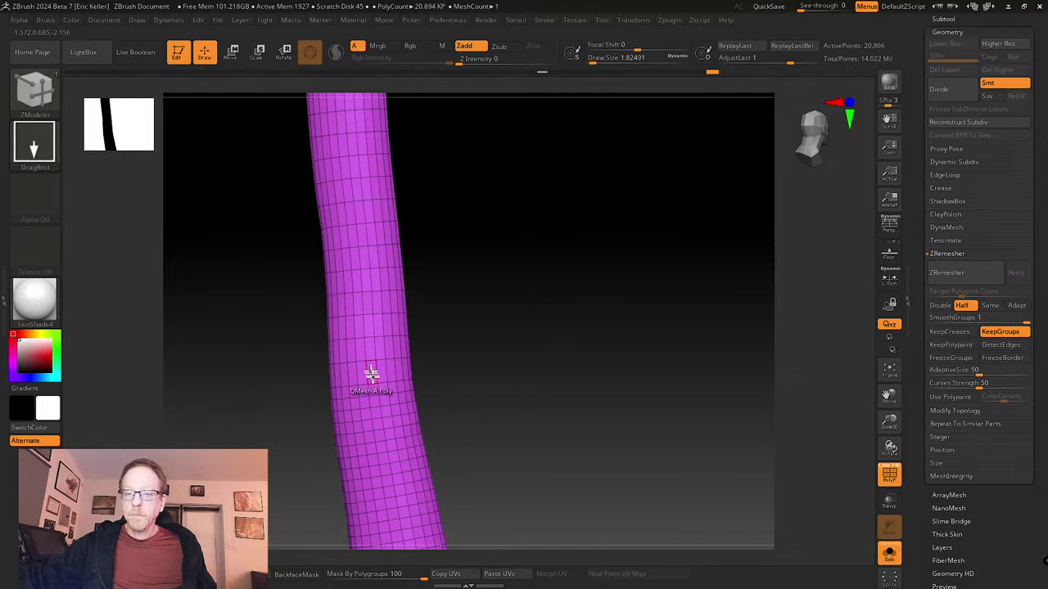
pyautogui.click(376, 419)
pyautogui.moveTo(517, 470); pyautogui.dragTo(487, 406)
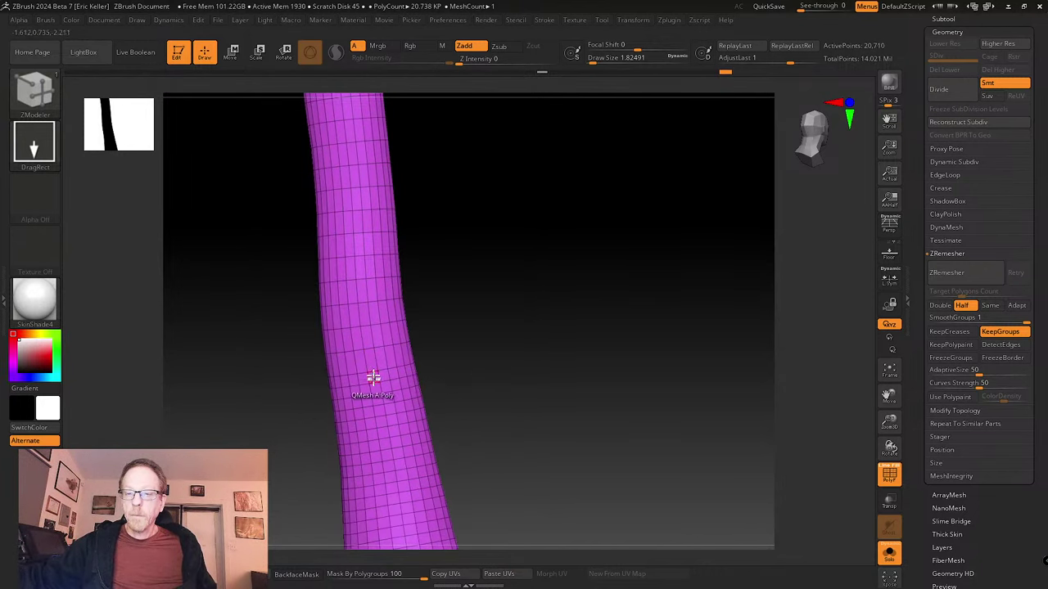
pyautogui.click(374, 386)
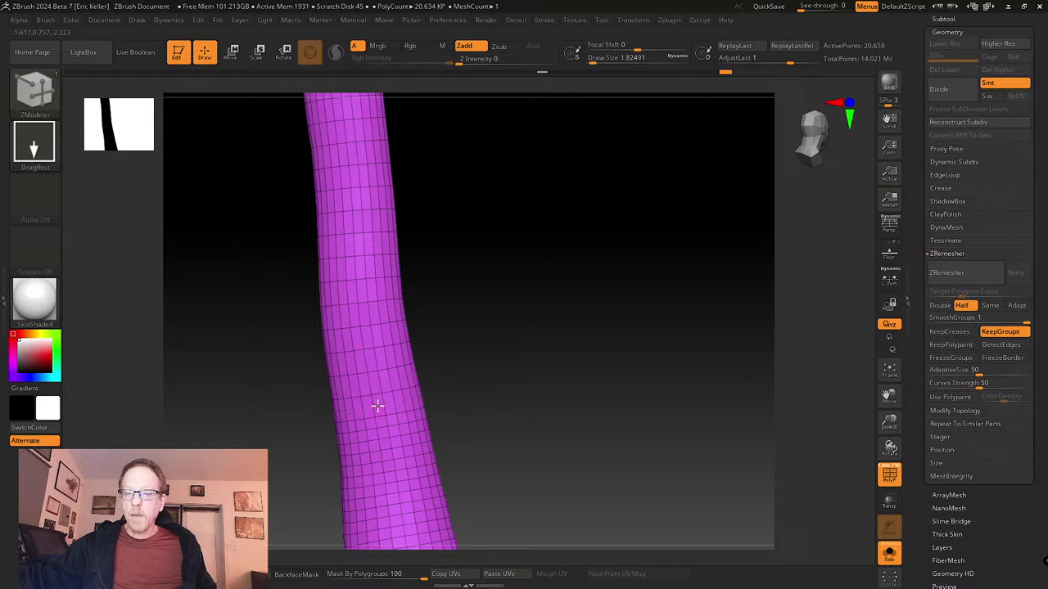
# - Delete alternate edge loops below the bend, where the magenta segment starts to widen
pyautogui.moveTo(505, 446); pyautogui.dragTo(381, 370)
pyautogui.click(374, 368)
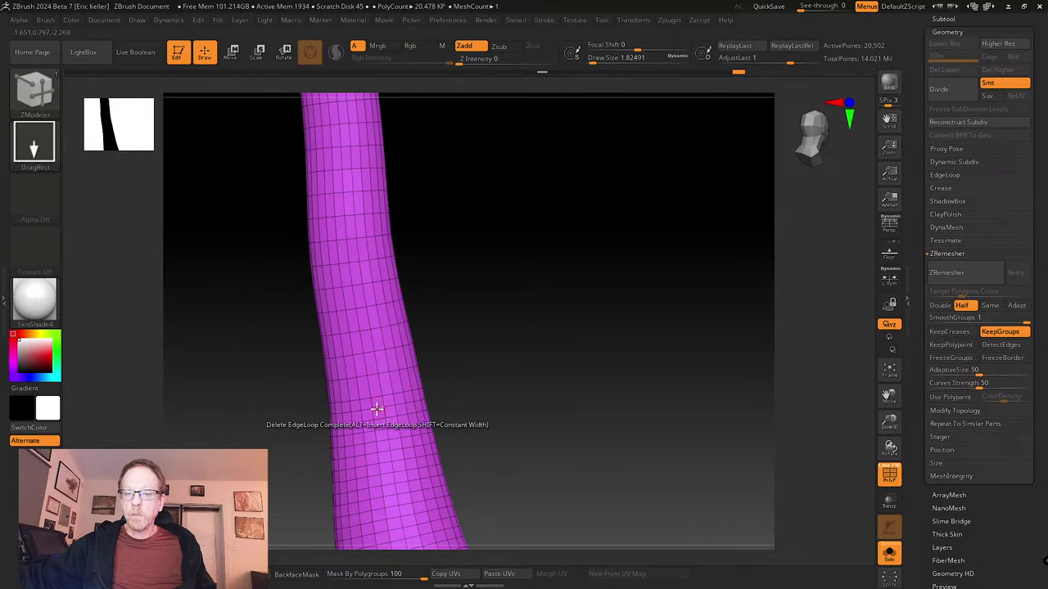
pyautogui.click(380, 430)
pyautogui.keyDown('alt'); pyautogui.moveTo(510, 454); pyautogui.dragTo(510, 382); pyautogui.keyUp('alt')
pyautogui.click(395, 374)
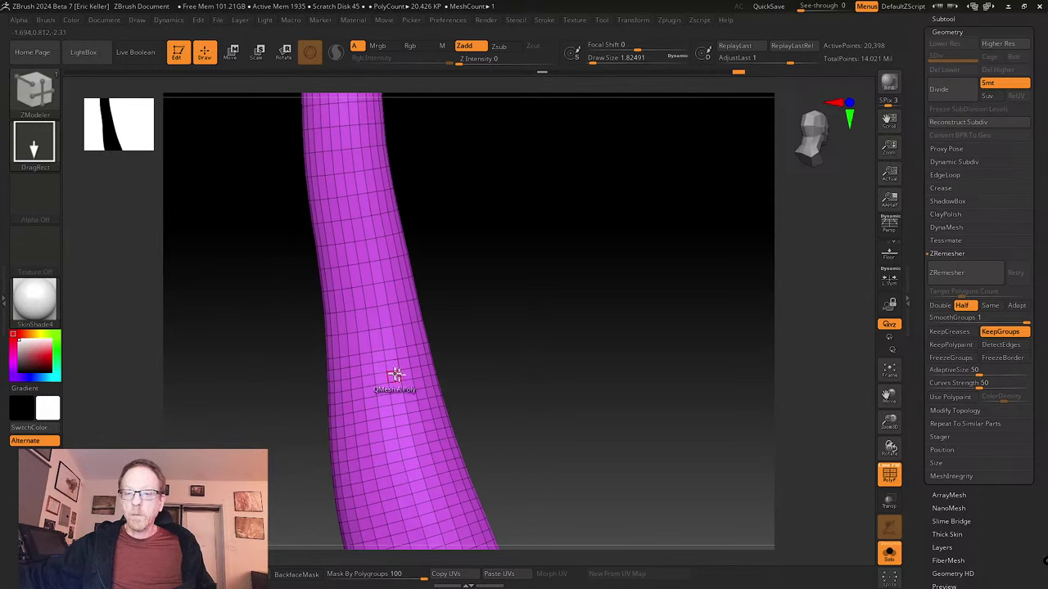
pyautogui.click(382, 370)
pyautogui.click(383, 385)
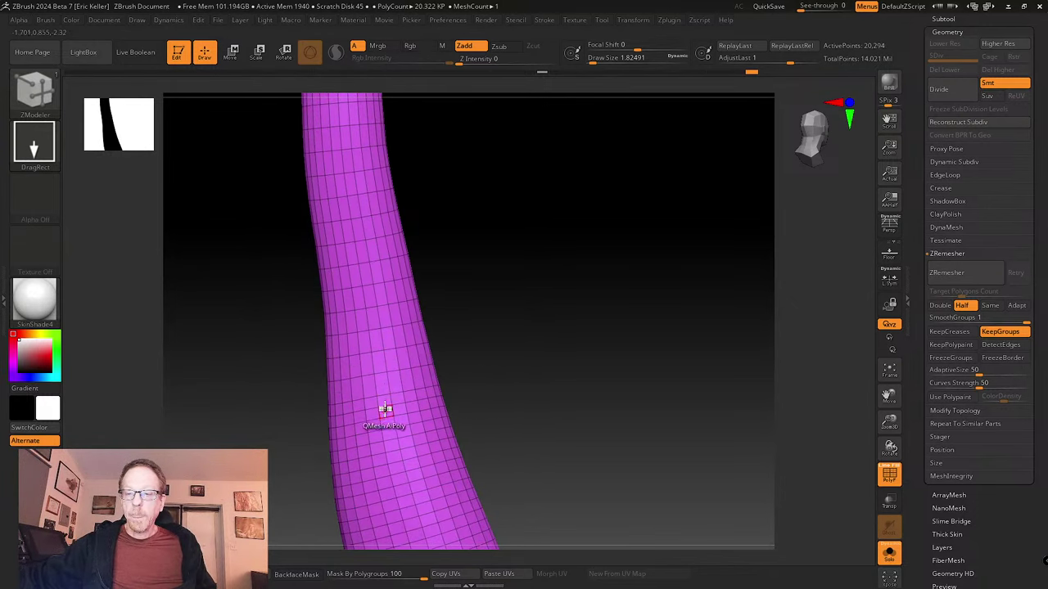
pyautogui.click(384, 405)
pyautogui.click(388, 429)
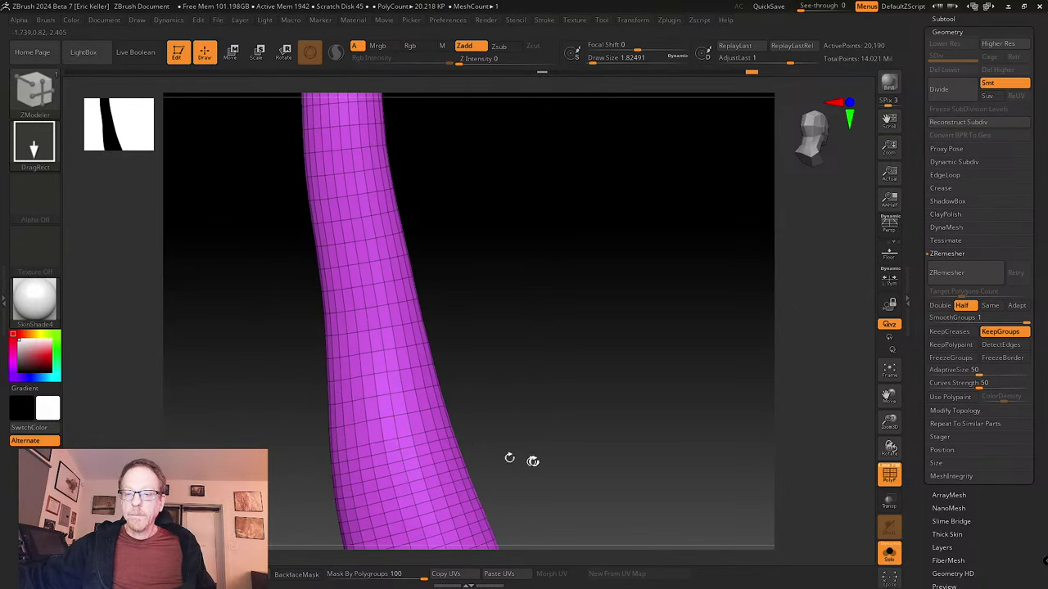
# - Delete alternate edge loops around the swollen lower portion of the magenta segment
pyautogui.keyDown('alt'); pyautogui.moveTo(510, 458); pyautogui.dragTo(502, 381); pyautogui.keyUp('alt')
pyautogui.click(384, 368)
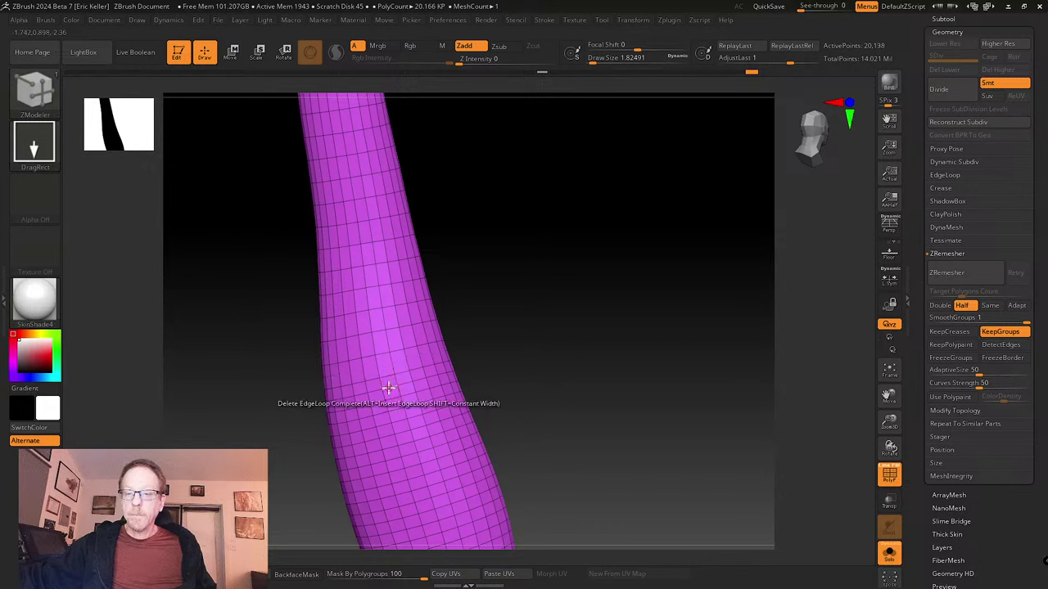
pyautogui.click(388, 388)
pyautogui.click(393, 411)
pyautogui.keyDown('alt'); pyautogui.moveTo(548, 445); pyautogui.dragTo(543, 374); pyautogui.keyUp('alt')
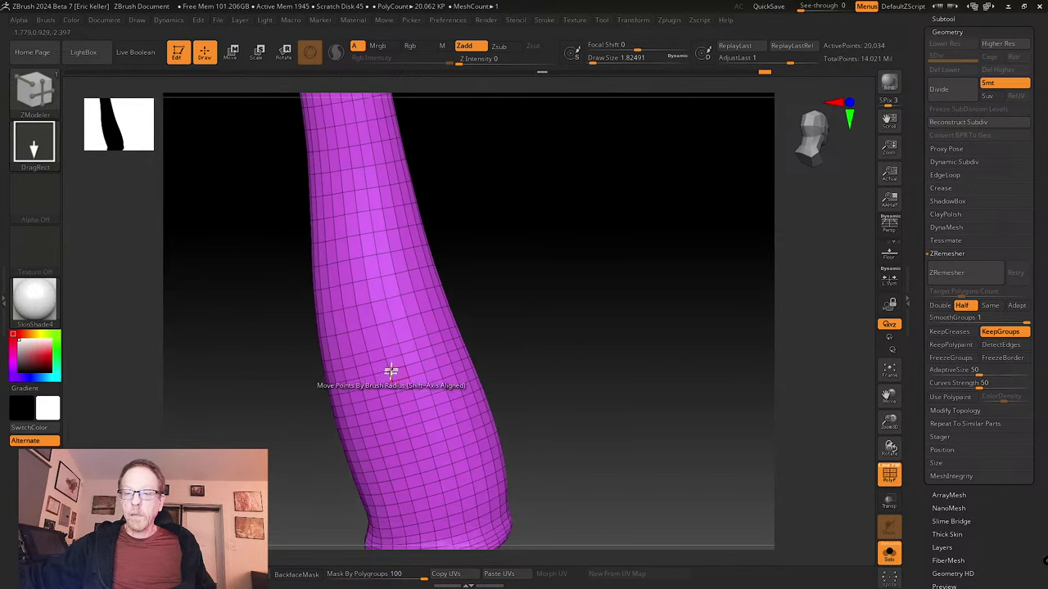
pyautogui.click(394, 357)
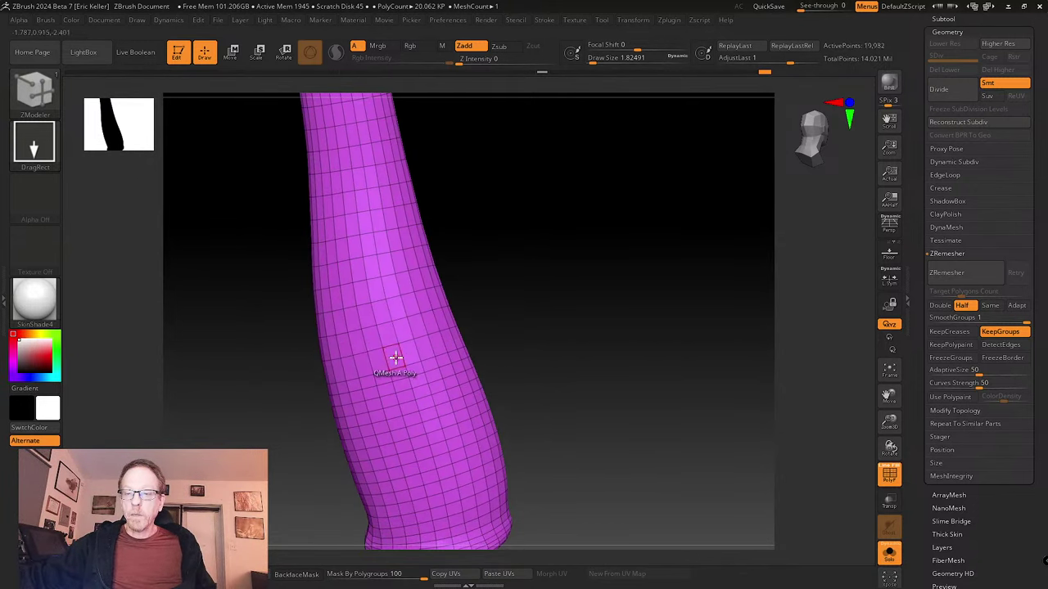
pyautogui.click(407, 401)
pyautogui.click(409, 428)
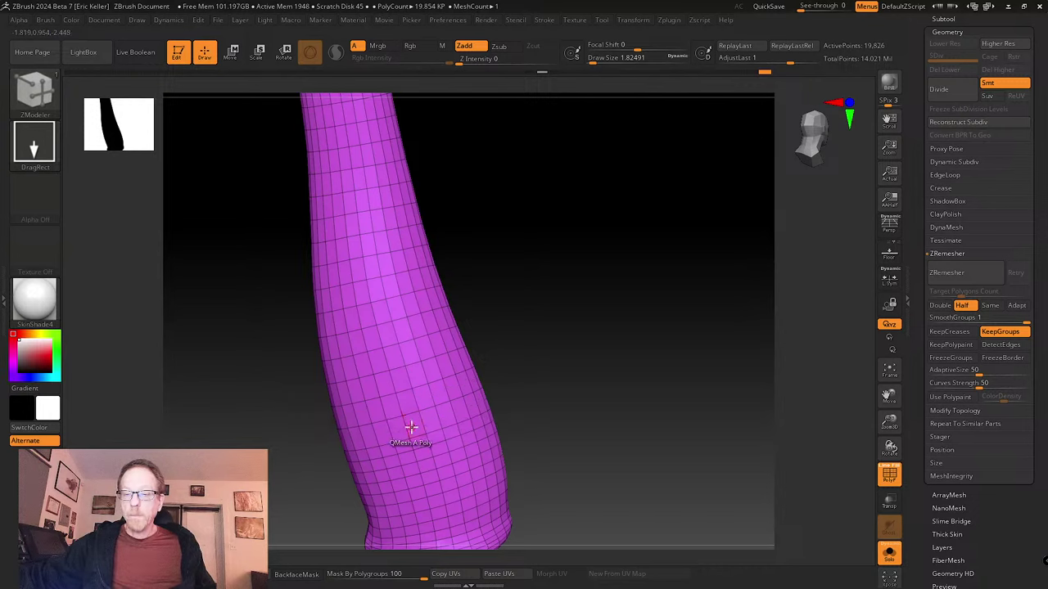
pyautogui.click(417, 446)
# - Remove surplus edge loops just above and on the flared rim of the magenta segment, next to the violet segment
pyautogui.keyDown('alt'); pyautogui.moveTo(583, 490); pyautogui.dragTo(567, 419); pyautogui.keyUp('alt')
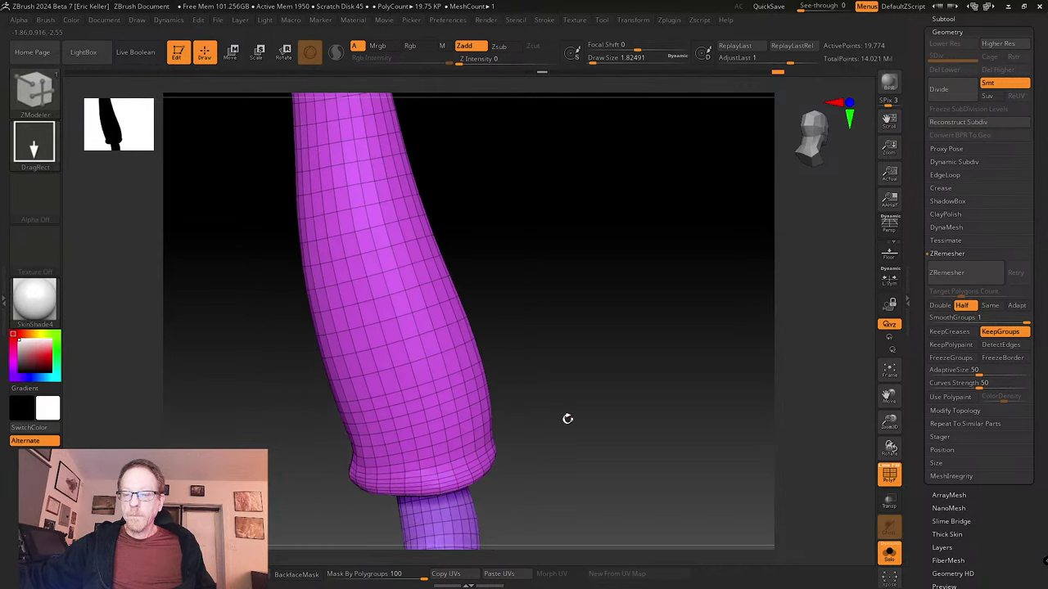
pyautogui.keyDown('alt'); pyautogui.click(414, 401); pyautogui.keyUp('alt')
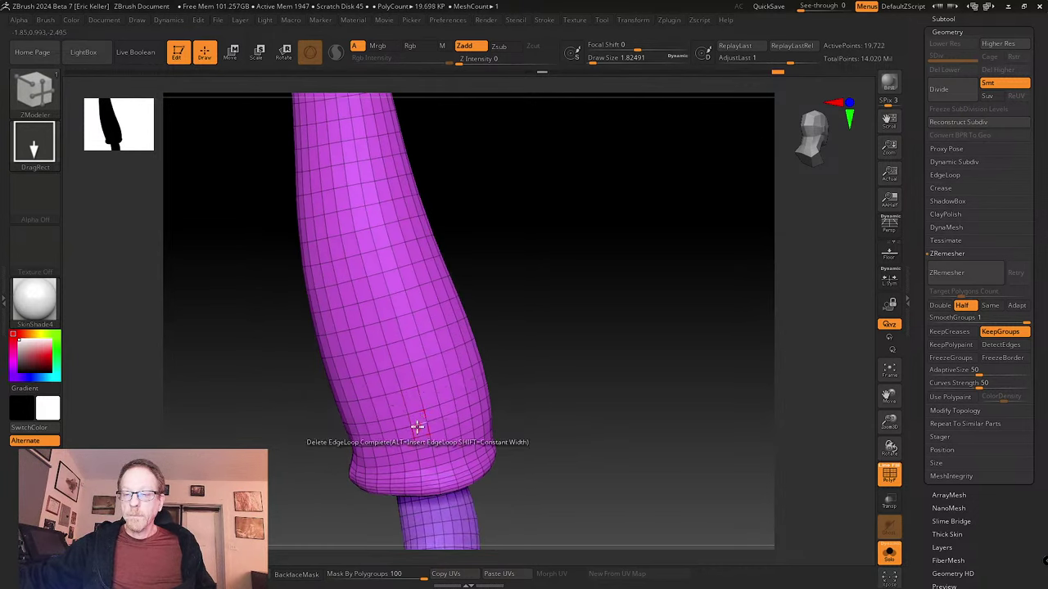
pyautogui.click(424, 446)
pyautogui.keyDown('alt'); pyautogui.moveTo(556, 480); pyautogui.dragTo(545, 439); pyautogui.keyUp('alt')
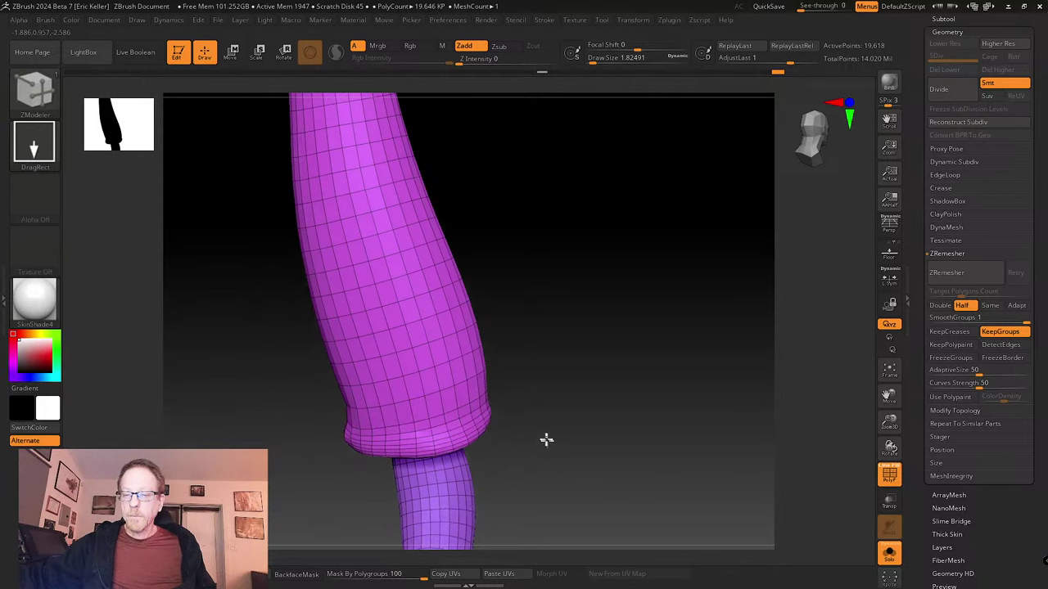
pyautogui.click(424, 433)
pyautogui.click(426, 443)
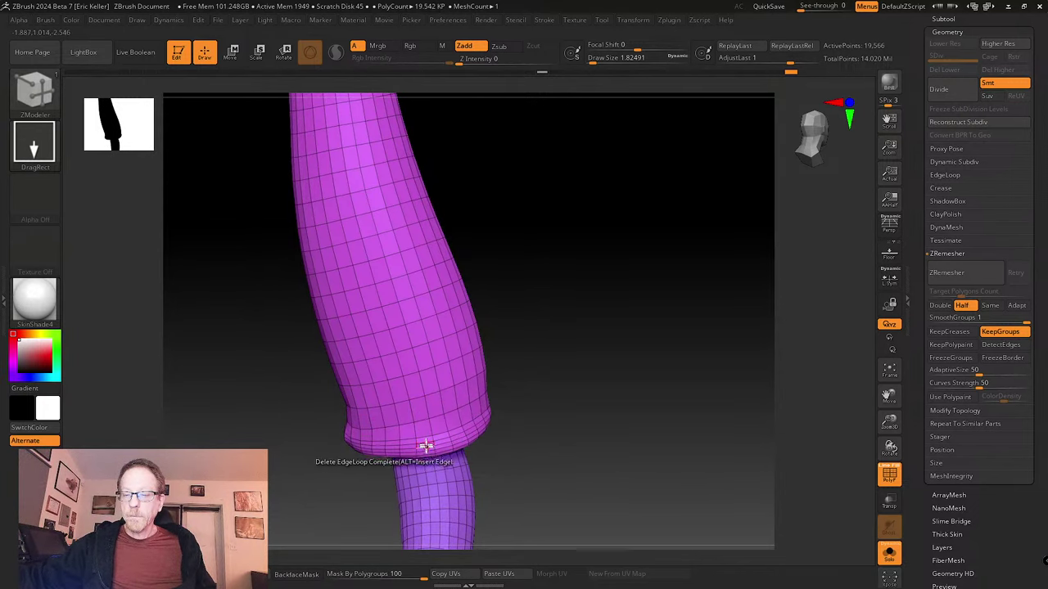
# - Delete the last surplus edge loops on the magenta rim's lower edge and alternate loops at the top of the violet segment
pyautogui.click(443, 450)
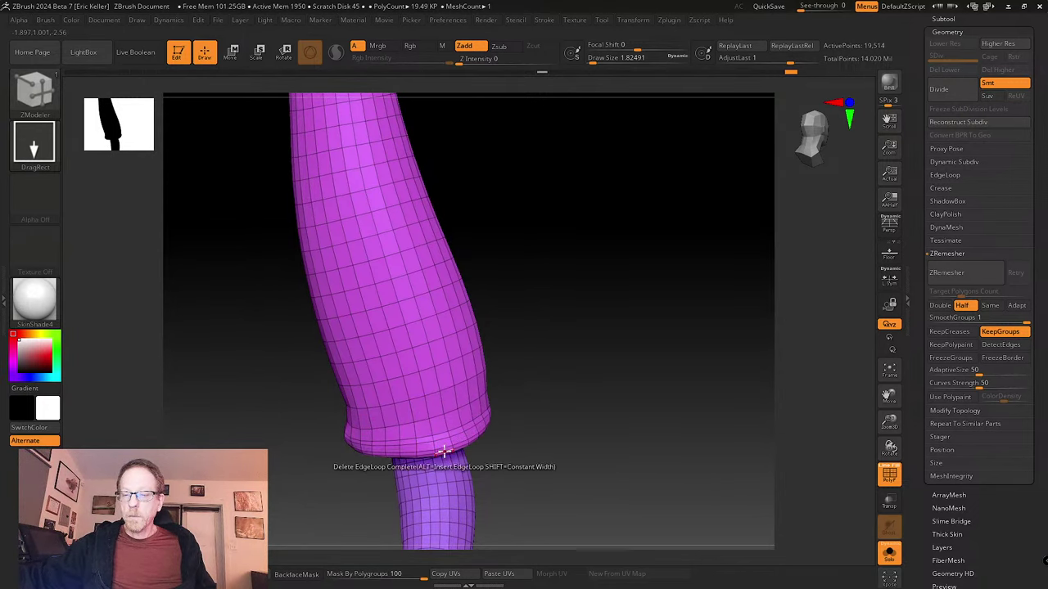
pyautogui.click(443, 450)
pyautogui.keyDown('alt'); pyautogui.moveTo(496, 466); pyautogui.dragTo(533, 393); pyautogui.keyUp('alt')
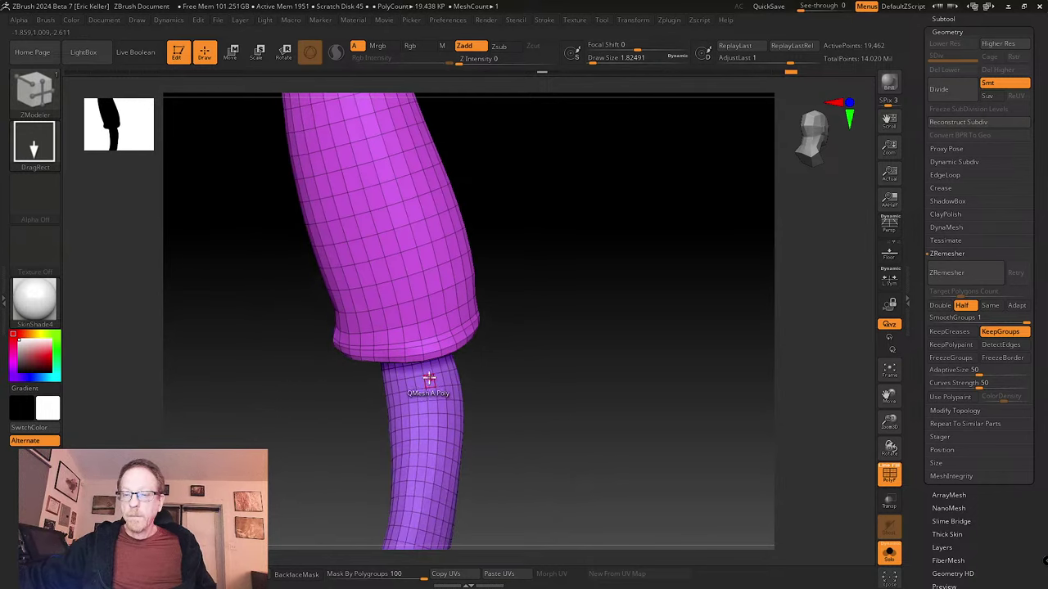
pyautogui.click(434, 427)
pyautogui.keyDown('alt'); pyautogui.moveTo(517, 472); pyautogui.dragTo(505, 402); pyautogui.keyUp('alt')
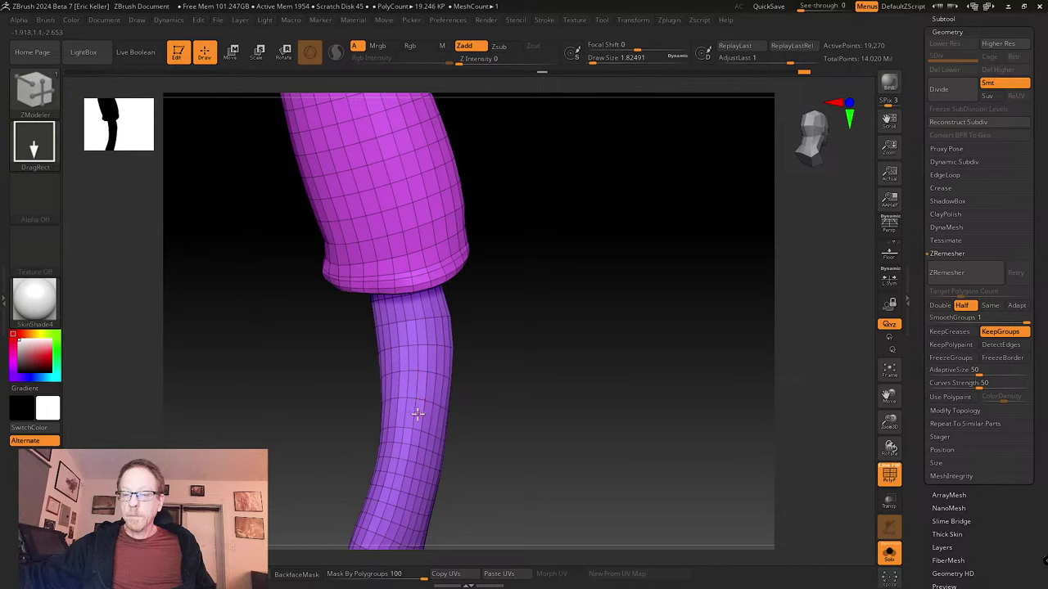
# - Delete alternate edge loops down the middle and lower part of the violet segment, to just above its notch
pyautogui.moveTo(532, 448); pyautogui.dragTo(521, 407)
pyautogui.click(455, 439)
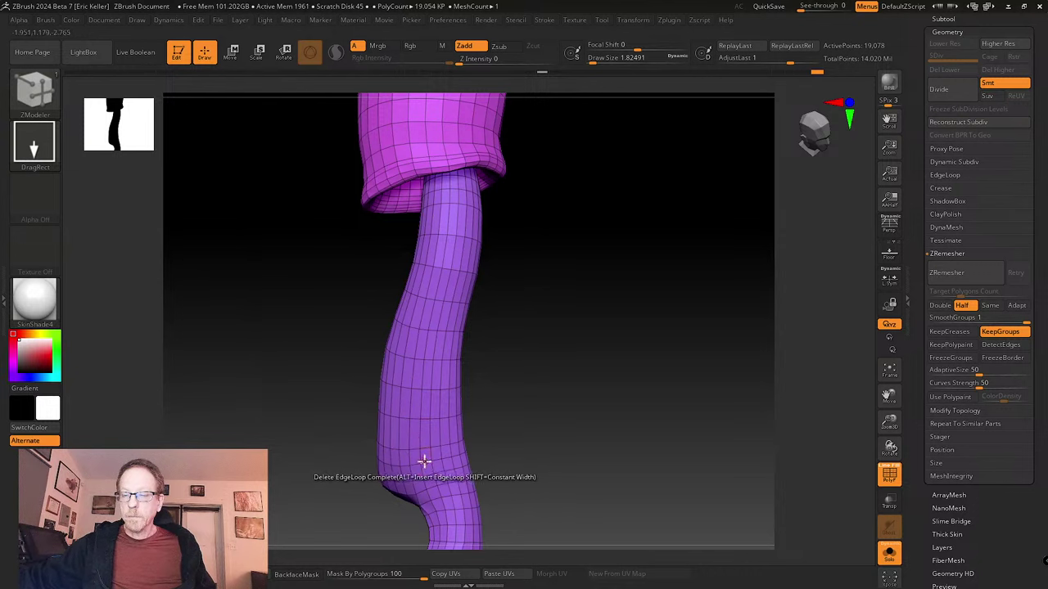
pyautogui.moveTo(556, 504); pyautogui.dragTo(520, 416)
pyautogui.click(419, 411)
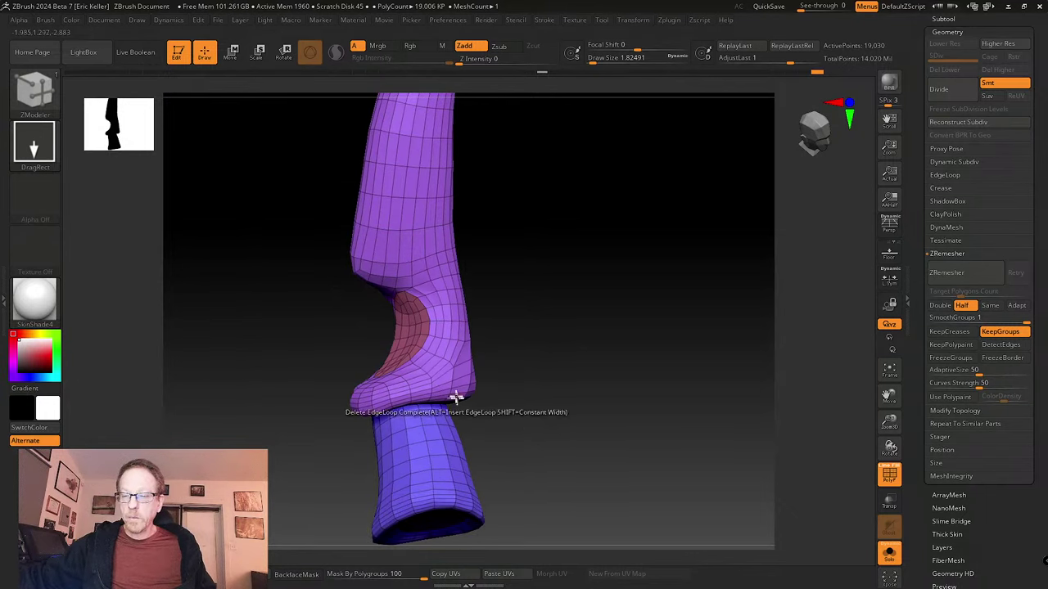
# - Delete alternate edge loops around the side of the blue tip segment, down to its flared end
pyautogui.moveTo(537, 413); pyautogui.dragTo(523, 420)
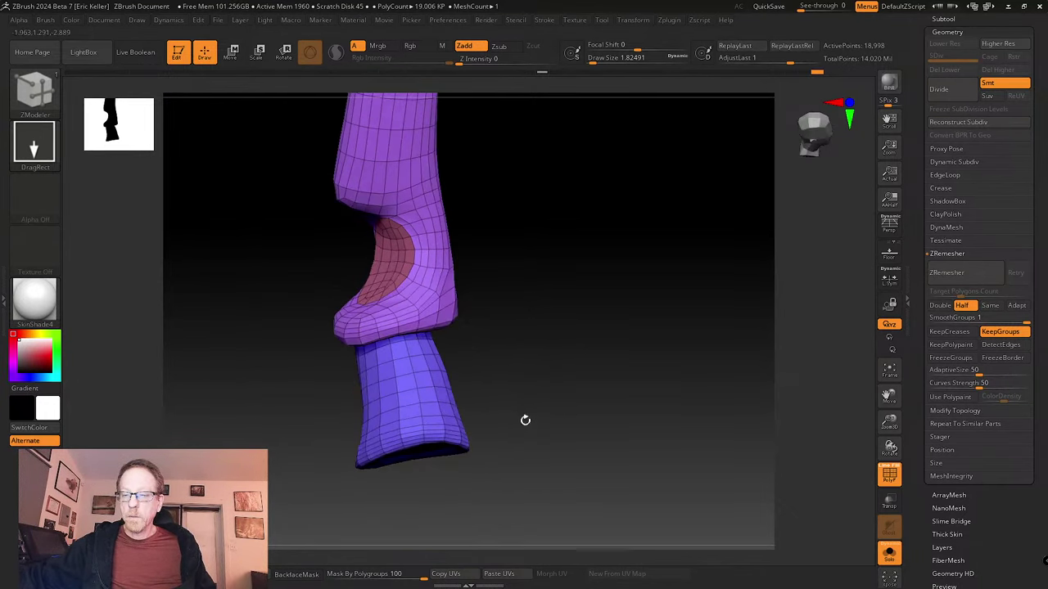
pyautogui.click(411, 436)
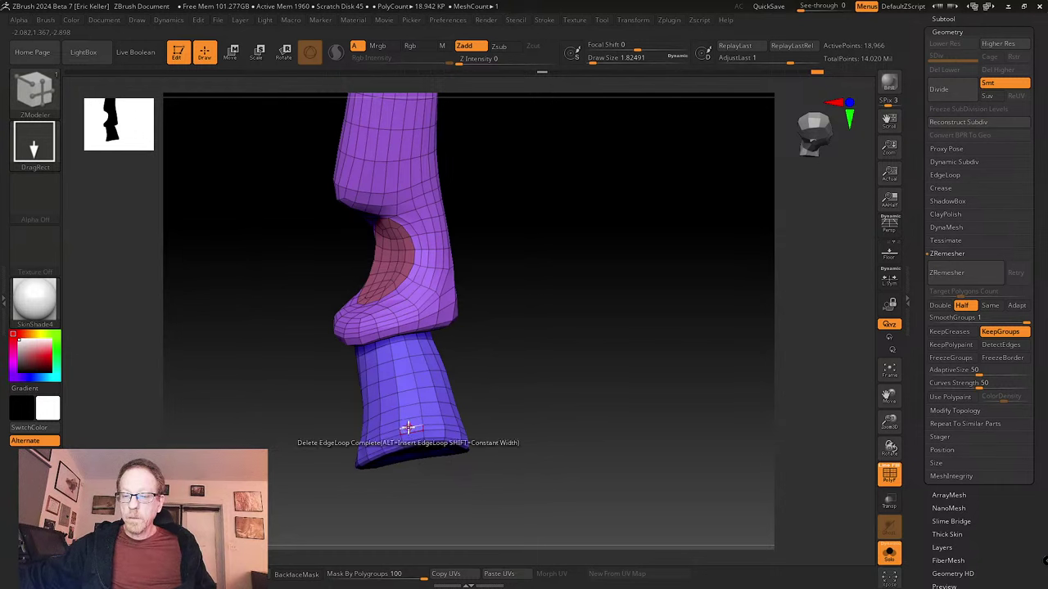
pyautogui.moveTo(533, 417); pyautogui.dragTo(436, 454)
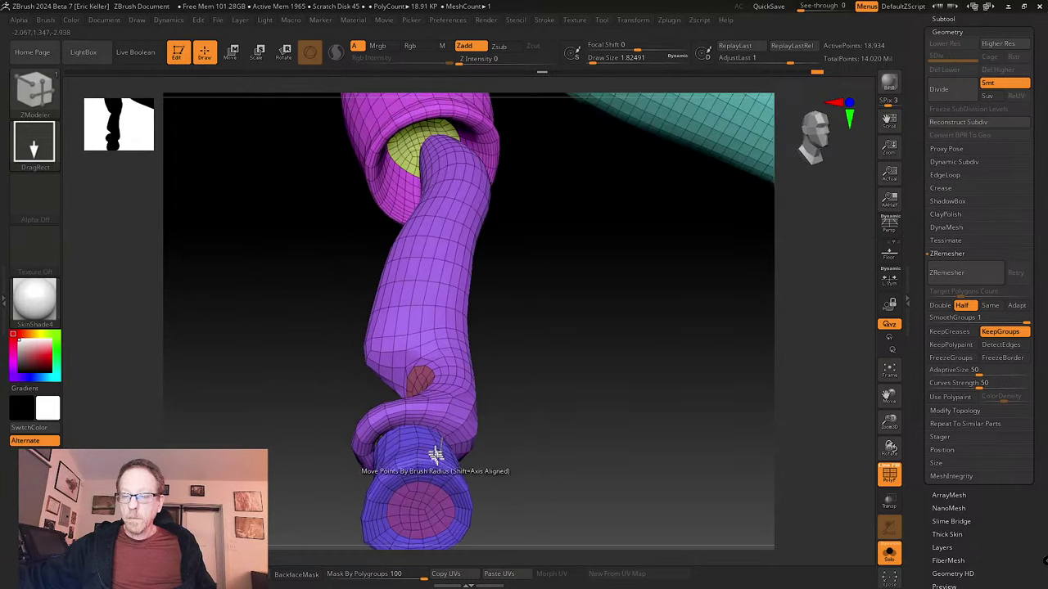
# - Remove the closely spaced edge loops on the blue tip segment's rim, around the inner magenta polygroup
pyautogui.keyDown('alt'); pyautogui.moveTo(547, 493); pyautogui.dragTo(571, 457); pyautogui.keyUp('alt')
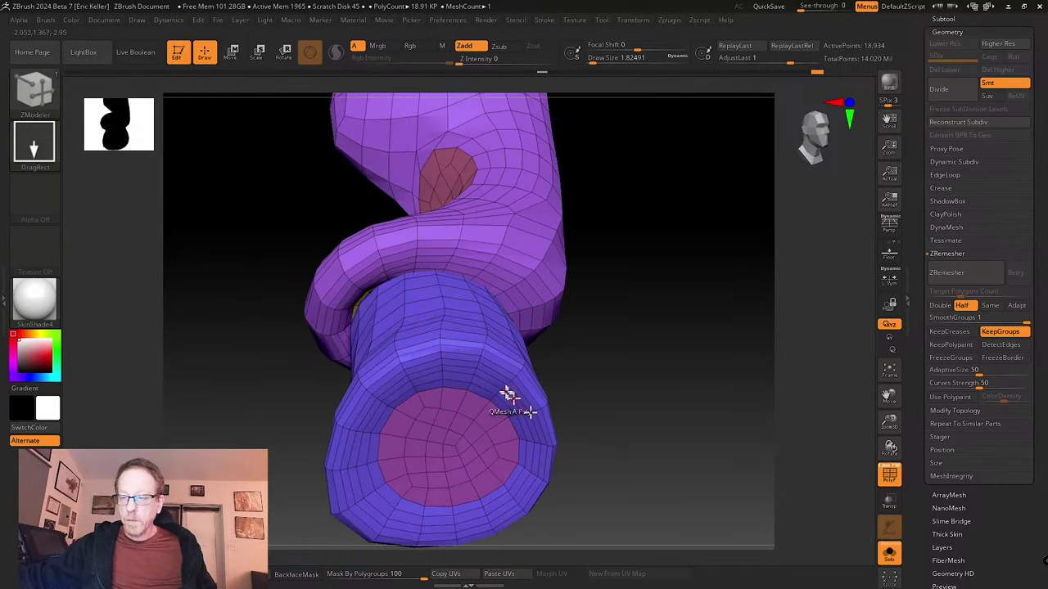
pyautogui.click(467, 354)
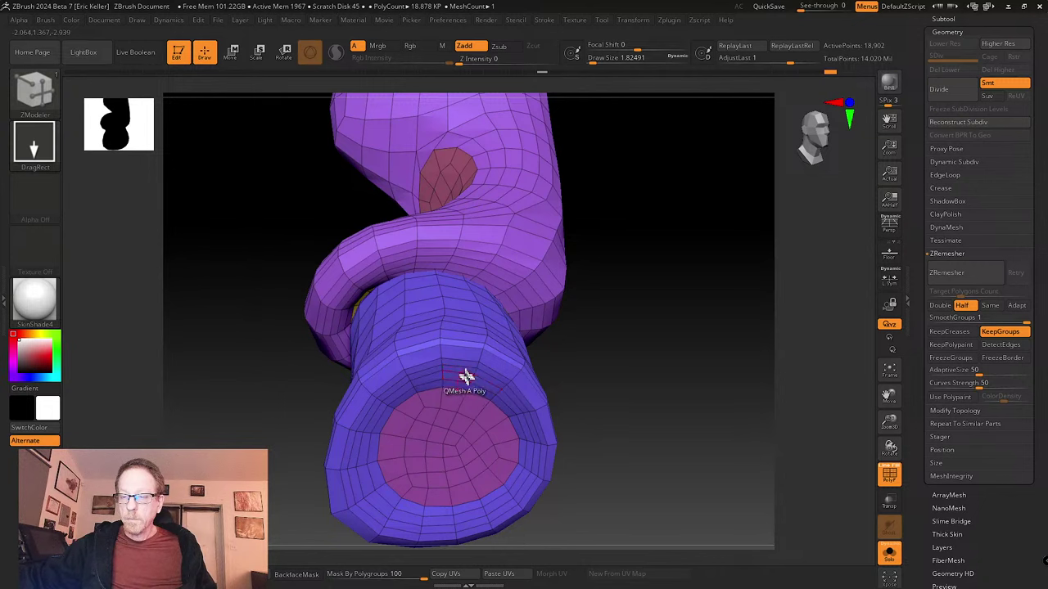
pyautogui.click(463, 366)
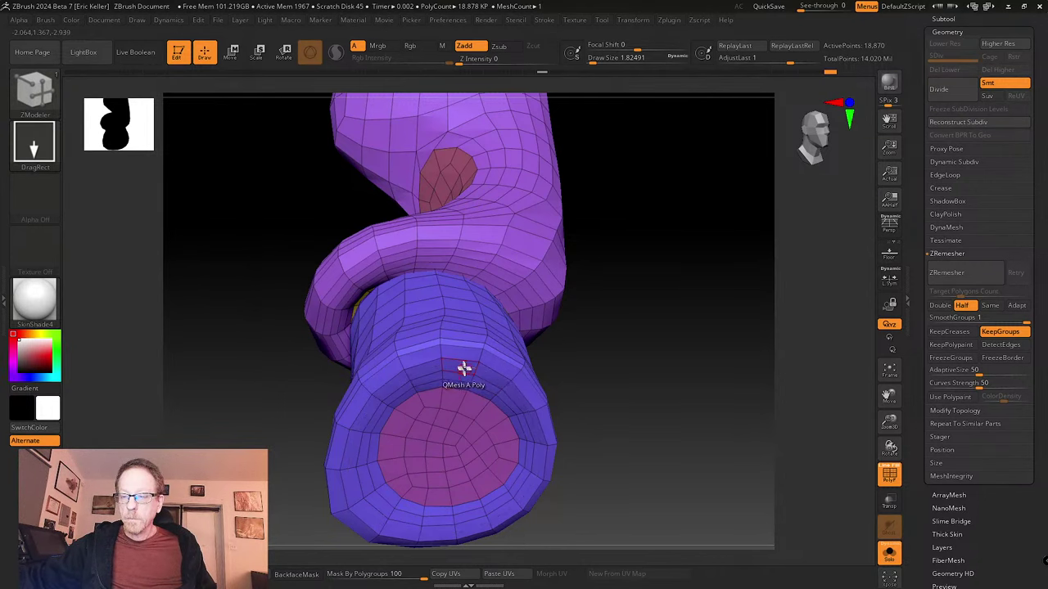
pyautogui.moveTo(601, 407); pyautogui.dragTo(605, 391, button='right')
pyautogui.keyDown('alt'); pyautogui.click(455, 381); pyautogui.keyUp('alt')
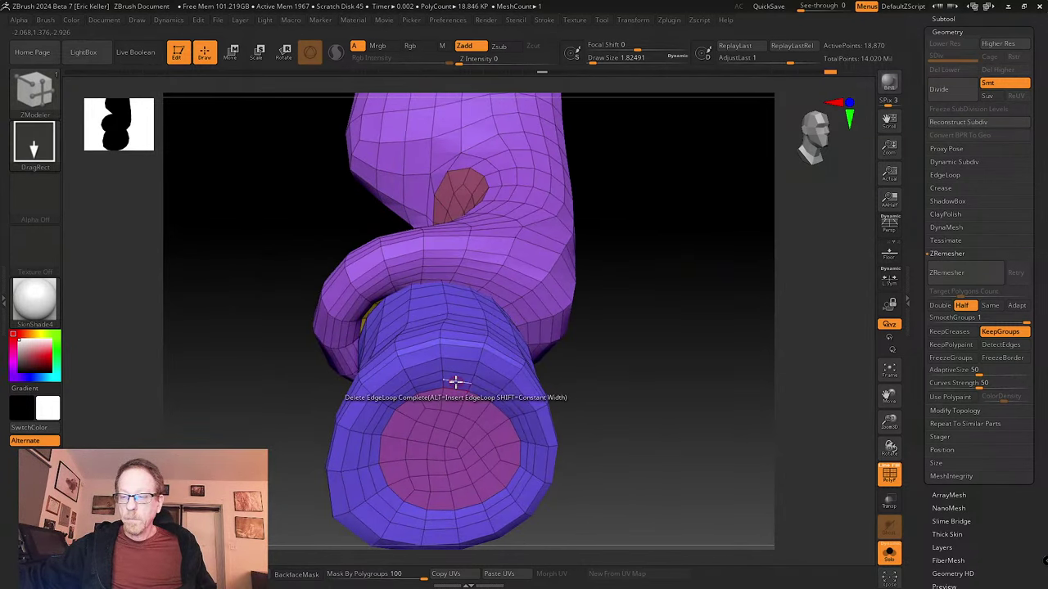
pyautogui.keyDown('alt'); pyautogui.click(461, 384); pyautogui.keyUp('alt')
# - Delete alternate edge loops across the thick upper end of the teal segment, next to the blue-grey segment
pyautogui.keyDown('alt'); pyautogui.moveTo(612, 401); pyautogui.dragTo(573, 473); pyautogui.keyUp('alt')
pyautogui.keyDown('alt'); pyautogui.moveTo(554, 278); pyautogui.dragTo(584, 559); pyautogui.keyUp('alt')
pyautogui.keyDown('alt'); pyautogui.moveTo(659, 438); pyautogui.dragTo(516, 574); pyautogui.keyUp('alt')
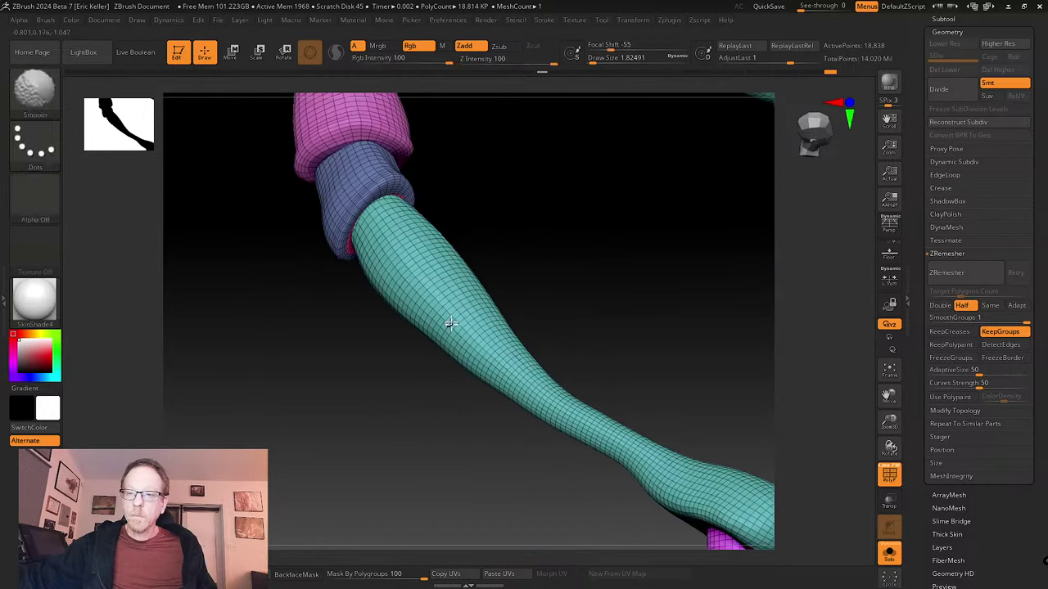
pyautogui.moveTo(524, 294)
pyautogui.keyDown('alt'); pyautogui.mouseDown()
pyautogui.moveTo(538, 316)
pyautogui.moveTo(565, 275)
pyautogui.moveTo(531, 352)
pyautogui.moveTo(445, 346)
pyautogui.mouseUp(); pyautogui.keyUp('alt')
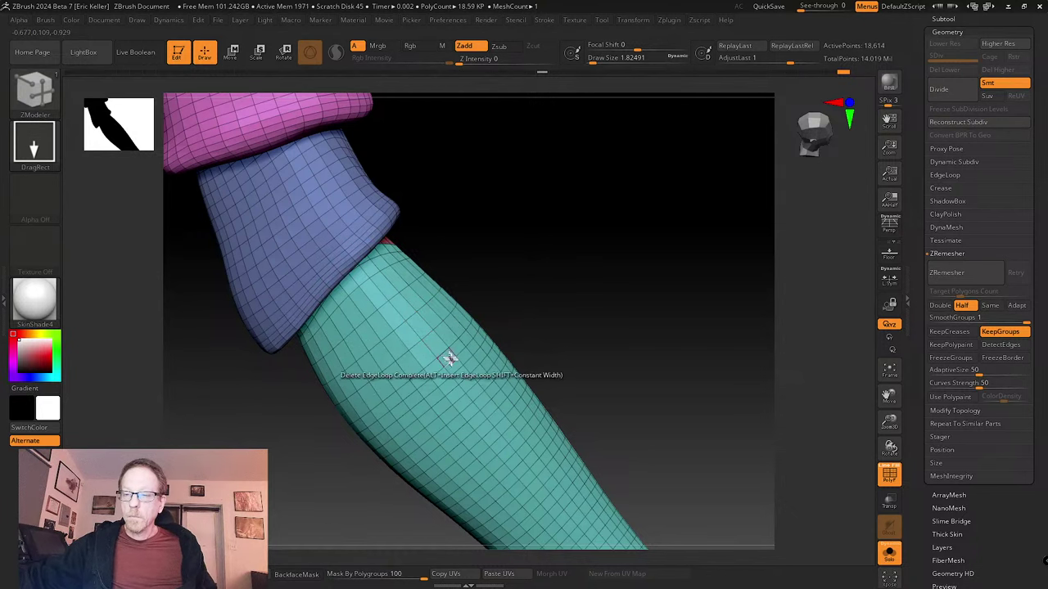
pyautogui.moveTo(554, 389); pyautogui.dragTo(502, 347)
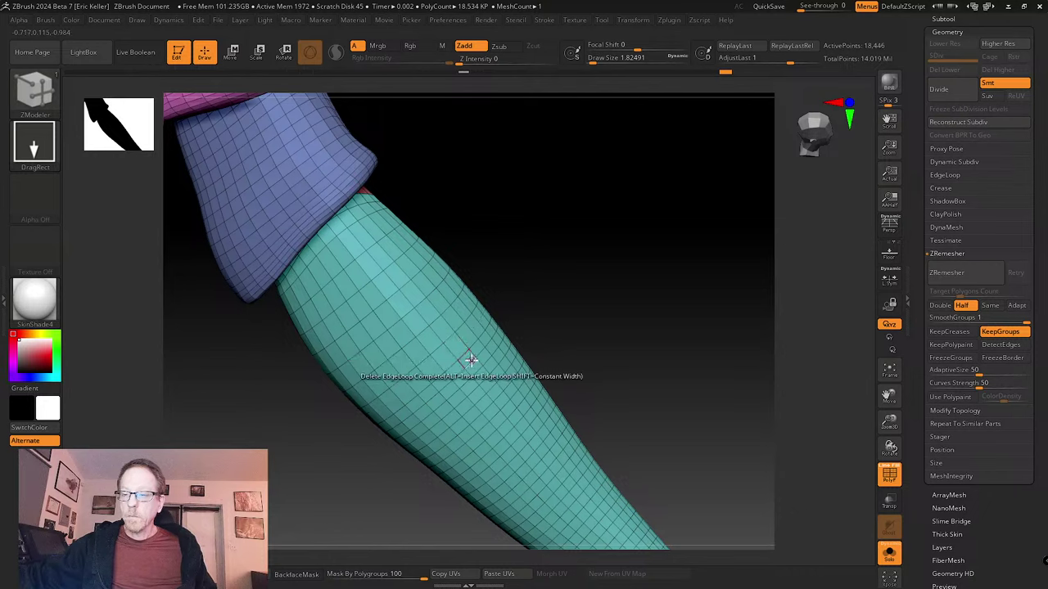
pyautogui.moveTo(615, 403); pyautogui.dragTo(497, 343)
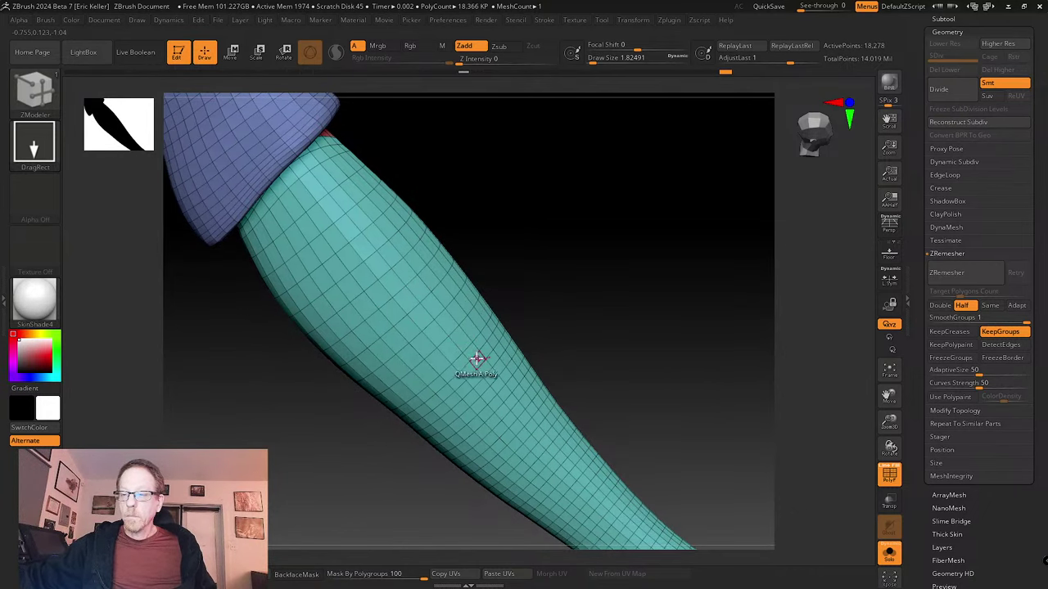
# - Delete alternate edge loops along the tapering stretch of the teal segment, below its thickest part
pyautogui.moveTo(475, 357); pyautogui.dragTo(565, 339, button='right')
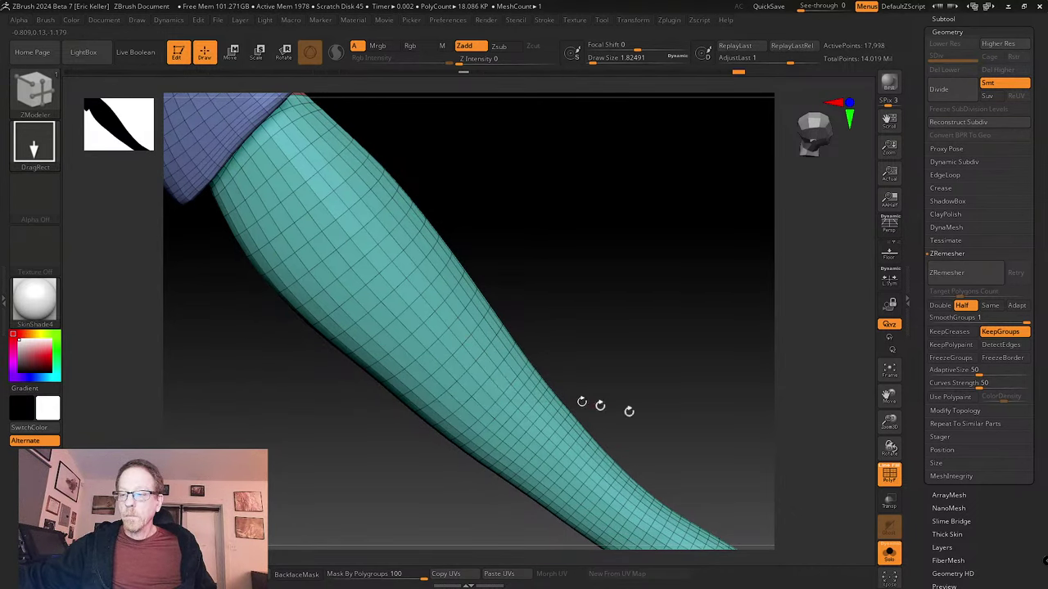
pyautogui.moveTo(598, 402); pyautogui.dragTo(519, 364, button='right')
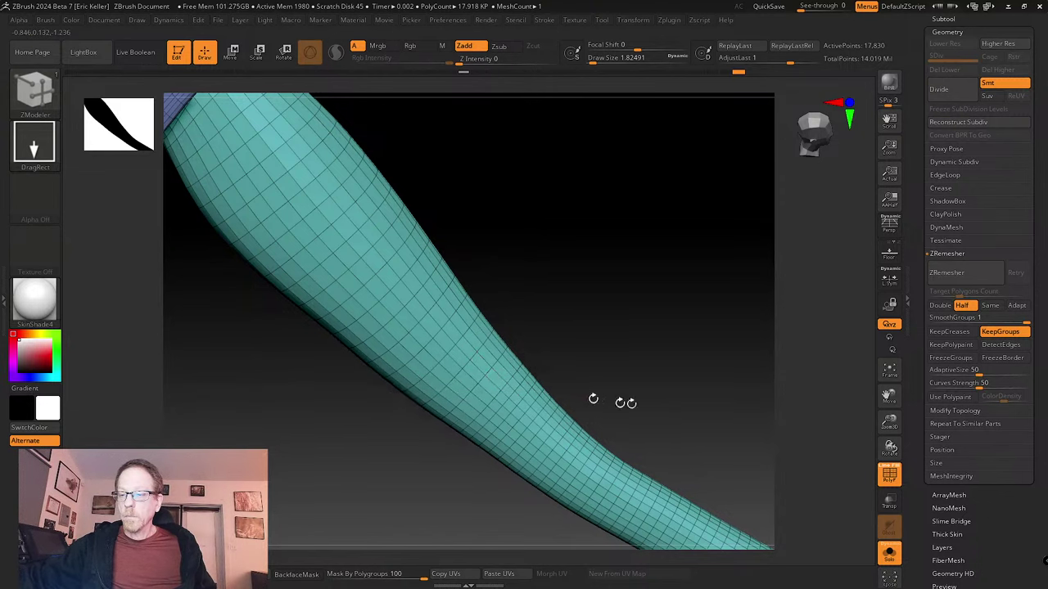
pyautogui.moveTo(592, 397); pyautogui.dragTo(514, 368, button='right')
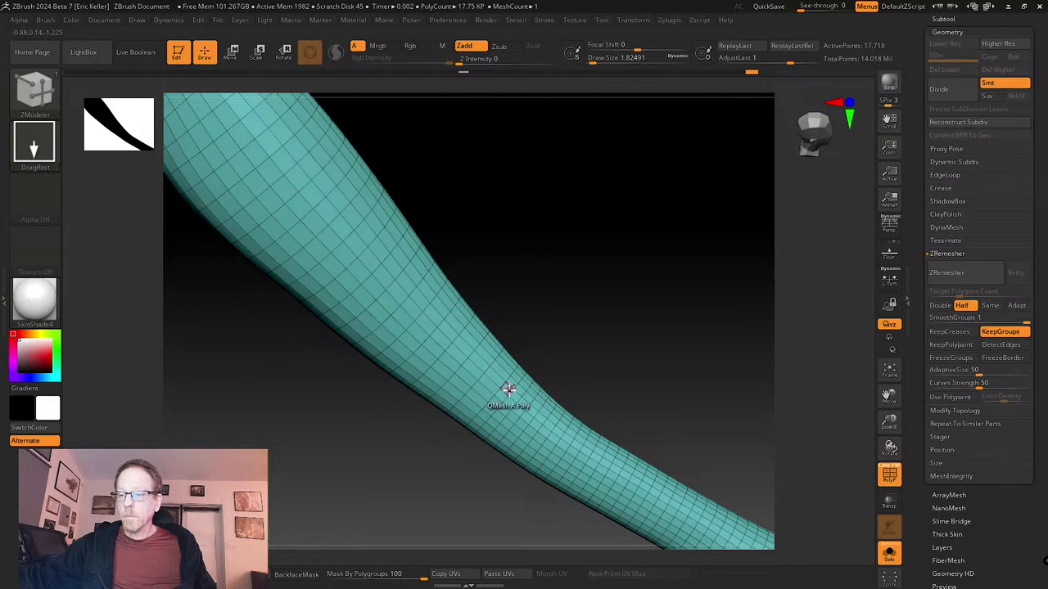
pyautogui.moveTo(614, 390); pyautogui.dragTo(500, 375)
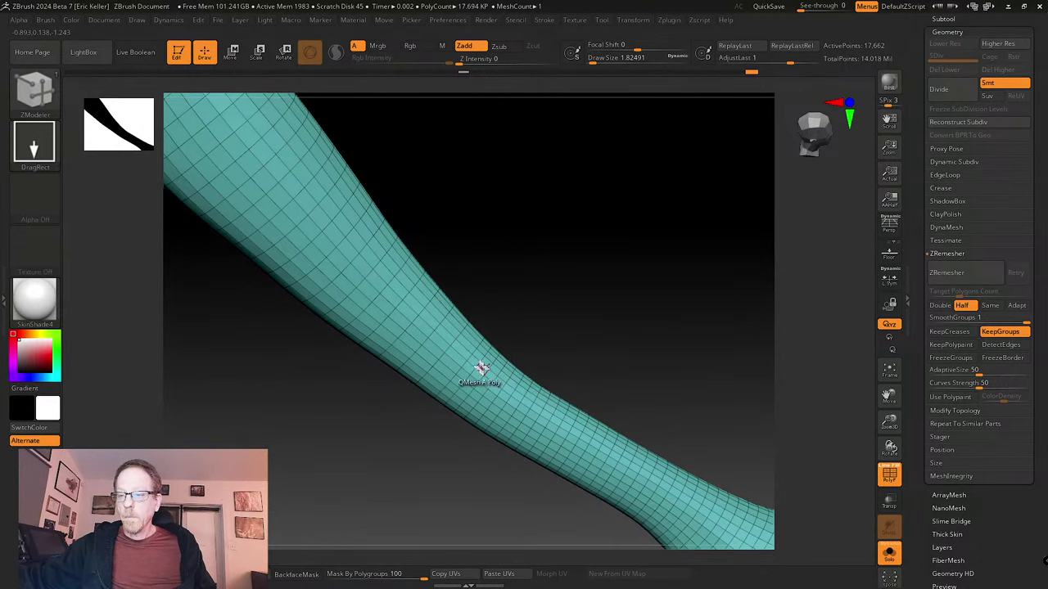
# - Thin out the edge loops around the bend where the teal segment becomes narrow
pyautogui.click(496, 378)
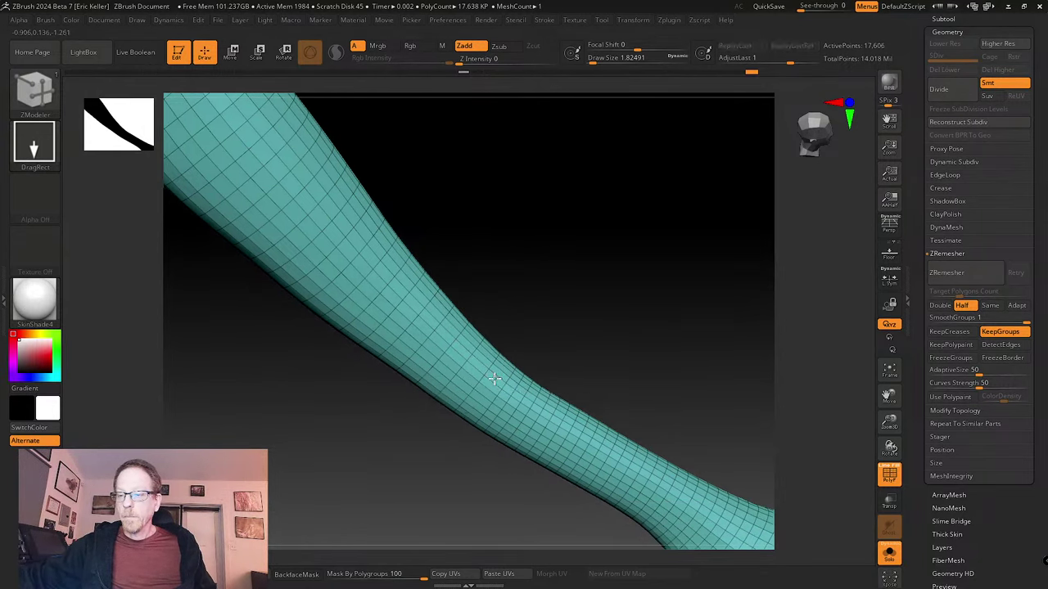
pyautogui.click(531, 405)
pyautogui.moveTo(637, 428); pyautogui.dragTo(608, 378)
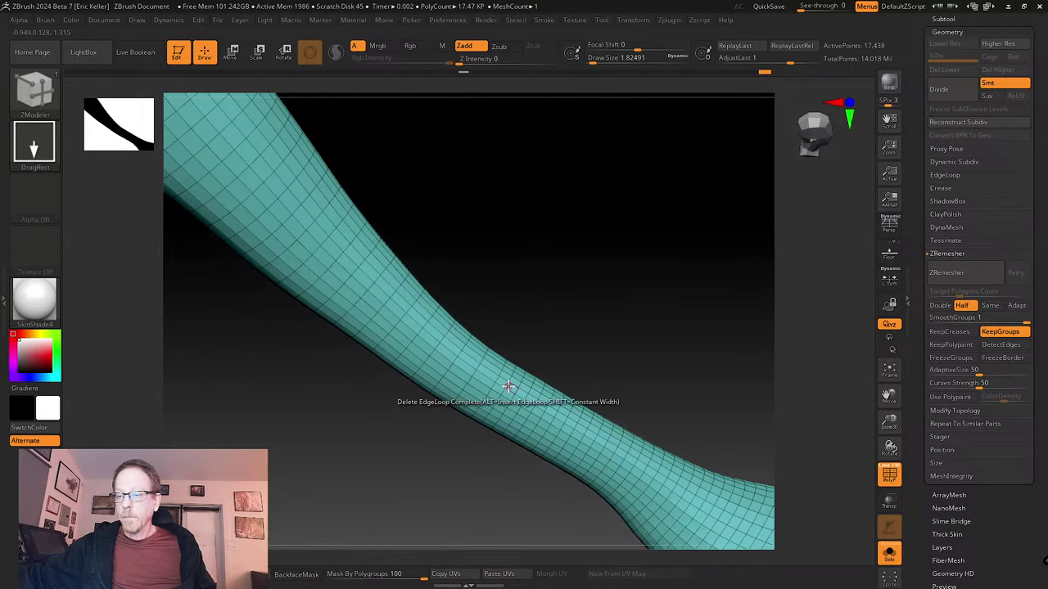
pyautogui.click(548, 411)
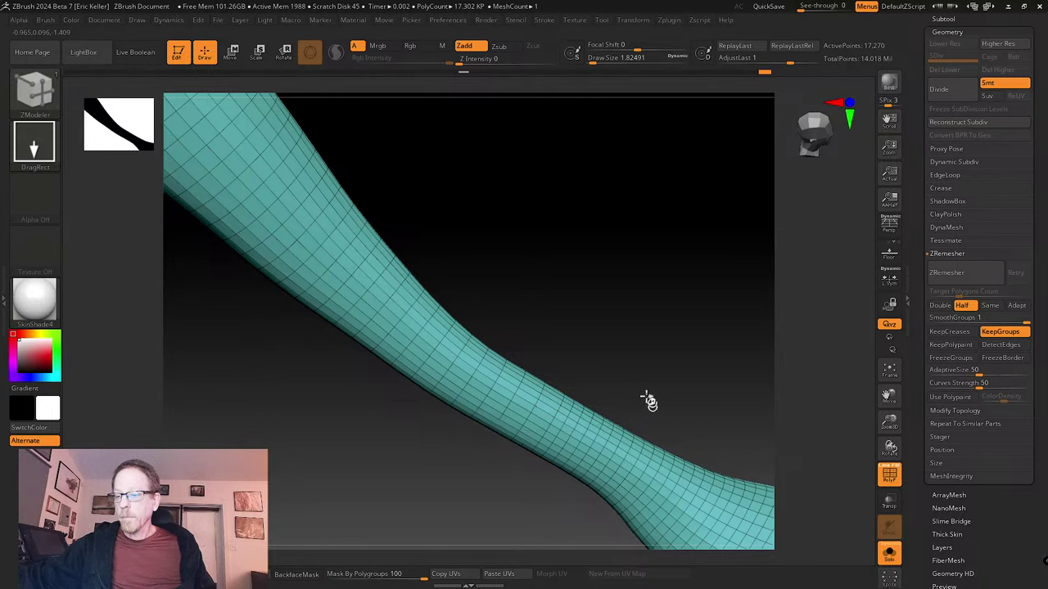
# - Delete alternate edge loops through the rest of the teal segment's narrow middle and into its widening lower part
pyautogui.keyDown('alt'); pyautogui.moveTo(646, 397); pyautogui.dragTo(580, 348); pyautogui.keyUp('alt')
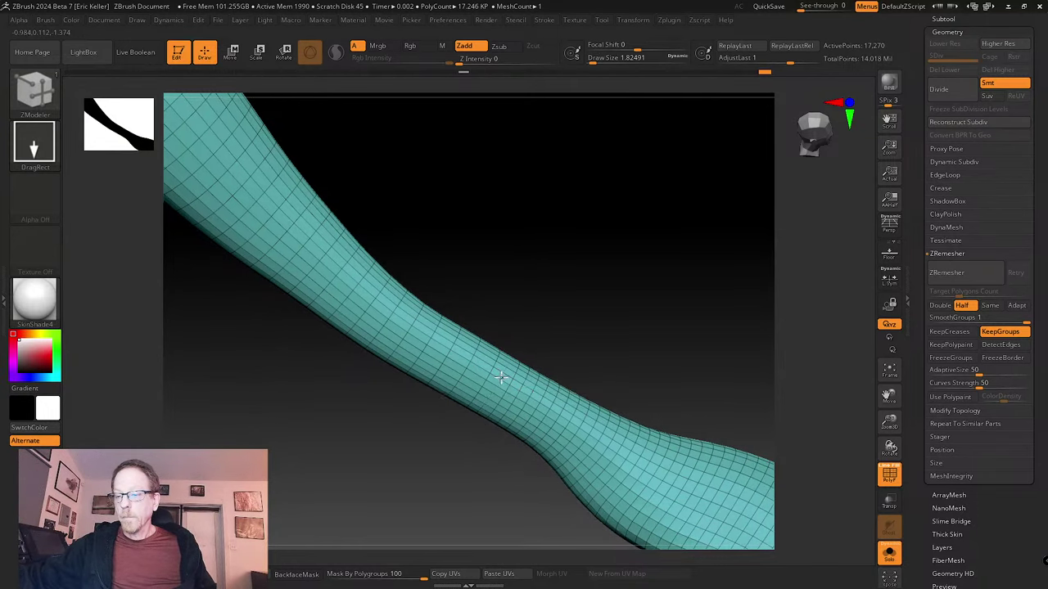
pyautogui.click(523, 390)
pyautogui.click(540, 400)
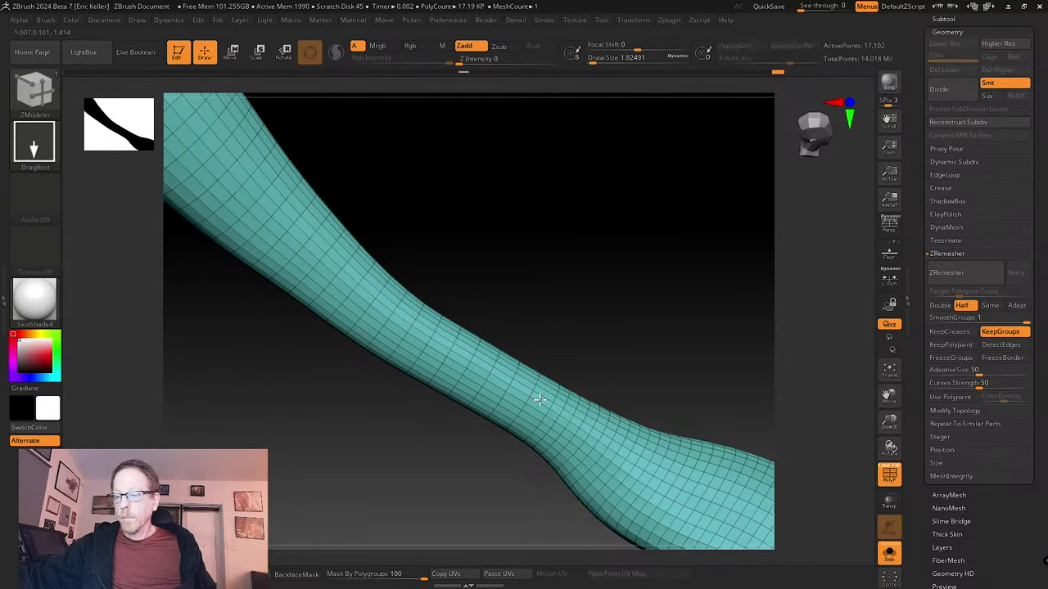
pyautogui.click(556, 410)
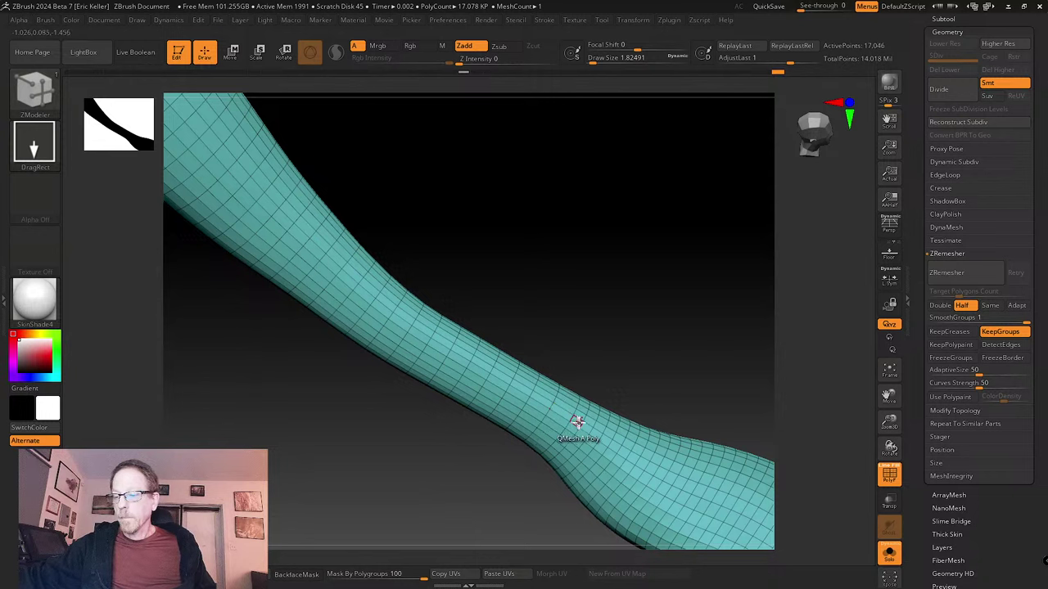
pyautogui.moveTo(583, 423); pyautogui.dragTo(588, 344)
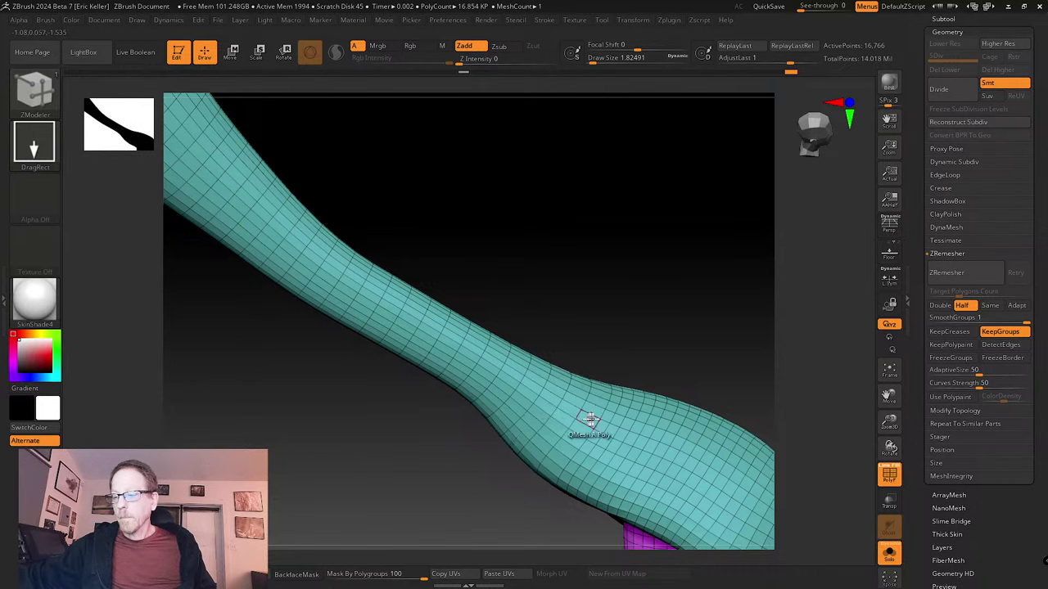
pyautogui.moveTo(590, 419); pyautogui.dragTo(549, 393)
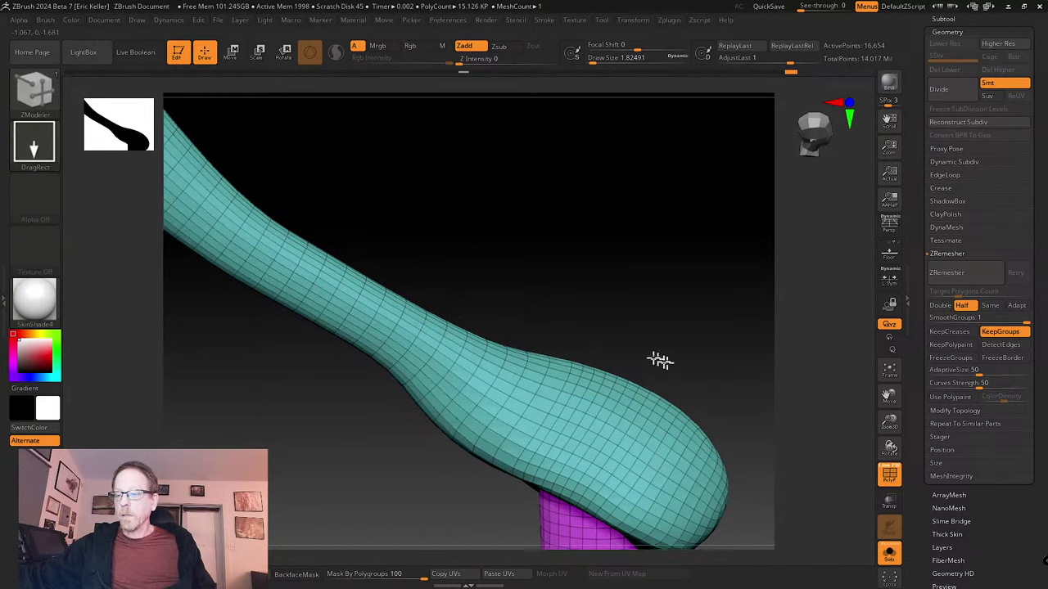
# - Delete alternate edge loops around the blue-grey segment, from its flared lower rim up towards the pink segment
pyautogui.keyDown('alt'); pyautogui.moveTo(540, 311); pyautogui.dragTo(726, 488); pyautogui.keyUp('alt')
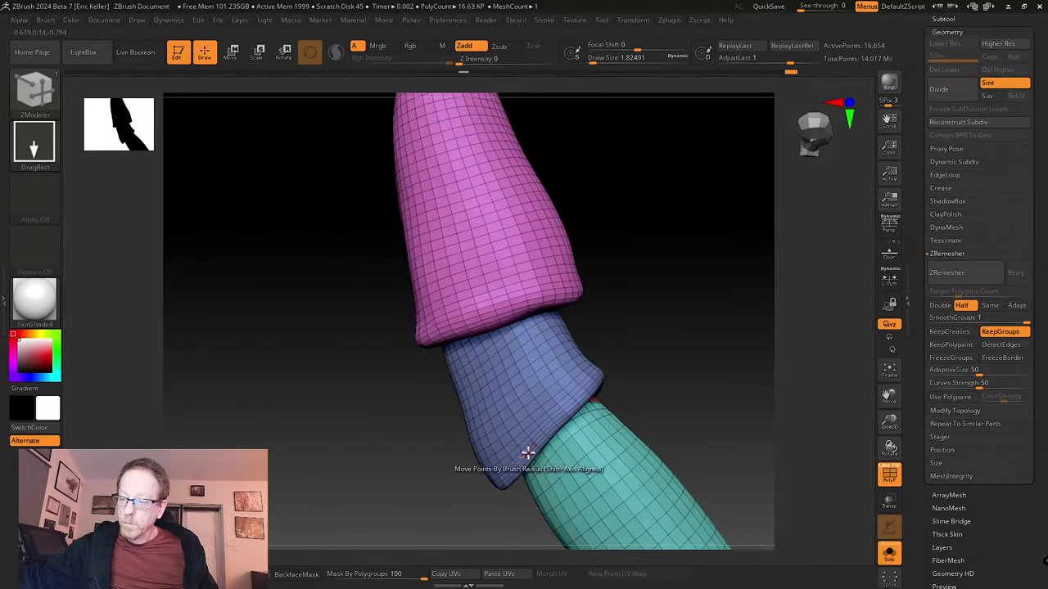
pyautogui.keyDown('alt'); pyautogui.click(529, 451); pyautogui.keyUp('alt')
pyautogui.keyDown('alt'); pyautogui.moveTo(654, 420); pyautogui.dragTo(661, 468); pyautogui.keyUp('alt')
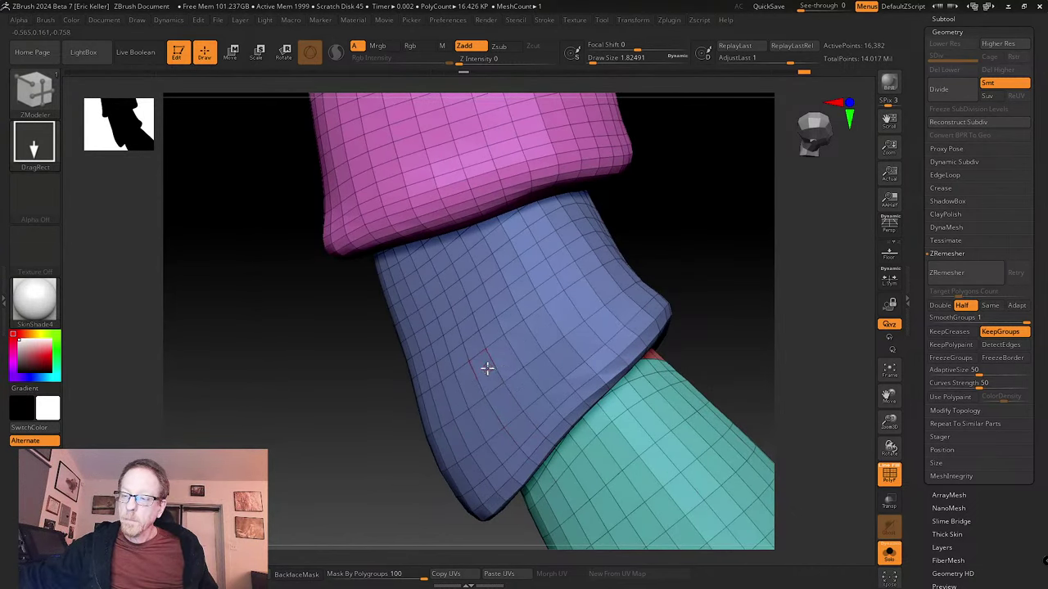
pyautogui.click(457, 304)
pyautogui.keyDown('alt'); pyautogui.moveTo(708, 291); pyautogui.dragTo(724, 385); pyautogui.keyUp('alt')
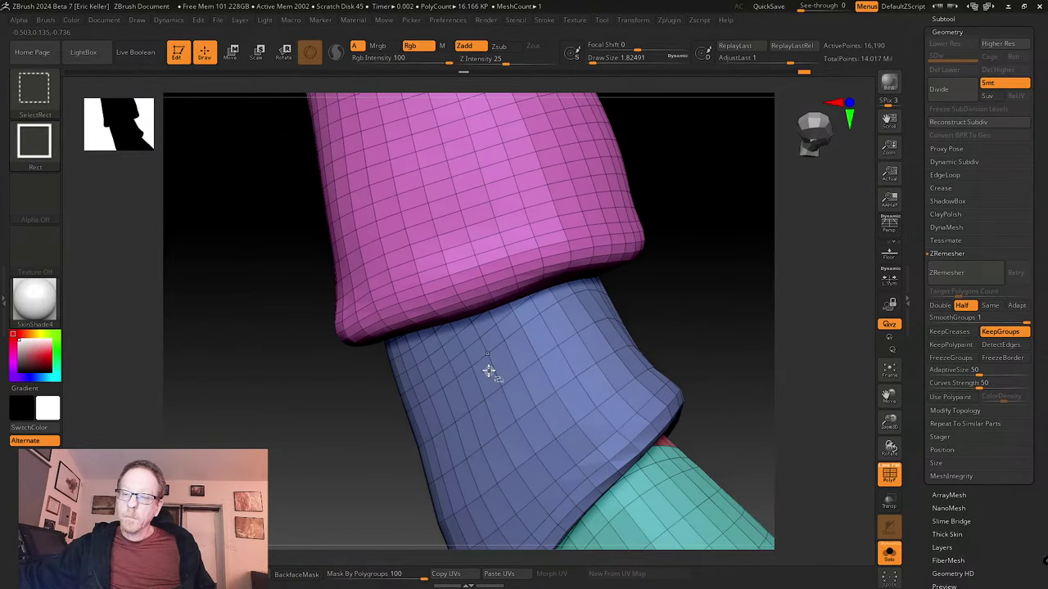
# - Isolate the blue-grey segment, delete alternate edge loops near its rounded upper end, and show the whole leg again
pyautogui.keyDown('ctrl'); pyautogui.keyDown('shift'); pyautogui.click(489, 371); pyautogui.keyUp('shift'); pyautogui.keyUp('ctrl')
pyautogui.click(472, 343)
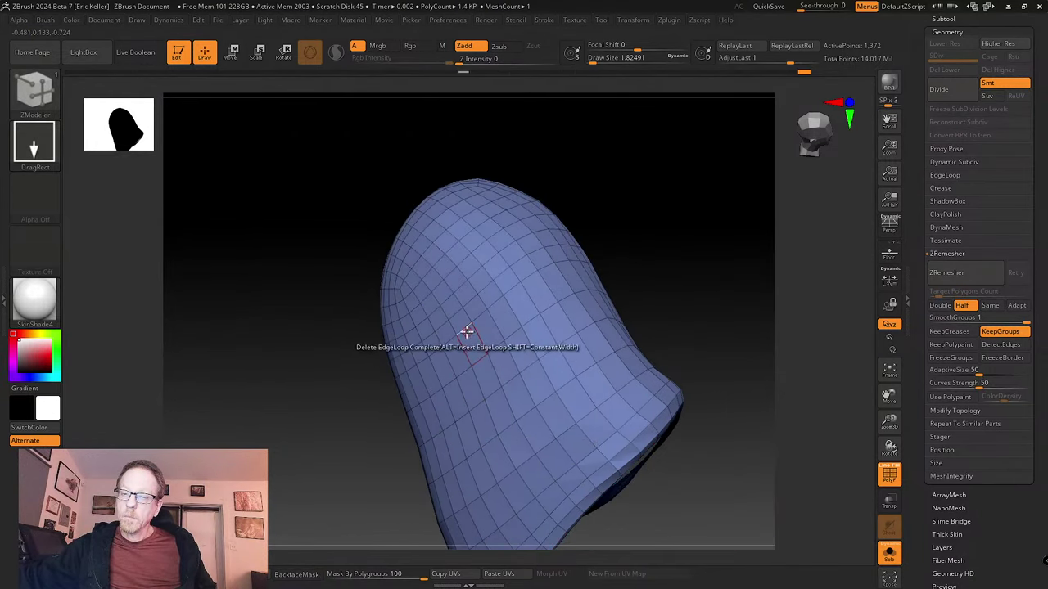
pyautogui.click(453, 314)
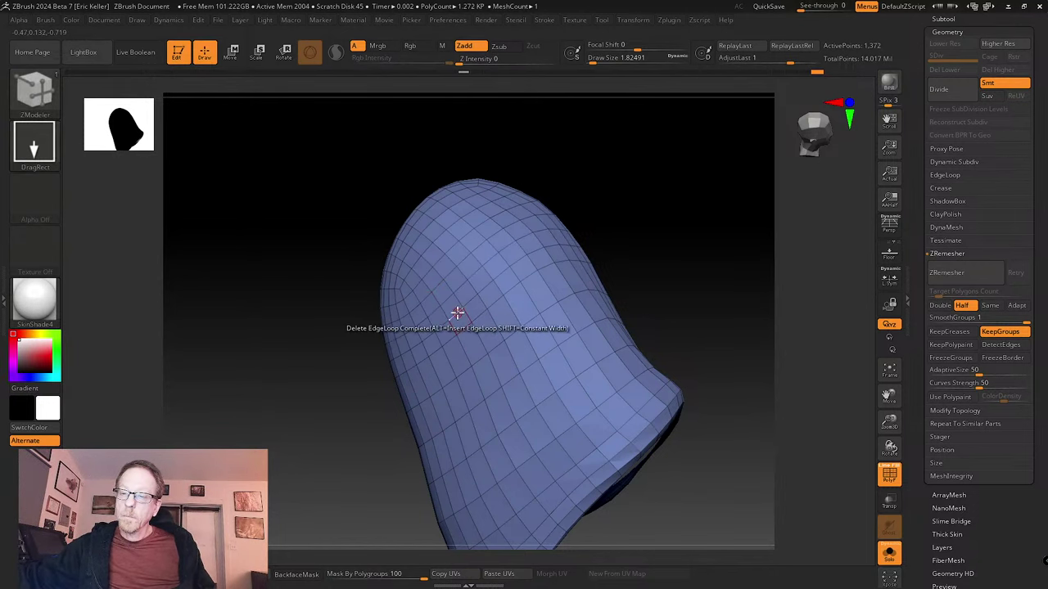
pyautogui.click(442, 289)
pyautogui.keyDown('ctrl'); pyautogui.keyDown('shift'); pyautogui.click(690, 314); pyautogui.keyUp('shift'); pyautogui.keyUp('ctrl')
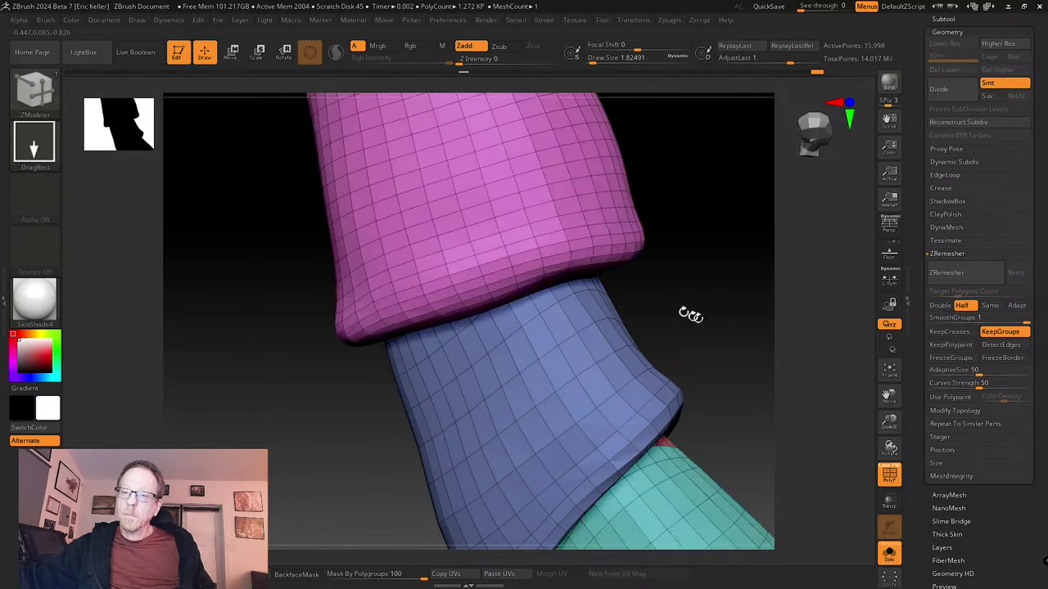
pyautogui.keyDown('ctrl'); pyautogui.moveTo(690, 313); pyautogui.dragTo(664, 318, button='right'); pyautogui.keyUp('ctrl')
pyautogui.moveTo(664, 317); pyautogui.dragTo(424, 271)
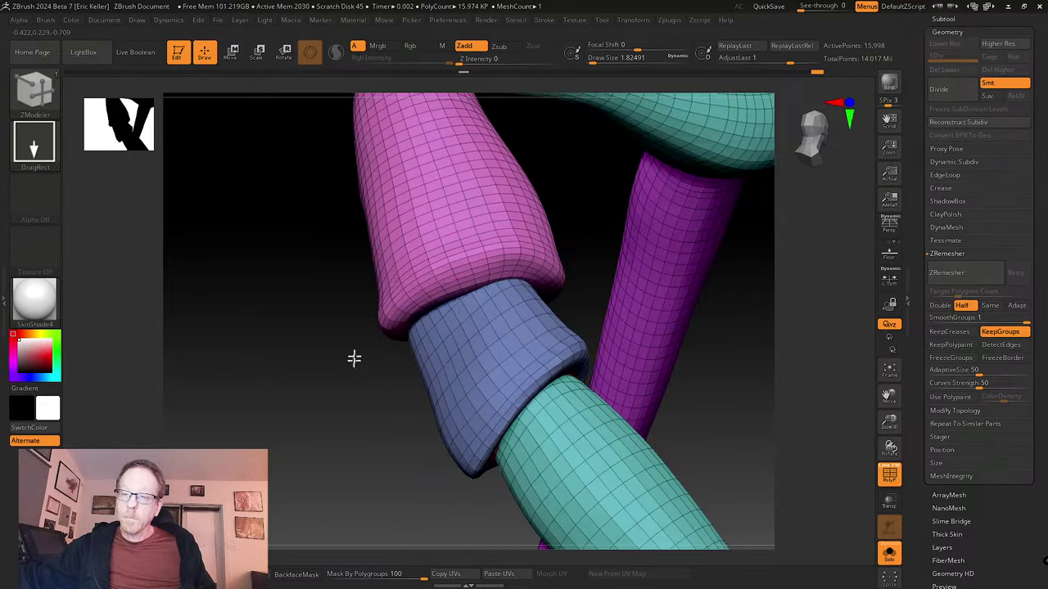
# - Delete alternate edge loops around the lower rim of the pink segment and just above it
pyautogui.moveTo(353, 358); pyautogui.dragTo(416, 285)
pyautogui.click(427, 272)
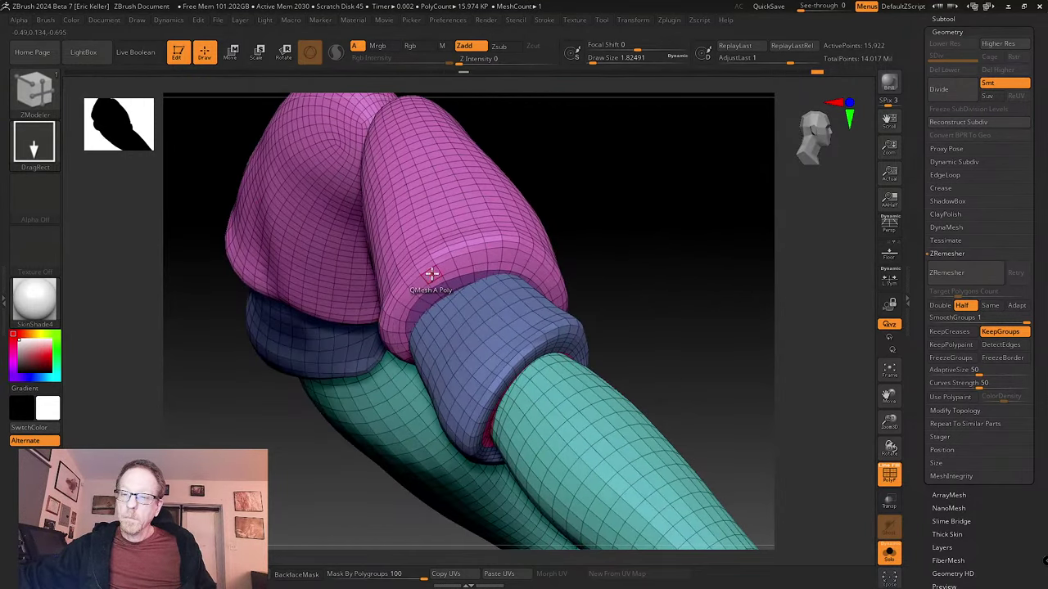
pyautogui.click(425, 265)
pyautogui.moveTo(423, 266); pyautogui.dragTo(712, 282, button='right')
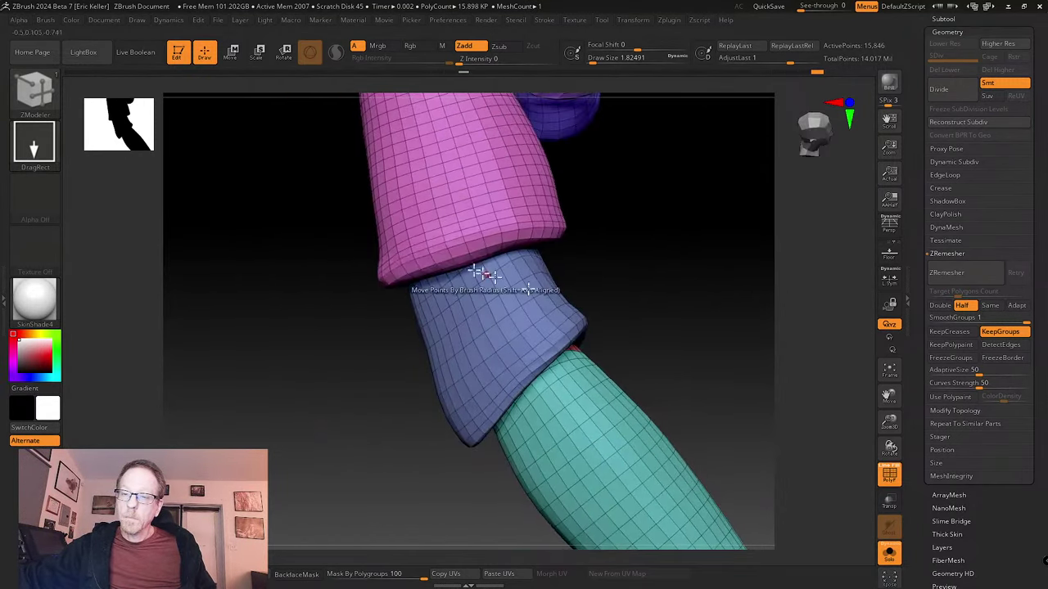
pyautogui.click(431, 231)
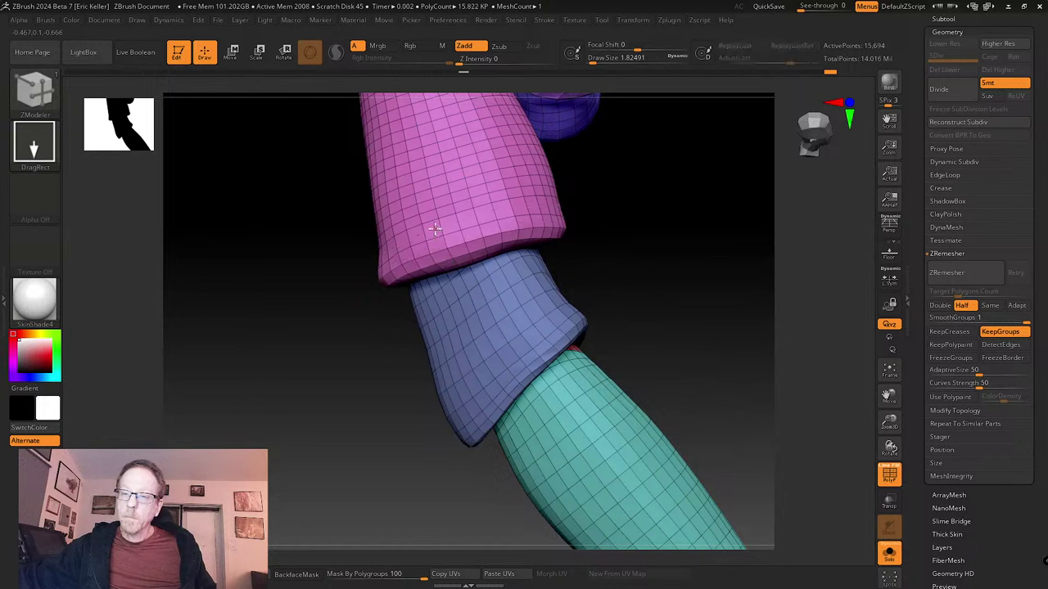
pyautogui.click(428, 213)
pyautogui.keyDown('alt'); pyautogui.moveTo(328, 220); pyautogui.dragTo(337, 365); pyautogui.keyUp('alt')
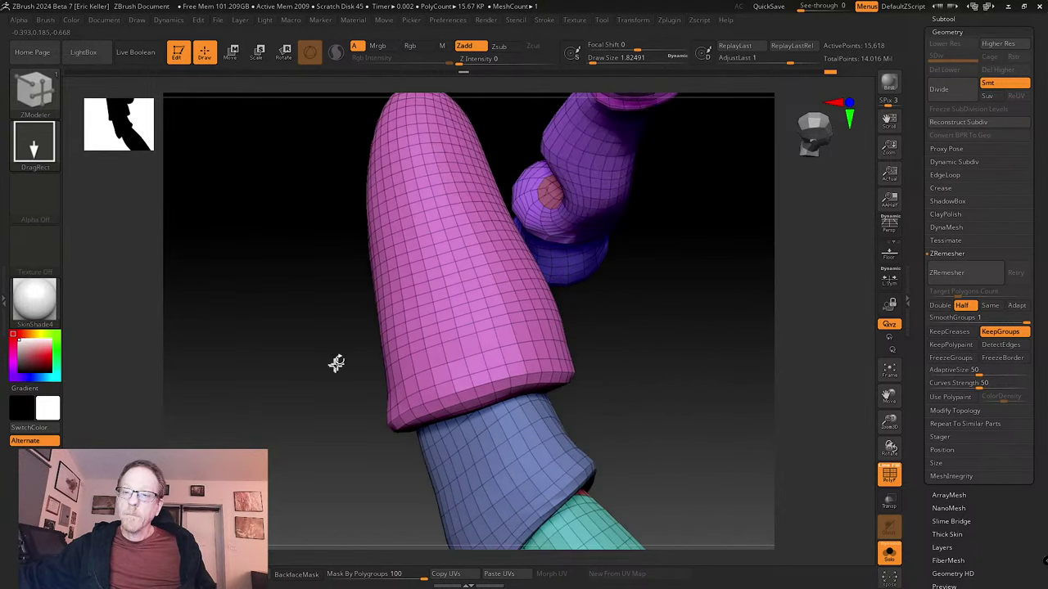
# - Delete alternate edge loops up the rest of the pink segment to its rounded upper end
pyautogui.click(427, 331)
pyautogui.click(423, 305)
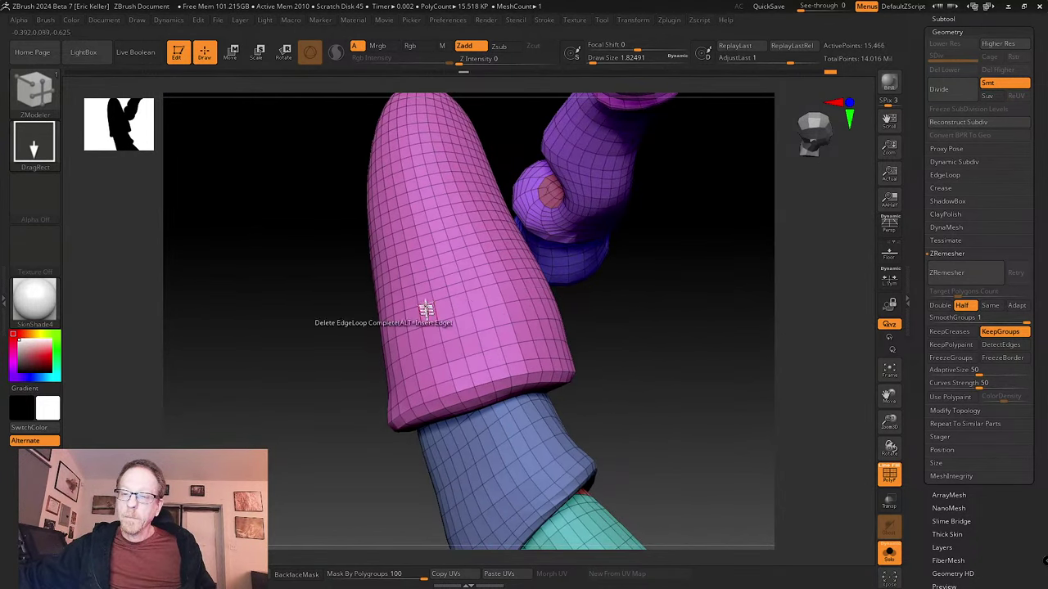
pyautogui.click(423, 291)
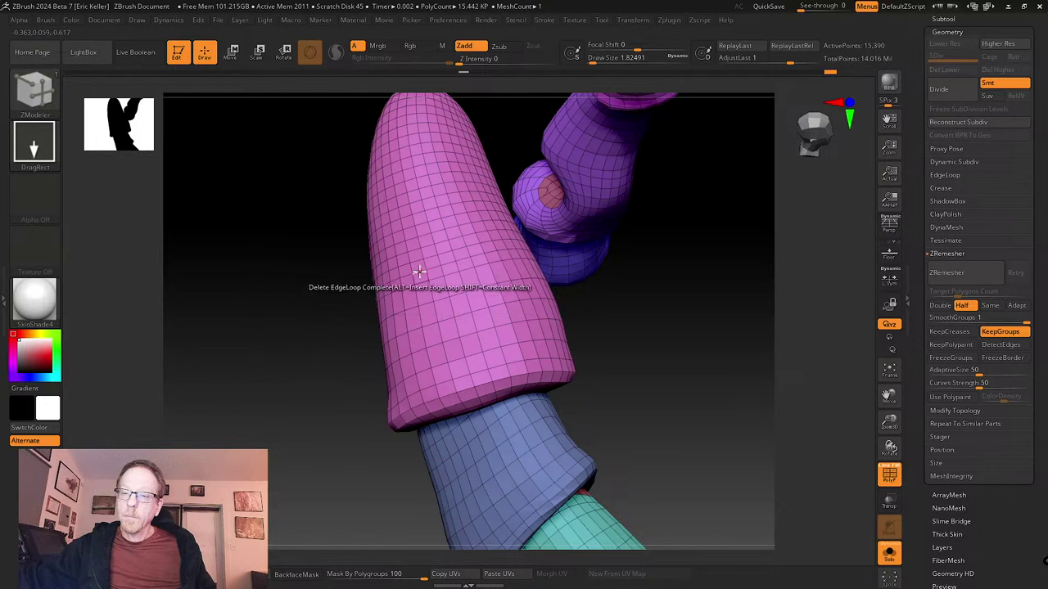
pyautogui.click(418, 257)
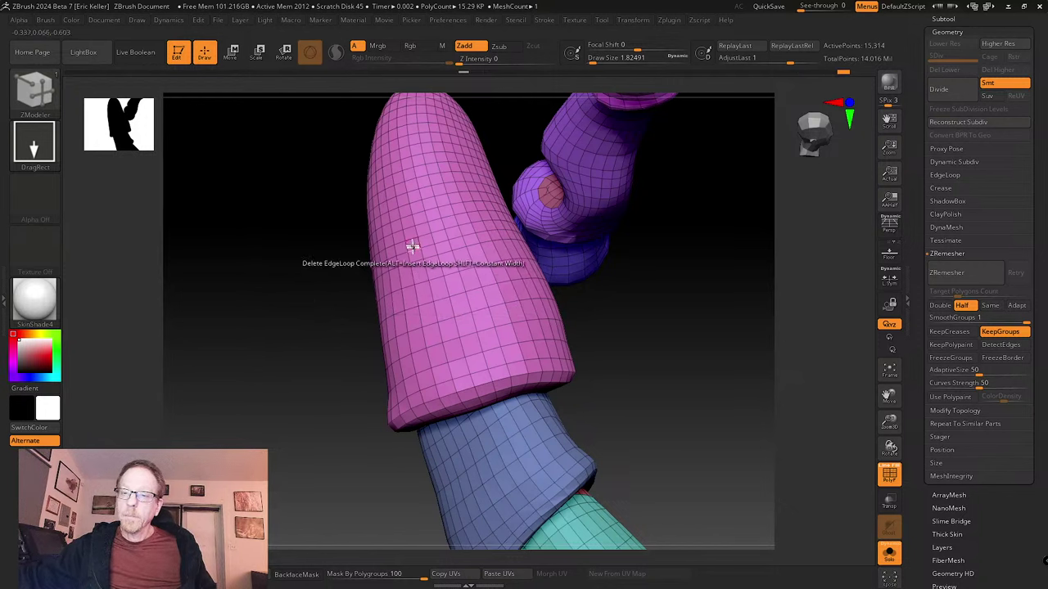
pyautogui.click(410, 237)
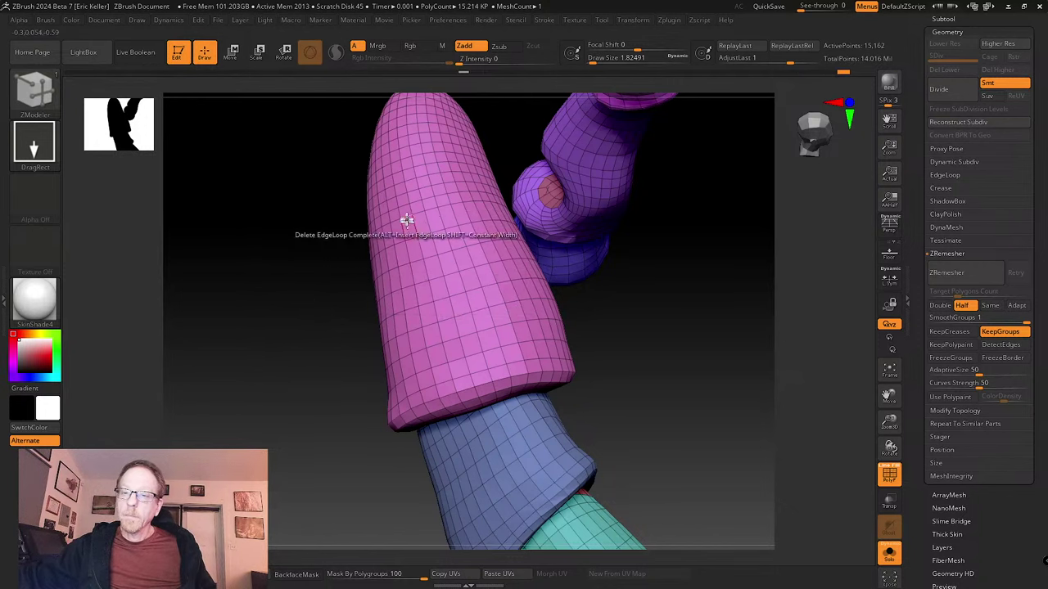
pyautogui.click(402, 207)
pyautogui.click(402, 207)
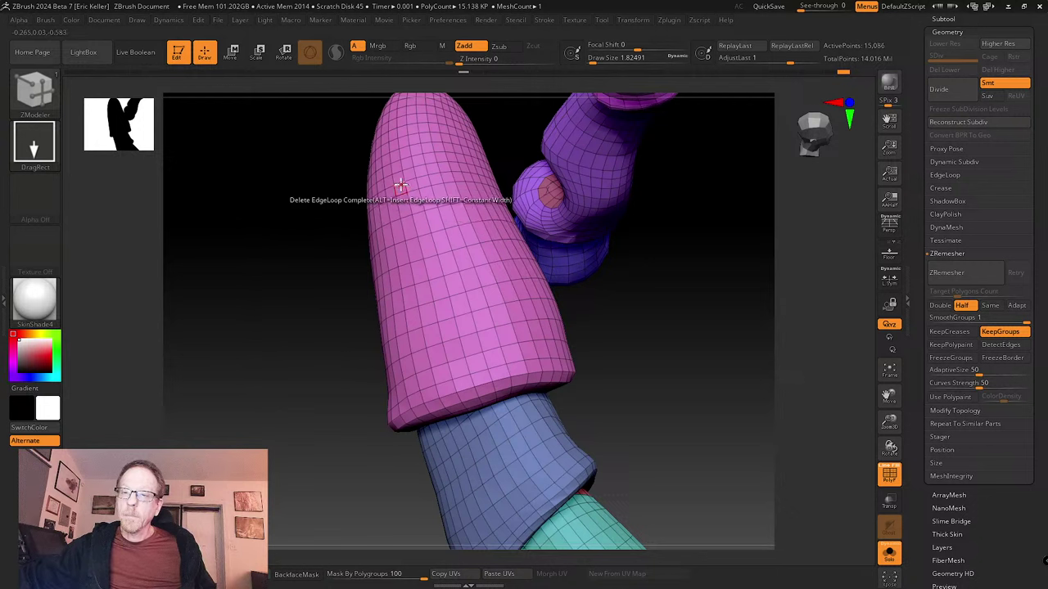
pyautogui.click(398, 165)
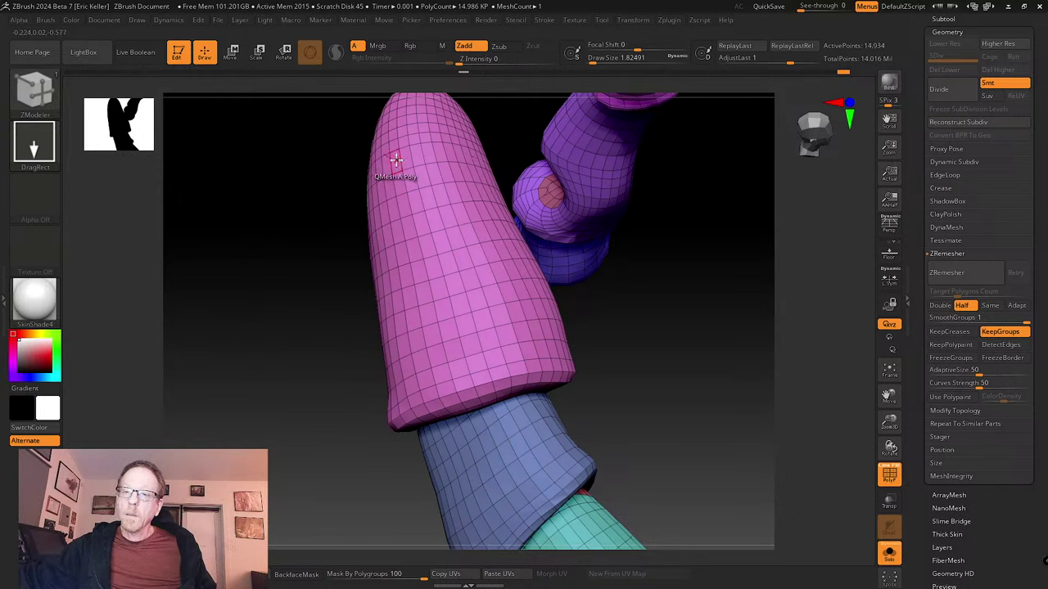
pyautogui.click(394, 147)
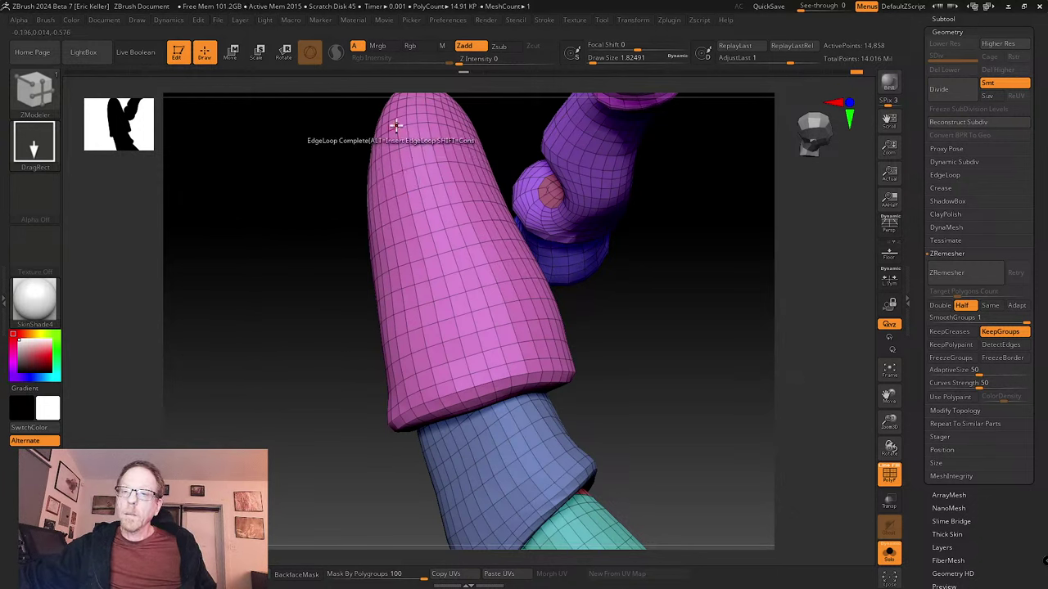
pyautogui.click(393, 123)
pyautogui.click(393, 122)
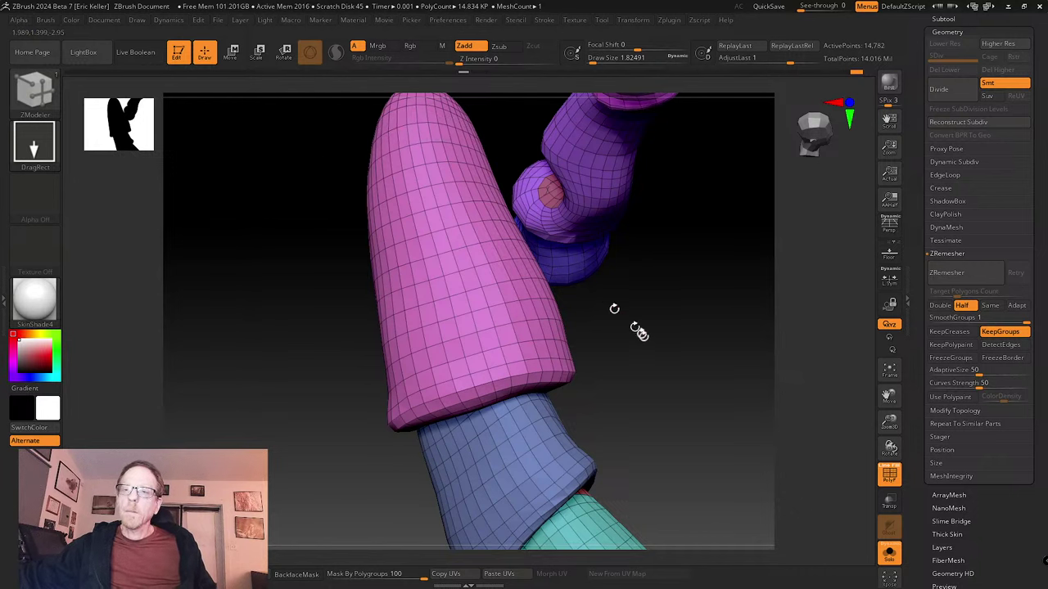
# - Thin out the edge loops around the open lower socket of the magenta segment
pyautogui.moveTo(636, 327); pyautogui.dragTo(688, 442)
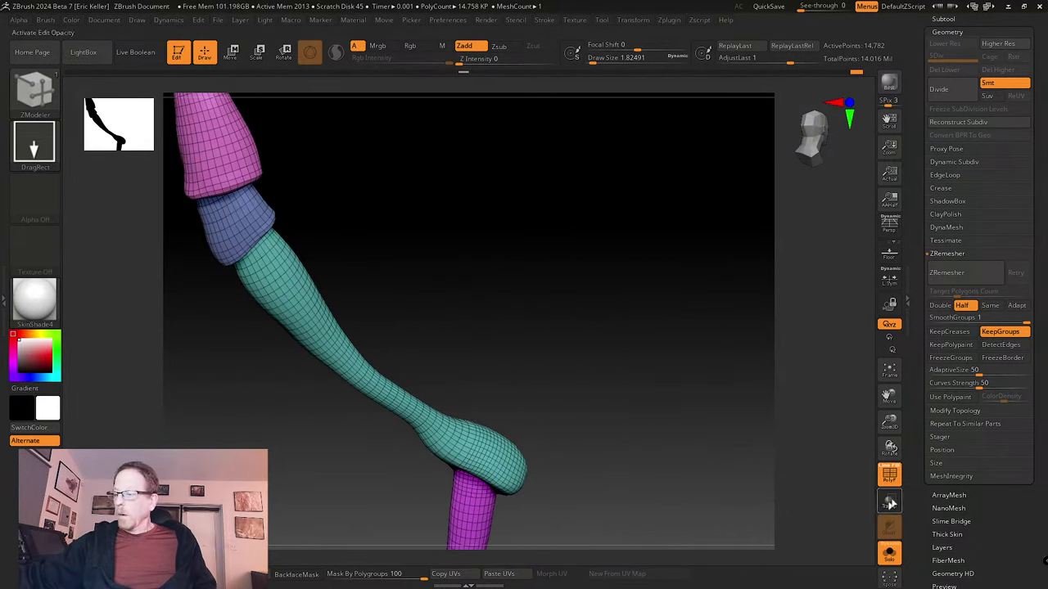
pyautogui.moveTo(736, 376)
pyautogui.mouseDown()
pyautogui.moveTo(605, 276)
pyautogui.moveTo(657, 279)
pyautogui.moveTo(588, 271)
pyautogui.mouseUp()
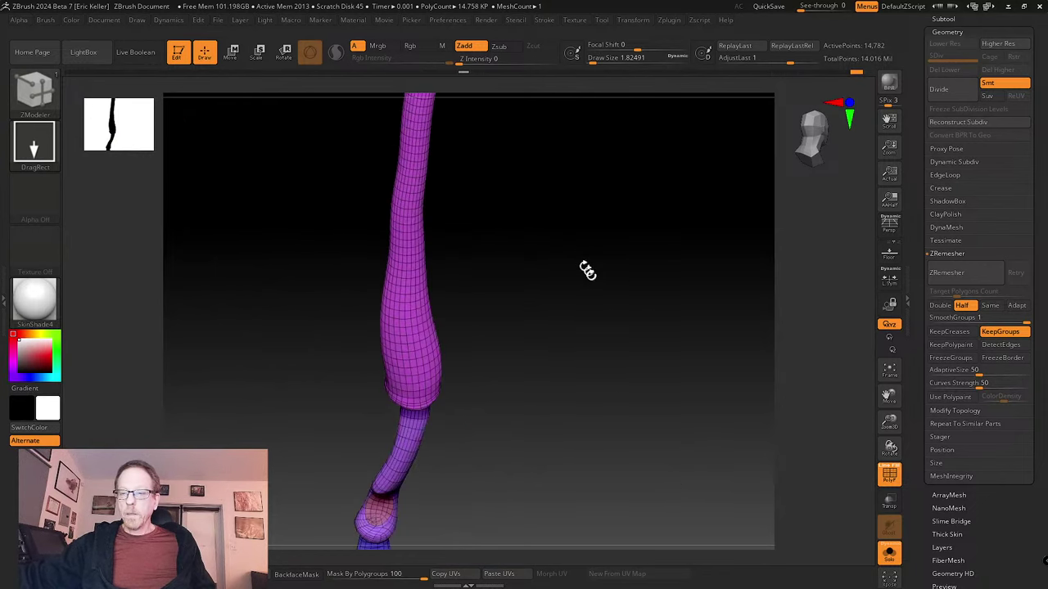
pyautogui.moveTo(526, 383); pyautogui.dragTo(588, 371)
pyautogui.press('w')
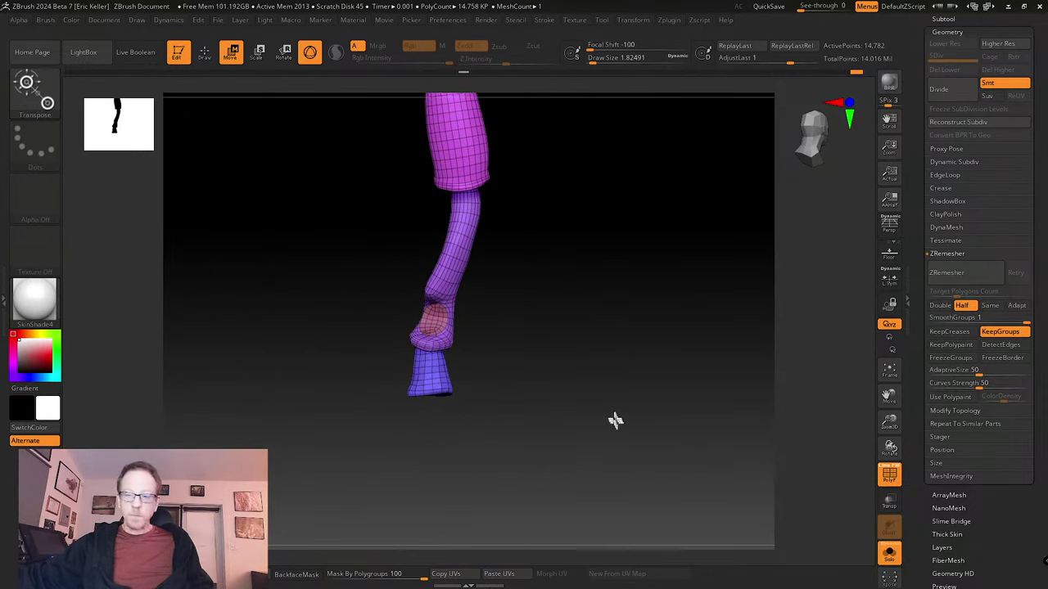
pyautogui.moveTo(615, 420)
pyautogui.mouseDown()
pyautogui.moveTo(610, 362)
pyautogui.moveTo(614, 420)
pyautogui.moveTo(620, 410)
pyautogui.moveTo(728, 453)
pyautogui.moveTo(642, 423)
pyautogui.moveTo(688, 502)
pyautogui.moveTo(847, 448)
pyautogui.mouseUp()
pyautogui.moveTo(924, 529); pyautogui.dragTo(926, 452)
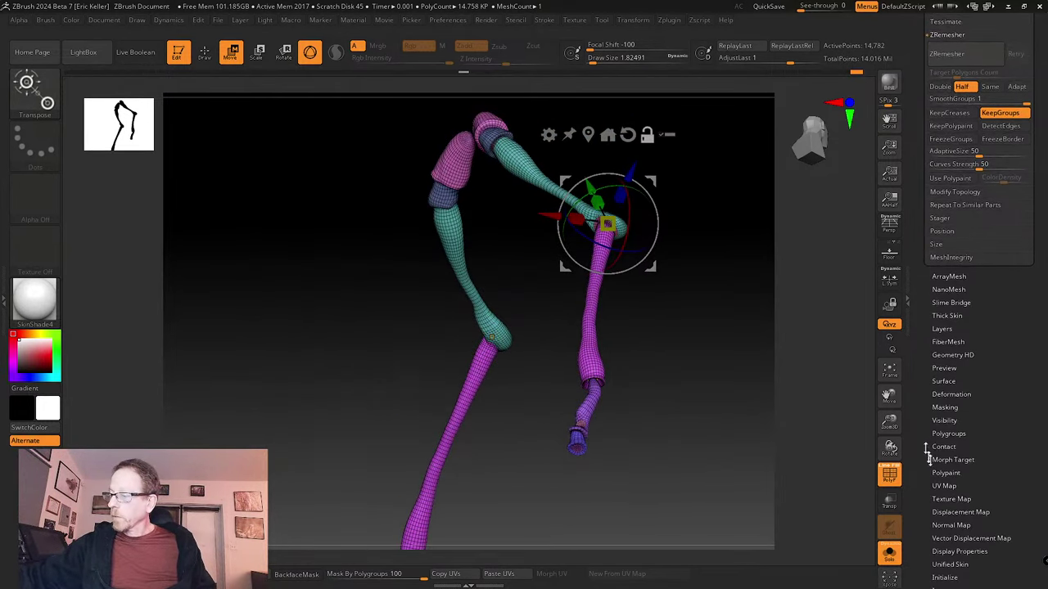
pyautogui.moveTo(666, 477); pyautogui.dragTo(682, 347)
pyautogui.moveTo(577, 314); pyautogui.dragTo(578, 372)
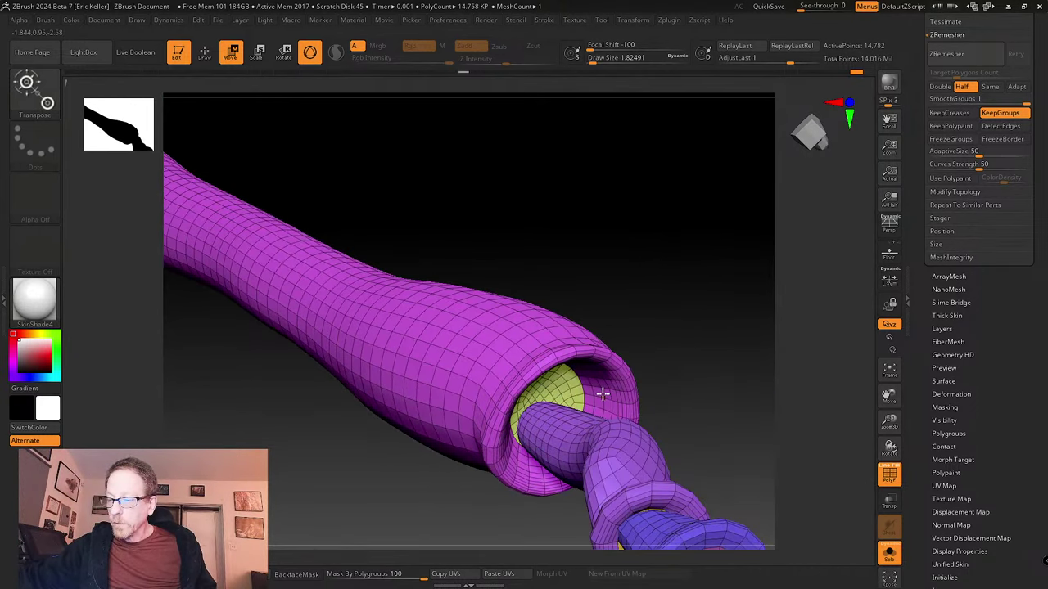
pyautogui.press('q')
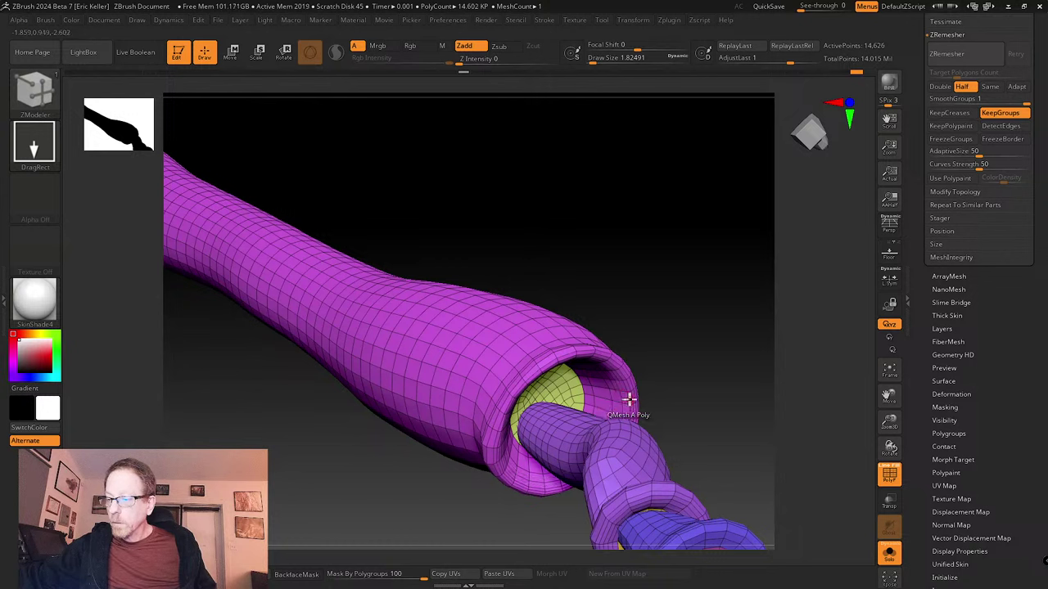
pyautogui.moveTo(694, 403); pyautogui.dragTo(622, 398)
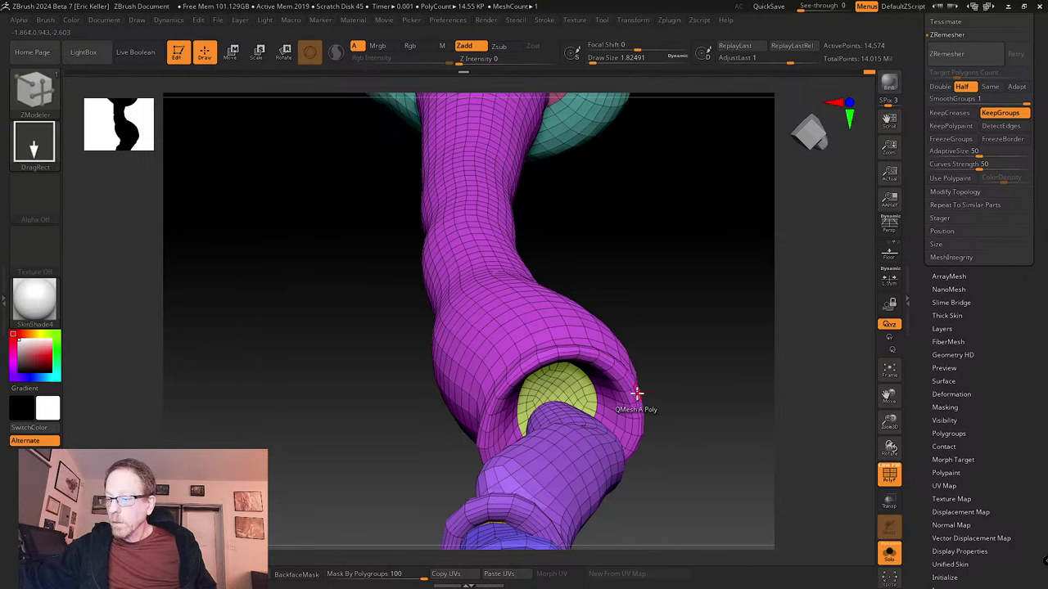
pyautogui.hotkey('ctrl', 'z')
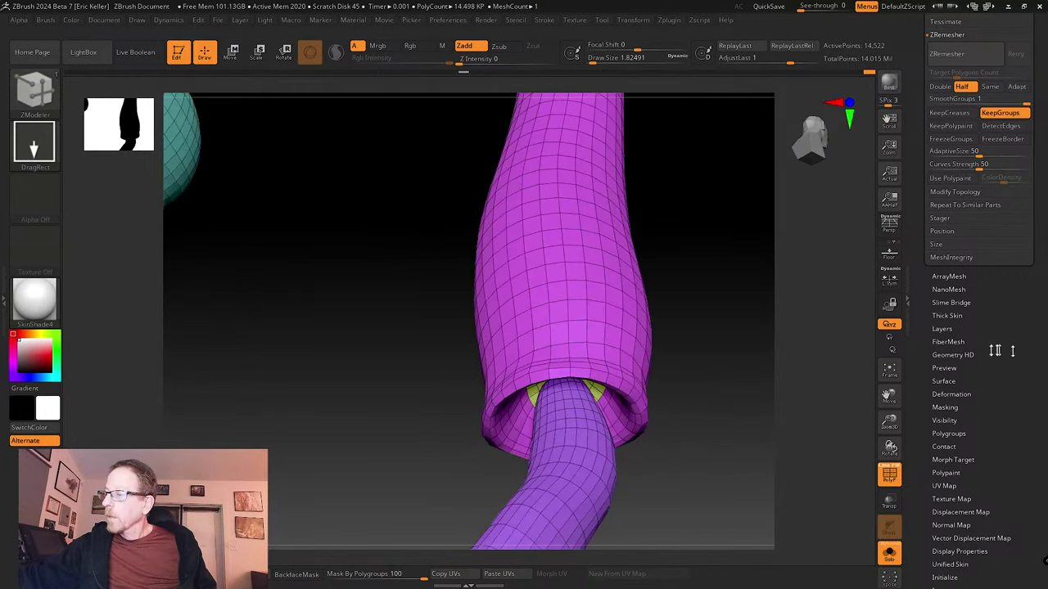
# - Regenerate the legs' polygroups with Auto Groups so each separate segment has its own group
pyautogui.click(949, 434)
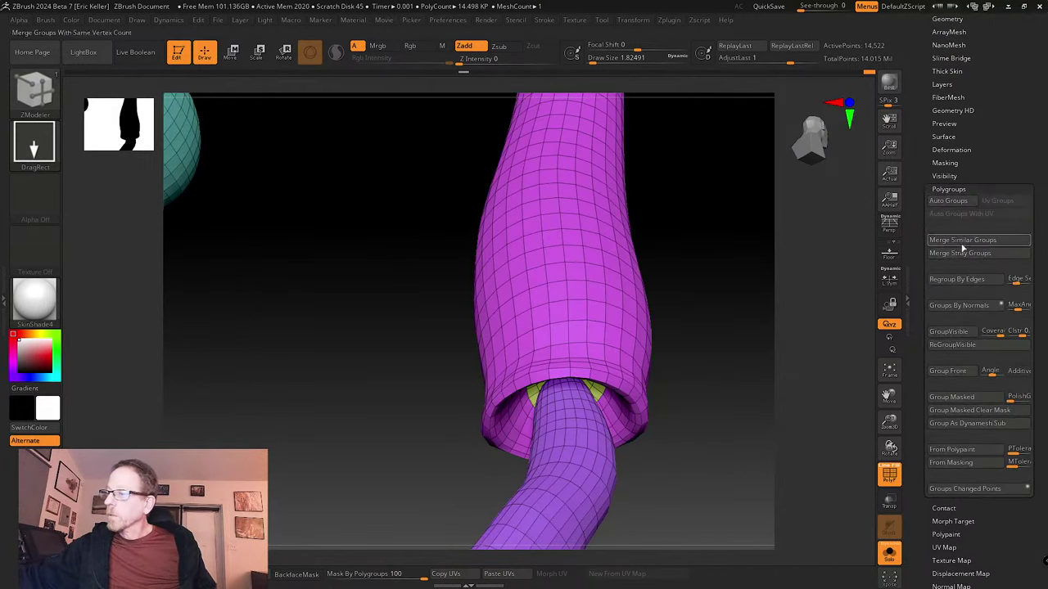
pyautogui.click(949, 201)
pyautogui.keyDown('ctrl'); pyautogui.moveTo(786, 351); pyautogui.dragTo(697, 308, button='right'); pyautogui.keyUp('ctrl')
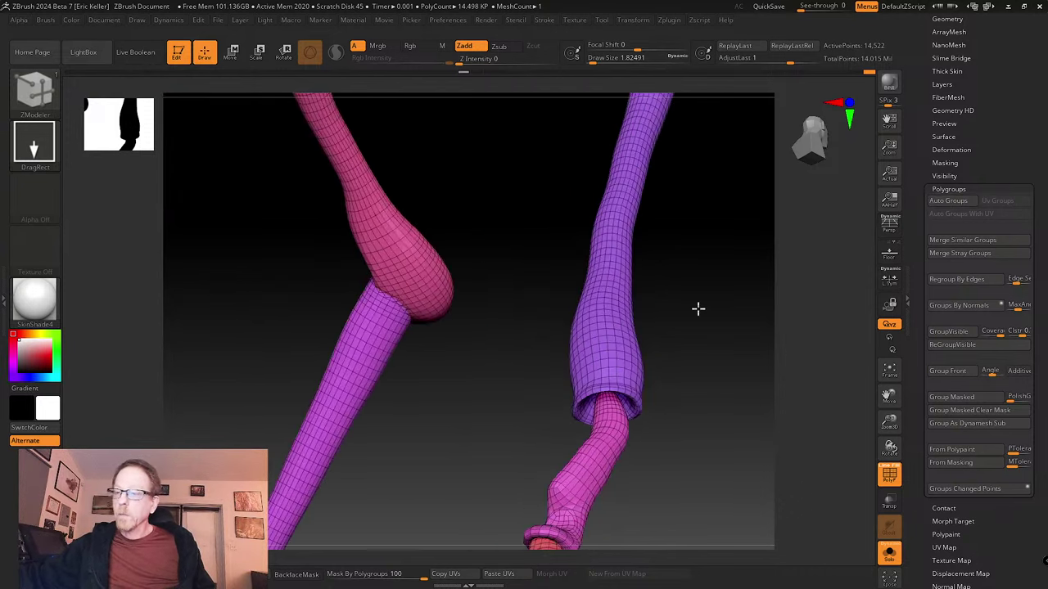
pyautogui.moveTo(780, 295); pyautogui.dragTo(601, 322)
pyautogui.keyDown('alt'); pyautogui.moveTo(593, 321); pyautogui.dragTo(589, 356, button='right'); pyautogui.keyUp('alt')
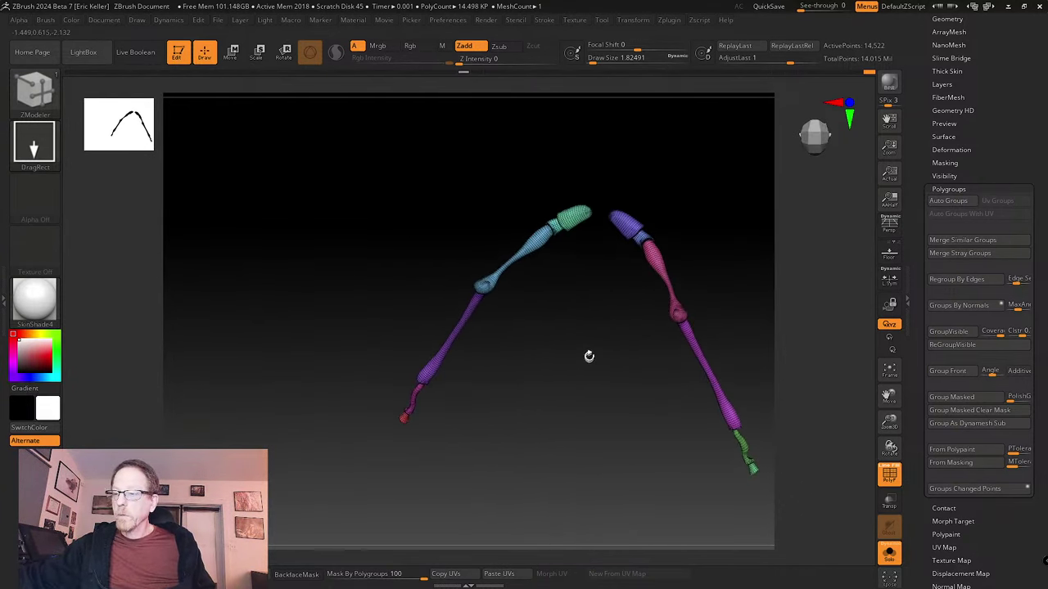
# - Try merging the similar polygroups of the two legs, and undo the merge
pyautogui.click(966, 241)
pyautogui.moveTo(790, 261)
pyautogui.mouseDown()
pyautogui.moveTo(793, 215)
pyautogui.moveTo(778, 210)
pyautogui.moveTo(777, 243)
pyautogui.mouseUp()
pyautogui.hotkey('ctrl', 'z')
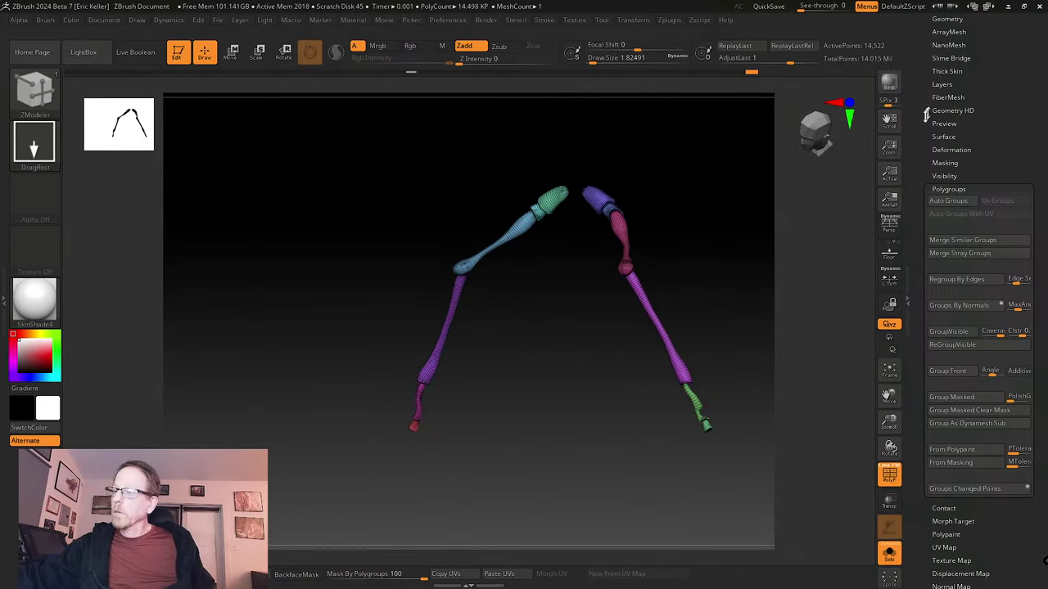
# - Mirror and weld the legs so both sides share topology and polygroups, and turn off the polyframe display
pyautogui.click(947, 18)
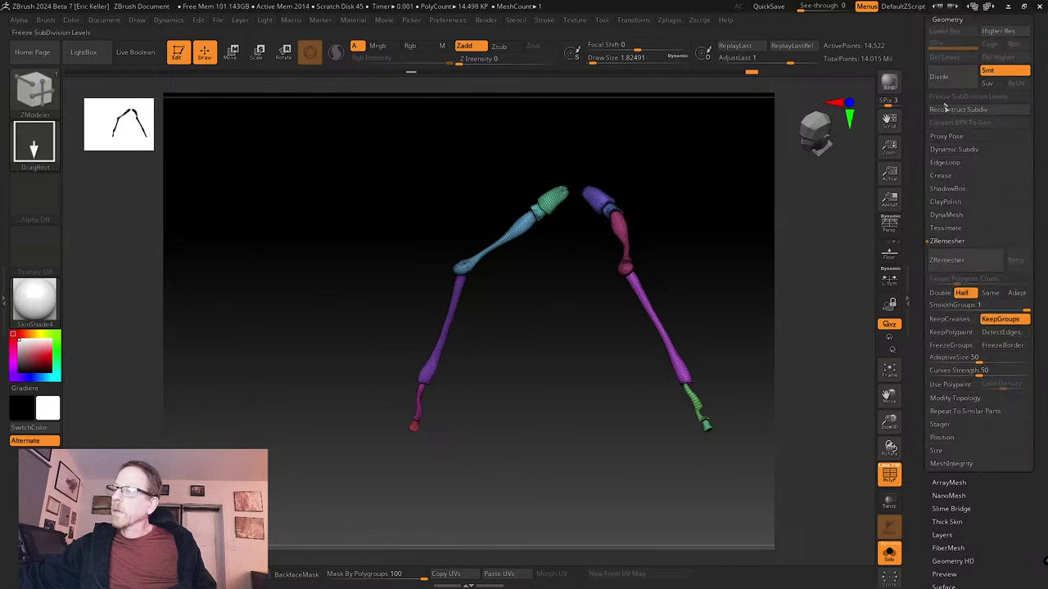
pyautogui.click(949, 398)
pyautogui.click(941, 292)
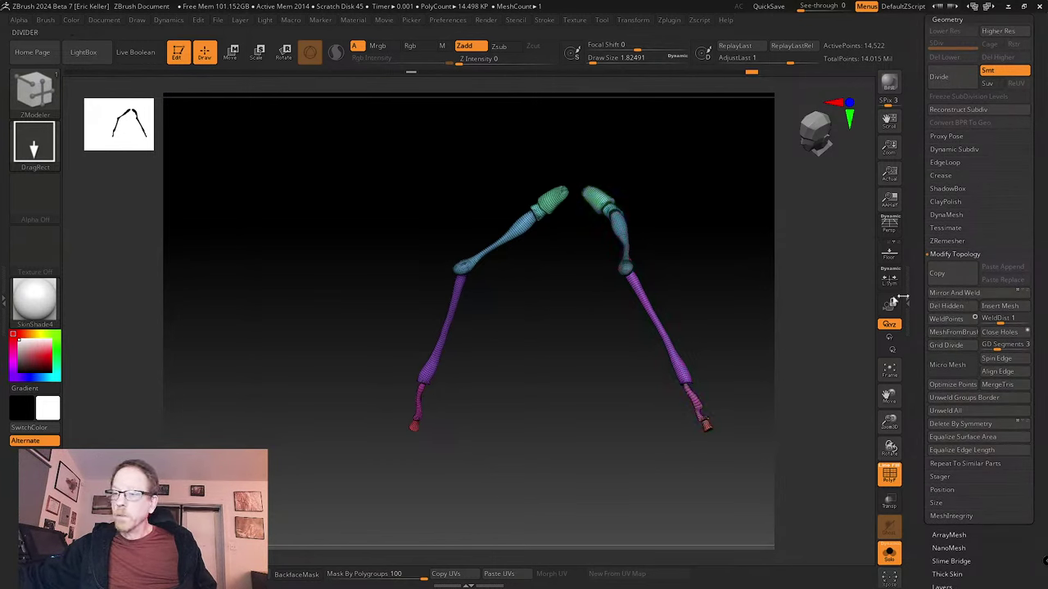
pyautogui.moveTo(758, 274)
pyautogui.mouseDown()
pyautogui.moveTo(748, 287)
pyautogui.moveTo(753, 280)
pyautogui.mouseUp()
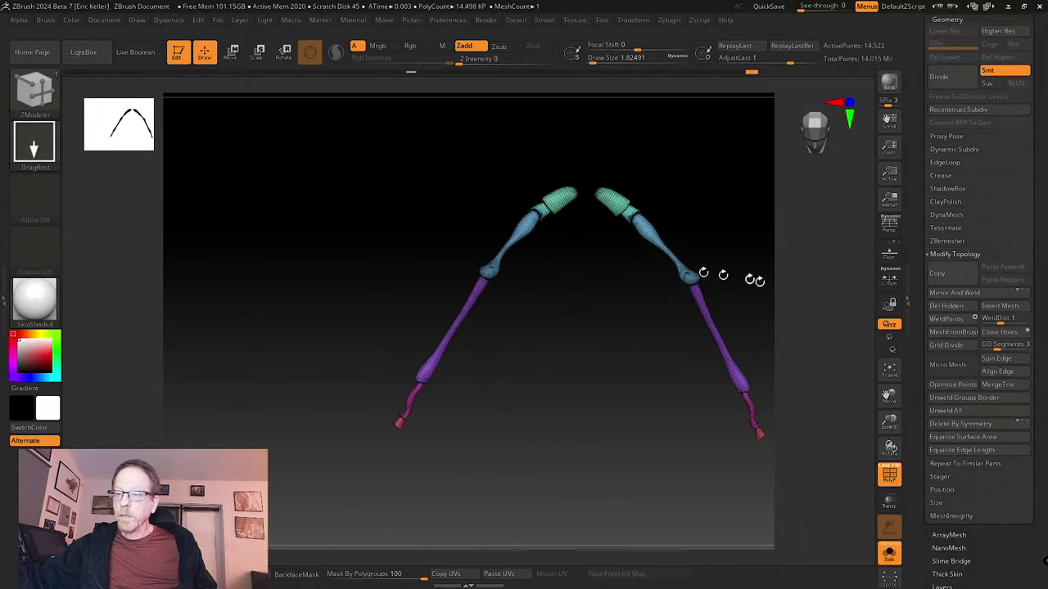
pyautogui.moveTo(598, 358); pyautogui.dragTo(743, 356)
pyautogui.click(890, 475)
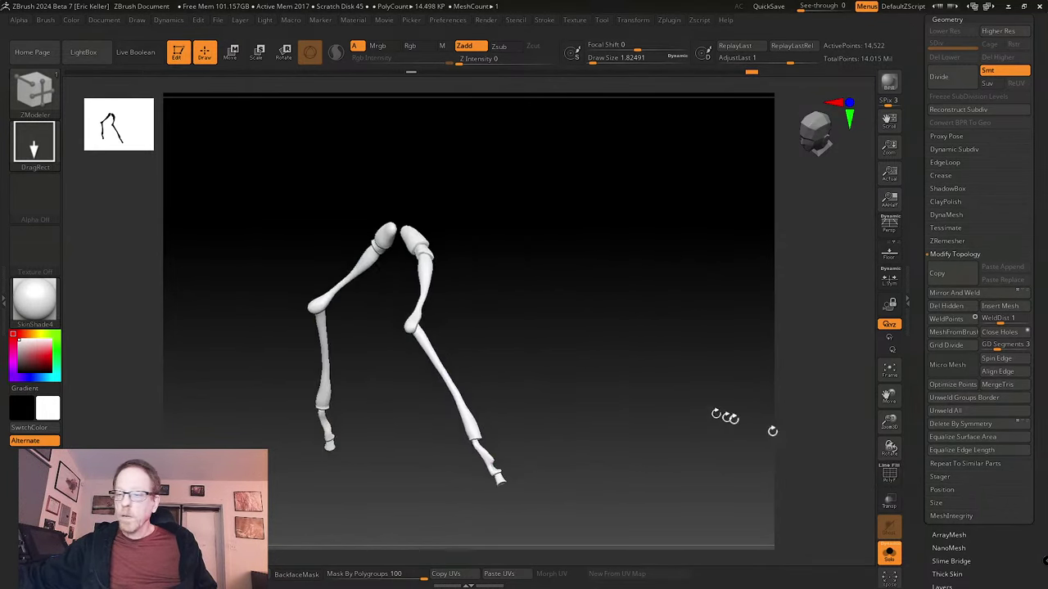
pyautogui.moveTo(725, 416); pyautogui.dragTo(680, 374)
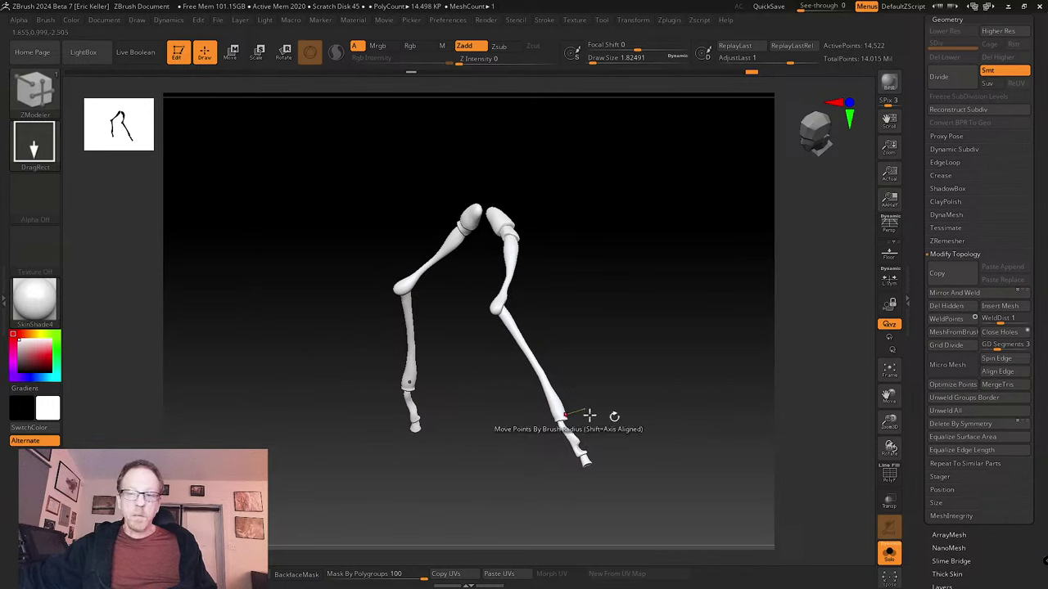
# - Mask everything except the flared end segment of the leg and prepare it for moving
pyautogui.keyDown('alt'); pyautogui.moveTo(571, 413); pyautogui.dragTo(376, 316); pyautogui.keyUp('alt')
pyautogui.press('w')
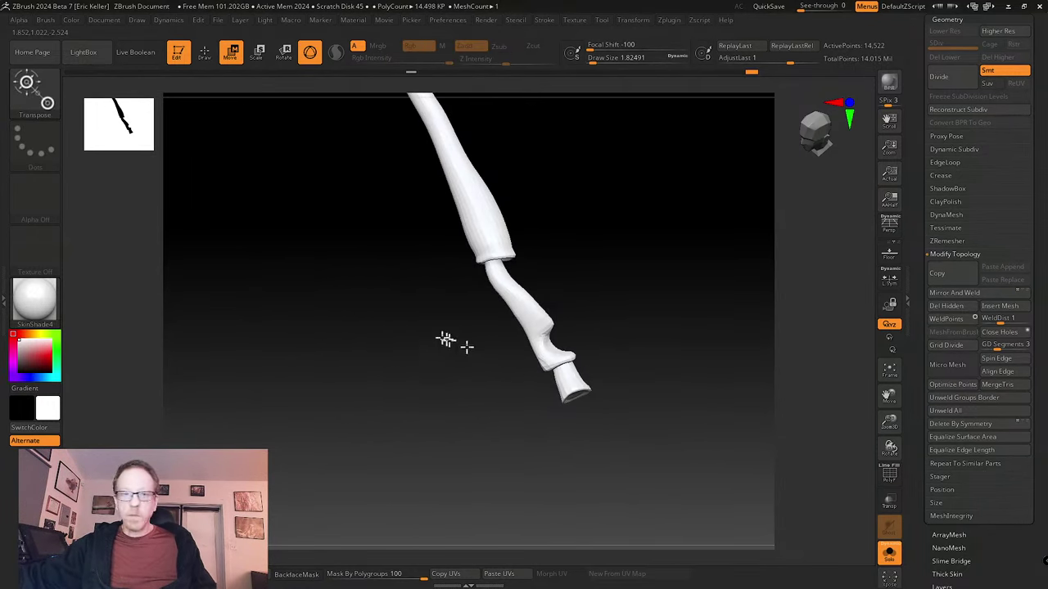
pyautogui.keyDown('ctrl'); pyautogui.click(564, 383); pyautogui.keyUp('ctrl')
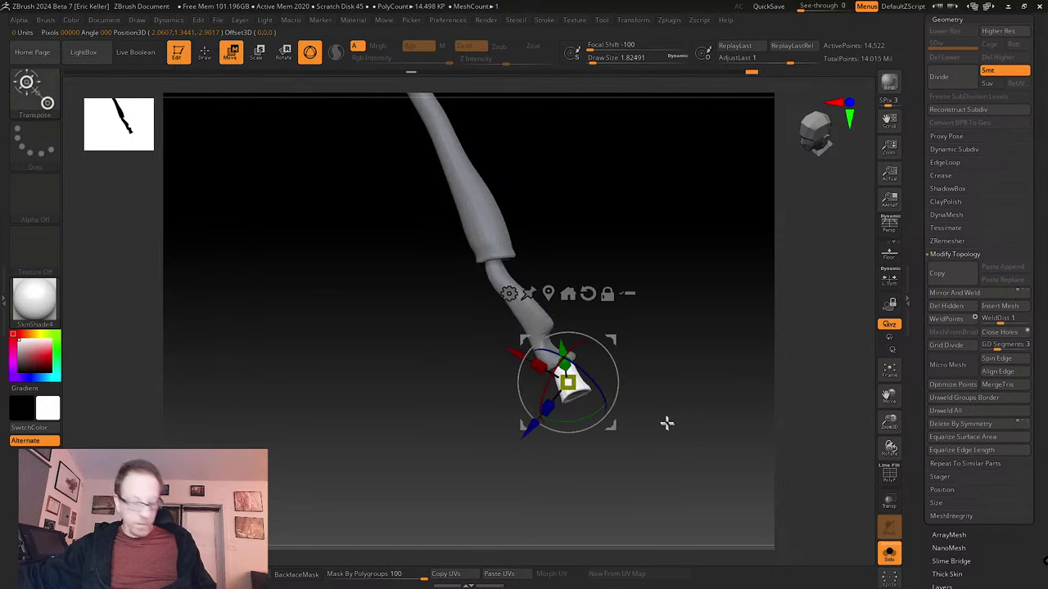
pyautogui.moveTo(662, 458); pyautogui.dragTo(627, 415)
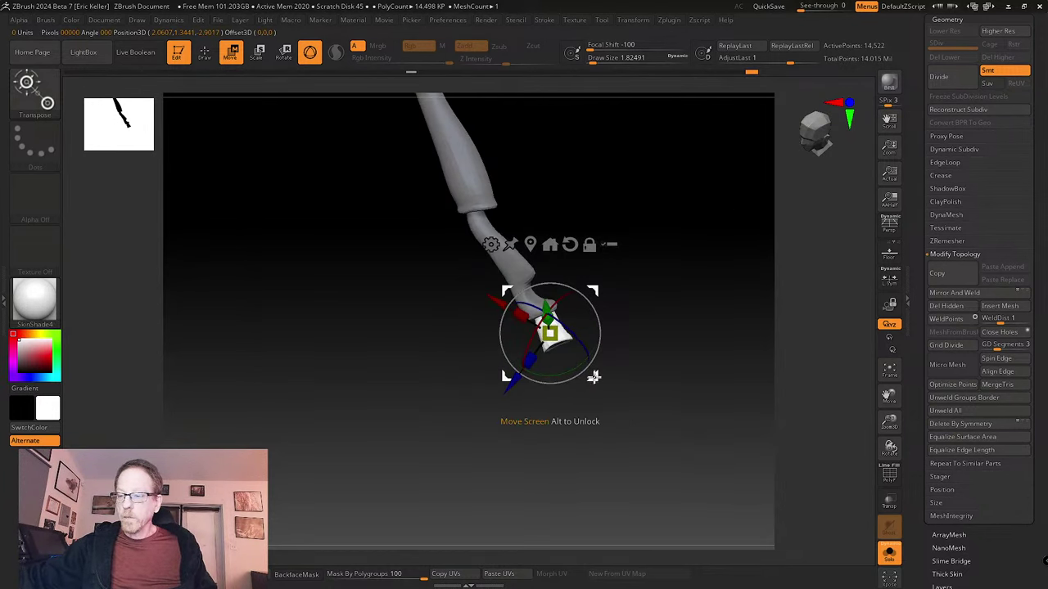
# - Duplicate the flared end segment three times down the leg to form a chain of nested foot segments
pyautogui.press('ctrl')
pyautogui.moveTo(606, 393); pyautogui.dragTo(616, 495)
pyautogui.keyDown('alt'); pyautogui.moveTo(736, 483); pyautogui.dragTo(650, 400); pyautogui.keyUp('alt')
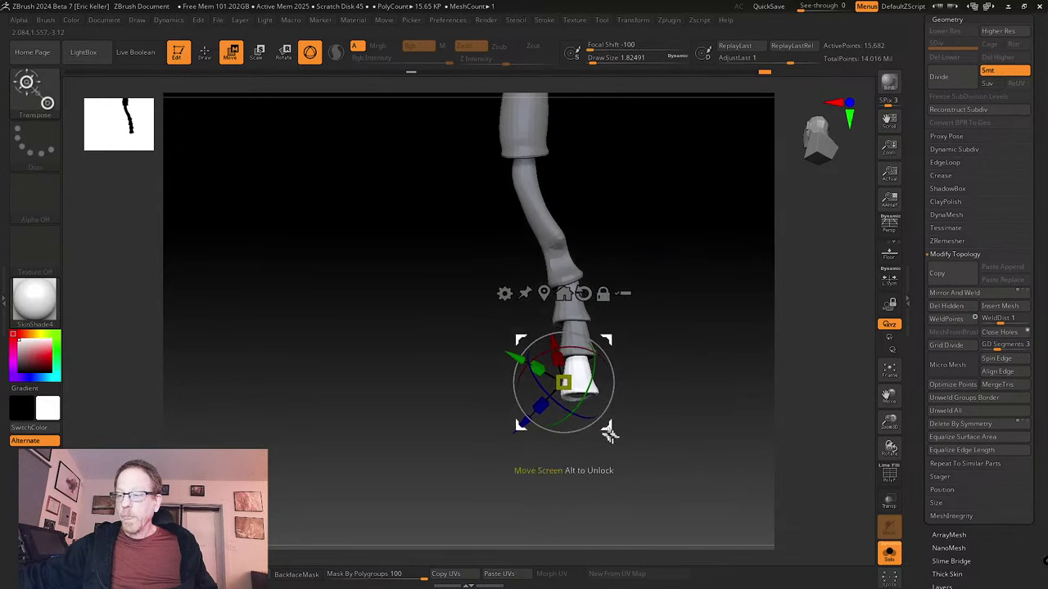
pyautogui.keyDown('ctrl'); pyautogui.moveTo(608, 430); pyautogui.dragTo(611, 460); pyautogui.keyUp('ctrl')
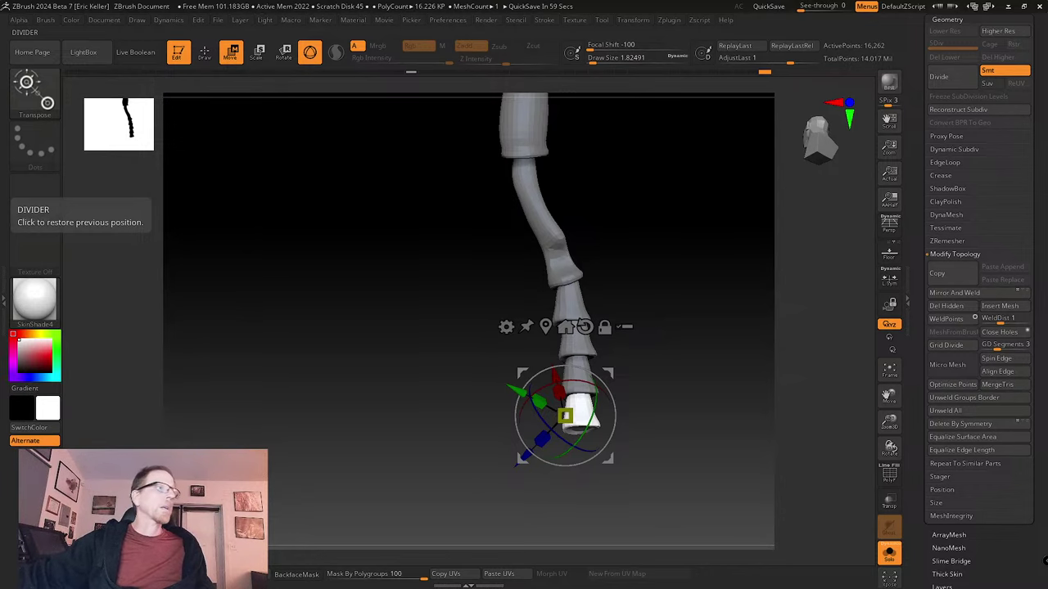
# - Examine the wasp leg and foot segments in the reference image board
pyautogui.moveTo(3, 259); pyautogui.dragTo(604, 166, button='right')
pyautogui.scroll(-6, 589, 183)
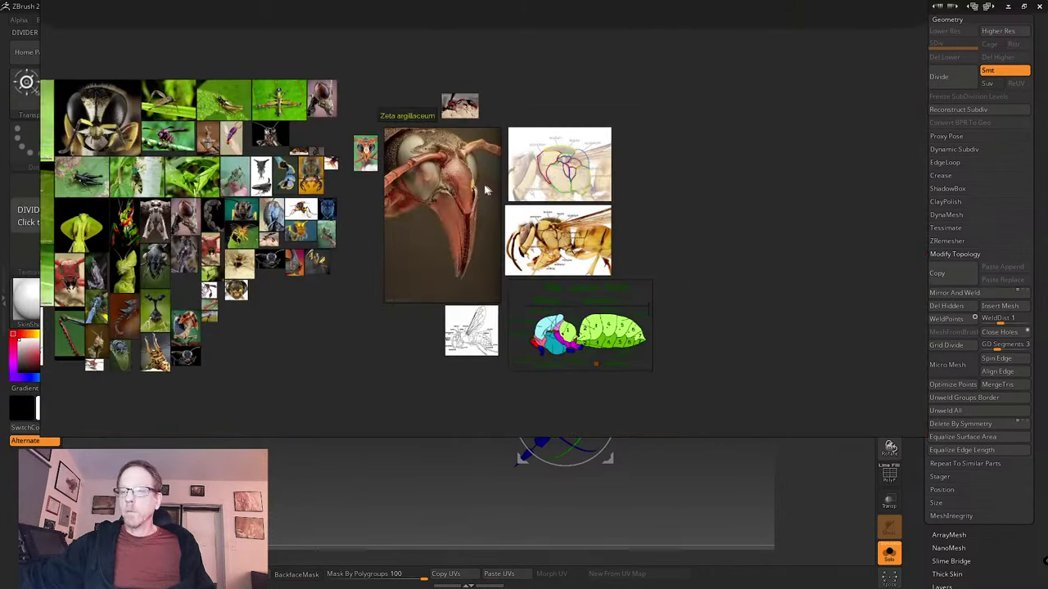
pyautogui.scroll(4, 487, 193)
pyautogui.scroll(-4, 413, 163)
pyautogui.moveTo(334, 141); pyautogui.dragTo(334, 289, button='right')
pyautogui.scroll(8, 411, 209)
pyautogui.scroll(5, 458, 227)
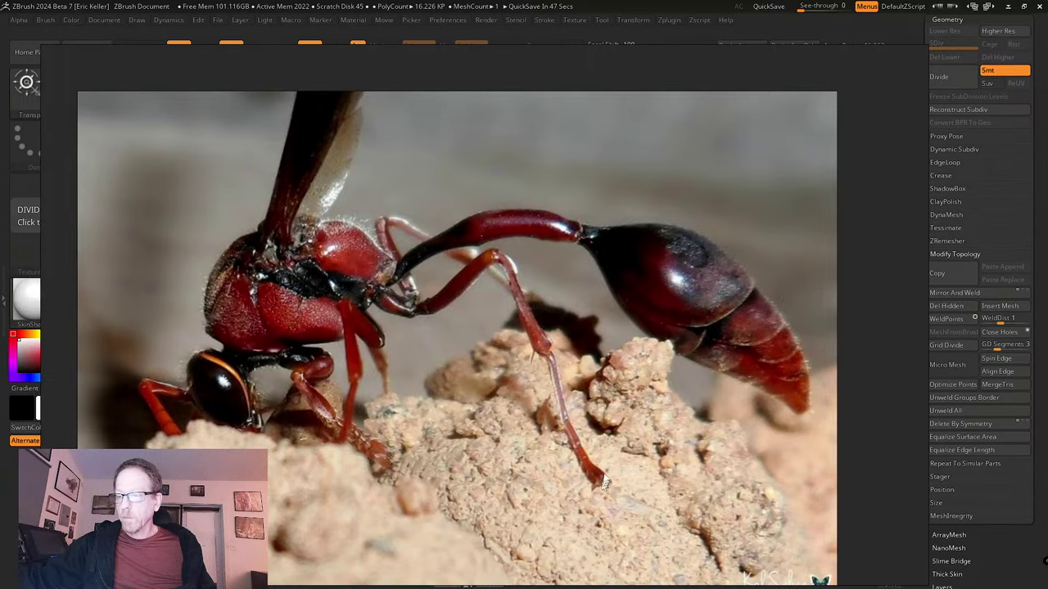
pyautogui.moveTo(711, 402); pyautogui.dragTo(0, 315, button='right')
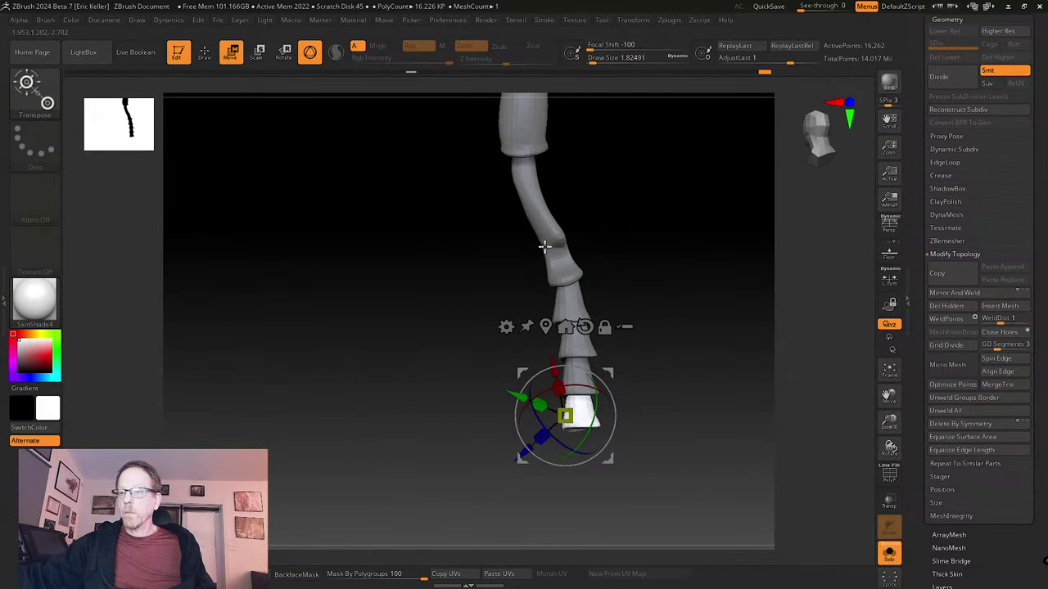
# - Clear the mask on the leg, return to draw mode, and save the tool as the next numbered version
pyautogui.moveTo(657, 410)
pyautogui.mouseDown()
pyautogui.moveTo(630, 433)
pyautogui.moveTo(664, 402)
pyautogui.moveTo(664, 423)
pyautogui.moveTo(690, 399)
pyautogui.moveTo(603, 378)
pyautogui.moveTo(646, 357)
pyautogui.moveTo(652, 400)
pyautogui.moveTo(697, 414)
pyautogui.mouseUp()
pyautogui.press('q')
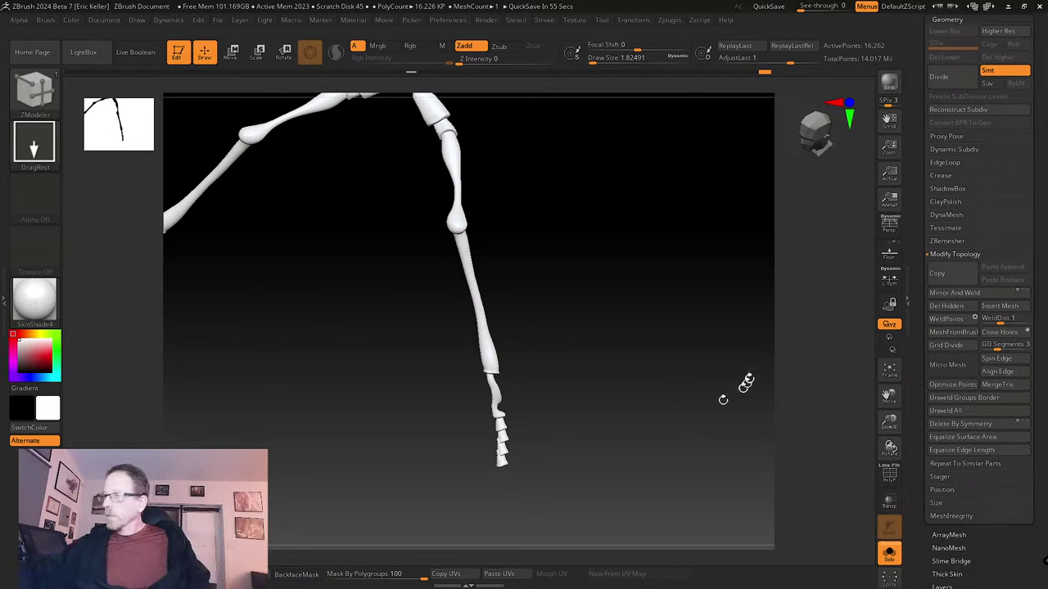
pyautogui.moveTo(914, 104); pyautogui.dragTo(919, 219)
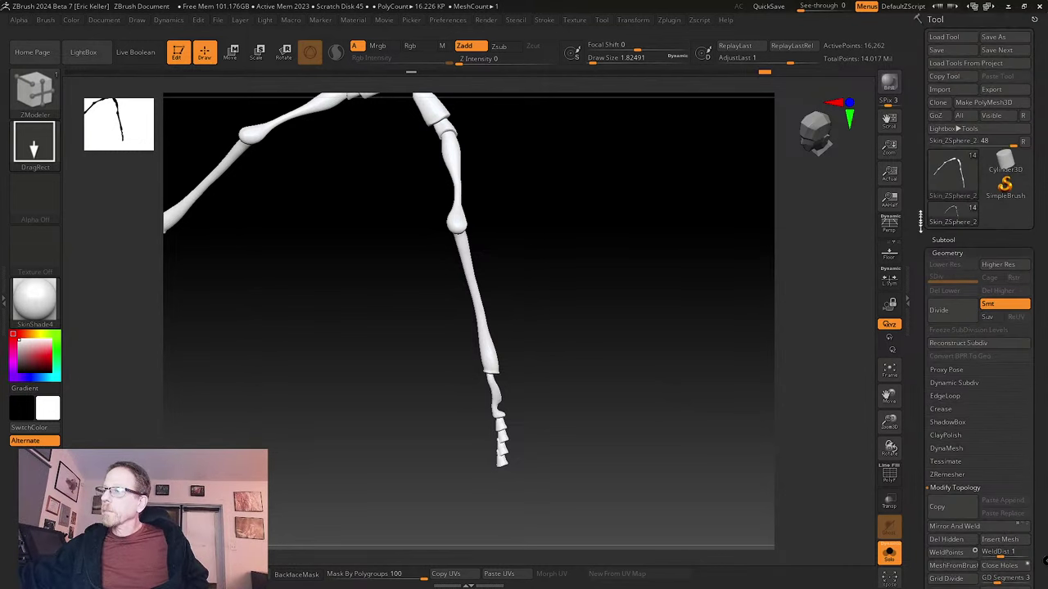
pyautogui.click(998, 50)
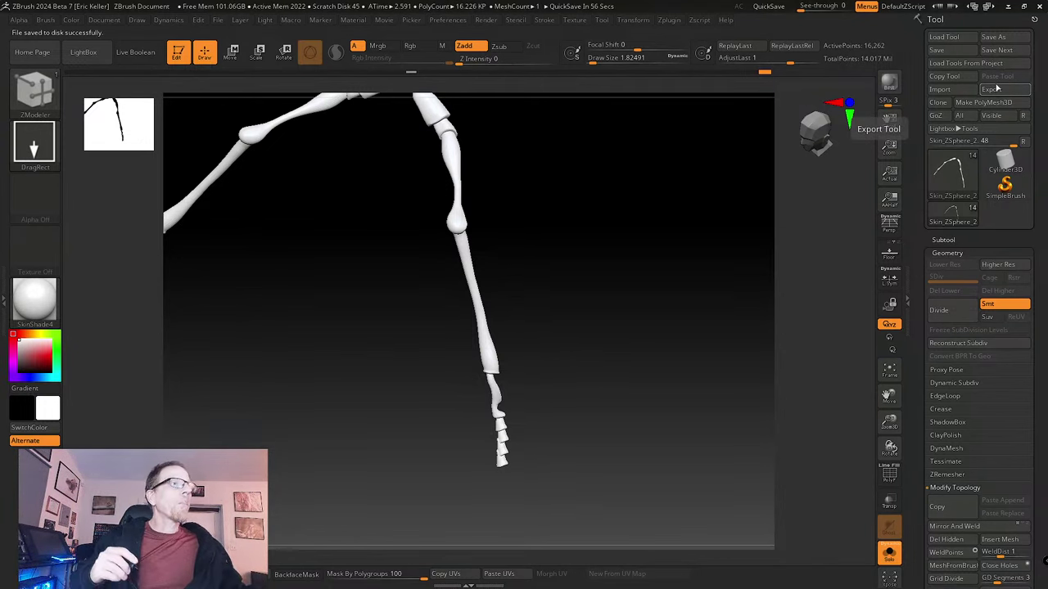
# - Reshape and smooth the long foot segment below the shin with the Move brush at a draw size of about 56
pyautogui.click(45, 105)
pyautogui.click(304, 99)
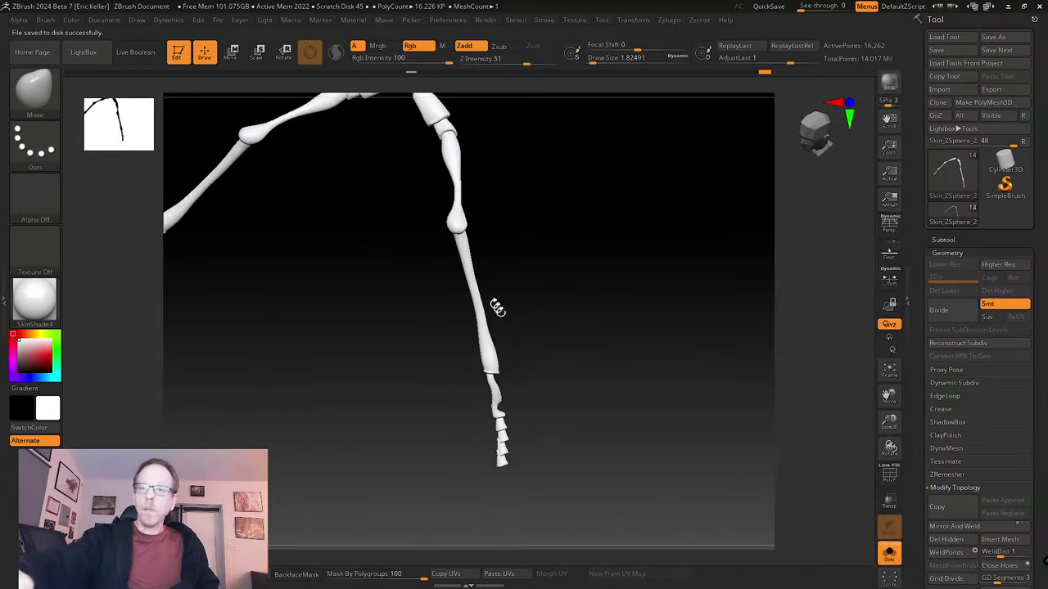
pyautogui.keyDown('ctrl'); pyautogui.moveTo(535, 365); pyautogui.dragTo(575, 452, button='right'); pyautogui.keyUp('ctrl')
pyautogui.press('s')
pyautogui.moveTo(538, 374); pyautogui.dragTo(558, 360)
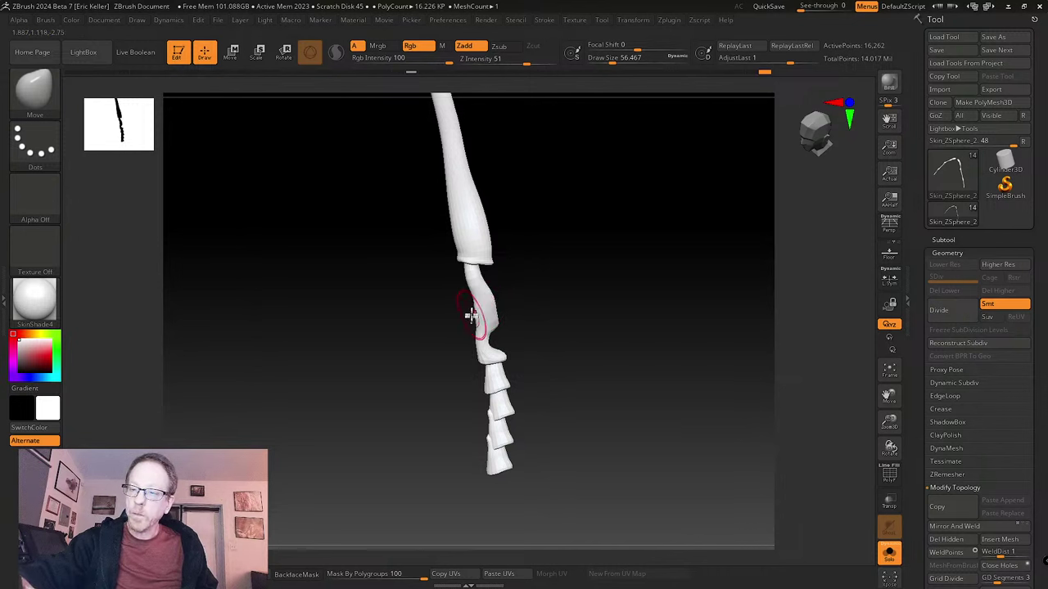
pyautogui.press('shift')
pyautogui.keyDown('shift'); pyautogui.moveTo(473, 323); pyautogui.dragTo(468, 293); pyautogui.keyUp('shift')
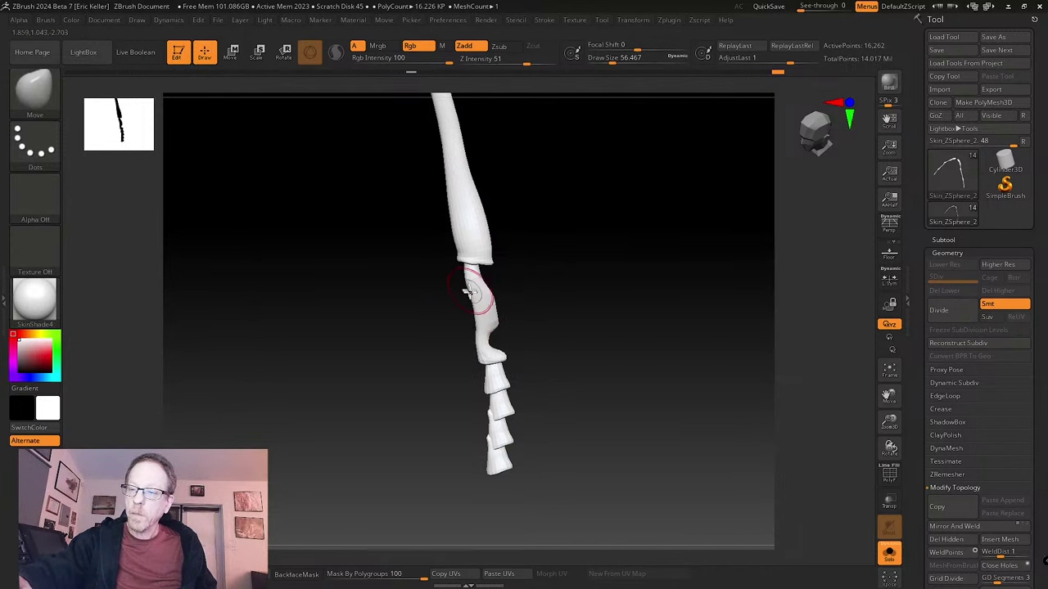
pyautogui.press('shift')
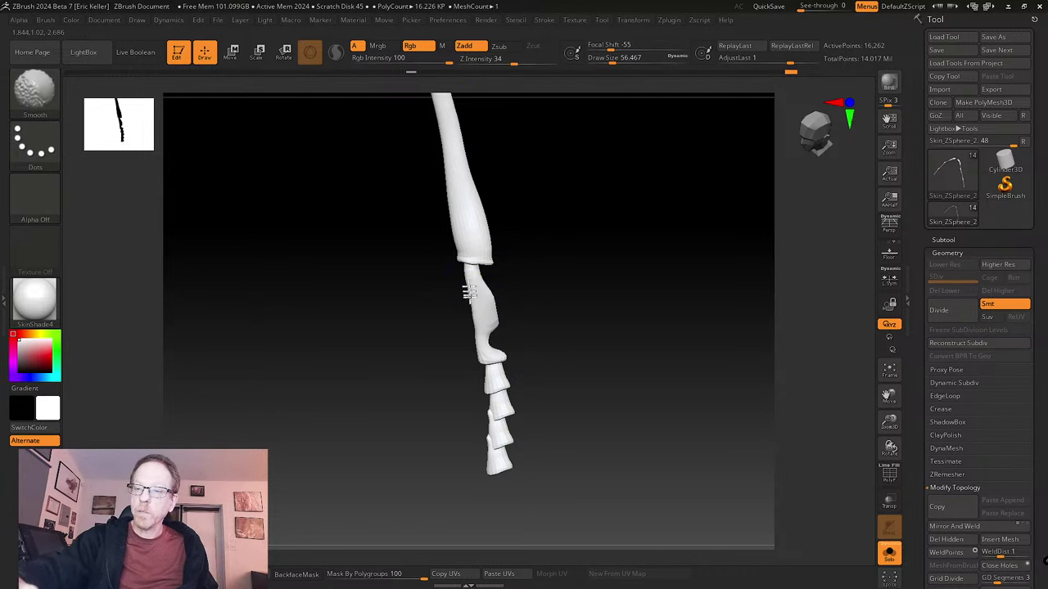
pyautogui.moveTo(469, 292)
pyautogui.keyDown('shift'); pyautogui.mouseDown()
pyautogui.moveTo(472, 315)
pyautogui.moveTo(554, 279)
pyautogui.moveTo(459, 348)
pyautogui.mouseUp(); pyautogui.keyUp('shift')
# - Straighten and smooth the long foot segment from the front with a draw size of about 77
pyautogui.press('s')
pyautogui.moveTo(493, 305)
pyautogui.mouseDown()
pyautogui.moveTo(464, 307)
pyautogui.moveTo(468, 339)
pyautogui.mouseUp()
pyautogui.press('s')
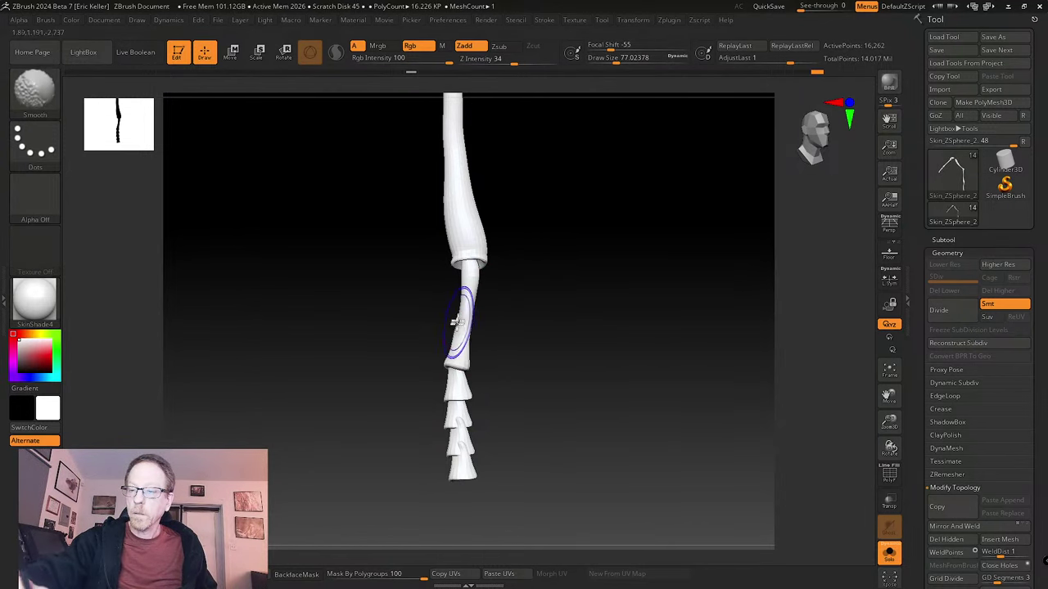
pyautogui.moveTo(482, 292)
pyautogui.mouseDown()
pyautogui.moveTo(513, 298)
pyautogui.moveTo(526, 253)
pyautogui.moveTo(516, 244)
pyautogui.mouseUp()
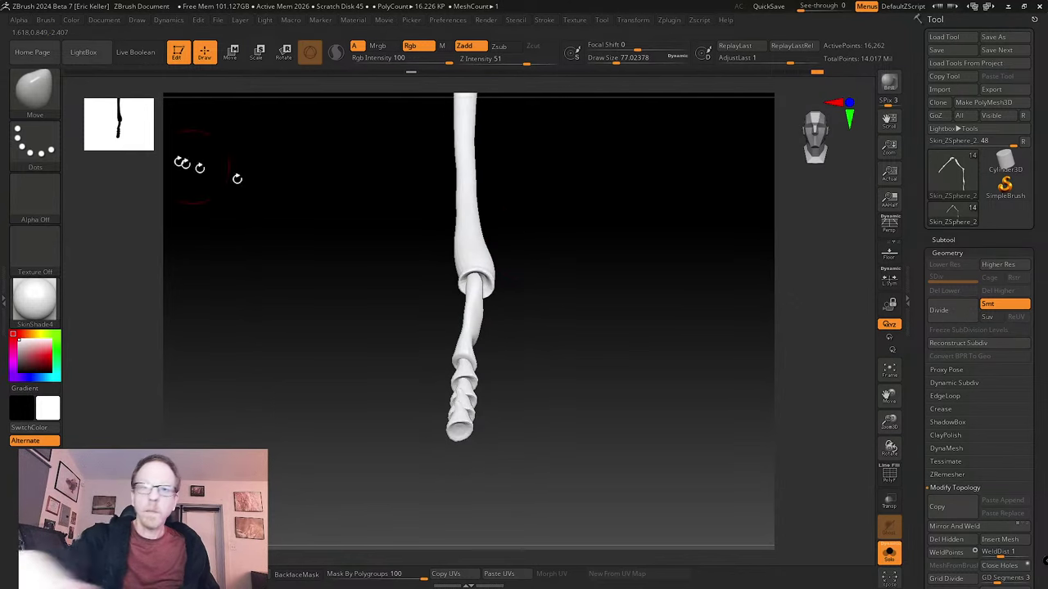
# - Switch to the Inflat brush and apply the StartupMaterial to the model
pyautogui.press('b')
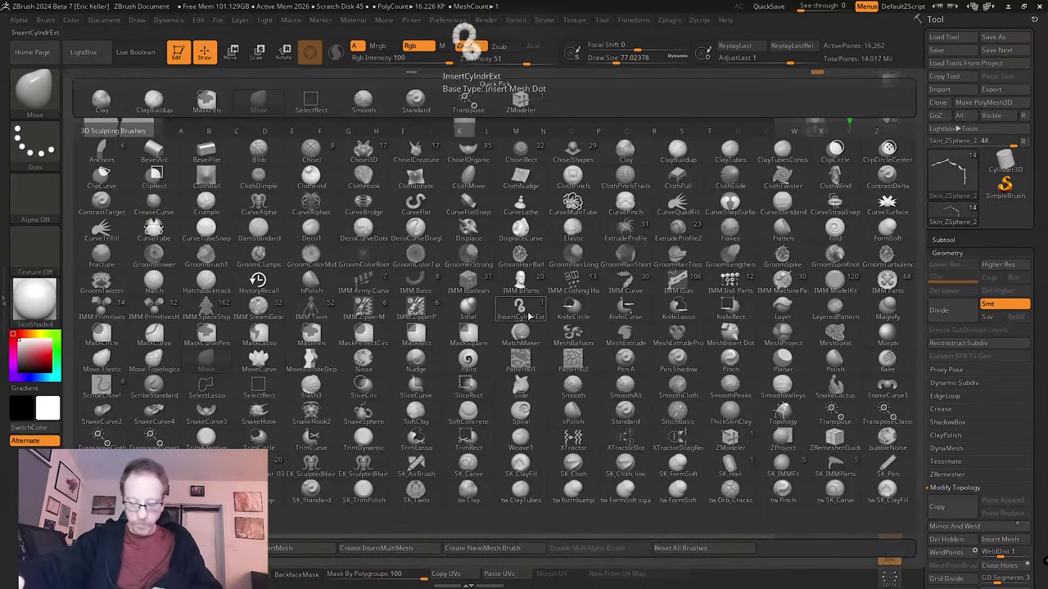
pyautogui.press('i')
pyautogui.press('n')
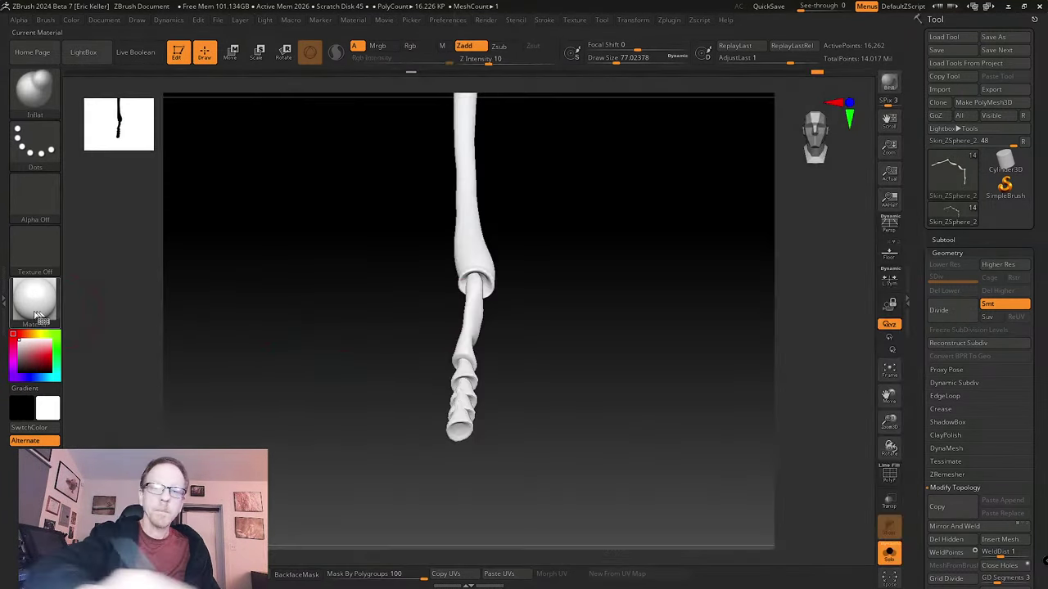
pyautogui.click(35, 315)
pyautogui.click(99, 225)
# - Inflate the upper end of the long foot segment where it enters the shin, and smooth its notched lower end
pyautogui.moveTo(529, 262); pyautogui.dragTo(491, 277)
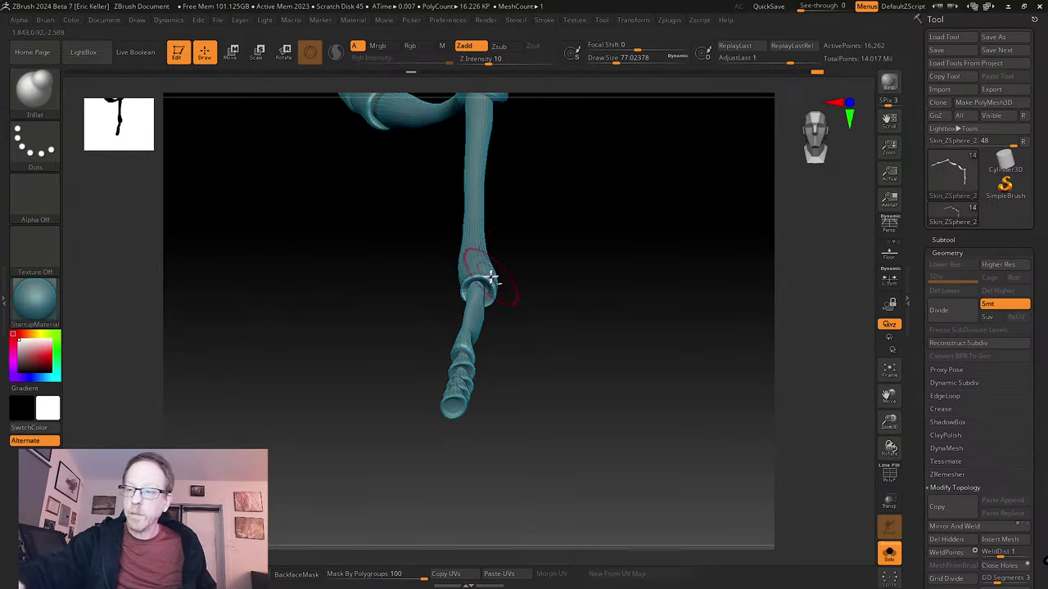
pyautogui.moveTo(491, 277)
pyautogui.keyDown('ctrl'); pyautogui.mouseDown(button='right')
pyautogui.moveTo(500, 350)
pyautogui.moveTo(473, 314)
pyautogui.moveTo(505, 329)
pyautogui.moveTo(552, 283)
pyautogui.moveTo(435, 330)
pyautogui.moveTo(437, 314)
pyautogui.mouseUp(button='right'); pyautogui.keyUp('ctrl')
pyautogui.press('shift')
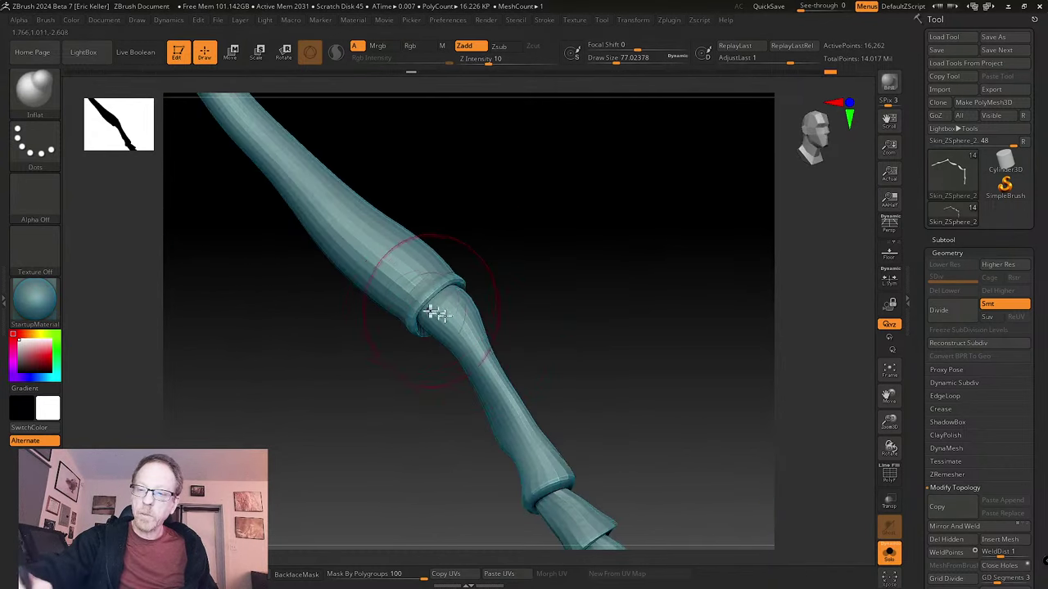
pyautogui.moveTo(434, 362); pyautogui.dragTo(482, 358, button='right')
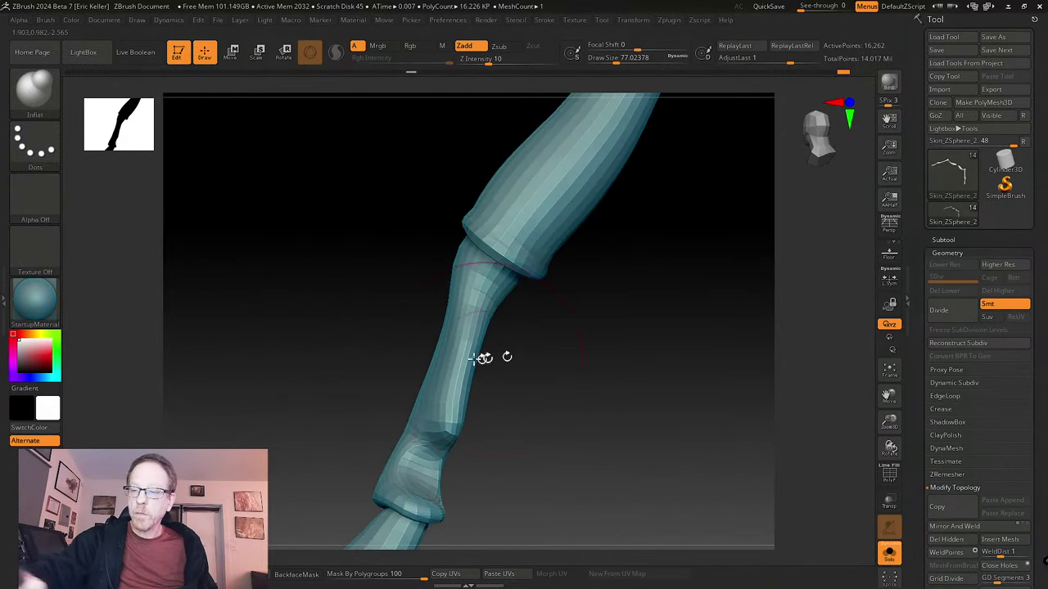
pyautogui.moveTo(458, 284)
pyautogui.mouseDown(button='right')
pyautogui.moveTo(523, 369)
pyautogui.moveTo(555, 360)
pyautogui.mouseUp(button='right')
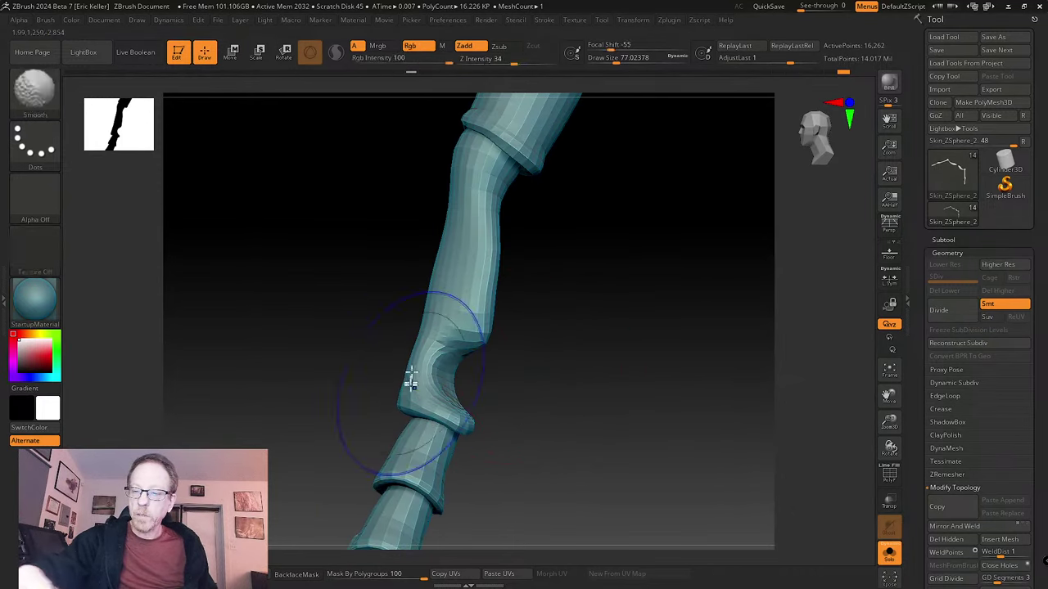
pyautogui.moveTo(461, 402)
pyautogui.mouseDown(button='right')
pyautogui.moveTo(515, 363)
pyautogui.moveTo(501, 356)
pyautogui.mouseUp(button='right')
# - Refine the spur and notch of the long foot segment with the Move brush at draw size about 33, undoing an unwanted stroke
pyautogui.click(35, 91)
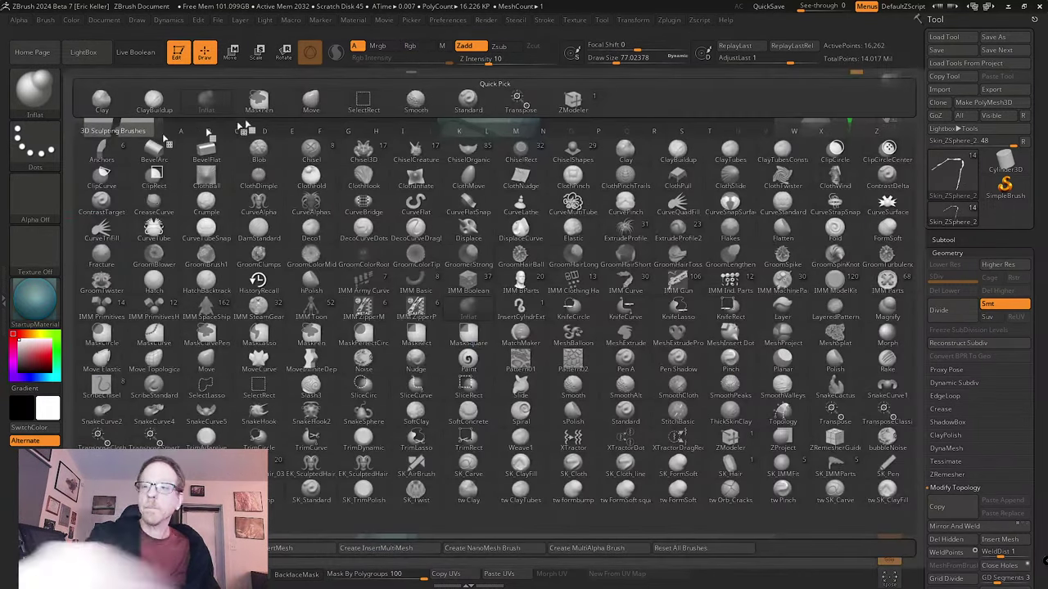
pyautogui.click(313, 105)
pyautogui.press('s')
pyautogui.moveTo(491, 324)
pyautogui.mouseDown()
pyautogui.moveTo(474, 324)
pyautogui.moveTo(476, 334)
pyautogui.mouseUp()
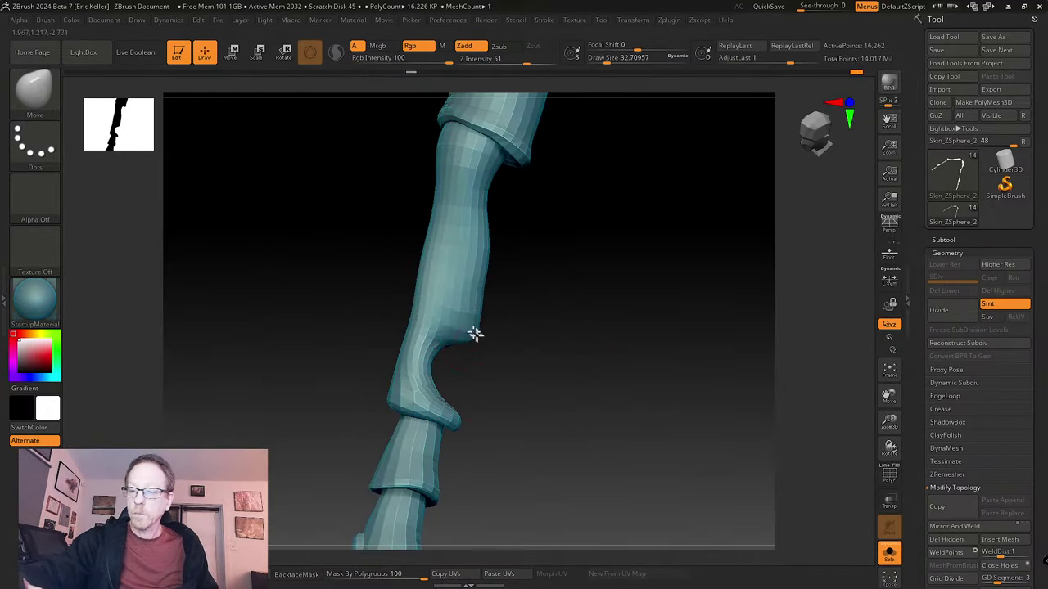
pyautogui.moveTo(475, 333); pyautogui.dragTo(450, 325, button='right')
pyautogui.moveTo(482, 362)
pyautogui.mouseDown(button='right')
pyautogui.moveTo(465, 351)
pyautogui.moveTo(439, 379)
pyautogui.moveTo(434, 357)
pyautogui.mouseUp(button='right')
pyautogui.hotkey('ctrl', 'z')
pyautogui.moveTo(433, 357); pyautogui.dragTo(444, 355)
pyautogui.moveTo(444, 355); pyautogui.dragTo(468, 345, button='right')
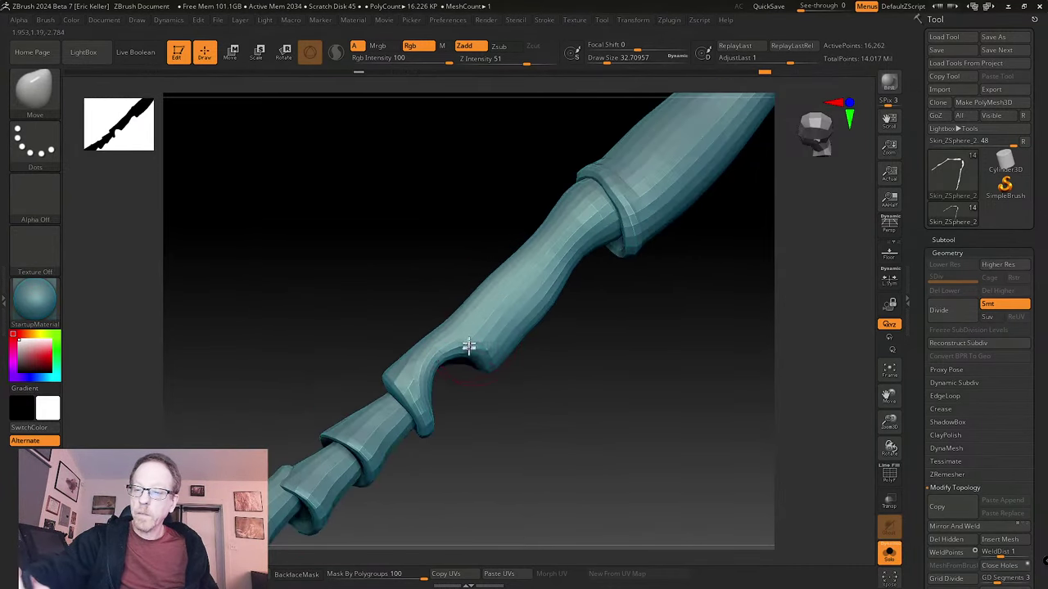
# - Smooth the long foot segment and adjust its joint with the shin using the Move brush at a draw size of about 77
pyautogui.moveTo(487, 350)
pyautogui.keyDown('shift'); pyautogui.mouseDown()
pyautogui.moveTo(467, 336)
pyautogui.moveTo(468, 320)
pyautogui.mouseUp(); pyautogui.keyUp('shift')
pyautogui.press('s')
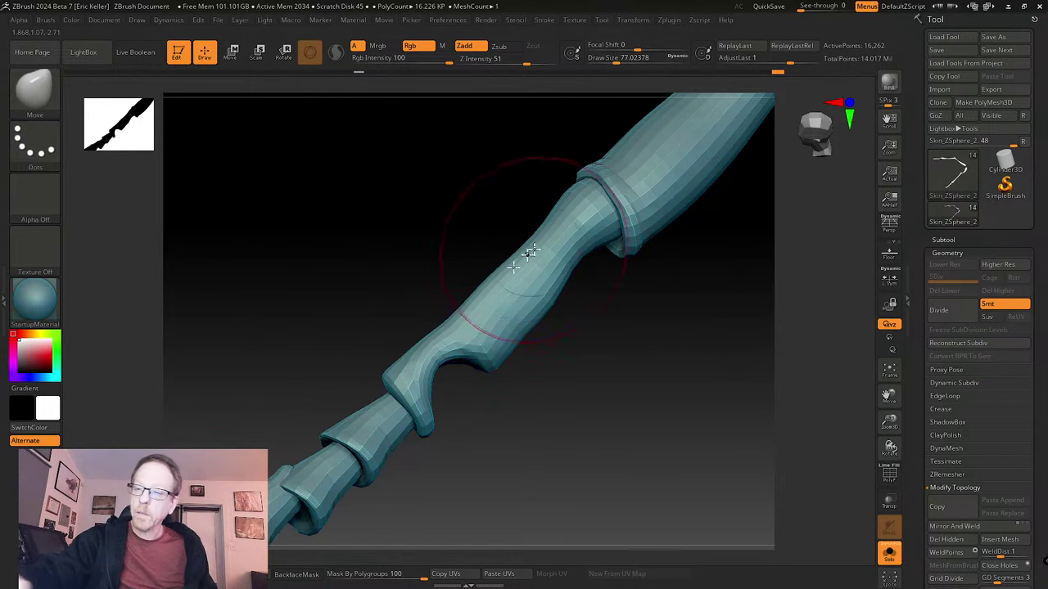
pyautogui.moveTo(529, 254)
pyautogui.keyDown('shift'); pyautogui.mouseDown()
pyautogui.moveTo(511, 266)
pyautogui.moveTo(540, 232)
pyautogui.mouseUp(); pyautogui.keyUp('shift')
pyautogui.keyDown('alt'); pyautogui.moveTo(613, 253); pyautogui.dragTo(582, 344, button='right'); pyautogui.keyUp('alt')
pyautogui.moveTo(573, 276); pyautogui.dragTo(536, 245)
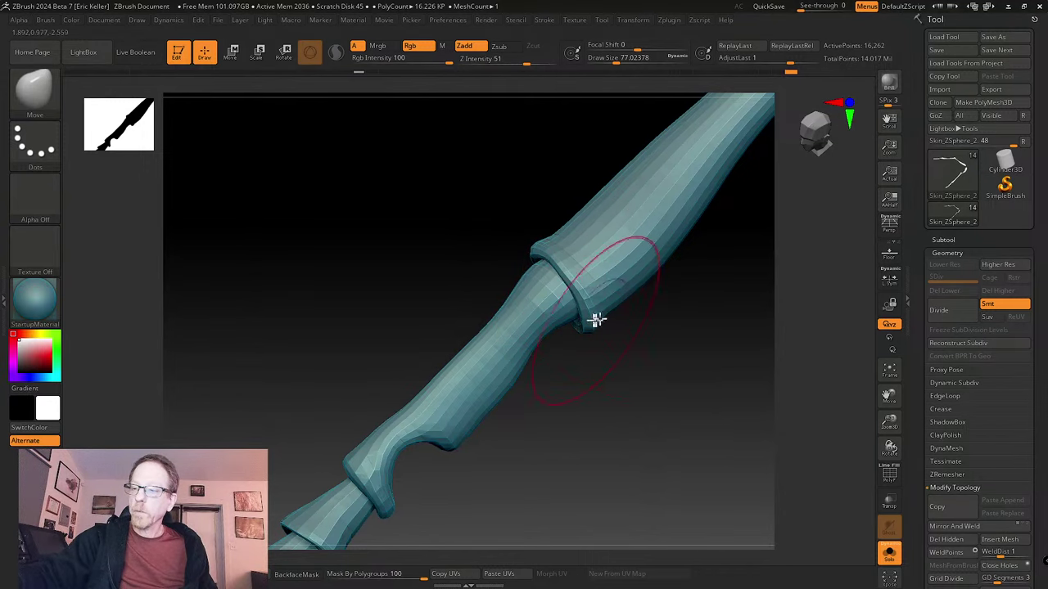
# - Smooth the surface of the leg's long lower segment above the collar joint
pyautogui.press('shift')
pyautogui.keyDown('ctrl'); pyautogui.moveTo(665, 275); pyautogui.dragTo(663, 246, button='right'); pyautogui.keyUp('ctrl')
pyautogui.keyDown('alt'); pyautogui.moveTo(699, 287); pyautogui.dragTo(540, 393, button='right'); pyautogui.keyUp('alt')
pyautogui.keyDown('shift'); pyautogui.moveTo(544, 319); pyautogui.dragTo(581, 265); pyautogui.keyUp('shift')
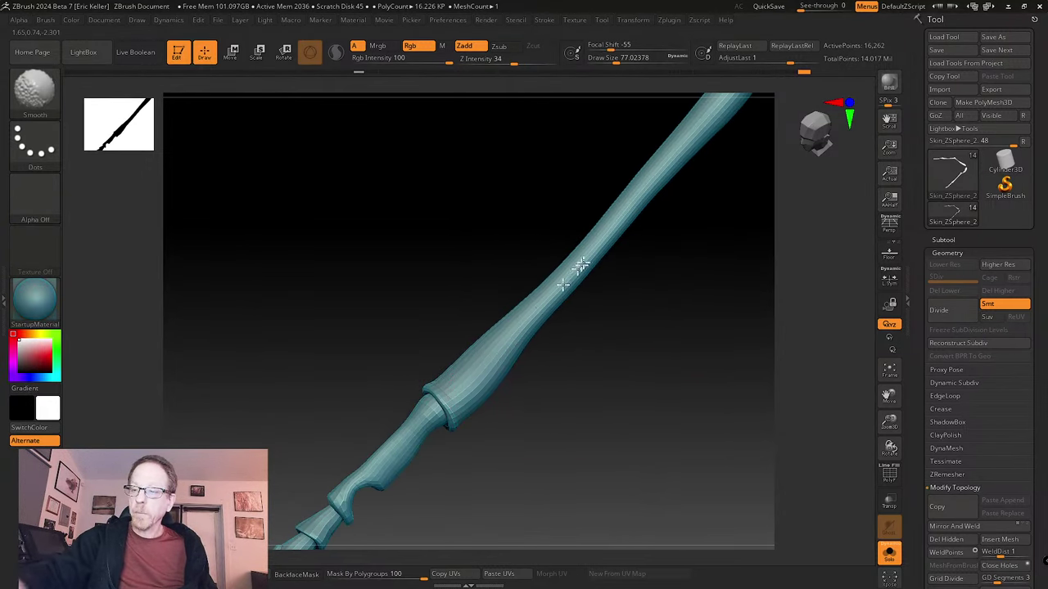
# - Reshape the knee joint's socket with the Move brush, reducing the draw size to about 51
pyautogui.moveTo(518, 325)
pyautogui.mouseDown(button='right')
pyautogui.moveTo(648, 273)
pyautogui.moveTo(572, 333)
pyautogui.moveTo(534, 307)
pyautogui.moveTo(561, 374)
pyautogui.moveTo(554, 335)
pyautogui.moveTo(611, 284)
pyautogui.moveTo(587, 352)
pyautogui.moveTo(603, 297)
pyautogui.mouseUp(button='right')
pyautogui.moveTo(575, 360); pyautogui.dragTo(557, 324, button='right')
pyautogui.moveTo(432, 358)
pyautogui.mouseDown()
pyautogui.moveTo(435, 378)
pyautogui.moveTo(449, 382)
pyautogui.moveTo(421, 348)
pyautogui.mouseUp()
pyautogui.press('s')
pyautogui.moveTo(420, 348); pyautogui.dragTo(444, 306, button='right')
pyautogui.moveTo(360, 407); pyautogui.dragTo(369, 407)
pyautogui.press('s')
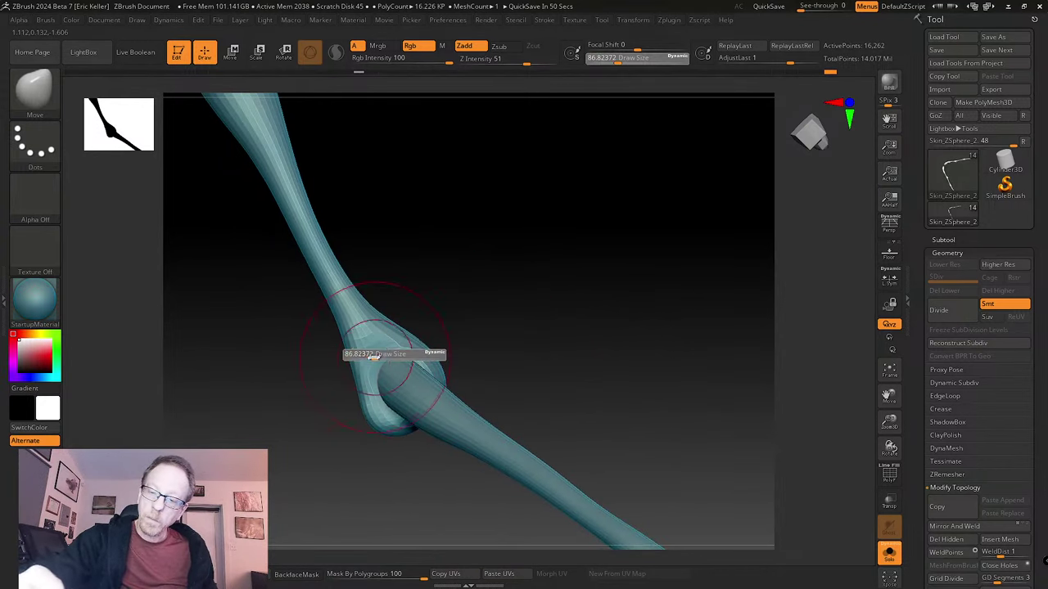
pyautogui.moveTo(372, 355); pyautogui.dragTo(366, 370)
# - Smooth the rounded knee joint and adjust its outline where the two leg segments meet
pyautogui.press('shift')
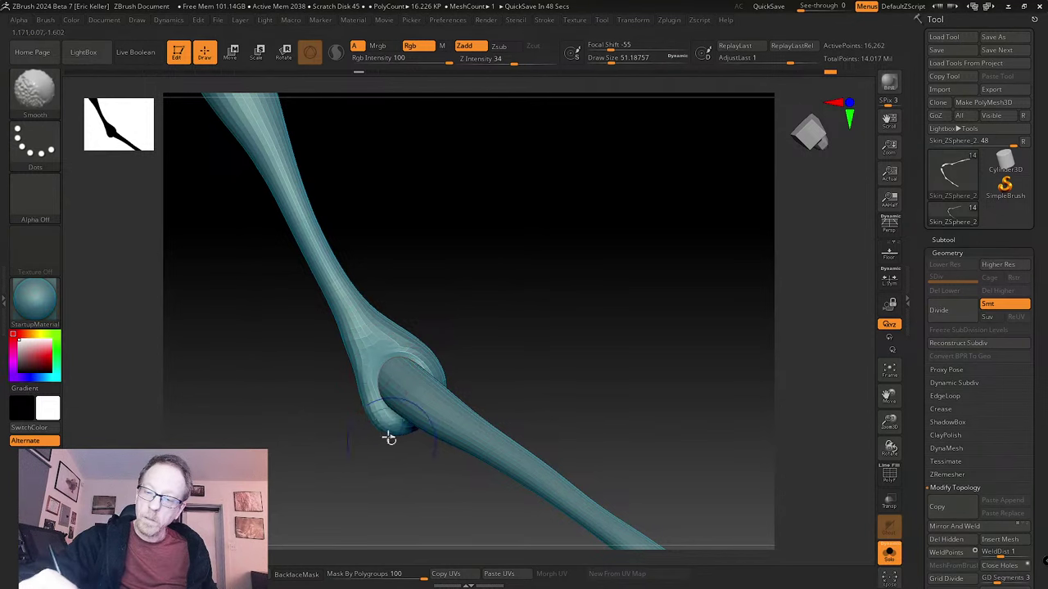
pyautogui.keyDown('shift'); pyautogui.moveTo(394, 438); pyautogui.dragTo(376, 409); pyautogui.keyUp('shift')
pyautogui.moveTo(468, 309); pyautogui.dragTo(496, 313)
pyautogui.moveTo(389, 342)
pyautogui.keyDown('shift'); pyautogui.mouseDown()
pyautogui.moveTo(423, 374)
pyautogui.moveTo(391, 336)
pyautogui.mouseUp(); pyautogui.keyUp('shift')
pyautogui.moveTo(494, 305)
pyautogui.mouseDown()
pyautogui.moveTo(486, 330)
pyautogui.moveTo(467, 327)
pyautogui.mouseUp()
pyautogui.keyDown('shift'); pyautogui.moveTo(383, 345); pyautogui.dragTo(361, 334); pyautogui.keyUp('shift')
pyautogui.moveTo(346, 301); pyautogui.dragTo(446, 373, button='right')
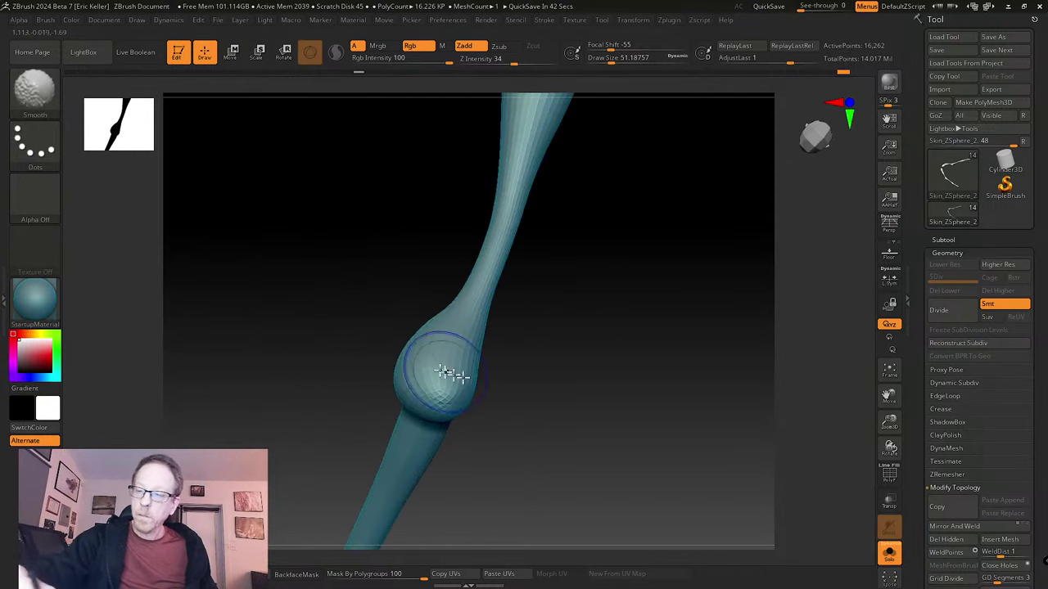
# - Enlarge the draw size to about 104 and refine the knee's upper contour with the Move brush
pyautogui.moveTo(446, 409)
pyautogui.mouseDown(button='right')
pyautogui.moveTo(568, 390)
pyautogui.moveTo(464, 392)
pyautogui.moveTo(449, 322)
pyautogui.moveTo(475, 283)
pyautogui.mouseUp(button='right')
pyautogui.press('s')
pyautogui.moveTo(444, 295); pyautogui.dragTo(438, 301)
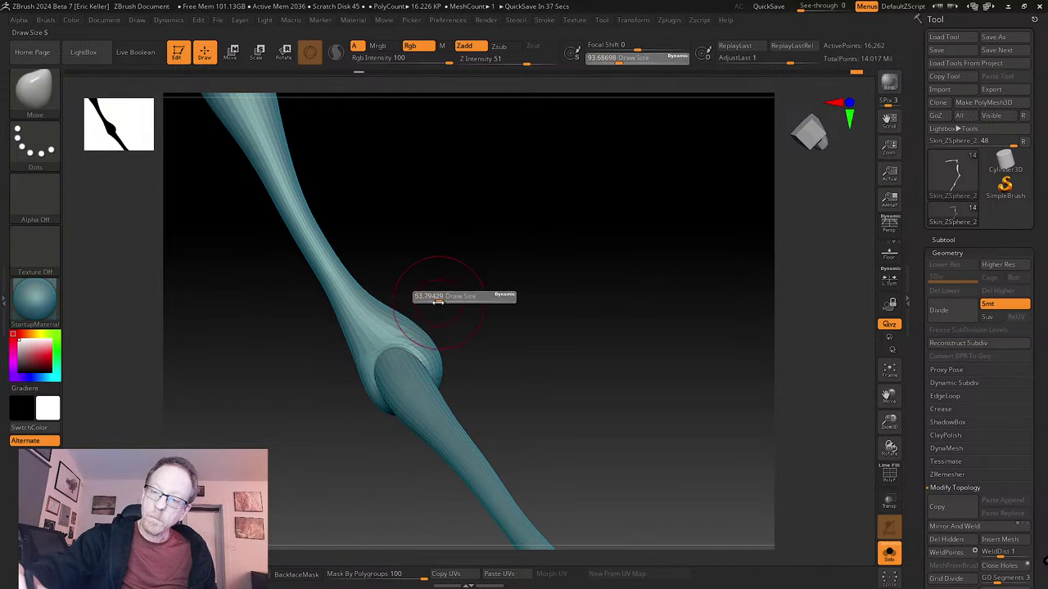
pyautogui.press('s')
pyautogui.click(384, 276)
pyautogui.moveTo(391, 262); pyautogui.dragTo(322, 201, button='right')
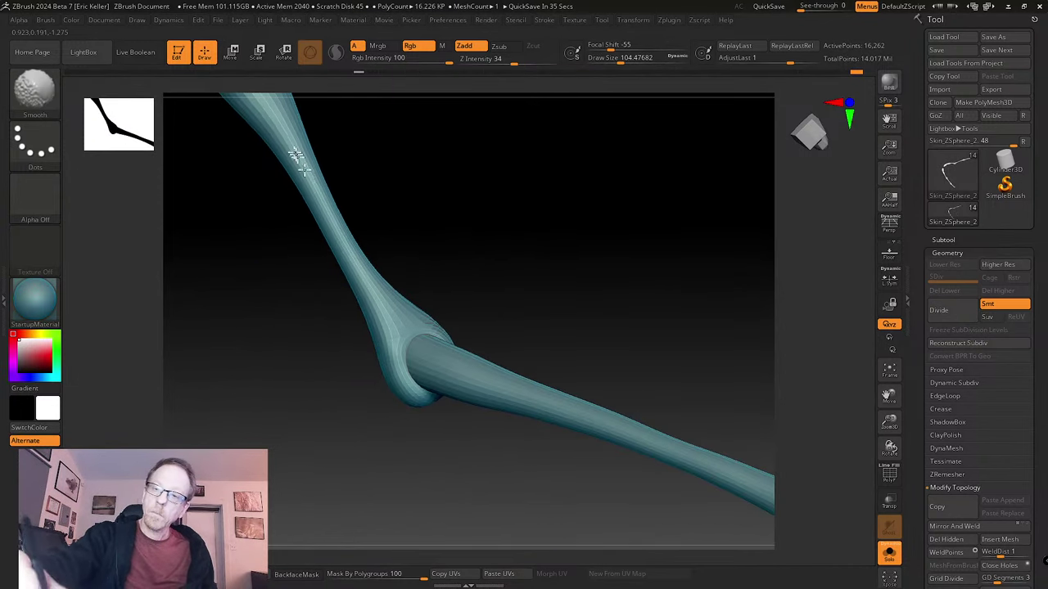
# - Set the draw size to about 128 and smooth the narrow part of the segment above the knee
pyautogui.moveTo(296, 156)
pyautogui.keyDown('ctrl'); pyautogui.mouseDown(button='right')
pyautogui.moveTo(328, 227)
pyautogui.moveTo(402, 295)
pyautogui.moveTo(381, 339)
pyautogui.mouseUp(button='right'); pyautogui.keyUp('ctrl')
pyautogui.press('s')
pyautogui.moveTo(358, 337); pyautogui.dragTo(354, 348)
pyautogui.moveTo(368, 394)
pyautogui.mouseDown(button='right')
pyautogui.moveTo(376, 338)
pyautogui.moveTo(339, 330)
pyautogui.mouseUp(button='right')
pyautogui.keyDown('shift'); pyautogui.moveTo(339, 330); pyautogui.dragTo(336, 261); pyautogui.keyUp('shift')
# - Choose the Inflat brush and fill out the upper leg segment, smoothing it along its length
pyautogui.moveTo(365, 273)
pyautogui.mouseDown(button='right')
pyautogui.moveTo(341, 255)
pyautogui.moveTo(372, 276)
pyautogui.moveTo(131, 180)
pyautogui.mouseUp(button='right')
pyautogui.press('b')
pyautogui.click(223, 107)
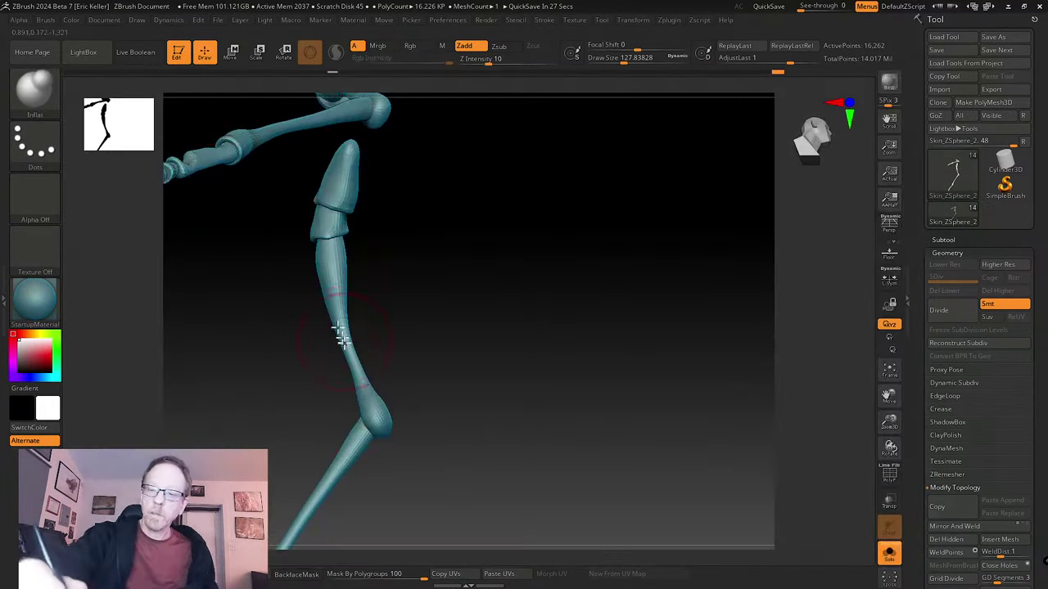
pyautogui.moveTo(364, 392)
pyautogui.keyDown('shift'); pyautogui.mouseDown()
pyautogui.moveTo(330, 280)
pyautogui.moveTo(344, 350)
pyautogui.moveTo(330, 292)
pyautogui.moveTo(334, 266)
pyautogui.mouseUp(); pyautogui.keyUp('shift')
pyautogui.moveTo(392, 273)
pyautogui.mouseDown(button='right')
pyautogui.moveTo(374, 245)
pyautogui.moveTo(374, 335)
pyautogui.mouseUp(button='right')
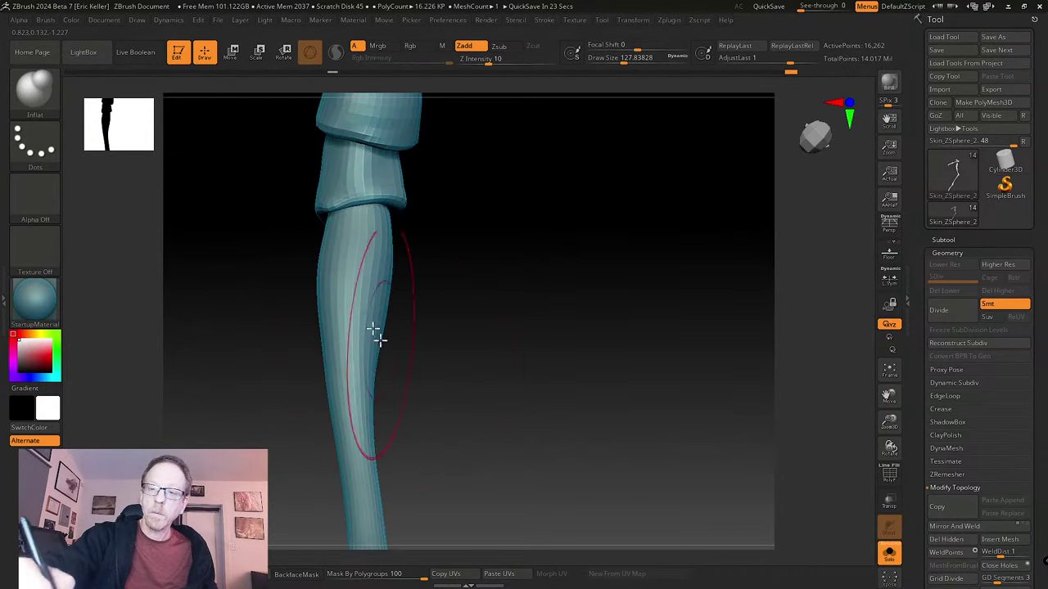
# - Reshape the flared rim of the short collar segment with the Move brush at a draw size of about 101
pyautogui.click(29, 90)
pyautogui.click(310, 101)
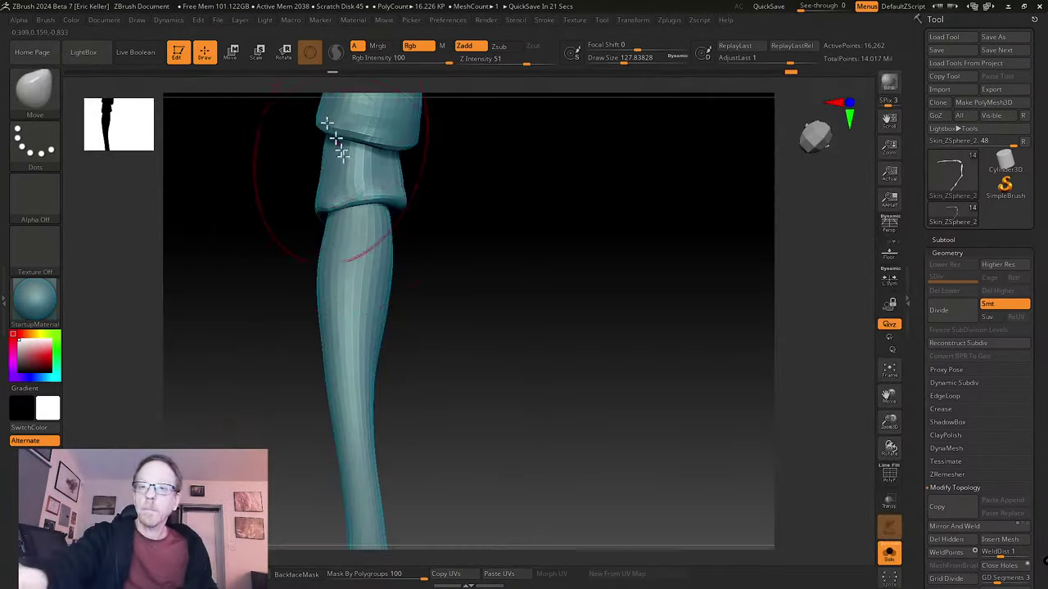
pyautogui.press('s')
pyautogui.moveTo(357, 195)
pyautogui.mouseDown()
pyautogui.moveTo(347, 193)
pyautogui.moveTo(379, 208)
pyautogui.mouseUp()
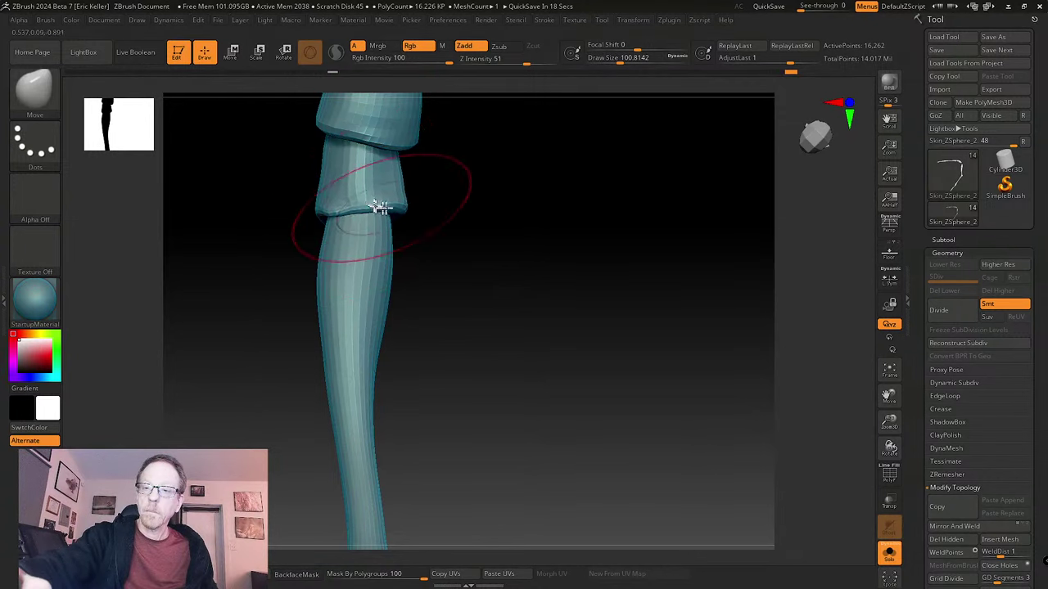
pyautogui.moveTo(388, 209); pyautogui.dragTo(420, 218, button='right')
pyautogui.moveTo(408, 209); pyautogui.dragTo(413, 216)
pyautogui.moveTo(439, 220); pyautogui.dragTo(379, 204, button='right')
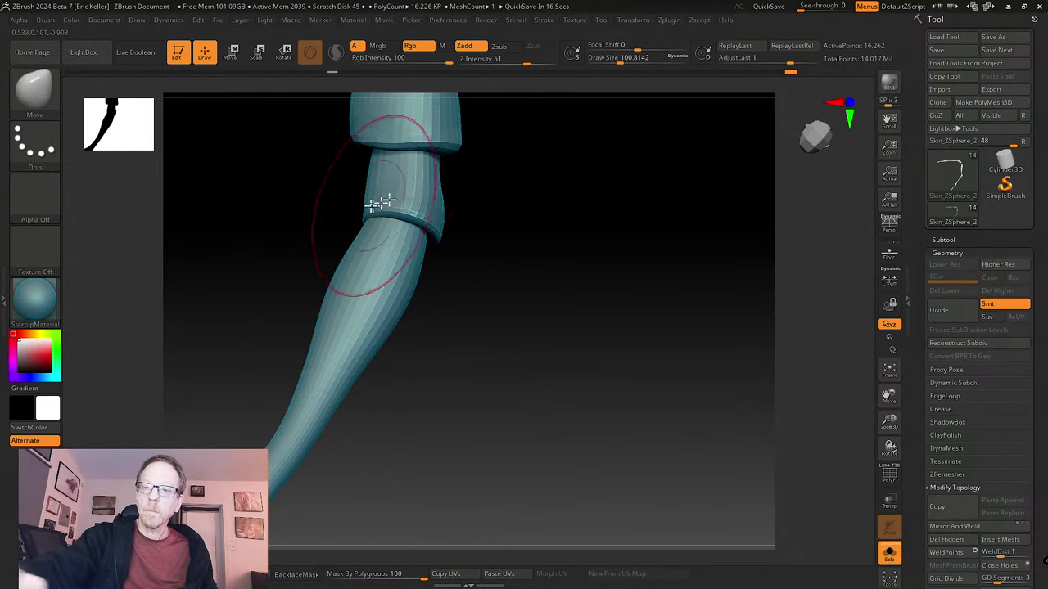
pyautogui.moveTo(379, 204); pyautogui.dragTo(352, 208)
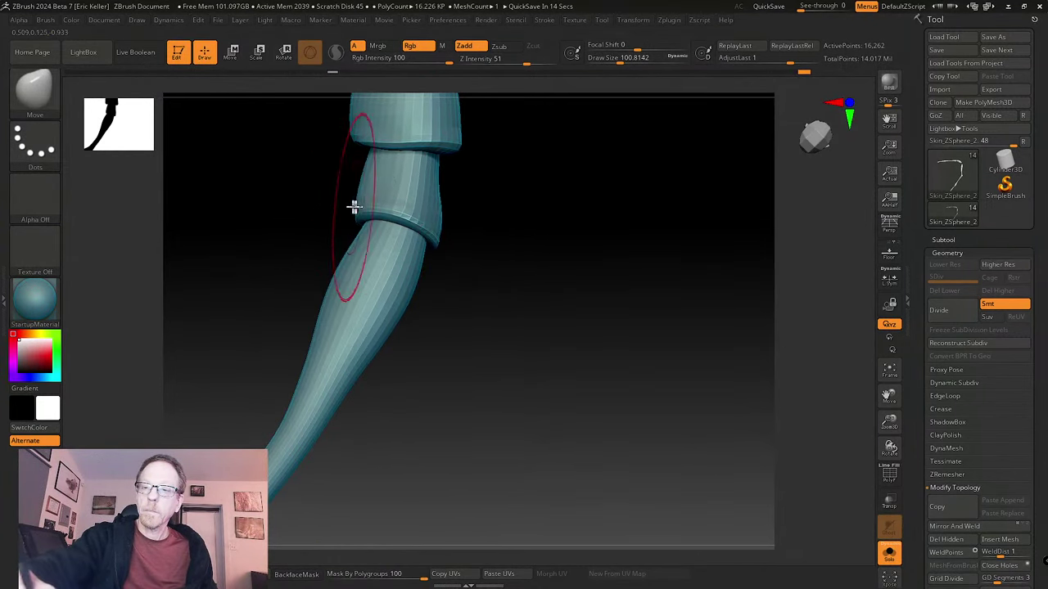
# - Reduce the draw size to about 65 and refine and smooth the overlapping rims of the leg's base segments
pyautogui.moveTo(434, 222)
pyautogui.mouseDown(button='right')
pyautogui.moveTo(448, 227)
pyautogui.moveTo(428, 196)
pyautogui.moveTo(428, 210)
pyautogui.moveTo(493, 224)
pyautogui.moveTo(460, 268)
pyautogui.moveTo(468, 257)
pyautogui.mouseUp(button='right')
pyautogui.press('s')
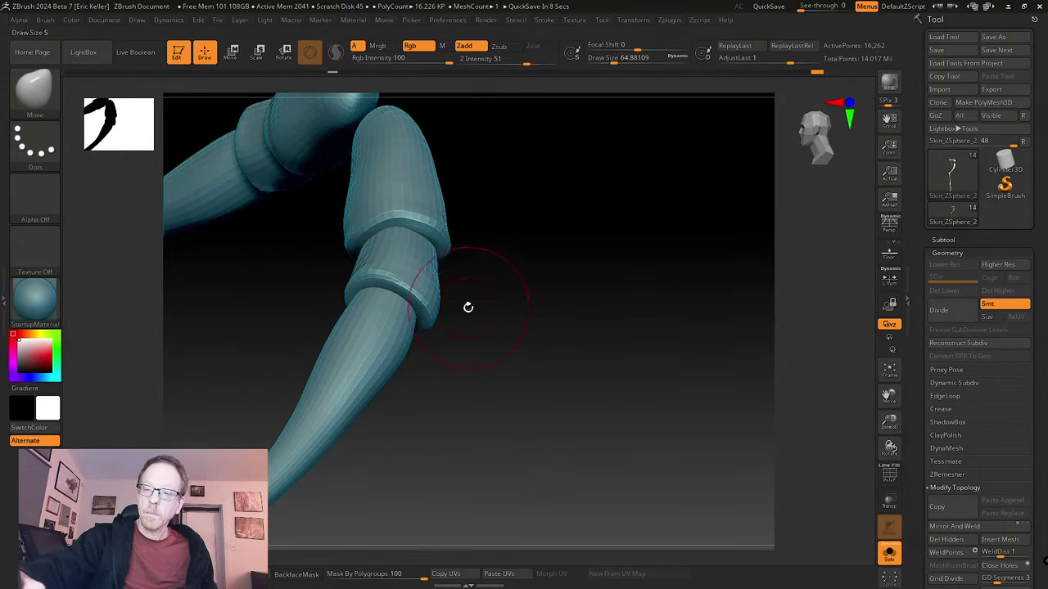
pyautogui.moveTo(467, 303); pyautogui.dragTo(462, 304, button='right')
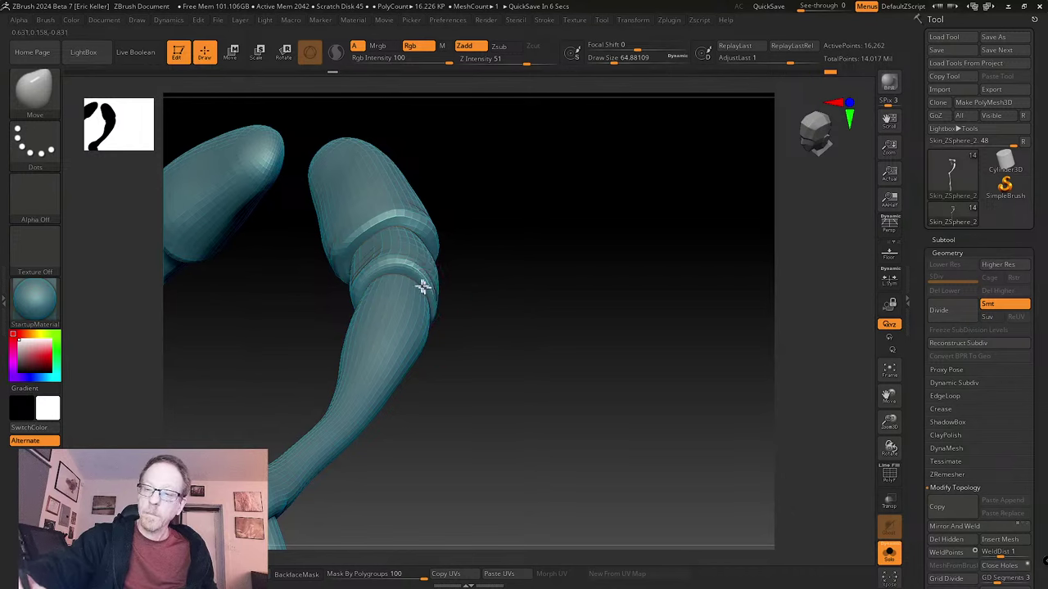
pyautogui.moveTo(449, 264); pyautogui.dragTo(348, 369, button='right')
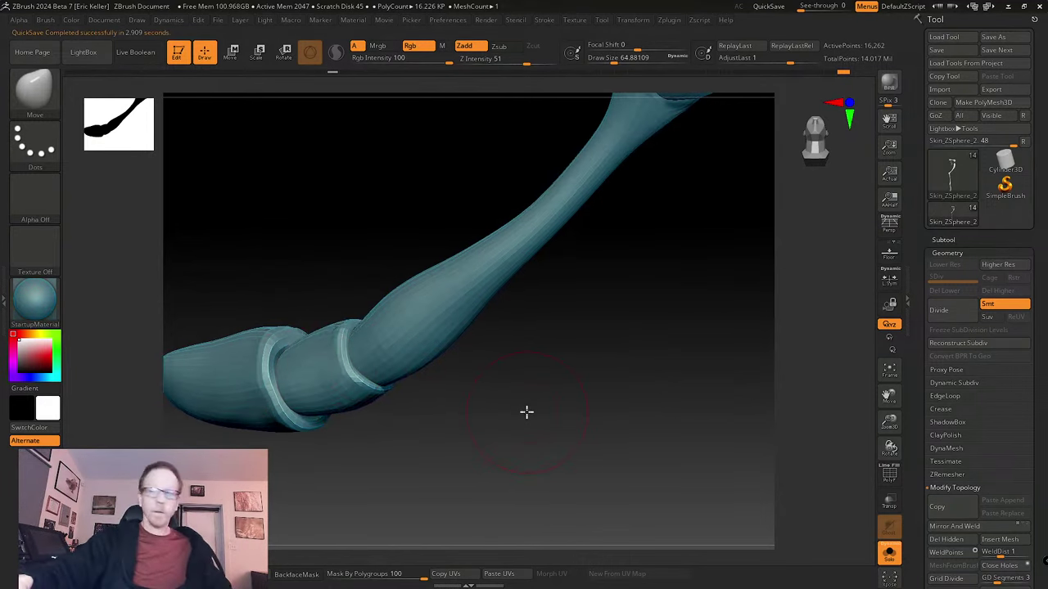
pyautogui.moveTo(554, 400); pyautogui.dragTo(451, 395, button='right')
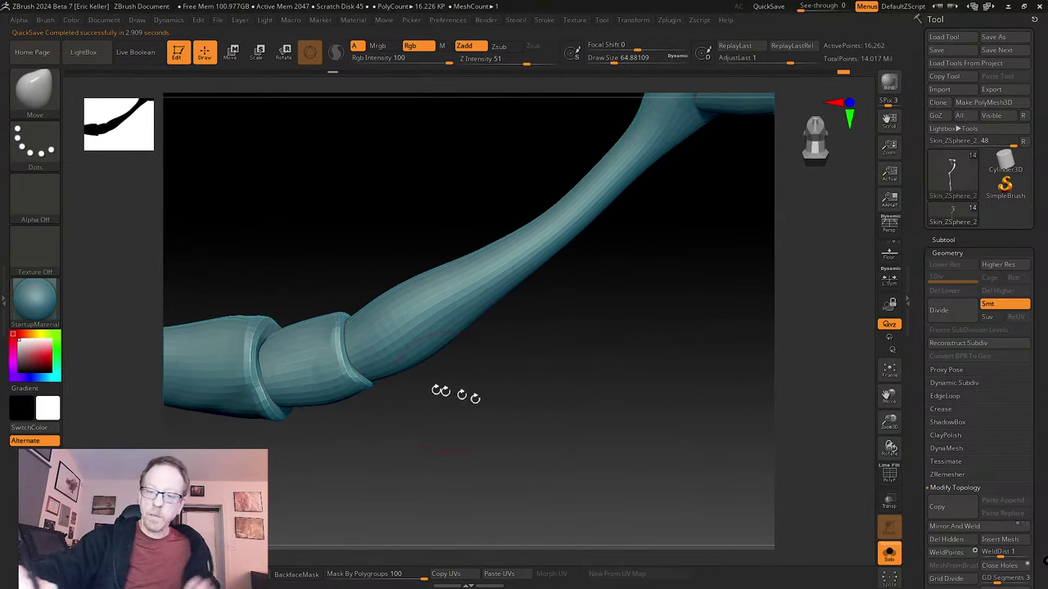
pyautogui.press('shift')
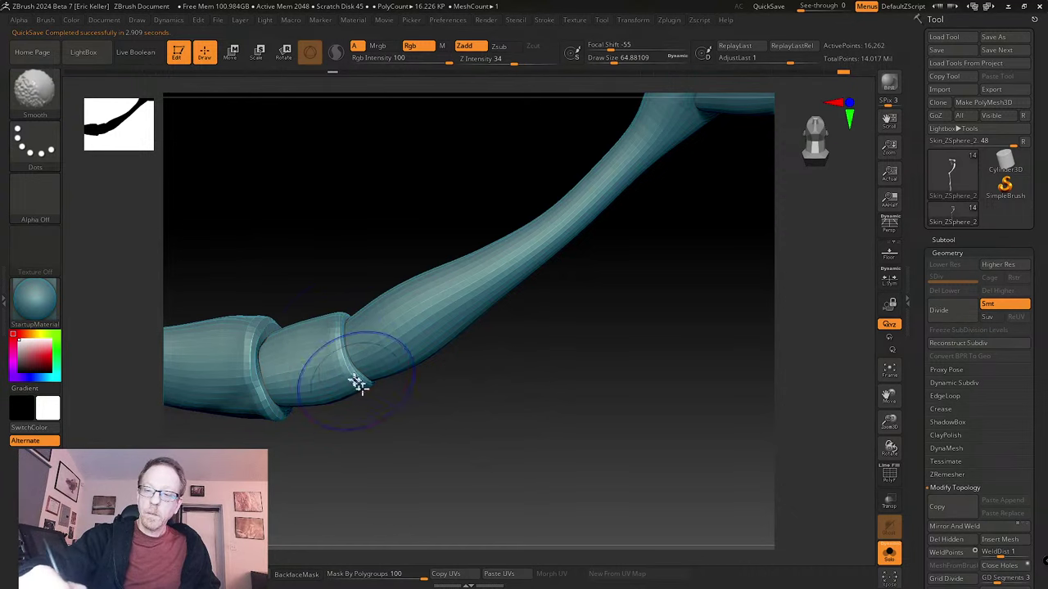
pyautogui.moveTo(257, 316); pyautogui.dragTo(264, 320, button='right')
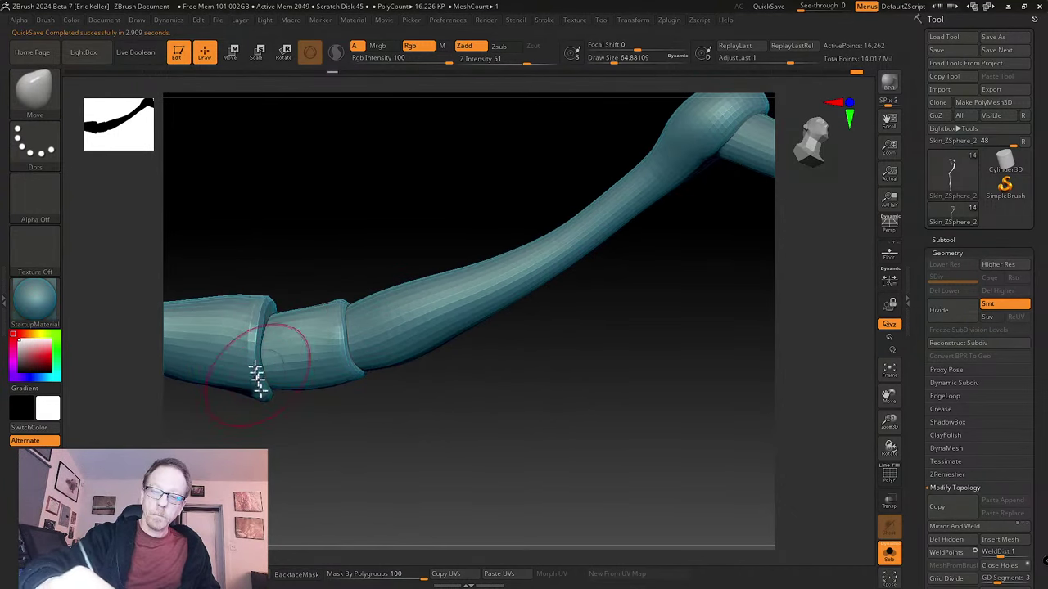
# - Turn off Solo mode to show the whole insect and bring the front leg's foot segments into close view
pyautogui.keyDown('alt'); pyautogui.moveTo(631, 434); pyautogui.dragTo(657, 327, button='right'); pyautogui.keyUp('alt')
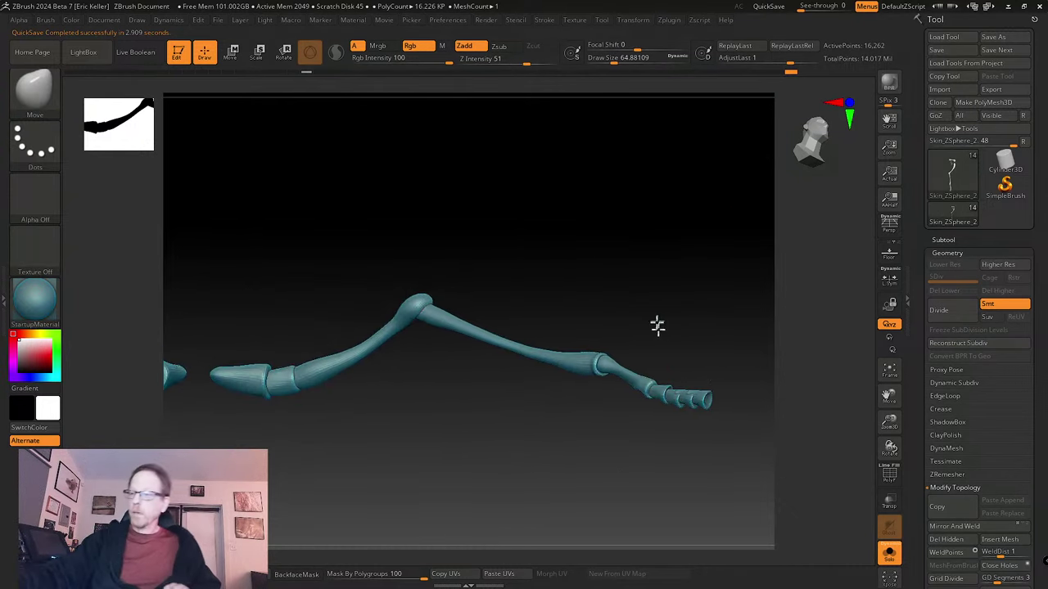
pyautogui.click(888, 553)
pyautogui.moveTo(701, 484); pyautogui.dragTo(697, 384, button='right')
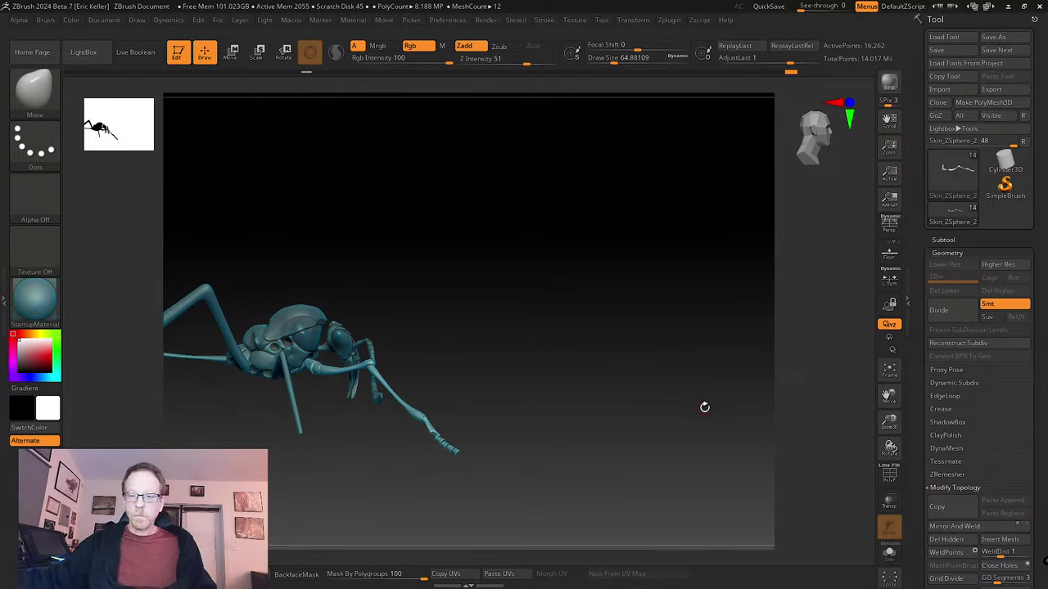
pyautogui.press('w')
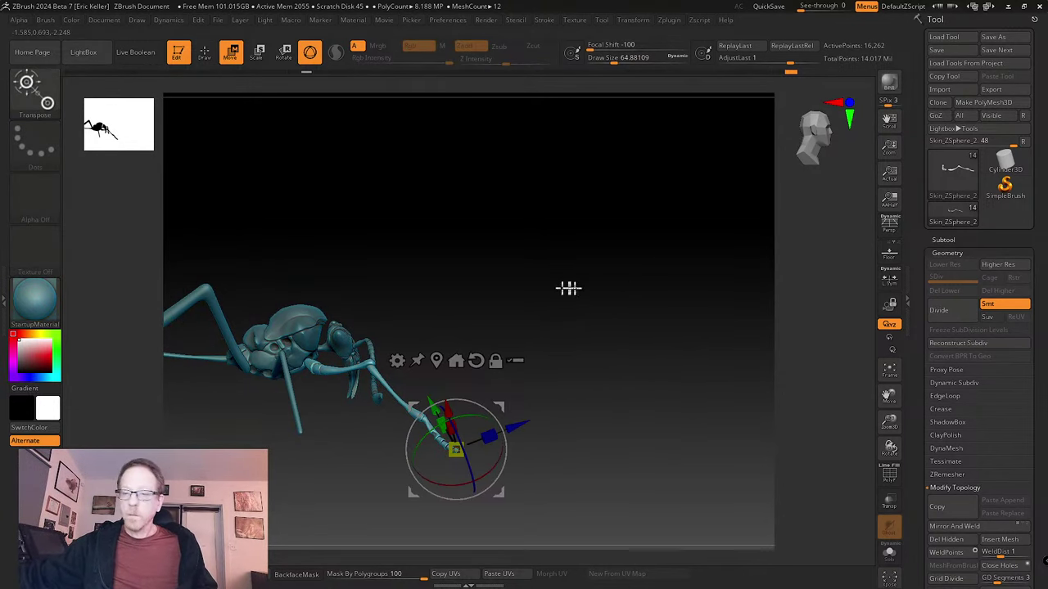
pyautogui.moveTo(568, 288); pyautogui.dragTo(655, 335)
pyautogui.moveTo(498, 491); pyautogui.dragTo(251, 351)
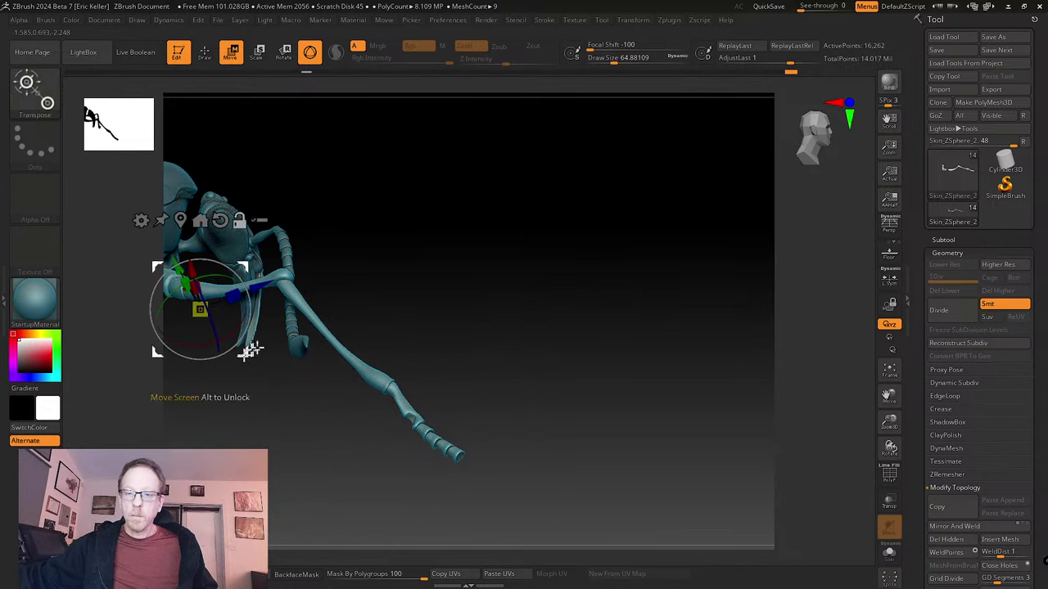
pyautogui.keyDown('alt'); pyautogui.moveTo(513, 342); pyautogui.dragTo(692, 365); pyautogui.keyUp('alt')
pyautogui.keyDown('alt'); pyautogui.moveTo(421, 379); pyautogui.dragTo(366, 337); pyautogui.keyUp('alt')
pyautogui.moveTo(598, 355)
pyautogui.mouseDown()
pyautogui.moveTo(523, 364)
pyautogui.moveTo(554, 382)
pyautogui.moveTo(475, 368)
pyautogui.moveTo(637, 383)
pyautogui.moveTo(658, 419)
pyautogui.moveTo(762, 432)
pyautogui.moveTo(534, 354)
pyautogui.moveTo(481, 350)
pyautogui.mouseUp()
pyautogui.press('q')
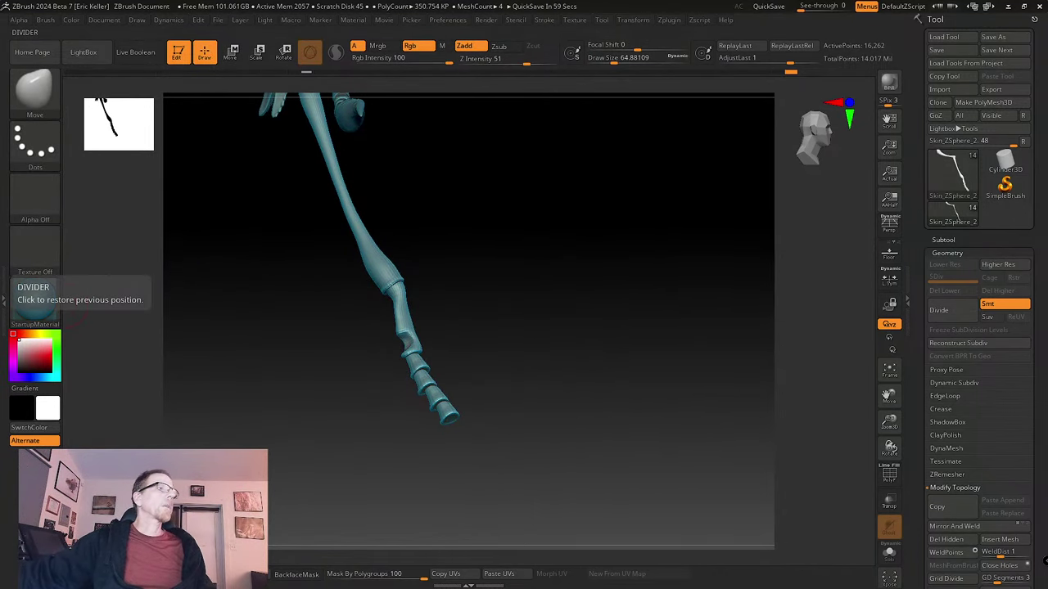
# - Switch to the Chrome browser and search for images of "wasp foot" in a new tab
pyautogui.hotkey('alt', 'Tab')
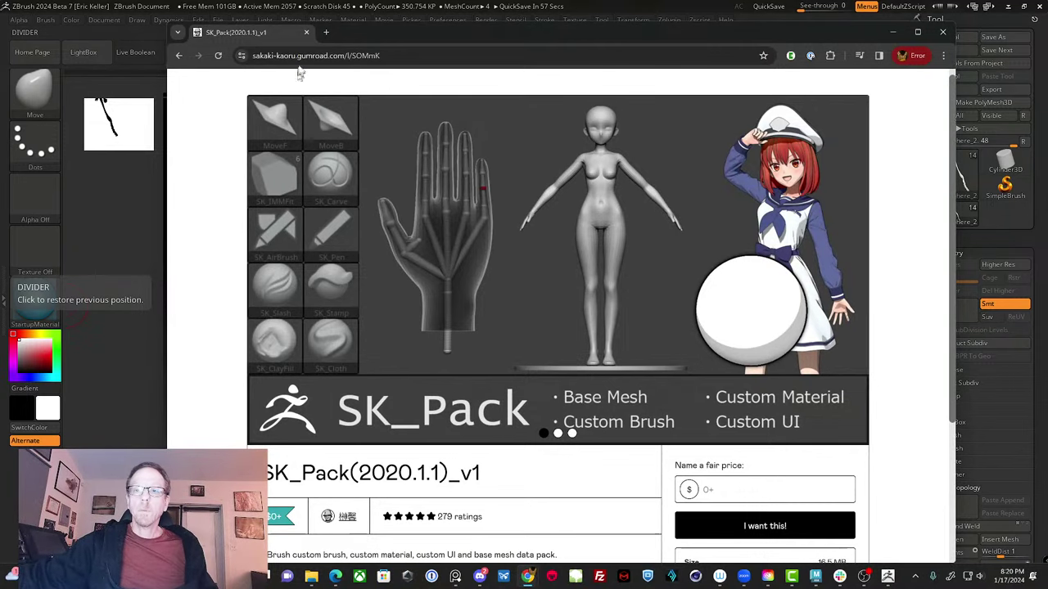
pyautogui.click(326, 32)
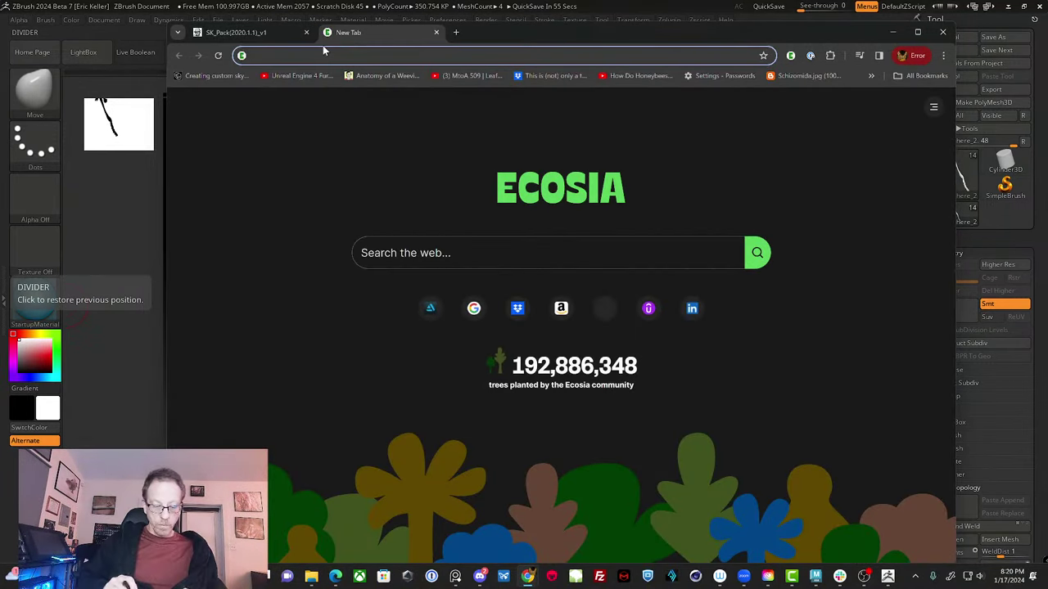
pyautogui.write('wasp foot')
pyautogui.press('Return')
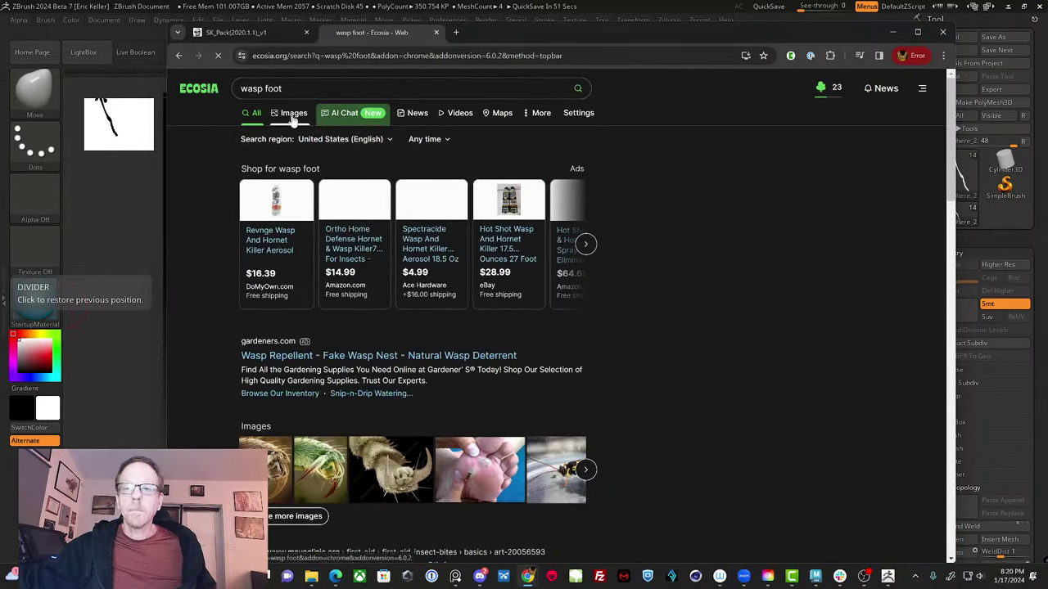
pyautogui.click(292, 115)
# - Open the green wasp foot photograph and the SEM wasp foot image and add both to the reference board
pyautogui.click(450, 449)
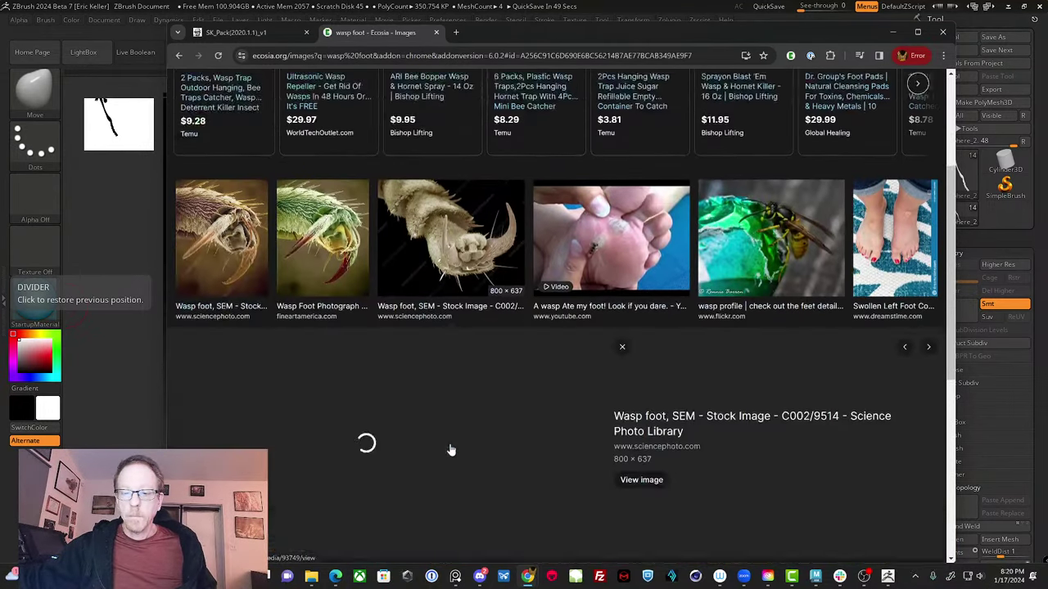
pyautogui.click(340, 204)
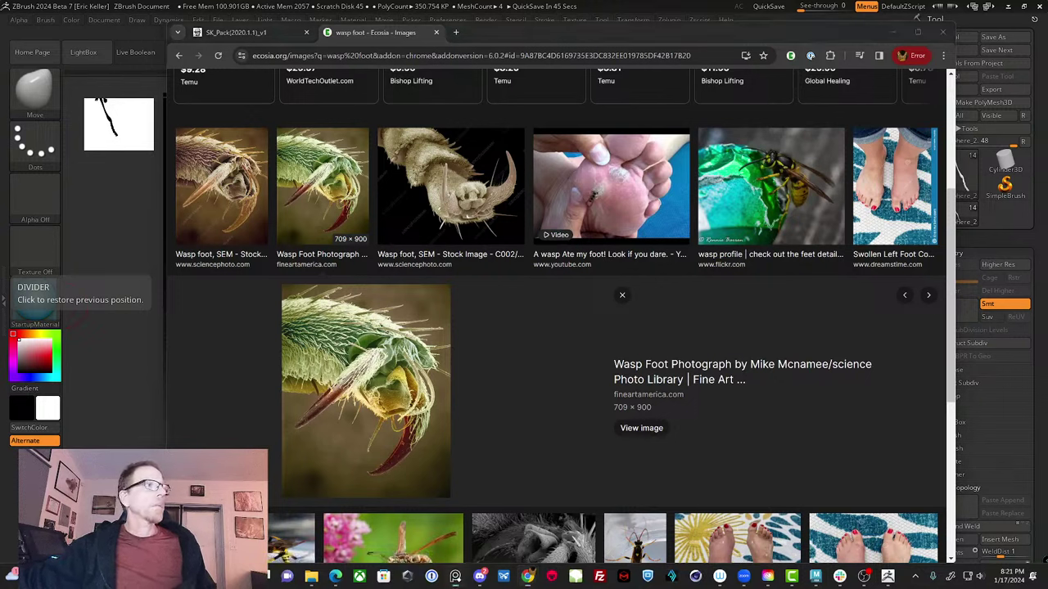
pyautogui.click(375, 394)
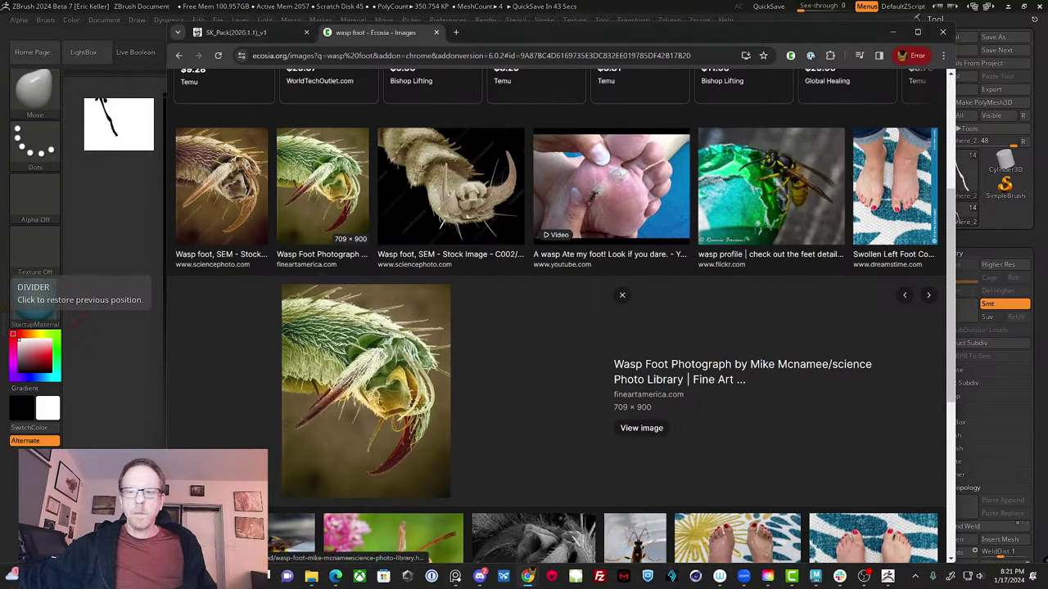
pyautogui.click(463, 175)
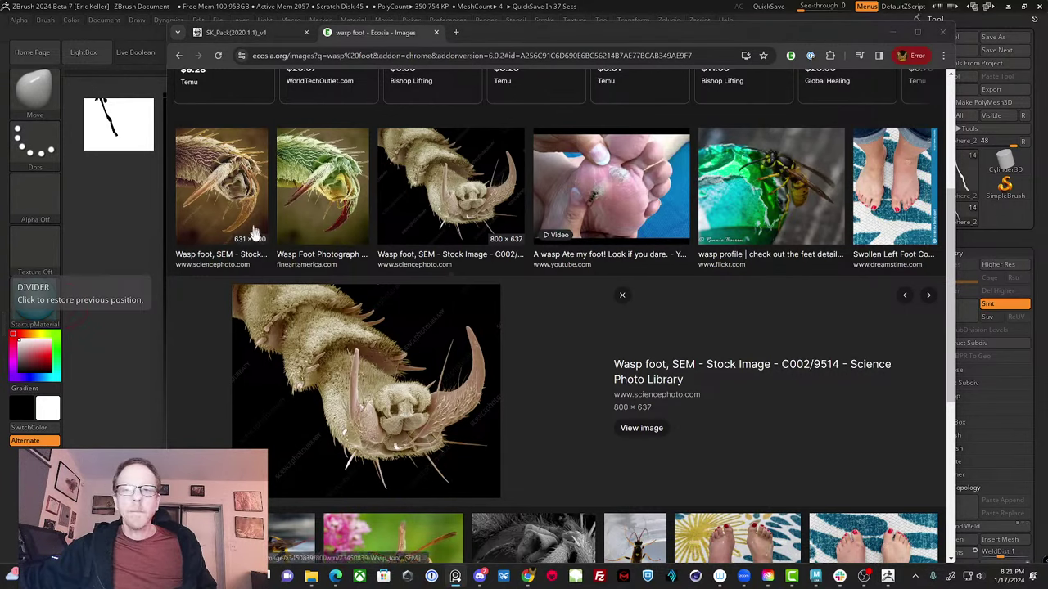
# - Look through the remaining wasp foot images, then return to ZBrush and examine the foot close-ups on the reference board
pyautogui.scroll(-3, 348, 332)
pyautogui.scroll(-6, 347, 331)
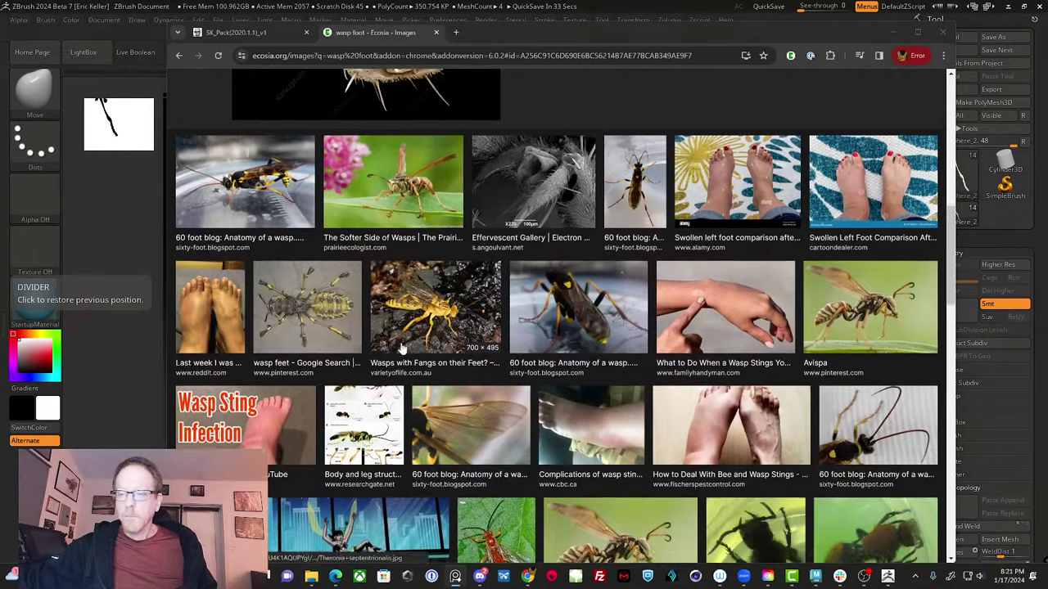
pyautogui.scroll(4, 376, 323)
pyautogui.scroll(5, 370, 310)
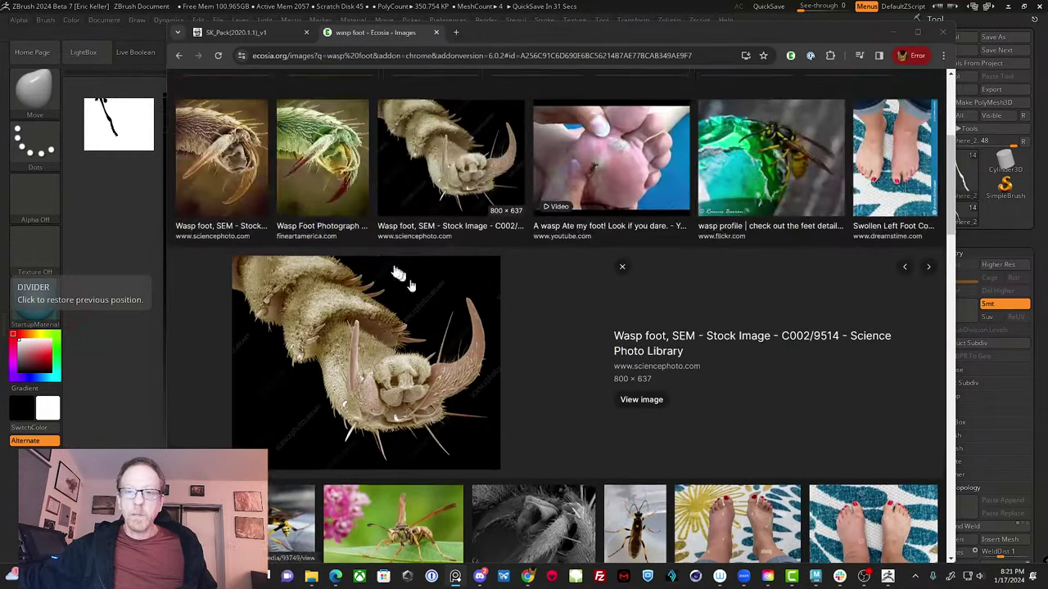
pyautogui.click(894, 36)
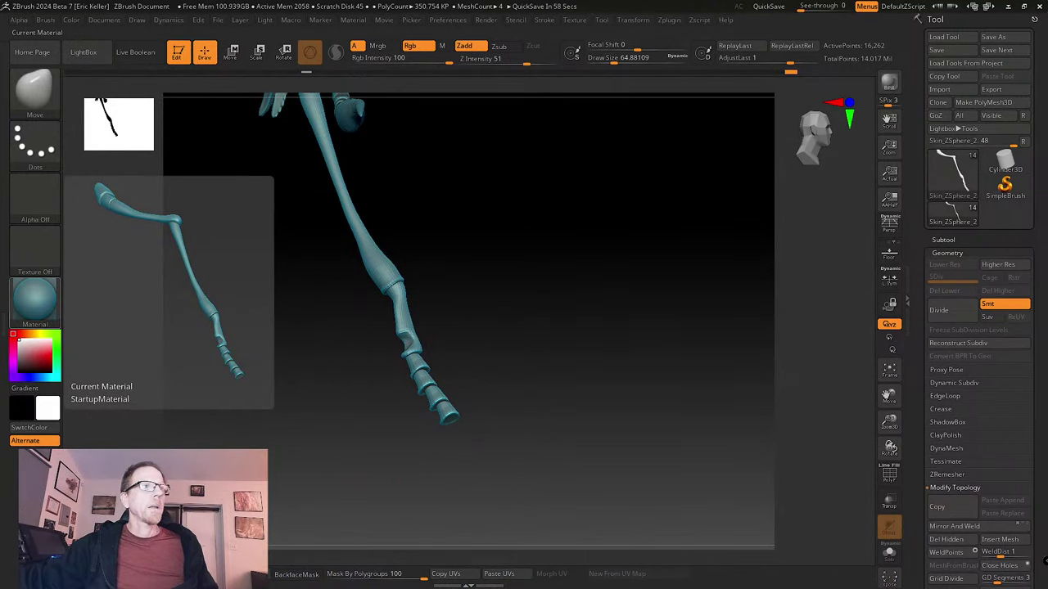
pyautogui.moveTo(0, 287); pyautogui.dragTo(414, 215, button='right')
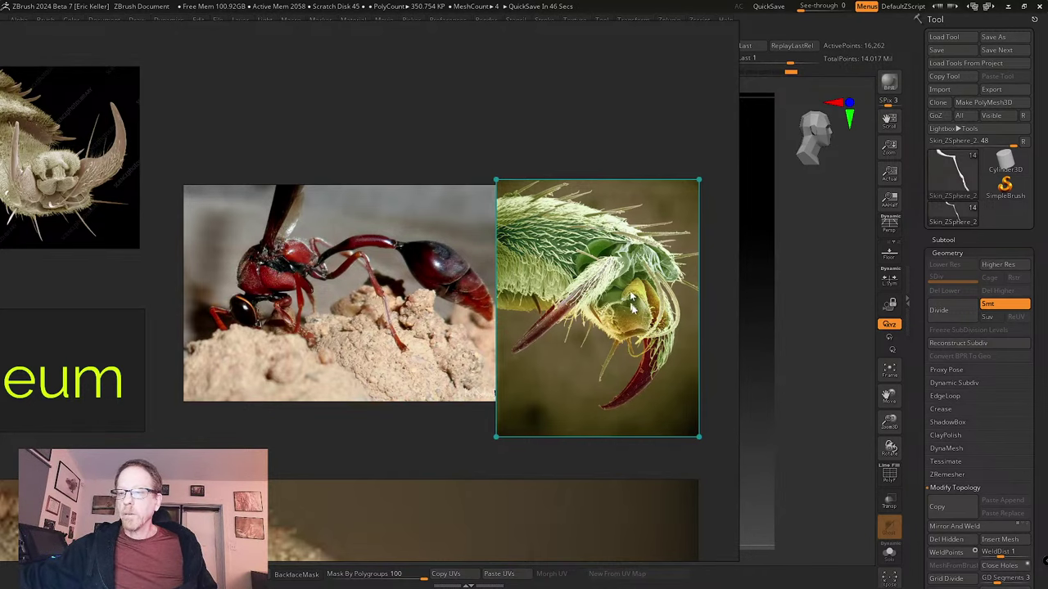
pyautogui.moveTo(630, 296); pyautogui.dragTo(45, 258, button='right')
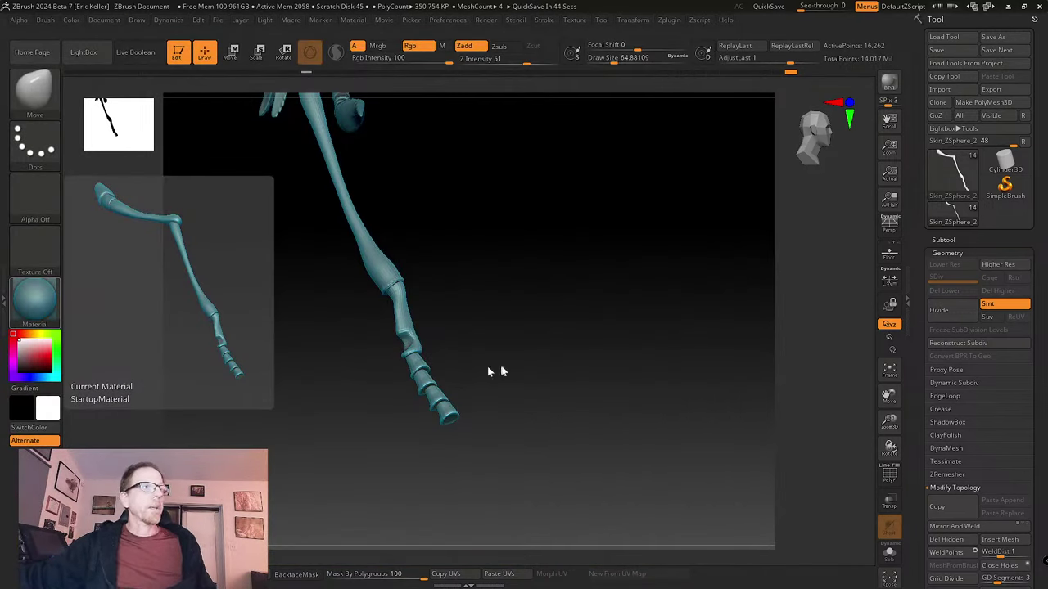
# - Turn on the polyframe display and divide the segmented leg into separate polygroups with Auto Groups
pyautogui.moveTo(525, 359); pyautogui.dragTo(514, 371)
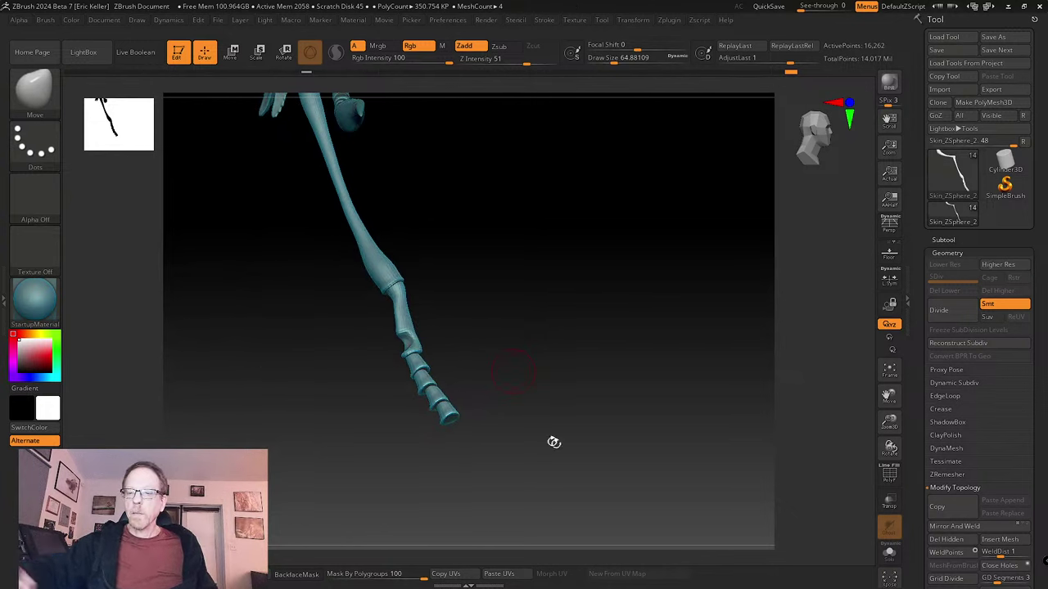
pyautogui.moveTo(554, 442)
pyautogui.mouseDown()
pyautogui.moveTo(486, 433)
pyautogui.moveTo(479, 409)
pyautogui.moveTo(483, 429)
pyautogui.moveTo(641, 479)
pyautogui.moveTo(429, 202)
pyautogui.moveTo(529, 296)
pyautogui.moveTo(524, 260)
pyautogui.moveTo(527, 344)
pyautogui.mouseUp()
pyautogui.moveTo(535, 379); pyautogui.dragTo(520, 329)
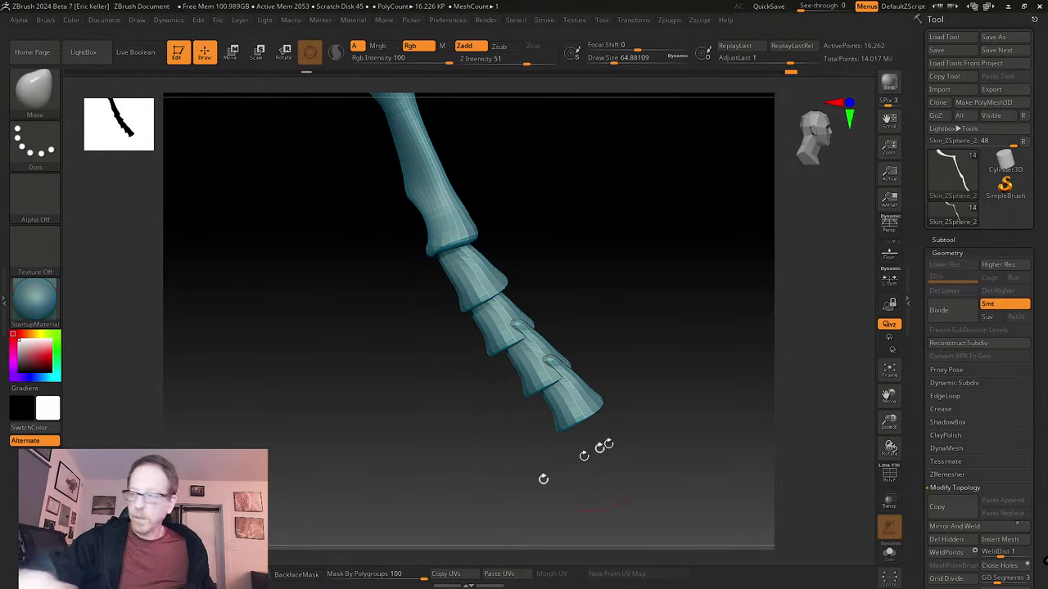
pyautogui.click(889, 473)
pyautogui.moveTo(720, 449); pyautogui.dragTo(773, 499)
pyautogui.scroll(-6, 940, 448)
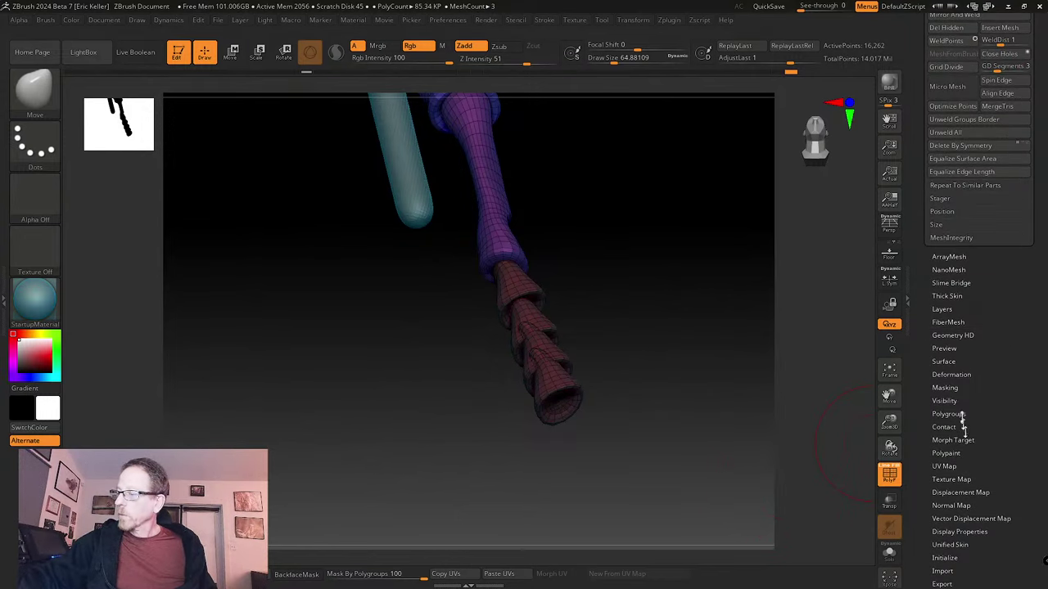
pyautogui.click(953, 413)
pyautogui.click(957, 202)
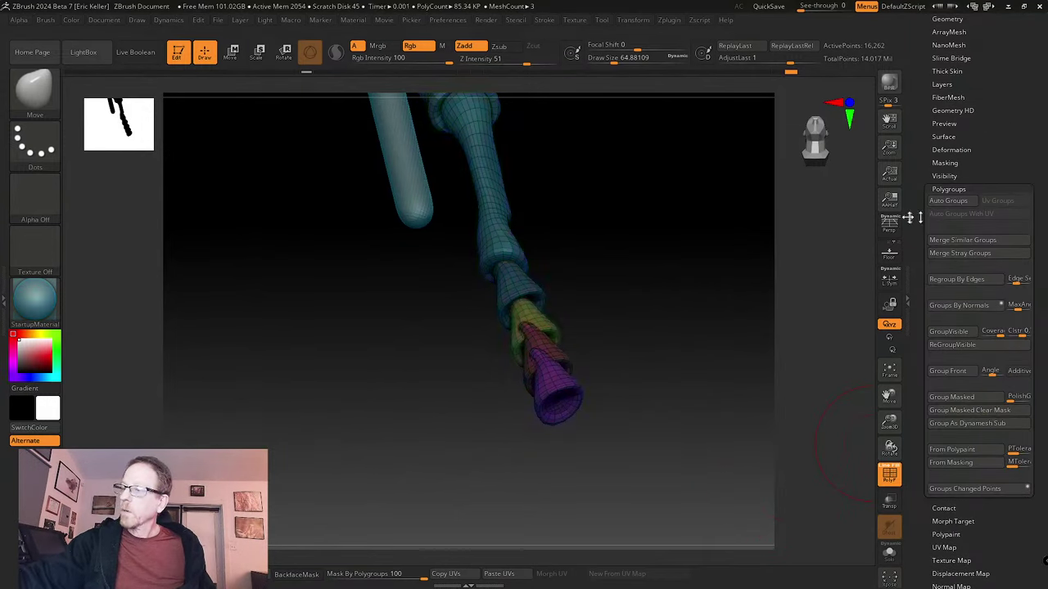
# - Apply Mirror And Weld to the leg mesh
pyautogui.moveTo(916, 207); pyautogui.dragTo(974, 275)
pyautogui.click(962, 252)
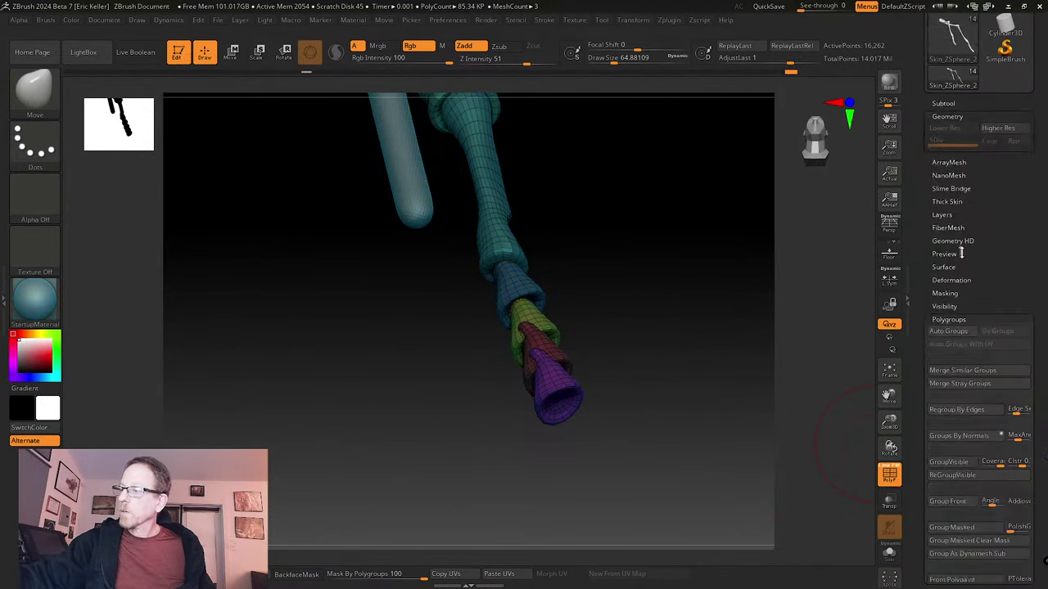
pyautogui.click(982, 352)
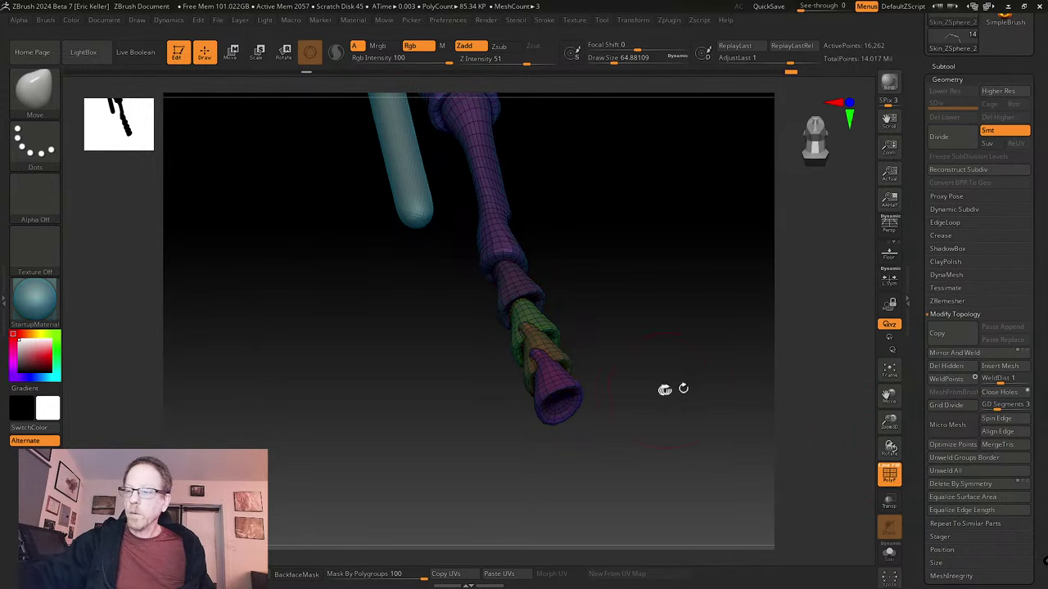
# - Reshape the last foot segments with the Move brush so each nests cleanly inside the previous one without poking through
pyautogui.moveTo(674, 385)
pyautogui.mouseDown()
pyautogui.moveTo(673, 416)
pyautogui.moveTo(666, 395)
pyautogui.moveTo(682, 451)
pyautogui.moveTo(694, 379)
pyautogui.moveTo(680, 349)
pyautogui.mouseUp()
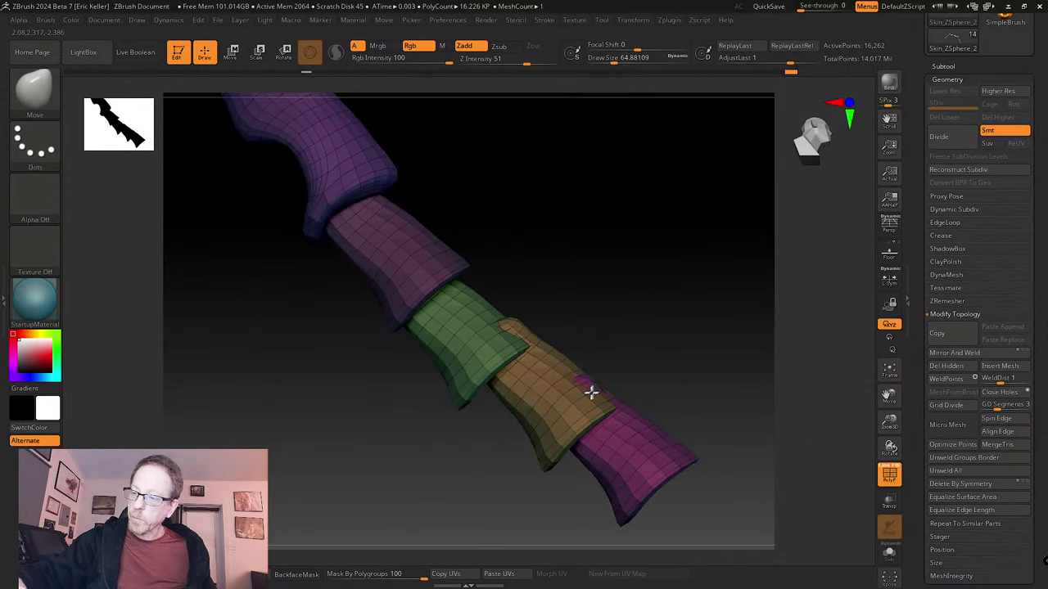
pyautogui.moveTo(617, 434); pyautogui.dragTo(595, 491)
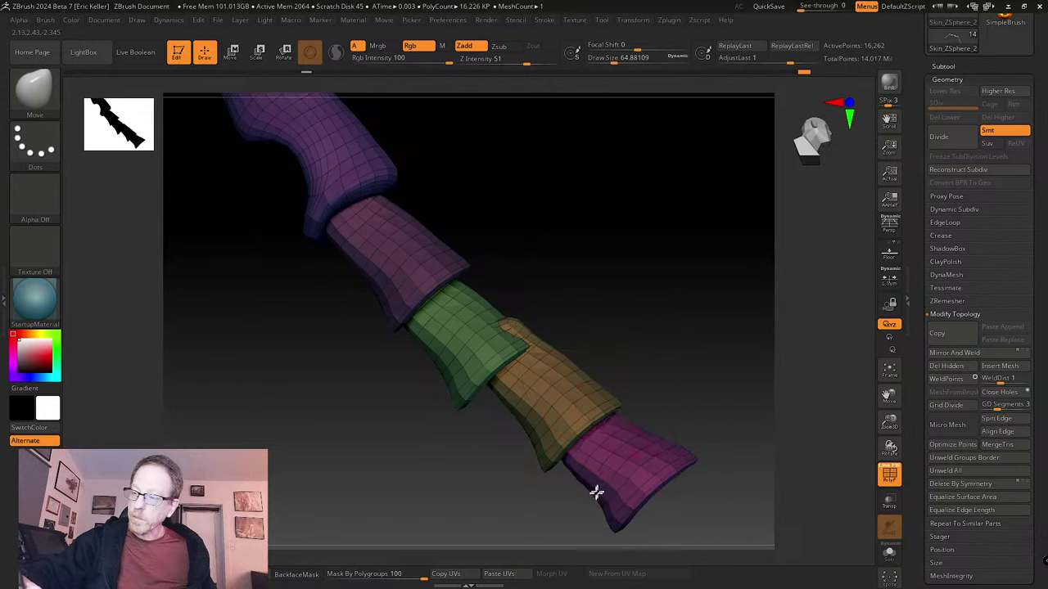
pyautogui.moveTo(530, 340)
pyautogui.mouseDown()
pyautogui.moveTo(505, 344)
pyautogui.moveTo(522, 337)
pyautogui.moveTo(507, 352)
pyautogui.moveTo(534, 323)
pyautogui.mouseUp()
pyautogui.hotkey('ctrl', 'z')
pyautogui.moveTo(469, 380); pyautogui.dragTo(475, 379)
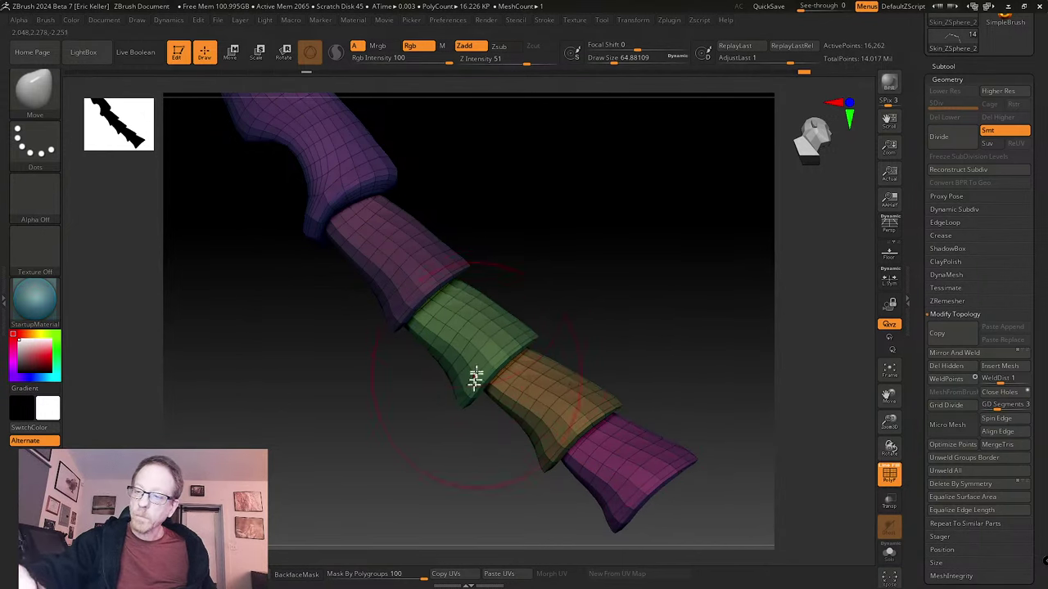
pyautogui.moveTo(466, 315)
pyautogui.mouseDown()
pyautogui.moveTo(458, 290)
pyautogui.moveTo(435, 325)
pyautogui.mouseUp()
pyautogui.moveTo(667, 348)
pyautogui.mouseDown()
pyautogui.moveTo(633, 351)
pyautogui.moveTo(518, 437)
pyautogui.mouseUp()
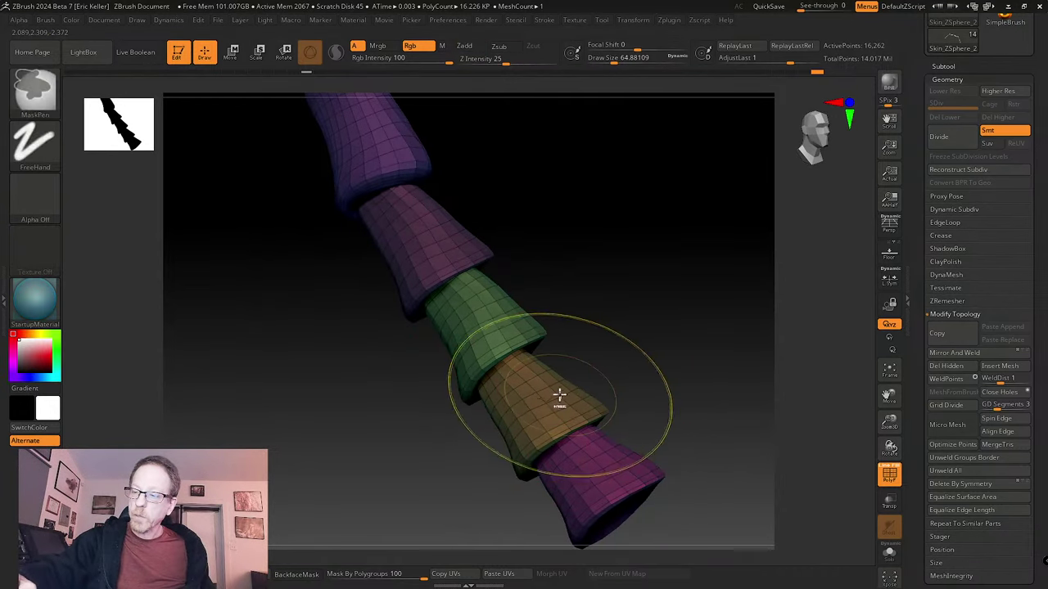
pyautogui.moveTo(632, 360); pyautogui.dragTo(594, 381)
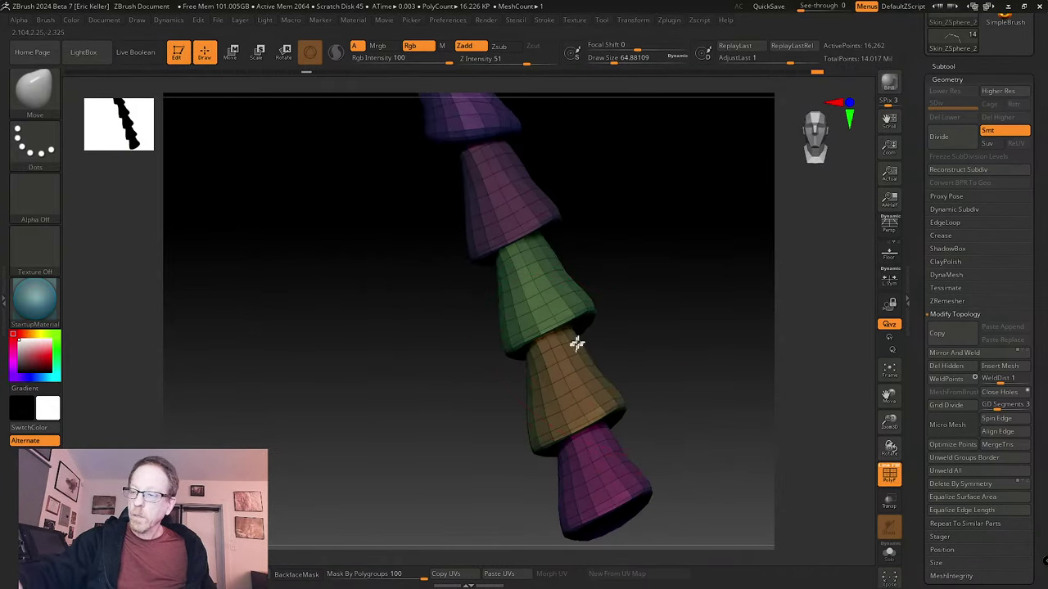
pyautogui.moveTo(576, 343); pyautogui.dragTo(582, 335)
pyautogui.moveTo(668, 385); pyautogui.dragTo(641, 316, button='right')
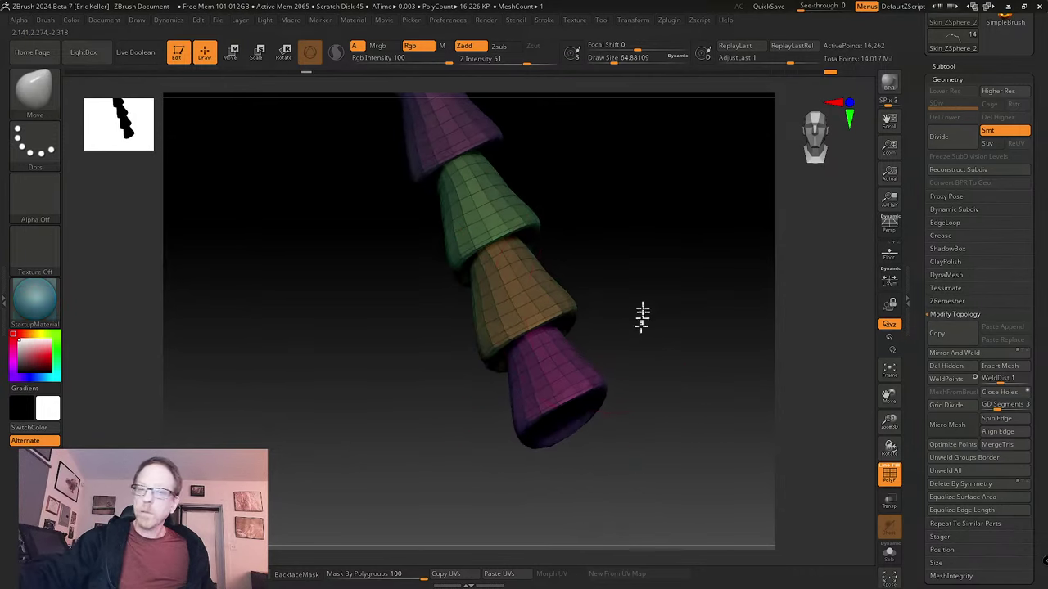
# - Insert a small PolySphere at the open end of the last foot segment using the IMM Primitives brush at draw size about 17
pyautogui.press('b')
pyautogui.press('i')
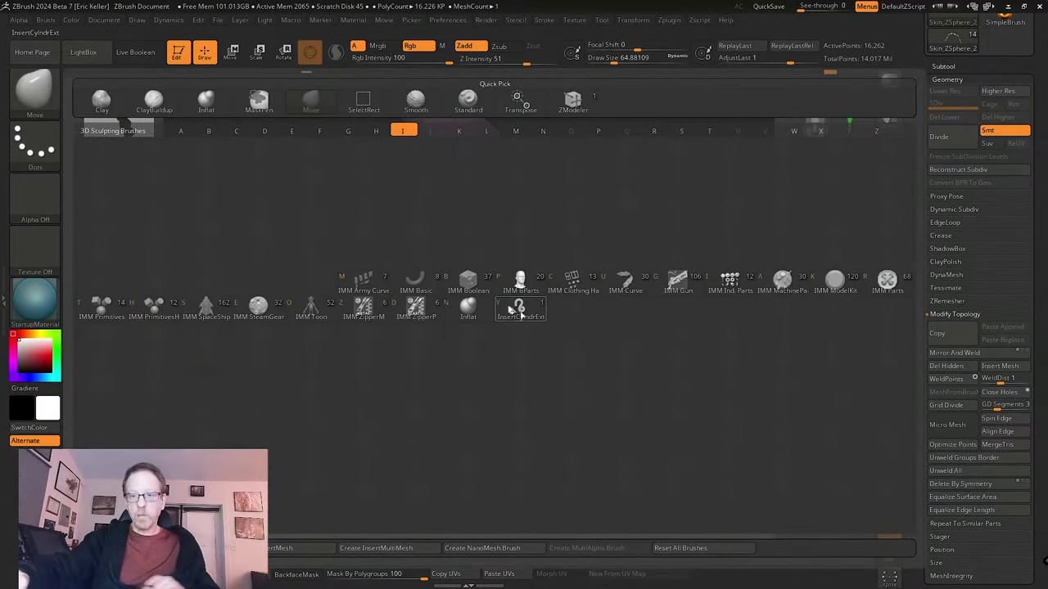
pyautogui.click(115, 313)
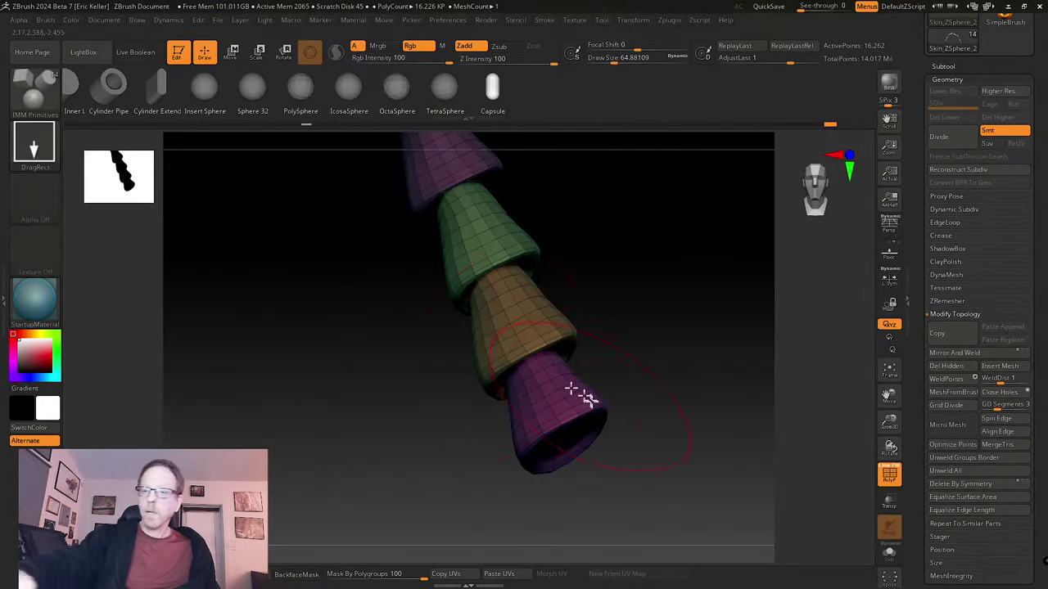
pyautogui.press('s')
pyautogui.moveTo(591, 415); pyautogui.dragTo(588, 415)
pyautogui.moveTo(630, 432); pyautogui.dragTo(625, 360)
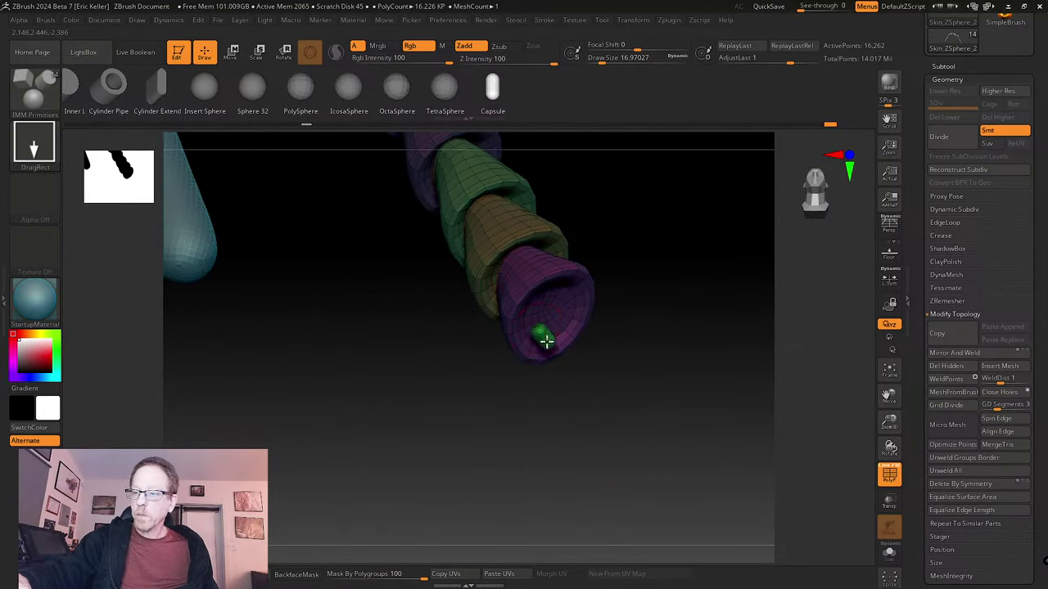
pyautogui.click(204, 87)
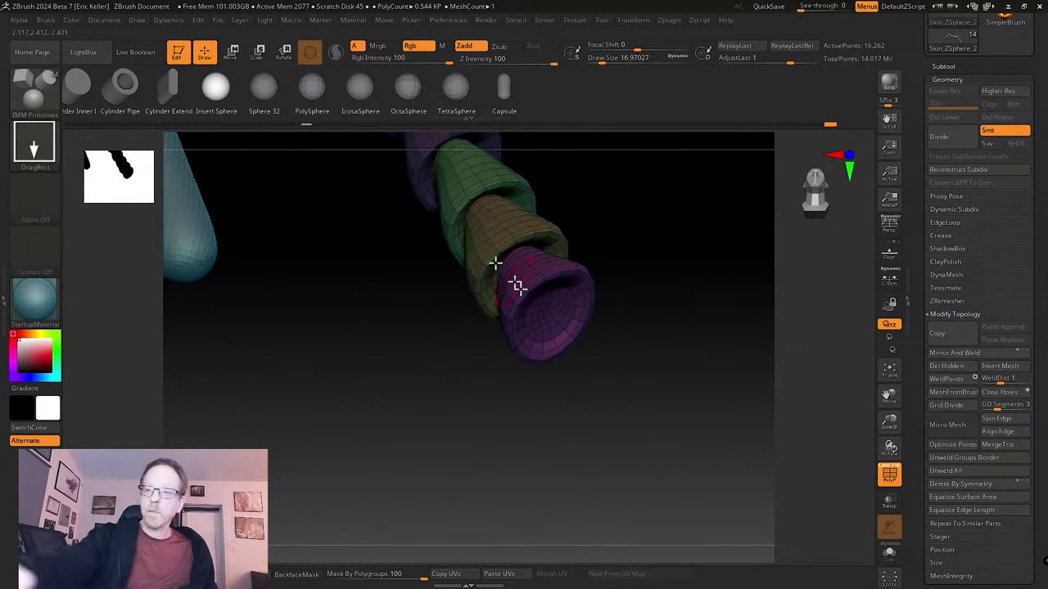
pyautogui.moveTo(544, 344); pyautogui.dragTo(580, 346, button='right')
pyautogui.click(311, 85)
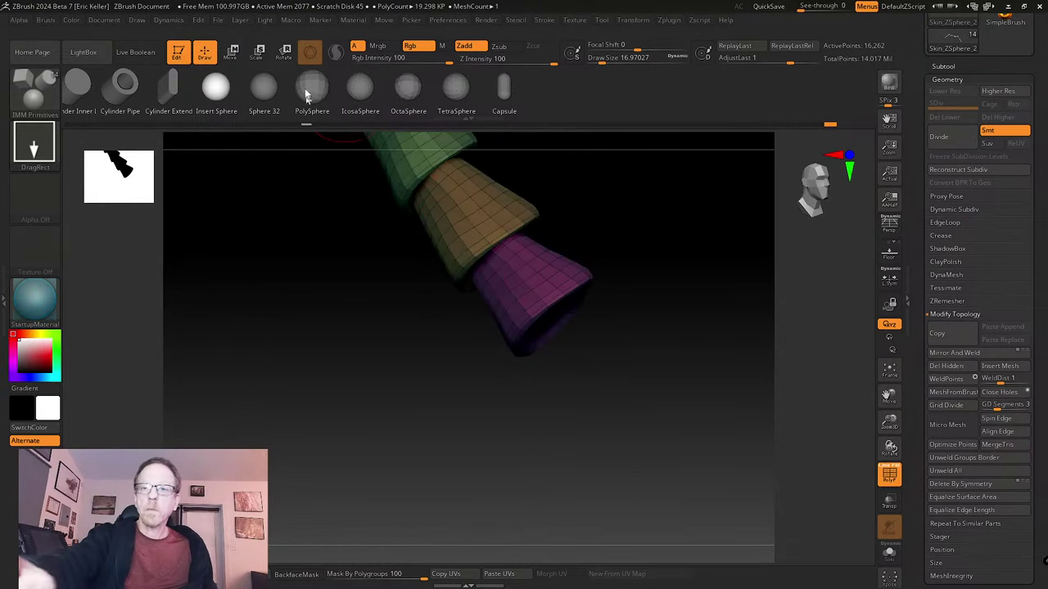
pyautogui.click(554, 347)
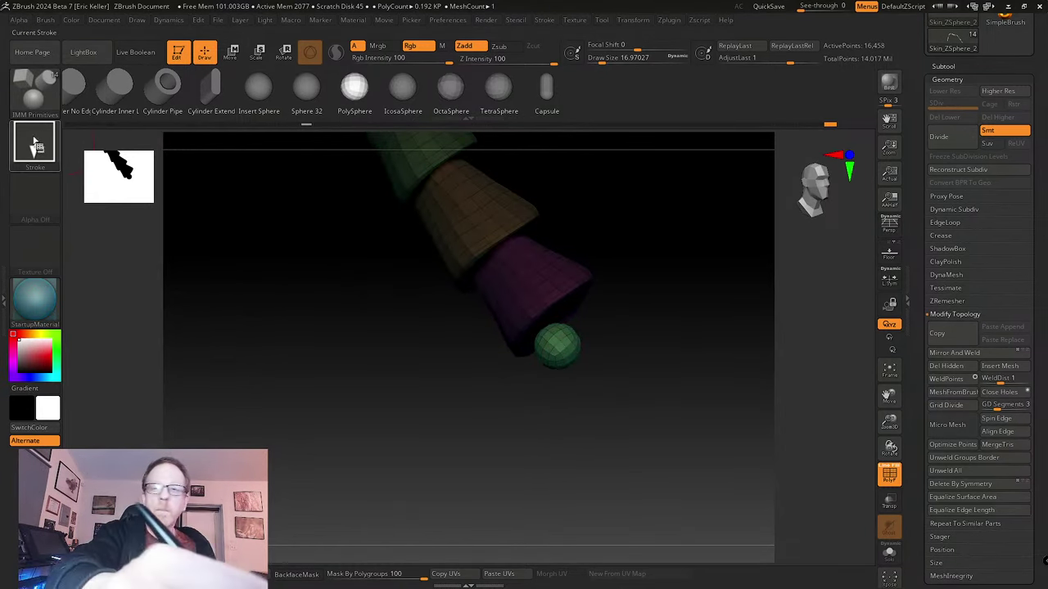
# - Stretch the inserted sphere into a long tapered claw using the Move brush at draw size about 37
pyautogui.click(34, 143)
pyautogui.click(36, 90)
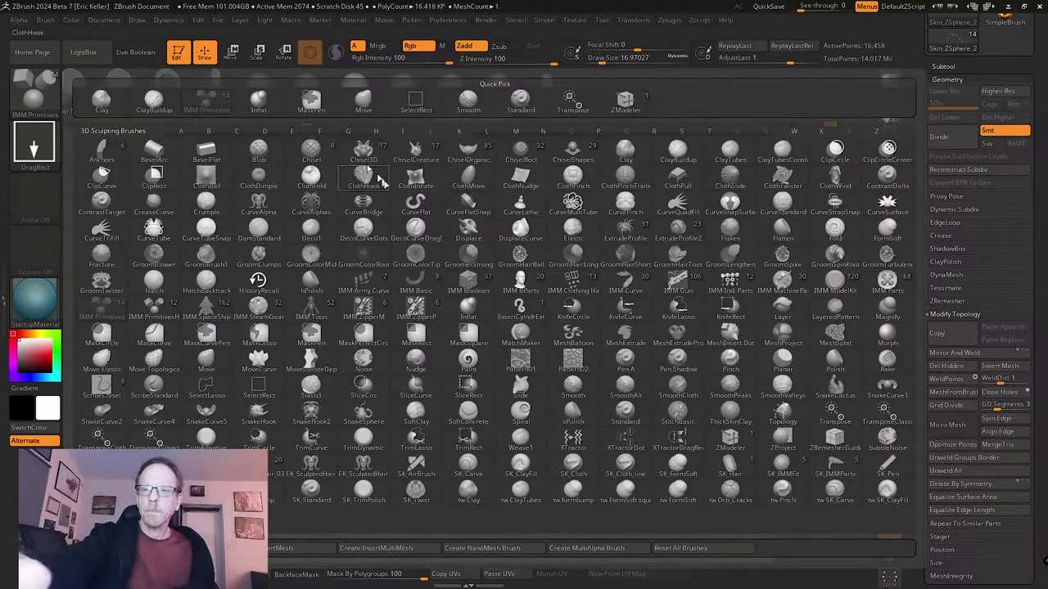
pyautogui.click(509, 290)
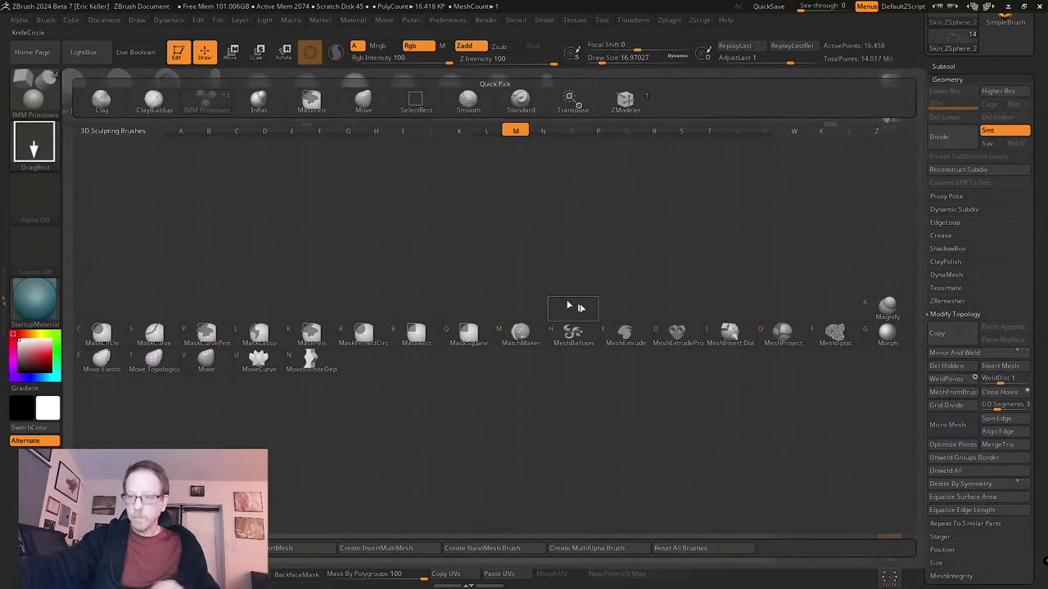
pyautogui.click(202, 370)
pyautogui.press('s')
pyautogui.moveTo(603, 382); pyautogui.dragTo(619, 384)
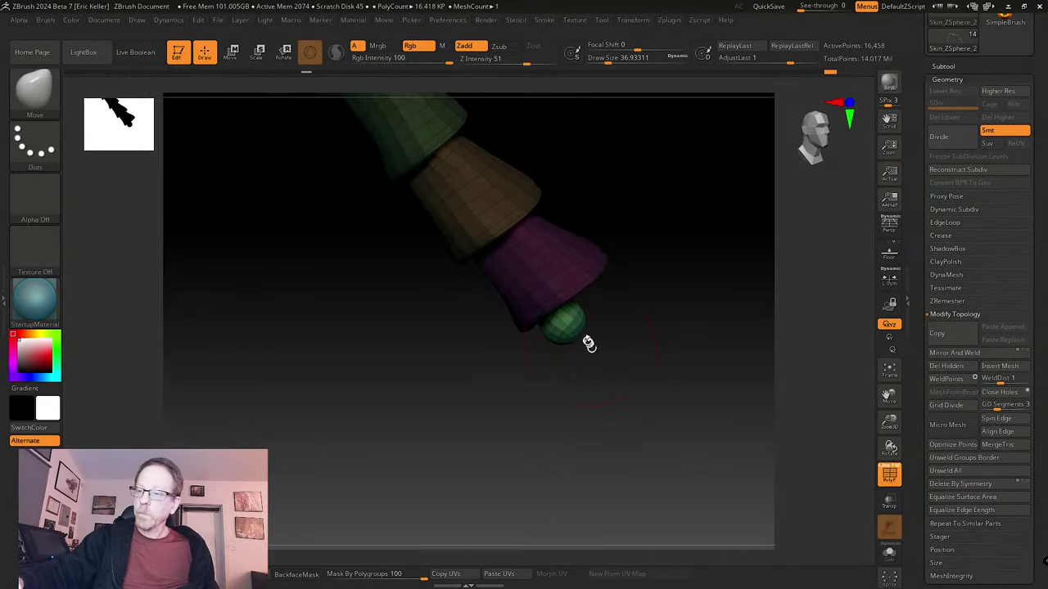
pyautogui.moveTo(587, 343)
pyautogui.mouseDown()
pyautogui.moveTo(613, 411)
pyautogui.moveTo(654, 351)
pyautogui.moveTo(627, 322)
pyautogui.moveTo(617, 391)
pyautogui.moveTo(613, 381)
pyautogui.mouseUp()
pyautogui.moveTo(658, 349); pyautogui.dragTo(627, 288)
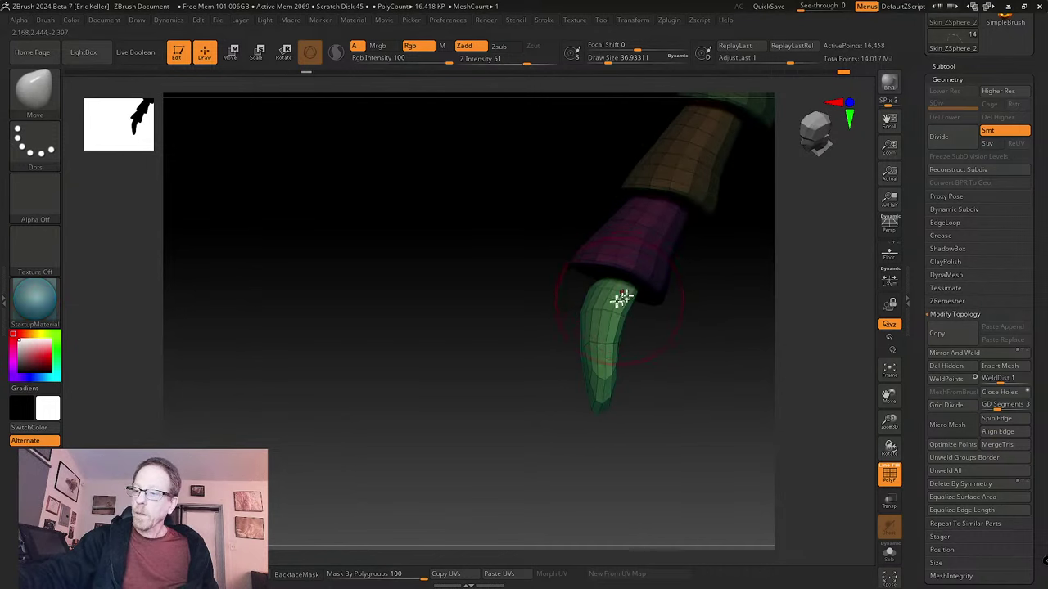
pyautogui.moveTo(594, 407); pyautogui.dragTo(672, 341)
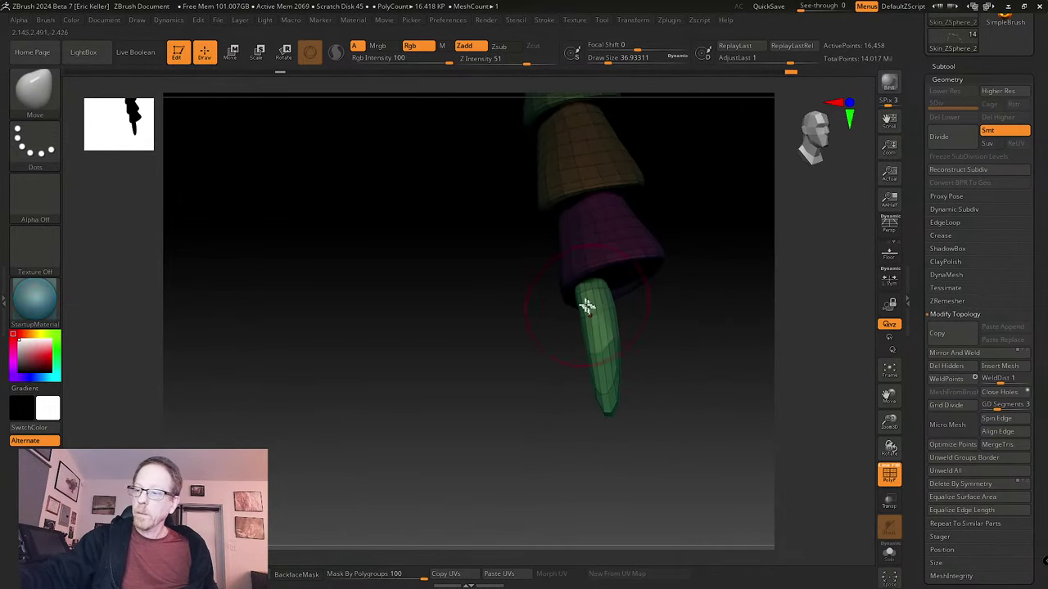
# - Smooth and shorten the claw, then bend its tip into a slight outward curve
pyautogui.press('shift')
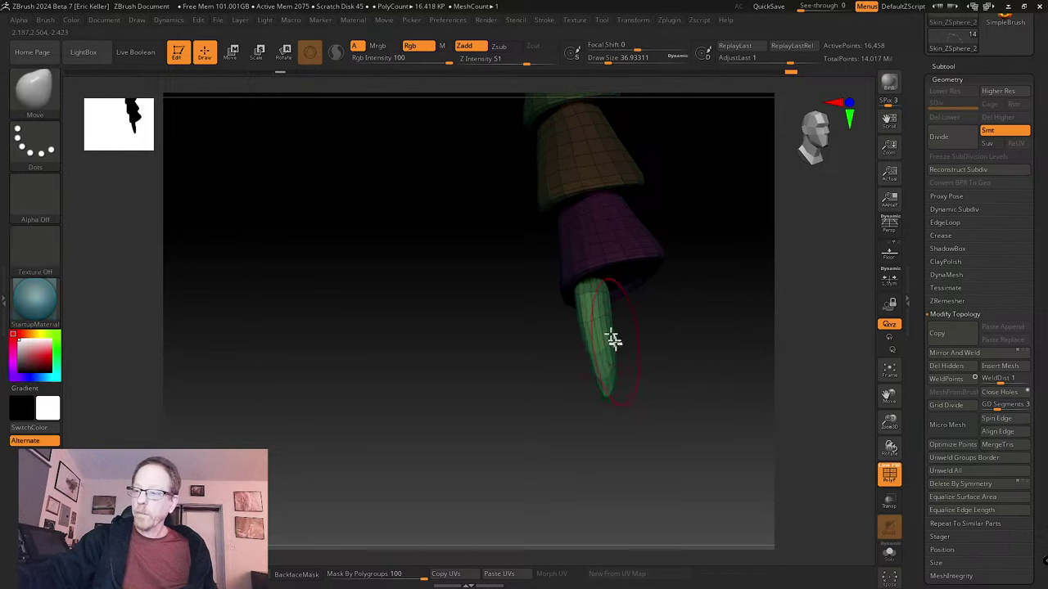
pyautogui.moveTo(612, 373)
pyautogui.keyDown('shift'); pyautogui.mouseDown()
pyautogui.moveTo(596, 335)
pyautogui.moveTo(696, 327)
pyautogui.moveTo(671, 323)
pyautogui.mouseUp(); pyautogui.keyUp('shift')
pyautogui.moveTo(590, 326); pyautogui.dragTo(613, 313)
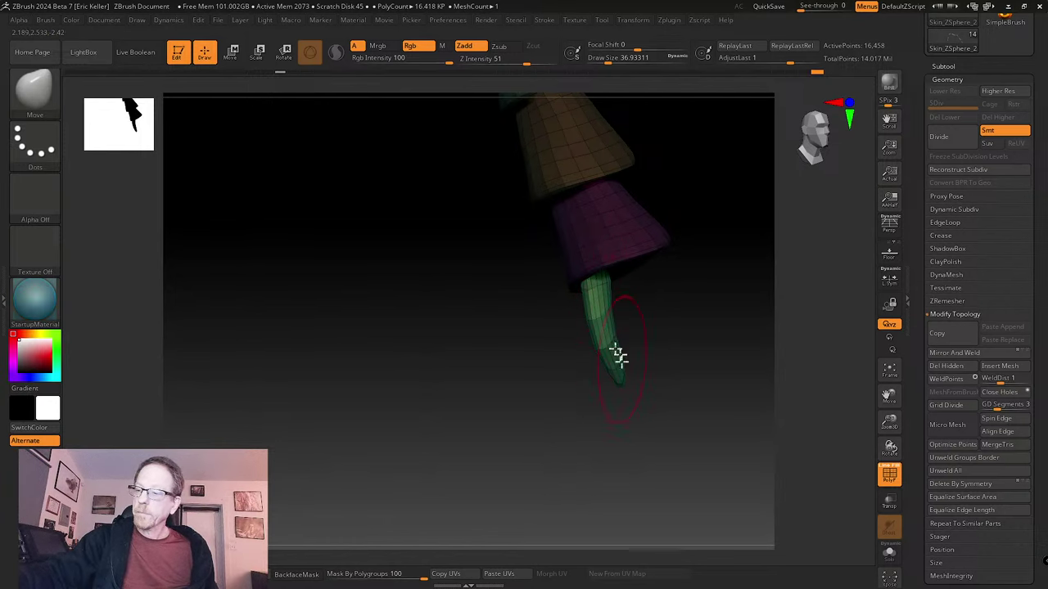
# - Switch the material to SkinShade4 and slim the claw with the Move brush, raising the draw size to about 54
pyautogui.click(35, 299)
pyautogui.click(305, 224)
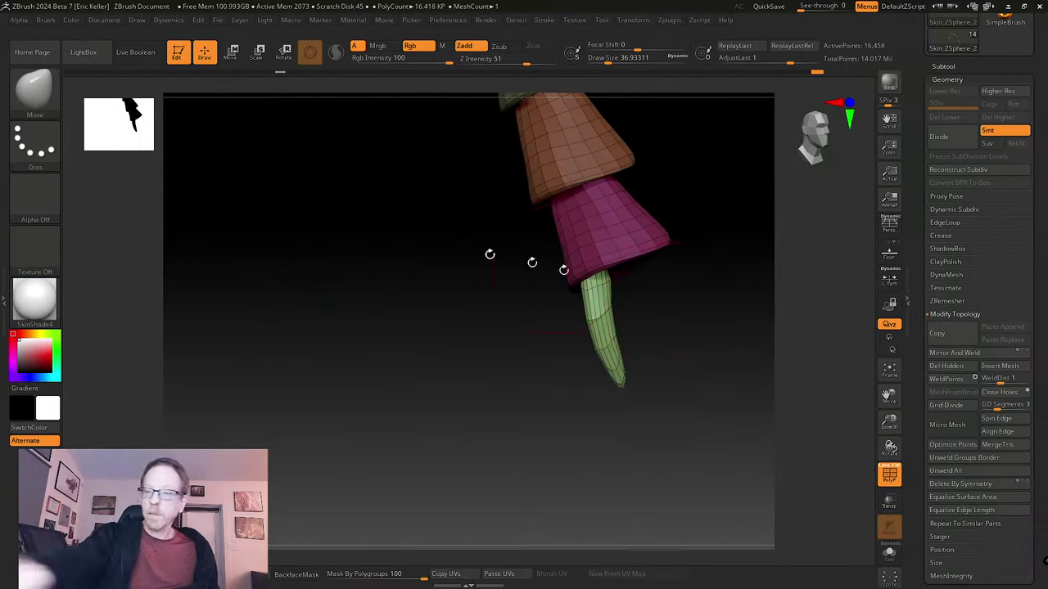
pyautogui.moveTo(563, 269); pyautogui.dragTo(624, 341)
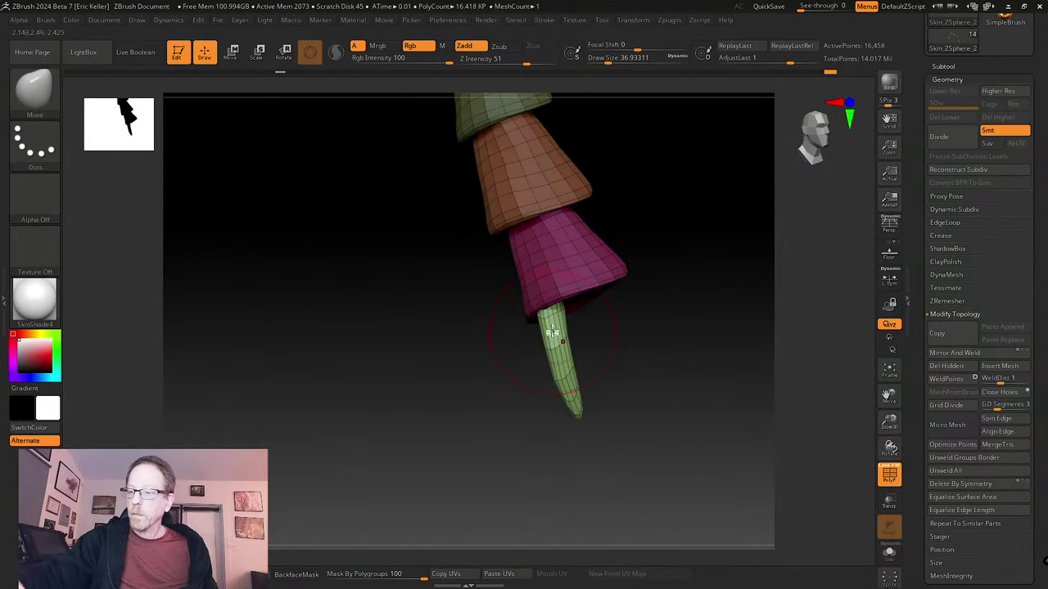
pyautogui.moveTo(606, 411)
pyautogui.mouseDown()
pyautogui.moveTo(685, 360)
pyautogui.moveTo(582, 409)
pyautogui.moveTo(586, 338)
pyautogui.moveTo(607, 351)
pyautogui.mouseUp()
pyautogui.press('shift')
pyautogui.press('s')
pyautogui.moveTo(599, 351); pyautogui.dragTo(586, 343)
pyautogui.press('s')
pyautogui.moveTo(604, 347); pyautogui.dragTo(583, 317)
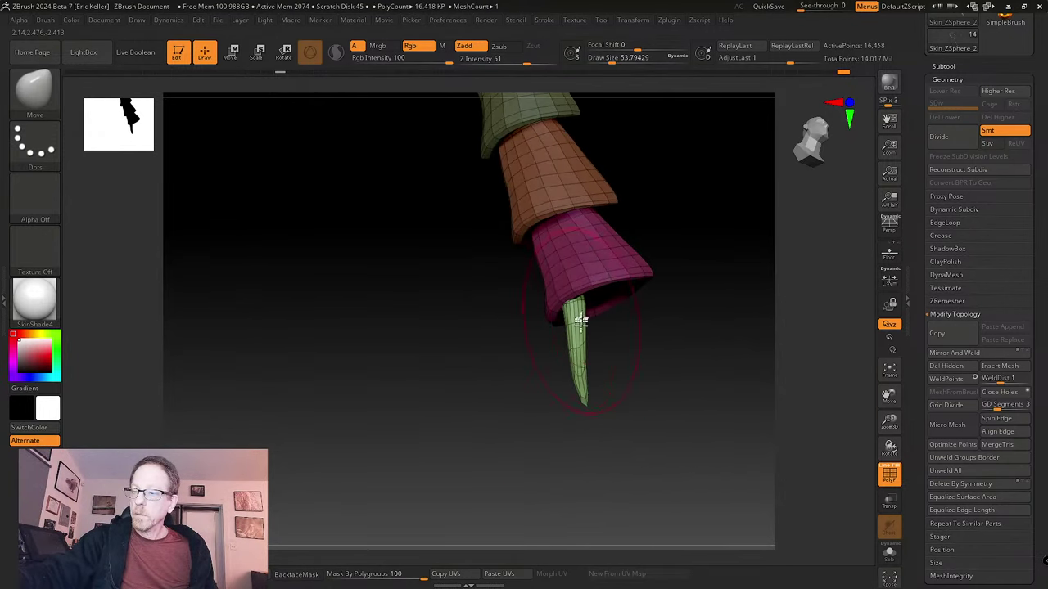
# - Refine the claw's downward curve and pointed tip with the Move brush at draw size about 35
pyautogui.moveTo(580, 321)
pyautogui.mouseDown(button='right')
pyautogui.moveTo(636, 338)
pyautogui.moveTo(578, 339)
pyautogui.mouseUp(button='right')
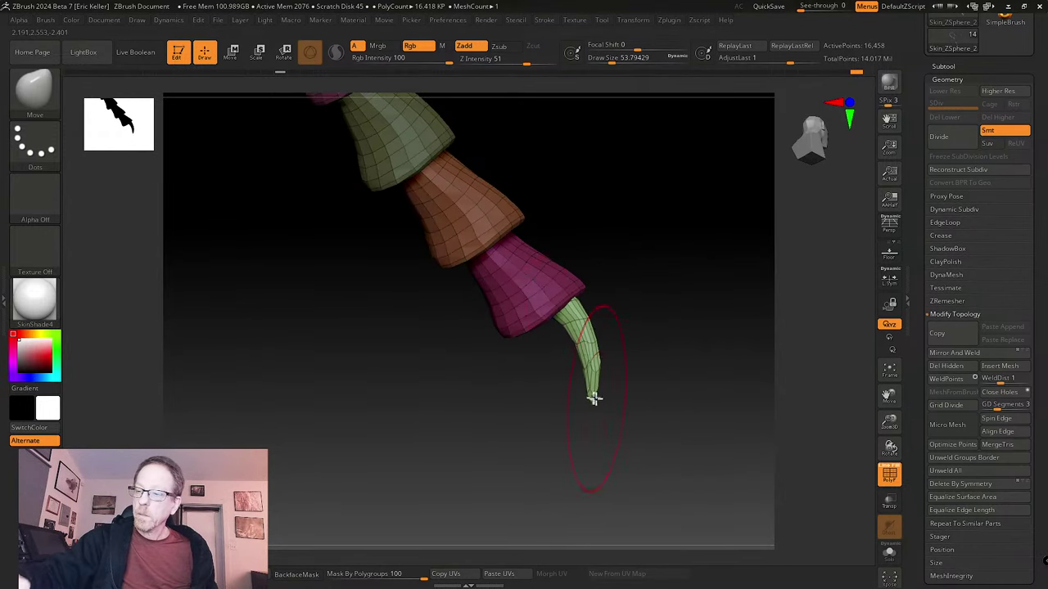
pyautogui.press('s')
pyautogui.moveTo(588, 368); pyautogui.dragTo(582, 368)
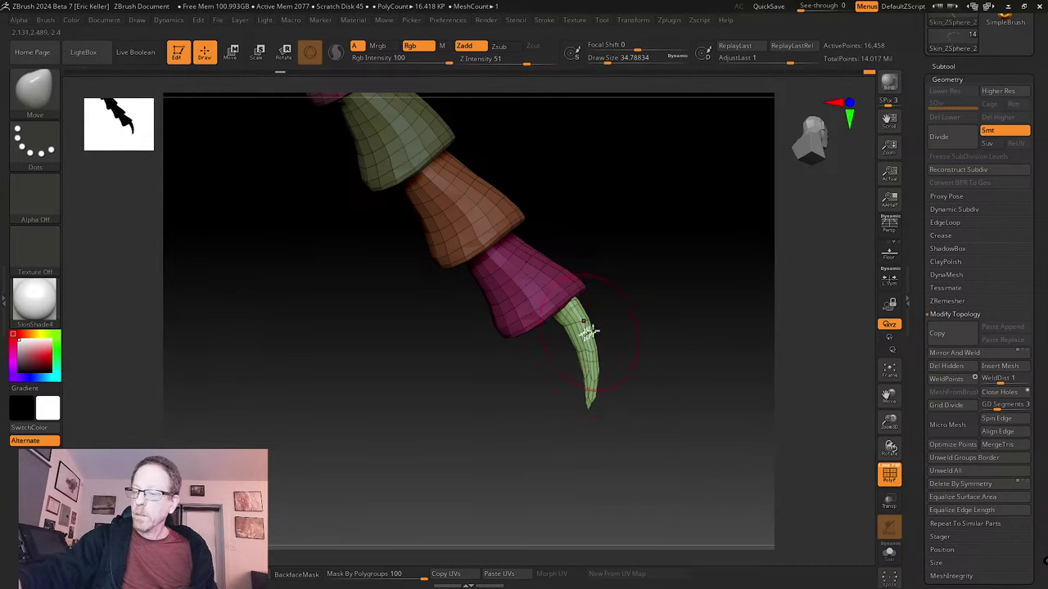
# - Narrow the claw's base inside the last segment's opening and adjust the claw's bend as seen from the end and sides
pyautogui.moveTo(570, 319); pyautogui.dragTo(645, 243, button='right')
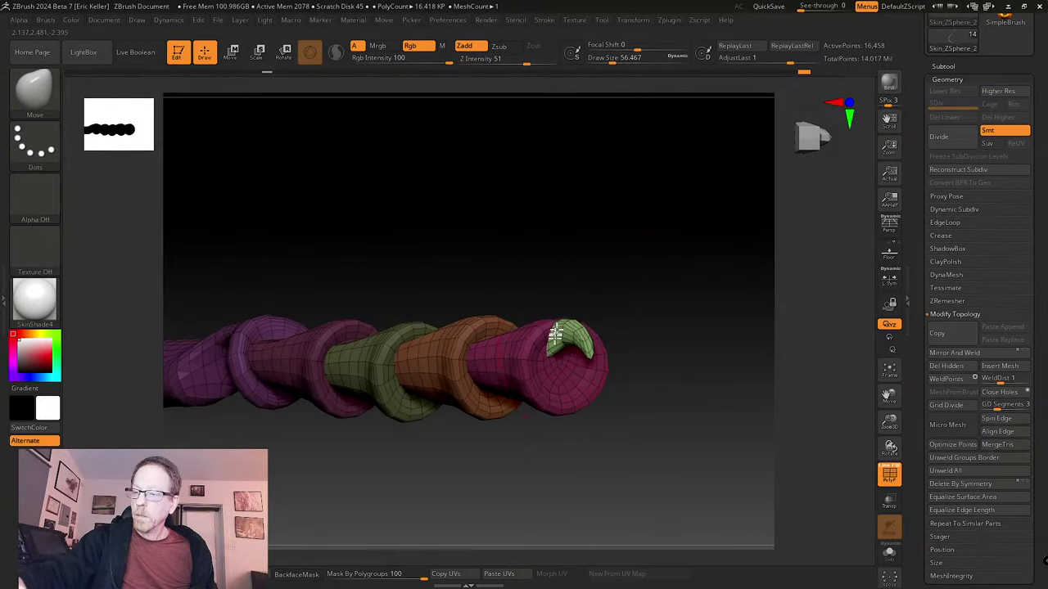
pyautogui.press('s')
pyautogui.click(549, 354)
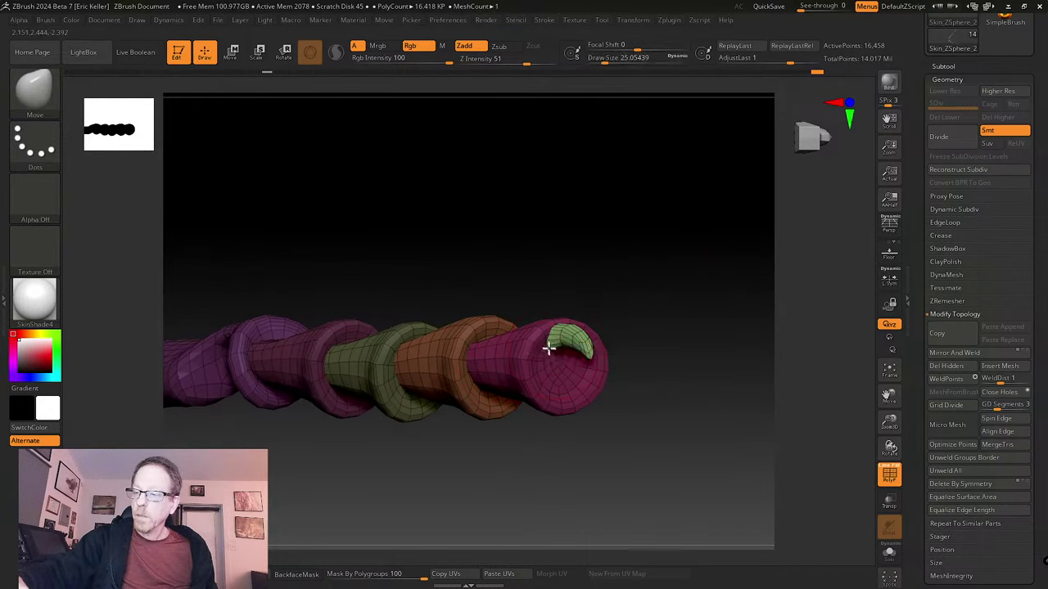
pyautogui.moveTo(555, 336)
pyautogui.mouseDown(button='right')
pyautogui.moveTo(652, 297)
pyautogui.moveTo(587, 334)
pyautogui.moveTo(667, 351)
pyautogui.moveTo(671, 328)
pyautogui.moveTo(641, 416)
pyautogui.moveTo(575, 315)
pyautogui.moveTo(545, 316)
pyautogui.mouseUp(button='right')
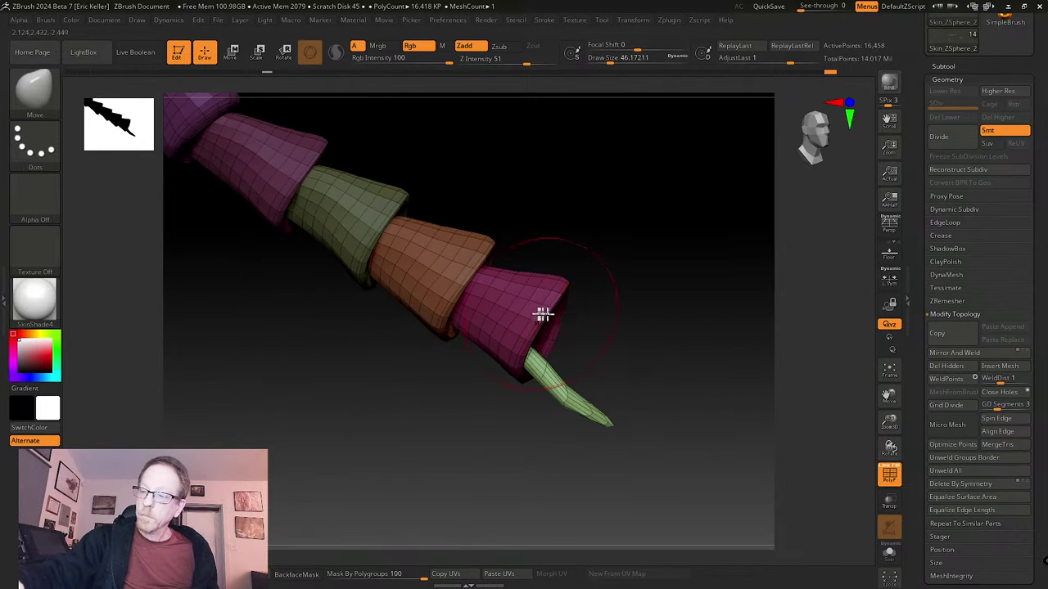
pyautogui.moveTo(659, 350); pyautogui.dragTo(620, 368, button='right')
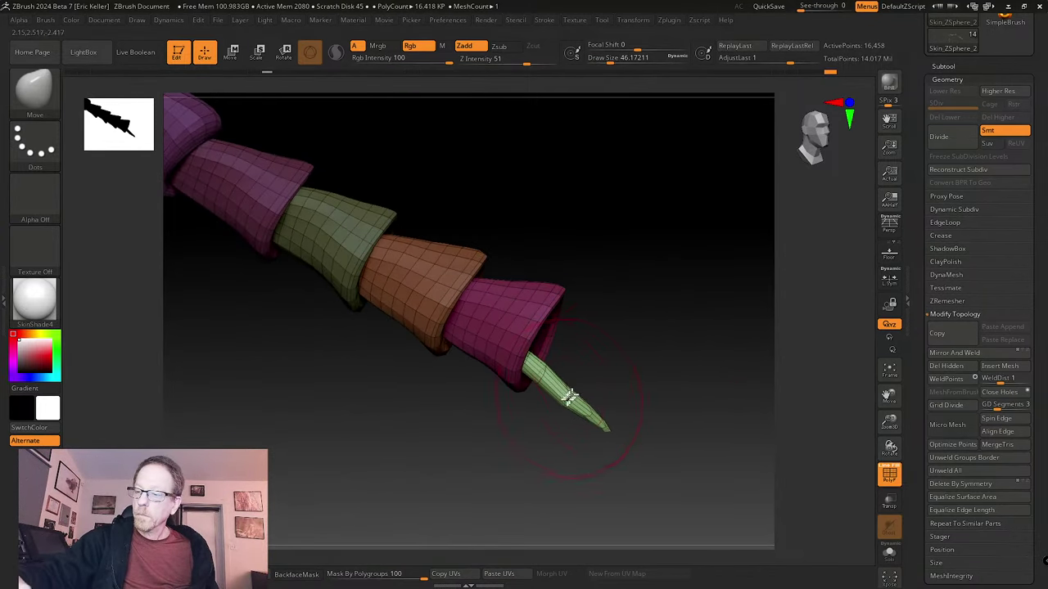
pyautogui.moveTo(572, 395)
pyautogui.mouseDown(button='right')
pyautogui.moveTo(636, 356)
pyautogui.moveTo(567, 394)
pyautogui.mouseUp(button='right')
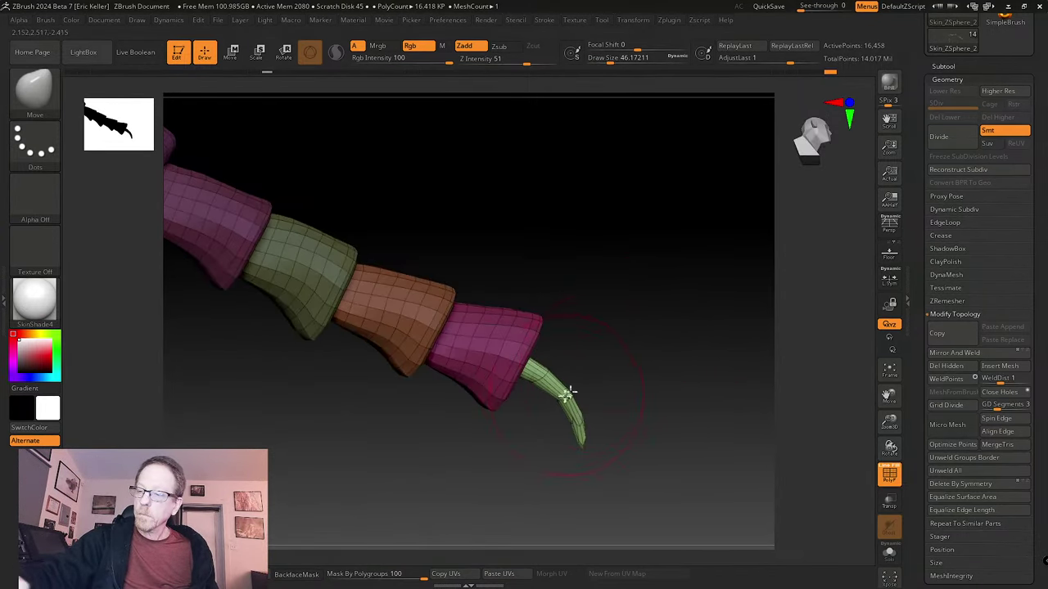
# - Refine the claw's curve and duplicate it twice with the Move gizmo, spreading three claws across the last segment's opening
pyautogui.moveTo(573, 399); pyautogui.dragTo(601, 440)
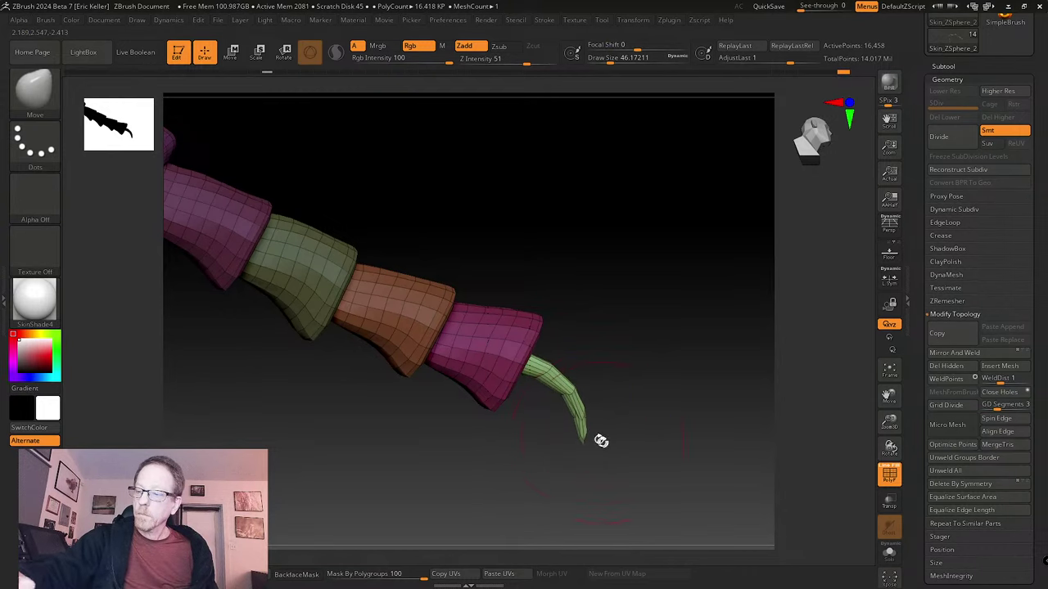
pyautogui.moveTo(629, 407)
pyautogui.mouseDown(button='right')
pyautogui.moveTo(633, 437)
pyautogui.moveTo(644, 409)
pyautogui.mouseUp(button='right')
pyautogui.press('w')
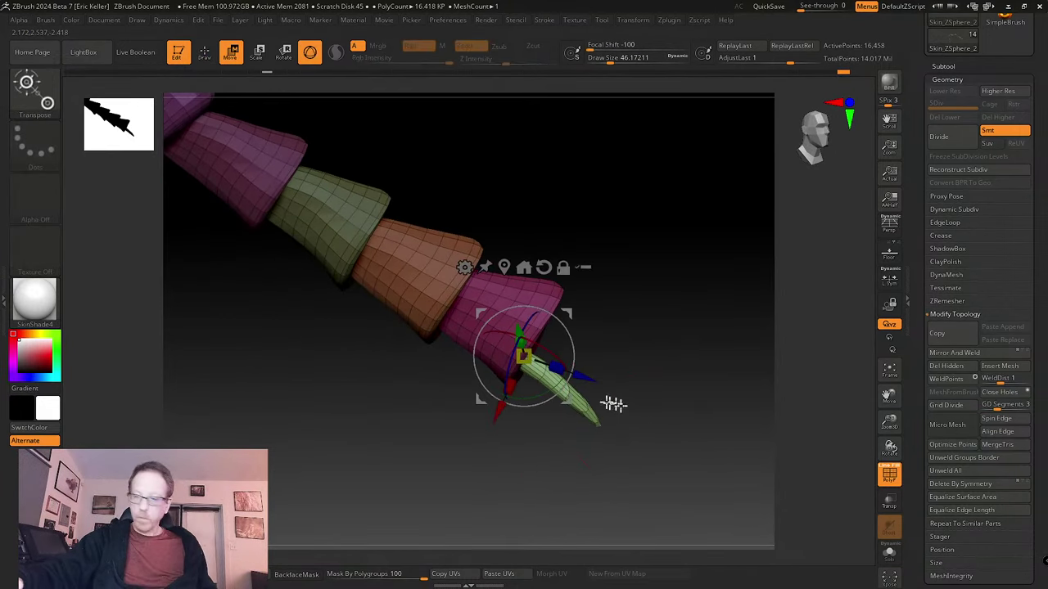
pyautogui.keyDown('ctrl'); pyautogui.moveTo(568, 399); pyautogui.dragTo(595, 349); pyautogui.keyUp('ctrl')
pyautogui.moveTo(658, 410); pyautogui.dragTo(601, 348, button='right')
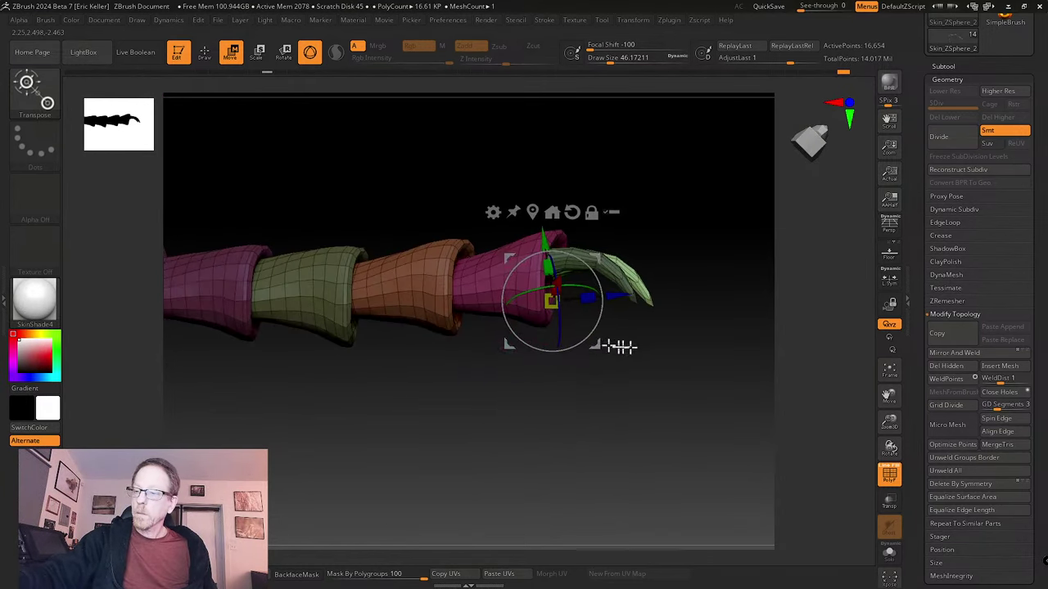
pyautogui.moveTo(613, 346); pyautogui.dragTo(578, 419)
pyautogui.moveTo(643, 428)
pyautogui.mouseDown()
pyautogui.moveTo(663, 423)
pyautogui.moveTo(654, 416)
pyautogui.mouseUp()
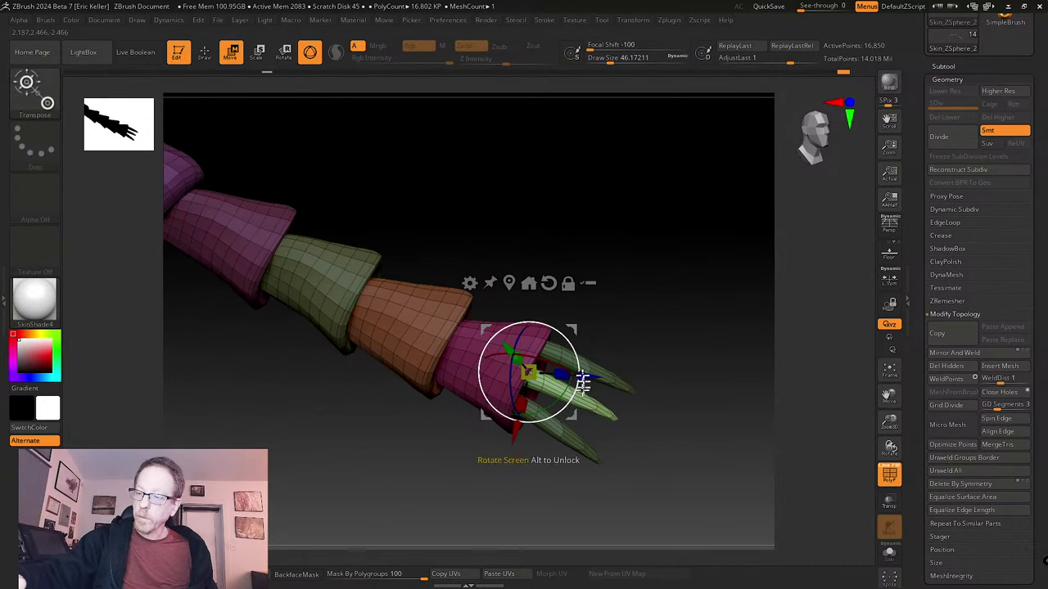
pyautogui.moveTo(571, 409); pyautogui.dragTo(545, 377)
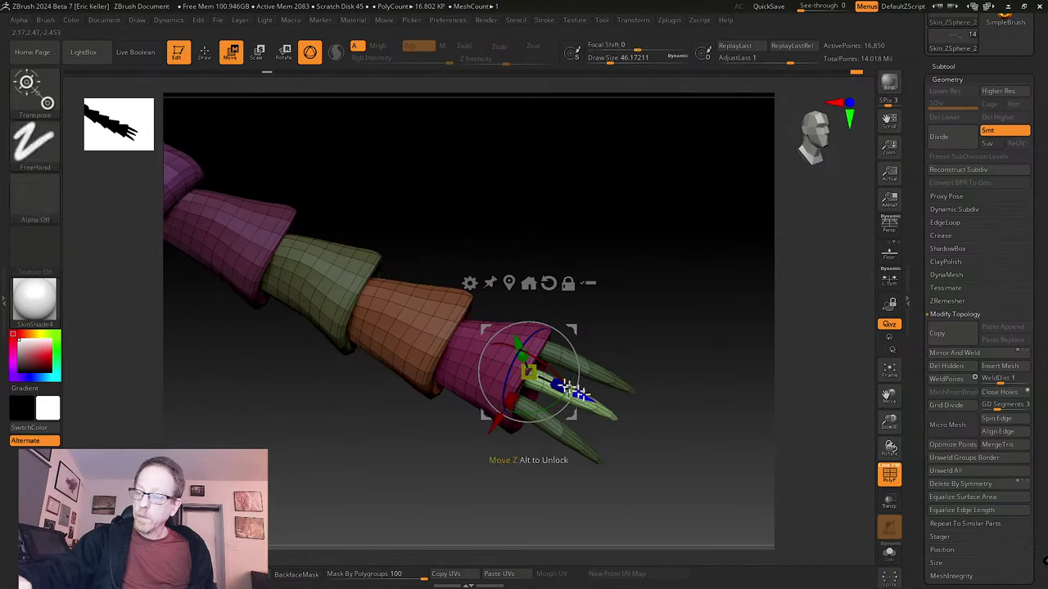
pyautogui.moveTo(662, 384); pyautogui.dragTo(659, 334)
pyautogui.moveTo(565, 372)
pyautogui.mouseDown()
pyautogui.moveTo(666, 369)
pyautogui.moveTo(580, 372)
pyautogui.mouseUp()
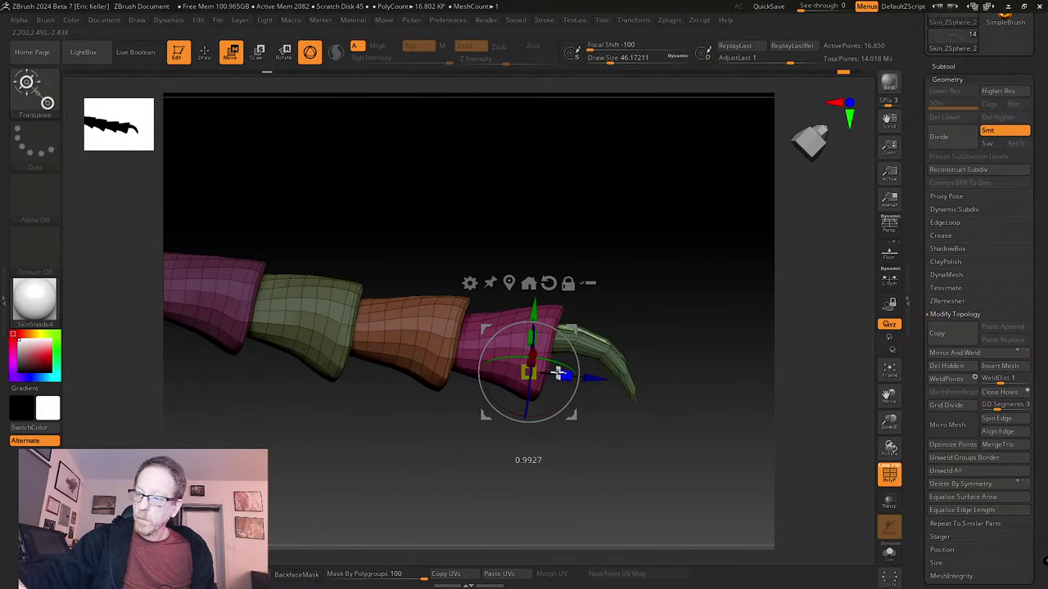
pyautogui.moveTo(651, 317); pyautogui.dragTo(624, 385)
pyautogui.hotkey('ctrl', 'z')
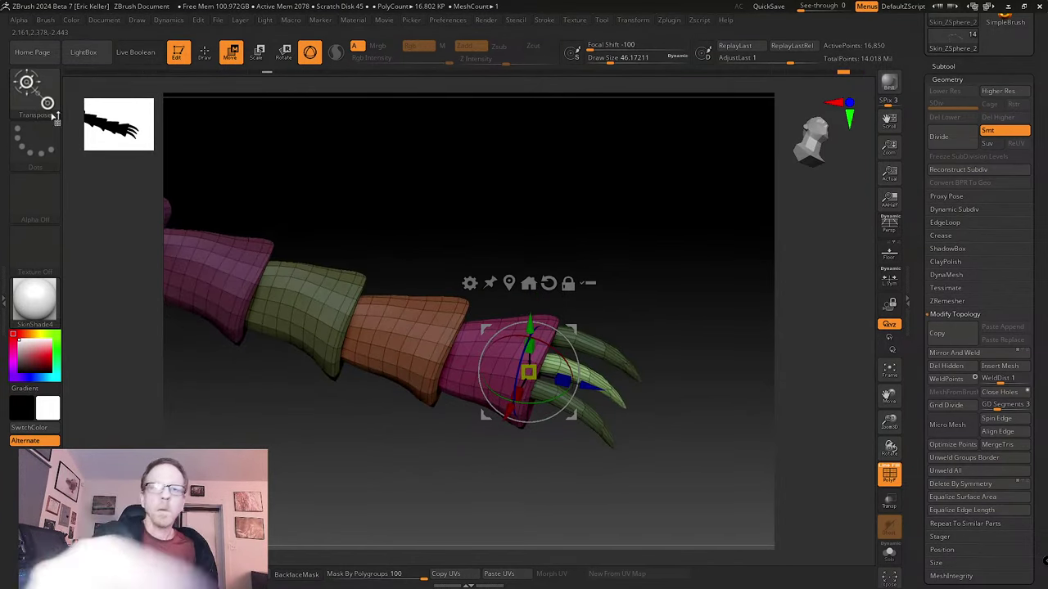
# - Shorten and widen the middle claw into a stubby pointed pad between the outer claws with the Move brush at draw size about 29
pyautogui.click(205, 52)
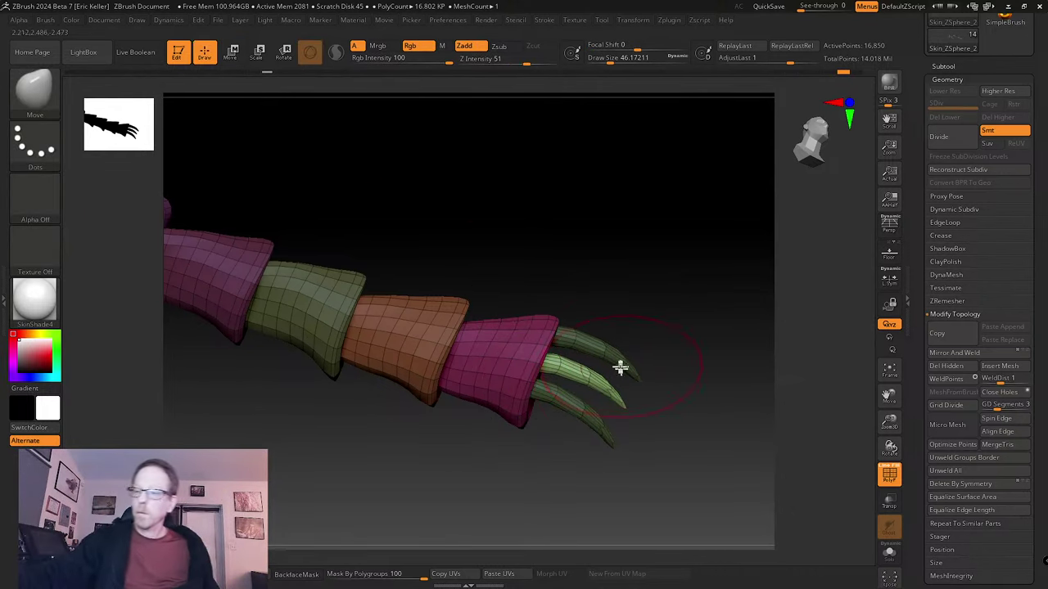
pyautogui.keyDown('shift'); pyautogui.moveTo(608, 391); pyautogui.dragTo(619, 399); pyautogui.keyUp('shift')
pyautogui.moveTo(635, 339); pyautogui.dragTo(654, 360)
pyautogui.press('s')
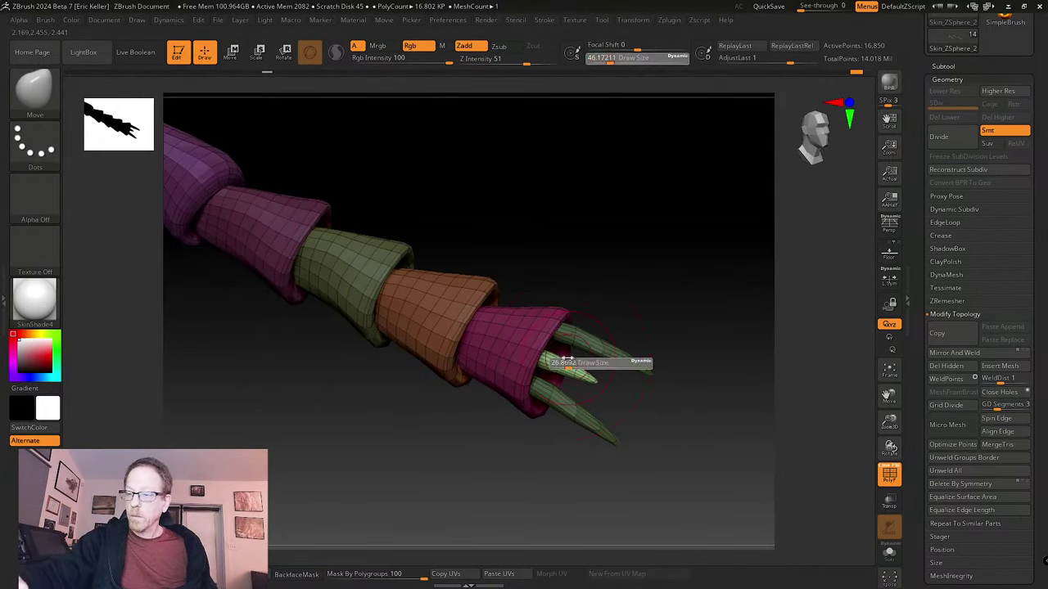
pyautogui.press('s')
pyautogui.click(555, 352)
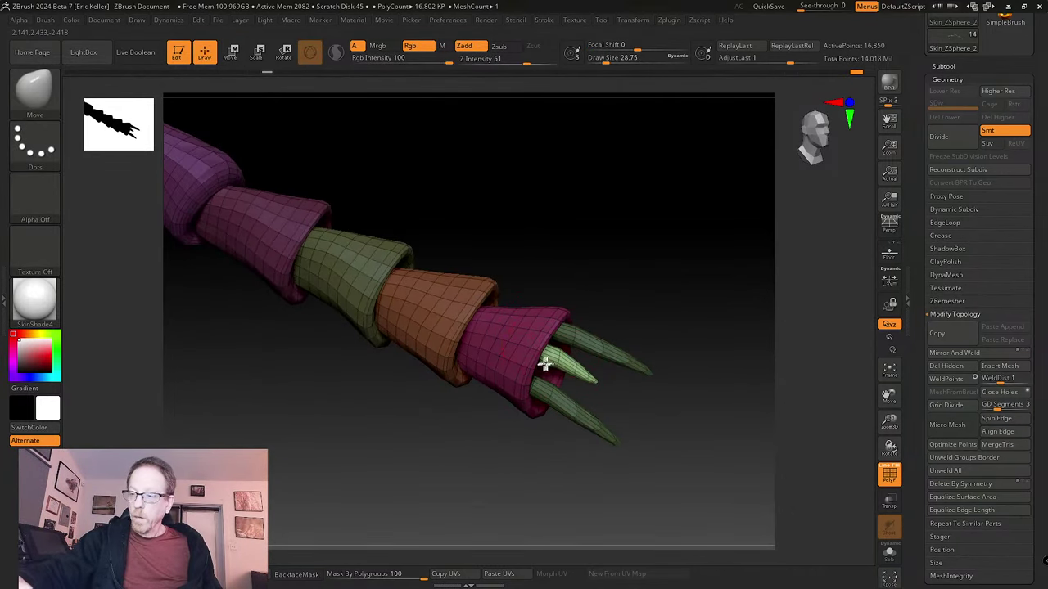
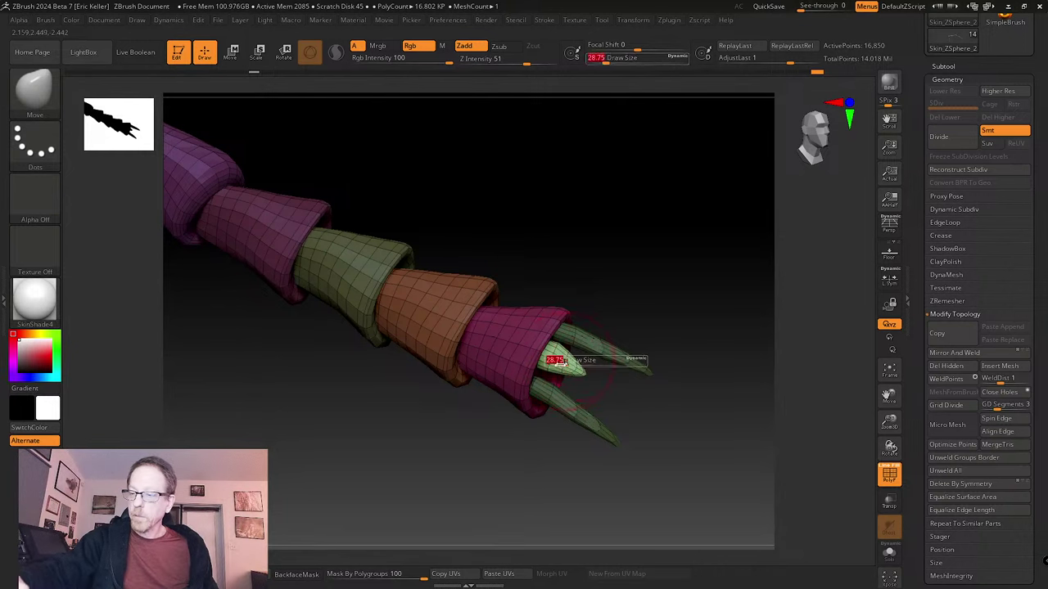
pyautogui.moveTo(560, 362); pyautogui.dragTo(553, 365)
pyautogui.press('s')
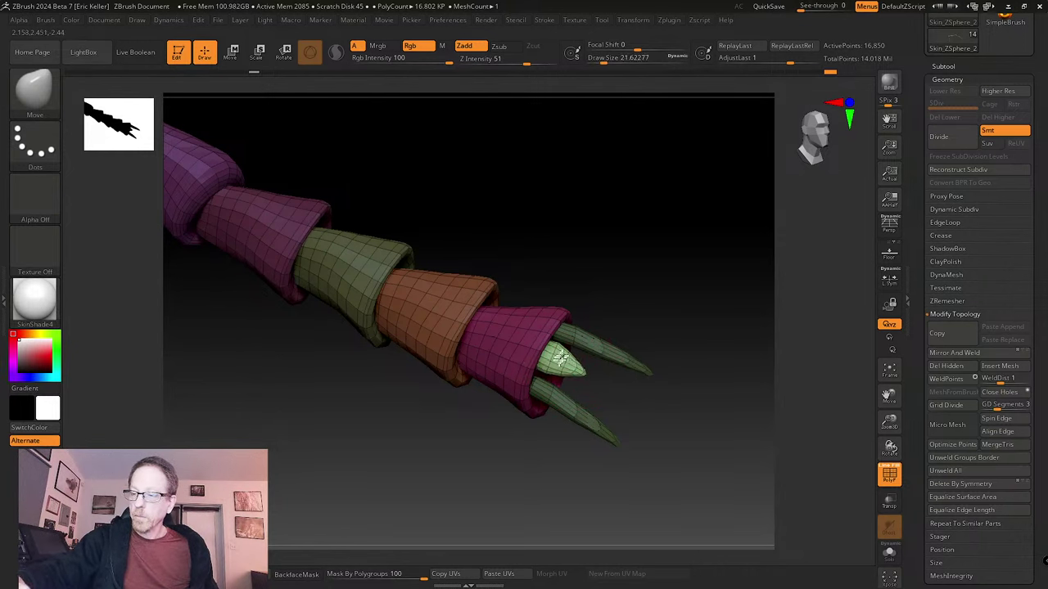
pyautogui.moveTo(565, 353)
pyautogui.mouseDown(button='right')
pyautogui.moveTo(657, 306)
pyautogui.moveTo(568, 363)
pyautogui.mouseUp(button='right')
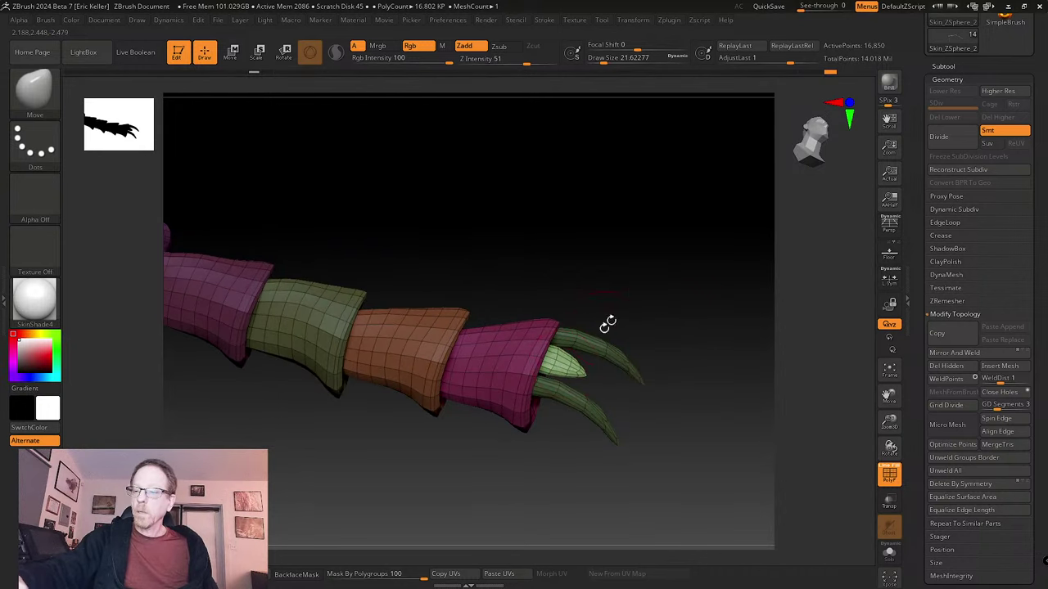
# - Clear the mask and pull the last segment's rim out over the claw bases with the Move brush at draw size about 68
pyautogui.keyDown('ctrl'); pyautogui.moveTo(608, 323); pyautogui.dragTo(655, 301); pyautogui.keyUp('ctrl')
pyautogui.press('s')
pyautogui.moveTo(654, 295); pyautogui.dragTo(652, 267, button='right')
pyautogui.moveTo(521, 329)
pyautogui.mouseDown()
pyautogui.moveTo(511, 336)
pyautogui.moveTo(536, 322)
pyautogui.mouseUp()
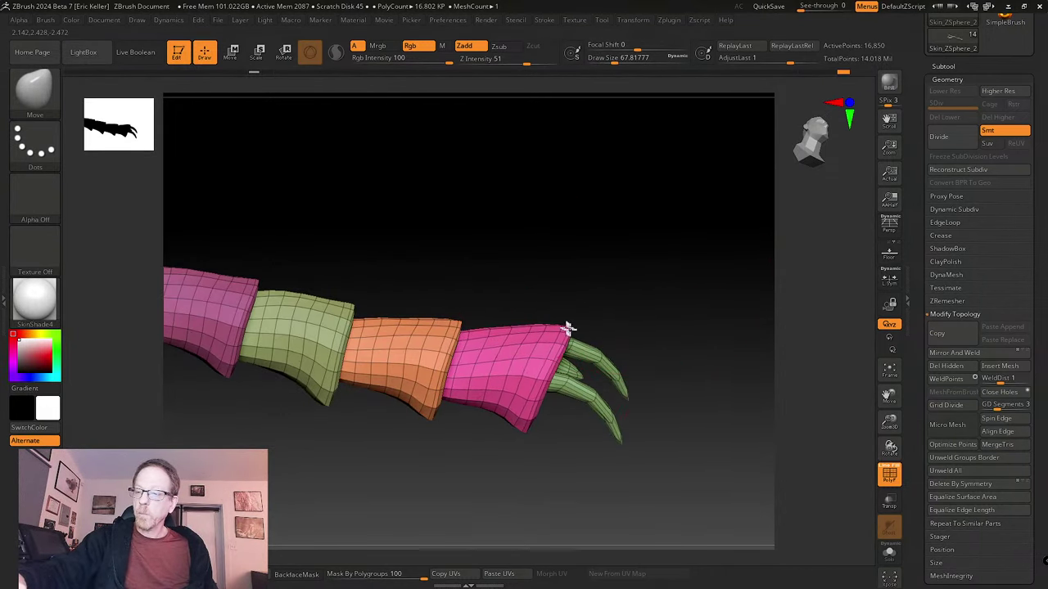
pyautogui.moveTo(534, 426); pyautogui.dragTo(530, 408)
pyautogui.moveTo(554, 414); pyautogui.dragTo(556, 442, button='right')
pyautogui.moveTo(504, 355); pyautogui.dragTo(506, 346)
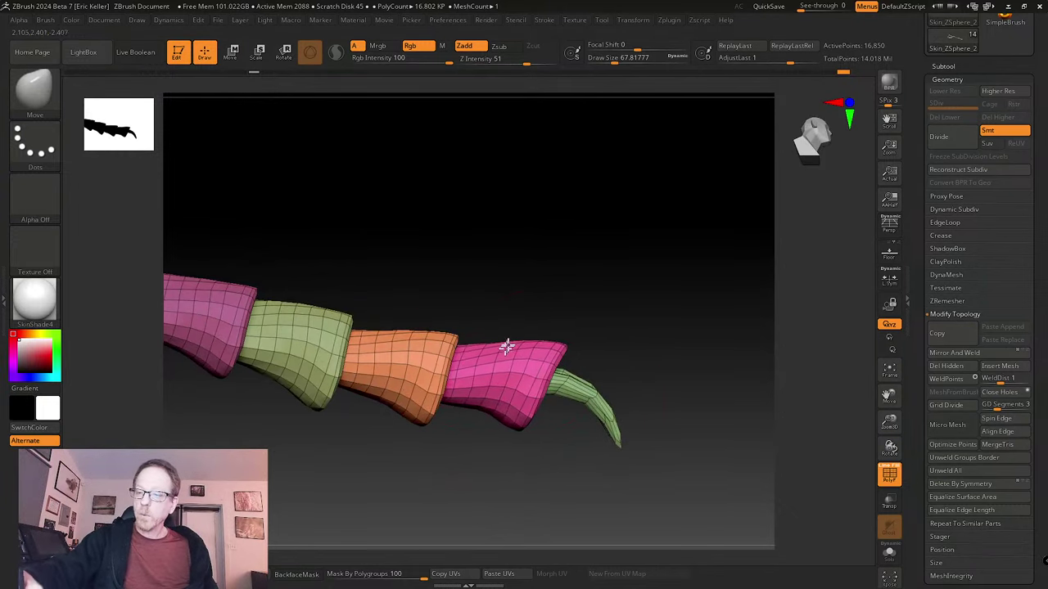
pyautogui.moveTo(533, 308); pyautogui.dragTo(554, 356, button='right')
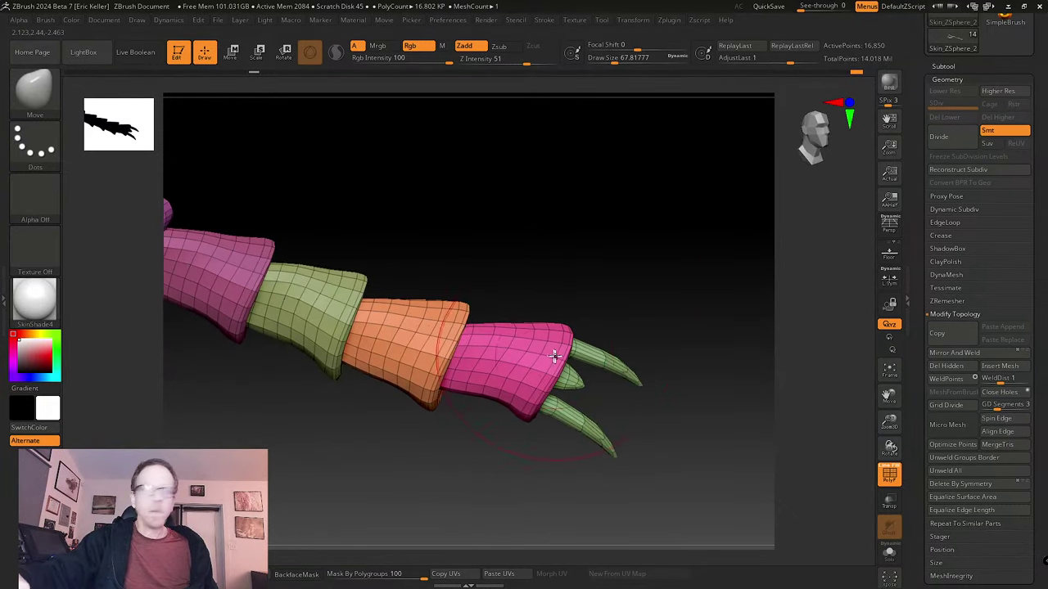
pyautogui.moveTo(653, 330); pyautogui.dragTo(664, 287, button='right')
# - Shape the last segment's side and upper rim around the claws with the Move brush at draw size about 46
pyautogui.press('s')
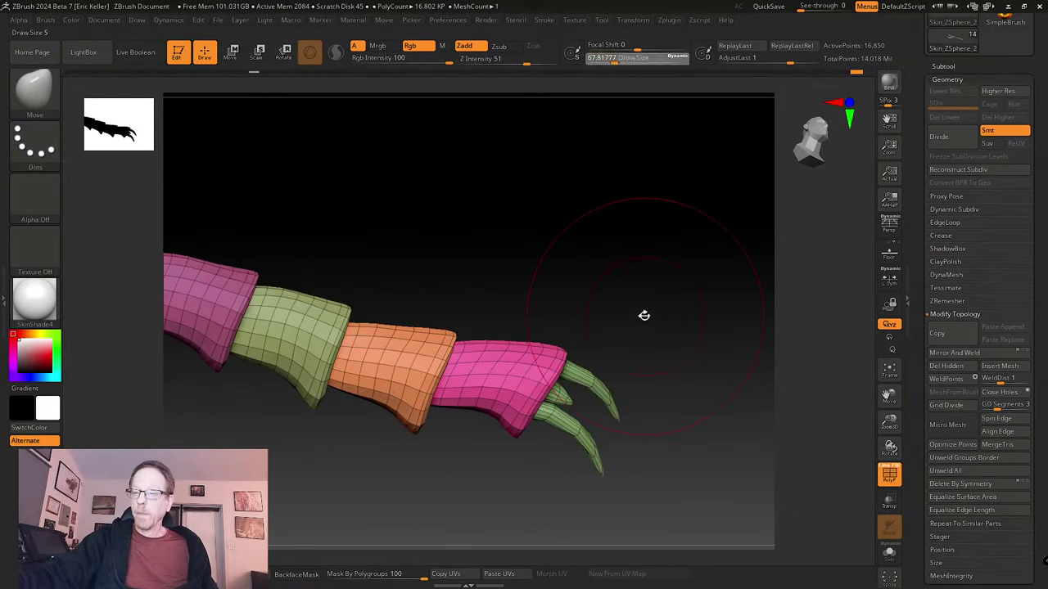
pyautogui.moveTo(636, 320); pyautogui.dragTo(627, 322)
pyautogui.moveTo(625, 326); pyautogui.dragTo(634, 289, button='right')
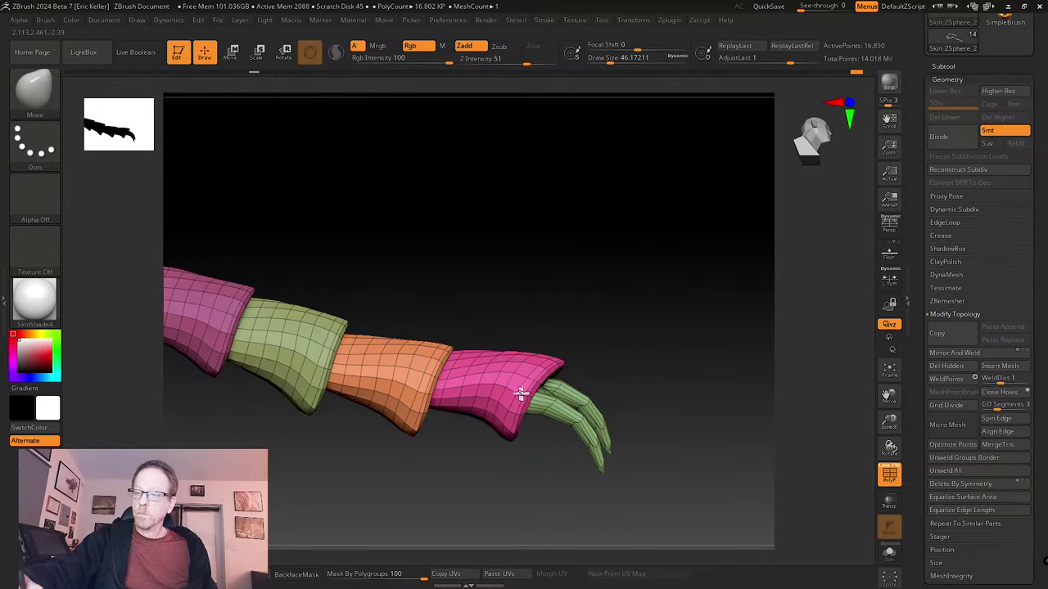
pyautogui.moveTo(520, 394); pyautogui.dragTo(571, 414, button='right')
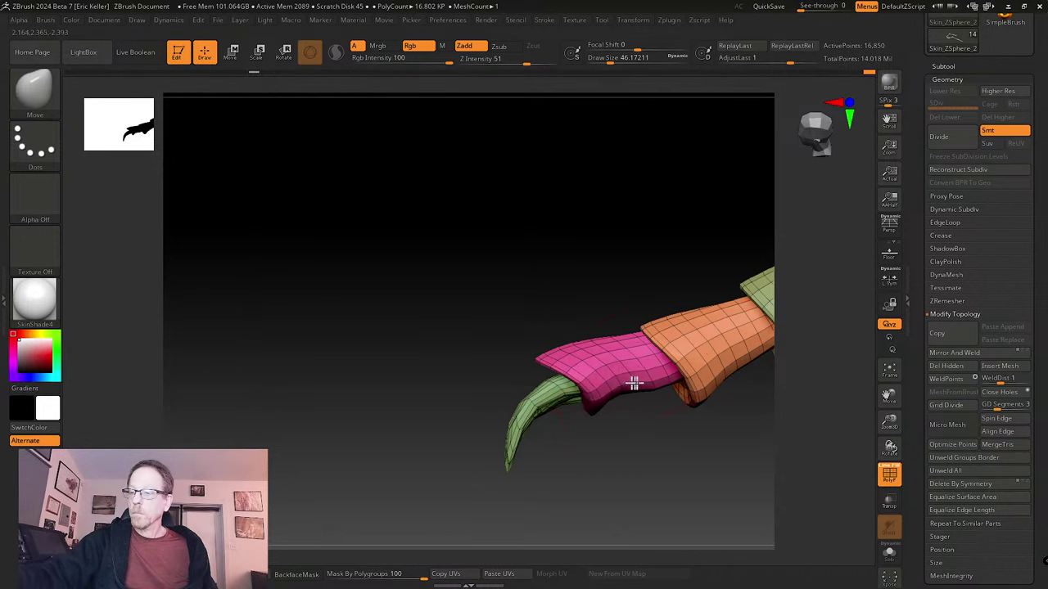
pyautogui.press('shift')
pyautogui.moveTo(658, 377); pyautogui.dragTo(669, 391)
# - Adjust the last segment's side profile with a larger Move brush, using draw sizes from about 83 to 71
pyautogui.press('s')
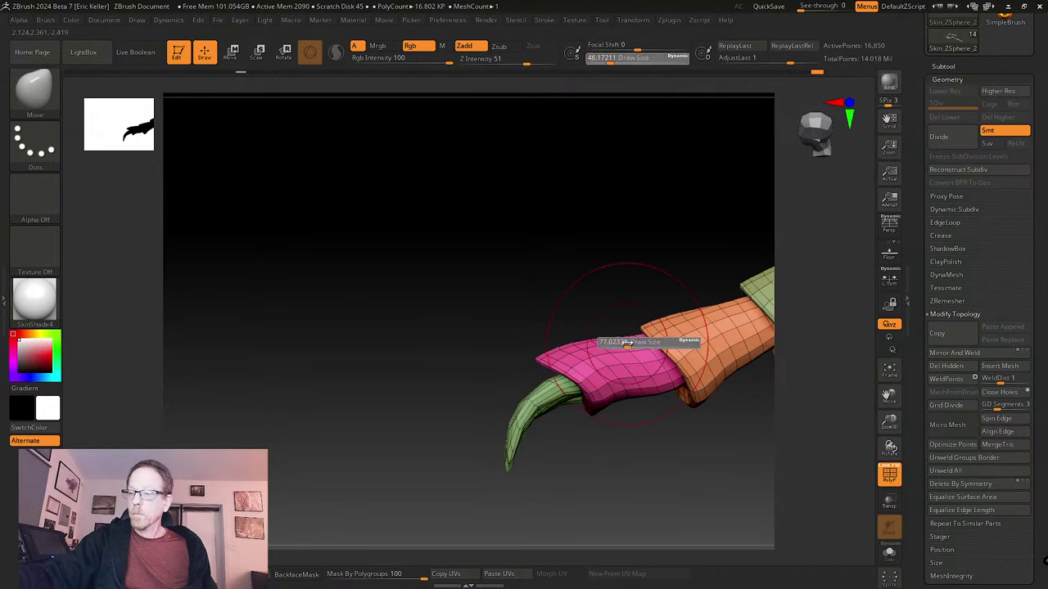
pyautogui.click(627, 341)
pyautogui.moveTo(627, 340); pyautogui.dragTo(628, 335)
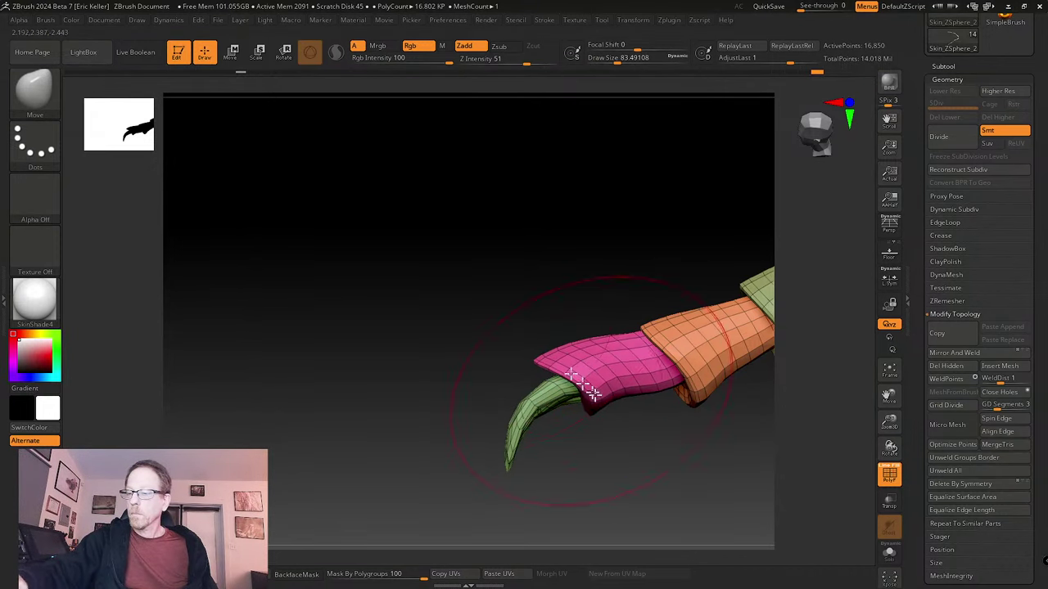
pyautogui.press('s')
pyautogui.moveTo(662, 399)
pyautogui.mouseDown()
pyautogui.moveTo(636, 381)
pyautogui.moveTo(650, 386)
pyautogui.mouseUp()
pyautogui.press('s')
pyautogui.moveTo(643, 326); pyautogui.dragTo(647, 317)
pyautogui.moveTo(708, 425); pyautogui.dragTo(674, 346)
pyautogui.moveTo(720, 360); pyautogui.dragTo(655, 403, button='right')
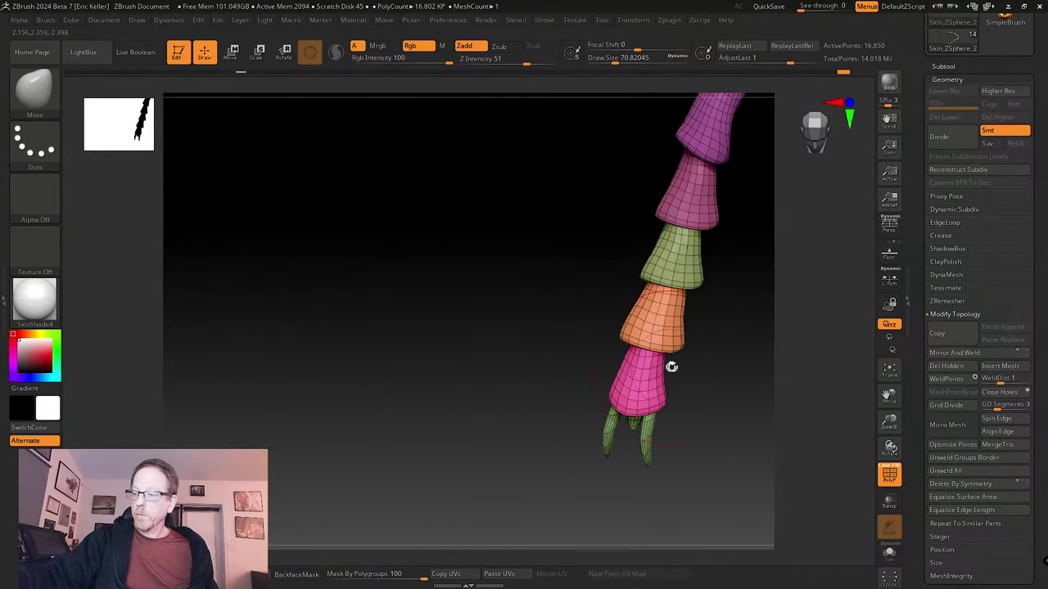
# - Refine the last segment's rim above the claws with the Move brush at draw size about 35
pyautogui.moveTo(671, 366); pyautogui.dragTo(665, 360, button='right')
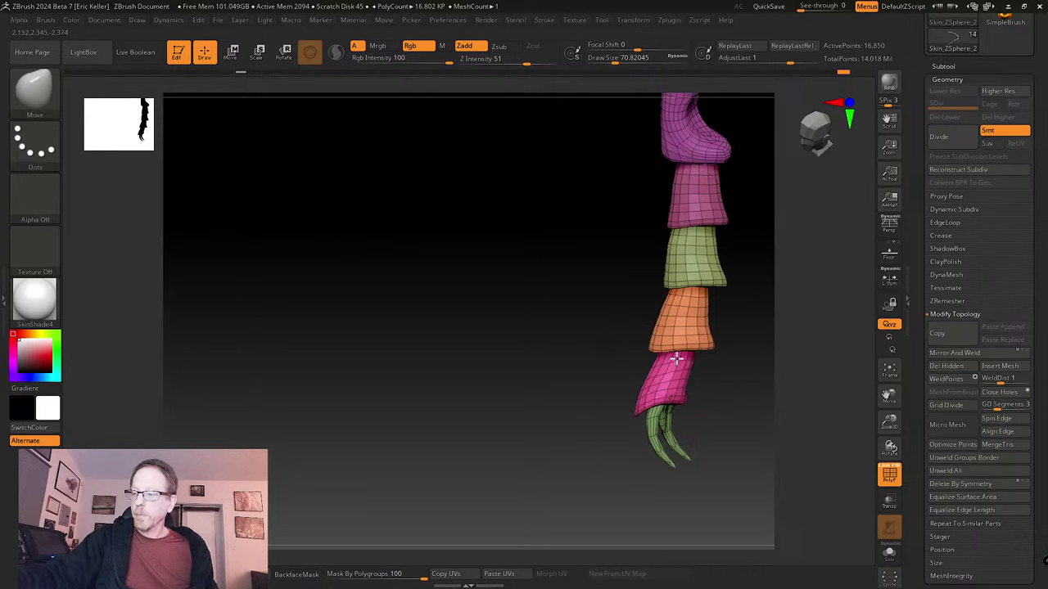
pyautogui.press('s')
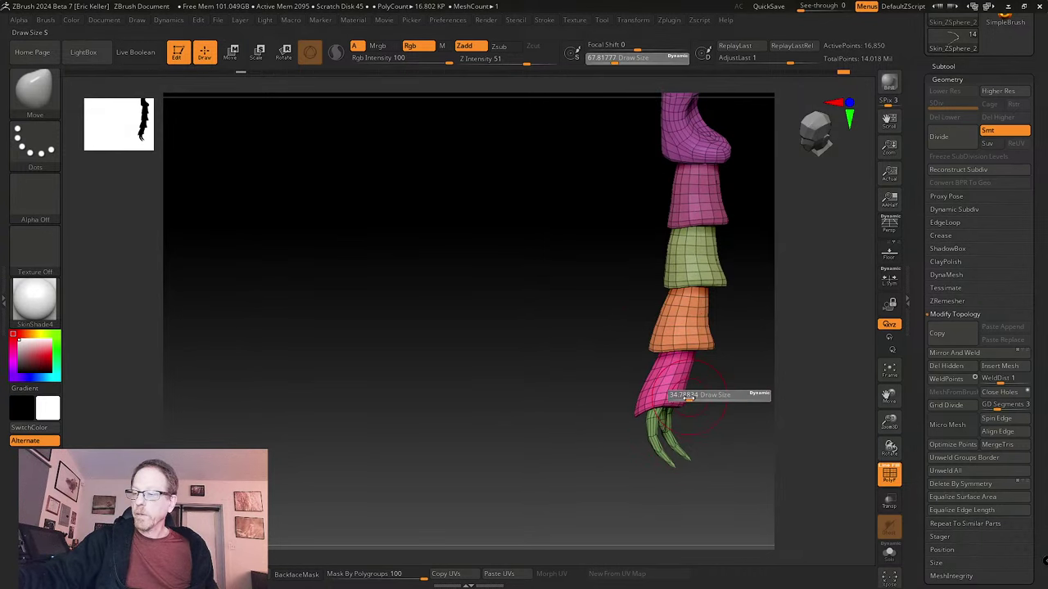
pyautogui.moveTo(696, 396); pyautogui.dragTo(682, 397)
pyautogui.moveTo(670, 394); pyautogui.dragTo(688, 395, button='right')
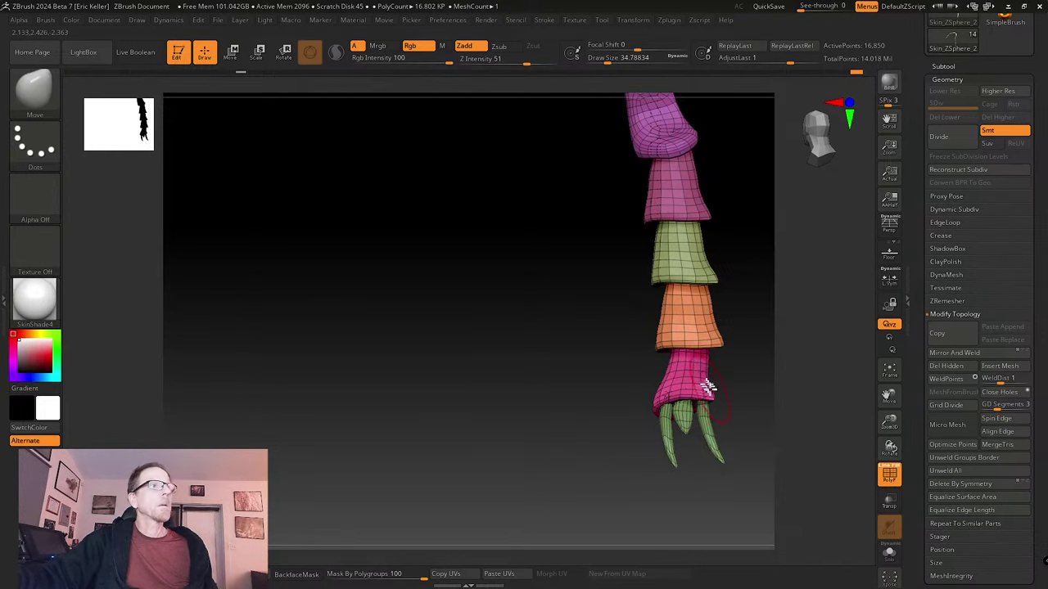
pyautogui.moveTo(711, 394); pyautogui.dragTo(723, 389, button='right')
# - Adjust the overall form of the last segment from several angles, raising the Move brush's draw size to about 74
pyautogui.press('s')
pyautogui.moveTo(722, 390); pyautogui.dragTo(704, 387)
pyautogui.press('s')
pyautogui.moveTo(710, 383)
pyautogui.mouseDown(button='right')
pyautogui.moveTo(720, 402)
pyautogui.moveTo(740, 393)
pyautogui.mouseUp(button='right')
pyautogui.press('s')
pyautogui.moveTo(740, 390); pyautogui.dragTo(725, 391)
pyautogui.moveTo(729, 414)
pyautogui.mouseDown(button='right')
pyautogui.moveTo(739, 433)
pyautogui.moveTo(817, 439)
pyautogui.mouseUp(button='right')
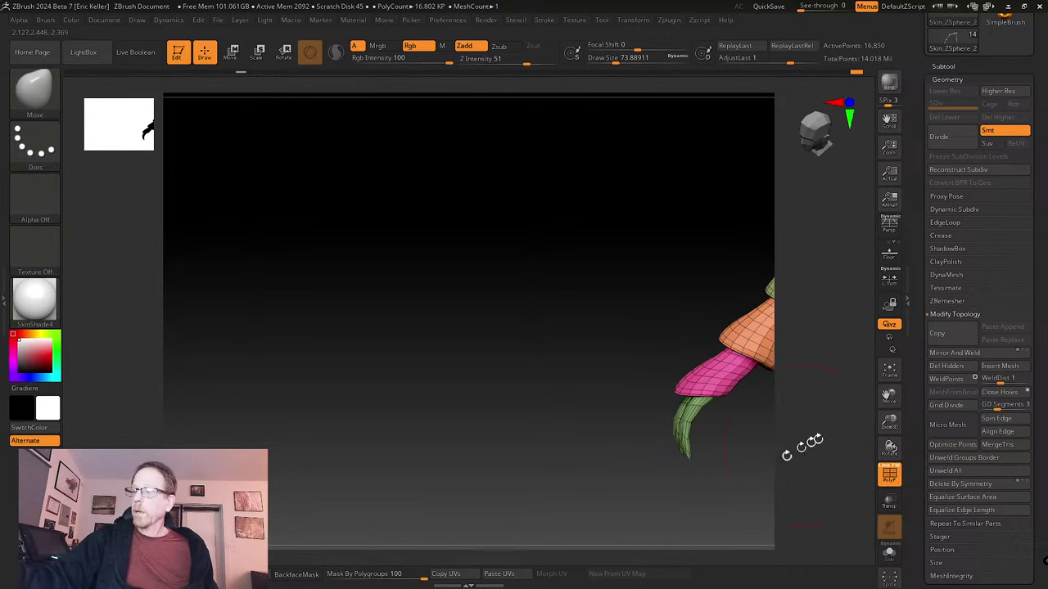
# - Turn off the polygroup wireframe display with the whole wasp in view and save the tool as the next incremental version
pyautogui.click(890, 370)
pyautogui.moveTo(823, 398); pyautogui.dragTo(631, 442, button='right')
pyautogui.click(889, 475)
pyautogui.keyDown('ctrl'); pyautogui.moveTo(682, 464); pyautogui.dragTo(595, 446, button='right'); pyautogui.keyUp('ctrl')
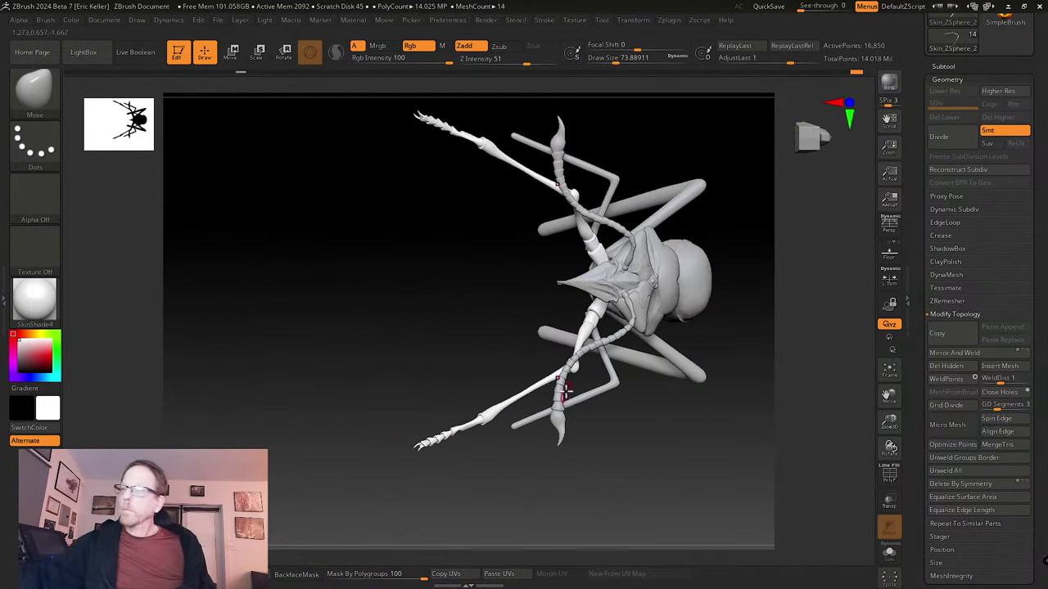
pyautogui.moveTo(913, 110); pyautogui.dragTo(913, 201)
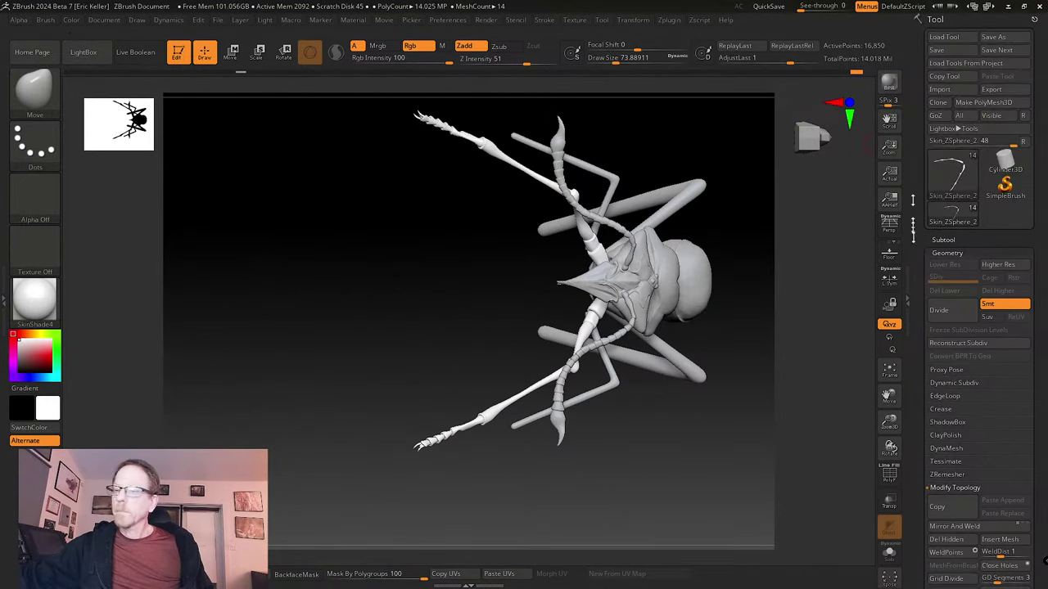
pyautogui.click(996, 52)
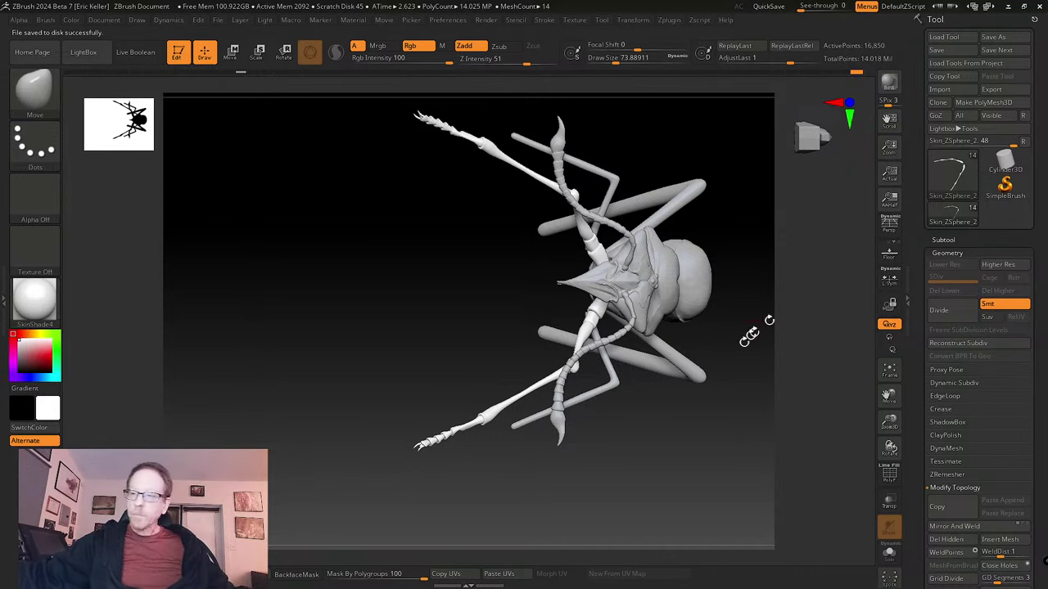
# - Insert a small PolySphere beneath the joint at the tibia's end, using the IMM Primitives brush at draw size about 35, and reselect the Move brush
pyautogui.moveTo(707, 471); pyautogui.dragTo(630, 474)
pyautogui.moveTo(567, 463); pyautogui.dragTo(609, 421)
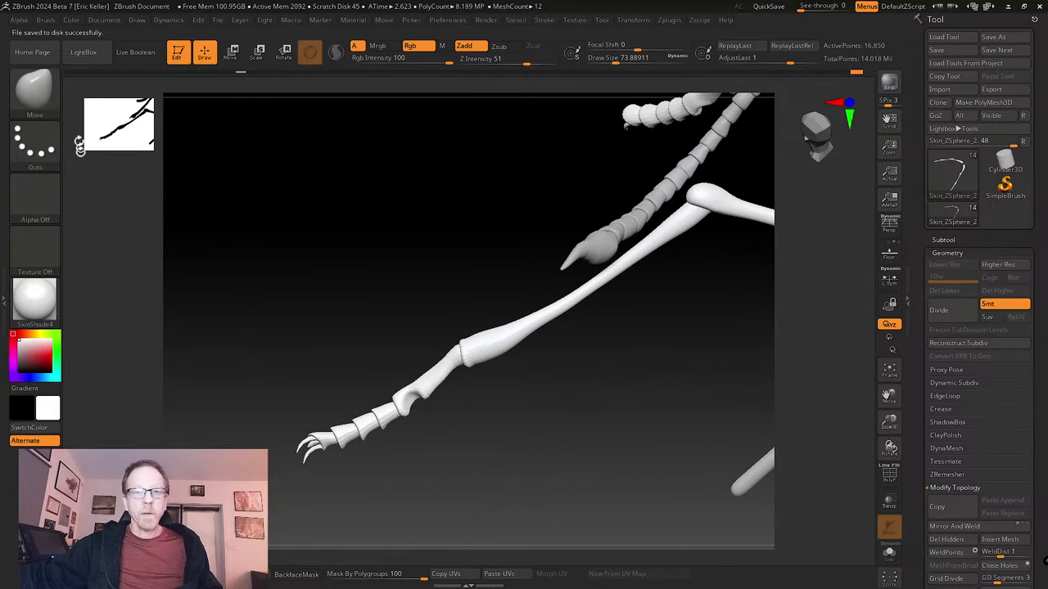
pyautogui.click(47, 93)
pyautogui.click(206, 100)
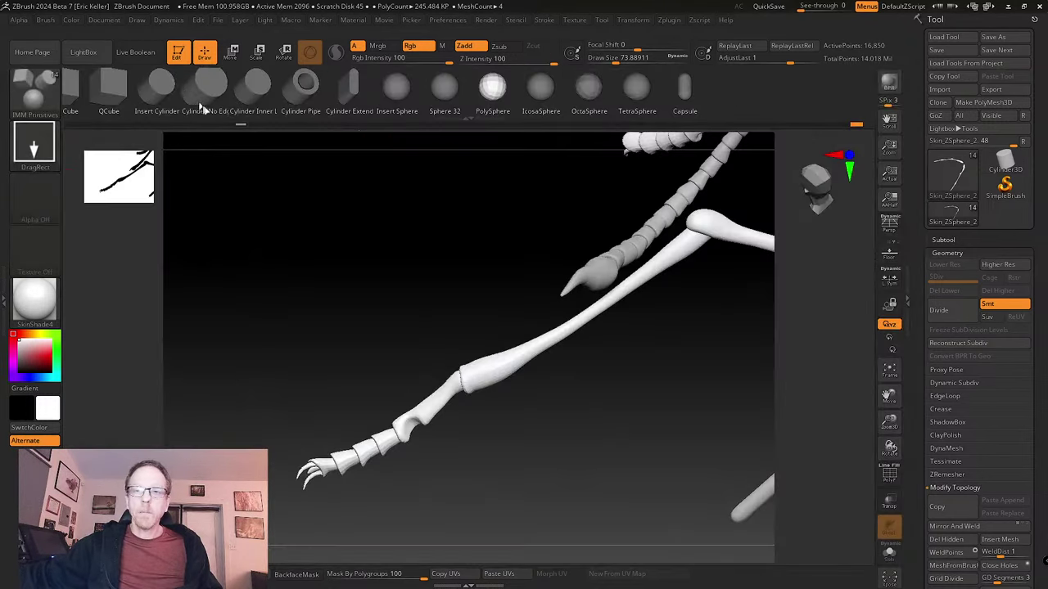
pyautogui.moveTo(462, 406)
pyautogui.mouseDown()
pyautogui.moveTo(480, 398)
pyautogui.moveTo(629, 444)
pyautogui.moveTo(499, 501)
pyautogui.moveTo(701, 362)
pyautogui.mouseUp()
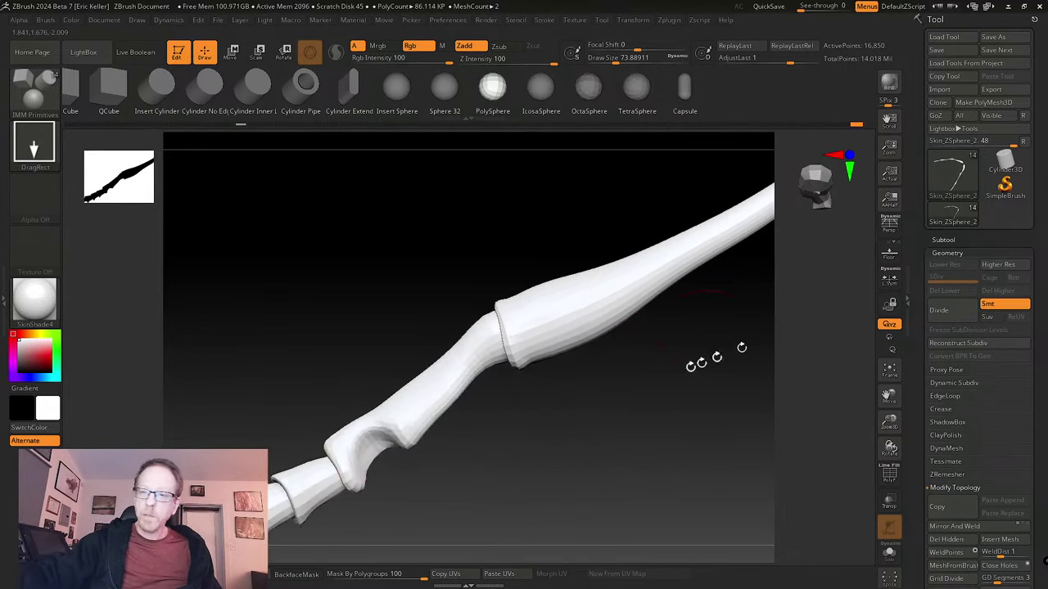
pyautogui.press('s')
pyautogui.moveTo(522, 391); pyautogui.dragTo(570, 326)
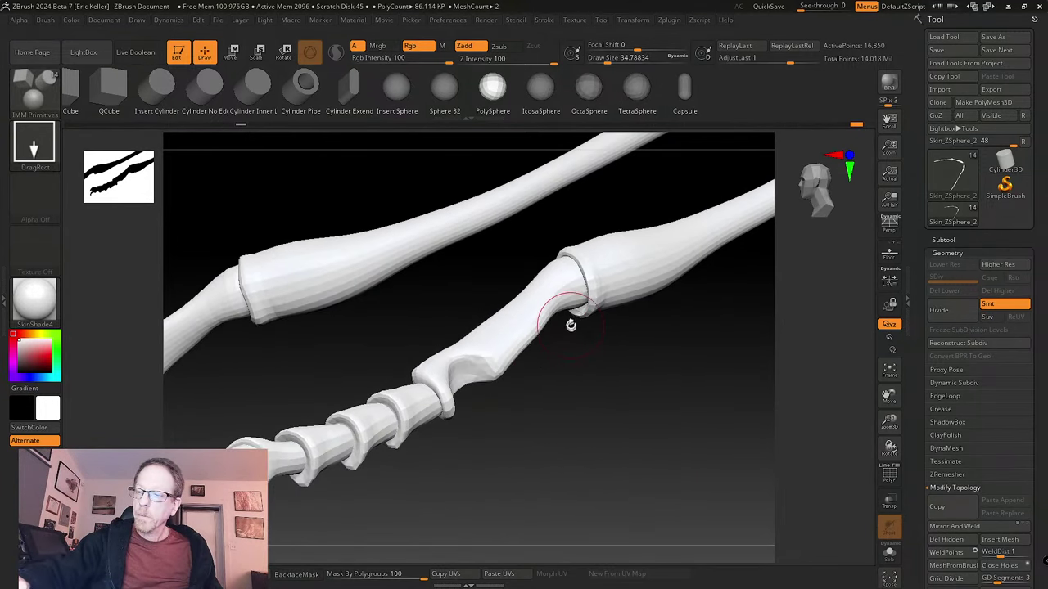
pyautogui.keyDown('shift'); pyautogui.moveTo(591, 369); pyautogui.dragTo(598, 387); pyautogui.keyUp('shift')
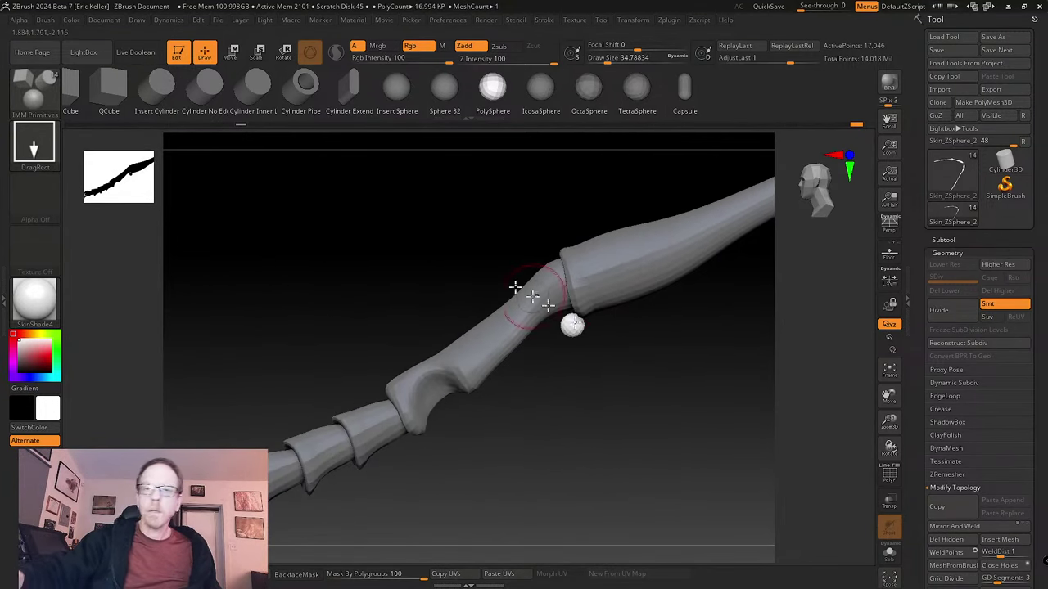
pyautogui.click(33, 94)
pyautogui.click(365, 102)
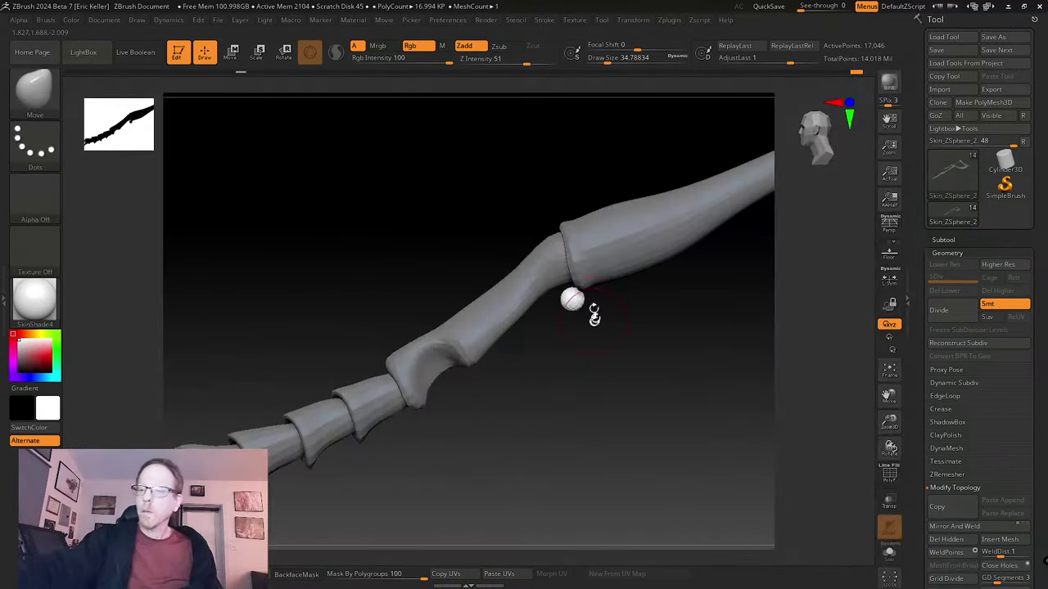
# - Stretch the small PolySphere beneath the tibia's end into a long, thin spike with the Move brush at draw size about 62
pyautogui.press('s')
pyautogui.moveTo(554, 334); pyautogui.dragTo(521, 421)
pyautogui.moveTo(547, 360)
pyautogui.mouseDown()
pyautogui.moveTo(573, 304)
pyautogui.moveTo(568, 279)
pyautogui.moveTo(542, 371)
pyautogui.mouseUp()
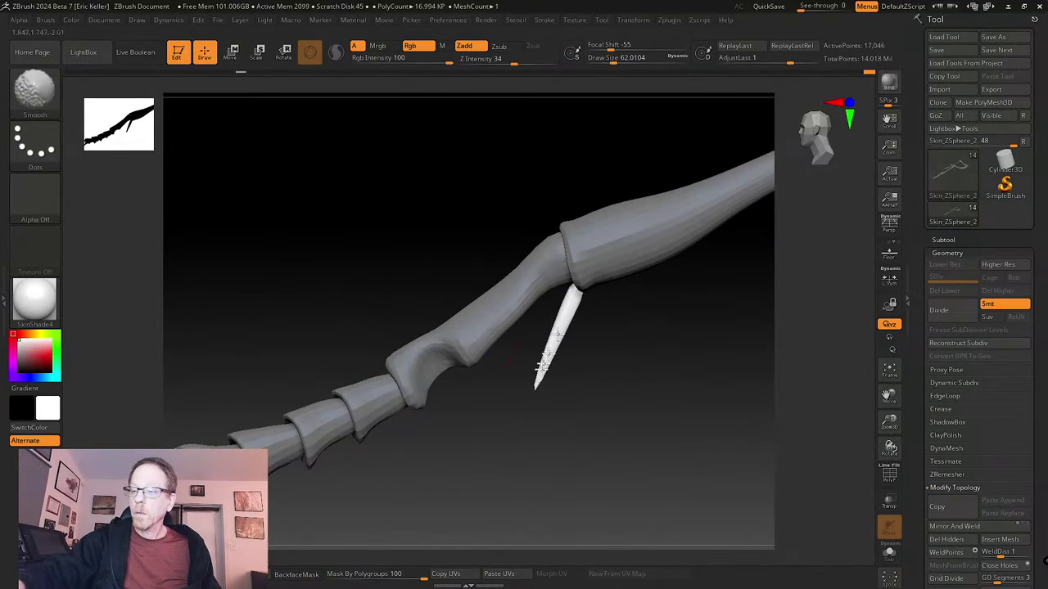
pyautogui.moveTo(586, 310)
pyautogui.mouseDown()
pyautogui.moveTo(596, 319)
pyautogui.moveTo(580, 294)
pyautogui.mouseUp()
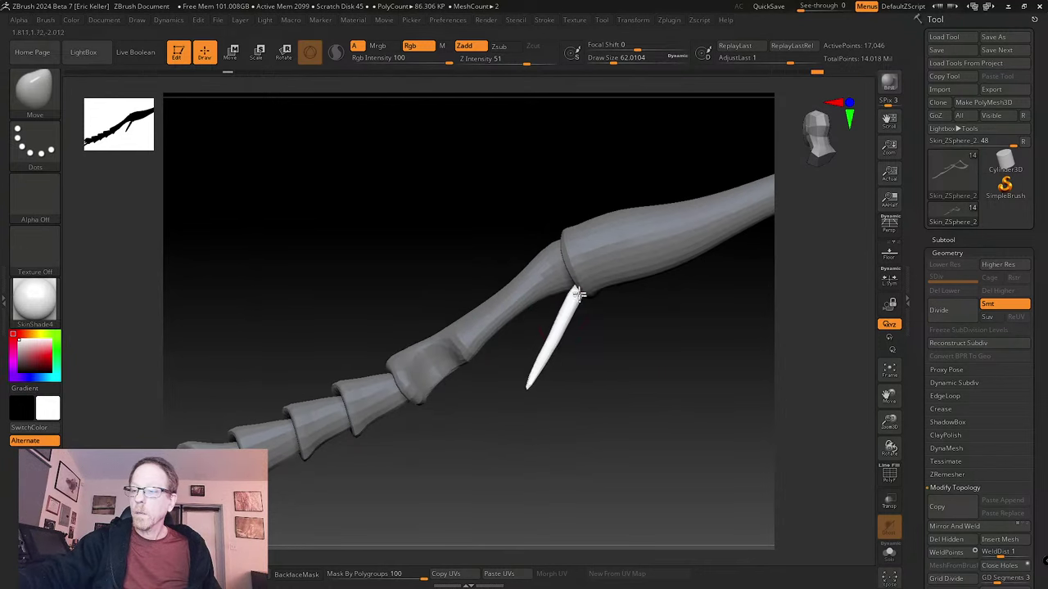
pyautogui.moveTo(553, 330); pyautogui.dragTo(557, 315)
pyautogui.moveTo(530, 425); pyautogui.dragTo(597, 409)
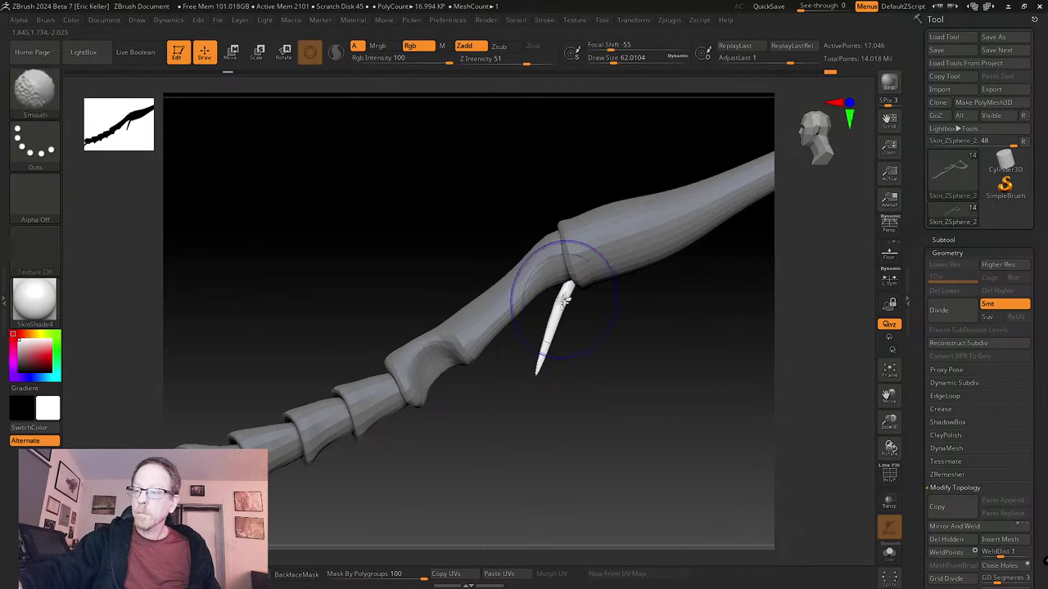
# - Smooth the spike into a slender, slightly curved spur and refine its base against the joint from several angles
pyautogui.moveTo(548, 348)
pyautogui.keyDown('shift'); pyautogui.mouseDown()
pyautogui.moveTo(553, 319)
pyautogui.moveTo(537, 365)
pyautogui.mouseUp(); pyautogui.keyUp('shift')
pyautogui.keyDown('shift'); pyautogui.moveTo(549, 326); pyautogui.dragTo(529, 396); pyautogui.keyUp('shift')
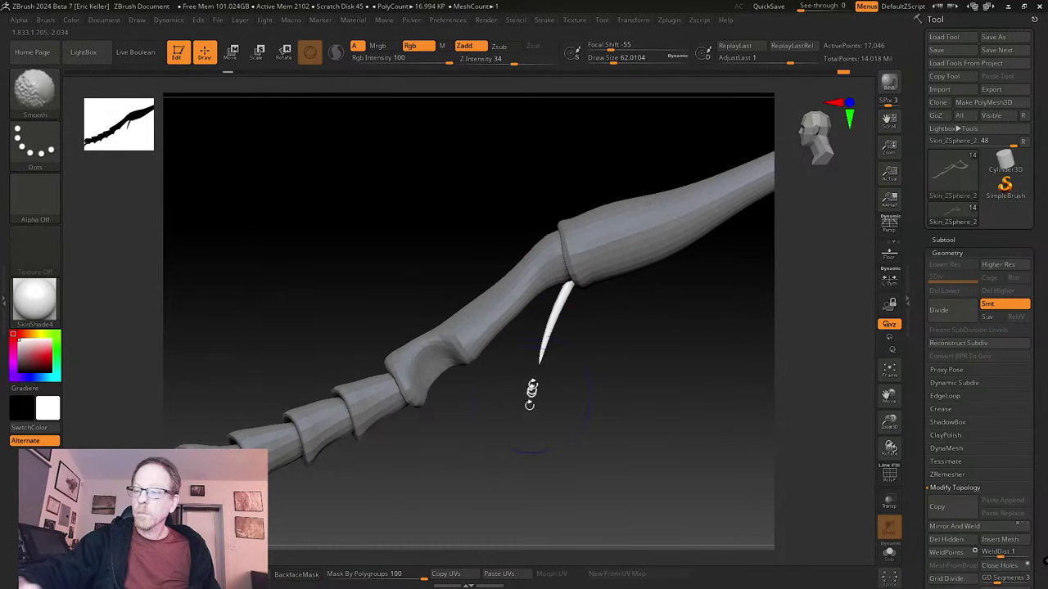
pyautogui.moveTo(540, 360)
pyautogui.mouseDown()
pyautogui.moveTo(535, 371)
pyautogui.moveTo(562, 297)
pyautogui.mouseUp()
pyautogui.moveTo(591, 316); pyautogui.dragTo(573, 292, button='right')
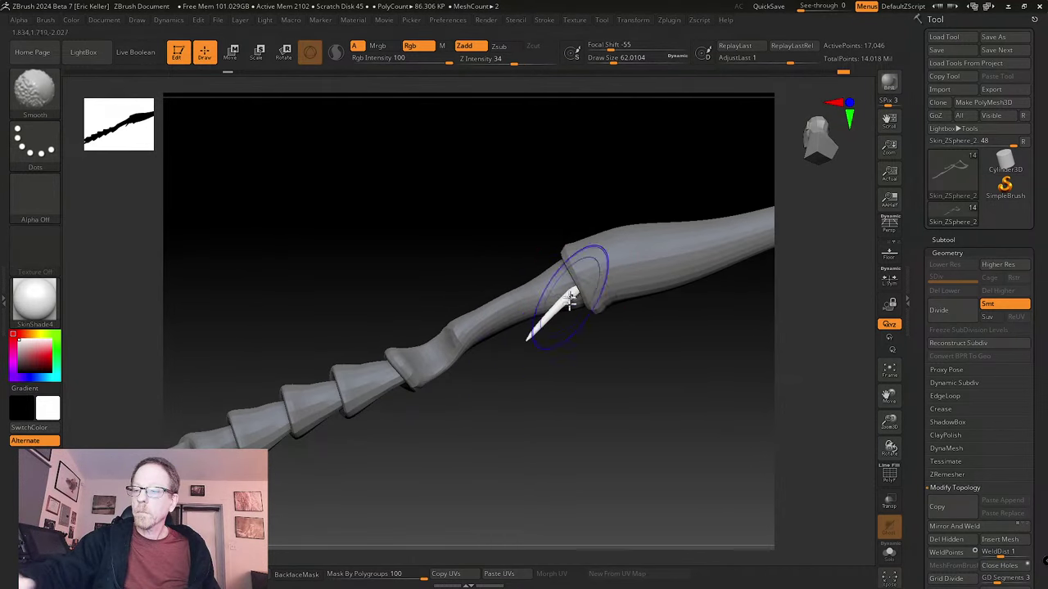
pyautogui.keyDown('shift'); pyautogui.moveTo(568, 297); pyautogui.dragTo(556, 319); pyautogui.keyUp('shift')
pyautogui.moveTo(561, 344)
pyautogui.mouseDown(button='right')
pyautogui.moveTo(554, 409)
pyautogui.moveTo(550, 398)
pyautogui.mouseUp(button='right')
pyautogui.moveTo(553, 308)
pyautogui.keyDown('shift'); pyautogui.mouseDown()
pyautogui.moveTo(533, 357)
pyautogui.moveTo(562, 296)
pyautogui.mouseUp(); pyautogui.keyUp('shift')
pyautogui.moveTo(562, 292)
pyautogui.mouseDown(button='right')
pyautogui.moveTo(561, 282)
pyautogui.moveTo(567, 296)
pyautogui.mouseUp(button='right')
# - Adjust the spur's shape from other angles with the Move brush at draw size about 74
pyautogui.press('s')
pyautogui.moveTo(552, 330)
pyautogui.mouseDown()
pyautogui.moveTo(565, 307)
pyautogui.moveTo(562, 316)
pyautogui.mouseUp()
pyautogui.press('s')
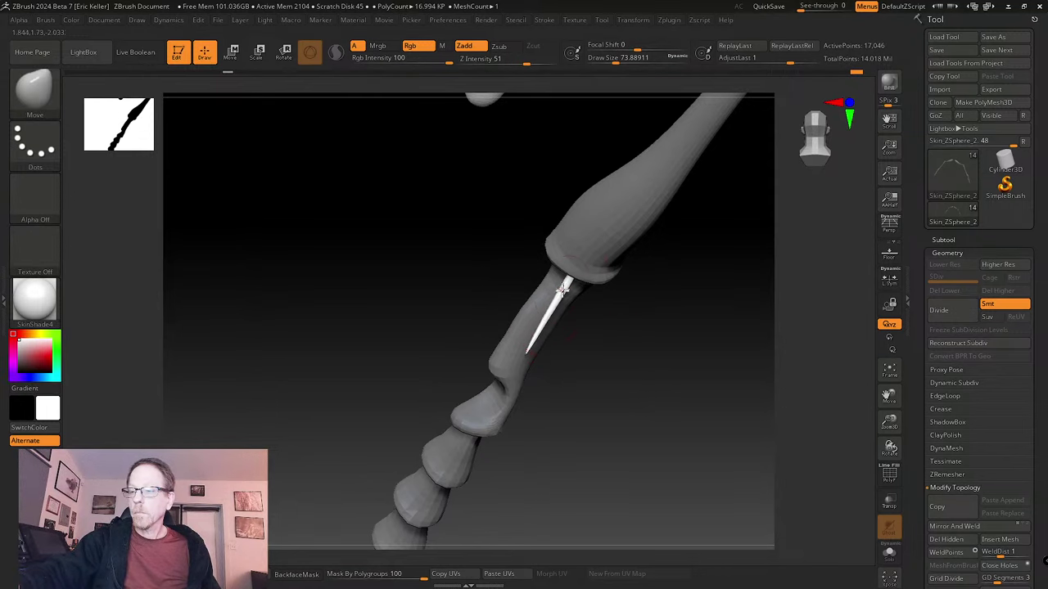
pyautogui.moveTo(579, 322)
pyautogui.mouseDown()
pyautogui.moveTo(564, 297)
pyautogui.moveTo(615, 276)
pyautogui.mouseUp()
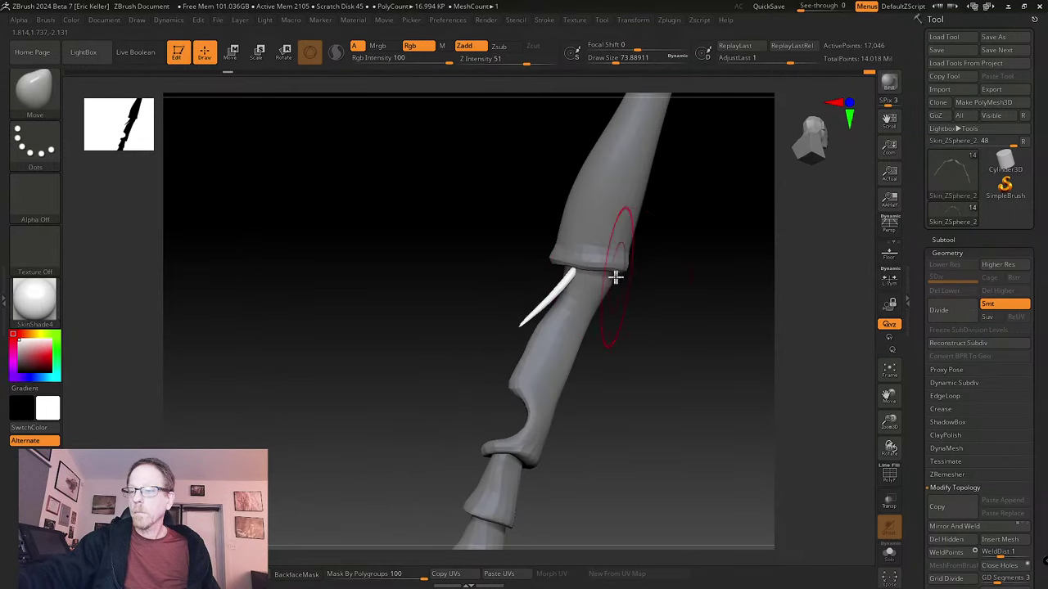
# - Thicken the spur with the Inflat brush and smooth its tip to a fine taper
pyautogui.press('b')
pyautogui.click(262, 103)
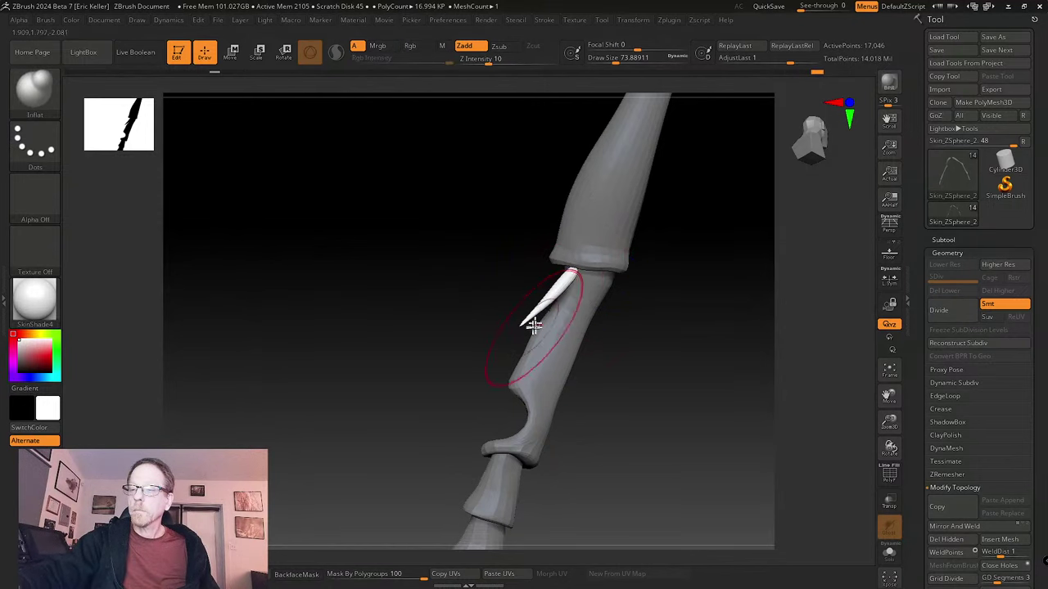
pyautogui.moveTo(609, 325)
pyautogui.mouseDown()
pyautogui.moveTo(679, 333)
pyautogui.moveTo(634, 309)
pyautogui.moveTo(653, 344)
pyautogui.mouseUp()
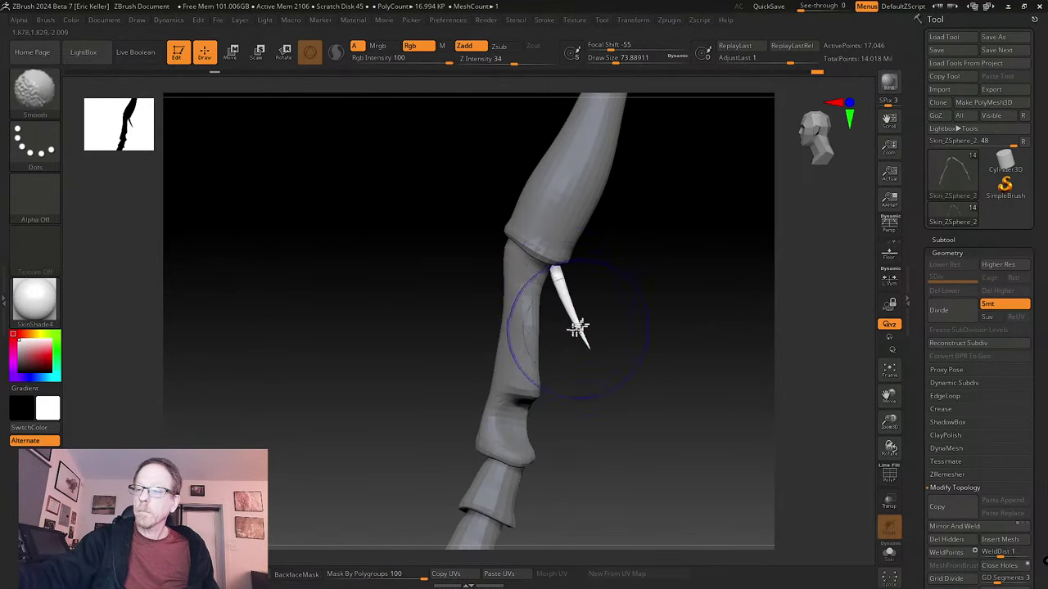
pyautogui.press('b')
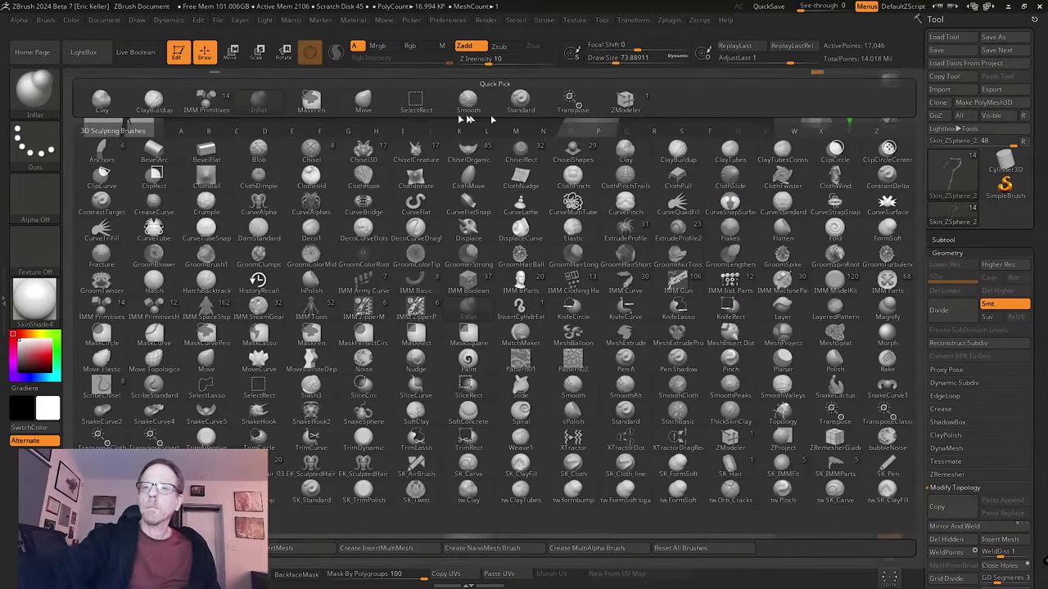
pyautogui.click(467, 114)
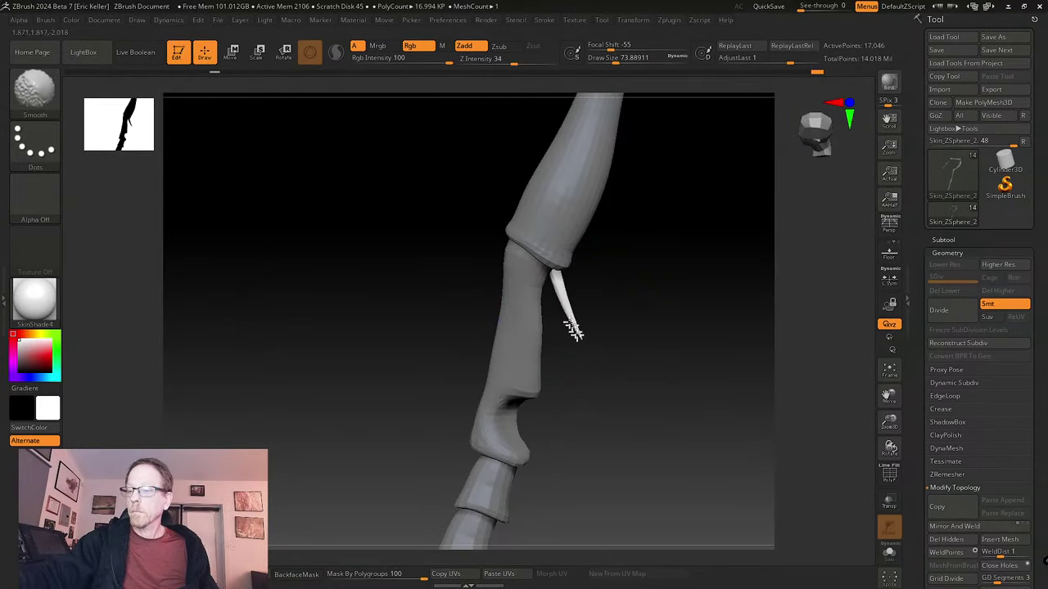
pyautogui.keyDown('shift'); pyautogui.moveTo(573, 329); pyautogui.dragTo(580, 340); pyautogui.keyUp('shift')
pyautogui.moveTo(565, 311); pyautogui.dragTo(619, 313, button='right')
# - Reposition the spur under the tibia's rim with the transform gizmo, enabling Local Symmetry to keep both legs matched
pyautogui.press('w')
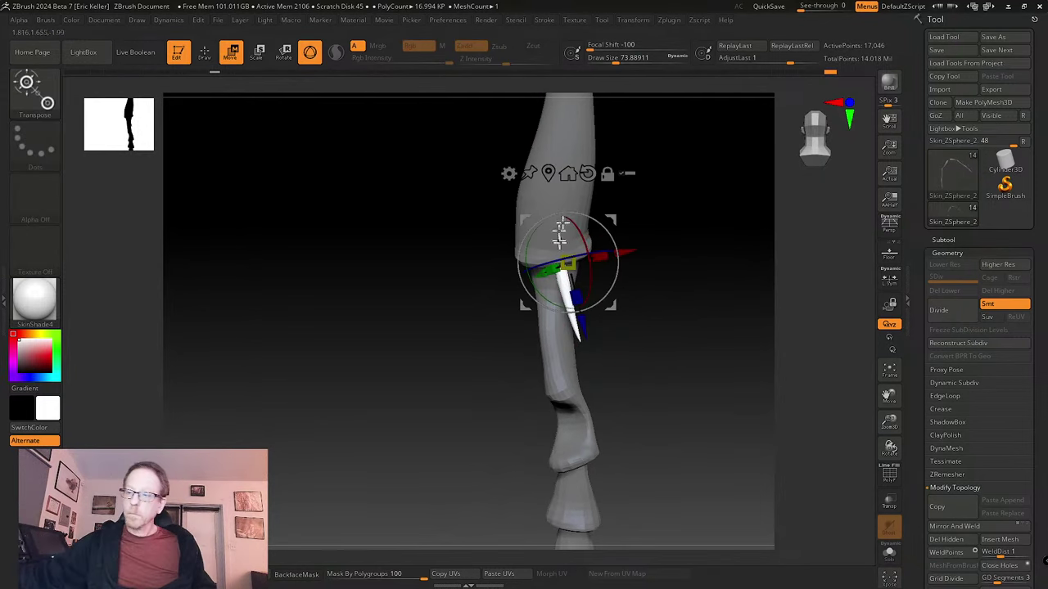
pyautogui.moveTo(610, 304); pyautogui.dragTo(598, 300)
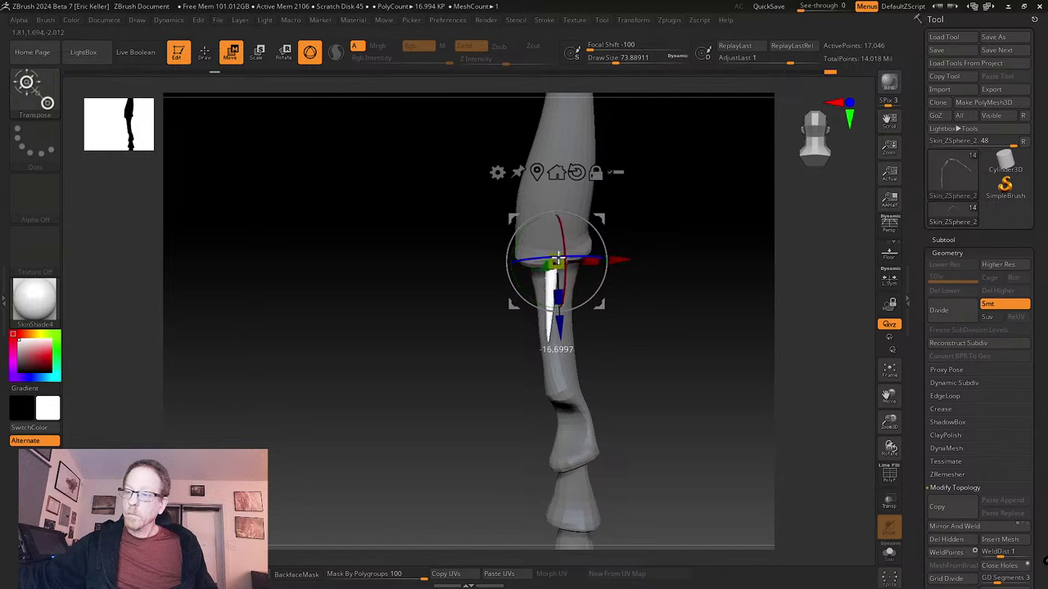
pyautogui.moveTo(630, 302); pyautogui.dragTo(610, 311, button='right')
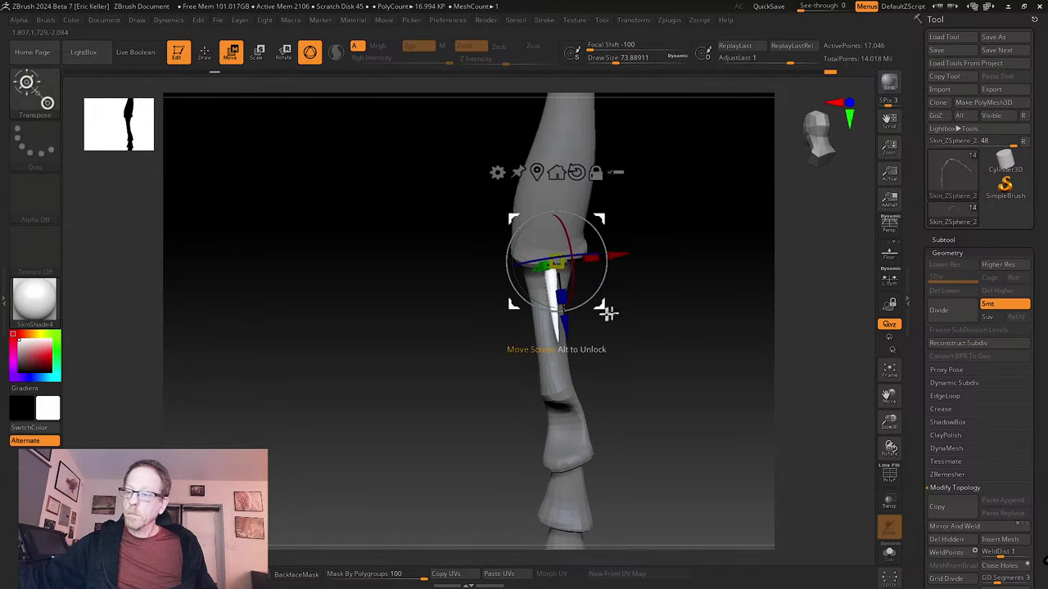
pyautogui.moveTo(604, 309); pyautogui.dragTo(591, 301)
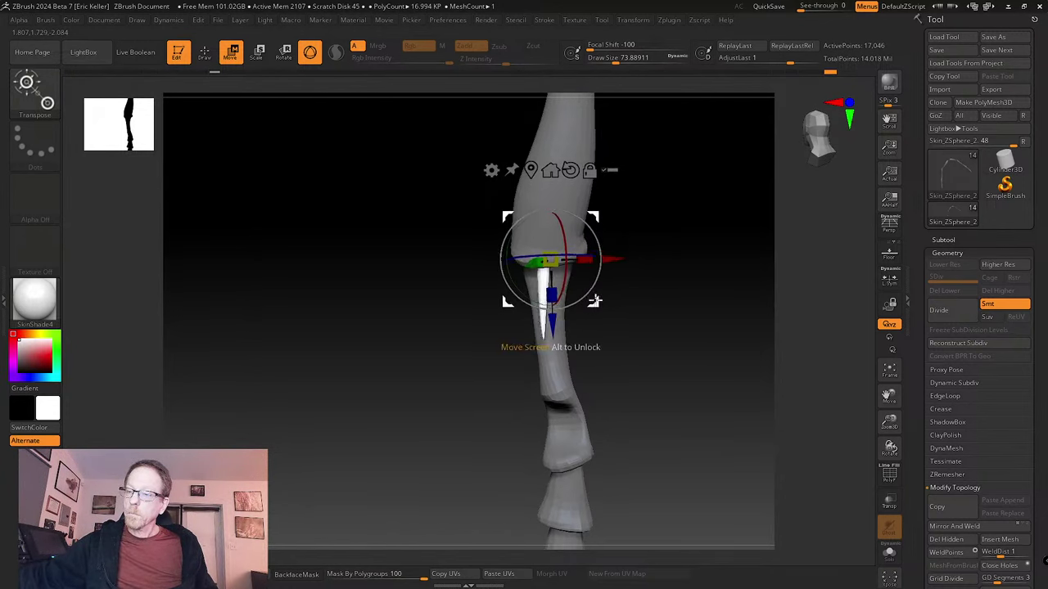
pyautogui.moveTo(594, 301)
pyautogui.mouseDown(button='right')
pyautogui.moveTo(613, 313)
pyautogui.moveTo(597, 305)
pyautogui.mouseUp(button='right')
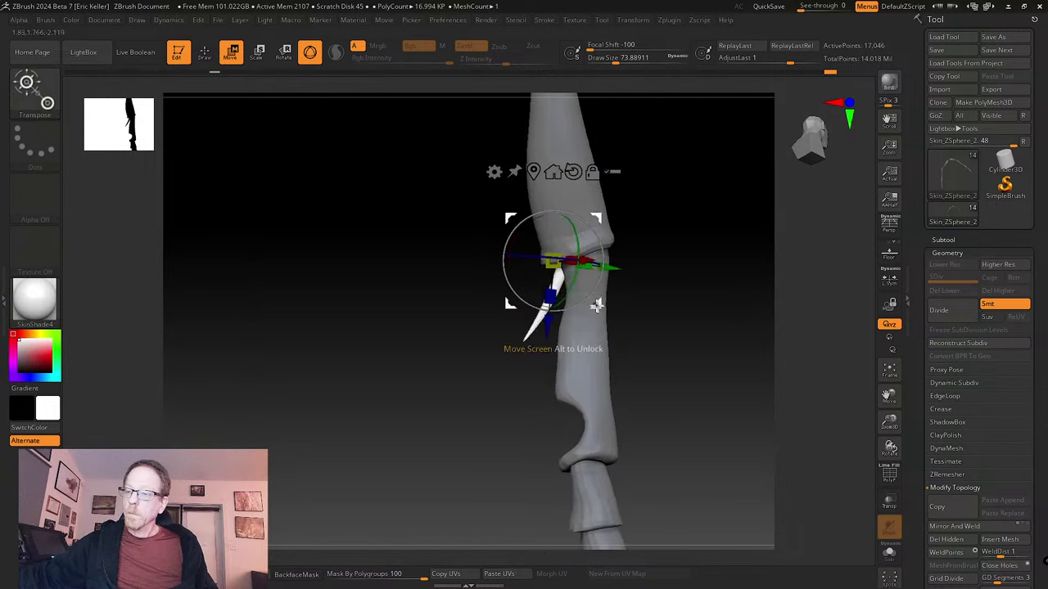
pyautogui.moveTo(596, 305); pyautogui.dragTo(595, 306)
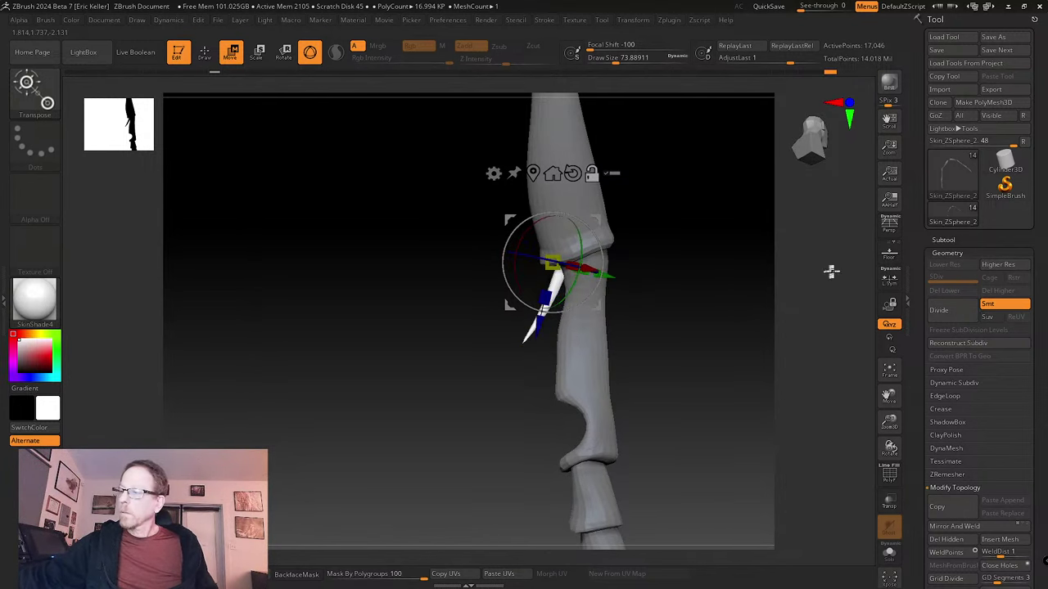
pyautogui.click(891, 282)
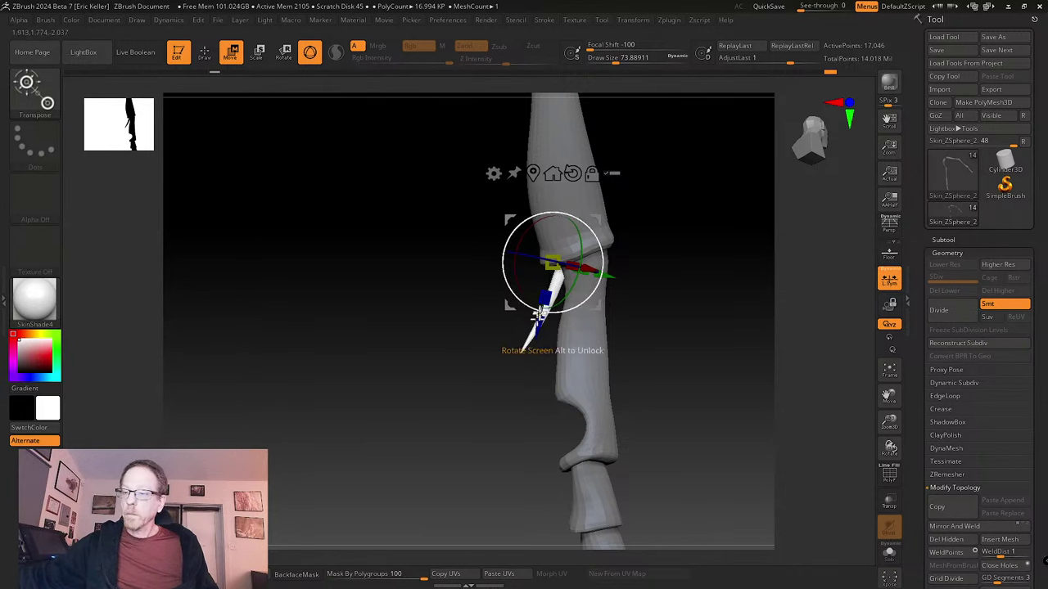
pyautogui.moveTo(654, 334); pyautogui.dragTo(552, 378)
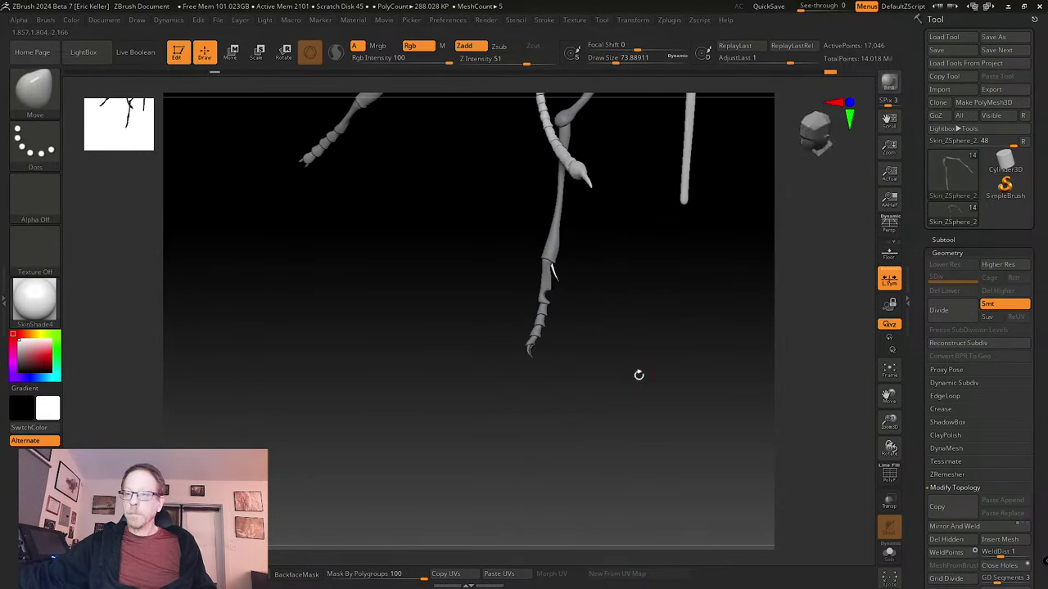
# - Isolate the pair of legs in Solo mode and apply the StartupMaterial
pyautogui.moveTo(638, 374)
pyautogui.mouseDown()
pyautogui.moveTo(608, 356)
pyautogui.moveTo(660, 374)
pyautogui.moveTo(649, 396)
pyautogui.moveTo(648, 385)
pyautogui.moveTo(715, 424)
pyautogui.mouseUp()
pyautogui.moveTo(729, 459); pyautogui.dragTo(491, 406)
pyautogui.click(34, 298)
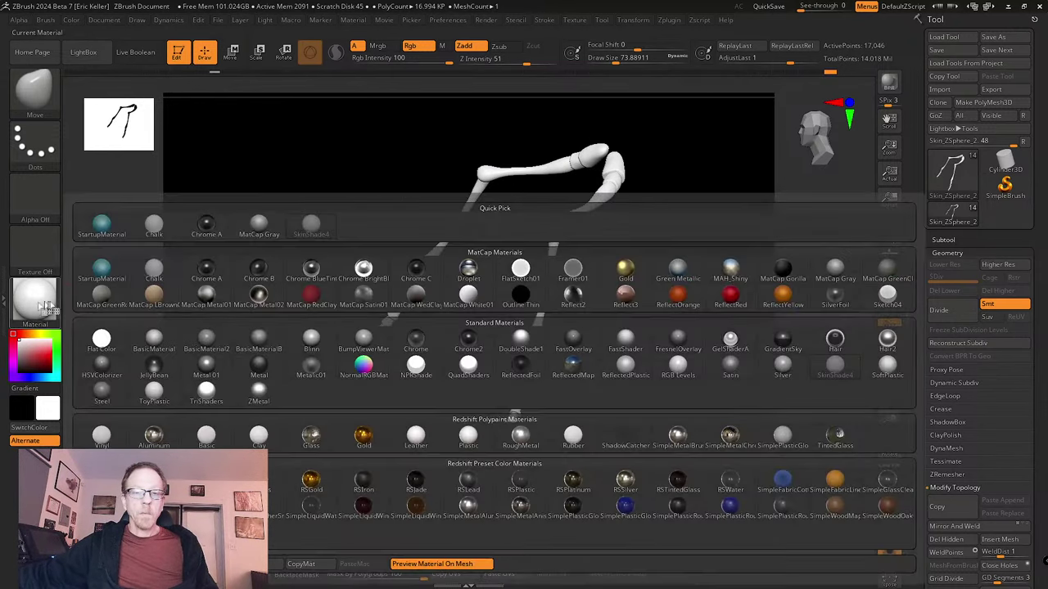
pyautogui.click(105, 226)
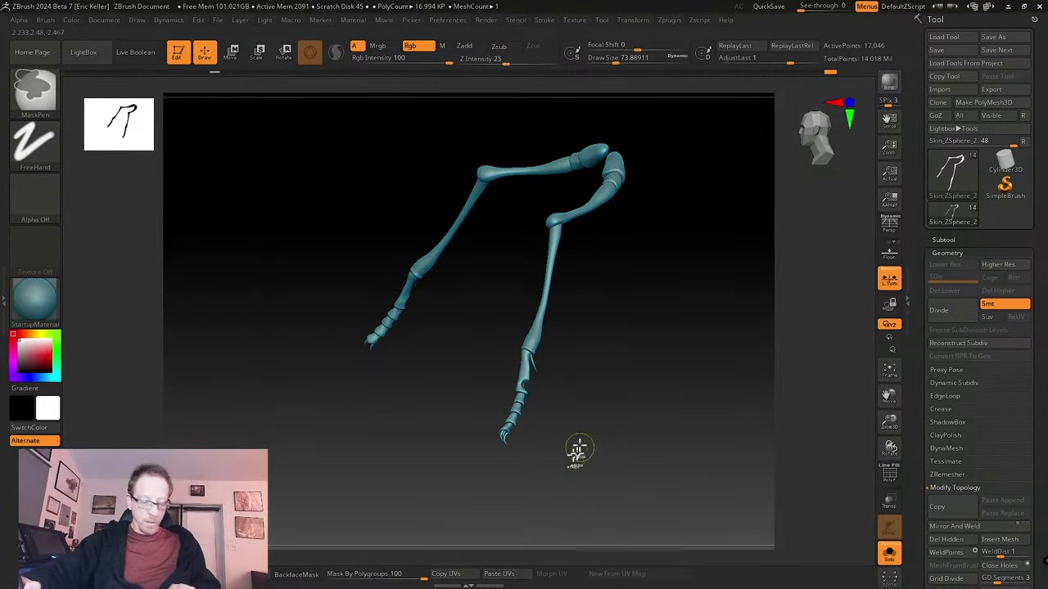
# - Subdivide the legs to level 4 and select the DamStandard brush
pyautogui.hotkey('ctrl', 'd')
pyautogui.hotkey('ctrl', 'd')
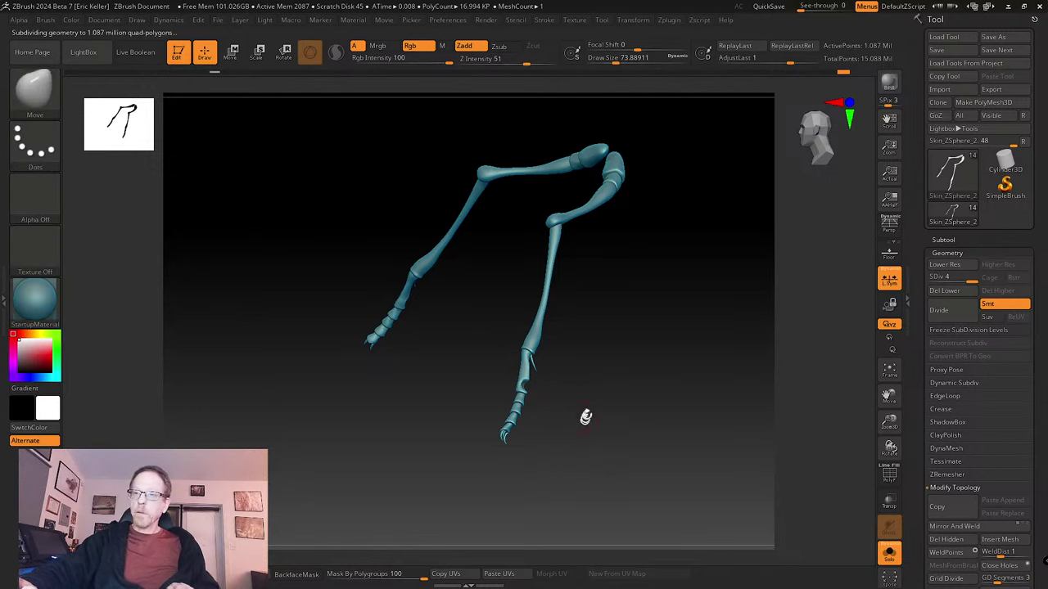
pyautogui.press('b')
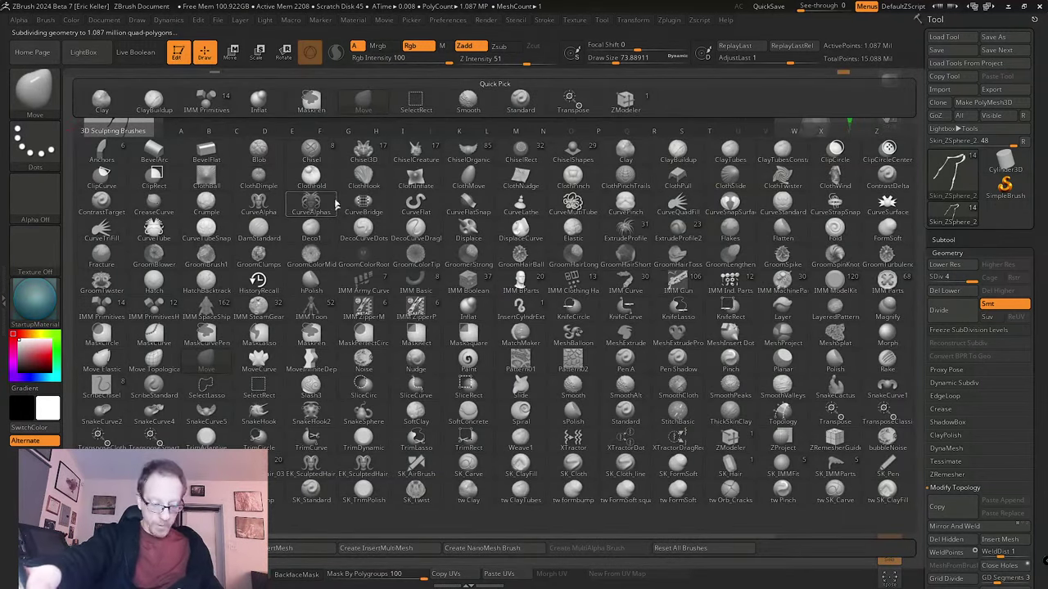
pyautogui.press('d')
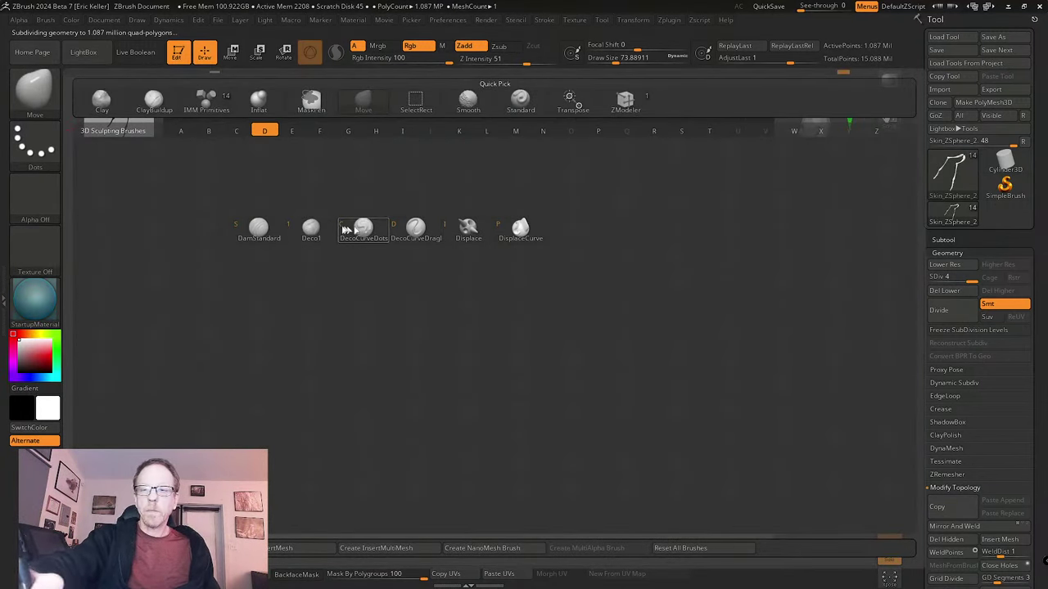
pyautogui.click(270, 229)
# - Reduce the DamStandard draw size to about 44 and subdivide the legs to level 5
pyautogui.moveTo(652, 246)
pyautogui.keyDown('alt'); pyautogui.mouseDown()
pyautogui.moveTo(676, 379)
pyautogui.moveTo(573, 509)
pyautogui.mouseUp(); pyautogui.keyUp('alt')
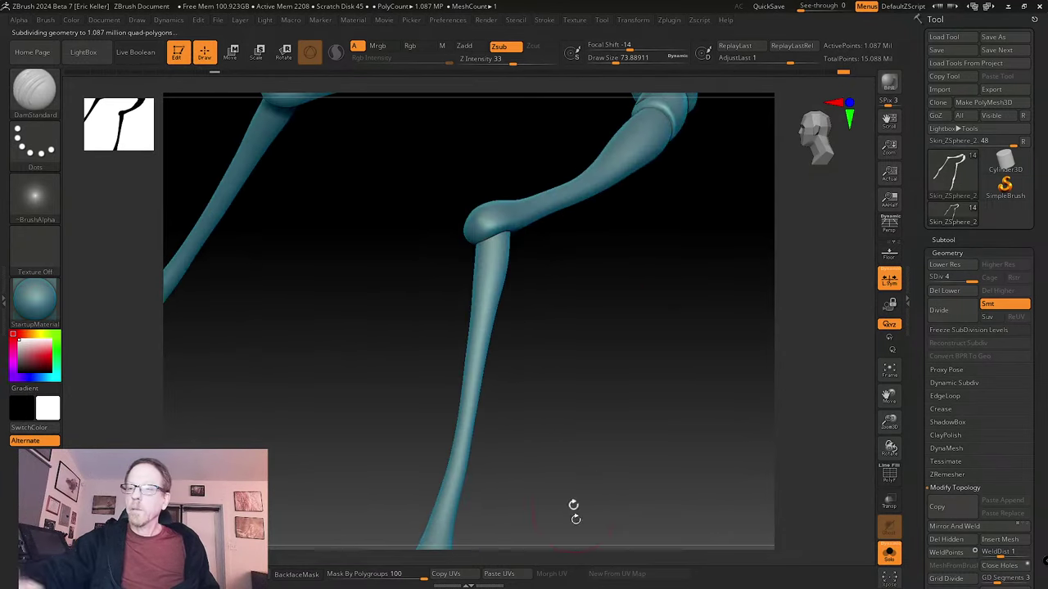
pyautogui.moveTo(661, 267); pyautogui.dragTo(519, 538)
pyautogui.moveTo(597, 342)
pyautogui.mouseDown()
pyautogui.moveTo(603, 306)
pyautogui.moveTo(590, 368)
pyautogui.moveTo(610, 327)
pyautogui.moveTo(603, 337)
pyautogui.moveTo(613, 344)
pyautogui.mouseUp()
pyautogui.press('s')
pyautogui.press('ctrl')
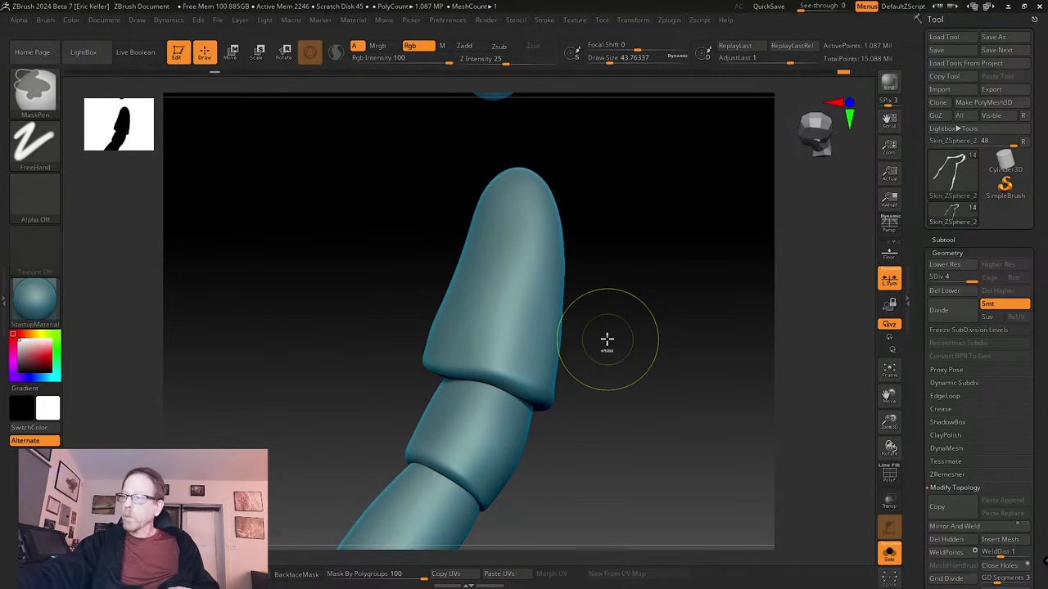
pyautogui.hotkey('ctrl', 'd')
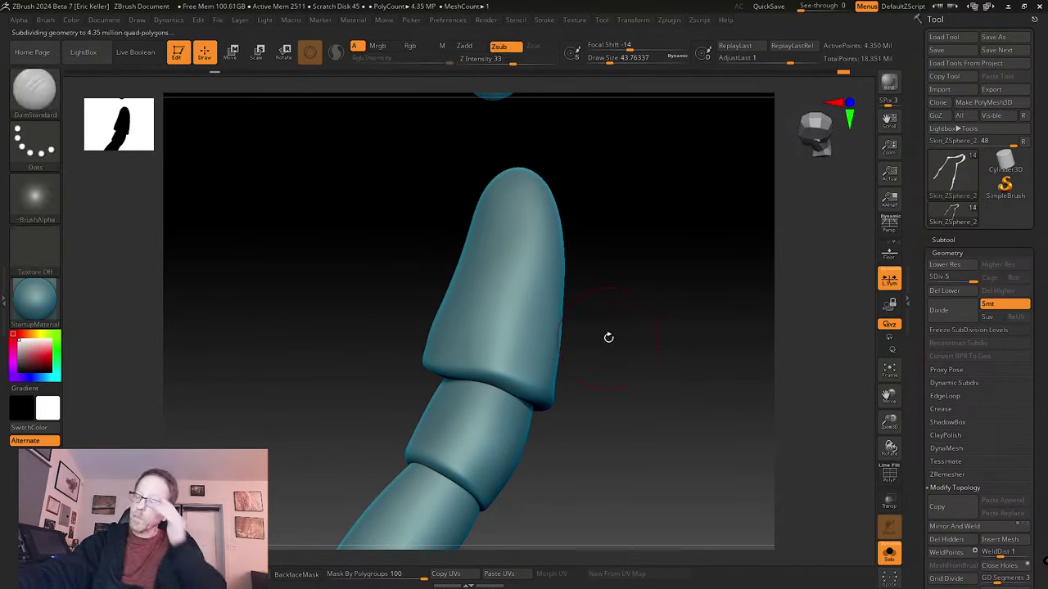
pyautogui.moveTo(614, 333); pyautogui.dragTo(612, 320)
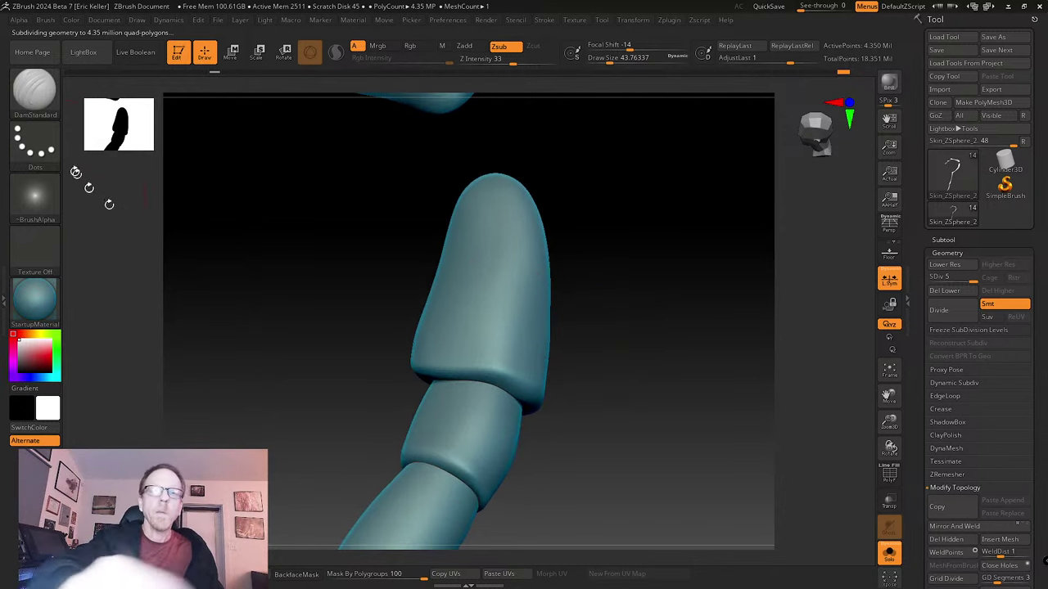
# - Carve a groove just behind the rim of the leg's uppermost segment with DamStandard at draw size about 29
pyautogui.press('s')
pyautogui.moveTo(540, 361); pyautogui.dragTo(535, 361)
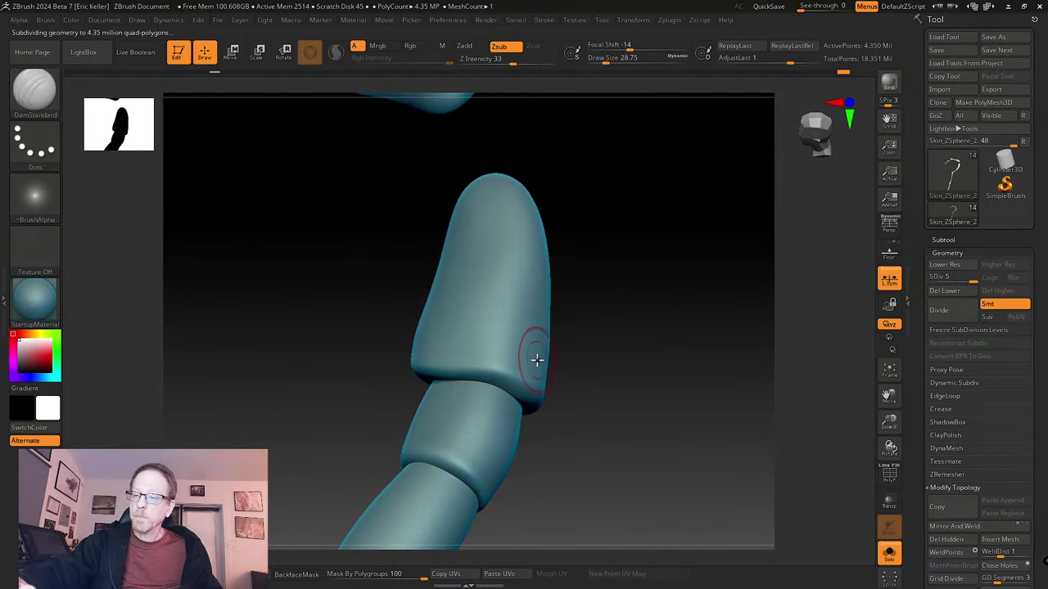
pyautogui.moveTo(535, 360); pyautogui.dragTo(464, 358, button='right')
pyautogui.moveTo(417, 367)
pyautogui.mouseDown()
pyautogui.moveTo(540, 381)
pyautogui.moveTo(533, 395)
pyautogui.moveTo(567, 361)
pyautogui.moveTo(550, 417)
pyautogui.mouseUp()
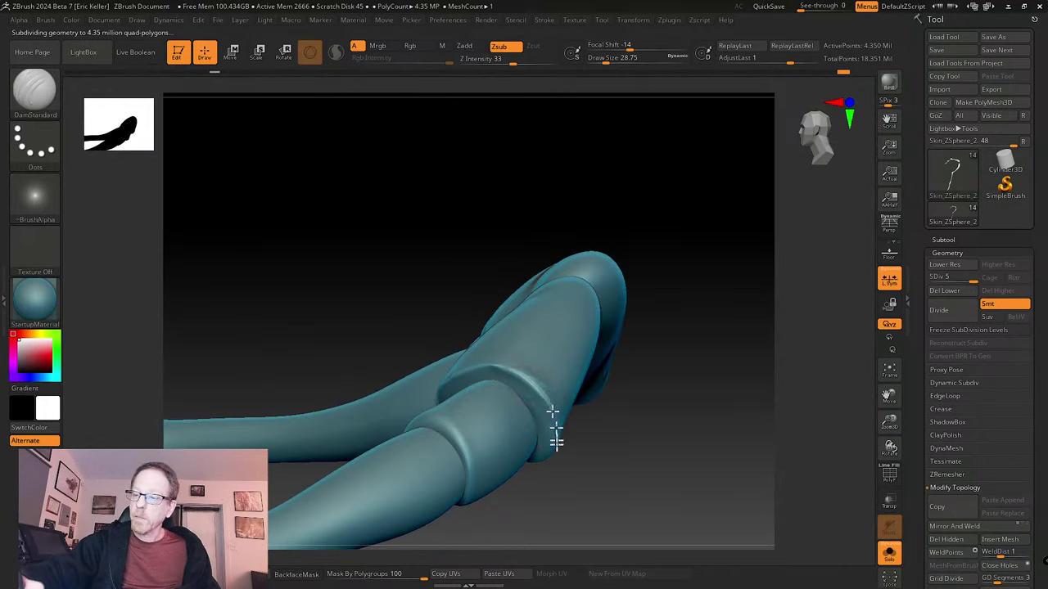
pyautogui.moveTo(575, 475)
pyautogui.mouseDown()
pyautogui.moveTo(608, 318)
pyautogui.moveTo(542, 388)
pyautogui.moveTo(516, 450)
pyautogui.mouseUp()
pyautogui.moveTo(547, 369); pyautogui.dragTo(515, 451)
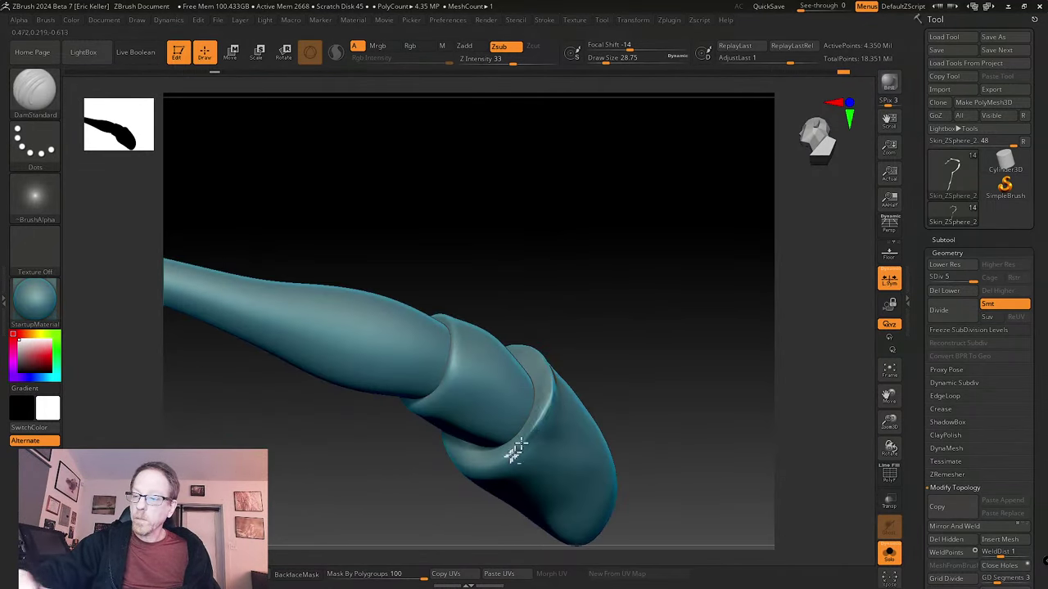
pyautogui.moveTo(587, 400); pyautogui.dragTo(627, 291)
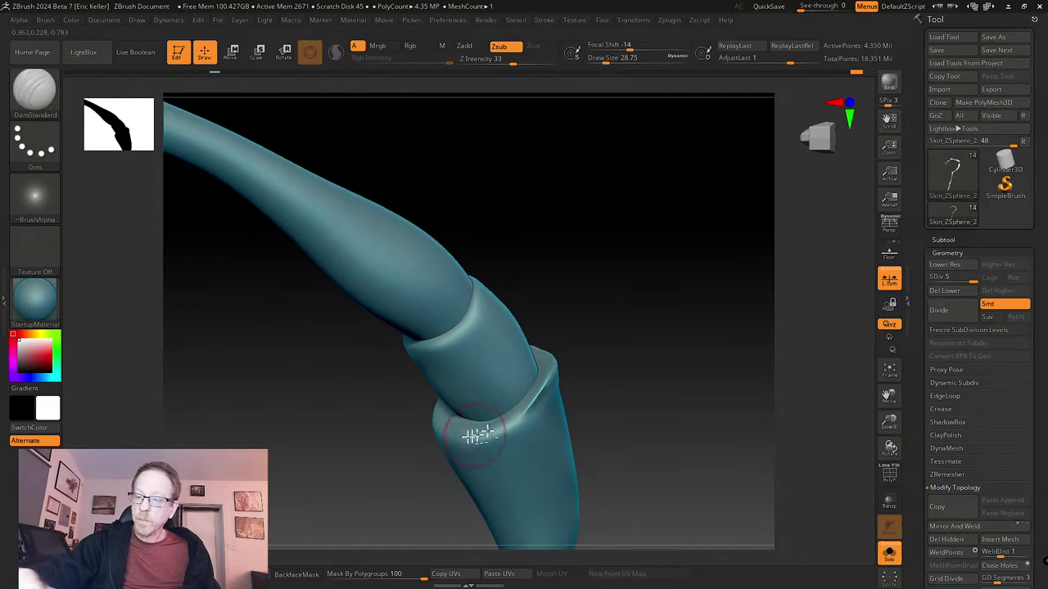
pyautogui.moveTo(480, 433); pyautogui.dragTo(547, 405)
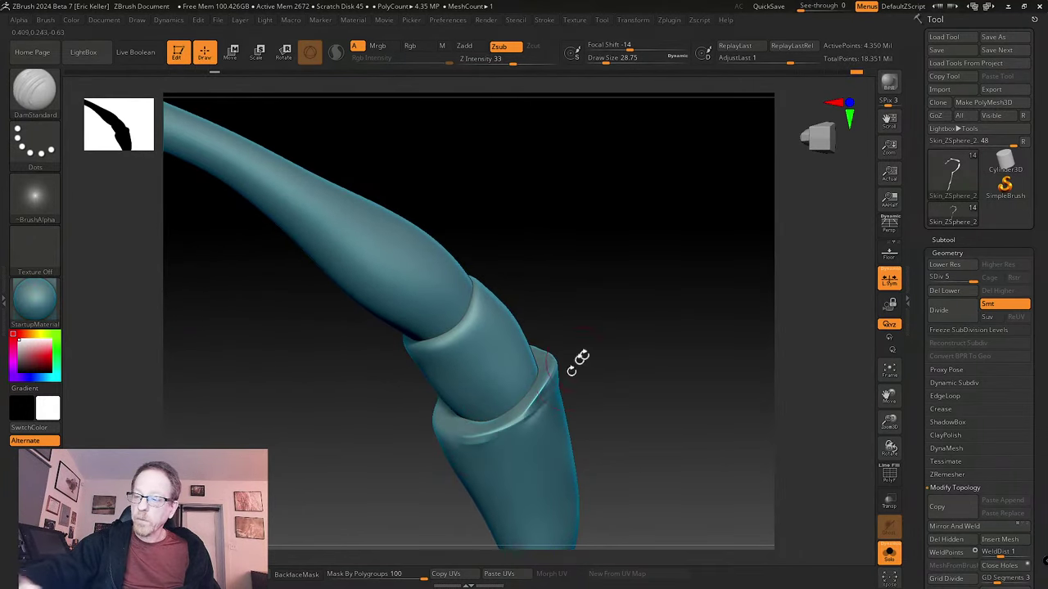
# - Continue the DamStandard groove around the remaining sides of the uppermost segment's rim
pyautogui.moveTo(578, 363); pyautogui.dragTo(622, 352)
pyautogui.moveTo(551, 395)
pyautogui.mouseDown()
pyautogui.moveTo(545, 388)
pyautogui.moveTo(569, 366)
pyautogui.moveTo(679, 336)
pyautogui.mouseUp()
pyautogui.moveTo(431, 397); pyautogui.dragTo(497, 443)
pyautogui.moveTo(447, 417); pyautogui.dragTo(513, 433)
pyautogui.moveTo(565, 414)
pyautogui.mouseDown()
pyautogui.moveTo(449, 407)
pyautogui.moveTo(407, 373)
pyautogui.moveTo(470, 430)
pyautogui.mouseUp()
pyautogui.moveTo(410, 383); pyautogui.dragTo(446, 418)
pyautogui.moveTo(485, 433)
pyautogui.mouseDown()
pyautogui.moveTo(513, 434)
pyautogui.moveTo(533, 458)
pyautogui.mouseUp()
# - Isolate the uppermost segment's polygroup and switch to the tw ClayTubes brush
pyautogui.keyDown('ctrl'); pyautogui.keyDown('shift'); pyautogui.click(496, 439); pyautogui.keyUp('shift'); pyautogui.keyUp('ctrl')
pyautogui.click(35, 94)
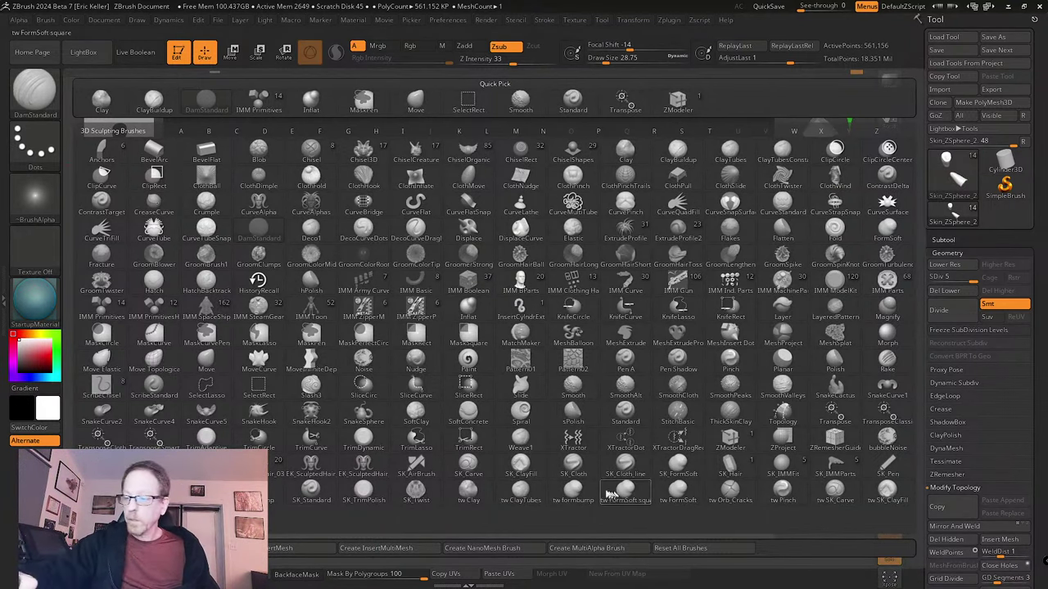
pyautogui.click(521, 491)
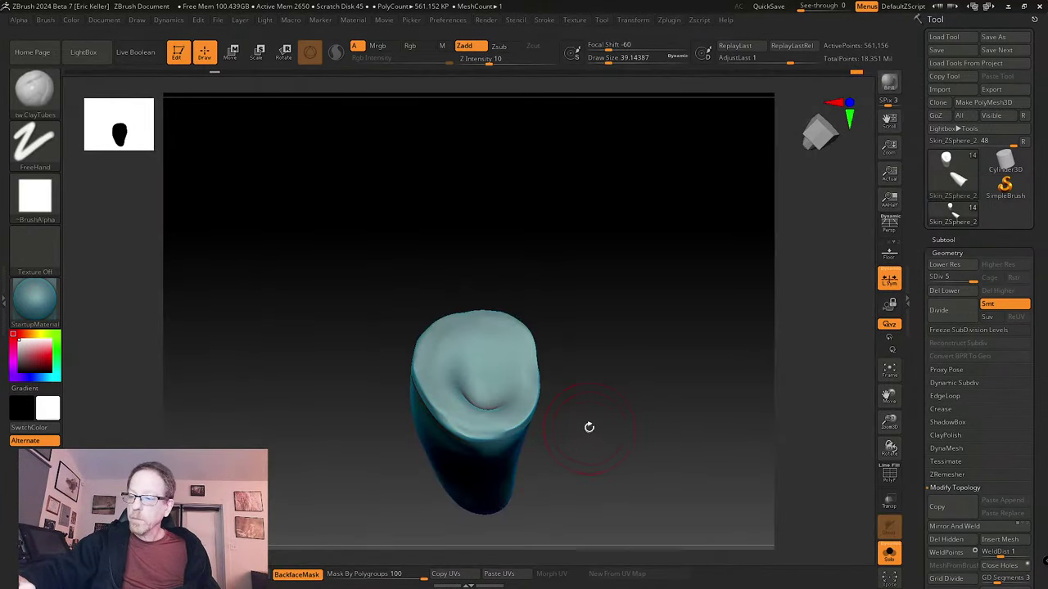
# - Hollow out the open end of the isolated leg segment with tw ClayTubes at Z Intensity 5 and draw size about 23
pyautogui.moveTo(589, 424)
pyautogui.mouseDown()
pyautogui.moveTo(455, 346)
pyautogui.moveTo(474, 351)
pyautogui.mouseUp()
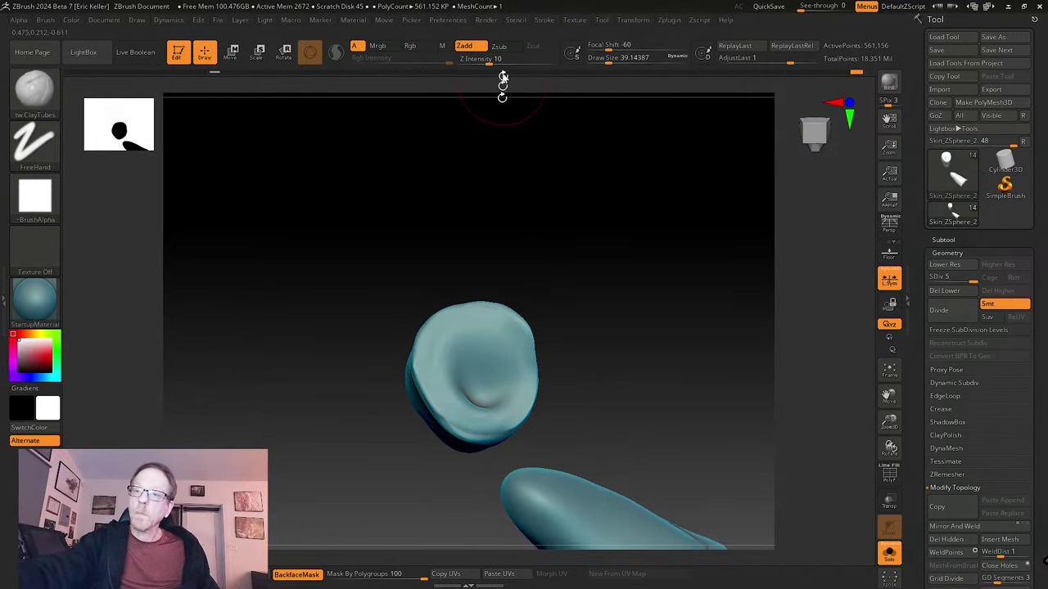
pyautogui.moveTo(487, 60); pyautogui.dragTo(461, 60)
pyautogui.moveTo(474, 346)
pyautogui.mouseDown()
pyautogui.moveTo(461, 358)
pyautogui.moveTo(466, 377)
pyautogui.moveTo(496, 364)
pyautogui.moveTo(491, 327)
pyautogui.moveTo(473, 341)
pyautogui.moveTo(443, 340)
pyautogui.mouseUp()
pyautogui.press('s')
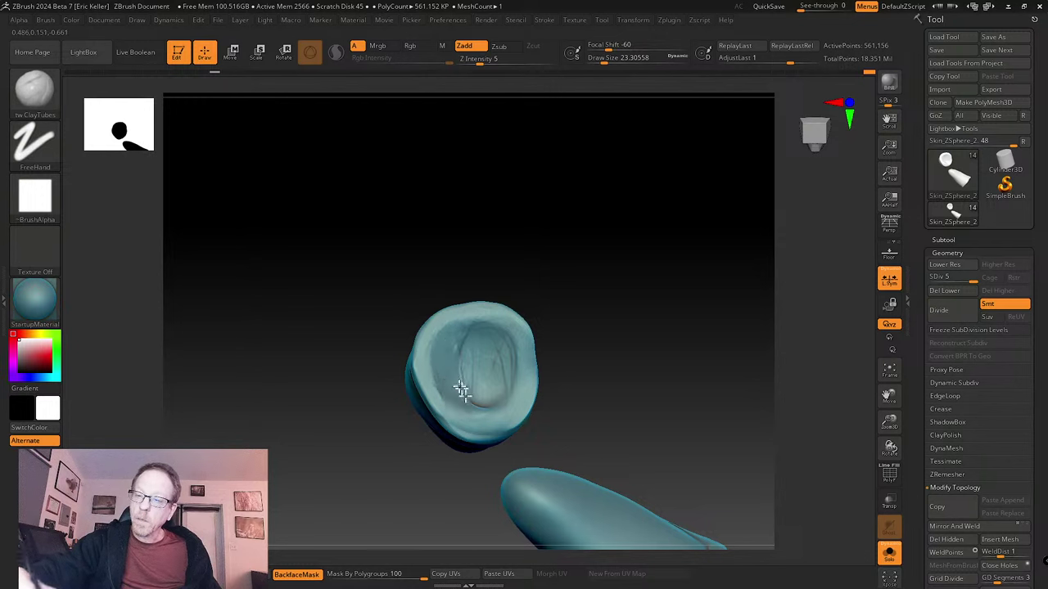
pyautogui.moveTo(462, 391)
pyautogui.mouseDown()
pyautogui.moveTo(489, 373)
pyautogui.moveTo(496, 327)
pyautogui.moveTo(509, 352)
pyautogui.moveTo(479, 332)
pyautogui.moveTo(455, 332)
pyautogui.moveTo(453, 377)
pyautogui.moveTo(502, 393)
pyautogui.moveTo(480, 339)
pyautogui.moveTo(477, 376)
pyautogui.moveTo(439, 377)
pyautogui.moveTo(451, 332)
pyautogui.moveTo(454, 350)
pyautogui.mouseUp()
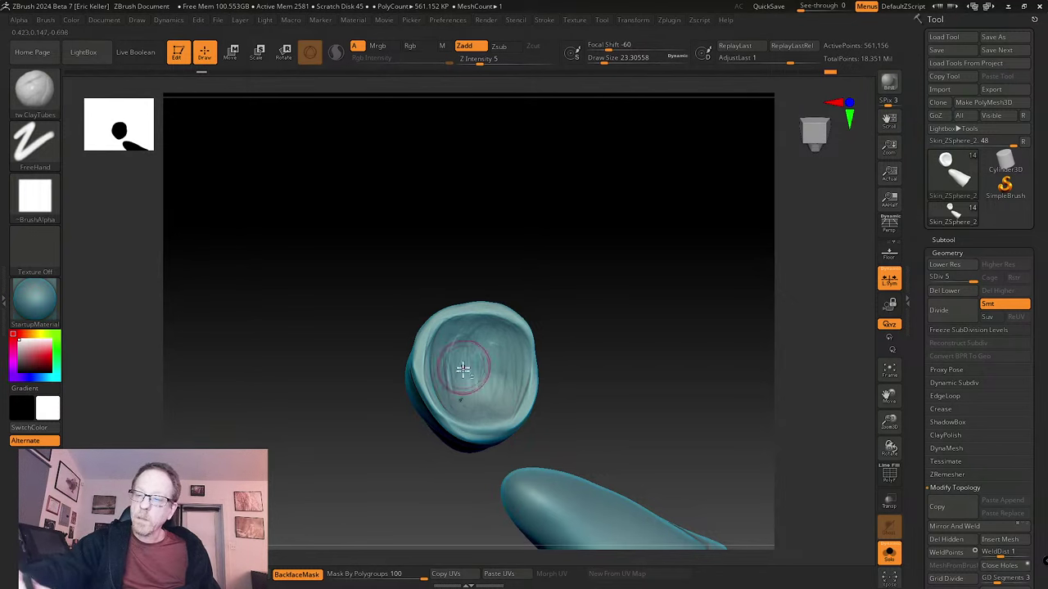
# - Smooth the floor of the hollow and extend the ClayTubes strokes out to its inner walls, leaving a raised rim
pyautogui.press('shift')
pyautogui.keyDown('shift'); pyautogui.moveTo(463, 401); pyautogui.dragTo(449, 398); pyautogui.keyUp('shift')
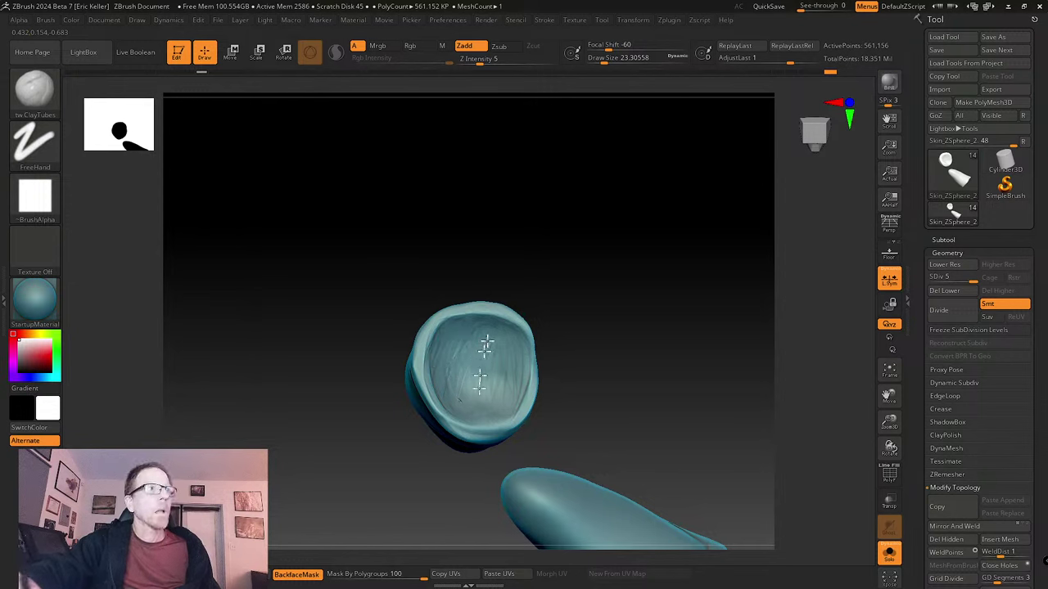
pyautogui.press('shift')
pyautogui.moveTo(509, 377); pyautogui.dragTo(534, 342, button='right')
pyautogui.moveTo(532, 343); pyautogui.dragTo(515, 344)
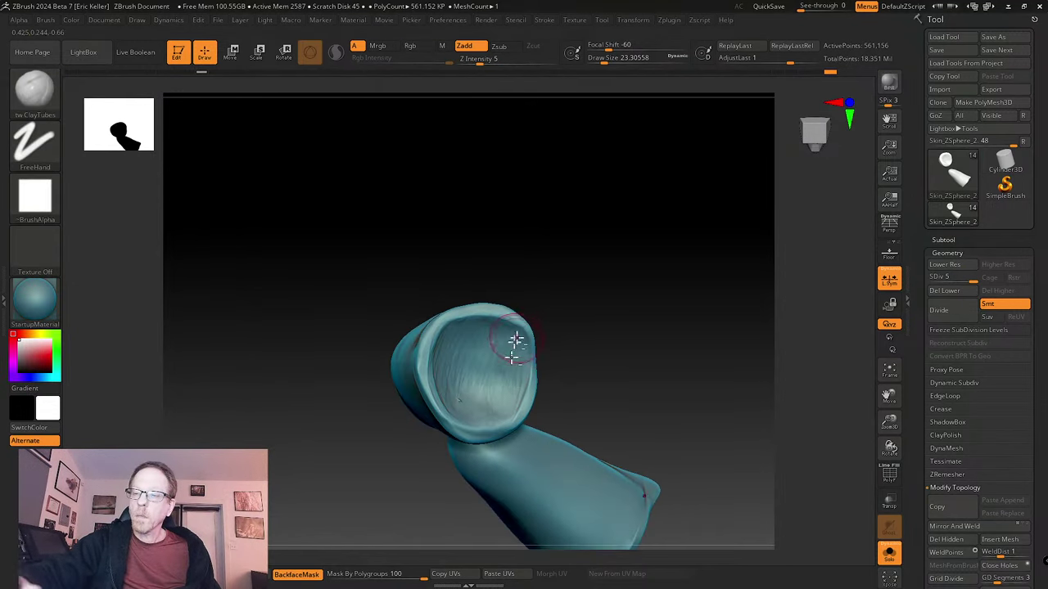
pyautogui.moveTo(514, 399); pyautogui.dragTo(520, 339)
# - Lower the tw ClayTubes Z Intensity to 3 and build fine lengthwise streaks along the leg segment's outer surface
pyautogui.moveTo(454, 360); pyautogui.dragTo(549, 365, button='right')
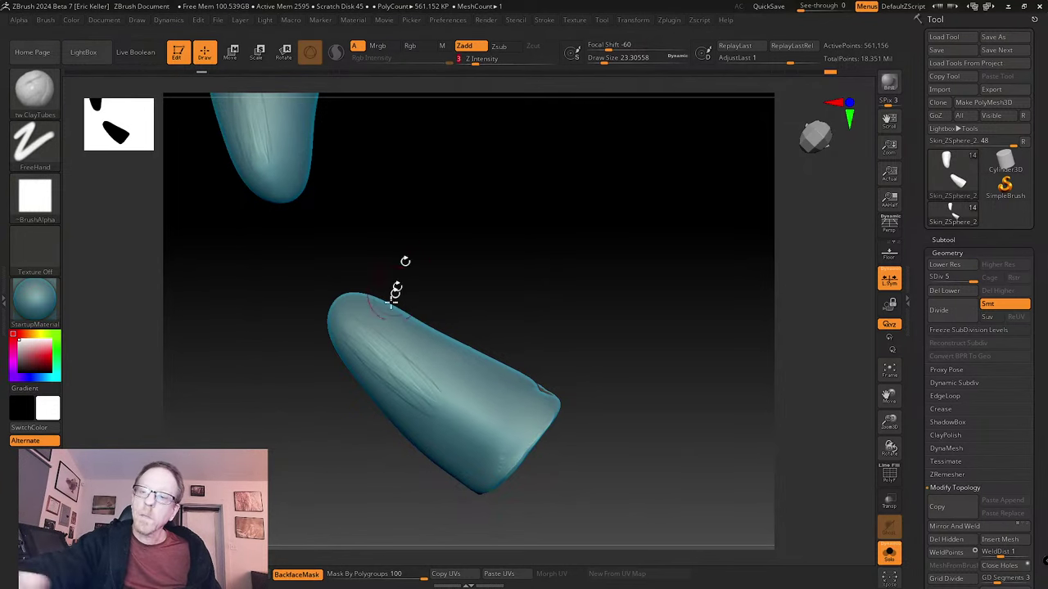
pyautogui.moveTo(385, 329)
pyautogui.mouseDown()
pyautogui.moveTo(437, 392)
pyautogui.moveTo(458, 440)
pyautogui.mouseUp()
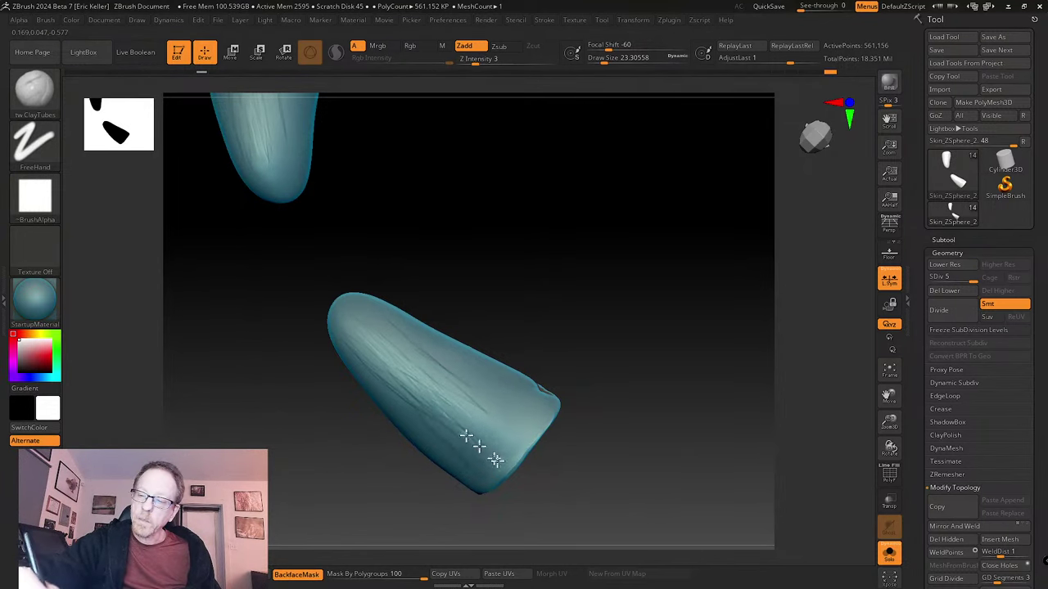
pyautogui.moveTo(473, 316); pyautogui.dragTo(409, 320, button='right')
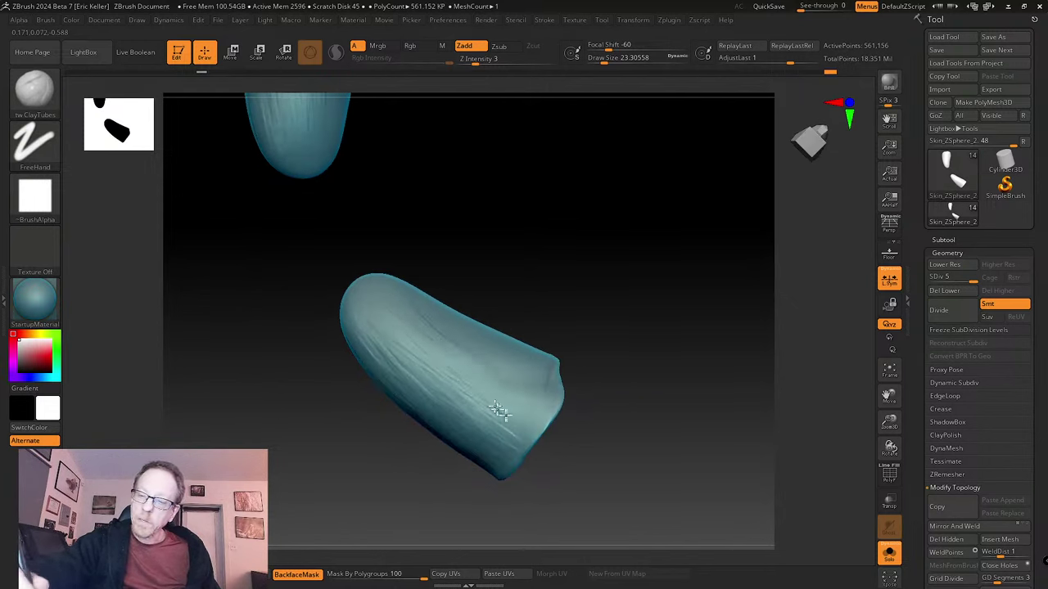
pyautogui.moveTo(483, 430); pyautogui.dragTo(373, 346, button='right')
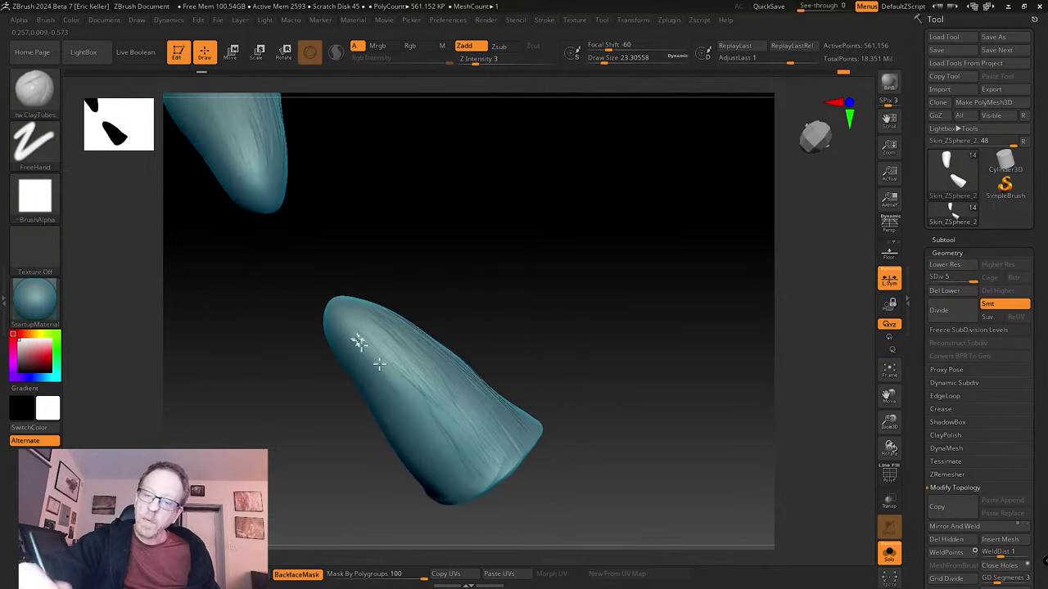
pyautogui.moveTo(379, 365); pyautogui.dragTo(424, 390)
pyautogui.moveTo(411, 337); pyautogui.dragTo(519, 323, button='right')
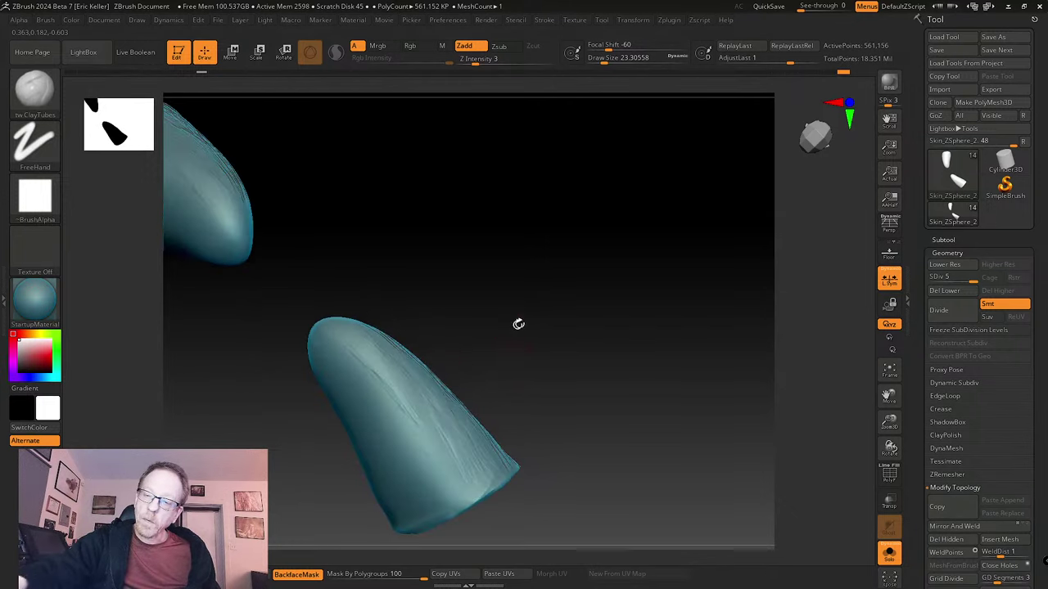
pyautogui.moveTo(423, 440); pyautogui.dragTo(494, 412, button='right')
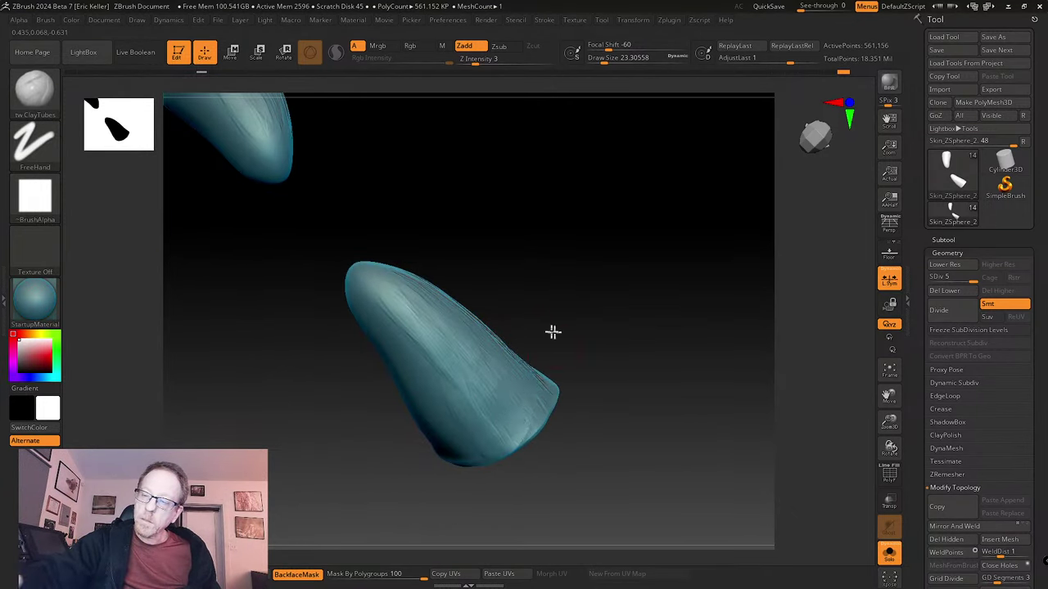
# - Continue the lengthwise ClayTubes streaks around the segment's notched side, from the rounded tip to the open rim
pyautogui.moveTo(553, 331); pyautogui.dragTo(444, 387, button='right')
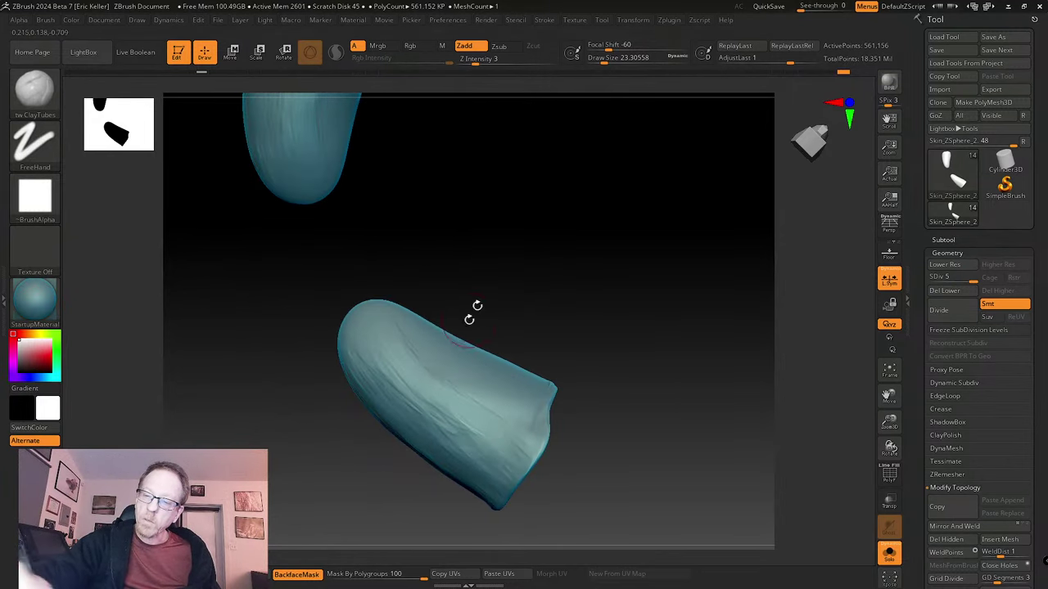
pyautogui.moveTo(469, 319); pyautogui.dragTo(401, 316, button='right')
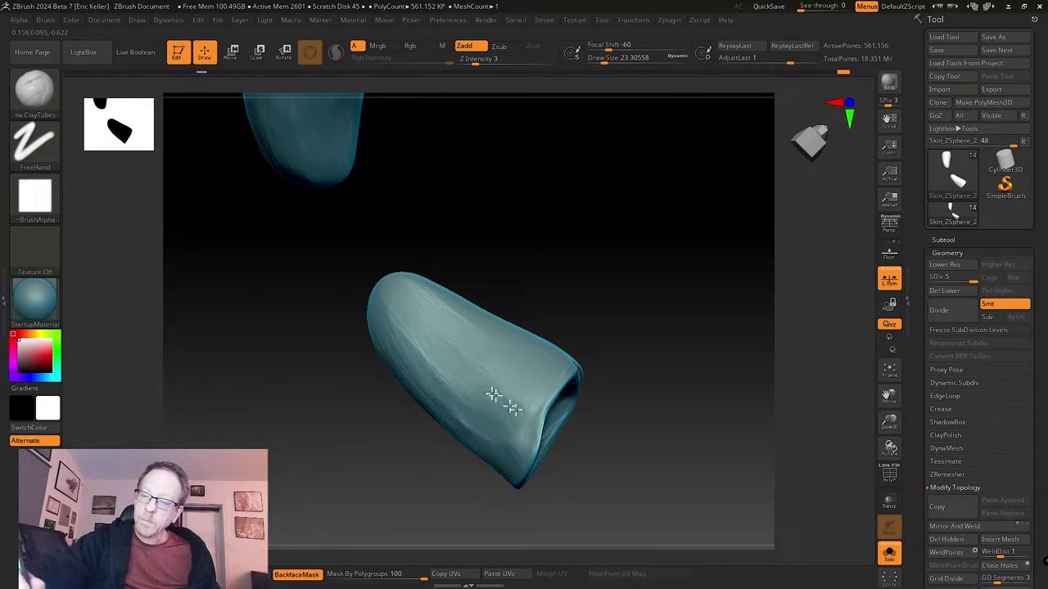
pyautogui.moveTo(518, 265); pyautogui.dragTo(423, 277, button='right')
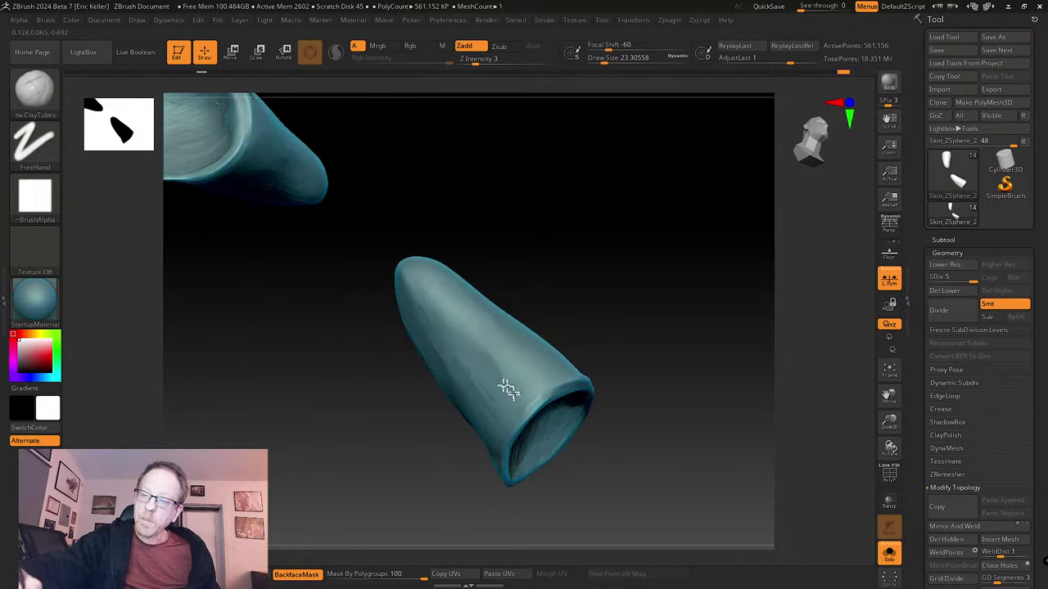
pyautogui.moveTo(497, 358); pyautogui.dragTo(477, 336, button='right')
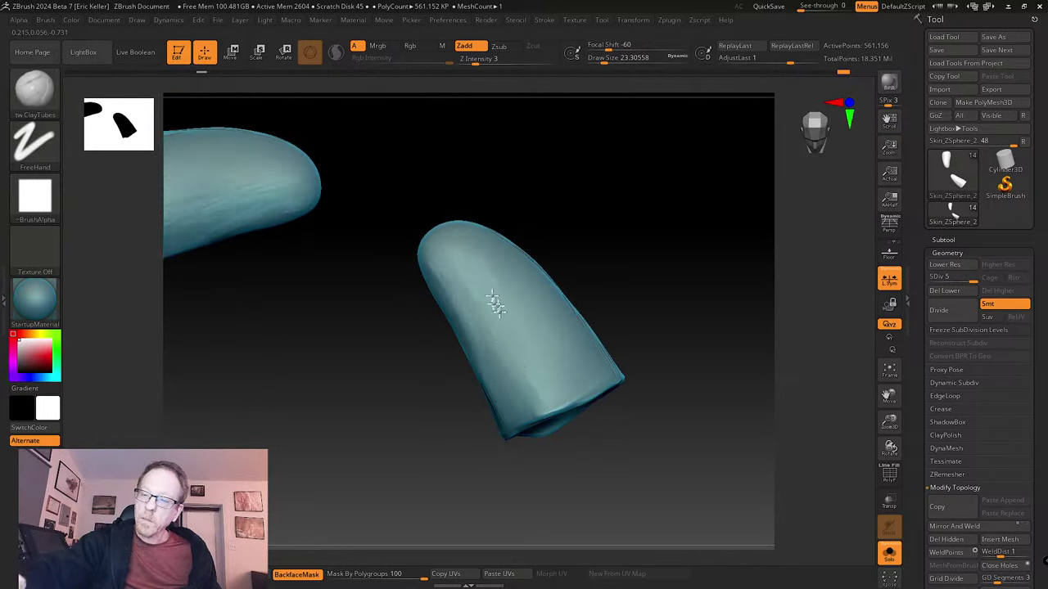
pyautogui.moveTo(502, 266); pyautogui.dragTo(524, 273, button='right')
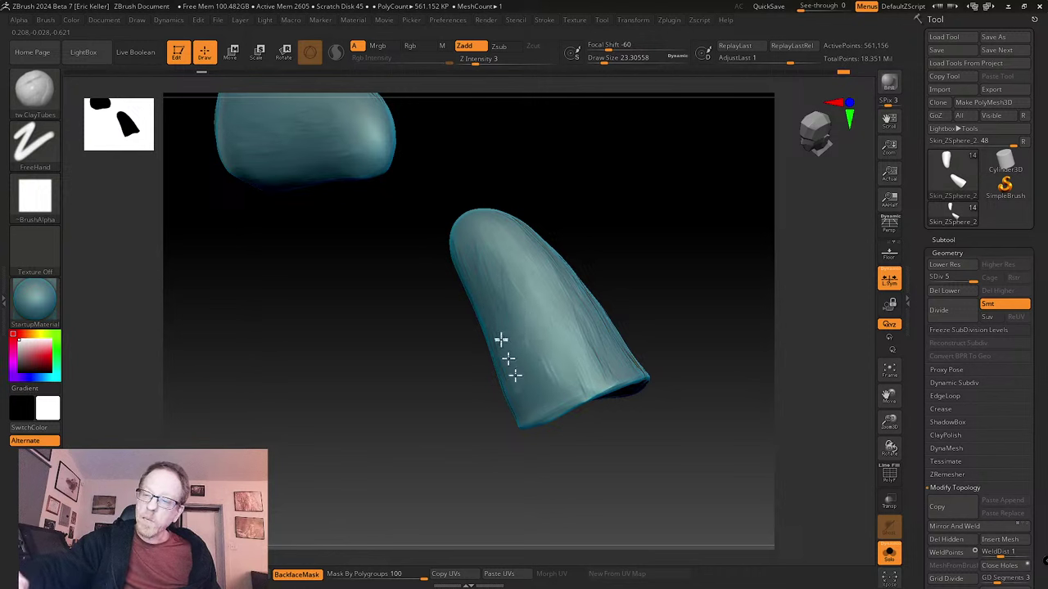
# - Cover the segment's remaining sides with lengthwise ClayTubes streaks at Z Intensity 3
pyautogui.moveTo(577, 350); pyautogui.dragTo(545, 250, button='right')
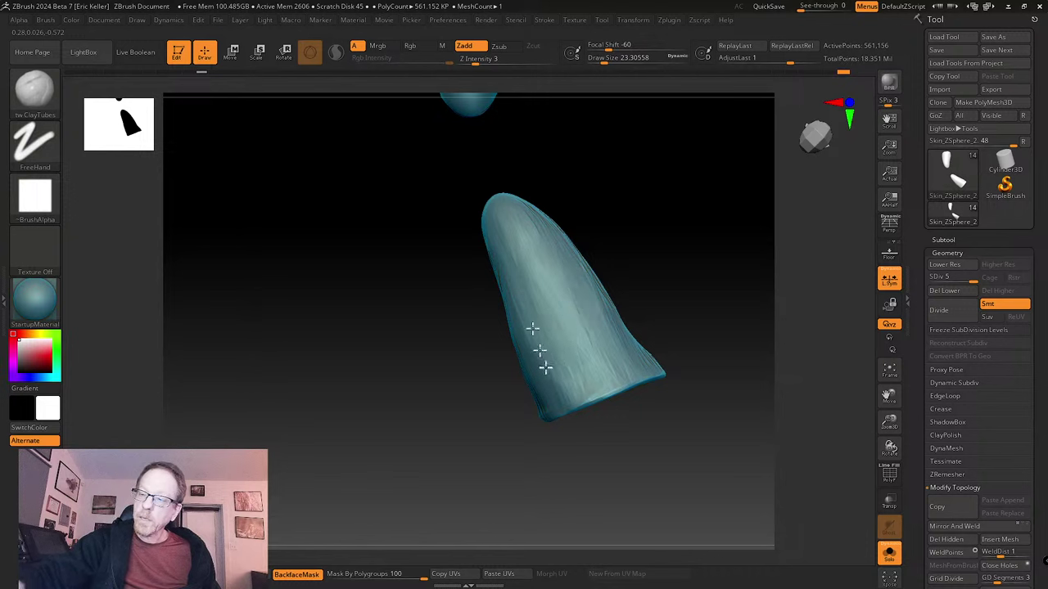
pyautogui.moveTo(527, 366)
pyautogui.mouseDown(button='right')
pyautogui.moveTo(576, 439)
pyautogui.moveTo(525, 373)
pyautogui.mouseUp(button='right')
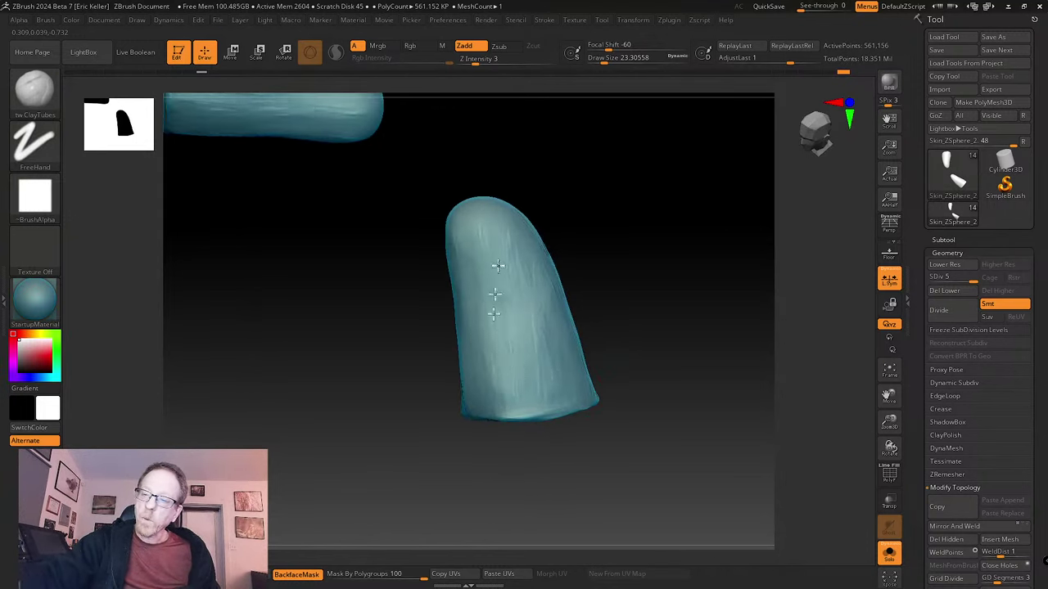
pyautogui.moveTo(497, 265)
pyautogui.mouseDown(button='right')
pyautogui.moveTo(584, 229)
pyautogui.moveTo(481, 261)
pyautogui.mouseUp(button='right')
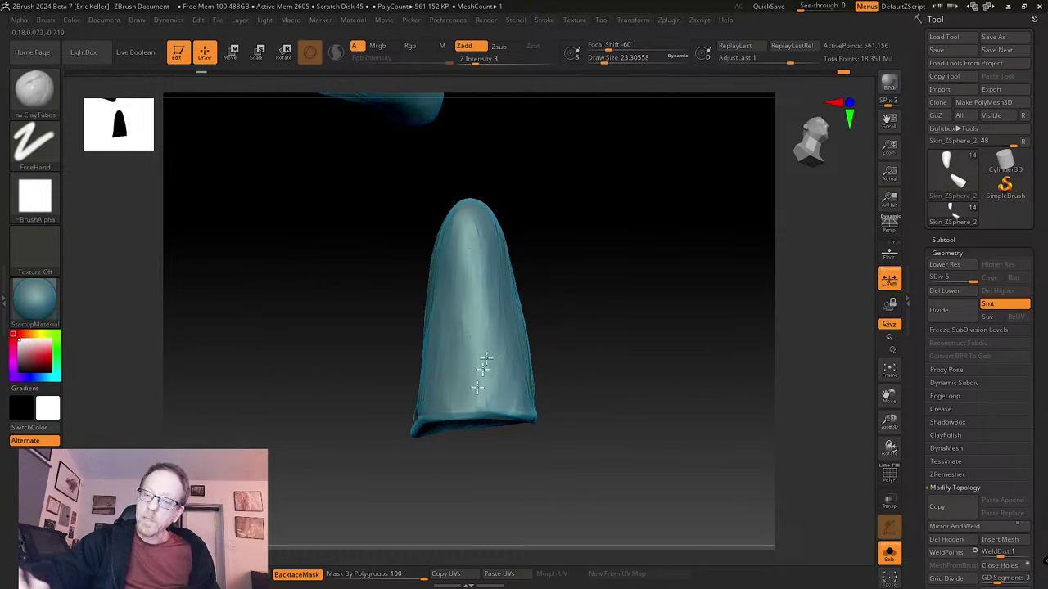
pyautogui.moveTo(523, 303); pyautogui.dragTo(464, 258, button='right')
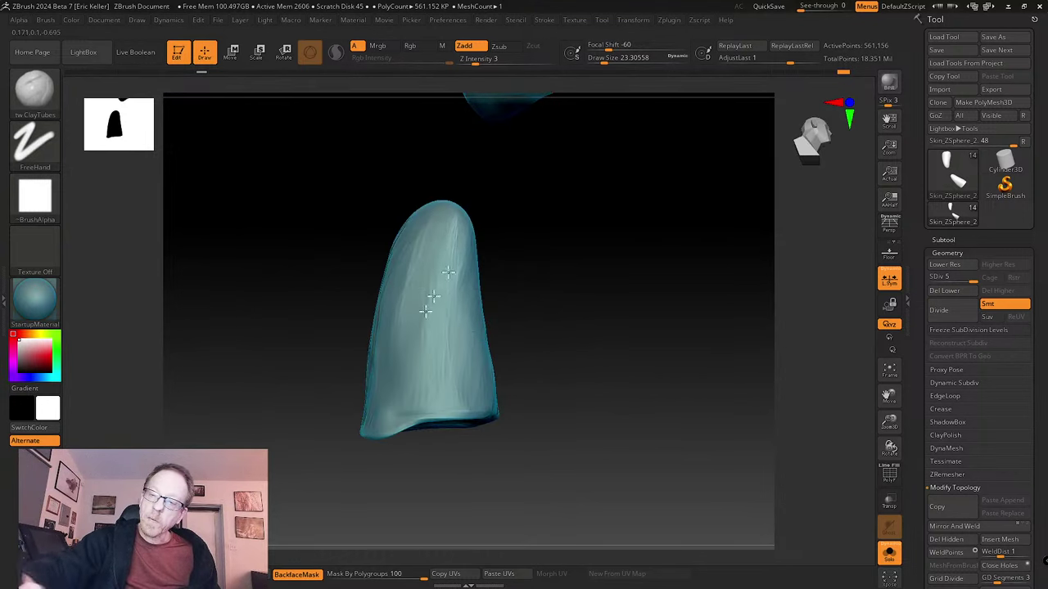
pyautogui.moveTo(483, 401); pyautogui.dragTo(495, 282, button='right')
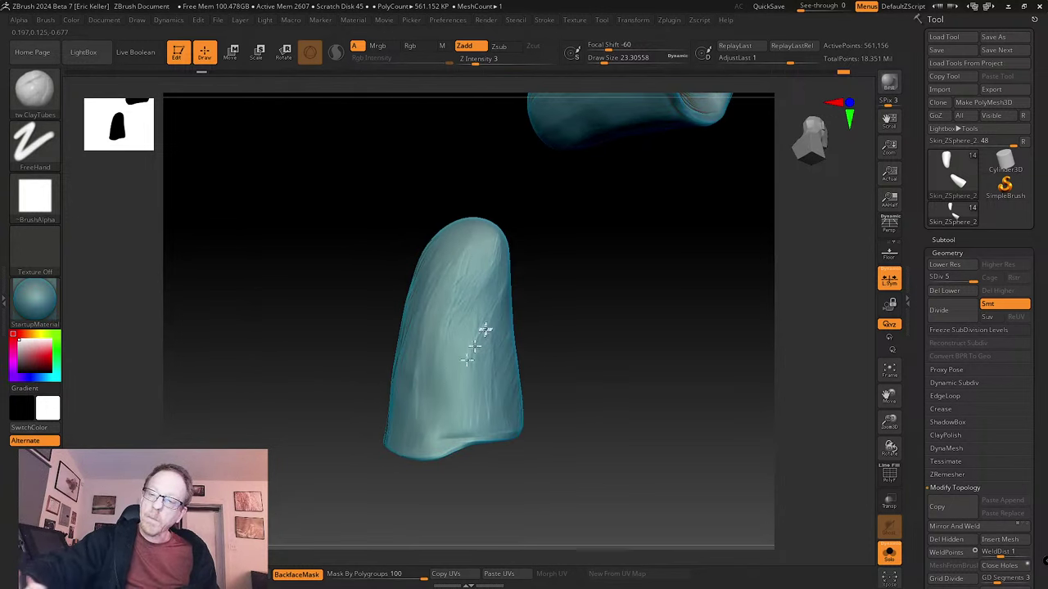
# - Raise the Smooth brush's Z Intensity to 79 and soften the streaks around the segment's surface
pyautogui.press('shift')
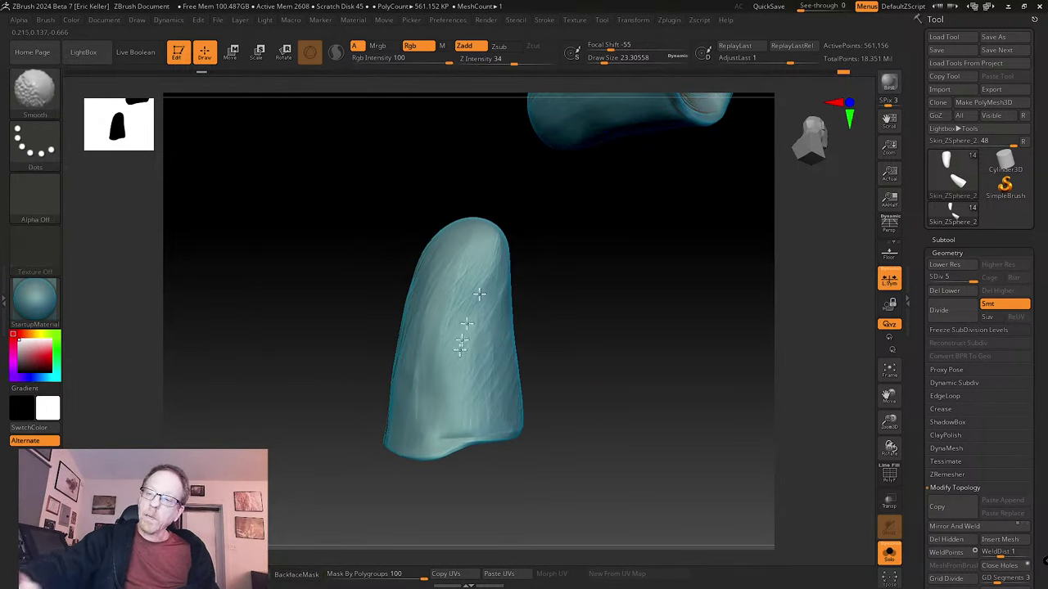
pyautogui.keyDown('shift'); pyautogui.click(542, 60); pyautogui.keyUp('shift')
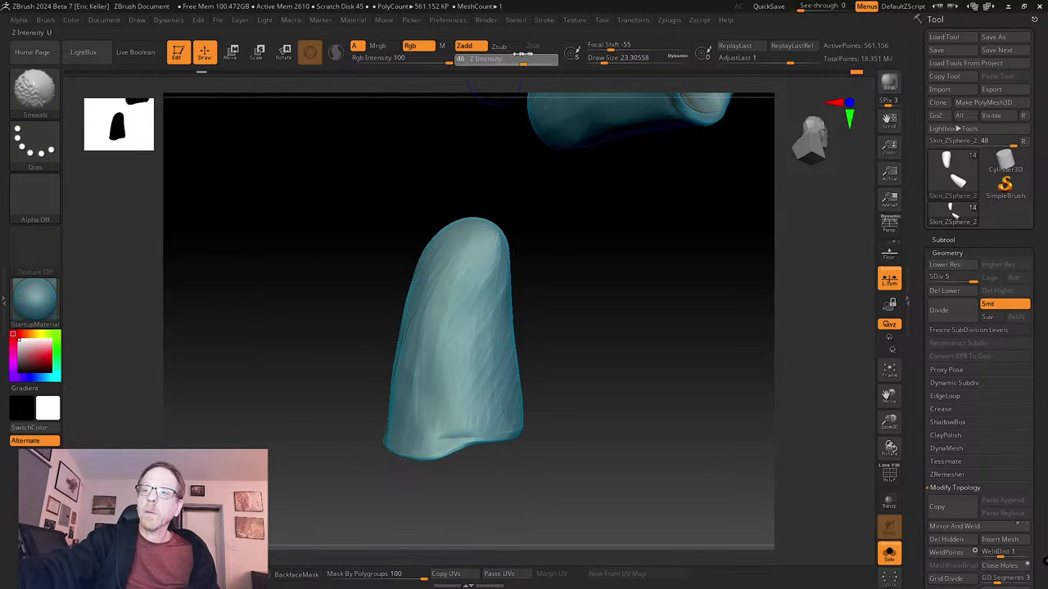
pyautogui.press('shift')
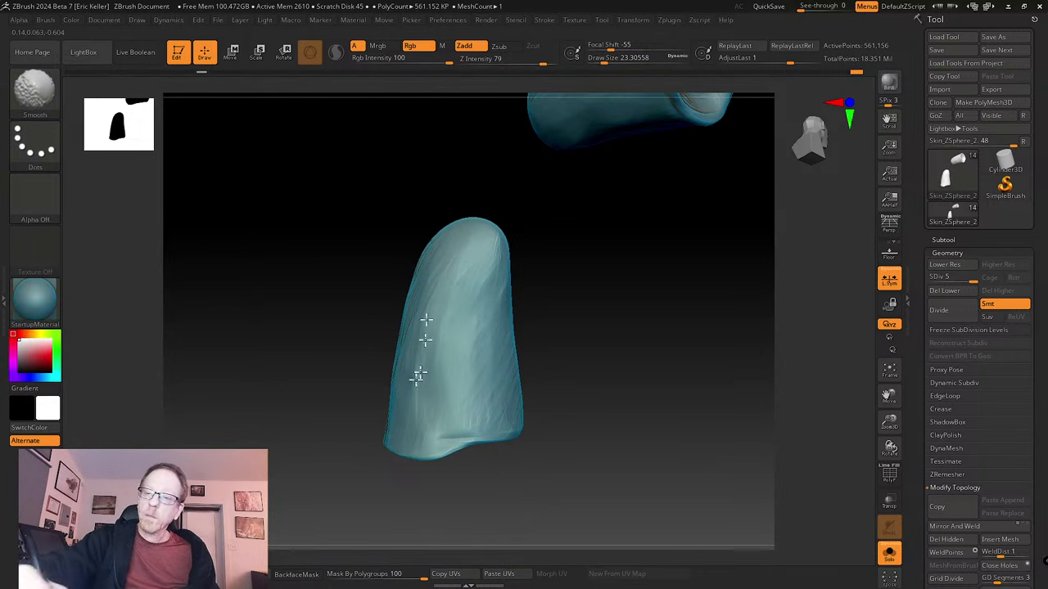
pyautogui.moveTo(426, 319); pyautogui.dragTo(435, 272, button='right')
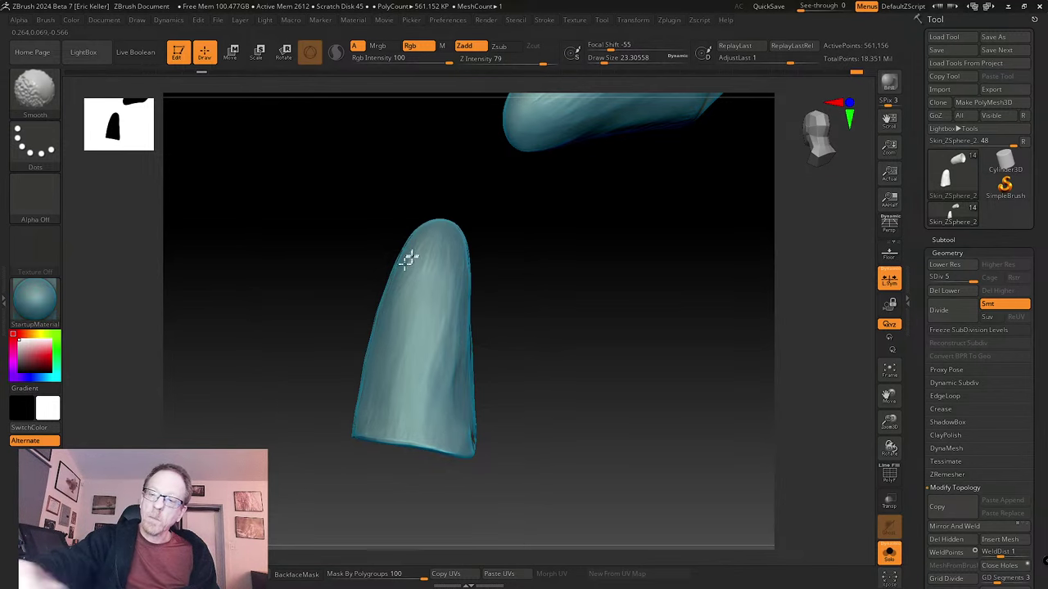
pyautogui.moveTo(505, 352); pyautogui.dragTo(393, 296, button='right')
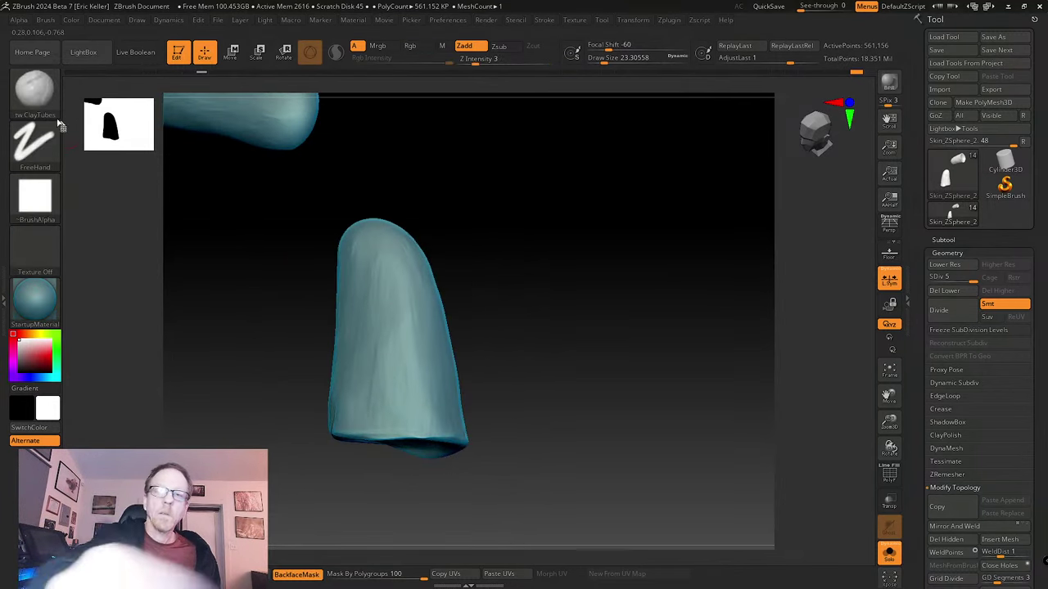
# - Carve a fine groove just above the segment's open rim with DamStandard at draw size about 14
pyautogui.press('b')
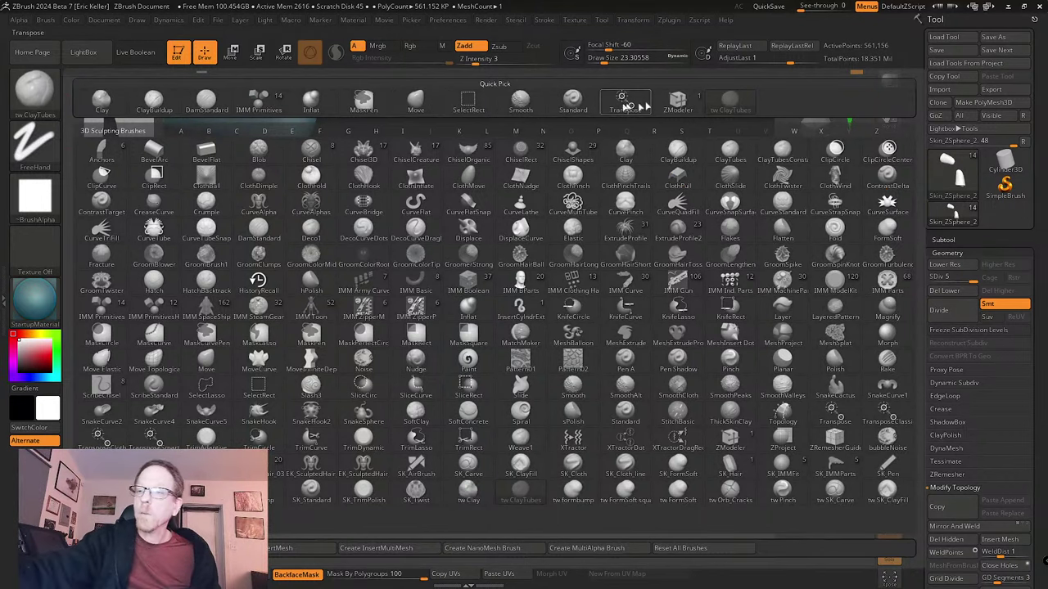
pyautogui.click(206, 102)
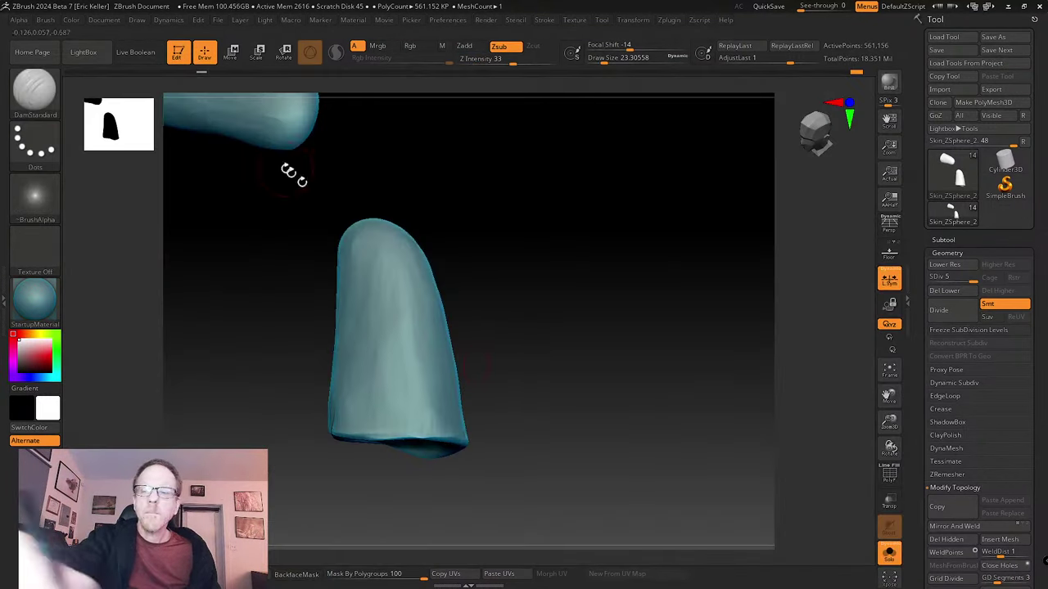
pyautogui.press('s')
pyautogui.moveTo(491, 366); pyautogui.dragTo(416, 409)
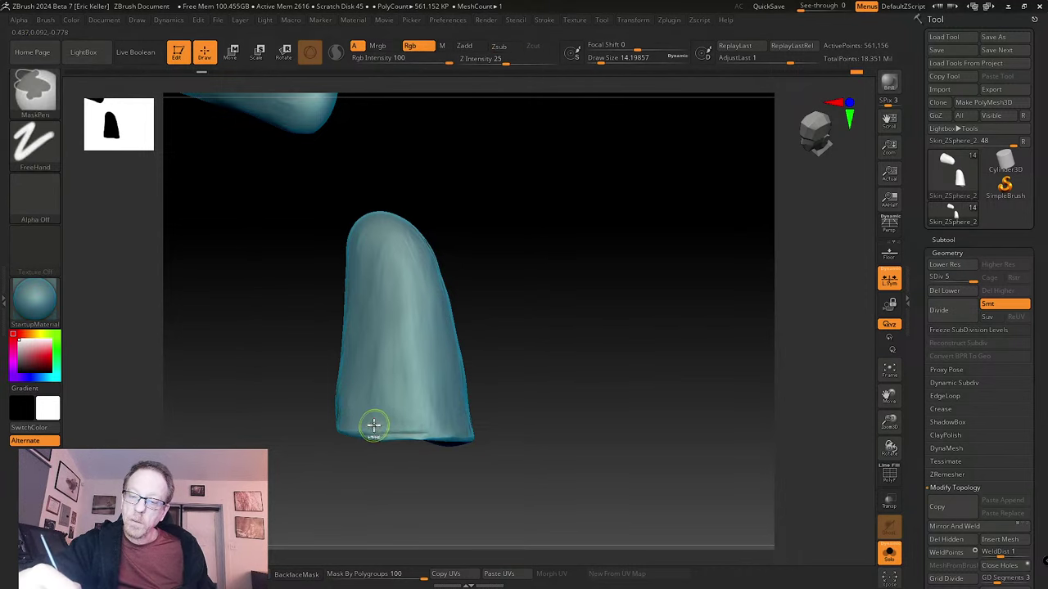
pyautogui.keyDown('shift'); pyautogui.moveTo(374, 425); pyautogui.dragTo(453, 437); pyautogui.keyUp('shift')
pyautogui.moveTo(515, 423)
pyautogui.mouseDown()
pyautogui.moveTo(463, 418)
pyautogui.moveTo(519, 419)
pyautogui.moveTo(487, 440)
pyautogui.mouseUp()
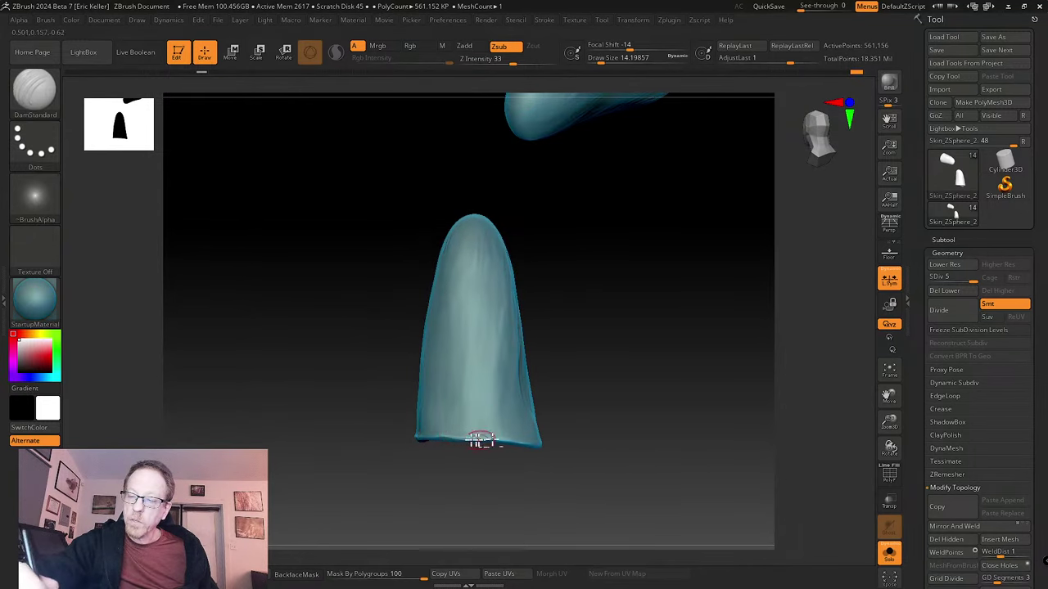
pyautogui.moveTo(562, 434); pyautogui.dragTo(474, 428)
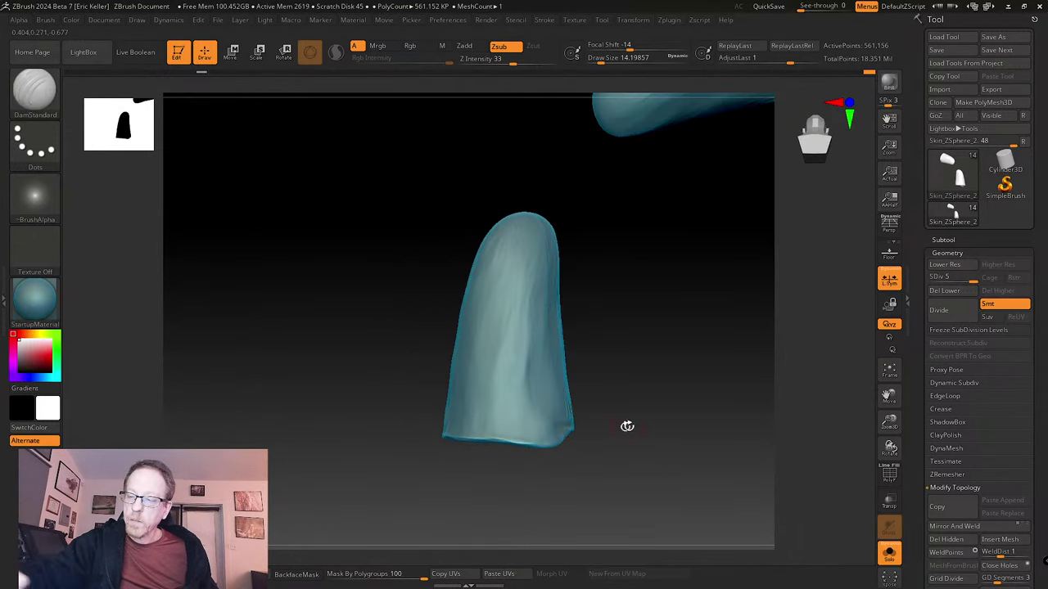
# - Extend the fine DamStandard groove around the other sides of the open rim, smoothing it where needed
pyautogui.moveTo(627, 426); pyautogui.dragTo(501, 445)
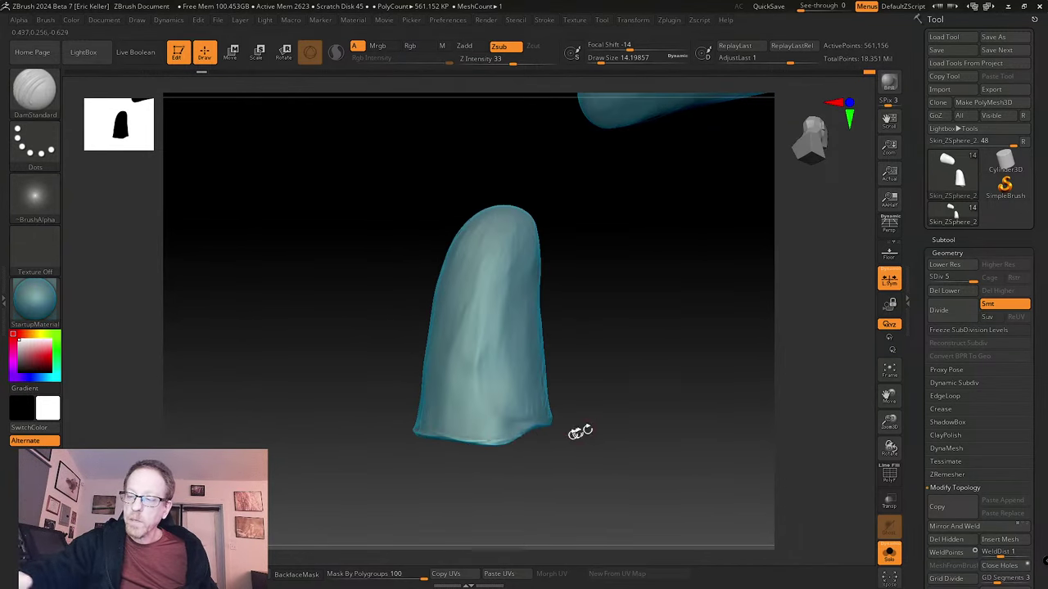
pyautogui.moveTo(579, 431); pyautogui.dragTo(492, 436)
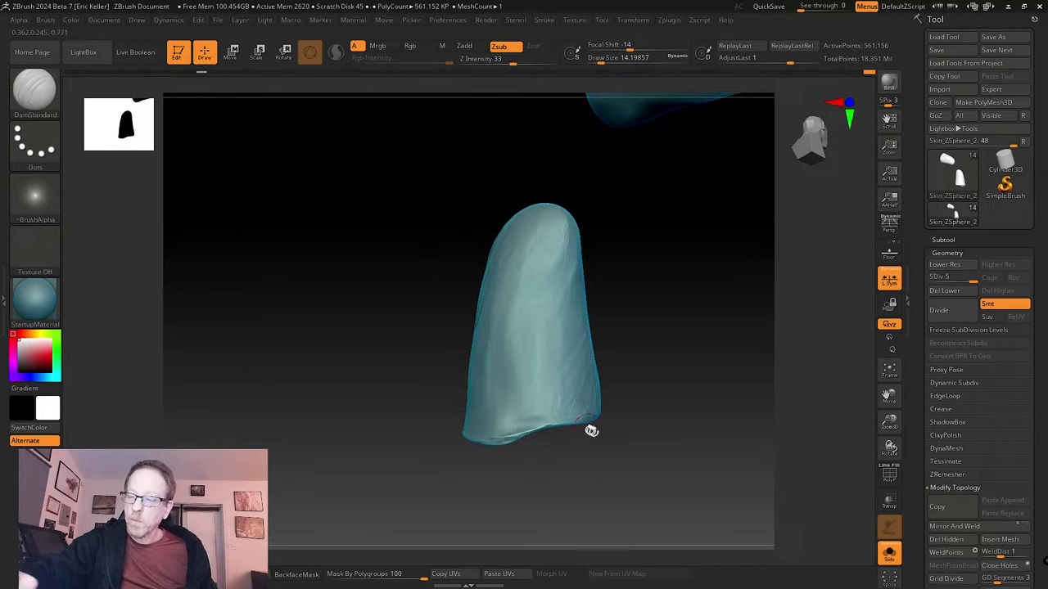
pyautogui.moveTo(591, 431)
pyautogui.mouseDown()
pyautogui.moveTo(547, 426)
pyautogui.moveTo(595, 412)
pyautogui.moveTo(515, 424)
pyautogui.moveTo(577, 419)
pyautogui.mouseUp()
pyautogui.moveTo(624, 393)
pyautogui.keyDown('shift'); pyautogui.mouseDown()
pyautogui.moveTo(521, 413)
pyautogui.moveTo(612, 403)
pyautogui.mouseUp(); pyautogui.keyUp('shift')
pyautogui.moveTo(543, 417); pyautogui.dragTo(562, 382)
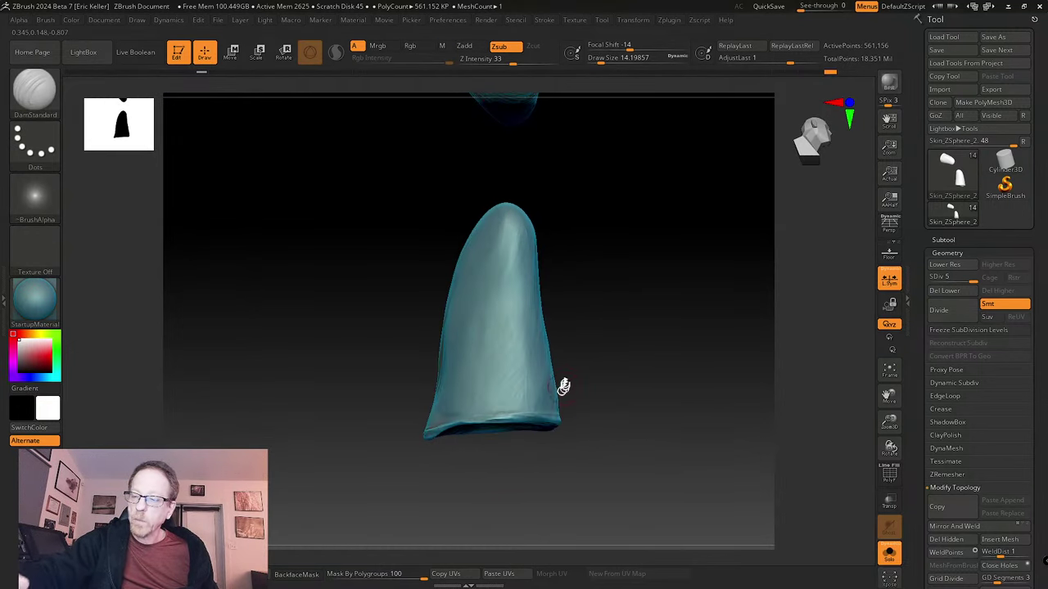
pyautogui.moveTo(507, 417); pyautogui.dragTo(505, 381)
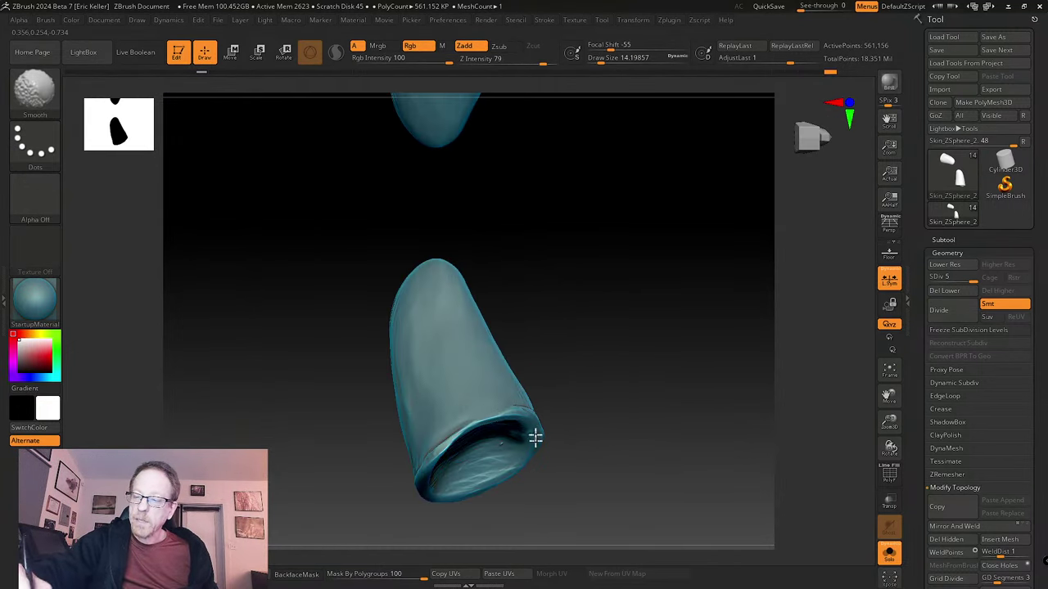
# - Carve DamStandard creases along the open rim's inner lip and outer edge, smoothing the outer edge
pyautogui.moveTo(534, 438); pyautogui.dragTo(578, 385)
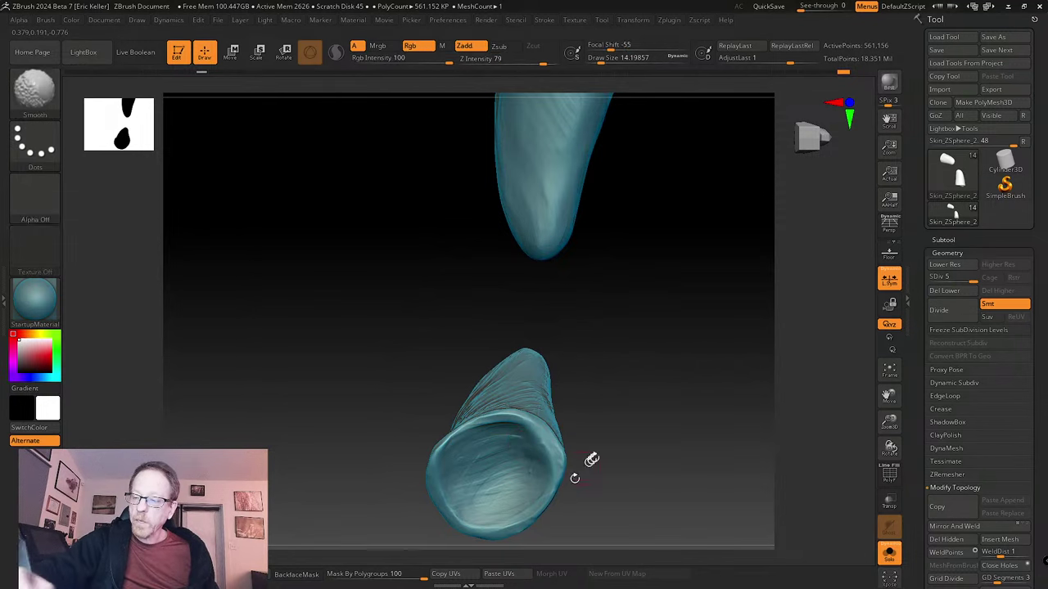
pyautogui.moveTo(574, 478)
pyautogui.mouseDown()
pyautogui.moveTo(598, 423)
pyautogui.moveTo(509, 378)
pyautogui.moveTo(542, 382)
pyautogui.moveTo(544, 435)
pyautogui.moveTo(536, 432)
pyautogui.mouseUp()
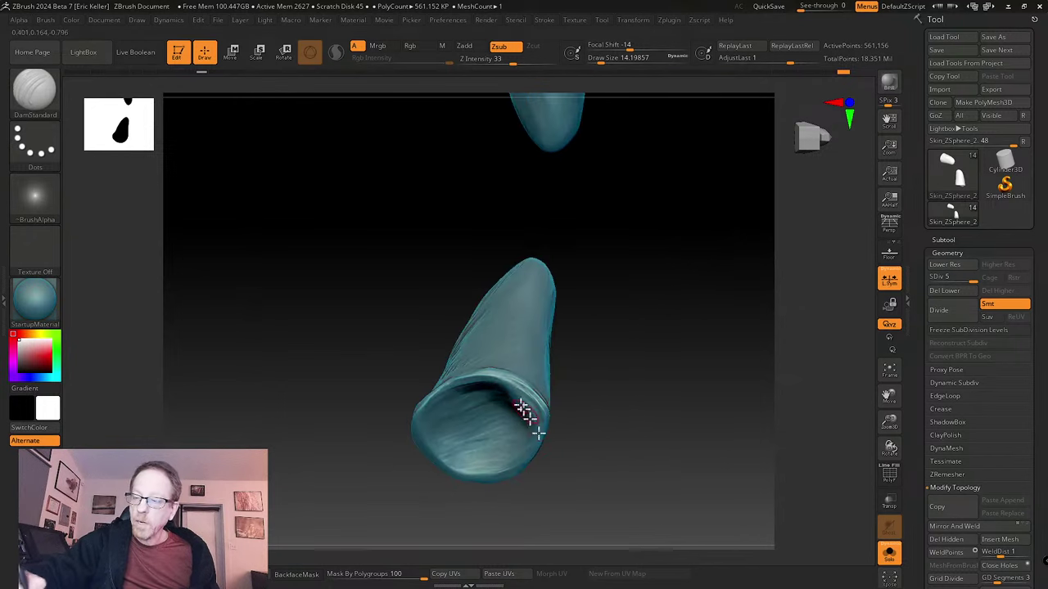
pyautogui.moveTo(508, 388); pyautogui.dragTo(598, 409)
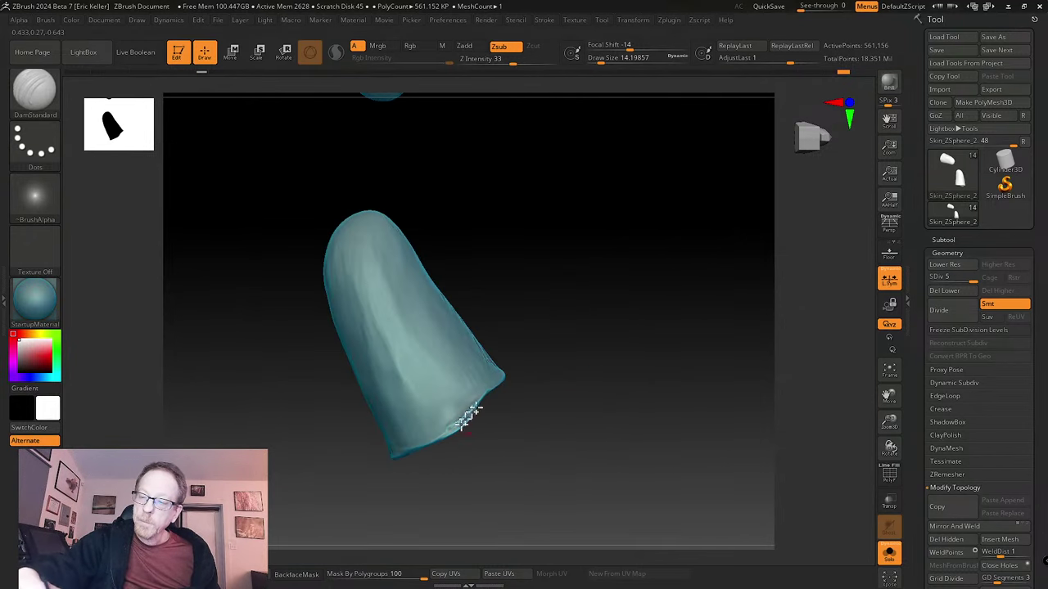
pyautogui.moveTo(503, 384); pyautogui.dragTo(469, 420)
pyautogui.moveTo(522, 351); pyautogui.dragTo(500, 383)
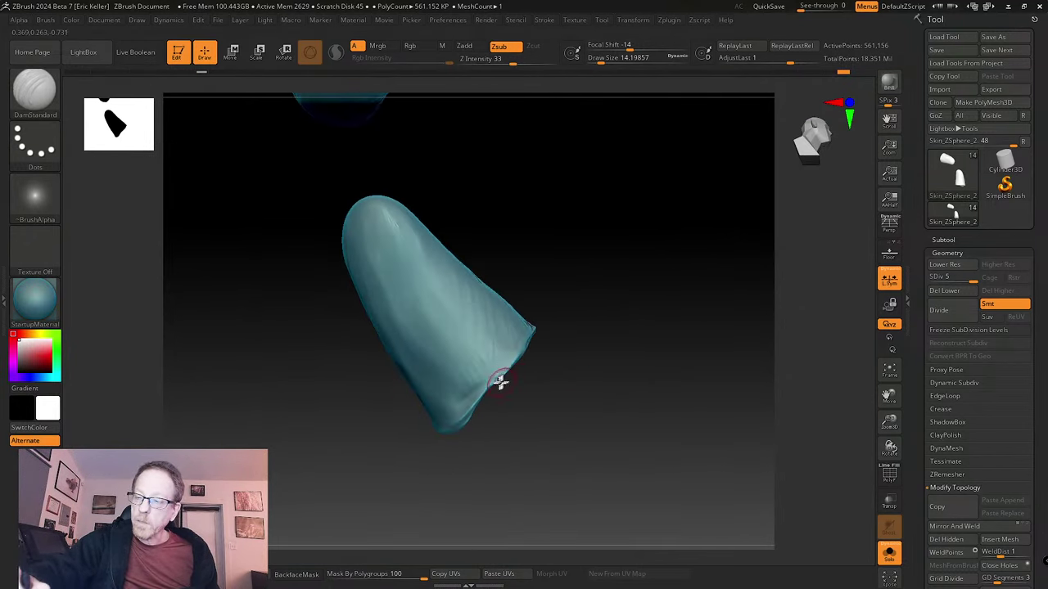
pyautogui.keyDown('shift'); pyautogui.moveTo(537, 317); pyautogui.dragTo(516, 352); pyautogui.keyUp('shift')
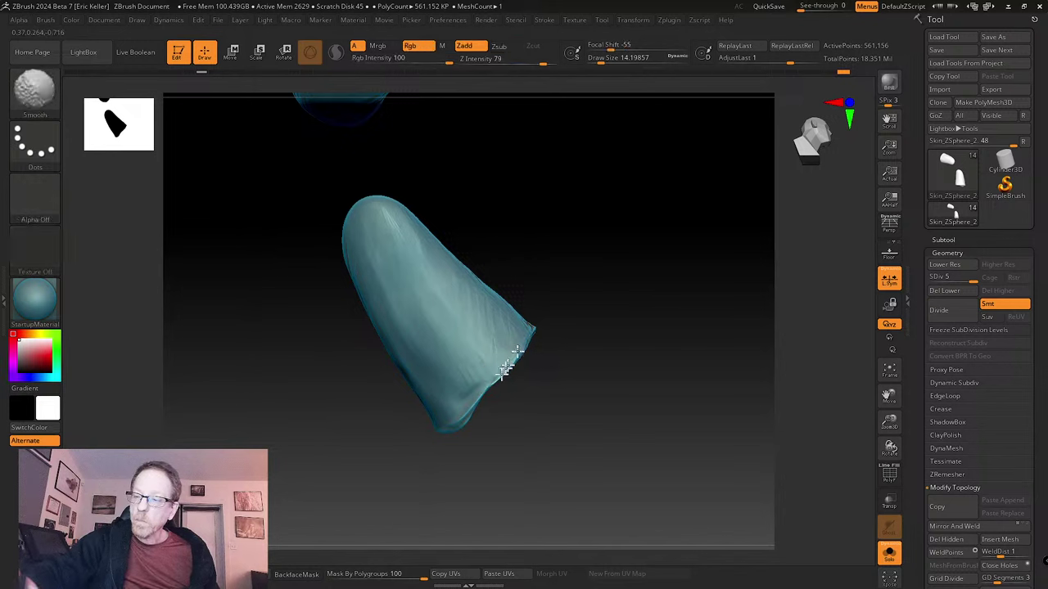
# - Continue the fine DamStandard groove along the rim's adjoining side and smooth its rough spots
pyautogui.moveTo(477, 399); pyautogui.dragTo(450, 388)
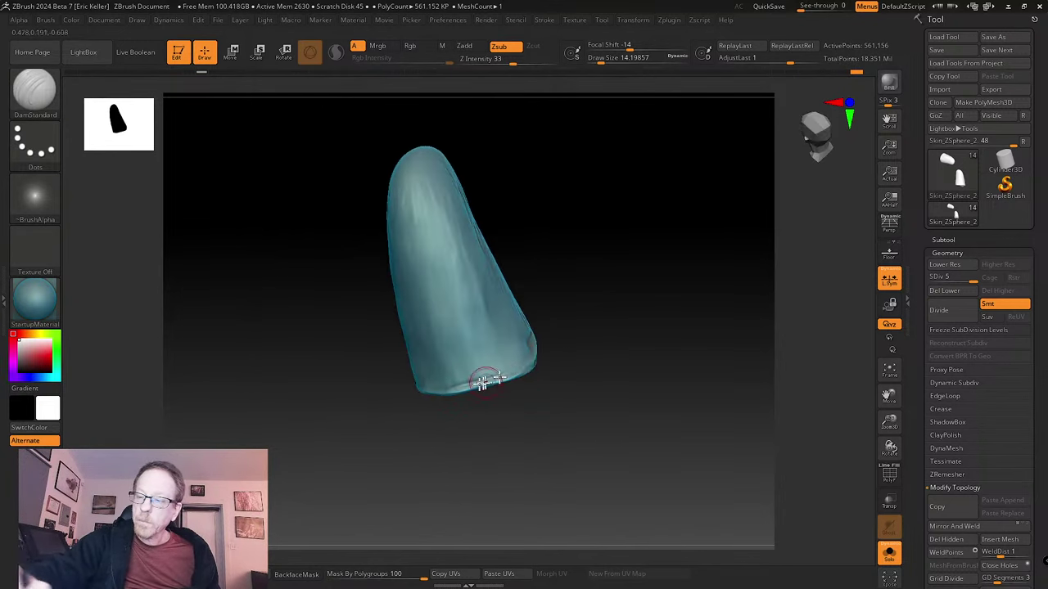
pyautogui.keyDown('shift'); pyautogui.moveTo(518, 365); pyautogui.dragTo(479, 378); pyautogui.keyUp('shift')
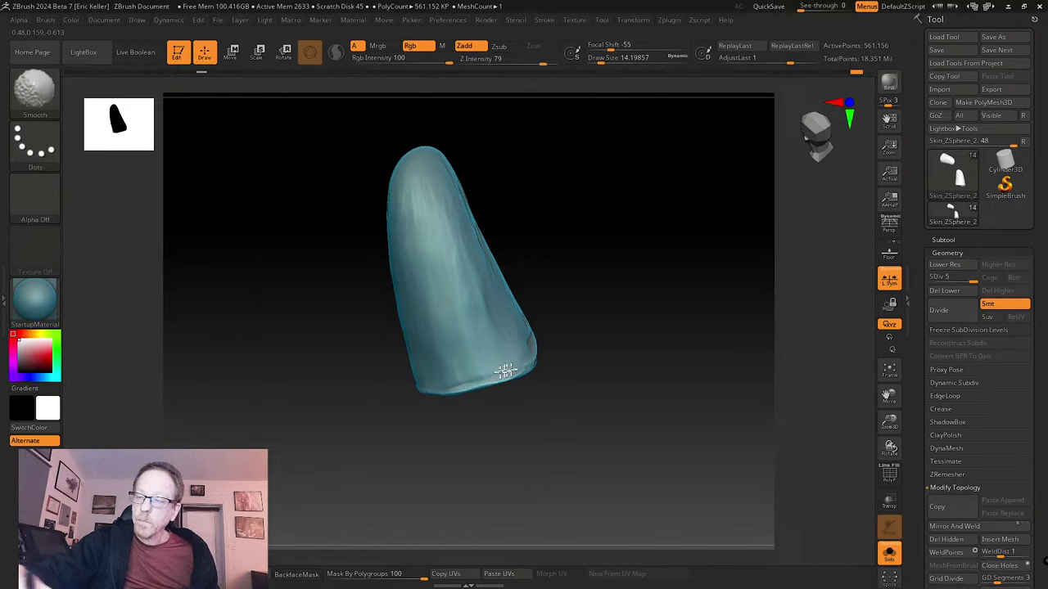
pyautogui.moveTo(601, 344); pyautogui.dragTo(509, 376)
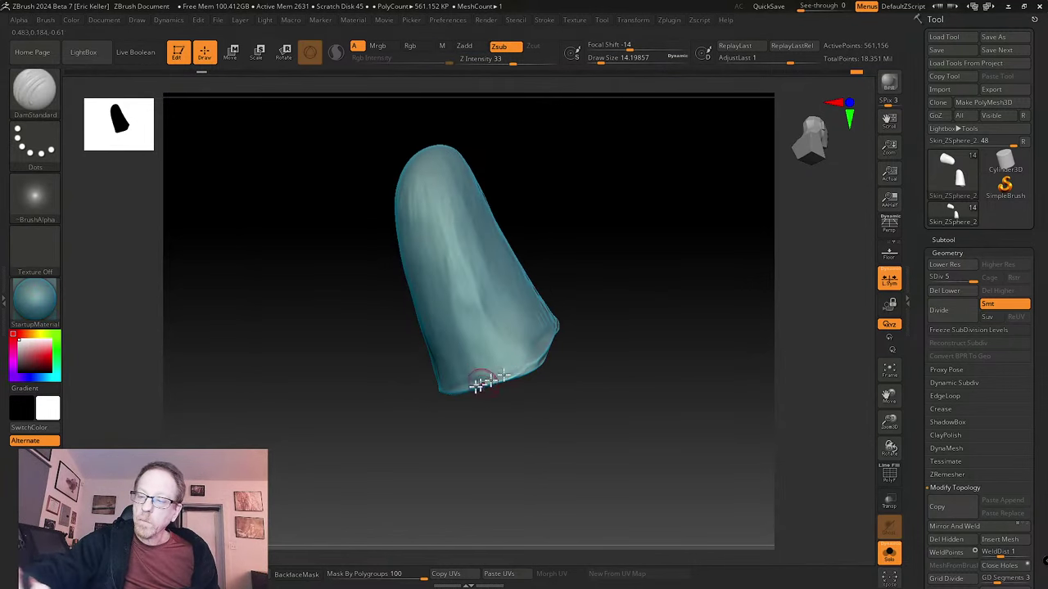
pyautogui.moveTo(532, 388)
pyautogui.mouseDown()
pyautogui.moveTo(564, 383)
pyautogui.moveTo(550, 388)
pyautogui.mouseUp()
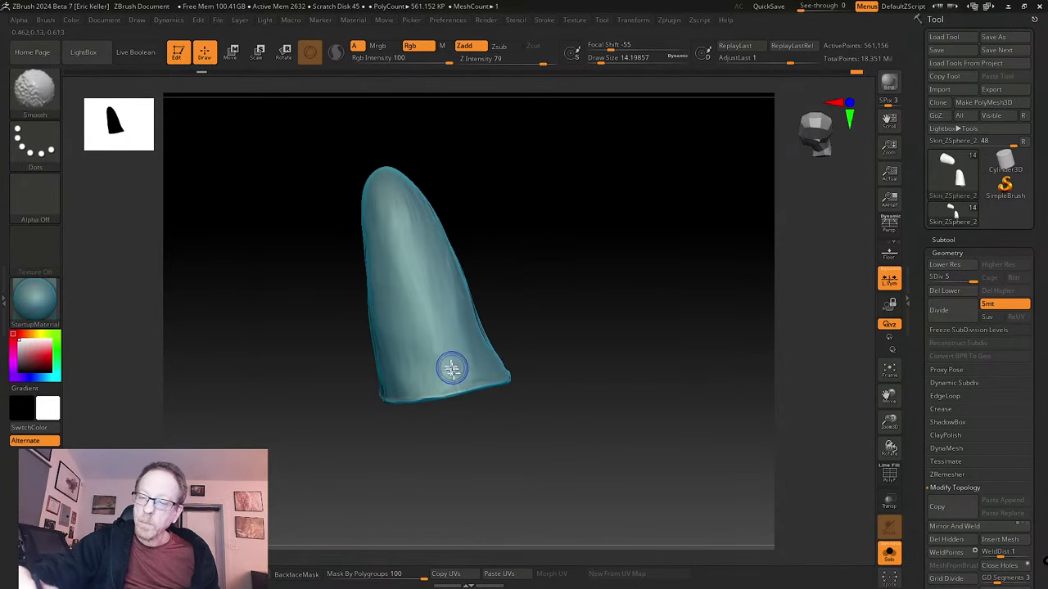
pyautogui.moveTo(461, 461); pyautogui.dragTo(426, 459)
# - Cut short lengthwise DamStandard creases running into the open rim and soften them with the Smooth brush
pyautogui.moveTo(418, 372); pyautogui.dragTo(428, 405)
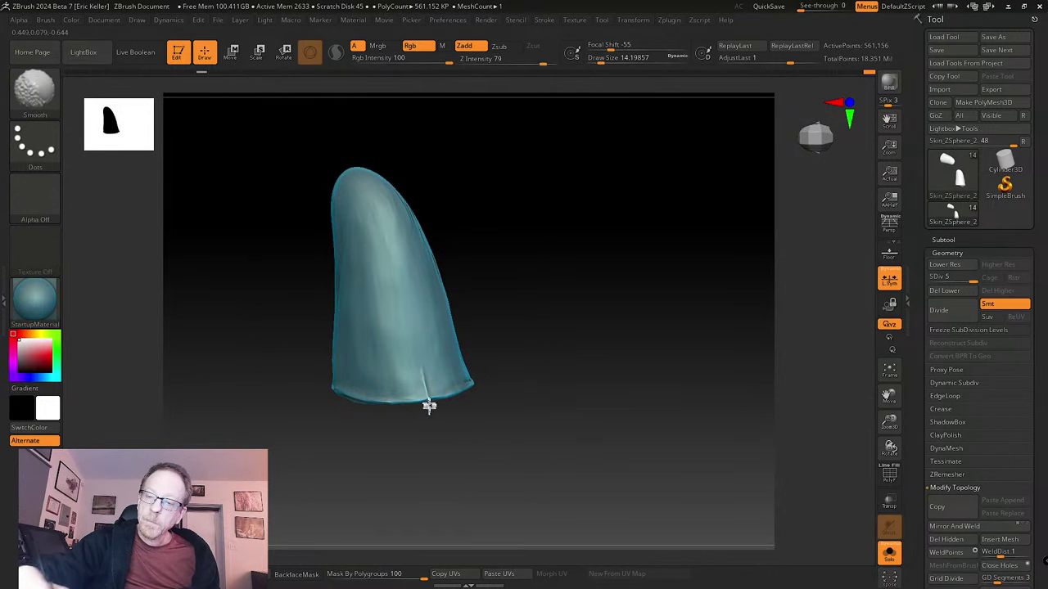
pyautogui.press('shift')
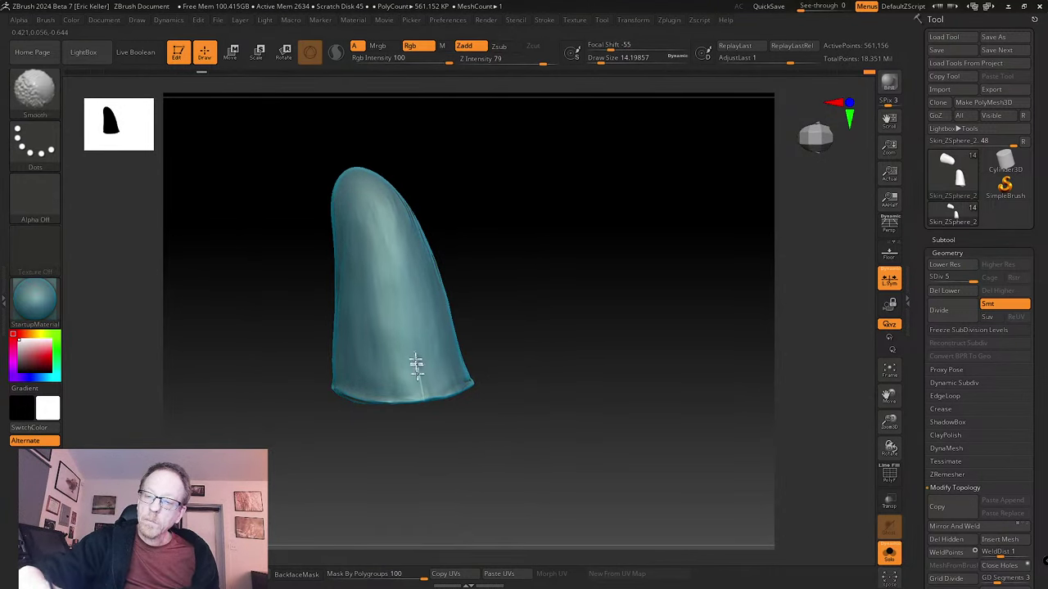
pyautogui.moveTo(415, 360)
pyautogui.mouseDown()
pyautogui.moveTo(430, 424)
pyautogui.moveTo(418, 368)
pyautogui.mouseUp()
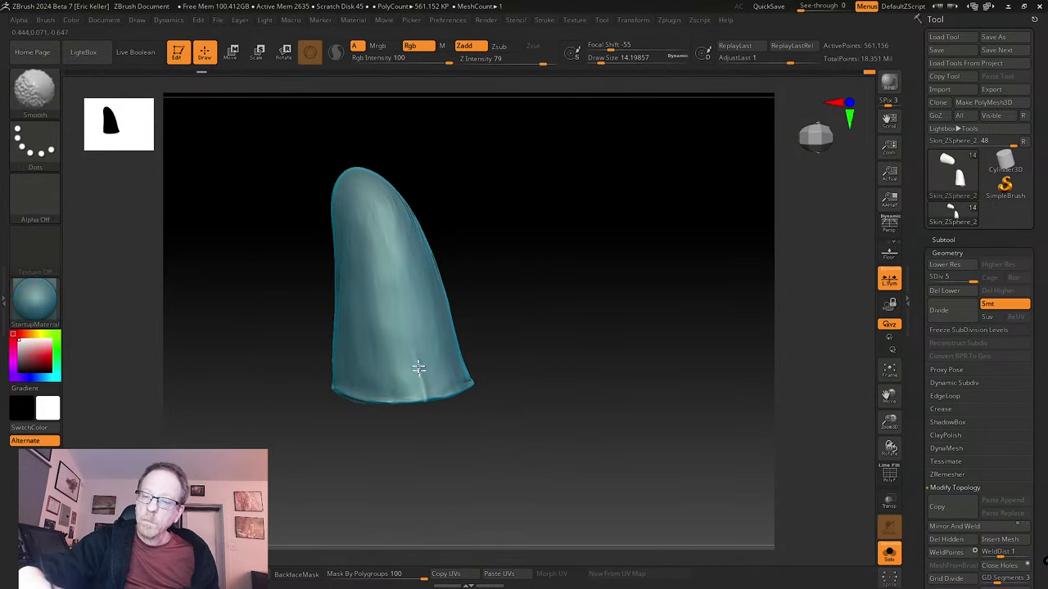
pyautogui.moveTo(461, 449)
pyautogui.mouseDown()
pyautogui.moveTo(551, 428)
pyautogui.moveTo(534, 423)
pyautogui.mouseUp()
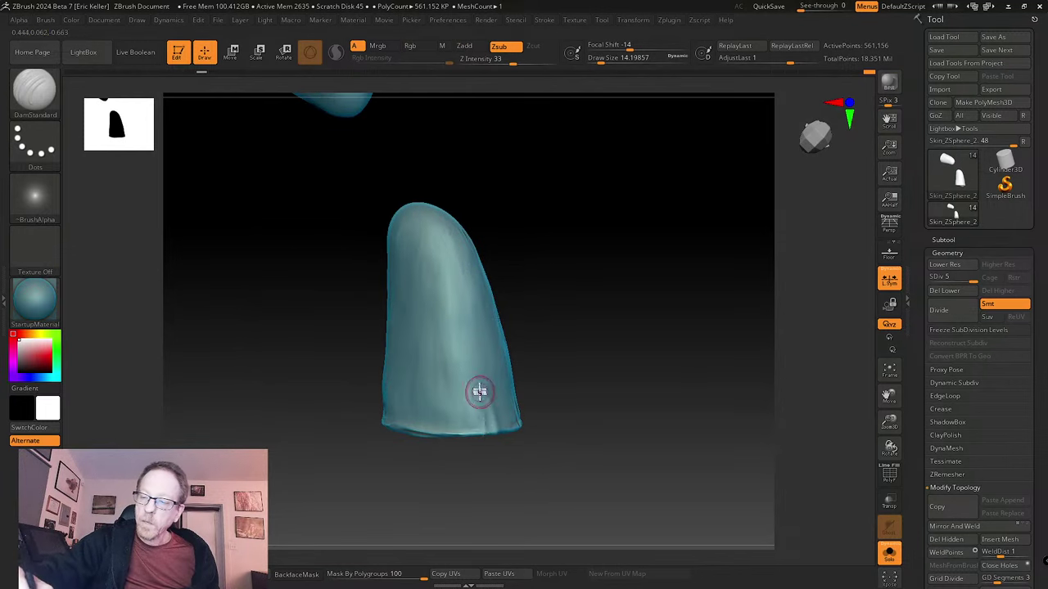
pyautogui.moveTo(480, 393)
pyautogui.mouseDown()
pyautogui.moveTo(484, 430)
pyautogui.moveTo(485, 401)
pyautogui.mouseUp()
pyautogui.press('shift')
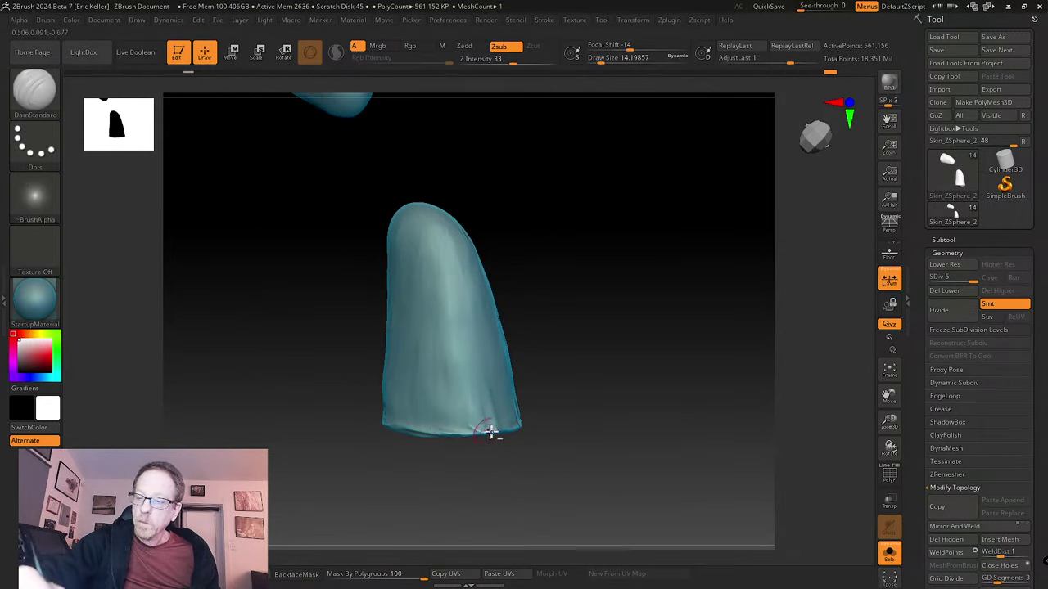
pyautogui.press('shift')
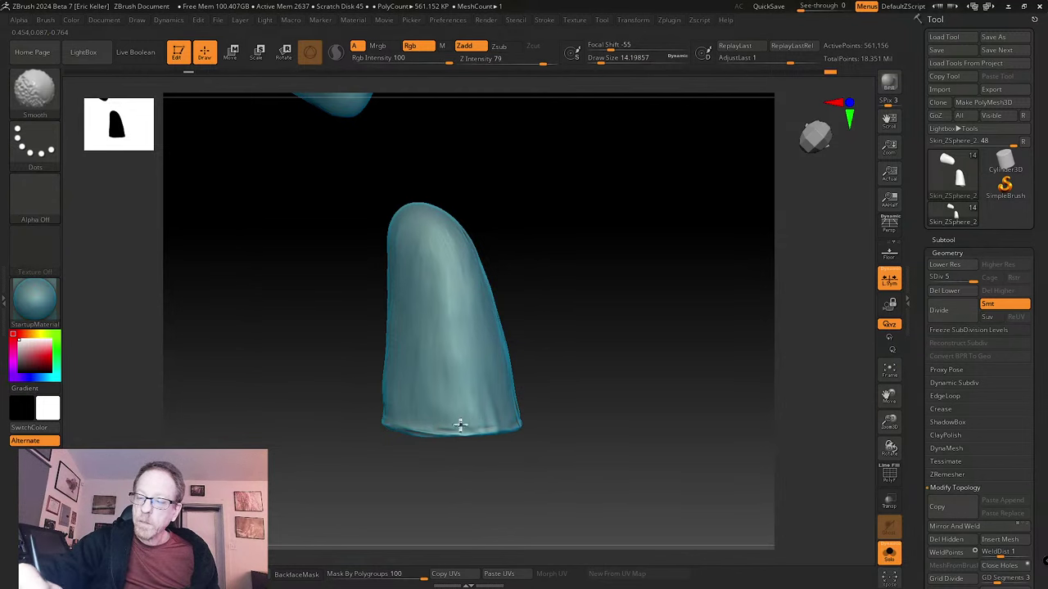
pyautogui.moveTo(542, 409); pyautogui.dragTo(535, 382)
pyautogui.keyDown('shift'); pyautogui.moveTo(467, 384); pyautogui.dragTo(488, 376); pyautogui.keyUp('shift')
# - Carve a DamStandard crease along the face of the rim, around the hollow opening
pyautogui.moveTo(587, 418); pyautogui.dragTo(598, 376)
pyautogui.moveTo(603, 444); pyautogui.dragTo(603, 377)
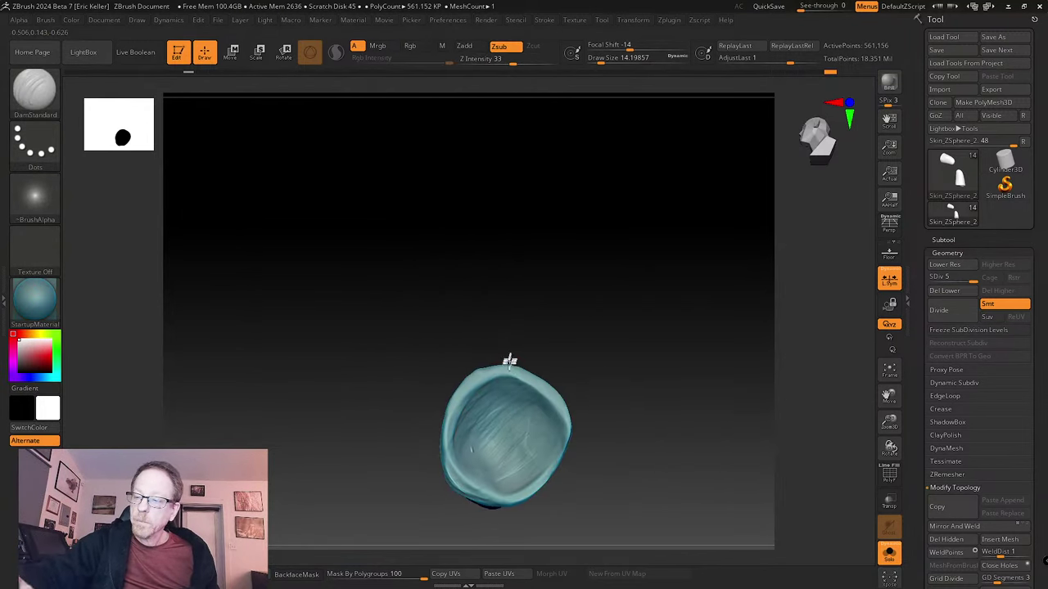
pyautogui.press('shift')
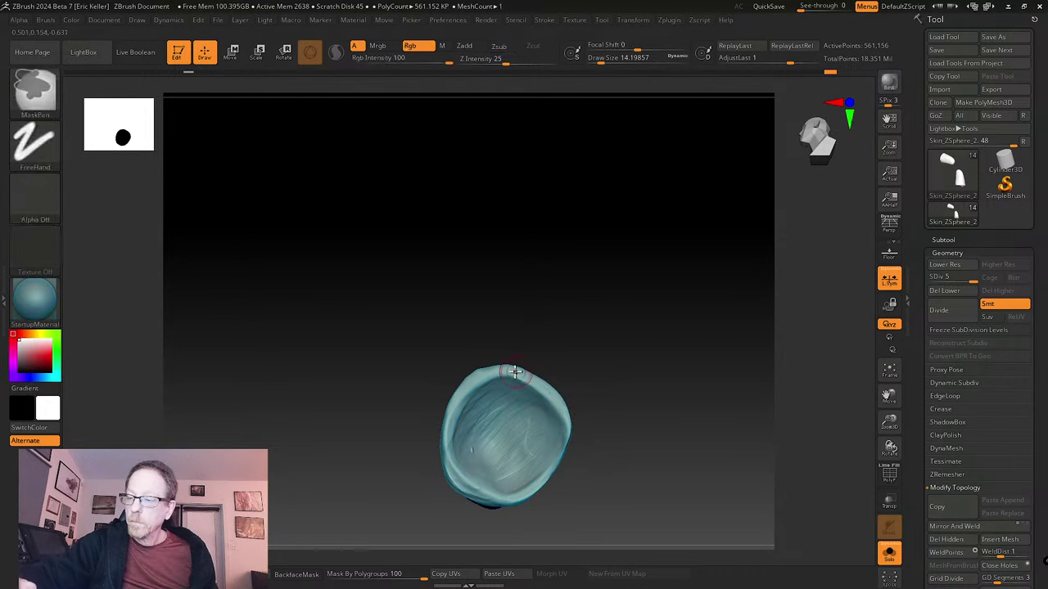
pyautogui.moveTo(559, 420); pyautogui.dragTo(561, 399)
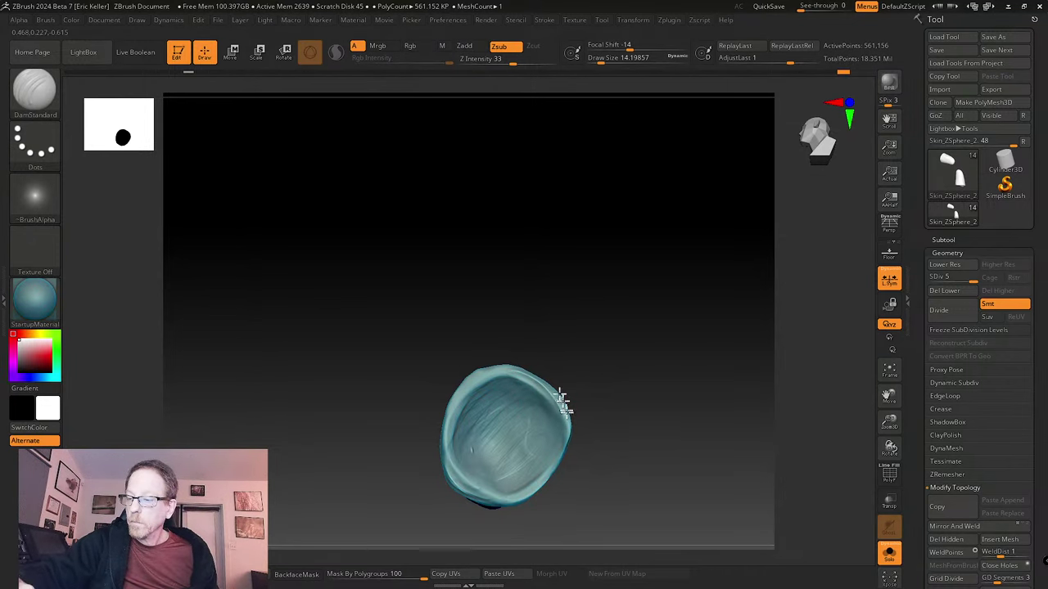
pyautogui.moveTo(499, 374); pyautogui.dragTo(456, 415)
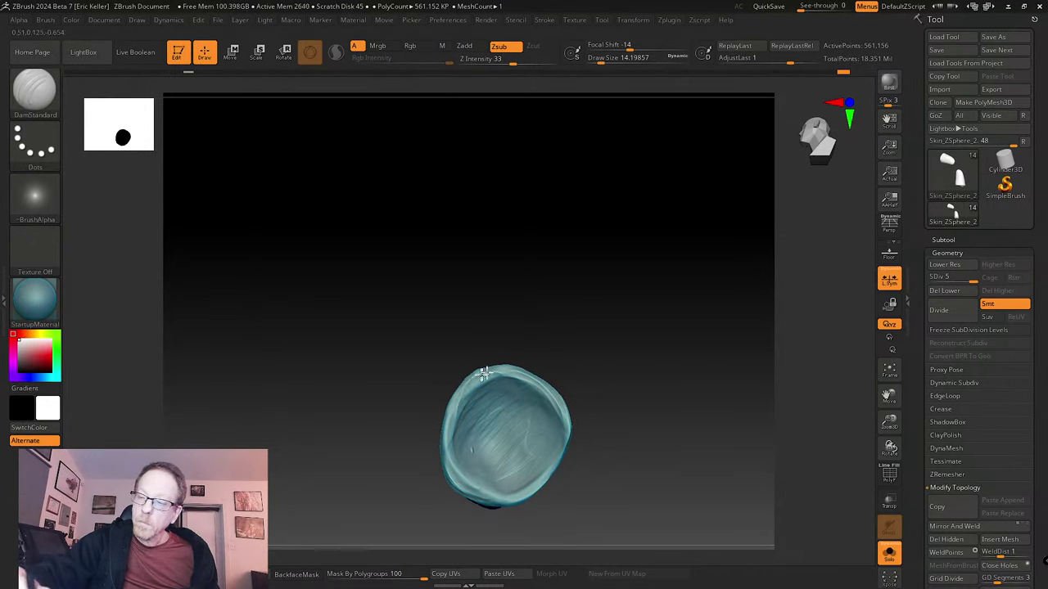
pyautogui.moveTo(486, 374)
pyautogui.mouseDown()
pyautogui.moveTo(450, 417)
pyautogui.moveTo(454, 397)
pyautogui.moveTo(451, 451)
pyautogui.moveTo(479, 496)
pyautogui.moveTo(600, 467)
pyautogui.moveTo(524, 494)
pyautogui.moveTo(566, 413)
pyautogui.mouseUp()
# - Deepen the groove just behind the rim on the segment's side and smooth the surface beside it
pyautogui.moveTo(658, 543); pyautogui.dragTo(573, 524)
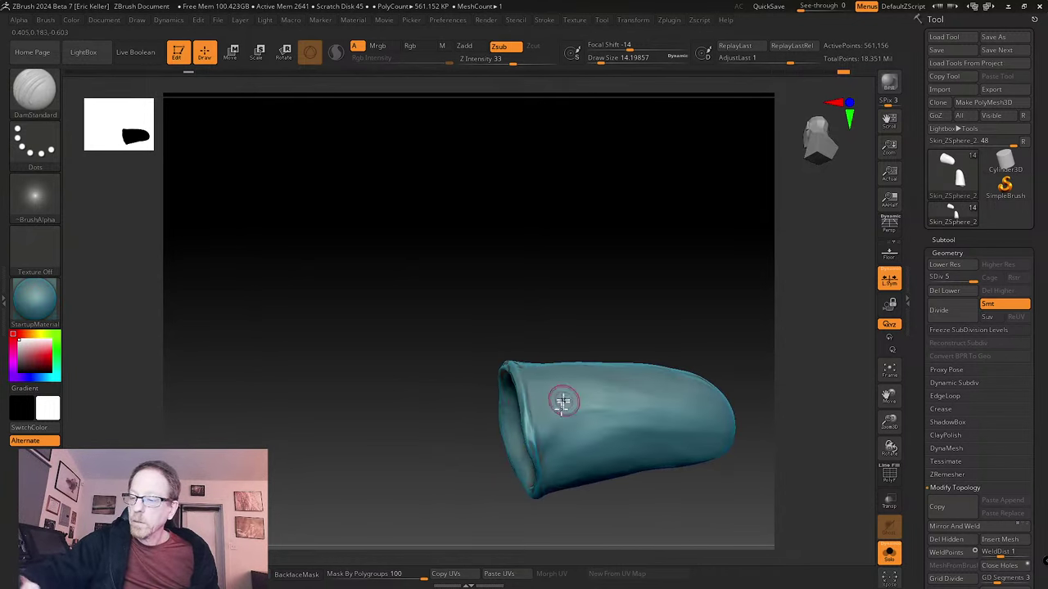
pyautogui.moveTo(529, 487); pyautogui.dragTo(520, 422)
pyautogui.moveTo(531, 404); pyautogui.dragTo(547, 471)
pyautogui.moveTo(544, 467); pyautogui.dragTo(542, 470, button='right')
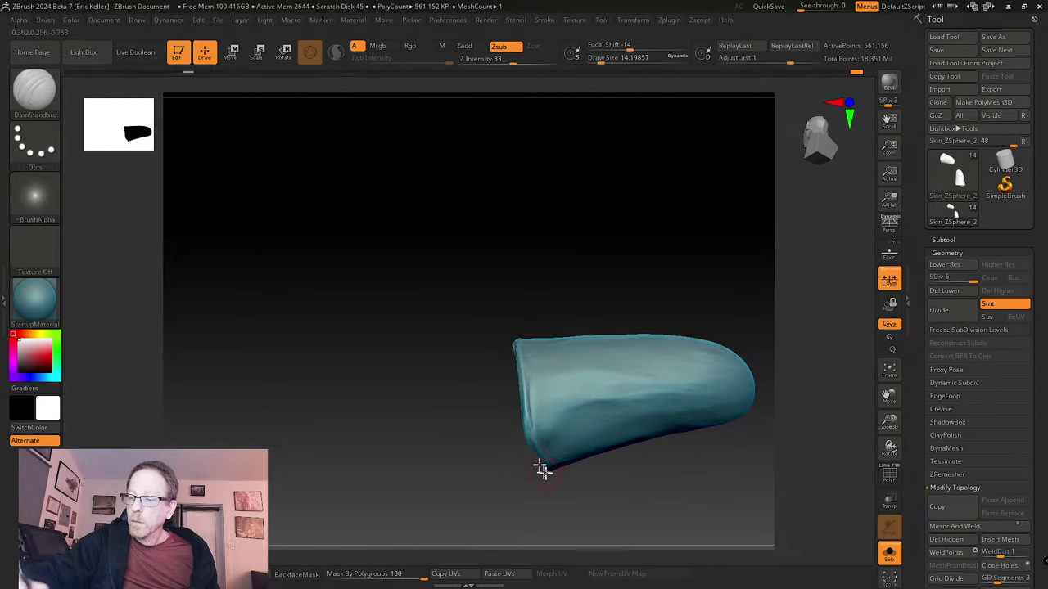
pyautogui.moveTo(532, 449); pyautogui.dragTo(540, 460)
pyautogui.keyDown('shift'); pyautogui.moveTo(524, 388); pyautogui.dragTo(530, 434); pyautogui.keyUp('shift')
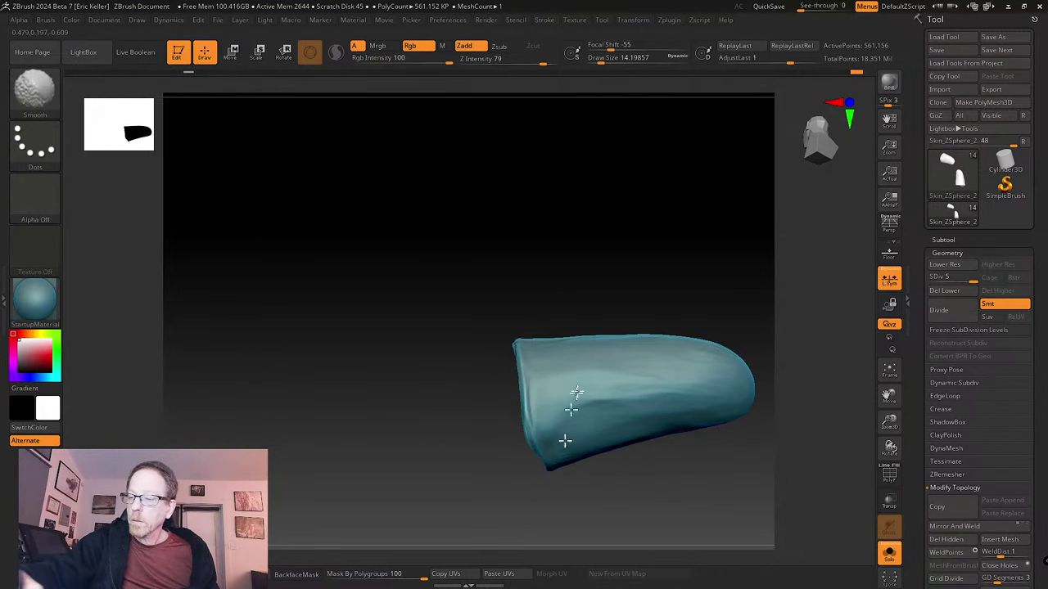
pyautogui.moveTo(678, 351); pyautogui.dragTo(486, 343, button='right')
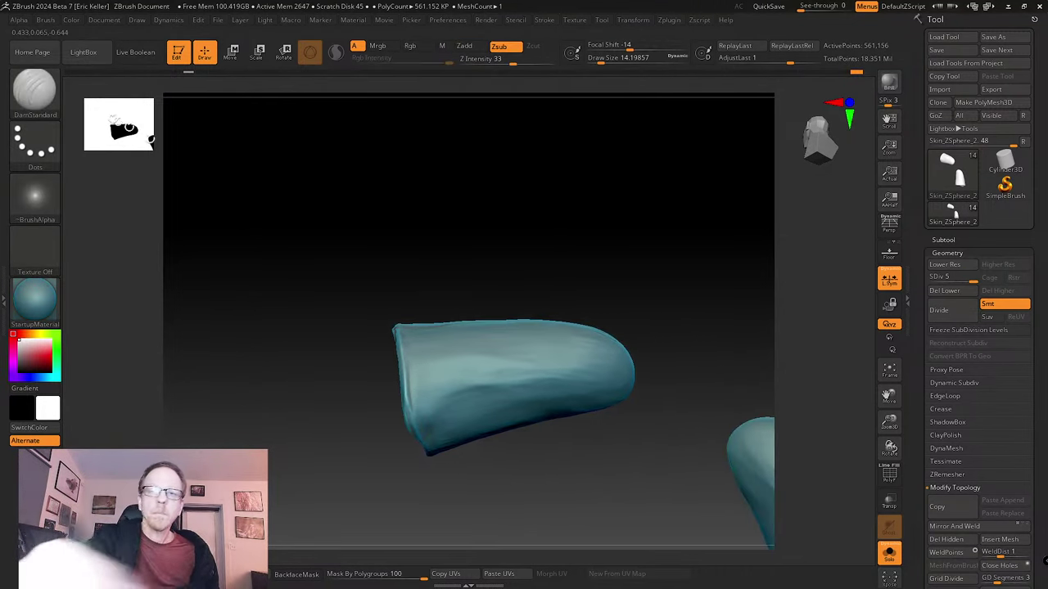
# - Add faint tw ClayTubes streaks at Z Intensity 3 beside the rim groove and soften them around the segment
pyautogui.press('b')
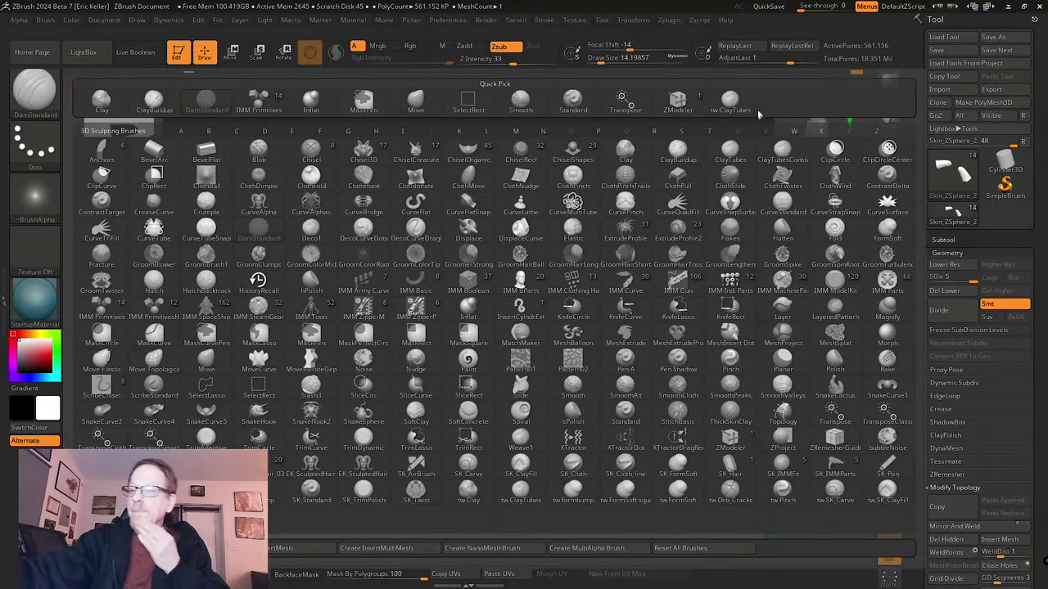
pyautogui.click(731, 101)
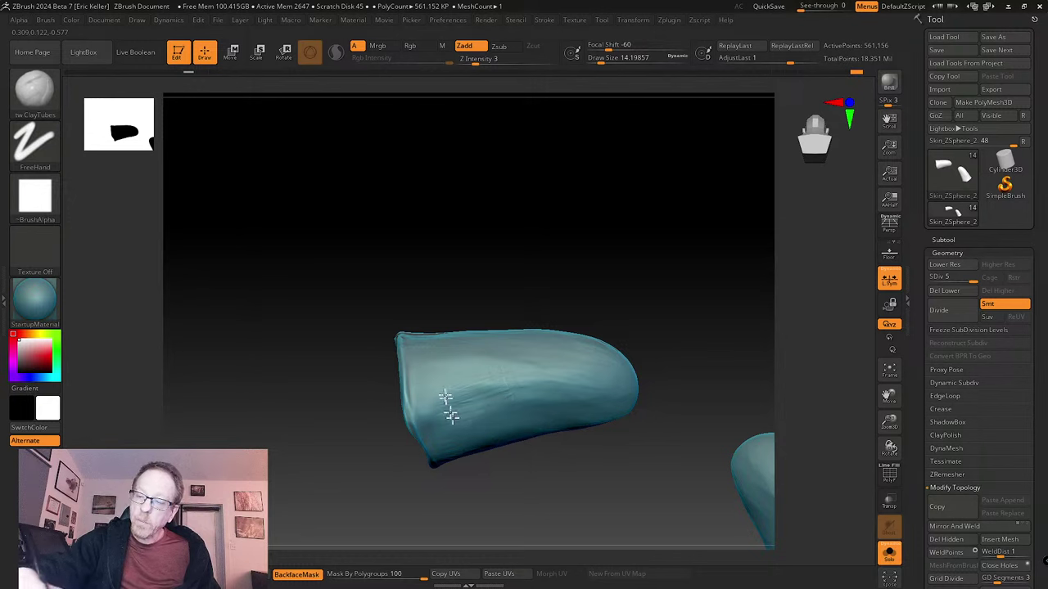
pyautogui.press('shift')
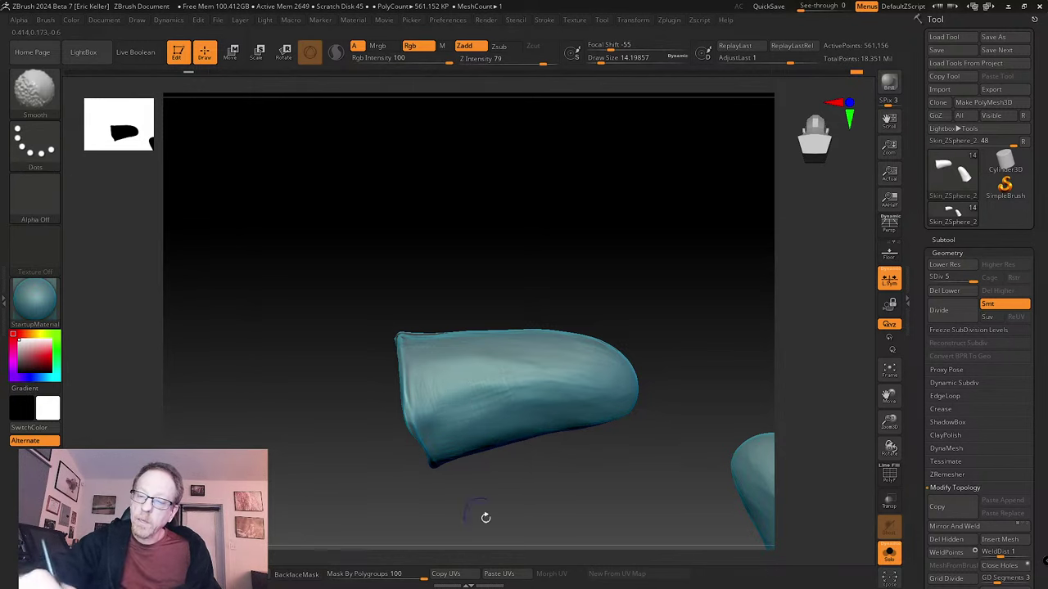
pyautogui.moveTo(485, 517); pyautogui.dragTo(456, 417)
pyautogui.moveTo(561, 509)
pyautogui.mouseDown()
pyautogui.moveTo(562, 453)
pyautogui.moveTo(557, 481)
pyautogui.mouseUp()
pyautogui.keyDown('shift'); pyautogui.moveTo(502, 388); pyautogui.dragTo(468, 401); pyautogui.keyUp('shift')
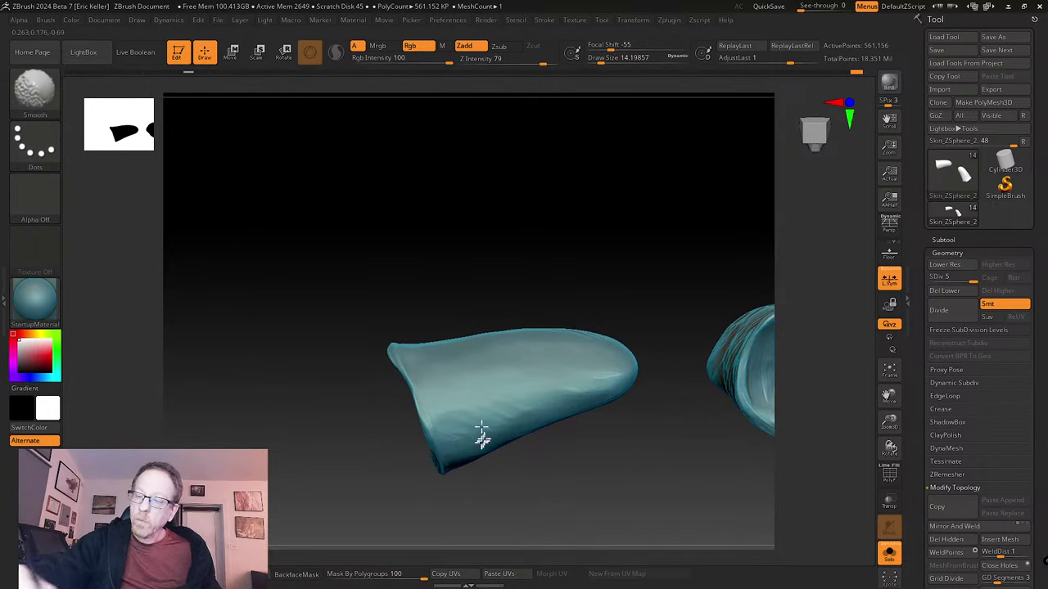
pyautogui.moveTo(631, 398); pyautogui.dragTo(587, 323)
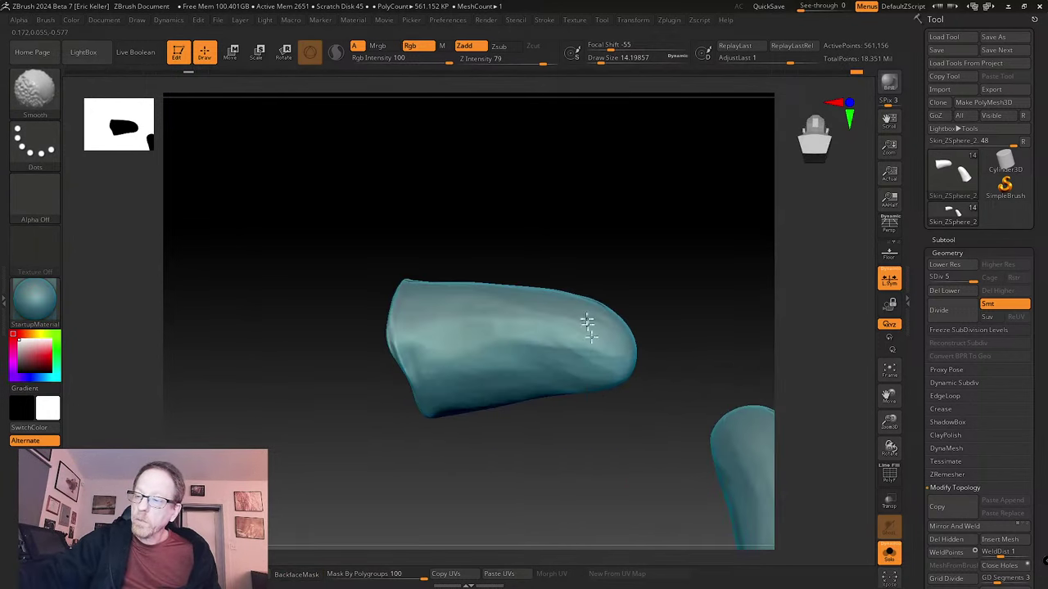
pyautogui.moveTo(504, 282)
pyautogui.mouseDown()
pyautogui.moveTo(529, 303)
pyautogui.moveTo(428, 357)
pyautogui.moveTo(401, 348)
pyautogui.mouseUp()
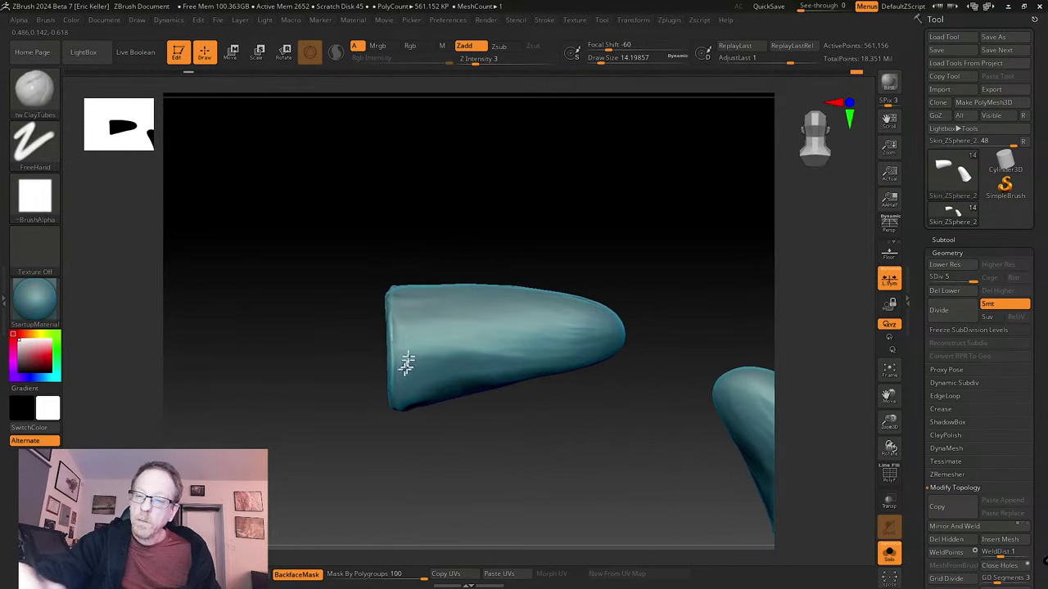
pyautogui.press('shift')
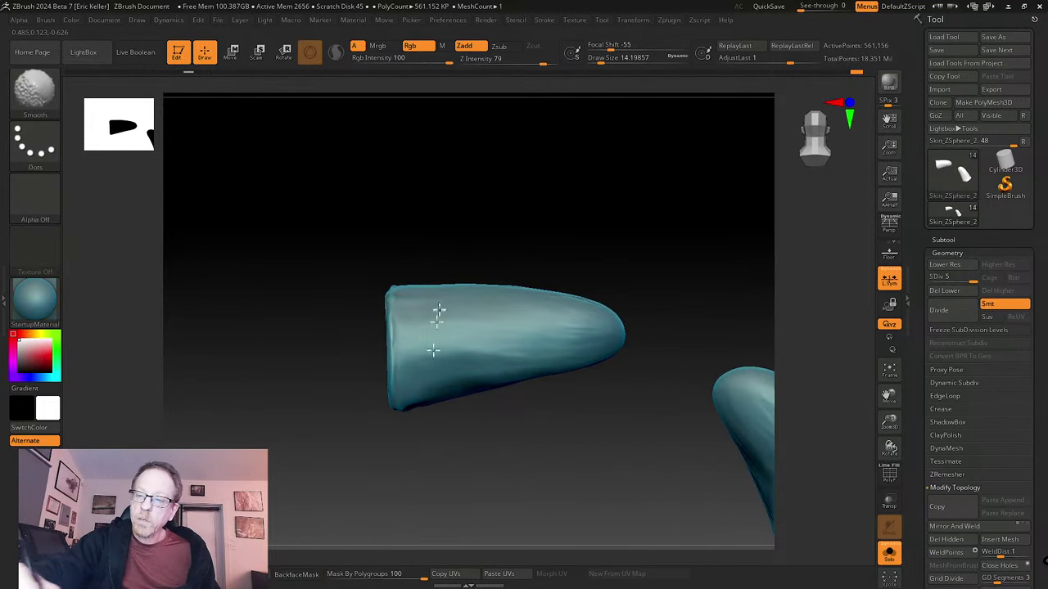
pyautogui.moveTo(565, 378)
pyautogui.mouseDown()
pyautogui.moveTo(575, 376)
pyautogui.moveTo(580, 416)
pyautogui.moveTo(611, 472)
pyautogui.moveTo(586, 391)
pyautogui.moveTo(500, 370)
pyautogui.mouseUp()
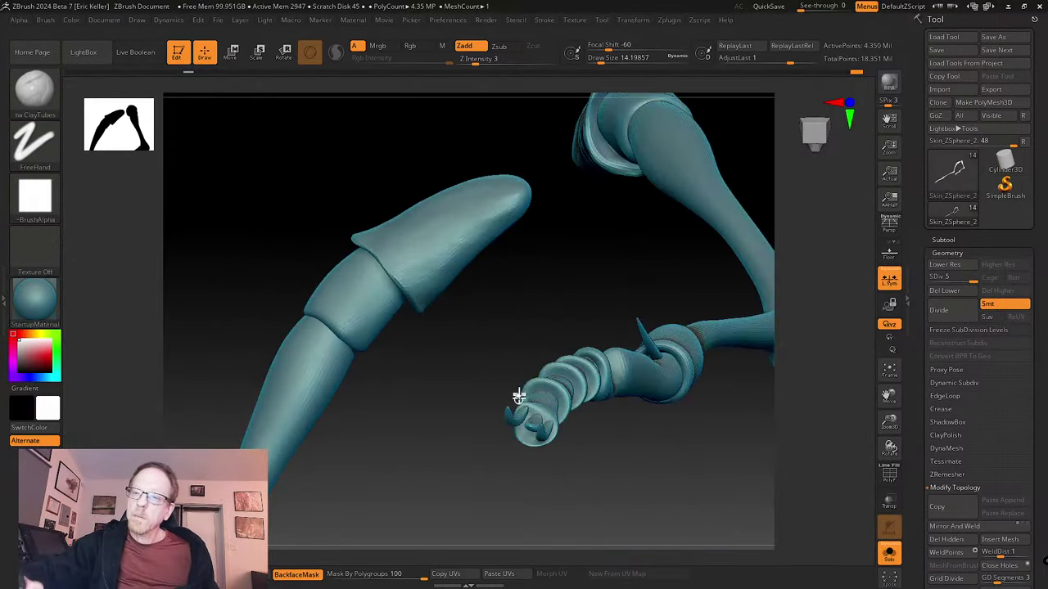
# - Build up the flared rim of the leg's end segment with light tw ClayTubes strokes beside the joint
pyautogui.moveTo(515, 409); pyautogui.dragTo(379, 262, button='right')
pyautogui.moveTo(380, 264); pyautogui.dragTo(402, 294)
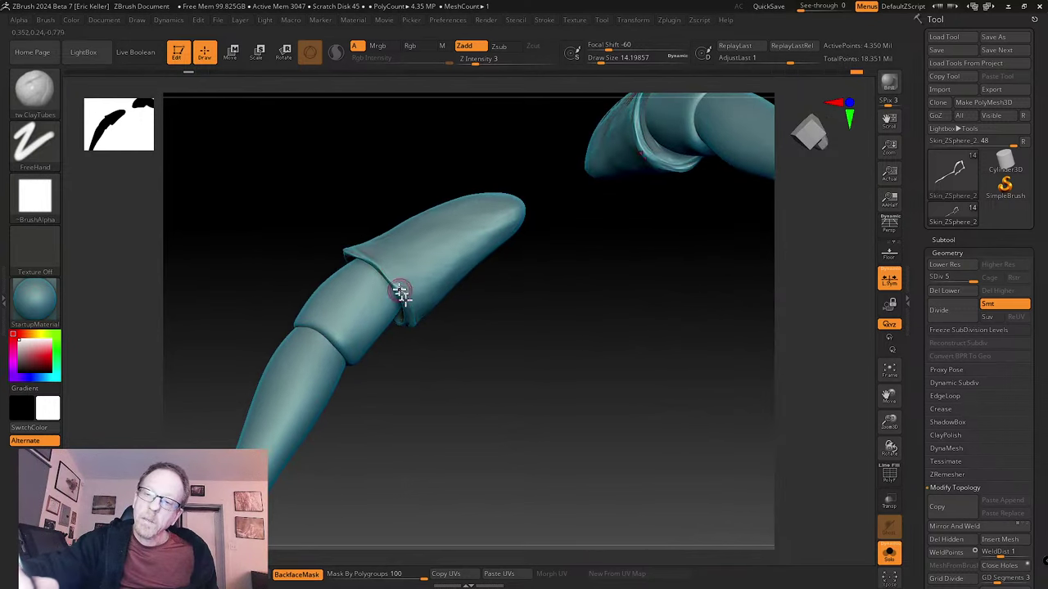
pyautogui.moveTo(443, 350); pyautogui.dragTo(441, 304, button='right')
pyautogui.moveTo(408, 301); pyautogui.dragTo(415, 334)
pyautogui.moveTo(442, 389)
pyautogui.mouseDown(button='right')
pyautogui.moveTo(438, 354)
pyautogui.moveTo(456, 417)
pyautogui.moveTo(461, 367)
pyautogui.moveTo(450, 360)
pyautogui.mouseUp(button='right')
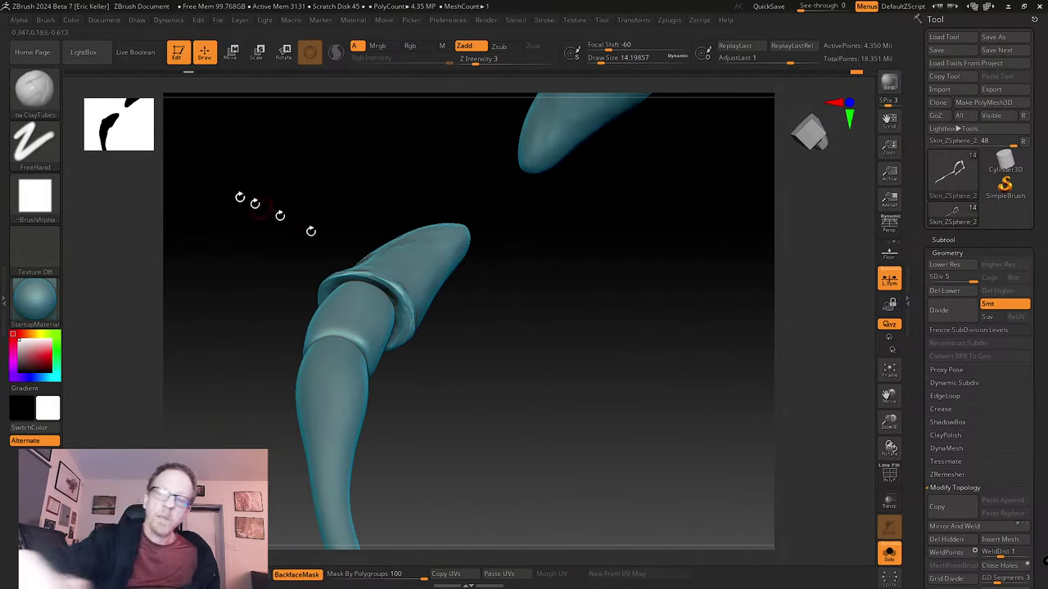
# - Reshape the end segment's flared rim around the joint with the Move brush, reducing the draw size to about 49
pyautogui.click(35, 94)
pyautogui.click(425, 97)
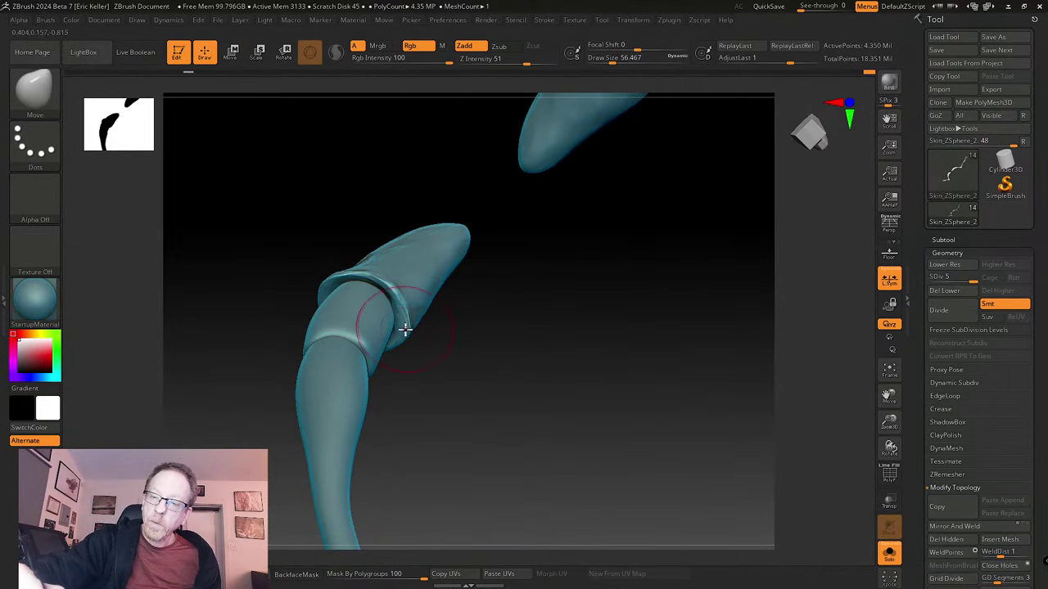
pyautogui.moveTo(390, 290); pyautogui.dragTo(415, 303, button='right')
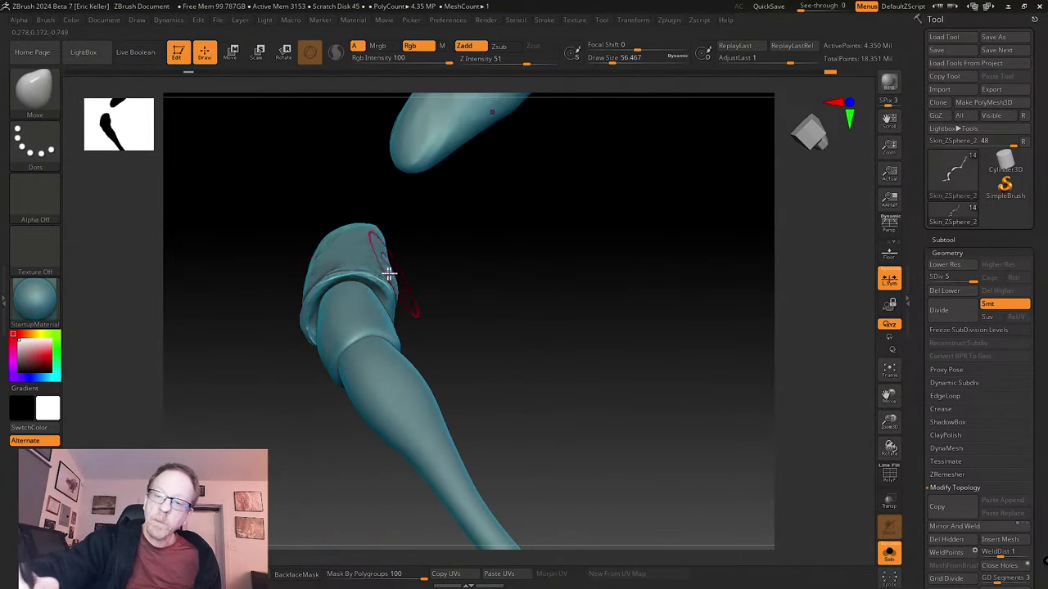
pyautogui.moveTo(328, 276); pyautogui.dragTo(303, 317, button='right')
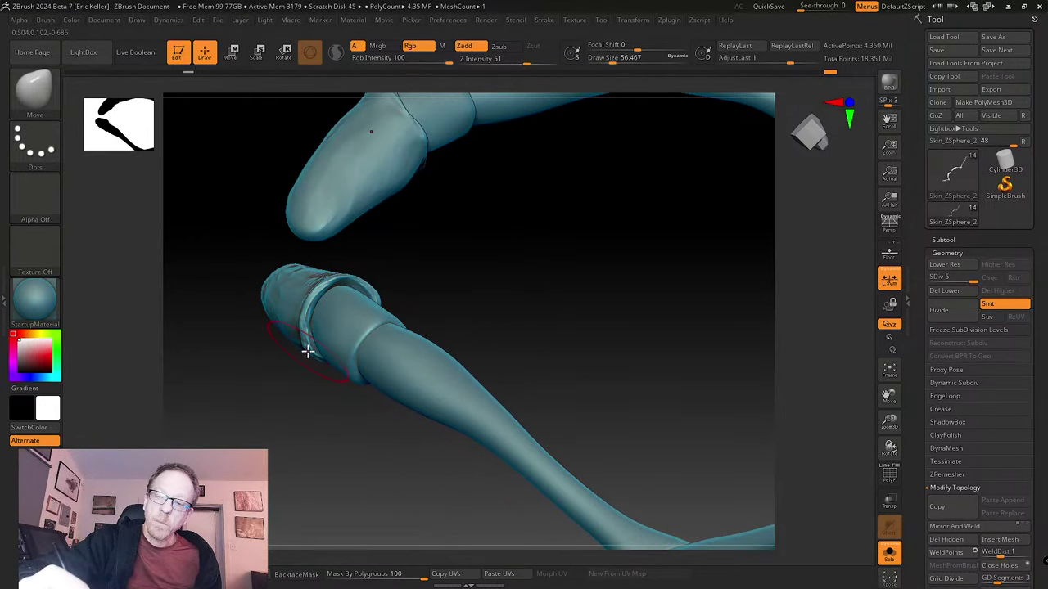
pyautogui.moveTo(350, 286)
pyautogui.mouseDown(button='right')
pyautogui.moveTo(371, 344)
pyautogui.moveTo(373, 334)
pyautogui.mouseUp(button='right')
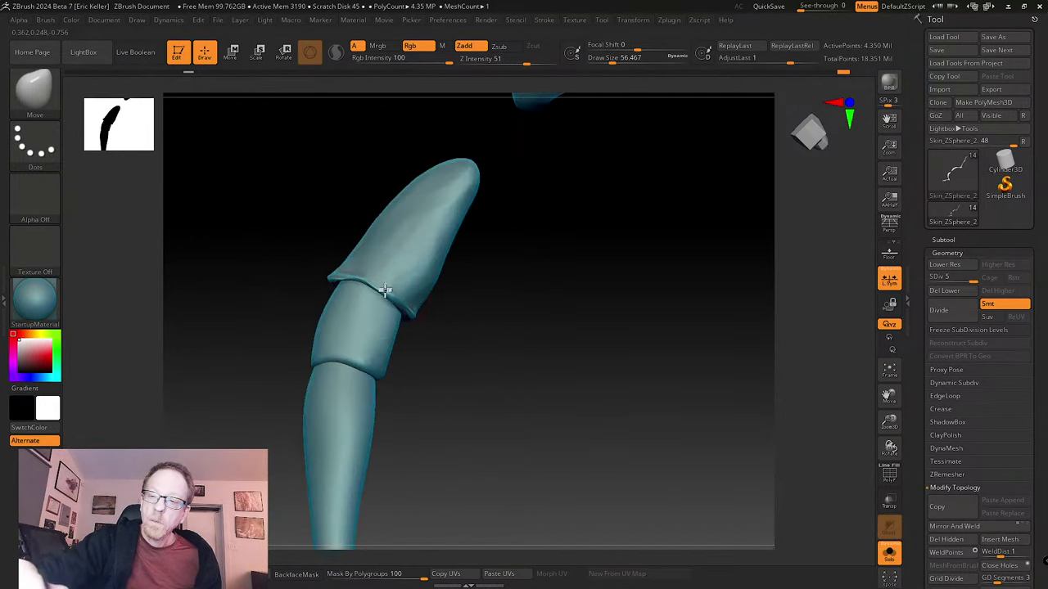
pyautogui.press('s')
pyautogui.moveTo(365, 247); pyautogui.dragTo(369, 286)
pyautogui.press('s')
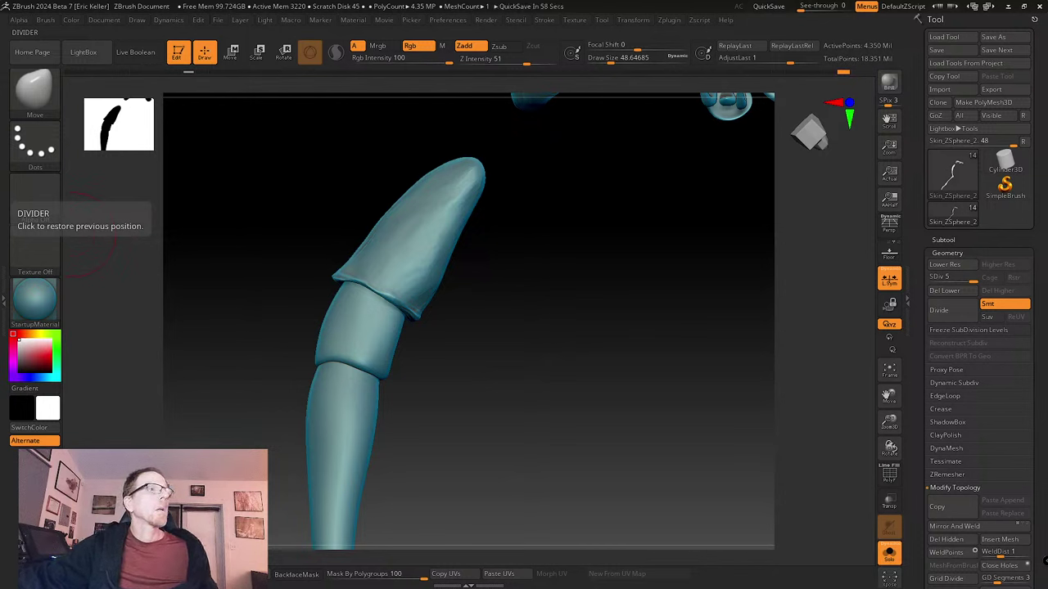
pyautogui.moveTo(441, 393); pyautogui.dragTo(433, 374)
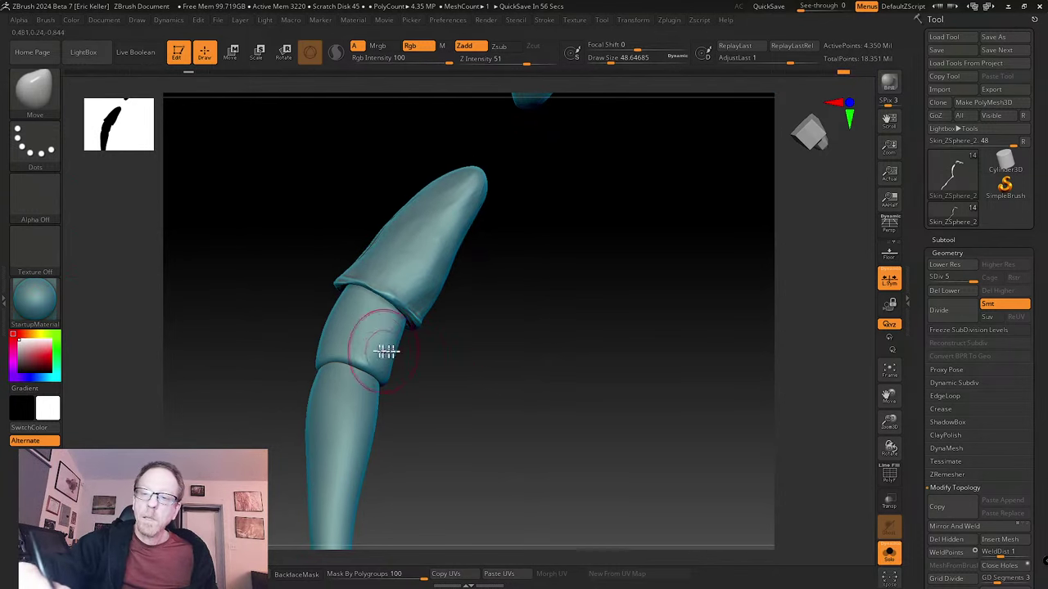
# - Carve a DamStandard crease along the neighbouring short segment's lower rim, using a draw size of about 15.6
pyautogui.click(30, 96)
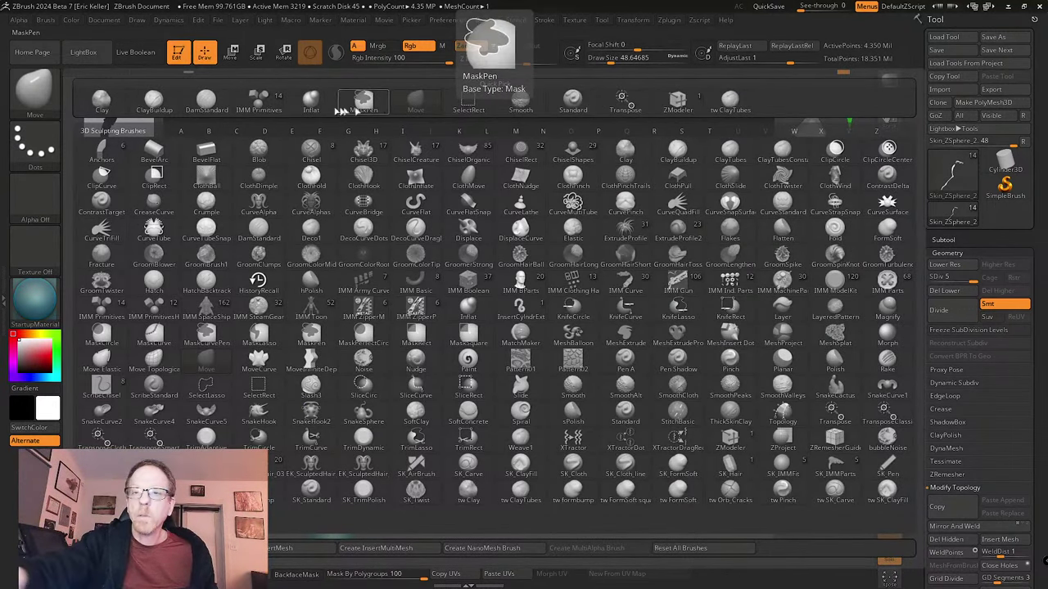
pyautogui.click(206, 101)
pyautogui.press('s')
pyautogui.moveTo(334, 352); pyautogui.dragTo(324, 352)
pyautogui.moveTo(330, 364); pyautogui.dragTo(333, 353, button='right')
pyautogui.moveTo(321, 357)
pyautogui.mouseDown()
pyautogui.moveTo(430, 392)
pyautogui.moveTo(405, 368)
pyautogui.mouseUp()
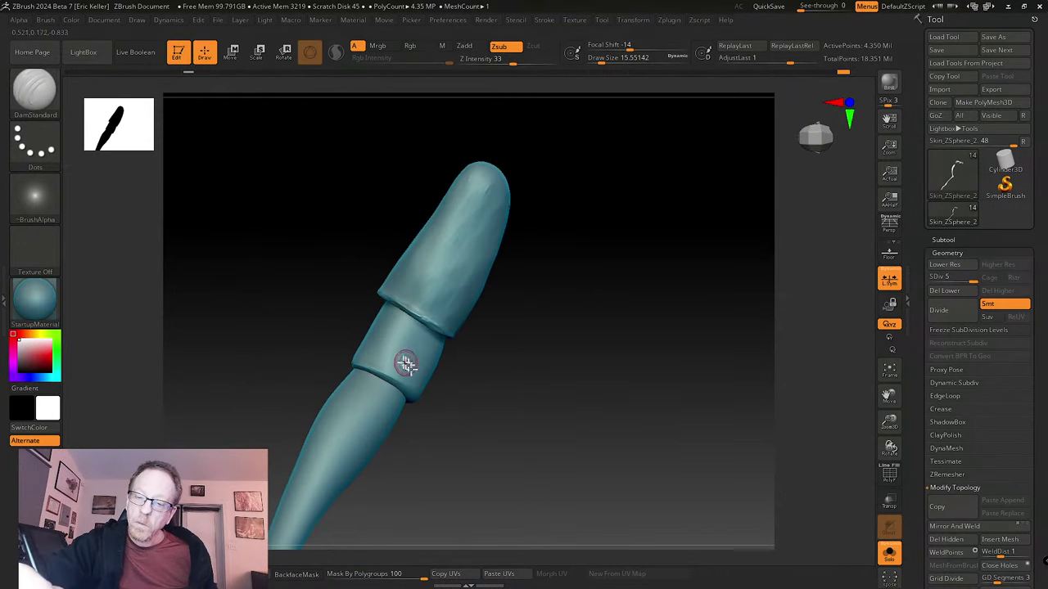
pyautogui.moveTo(392, 369); pyautogui.dragTo(372, 344, button='right')
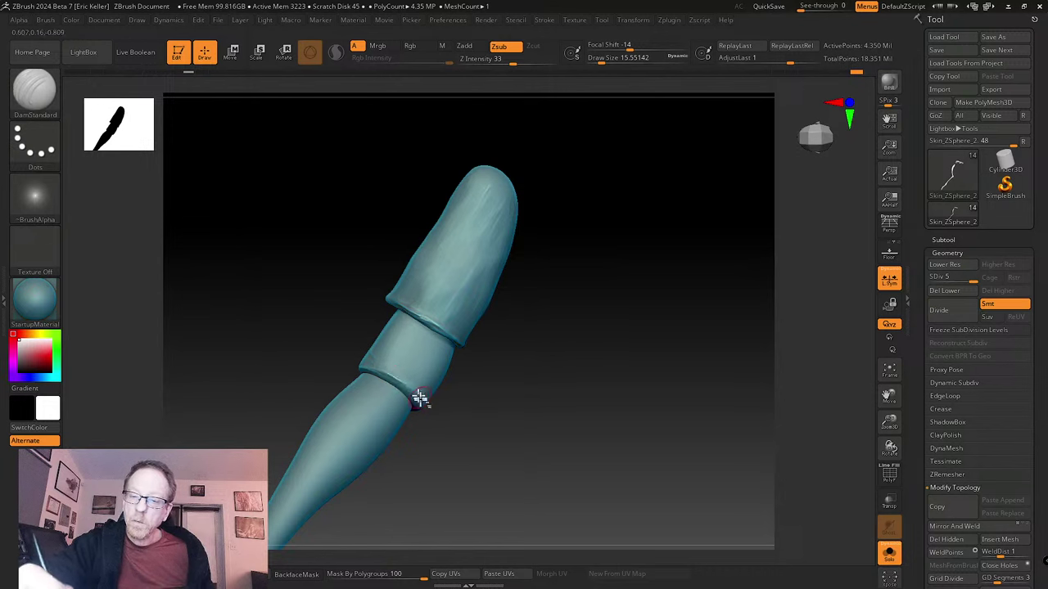
pyautogui.moveTo(427, 409); pyautogui.dragTo(392, 379)
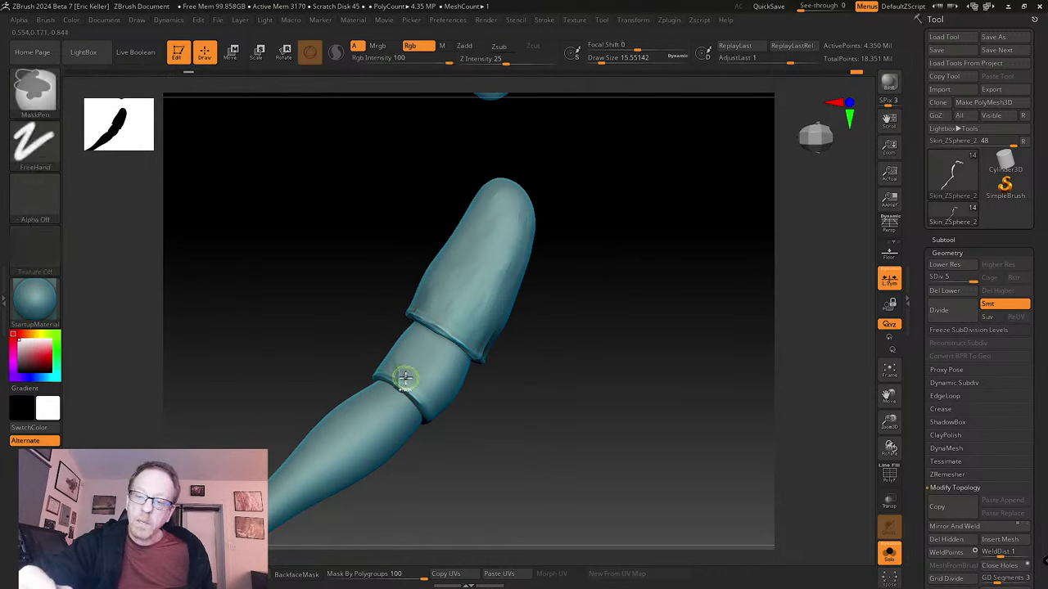
# - Continue the DamStandard crease around the remaining sides of the short segment's rim
pyautogui.moveTo(404, 377); pyautogui.dragTo(399, 354, button='right')
pyautogui.moveTo(429, 425)
pyautogui.mouseDown(button='right')
pyautogui.moveTo(412, 390)
pyautogui.moveTo(425, 383)
pyautogui.mouseUp(button='right')
pyautogui.moveTo(431, 456); pyautogui.dragTo(431, 411, button='right')
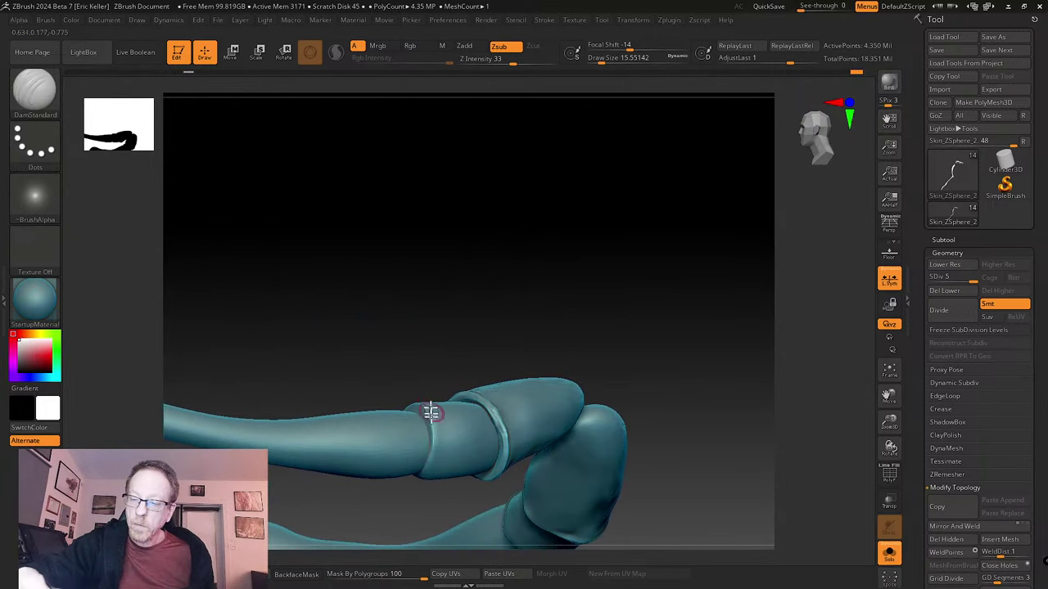
pyautogui.moveTo(426, 475); pyautogui.dragTo(440, 404, button='right')
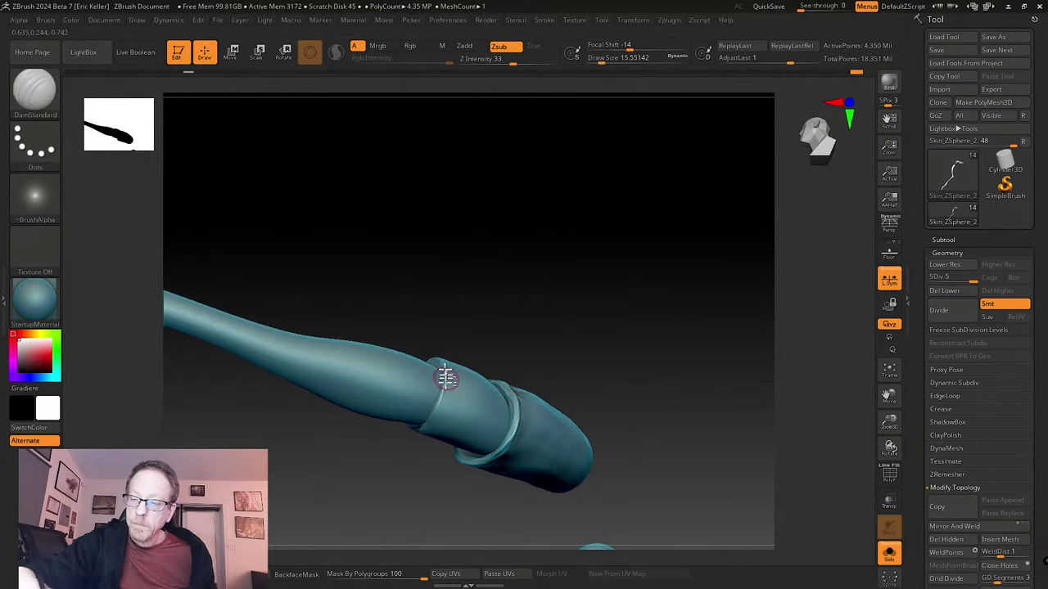
pyautogui.moveTo(442, 394); pyautogui.dragTo(441, 393, button='right')
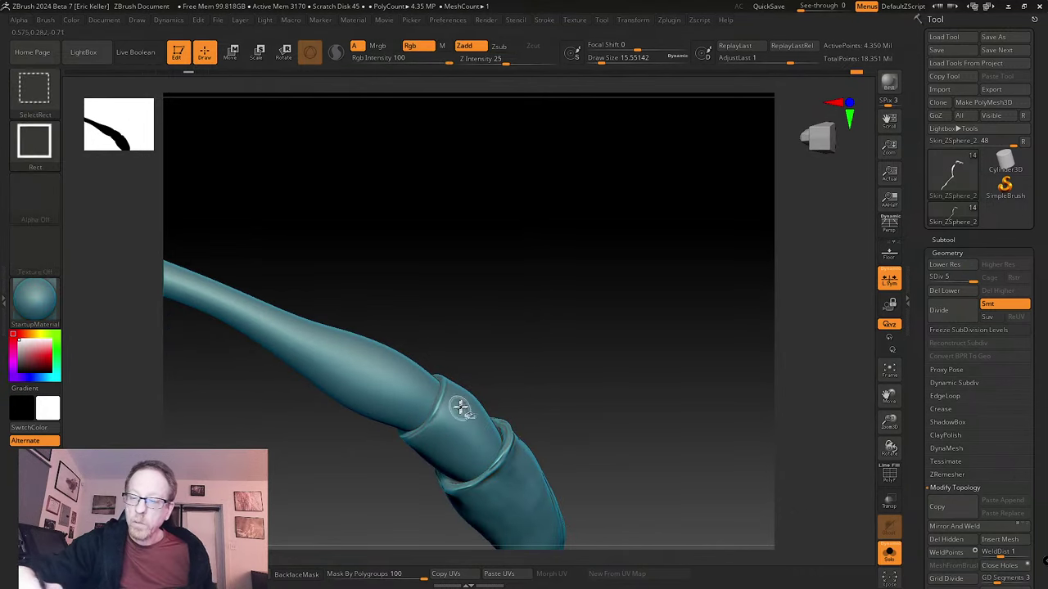
# - Isolate the short segment and add tw ClayTubes streaks inside its hollow end at Z Intensity 3 and draw size about 23.3
pyautogui.keyDown('ctrl'); pyautogui.keyDown('shift'); pyautogui.click(458, 407); pyautogui.keyUp('shift'); pyautogui.keyUp('ctrl')
pyautogui.moveTo(517, 348); pyautogui.dragTo(524, 348)
pyautogui.click(33, 94)
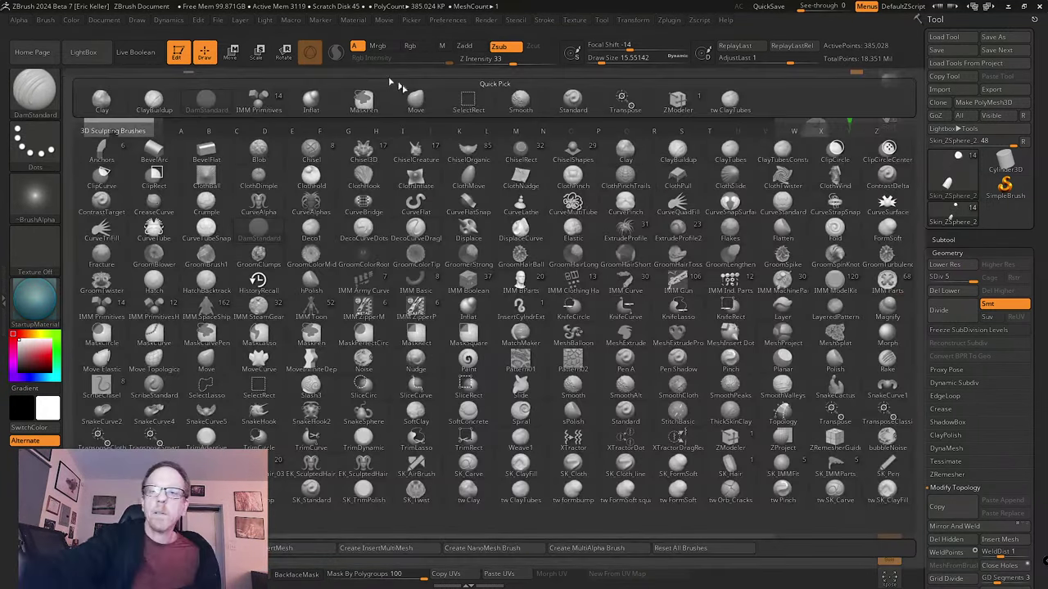
pyautogui.click(731, 99)
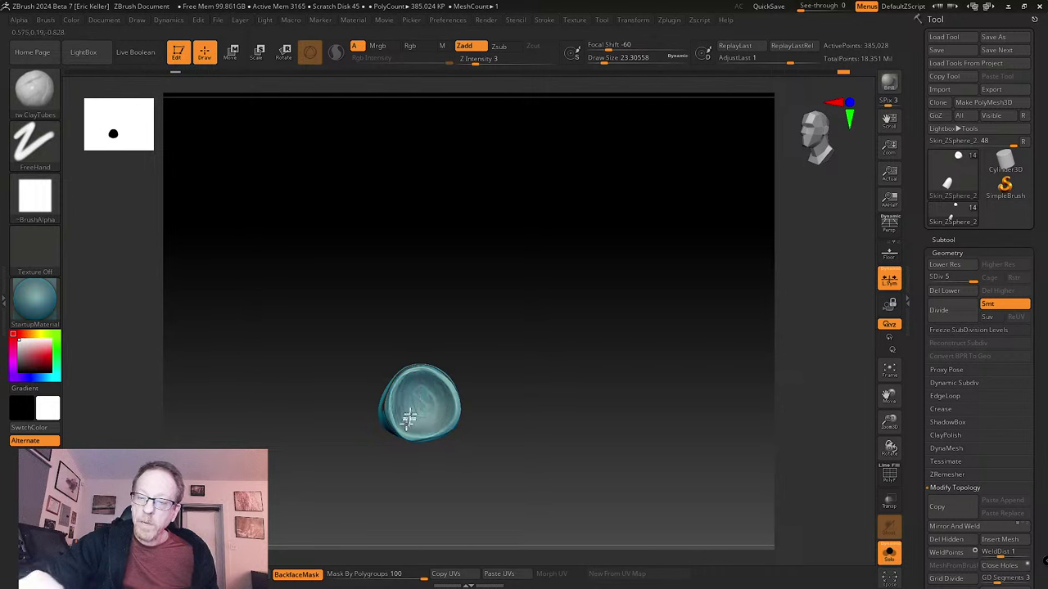
pyautogui.moveTo(410, 396); pyautogui.dragTo(443, 402, button='right')
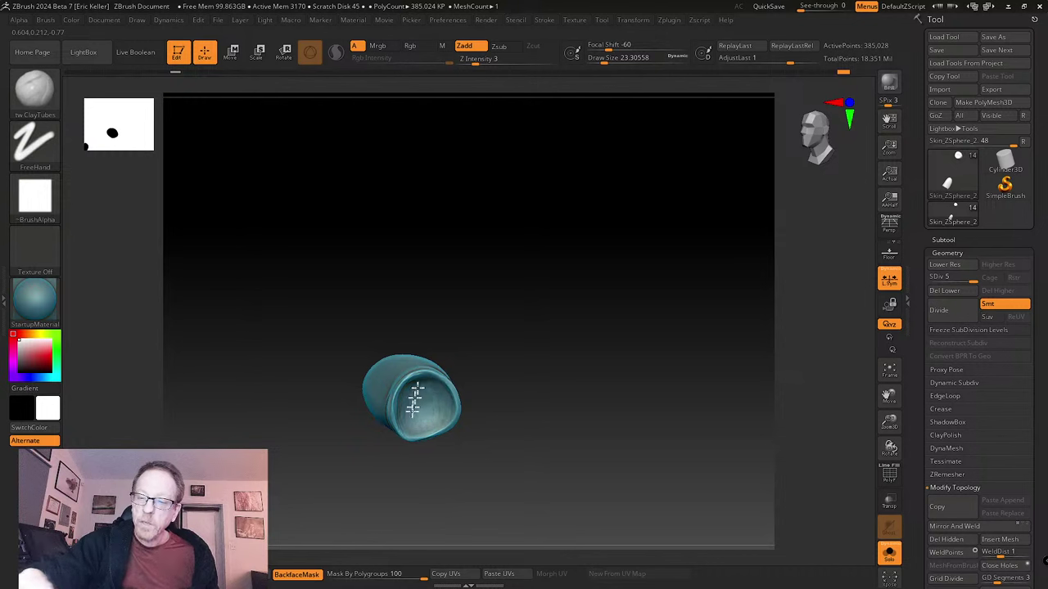
pyautogui.moveTo(406, 396); pyautogui.dragTo(437, 311, button='right')
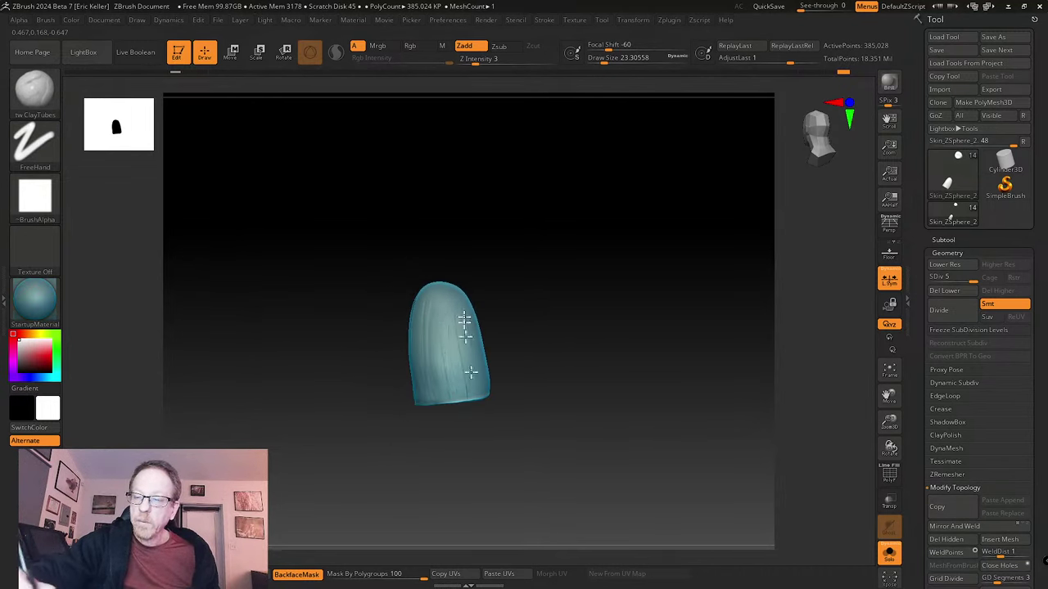
# - Stroke lengthwise tw ClayTubes streaks down the isolated segment's outer surface toward the open rim
pyautogui.moveTo(519, 335); pyautogui.dragTo(466, 324, button='right')
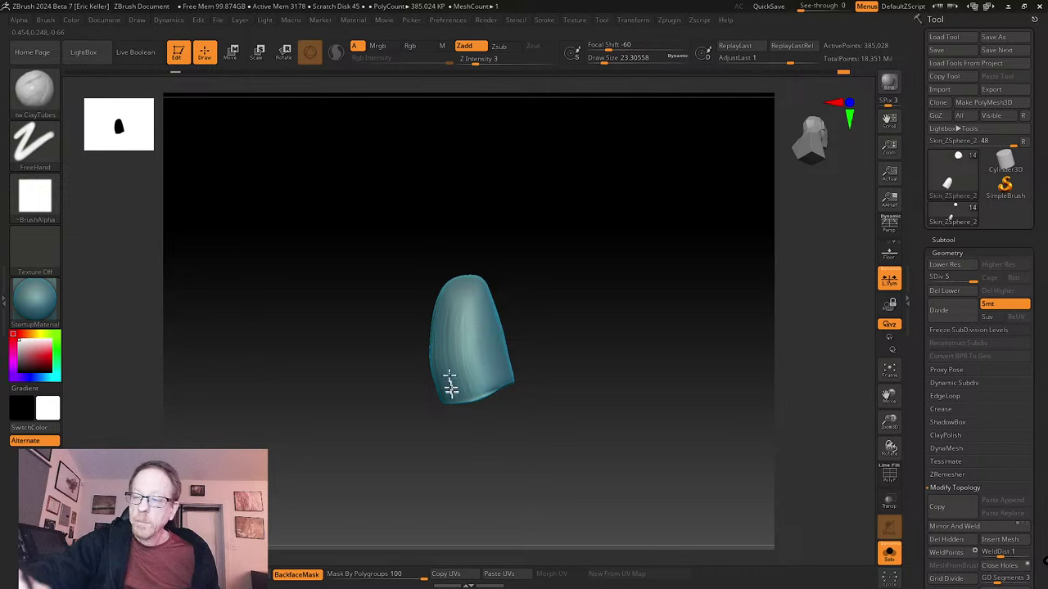
pyautogui.moveTo(530, 352); pyautogui.dragTo(489, 372, button='right')
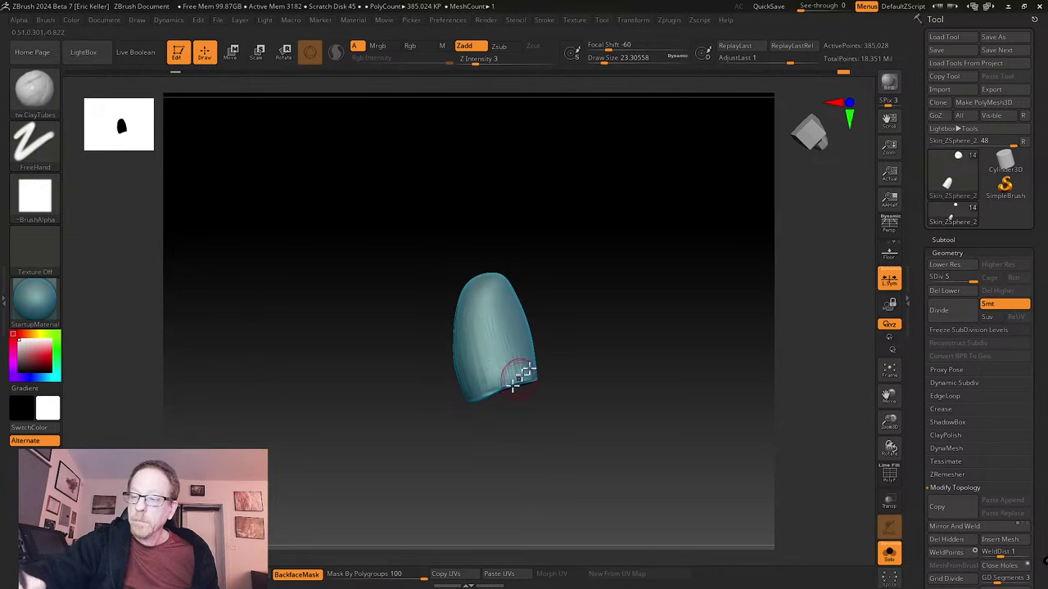
pyautogui.moveTo(514, 372); pyautogui.dragTo(533, 291, button='right')
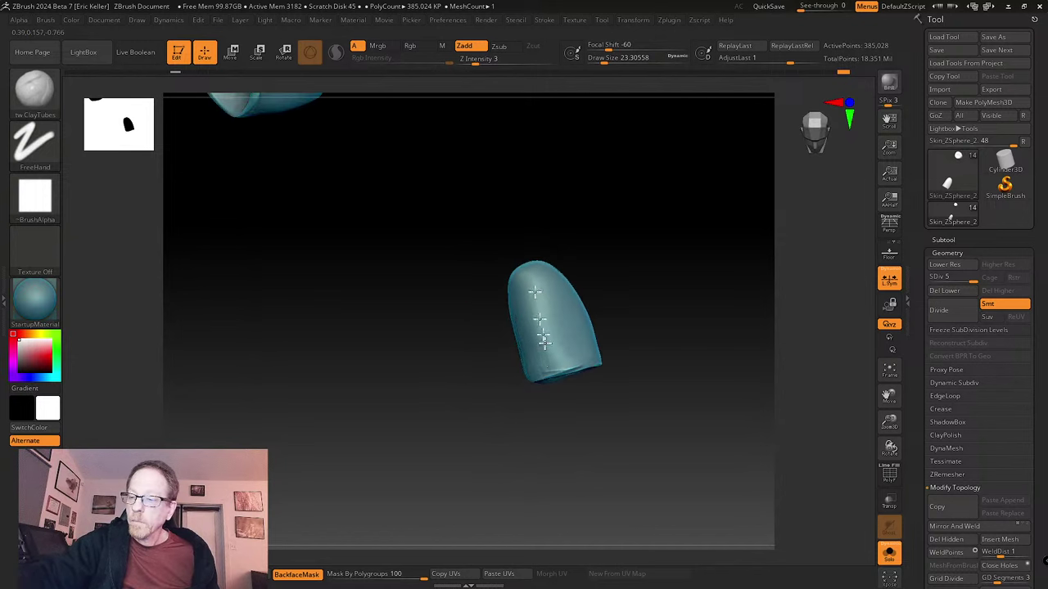
pyautogui.moveTo(569, 350); pyautogui.dragTo(573, 395, button='right')
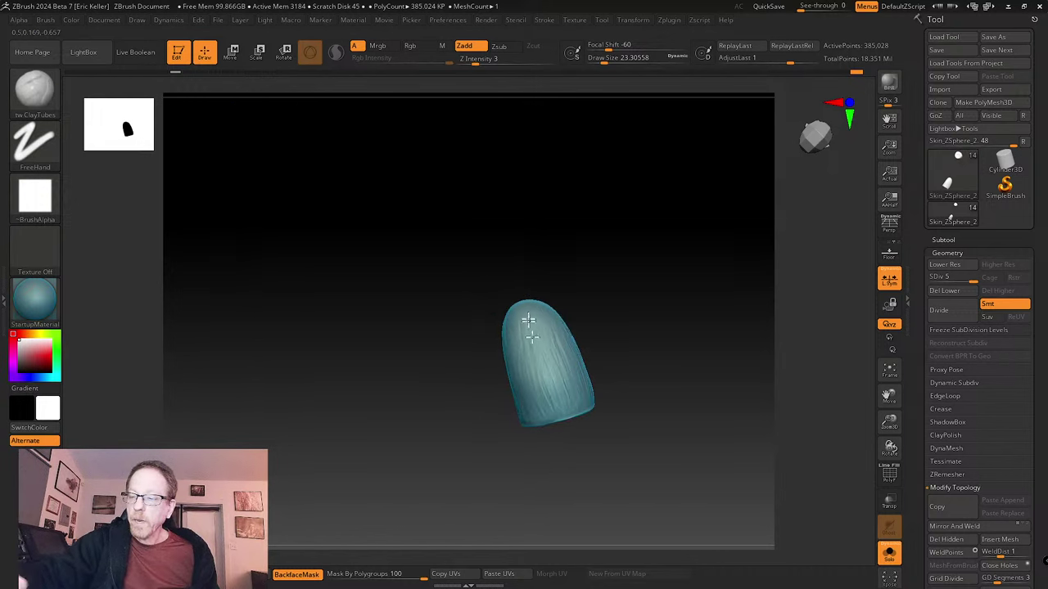
pyautogui.moveTo(532, 334); pyautogui.dragTo(532, 374, button='right')
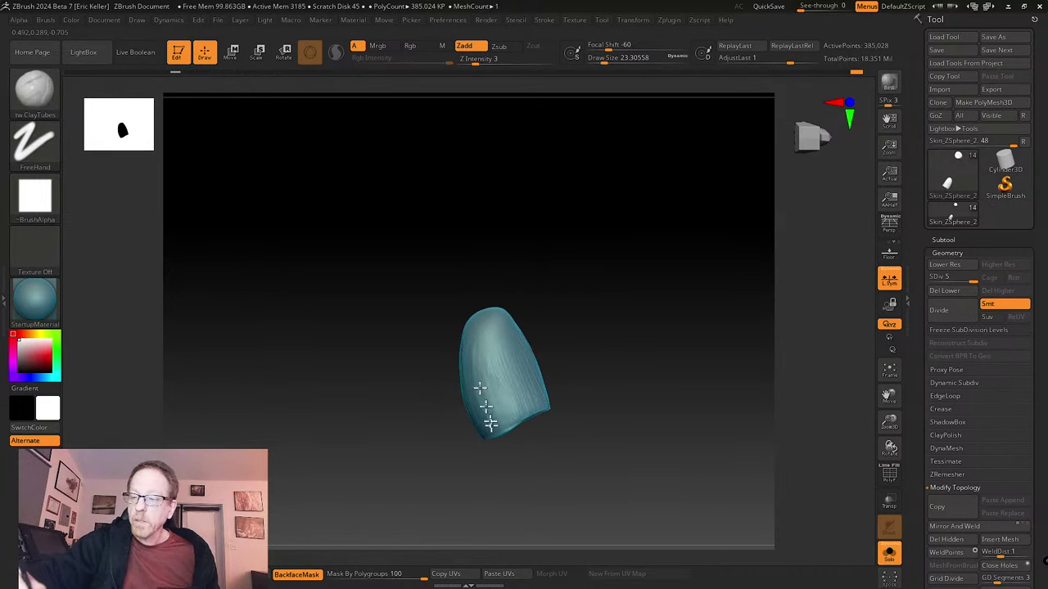
pyautogui.moveTo(562, 337); pyautogui.dragTo(520, 347, button='right')
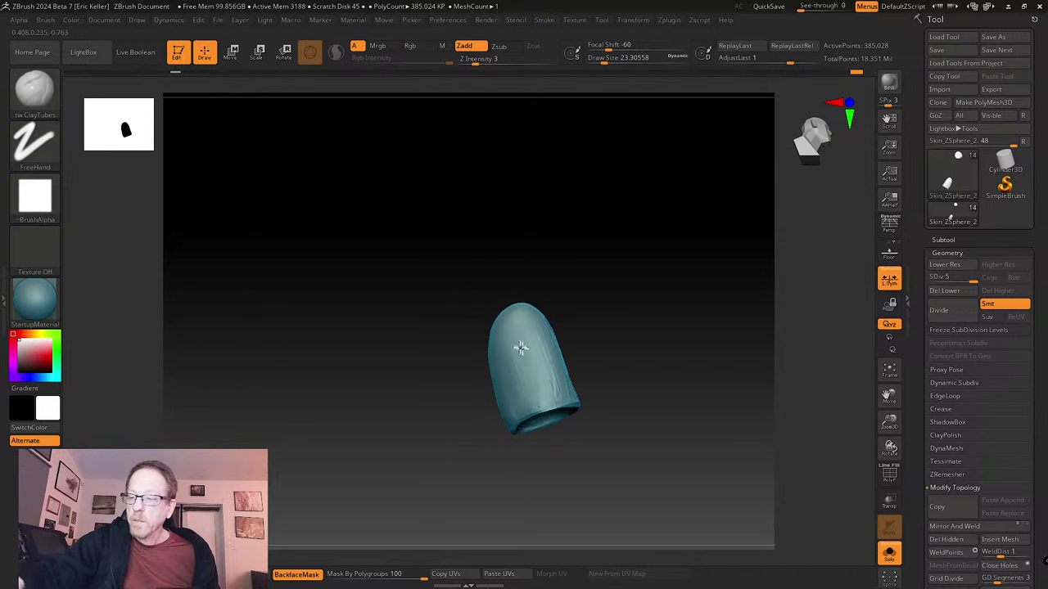
# - Add more fine tw ClayTubes streaks around the isolated segment, from its rounded end down its remaining sides
pyautogui.moveTo(593, 336); pyautogui.dragTo(551, 357, button='right')
pyautogui.moveTo(465, 363); pyautogui.dragTo(529, 417, button='right')
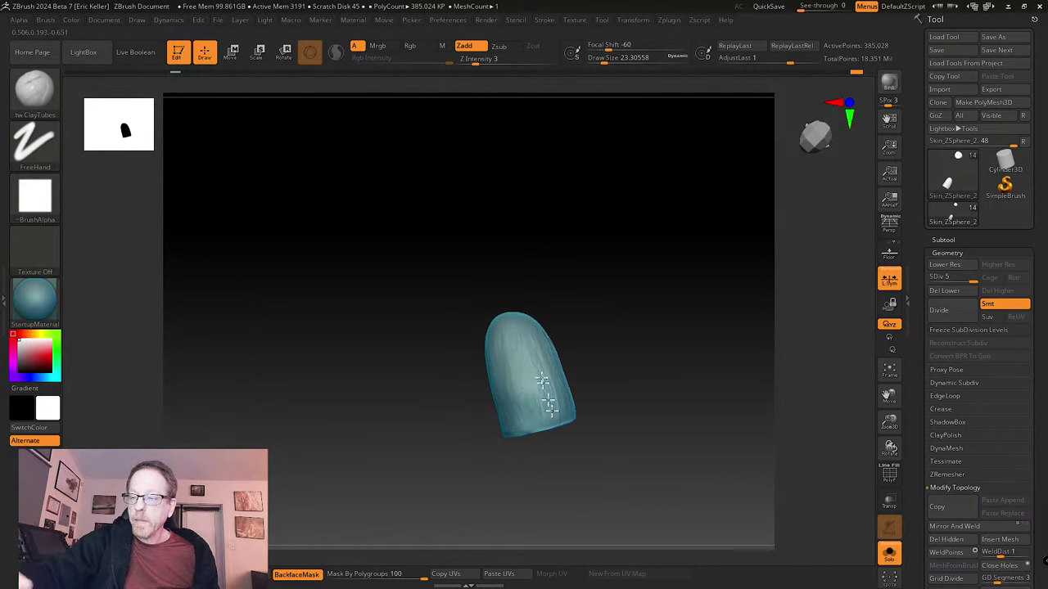
pyautogui.moveTo(603, 374); pyautogui.dragTo(517, 393, button='right')
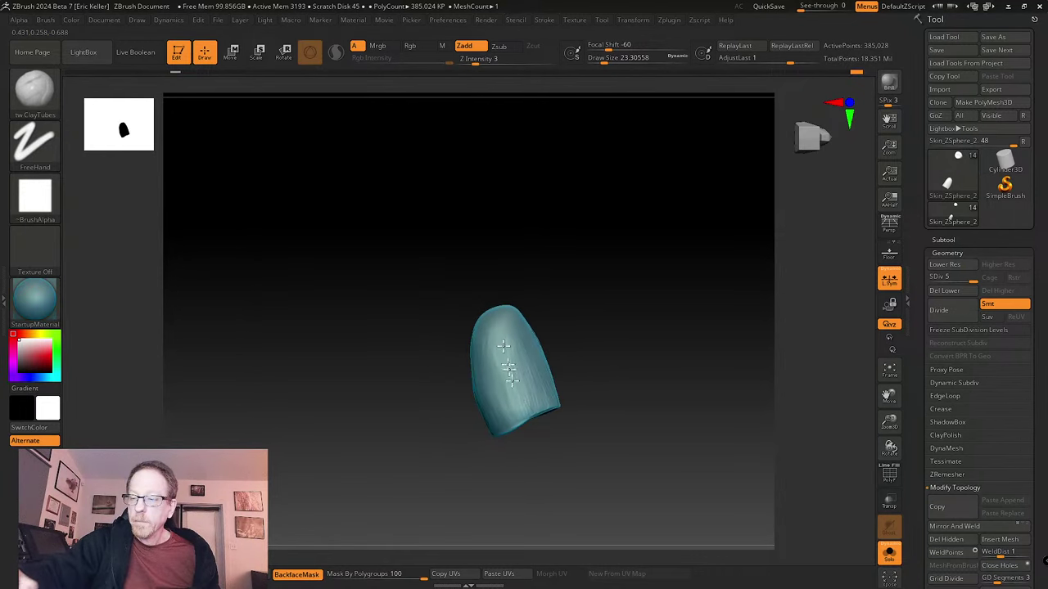
pyautogui.moveTo(574, 373); pyautogui.dragTo(536, 370, button='right')
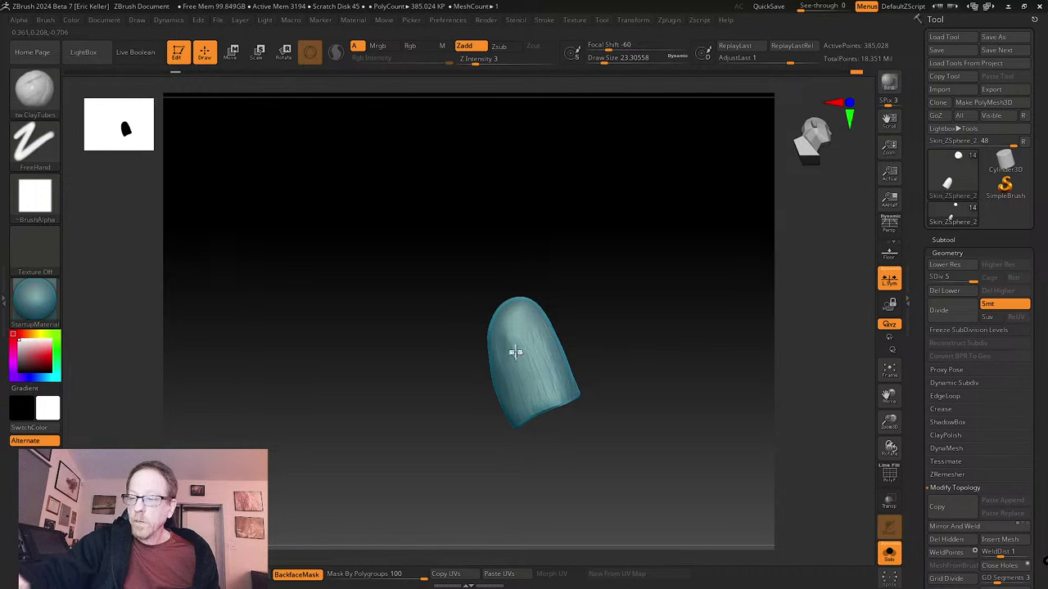
pyautogui.moveTo(541, 340); pyautogui.dragTo(540, 329, button='right')
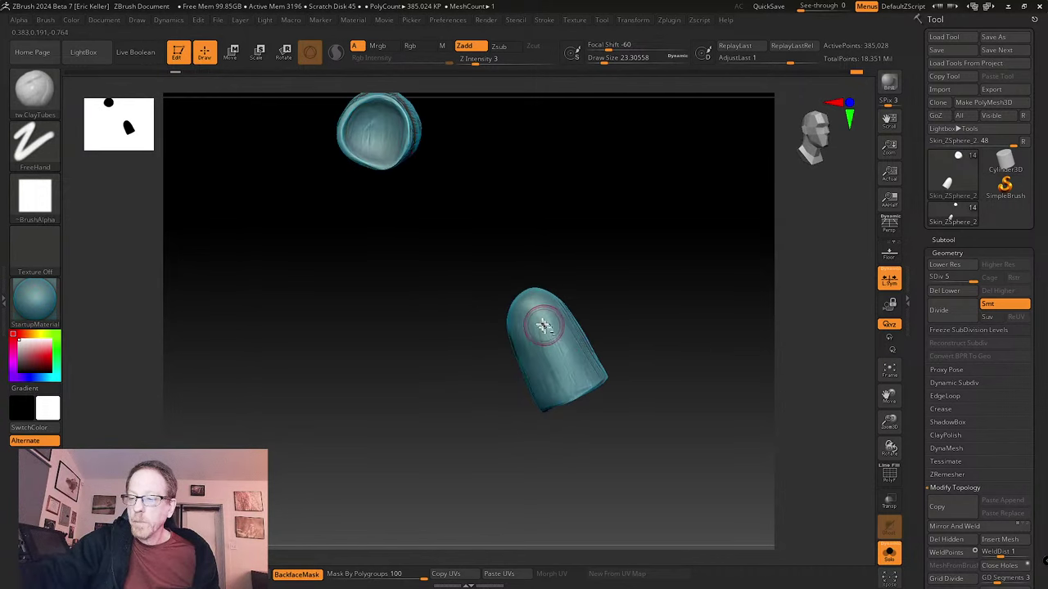
pyautogui.moveTo(618, 327); pyautogui.dragTo(497, 396, button='right')
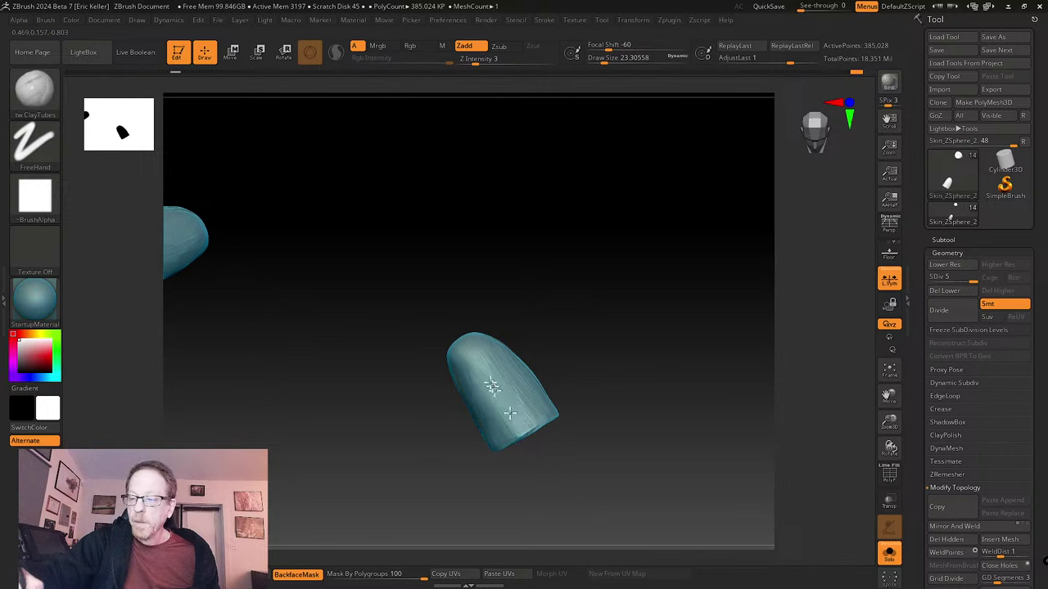
pyautogui.moveTo(527, 396); pyautogui.dragTo(526, 371, button='right')
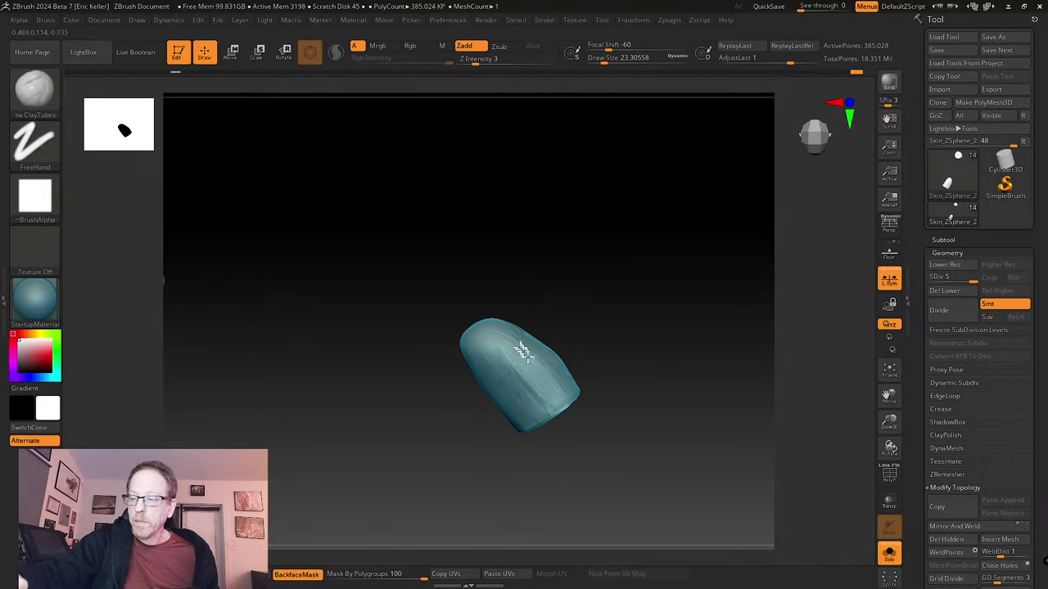
# - Soften the streaks around the isolated segment's outer surface with the Smooth brush
pyautogui.moveTo(632, 357); pyautogui.dragTo(592, 339)
pyautogui.keyDown('shift'); pyautogui.moveTo(529, 352); pyautogui.dragTo(519, 356); pyautogui.keyUp('shift')
pyautogui.moveTo(595, 327); pyautogui.dragTo(630, 294)
pyautogui.keyDown('shift'); pyautogui.moveTo(524, 354); pyautogui.dragTo(528, 359); pyautogui.keyUp('shift')
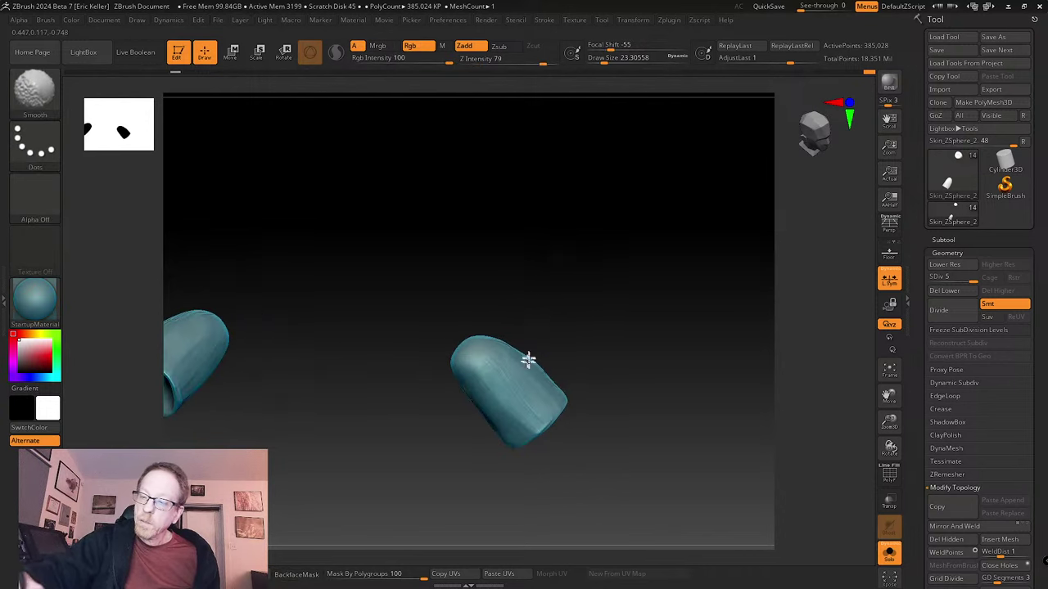
pyautogui.moveTo(555, 387)
pyautogui.mouseDown(button='right')
pyautogui.moveTo(608, 363)
pyautogui.moveTo(508, 353)
pyautogui.moveTo(536, 368)
pyautogui.moveTo(456, 365)
pyautogui.moveTo(484, 388)
pyautogui.mouseUp(button='right')
pyautogui.moveTo(517, 451); pyautogui.dragTo(510, 370, button='right')
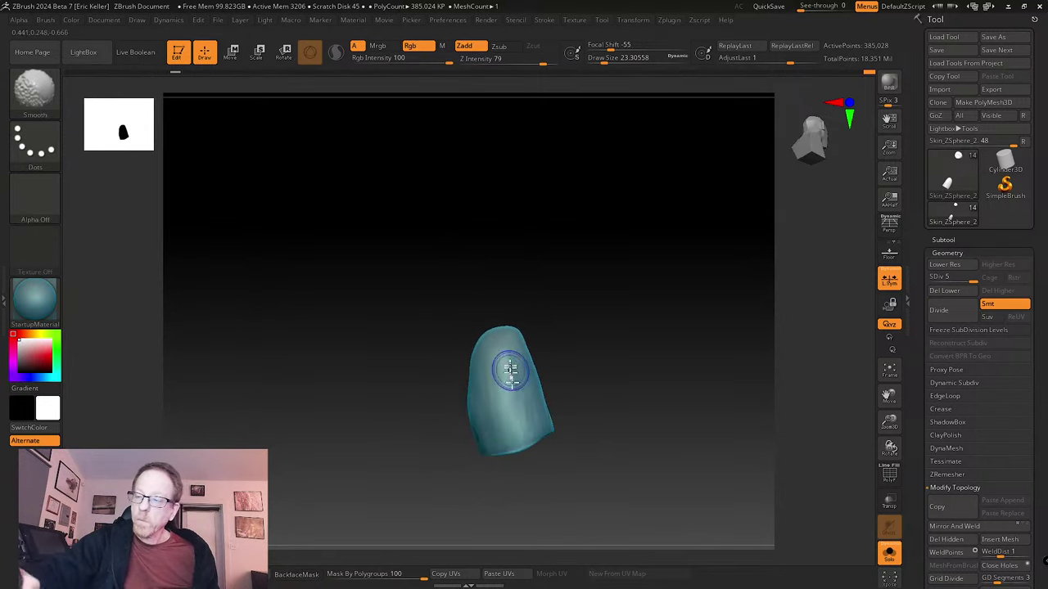
pyautogui.moveTo(574, 404); pyautogui.dragTo(541, 402, button='right')
pyautogui.moveTo(545, 372)
pyautogui.keyDown('shift'); pyautogui.mouseDown()
pyautogui.moveTo(562, 399)
pyautogui.moveTo(591, 416)
pyautogui.mouseUp(); pyautogui.keyUp('shift')
# - Switch to the Move brush at draw size about 46.2 and adjust the short leg segment's lower rim around the joint
pyautogui.moveTo(594, 416); pyautogui.dragTo(574, 349, button='right')
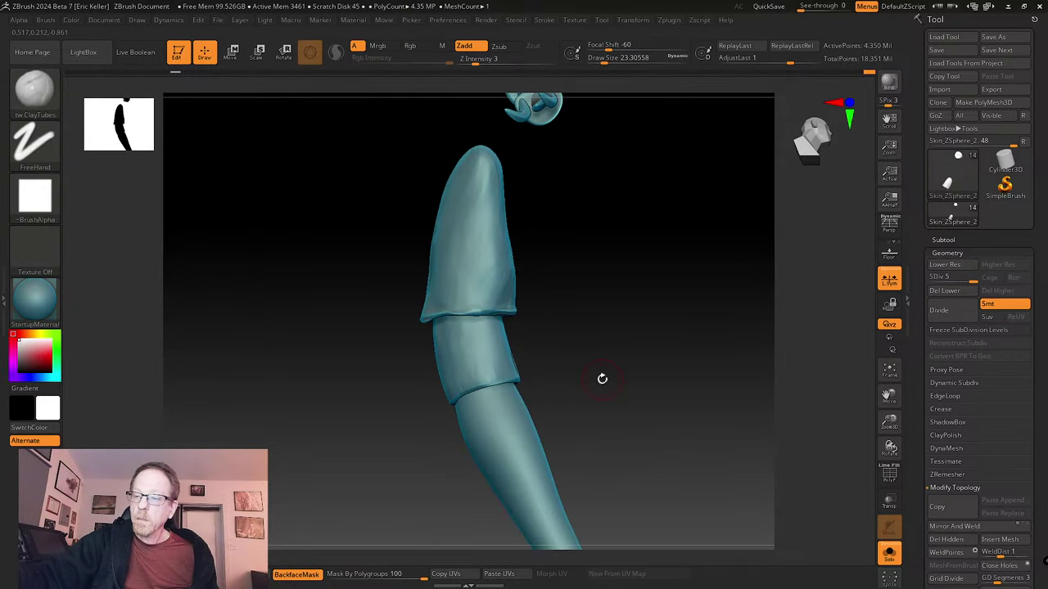
pyautogui.moveTo(603, 376); pyautogui.dragTo(381, 294, button='right')
pyautogui.press('b')
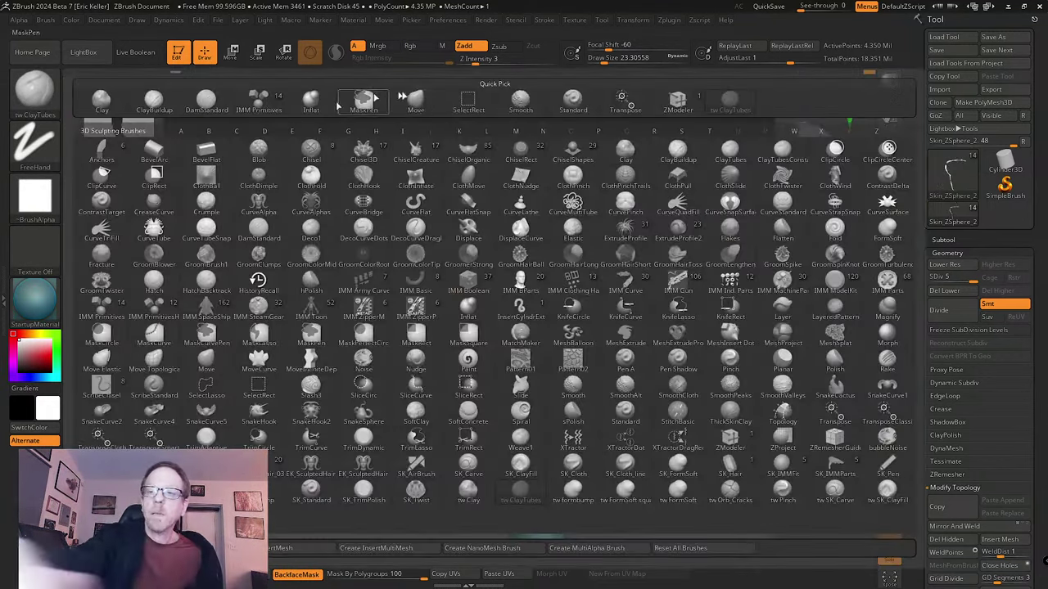
pyautogui.press('m')
pyautogui.press('v')
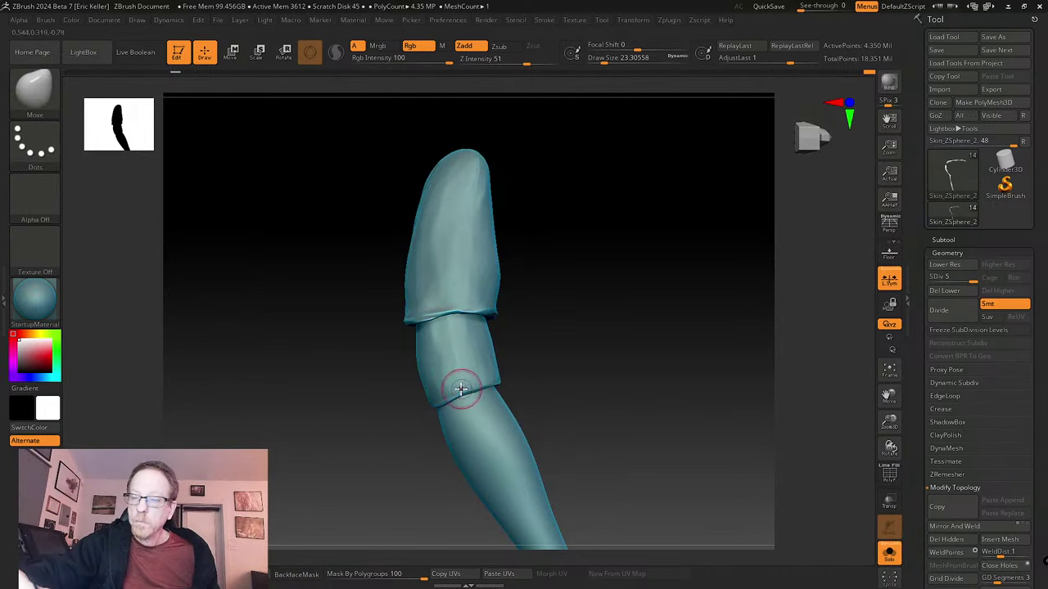
pyautogui.moveTo(481, 378)
pyautogui.mouseDown(button='right')
pyautogui.moveTo(547, 367)
pyautogui.moveTo(529, 369)
pyautogui.mouseUp(button='right')
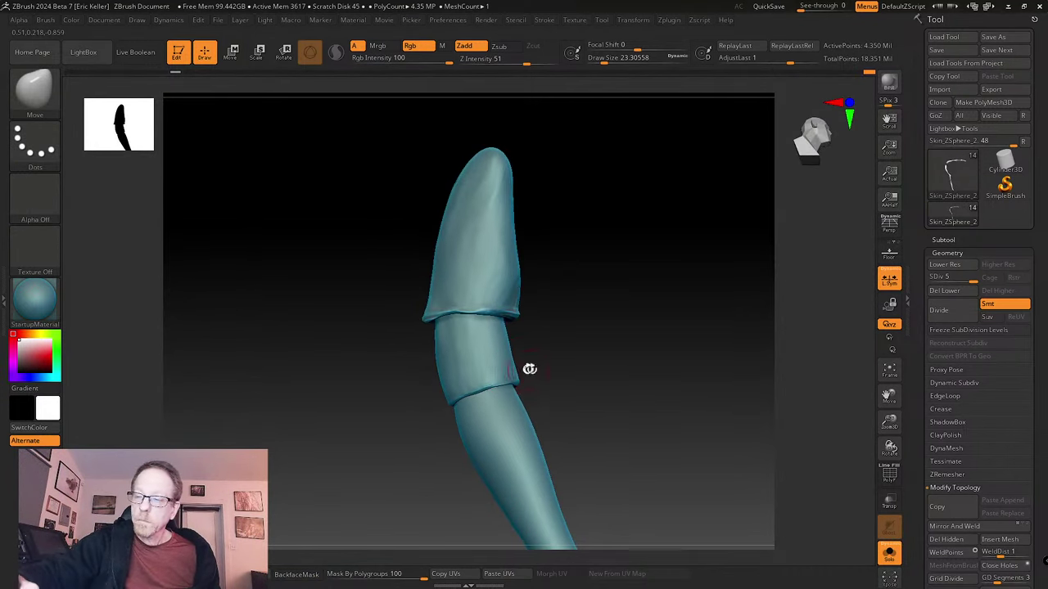
pyautogui.press('s')
pyautogui.moveTo(515, 373); pyautogui.dragTo(523, 374)
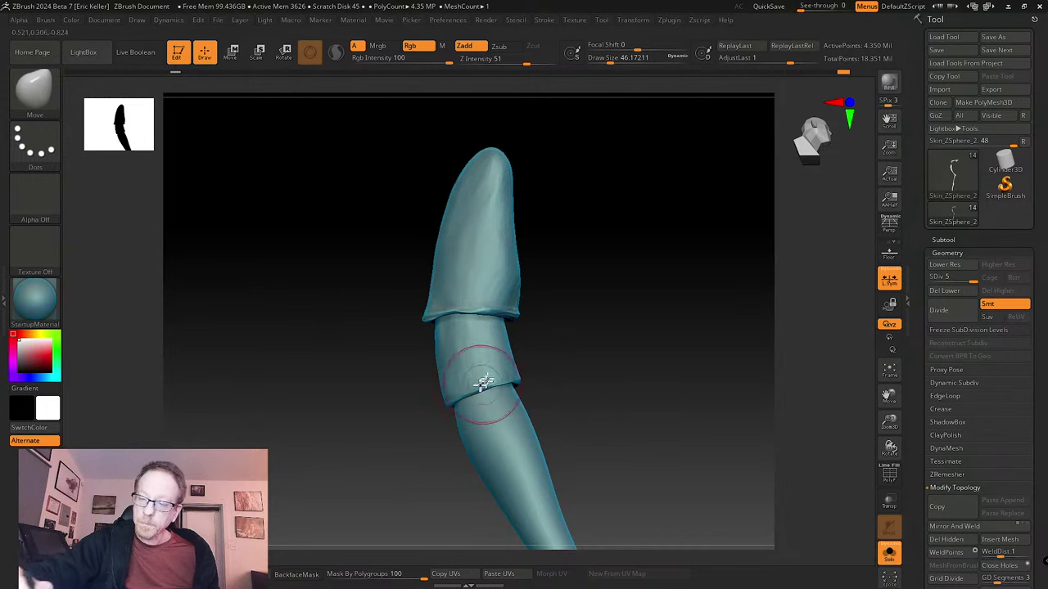
pyautogui.moveTo(505, 365)
pyautogui.mouseDown(button='right')
pyautogui.moveTo(520, 376)
pyautogui.moveTo(549, 368)
pyautogui.mouseUp(button='right')
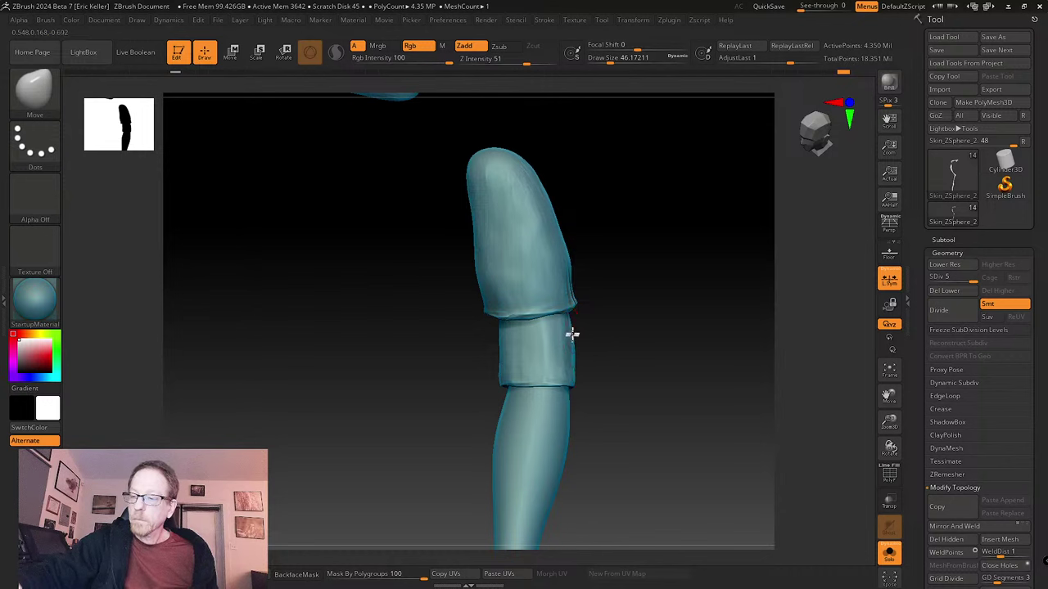
# - Drop the leg mesh to subdivision level 2 and reshape the short segment's sides with the Move brush, reducing draw size to about 36.9
pyautogui.moveTo(572, 334); pyautogui.dragTo(605, 343, button='right')
pyautogui.hotkey('shift', 'd')
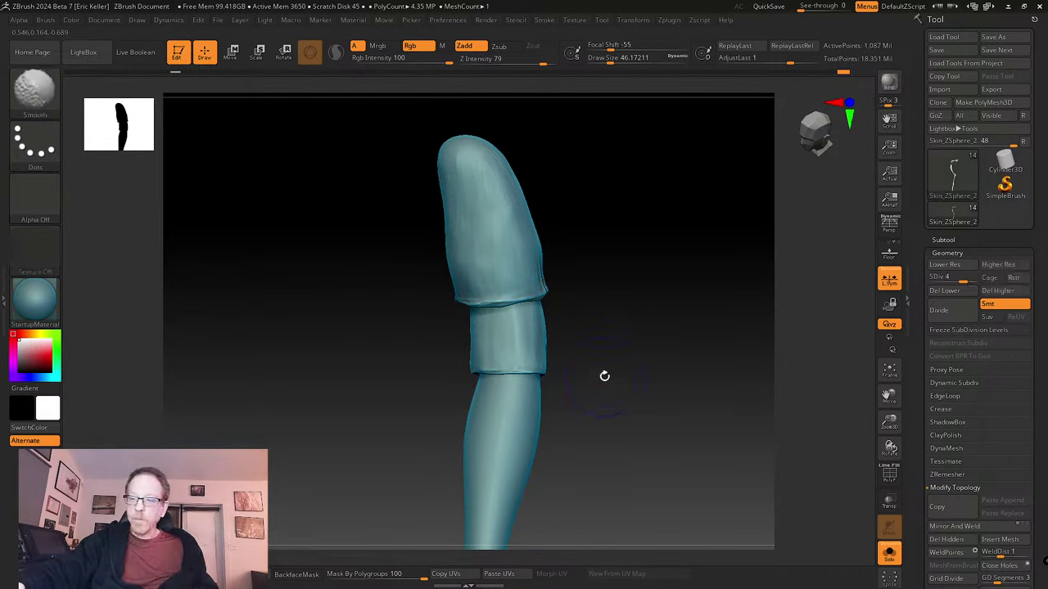
pyautogui.hotkey('shift', 'd')
pyautogui.hotkey('shift', 'd')
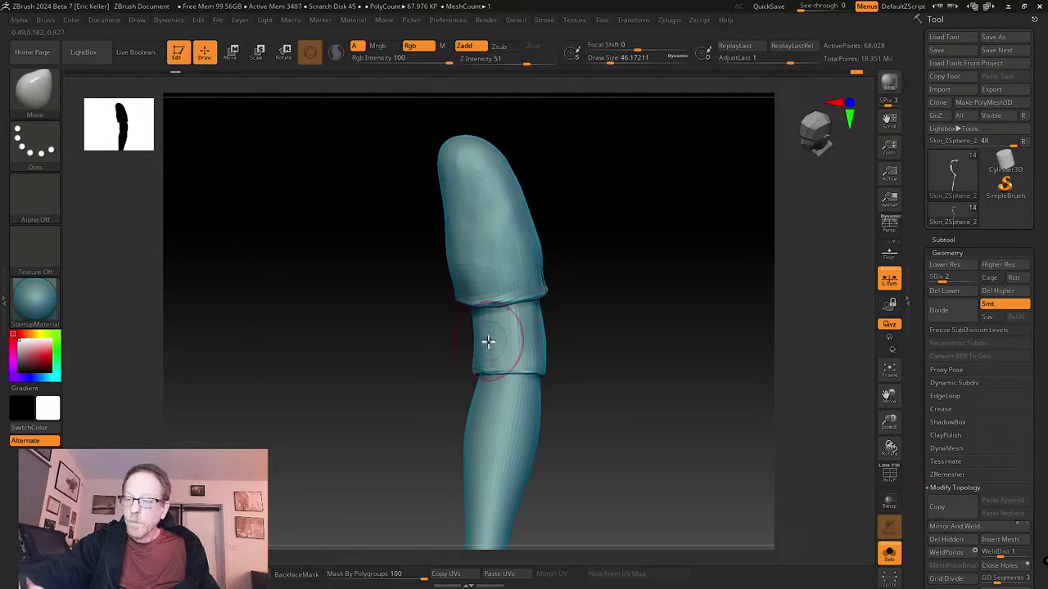
pyautogui.moveTo(510, 351)
pyautogui.mouseDown(button='right')
pyautogui.moveTo(601, 332)
pyautogui.moveTo(608, 314)
pyautogui.mouseUp(button='right')
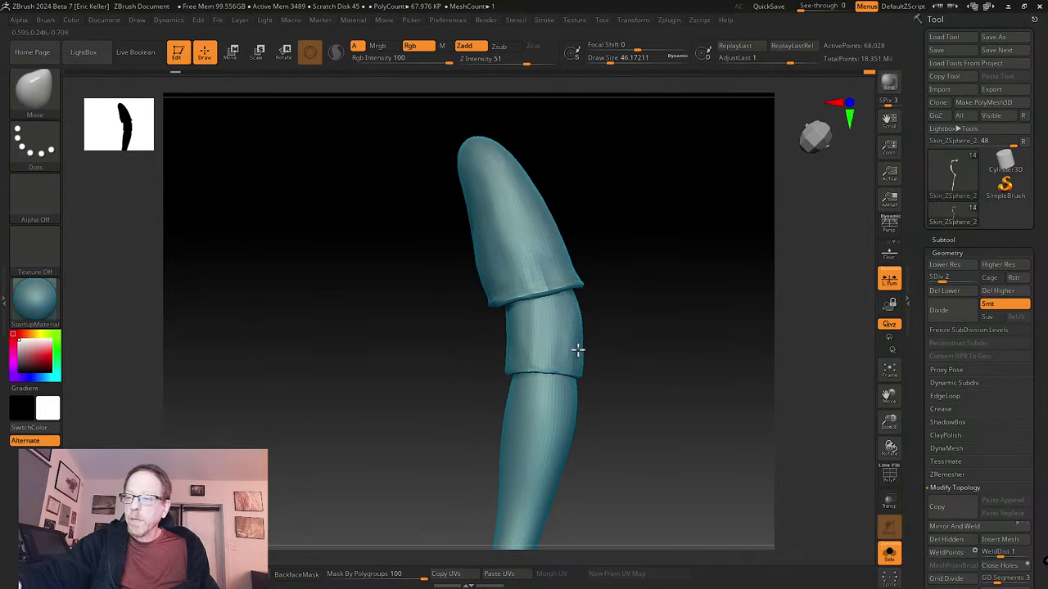
pyautogui.press('[')
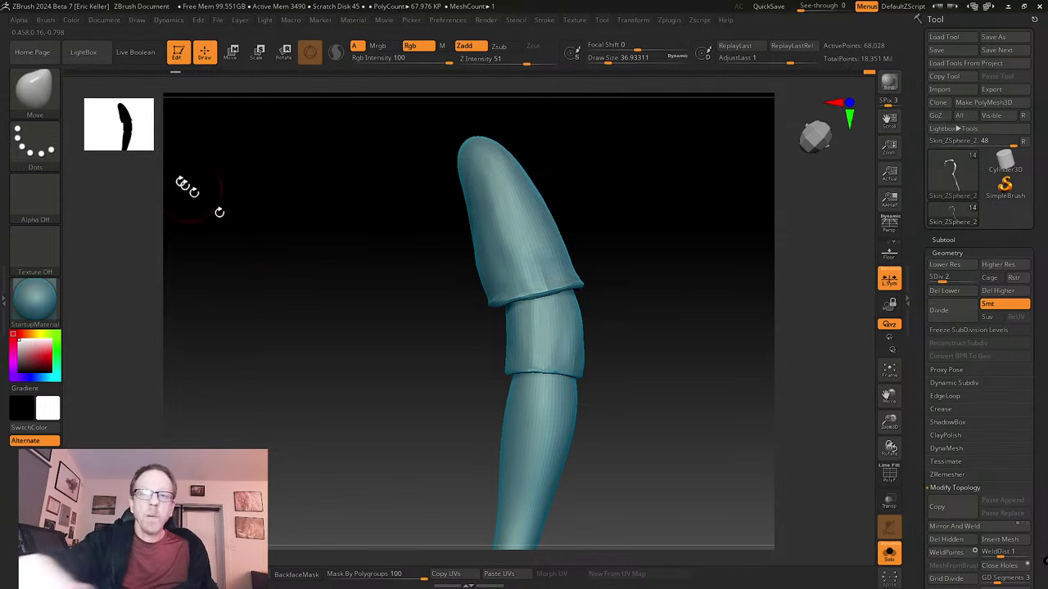
# - Enlarge the silhouette thumbnail and reshape the large upper segment's flared rim with the Move brush at draw size about 43.8
pyautogui.moveTo(156, 148); pyautogui.dragTo(273, 239)
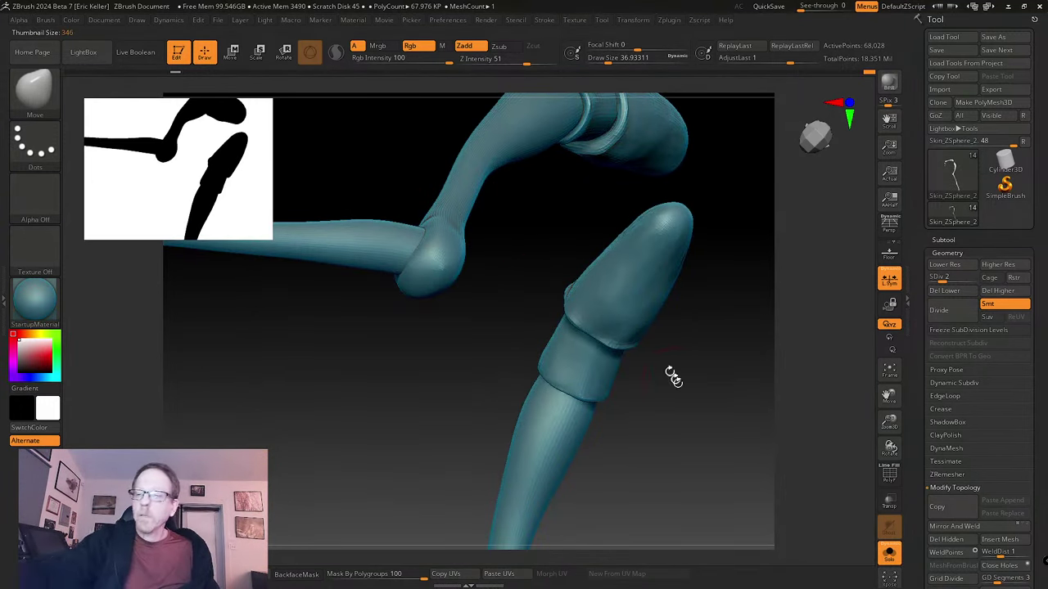
pyautogui.moveTo(671, 374)
pyautogui.mouseDown()
pyautogui.moveTo(695, 379)
pyautogui.moveTo(622, 412)
pyautogui.moveTo(523, 397)
pyautogui.moveTo(613, 424)
pyautogui.moveTo(589, 413)
pyautogui.mouseUp()
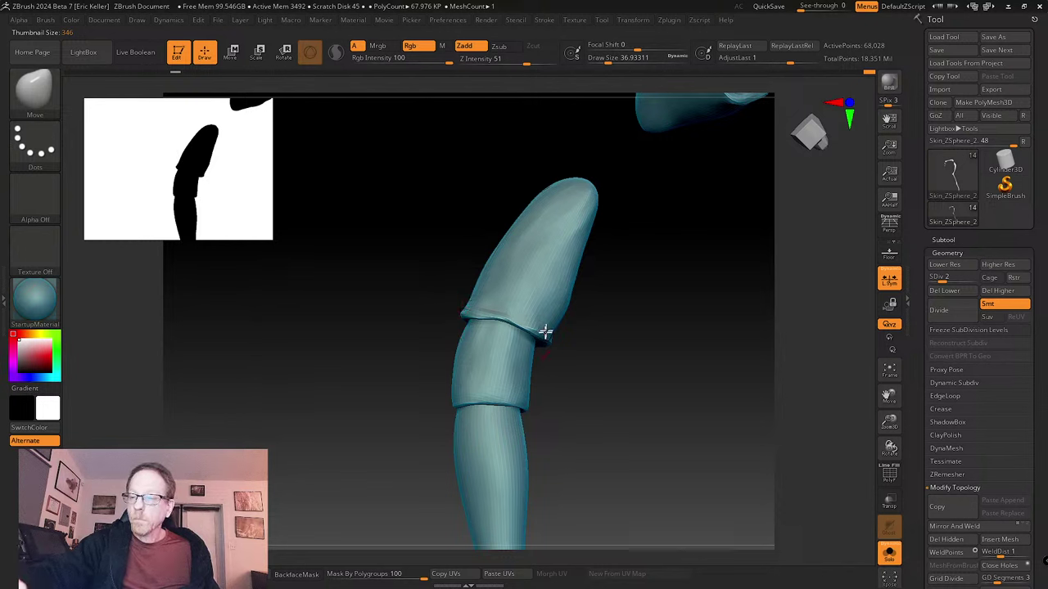
pyautogui.press('s')
pyautogui.moveTo(576, 294)
pyautogui.mouseDown()
pyautogui.moveTo(548, 306)
pyautogui.moveTo(555, 329)
pyautogui.moveTo(571, 311)
pyautogui.mouseUp()
pyautogui.press('s')
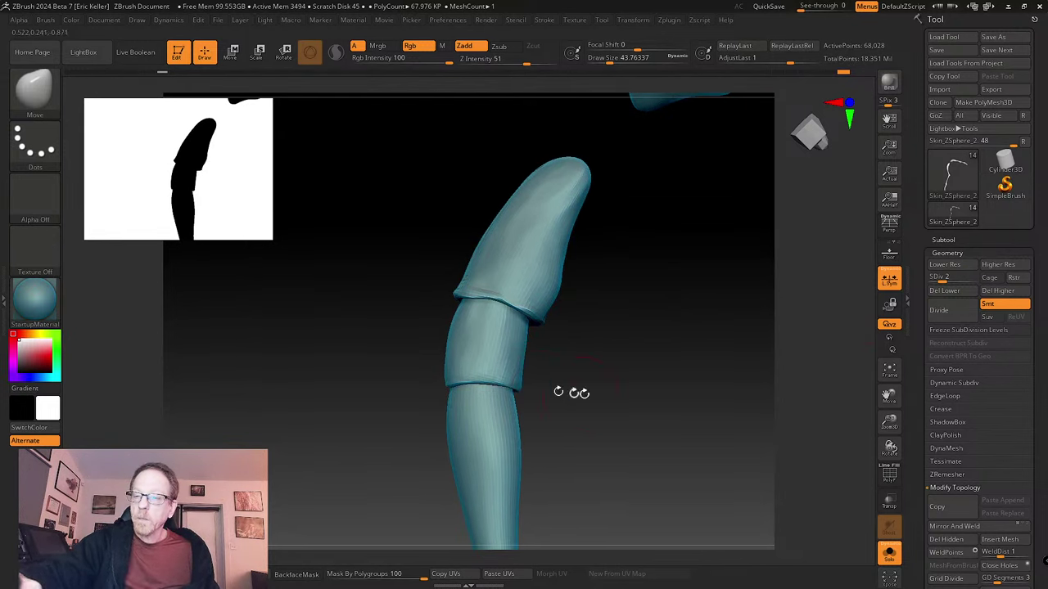
# - Return the leg mesh to subdivision level 5 and adjust the short segment's lower rim with the Move brush
pyautogui.click(1002, 279)
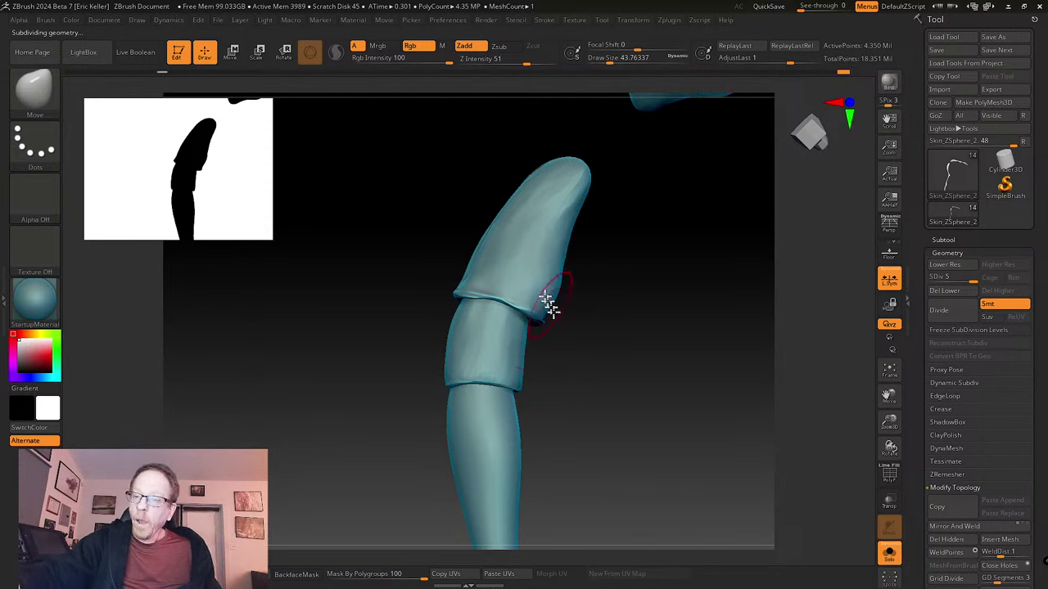
pyautogui.keyDown('alt'); pyautogui.moveTo(510, 391); pyautogui.dragTo(505, 362, button='right'); pyautogui.keyUp('alt')
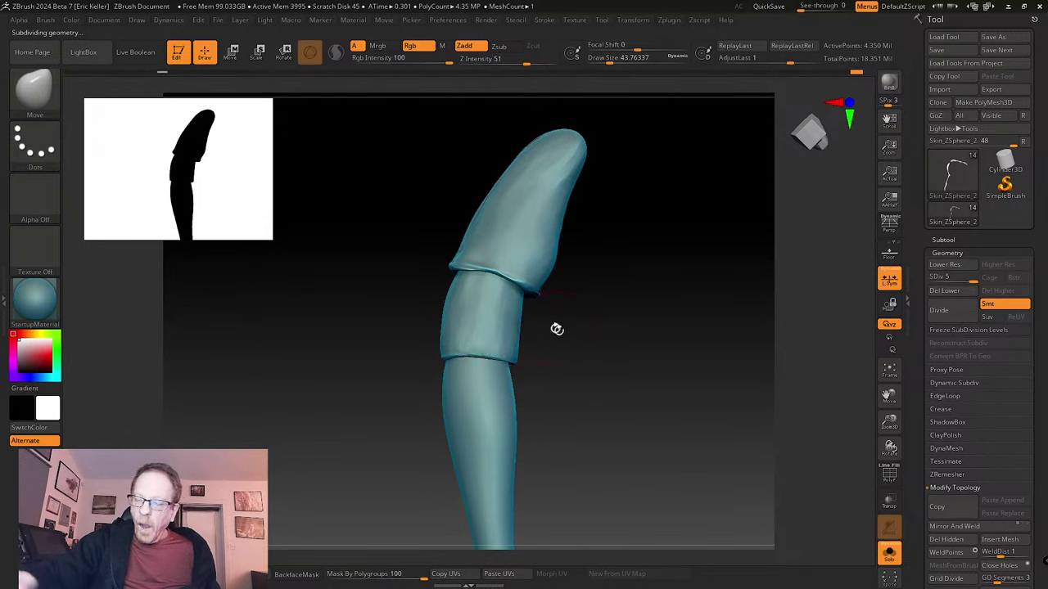
pyautogui.moveTo(556, 328)
pyautogui.mouseDown()
pyautogui.moveTo(571, 327)
pyautogui.moveTo(478, 355)
pyautogui.mouseUp()
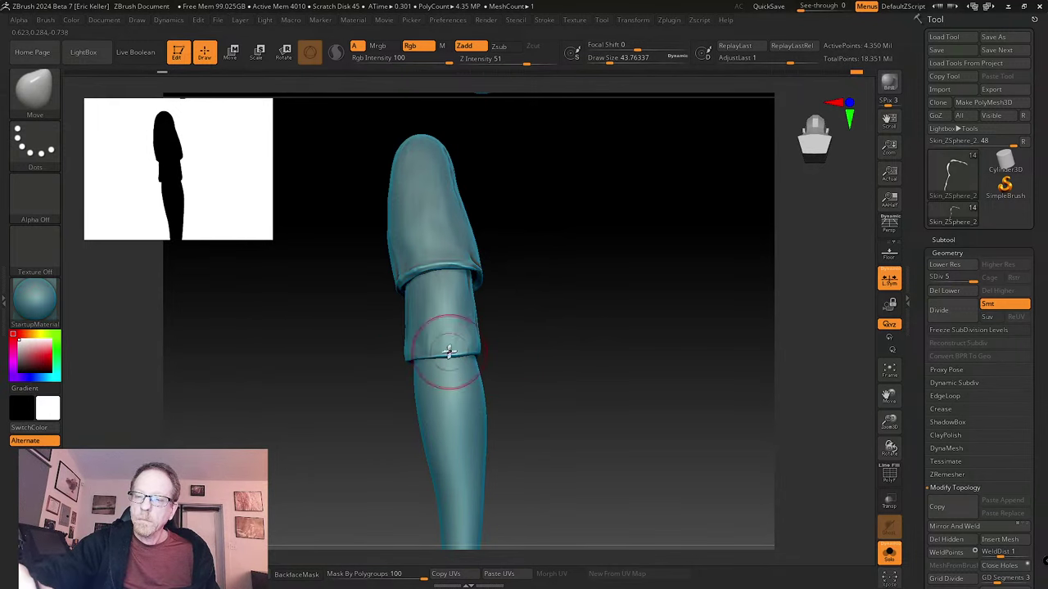
pyautogui.moveTo(408, 358); pyautogui.dragTo(519, 352)
# - Isolate the long leg segment and hollow out its bulbous end with tw ClayTubes at Z Intensity 3 and draw size about 26.9
pyautogui.moveTo(619, 431)
pyautogui.keyDown('alt'); pyautogui.mouseDown()
pyautogui.moveTo(562, 352)
pyautogui.moveTo(581, 385)
pyautogui.moveTo(483, 339)
pyautogui.moveTo(556, 406)
pyautogui.moveTo(621, 351)
pyautogui.moveTo(362, 253)
pyautogui.mouseUp(); pyautogui.keyUp('alt')
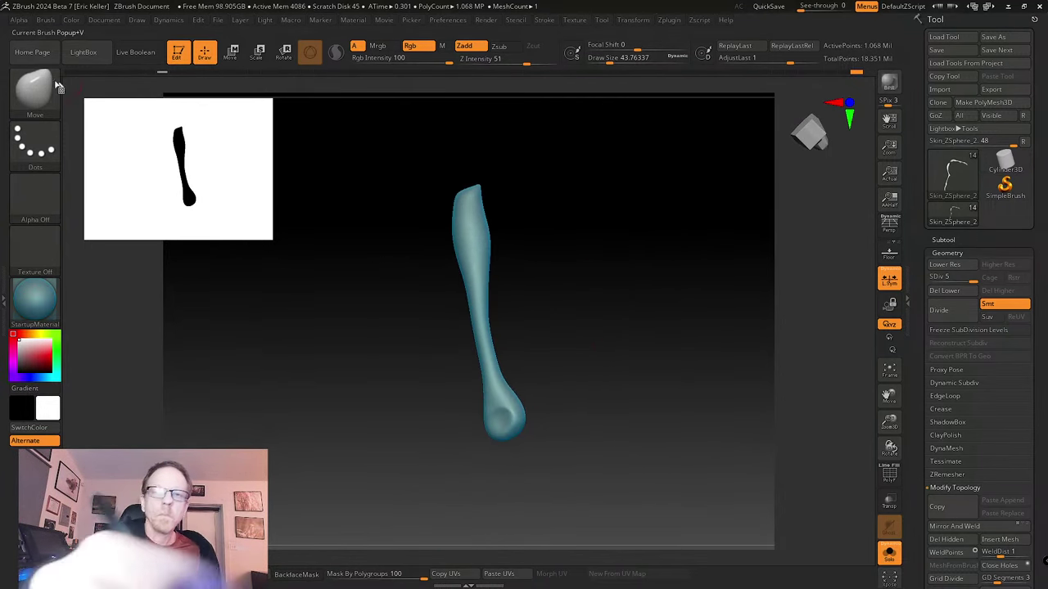
pyautogui.press('b')
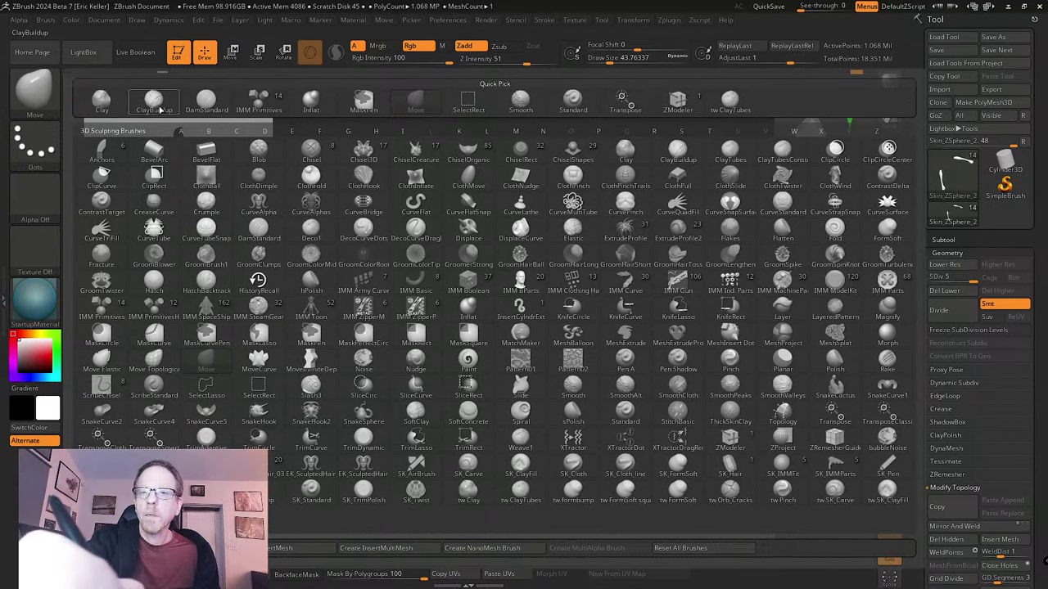
pyautogui.click(745, 101)
pyautogui.moveTo(545, 402)
pyautogui.mouseDown()
pyautogui.moveTo(565, 405)
pyautogui.moveTo(552, 402)
pyautogui.moveTo(563, 450)
pyautogui.moveTo(562, 376)
pyautogui.mouseUp()
pyautogui.press('s')
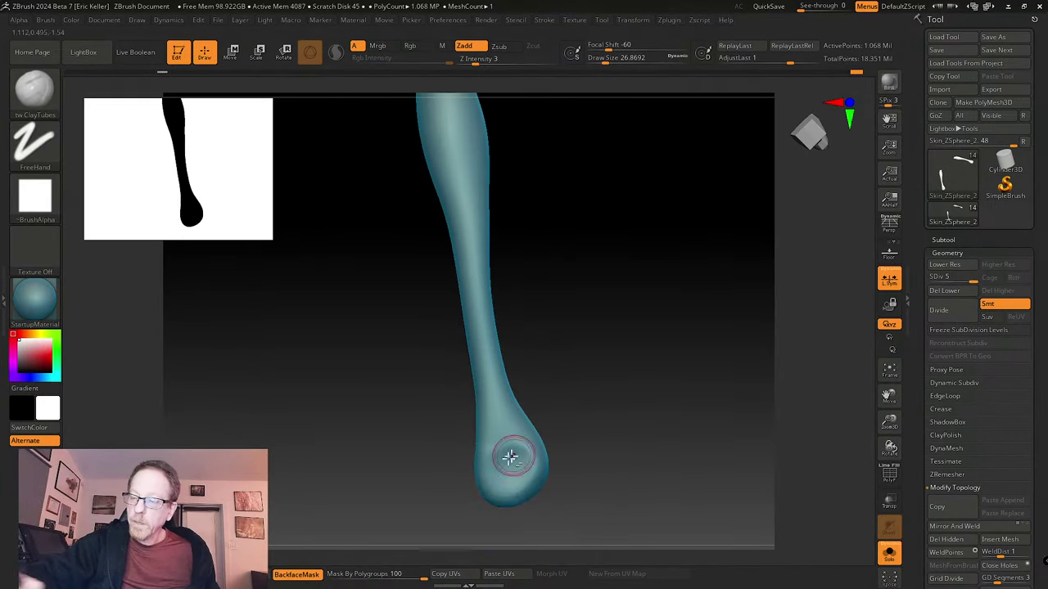
pyautogui.moveTo(509, 456); pyautogui.dragTo(508, 470)
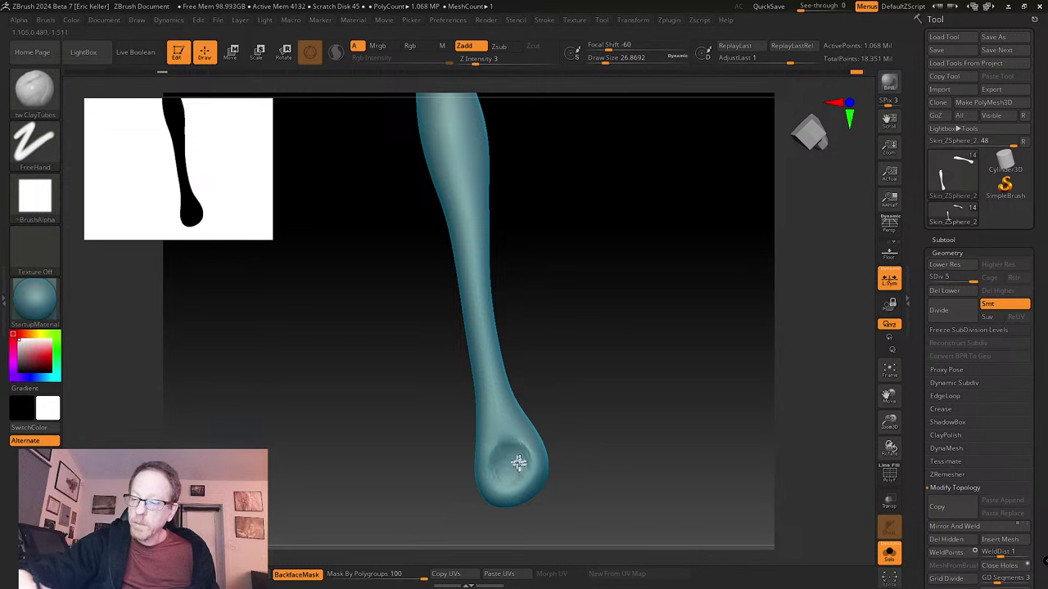
pyautogui.moveTo(513, 455)
pyautogui.mouseDown()
pyautogui.moveTo(518, 447)
pyautogui.moveTo(495, 442)
pyautogui.moveTo(522, 450)
pyautogui.mouseUp()
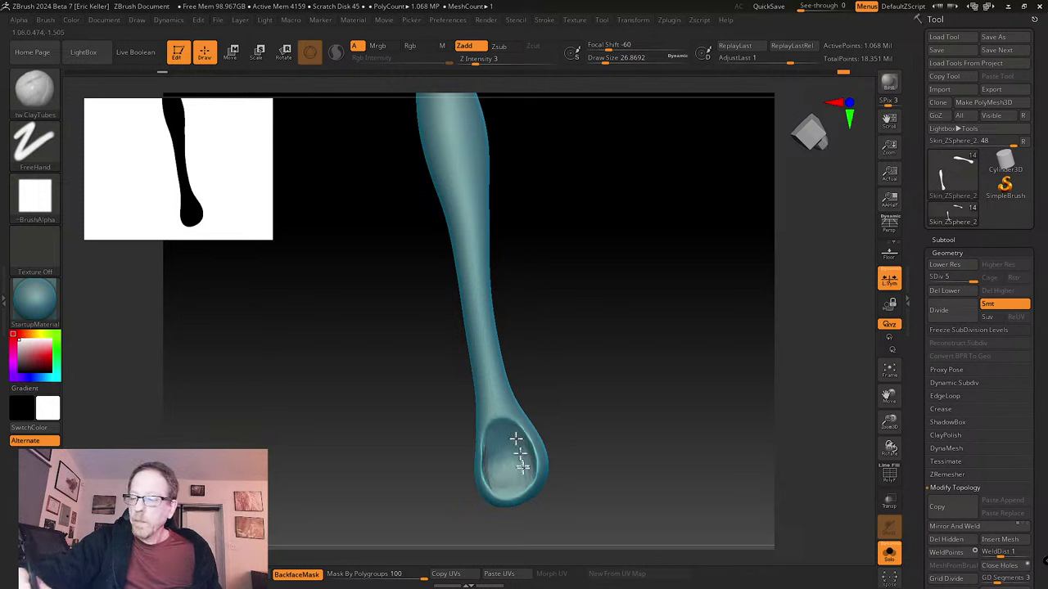
pyautogui.moveTo(486, 440)
pyautogui.mouseDown()
pyautogui.moveTo(514, 470)
pyautogui.moveTo(485, 456)
pyautogui.moveTo(529, 451)
pyautogui.mouseUp()
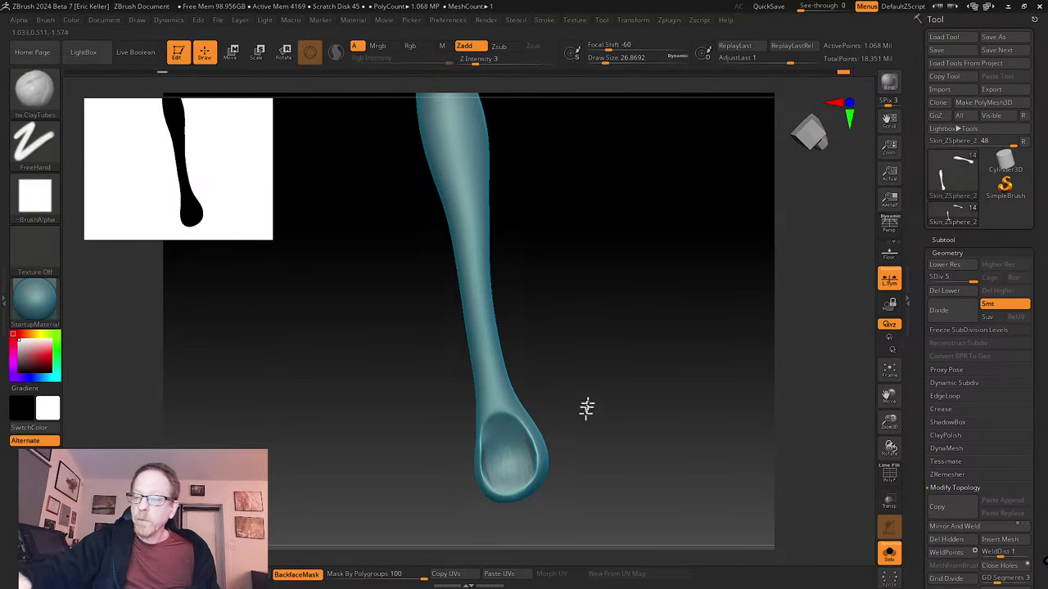
# - Carve a groove around the hollow's rim on the bulbous end with DamStandard at Z Intensity 33 and draw size about 23.3
pyautogui.press('b')
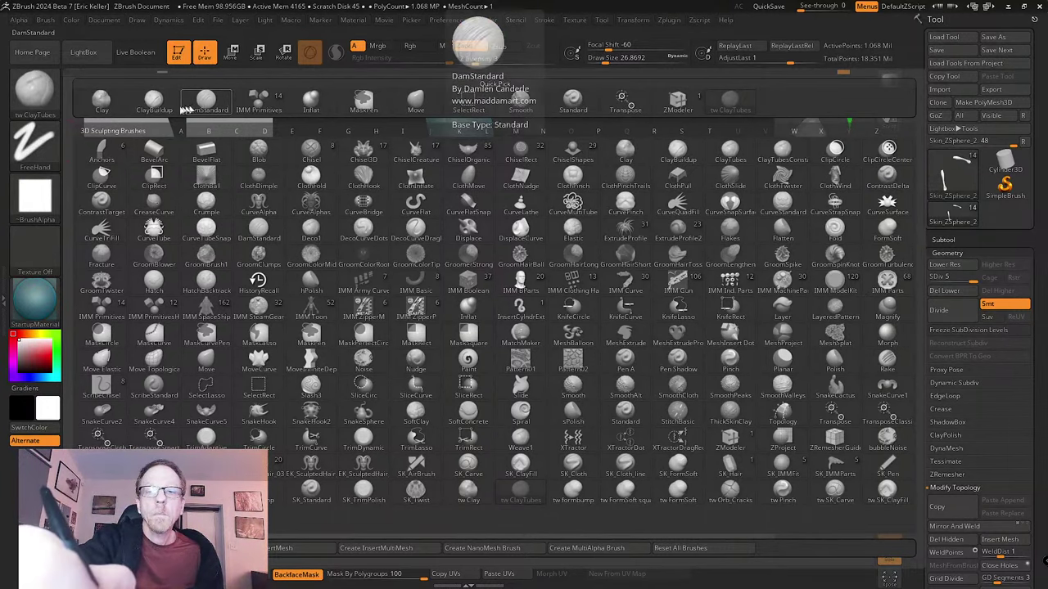
pyautogui.click(206, 100)
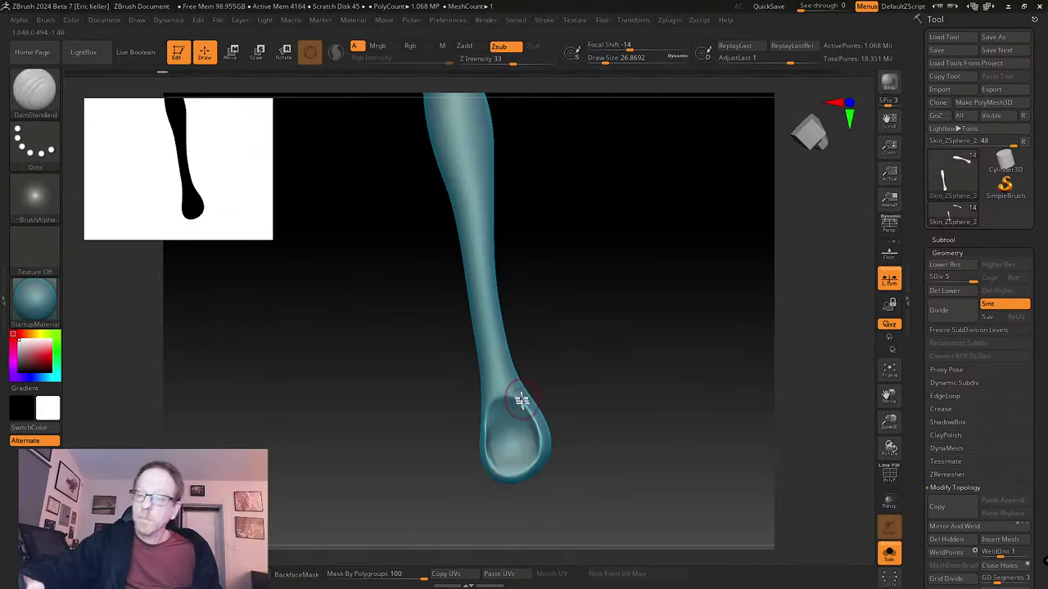
pyautogui.press('s')
pyautogui.moveTo(520, 397); pyautogui.dragTo(513, 396)
pyautogui.moveTo(514, 401)
pyautogui.keyDown('alt'); pyautogui.mouseDown(button='right')
pyautogui.moveTo(498, 364)
pyautogui.moveTo(483, 360)
pyautogui.mouseUp(button='right'); pyautogui.keyUp('alt')
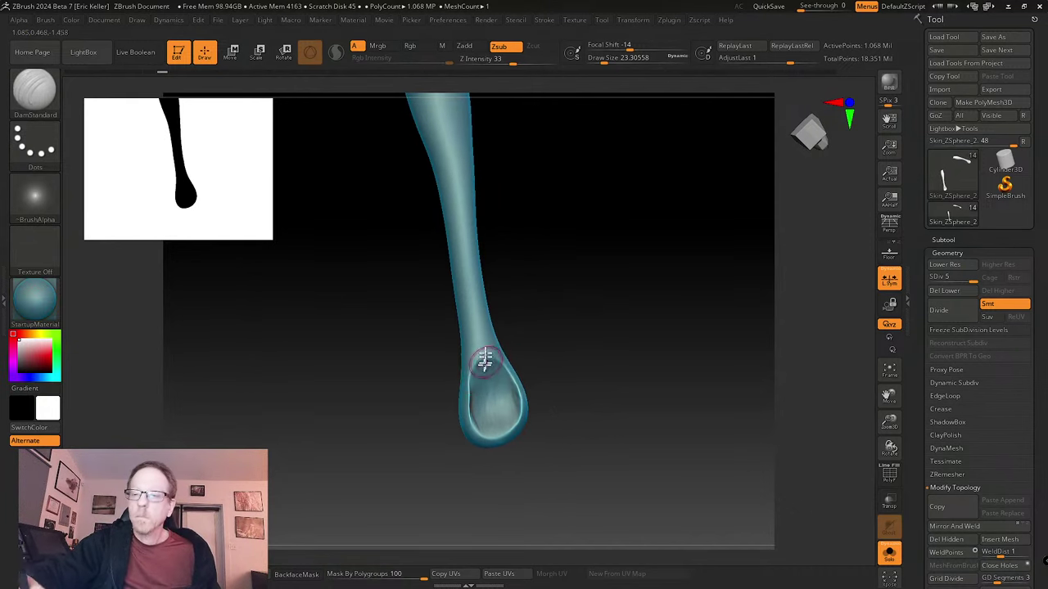
pyautogui.moveTo(483, 361)
pyautogui.mouseDown()
pyautogui.moveTo(470, 406)
pyautogui.moveTo(489, 437)
pyautogui.moveTo(507, 429)
pyautogui.moveTo(495, 433)
pyautogui.mouseUp()
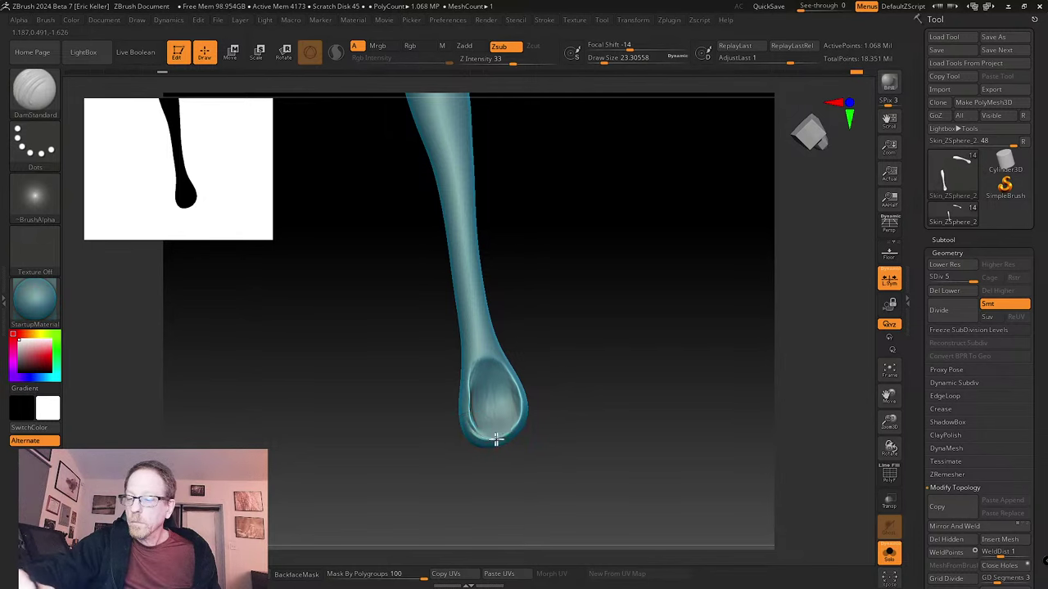
pyautogui.moveTo(516, 426); pyautogui.dragTo(526, 406, button='right')
pyautogui.moveTo(517, 363)
pyautogui.mouseDown(button='right')
pyautogui.moveTo(549, 333)
pyautogui.moveTo(486, 368)
pyautogui.mouseUp(button='right')
# - Try an SK_Cloth stroke at Z Intensity 20 from the narrow shaft down into the hollow end
pyautogui.press('b')
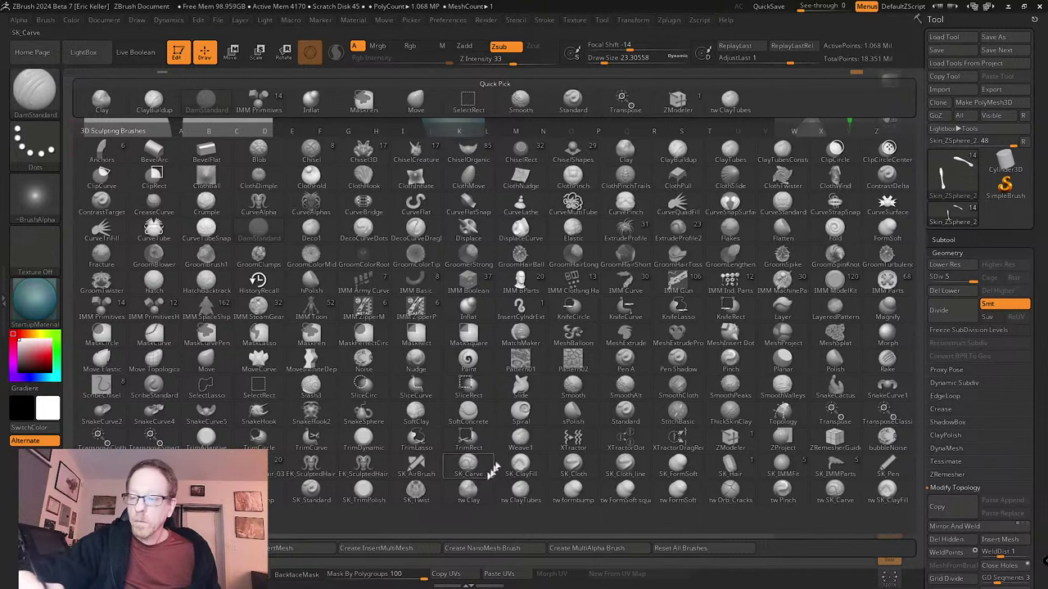
pyautogui.click(623, 468)
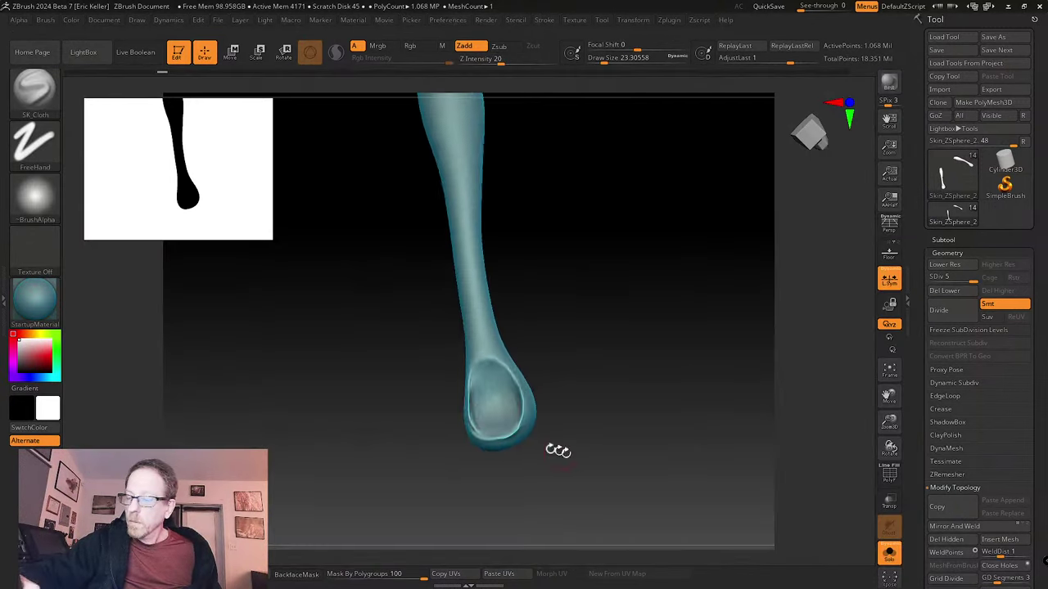
pyautogui.moveTo(464, 292); pyautogui.dragTo(496, 428)
# - Carve creases from the hollow up the shaft and along the hollow's side rim with DamStandard at draw size about 17
pyautogui.click(39, 100)
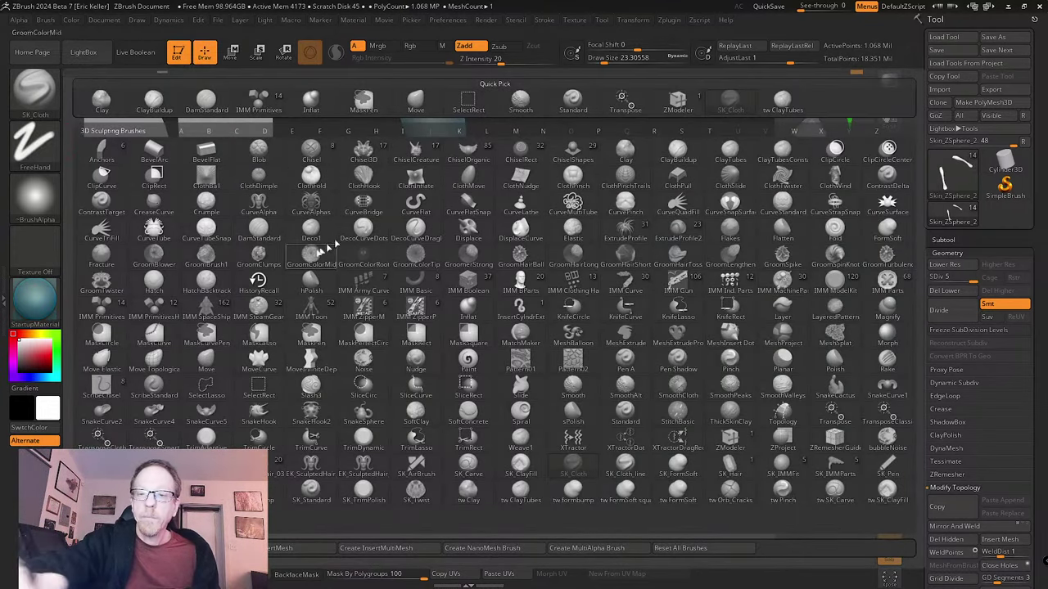
pyautogui.press('d')
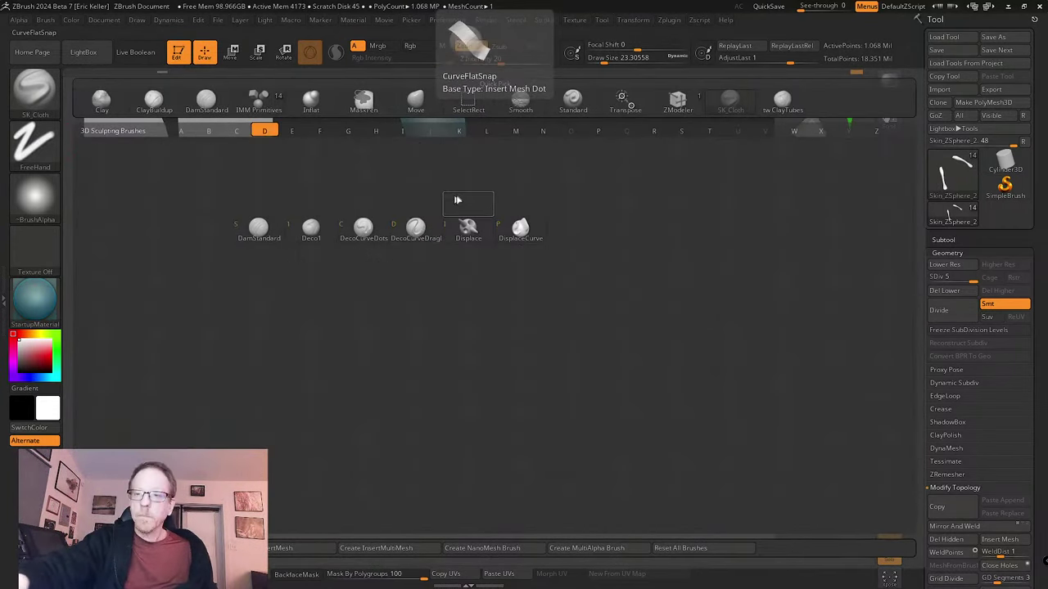
pyautogui.click(260, 227)
pyautogui.moveTo(495, 323)
pyautogui.mouseDown()
pyautogui.moveTo(479, 351)
pyautogui.moveTo(470, 329)
pyautogui.mouseUp()
pyautogui.moveTo(483, 377); pyautogui.dragTo(466, 304)
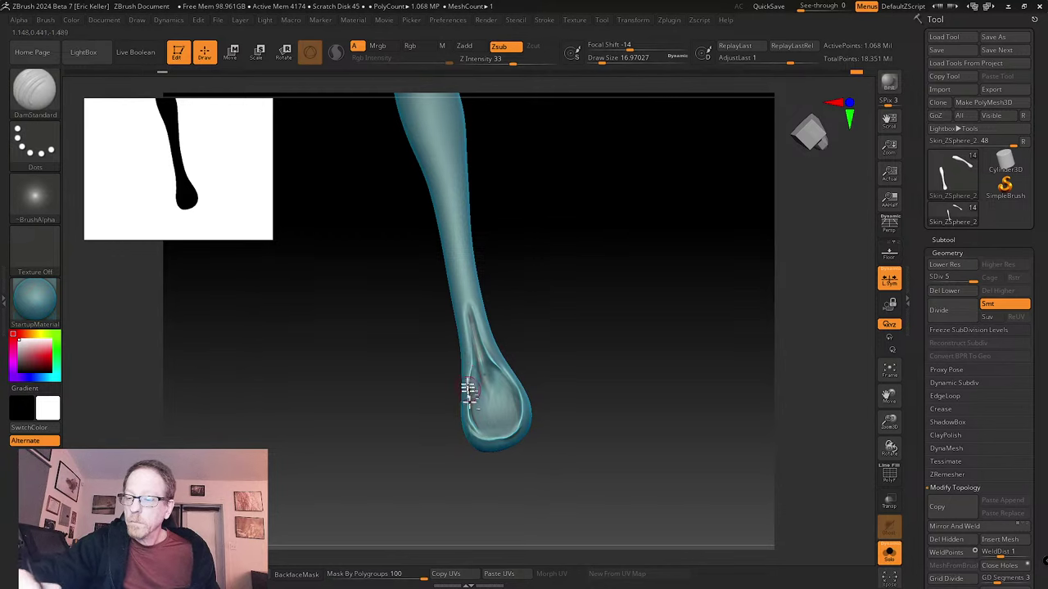
pyautogui.moveTo(467, 385); pyautogui.dragTo(473, 438)
# - Smooth the creases inside the hollow and adjust its rim with the Move brush at draw size about 30.7
pyautogui.press('b')
pyautogui.click(416, 100)
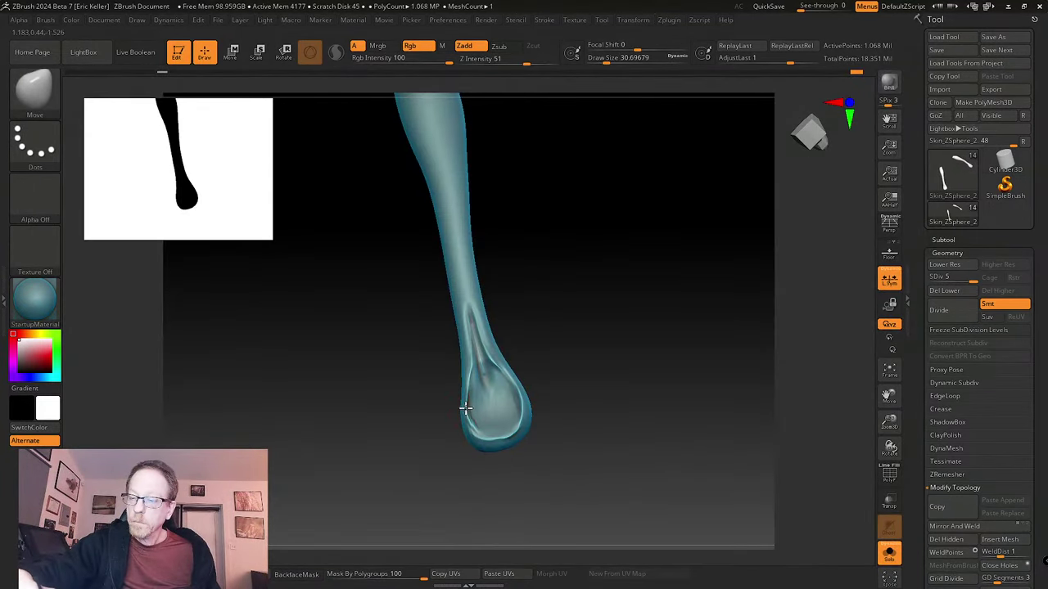
pyautogui.moveTo(496, 414); pyautogui.dragTo(493, 406)
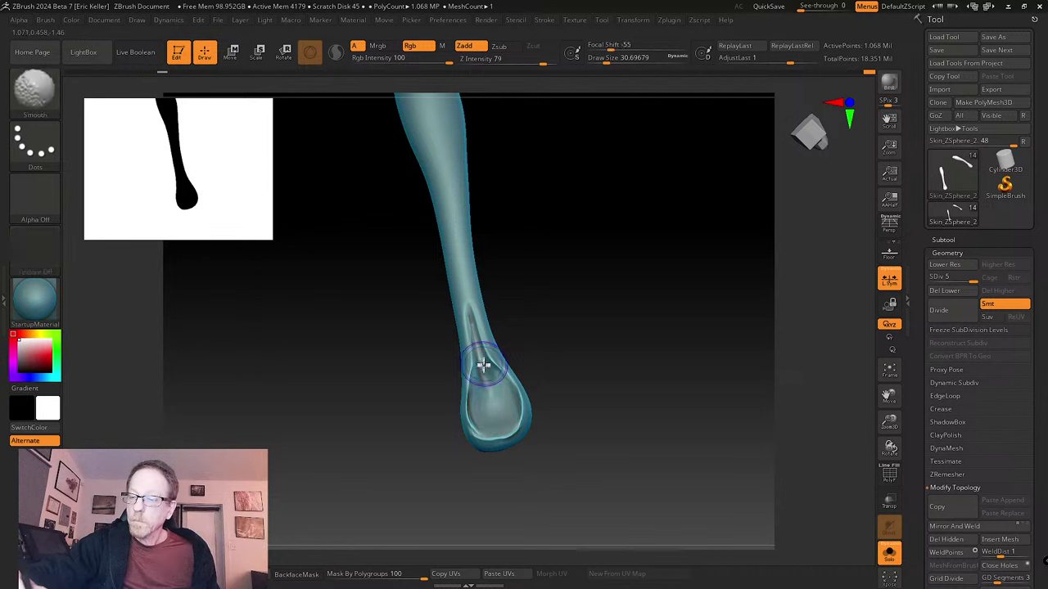
pyautogui.moveTo(579, 387)
pyautogui.mouseDown()
pyautogui.moveTo(547, 379)
pyautogui.moveTo(510, 397)
pyautogui.mouseUp()
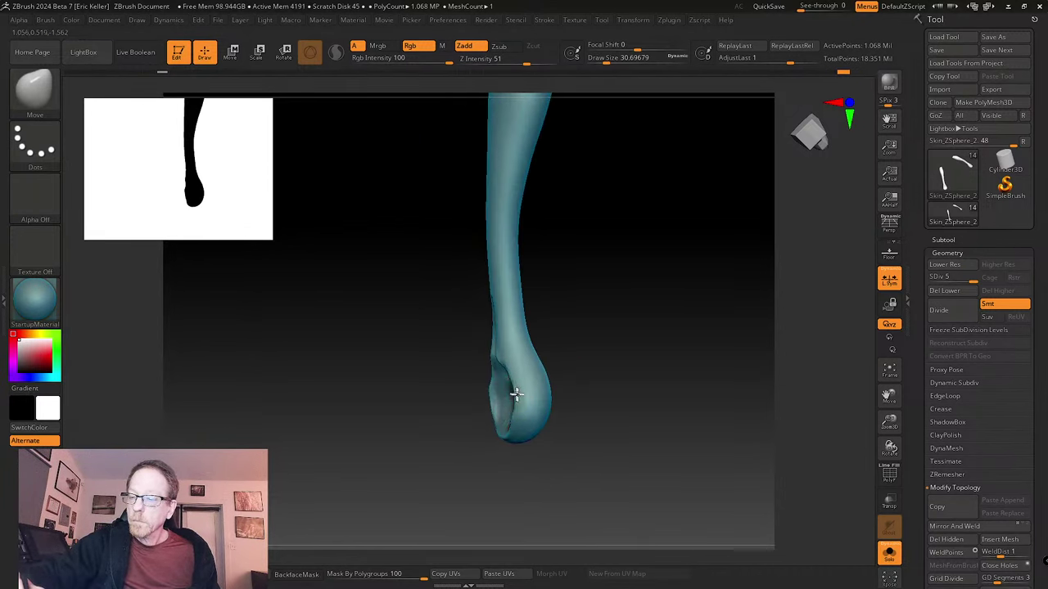
pyautogui.moveTo(582, 377)
pyautogui.mouseDown()
pyautogui.moveTo(629, 362)
pyautogui.moveTo(540, 395)
pyautogui.moveTo(498, 393)
pyautogui.mouseUp()
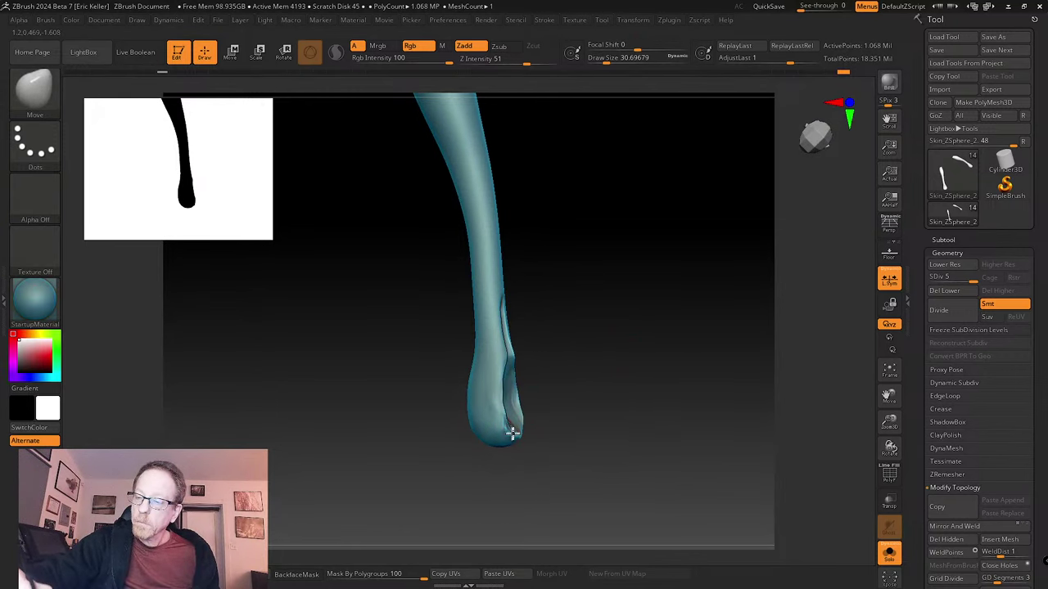
# - Add fine lengthwise streaks to the outer side of the bulbous end with tw ClayTubes at Z Intensity 3 and draw size about 23.3
pyautogui.click(34, 82)
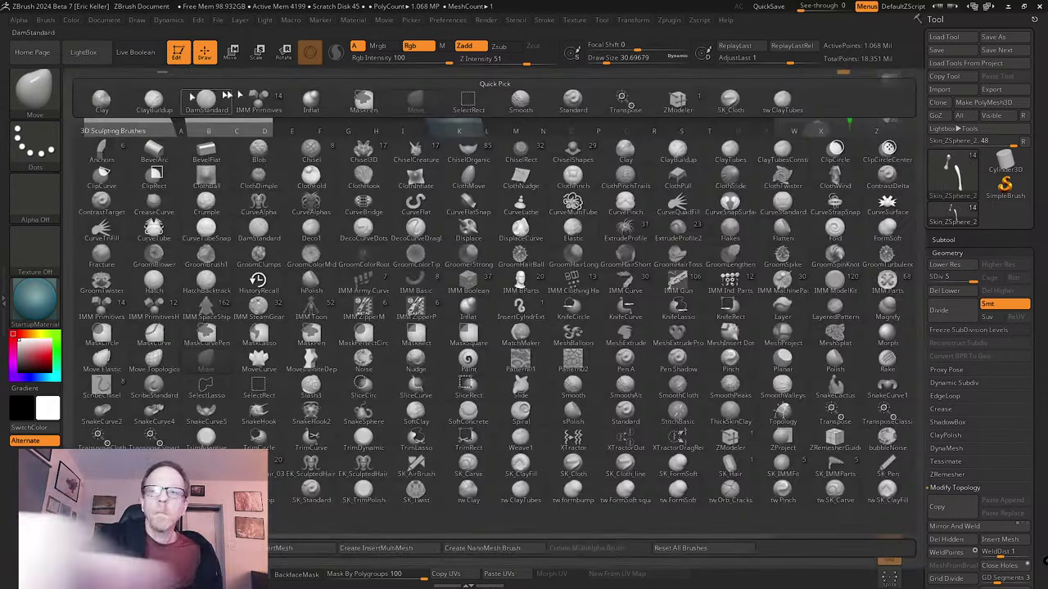
pyautogui.click(782, 101)
pyautogui.press('s')
pyautogui.click(568, 366)
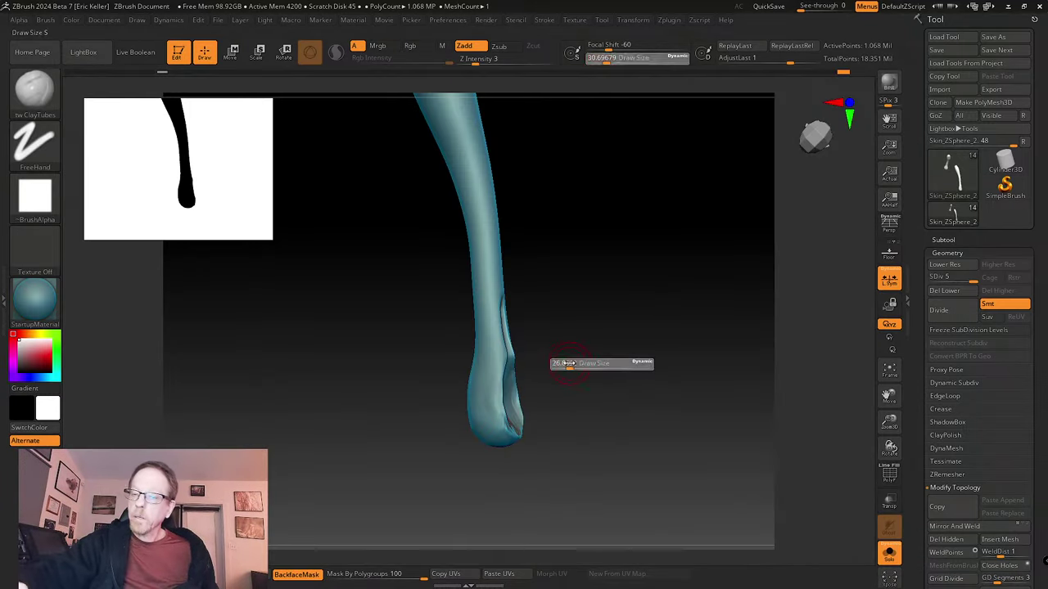
pyautogui.moveTo(578, 366); pyautogui.dragTo(528, 372)
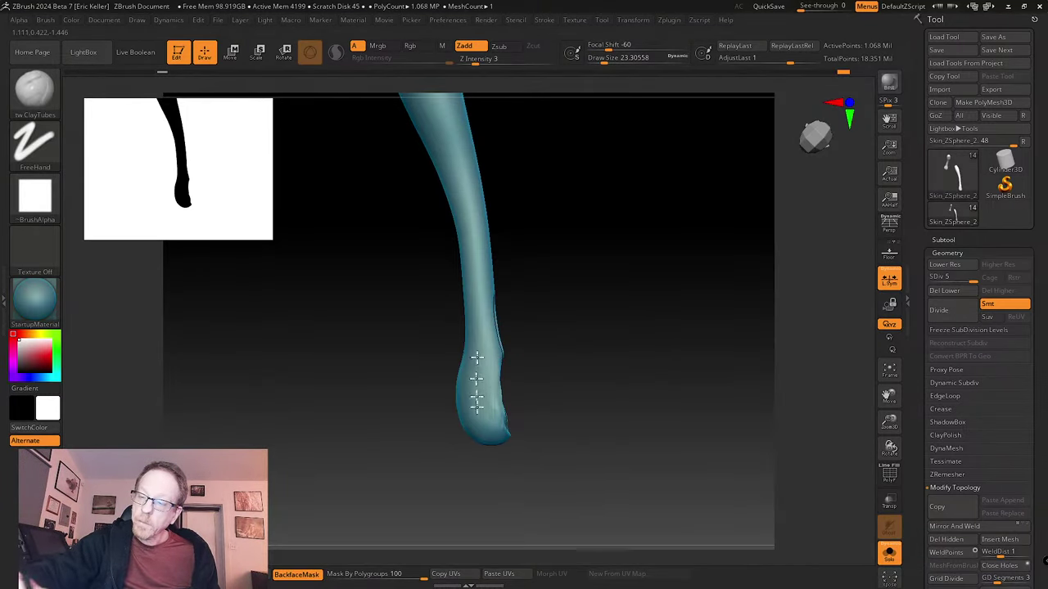
pyautogui.moveTo(489, 450)
pyautogui.mouseDown()
pyautogui.moveTo(491, 387)
pyautogui.moveTo(483, 398)
pyautogui.mouseUp()
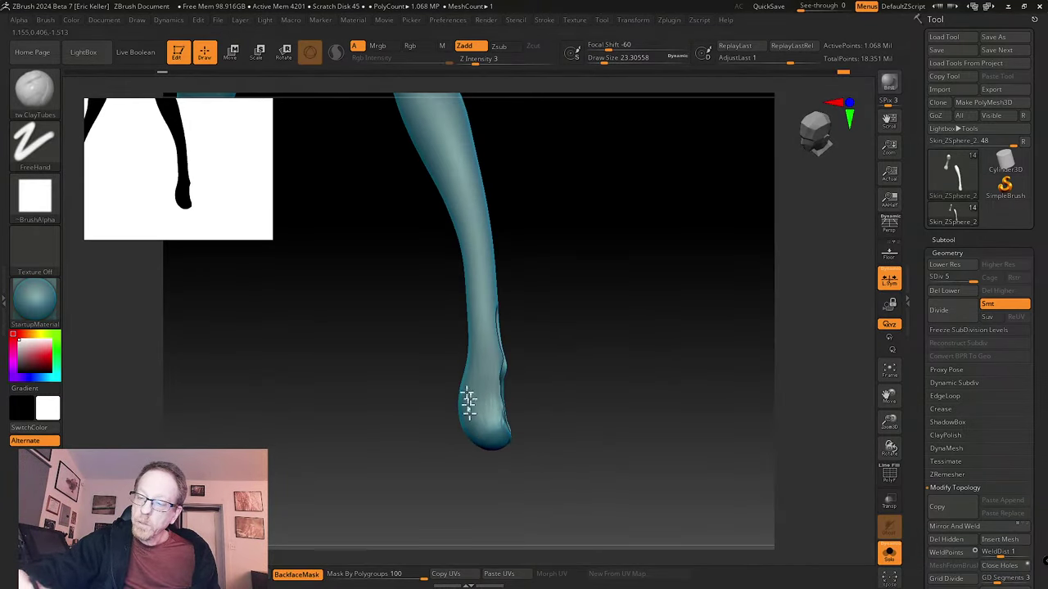
pyautogui.moveTo(476, 427)
pyautogui.mouseDown(button='right')
pyautogui.moveTo(587, 378)
pyautogui.moveTo(470, 409)
pyautogui.moveTo(430, 360)
pyautogui.moveTo(513, 350)
pyautogui.moveTo(432, 414)
pyautogui.mouseUp(button='right')
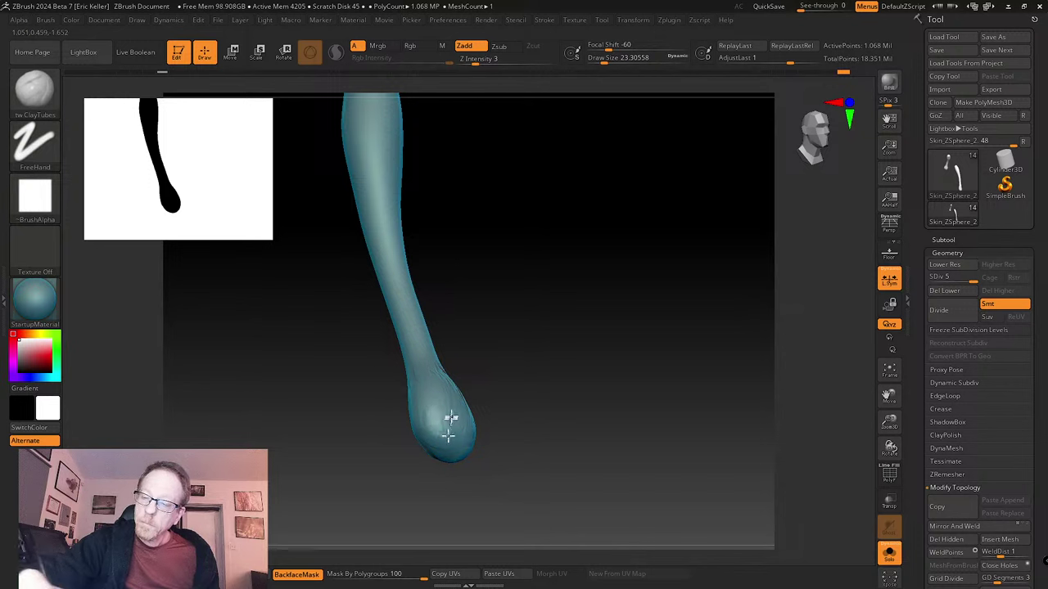
pyautogui.moveTo(490, 328)
pyautogui.mouseDown(button='right')
pyautogui.moveTo(491, 302)
pyautogui.moveTo(559, 334)
pyautogui.moveTo(533, 381)
pyautogui.moveTo(507, 369)
pyautogui.moveTo(492, 339)
pyautogui.mouseUp(button='right')
pyautogui.press('s')
pyautogui.moveTo(490, 331); pyautogui.dragTo(500, 330)
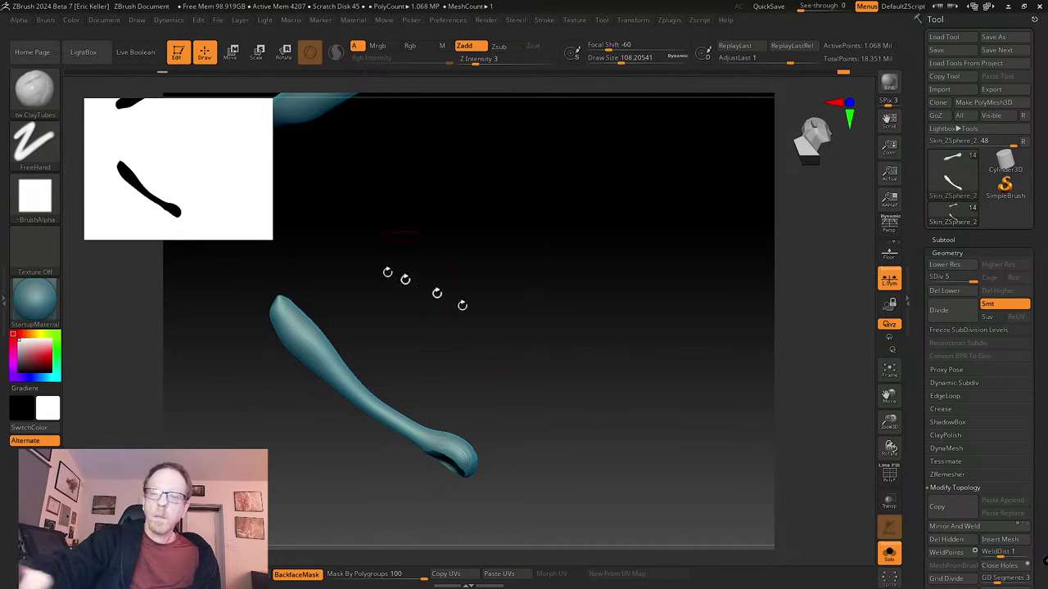
pyautogui.click(51, 99)
pyautogui.click(415, 99)
pyautogui.press('s')
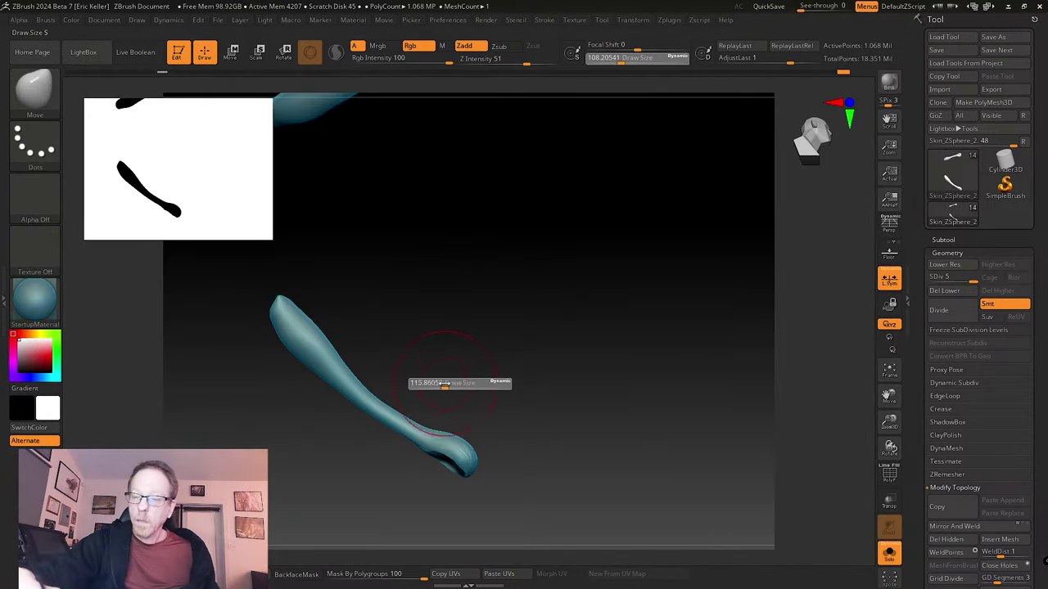
pyautogui.moveTo(446, 384); pyautogui.dragTo(442, 384)
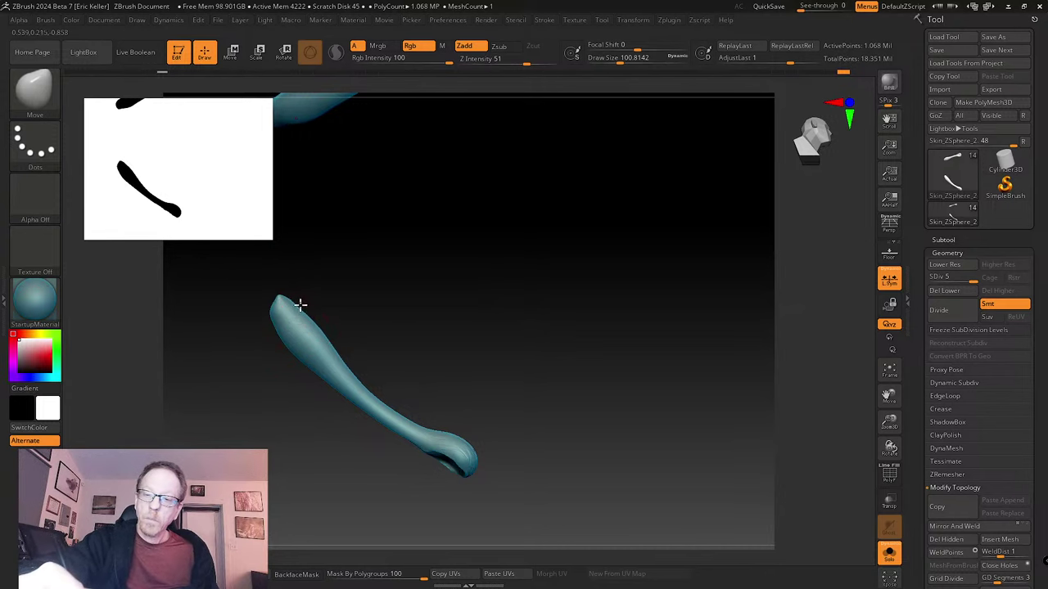
# - Sculpt subtle folds along the whole segment with SK_Cloth at Z Intensity 6 and draw size about 48.6
pyautogui.click(51, 102)
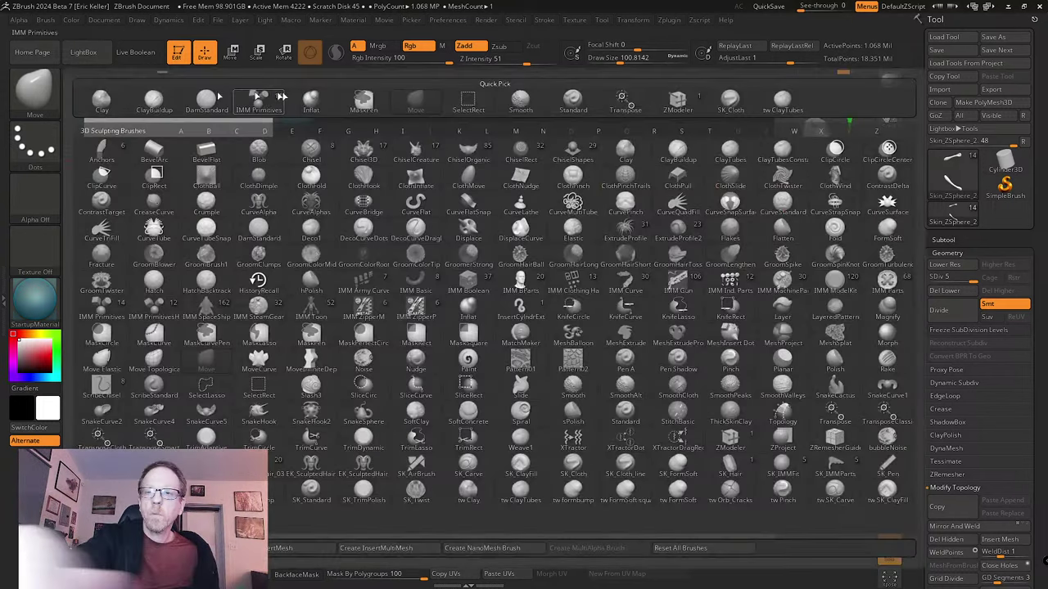
pyautogui.click(742, 107)
pyautogui.moveTo(501, 61); pyautogui.dragTo(482, 61)
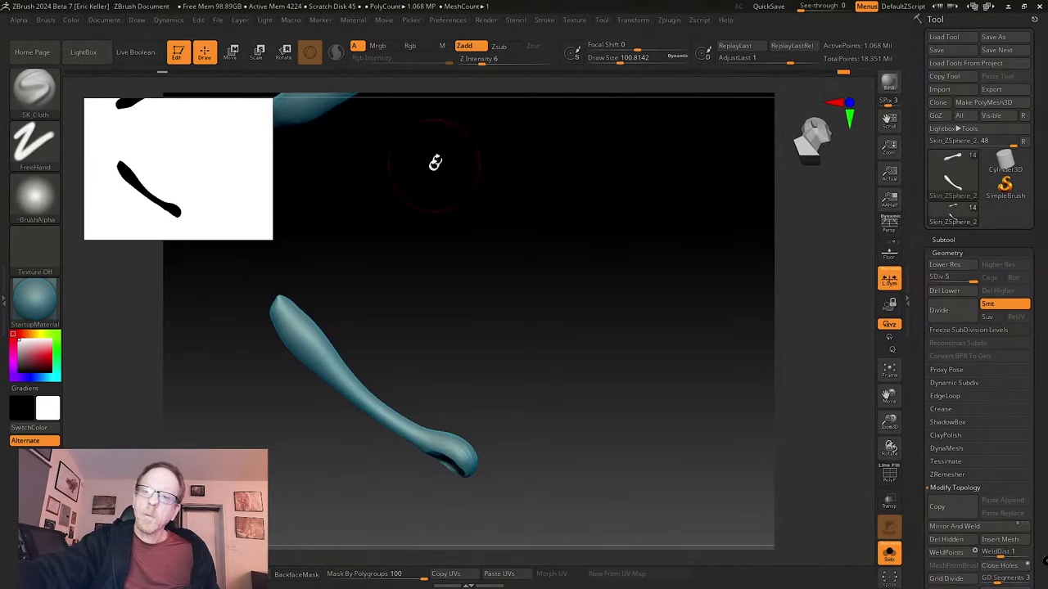
pyautogui.moveTo(435, 164); pyautogui.dragTo(415, 167)
pyautogui.press('s')
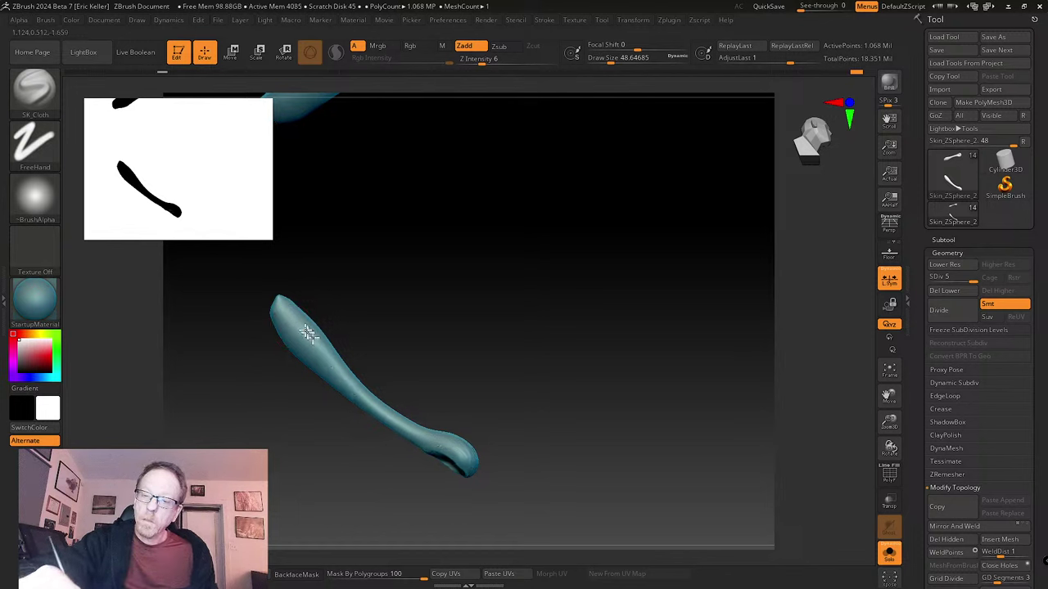
pyautogui.moveTo(346, 297)
pyautogui.mouseDown()
pyautogui.moveTo(393, 348)
pyautogui.moveTo(584, 338)
pyautogui.moveTo(594, 390)
pyautogui.moveTo(442, 461)
pyautogui.mouseUp()
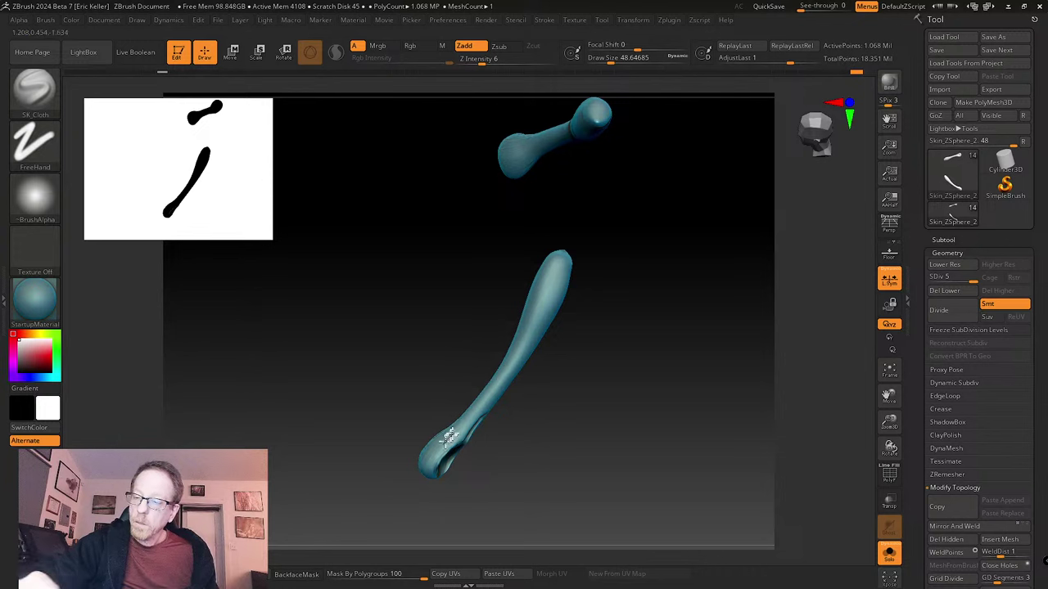
pyautogui.moveTo(579, 268); pyautogui.dragTo(578, 289)
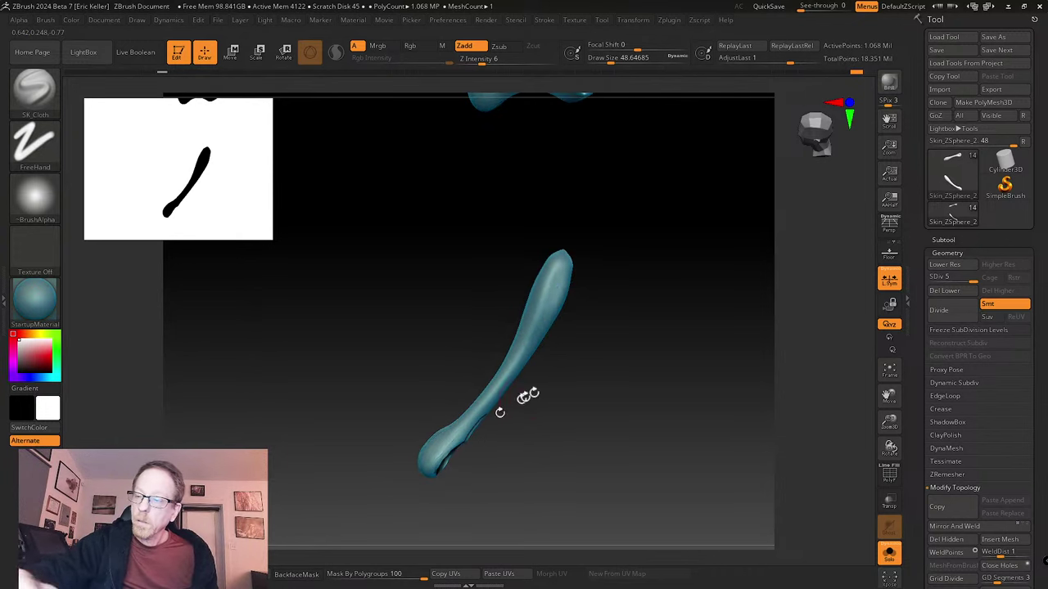
pyautogui.moveTo(528, 396); pyautogui.dragTo(532, 333)
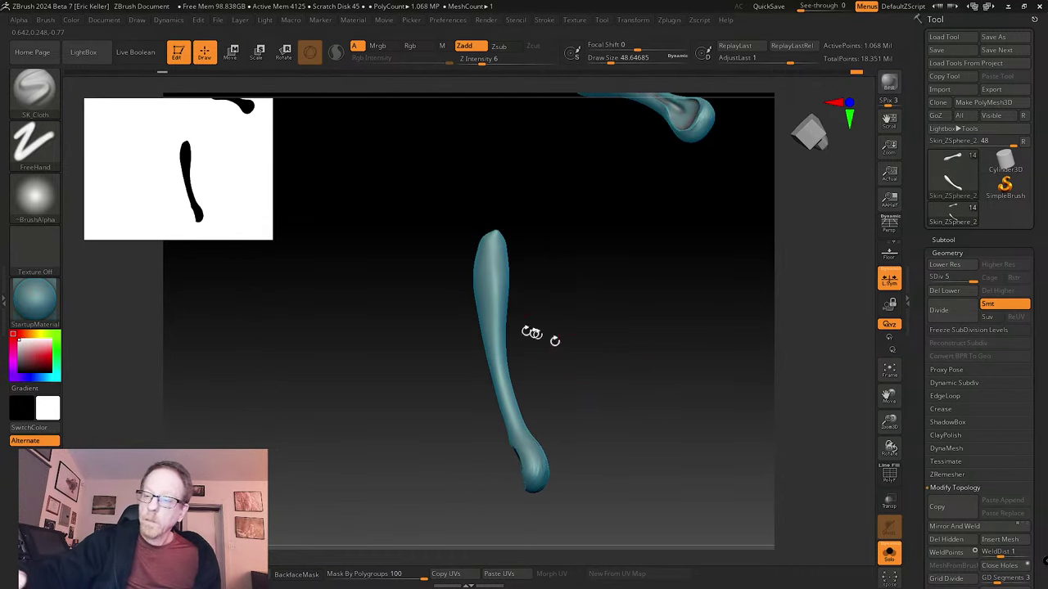
# - Switch to the tw ClayTubes brush at Z Intensity 3 and set its draw size to about 39.1
pyautogui.press('b')
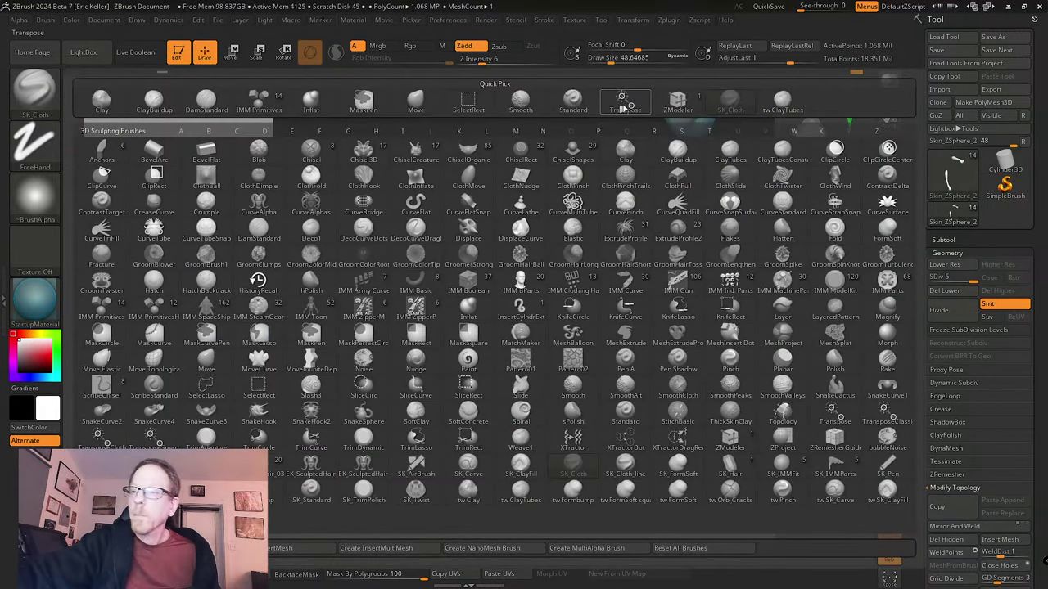
pyautogui.click(782, 103)
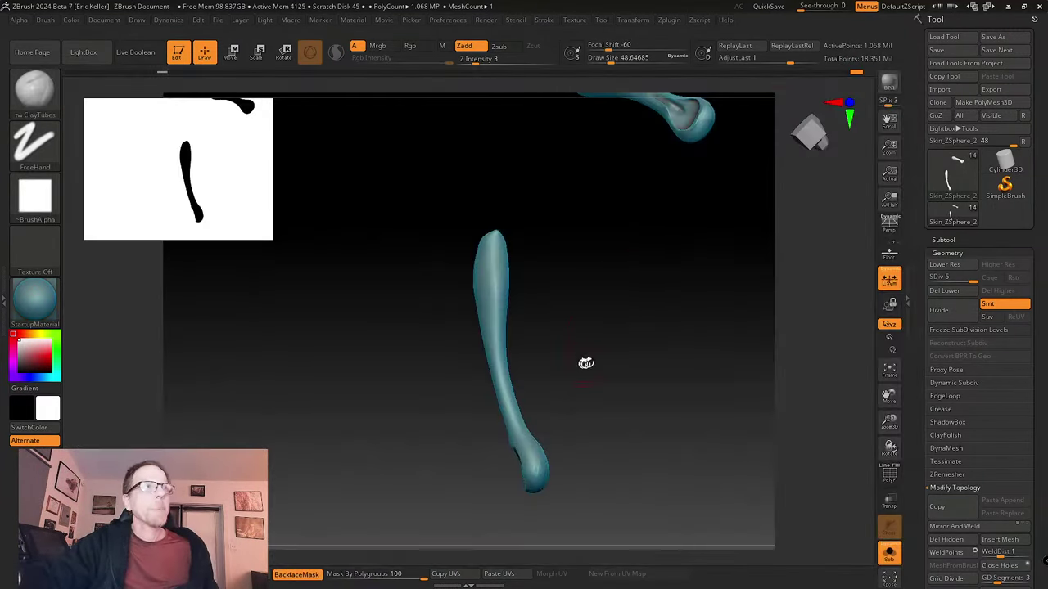
pyautogui.moveTo(585, 363)
pyautogui.mouseDown()
pyautogui.moveTo(591, 341)
pyautogui.moveTo(579, 335)
pyautogui.mouseUp()
pyautogui.press('s')
pyautogui.press('s')
pyautogui.moveTo(578, 336); pyautogui.dragTo(598, 334)
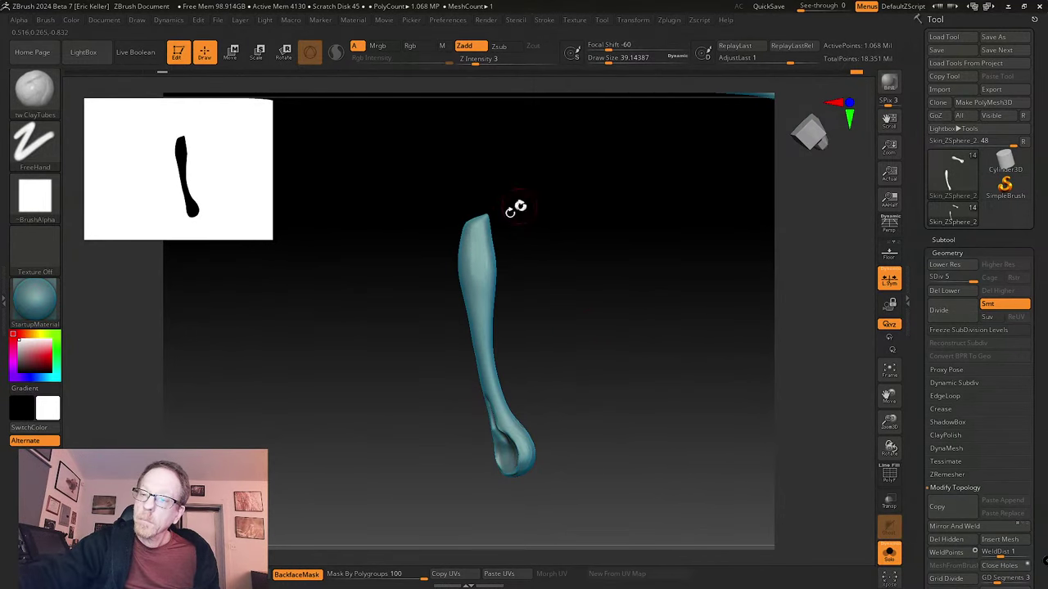
# - Smooth the pinched spot on the segment's upper tip at subdivision level 3, and return to level 5
pyautogui.moveTo(516, 209); pyautogui.dragTo(468, 269)
pyautogui.press('shift')
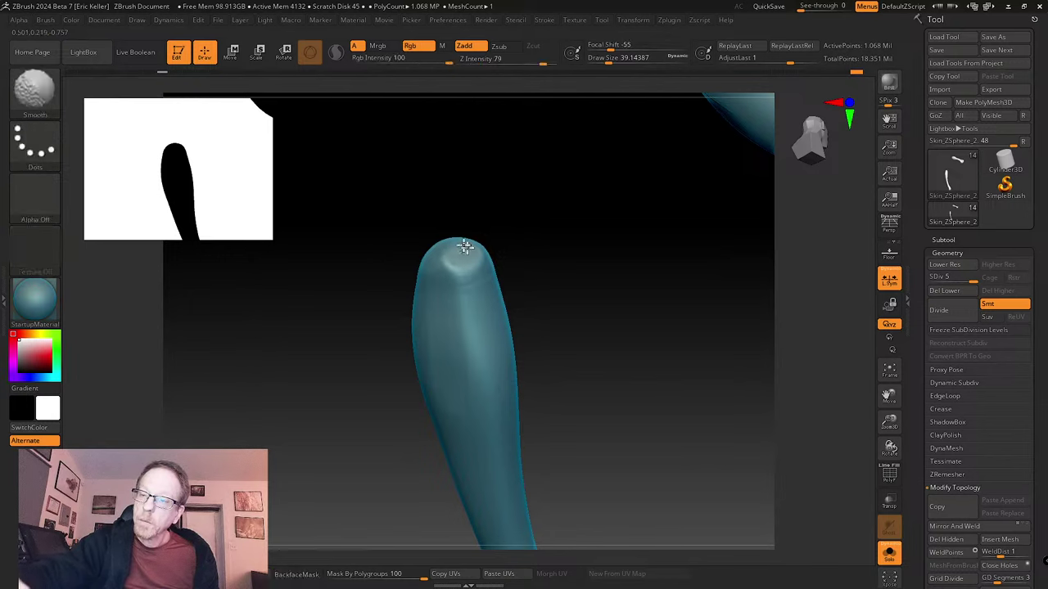
pyautogui.moveTo(481, 244); pyautogui.dragTo(464, 254, button='right')
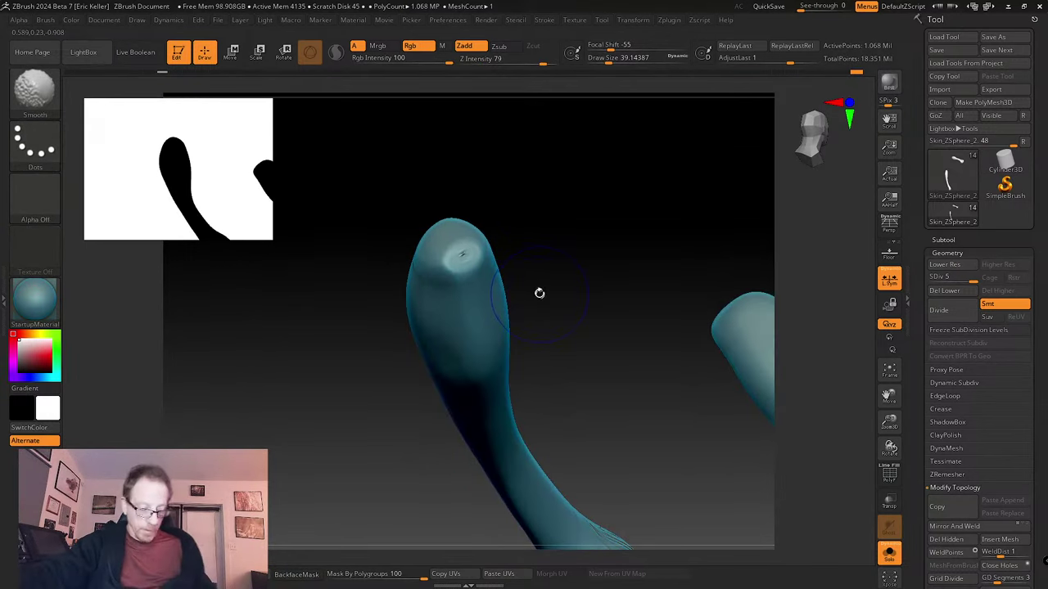
pyautogui.hotkey('shift', 'd')
pyautogui.hotkey('shift', 'd')
pyautogui.press('shift')
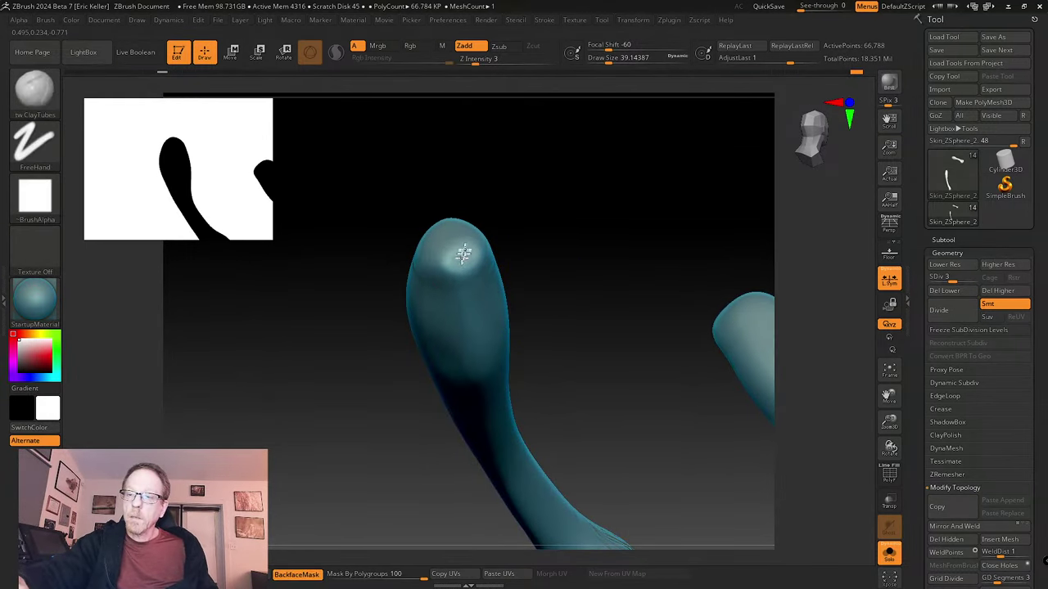
pyautogui.press('shift')
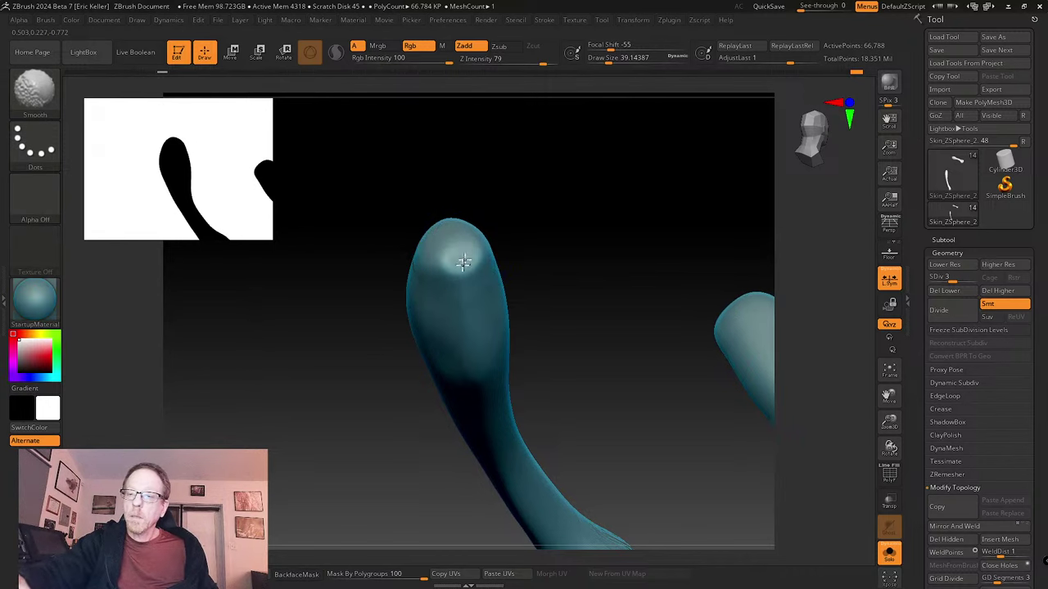
pyautogui.press('shift')
pyautogui.moveTo(545, 294); pyautogui.dragTo(458, 275)
pyautogui.press('d')
pyautogui.press('d')
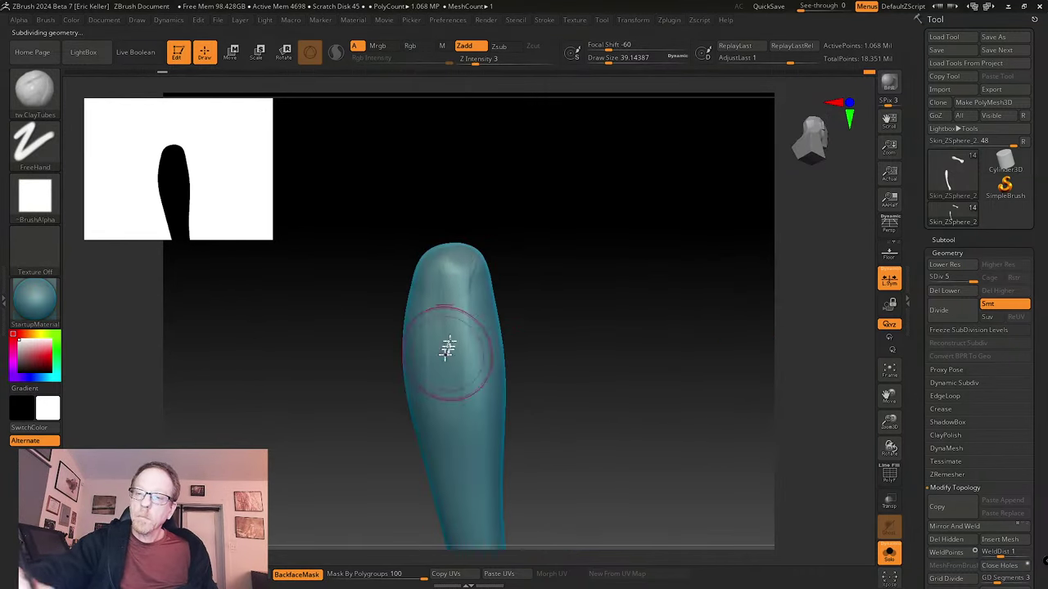
# - Streak the segment's upper end lengthwise with tw ClayTubes at draw size about 23.3
pyautogui.press('s')
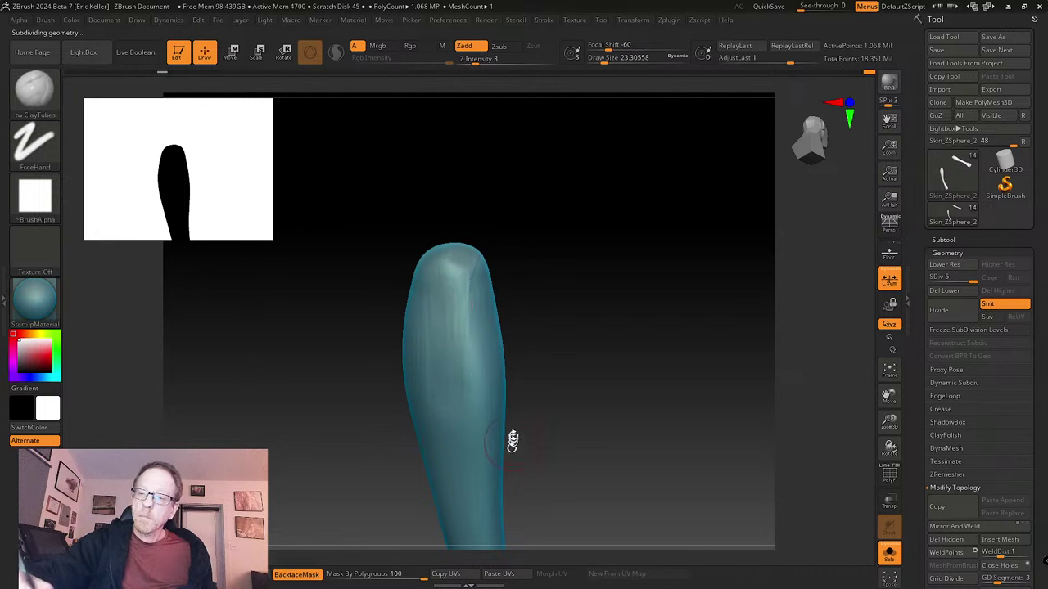
pyautogui.keyDown('alt'); pyautogui.moveTo(513, 442); pyautogui.dragTo(480, 304); pyautogui.keyUp('alt')
pyautogui.keyDown('alt'); pyautogui.moveTo(493, 468); pyautogui.dragTo(489, 440); pyautogui.keyUp('alt')
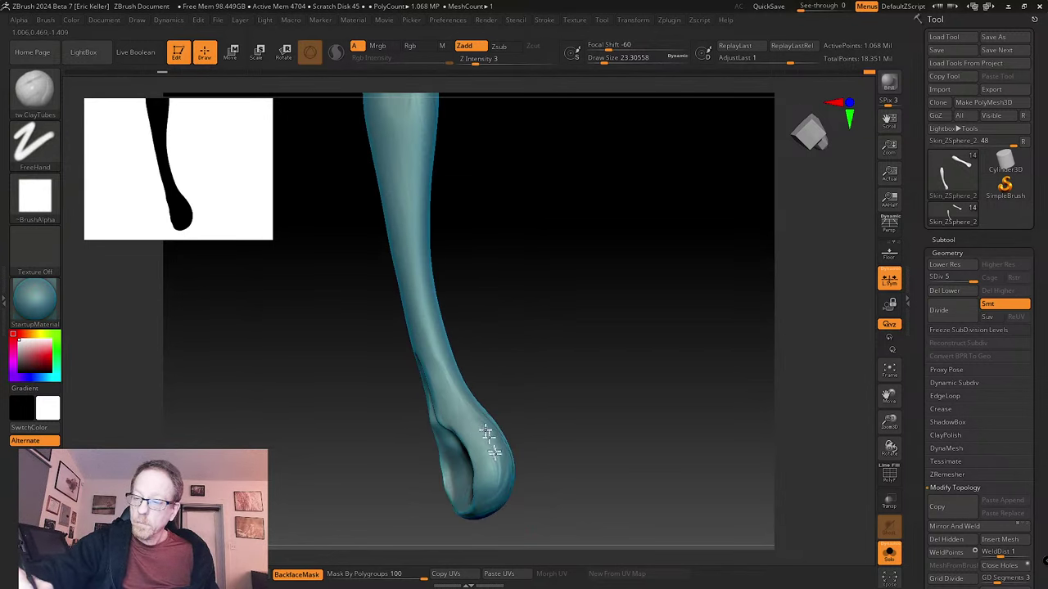
# - Brush fine lengthwise tw ClayTubes streaks over the rounded back of the bulbous end
pyautogui.moveTo(490, 444); pyautogui.dragTo(459, 294, button='right')
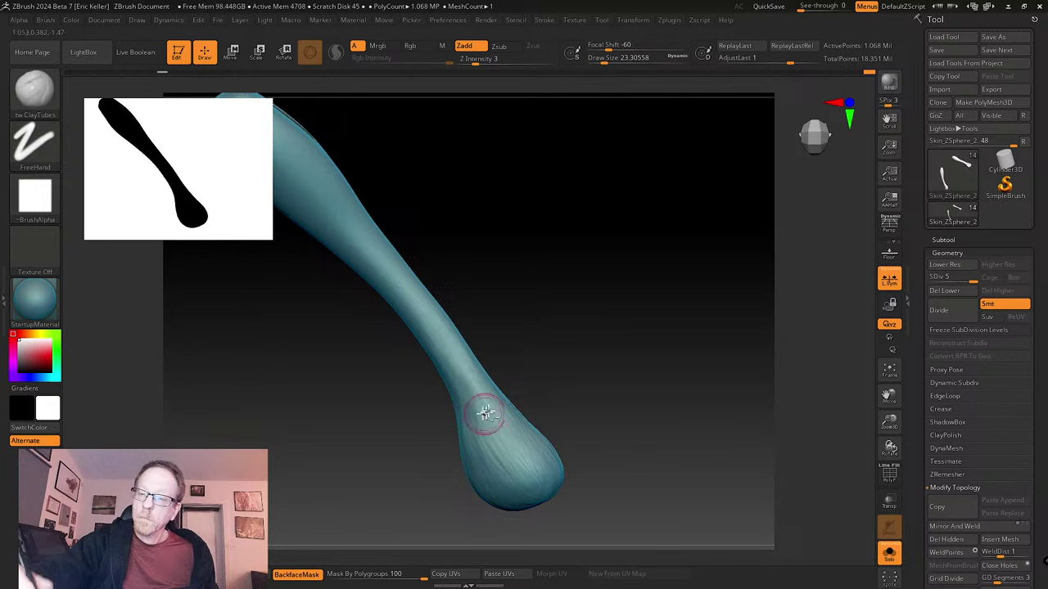
pyautogui.moveTo(484, 417); pyautogui.dragTo(456, 344, button='right')
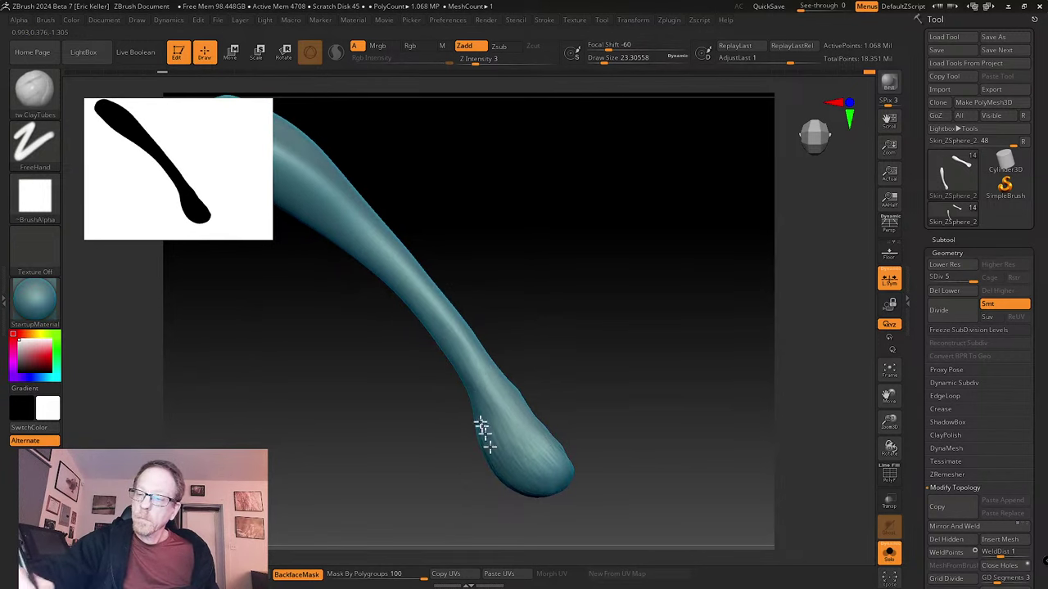
pyautogui.moveTo(482, 429); pyautogui.dragTo(544, 362, button='right')
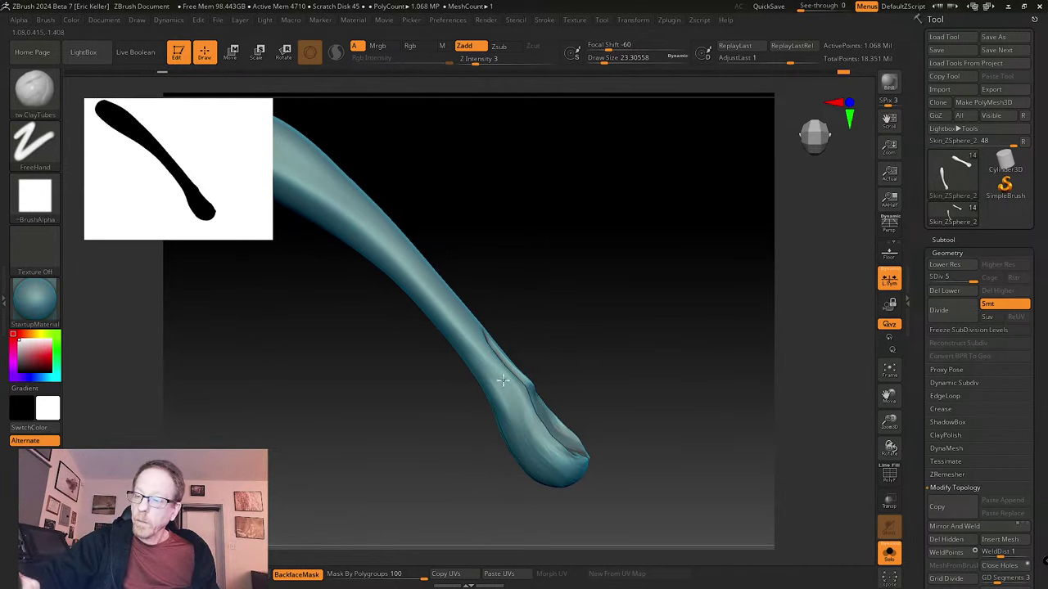
# - Build up tw ClayTubes strokes along both sides of the hollow's rim and smooth them near the bulbous tip
pyautogui.moveTo(513, 397)
pyautogui.mouseDown(button='right')
pyautogui.moveTo(565, 365)
pyautogui.moveTo(503, 388)
pyautogui.moveTo(515, 368)
pyautogui.mouseUp(button='right')
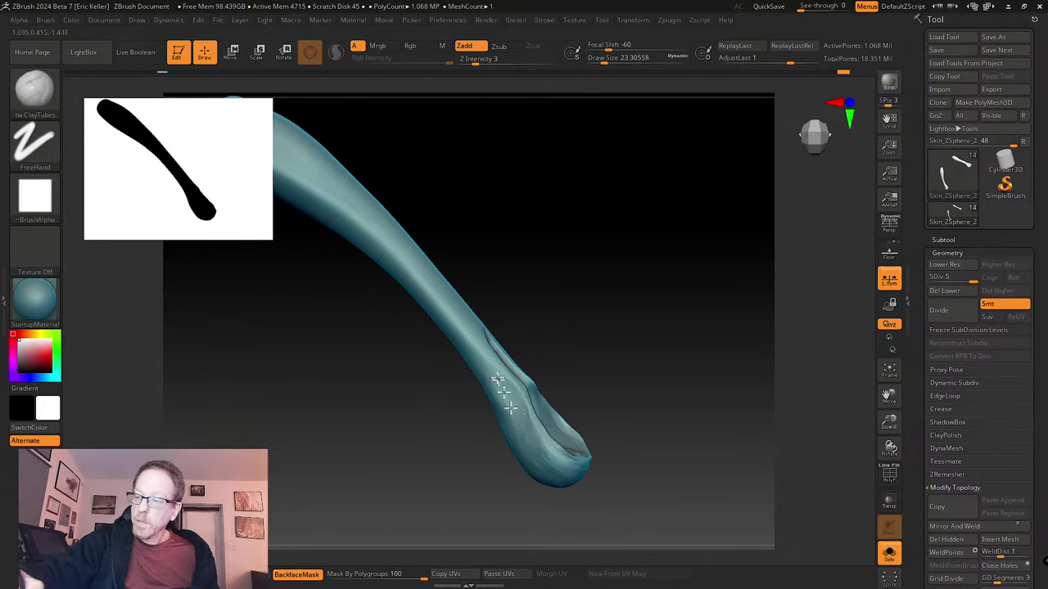
pyautogui.moveTo(544, 411)
pyautogui.mouseDown(button='right')
pyautogui.moveTo(501, 403)
pyautogui.moveTo(549, 397)
pyautogui.moveTo(510, 393)
pyautogui.moveTo(549, 371)
pyautogui.moveTo(534, 389)
pyautogui.moveTo(536, 364)
pyautogui.moveTo(556, 341)
pyautogui.moveTo(555, 380)
pyautogui.mouseUp(button='right')
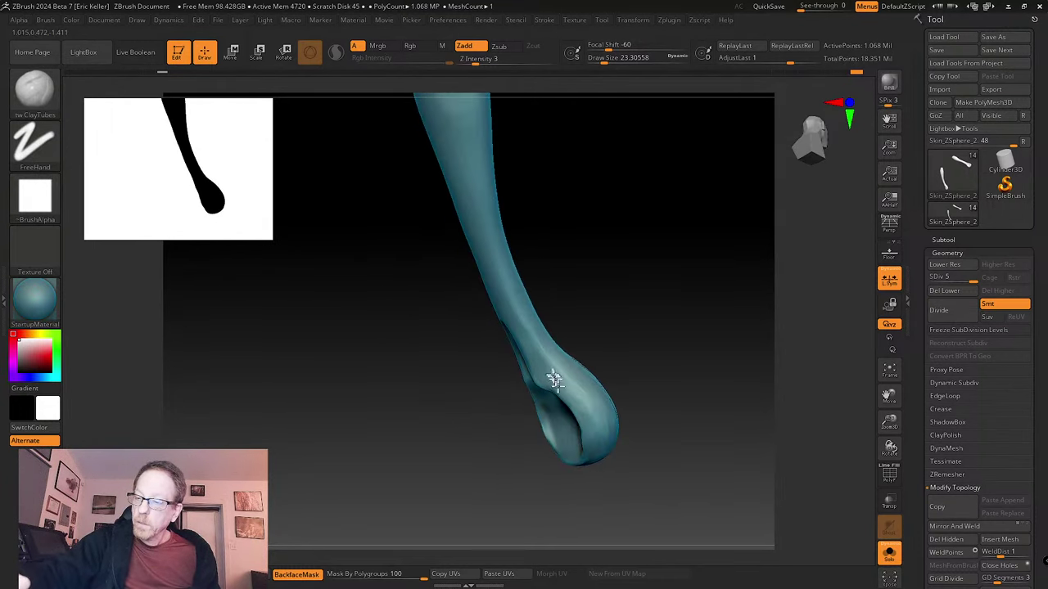
pyautogui.moveTo(609, 349); pyautogui.dragTo(557, 384, button='right')
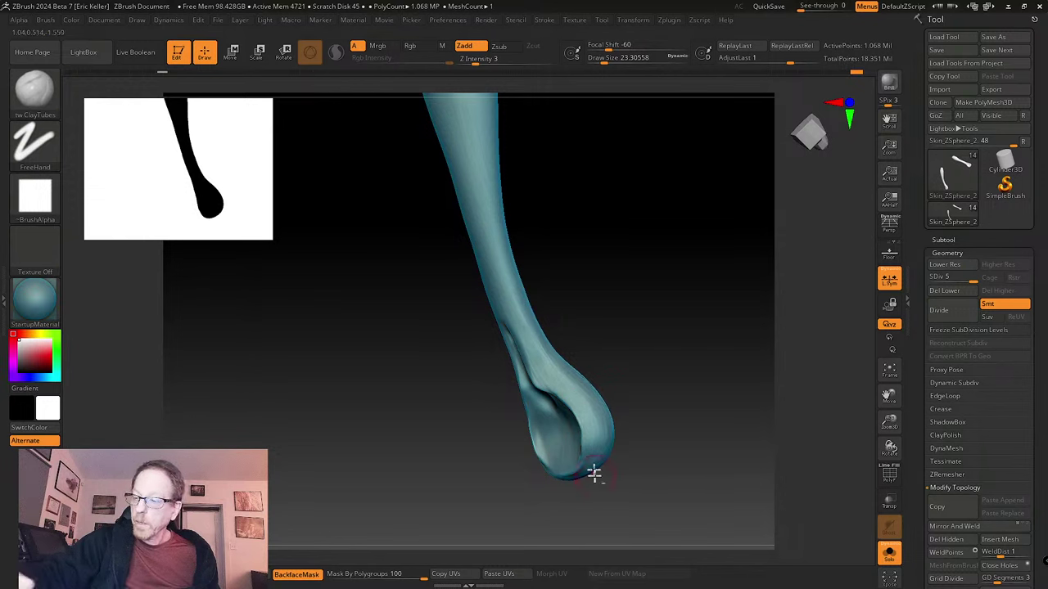
pyautogui.moveTo(635, 415); pyautogui.dragTo(581, 389, button='right')
pyautogui.press('shift')
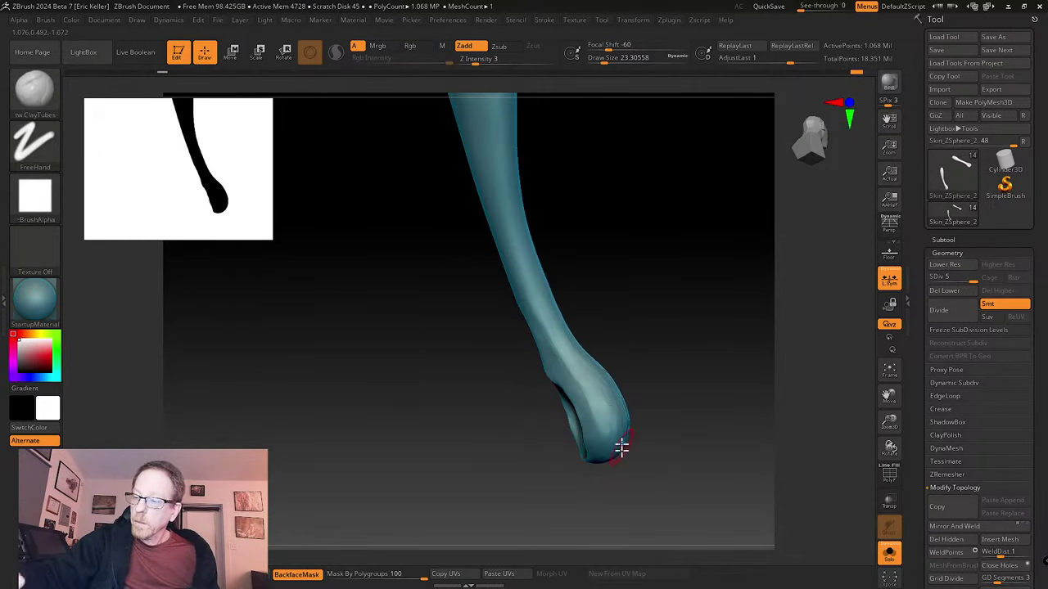
pyautogui.moveTo(622, 447); pyautogui.dragTo(652, 435, button='right')
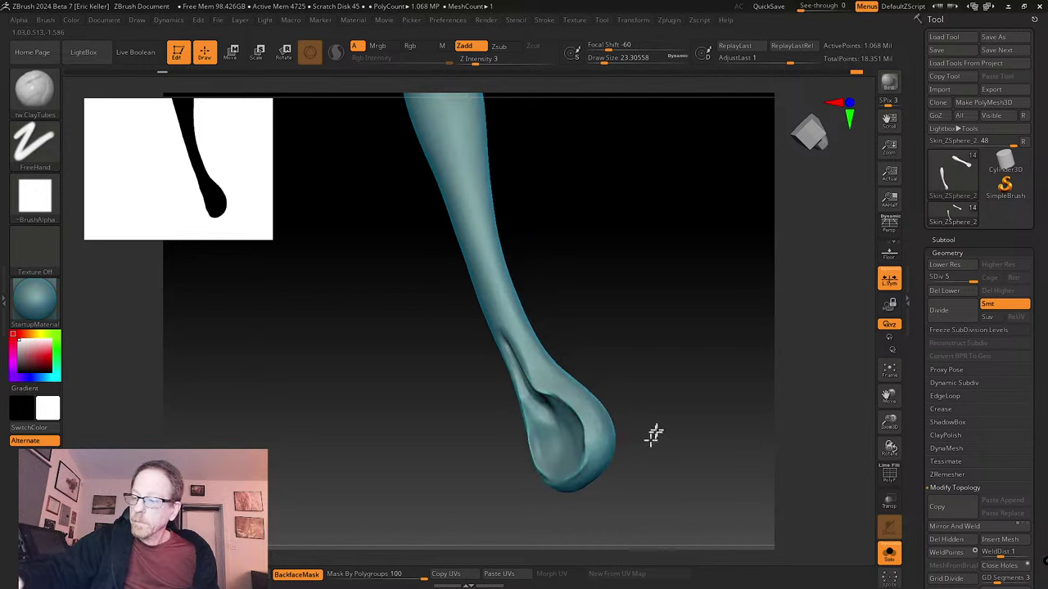
# - Stroke tw ClayTubes lengthwise down the shaft from the thick upper end toward the hollow
pyautogui.moveTo(578, 437); pyautogui.dragTo(560, 235, button='right')
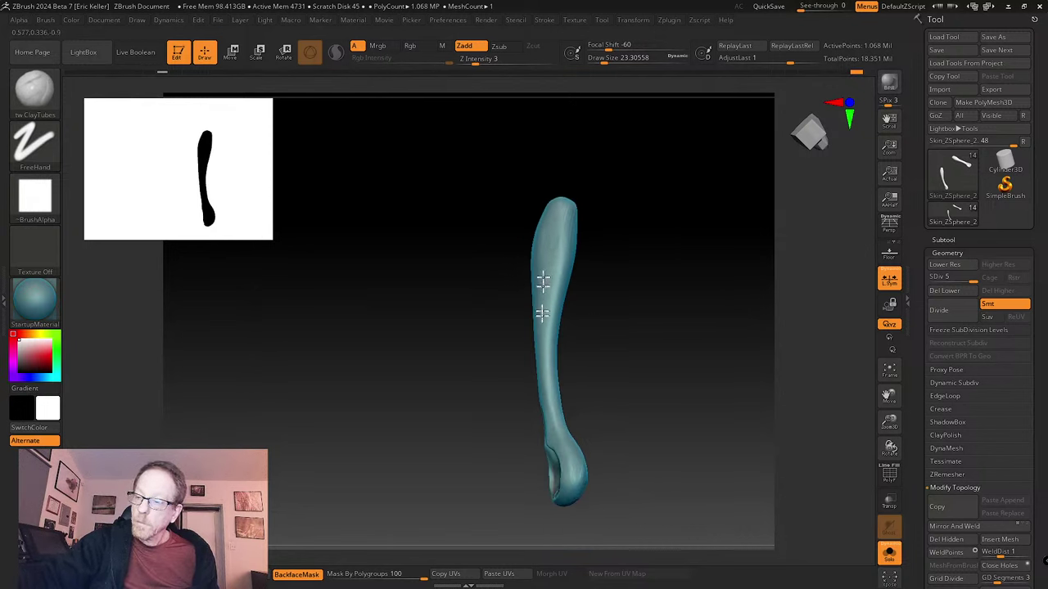
pyautogui.moveTo(546, 298)
pyautogui.mouseDown()
pyautogui.moveTo(547, 409)
pyautogui.moveTo(565, 445)
pyautogui.mouseUp()
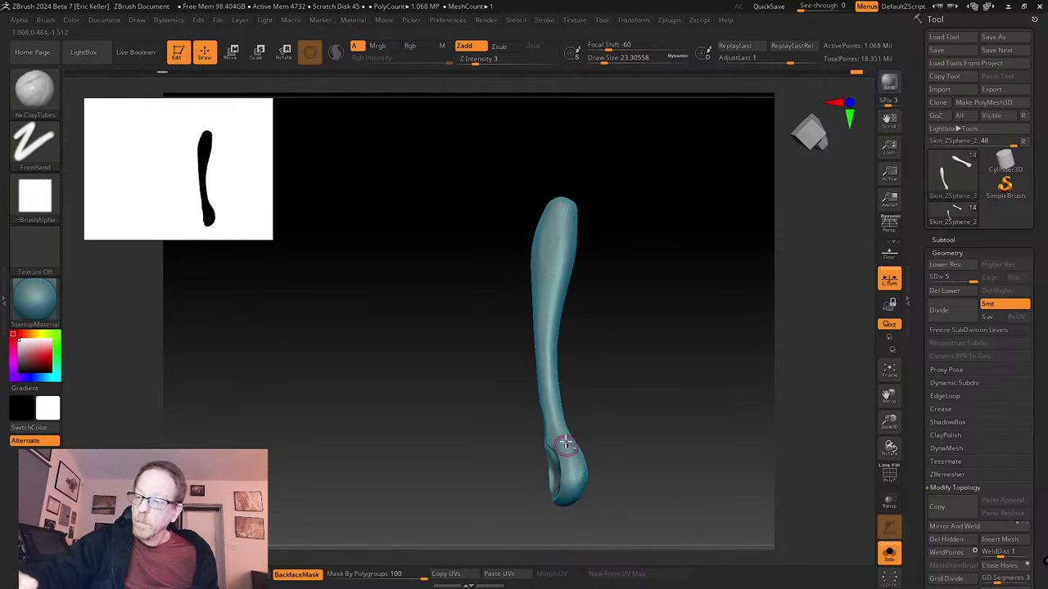
pyautogui.moveTo(566, 445); pyautogui.dragTo(547, 379, button='right')
pyautogui.moveTo(548, 305); pyautogui.dragTo(548, 398)
pyautogui.moveTo(548, 274); pyautogui.dragTo(548, 413)
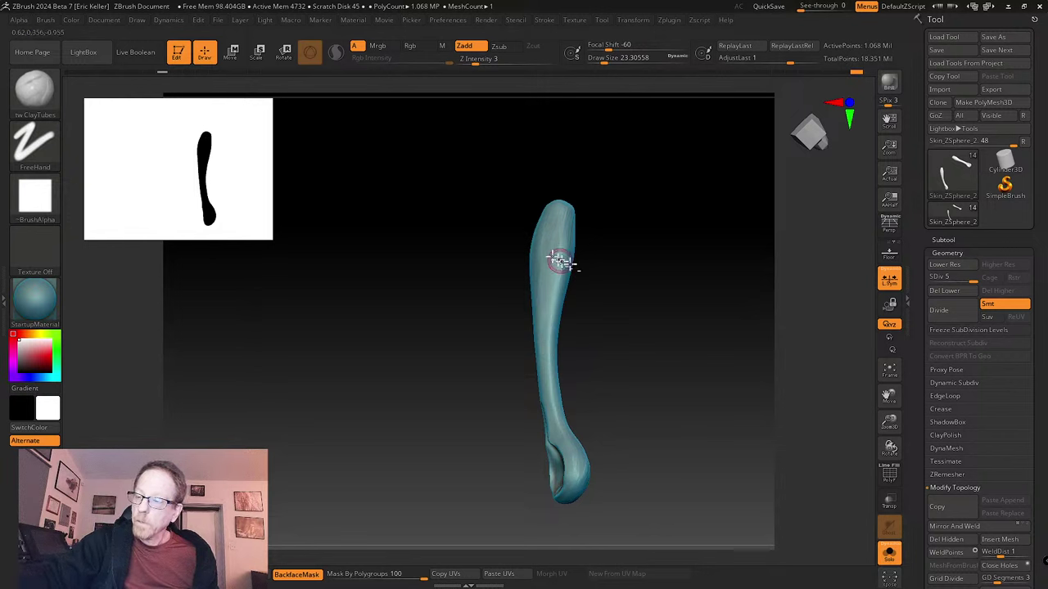
# - Streak the back of the segment's thick upper half lengthwise with tw ClayTubes, down toward the narrow shaft
pyautogui.moveTo(560, 262); pyautogui.dragTo(582, 301, button='right')
pyautogui.moveTo(563, 277)
pyautogui.mouseDown()
pyautogui.moveTo(554, 303)
pyautogui.moveTo(576, 205)
pyautogui.moveTo(554, 387)
pyautogui.moveTo(565, 378)
pyautogui.moveTo(596, 404)
pyautogui.moveTo(581, 409)
pyautogui.mouseUp()
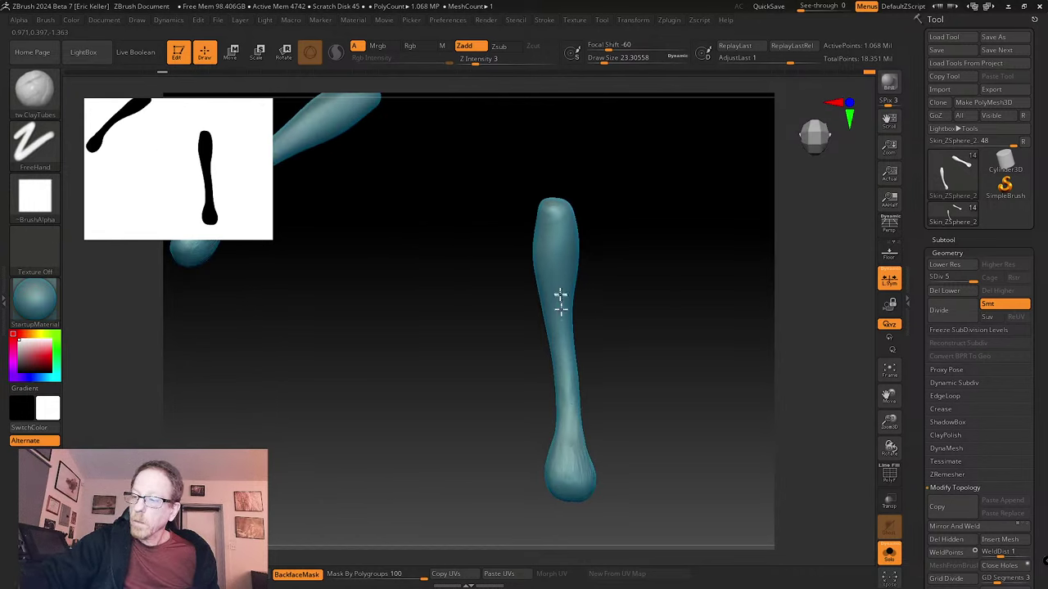
pyautogui.hotkey('ctrl', 'z')
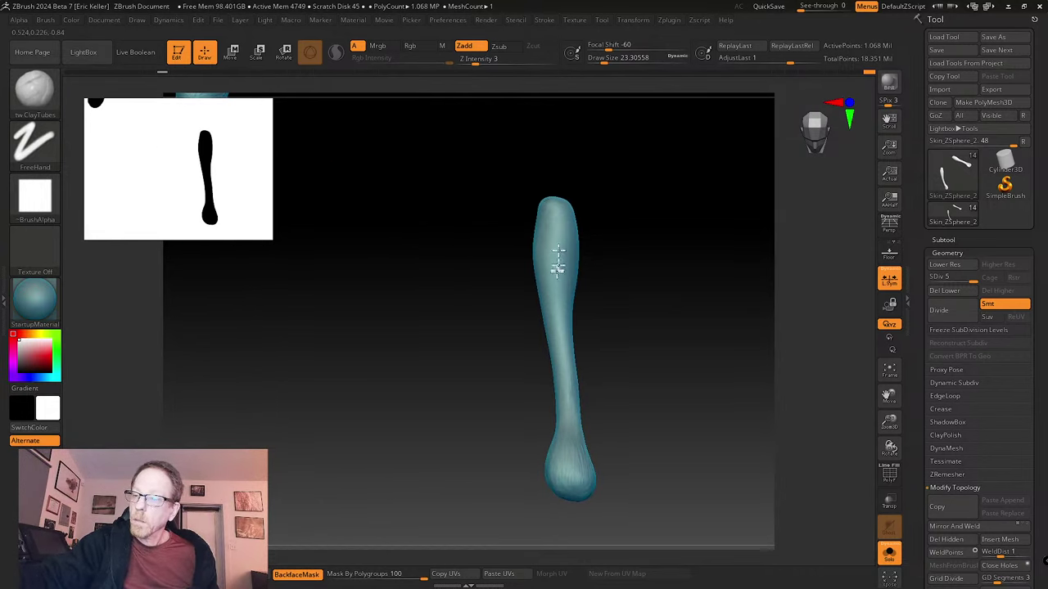
pyautogui.moveTo(573, 233)
pyautogui.mouseDown(button='right')
pyautogui.moveTo(579, 259)
pyautogui.moveTo(576, 245)
pyautogui.mouseUp(button='right')
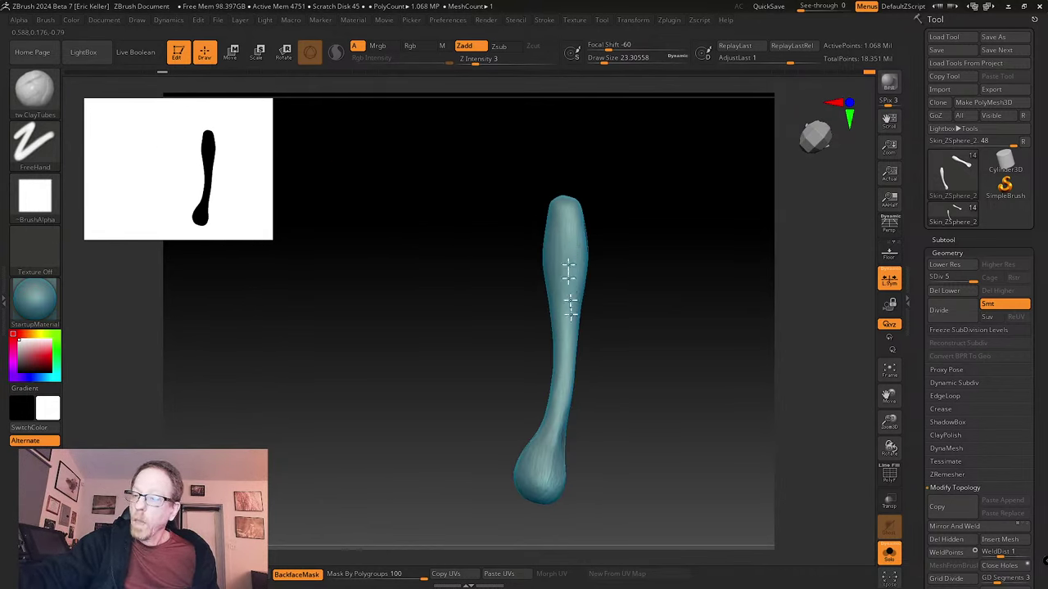
pyautogui.moveTo(554, 293); pyautogui.dragTo(587, 292, button='right')
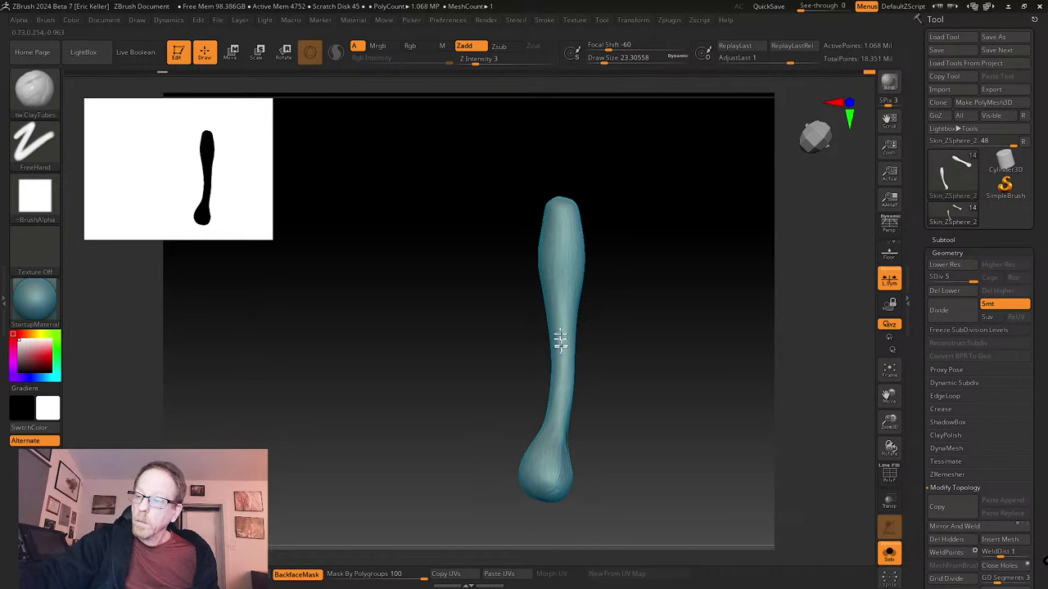
pyautogui.moveTo(560, 344); pyautogui.dragTo(577, 287, button='right')
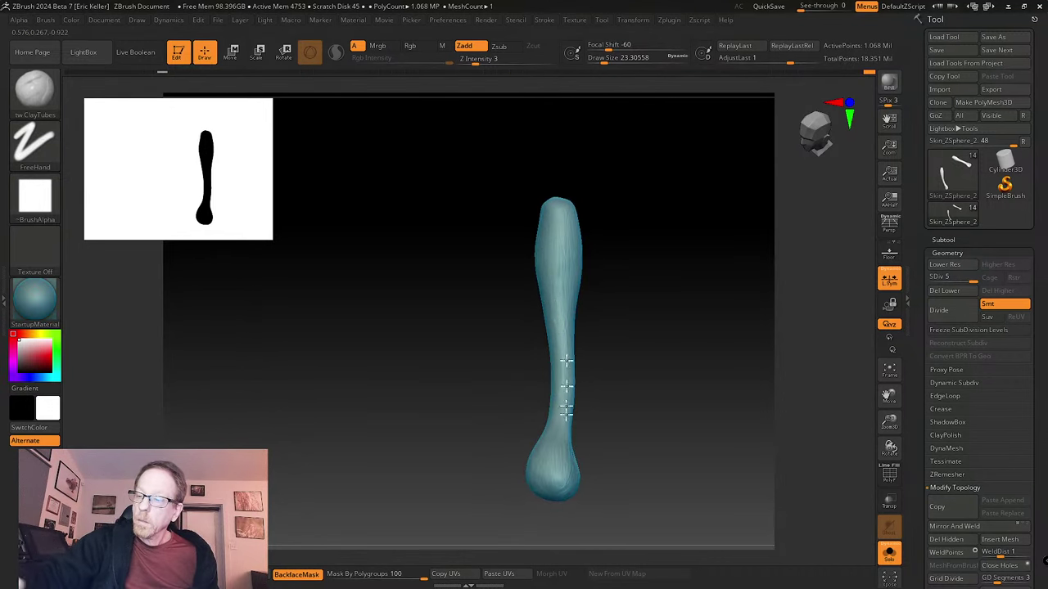
# - Brush fine lengthwise tw ClayTubes streaks around the narrow lower shaft just above the bulbous end
pyautogui.moveTo(565, 413); pyautogui.dragTo(577, 367)
pyautogui.moveTo(617, 410); pyautogui.dragTo(597, 379)
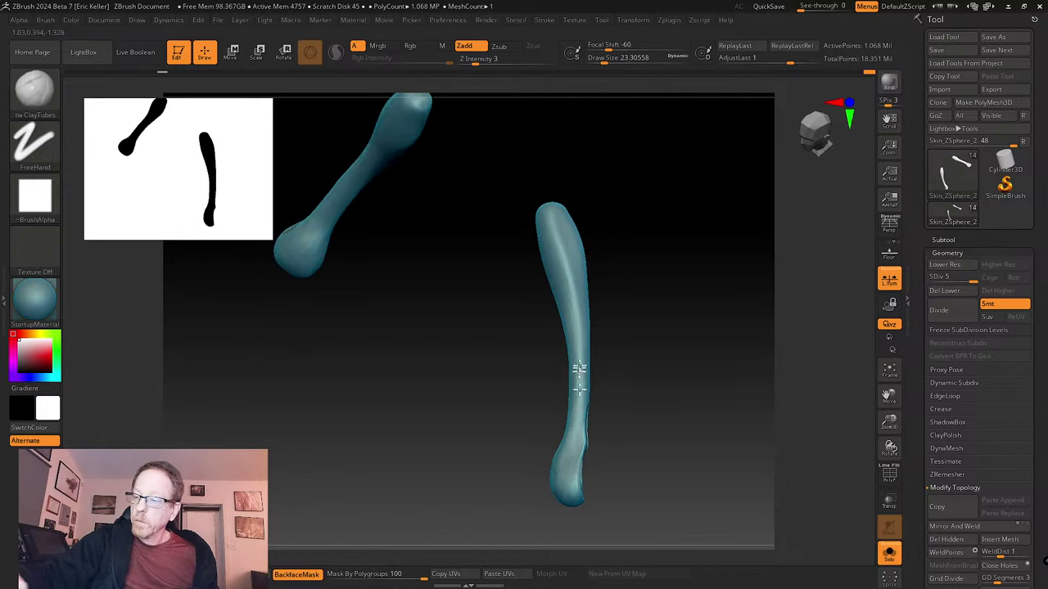
pyautogui.moveTo(680, 360); pyautogui.dragTo(577, 378)
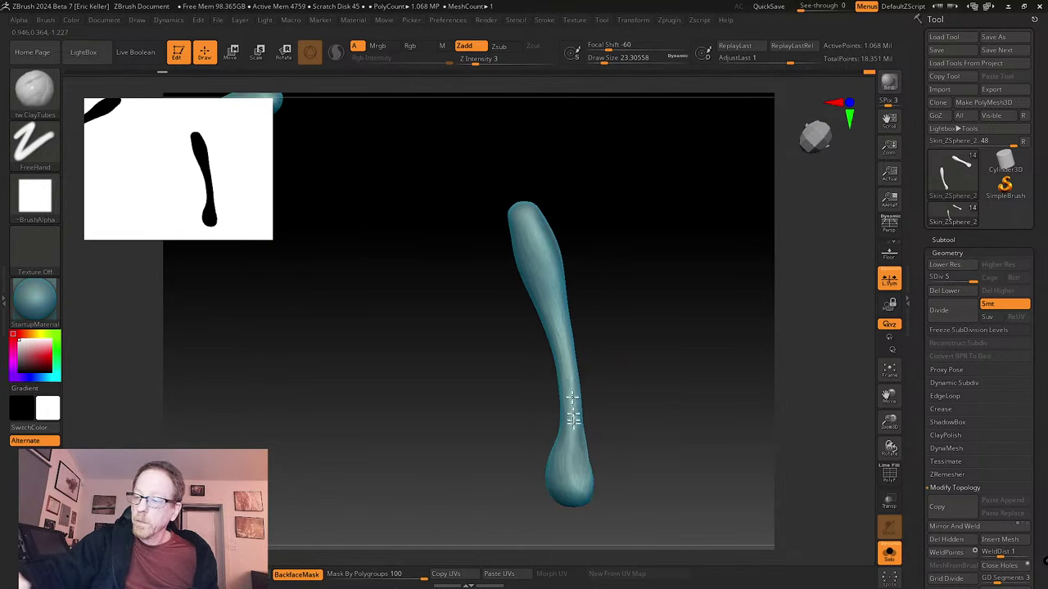
pyautogui.moveTo(573, 384)
pyautogui.mouseDown(button='right')
pyautogui.moveTo(608, 374)
pyautogui.moveTo(566, 400)
pyautogui.mouseUp(button='right')
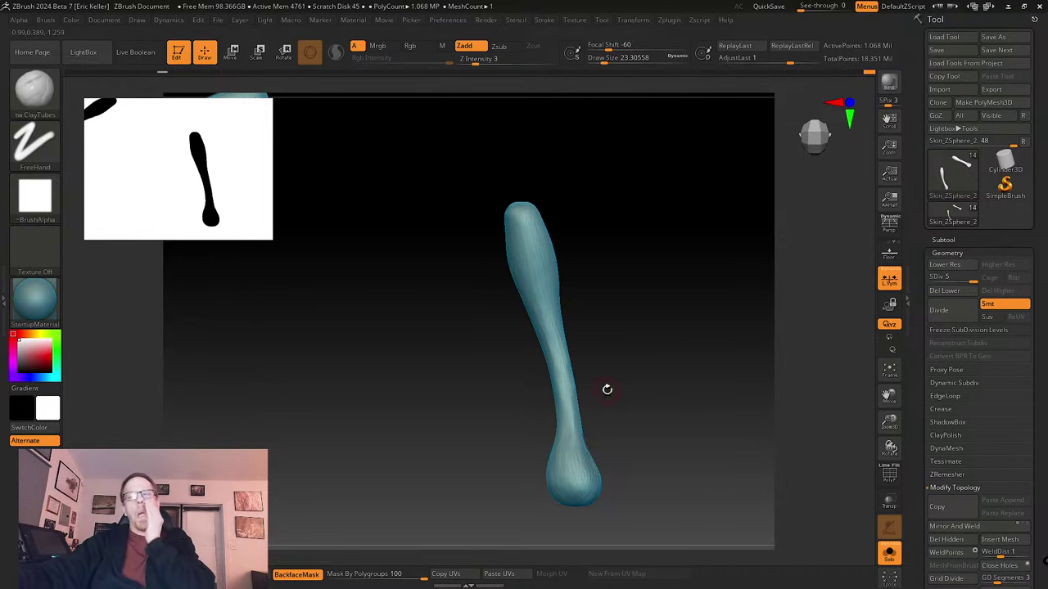
pyautogui.moveTo(602, 384); pyautogui.dragTo(561, 409, button='right')
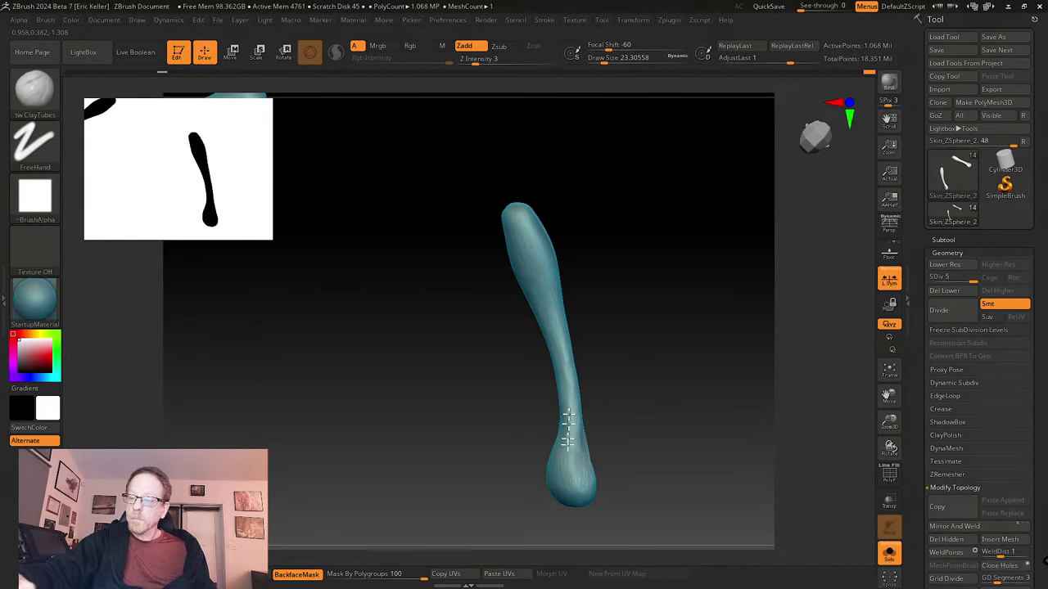
# - Extend the tw ClayTubes streaks from the lower shaft over the rounded back and sides of the bulbous end
pyautogui.press('shift')
pyautogui.moveTo(574, 455); pyautogui.dragTo(563, 377, button='right')
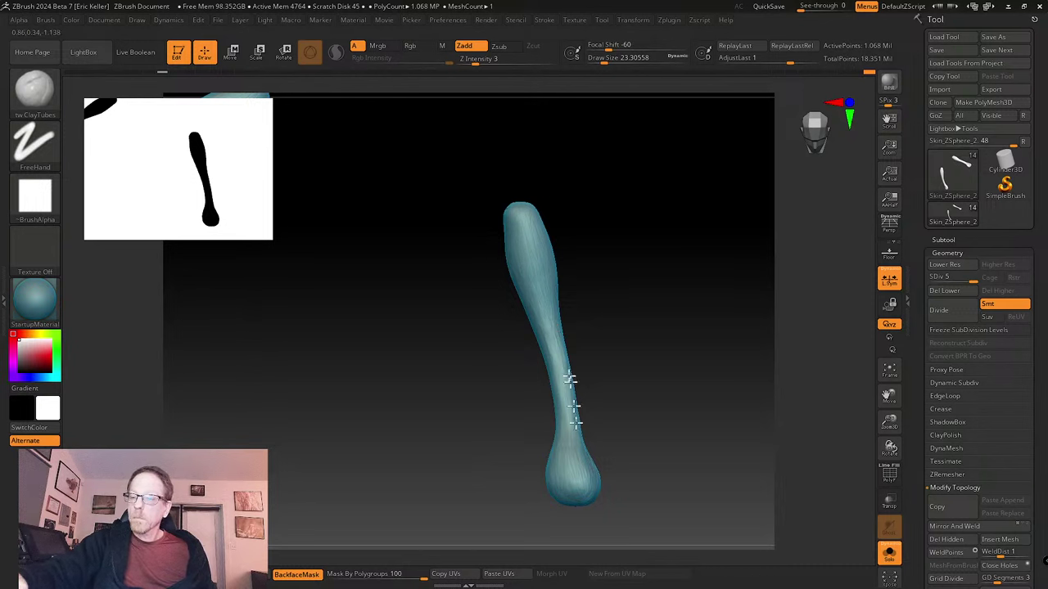
pyautogui.keyDown('alt'); pyautogui.moveTo(612, 460); pyautogui.dragTo(615, 435, button='right'); pyautogui.keyUp('alt')
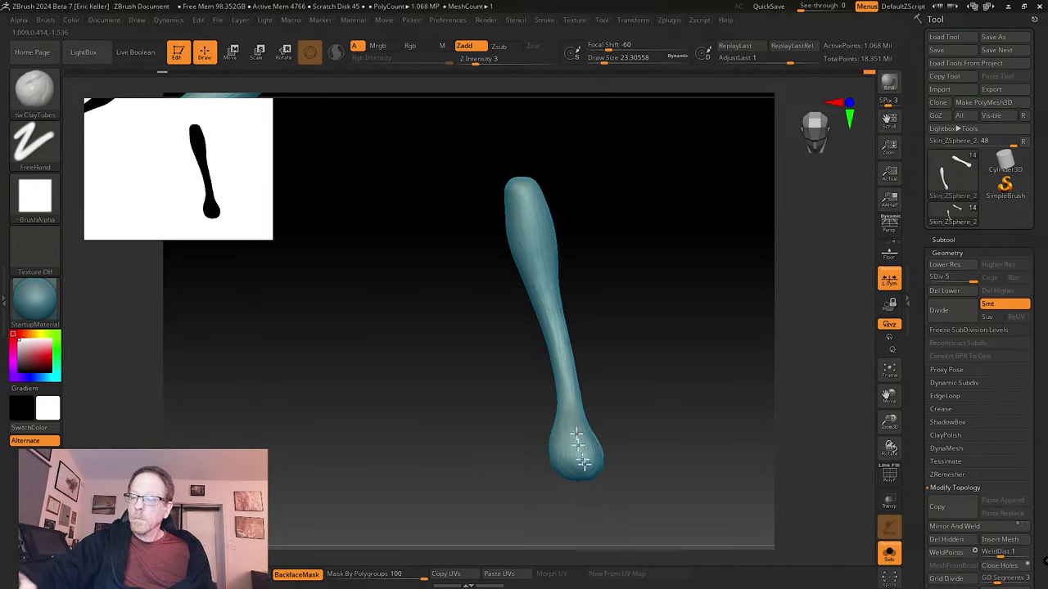
pyautogui.moveTo(576, 434); pyautogui.dragTo(593, 468)
pyautogui.moveTo(613, 417); pyautogui.dragTo(584, 412, button='right')
pyautogui.moveTo(584, 412)
pyautogui.mouseDown()
pyautogui.moveTo(588, 455)
pyautogui.moveTo(572, 453)
pyautogui.mouseUp()
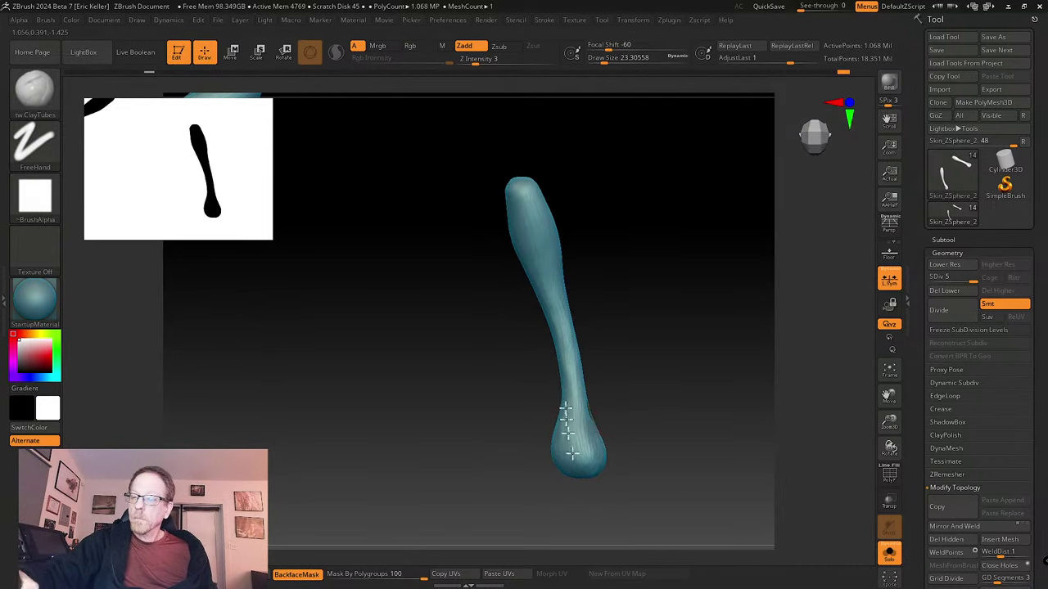
# - Smooth the segment's thick upper end on the side facing the hollow with the Smooth brush
pyautogui.moveTo(566, 413); pyautogui.dragTo(562, 300, button='right')
pyautogui.moveTo(596, 253); pyautogui.dragTo(555, 190, button='right')
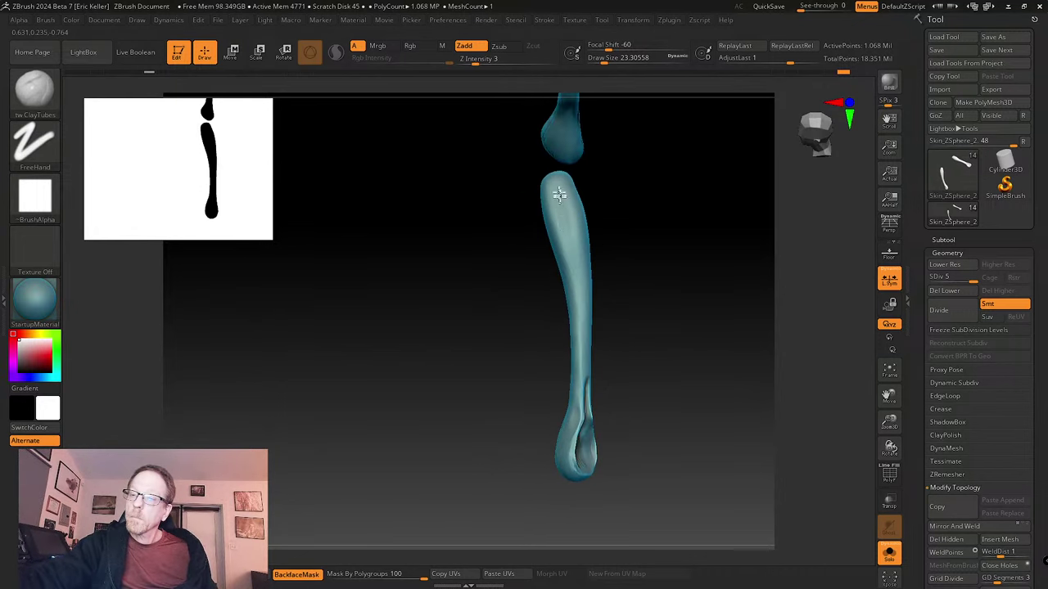
pyautogui.keyDown('ctrl'); pyautogui.keyDown('shift'); pyautogui.click(557, 188); pyautogui.keyUp('shift'); pyautogui.keyUp('ctrl')
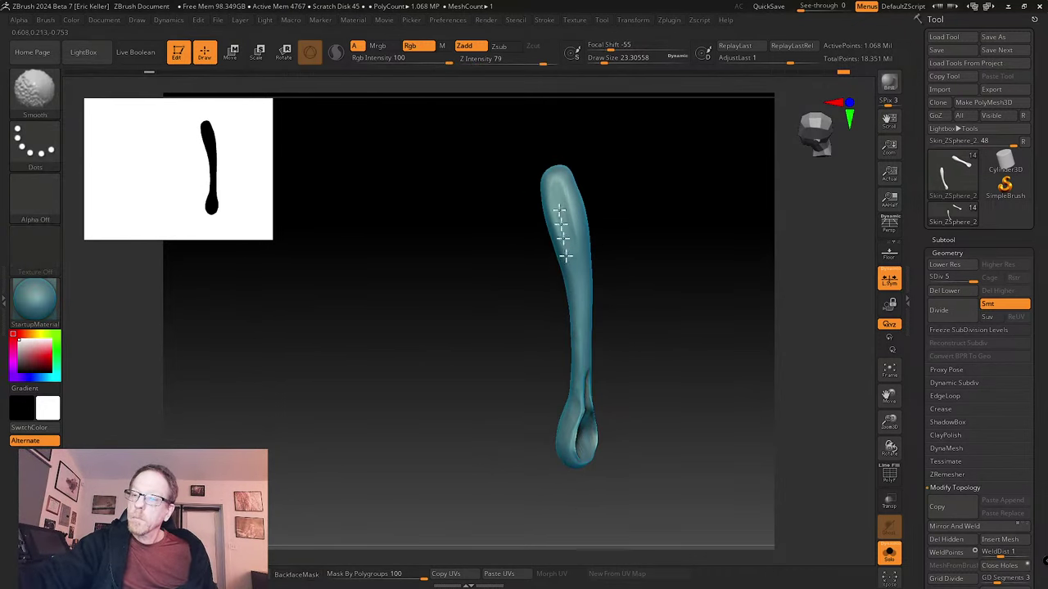
pyautogui.keyDown('ctrl'); pyautogui.keyDown('shift'); pyautogui.click(613, 234); pyautogui.keyUp('shift'); pyautogui.keyUp('ctrl')
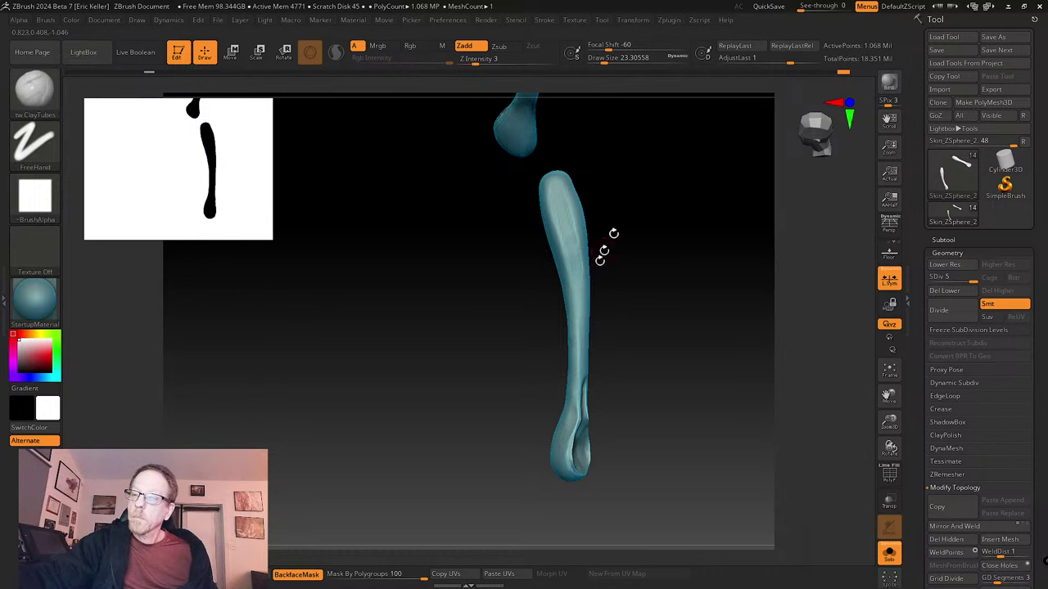
pyautogui.moveTo(600, 261); pyautogui.dragTo(569, 187, button='right')
pyautogui.keyDown('ctrl'); pyautogui.keyDown('shift'); pyautogui.click(569, 188); pyautogui.keyUp('shift'); pyautogui.keyUp('ctrl')
# - Stroke tw ClayTubes lengthwise from the upper tip down the hollow side of the thick upper shaft
pyautogui.moveTo(598, 274); pyautogui.dragTo(575, 177, button='right')
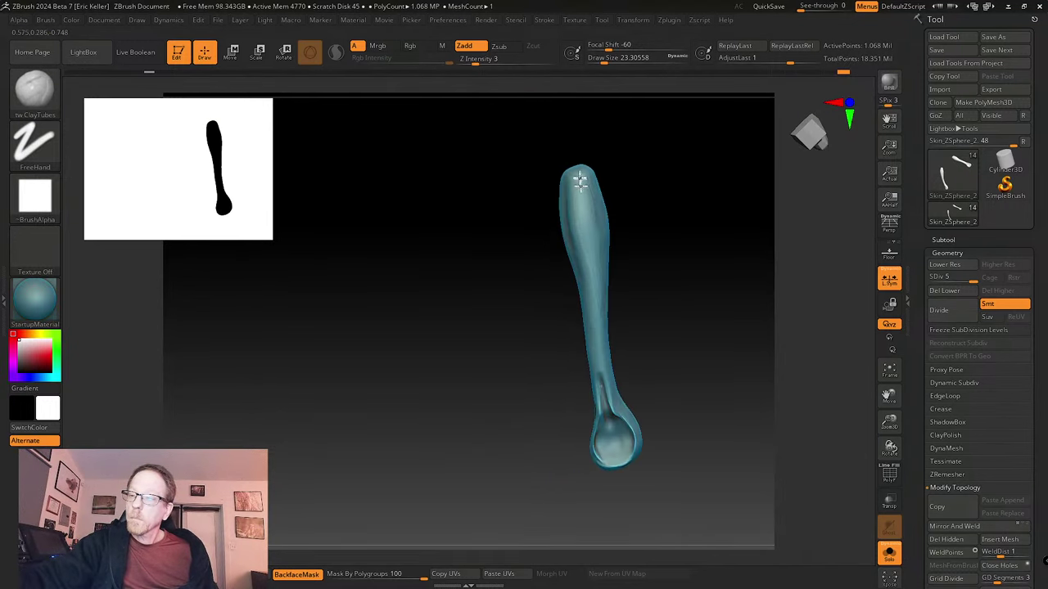
pyautogui.moveTo(634, 216); pyautogui.dragTo(594, 179, button='right')
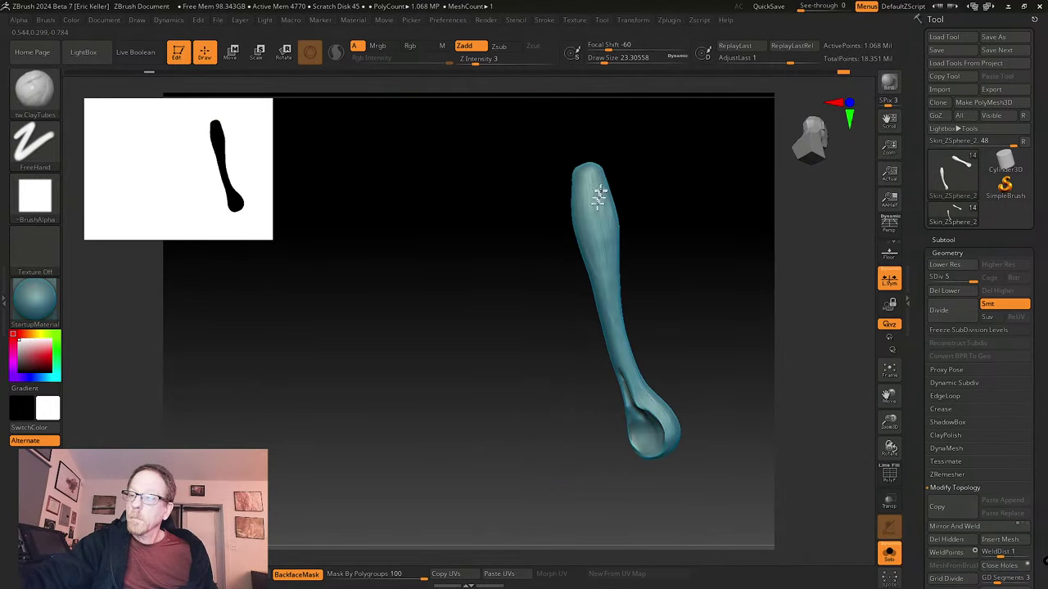
pyautogui.moveTo(605, 230); pyautogui.dragTo(608, 292)
pyautogui.moveTo(586, 177)
pyautogui.mouseDown()
pyautogui.moveTo(603, 281)
pyautogui.moveTo(598, 188)
pyautogui.mouseUp()
pyautogui.moveTo(630, 242); pyautogui.dragTo(599, 239, button='right')
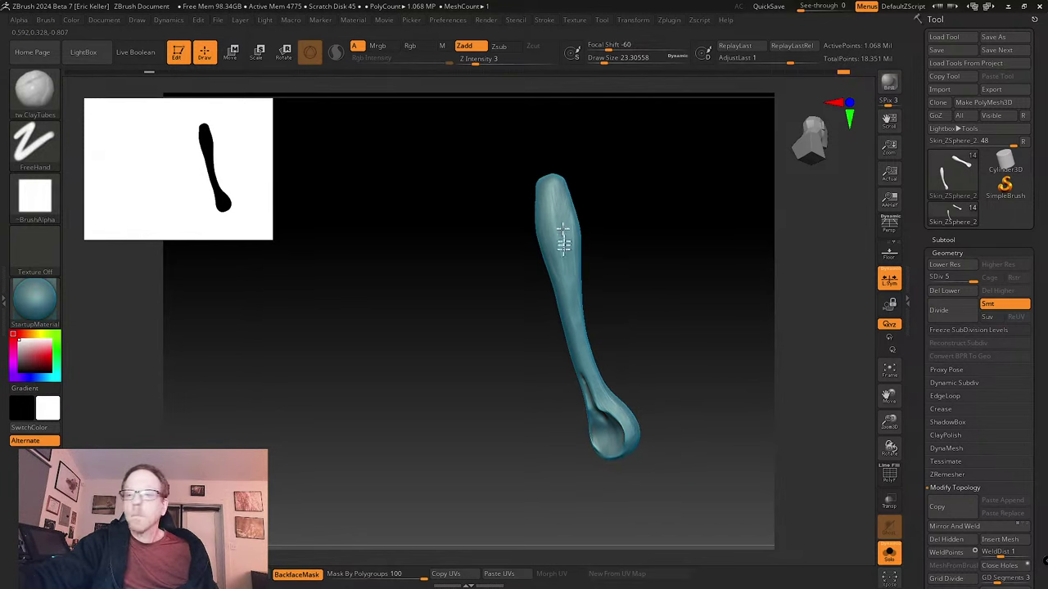
pyautogui.moveTo(577, 331); pyautogui.dragTo(636, 314, button='right')
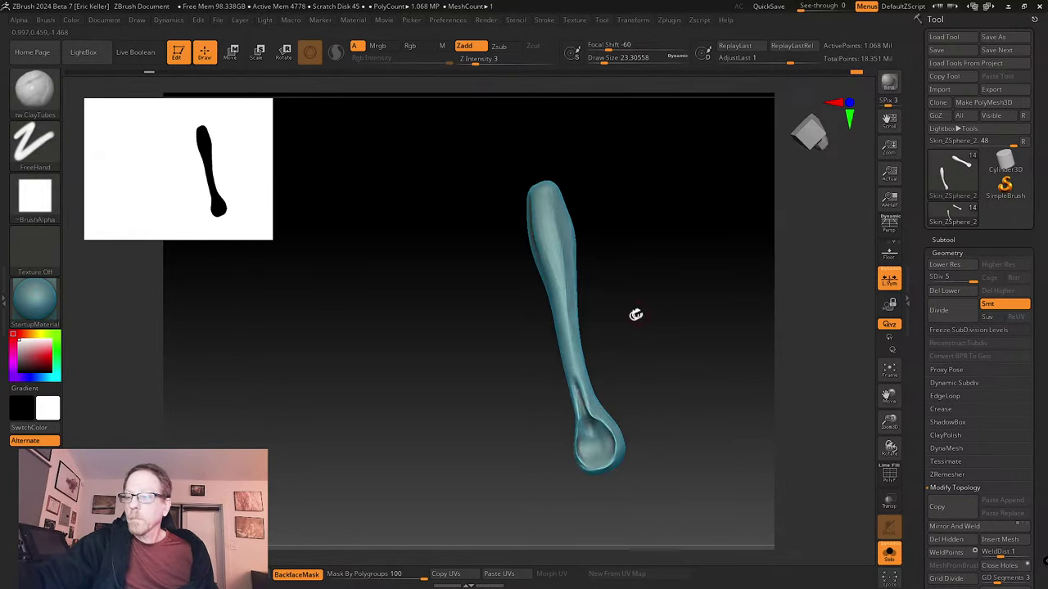
# - Smooth the shaft from just above the spoon-shaped hollow up to the wider upper end
pyautogui.moveTo(612, 367); pyautogui.dragTo(579, 368, button='right')
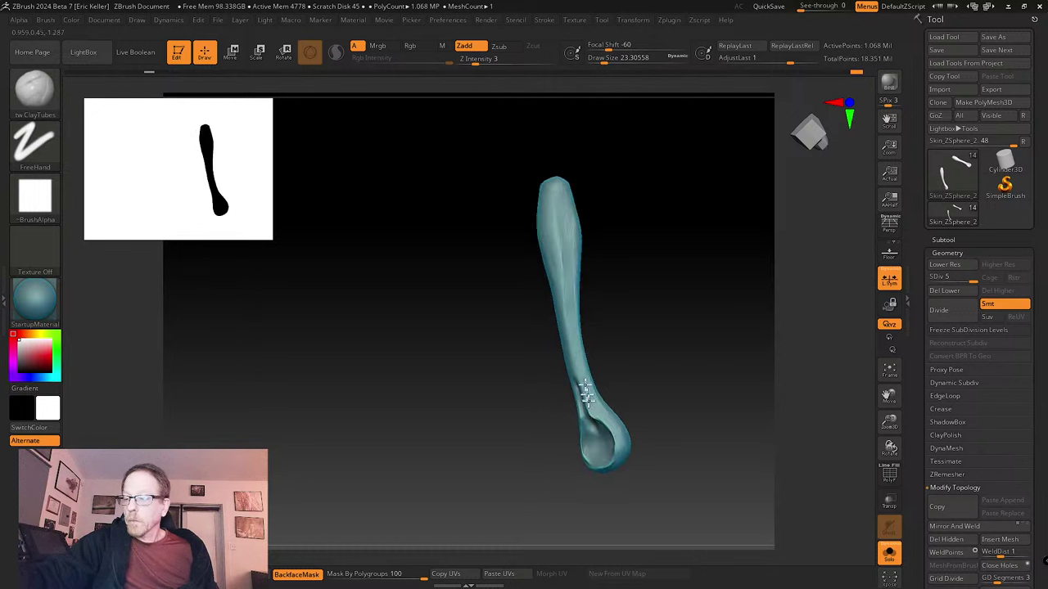
pyautogui.moveTo(585, 393)
pyautogui.keyDown('shift'); pyautogui.mouseDown()
pyautogui.moveTo(554, 215)
pyautogui.moveTo(564, 304)
pyautogui.moveTo(573, 240)
pyautogui.moveTo(553, 287)
pyautogui.mouseUp(); pyautogui.keyUp('shift')
pyautogui.moveTo(553, 287); pyautogui.dragTo(571, 284, button='right')
pyautogui.moveTo(554, 351); pyautogui.dragTo(603, 248, button='right')
pyautogui.moveTo(571, 203)
pyautogui.keyDown('shift'); pyautogui.mouseDown()
pyautogui.moveTo(585, 346)
pyautogui.moveTo(573, 327)
pyautogui.mouseUp(); pyautogui.keyUp('shift')
pyautogui.moveTo(573, 327)
pyautogui.mouseDown(button='right')
pyautogui.moveTo(614, 271)
pyautogui.moveTo(582, 264)
pyautogui.mouseUp(button='right')
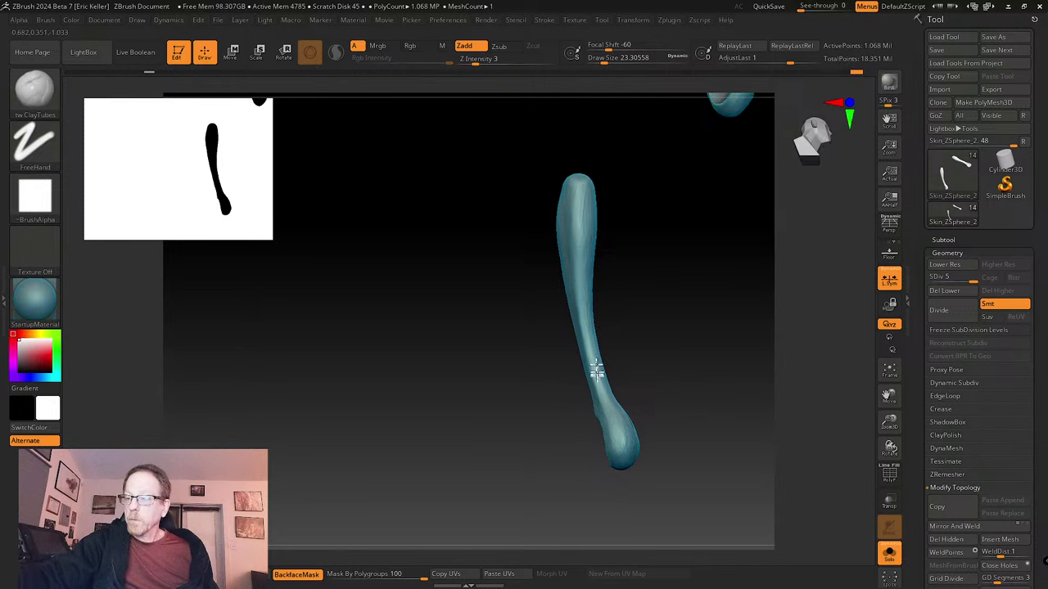
# - Refine the narrow middle of the shaft from the back and side with ClayTubes and smoothing strokes
pyautogui.moveTo(650, 421); pyautogui.dragTo(613, 304, button='right')
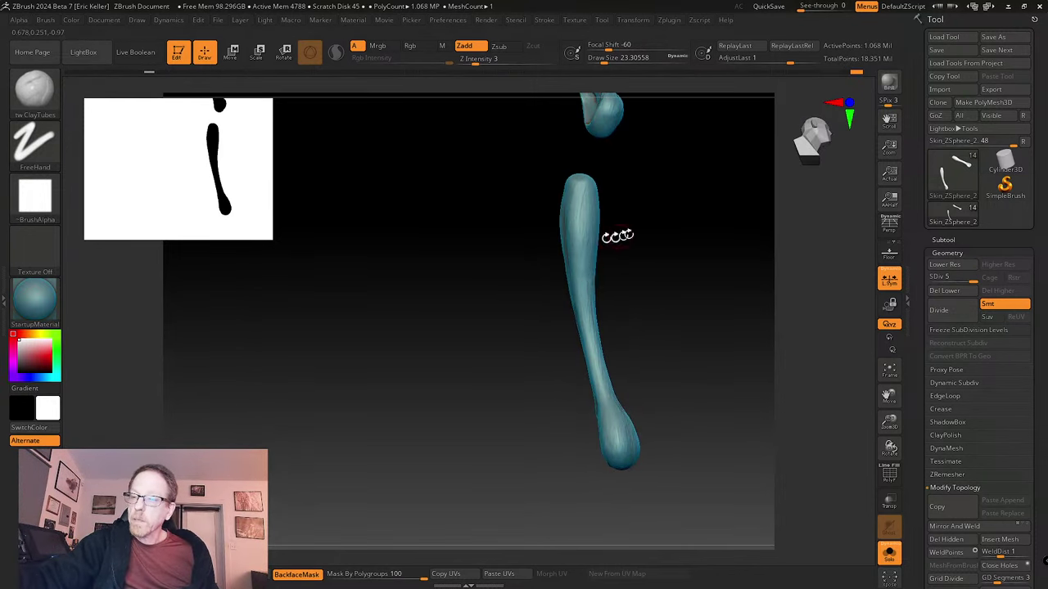
pyautogui.moveTo(620, 234); pyautogui.dragTo(594, 201, button='right')
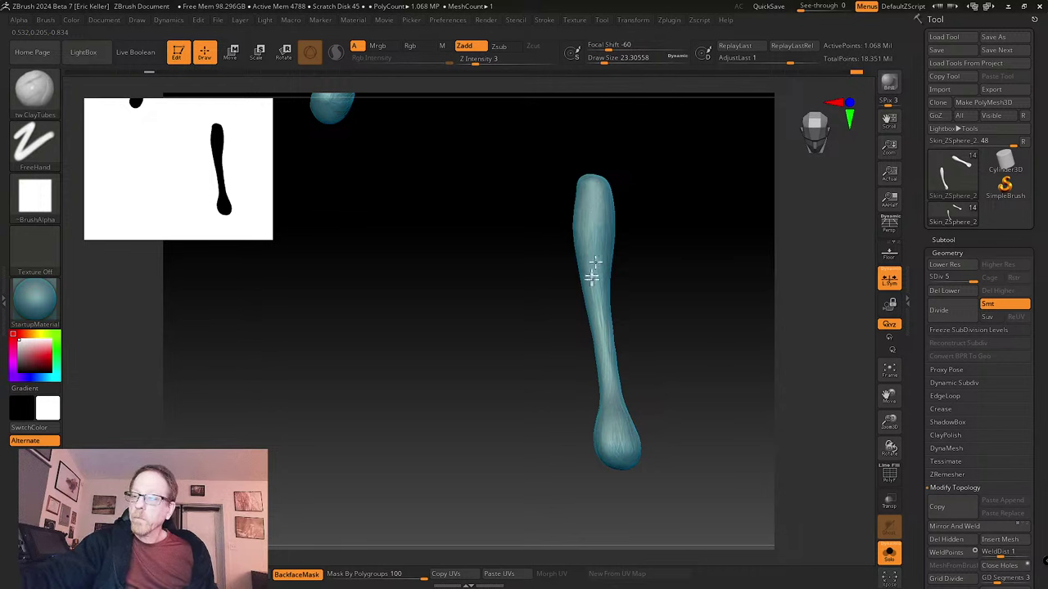
pyautogui.moveTo(604, 379); pyautogui.dragTo(633, 316, button='right')
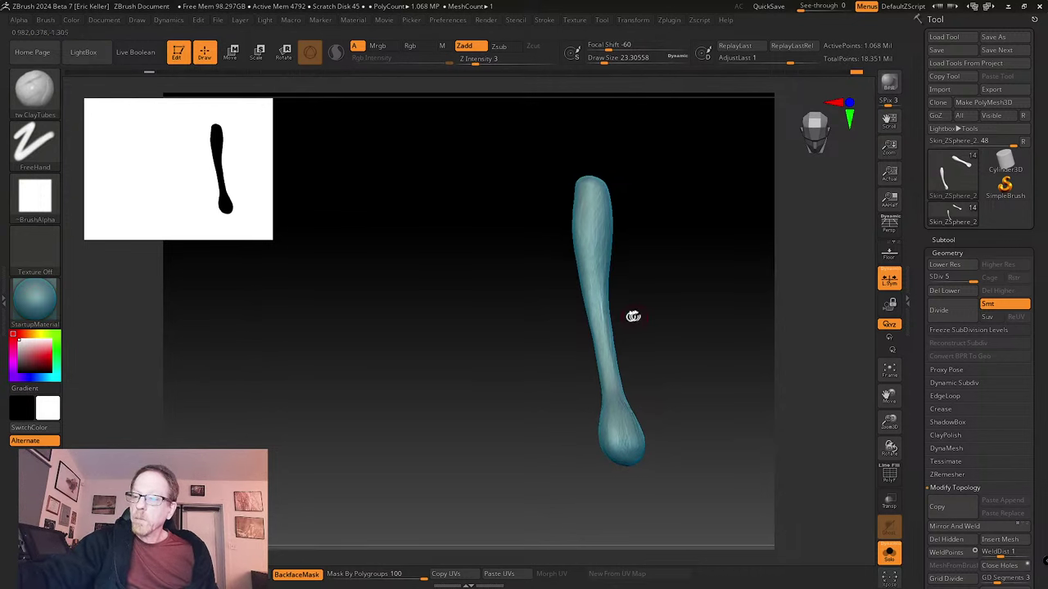
pyautogui.keyDown('shift'); pyautogui.moveTo(601, 294); pyautogui.dragTo(602, 314); pyautogui.keyUp('shift')
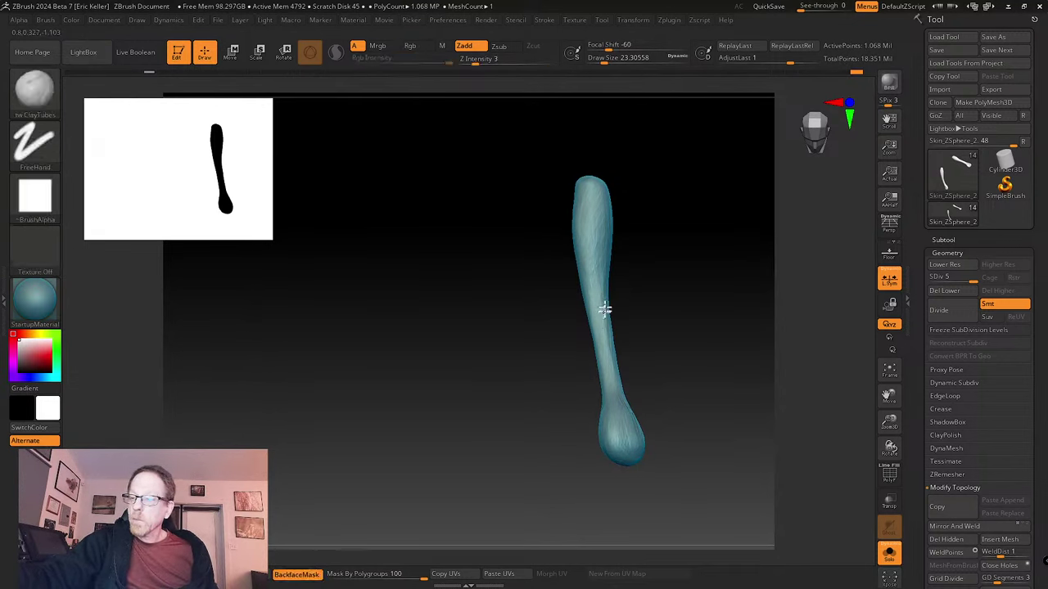
pyautogui.moveTo(606, 343); pyautogui.dragTo(669, 319, button='right')
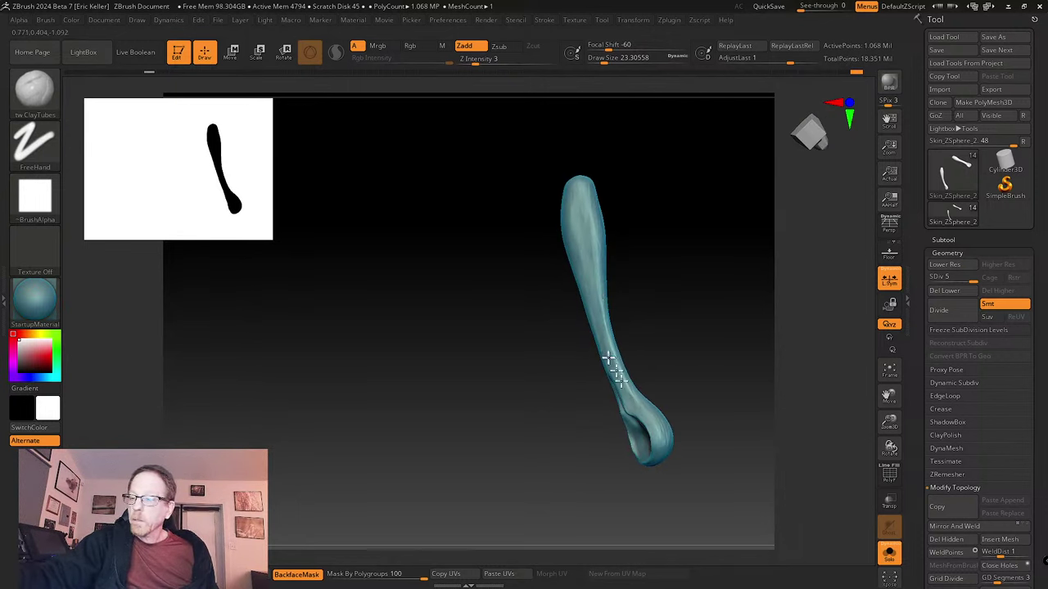
pyautogui.moveTo(603, 311); pyautogui.dragTo(605, 368)
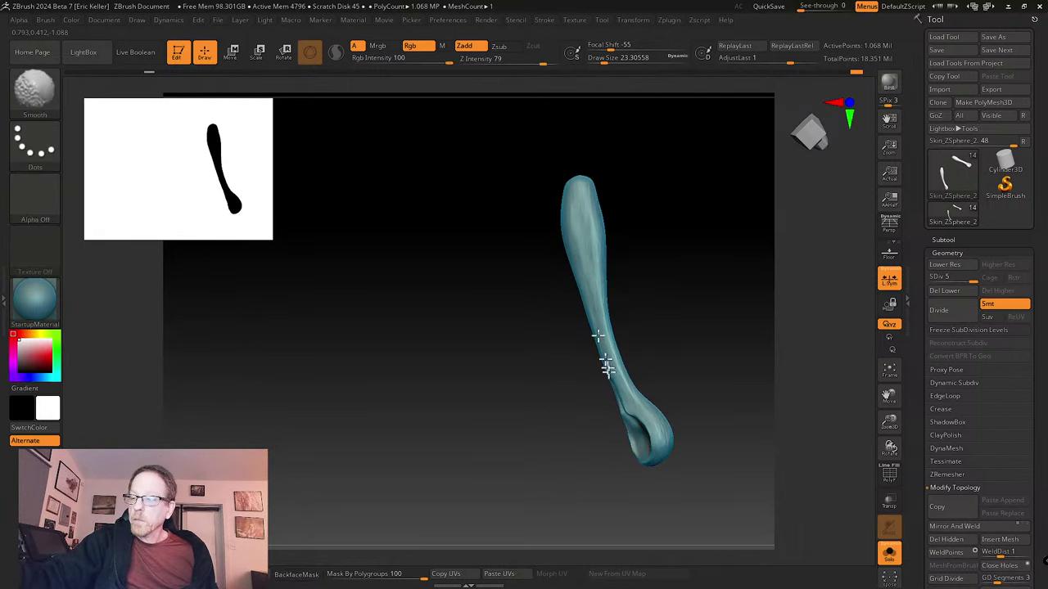
pyautogui.moveTo(630, 243); pyautogui.dragTo(584, 258, button='right')
pyautogui.moveTo(596, 363); pyautogui.dragTo(633, 297, button='right')
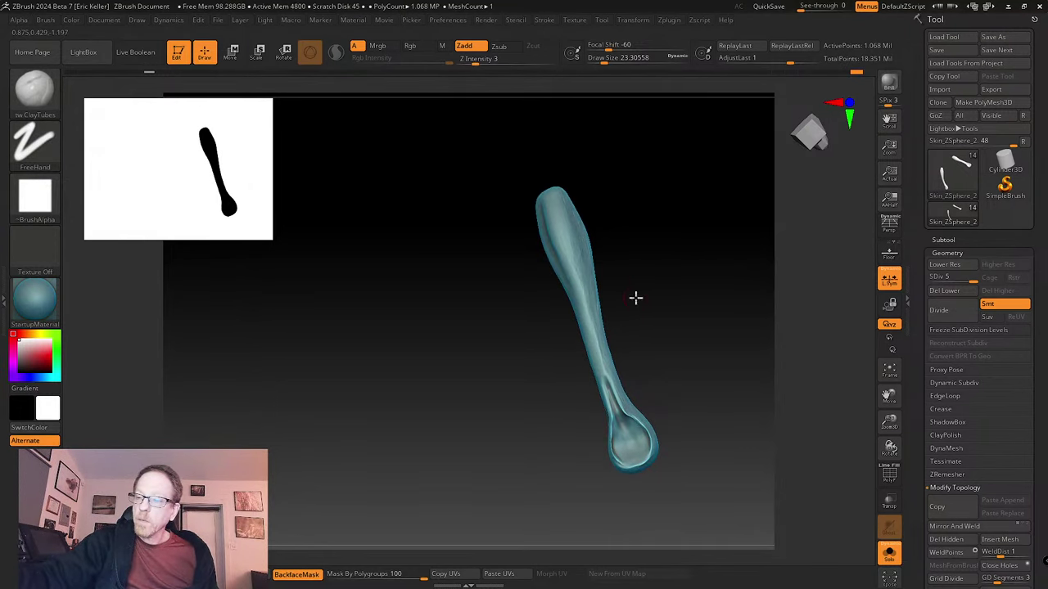
# - Switch to the Move brush at a draw size of about 65 and lower the mesh to subdivision level 3
pyautogui.press('b')
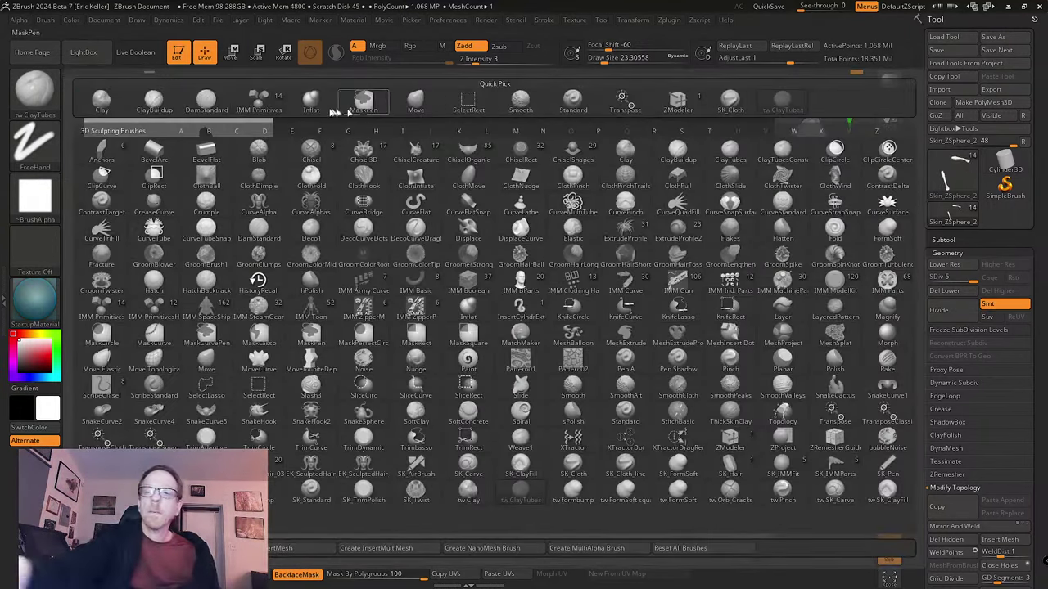
pyautogui.click(569, 104)
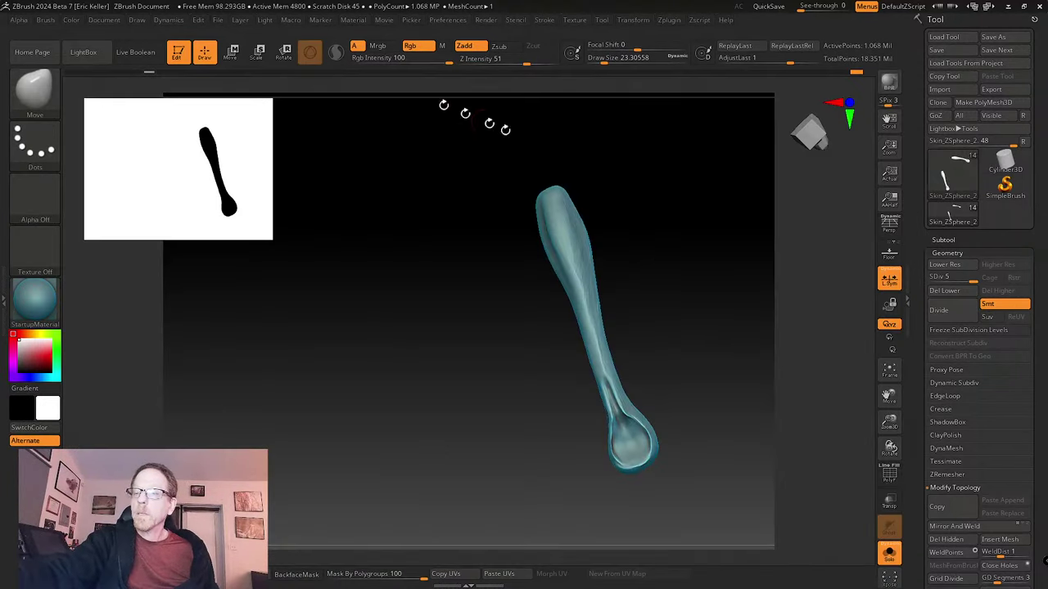
pyautogui.press('s')
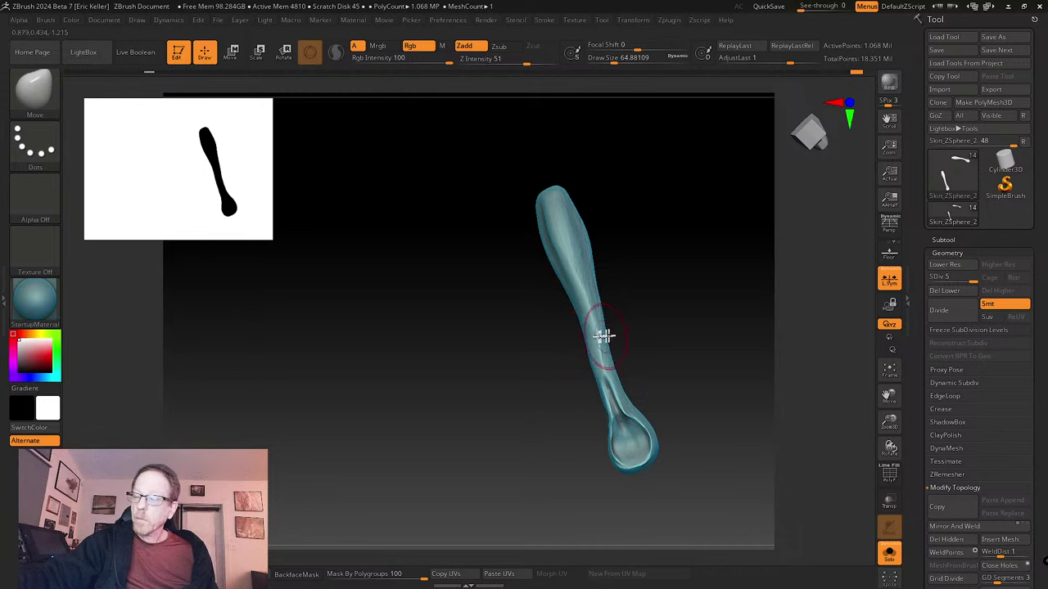
pyautogui.hotkey('shift', 'd')
pyautogui.hotkey('shift', 'd')
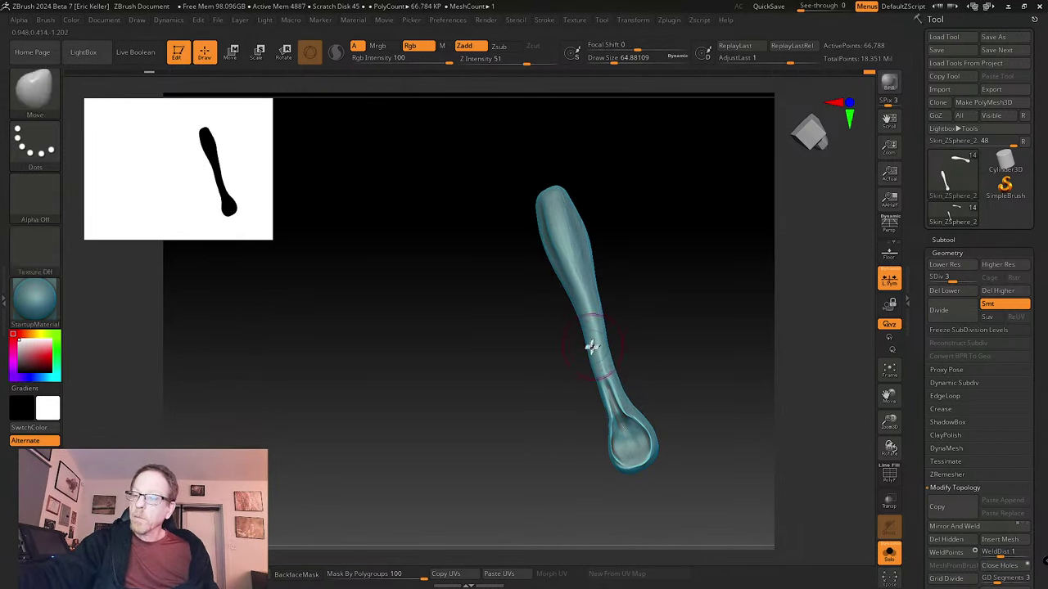
# - Reshape the shaft and wider upper end with the Move brush, using draw sizes of about 101 and 68
pyautogui.moveTo(617, 319); pyautogui.dragTo(613, 281)
pyautogui.press('s')
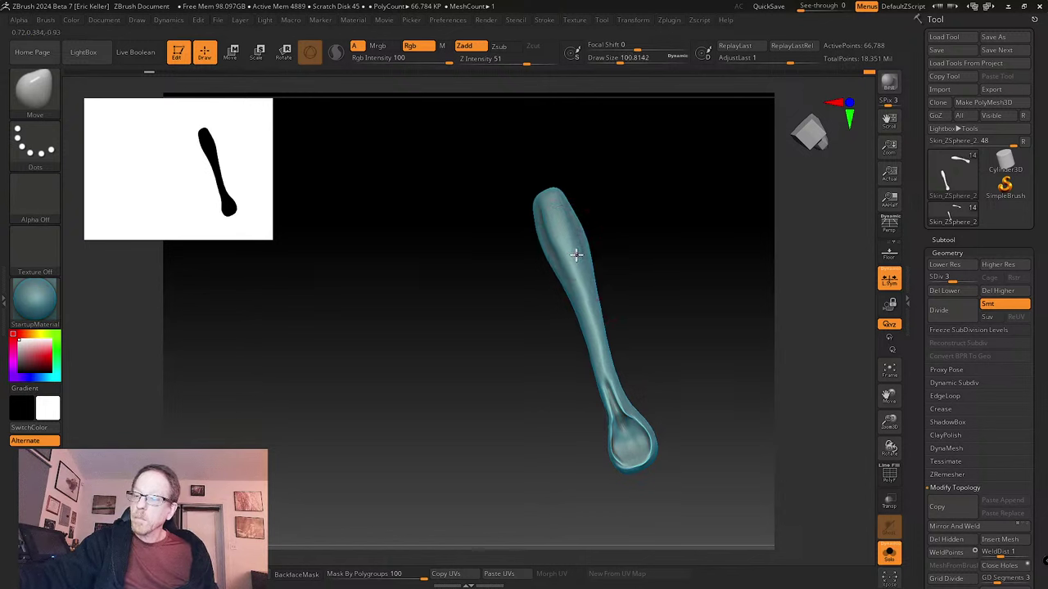
pyautogui.press('s')
pyautogui.moveTo(604, 371); pyautogui.dragTo(598, 370)
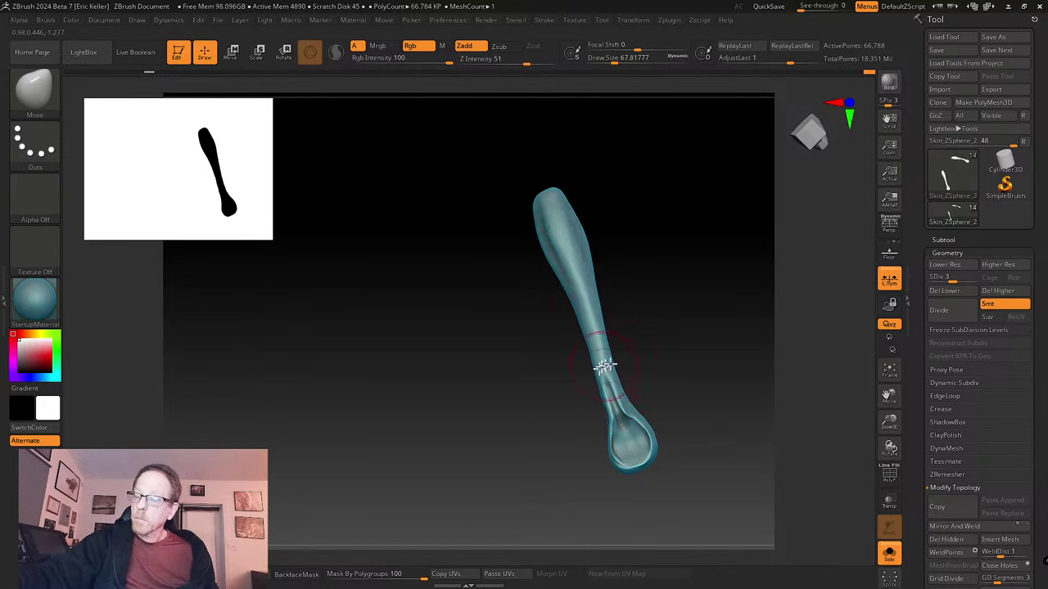
pyautogui.moveTo(603, 368); pyautogui.dragTo(599, 381, button='right')
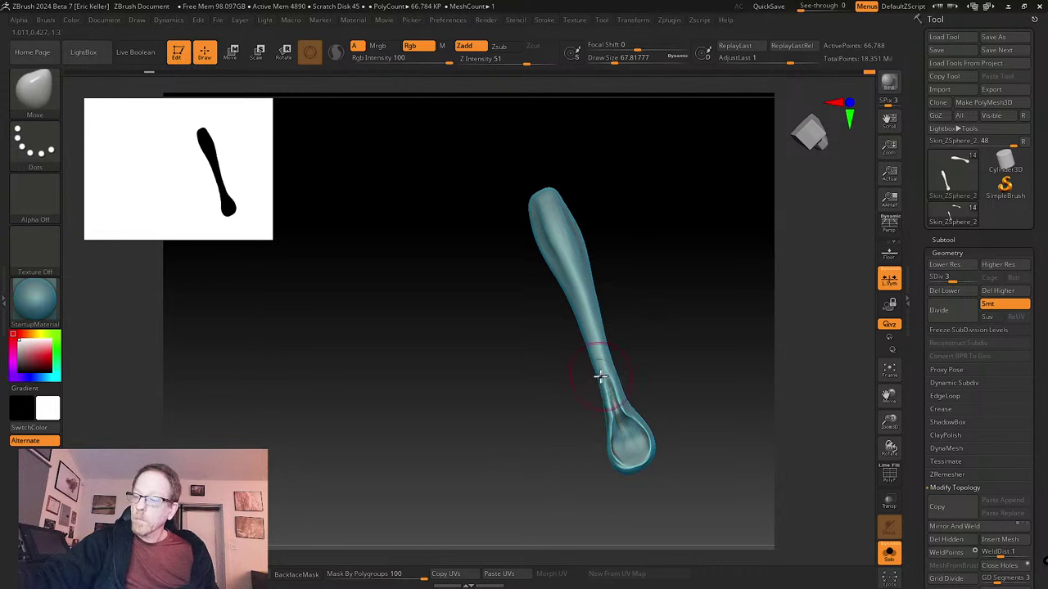
# - Adjust the upper shaft's contour with the Move brush at draw sizes between about 87 and 101
pyautogui.press('s')
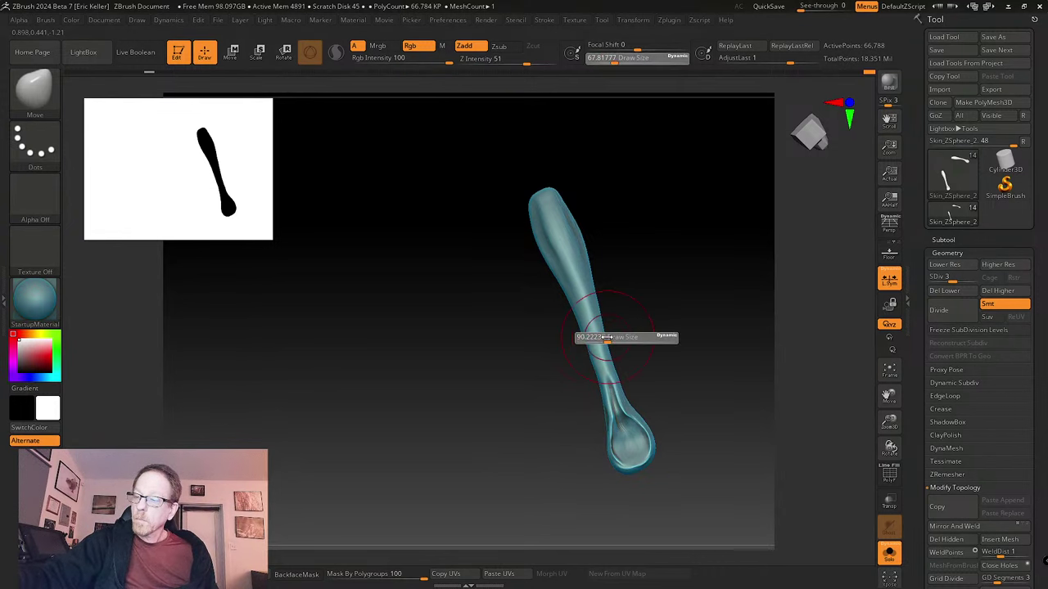
pyautogui.moveTo(606, 337); pyautogui.dragTo(615, 338)
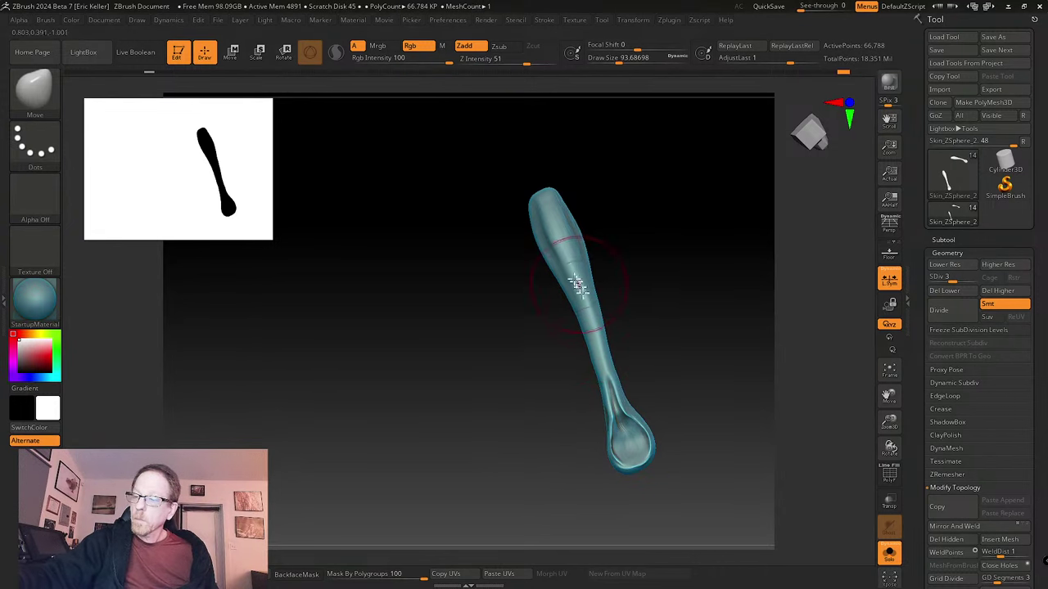
pyautogui.moveTo(577, 284)
pyautogui.mouseDown()
pyautogui.moveTo(519, 227)
pyautogui.moveTo(572, 279)
pyautogui.mouseUp()
pyautogui.press('s')
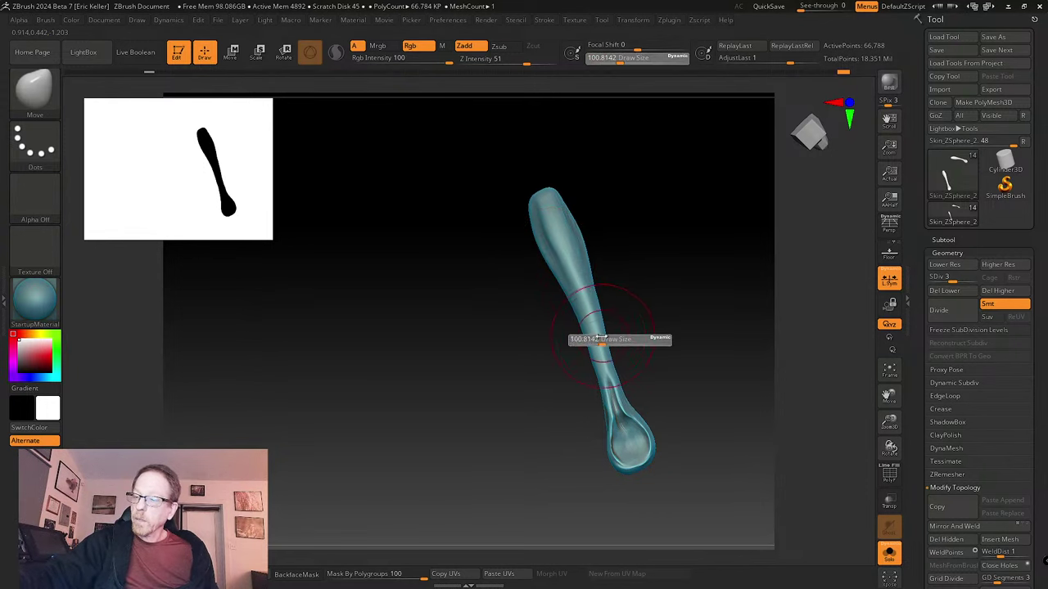
pyautogui.moveTo(595, 341); pyautogui.dragTo(592, 341)
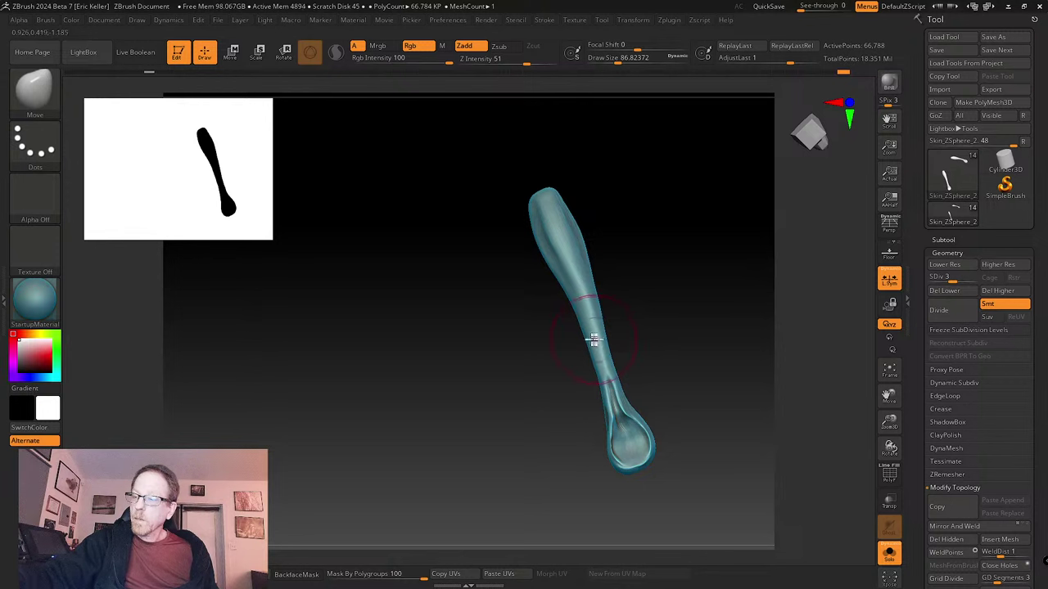
# - Refine the lower shaft's contour above the hollow with the Move brush, reducing the draw size from about 108 to 51
pyautogui.press('s')
pyautogui.moveTo(597, 334); pyautogui.dragTo(611, 335)
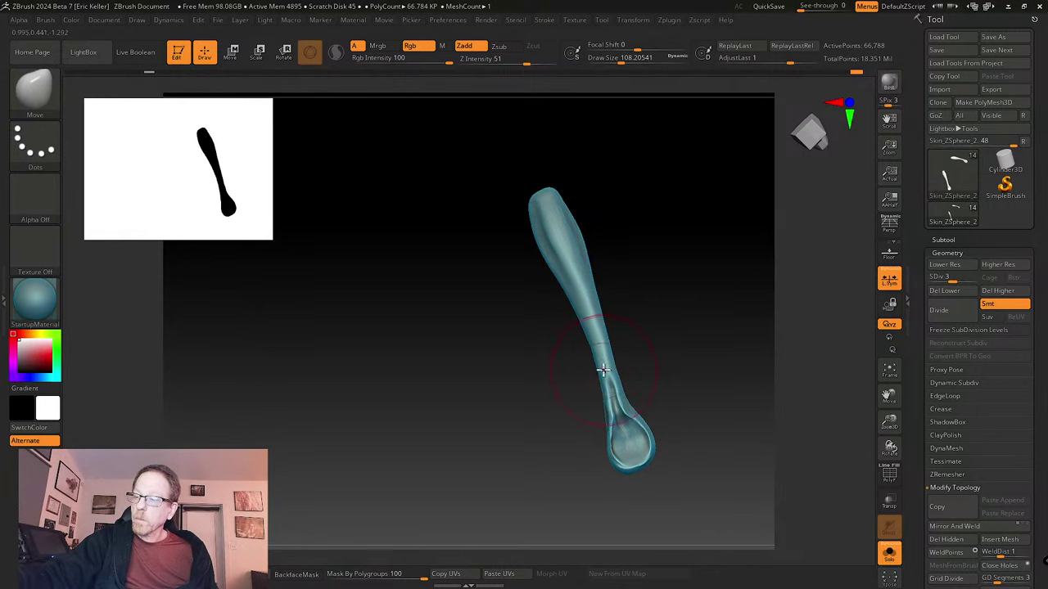
pyautogui.press('s')
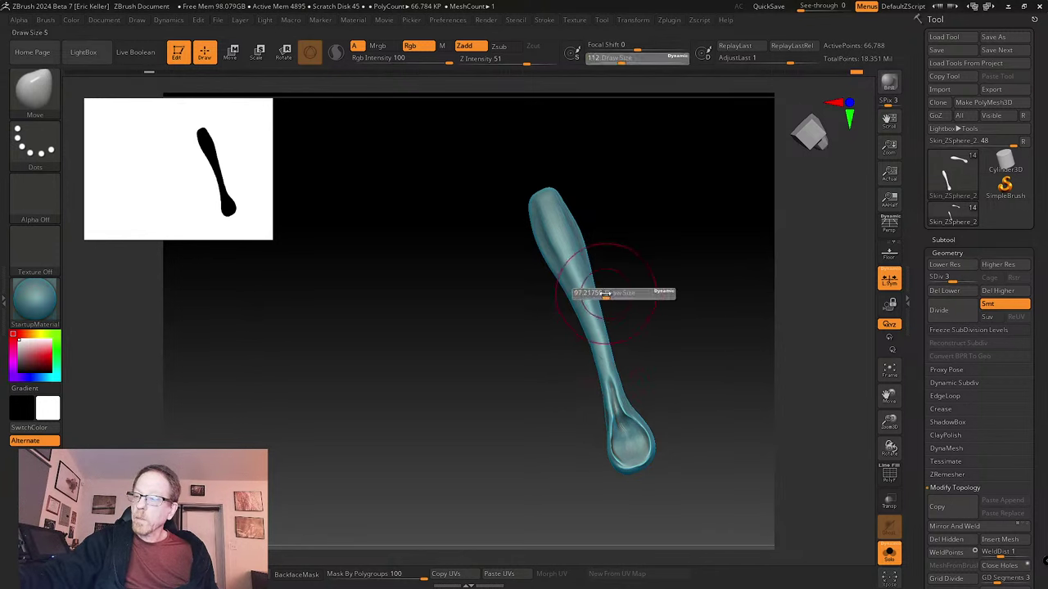
pyautogui.moveTo(599, 292); pyautogui.dragTo(595, 292)
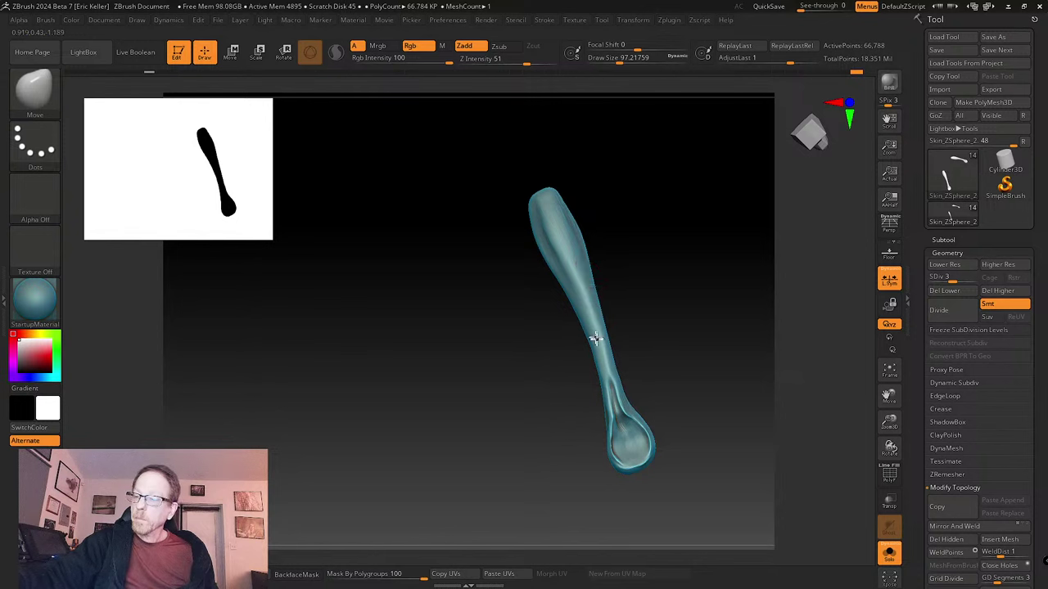
pyautogui.press('s')
pyautogui.moveTo(604, 363); pyautogui.dragTo(606, 374)
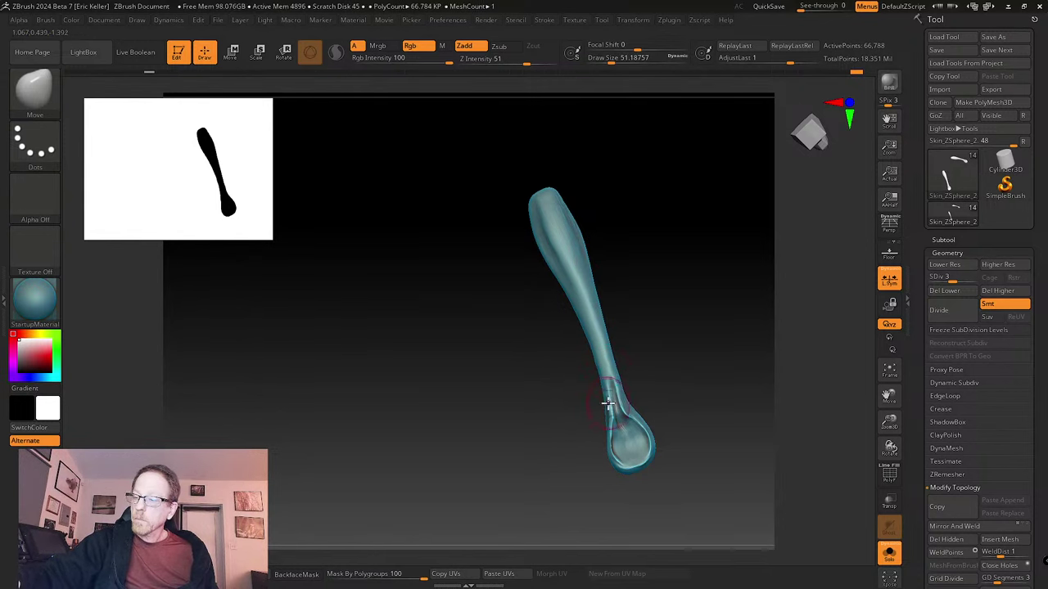
# - Smooth the rim and inside of the hollow, and return the mesh to subdivision level 5
pyautogui.moveTo(639, 421)
pyautogui.keyDown('shift'); pyautogui.mouseDown()
pyautogui.moveTo(647, 442)
pyautogui.moveTo(615, 462)
pyautogui.moveTo(610, 440)
pyautogui.moveTo(626, 435)
pyautogui.moveTo(627, 460)
pyautogui.mouseUp(); pyautogui.keyUp('shift')
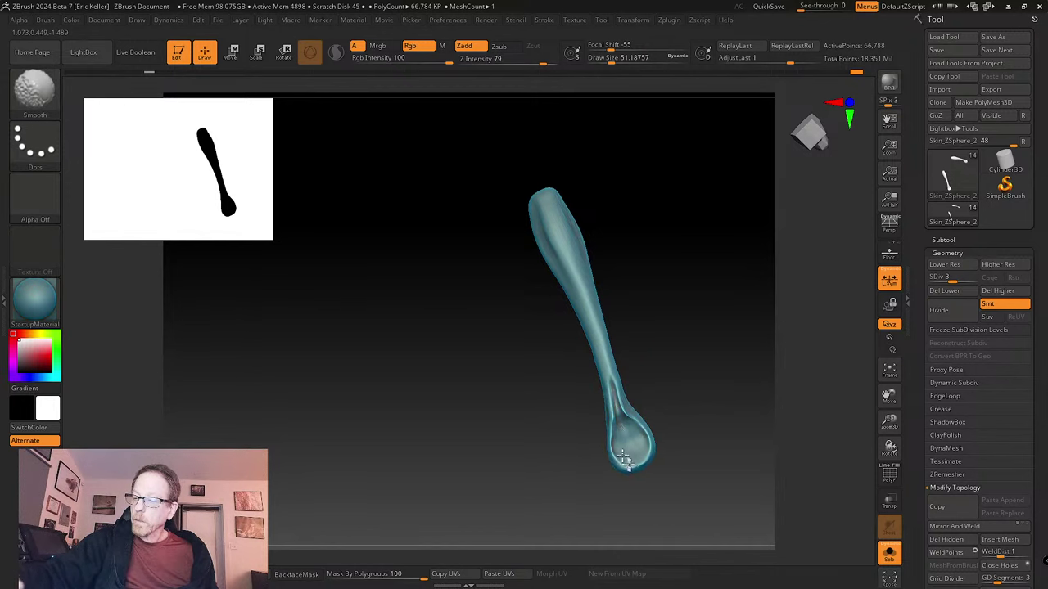
pyautogui.press('d')
pyautogui.press('d')
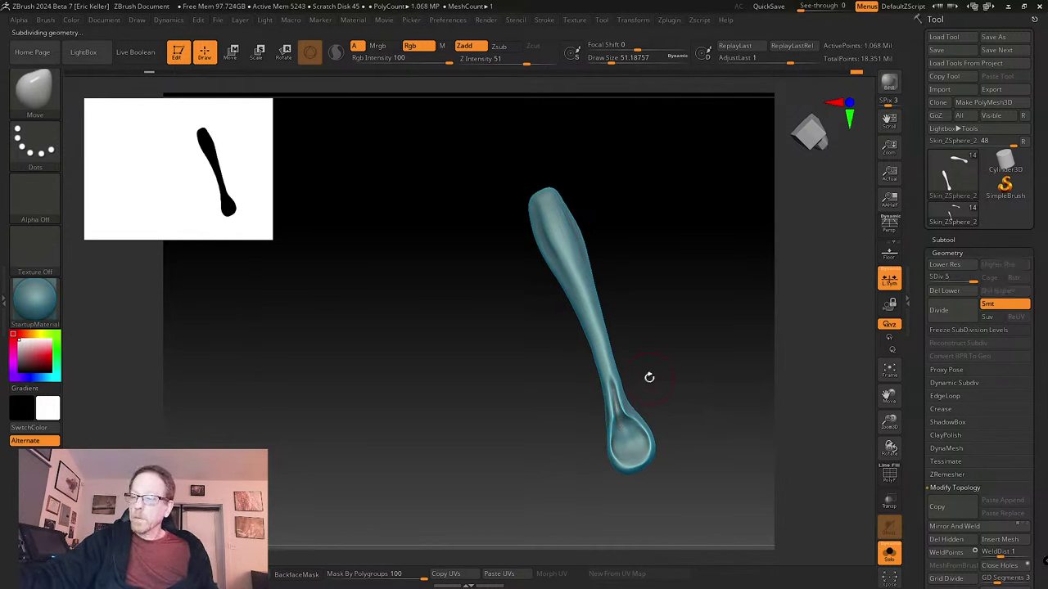
# - Smooth the back and sides of the shaft and its rounded lower end
pyautogui.moveTo(652, 372); pyautogui.dragTo(622, 368)
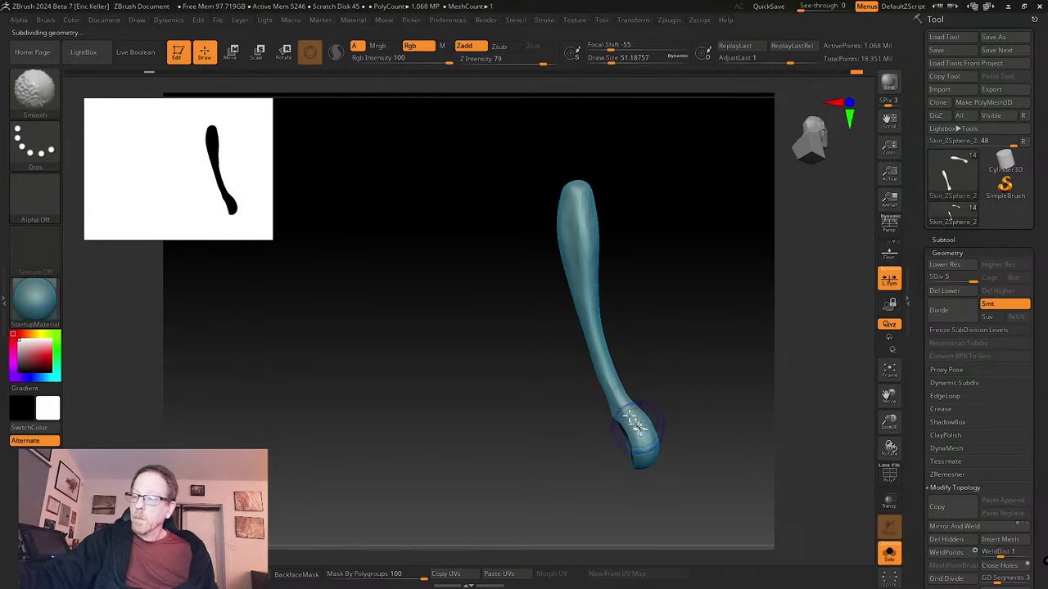
pyautogui.keyDown('shift'); pyautogui.moveTo(636, 428); pyautogui.dragTo(649, 448); pyautogui.keyUp('shift')
pyautogui.moveTo(654, 385); pyautogui.dragTo(611, 348)
pyautogui.moveTo(612, 273)
pyautogui.keyDown('shift'); pyautogui.mouseDown()
pyautogui.moveTo(592, 229)
pyautogui.moveTo(583, 244)
pyautogui.mouseUp(); pyautogui.keyUp('shift')
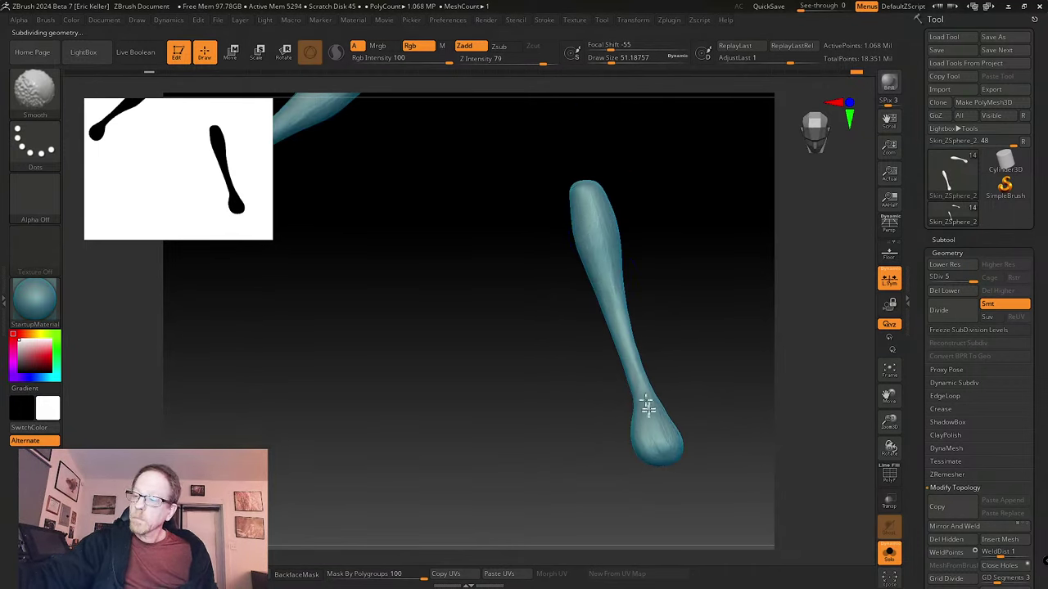
pyautogui.moveTo(635, 419); pyautogui.dragTo(619, 456)
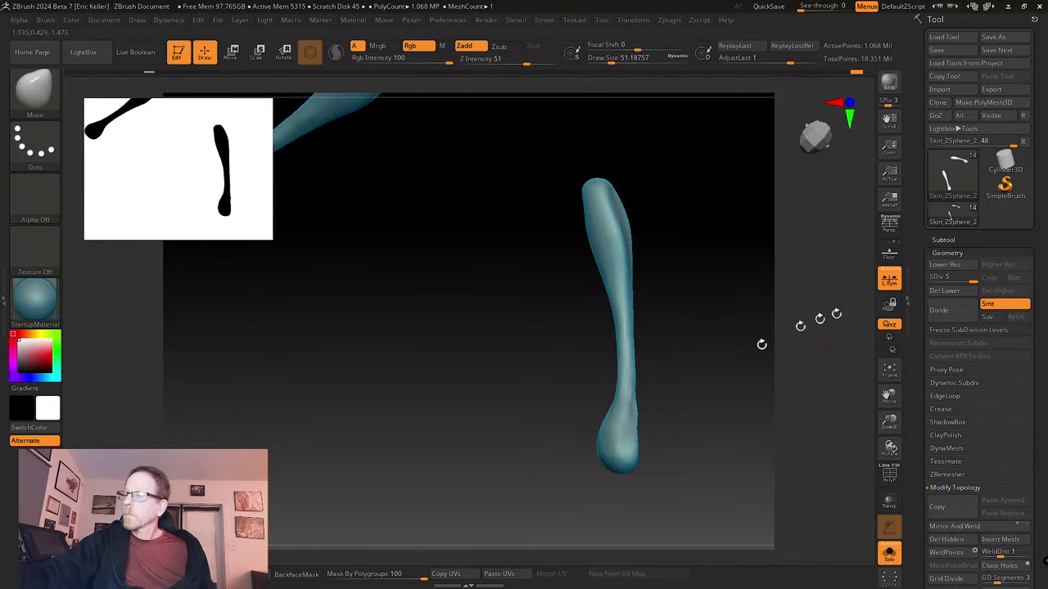
pyautogui.moveTo(711, 362); pyautogui.dragTo(624, 343)
pyautogui.moveTo(639, 254)
pyautogui.keyDown('shift'); pyautogui.mouseDown()
pyautogui.moveTo(624, 449)
pyautogui.moveTo(631, 407)
pyautogui.moveTo(622, 413)
pyautogui.mouseUp(); pyautogui.keyUp('shift')
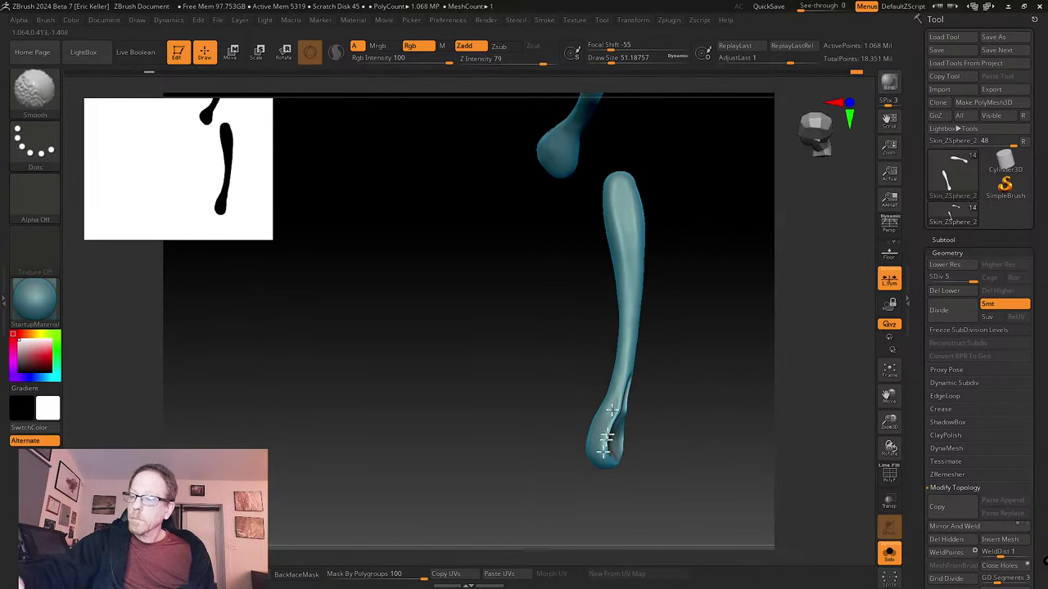
# - Build up the side of the rounded lower end with the tw ClayTubes brush at a draw size of about 18
pyautogui.click(41, 91)
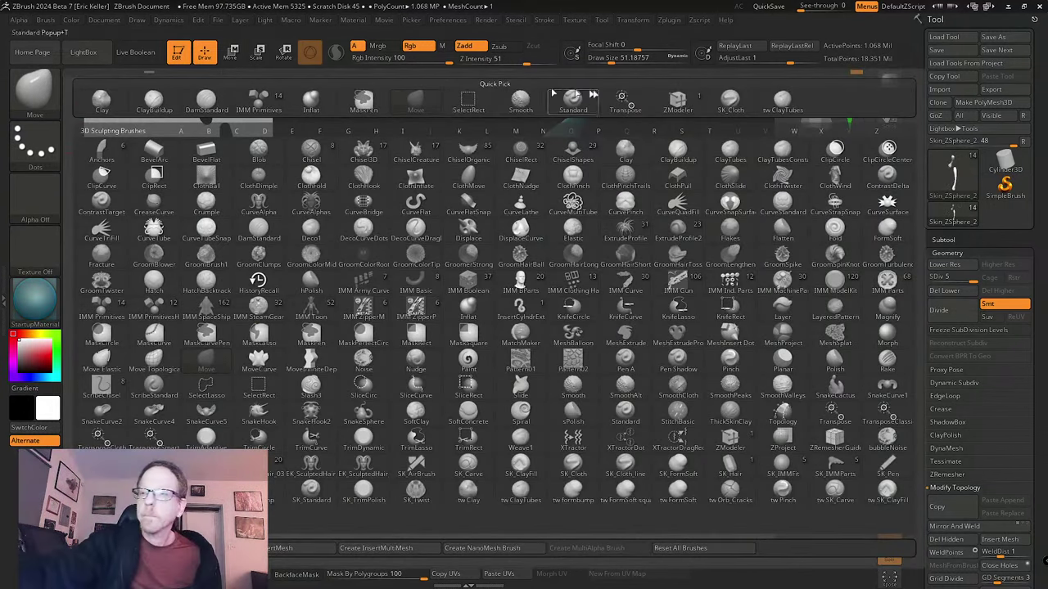
pyautogui.click(781, 99)
pyautogui.press('s')
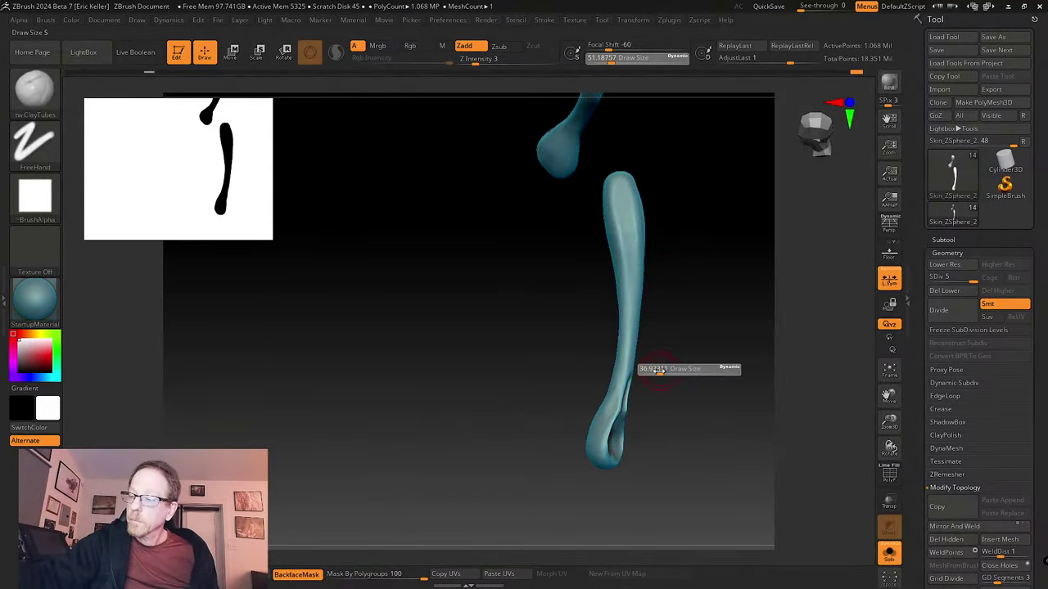
pyautogui.moveTo(664, 372)
pyautogui.mouseDown()
pyautogui.moveTo(656, 371)
pyautogui.moveTo(685, 378)
pyautogui.mouseUp()
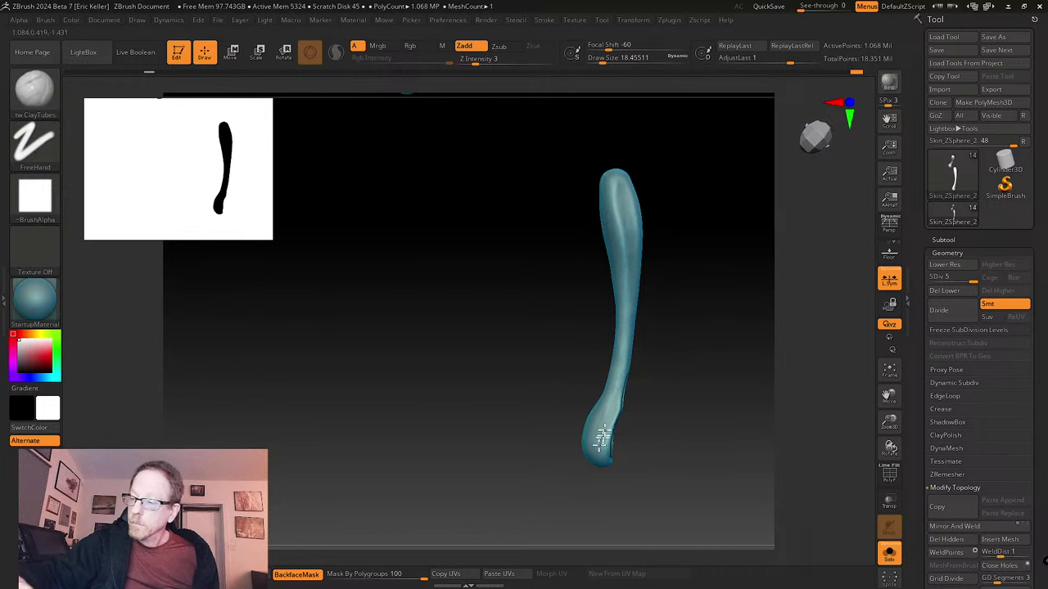
pyautogui.moveTo(654, 435)
pyautogui.mouseDown()
pyautogui.moveTo(631, 411)
pyautogui.moveTo(603, 426)
pyautogui.mouseUp()
pyautogui.moveTo(609, 504)
pyautogui.mouseDown()
pyautogui.moveTo(650, 440)
pyautogui.moveTo(612, 435)
pyautogui.mouseUp()
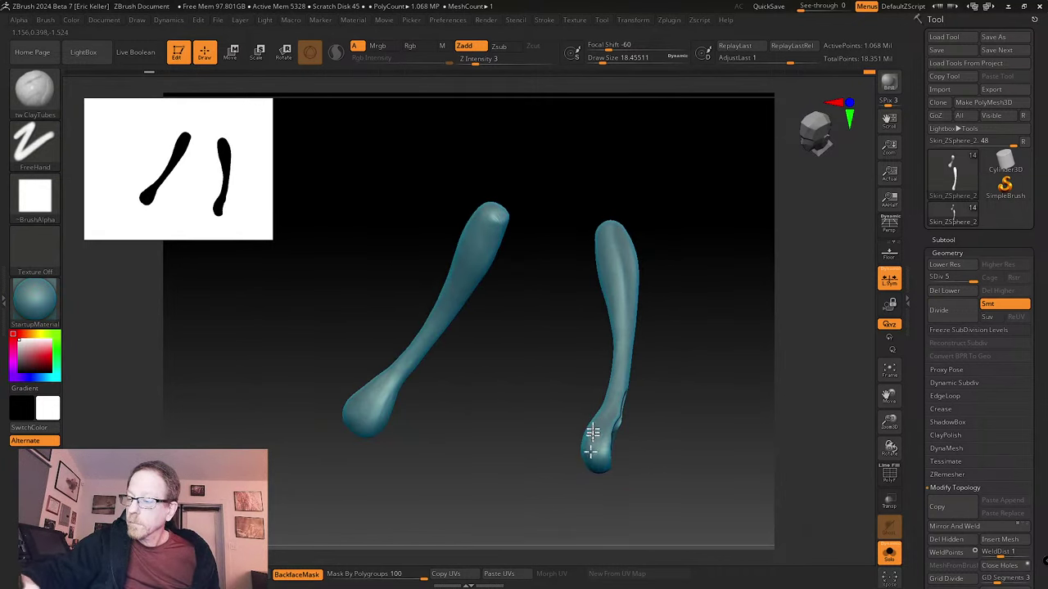
pyautogui.keyDown('ctrl'); pyautogui.keyDown('shift'); pyautogui.click(593, 434); pyautogui.keyUp('shift'); pyautogui.keyUp('ctrl')
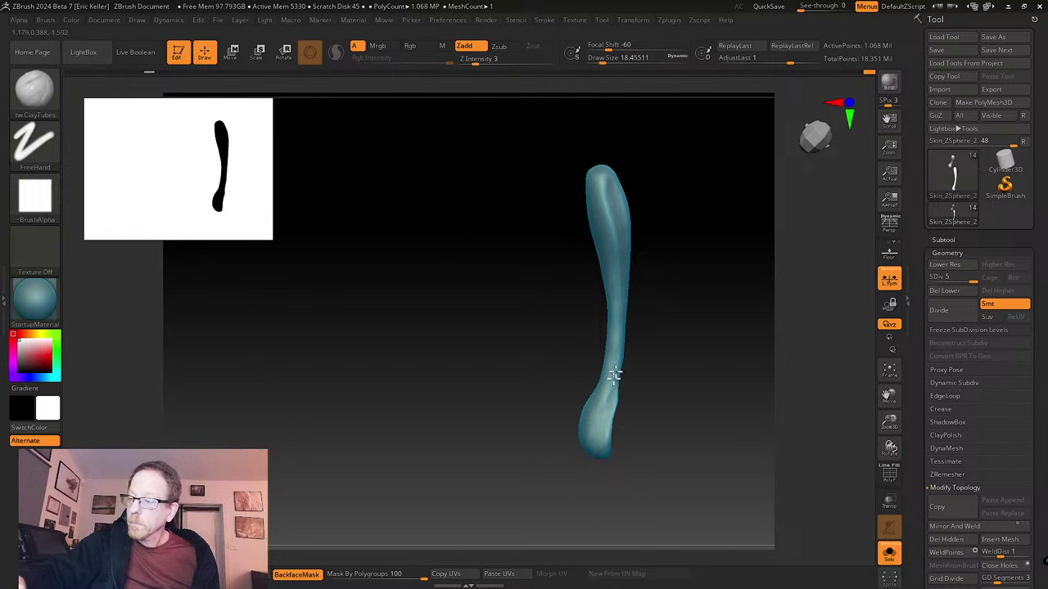
# - Smooth the spoon-shaped segment around the rim of its hollow lower end and bring the whole leg back into view
pyautogui.moveTo(614, 409); pyautogui.dragTo(620, 353, button='right')
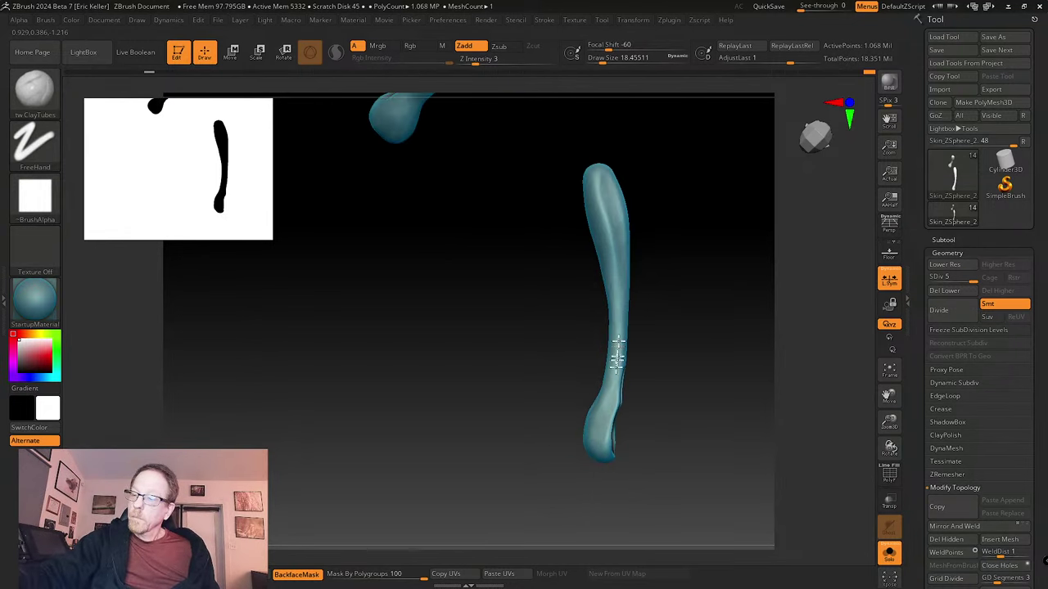
pyautogui.moveTo(672, 380)
pyautogui.mouseDown()
pyautogui.moveTo(630, 384)
pyautogui.moveTo(649, 388)
pyautogui.moveTo(632, 404)
pyautogui.mouseUp()
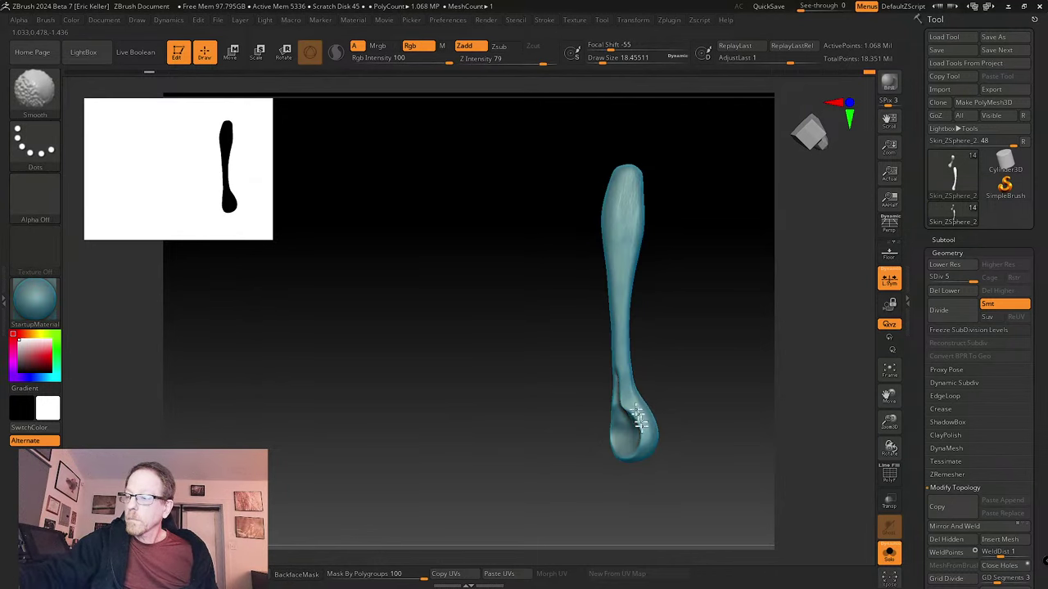
pyautogui.moveTo(666, 467)
pyautogui.mouseDown()
pyautogui.moveTo(667, 390)
pyautogui.moveTo(655, 364)
pyautogui.mouseUp()
pyautogui.moveTo(614, 194); pyautogui.dragTo(727, 420, button='right')
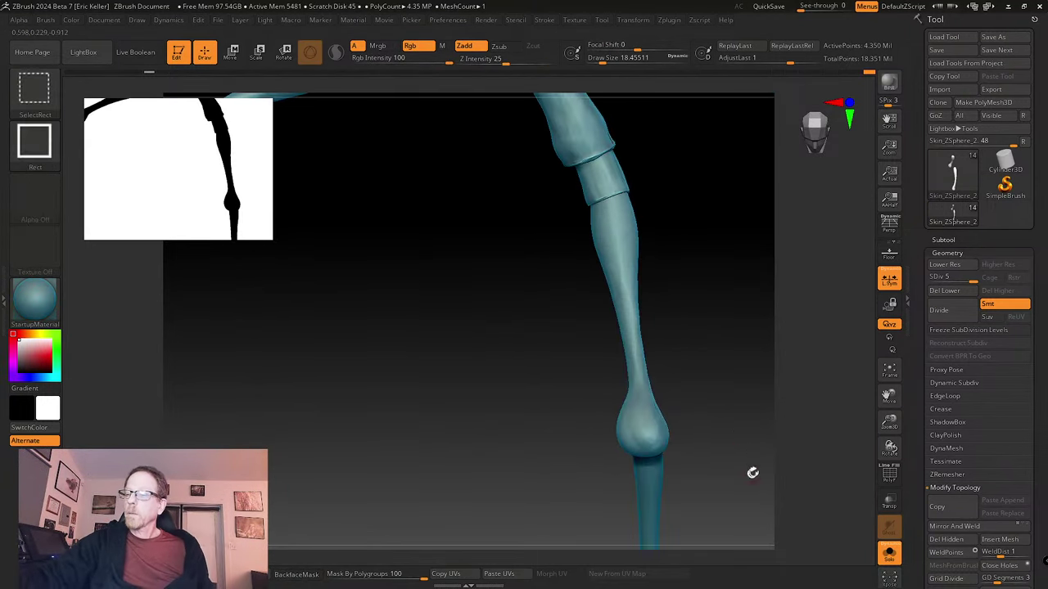
pyautogui.moveTo(753, 472); pyautogui.dragTo(716, 416, button='right')
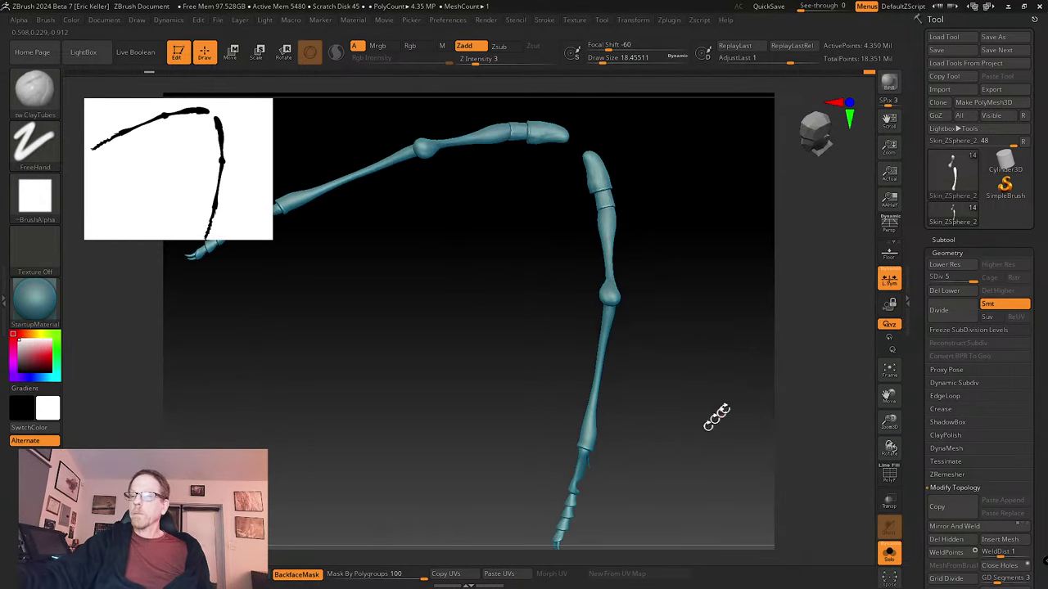
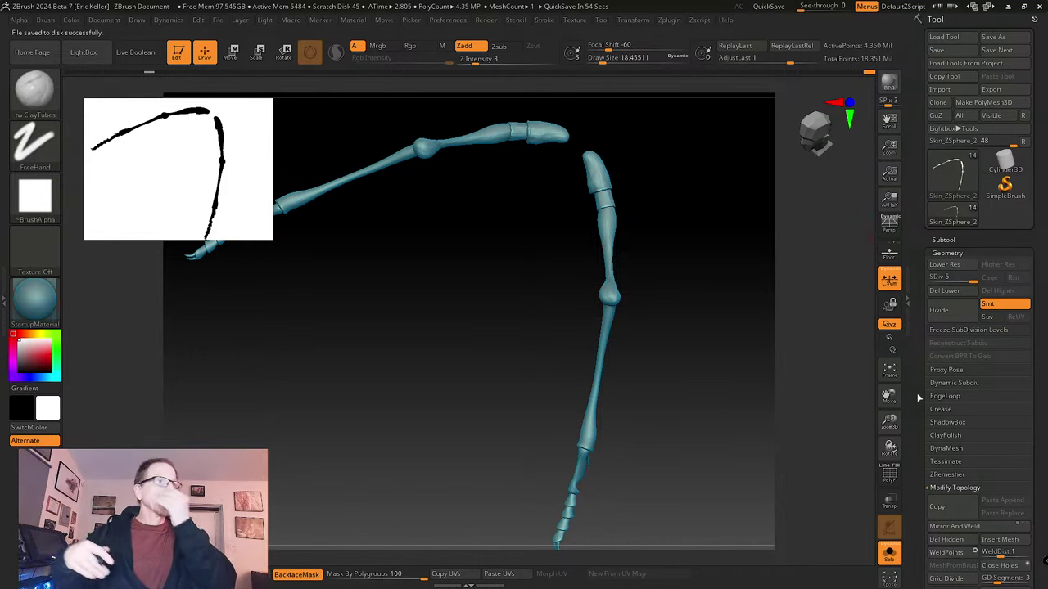
# - Isolate the segment below the knee, bend its upper end toward the joint with the Move brush at a draw size of about 94, and unhide the rest
pyautogui.moveTo(666, 463); pyautogui.dragTo(669, 384)
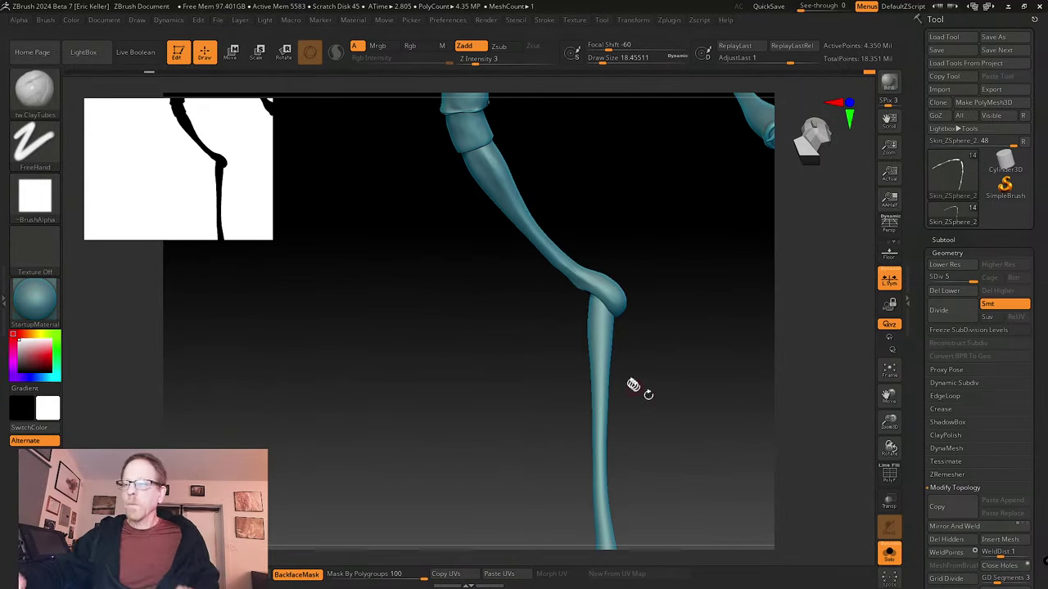
pyautogui.moveTo(643, 393); pyautogui.dragTo(588, 237)
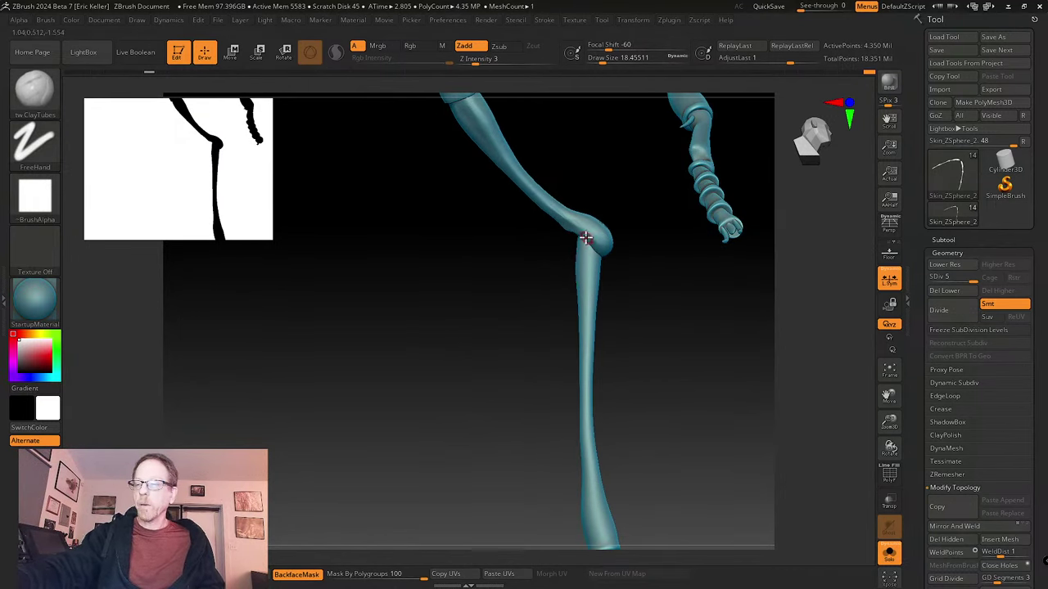
pyautogui.moveTo(614, 278)
pyautogui.mouseDown()
pyautogui.moveTo(617, 303)
pyautogui.moveTo(603, 285)
pyautogui.mouseUp()
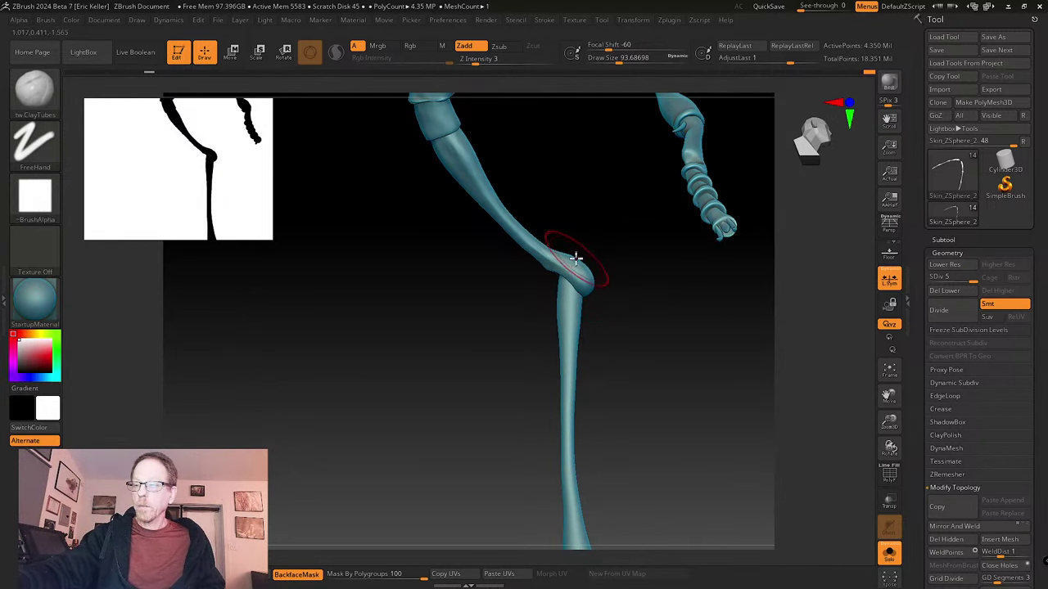
pyautogui.click(51, 103)
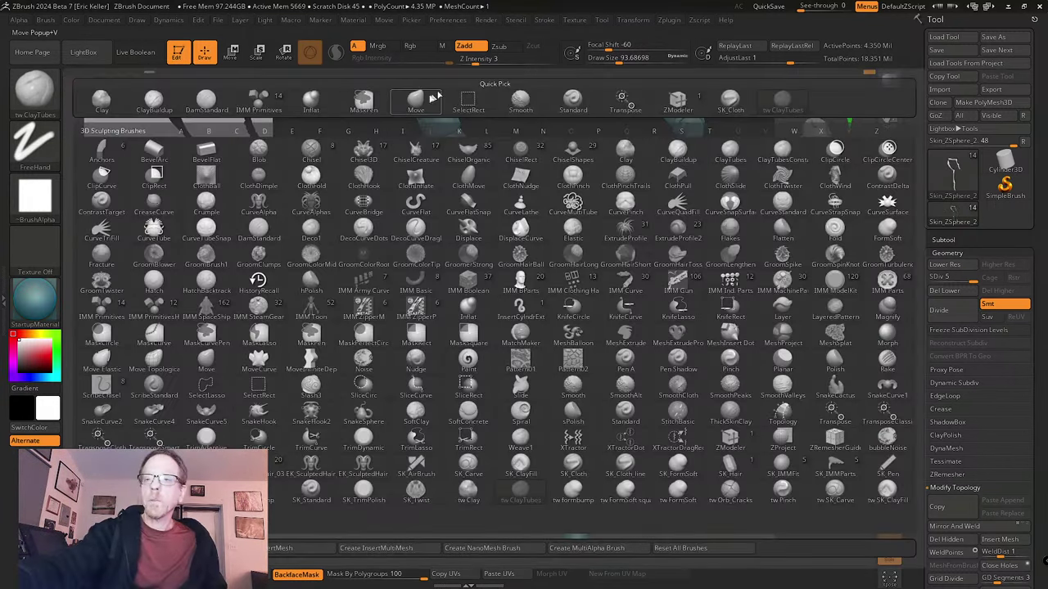
pyautogui.press('m')
pyautogui.press('v')
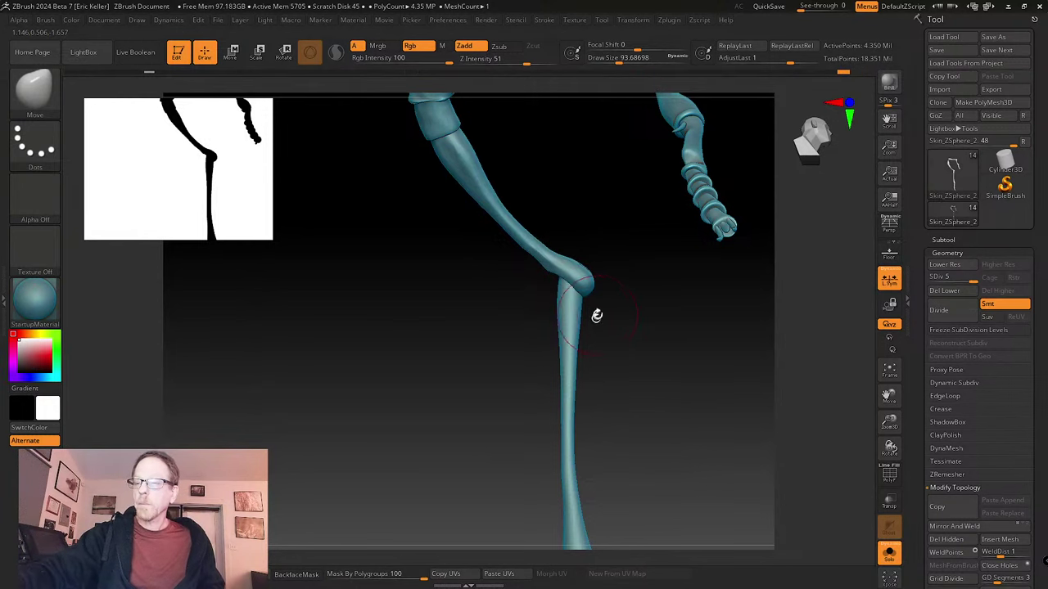
pyautogui.keyDown('ctrl'); pyautogui.keyDown('shift'); pyautogui.click(572, 302); pyautogui.keyUp('shift'); pyautogui.keyUp('ctrl')
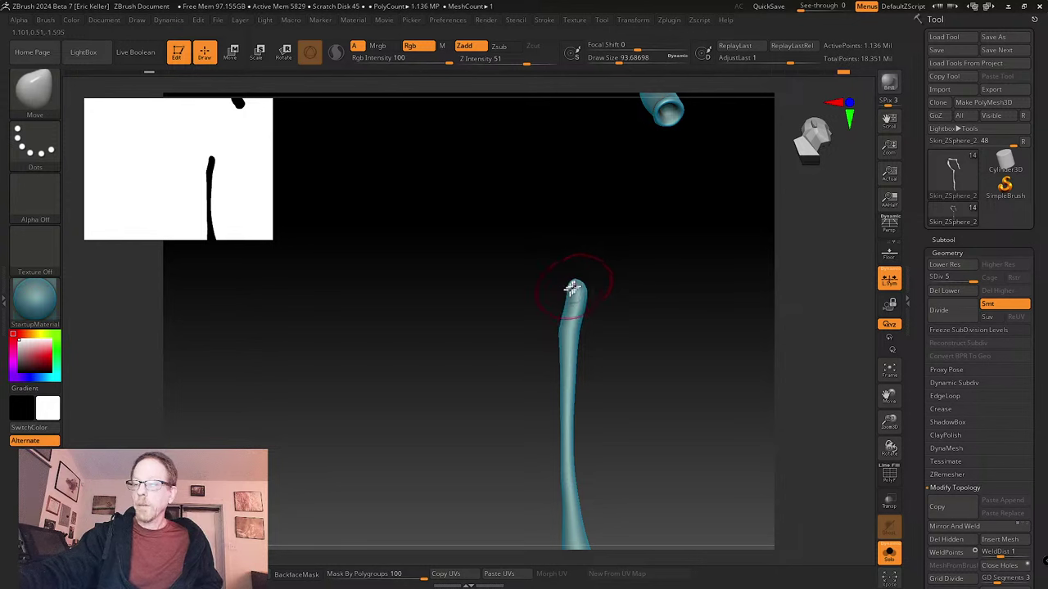
pyautogui.moveTo(571, 288); pyautogui.dragTo(564, 300, button='right')
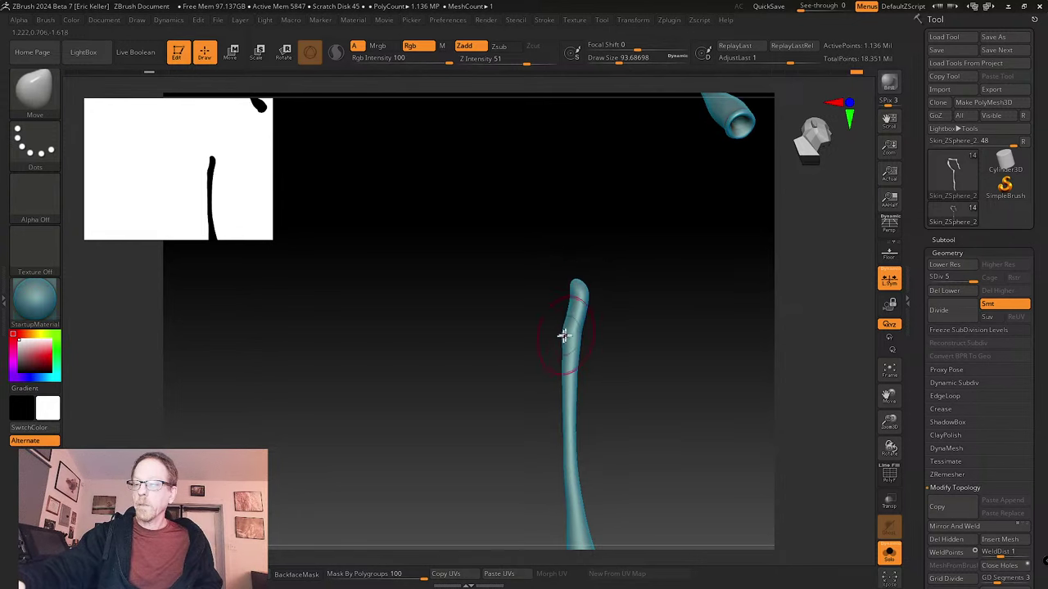
pyautogui.moveTo(584, 303); pyautogui.dragTo(585, 300, button='right')
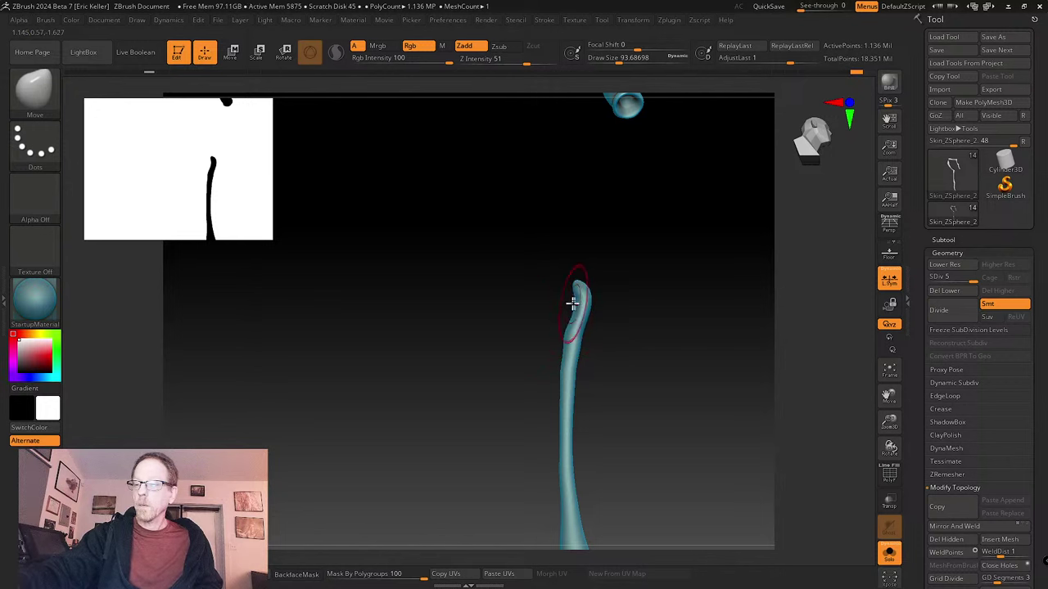
pyautogui.keyDown('ctrl'); pyautogui.keyDown('shift'); pyautogui.click(606, 309); pyautogui.keyUp('shift'); pyautogui.keyUp('ctrl')
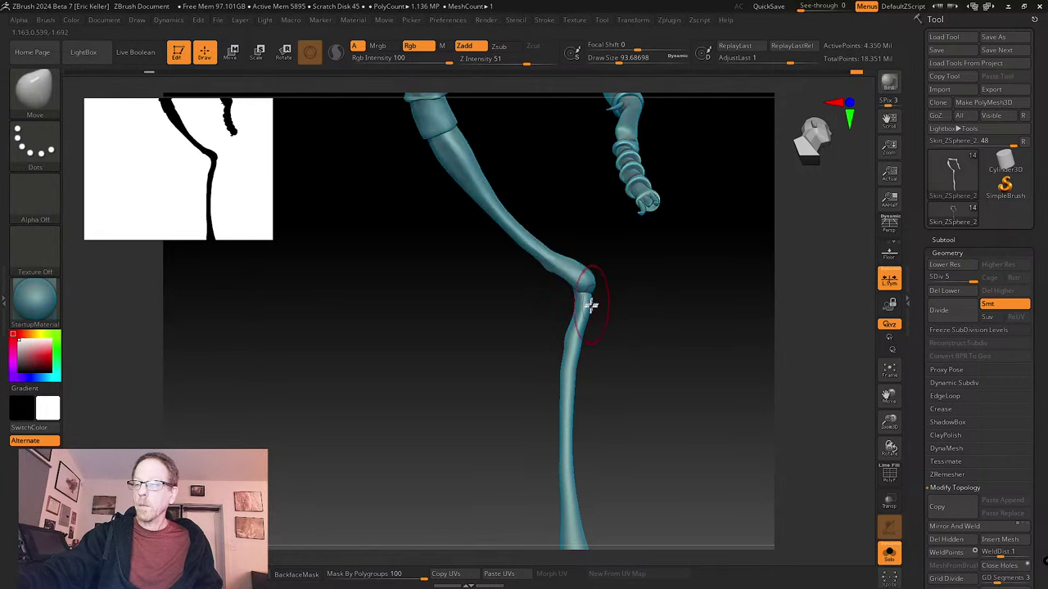
pyautogui.moveTo(599, 307); pyautogui.dragTo(609, 356, button='right')
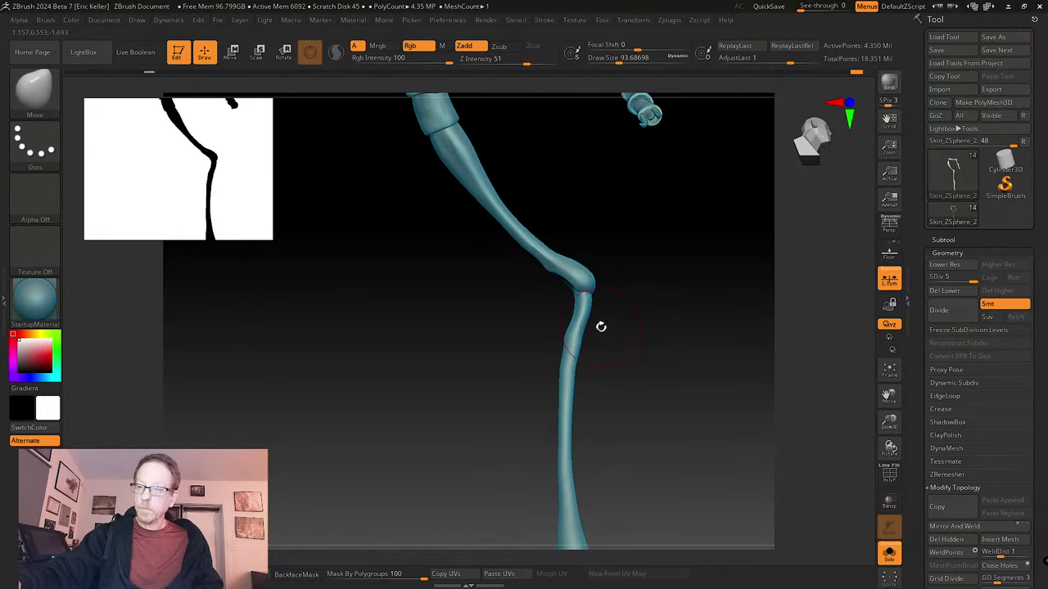
# - Reshape the curve of the shaft below the knee with the Move brush, reducing the draw size from about 344 to 144
pyautogui.press('s')
pyautogui.moveTo(606, 324)
pyautogui.mouseDown()
pyautogui.moveTo(630, 326)
pyautogui.moveTo(572, 316)
pyautogui.moveTo(567, 304)
pyautogui.mouseUp()
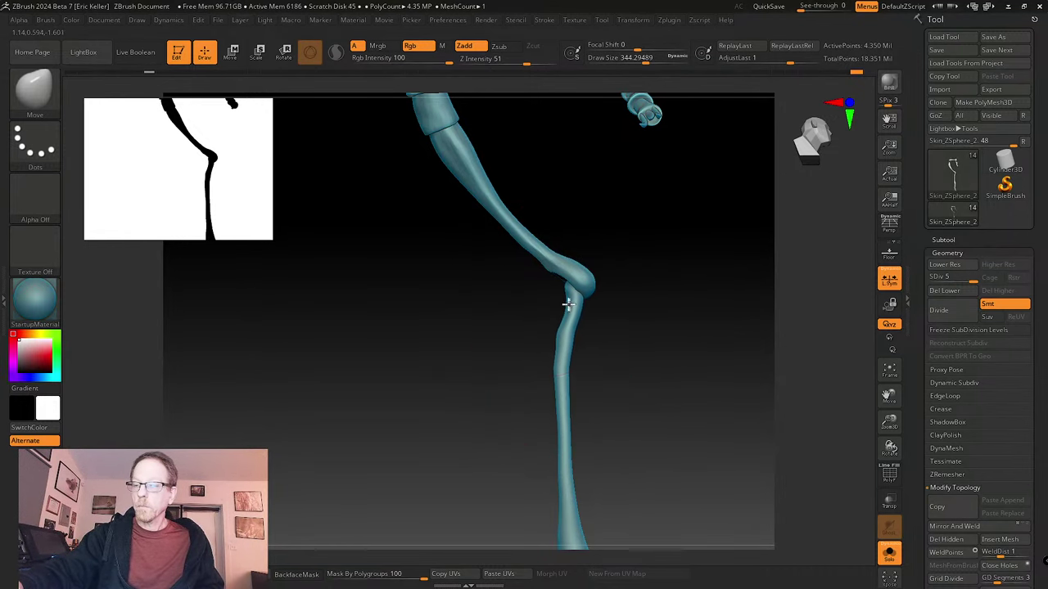
pyautogui.keyDown('alt'); pyautogui.moveTo(607, 335); pyautogui.dragTo(592, 297, button='right'); pyautogui.keyUp('alt')
pyautogui.press('s')
pyautogui.moveTo(588, 315); pyautogui.dragTo(576, 314)
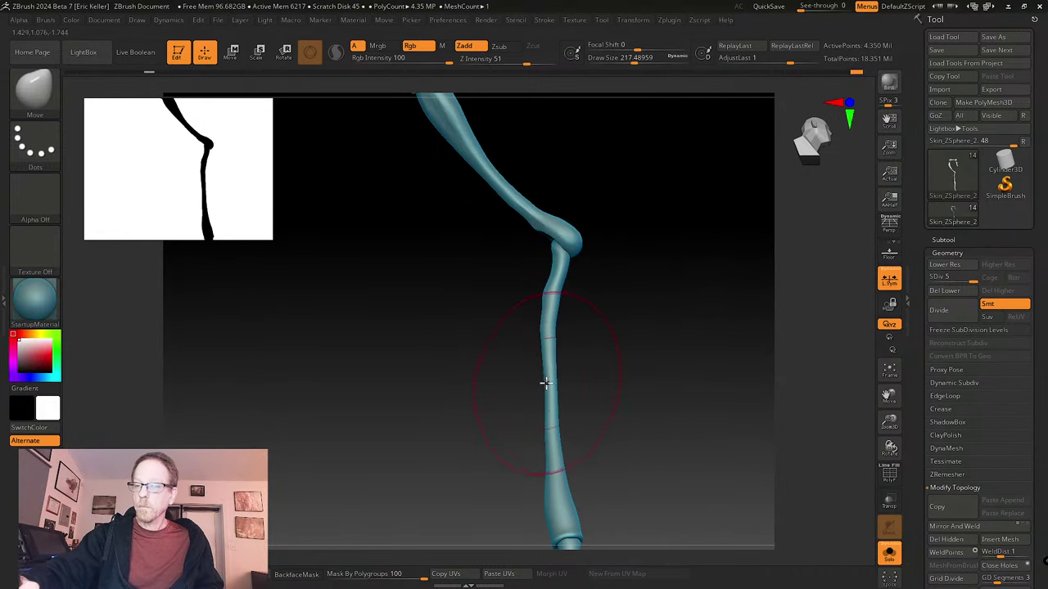
pyautogui.press('s')
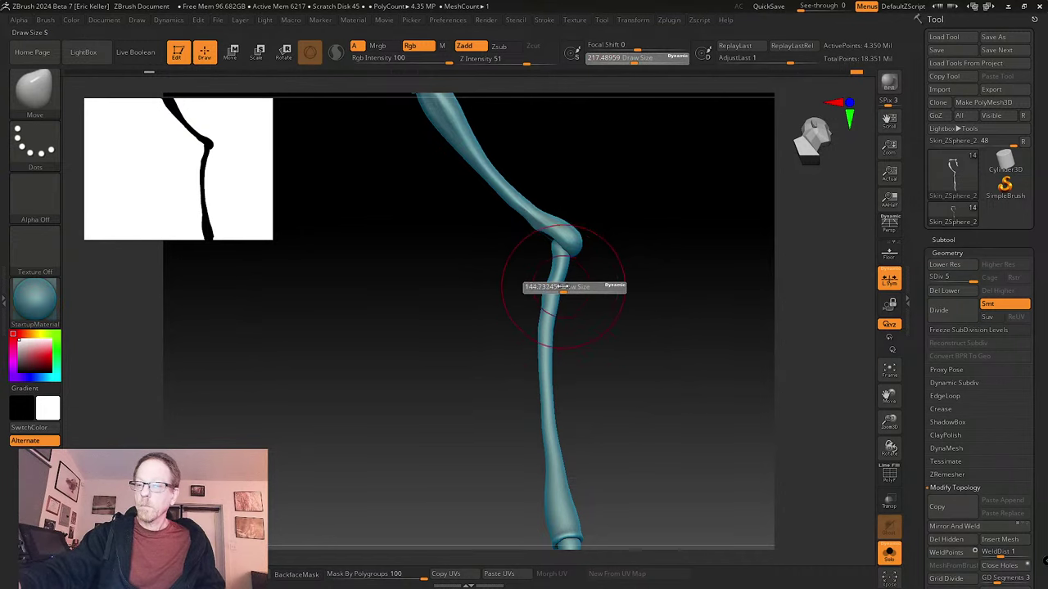
pyautogui.moveTo(568, 288); pyautogui.dragTo(547, 292)
# - Fit the lower segment's upper end into the knee socket with the Move brush at a draw size of about 46
pyautogui.moveTo(556, 247)
pyautogui.mouseDown(button='right')
pyautogui.moveTo(598, 248)
pyautogui.moveTo(539, 250)
pyautogui.mouseUp(button='right')
pyautogui.press('s')
pyautogui.moveTo(558, 236); pyautogui.dragTo(523, 246)
pyautogui.press('s')
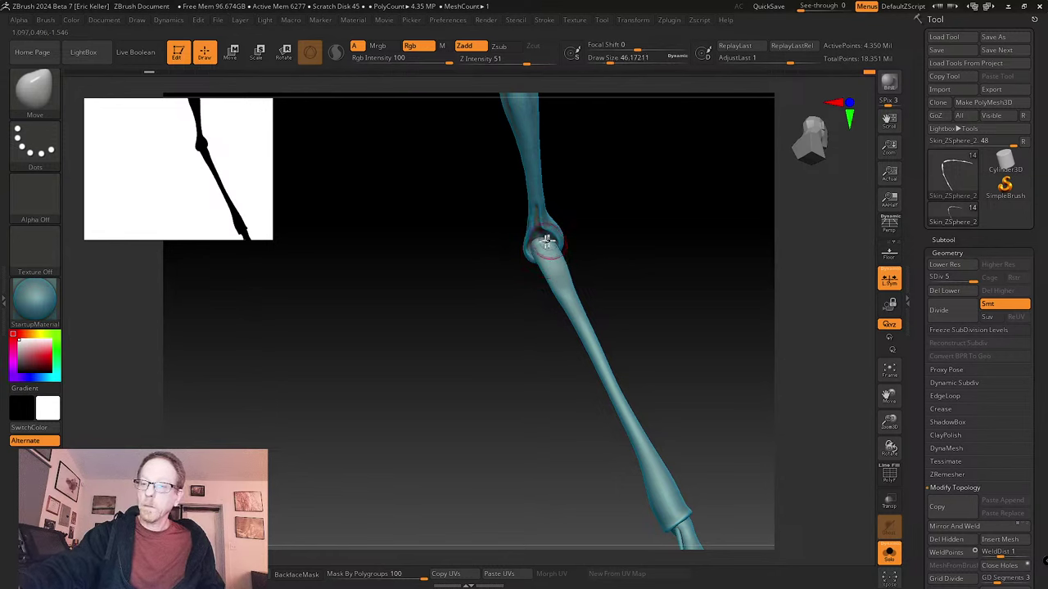
pyautogui.moveTo(581, 245); pyautogui.dragTo(556, 281, button='right')
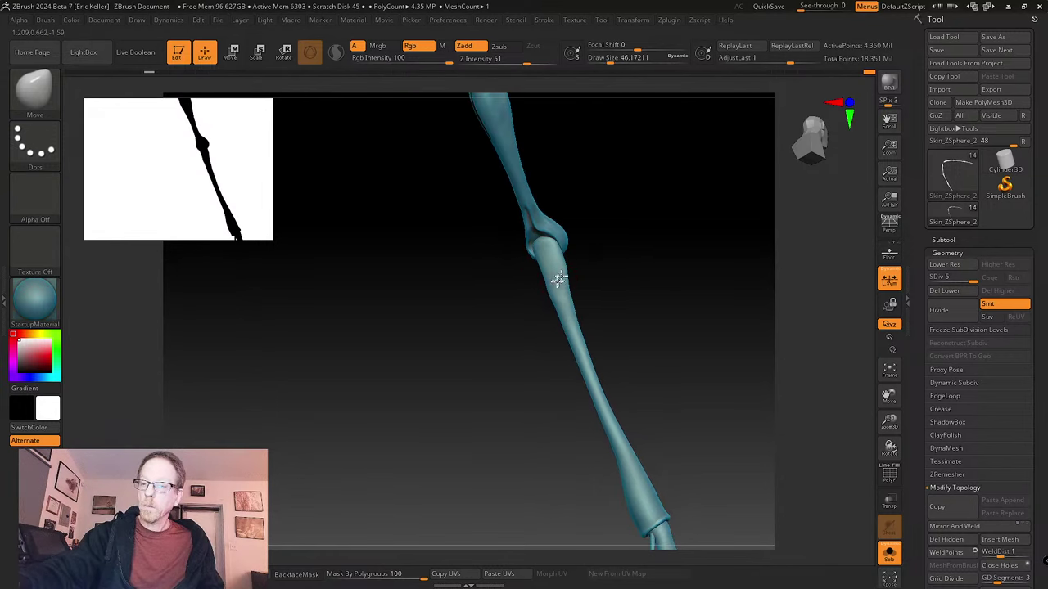
pyautogui.moveTo(617, 260); pyautogui.dragTo(564, 266, button='right')
# - Adjust the thickness and contour of the shaft just below the knee socket with the Move brush at a draw size of about 124
pyautogui.press('s')
pyautogui.moveTo(565, 267); pyautogui.dragTo(575, 267)
pyautogui.moveTo(608, 271); pyautogui.dragTo(655, 273, button='right')
pyautogui.press('s')
pyautogui.moveTo(580, 267); pyautogui.dragTo(589, 267)
pyautogui.moveTo(583, 263); pyautogui.dragTo(611, 260, button='right')
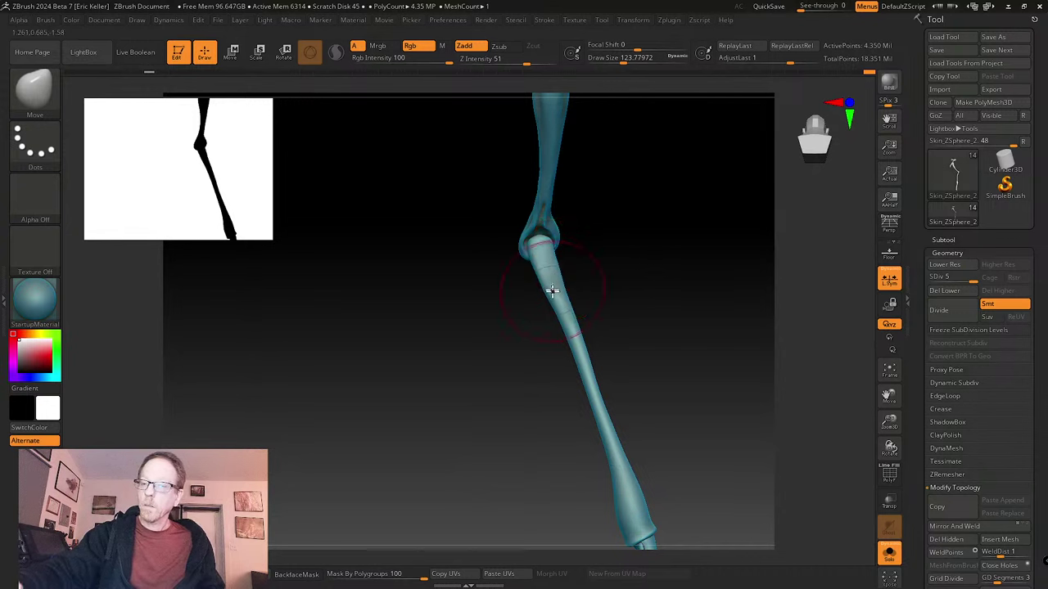
# - Drop the leg to subdivision level 3 and smooth the bend in the shaft below the knee, reducing the draw size to about 65
pyautogui.moveTo(593, 323); pyautogui.dragTo(623, 331, button='right')
pyautogui.keyDown('shift'); pyautogui.moveTo(576, 350); pyautogui.dragTo(578, 367); pyautogui.keyUp('shift')
pyautogui.moveTo(579, 366)
pyautogui.mouseDown(button='right')
pyautogui.moveTo(624, 355)
pyautogui.moveTo(589, 370)
pyautogui.mouseUp(button='right')
pyautogui.hotkey('shift', 'd')
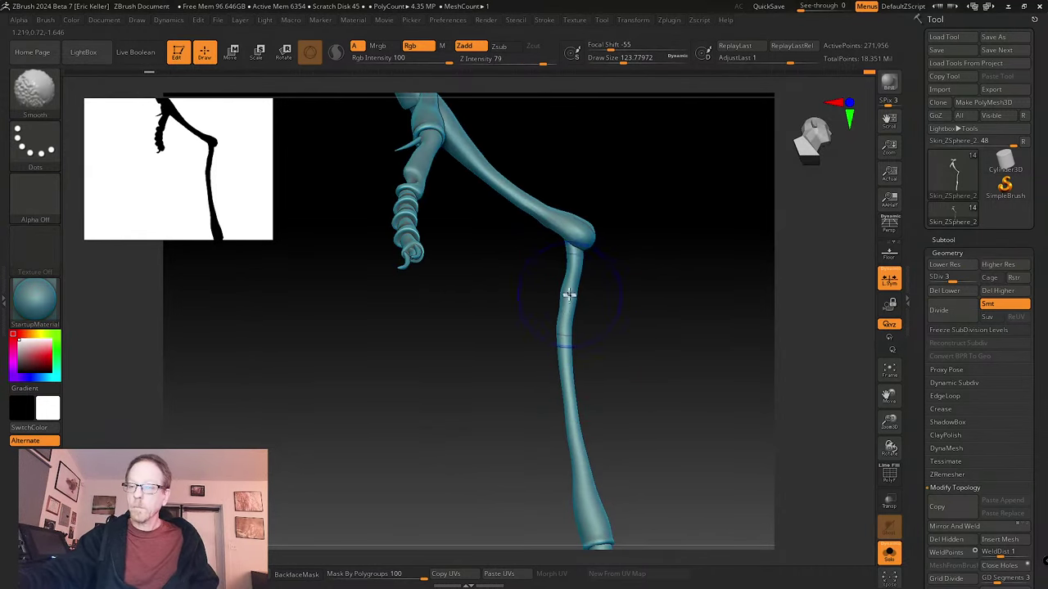
pyautogui.press('s')
pyautogui.moveTo(570, 299)
pyautogui.keyDown('shift'); pyautogui.mouseDown()
pyautogui.moveTo(572, 286)
pyautogui.moveTo(584, 297)
pyautogui.mouseUp(); pyautogui.keyUp('shift')
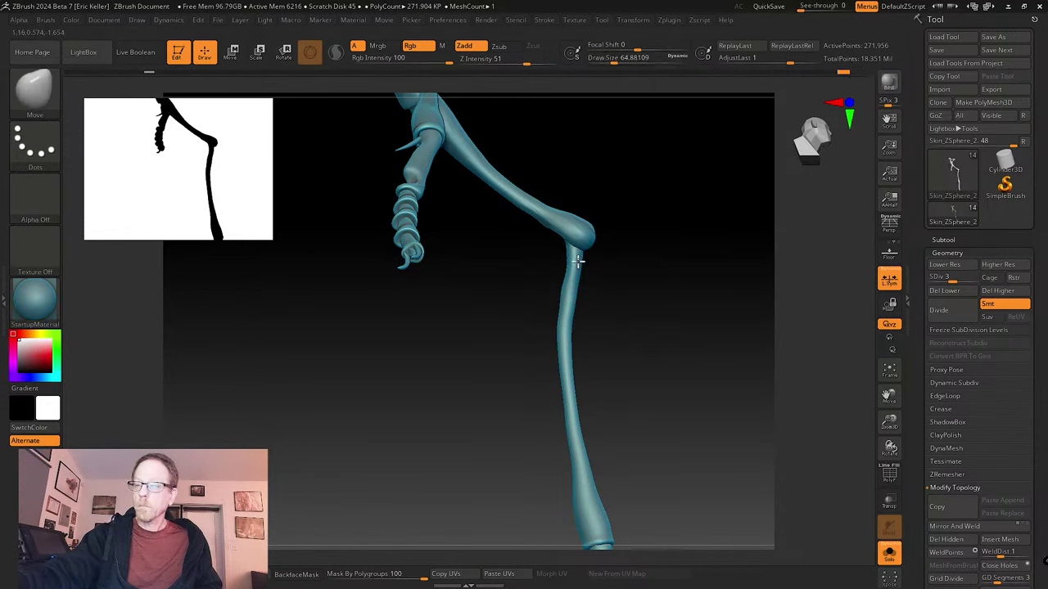
# - Rework the overall curve of the lower segment with the Move brush at draw sizes of about 629, 167 and 202
pyautogui.moveTo(578, 262); pyautogui.dragTo(589, 292, button='right')
pyautogui.press('s')
pyautogui.moveTo(589, 292); pyautogui.dragTo(648, 296)
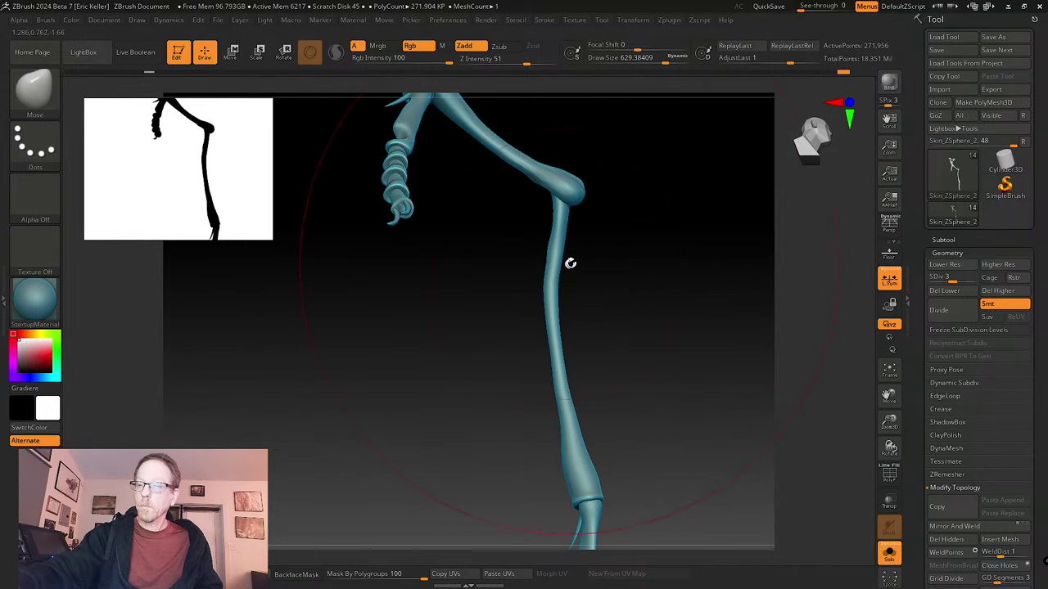
pyautogui.press('s')
pyautogui.moveTo(570, 263); pyautogui.dragTo(540, 262)
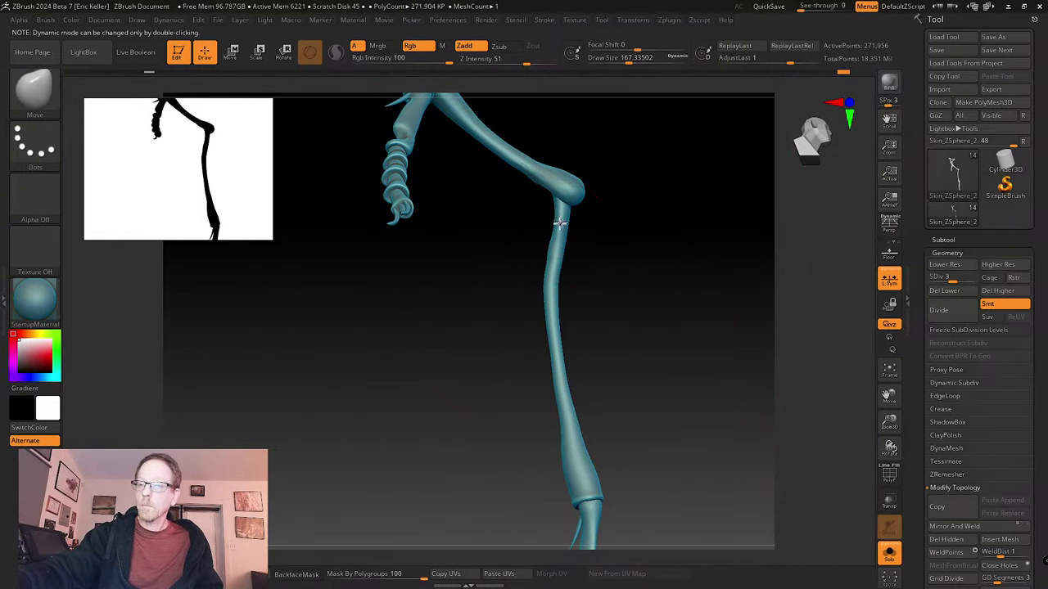
pyautogui.press('s')
pyautogui.moveTo(550, 301); pyautogui.dragTo(554, 300)
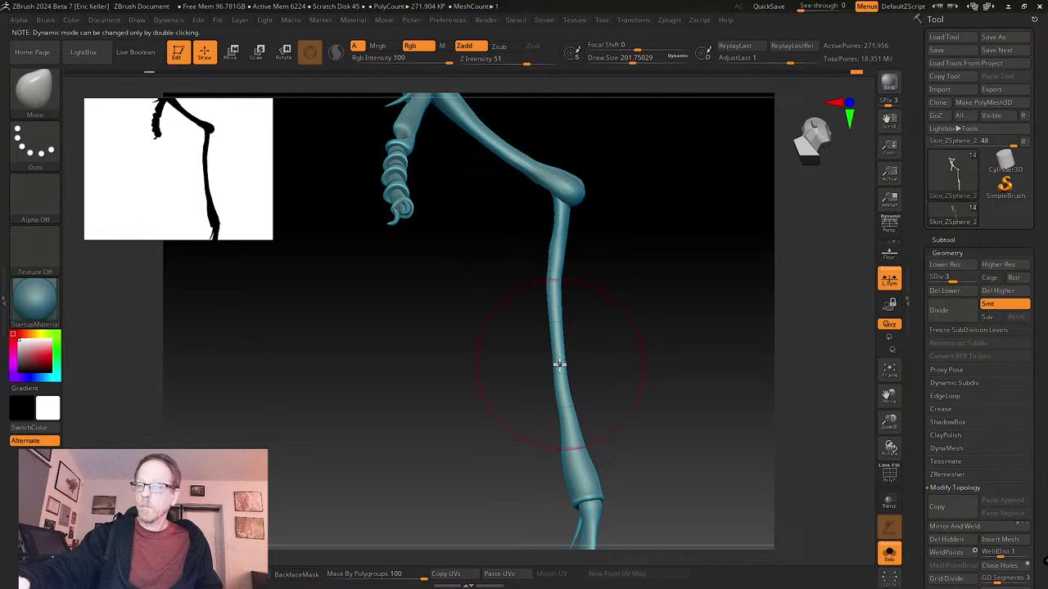
# - Shape the flared lower end of the segment with the Move brush, reducing the draw size from about 108 to 68
pyautogui.press('s')
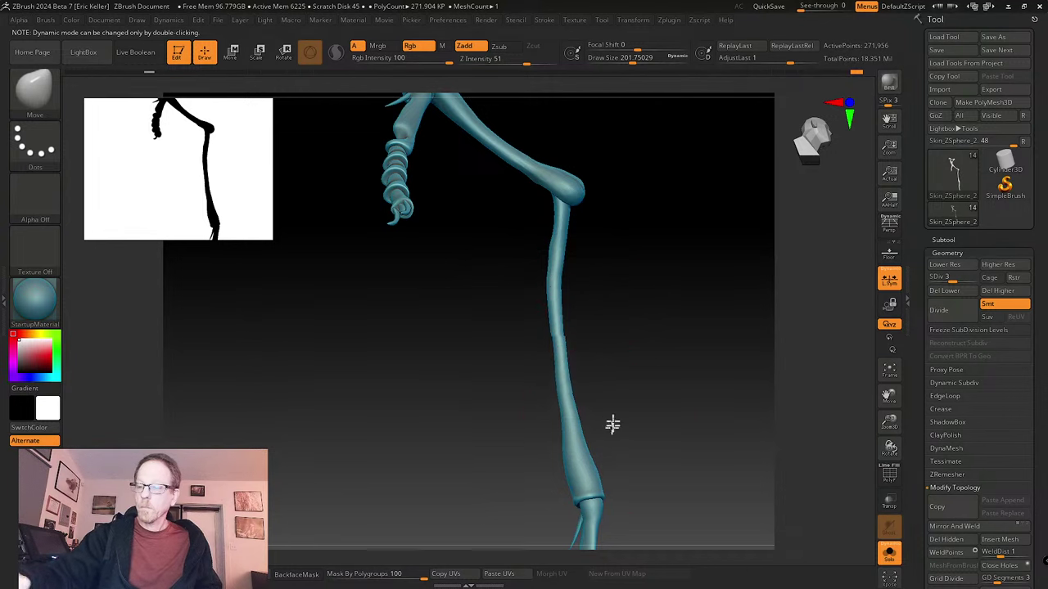
pyautogui.moveTo(612, 423)
pyautogui.mouseDown()
pyautogui.moveTo(620, 365)
pyautogui.moveTo(578, 374)
pyautogui.moveTo(601, 355)
pyautogui.moveTo(563, 374)
pyautogui.mouseUp()
pyautogui.press('s')
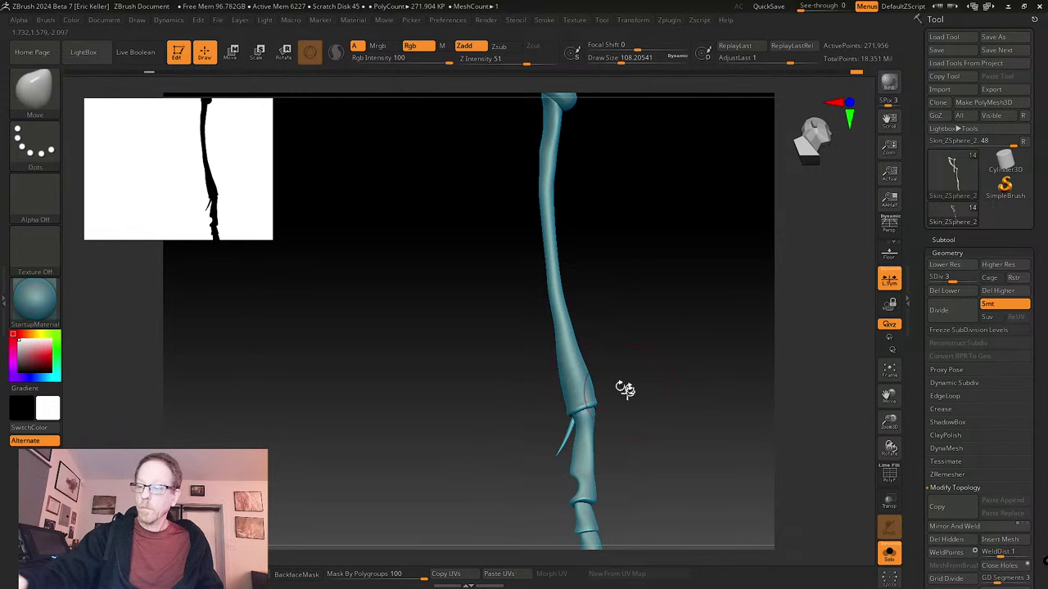
pyautogui.moveTo(624, 388); pyautogui.dragTo(614, 399)
pyautogui.press('s')
pyautogui.moveTo(598, 399)
pyautogui.mouseDown()
pyautogui.moveTo(588, 399)
pyautogui.moveTo(603, 400)
pyautogui.mouseUp()
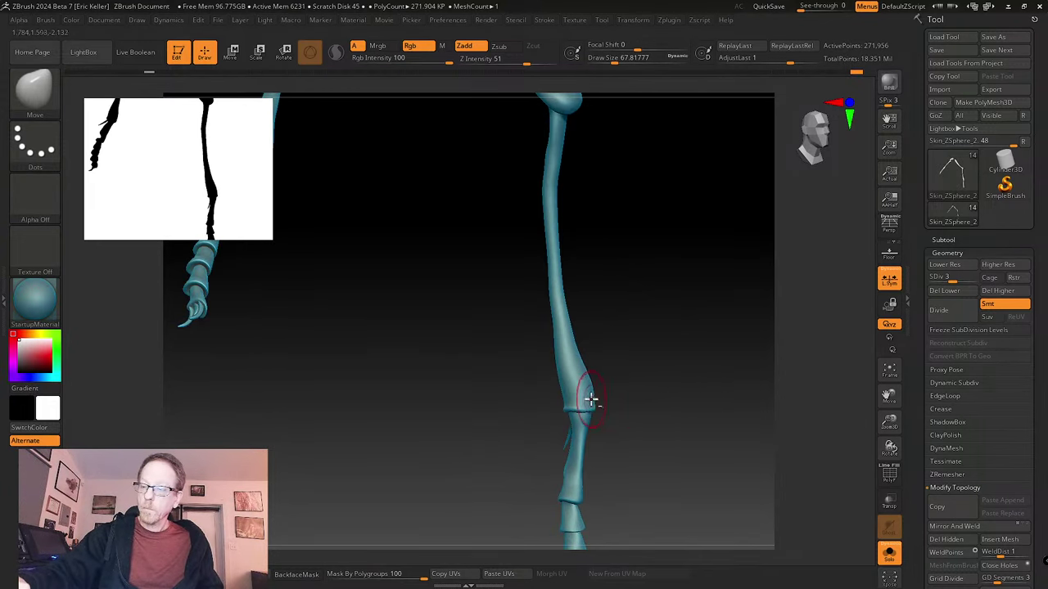
# - Smooth the middle of the lower segment's shaft, stepping the mesh down to subdivision level 1
pyautogui.moveTo(608, 363)
pyautogui.mouseDown()
pyautogui.moveTo(577, 363)
pyautogui.moveTo(554, 322)
pyautogui.mouseUp()
pyautogui.press('shift')
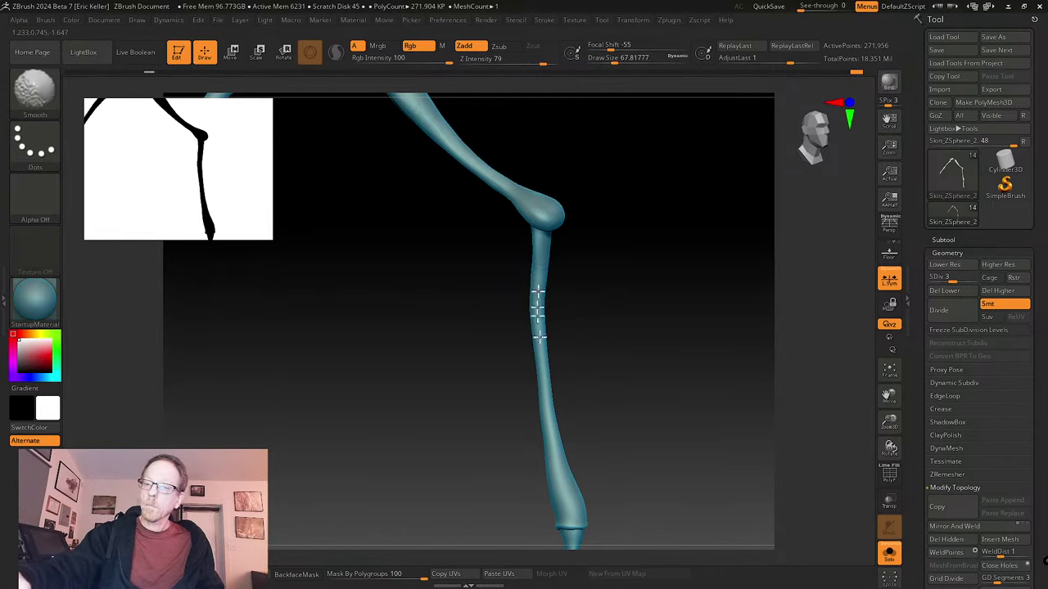
pyautogui.hotkey('shift', 'd')
pyautogui.hotkey('shift', 'd')
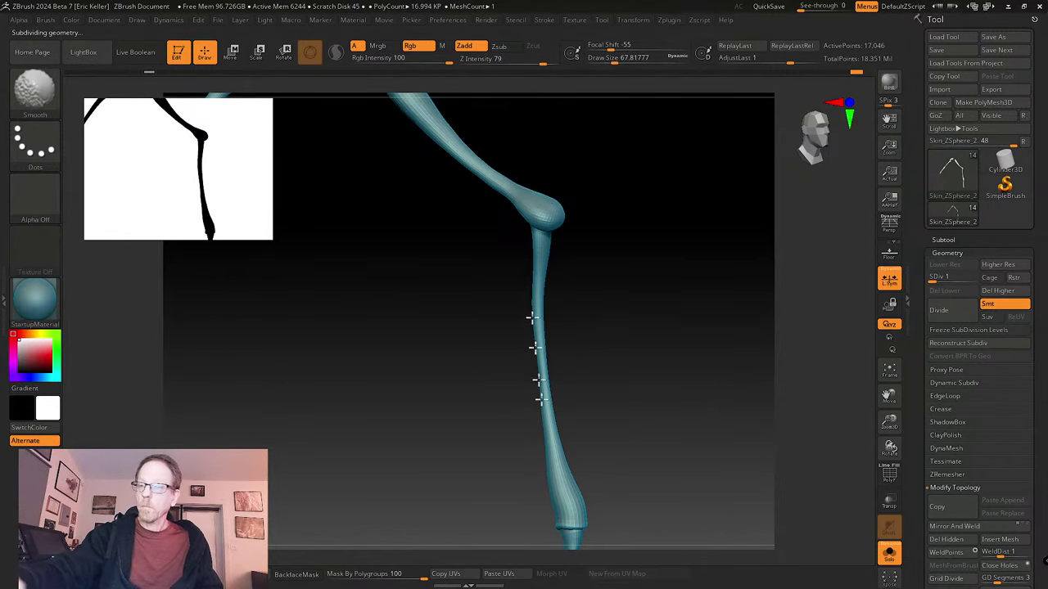
pyautogui.moveTo(541, 399)
pyautogui.keyDown('shift'); pyautogui.mouseDown()
pyautogui.moveTo(561, 496)
pyautogui.moveTo(535, 290)
pyautogui.moveTo(549, 429)
pyautogui.moveTo(535, 301)
pyautogui.mouseUp(); pyautogui.keyUp('shift')
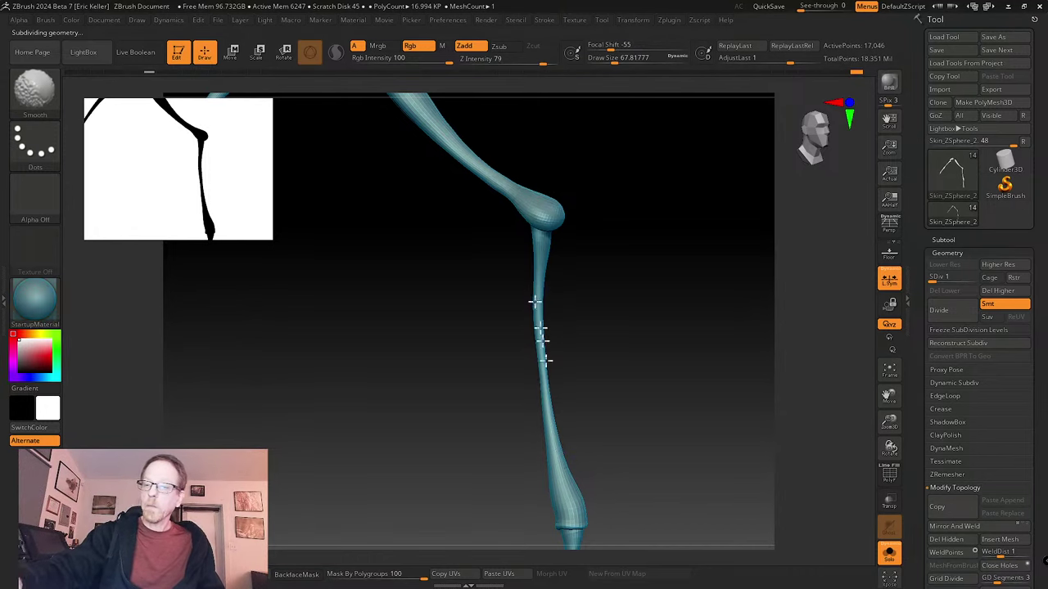
# - Thicken the thin shaft below the knee with the Inflat brush at Z Intensity 5 and a draw size of about 136
pyautogui.moveTo(533, 303); pyautogui.dragTo(513, 250, button='right')
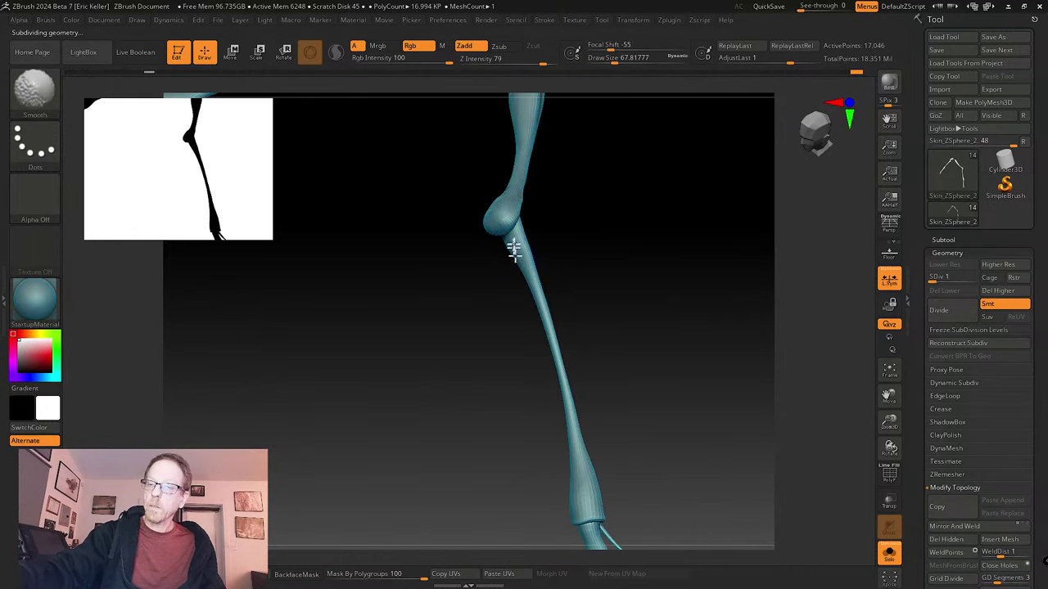
pyautogui.press('b')
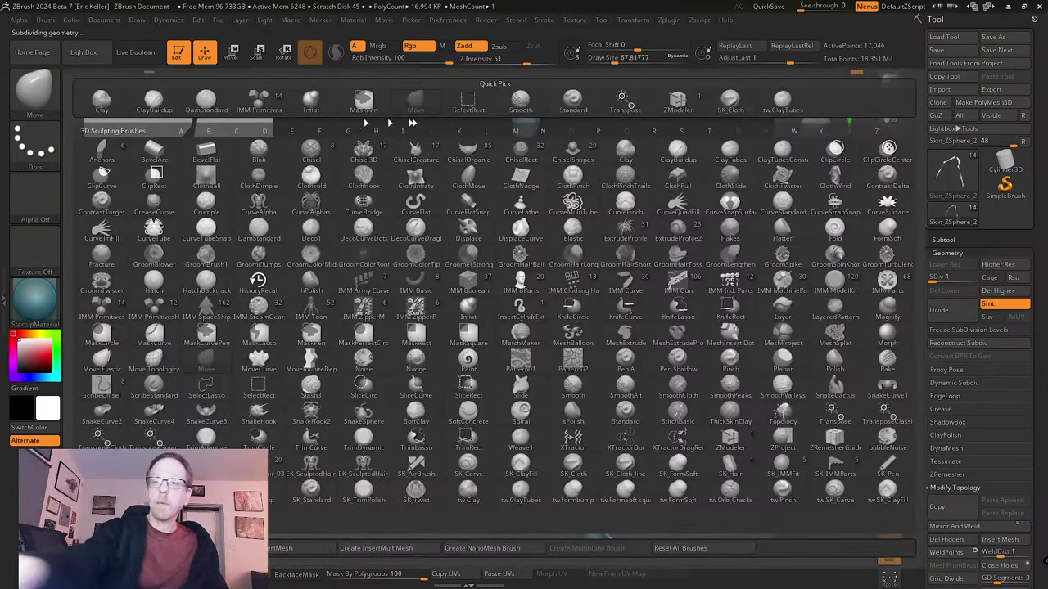
pyautogui.click(315, 101)
pyautogui.press('s')
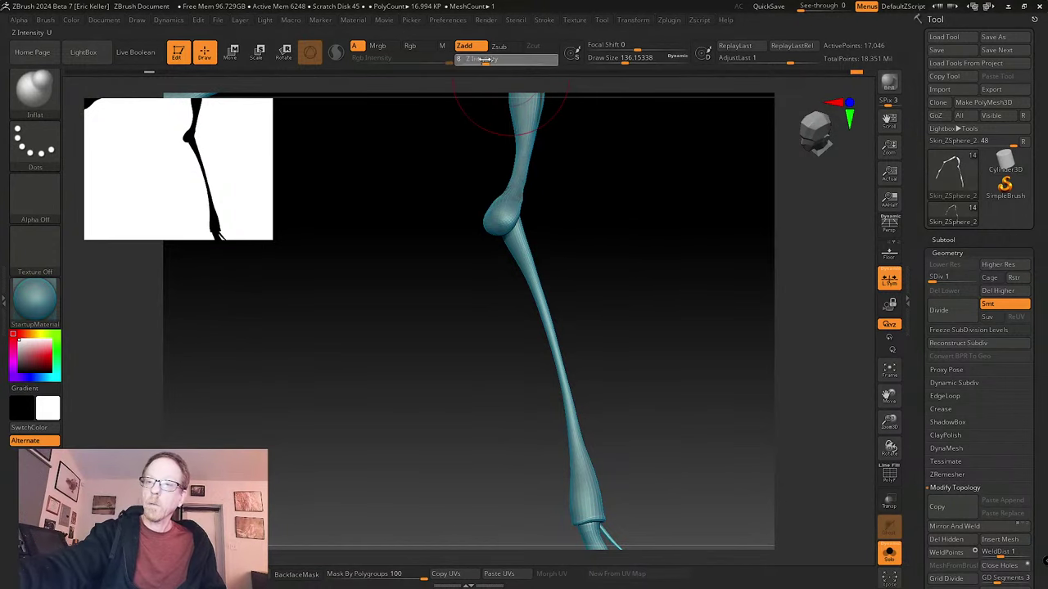
pyautogui.moveTo(486, 59); pyautogui.dragTo(479, 60)
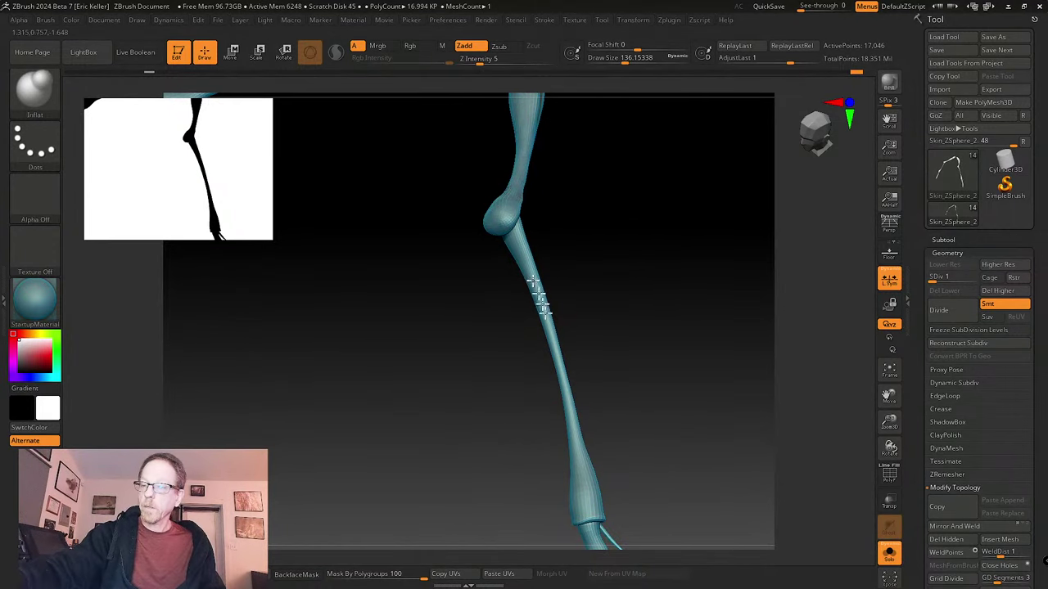
pyautogui.moveTo(545, 313)
pyautogui.mouseDown()
pyautogui.moveTo(566, 425)
pyautogui.moveTo(522, 254)
pyautogui.mouseUp()
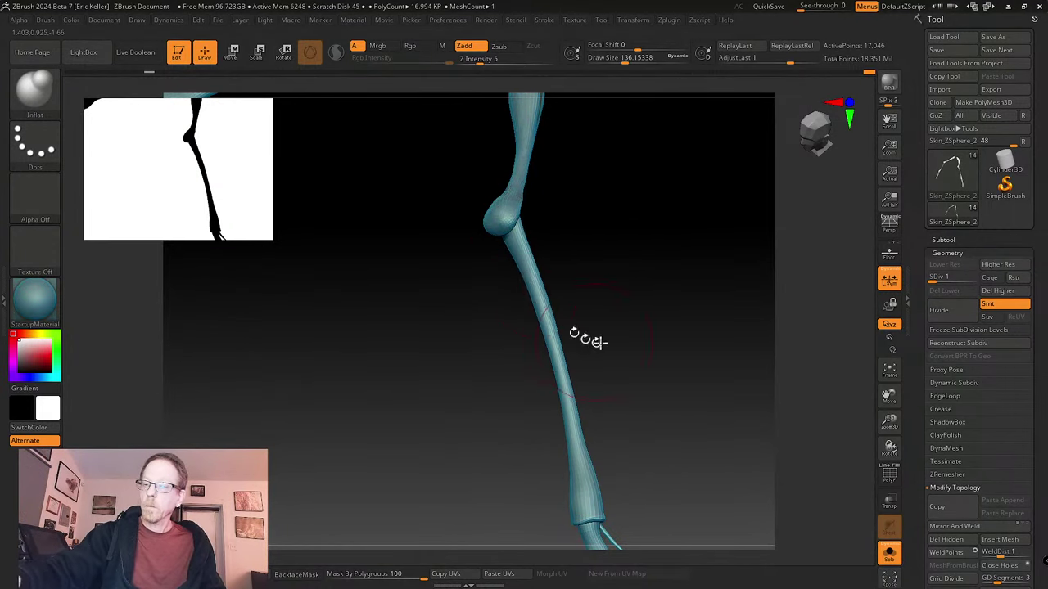
pyautogui.moveTo(597, 343); pyautogui.dragTo(639, 308)
pyautogui.moveTo(501, 311); pyautogui.dragTo(567, 485)
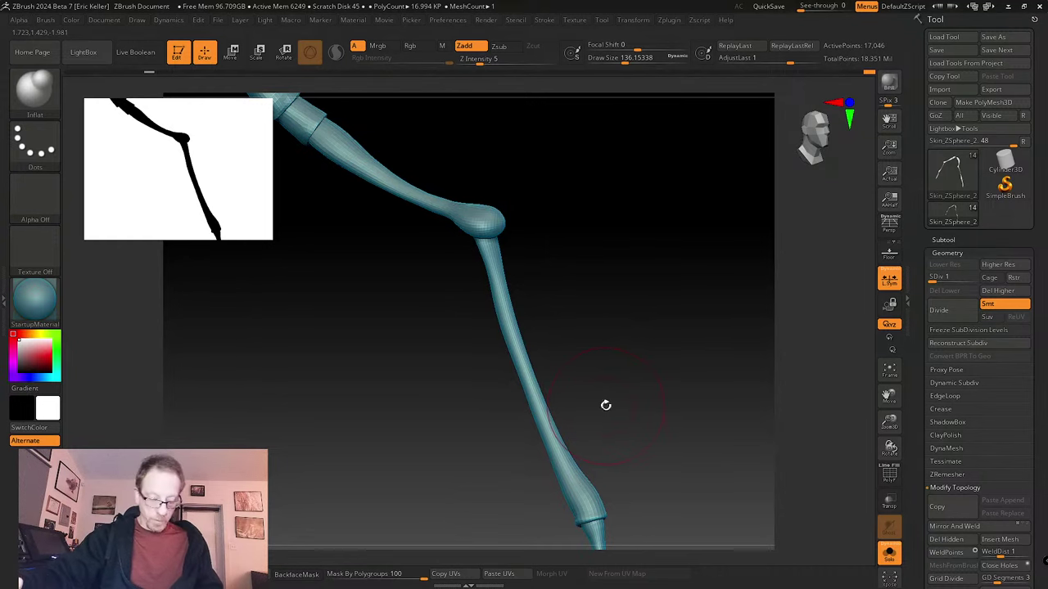
# - Return the leg to subdivision level 3 and reduce the Inflat brush's draw size to about 62
pyautogui.hotkey('ctrl', 'd')
pyautogui.hotkey('ctrl', 'd')
pyautogui.moveTo(578, 369)
pyautogui.mouseDown()
pyautogui.moveTo(542, 271)
pyautogui.moveTo(557, 271)
pyautogui.moveTo(467, 273)
pyautogui.mouseUp()
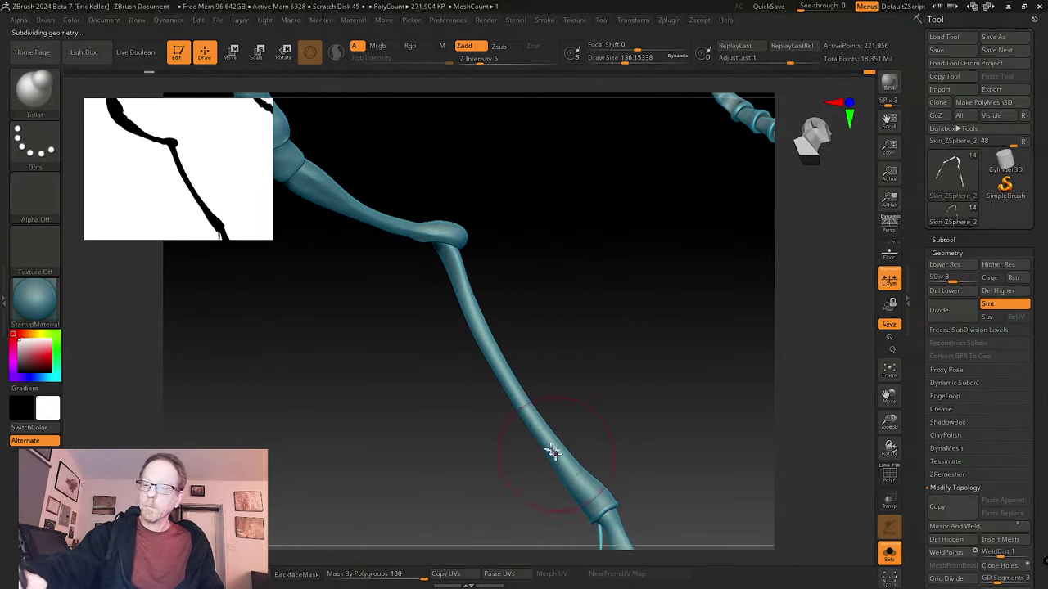
pyautogui.press('s')
pyautogui.moveTo(602, 416); pyautogui.dragTo(590, 416)
pyautogui.moveTo(612, 414); pyautogui.dragTo(547, 384)
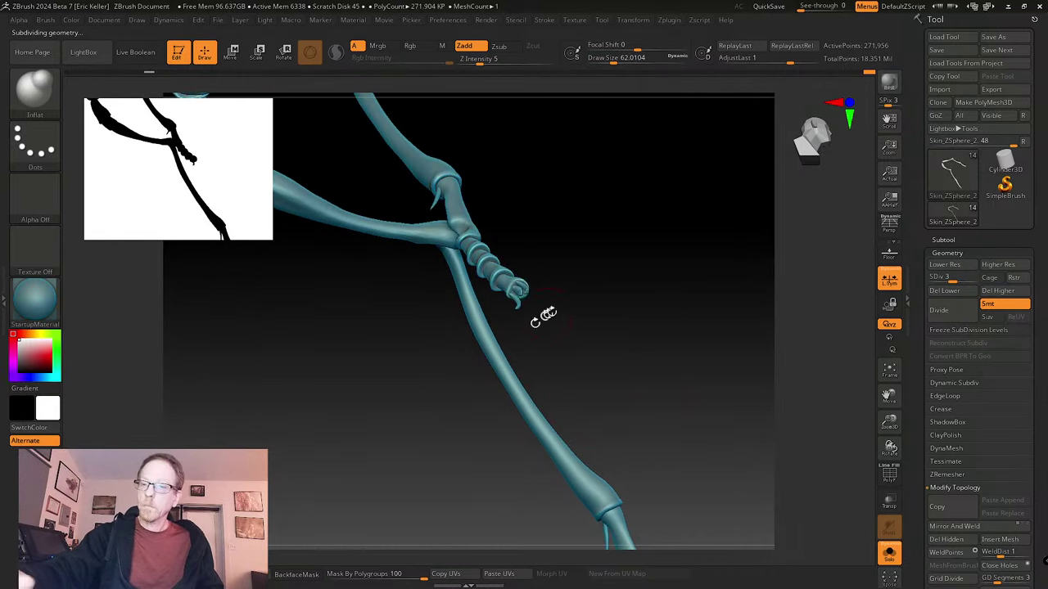
pyautogui.moveTo(542, 317)
pyautogui.mouseDown()
pyautogui.moveTo(532, 315)
pyautogui.moveTo(594, 292)
pyautogui.moveTo(607, 447)
pyautogui.moveTo(565, 355)
pyautogui.moveTo(491, 315)
pyautogui.mouseUp()
# - Reshape the upper shaft just under the knee with the Move brush at a draw size of about 77
pyautogui.click(36, 94)
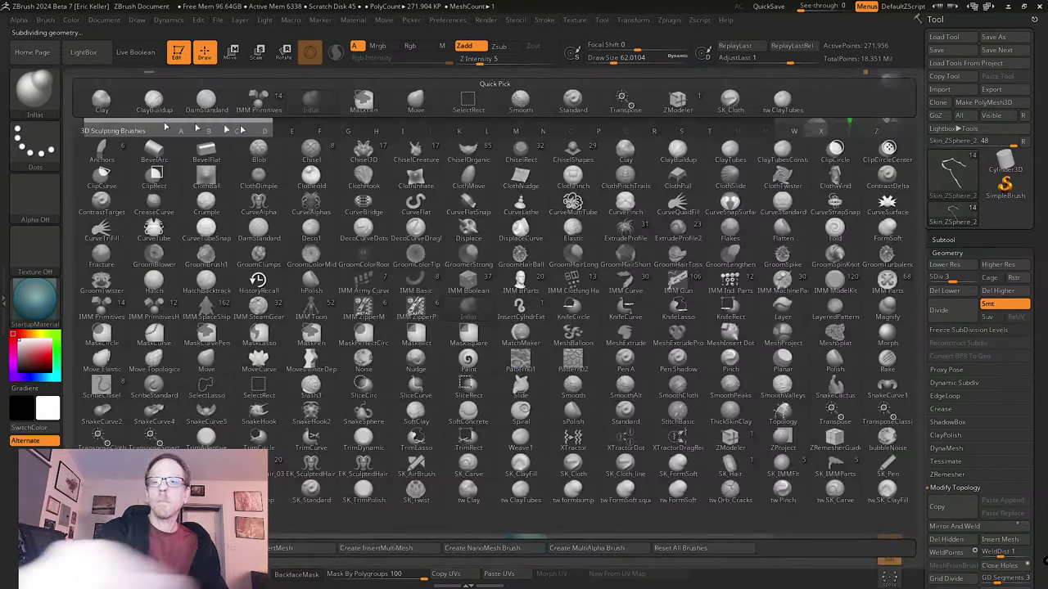
pyautogui.click(416, 103)
pyautogui.press('s')
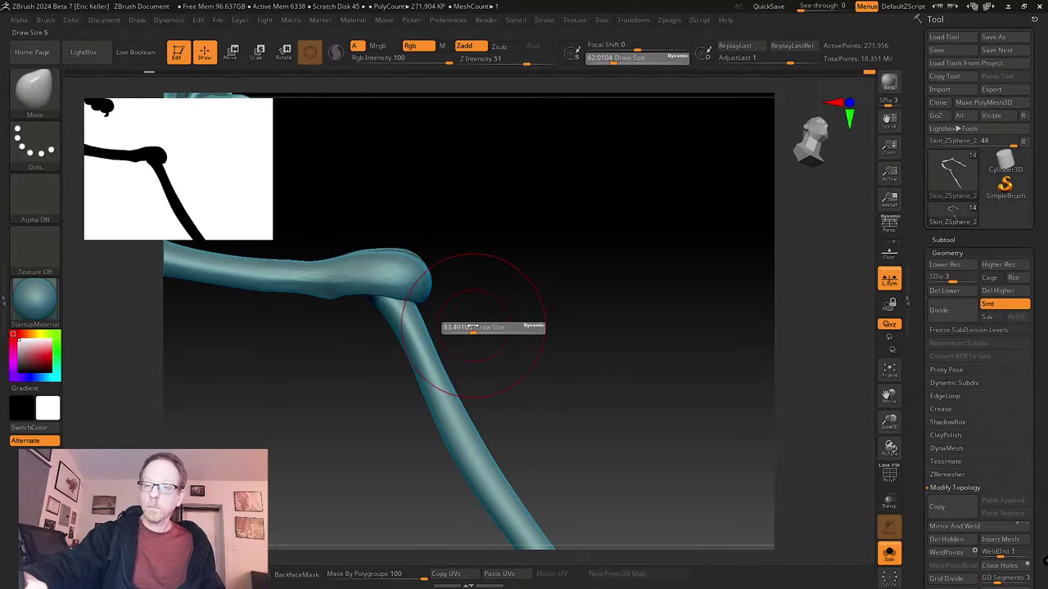
pyautogui.click(472, 326)
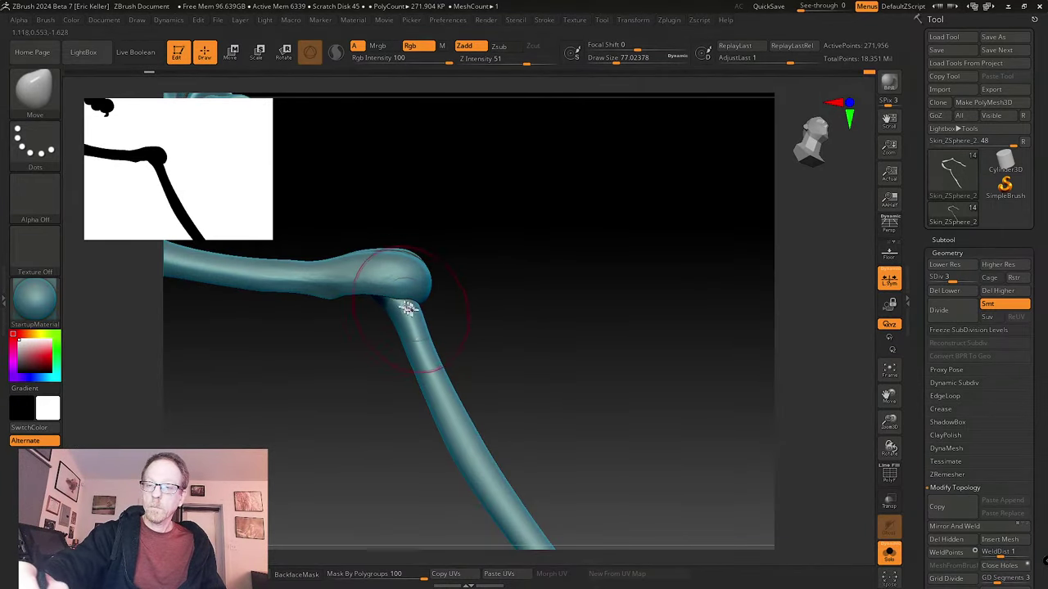
pyautogui.moveTo(414, 324)
pyautogui.mouseDown()
pyautogui.moveTo(423, 346)
pyautogui.moveTo(398, 309)
pyautogui.moveTo(435, 355)
pyautogui.mouseUp()
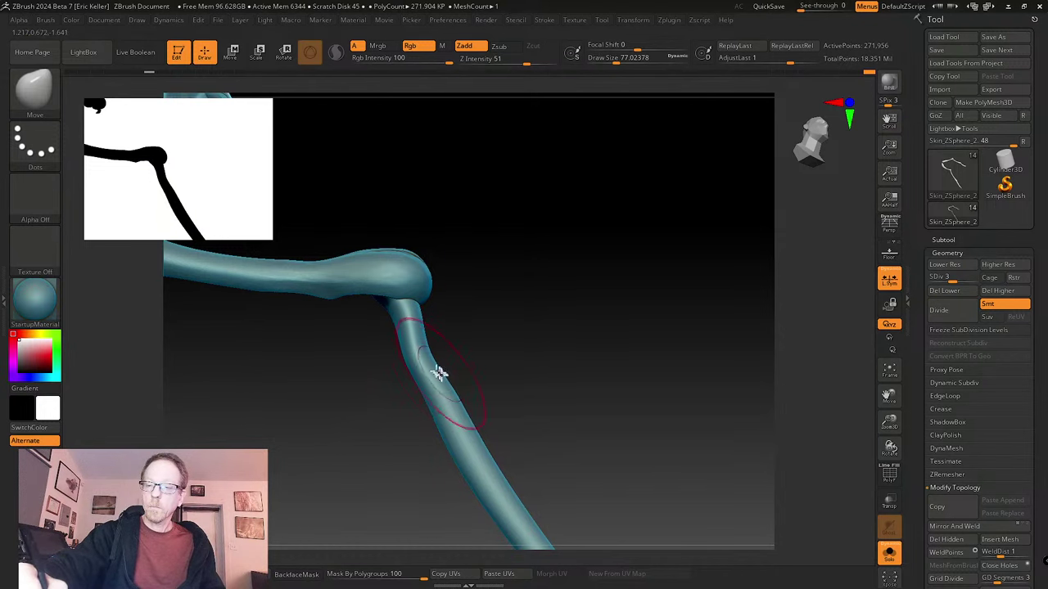
pyautogui.moveTo(446, 401)
pyautogui.mouseDown()
pyautogui.moveTo(444, 418)
pyautogui.moveTo(467, 330)
pyautogui.moveTo(472, 374)
pyautogui.mouseUp()
# - Refine the bend of the shaft and its fit under the knee using Move brush draw sizes of about 104 and 62
pyautogui.press('s')
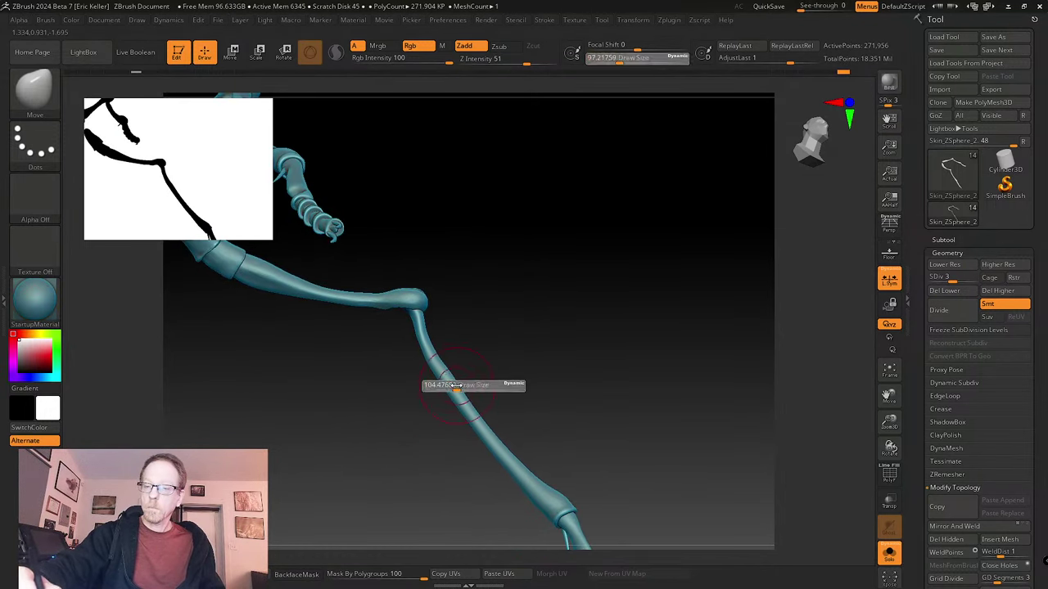
pyautogui.click(456, 386)
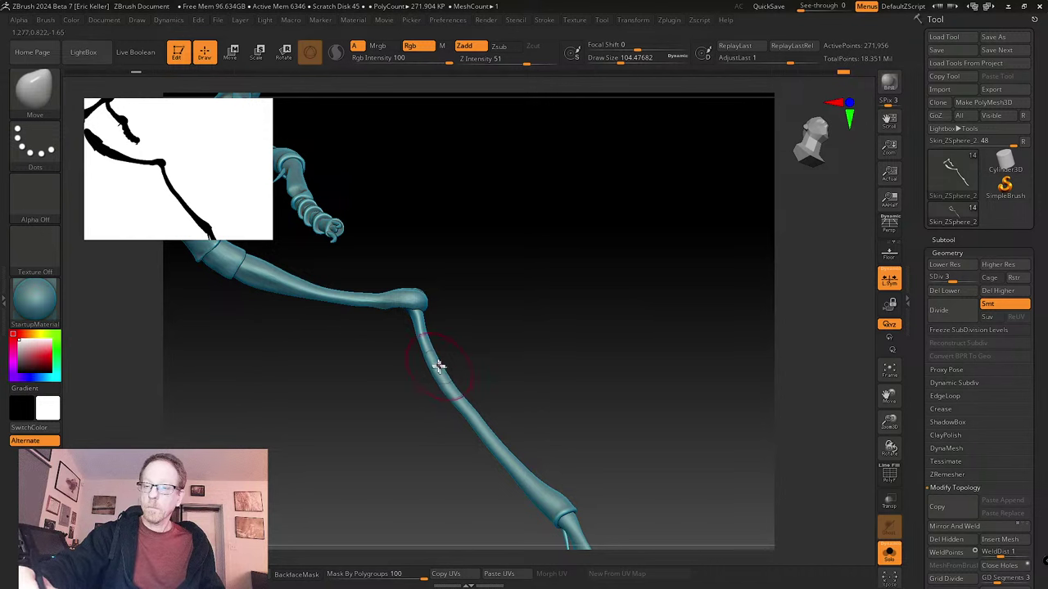
pyautogui.press('s')
pyautogui.click(418, 322)
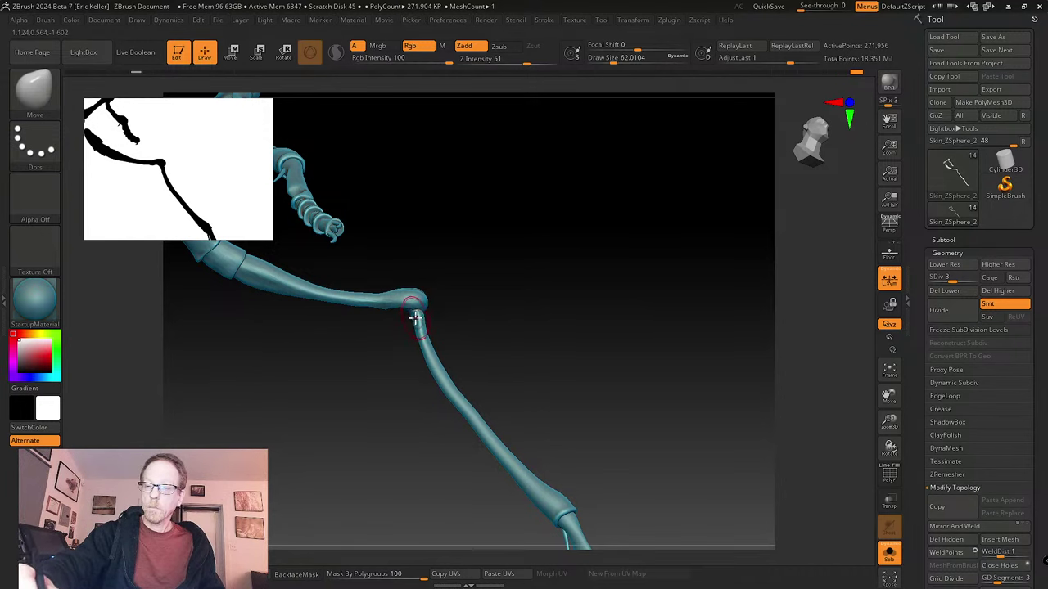
pyautogui.moveTo(418, 330); pyautogui.dragTo(442, 316, button='right')
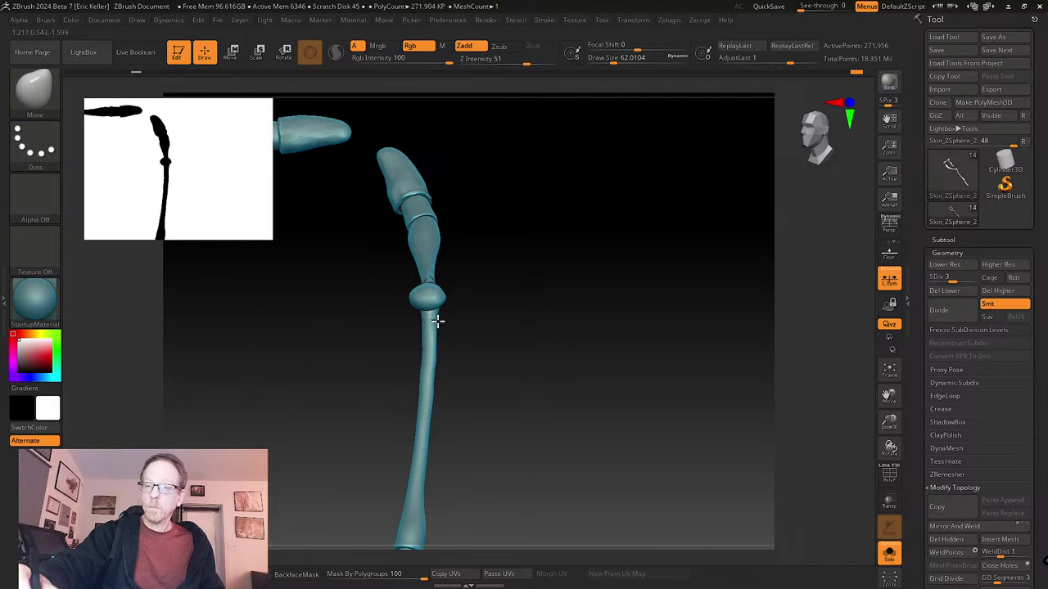
pyautogui.moveTo(438, 321)
pyautogui.mouseDown(button='right')
pyautogui.moveTo(428, 336)
pyautogui.moveTo(517, 344)
pyautogui.moveTo(437, 307)
pyautogui.moveTo(421, 281)
pyautogui.mouseUp(button='right')
pyautogui.press('shift')
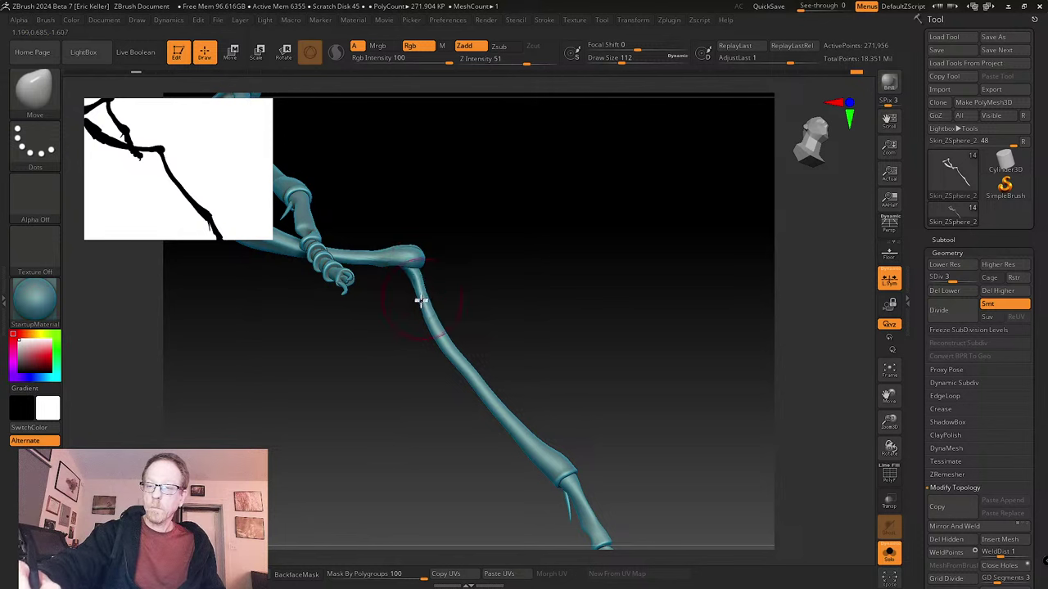
# - Drop the leg to subdivision level 1 and fit the segment's upper end into the knee socket with the Move brush at draw size about 68
pyautogui.hotkey('shift', 'd')
pyautogui.hotkey('shift', 'd')
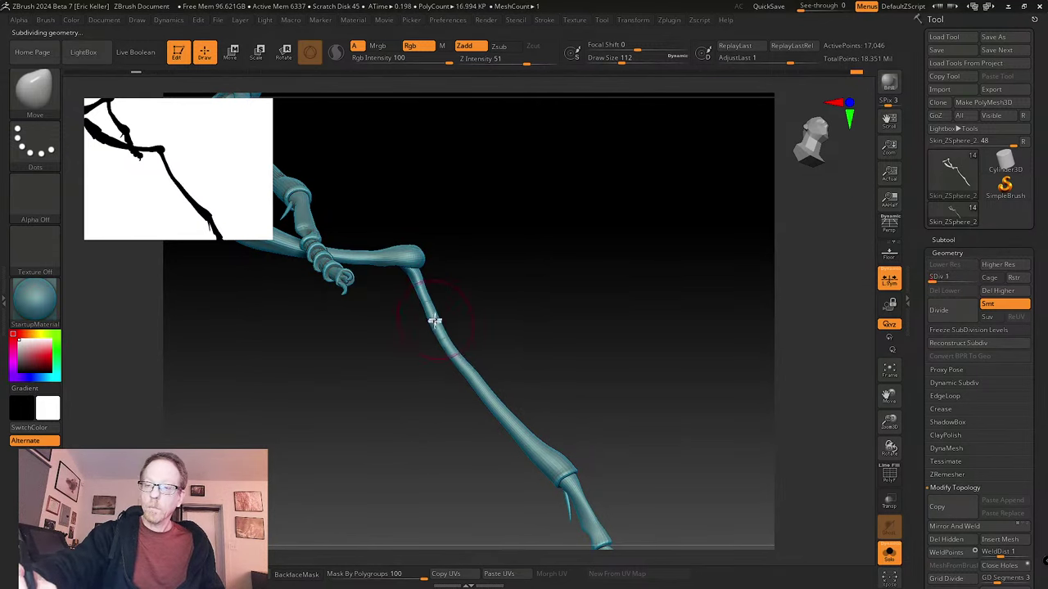
pyautogui.moveTo(426, 280)
pyautogui.mouseDown(button='right')
pyautogui.moveTo(458, 218)
pyautogui.moveTo(417, 248)
pyautogui.mouseUp(button='right')
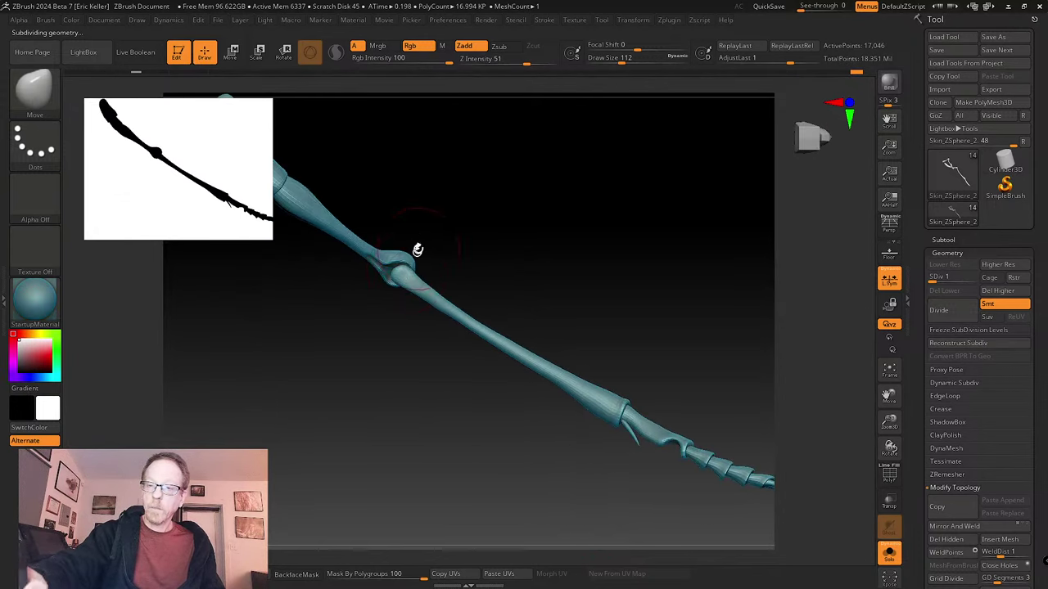
pyautogui.press('s')
pyautogui.moveTo(403, 273); pyautogui.dragTo(397, 270)
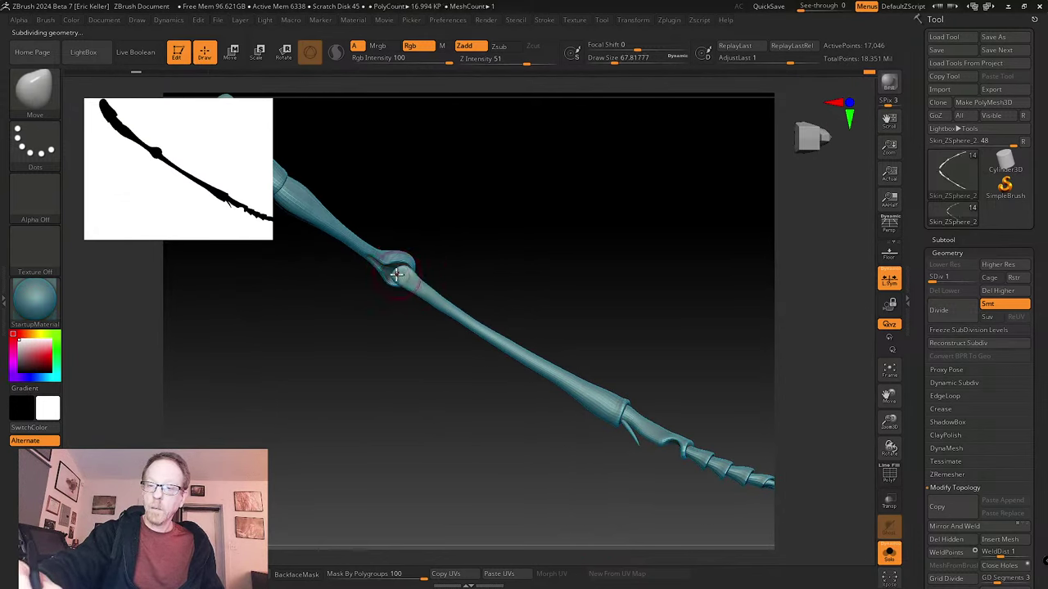
pyautogui.moveTo(402, 276)
pyautogui.mouseDown()
pyautogui.moveTo(432, 276)
pyautogui.moveTo(408, 290)
pyautogui.moveTo(423, 290)
pyautogui.moveTo(414, 293)
pyautogui.moveTo(433, 369)
pyautogui.moveTo(459, 346)
pyautogui.mouseUp()
# - Rework the lower segment's curve and its top at the knee with the Move brush at draw sizes of about 228, 101 and 132
pyautogui.press('s')
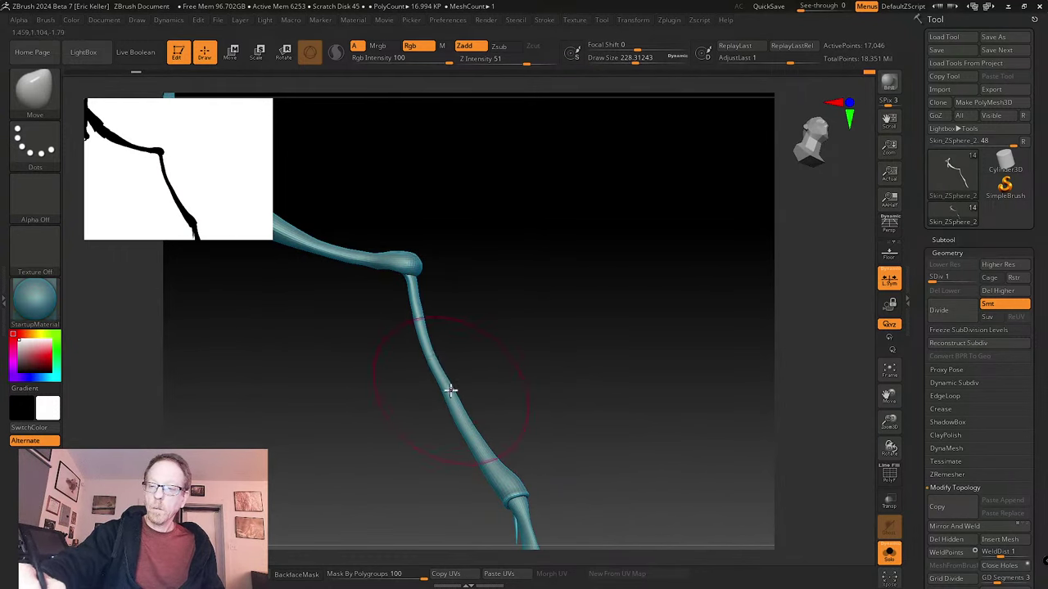
pyautogui.moveTo(442, 327); pyautogui.dragTo(429, 304, button='right')
pyautogui.press('s')
pyautogui.moveTo(430, 303)
pyautogui.mouseDown()
pyautogui.moveTo(416, 301)
pyautogui.moveTo(415, 286)
pyautogui.mouseUp()
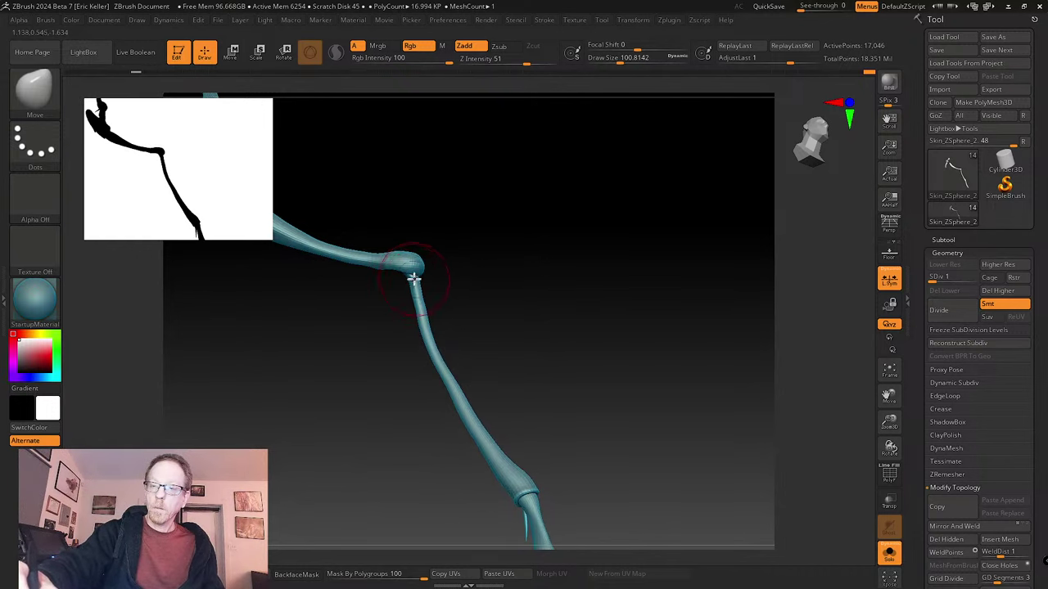
pyautogui.moveTo(414, 278); pyautogui.dragTo(433, 265, button='right')
pyautogui.press('s')
pyautogui.moveTo(422, 265); pyautogui.dragTo(428, 266)
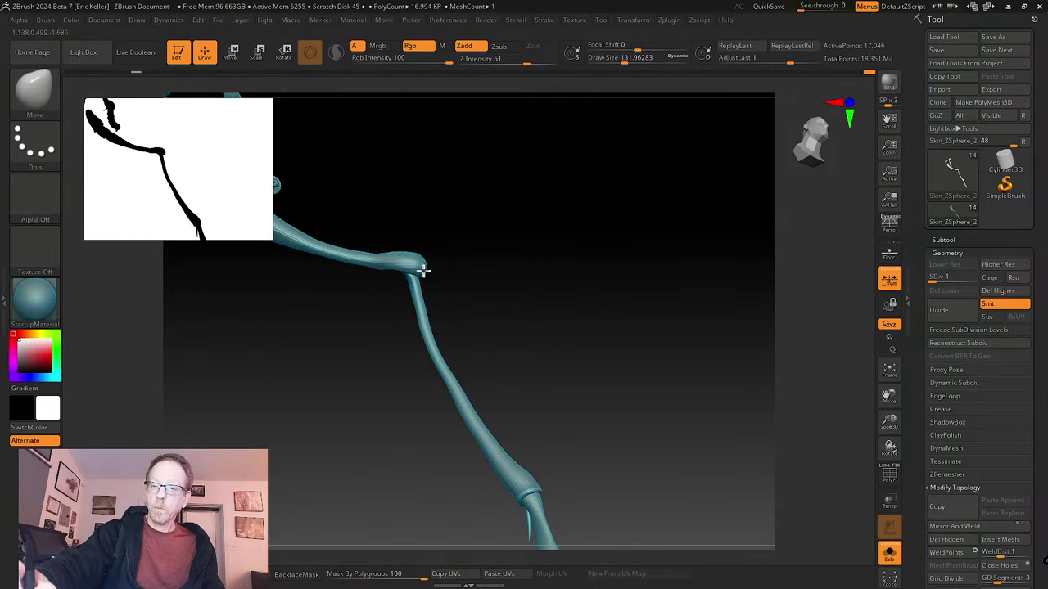
# - Align the lower segment under the knee from the front with the Move brush, reducing the draw size from about 132 to 112
pyautogui.moveTo(416, 288)
pyautogui.mouseDown(button='right')
pyautogui.moveTo(404, 303)
pyautogui.moveTo(430, 299)
pyautogui.mouseUp(button='right')
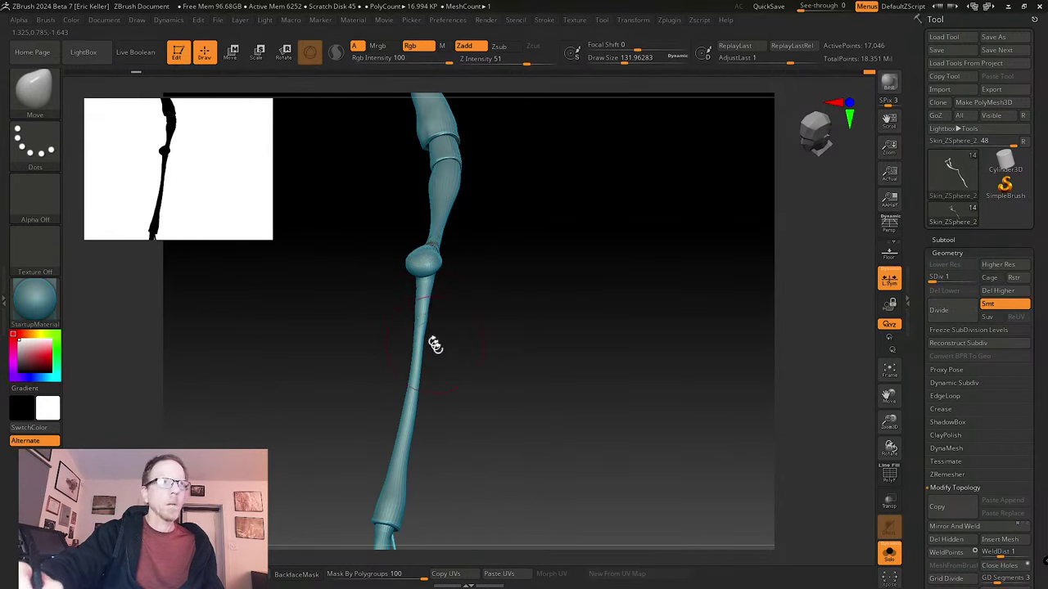
pyautogui.moveTo(434, 344); pyautogui.dragTo(415, 362, button='right')
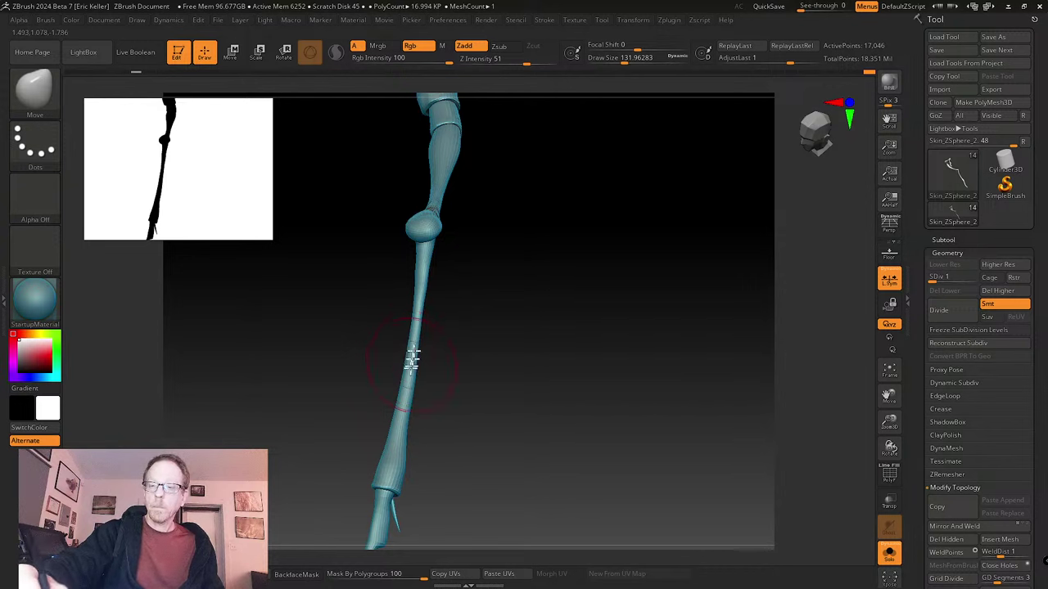
pyautogui.press('s')
pyautogui.moveTo(430, 268); pyautogui.dragTo(424, 267)
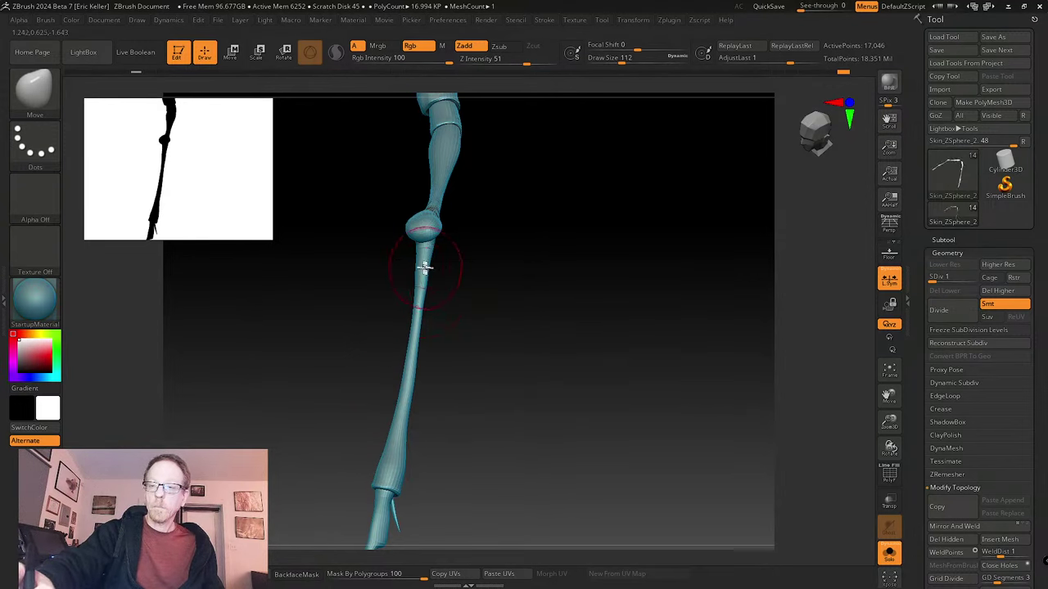
# - Smooth the upper shaft at draw size about 71 and refine its curve with the Move brush at about 120
pyautogui.moveTo(434, 264)
pyautogui.mouseDown(button='right')
pyautogui.moveTo(505, 262)
pyautogui.moveTo(461, 276)
pyautogui.moveTo(446, 268)
pyautogui.mouseUp(button='right')
pyautogui.press('s')
pyautogui.moveTo(447, 268); pyautogui.dragTo(427, 248)
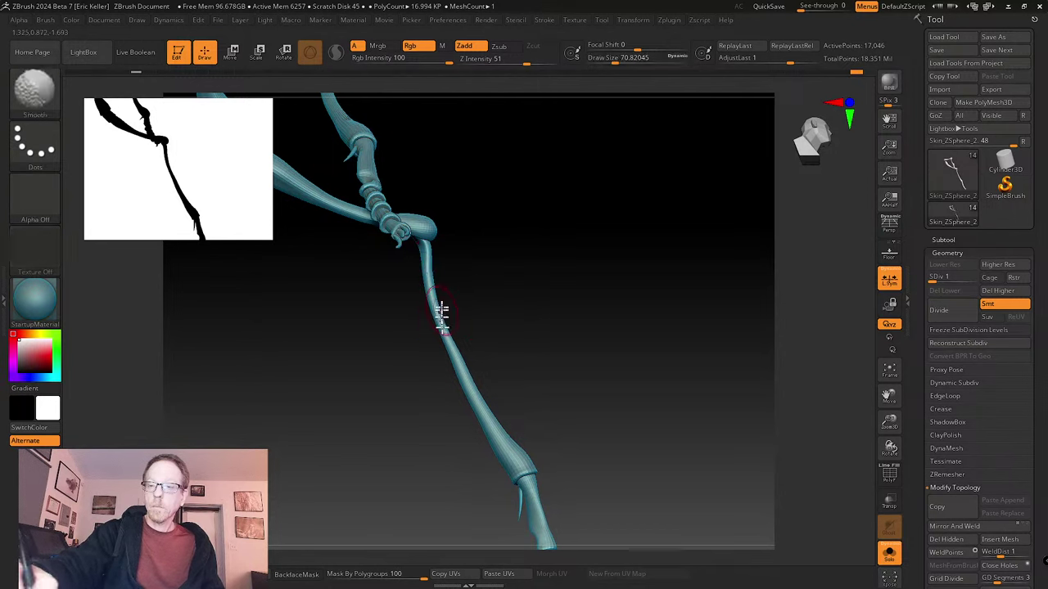
pyautogui.press('s')
pyautogui.moveTo(419, 299); pyautogui.dragTo(433, 300)
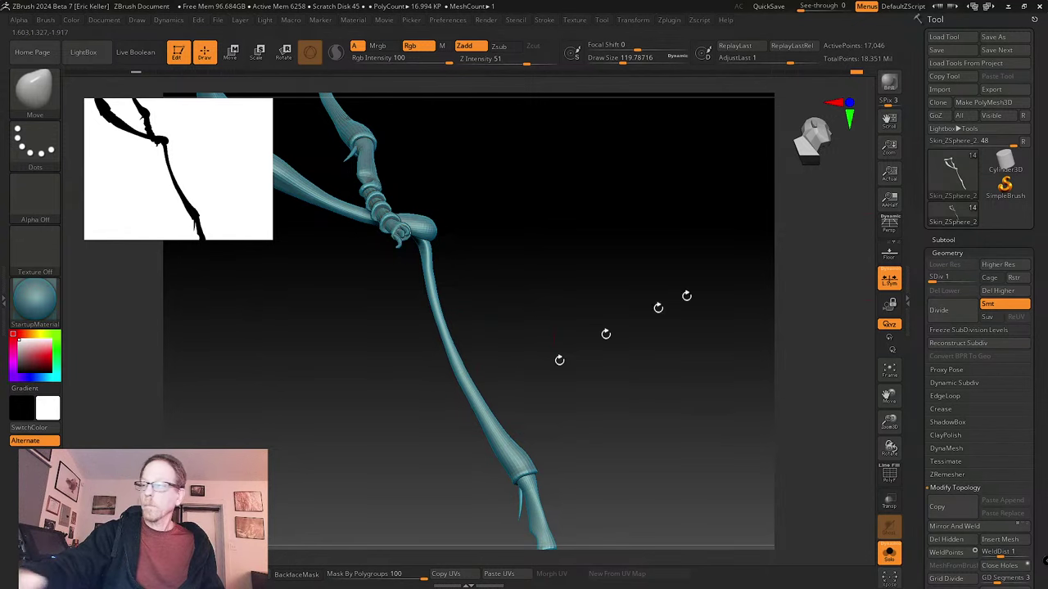
# - Raise the leg back to subdivision level 3 and smooth the shaft just below the knee
pyautogui.hotkey('ctrl', 'd')
pyautogui.hotkey('ctrl', 'd')
pyautogui.press('shift')
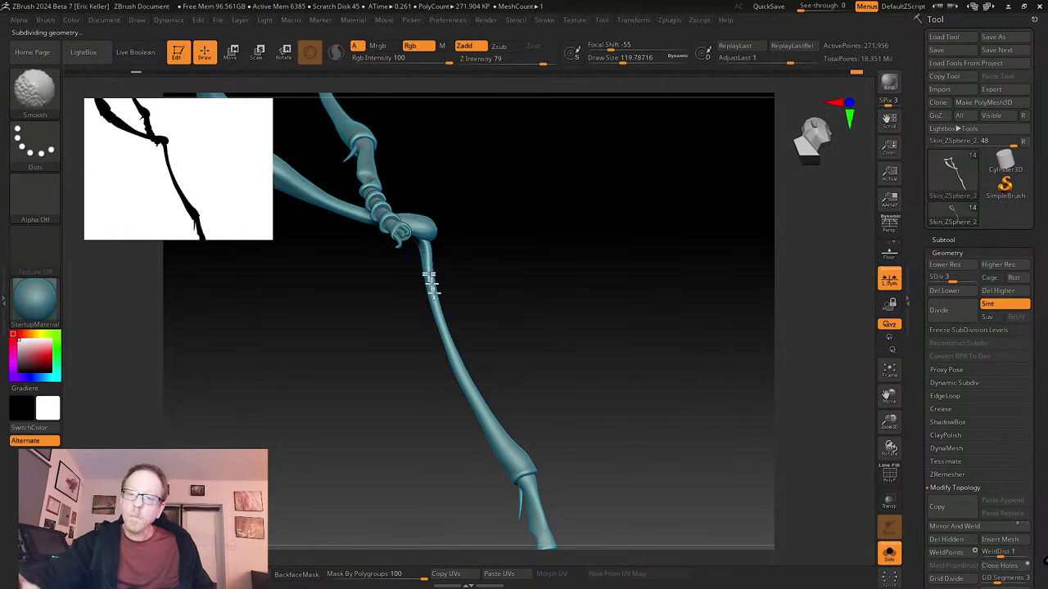
pyautogui.press('s')
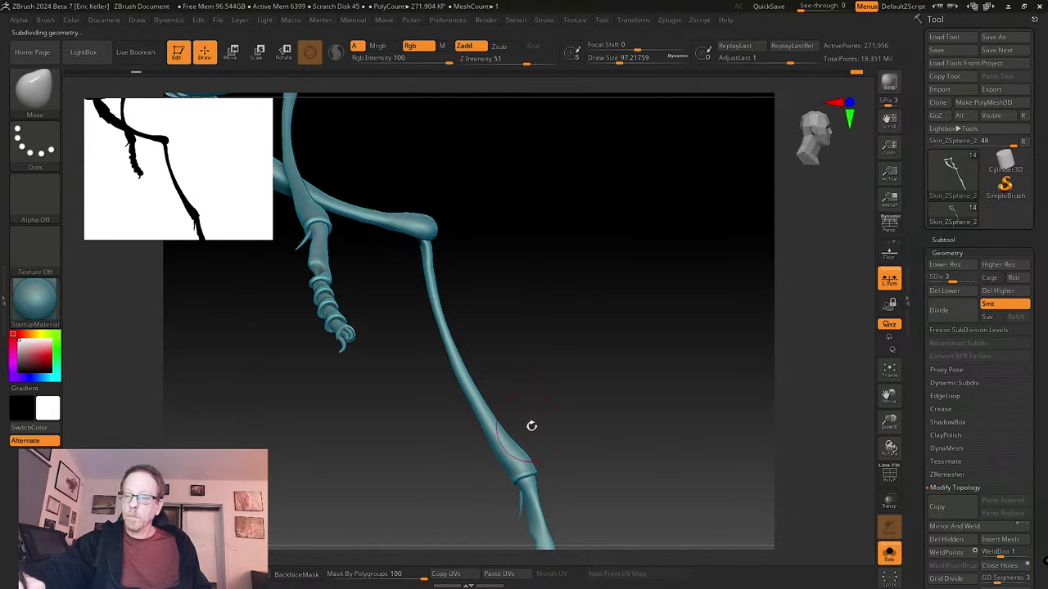
# - Adjust the flared lower end and the shaft's overall curve with the Move brush at draw sizes of about 112 and 217
pyautogui.press('s')
pyautogui.click(530, 428)
pyautogui.moveTo(508, 455); pyautogui.dragTo(525, 458)
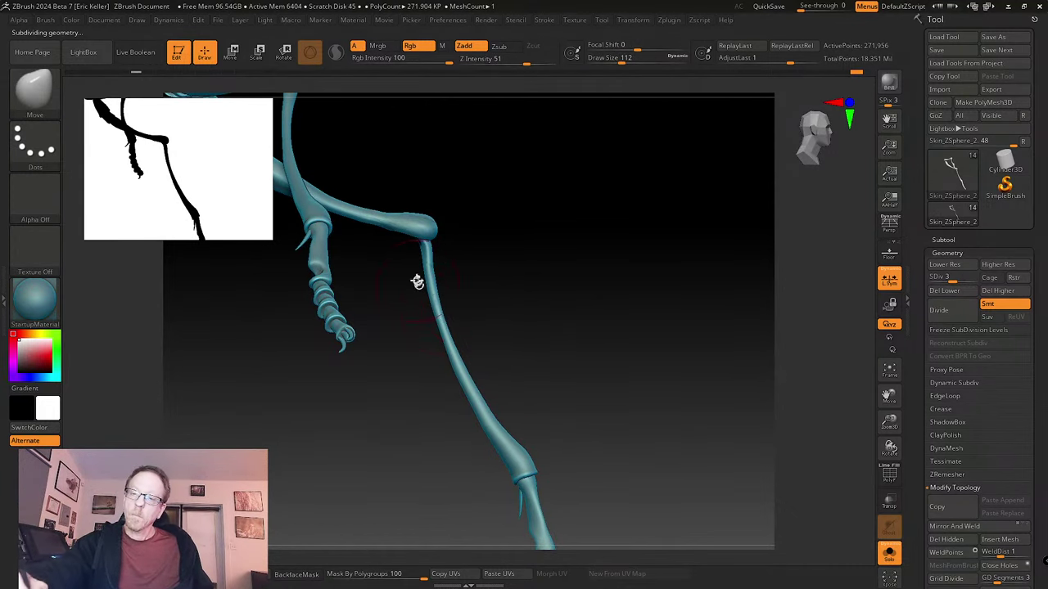
pyautogui.press('s')
pyautogui.moveTo(472, 302)
pyautogui.mouseDown()
pyautogui.moveTo(486, 302)
pyautogui.moveTo(460, 330)
pyautogui.mouseUp()
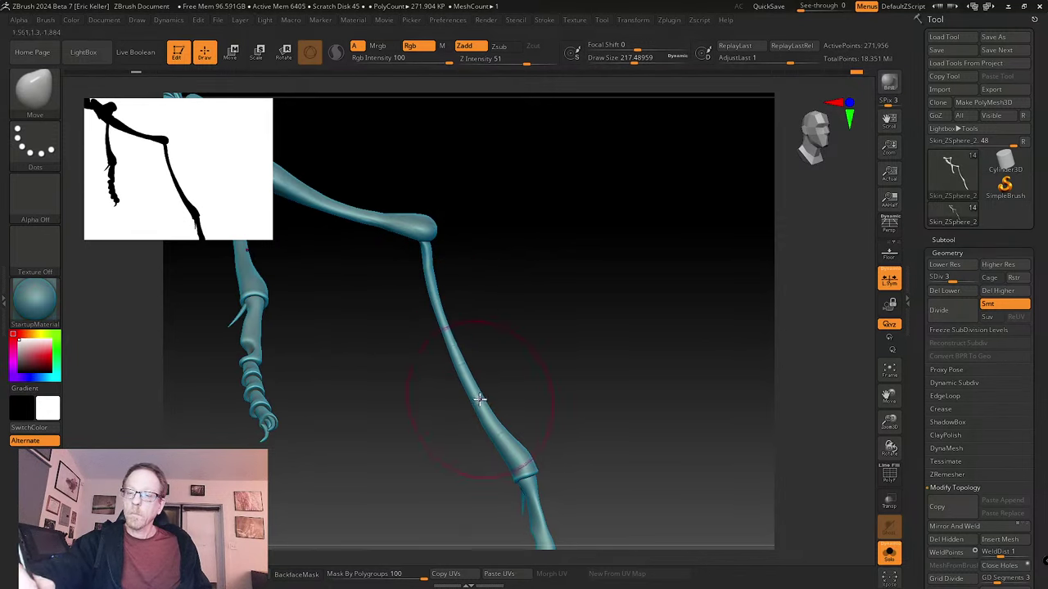
pyautogui.moveTo(480, 399)
pyautogui.mouseDown(button='right')
pyautogui.moveTo(451, 325)
pyautogui.moveTo(465, 297)
pyautogui.mouseUp(button='right')
# - Thicken the middle of the lower leg shaft with the Inflat brush at draw size about 163
pyautogui.press('s')
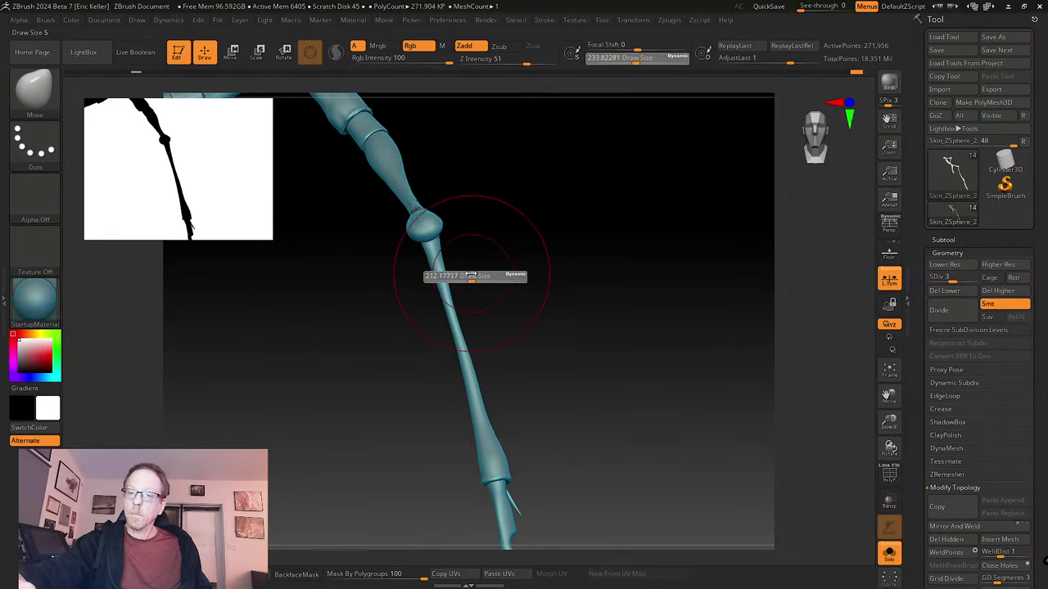
pyautogui.moveTo(471, 276); pyautogui.dragTo(444, 276)
pyautogui.press('b')
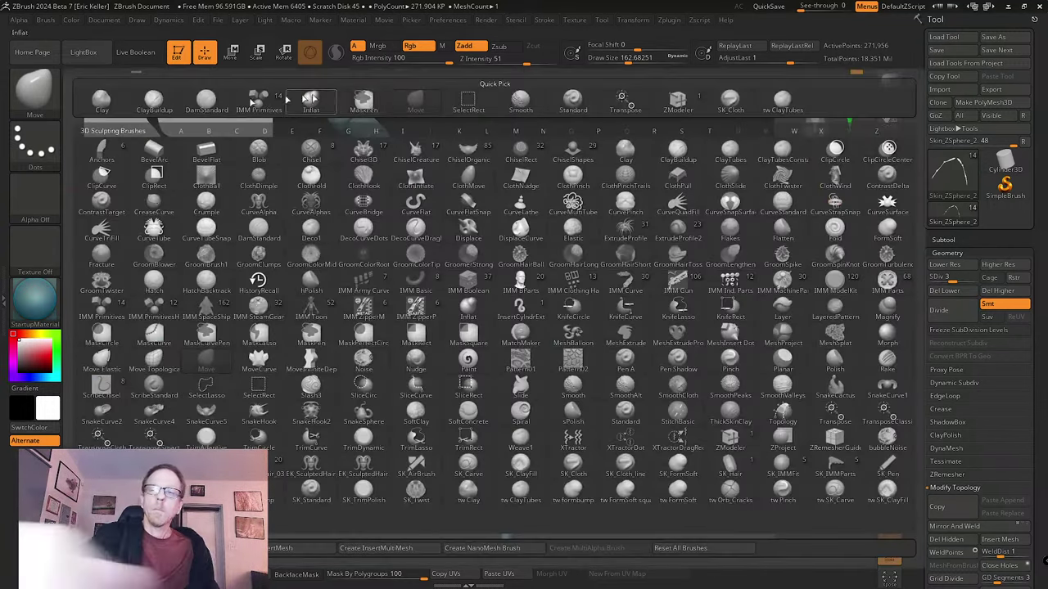
pyautogui.press('i')
pyautogui.press('n')
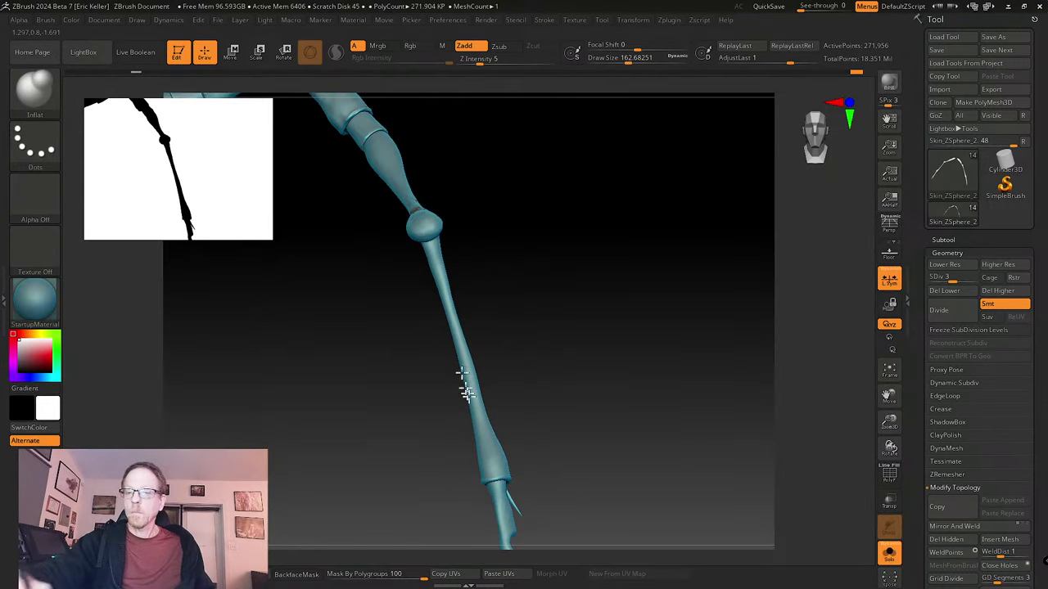
pyautogui.moveTo(518, 356); pyautogui.dragTo(495, 316)
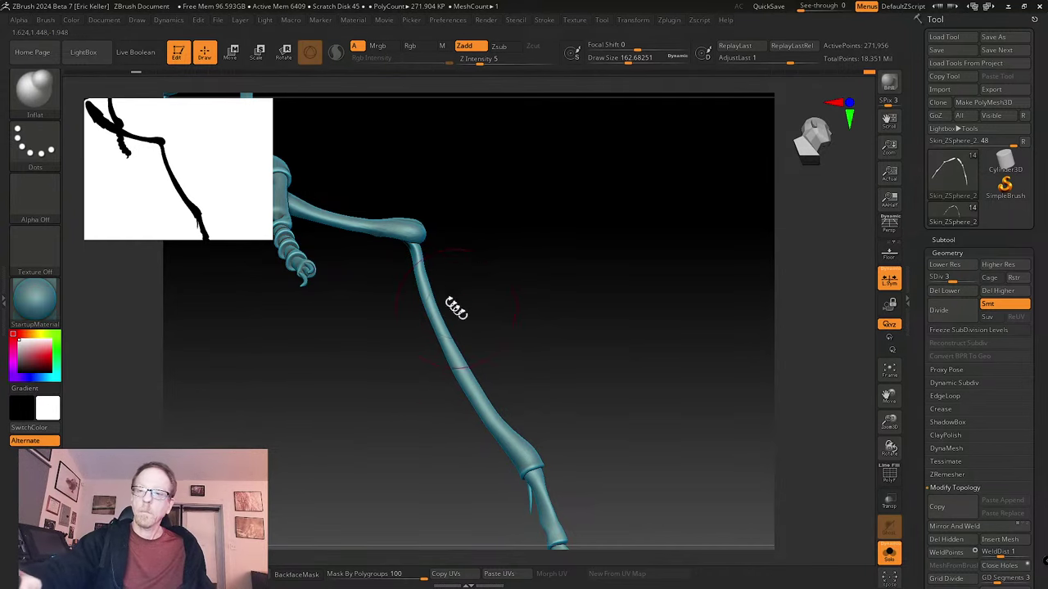
# - Refine the shaft's curve below the knee with the Move brush at draw sizes of about 83 and 140
pyautogui.click(51, 94)
pyautogui.click(419, 98)
pyautogui.press('s')
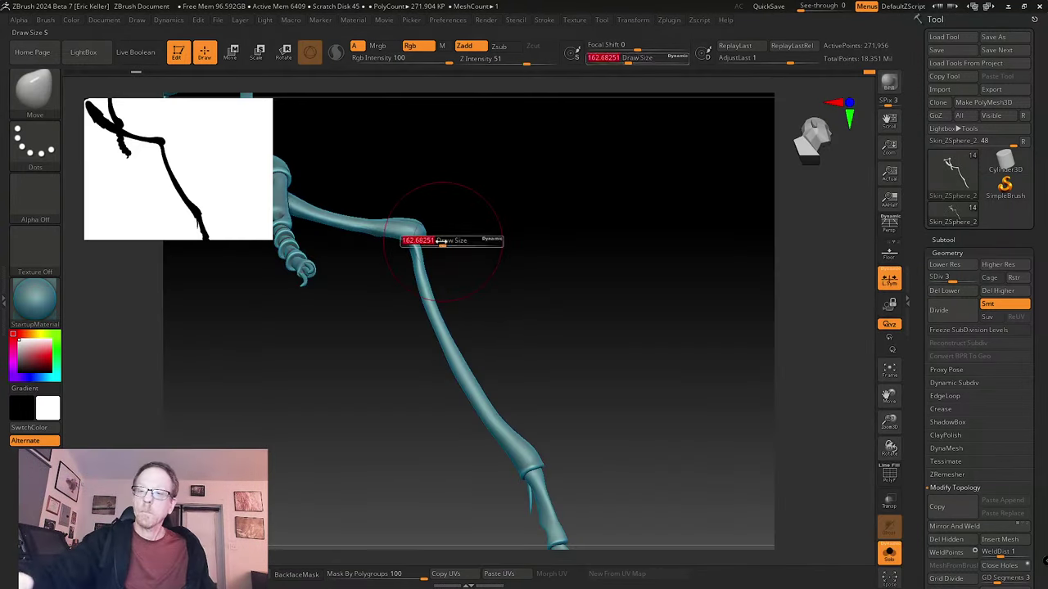
pyautogui.moveTo(483, 236)
pyautogui.mouseDown()
pyautogui.moveTo(442, 238)
pyautogui.moveTo(419, 258)
pyautogui.mouseUp()
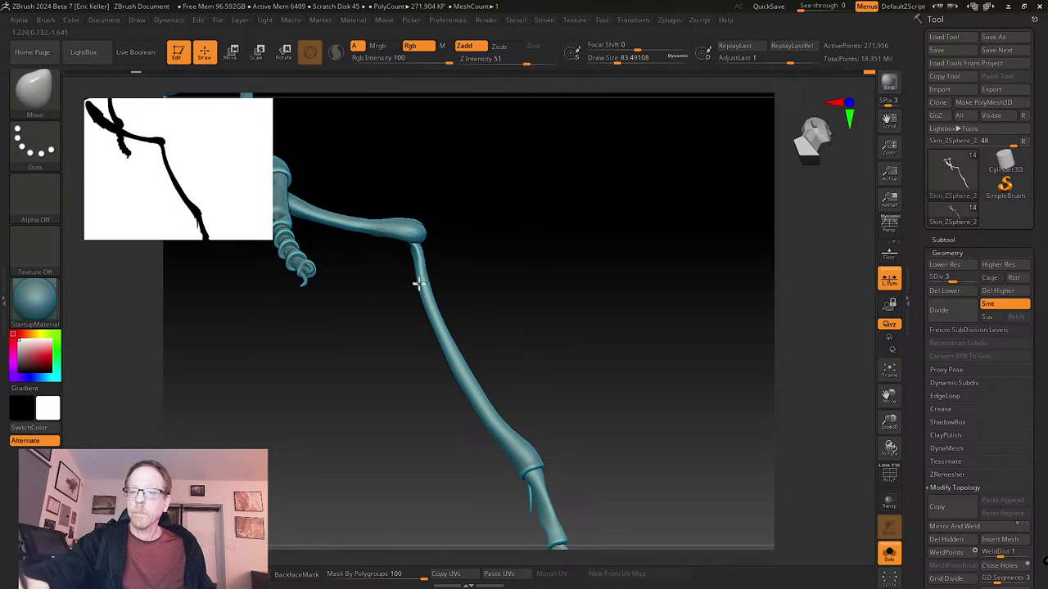
pyautogui.press('s')
pyautogui.moveTo(462, 344)
pyautogui.mouseDown()
pyautogui.moveTo(491, 345)
pyautogui.moveTo(458, 364)
pyautogui.mouseUp()
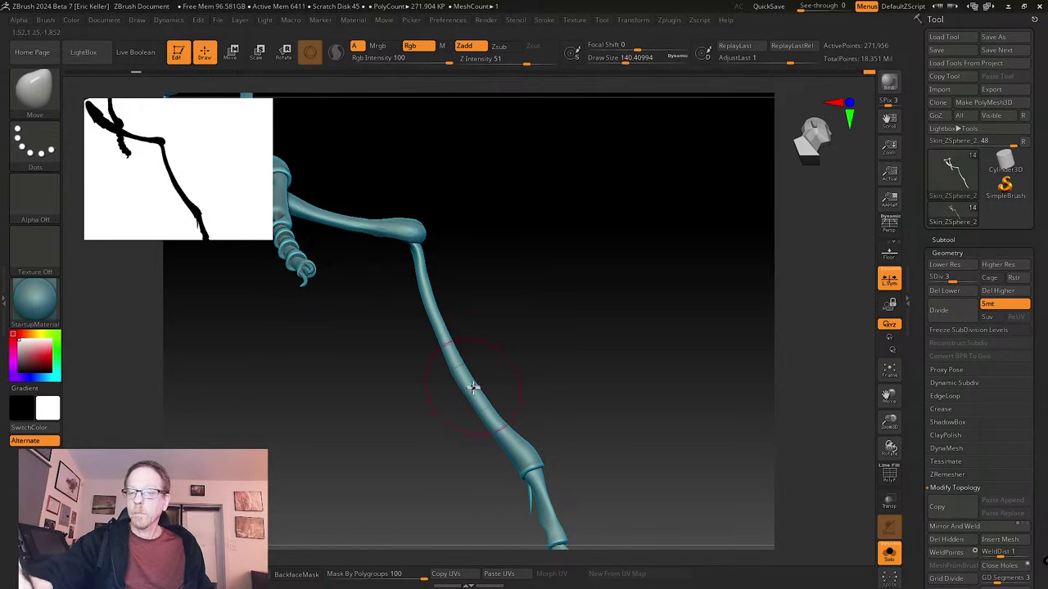
# - Smooth the upper half of the shaft below the knee at draw size about 140
pyautogui.keyDown('alt'); pyautogui.moveTo(590, 447); pyautogui.dragTo(572, 357); pyautogui.keyUp('alt')
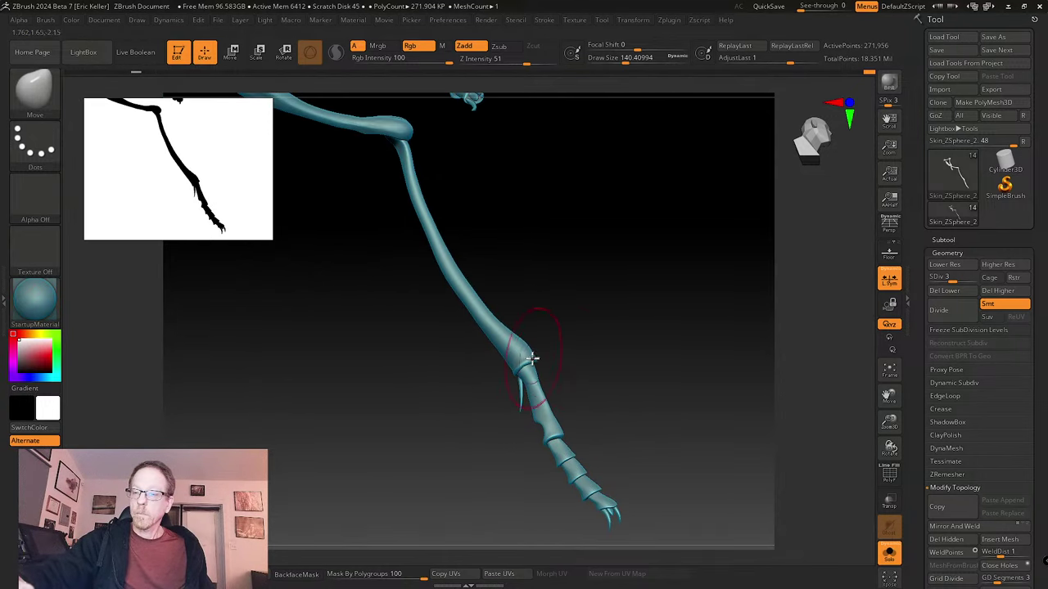
pyautogui.moveTo(554, 295)
pyautogui.keyDown('alt'); pyautogui.mouseDown()
pyautogui.moveTo(533, 352)
pyautogui.moveTo(488, 368)
pyautogui.mouseUp(); pyautogui.keyUp('alt')
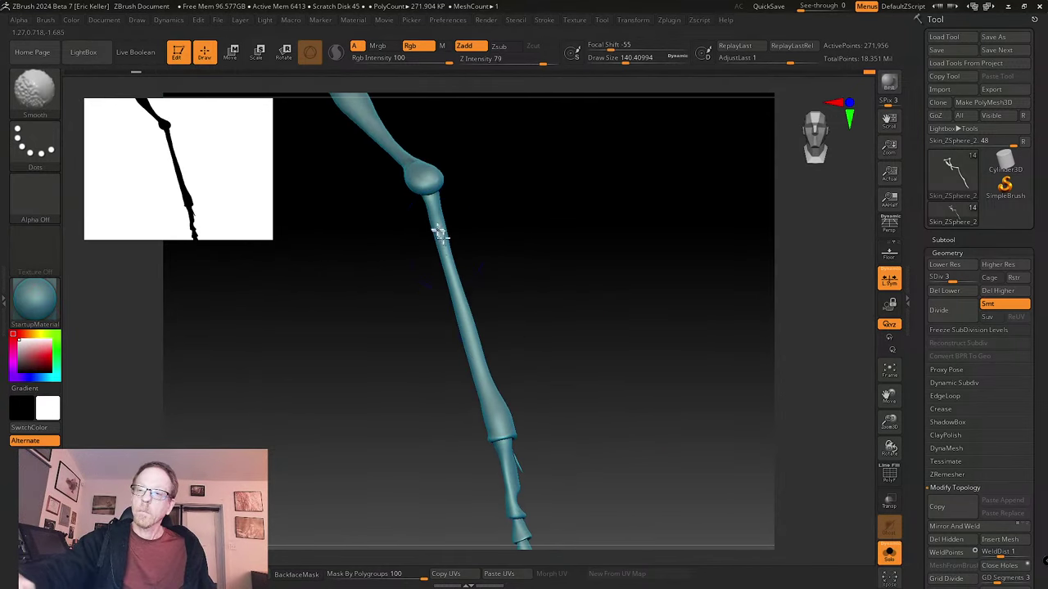
pyautogui.keyDown('shift'); pyautogui.moveTo(438, 232); pyautogui.dragTo(455, 316); pyautogui.keyUp('shift')
pyautogui.moveTo(524, 287); pyautogui.dragTo(496, 280)
pyautogui.moveTo(449, 238)
pyautogui.keyDown('shift'); pyautogui.mouseDown()
pyautogui.moveTo(458, 269)
pyautogui.moveTo(446, 235)
pyautogui.mouseUp(); pyautogui.keyUp('shift')
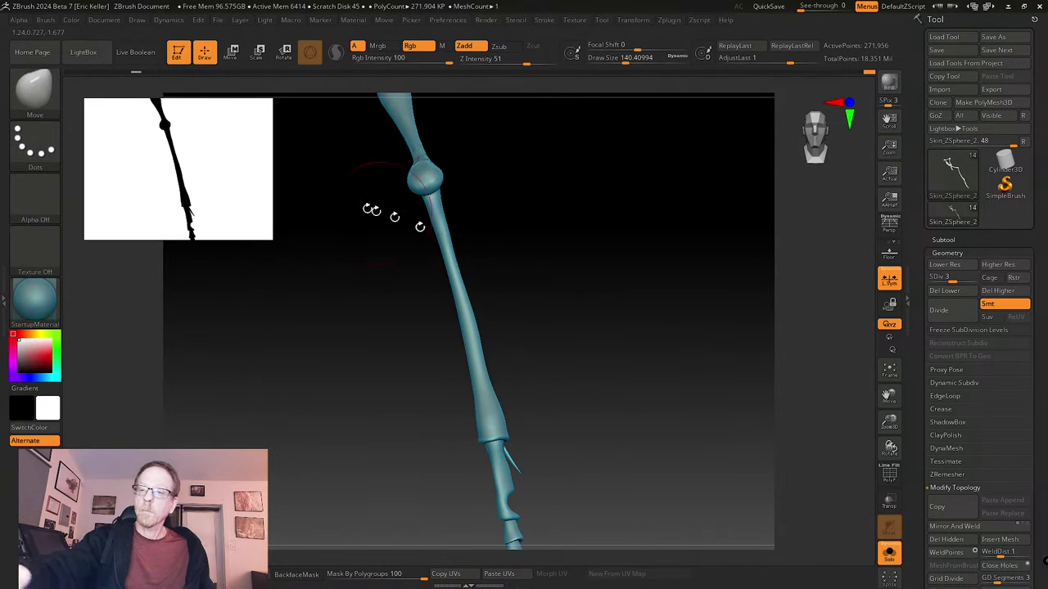
# - Thicken the shaft just below the knee with the Inflat brush at draw size about 140 and smooth its middle
pyautogui.click(24, 97)
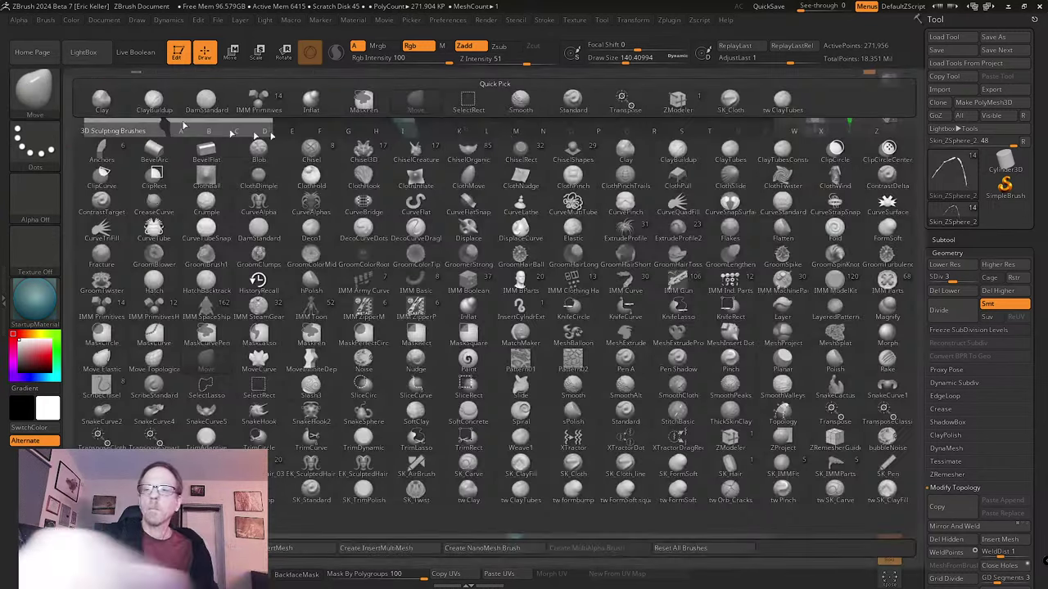
pyautogui.click(352, 103)
pyautogui.moveTo(455, 246)
pyautogui.mouseDown()
pyautogui.moveTo(442, 230)
pyautogui.moveTo(465, 297)
pyautogui.moveTo(441, 219)
pyautogui.mouseUp()
pyautogui.press('shift')
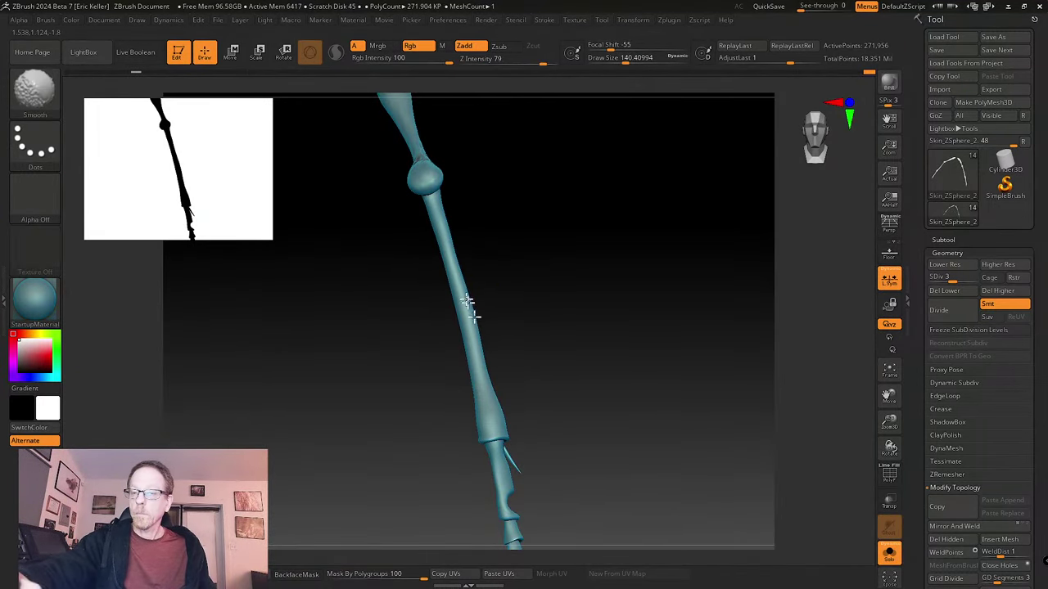
pyautogui.moveTo(470, 329)
pyautogui.keyDown('shift'); pyautogui.mouseDown()
pyautogui.moveTo(447, 255)
pyautogui.moveTo(491, 325)
pyautogui.mouseUp(); pyautogui.keyUp('shift')
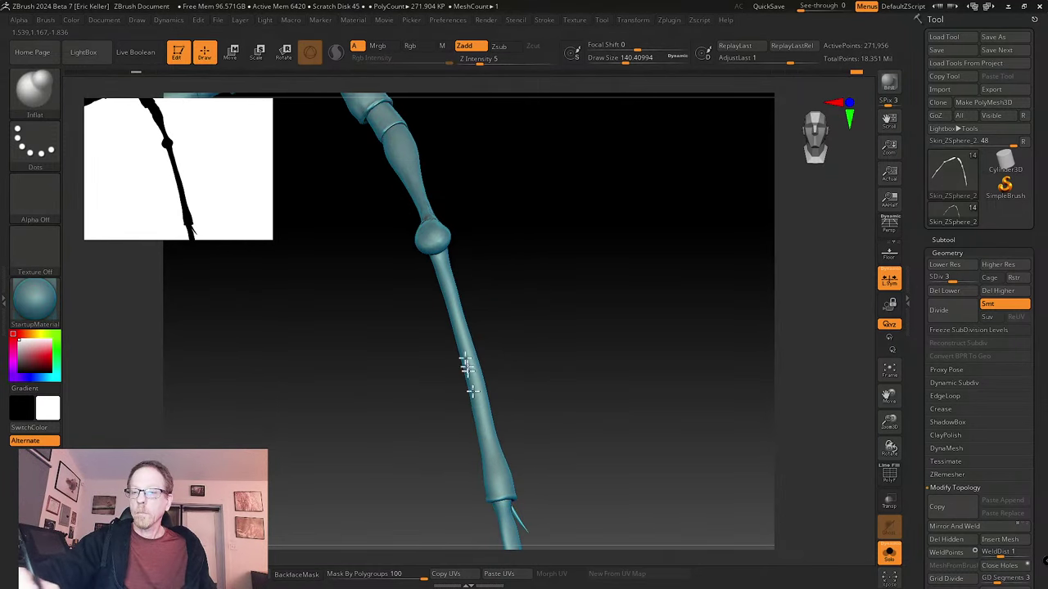
pyautogui.moveTo(479, 368); pyautogui.dragTo(509, 276)
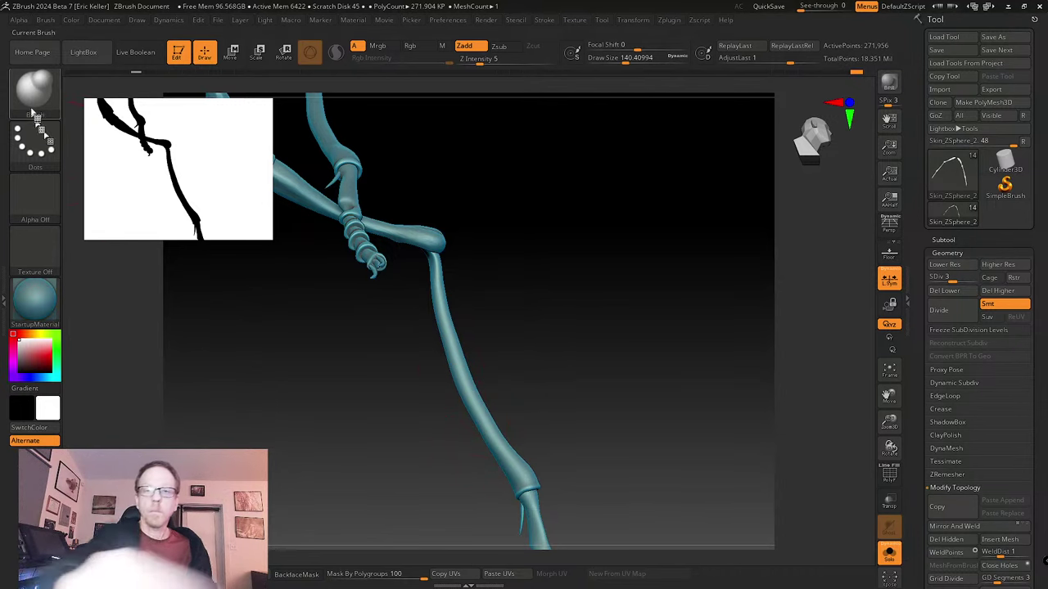
# - Adjust the shaft's curve toward its flared lower end with the Move brush
pyautogui.press('b')
pyautogui.press('m')
pyautogui.press('v')
pyautogui.press('s')
pyautogui.moveTo(512, 421); pyautogui.dragTo(507, 426)
pyautogui.press('s')
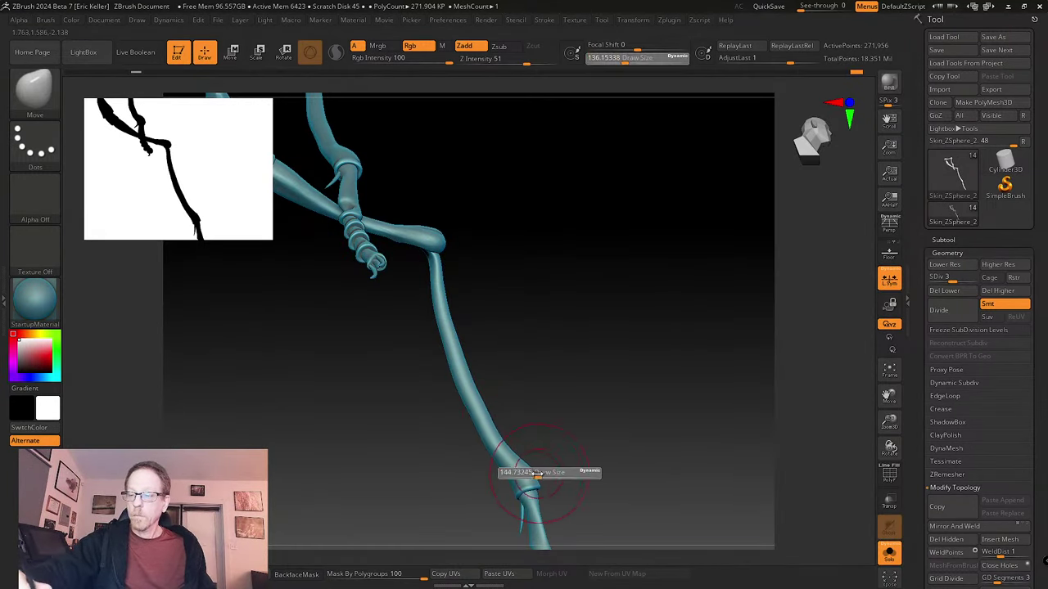
pyautogui.moveTo(547, 472); pyautogui.dragTo(533, 472)
# - Refine the flared lower end around the next joint from several angles with the Move brush at draw size about 90
pyautogui.moveTo(524, 478)
pyautogui.mouseDown(button='right')
pyautogui.moveTo(526, 454)
pyautogui.moveTo(598, 425)
pyautogui.moveTo(596, 439)
pyautogui.mouseUp(button='right')
pyautogui.press('s')
pyautogui.moveTo(586, 441); pyautogui.dragTo(580, 440)
pyautogui.moveTo(608, 453); pyautogui.dragTo(577, 457, button='right')
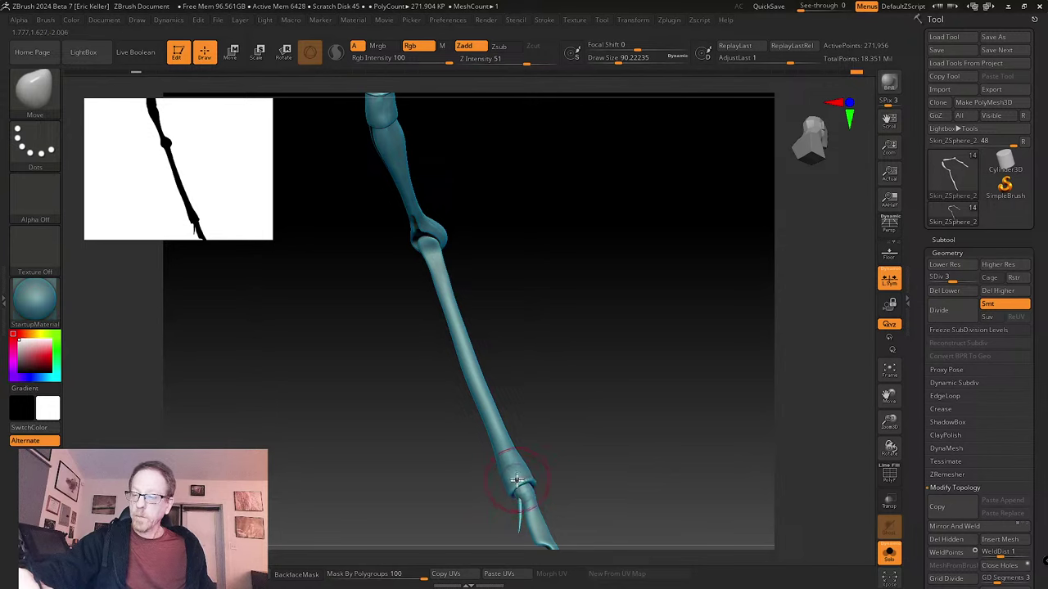
pyautogui.moveTo(517, 481); pyautogui.dragTo(543, 329, button='right')
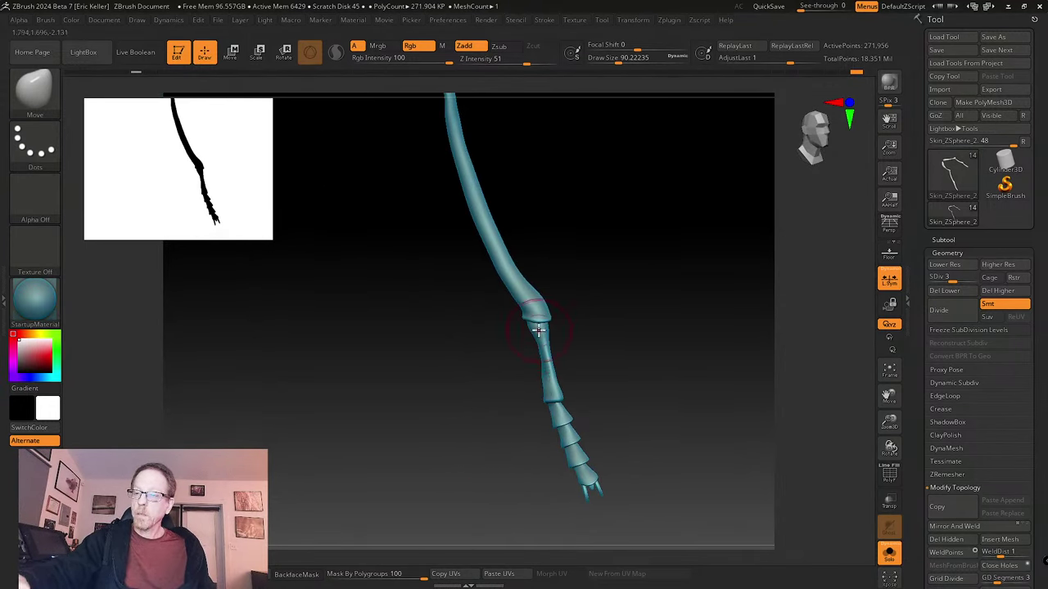
pyautogui.moveTo(564, 292)
pyautogui.mouseDown(button='right')
pyautogui.moveTo(494, 361)
pyautogui.moveTo(587, 327)
pyautogui.mouseUp(button='right')
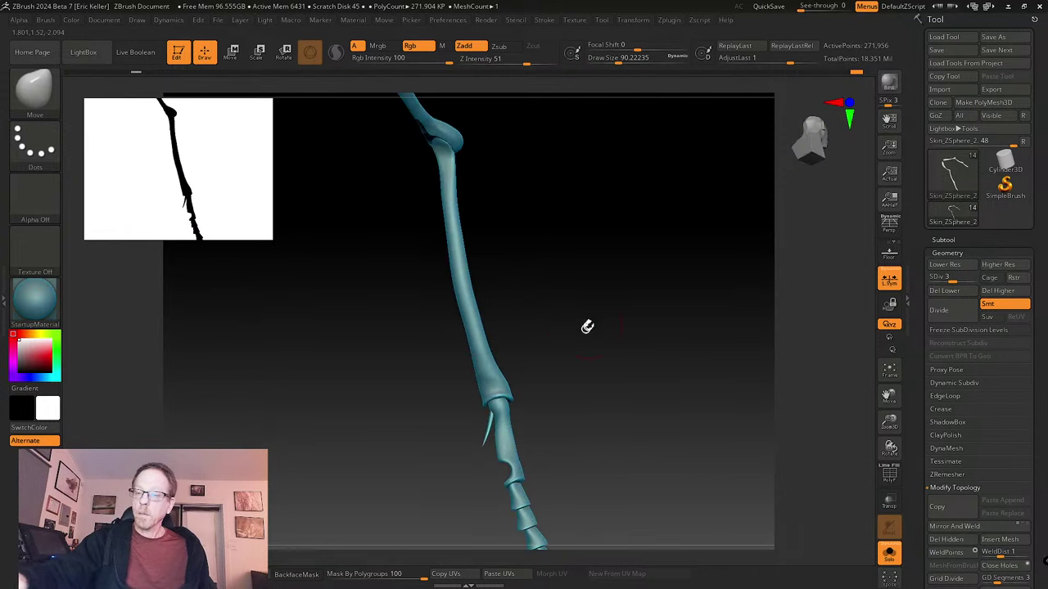
# - Reshape the rim of the flared end with the Move brush at draw size about 62 and the shaft above it at about 140
pyautogui.press('s')
pyautogui.moveTo(565, 373)
pyautogui.mouseDown()
pyautogui.moveTo(532, 374)
pyautogui.moveTo(485, 412)
pyautogui.mouseUp()
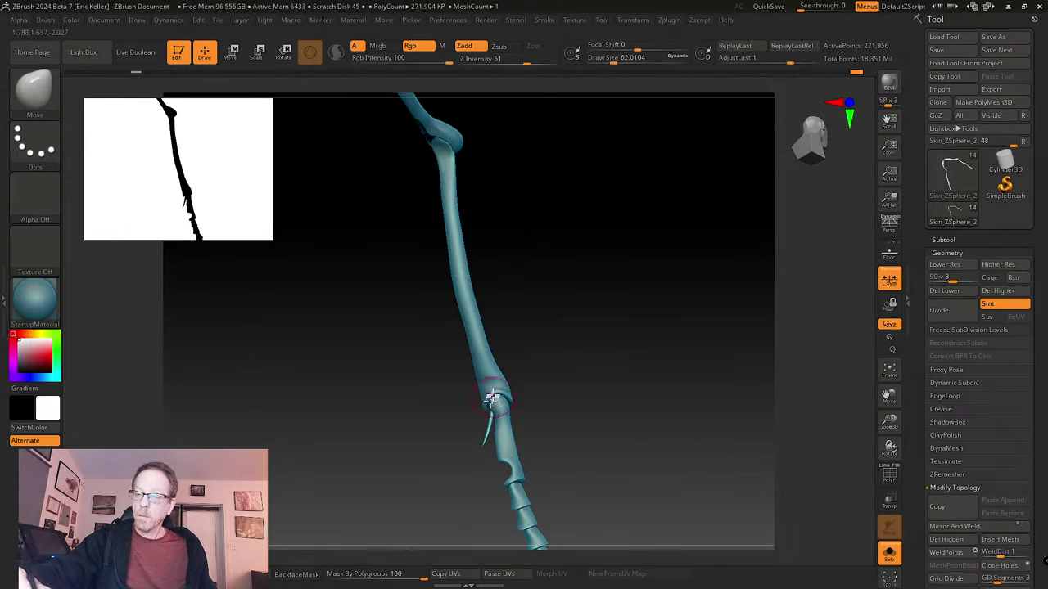
pyautogui.moveTo(491, 397); pyautogui.dragTo(513, 344, button='right')
pyautogui.press('s')
pyautogui.moveTo(496, 354); pyautogui.dragTo(513, 354)
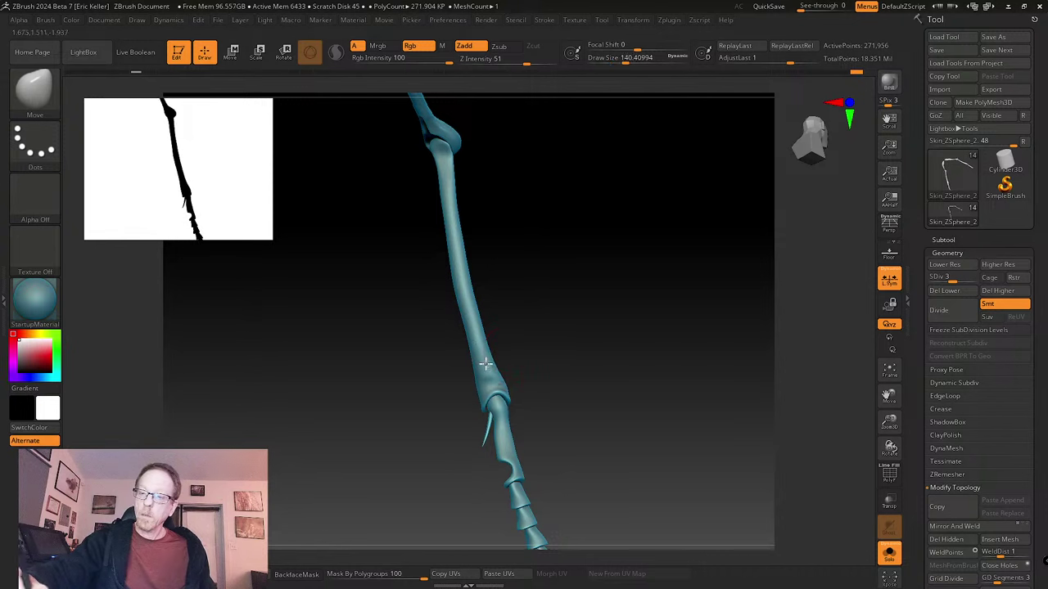
# - Fit the shaft's upper end into the knee socket from behind with the Move brush at draw size about 51
pyautogui.moveTo(505, 351); pyautogui.dragTo(500, 208, button='right')
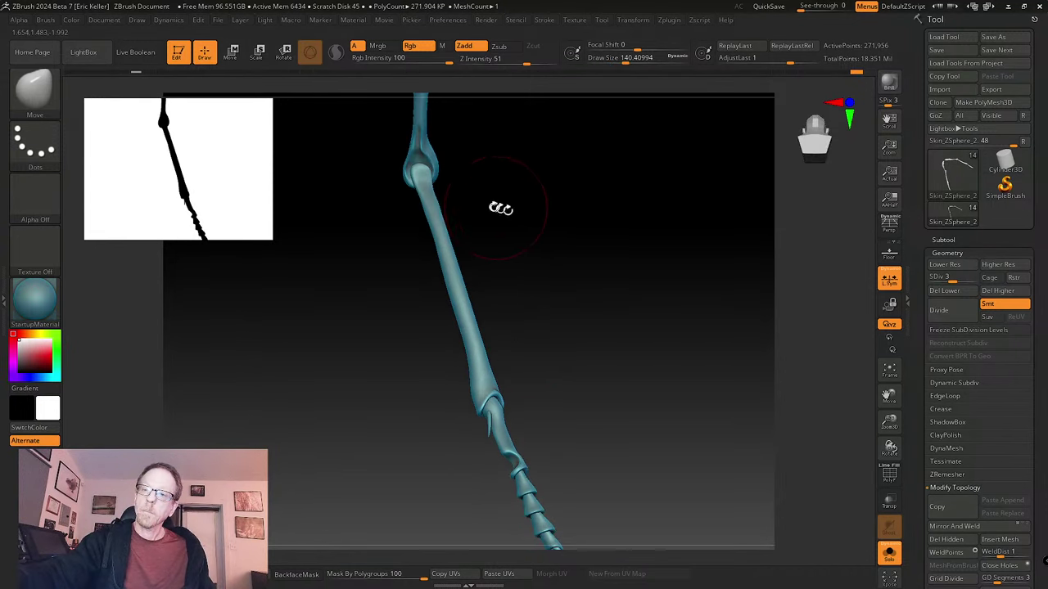
pyautogui.press('s')
pyautogui.moveTo(500, 199); pyautogui.dragTo(446, 198)
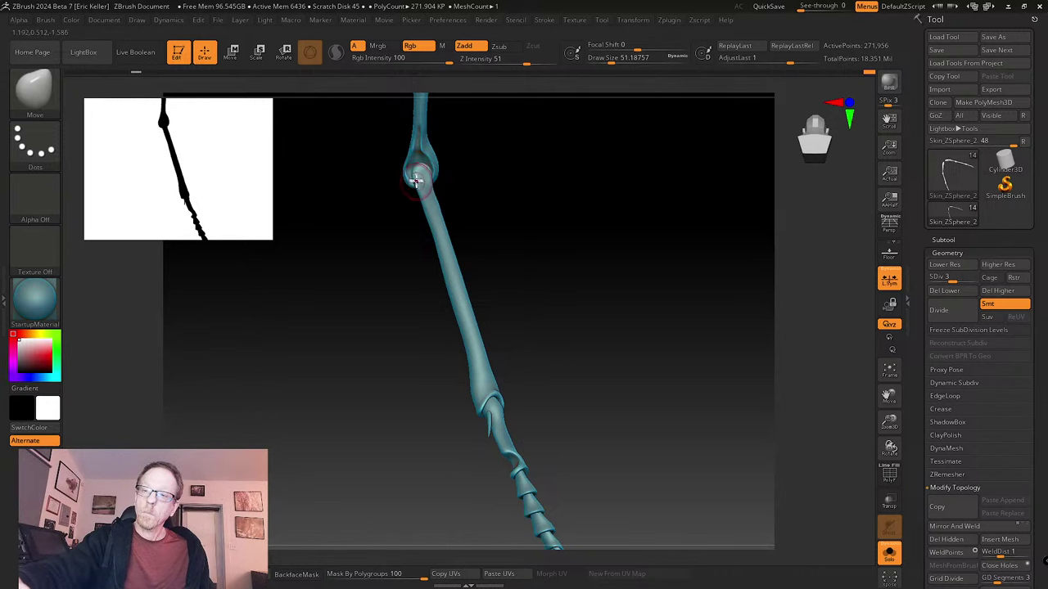
pyautogui.moveTo(524, 194)
pyautogui.mouseDown()
pyautogui.moveTo(487, 250)
pyautogui.moveTo(510, 206)
pyautogui.mouseUp()
pyautogui.moveTo(455, 326); pyautogui.dragTo(547, 275)
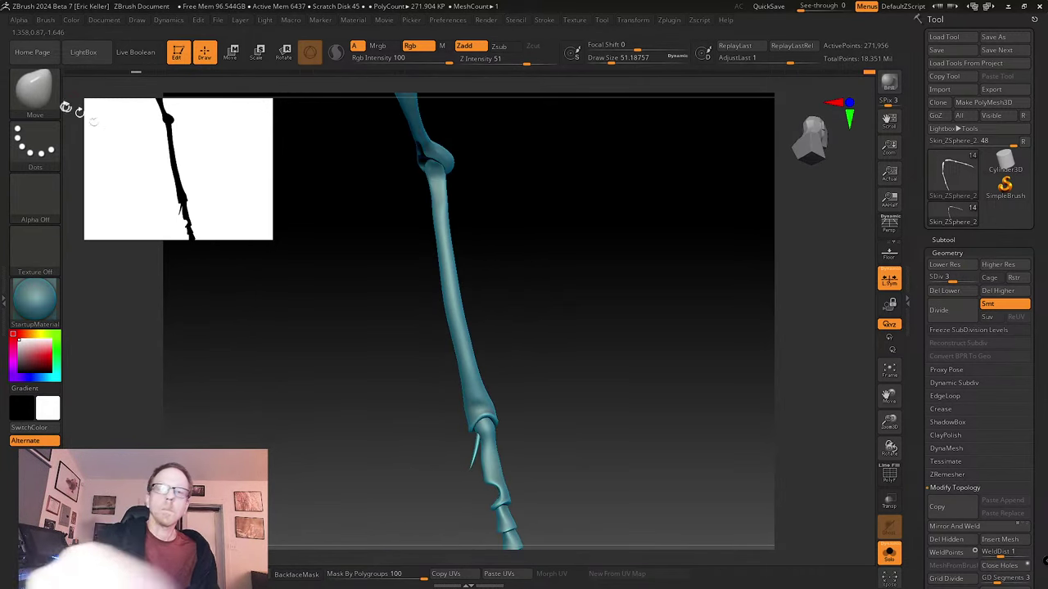
# - Sculpt lengthwise surface detail along the back of the shaft with the SK_Cloth brush at Z Intensity 13 and draw size about 39
pyautogui.click(38, 91)
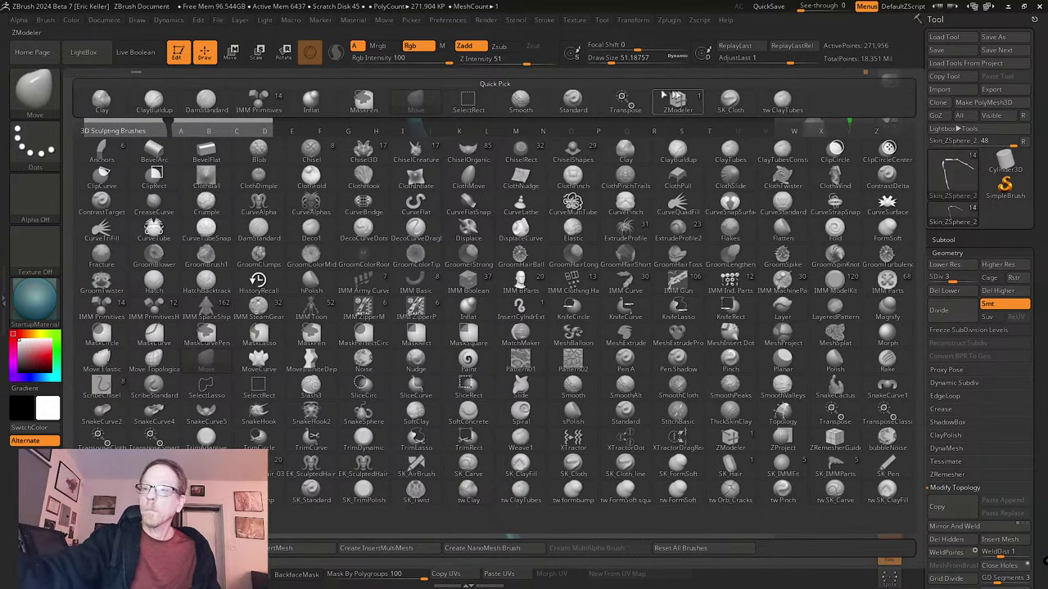
pyautogui.click(730, 102)
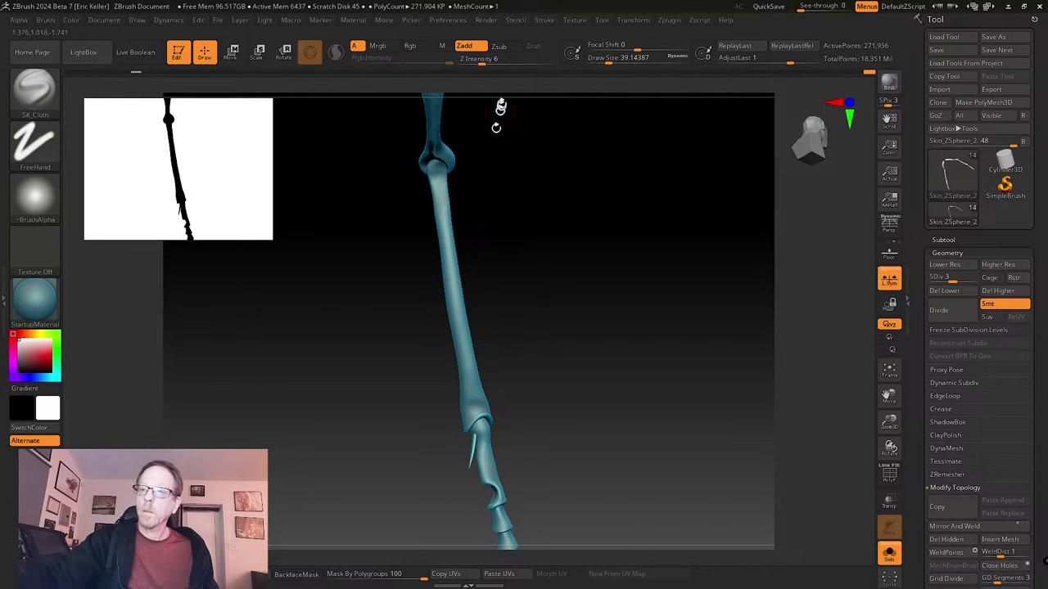
pyautogui.moveTo(482, 60); pyautogui.dragTo(492, 60)
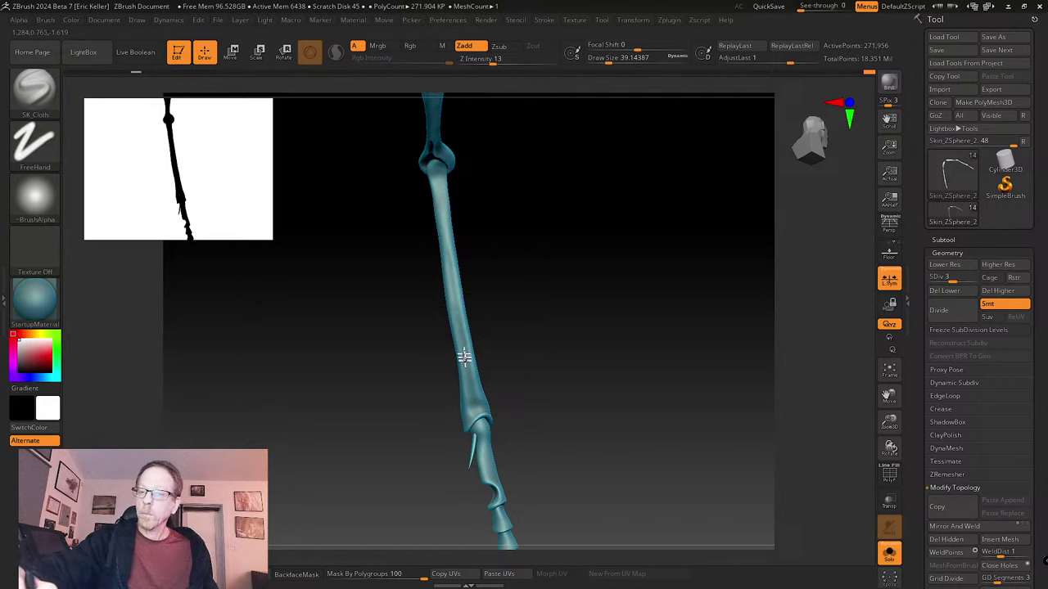
pyautogui.moveTo(477, 286); pyautogui.dragTo(451, 277)
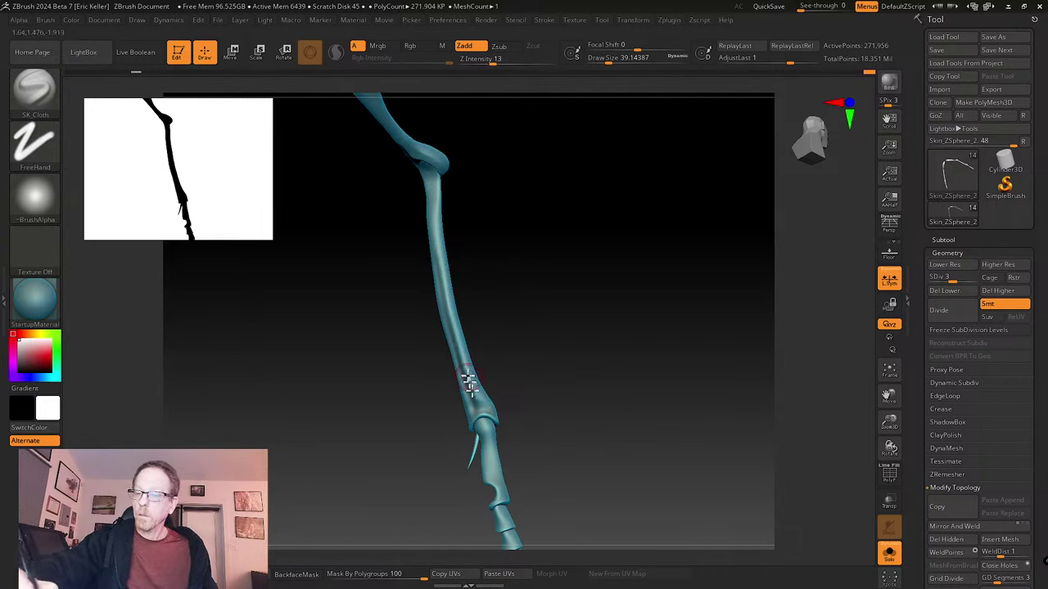
pyautogui.moveTo(485, 326); pyautogui.dragTo(496, 308)
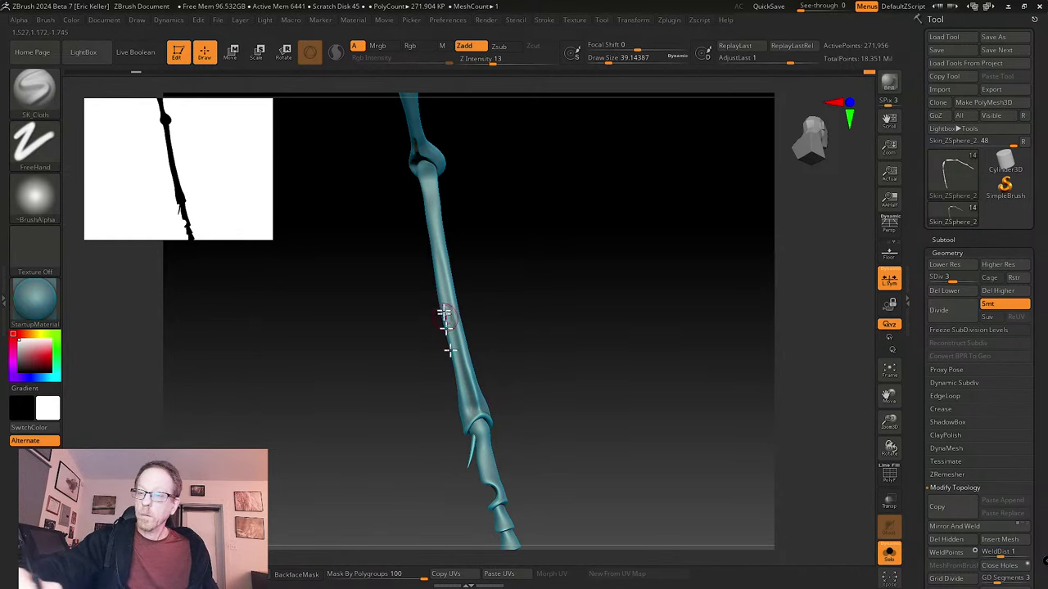
# - Continue the SK_Cloth detailing around the front and sides of the shaft and smooth its upper part
pyautogui.moveTo(470, 401)
pyautogui.mouseDown(button='right')
pyautogui.moveTo(507, 352)
pyautogui.moveTo(471, 432)
pyautogui.mouseUp(button='right')
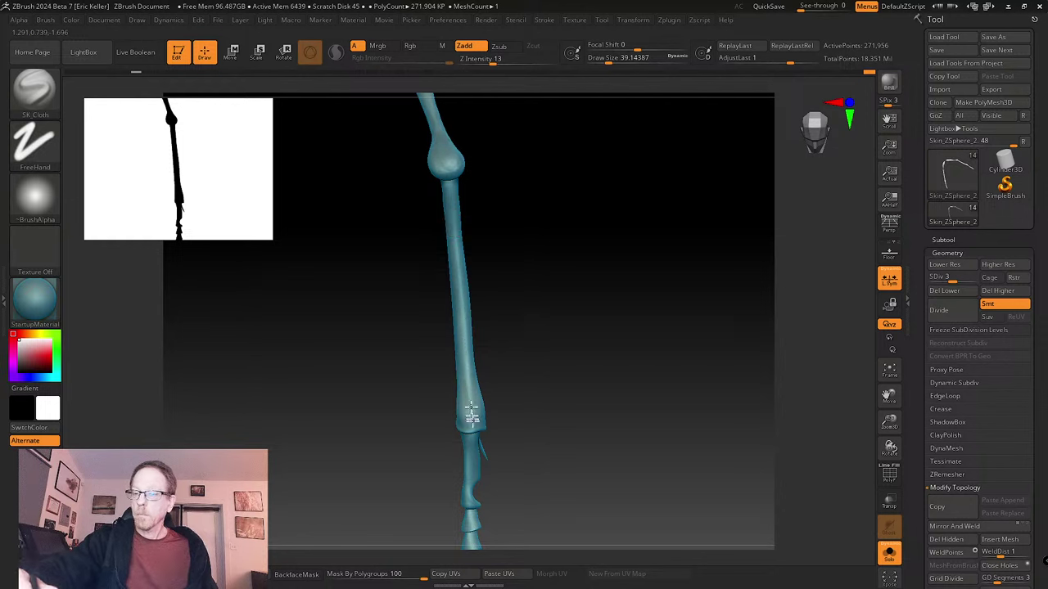
pyautogui.moveTo(461, 334); pyautogui.dragTo(454, 250, button='right')
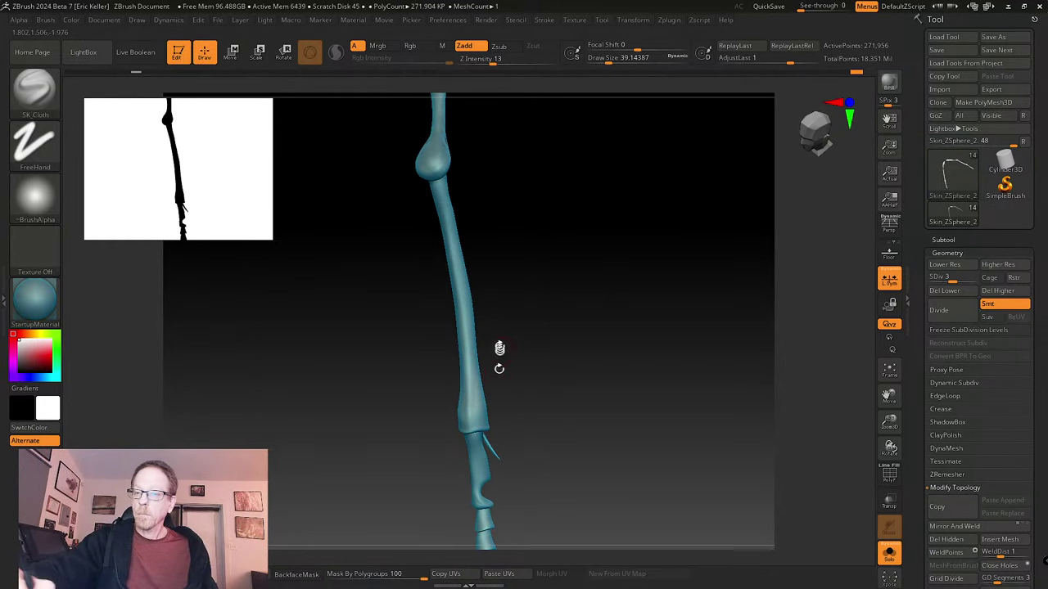
pyautogui.moveTo(499, 352); pyautogui.dragTo(451, 239, button='right')
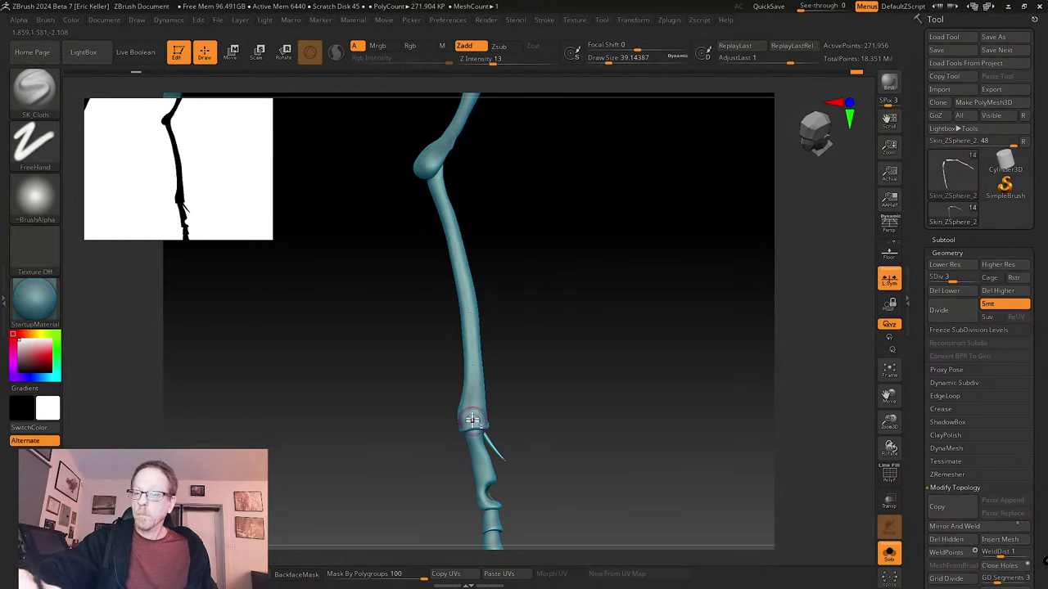
pyautogui.keyDown('shift'); pyautogui.moveTo(454, 244); pyautogui.dragTo(469, 332); pyautogui.keyUp('shift')
pyautogui.moveTo(470, 331)
pyautogui.mouseDown(button='right')
pyautogui.moveTo(517, 348)
pyautogui.moveTo(524, 320)
pyautogui.moveTo(479, 269)
pyautogui.moveTo(467, 234)
pyautogui.moveTo(480, 227)
pyautogui.mouseUp(button='right')
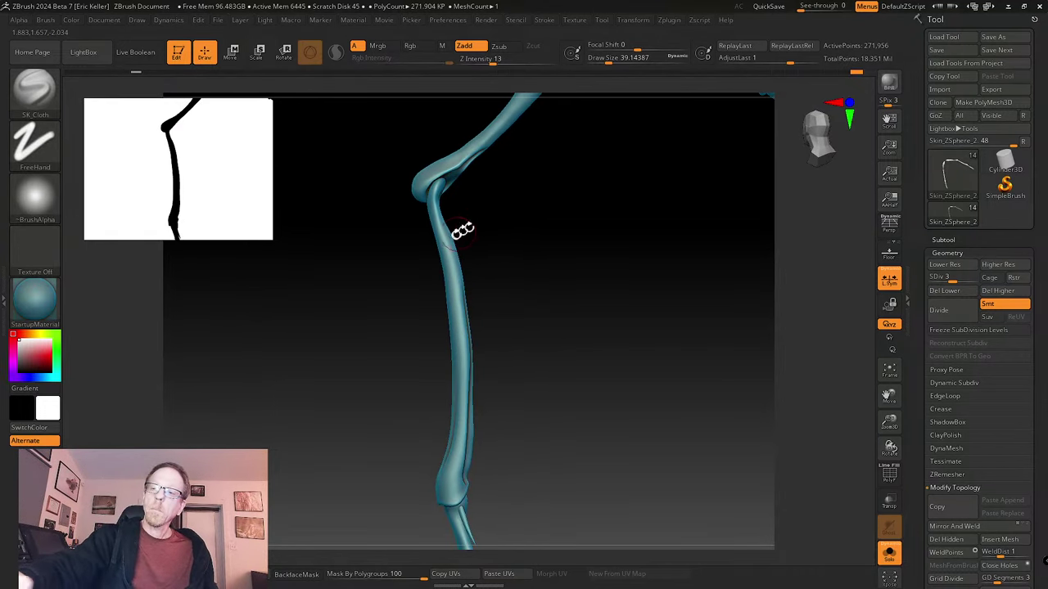
# - Build up the upper part of the shaft with the twClayTubes brush at Z Intensity 3 and draw size about 62
pyautogui.press('s')
pyautogui.moveTo(452, 236); pyautogui.dragTo(460, 235)
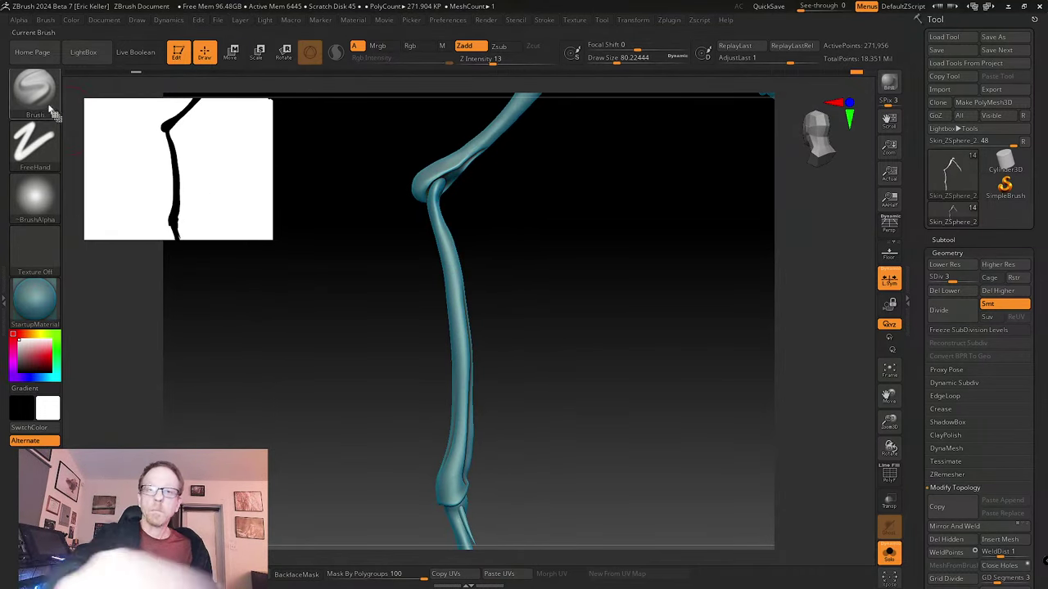
pyautogui.press('b')
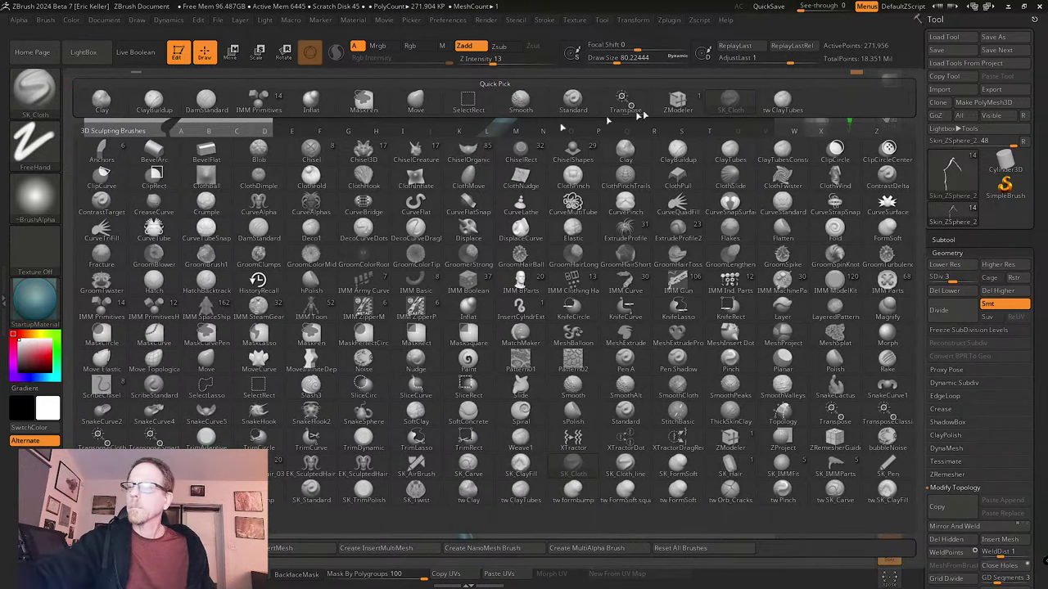
pyautogui.click(782, 102)
pyautogui.press('s')
pyautogui.moveTo(459, 259); pyautogui.dragTo(458, 259)
pyautogui.moveTo(457, 259); pyautogui.dragTo(459, 250, button='right')
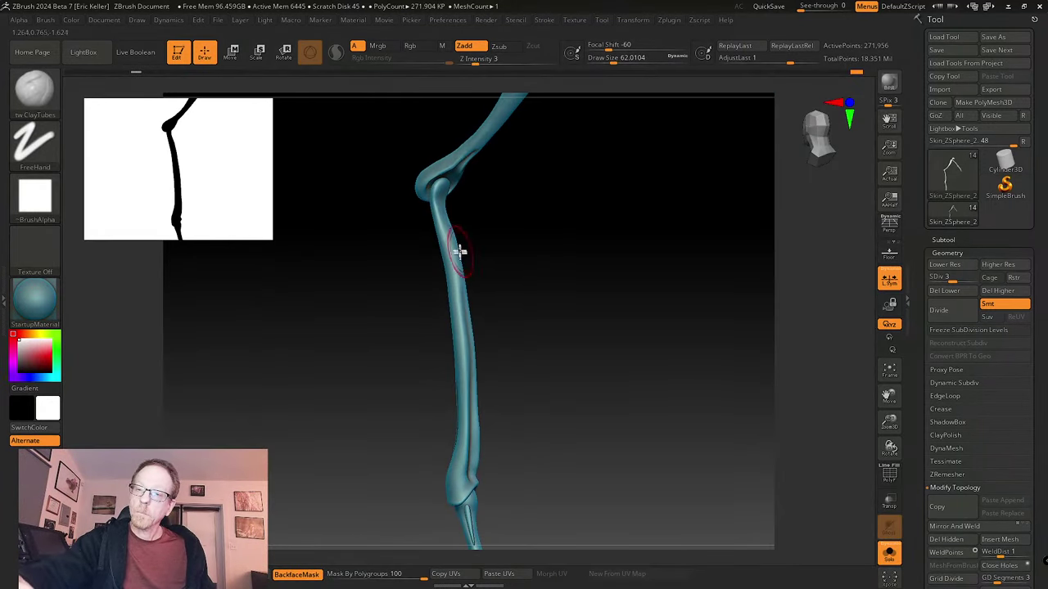
pyautogui.moveTo(458, 250); pyautogui.dragTo(450, 245)
pyautogui.moveTo(455, 229); pyautogui.dragTo(461, 205, button='right')
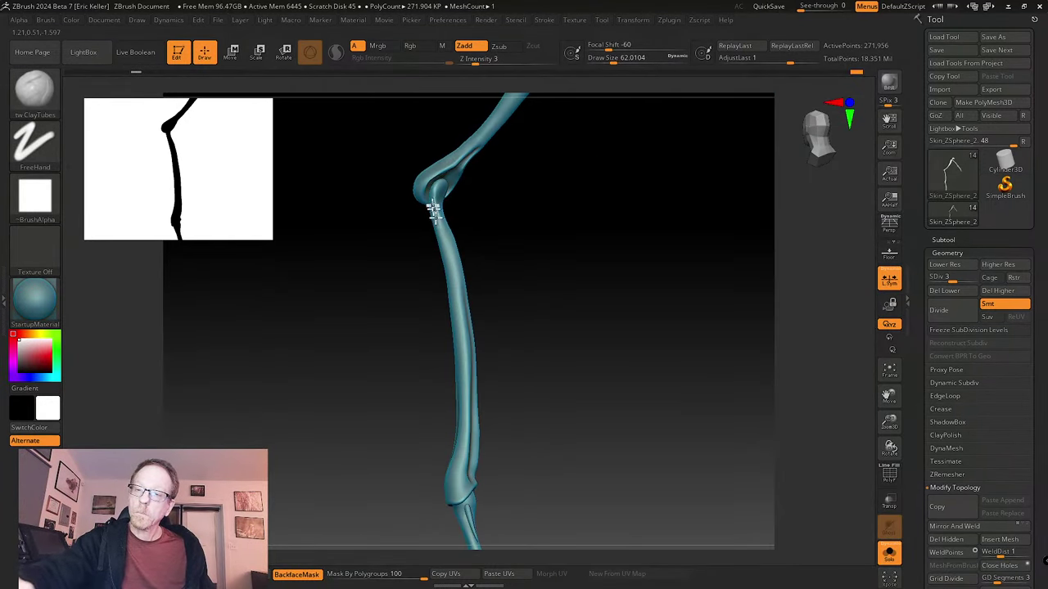
pyautogui.moveTo(435, 223); pyautogui.dragTo(457, 307)
pyautogui.moveTo(458, 308); pyautogui.dragTo(458, 262, button='right')
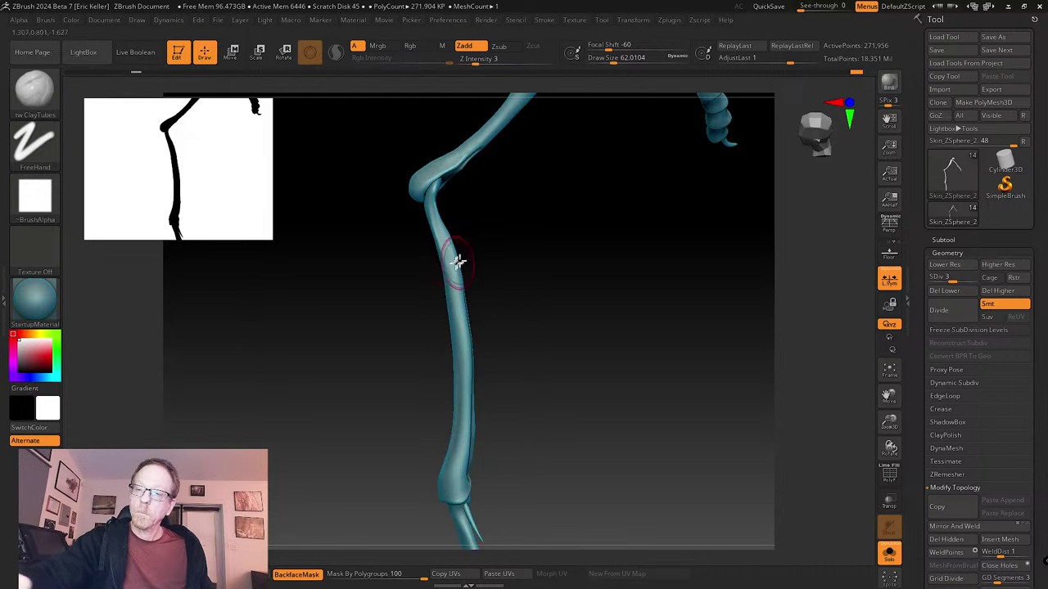
# - Refine the upper shaft below the knee from several sides with the twClayTubes brush at draw size about 25
pyautogui.press('s')
pyautogui.moveTo(452, 280); pyautogui.dragTo(454, 285)
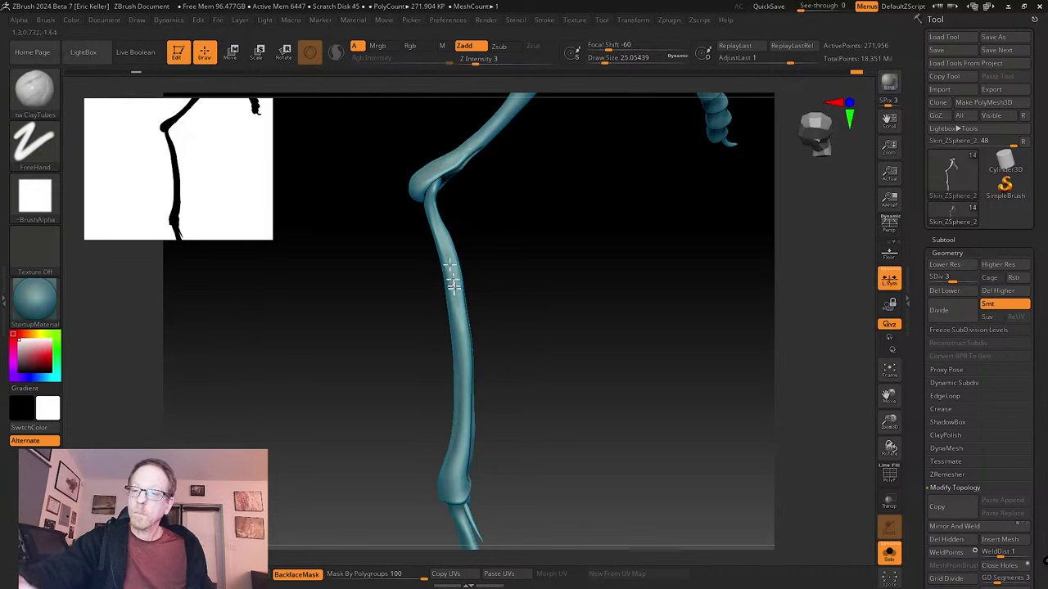
pyautogui.moveTo(439, 238); pyautogui.dragTo(436, 215, button='right')
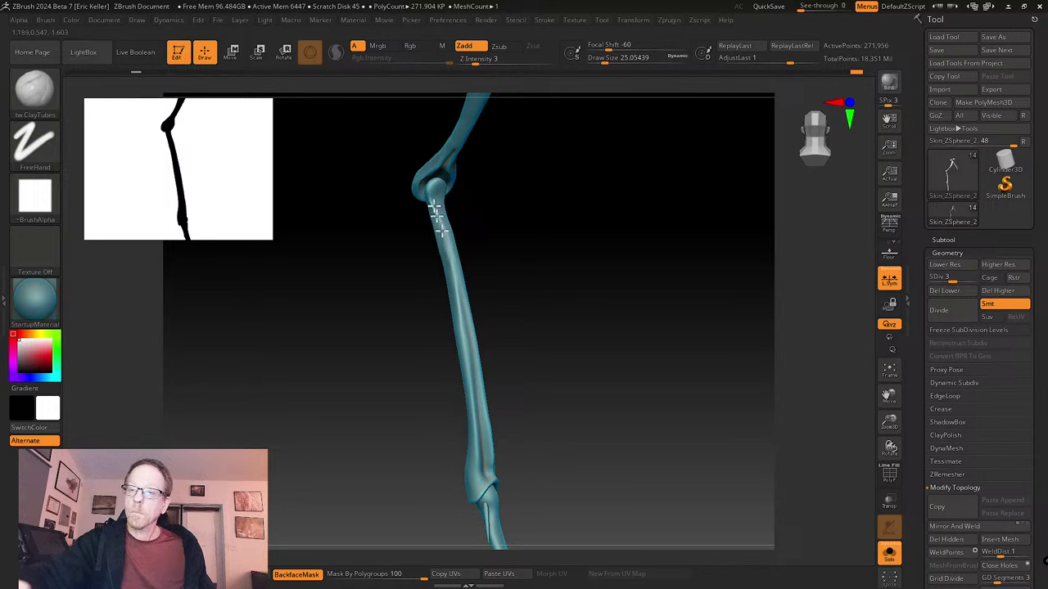
pyautogui.moveTo(461, 296); pyautogui.dragTo(438, 193, button='right')
pyautogui.moveTo(443, 238); pyautogui.dragTo(443, 217, button='right')
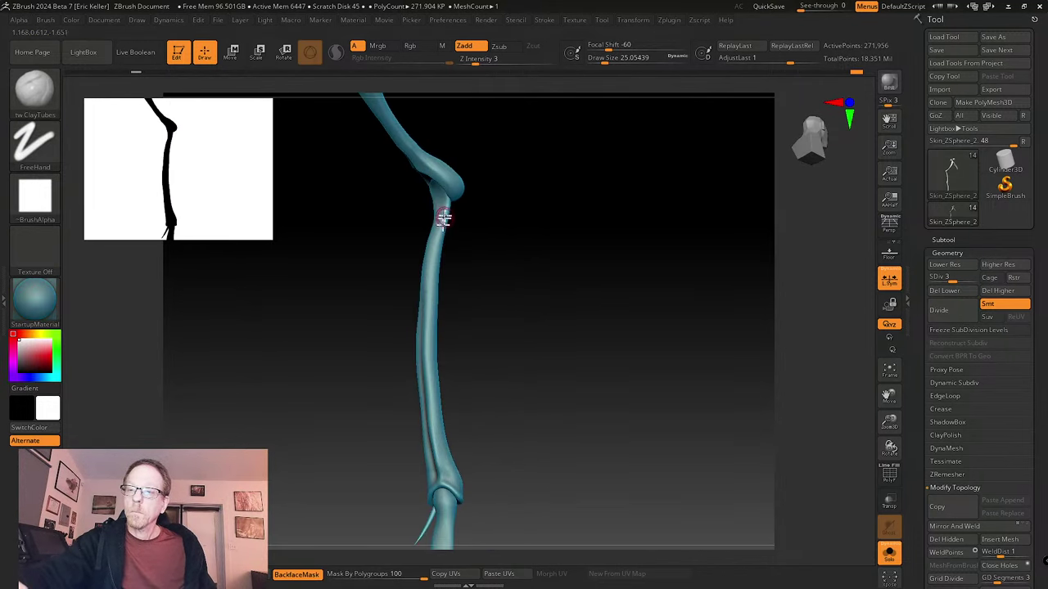
pyautogui.moveTo(440, 309); pyautogui.dragTo(447, 228, button='right')
pyautogui.moveTo(425, 295); pyautogui.dragTo(456, 233, button='right')
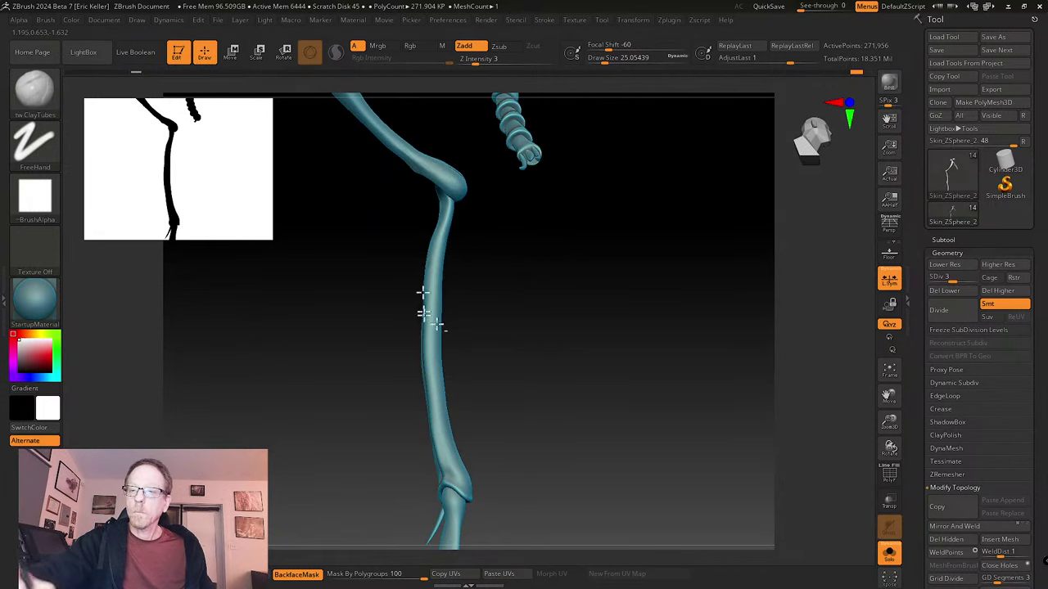
pyautogui.moveTo(424, 312); pyautogui.dragTo(449, 234, button='right')
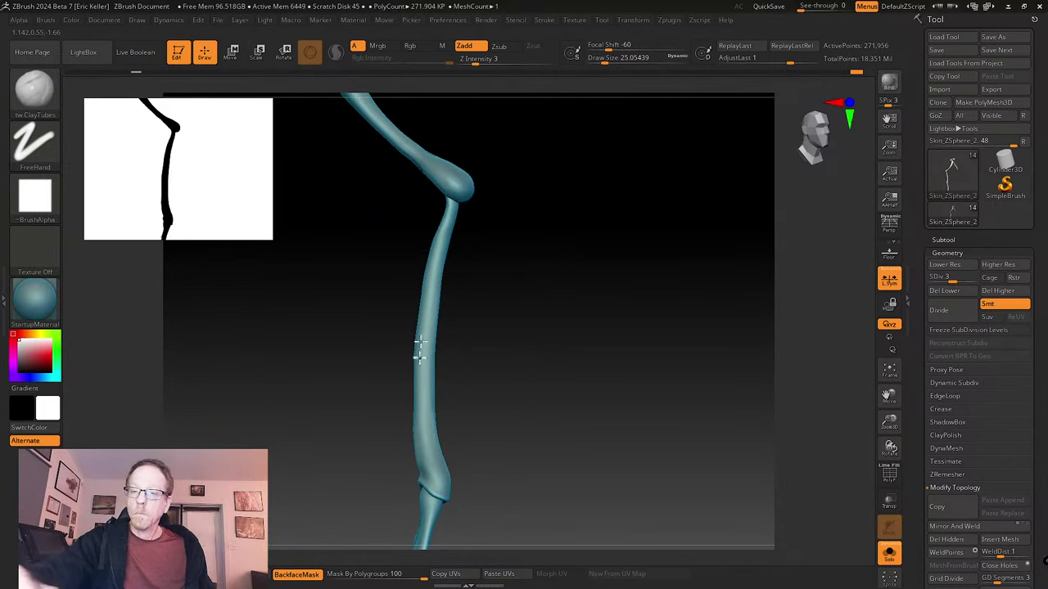
# - Add fine twClayTubes strokes along the lower shaft down into its flared end
pyautogui.moveTo(419, 358); pyautogui.dragTo(428, 439)
pyautogui.moveTo(450, 485); pyautogui.dragTo(470, 323, button='right')
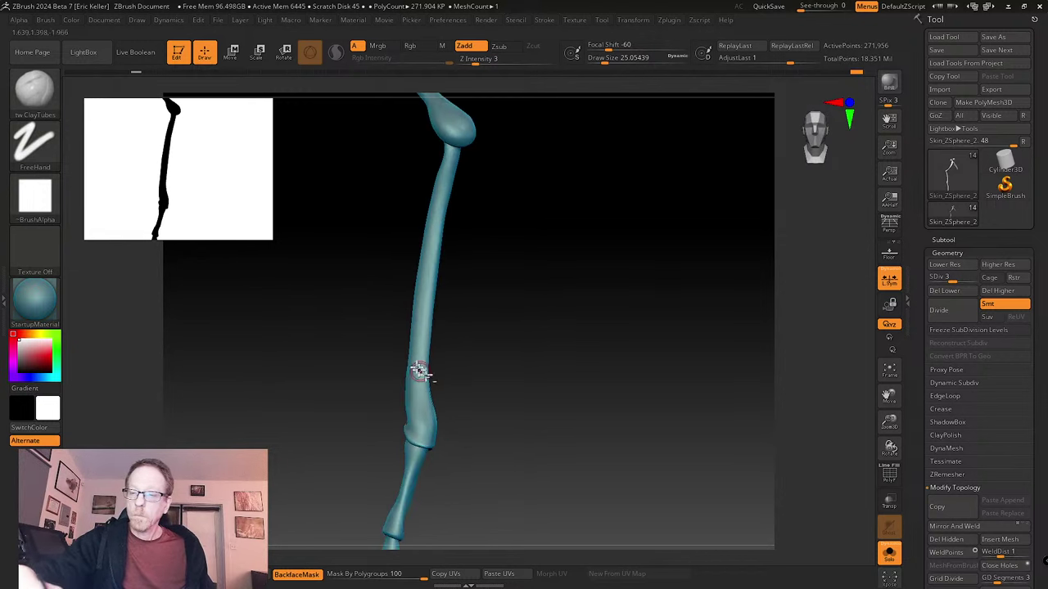
pyautogui.moveTo(419, 371); pyautogui.dragTo(421, 438)
pyautogui.moveTo(420, 438)
pyautogui.mouseDown(button='right')
pyautogui.moveTo(439, 416)
pyautogui.moveTo(414, 416)
pyautogui.mouseUp(button='right')
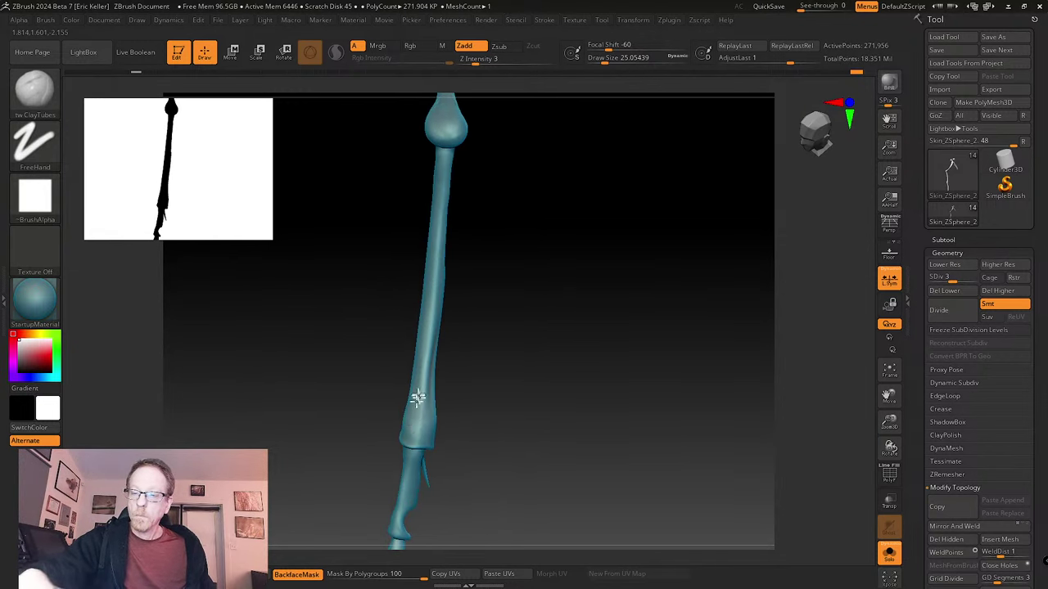
pyautogui.moveTo(465, 400); pyautogui.dragTo(459, 339, button='right')
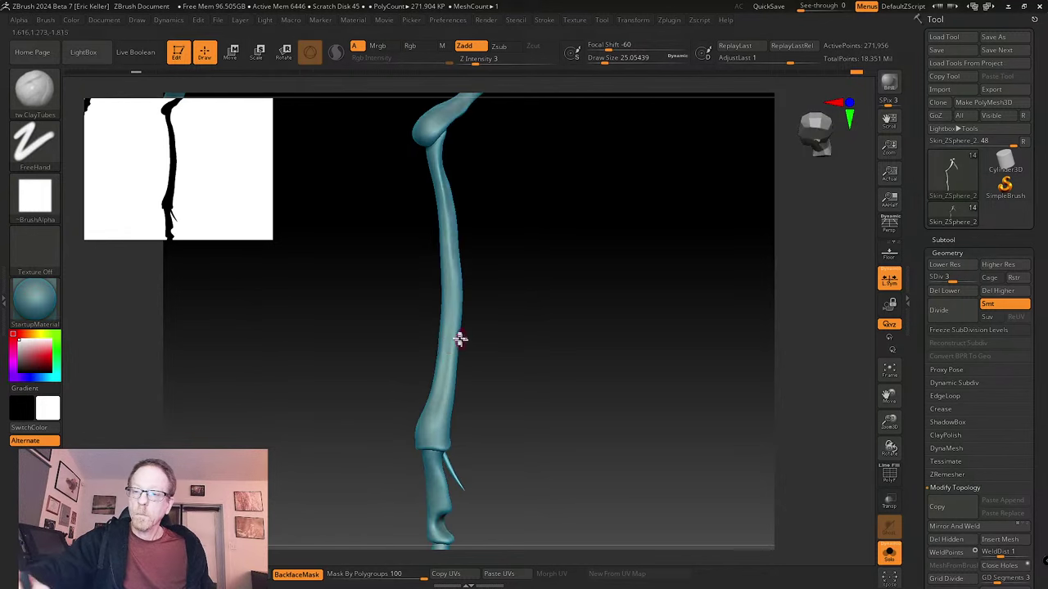
# - Continue the fine twClayTubes strokes around the shaft's front, sides and back, from the knee to the flared end
pyautogui.moveTo(439, 234); pyautogui.dragTo(433, 209, button='right')
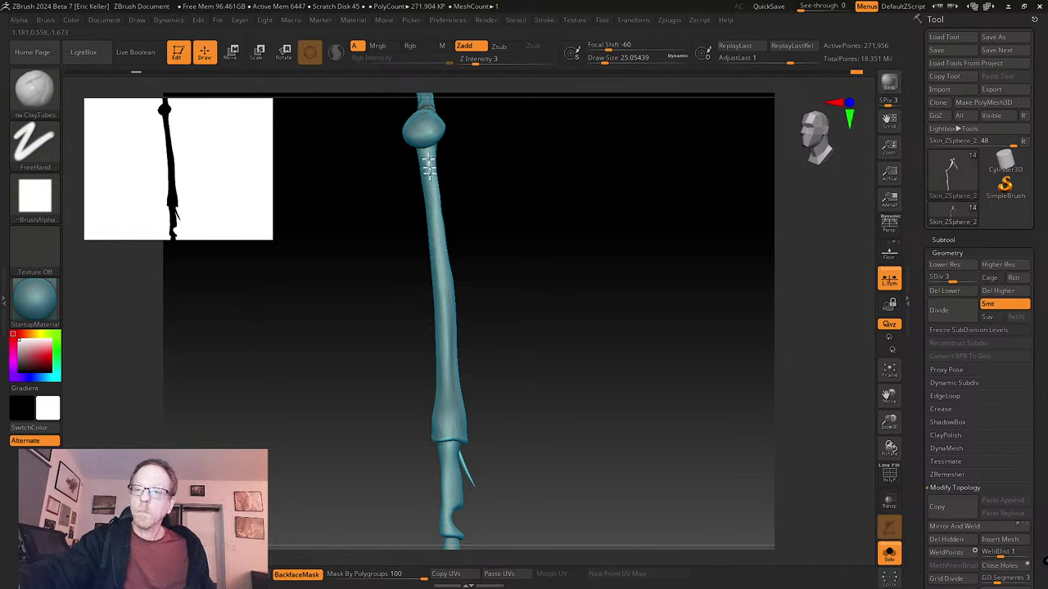
pyautogui.moveTo(448, 346); pyautogui.dragTo(437, 254, button='right')
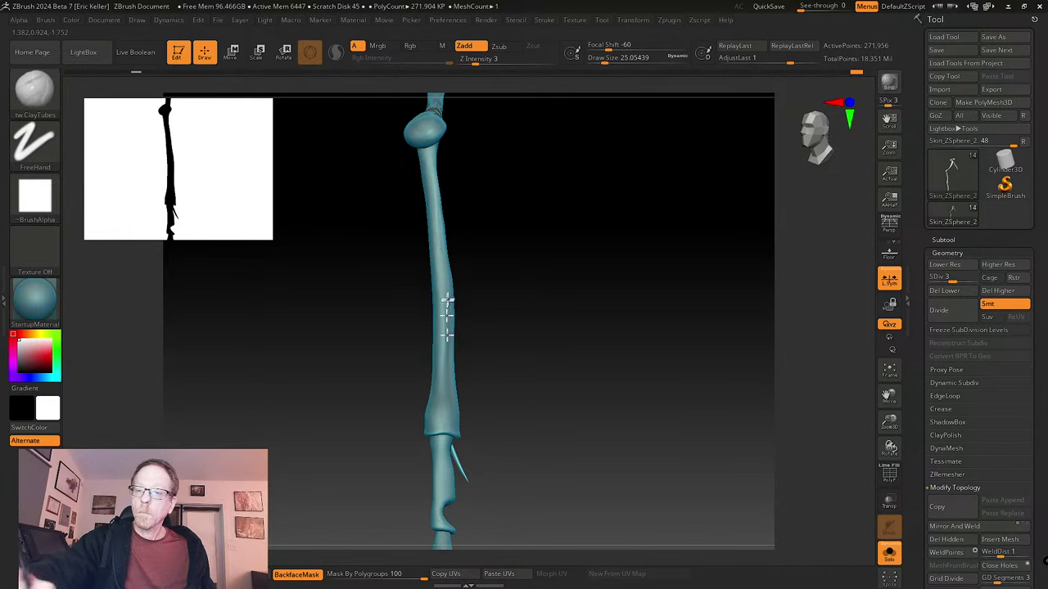
pyautogui.moveTo(477, 382); pyautogui.dragTo(418, 383, button='right')
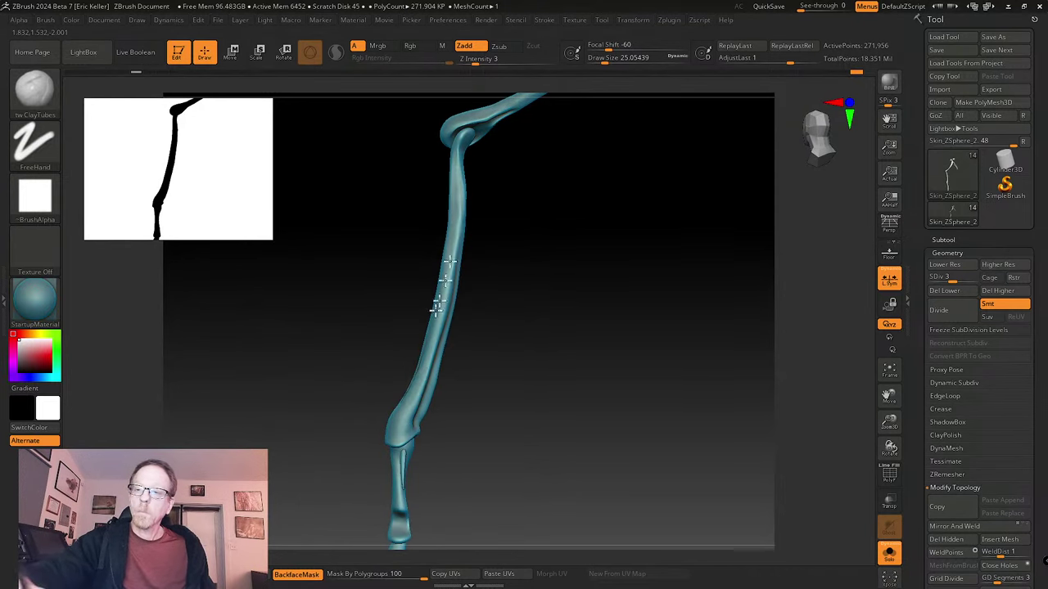
pyautogui.moveTo(440, 292); pyautogui.dragTo(480, 217, button='right')
pyautogui.moveTo(440, 288); pyautogui.dragTo(445, 171, button='right')
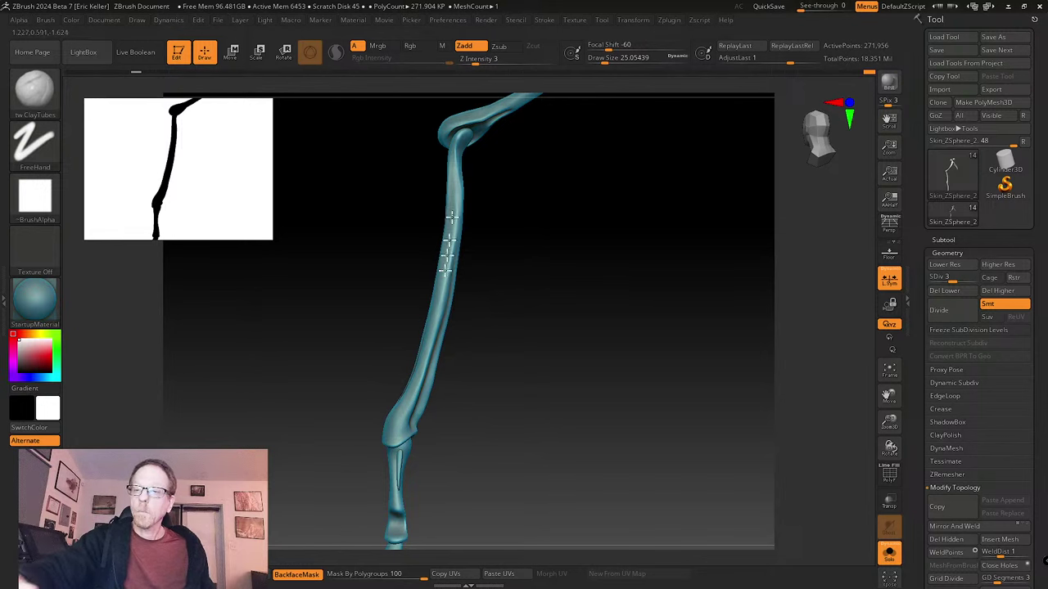
pyautogui.moveTo(430, 327)
pyautogui.mouseDown(button='right')
pyautogui.moveTo(478, 332)
pyautogui.moveTo(437, 329)
pyautogui.mouseUp(button='right')
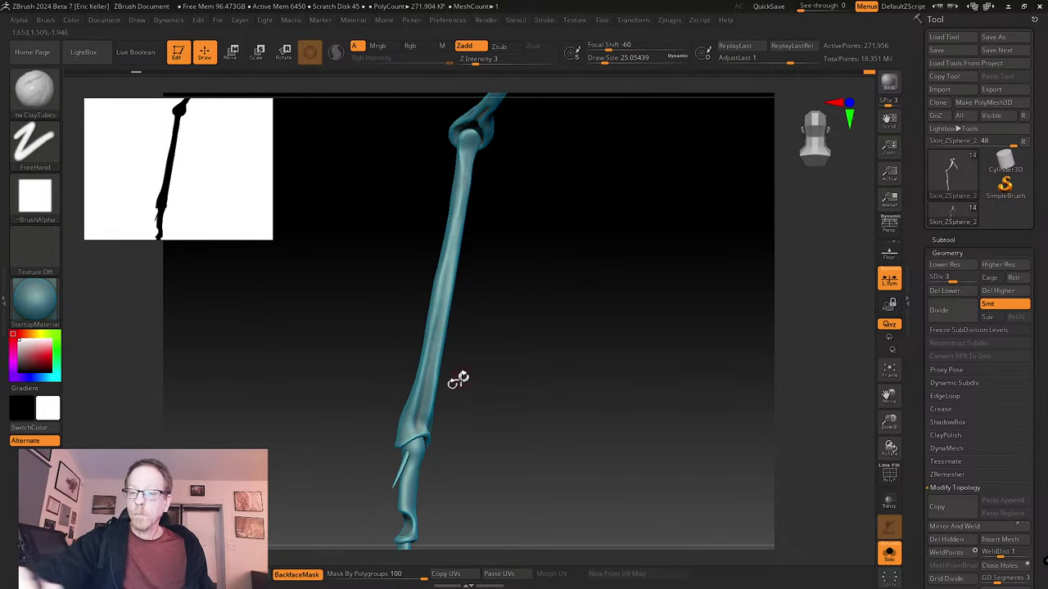
pyautogui.moveTo(458, 379); pyautogui.dragTo(438, 422, button='right')
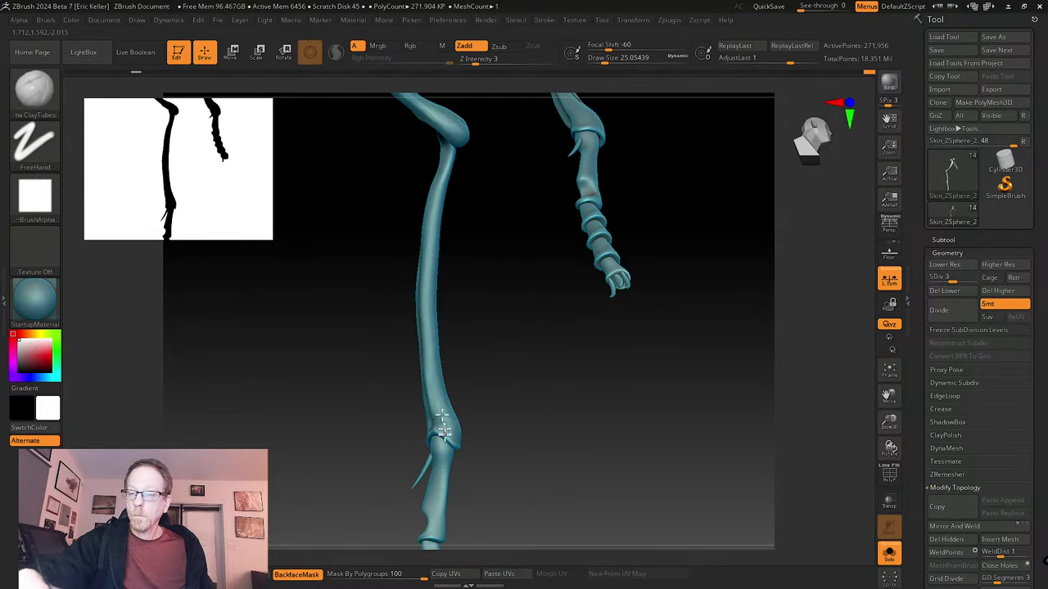
# - Raise the leg mesh to subdivision level 5 and refine the lower shaft's surface with the twClayTubes brush
pyautogui.press('d')
pyautogui.press('d')
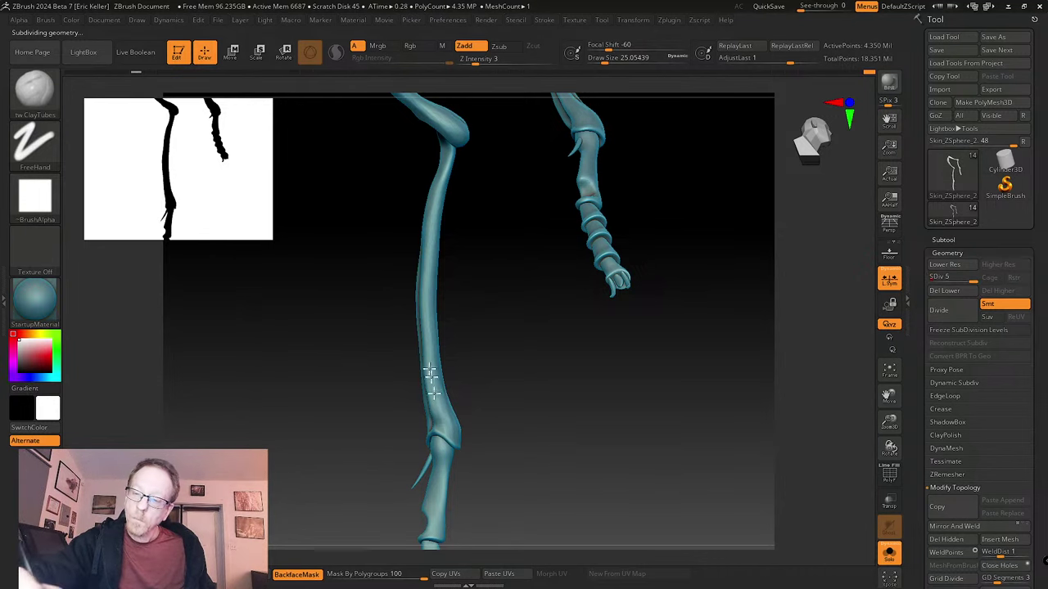
pyautogui.moveTo(477, 411); pyautogui.dragTo(452, 424, button='right')
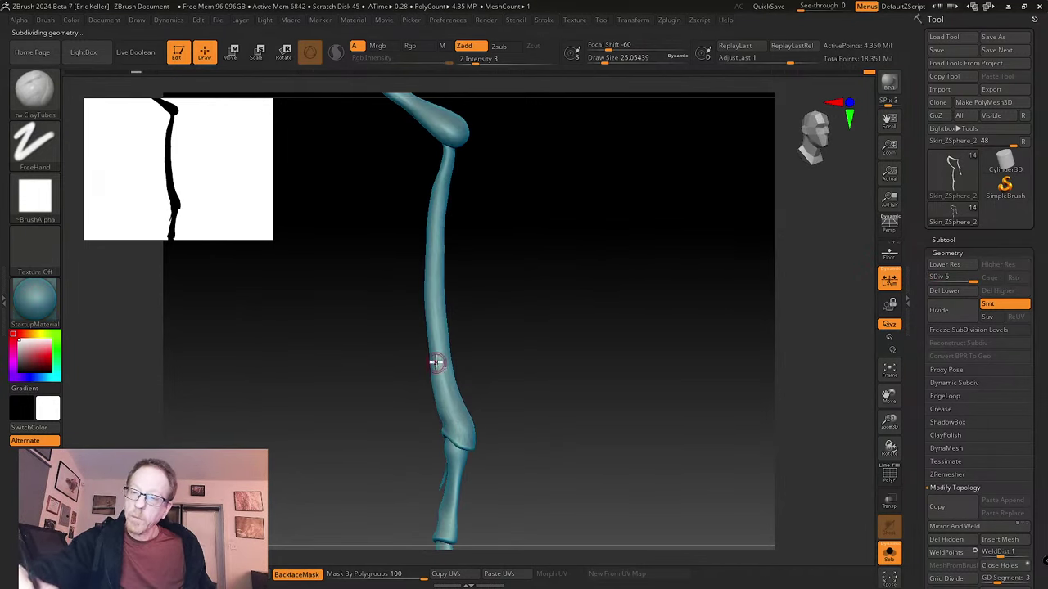
pyautogui.moveTo(435, 304); pyautogui.dragTo(447, 270, button='right')
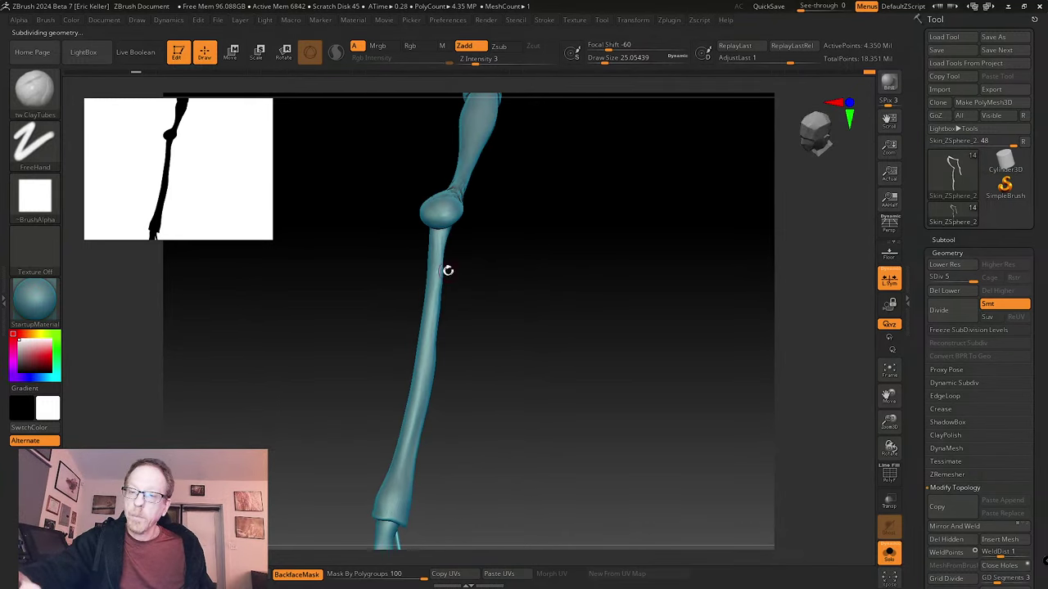
pyautogui.moveTo(432, 394); pyautogui.dragTo(447, 360, button='right')
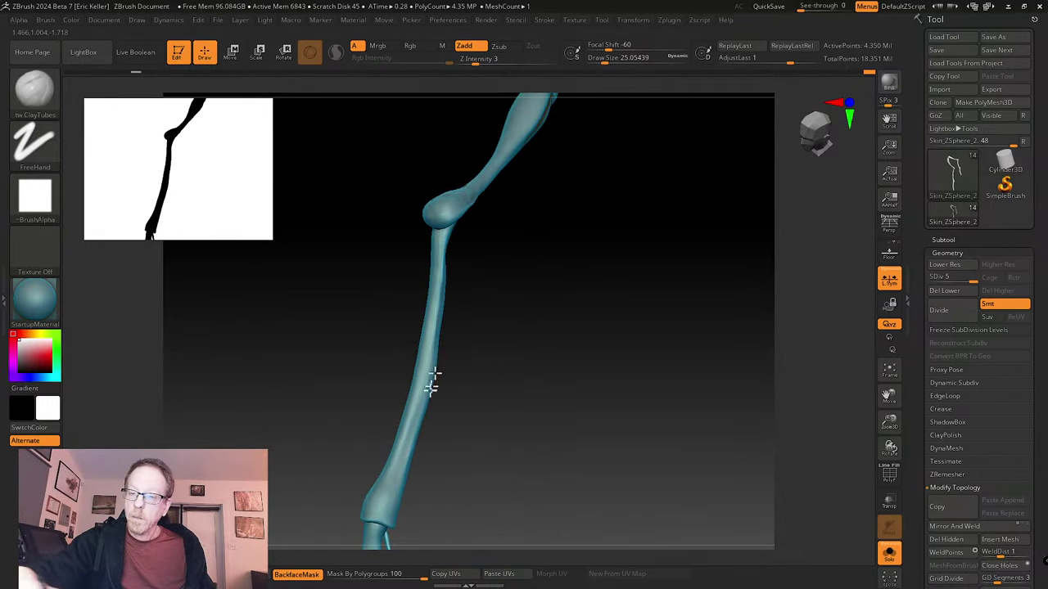
# - Add subtle twClayTubes surface detail along the shaft's upper and middle parts at subdivision level 5
pyautogui.moveTo(439, 286); pyautogui.dragTo(445, 288, button='right')
pyautogui.moveTo(443, 333); pyautogui.dragTo(441, 307, button='right')
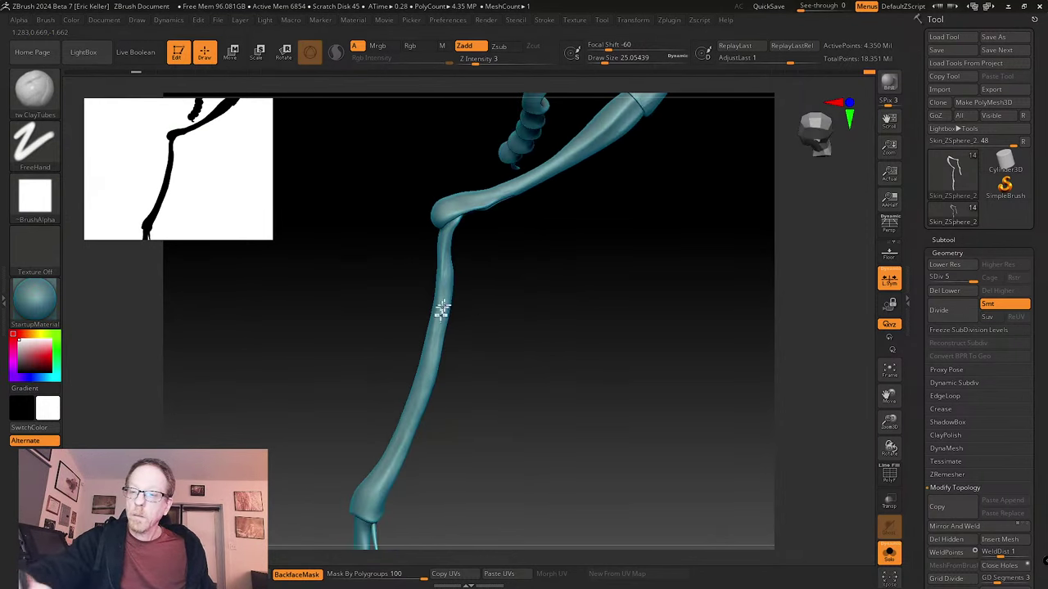
pyautogui.moveTo(431, 366); pyautogui.dragTo(430, 362, button='right')
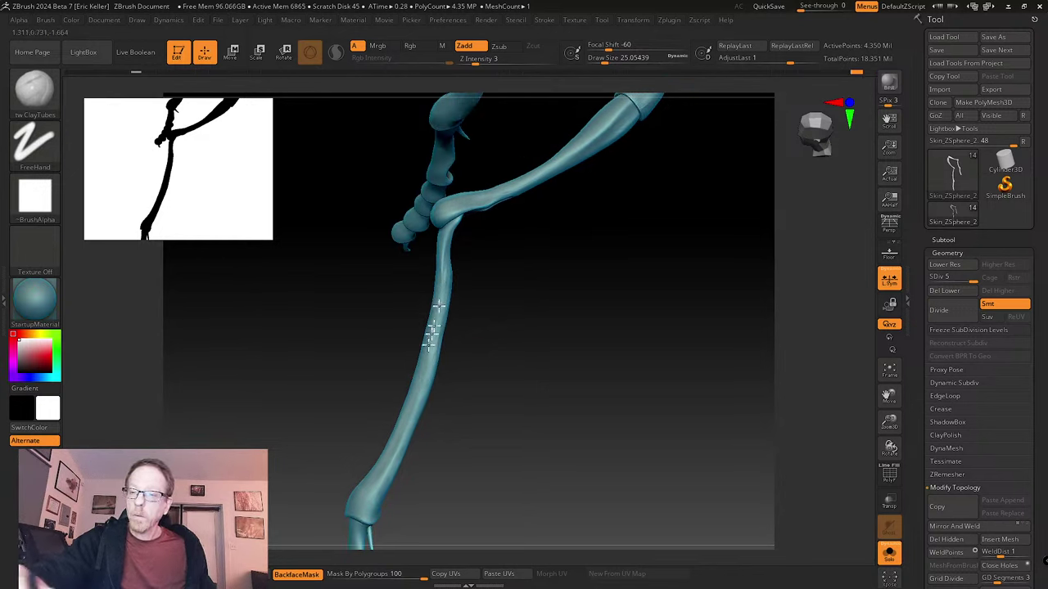
pyautogui.moveTo(463, 343); pyautogui.dragTo(445, 259, button='right')
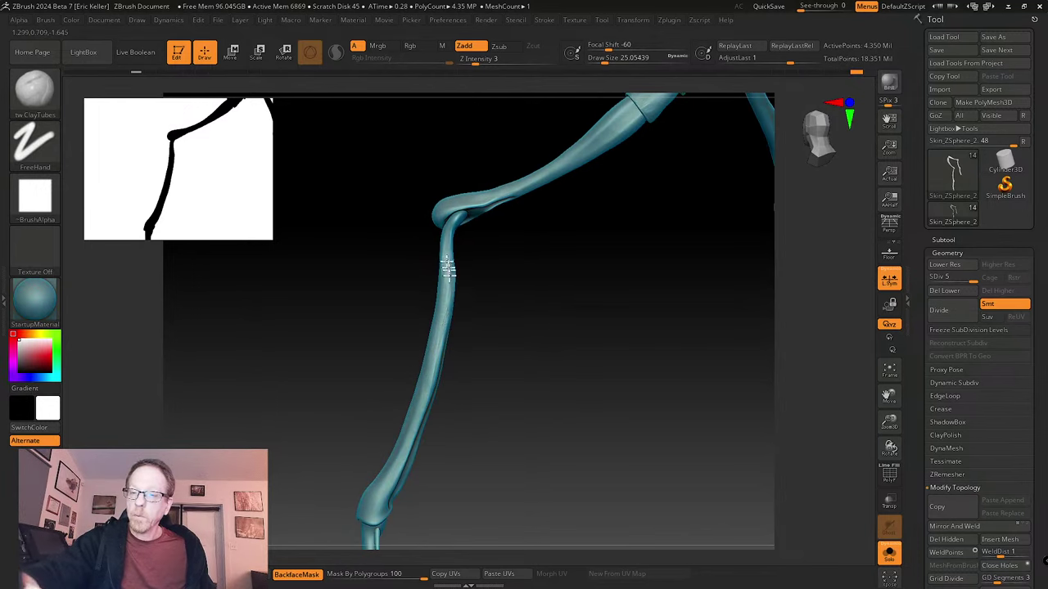
pyautogui.keyDown('alt'); pyautogui.moveTo(442, 424); pyautogui.dragTo(469, 370); pyautogui.keyUp('alt')
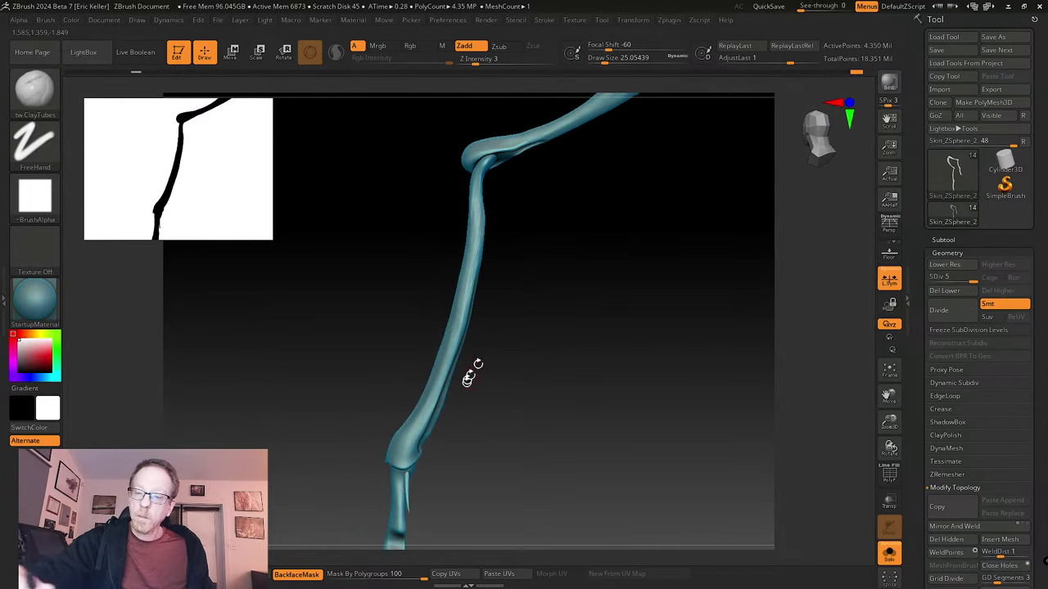
pyautogui.moveTo(405, 446); pyautogui.dragTo(410, 355, button='right')
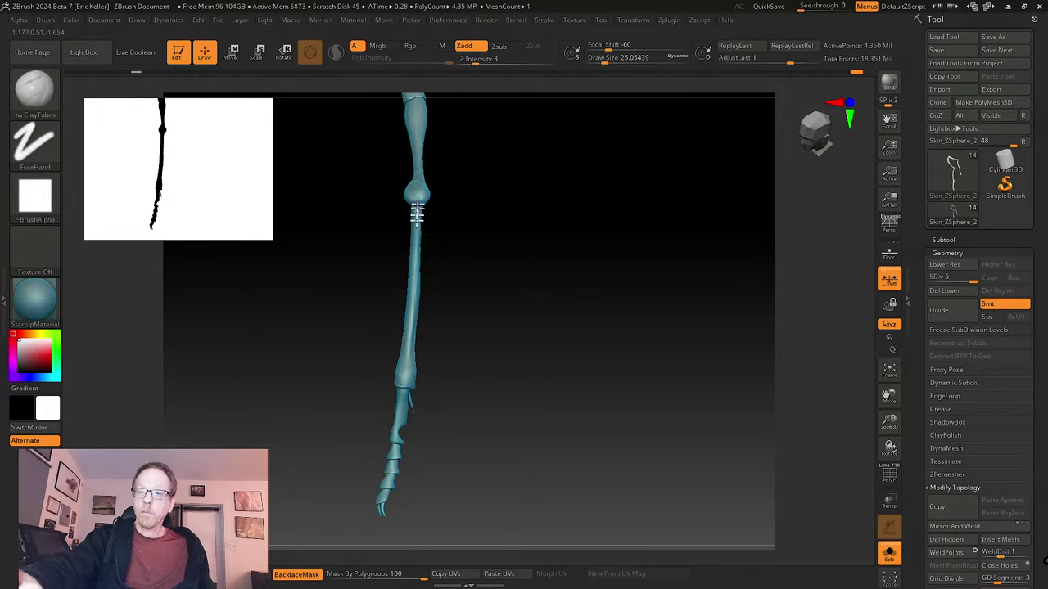
pyautogui.moveTo(429, 315); pyautogui.dragTo(408, 242, button='right')
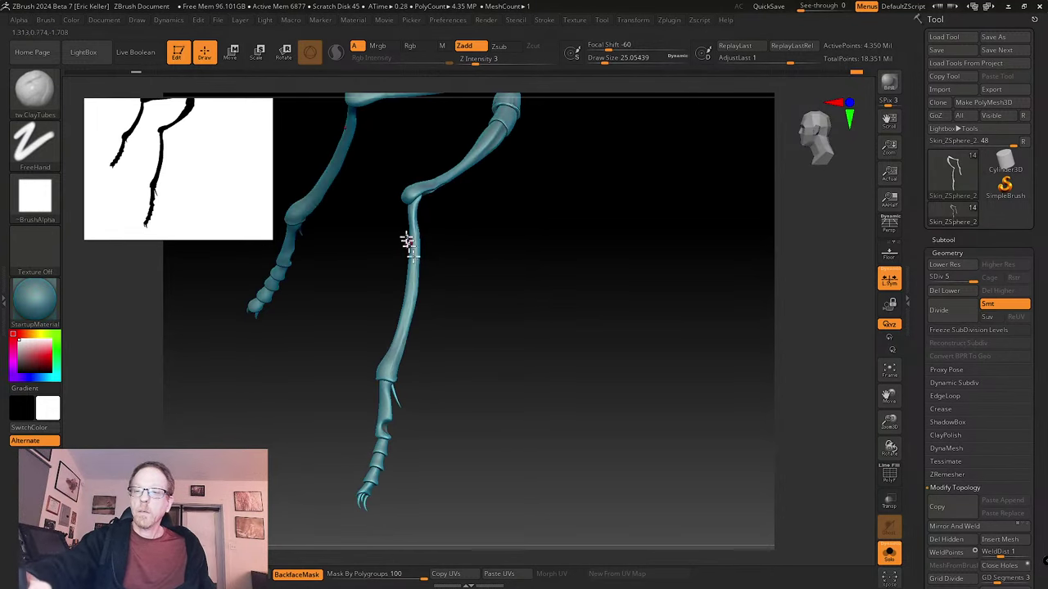
pyautogui.moveTo(434, 284); pyautogui.dragTo(415, 254, button='right')
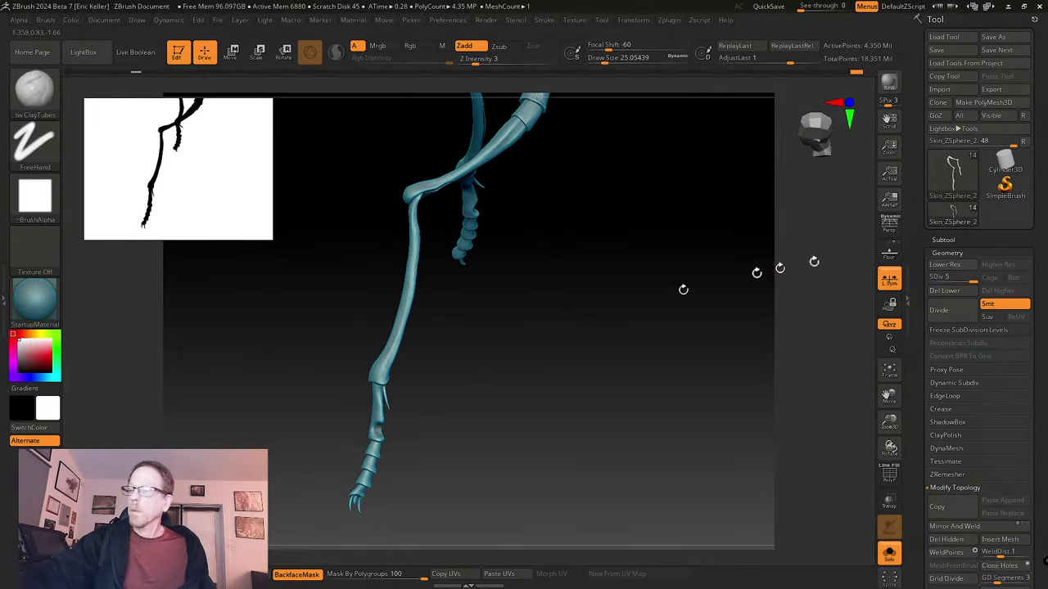
# - Lower the mesh to subdivision level 3 and smooth the upper shaft at draw size about 77
pyautogui.moveTo(971, 277); pyautogui.dragTo(952, 277)
pyautogui.press('s')
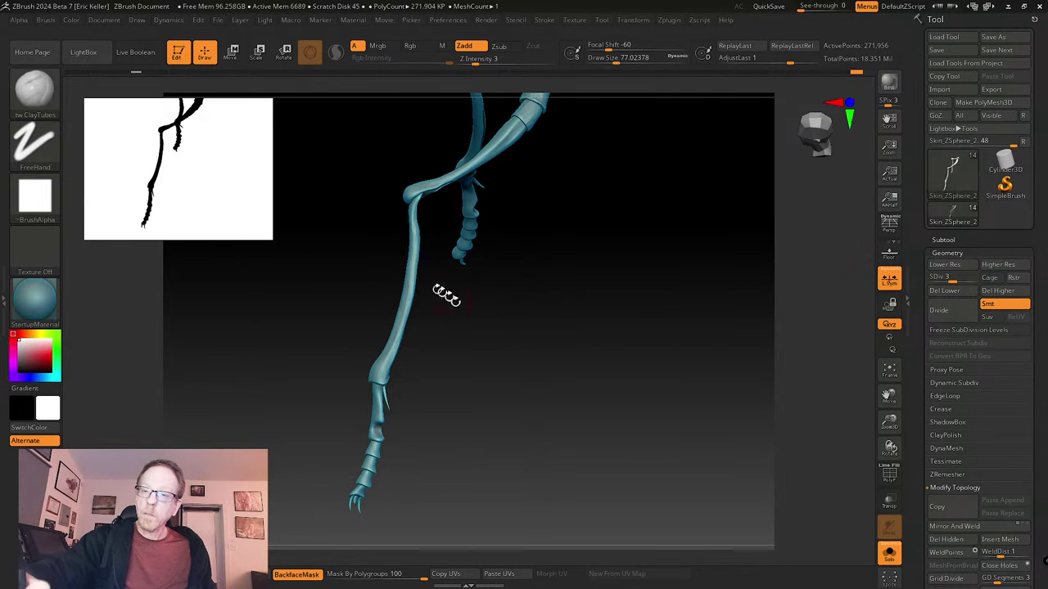
pyautogui.press('shift')
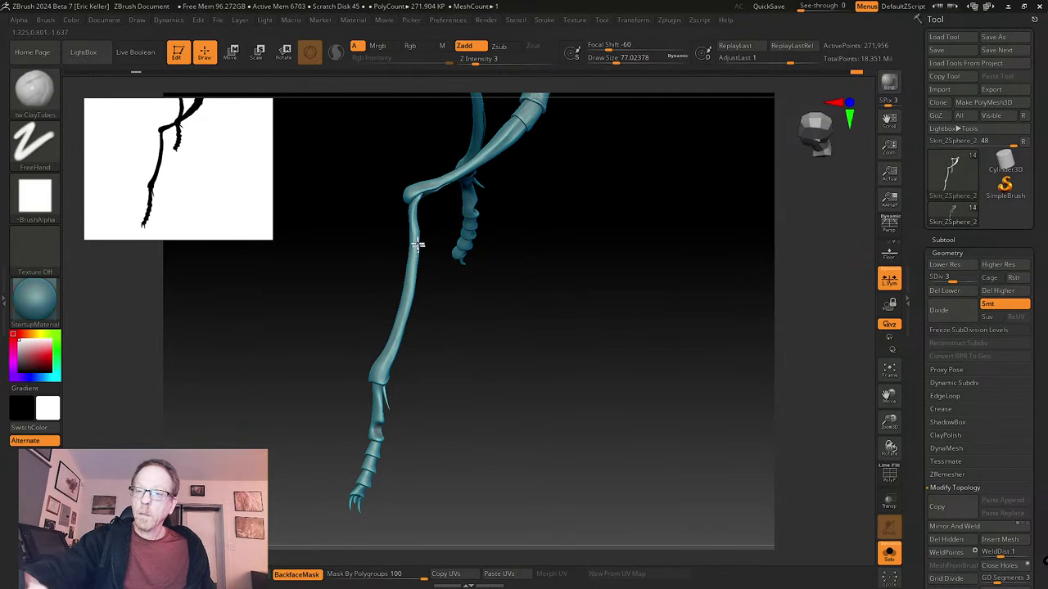
pyautogui.press('shift')
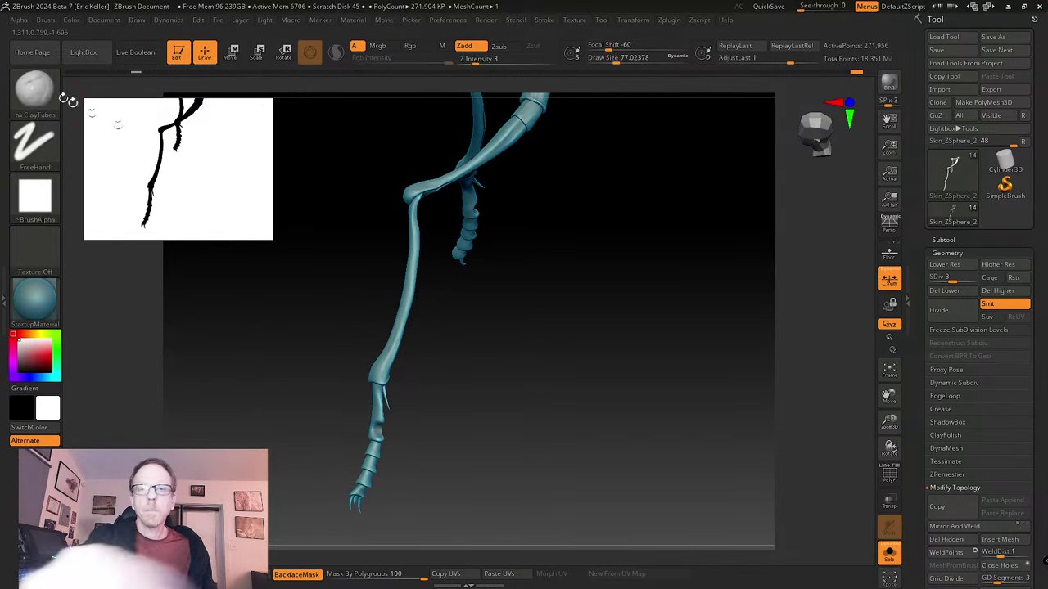
# - Adjust the curve of the shaft's middle with the Move brush at Z Intensity 51 and draw size about 77
pyautogui.press('b')
pyautogui.press('m')
pyautogui.press('v')
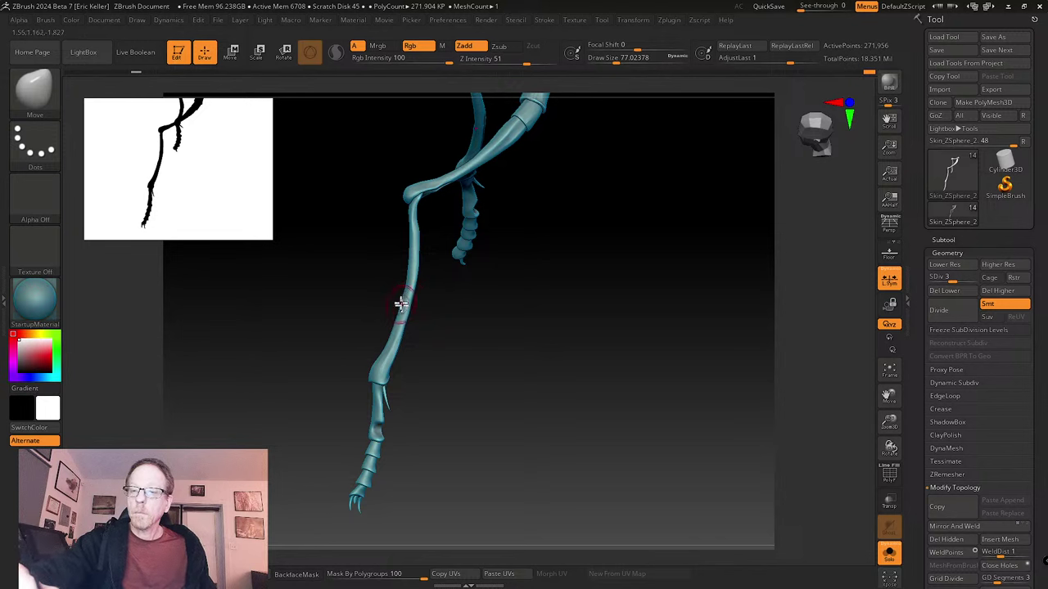
pyautogui.moveTo(402, 290)
pyautogui.mouseDown()
pyautogui.moveTo(474, 309)
pyautogui.moveTo(400, 297)
pyautogui.mouseUp()
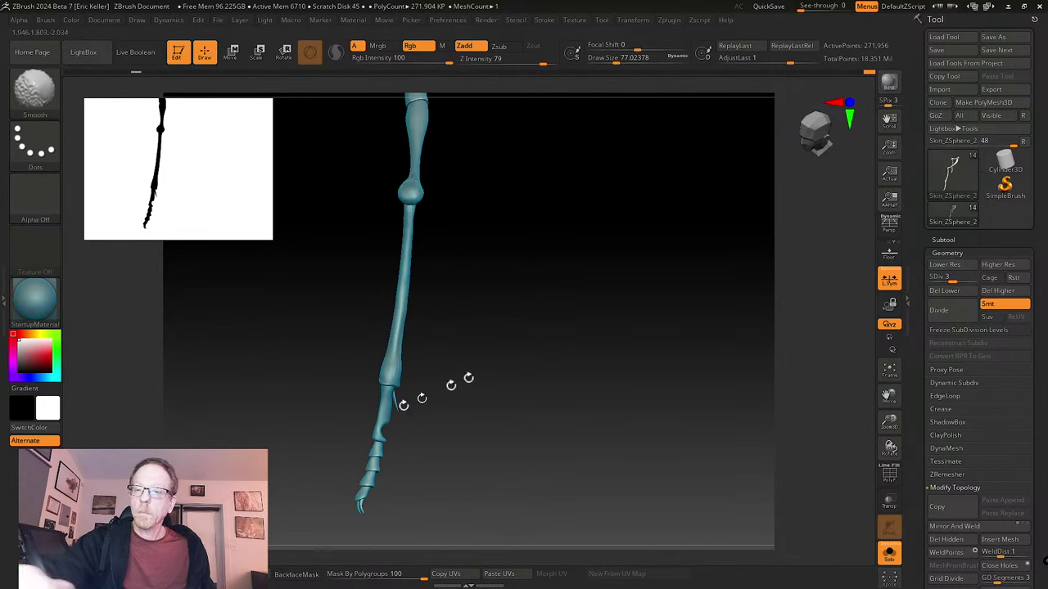
# - Raise the leg mesh to subdivision level 5 and smooth the shaft's middle at draw size about 49 with smoothing intensity 100
pyautogui.click(938, 310)
pyautogui.moveTo(524, 285)
pyautogui.mouseDown()
pyautogui.moveTo(442, 267)
pyautogui.moveTo(405, 244)
pyautogui.mouseUp()
pyautogui.moveTo(405, 311)
pyautogui.mouseDown()
pyautogui.moveTo(428, 302)
pyautogui.moveTo(425, 287)
pyautogui.moveTo(442, 352)
pyautogui.moveTo(434, 327)
pyautogui.moveTo(404, 339)
pyautogui.moveTo(399, 316)
pyautogui.moveTo(398, 409)
pyautogui.moveTo(407, 350)
pyautogui.mouseUp()
pyautogui.press('s')
pyautogui.press('s')
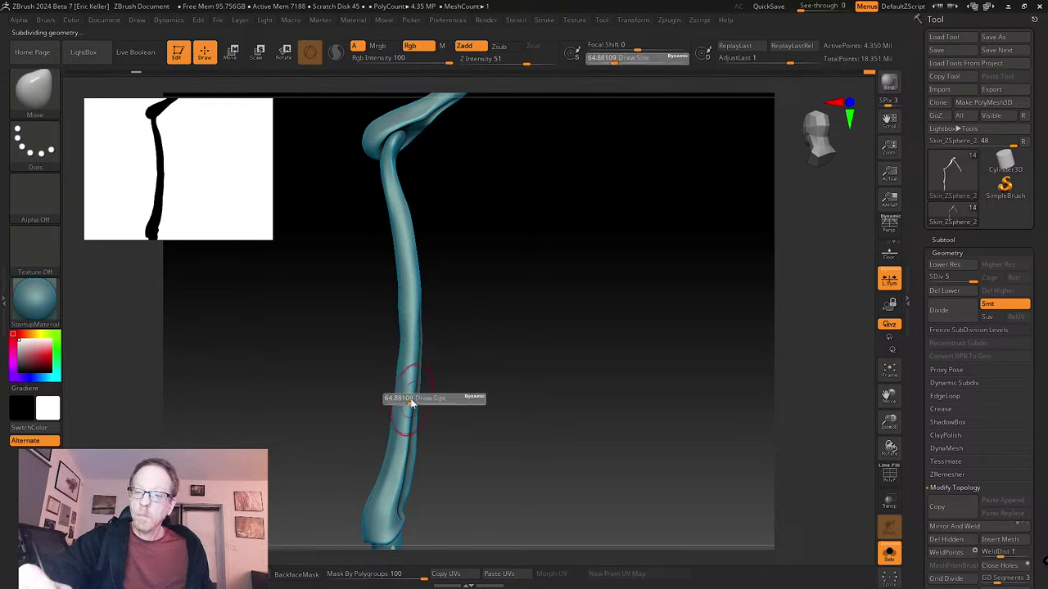
pyautogui.moveTo(412, 402); pyautogui.dragTo(422, 254)
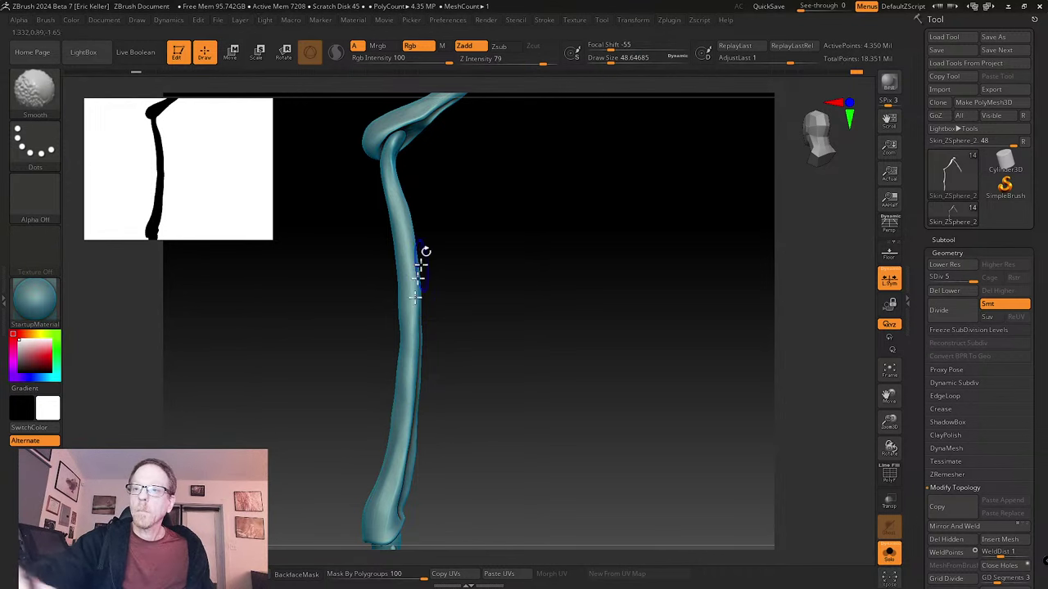
pyautogui.moveTo(535, 63); pyautogui.dragTo(559, 63)
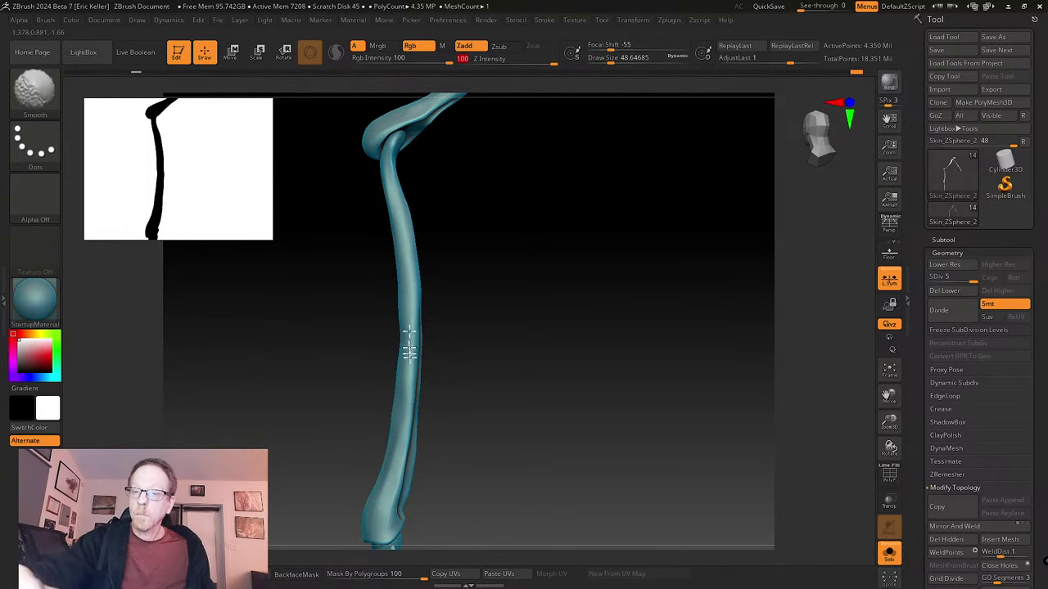
pyautogui.moveTo(470, 304)
pyautogui.mouseDown()
pyautogui.moveTo(422, 304)
pyautogui.moveTo(482, 336)
pyautogui.mouseUp()
# - Add subtle lengthwise surface detail to the front of the shaft with the twClayTubes brush at Z Intensity 3 and draw size about 33
pyautogui.press('b')
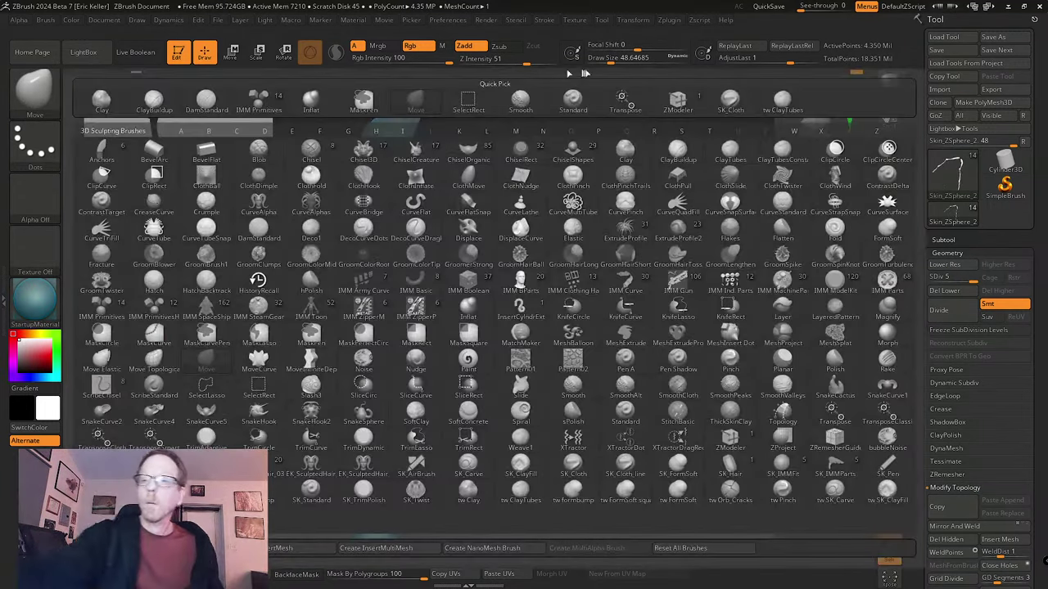
pyautogui.click(779, 103)
pyautogui.press('s')
pyautogui.click(432, 291)
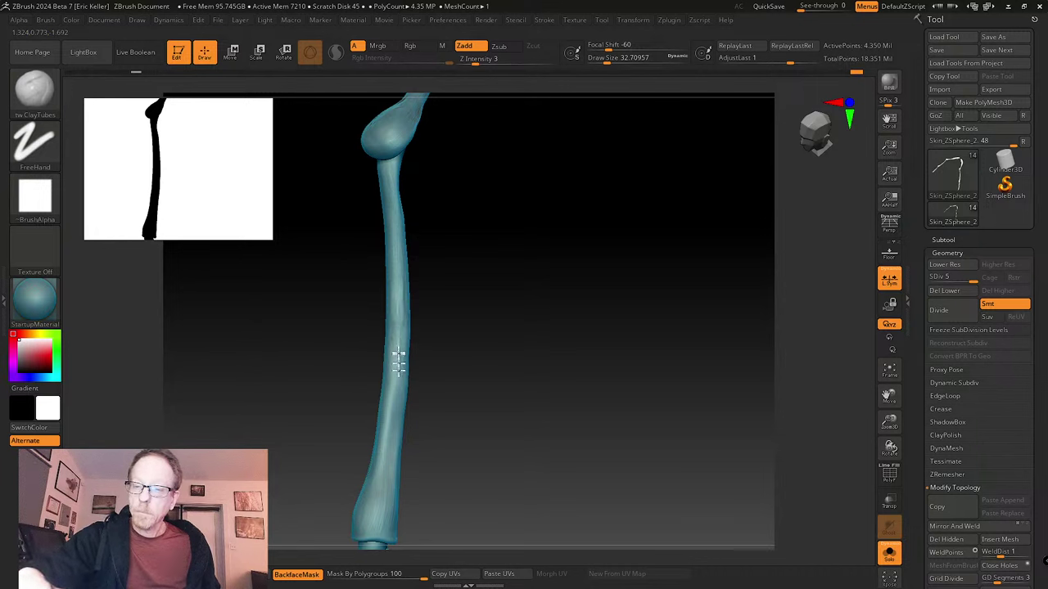
pyautogui.keyDown('alt'); pyautogui.moveTo(416, 398); pyautogui.dragTo(416, 349); pyautogui.keyUp('alt')
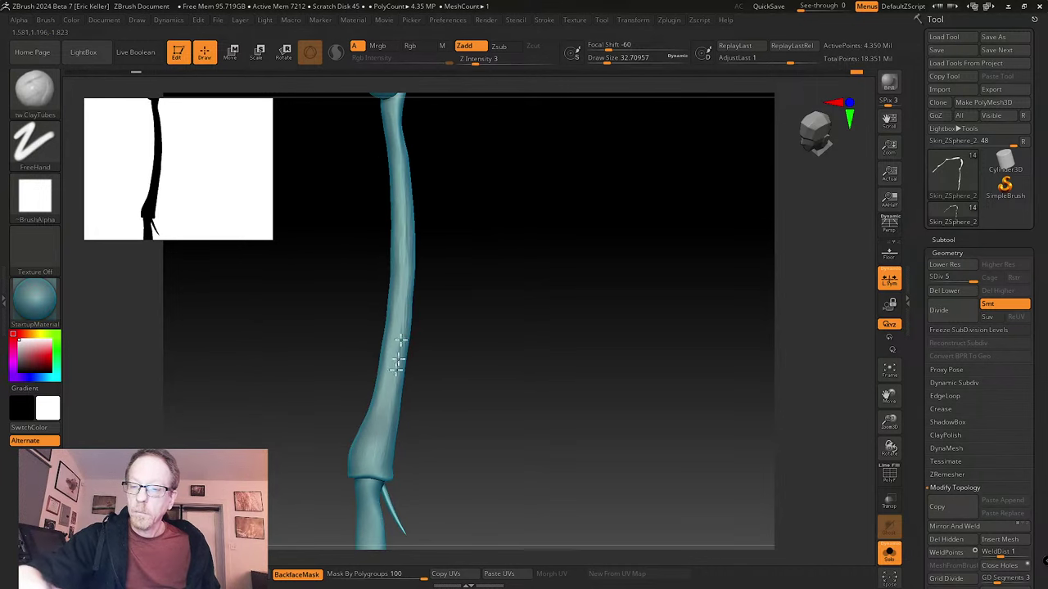
pyautogui.moveTo(387, 413); pyautogui.dragTo(407, 393, button='right')
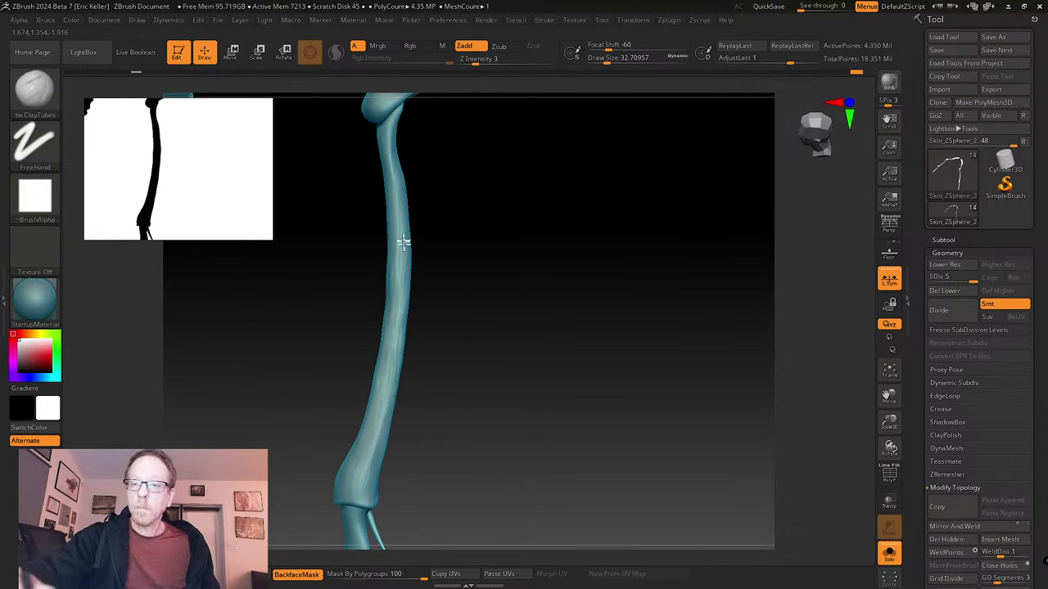
pyautogui.moveTo(396, 230); pyautogui.dragTo(428, 259, button='right')
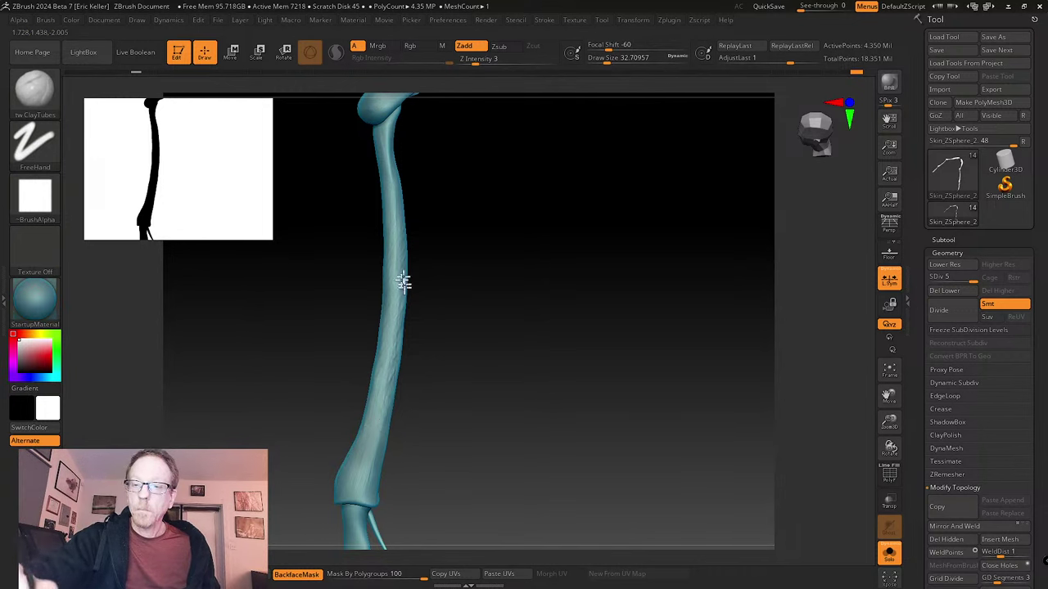
pyautogui.moveTo(401, 224); pyautogui.dragTo(409, 158, button='right')
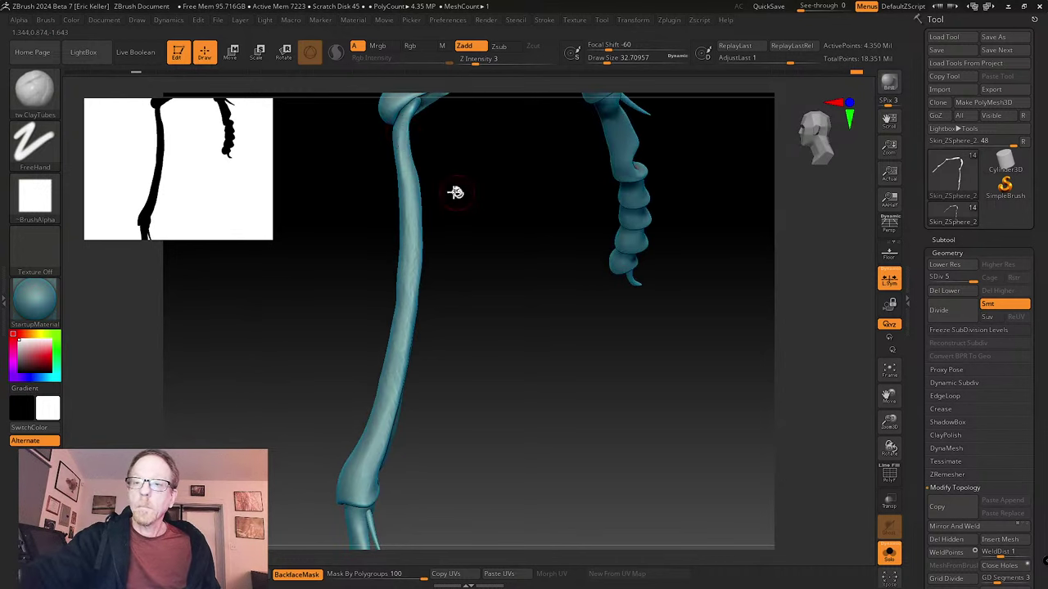
# - Continue the twClayTubes surface detail around the back and sides of the shaft, down to its flared lower end
pyautogui.moveTo(456, 193); pyautogui.dragTo(416, 175)
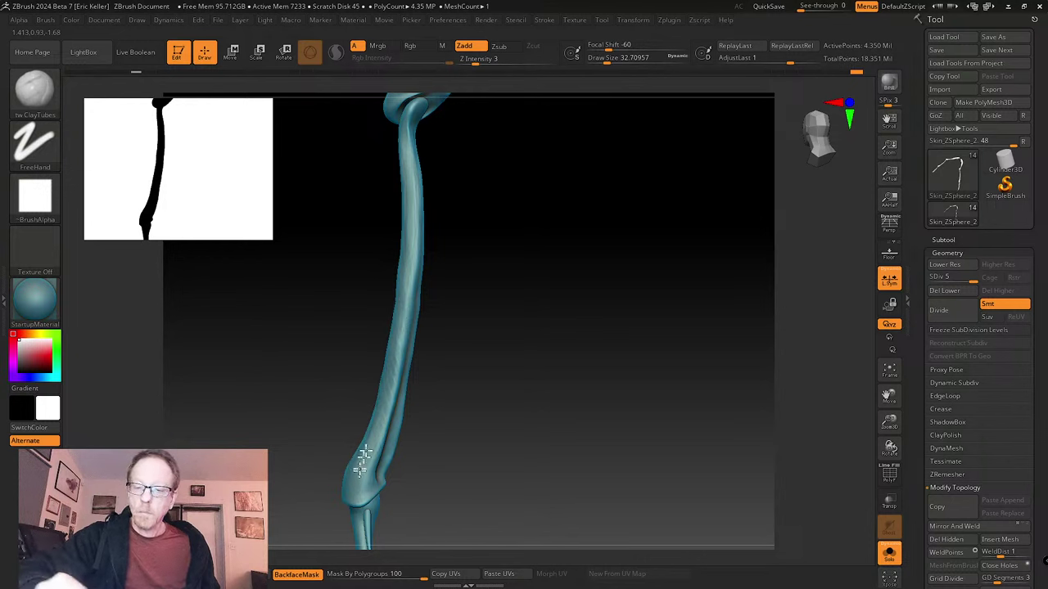
pyautogui.moveTo(434, 439); pyautogui.dragTo(382, 469)
pyautogui.moveTo(428, 425); pyautogui.dragTo(403, 409)
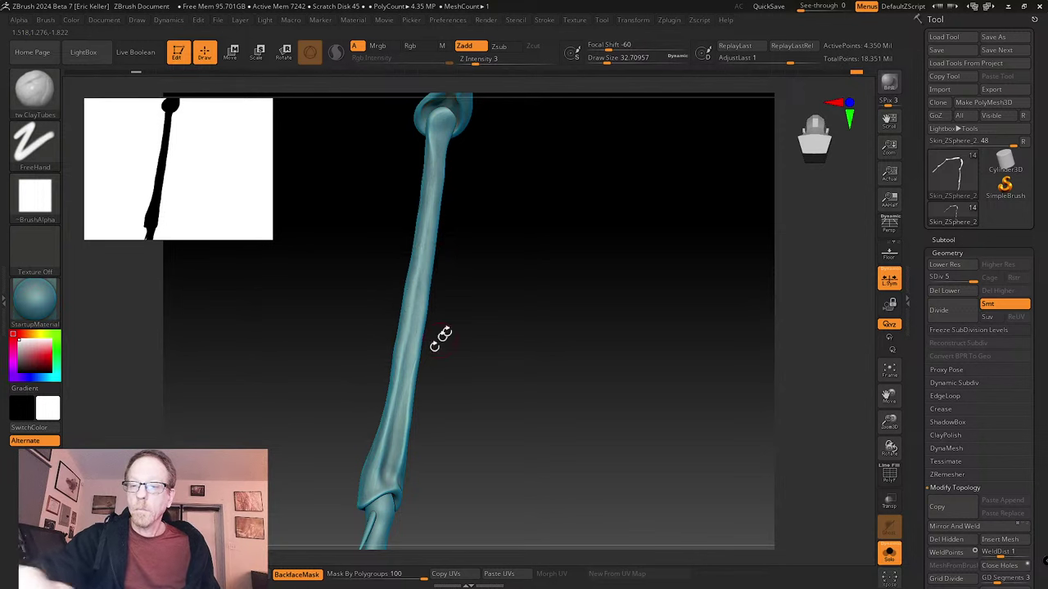
pyautogui.moveTo(442, 336); pyautogui.dragTo(437, 222, button='right')
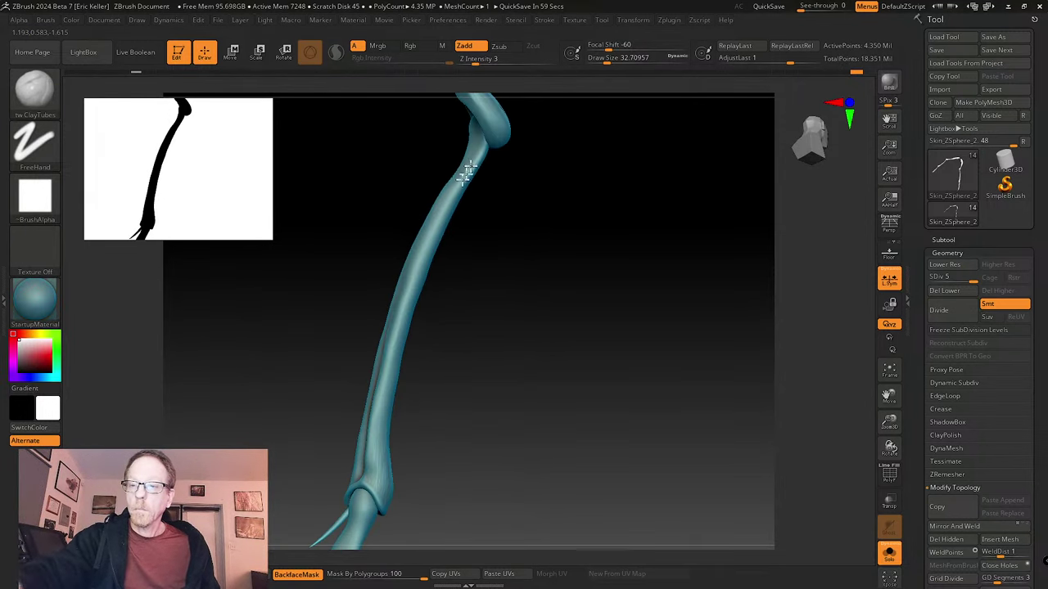
pyautogui.moveTo(414, 316); pyautogui.dragTo(428, 250, button='right')
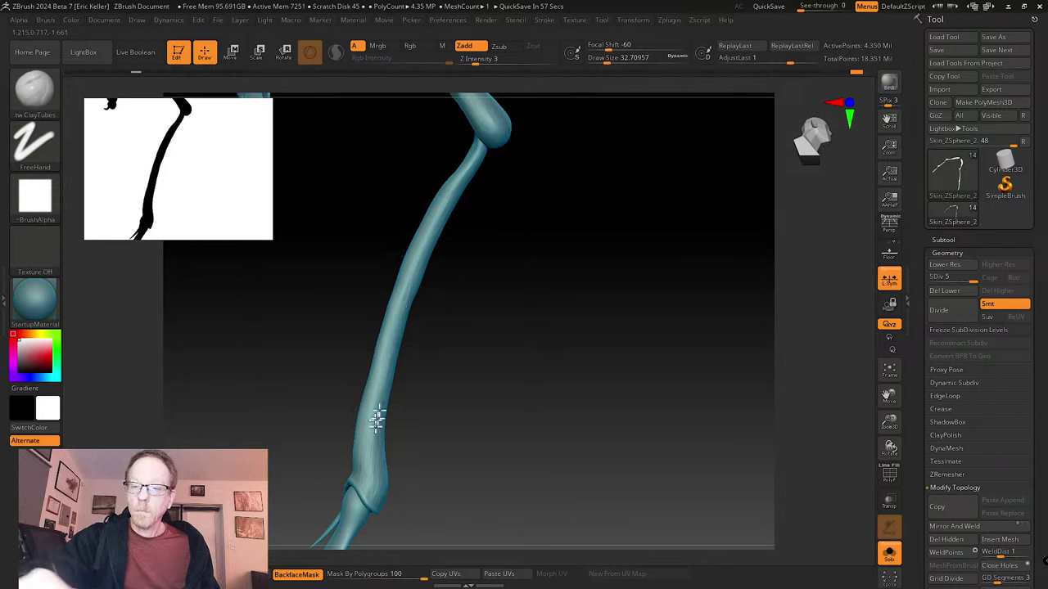
pyautogui.moveTo(381, 438); pyautogui.dragTo(397, 391, button='right')
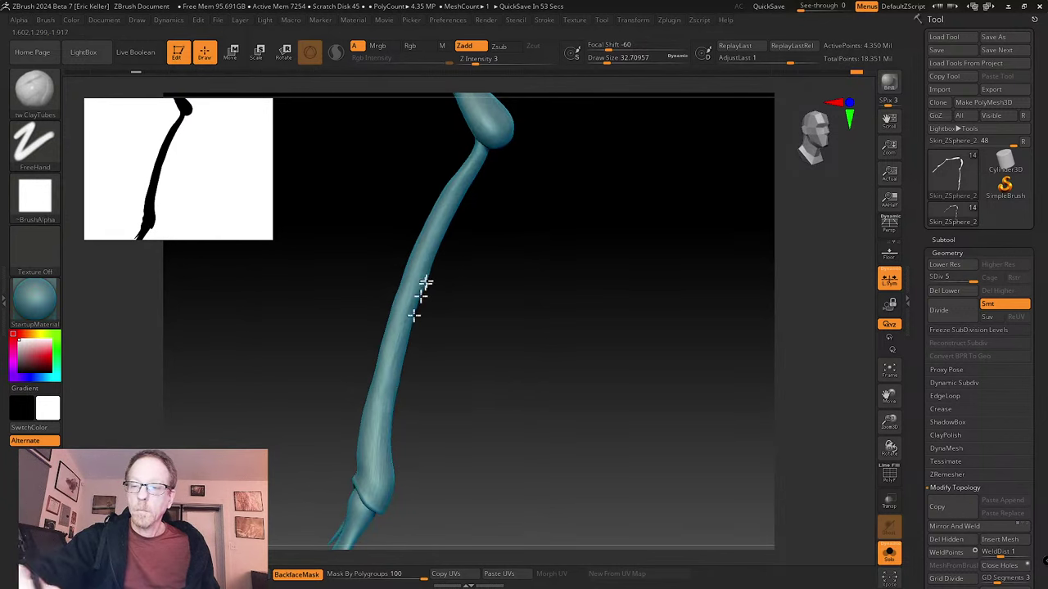
pyautogui.moveTo(426, 283); pyautogui.dragTo(415, 384, button='right')
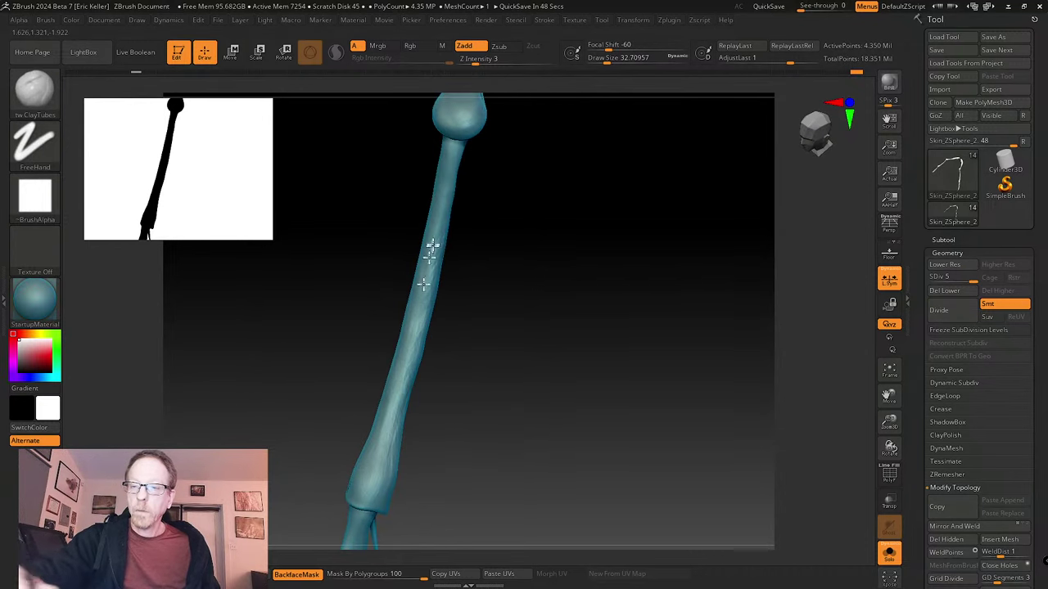
# - Build up fine twClayTubes streaks along the shaft's upper and middle front at Z Intensity 3
pyautogui.moveTo(437, 222); pyautogui.dragTo(437, 227, button='right')
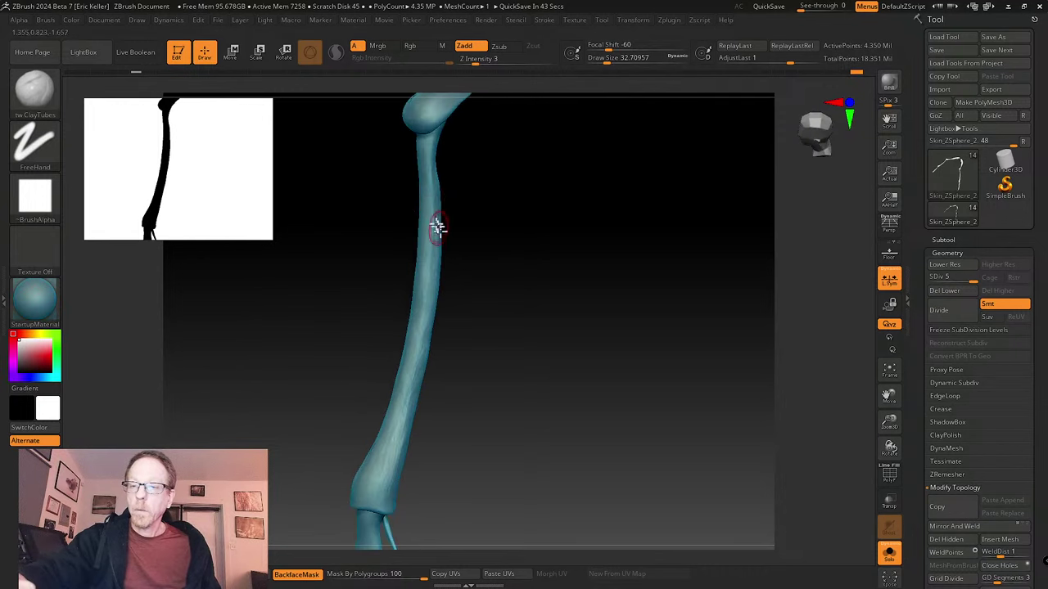
pyautogui.moveTo(424, 180); pyautogui.dragTo(443, 203, button='right')
pyautogui.moveTo(432, 254)
pyautogui.mouseDown()
pyautogui.moveTo(427, 332)
pyautogui.moveTo(422, 317)
pyautogui.mouseUp()
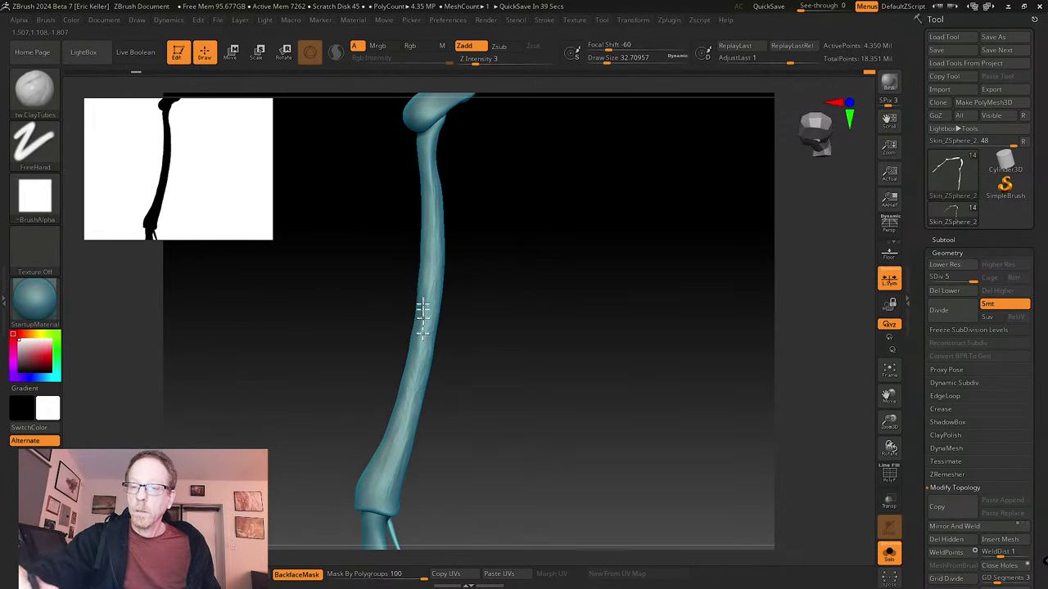
pyautogui.moveTo(433, 358); pyautogui.dragTo(468, 313, button='right')
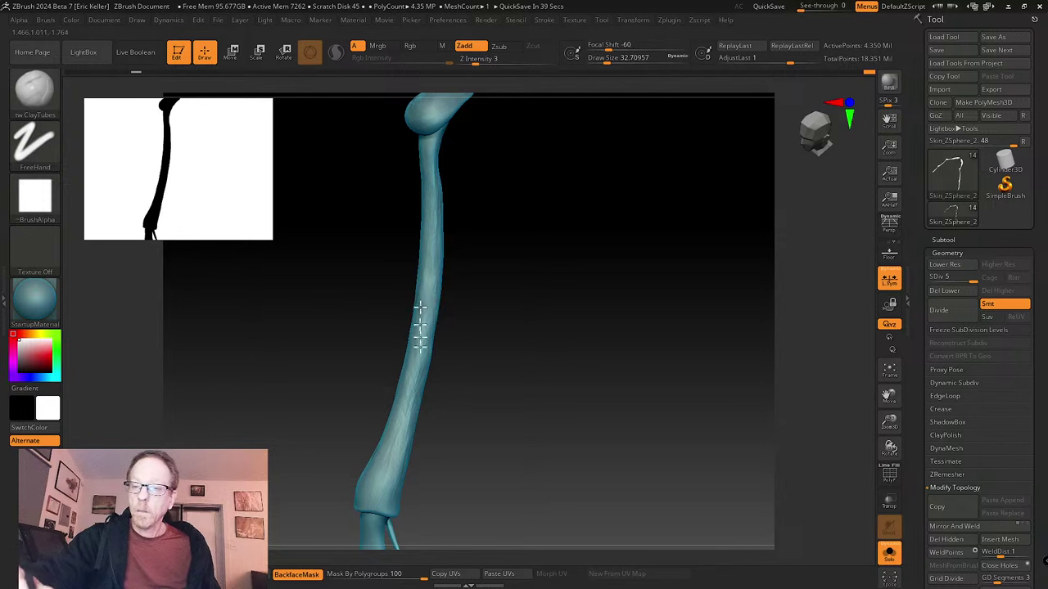
pyautogui.moveTo(419, 344); pyautogui.dragTo(412, 382)
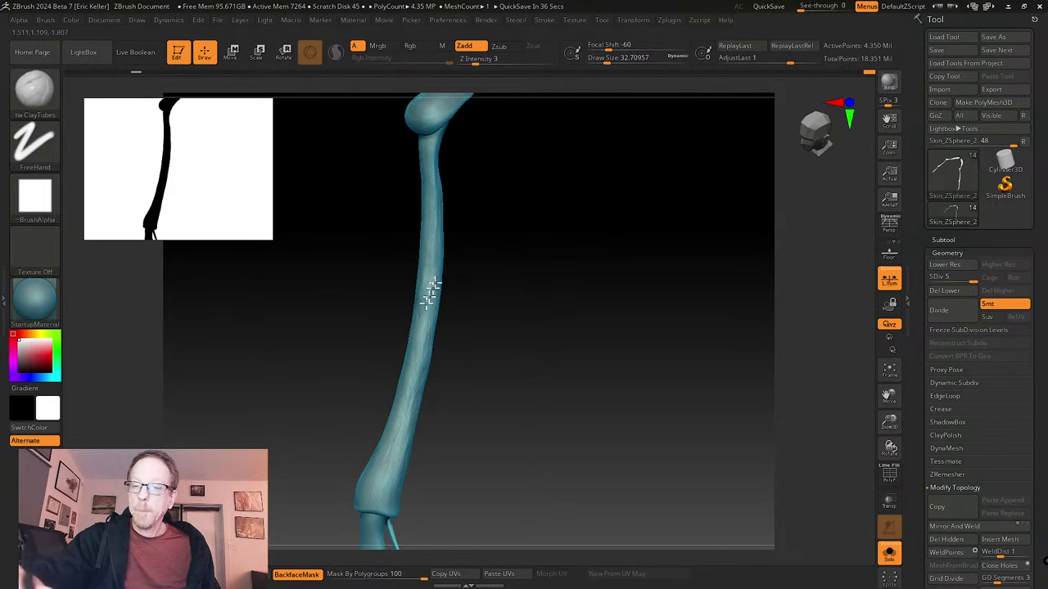
pyautogui.moveTo(431, 288); pyautogui.dragTo(415, 364)
pyautogui.moveTo(417, 471); pyautogui.dragTo(425, 350, button='right')
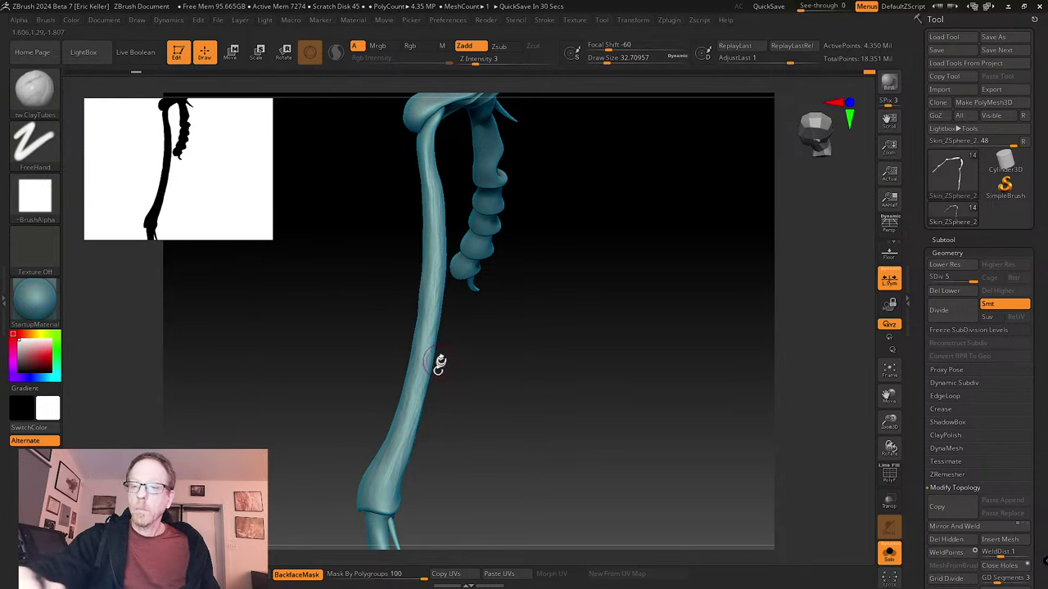
# - Smooth the streaked surface along the shaft's lower half and back at draw size about 65
pyautogui.press('shift')
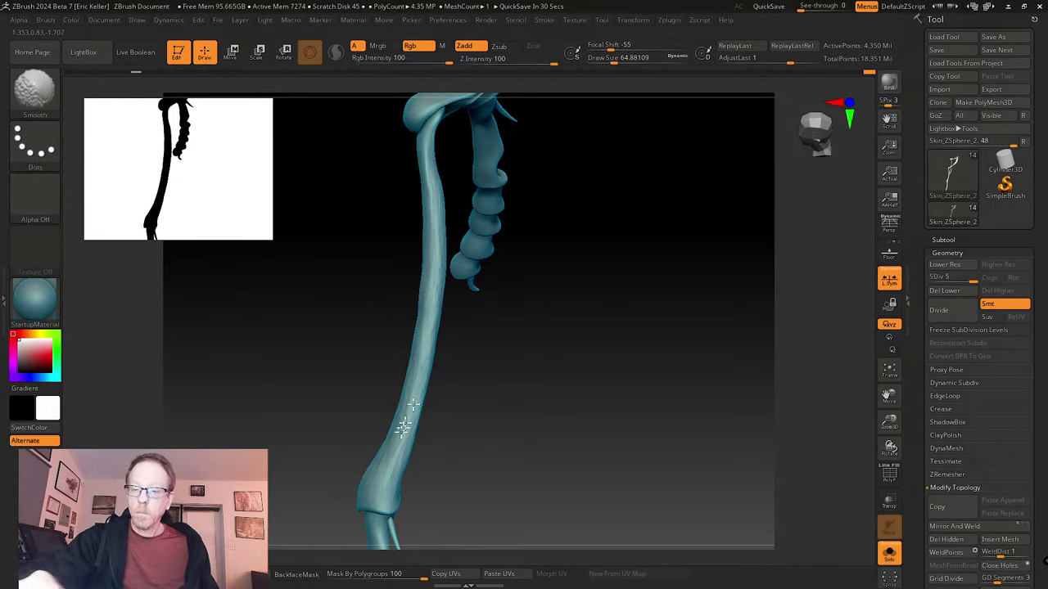
pyautogui.moveTo(422, 420); pyautogui.dragTo(442, 405)
pyautogui.moveTo(410, 421)
pyautogui.keyDown('shift'); pyautogui.mouseDown()
pyautogui.moveTo(421, 352)
pyautogui.moveTo(388, 410)
pyautogui.mouseUp(); pyautogui.keyUp('shift')
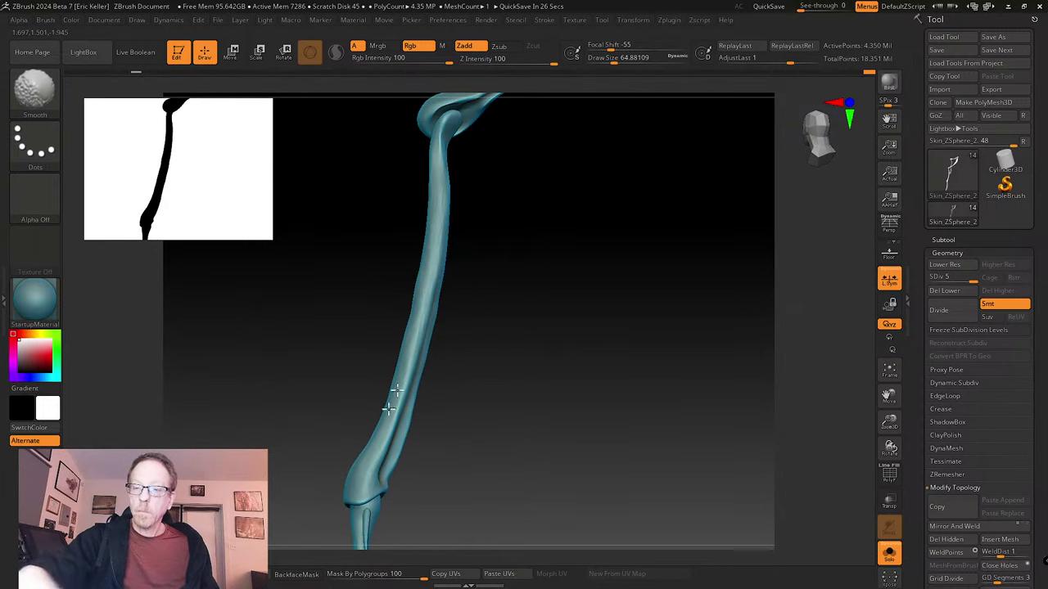
pyautogui.moveTo(438, 189); pyautogui.dragTo(449, 233)
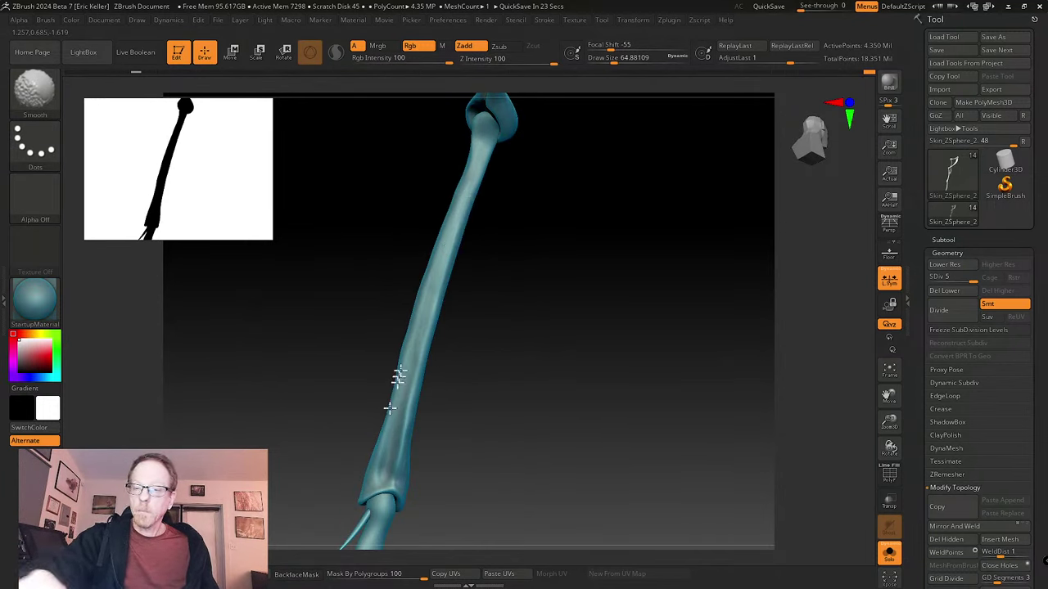
pyautogui.keyDown('shift'); pyautogui.moveTo(398, 377); pyautogui.dragTo(405, 418); pyautogui.keyUp('shift')
pyautogui.moveTo(442, 364)
pyautogui.mouseDown()
pyautogui.moveTo(463, 350)
pyautogui.moveTo(417, 302)
pyautogui.moveTo(402, 404)
pyautogui.mouseUp()
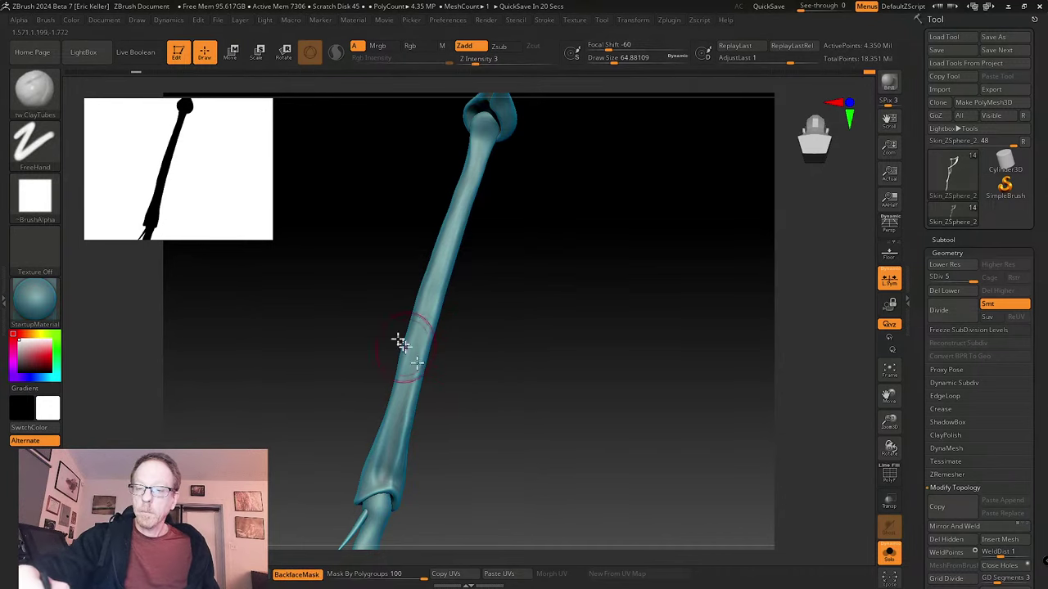
# - Adjust the contour of the shaft's lower half with the Move brush at Z Intensity 51 and draw size about 65
pyautogui.press('b')
pyautogui.press('m')
pyautogui.press('v')
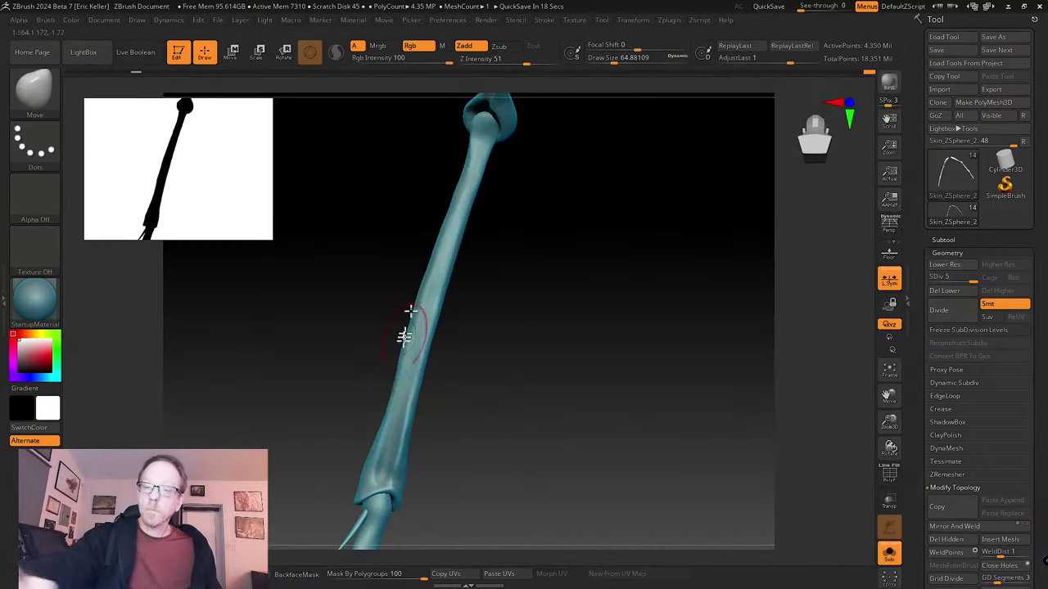
pyautogui.moveTo(378, 421); pyautogui.dragTo(383, 420)
pyautogui.moveTo(394, 381)
pyautogui.mouseDown()
pyautogui.moveTo(395, 369)
pyautogui.moveTo(376, 429)
pyautogui.moveTo(400, 463)
pyautogui.mouseUp()
pyautogui.moveTo(413, 403)
pyautogui.mouseDown()
pyautogui.moveTo(422, 286)
pyautogui.moveTo(454, 257)
pyautogui.moveTo(466, 171)
pyautogui.moveTo(442, 233)
pyautogui.mouseUp()
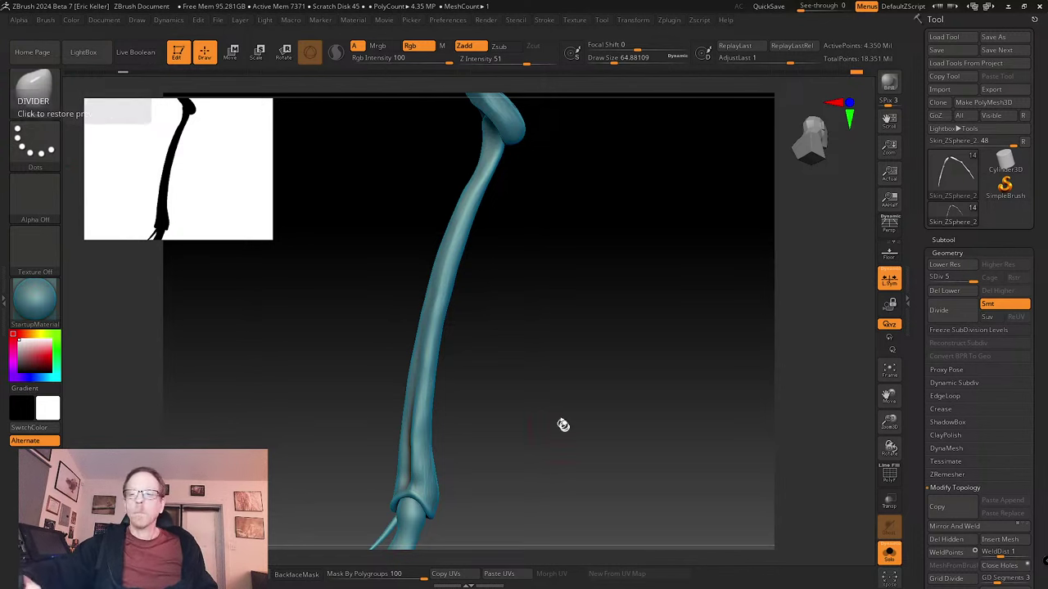
# - Refine the shape of the shaft's flared lower end with the Move brush at draw sizes of about 41 and 51
pyautogui.moveTo(559, 423); pyautogui.dragTo(497, 390)
pyautogui.press('shift')
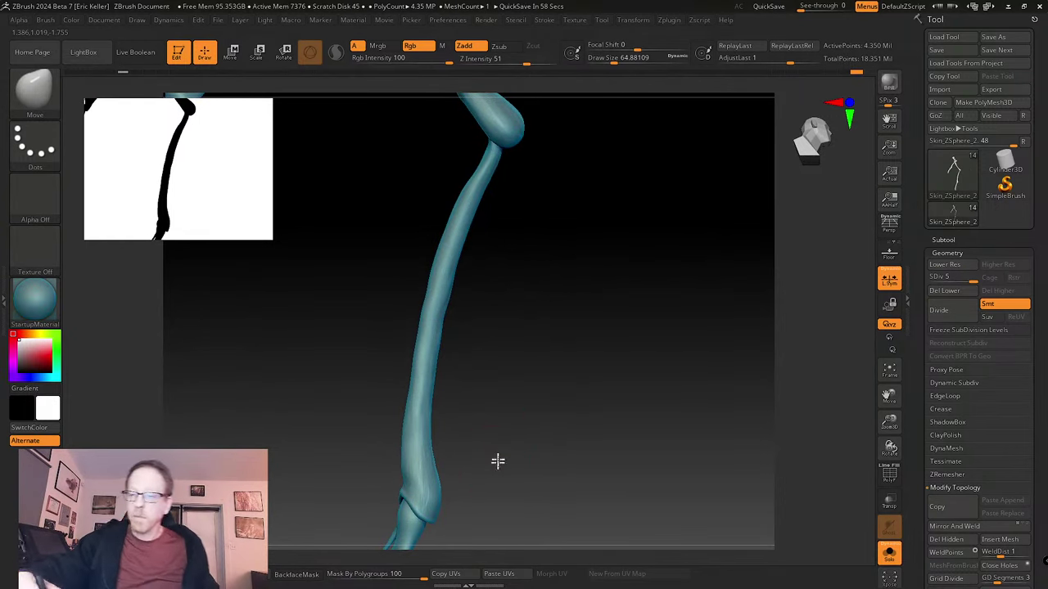
pyautogui.moveTo(497, 461); pyautogui.dragTo(538, 403)
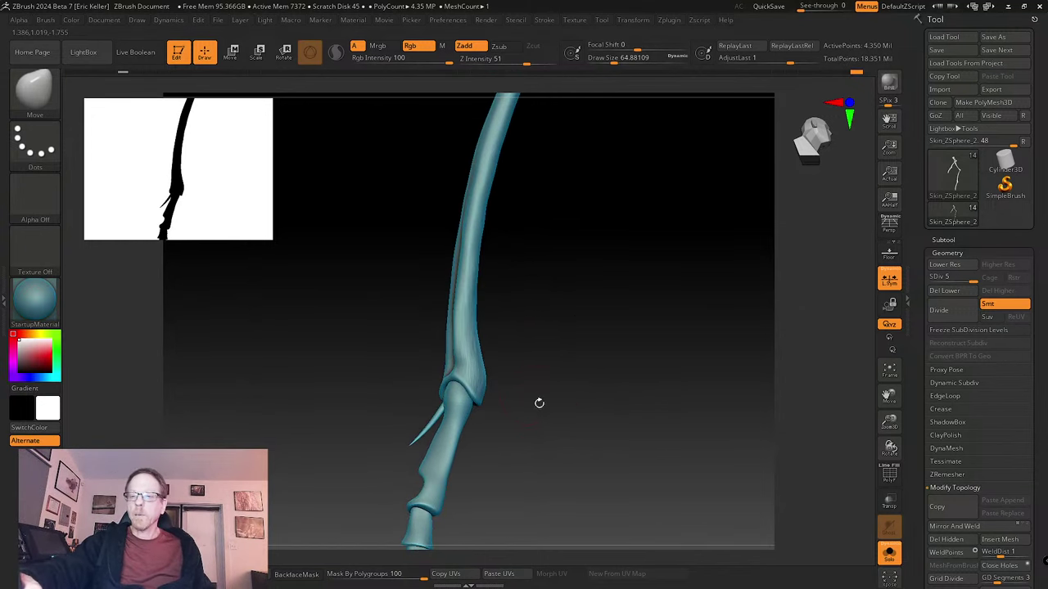
pyautogui.press('s')
pyautogui.moveTo(478, 365); pyautogui.dragTo(469, 365)
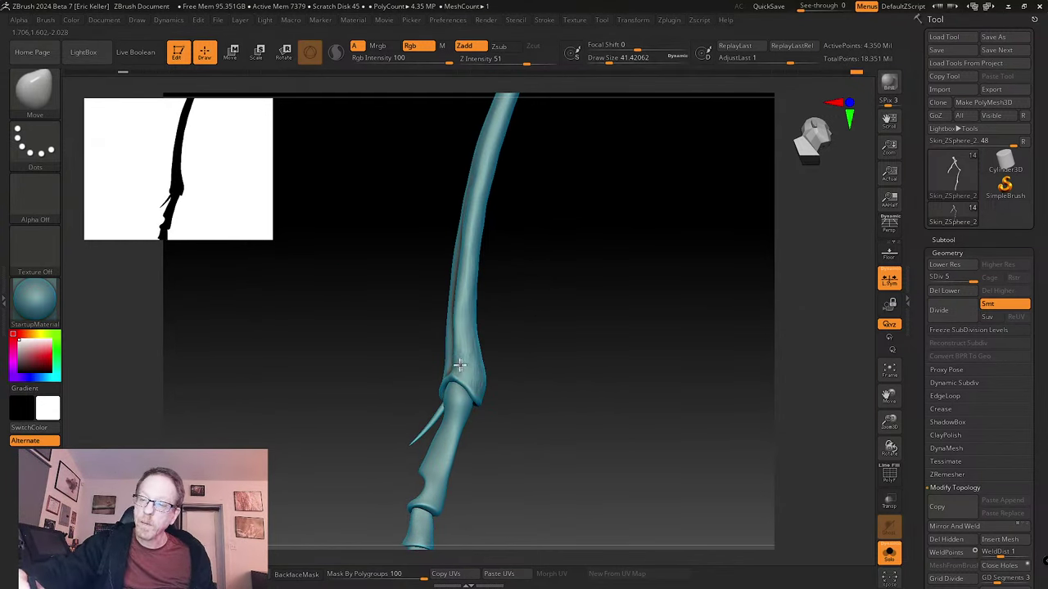
pyautogui.press('s')
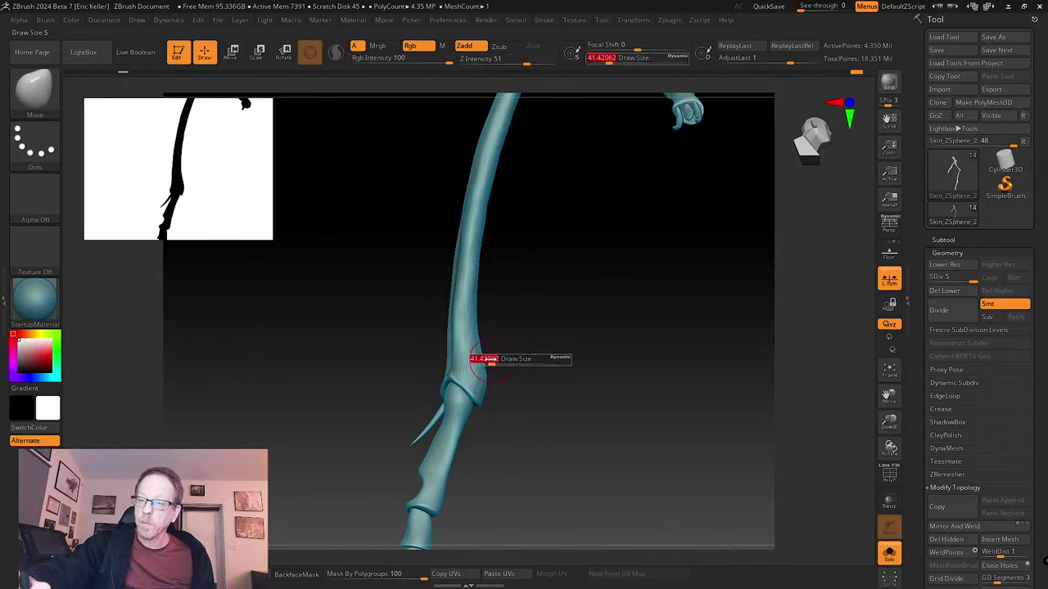
pyautogui.moveTo(489, 358); pyautogui.dragTo(494, 359)
pyautogui.moveTo(479, 381)
pyautogui.mouseDown(button='right')
pyautogui.moveTo(505, 401)
pyautogui.moveTo(480, 409)
pyautogui.moveTo(498, 402)
pyautogui.mouseUp(button='right')
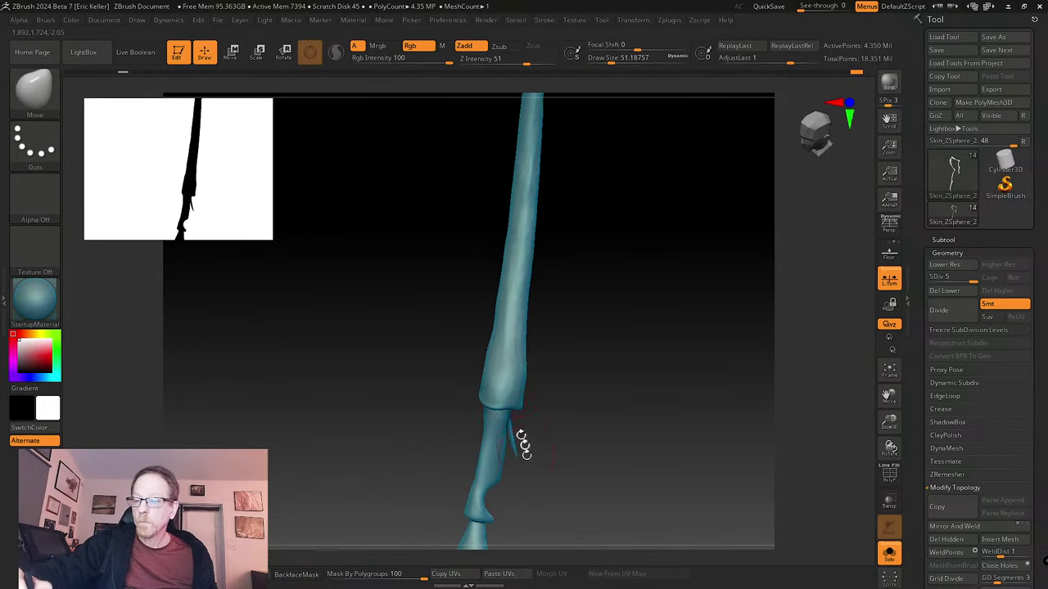
# - Adjust the segment just below the shaft's flared end with the Move brush at draw size about 39
pyautogui.keyDown('alt'); pyautogui.moveTo(525, 450); pyautogui.dragTo(522, 399, button='right'); pyautogui.keyUp('alt')
pyautogui.press('s')
pyautogui.moveTo(507, 431); pyautogui.dragTo(503, 431)
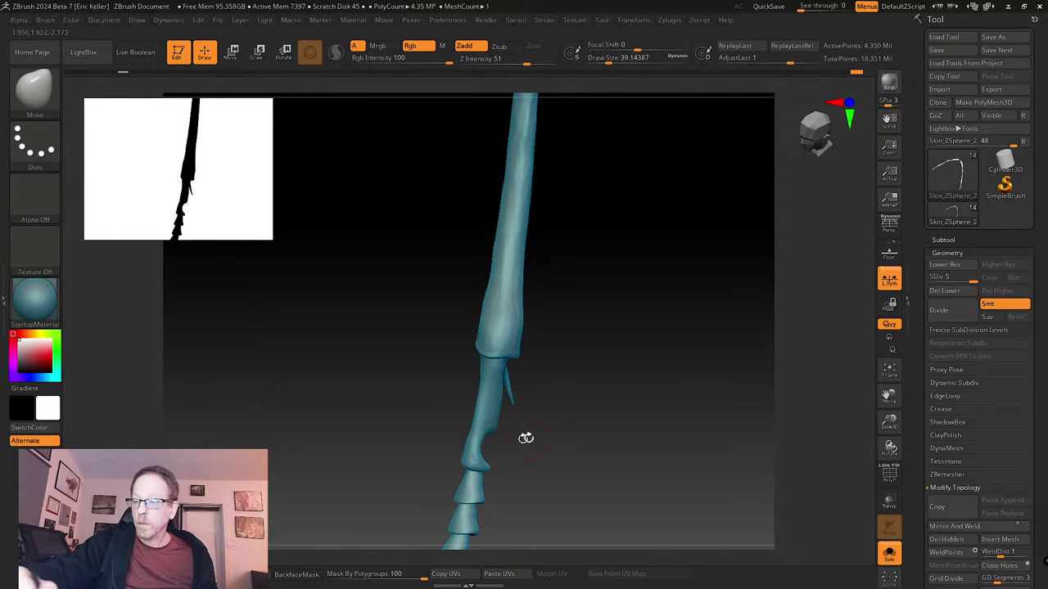
pyautogui.moveTo(526, 437)
pyautogui.mouseDown(button='right')
pyautogui.moveTo(503, 423)
pyautogui.moveTo(498, 434)
pyautogui.moveTo(509, 429)
pyautogui.moveTo(480, 390)
pyautogui.mouseUp(button='right')
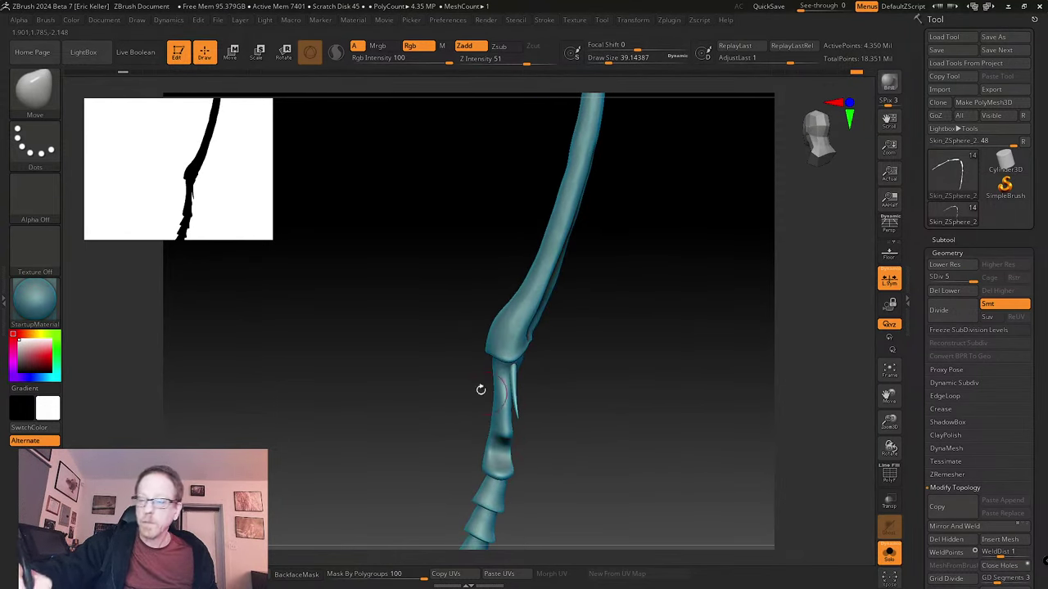
# - Carve creases beside the notch on the segment below the flared shaft with DamStandard at Z Intensity 33 and draw size about 23
pyautogui.click(49, 106)
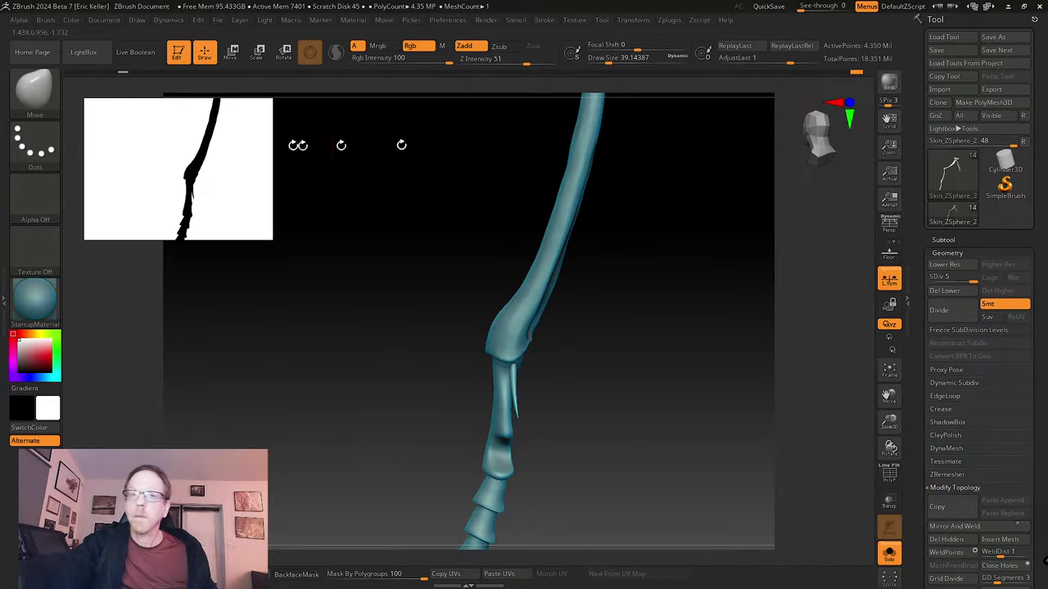
pyautogui.press('b')
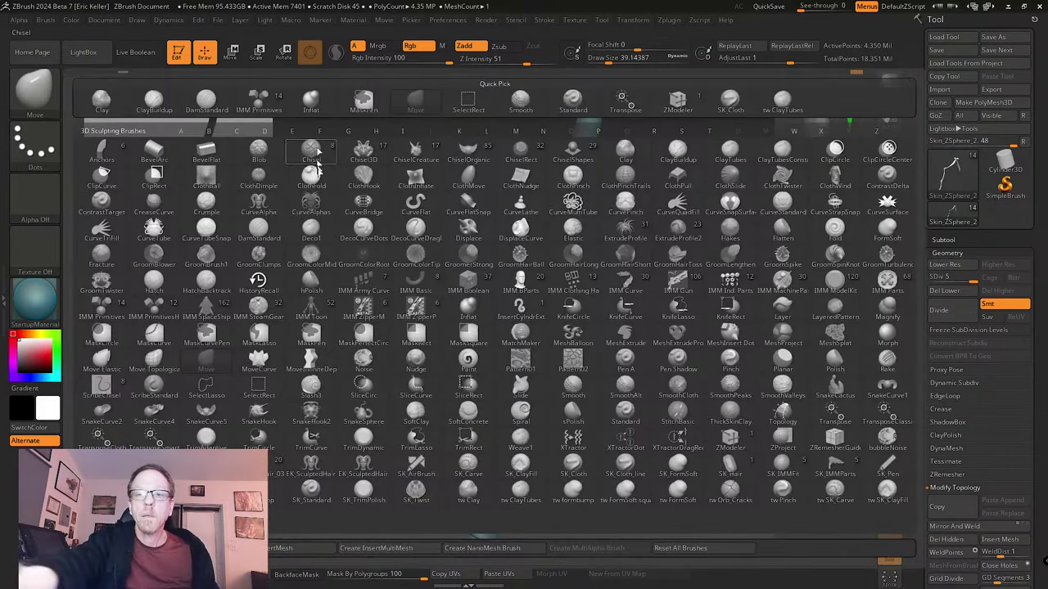
pyautogui.click(211, 109)
pyautogui.moveTo(483, 418)
pyautogui.keyDown('ctrl'); pyautogui.mouseDown(button='right')
pyautogui.moveTo(496, 435)
pyautogui.moveTo(576, 425)
pyautogui.moveTo(568, 419)
pyautogui.mouseUp(button='right'); pyautogui.keyUp('ctrl')
pyautogui.press('s')
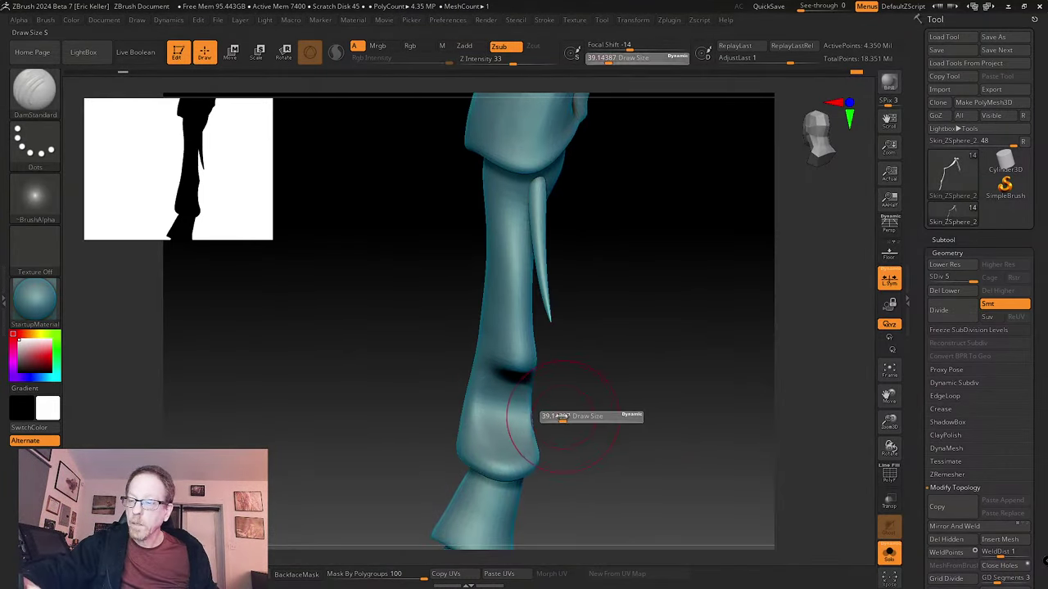
pyautogui.moveTo(566, 419); pyautogui.dragTo(559, 419)
pyautogui.moveTo(562, 417); pyautogui.dragTo(558, 366, button='right')
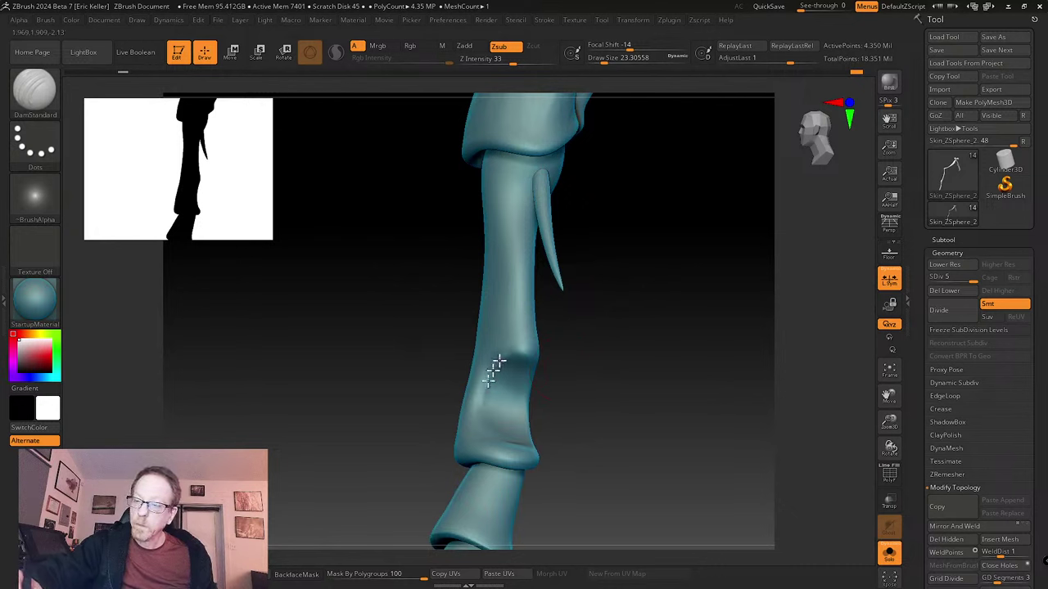
pyautogui.moveTo(494, 358); pyautogui.dragTo(487, 445, button='right')
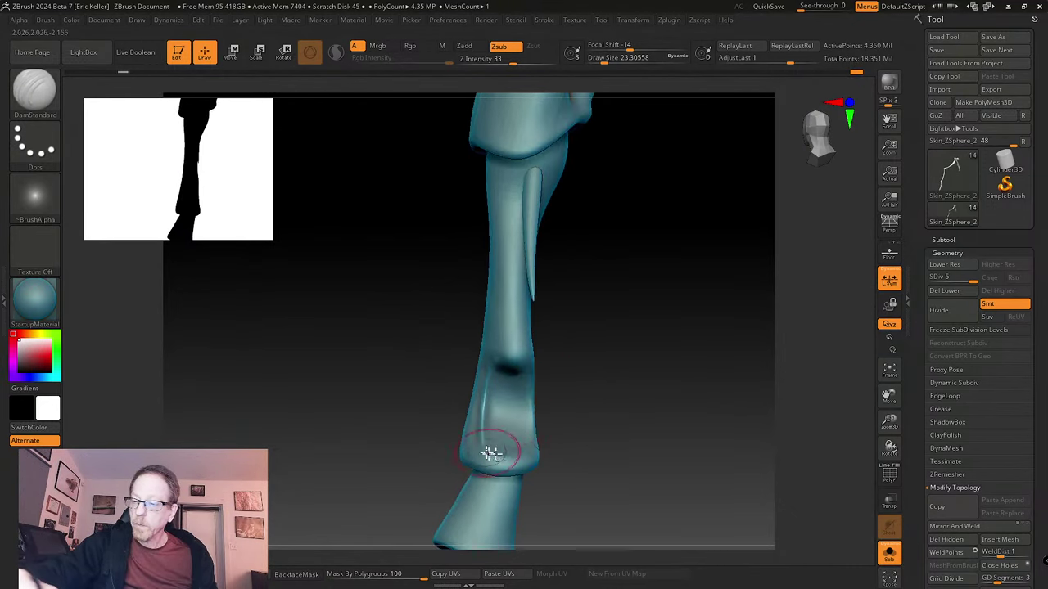
pyautogui.moveTo(489, 453)
pyautogui.mouseDown(button='right')
pyautogui.moveTo(565, 401)
pyautogui.moveTo(507, 393)
pyautogui.moveTo(559, 379)
pyautogui.moveTo(522, 374)
pyautogui.moveTo(580, 450)
pyautogui.moveTo(533, 428)
pyautogui.moveTo(525, 442)
pyautogui.moveTo(548, 442)
pyautogui.moveTo(549, 479)
pyautogui.moveTo(545, 409)
pyautogui.moveTo(549, 475)
pyautogui.mouseUp(button='right')
pyautogui.moveTo(556, 425); pyautogui.dragTo(568, 385, button='right')
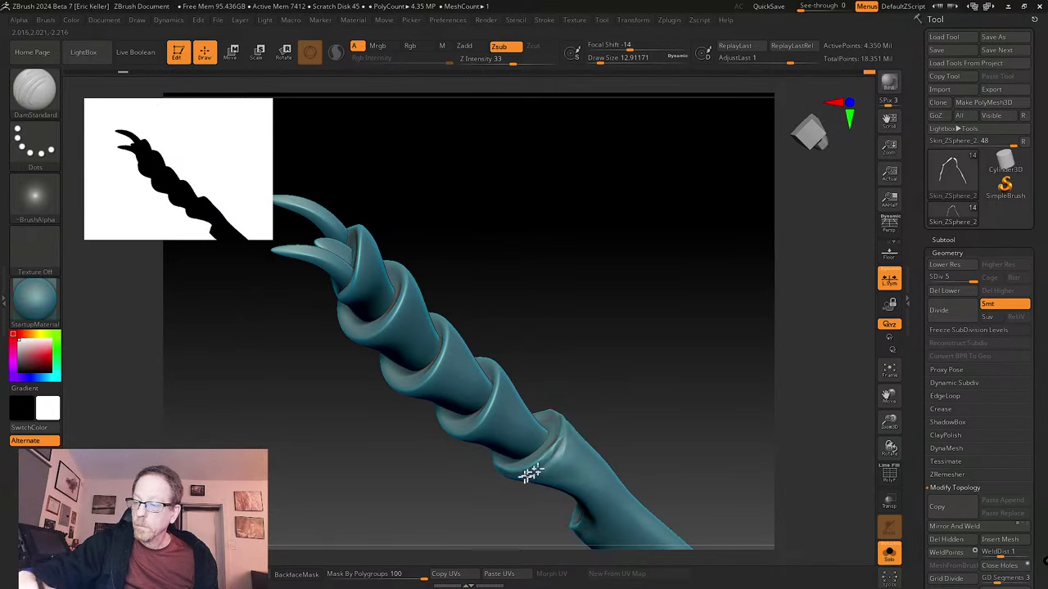
# - Define the rim at the notched segment's lower end from several sides with DamStandard at draw size about 13
pyautogui.moveTo(531, 474); pyautogui.dragTo(553, 477, button='right')
pyautogui.moveTo(569, 375); pyautogui.dragTo(549, 446, button='right')
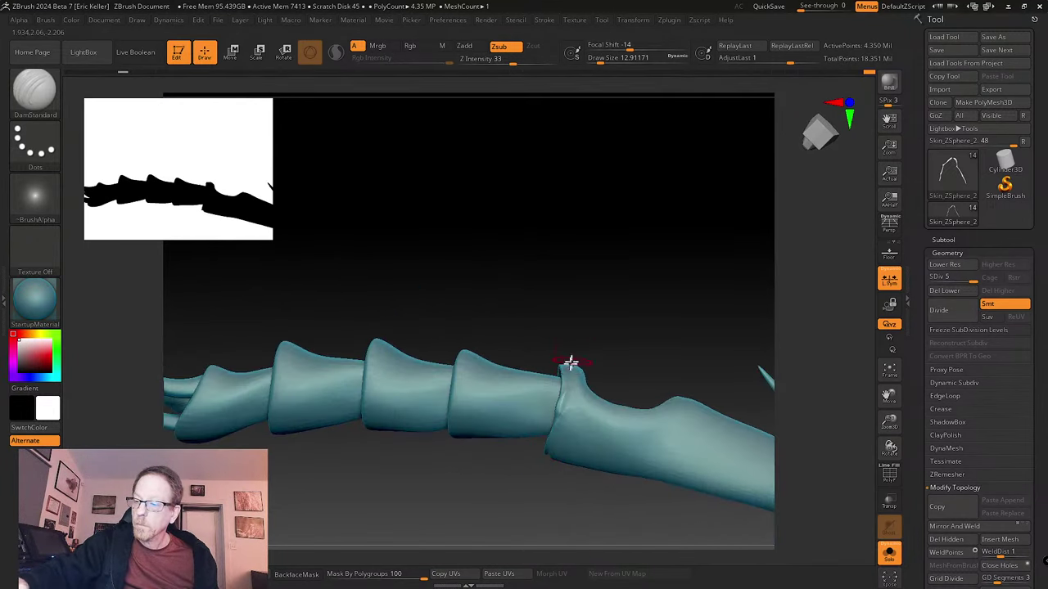
pyautogui.moveTo(571, 362); pyautogui.dragTo(549, 431, button='right')
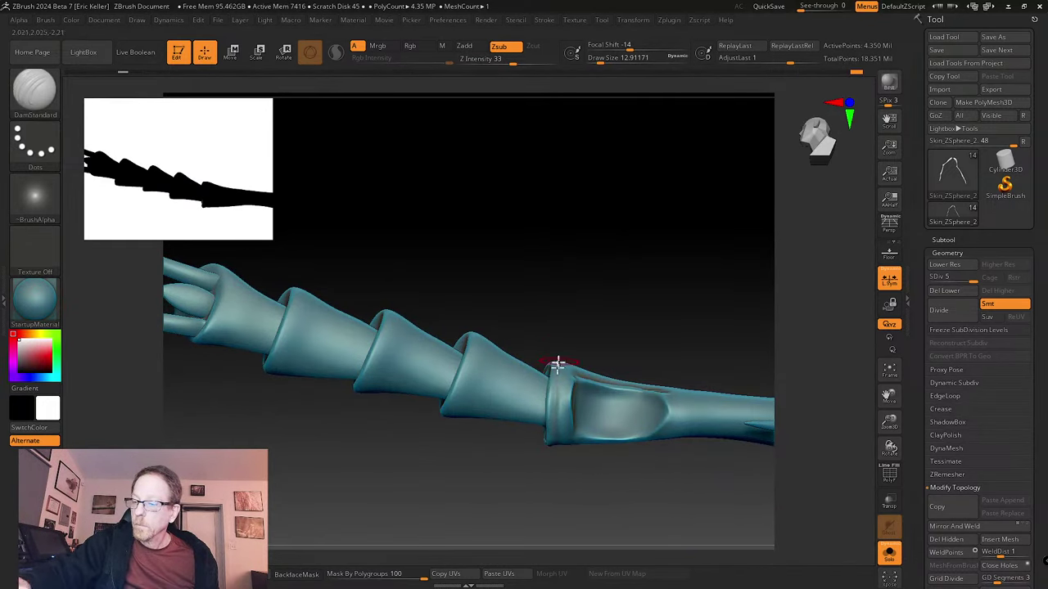
pyautogui.moveTo(556, 378); pyautogui.dragTo(547, 440, button='right')
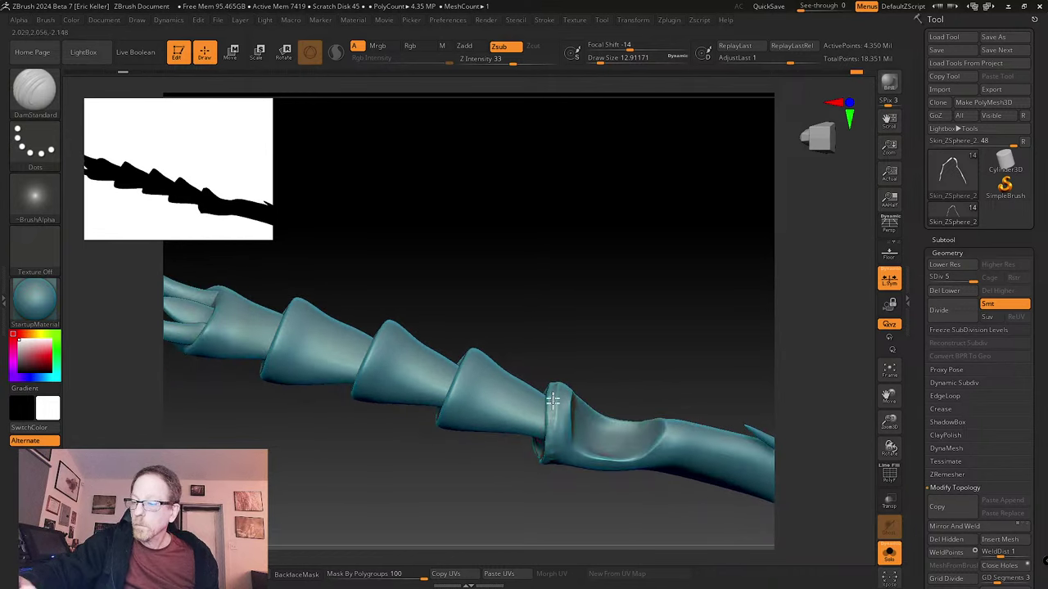
pyautogui.moveTo(581, 331); pyautogui.dragTo(548, 374, button='right')
pyautogui.moveTo(550, 445)
pyautogui.mouseDown(button='right')
pyautogui.moveTo(566, 402)
pyautogui.moveTo(565, 444)
pyautogui.mouseUp(button='right')
pyautogui.moveTo(662, 362); pyautogui.dragTo(631, 312, button='right')
# - Smooth the notched segment between its rim and the shaft joint at draw size about 41
pyautogui.moveTo(703, 409)
pyautogui.keyDown('alt'); pyautogui.mouseDown(button='right')
pyautogui.moveTo(603, 432)
pyautogui.moveTo(564, 416)
pyautogui.mouseUp(button='right'); pyautogui.keyUp('alt')
pyautogui.press('s')
pyautogui.click(625, 429)
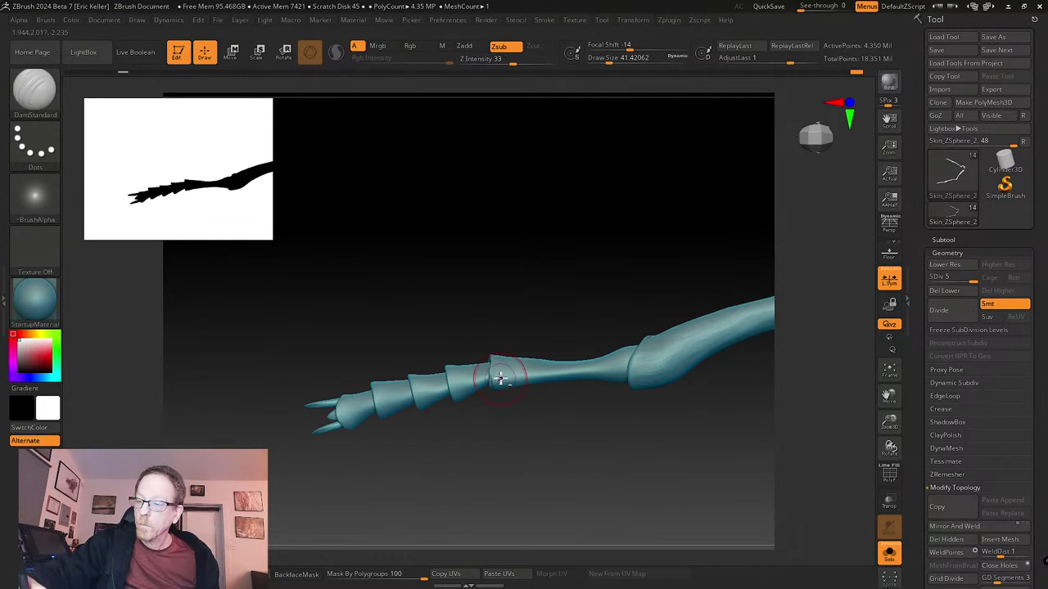
pyautogui.press('shift')
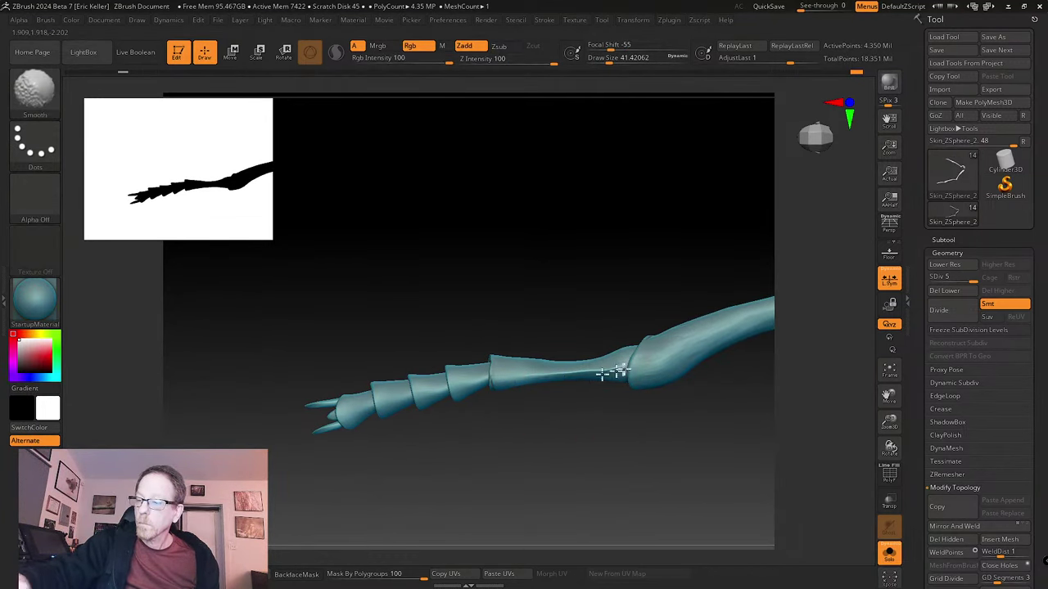
pyautogui.moveTo(577, 373)
pyautogui.mouseDown(button='right')
pyautogui.moveTo(598, 351)
pyautogui.moveTo(631, 388)
pyautogui.moveTo(614, 368)
pyautogui.mouseUp(button='right')
# - Isolate the notched segment and build light strokes along it with tw ClayTubes at Z Intensity 3 and draw size about 22
pyautogui.click(35, 92)
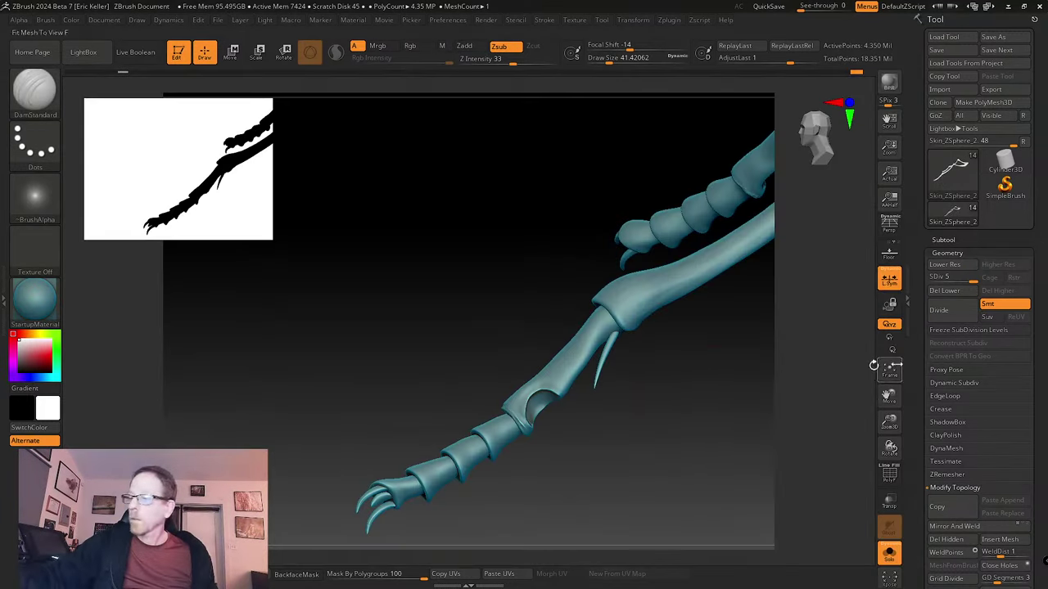
pyautogui.keyDown('ctrl'); pyautogui.keyDown('shift'); pyautogui.click(580, 346); pyautogui.keyUp('shift'); pyautogui.keyUp('ctrl')
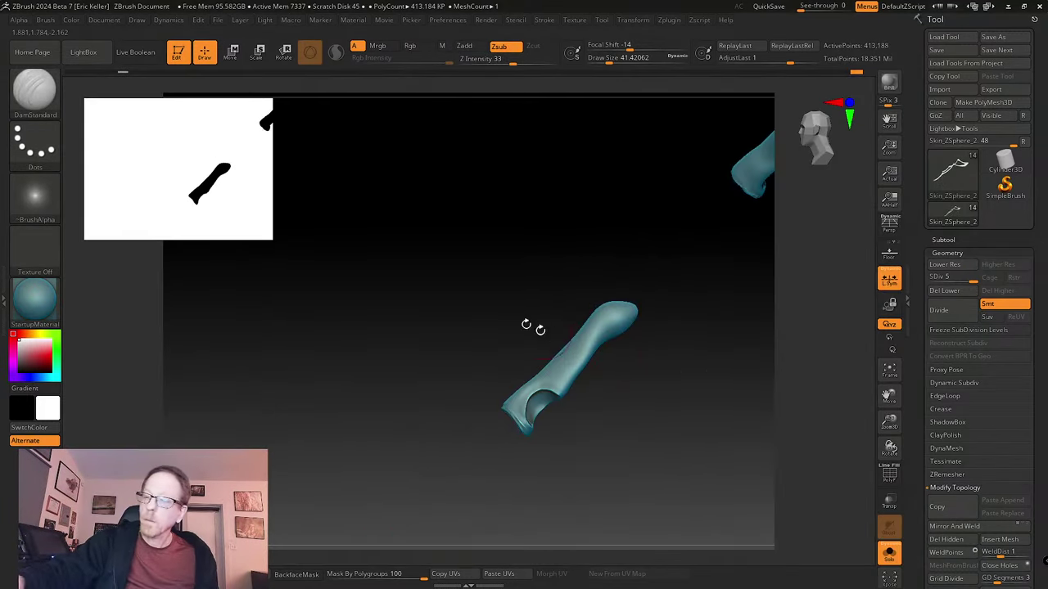
pyautogui.click(50, 99)
pyautogui.click(782, 102)
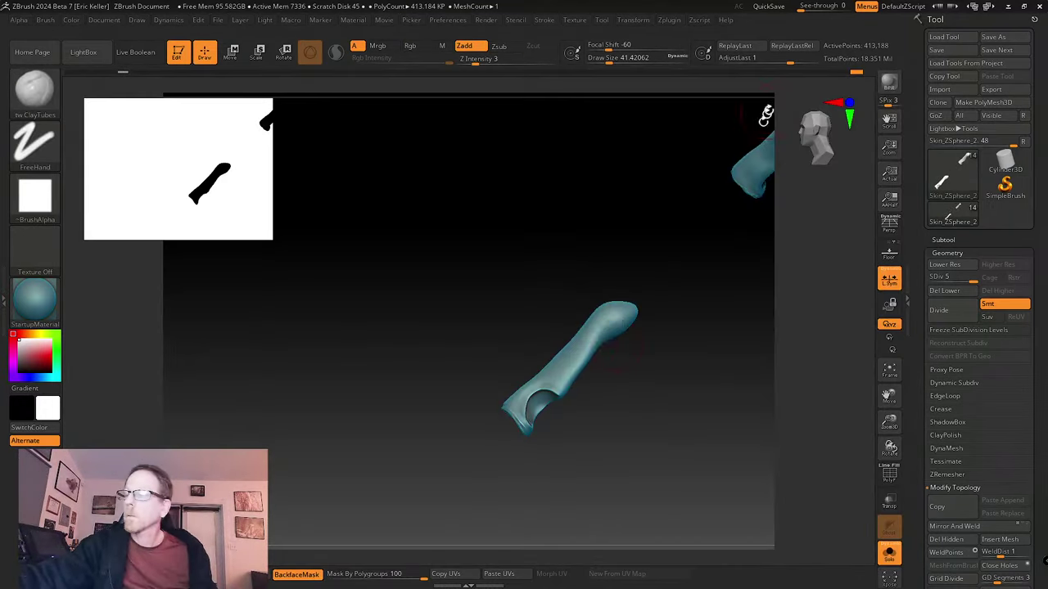
pyautogui.press('s')
pyautogui.moveTo(622, 353); pyautogui.dragTo(612, 353)
pyautogui.moveTo(616, 349); pyautogui.dragTo(607, 336, button='right')
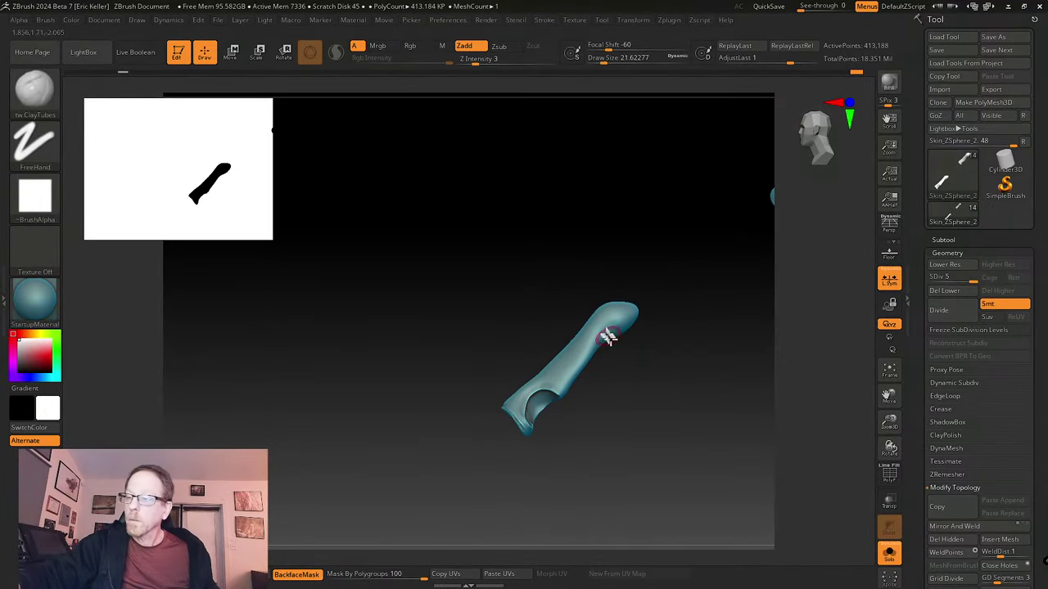
pyautogui.moveTo(607, 325); pyautogui.dragTo(587, 341)
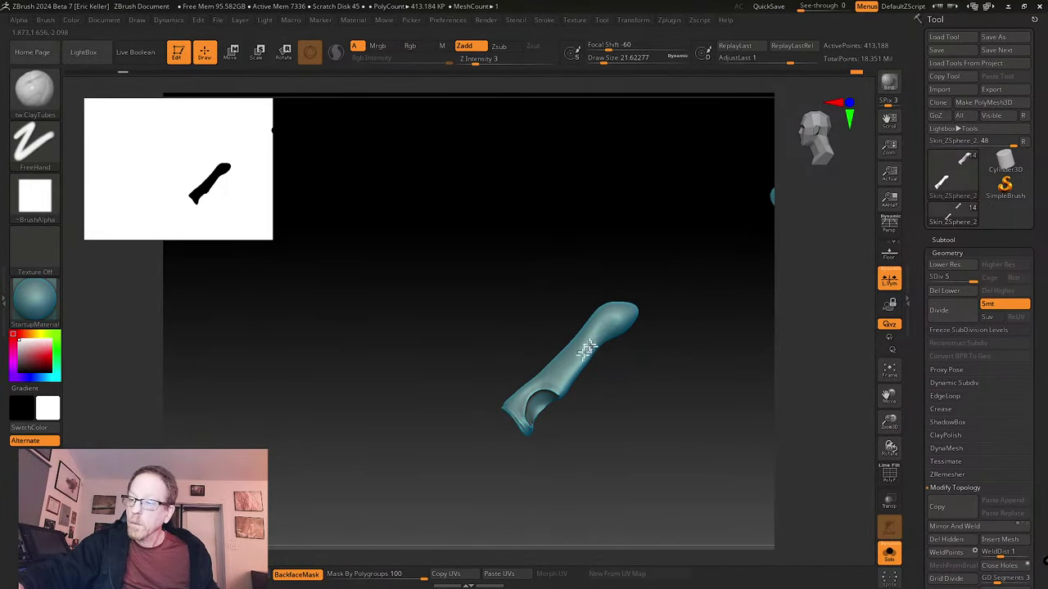
pyautogui.moveTo(563, 388)
pyautogui.mouseDown(button='right')
pyautogui.moveTo(587, 334)
pyautogui.moveTo(579, 365)
pyautogui.moveTo(565, 364)
pyautogui.moveTo(573, 411)
pyautogui.moveTo(585, 393)
pyautogui.moveTo(551, 396)
pyautogui.moveTo(566, 417)
pyautogui.moveTo(580, 402)
pyautogui.mouseUp(button='right')
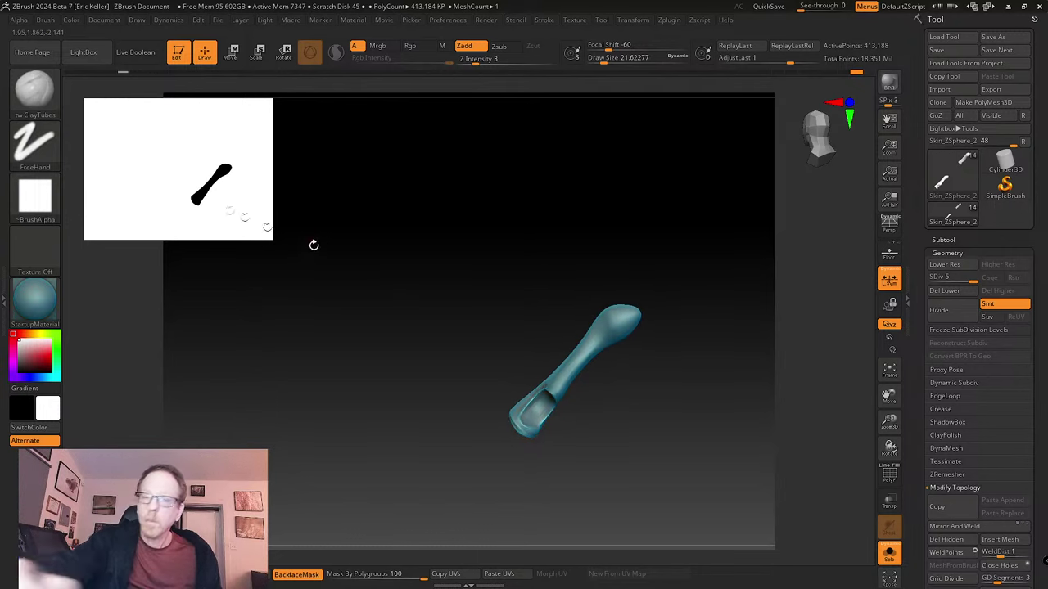
# - Adjust the notch's edge on the isolated segment with the Move brush at Z Intensity 51 and draw size about 22
pyautogui.click(45, 94)
pyautogui.click(416, 102)
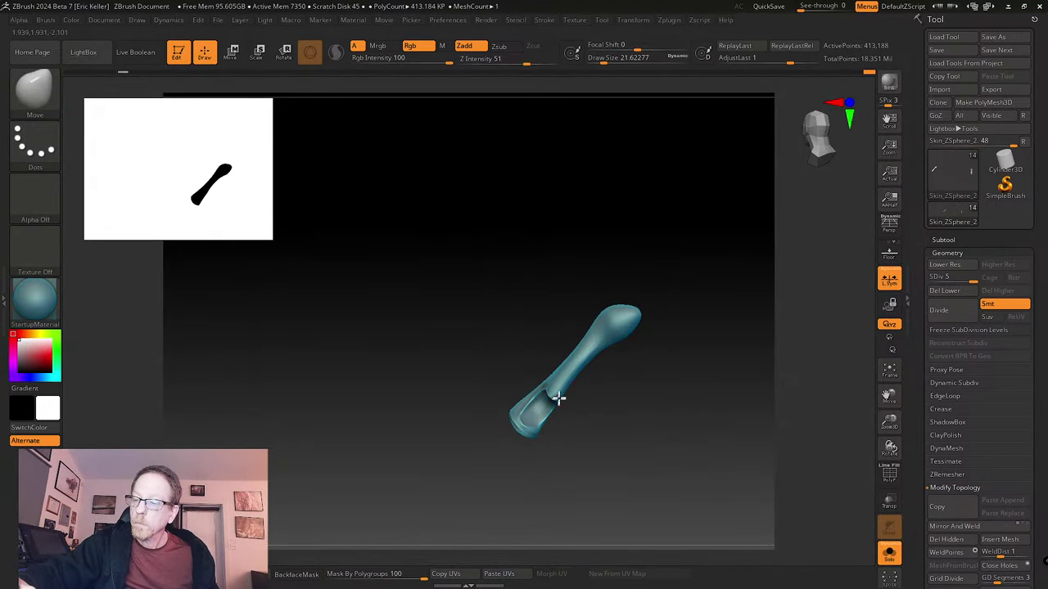
pyautogui.moveTo(557, 398)
pyautogui.mouseDown(button='right')
pyautogui.moveTo(573, 412)
pyautogui.moveTo(556, 400)
pyautogui.moveTo(597, 398)
pyautogui.mouseUp(button='right')
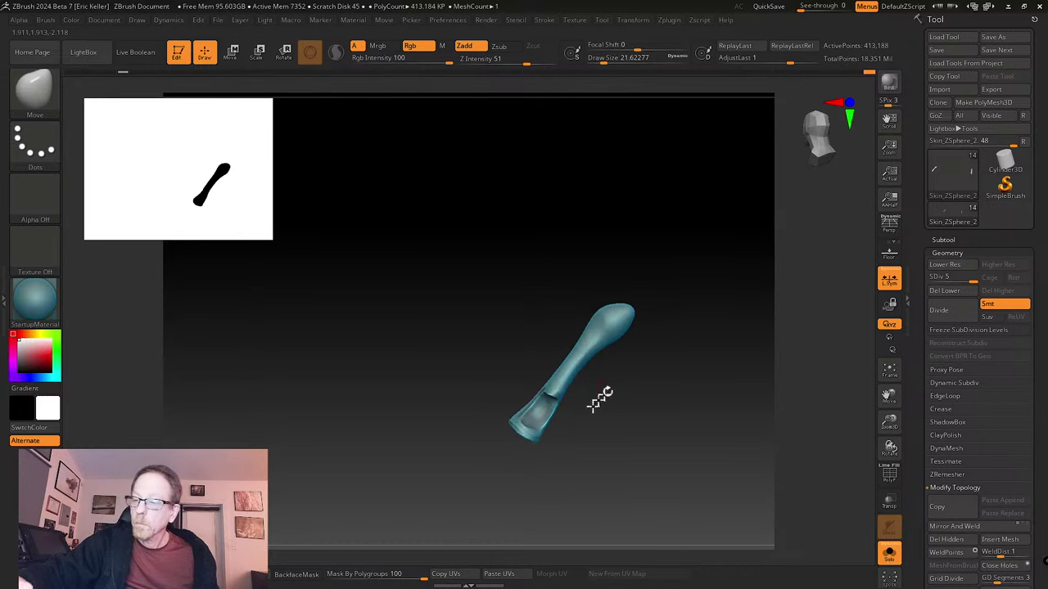
# - Add light lengthwise strokes along the isolated segment's back and sides with tw ClayTubes at Z Intensity 3
pyautogui.click(35, 86)
pyautogui.click(782, 99)
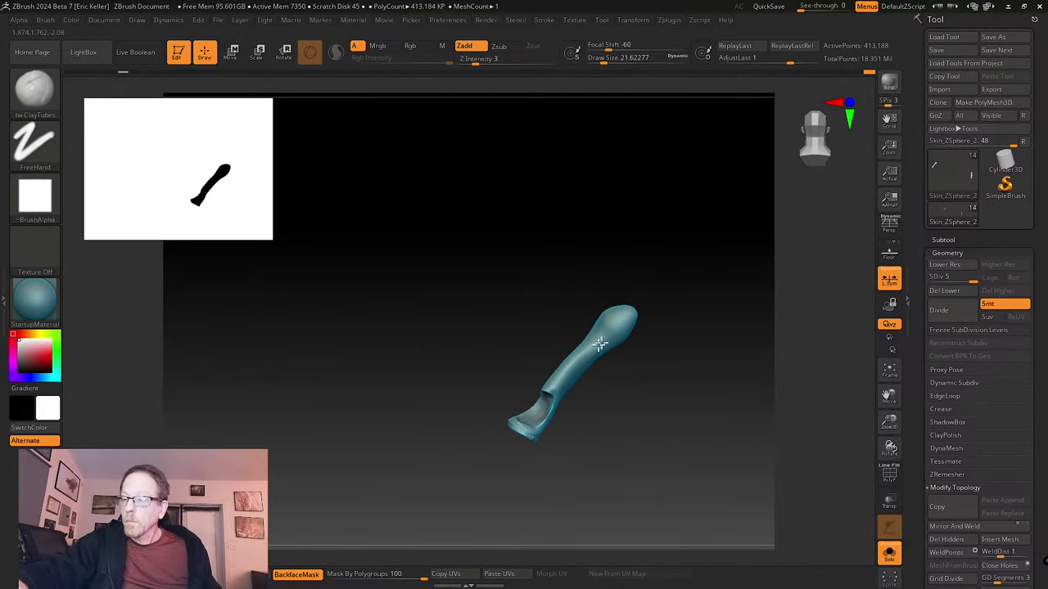
pyautogui.moveTo(600, 343)
pyautogui.mouseDown(button='right')
pyautogui.moveTo(603, 357)
pyautogui.moveTo(600, 349)
pyautogui.moveTo(582, 379)
pyautogui.moveTo(586, 349)
pyautogui.mouseUp(button='right')
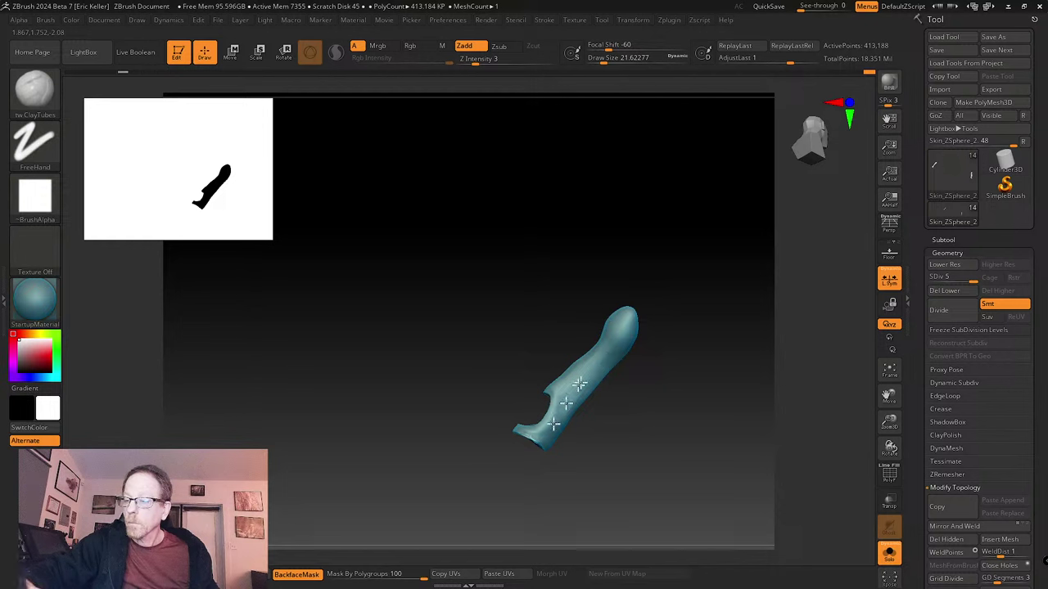
pyautogui.moveTo(583, 356); pyautogui.dragTo(579, 380, button='right')
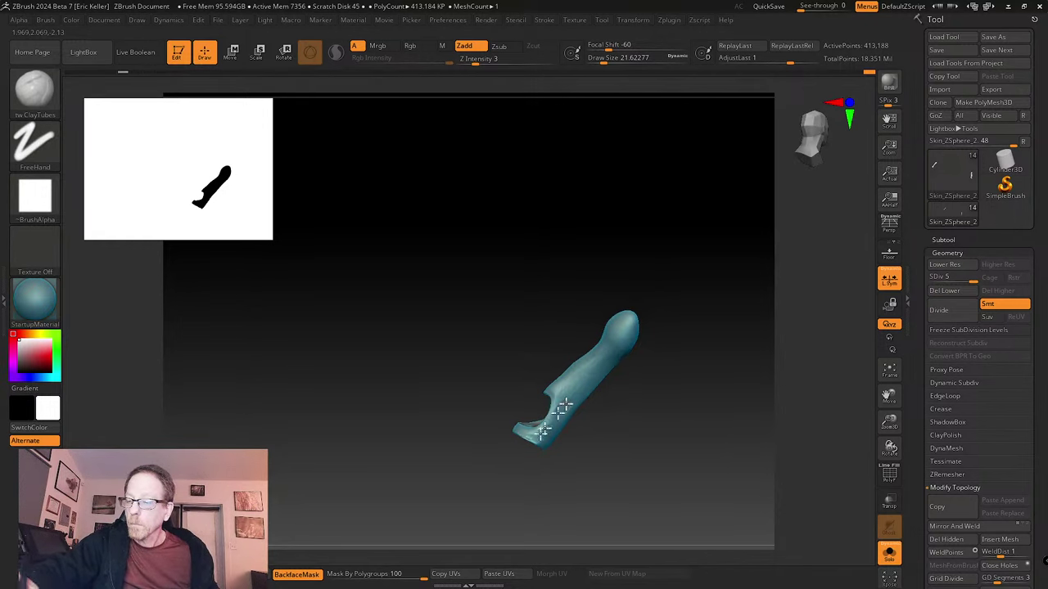
pyautogui.moveTo(597, 436); pyautogui.dragTo(564, 419, button='right')
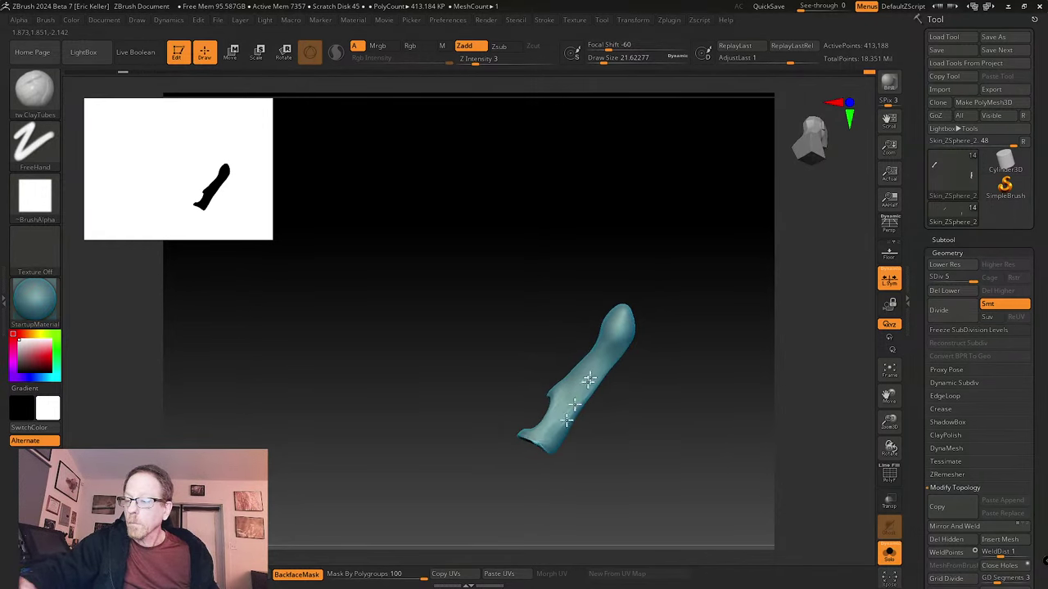
pyautogui.moveTo(588, 379); pyautogui.dragTo(620, 347, button='right')
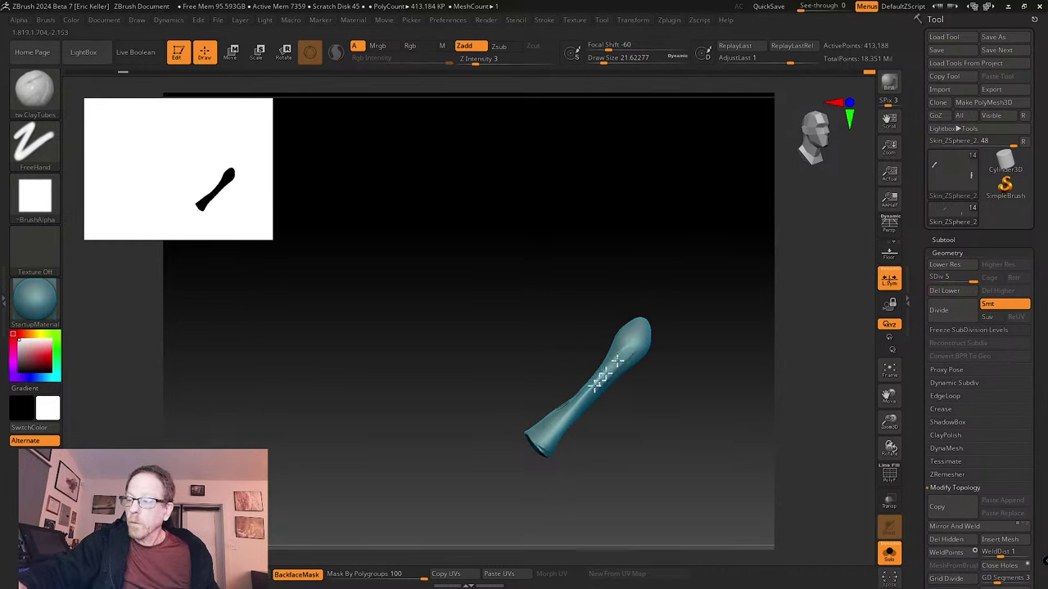
# - Smooth the stroke marks below the segment's rounded end and along its narrow middle at draw size about 22
pyautogui.press('shift')
pyautogui.keyDown('shift'); pyautogui.moveTo(626, 356); pyautogui.dragTo(617, 349); pyautogui.keyUp('shift')
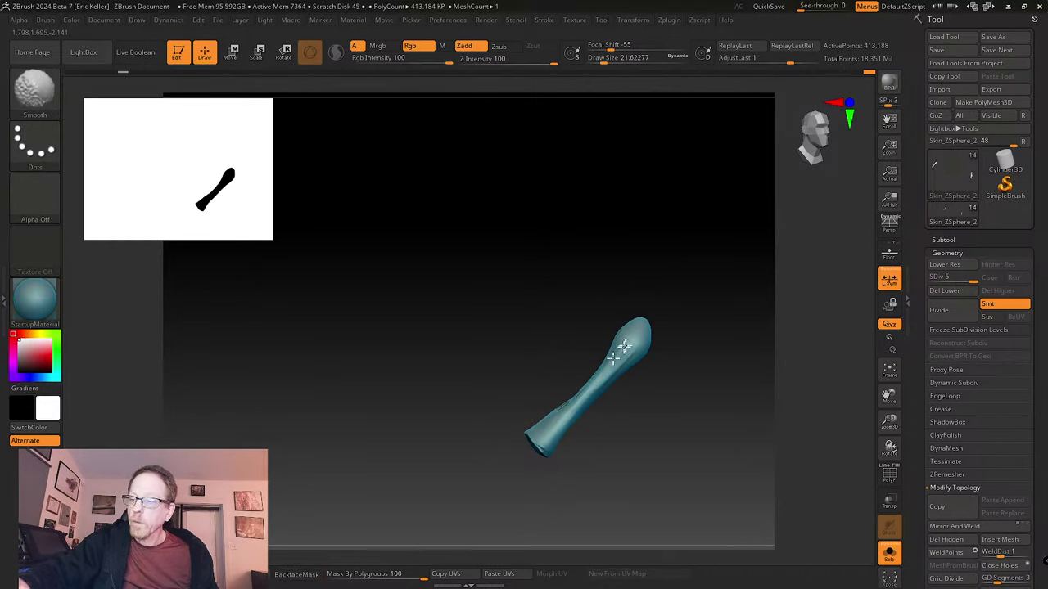
pyautogui.moveTo(582, 421); pyautogui.dragTo(568, 414, button='right')
pyautogui.keyDown('shift'); pyautogui.moveTo(568, 414); pyautogui.dragTo(587, 399); pyautogui.keyUp('shift')
# - Layer subtle tw ClayTubes strokes over the segment's side, from the notch up to the rounded end
pyautogui.moveTo(618, 435); pyautogui.dragTo(619, 355, button='right')
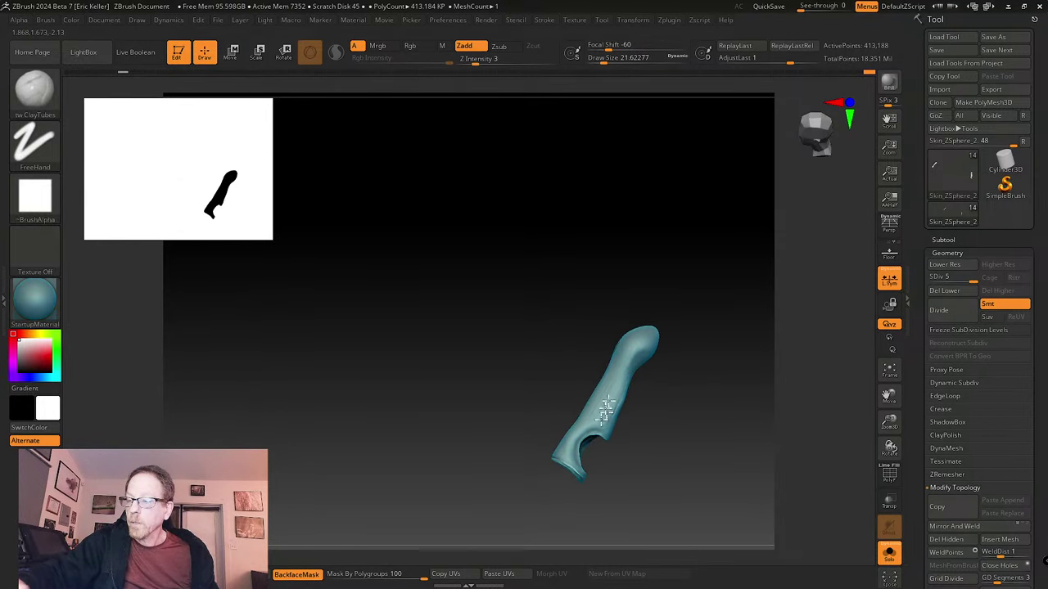
pyautogui.moveTo(584, 443); pyautogui.dragTo(568, 447, button='right')
pyautogui.moveTo(568, 447); pyautogui.dragTo(585, 412)
pyautogui.moveTo(619, 426); pyautogui.dragTo(636, 377, button='right')
pyautogui.moveTo(646, 415); pyautogui.dragTo(626, 374, button='right')
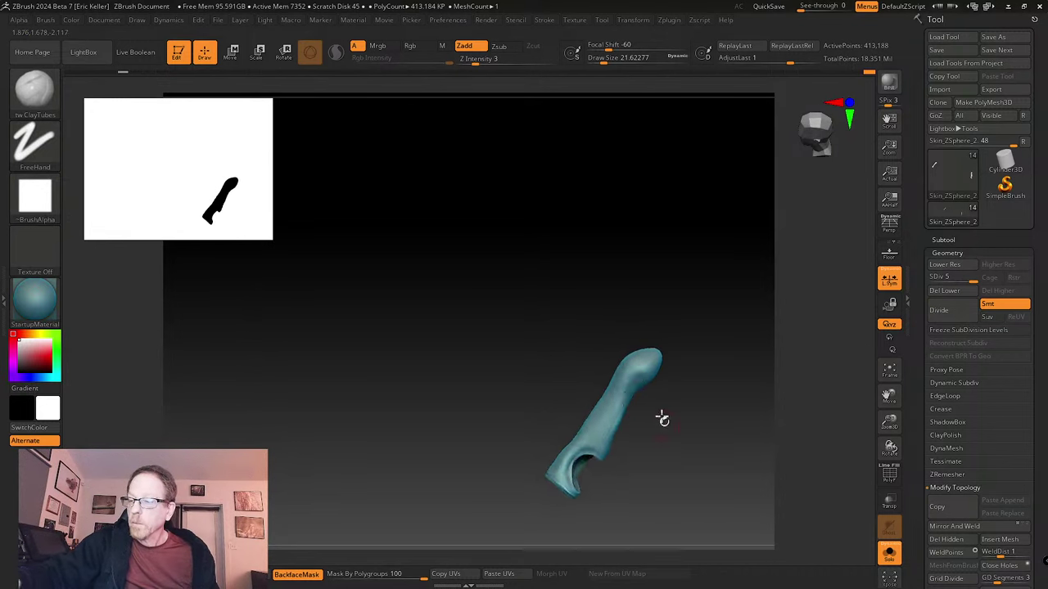
pyautogui.moveTo(662, 418); pyautogui.dragTo(641, 378, button='right')
pyautogui.moveTo(663, 420); pyautogui.dragTo(636, 395, button='right')
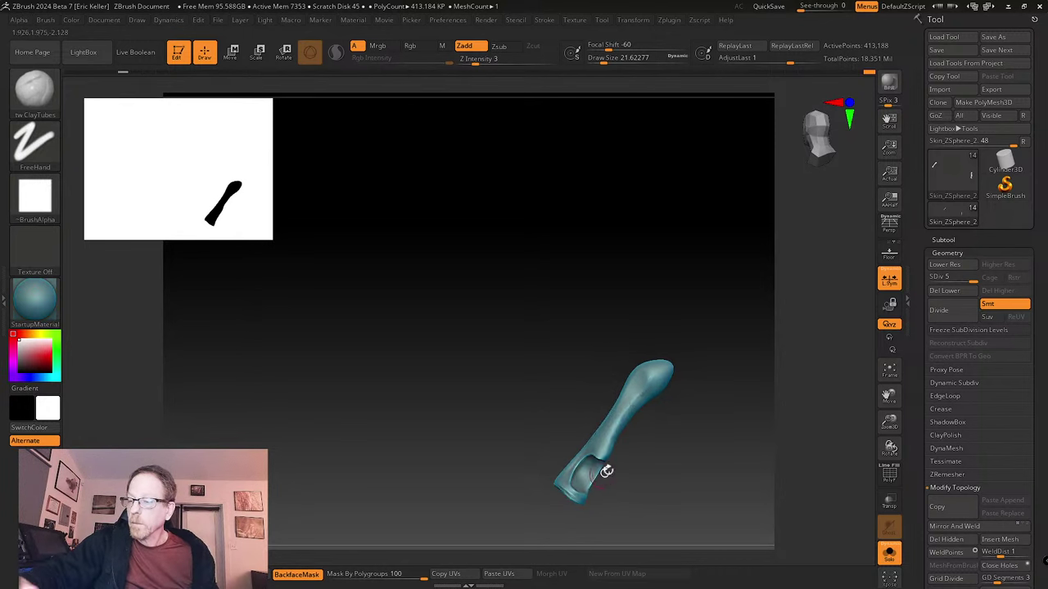
# - Build up the surface above the notch with tw ClayTubes strokes and soften the segment's middle with the Smooth brush
pyautogui.moveTo(603, 469); pyautogui.dragTo(607, 443, button='right')
pyautogui.moveTo(631, 410); pyautogui.dragTo(668, 449, button='right')
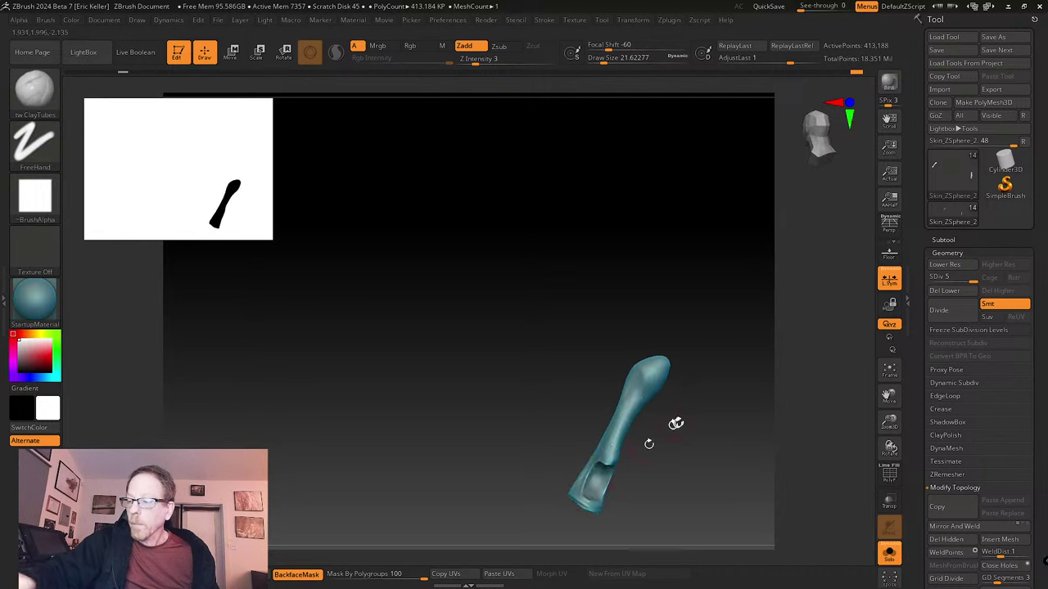
pyautogui.moveTo(676, 423); pyautogui.dragTo(699, 383, button='right')
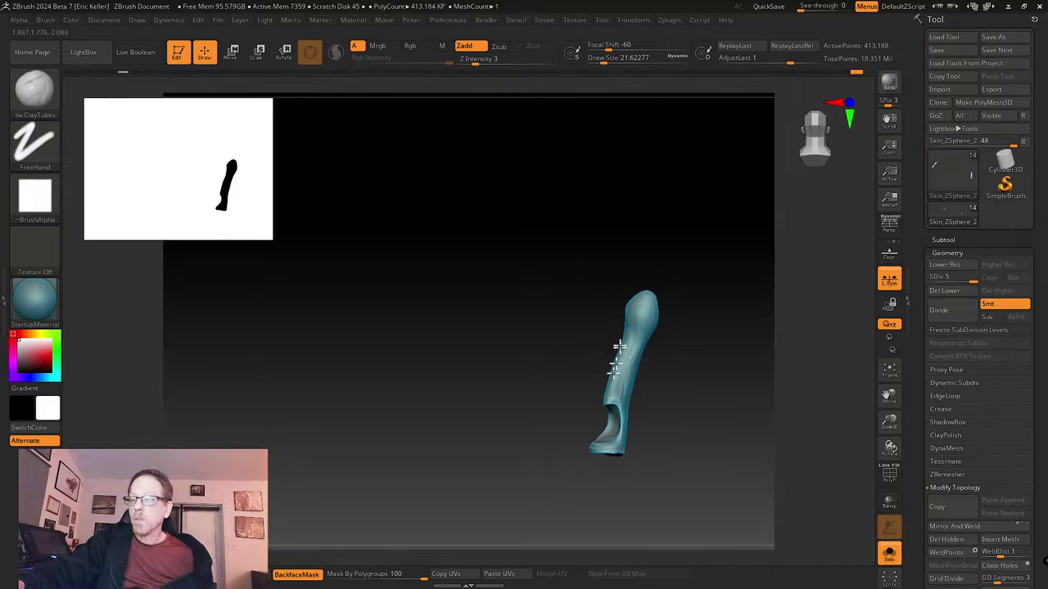
pyautogui.moveTo(645, 344); pyautogui.dragTo(671, 370, button='right')
pyautogui.moveTo(624, 368)
pyautogui.keyDown('shift'); pyautogui.mouseDown()
pyautogui.moveTo(620, 339)
pyautogui.moveTo(626, 360)
pyautogui.mouseUp(); pyautogui.keyUp('shift')
pyautogui.moveTo(669, 358)
pyautogui.mouseDown(button='right')
pyautogui.moveTo(641, 357)
pyautogui.moveTo(695, 368)
pyautogui.moveTo(679, 372)
pyautogui.mouseUp(button='right')
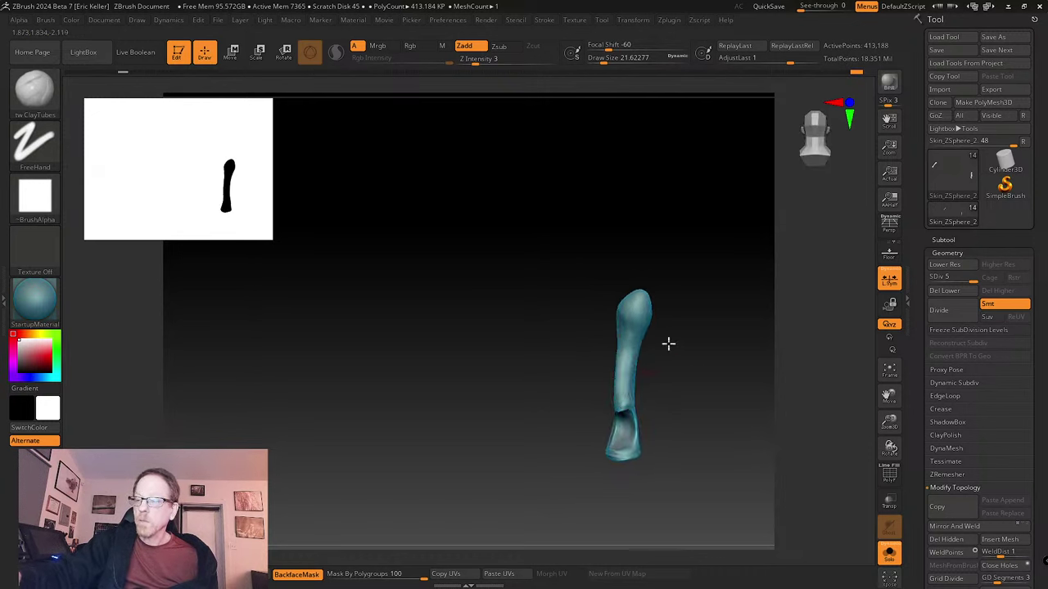
# - Add fine lengthwise tw ClayTubes streaks along the segment's middle and outer side at Z Intensity 3
pyautogui.moveTo(667, 344); pyautogui.dragTo(622, 352, button='right')
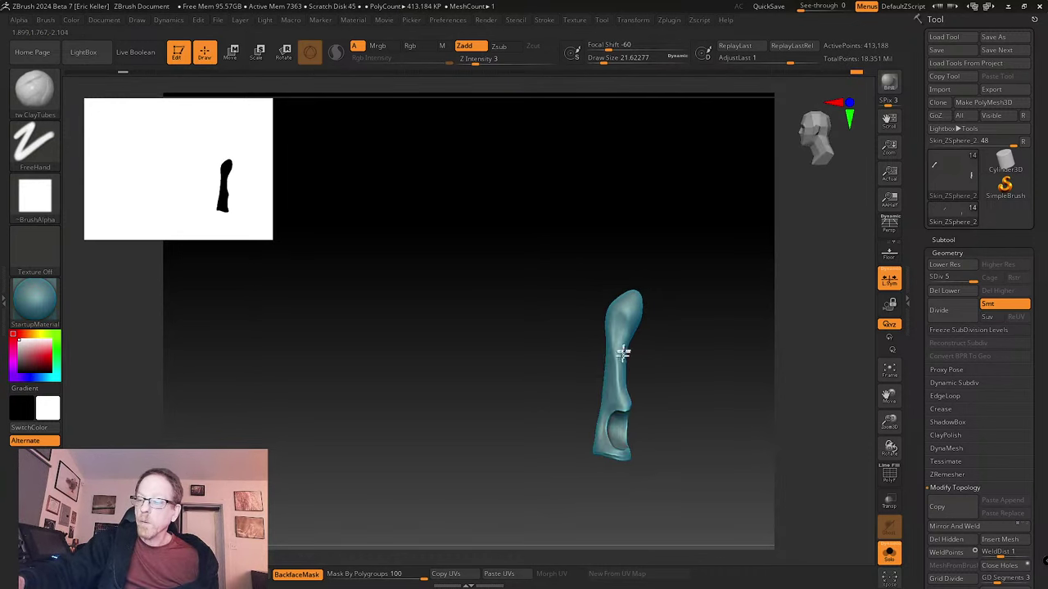
pyautogui.moveTo(639, 392); pyautogui.dragTo(661, 360, button='right')
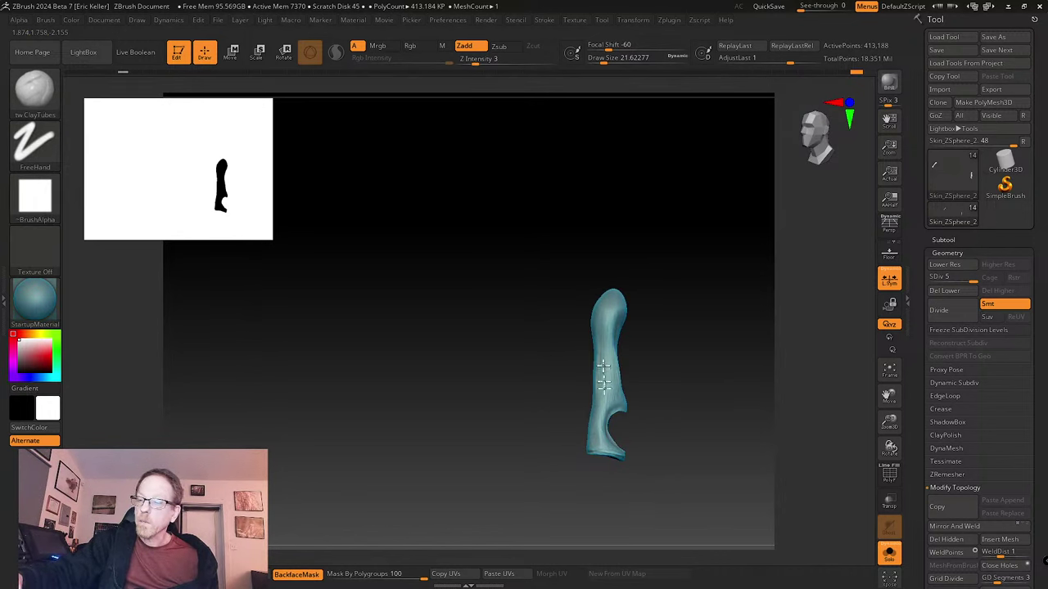
pyautogui.moveTo(627, 404); pyautogui.dragTo(609, 351, button='right')
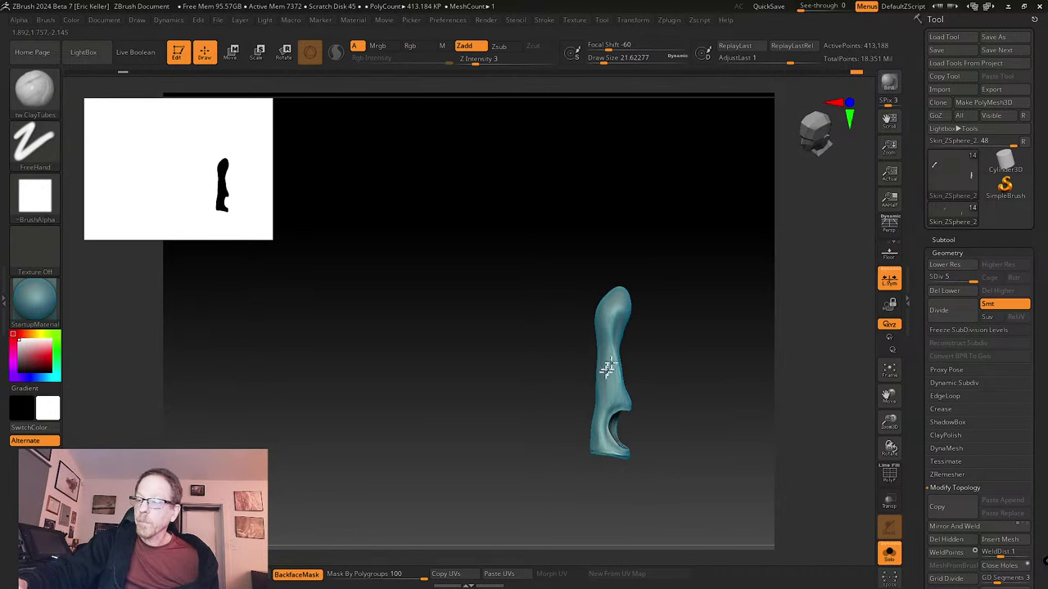
pyautogui.moveTo(660, 376)
pyautogui.mouseDown(button='right')
pyautogui.moveTo(601, 368)
pyautogui.moveTo(667, 369)
pyautogui.mouseUp(button='right')
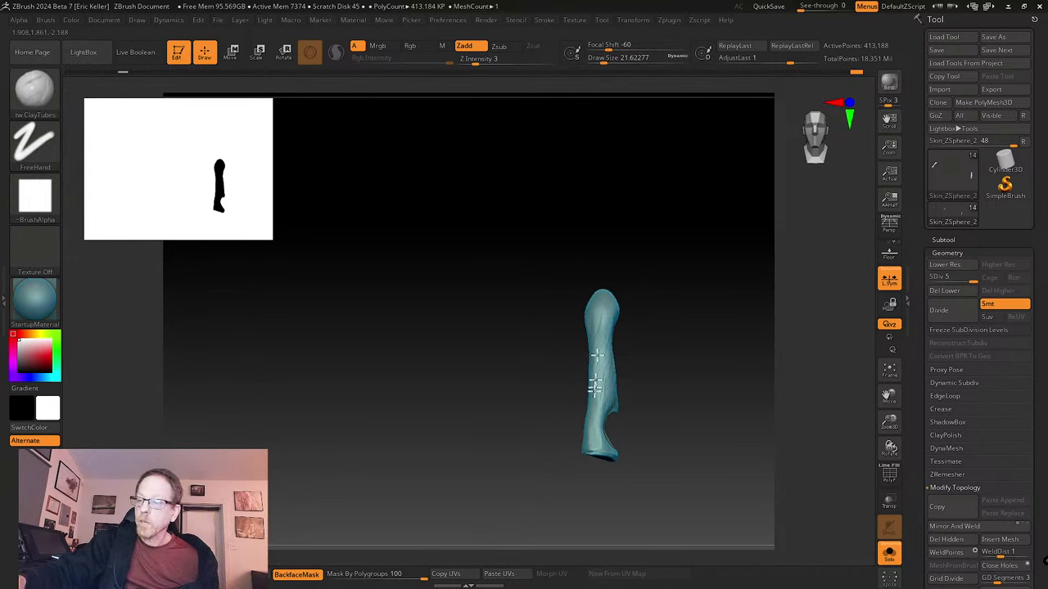
# - Add light lengthwise tw ClayTubes strokes around the isolated notched segment, from its rounded end to the notch, at Z Intensity 3
pyautogui.moveTo(604, 343); pyautogui.dragTo(611, 351, button='right')
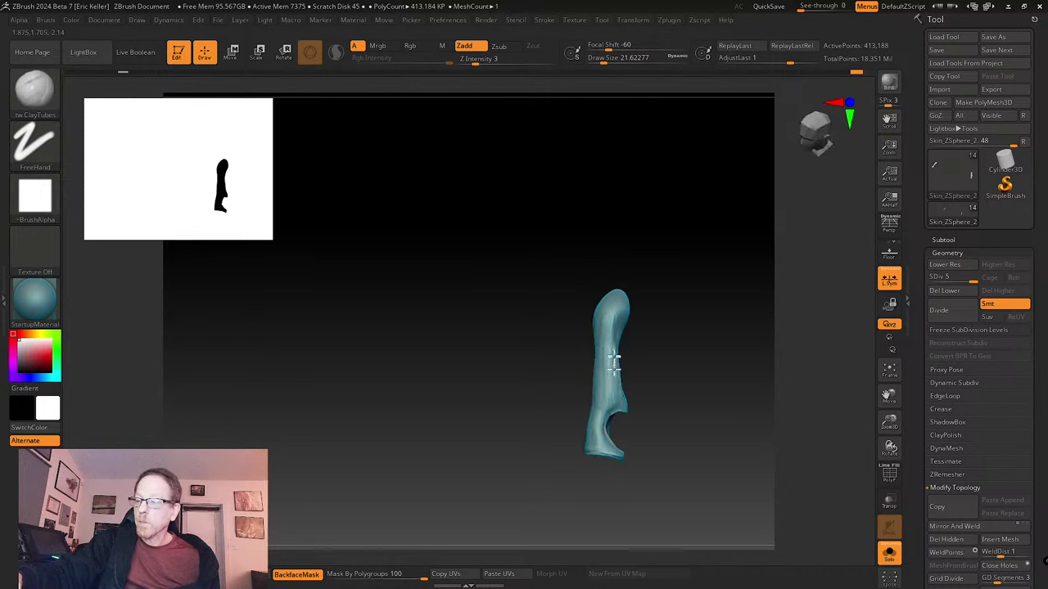
pyautogui.moveTo(613, 362); pyautogui.dragTo(636, 379, button='right')
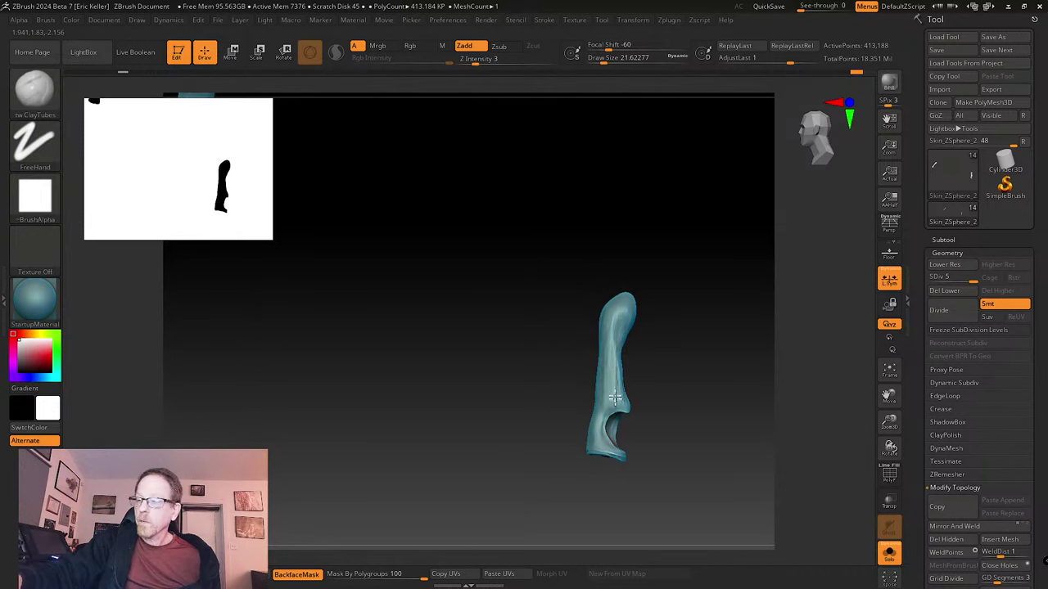
pyautogui.moveTo(613, 415); pyautogui.dragTo(608, 363, button='right')
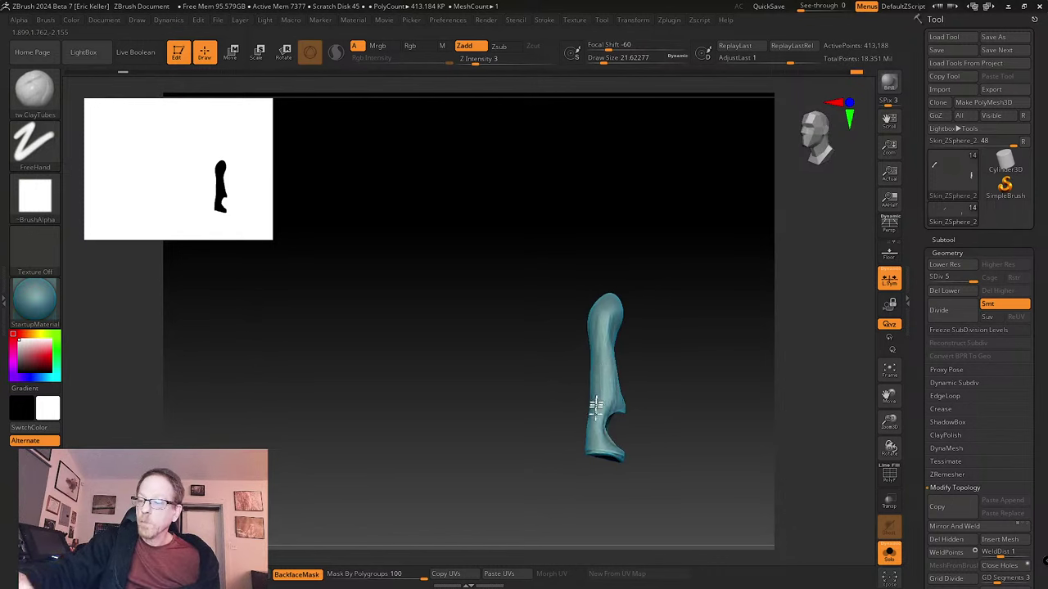
pyautogui.moveTo(657, 391); pyautogui.dragTo(636, 351, button='right')
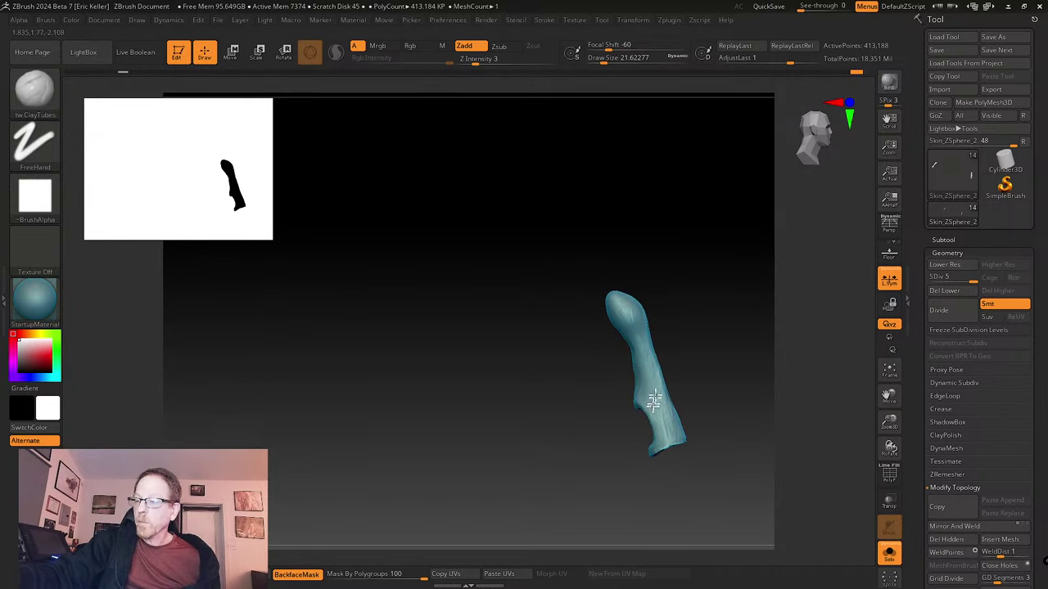
pyautogui.moveTo(693, 386); pyautogui.dragTo(661, 410, button='right')
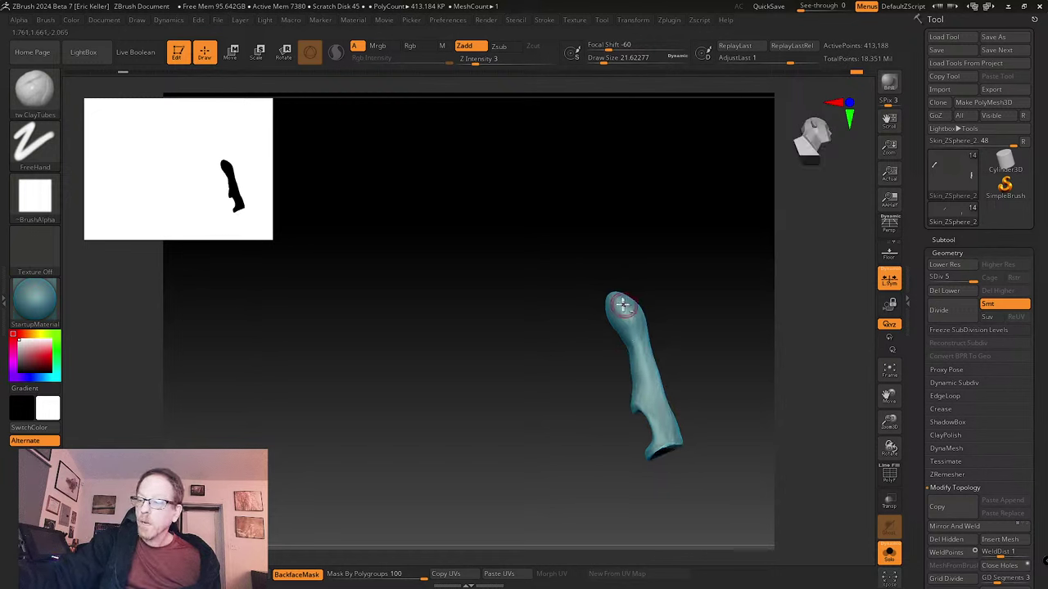
pyautogui.moveTo(680, 327); pyautogui.dragTo(690, 365, button='right')
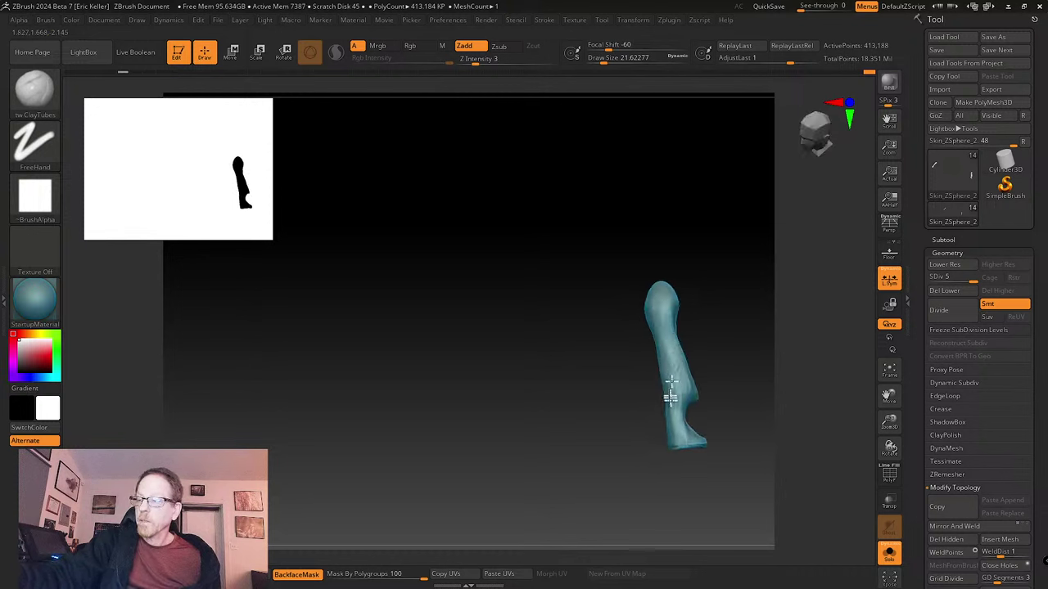
pyautogui.keyDown('alt'); pyautogui.moveTo(721, 388); pyautogui.dragTo(646, 348, button='right'); pyautogui.keyUp('alt')
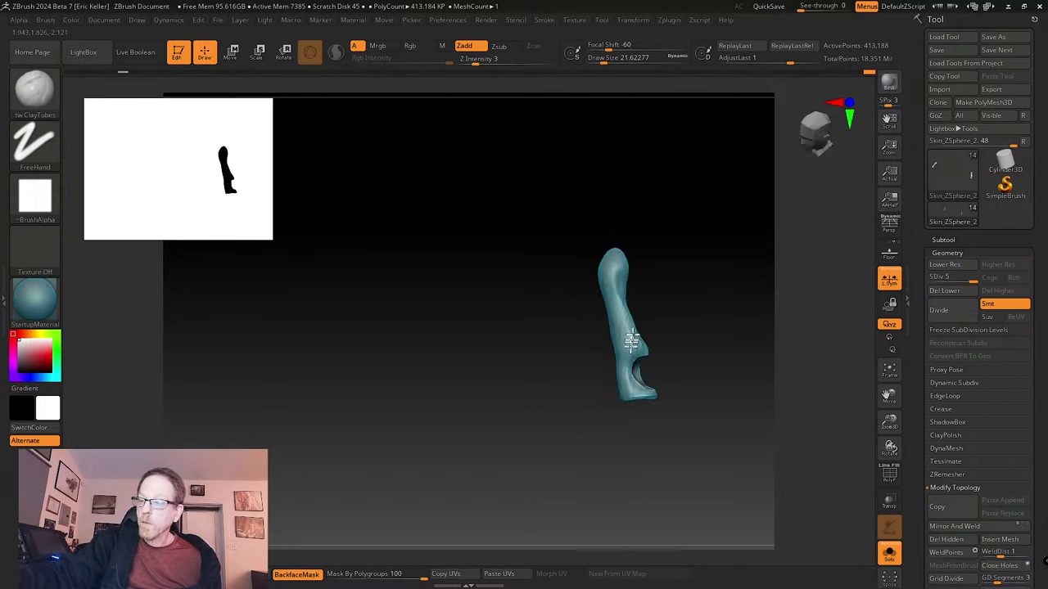
# - Build up the back and narrow middle of the notched segment with faint tw ClayTubes strokes at draw size about 22
pyautogui.moveTo(674, 305)
pyautogui.mouseDown()
pyautogui.moveTo(643, 327)
pyautogui.moveTo(630, 292)
pyautogui.moveTo(634, 313)
pyautogui.mouseUp()
pyautogui.moveTo(676, 282)
pyautogui.mouseDown()
pyautogui.moveTo(575, 382)
pyautogui.moveTo(578, 403)
pyautogui.mouseUp()
pyautogui.moveTo(575, 372); pyautogui.dragTo(620, 339, button='right')
pyautogui.hotkey('shift', 's')
pyautogui.hotkey('ctrl', 'n')
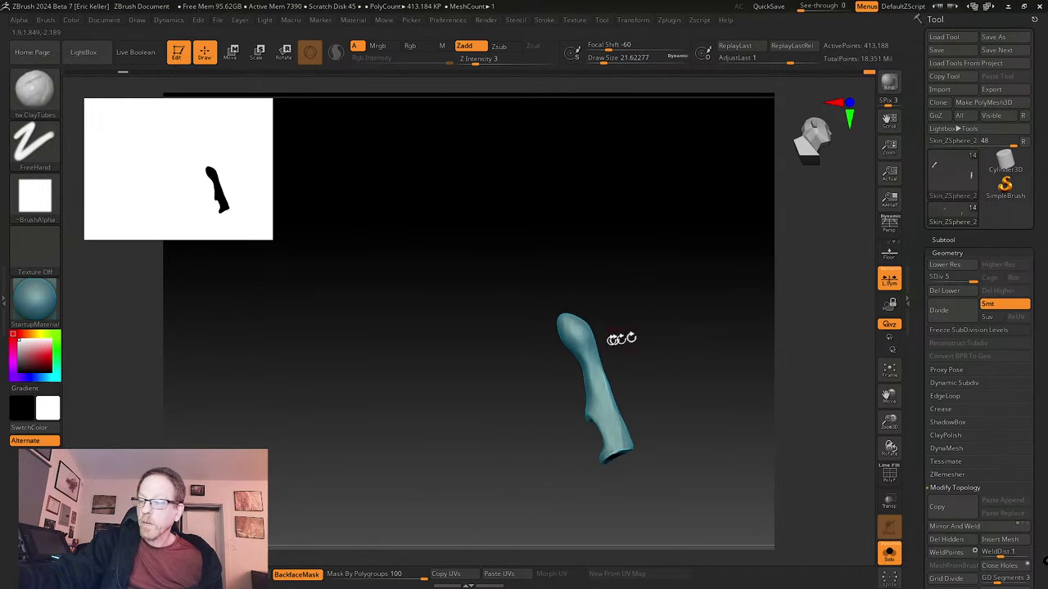
pyautogui.moveTo(597, 376)
pyautogui.mouseDown(button='right')
pyautogui.moveTo(582, 362)
pyautogui.moveTo(588, 389)
pyautogui.moveTo(601, 380)
pyautogui.moveTo(613, 433)
pyautogui.moveTo(613, 355)
pyautogui.moveTo(571, 362)
pyautogui.moveTo(586, 372)
pyautogui.mouseUp(button='right')
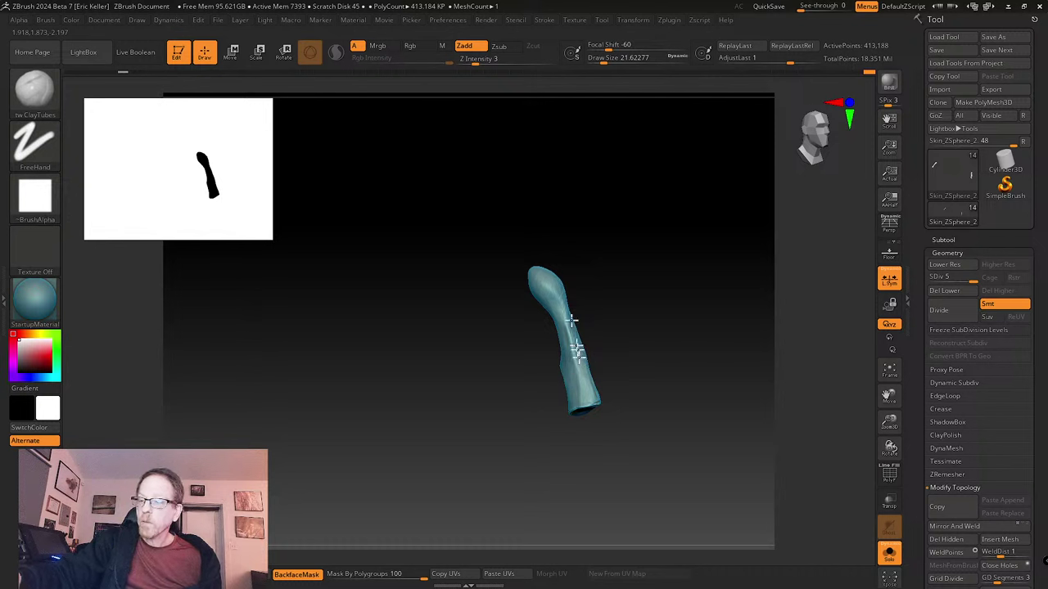
pyautogui.moveTo(571, 320)
pyautogui.mouseDown(button='right')
pyautogui.moveTo(568, 293)
pyautogui.moveTo(585, 320)
pyautogui.moveTo(576, 305)
pyautogui.moveTo(606, 315)
pyautogui.moveTo(594, 325)
pyautogui.moveTo(666, 271)
pyautogui.moveTo(578, 312)
pyautogui.mouseUp(button='right')
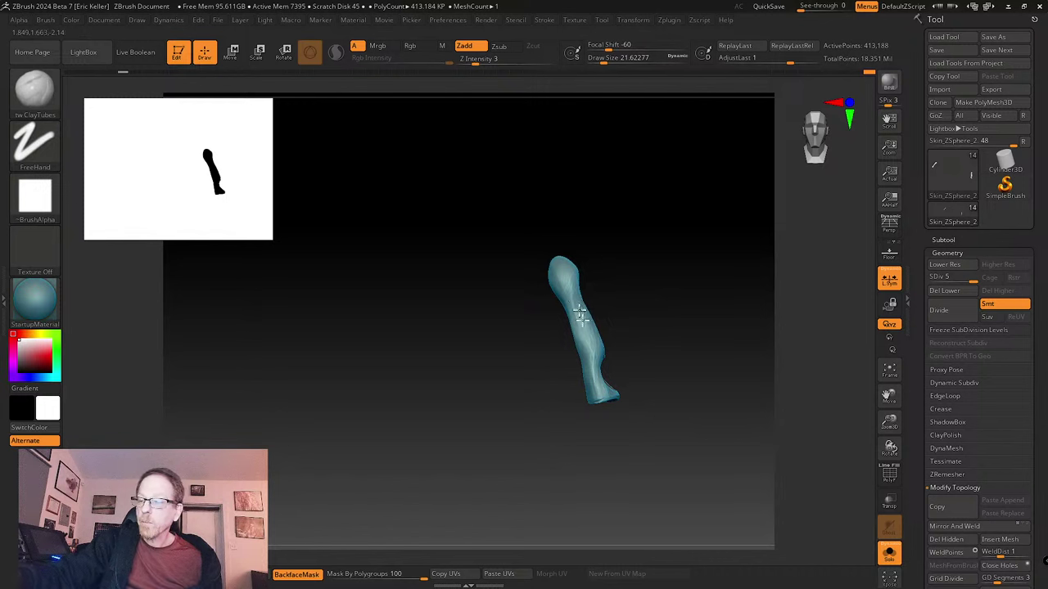
pyautogui.moveTo(627, 336); pyautogui.dragTo(602, 350, button='right')
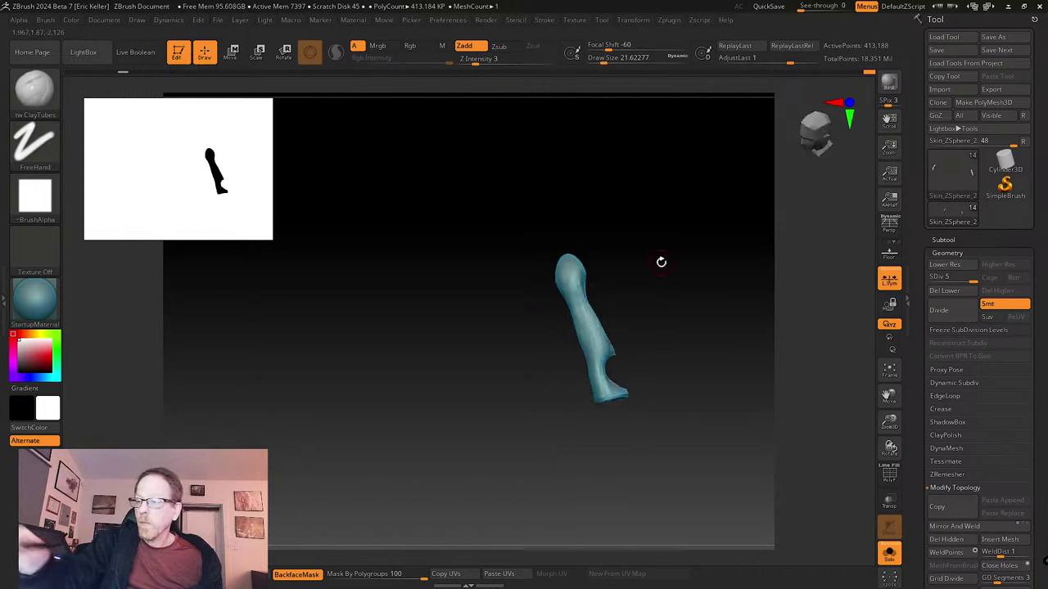
# - Work fine tw ClayTubes streaks over the neck below the rounded end and around the notch and its lower lip
pyautogui.moveTo(605, 304); pyautogui.dragTo(655, 282, button='right')
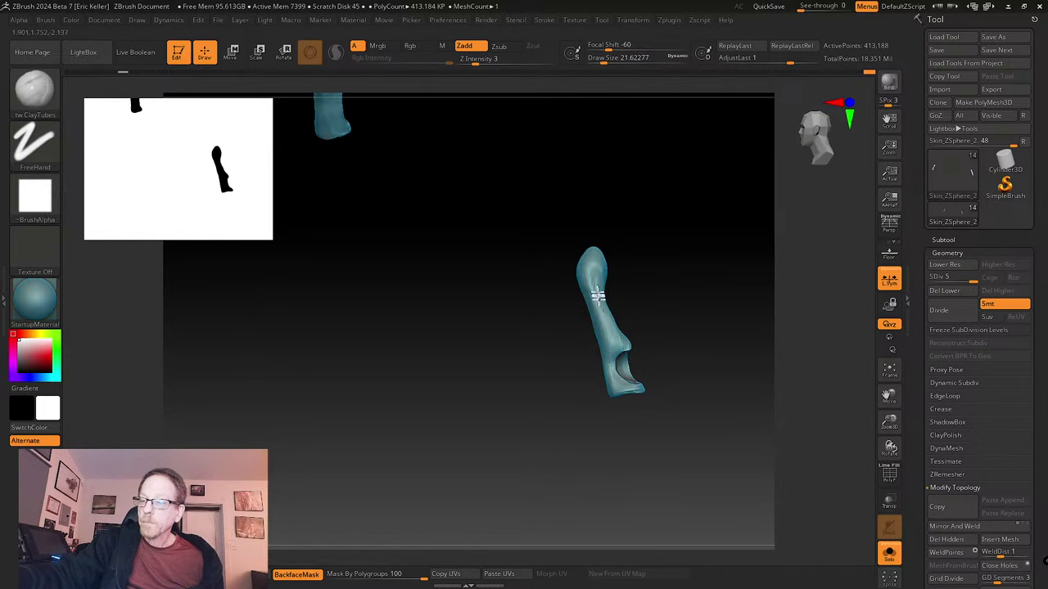
pyautogui.moveTo(643, 335); pyautogui.dragTo(668, 284, button='right')
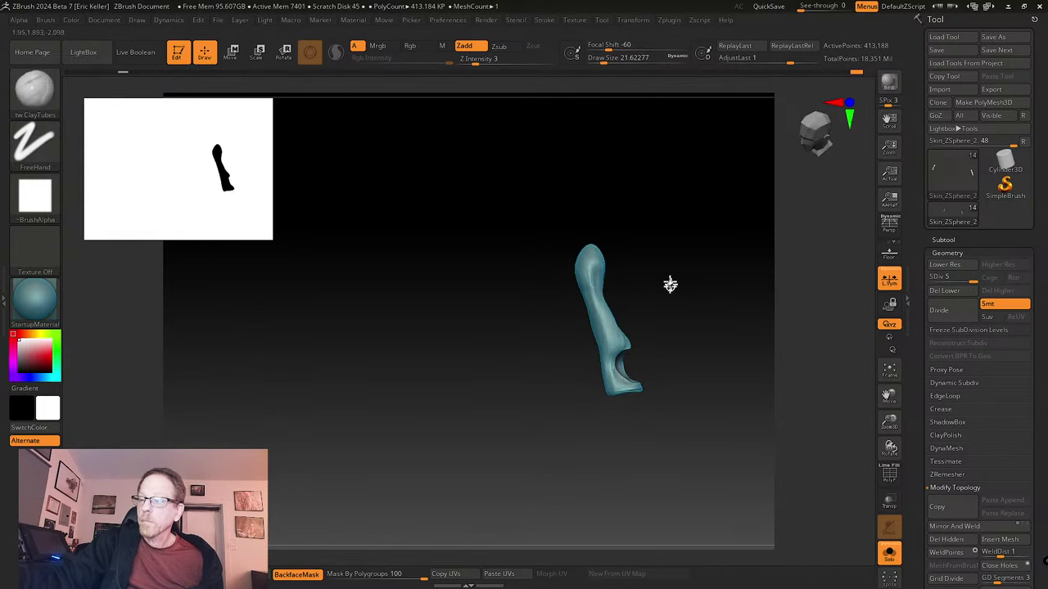
pyautogui.moveTo(650, 321); pyautogui.dragTo(627, 308, button='right')
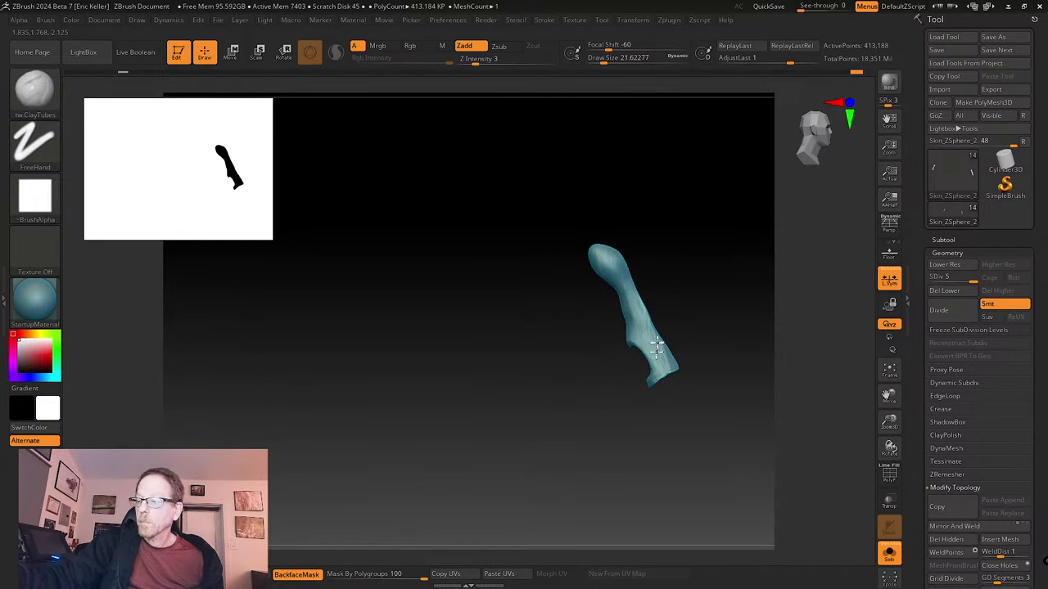
pyautogui.moveTo(656, 346); pyautogui.dragTo(716, 341, button='right')
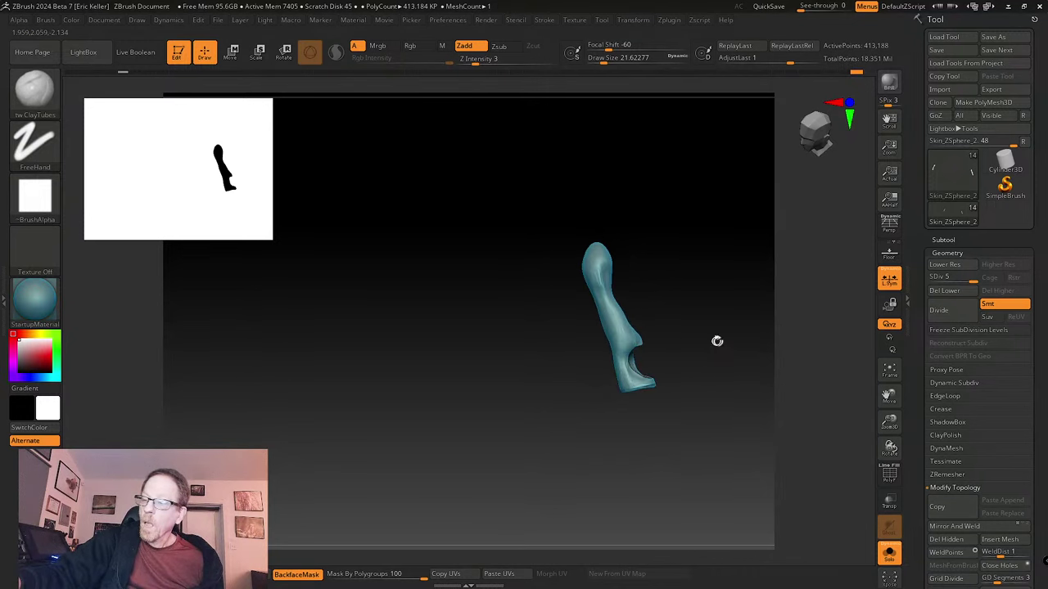
pyautogui.moveTo(661, 303); pyautogui.dragTo(654, 303, button='right')
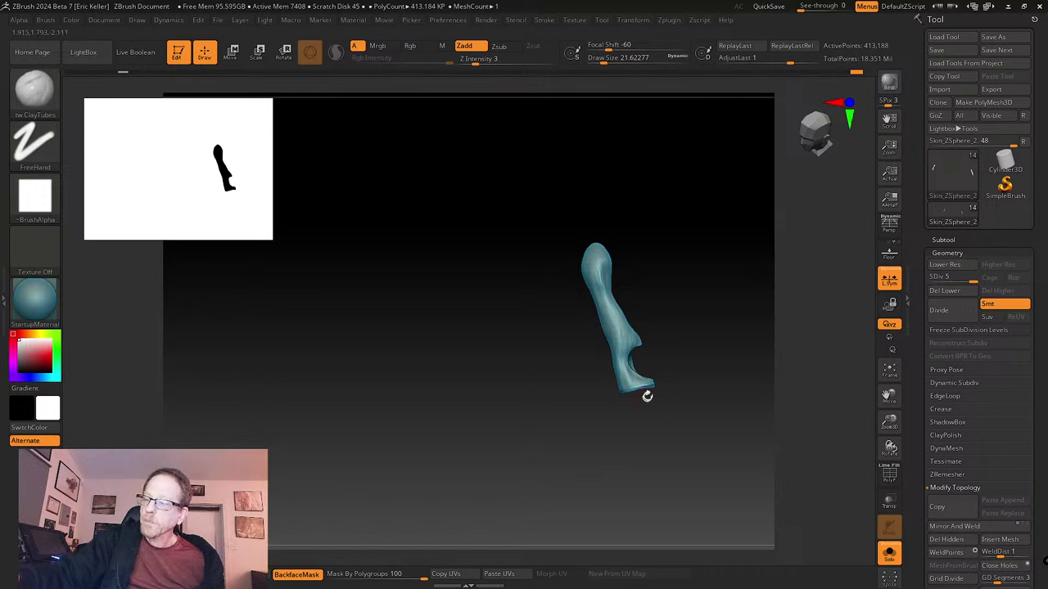
pyautogui.moveTo(647, 396)
pyautogui.mouseDown(button='right')
pyautogui.moveTo(627, 367)
pyautogui.moveTo(644, 382)
pyautogui.mouseUp(button='right')
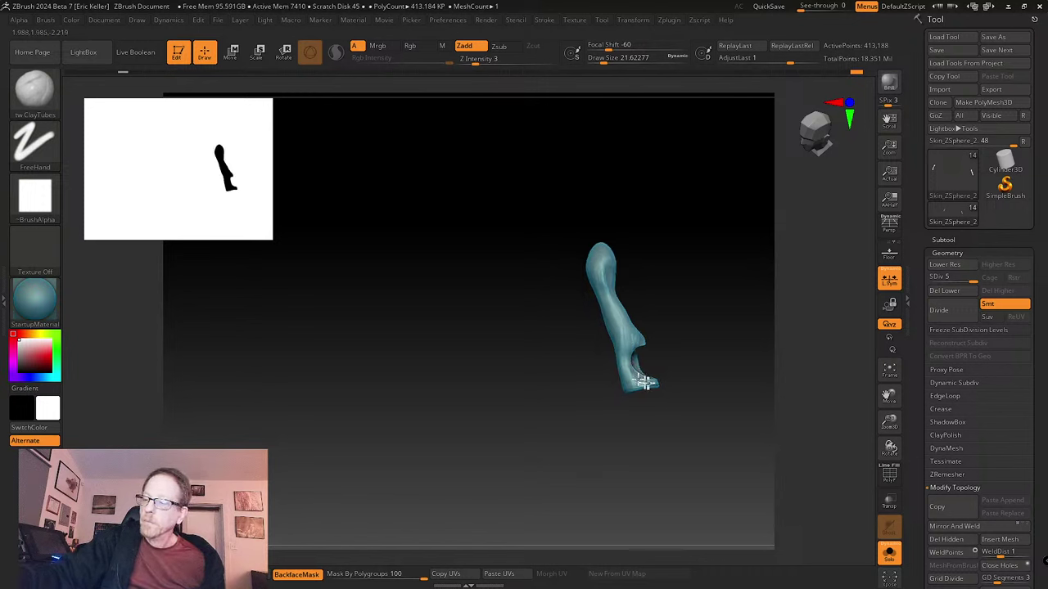
# - Unhide the rest of the leg and soften the notched segment above its notch with the Smooth brush
pyautogui.moveTo(614, 307); pyautogui.dragTo(603, 282, button='right')
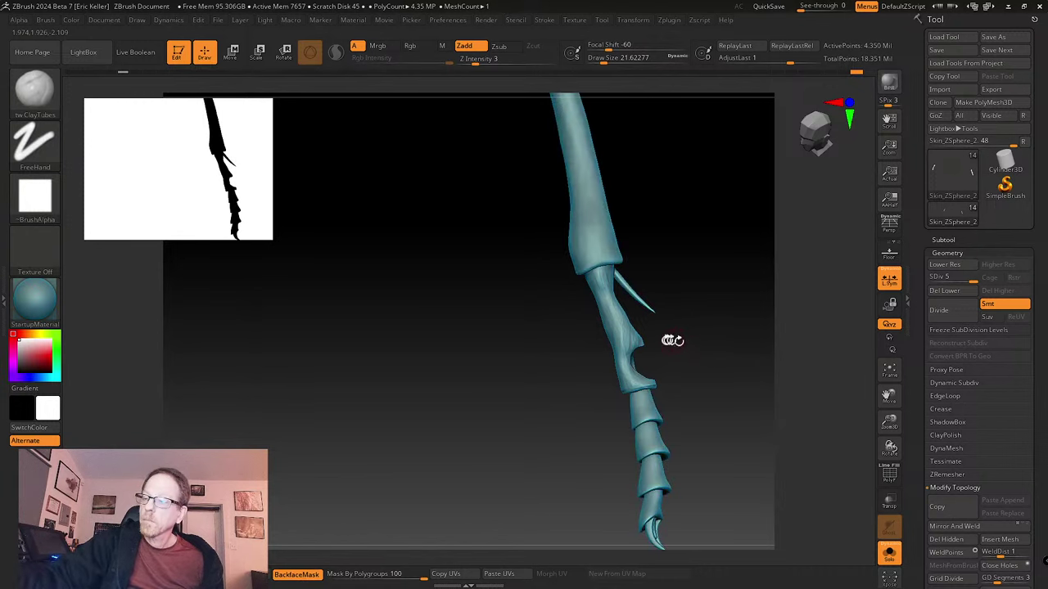
pyautogui.press('shift')
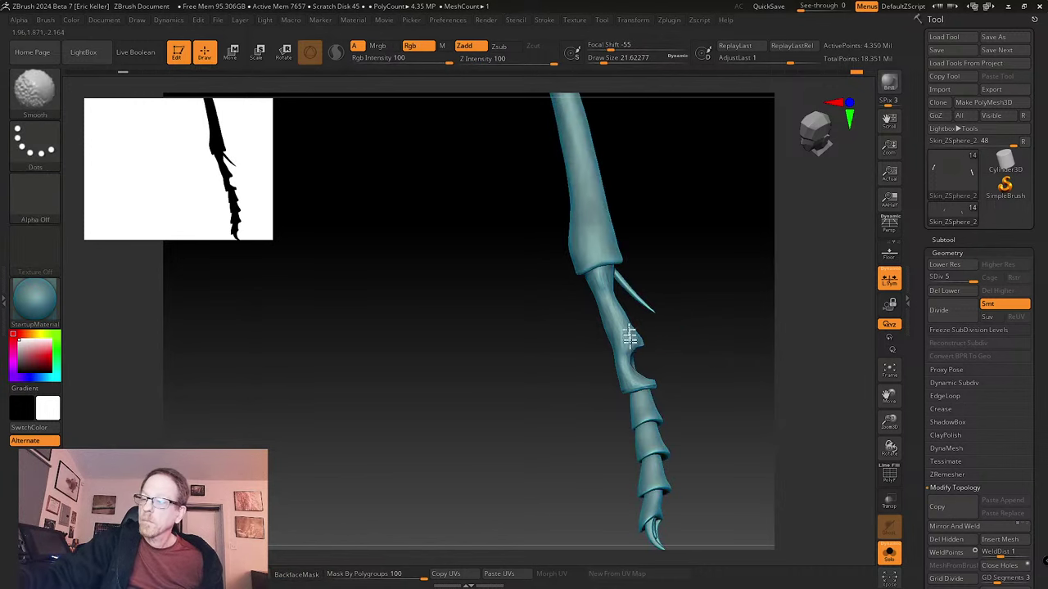
pyautogui.press('s')
pyautogui.moveTo(622, 335)
pyautogui.mouseDown()
pyautogui.moveTo(610, 325)
pyautogui.moveTo(633, 351)
pyautogui.moveTo(643, 241)
pyautogui.moveTo(633, 451)
pyautogui.moveTo(679, 473)
pyautogui.moveTo(718, 451)
pyautogui.moveTo(739, 455)
pyautogui.moveTo(717, 444)
pyautogui.moveTo(725, 430)
pyautogui.moveTo(712, 414)
pyautogui.moveTo(690, 439)
pyautogui.moveTo(669, 442)
pyautogui.moveTo(708, 428)
pyautogui.moveTo(756, 346)
pyautogui.mouseUp()
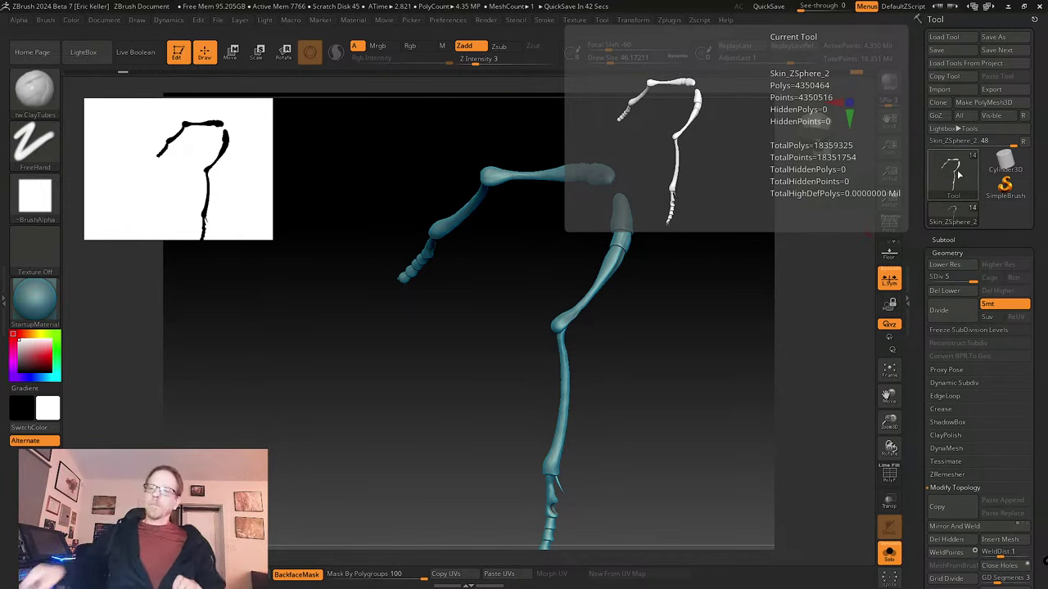
# - Set the draw size to about 31 and mask everything on the leg except the thin spur at the joint
pyautogui.moveTo(623, 421)
pyautogui.mouseDown()
pyautogui.moveTo(623, 447)
pyautogui.moveTo(643, 475)
pyautogui.moveTo(625, 486)
pyautogui.moveTo(624, 381)
pyautogui.moveTo(643, 533)
pyautogui.moveTo(600, 327)
pyautogui.mouseUp()
pyautogui.press('s')
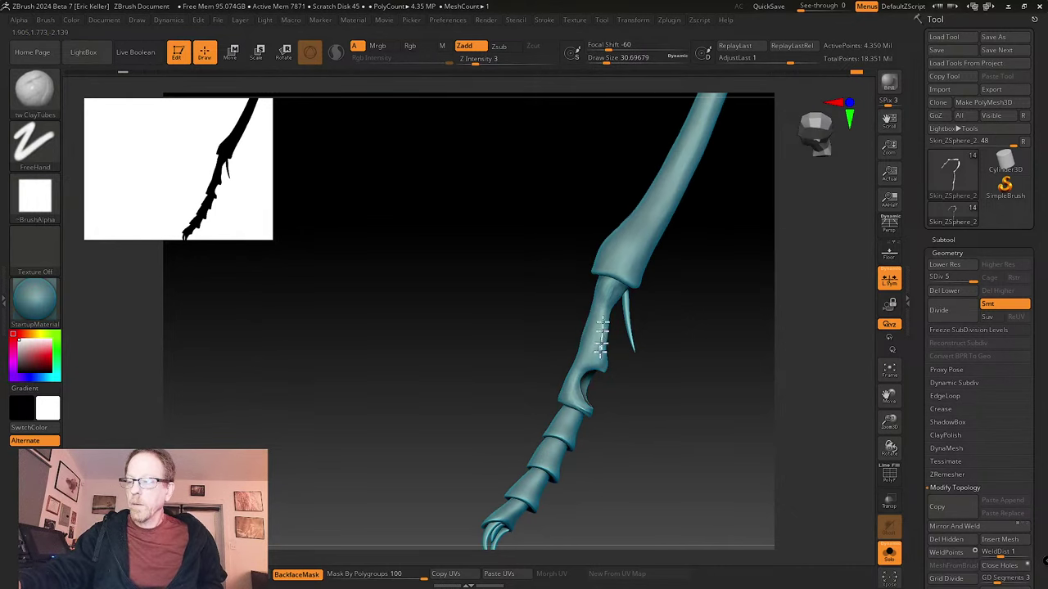
pyautogui.moveTo(613, 376)
pyautogui.mouseDown()
pyautogui.moveTo(586, 331)
pyautogui.moveTo(583, 354)
pyautogui.moveTo(610, 362)
pyautogui.moveTo(582, 364)
pyautogui.moveTo(604, 336)
pyautogui.mouseUp()
pyautogui.moveTo(651, 386)
pyautogui.mouseDown()
pyautogui.moveTo(608, 344)
pyautogui.moveTo(631, 339)
pyautogui.moveTo(625, 312)
pyautogui.moveTo(611, 369)
pyautogui.moveTo(557, 363)
pyautogui.moveTo(651, 350)
pyautogui.moveTo(622, 342)
pyautogui.moveTo(559, 401)
pyautogui.mouseUp()
pyautogui.keyDown('ctrl'); pyautogui.keyDown('shift'); pyautogui.click(559, 397); pyautogui.keyUp('shift'); pyautogui.keyUp('ctrl')
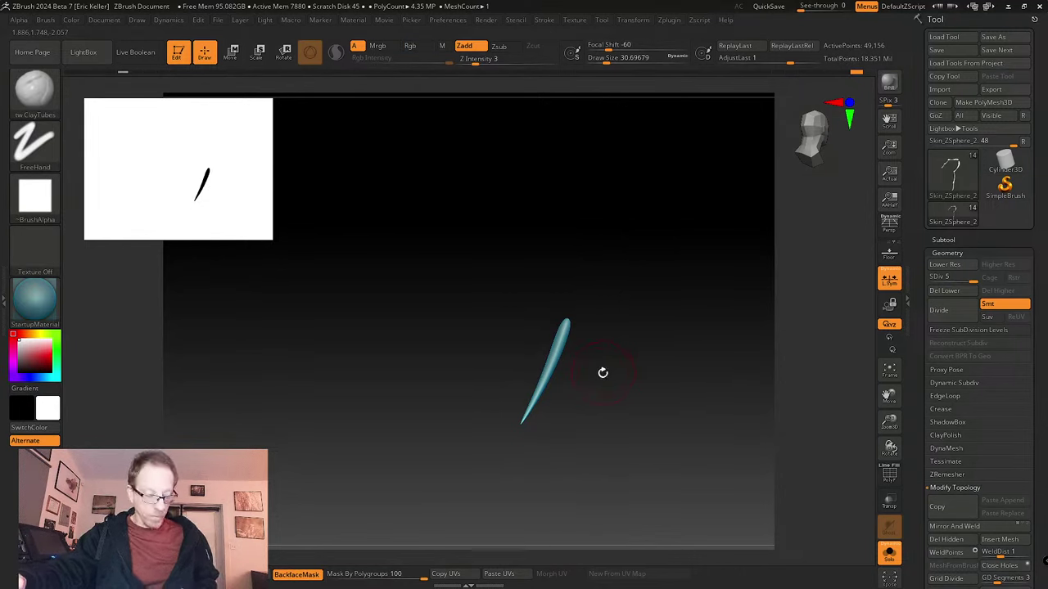
pyautogui.keyDown('ctrl'); pyautogui.keyDown('shift'); pyautogui.click(654, 369); pyautogui.keyUp('shift'); pyautogui.keyUp('ctrl')
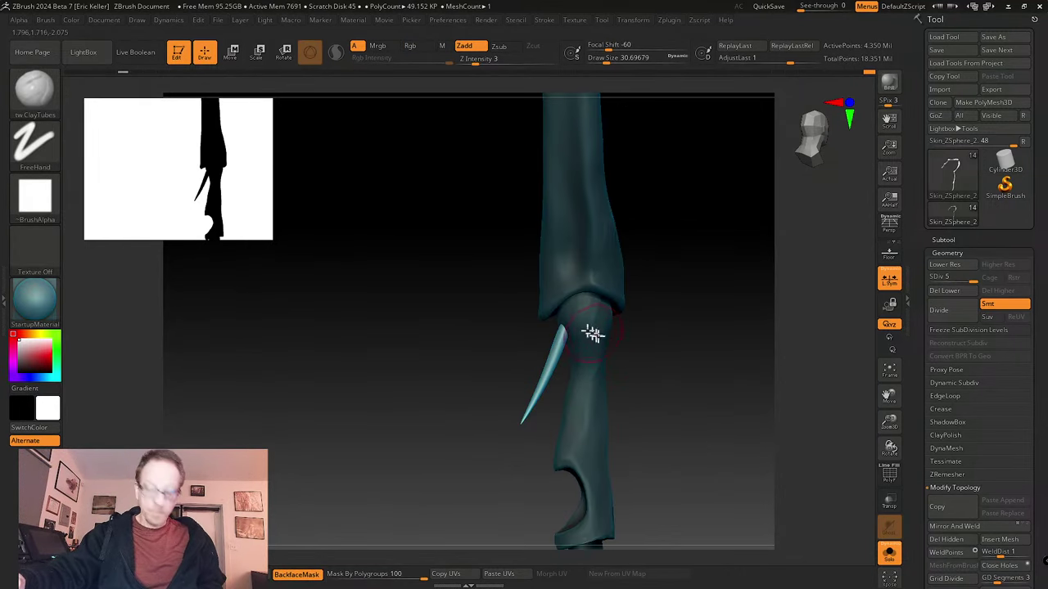
# - Nudge the unmasked spur at the joint with the Move gizmo and check its placement from several sides
pyautogui.press('w')
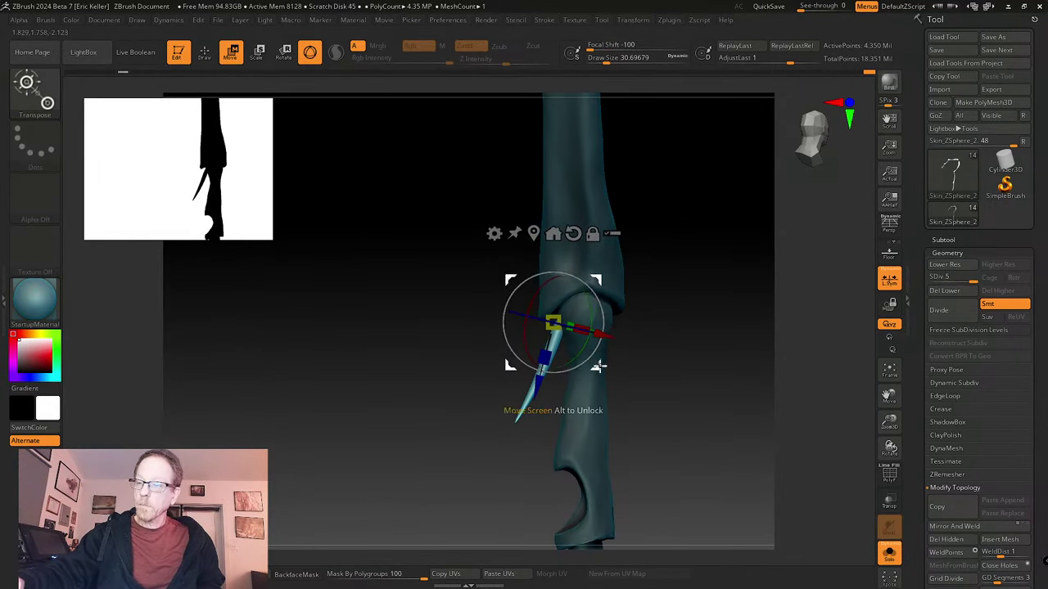
pyautogui.moveTo(599, 366); pyautogui.dragTo(692, 346)
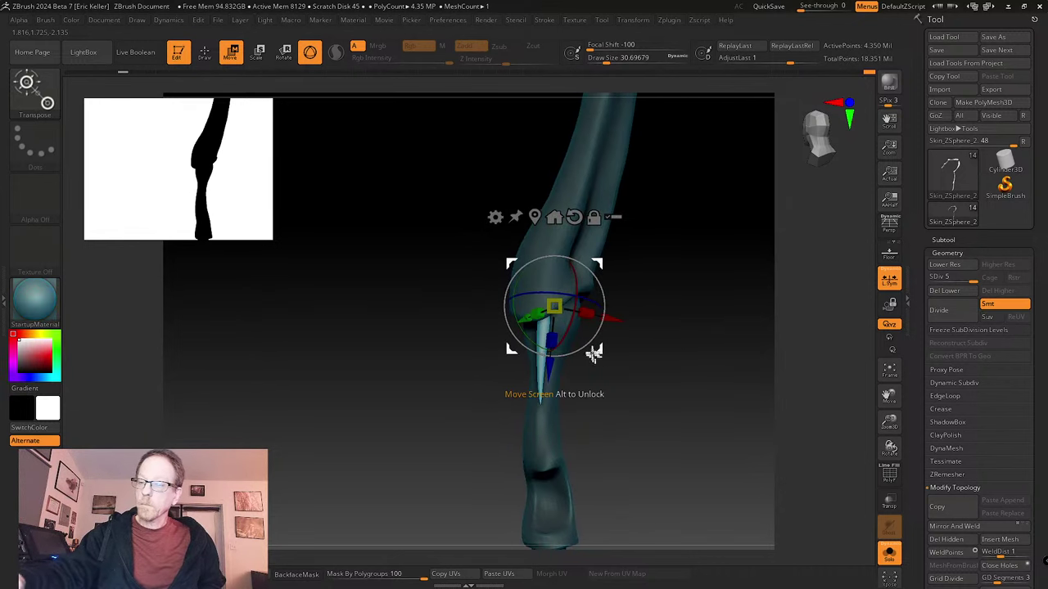
pyautogui.moveTo(593, 354); pyautogui.dragTo(622, 369)
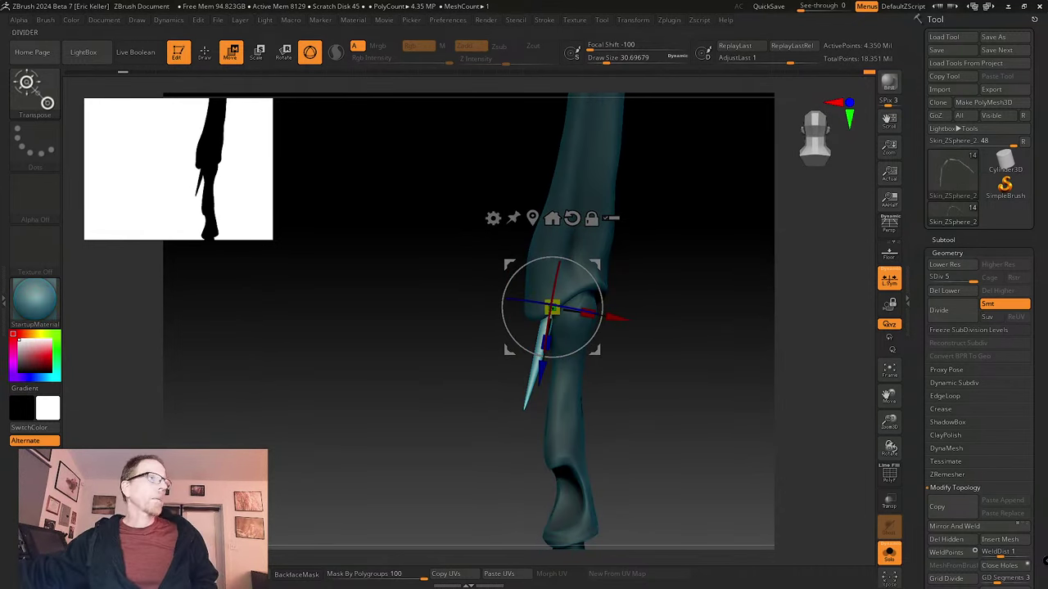
# - Open the reference board and examine the leg joints and spurs in the close-up of the blue wasp
pyautogui.moveTo(2, 81); pyautogui.dragTo(598, 142, button='right')
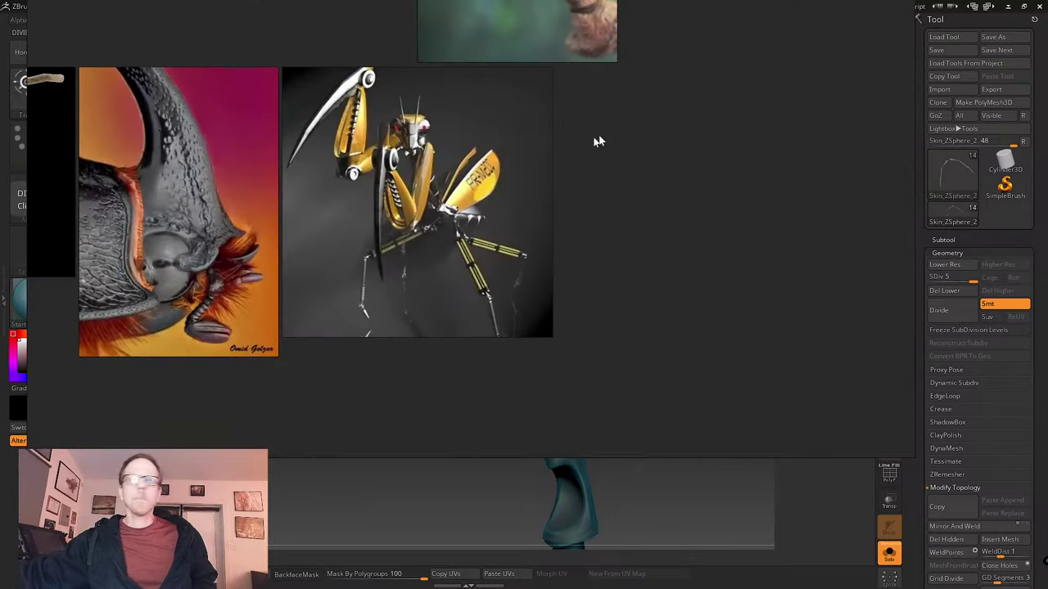
pyautogui.scroll(-3, 390, 242)
pyautogui.moveTo(268, 224); pyautogui.dragTo(586, 321, button='middle')
pyautogui.scroll(3, 319, 256)
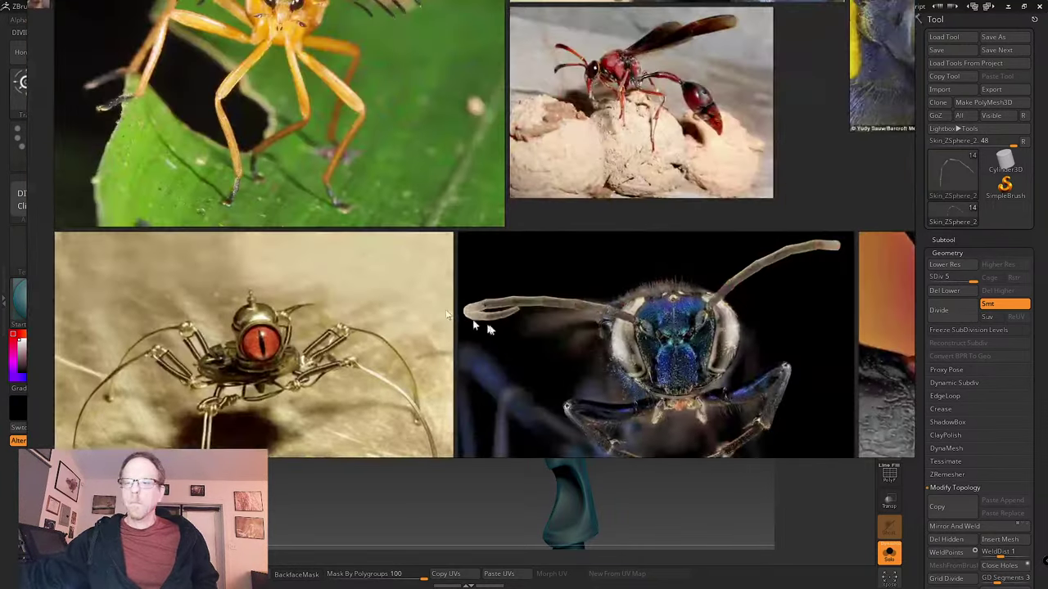
pyautogui.moveTo(480, 320); pyautogui.dragTo(248, 194, button='middle')
pyautogui.scroll(3, 449, 300)
pyautogui.scroll(3, 425, 301)
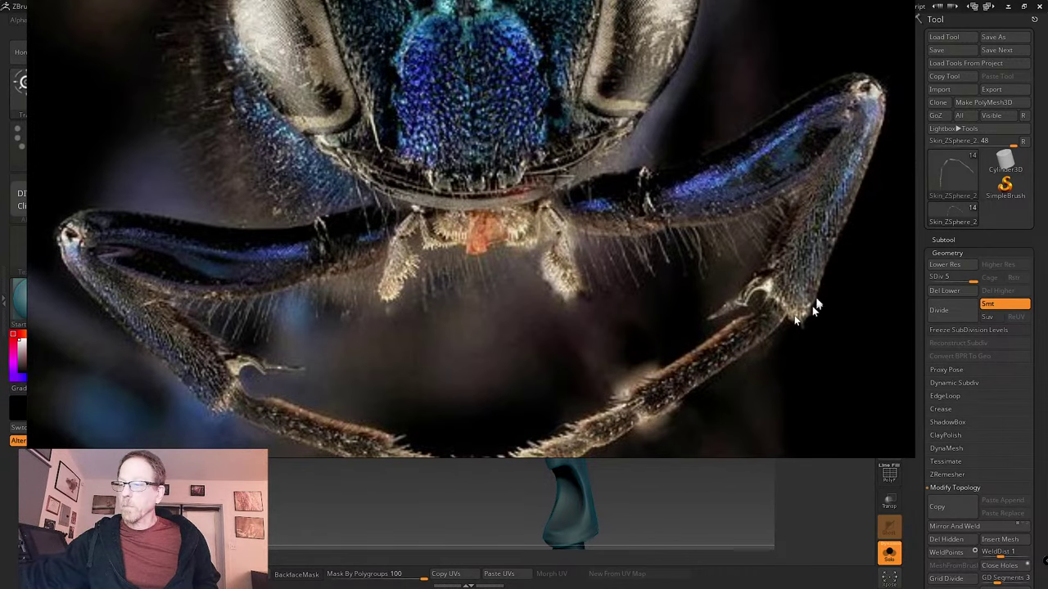
pyautogui.scroll(-2, 778, 370)
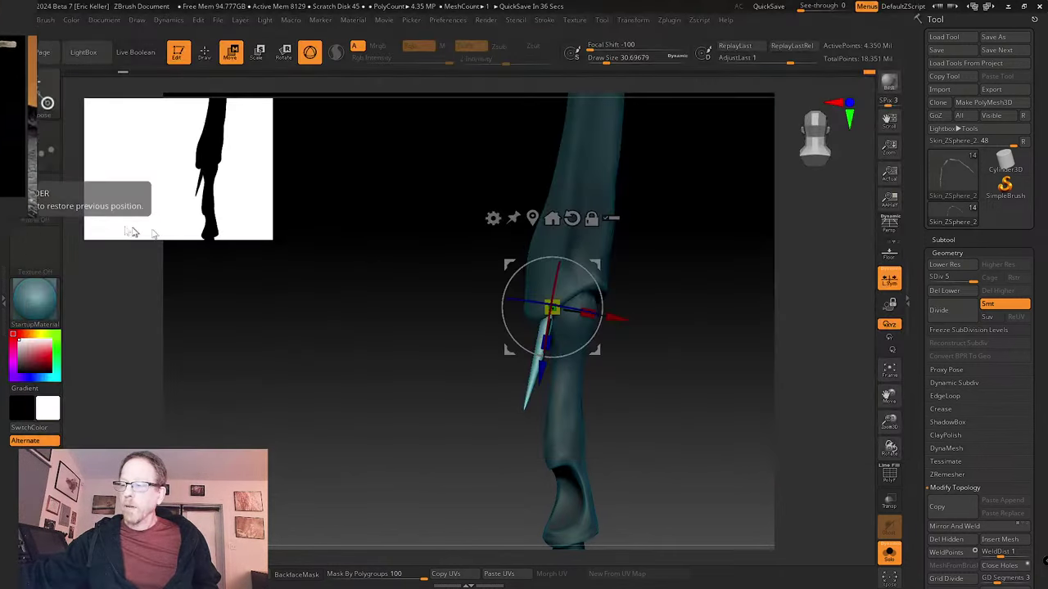
# - Return to the tw ClayTubes brush, set the draw size to about 71 and stroke along the spur from its tip
pyautogui.moveTo(653, 387); pyautogui.dragTo(554, 381)
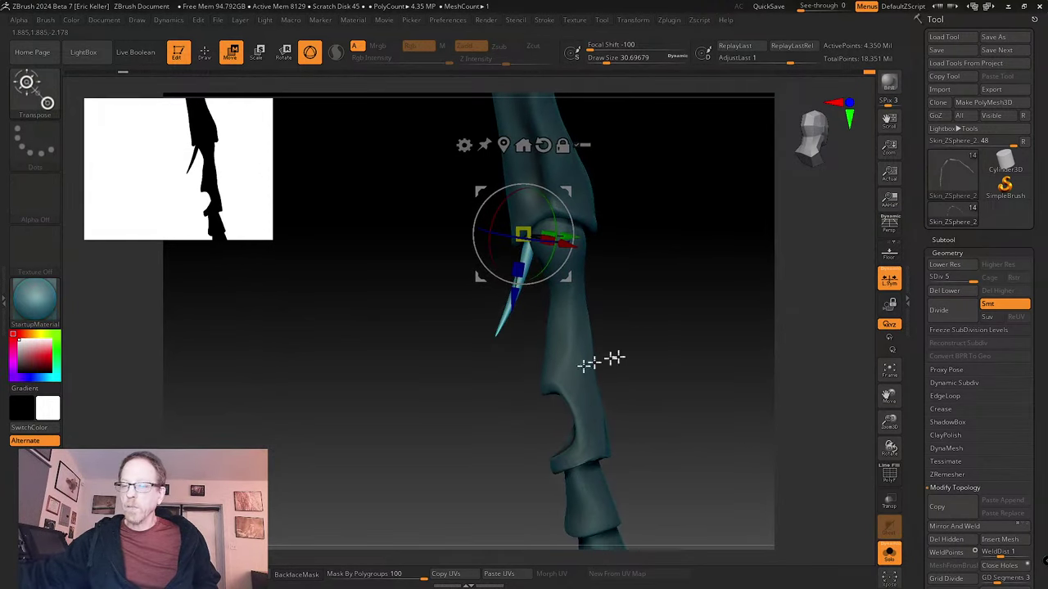
pyautogui.keyDown('alt'); pyautogui.moveTo(603, 358); pyautogui.dragTo(627, 409); pyautogui.keyUp('alt')
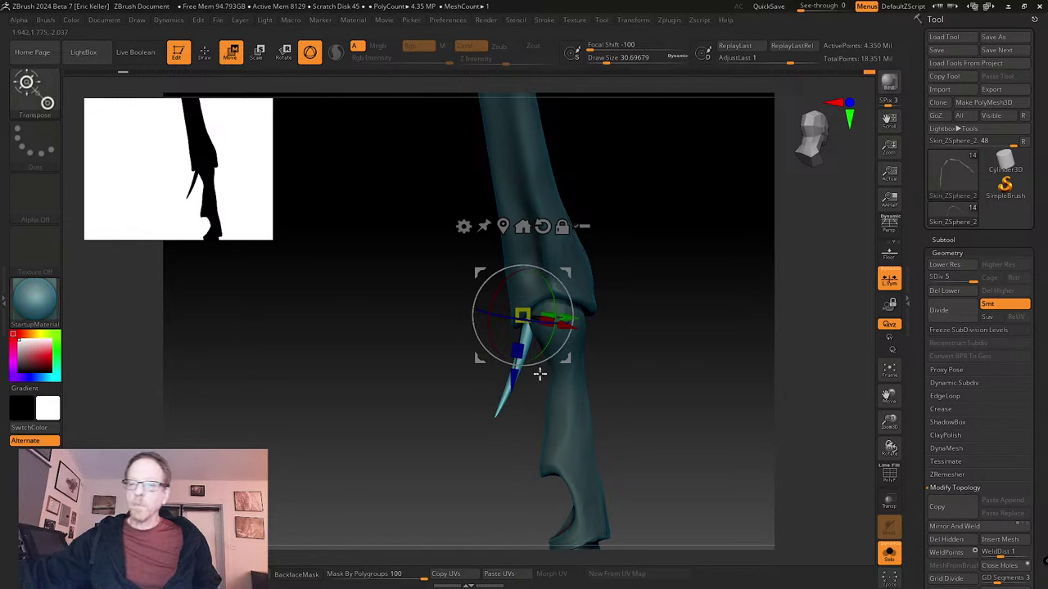
pyautogui.press('q')
pyautogui.press('b')
pyautogui.press('c')
pyautogui.press('t')
pyautogui.press('s')
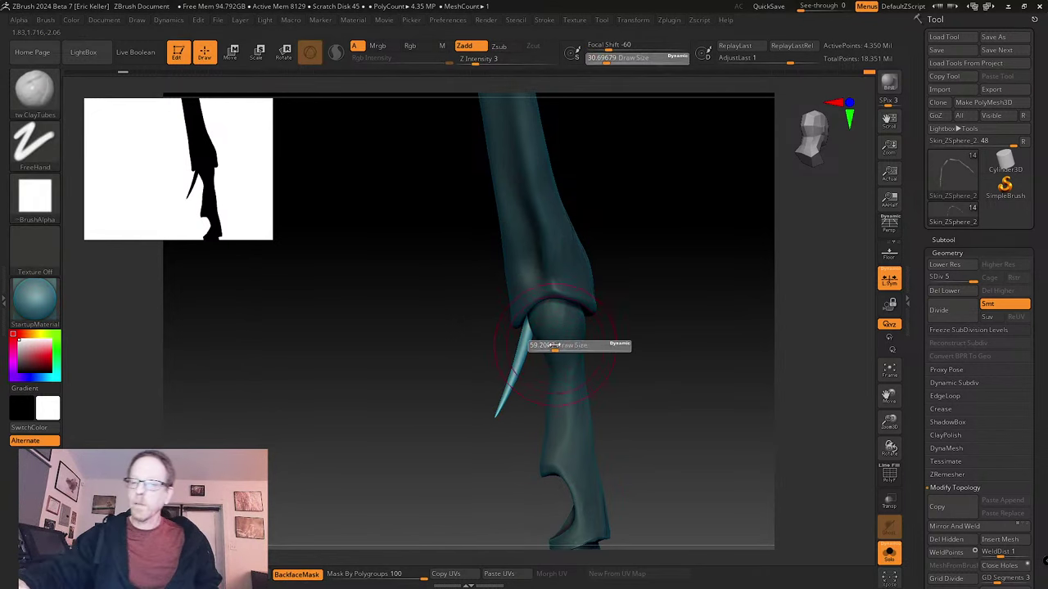
pyautogui.moveTo(554, 345); pyautogui.dragTo(557, 345)
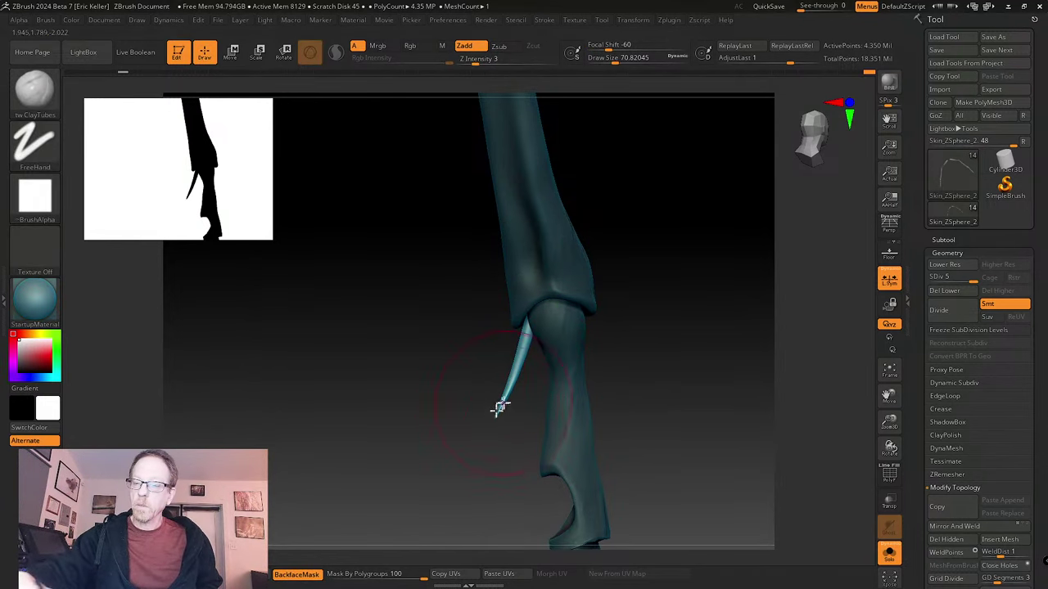
pyautogui.moveTo(499, 407); pyautogui.dragTo(521, 370)
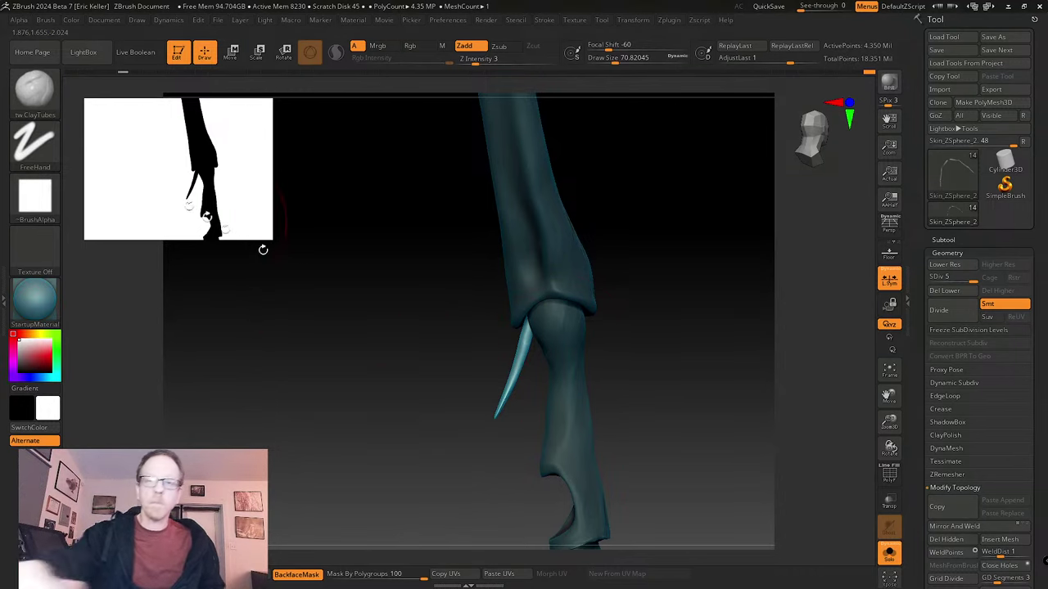
# - Switch to the Move brush at a draw size of about 41, bend the unmasked spur into a curve and draw out its tip
pyautogui.press('b')
pyautogui.press('m')
pyautogui.press('v')
pyautogui.press('s')
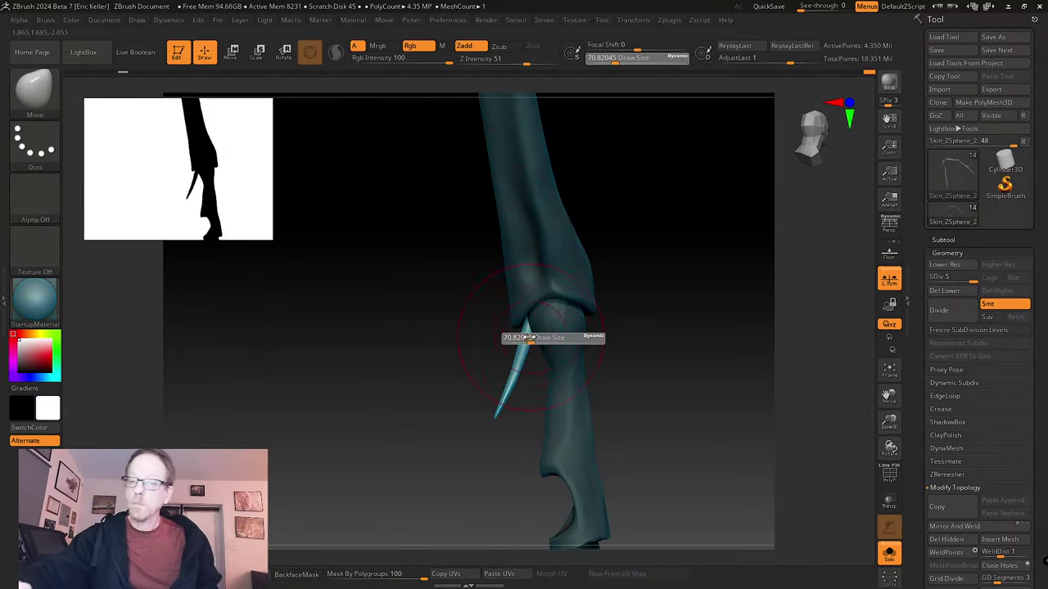
pyautogui.moveTo(527, 339)
pyautogui.mouseDown()
pyautogui.moveTo(498, 339)
pyautogui.moveTo(516, 369)
pyautogui.moveTo(500, 399)
pyautogui.mouseUp()
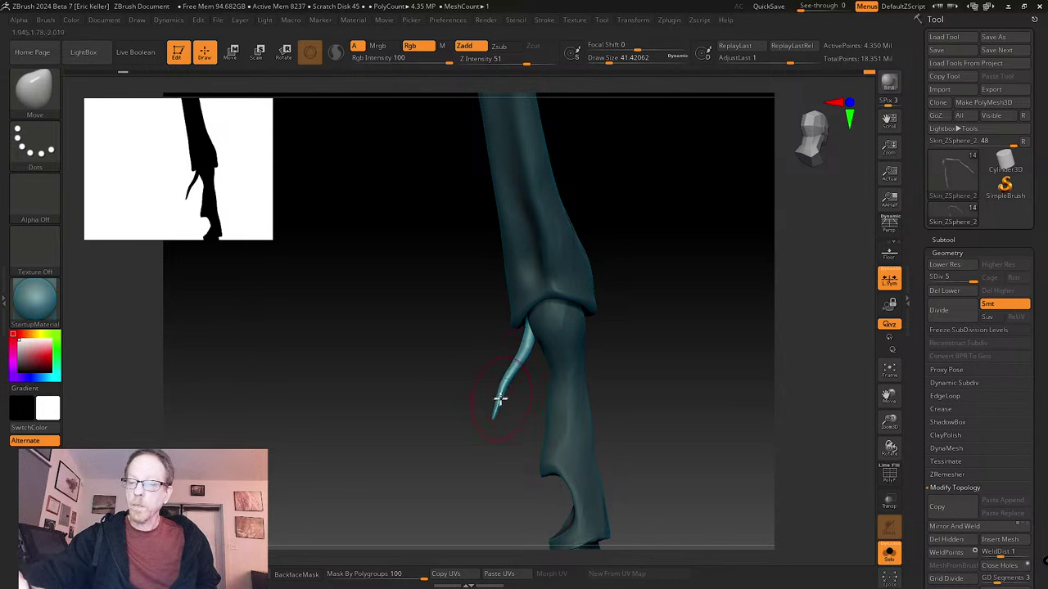
pyautogui.moveTo(601, 327)
pyautogui.mouseDown()
pyautogui.moveTo(662, 311)
pyautogui.moveTo(603, 327)
pyautogui.moveTo(578, 398)
pyautogui.moveTo(538, 420)
pyautogui.mouseUp()
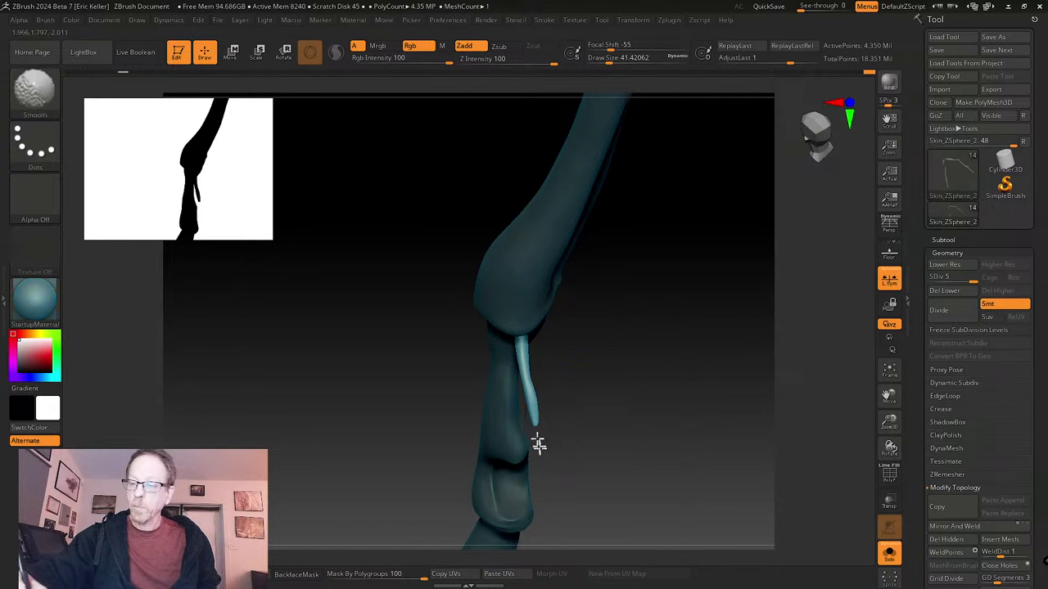
pyautogui.press('shift')
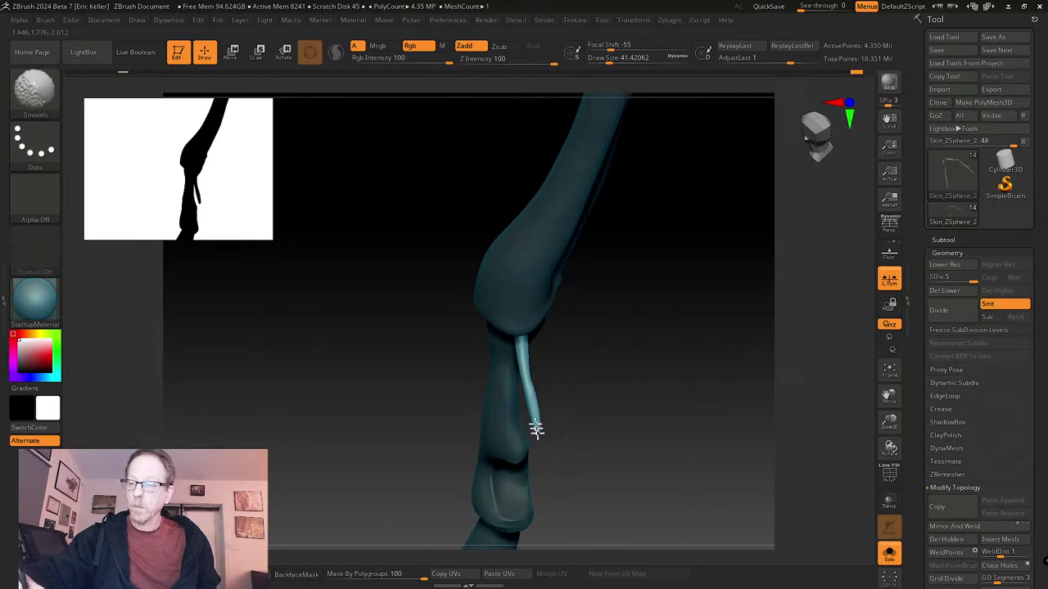
pyautogui.press('s')
pyautogui.moveTo(568, 434); pyautogui.dragTo(536, 428)
pyautogui.moveTo(589, 407)
pyautogui.mouseDown()
pyautogui.moveTo(563, 425)
pyautogui.moveTo(582, 367)
pyautogui.moveTo(589, 392)
pyautogui.moveTo(577, 346)
pyautogui.mouseUp()
# - Pull a short side prong out of the middle of the spur with the Move brush, reducing the draw size to about 18 and 12
pyautogui.press('s')
pyautogui.moveTo(494, 303); pyautogui.dragTo(522, 318)
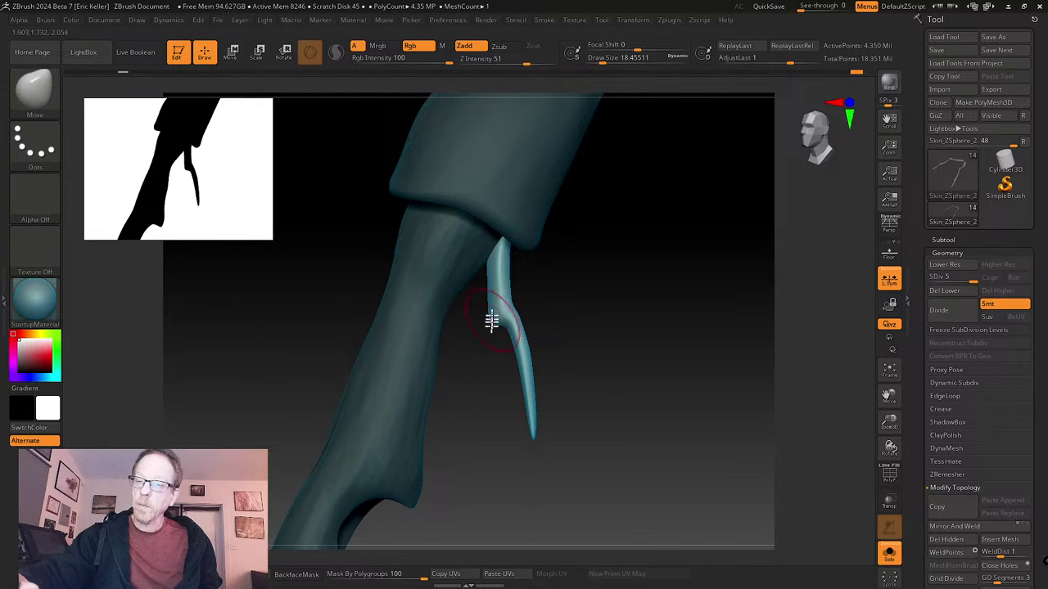
pyautogui.press('s')
pyautogui.moveTo(493, 319); pyautogui.dragTo(489, 319)
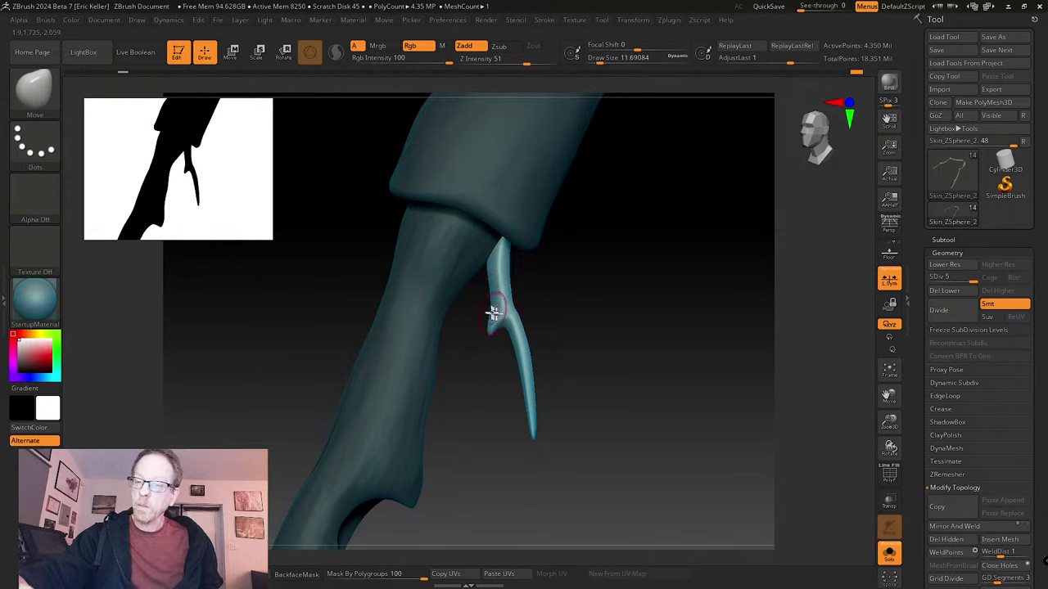
pyautogui.moveTo(533, 302)
pyautogui.mouseDown(button='right')
pyautogui.moveTo(641, 329)
pyautogui.moveTo(490, 327)
pyautogui.moveTo(499, 302)
pyautogui.moveTo(486, 325)
pyautogui.mouseUp(button='right')
pyautogui.keyDown('shift'); pyautogui.moveTo(486, 324); pyautogui.dragTo(491, 337); pyautogui.keyUp('shift')
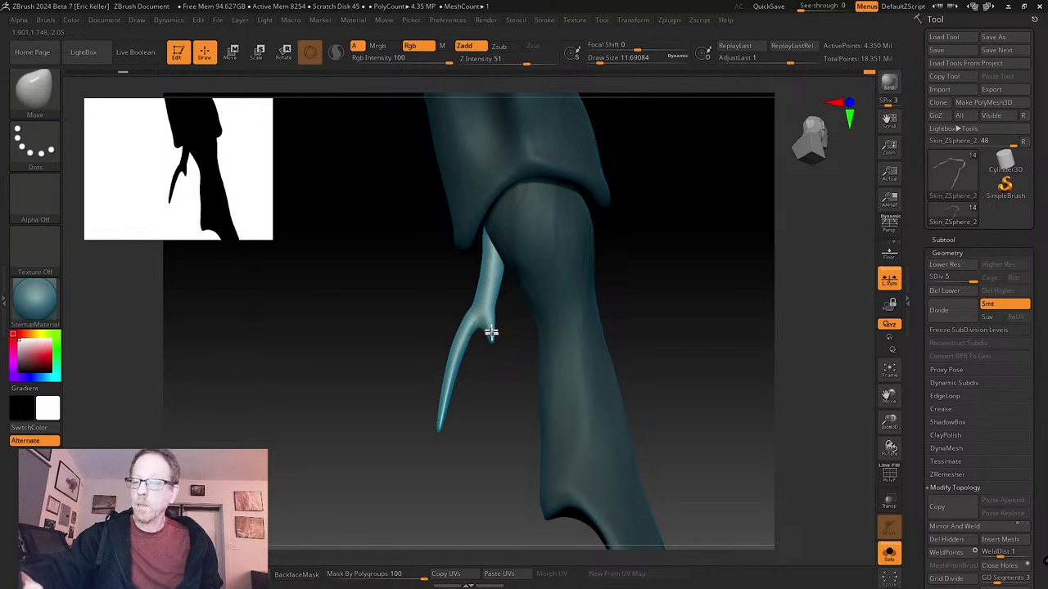
pyautogui.moveTo(491, 332); pyautogui.dragTo(498, 363, button='right')
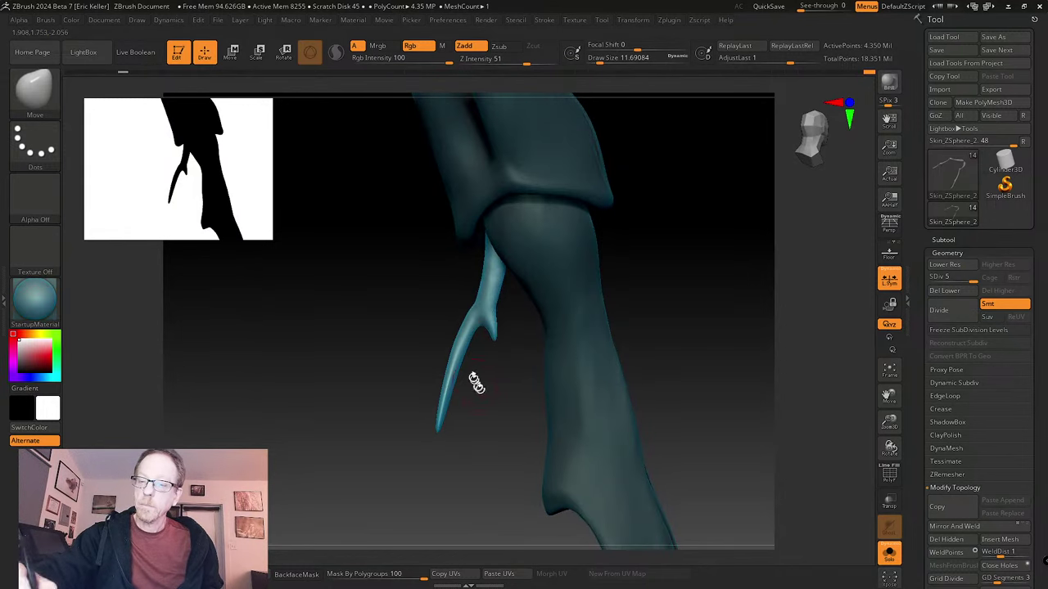
# - Drop the leg to subdivision level 3 and smooth the forked spur at a draw size of about 23
pyautogui.keyDown('shift'); pyautogui.moveTo(452, 387); pyautogui.dragTo(436, 454); pyautogui.keyUp('shift')
pyautogui.moveTo(482, 433)
pyautogui.keyDown('shift'); pyautogui.mouseDown(button='right')
pyautogui.moveTo(522, 405)
pyautogui.moveTo(529, 378)
pyautogui.moveTo(449, 335)
pyautogui.mouseUp(button='right'); pyautogui.keyUp('shift')
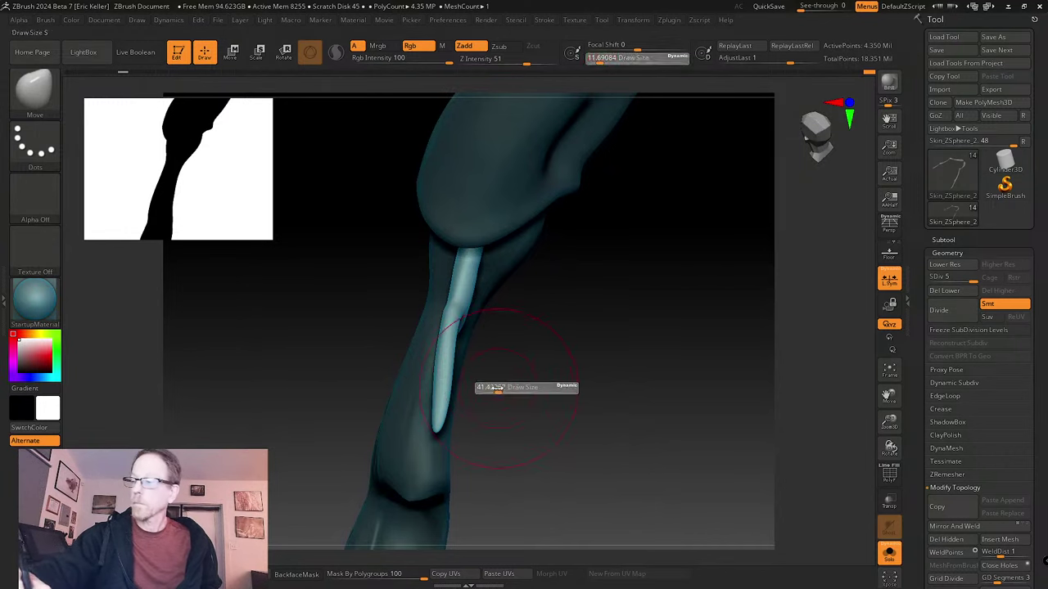
pyautogui.hotkey('shift', 'd')
pyautogui.hotkey('shift', 'd')
pyautogui.press('s')
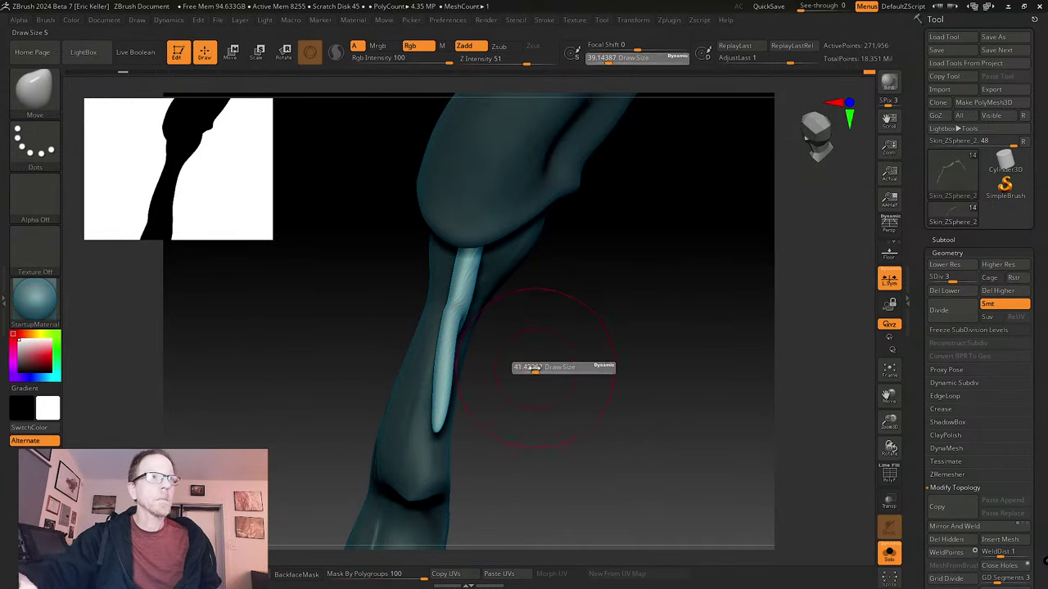
pyautogui.moveTo(455, 368)
pyautogui.keyDown('shift'); pyautogui.mouseDown()
pyautogui.moveTo(442, 404)
pyautogui.moveTo(443, 371)
pyautogui.moveTo(437, 410)
pyautogui.mouseUp(); pyautogui.keyUp('shift')
pyautogui.moveTo(461, 435)
pyautogui.mouseDown(button='right')
pyautogui.moveTo(489, 378)
pyautogui.moveTo(467, 331)
pyautogui.mouseUp(button='right')
pyautogui.keyDown('shift'); pyautogui.moveTo(466, 335); pyautogui.dragTo(454, 363); pyautogui.keyUp('shift')
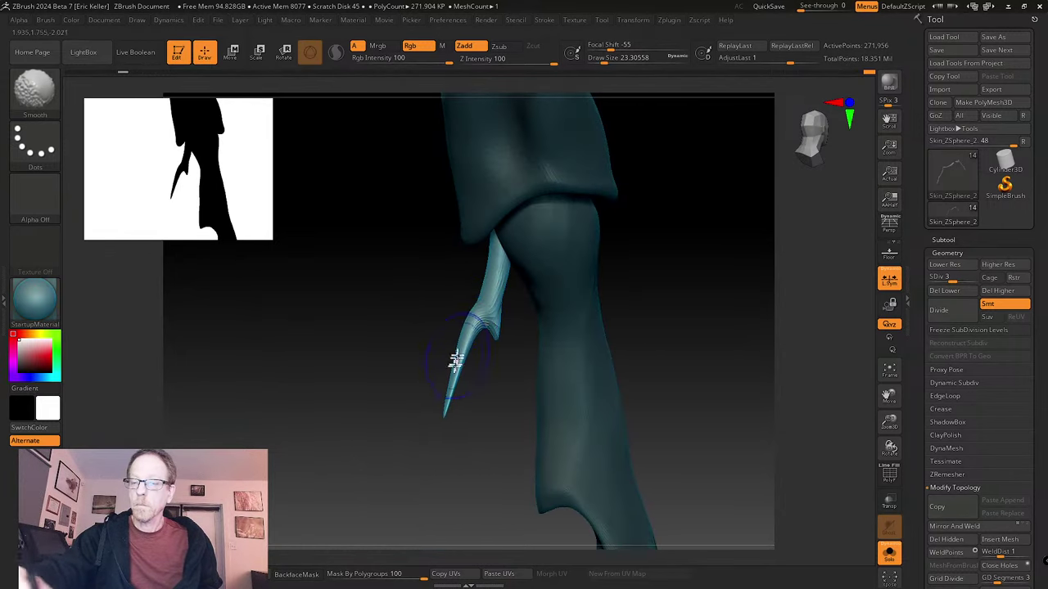
pyautogui.moveTo(457, 416); pyautogui.dragTo(472, 393, button='right')
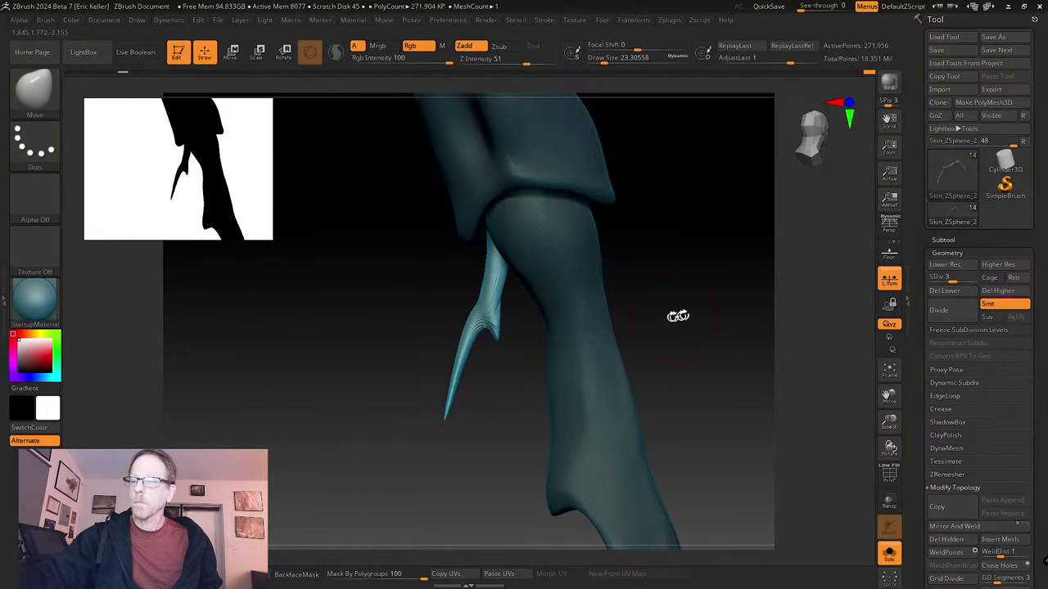
# - Return the leg to subdivision level 5 and smooth the spur just above its fork
pyautogui.moveTo(676, 313); pyautogui.dragTo(702, 284, button='right')
pyautogui.hotkey('ctrl', 'd')
pyautogui.hotkey('ctrl', 'd')
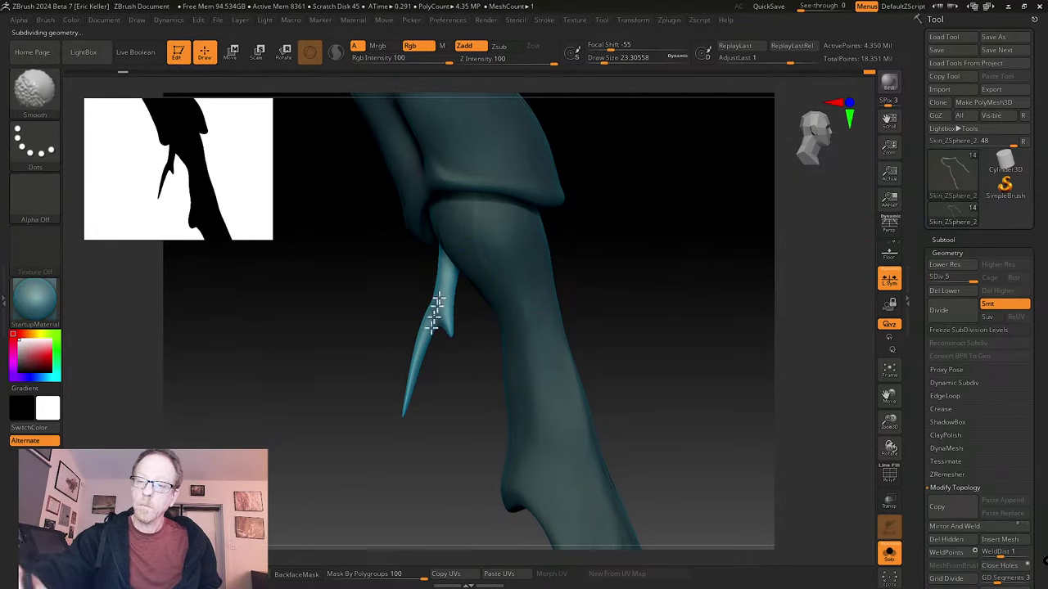
pyautogui.moveTo(428, 303); pyautogui.dragTo(459, 320, button='right')
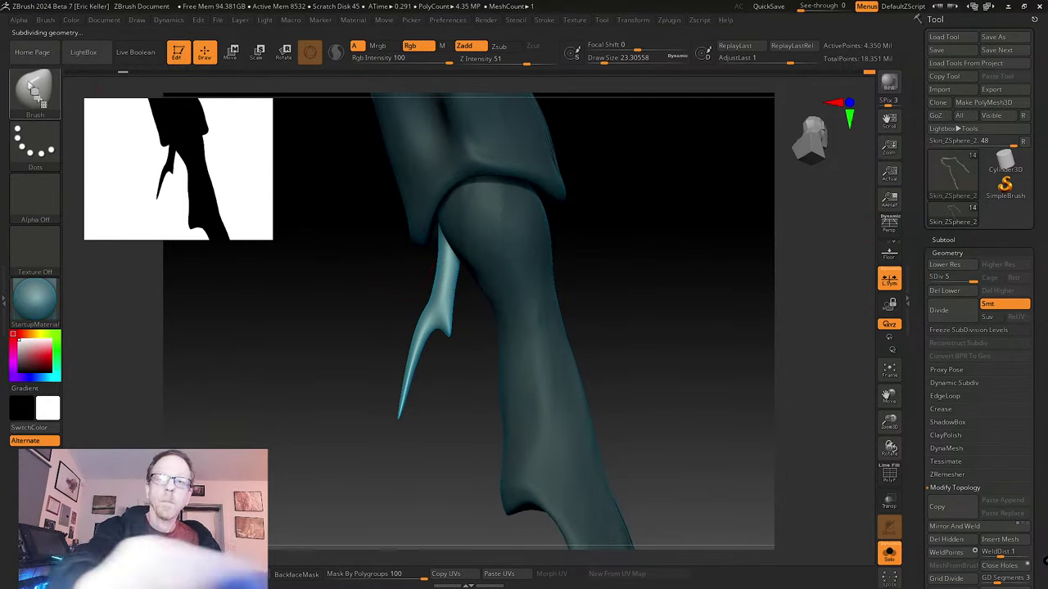
# - Switch to the SK_Cloth brush at a draw size of about 11 and stroke fine ridges along the spur and its prong from several sides
pyautogui.press('b')
pyautogui.click(730, 100)
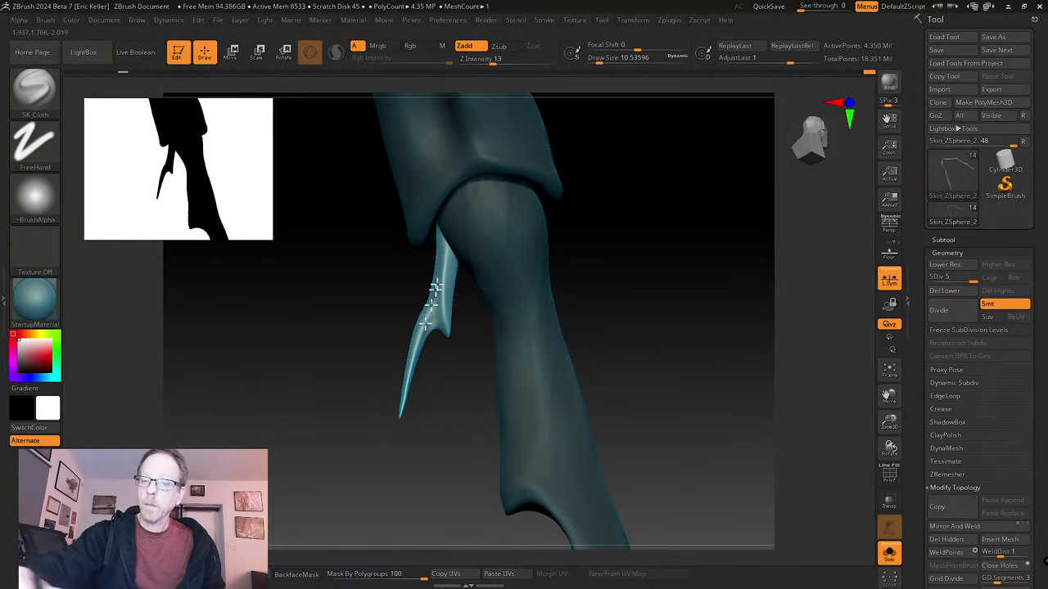
pyautogui.moveTo(452, 283); pyautogui.dragTo(447, 270)
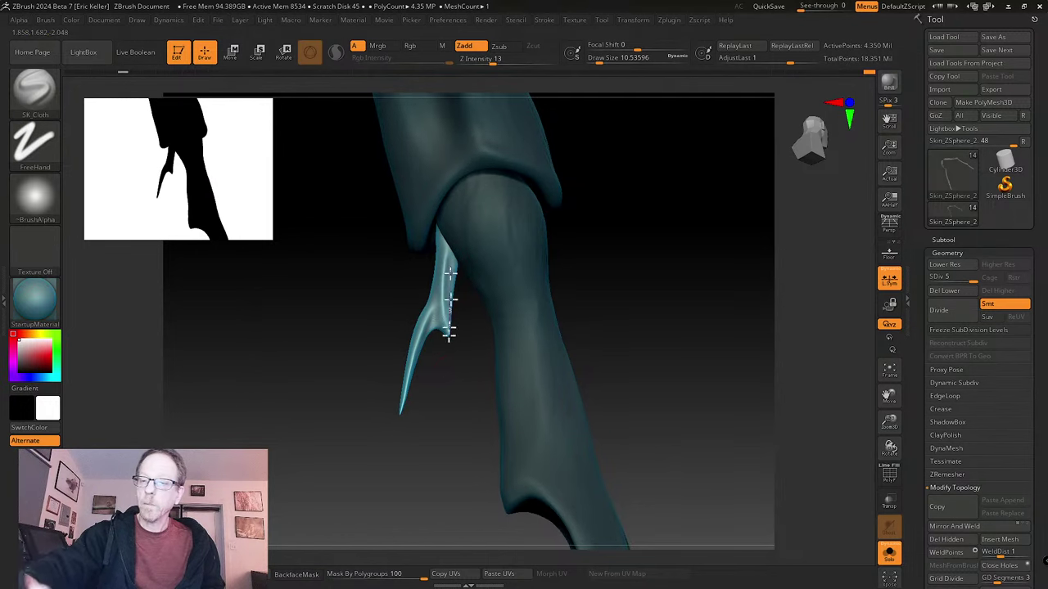
pyautogui.moveTo(451, 386); pyautogui.dragTo(481, 382)
pyautogui.moveTo(547, 311); pyautogui.dragTo(428, 267, button='right')
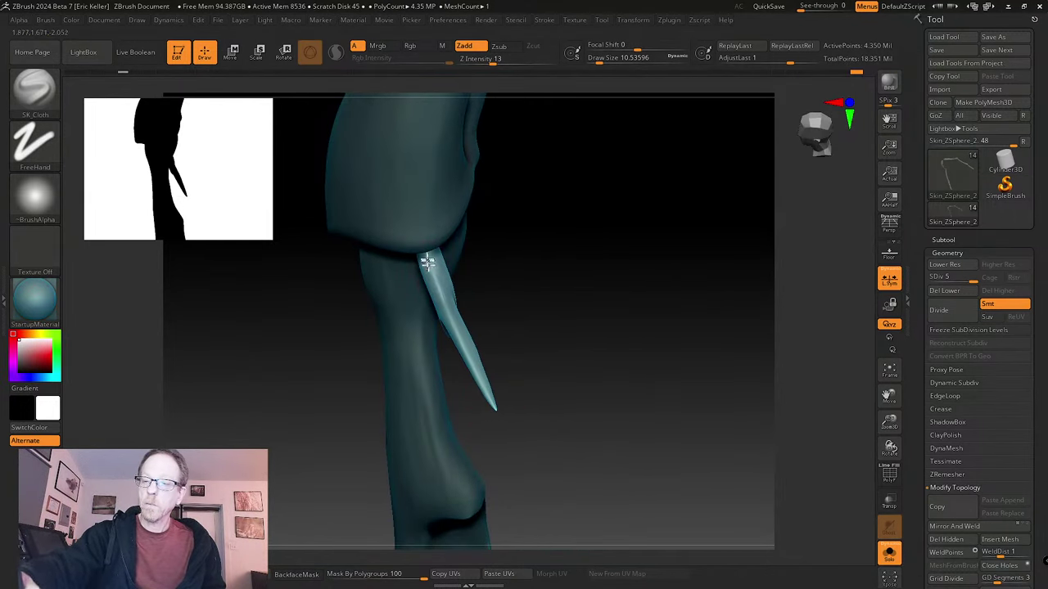
pyautogui.moveTo(489, 407); pyautogui.dragTo(418, 258, button='right')
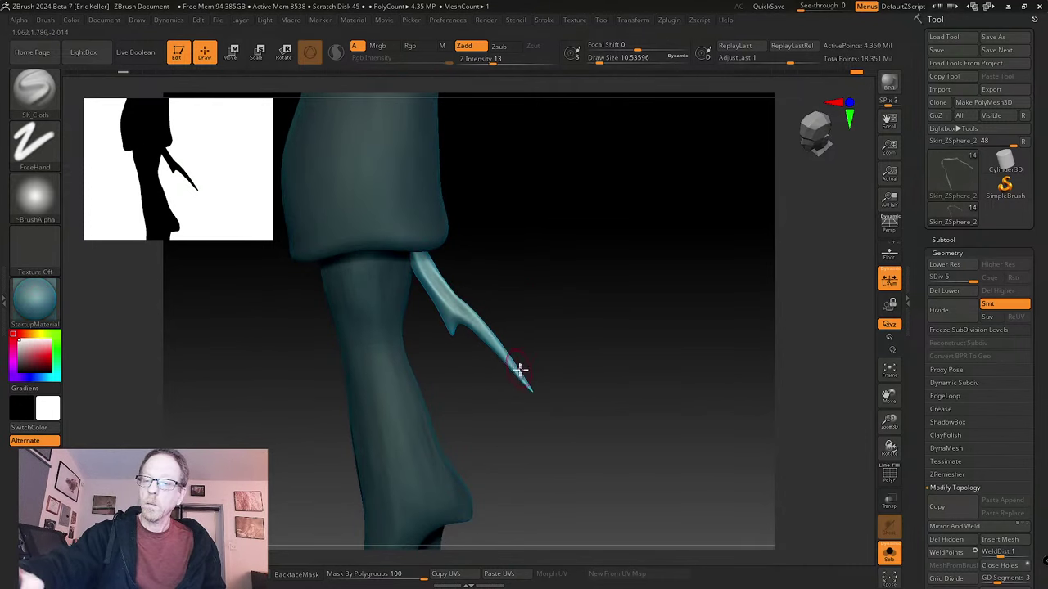
pyautogui.moveTo(519, 370); pyautogui.dragTo(457, 305, button='right')
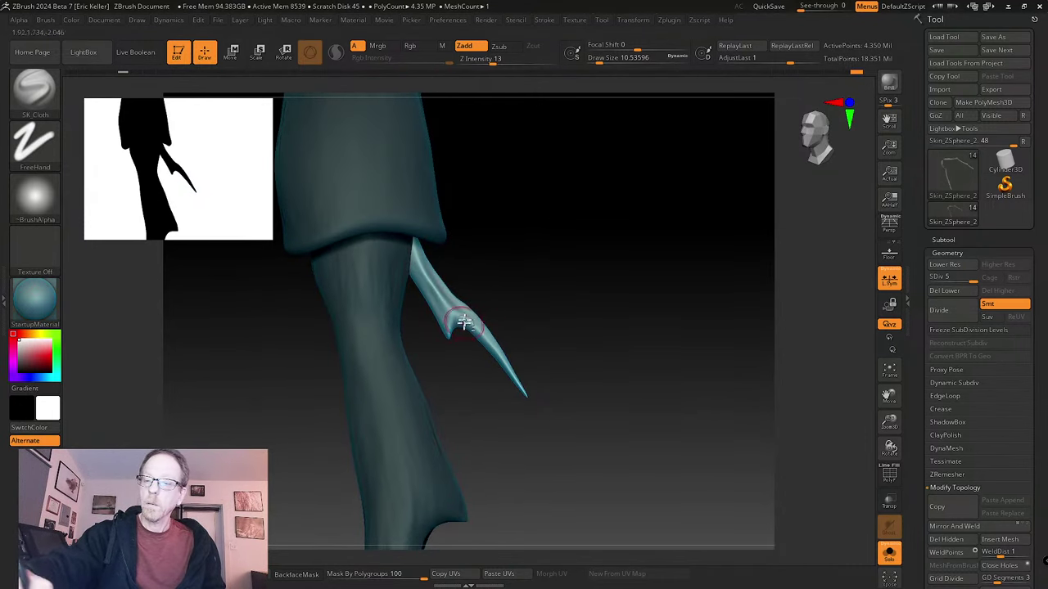
pyautogui.keyDown('shift'); pyautogui.moveTo(478, 338); pyautogui.dragTo(500, 367); pyautogui.keyUp('shift')
pyautogui.moveTo(603, 442)
pyautogui.keyDown('ctrl'); pyautogui.mouseDown(button='right')
pyautogui.moveTo(554, 367)
pyautogui.moveTo(535, 433)
pyautogui.mouseUp(button='right'); pyautogui.keyUp('ctrl')
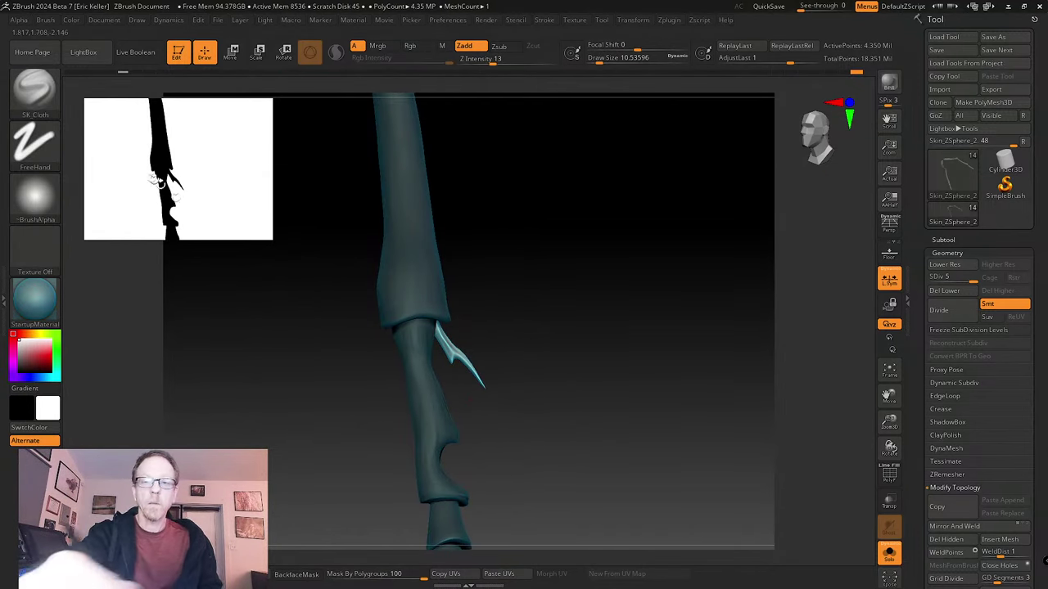
# - Adjust the curve of the spur in front view with the Move brush, using draw sizes of about 59 and 37
pyautogui.moveTo(571, 469); pyautogui.dragTo(617, 421, button='right')
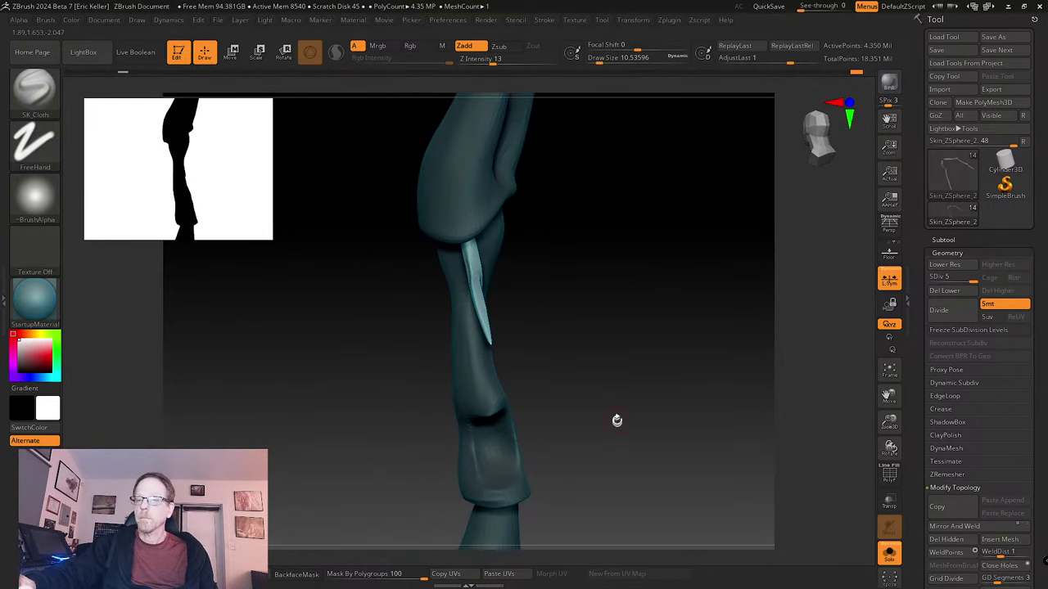
pyautogui.click(45, 92)
pyautogui.click(426, 103)
pyautogui.press('s')
pyautogui.moveTo(561, 306); pyautogui.dragTo(577, 306)
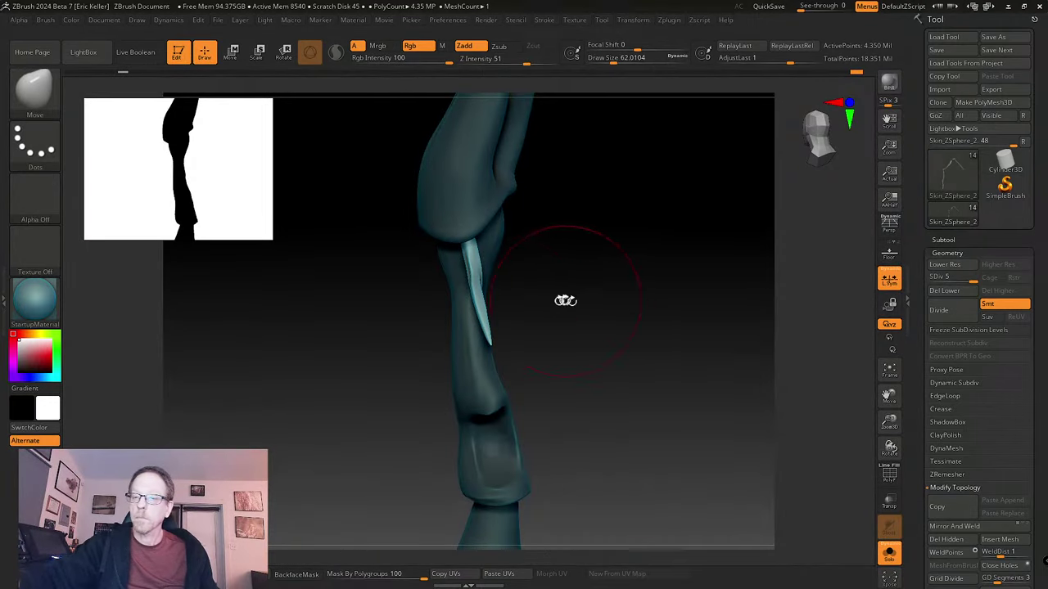
pyautogui.press('s')
pyautogui.click(487, 318)
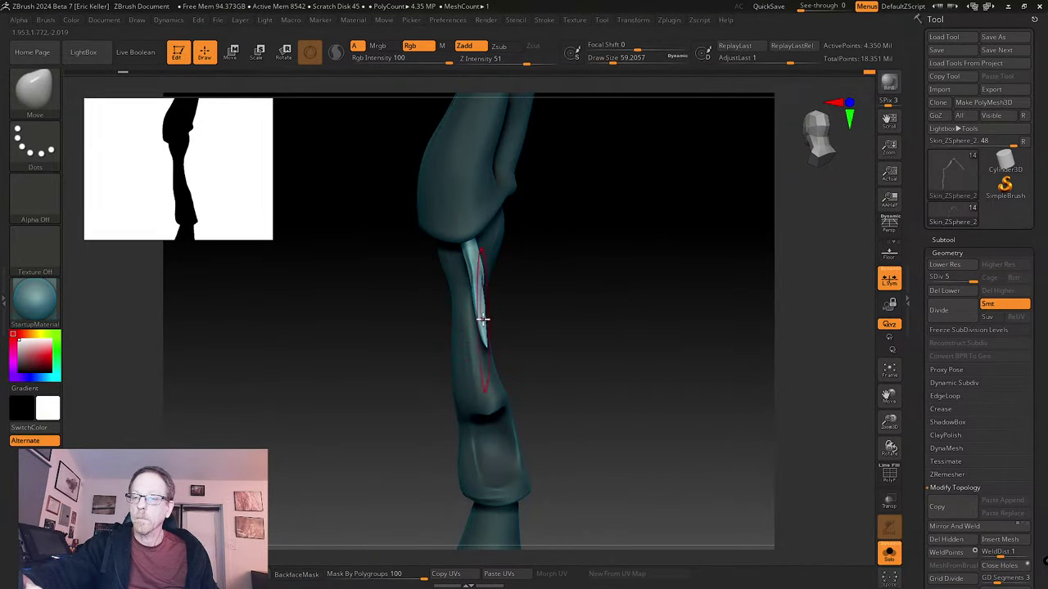
pyautogui.press('s')
pyautogui.click(482, 327)
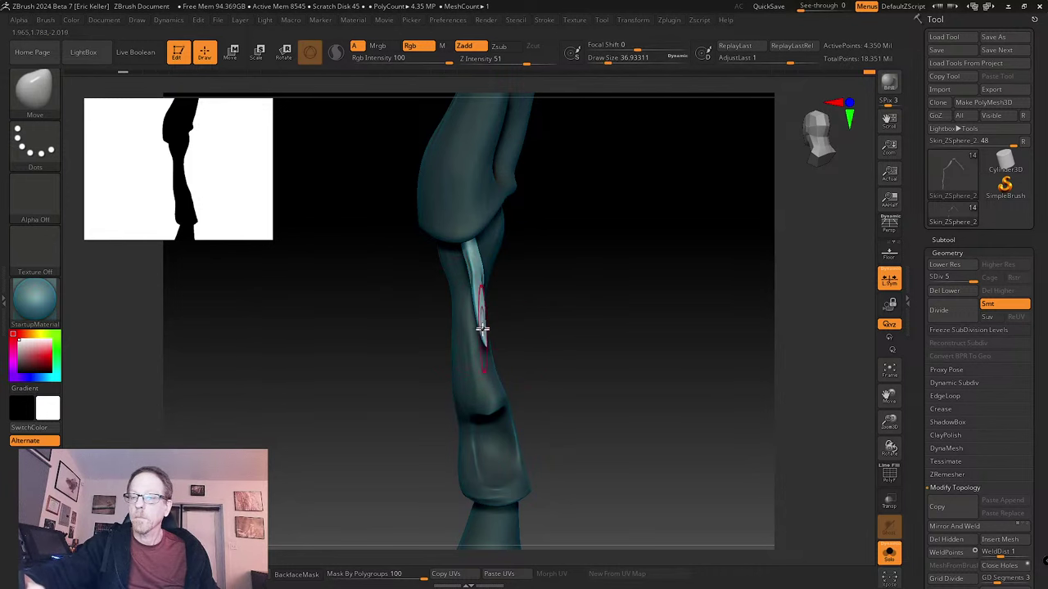
# - Clear the mask on the leg and build up the lower rim of the first flared segment below the notch with SK_Cloth at draw size about 8
pyautogui.keyDown('alt'); pyautogui.moveTo(502, 341); pyautogui.dragTo(474, 248); pyautogui.keyUp('alt')
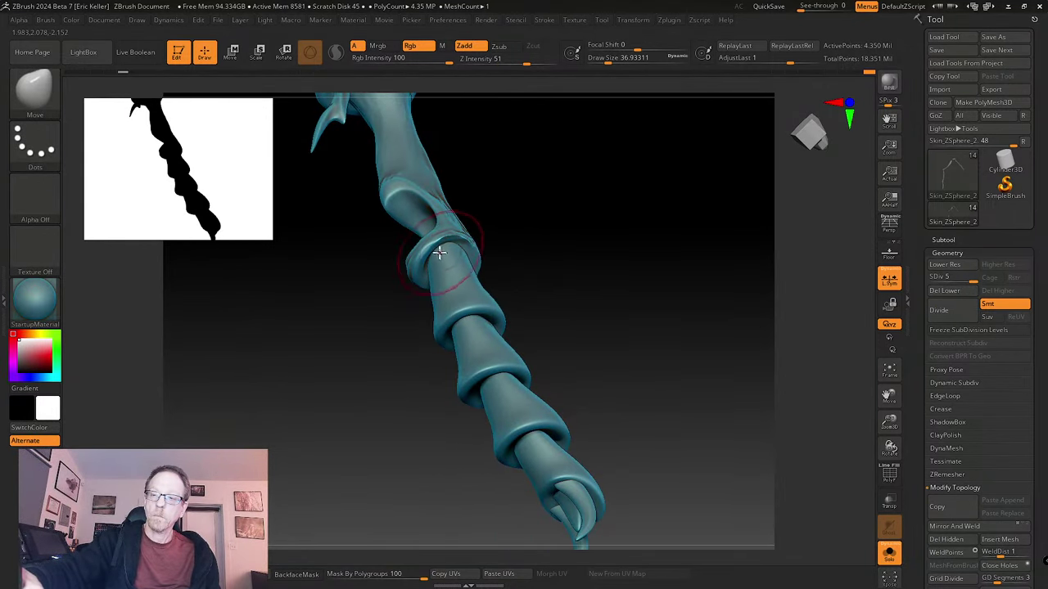
pyautogui.moveTo(500, 285); pyautogui.dragTo(538, 323)
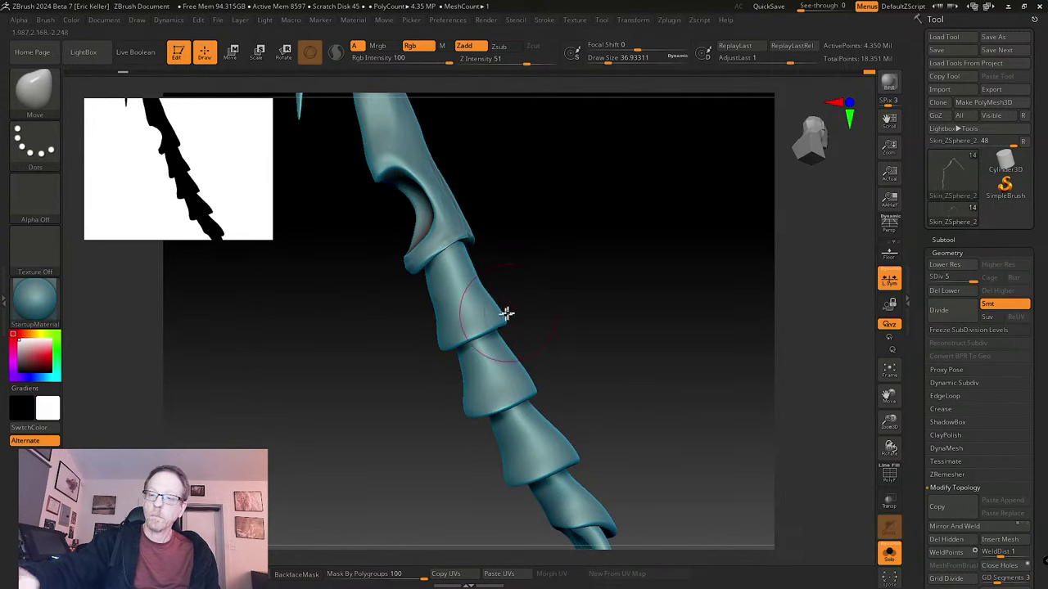
pyautogui.moveTo(521, 305); pyautogui.dragTo(548, 306)
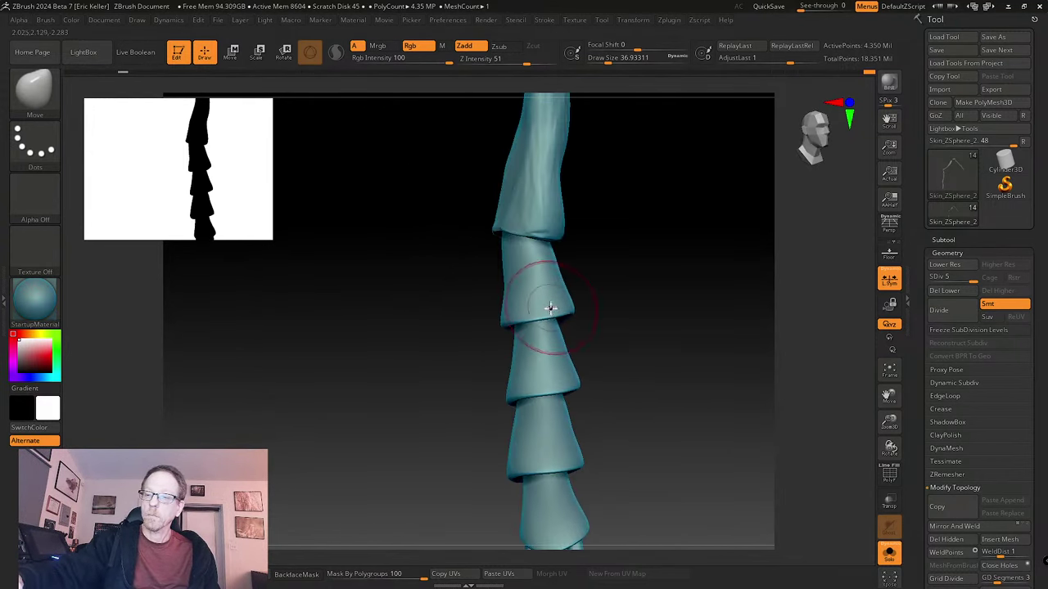
pyautogui.press('b')
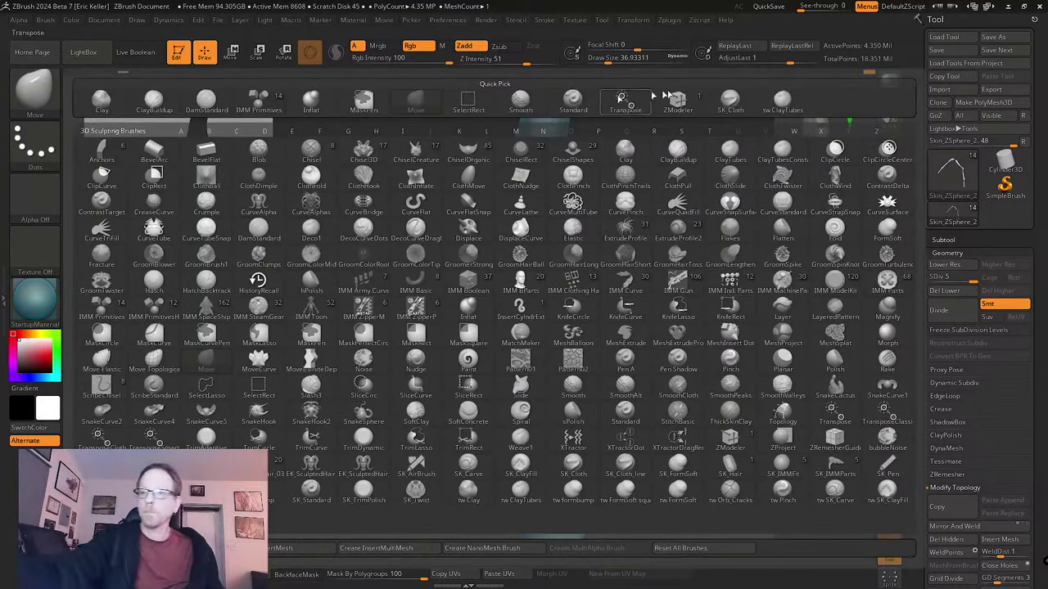
pyautogui.click(730, 104)
pyautogui.press('s')
pyautogui.moveTo(614, 280); pyautogui.dragTo(577, 292)
pyautogui.press('s')
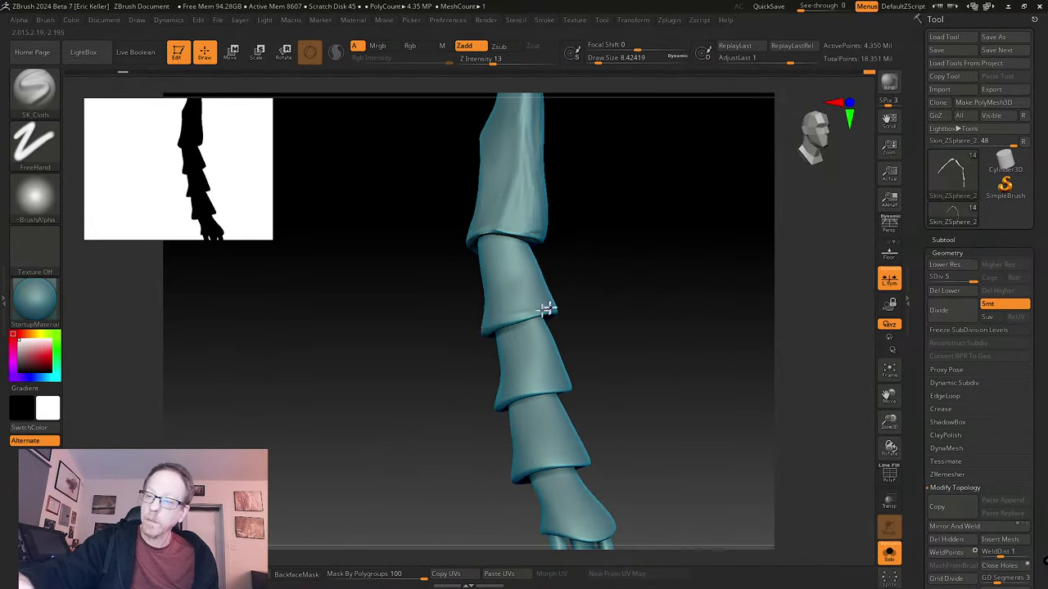
pyautogui.moveTo(507, 321); pyautogui.dragTo(547, 307)
pyautogui.moveTo(547, 308); pyautogui.dragTo(550, 311, button='right')
pyautogui.moveTo(517, 313); pyautogui.dragTo(561, 315)
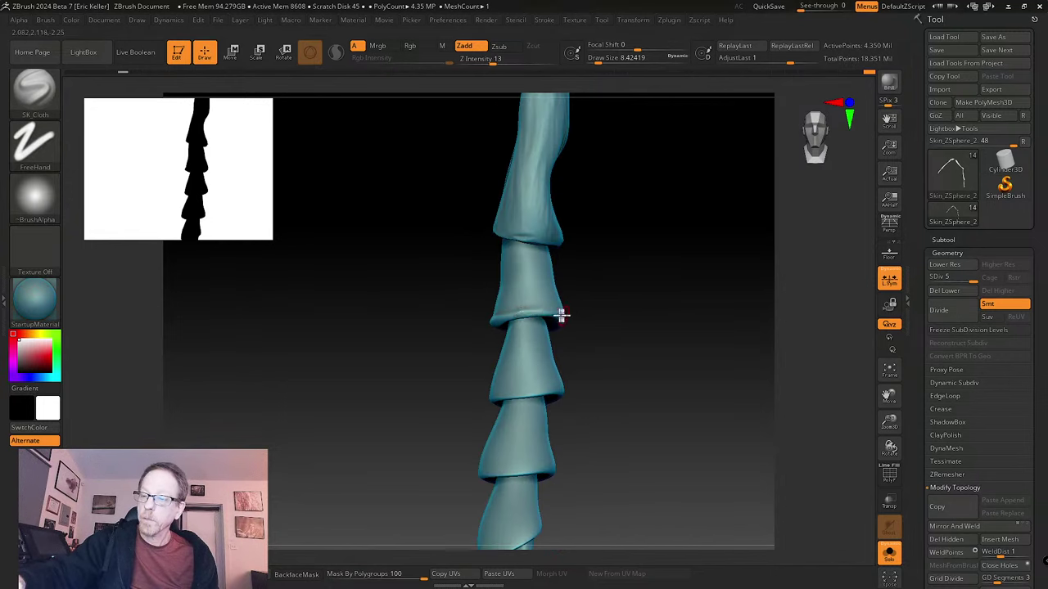
# - Stroke lengthwise ridges around the first flared segment below the notch with SK_Cloth and smooth them near its upper end
pyautogui.moveTo(615, 317); pyautogui.dragTo(540, 314, button='right')
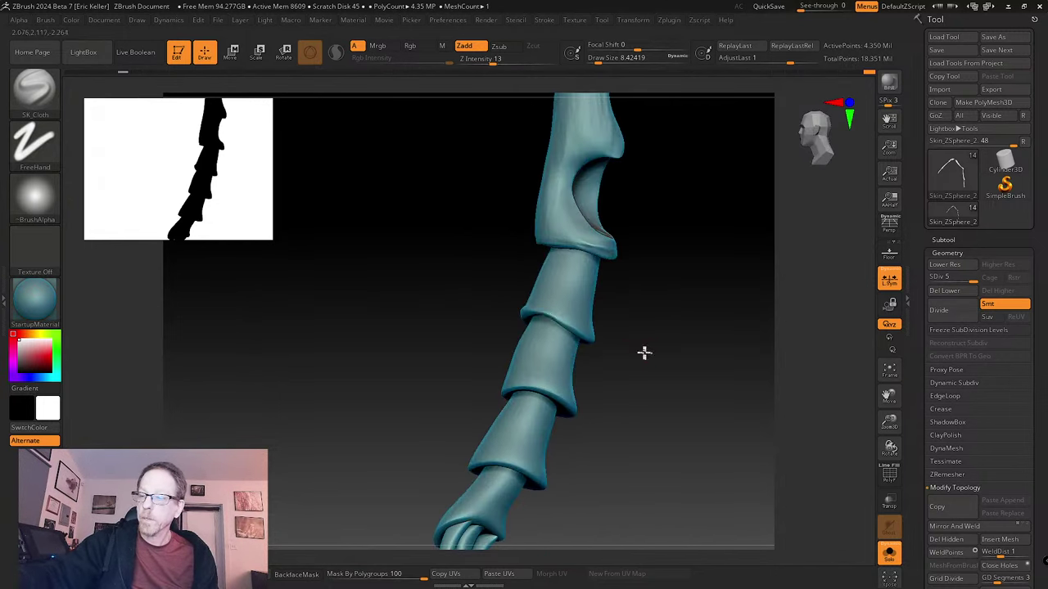
pyautogui.moveTo(643, 351); pyautogui.dragTo(554, 318, button='right')
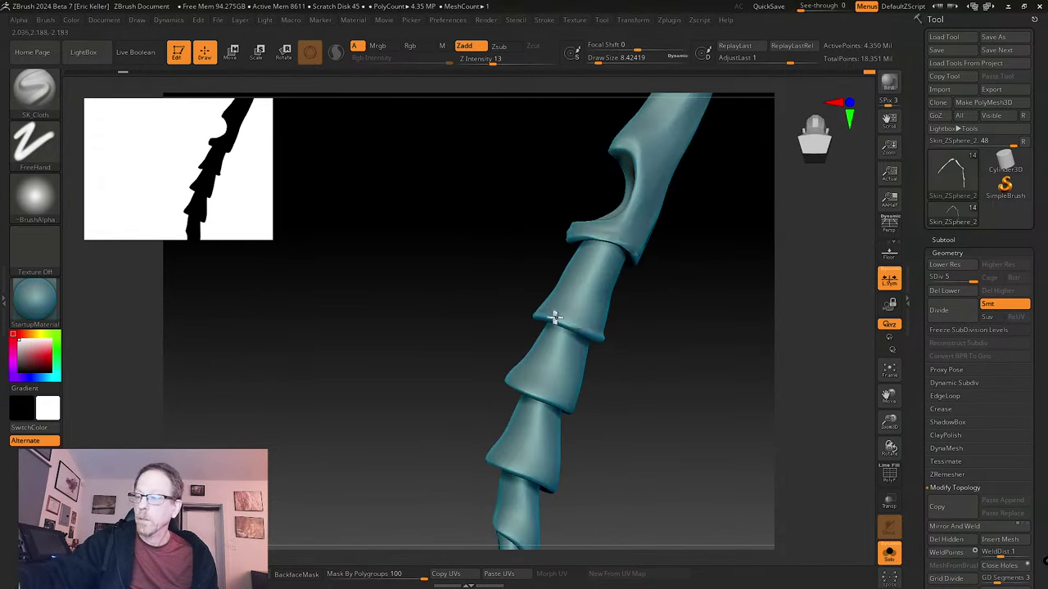
pyautogui.moveTo(609, 338); pyautogui.dragTo(626, 340, button='right')
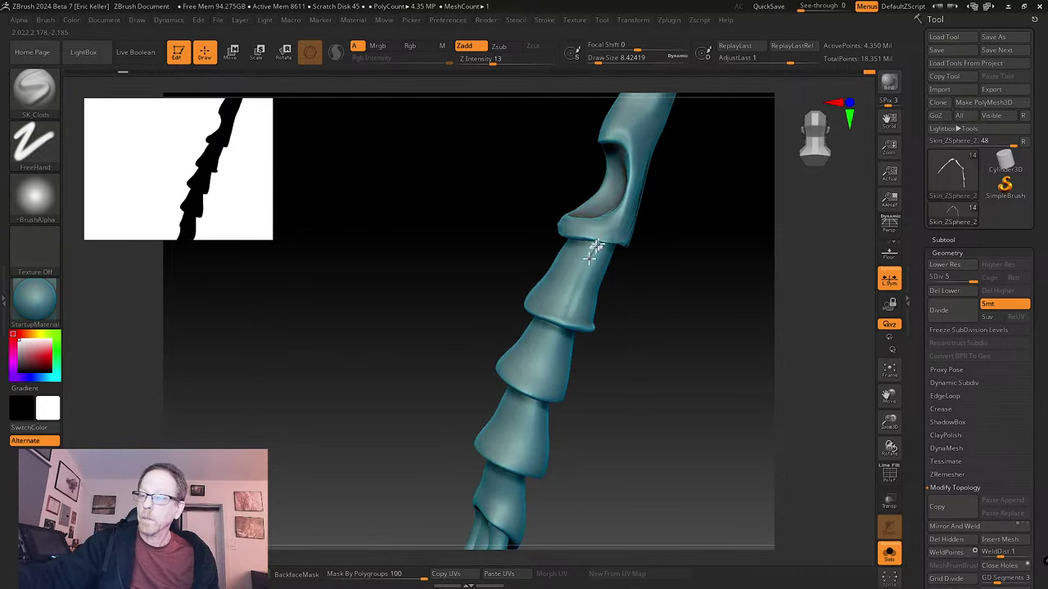
pyautogui.moveTo(591, 257)
pyautogui.mouseDown(button='right')
pyautogui.moveTo(625, 279)
pyautogui.moveTo(594, 248)
pyautogui.mouseUp(button='right')
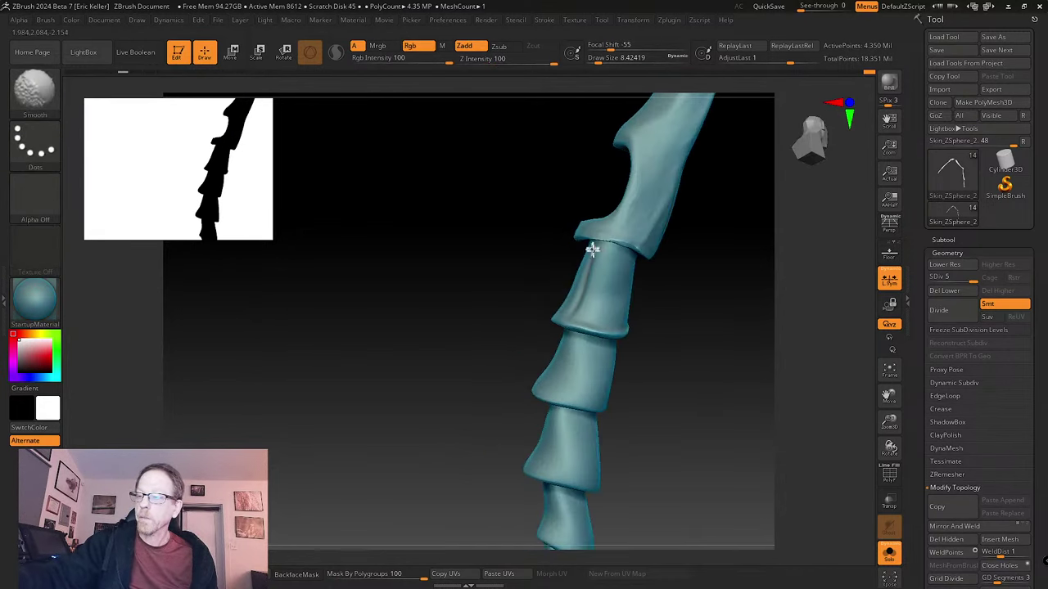
pyautogui.moveTo(608, 339); pyautogui.dragTo(657, 293, button='right')
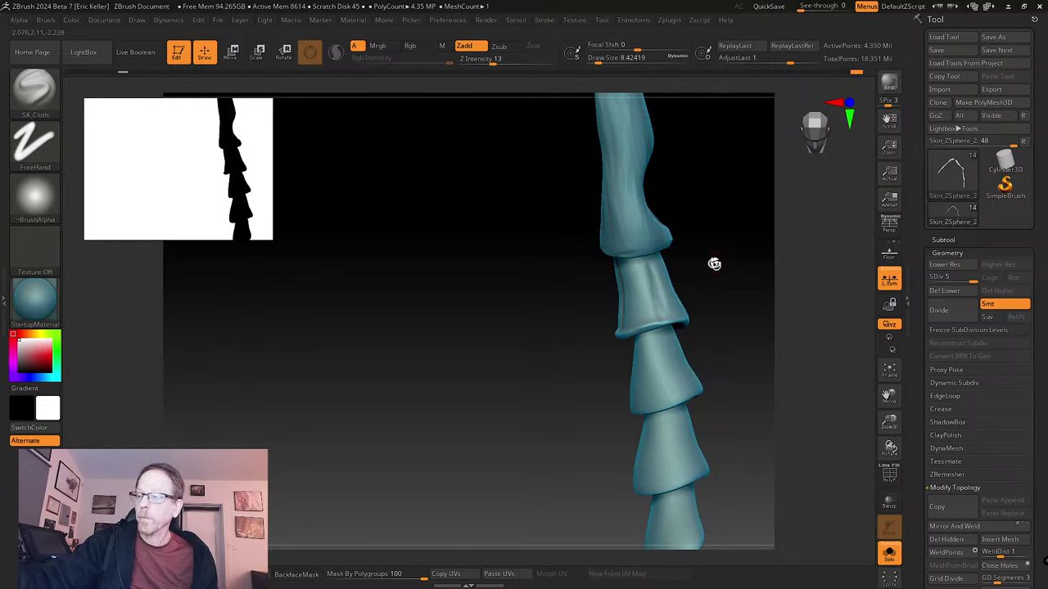
# - Isolate the first flared segment below the notch and switch to the tw ClayTubes brush at a draw size of about 12
pyautogui.moveTo(713, 265); pyautogui.dragTo(578, 350, button='right')
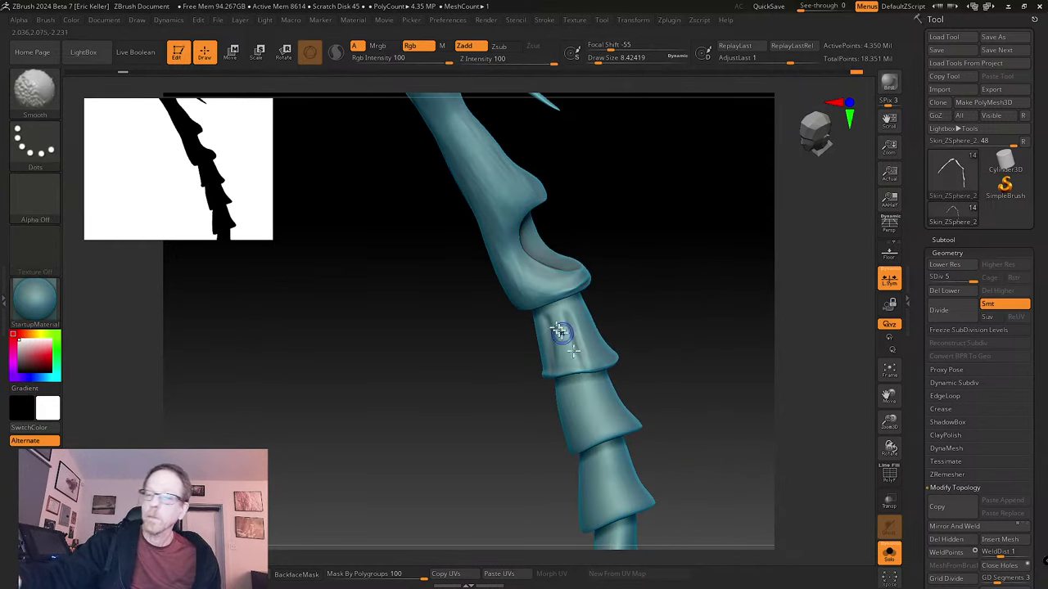
pyautogui.press('b')
pyautogui.click(788, 107)
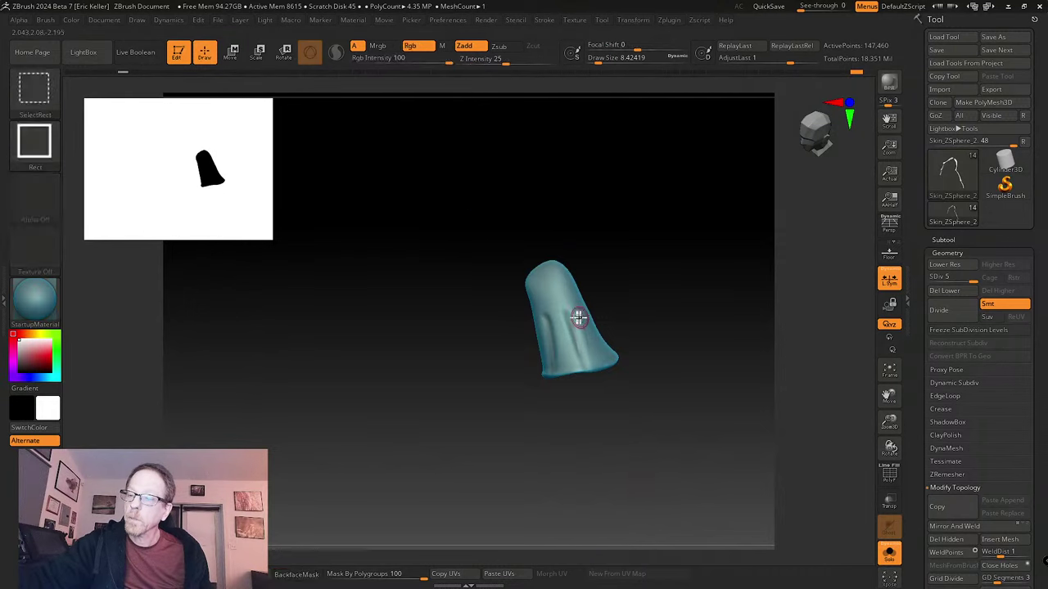
pyautogui.press('s')
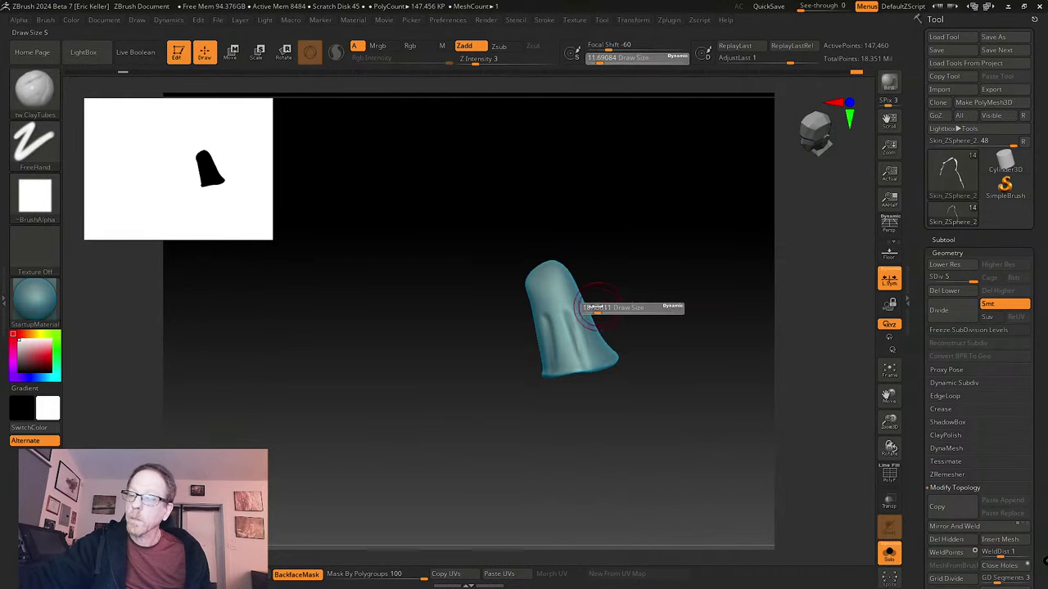
pyautogui.press('s')
pyautogui.moveTo(562, 288)
pyautogui.mouseDown()
pyautogui.moveTo(578, 311)
pyautogui.moveTo(602, 287)
pyautogui.mouseUp()
pyautogui.press('s')
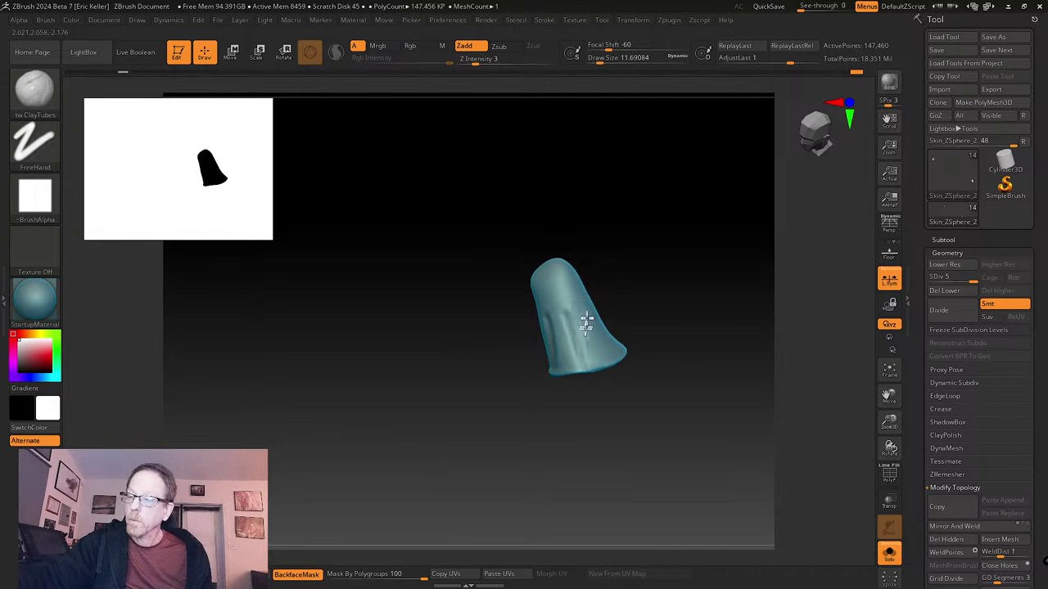
# - Soften the lengthwise ridges on the isolated segment with light tw ClayTubes strokes around its outer surface
pyautogui.moveTo(570, 303); pyautogui.dragTo(603, 309, button='right')
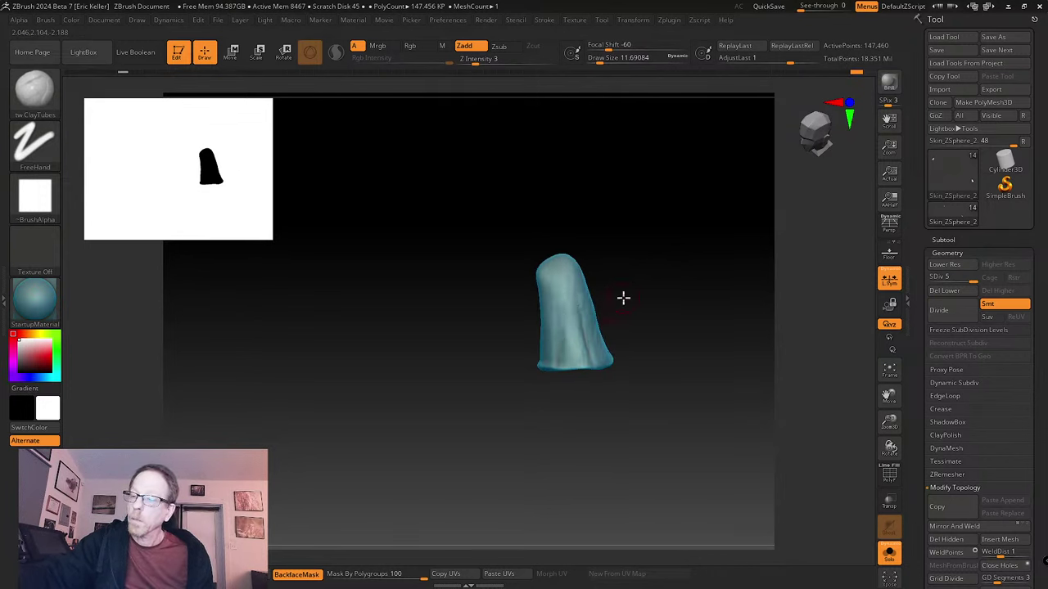
pyautogui.moveTo(622, 297); pyautogui.dragTo(591, 335, button='right')
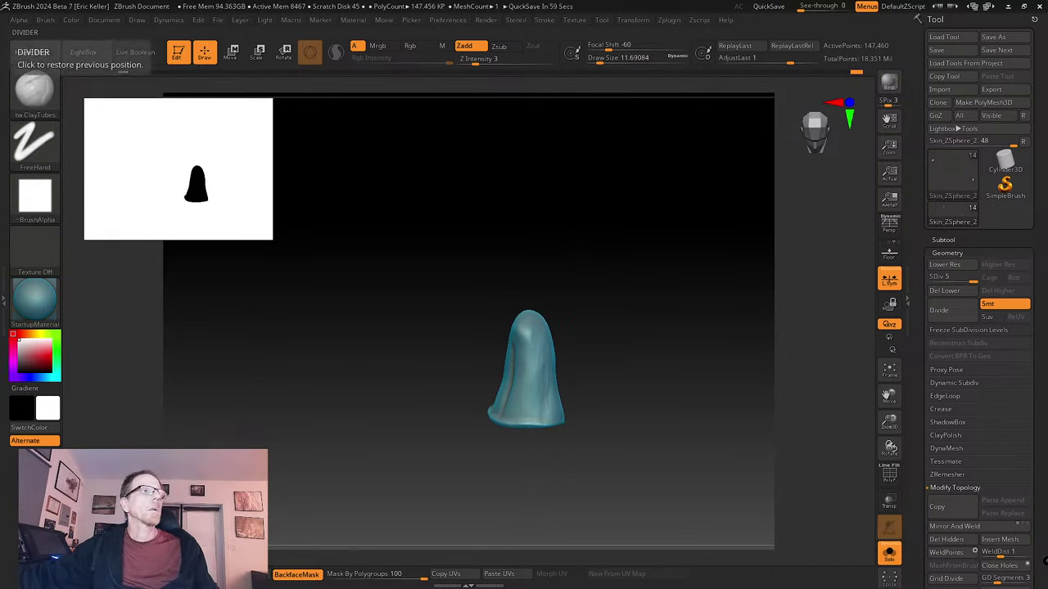
pyautogui.moveTo(643, 325); pyautogui.dragTo(641, 318, button='right')
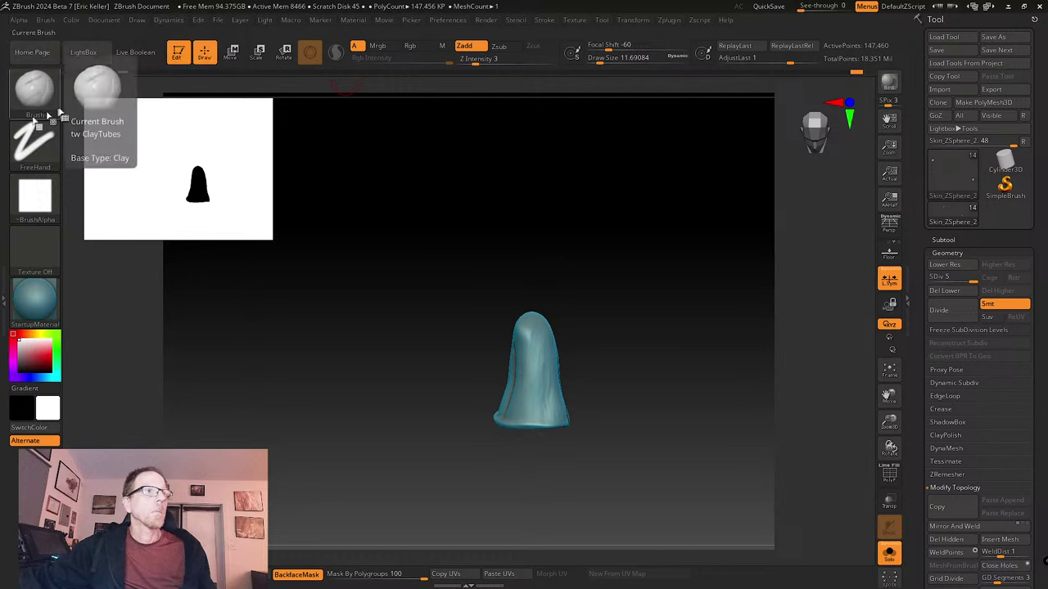
pyautogui.moveTo(589, 335); pyautogui.dragTo(576, 356, button='right')
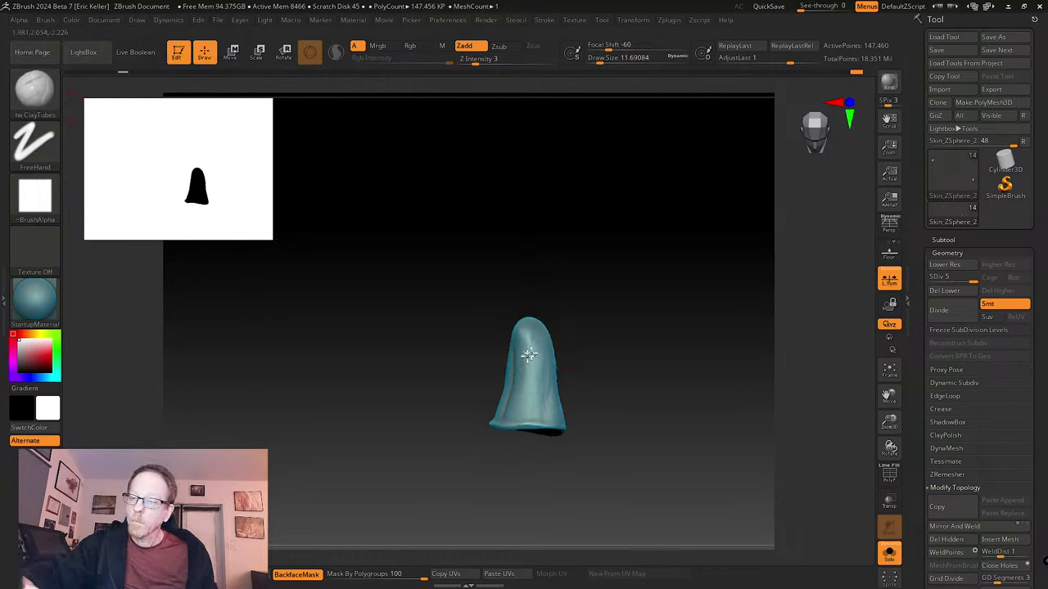
pyautogui.moveTo(541, 407); pyautogui.dragTo(521, 351, button='right')
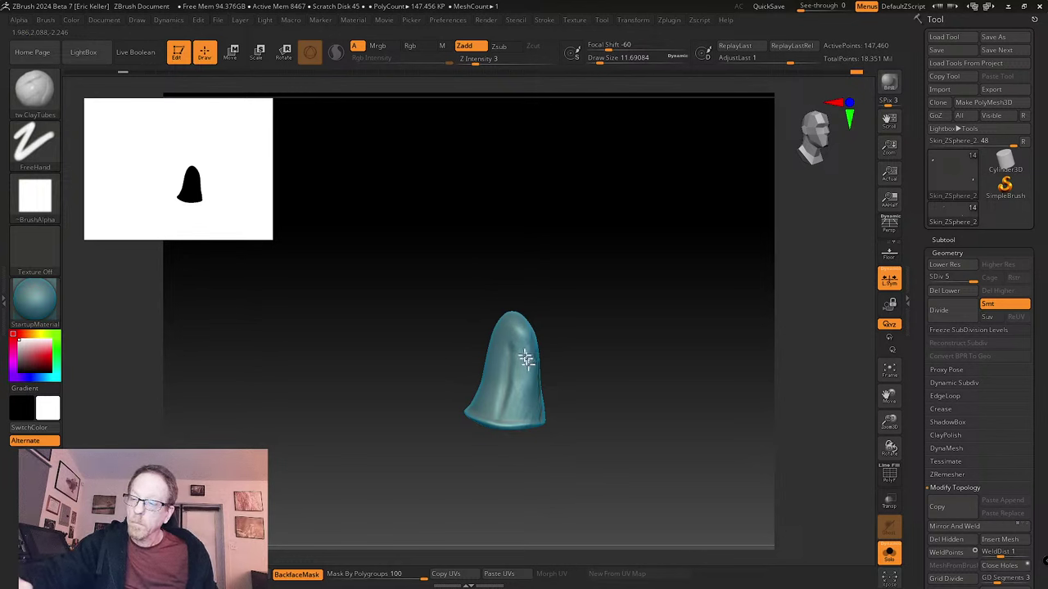
pyautogui.moveTo(532, 425); pyautogui.dragTo(507, 368, button='right')
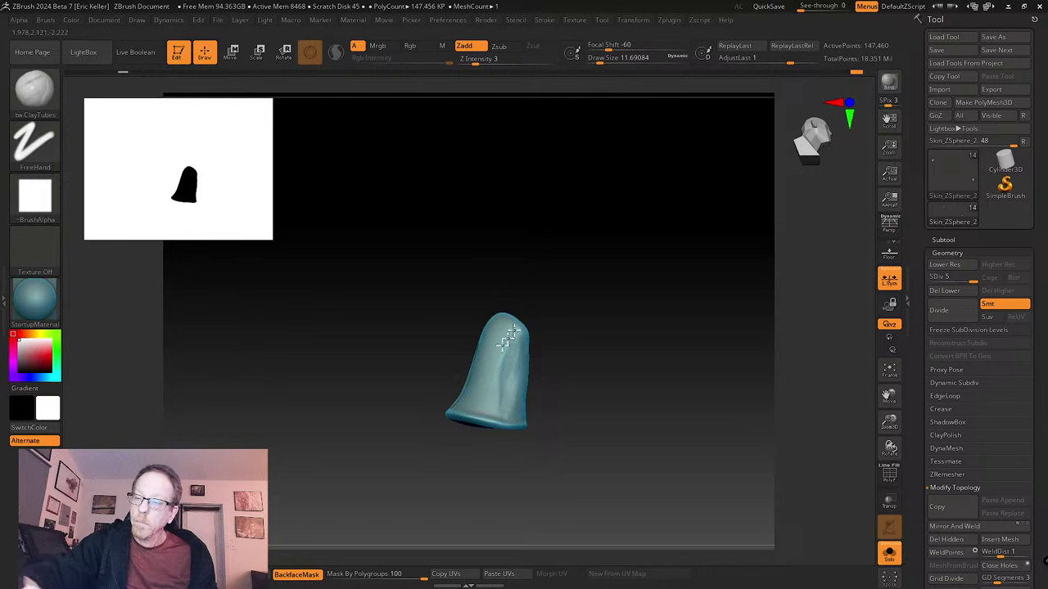
# - Work the hollow at the segment's open end with tw ClayTubes, using draw sizes of about 17 and 10.5
pyautogui.moveTo(564, 401); pyautogui.dragTo(465, 421, button='right')
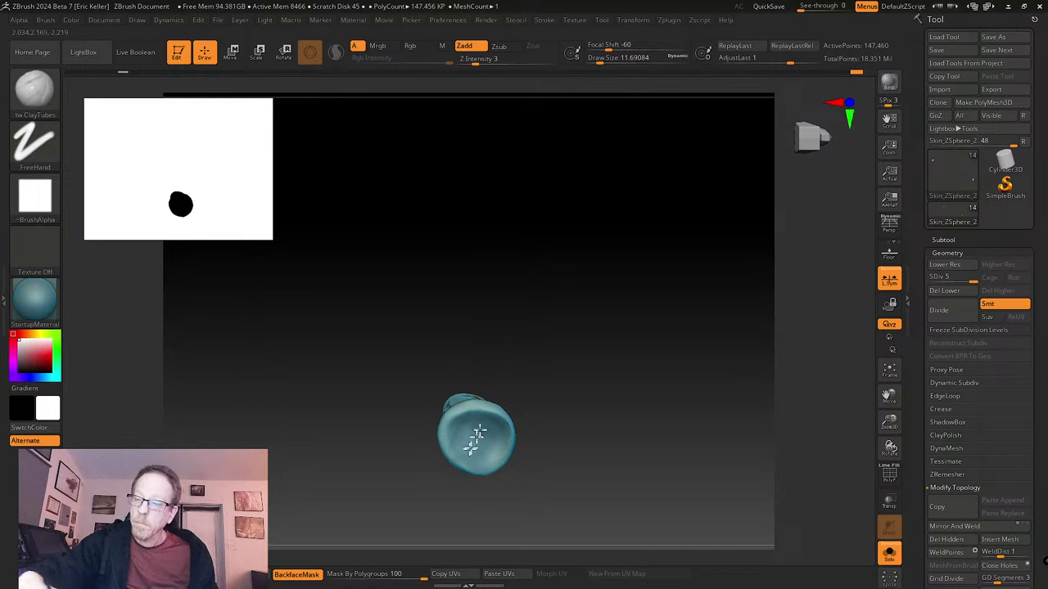
pyautogui.press('s')
pyautogui.moveTo(482, 438); pyautogui.dragTo(486, 438)
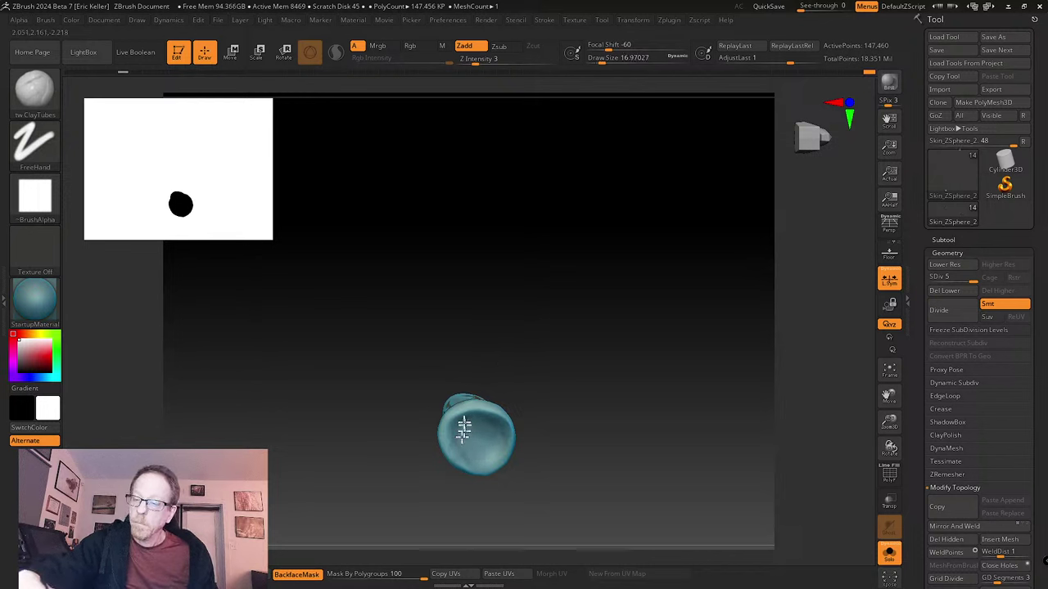
pyautogui.press('s')
pyautogui.moveTo(480, 428); pyautogui.dragTo(468, 423)
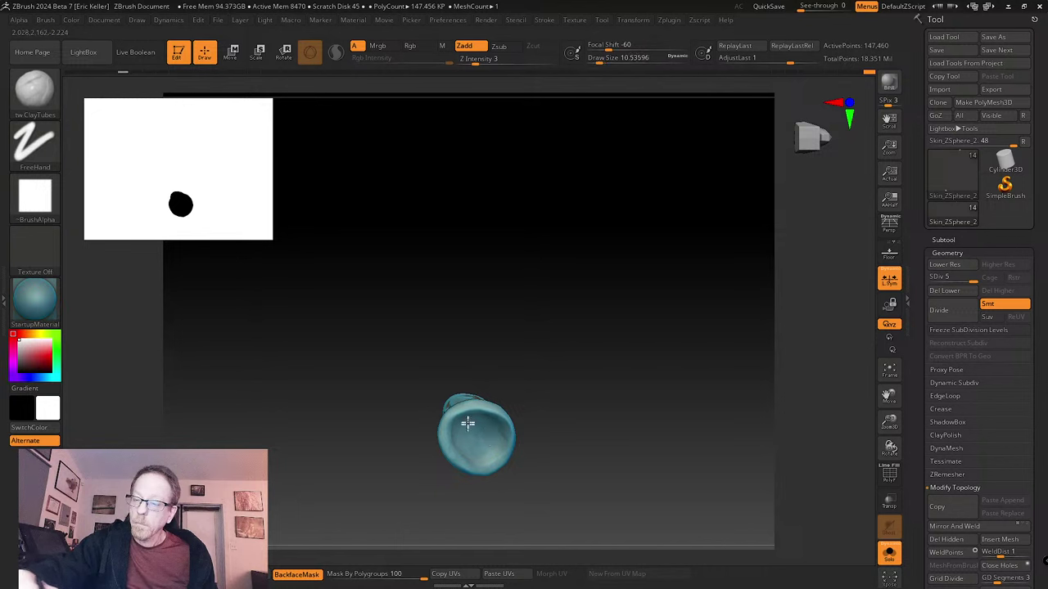
# - Build up the planes between the segment's ridges with tw ClayTubes at a draw size of about 10.5, working around its sides
pyautogui.moveTo(543, 391); pyautogui.dragTo(533, 480)
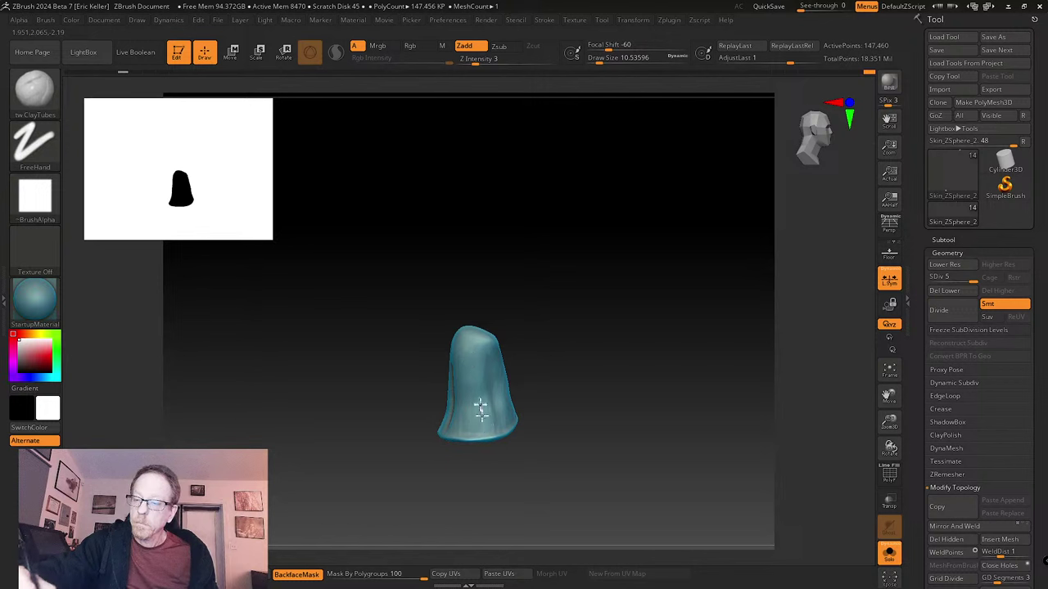
pyautogui.moveTo(467, 355)
pyautogui.mouseDown(button='right')
pyautogui.moveTo(526, 369)
pyautogui.moveTo(498, 396)
pyautogui.mouseUp(button='right')
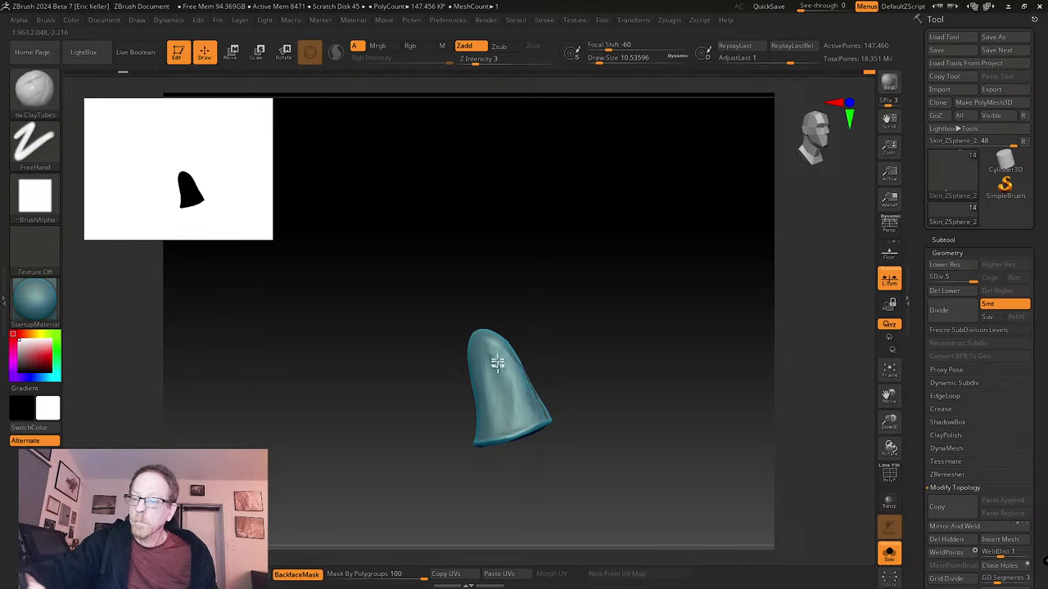
pyautogui.moveTo(561, 344); pyautogui.dragTo(522, 384, button='right')
pyautogui.moveTo(588, 311); pyautogui.dragTo(492, 443, button='right')
pyautogui.moveTo(524, 496); pyautogui.dragTo(523, 396, button='right')
pyautogui.moveTo(582, 343); pyautogui.dragTo(568, 396, button='right')
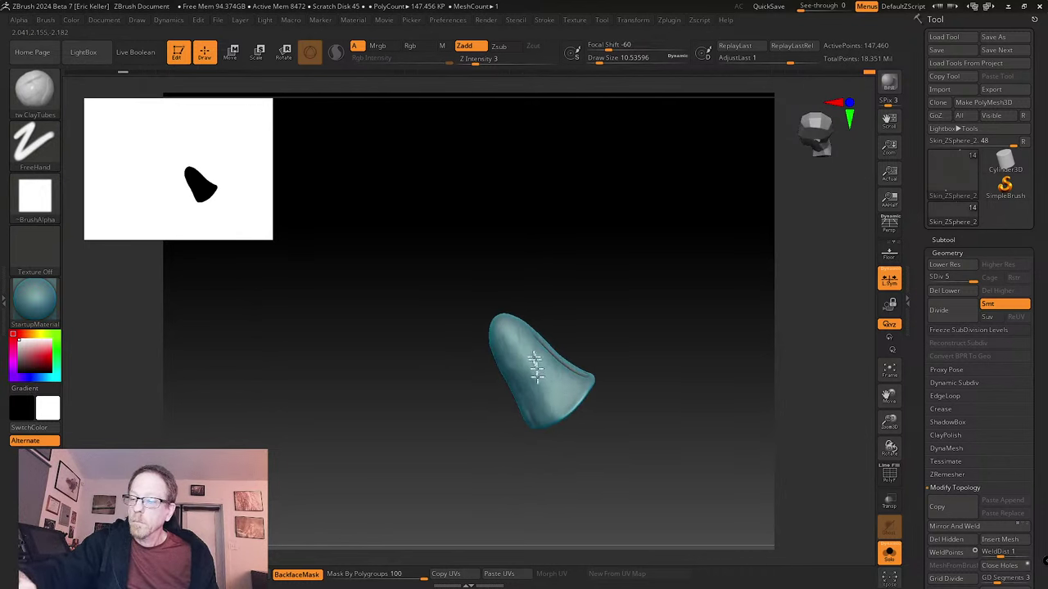
# - Refine the segment's flared end and the surface leading to its rim with further light tw ClayTubes strokes
pyautogui.moveTo(615, 356); pyautogui.dragTo(603, 374, button='right')
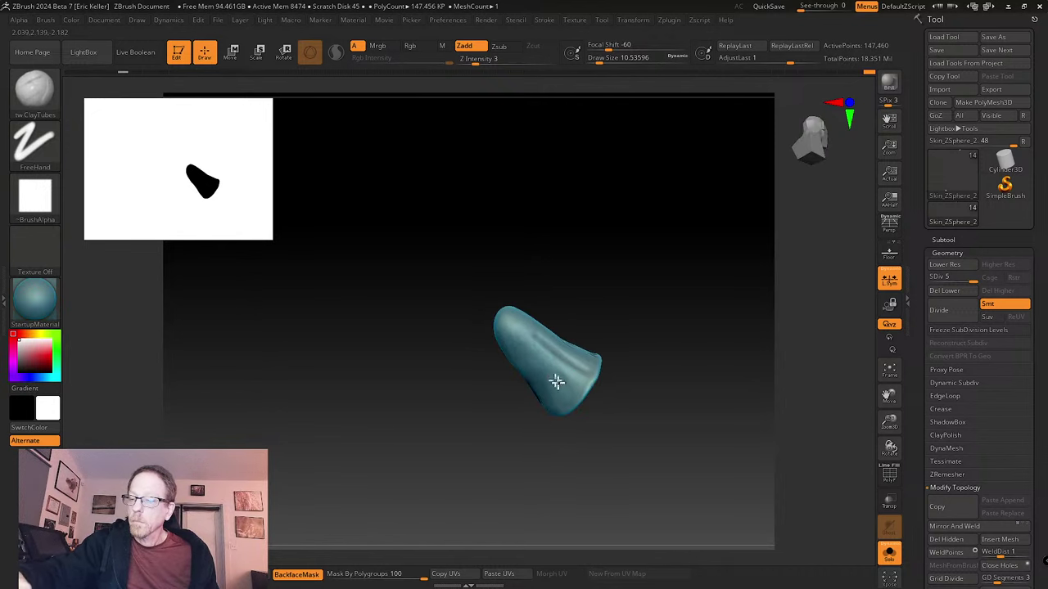
pyautogui.moveTo(536, 357); pyautogui.dragTo(549, 336, button='right')
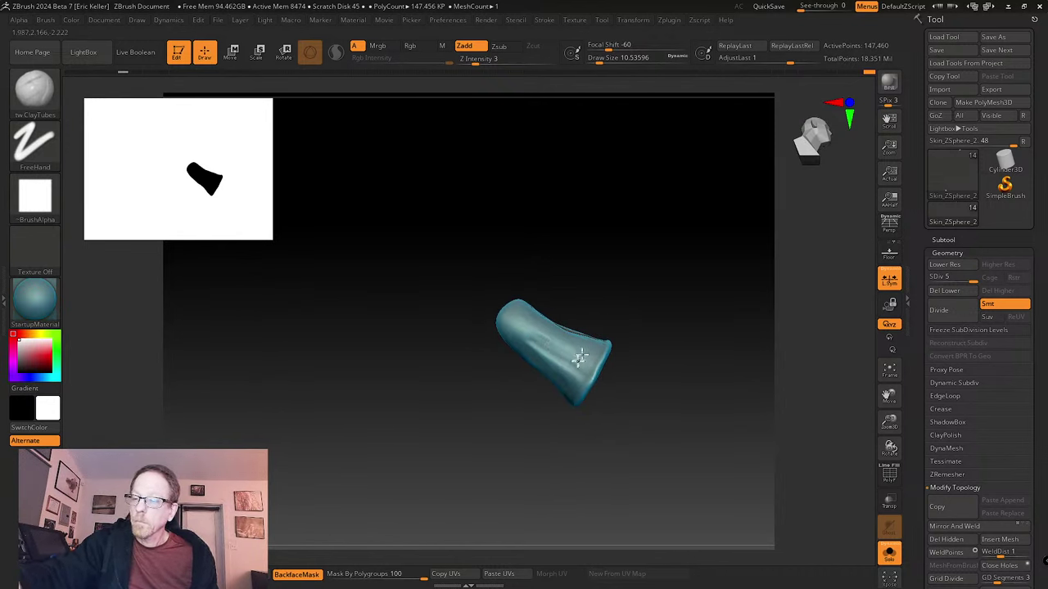
pyautogui.moveTo(532, 334); pyautogui.dragTo(565, 341, button='right')
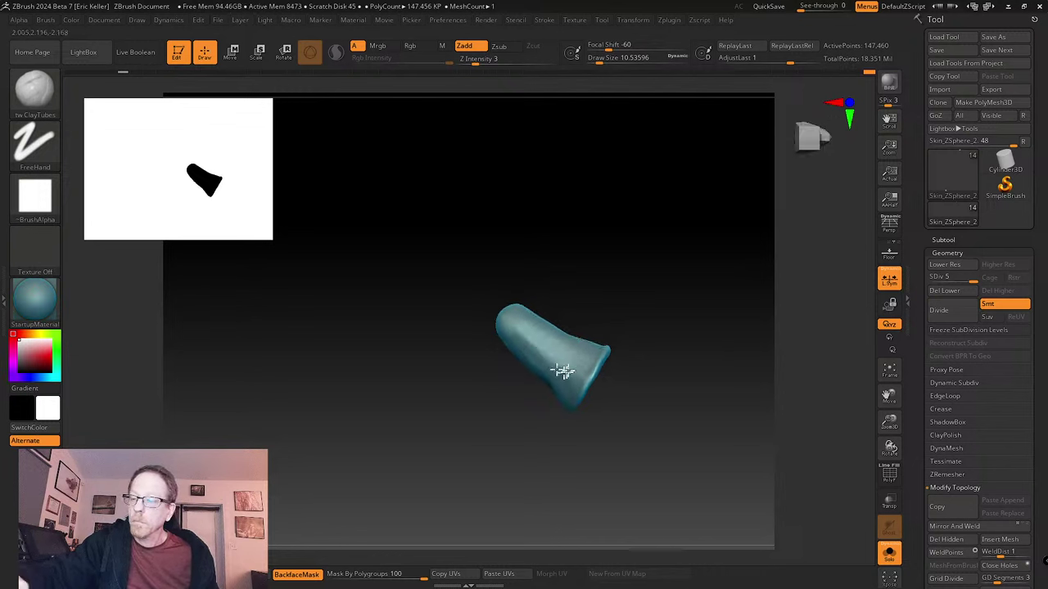
pyautogui.moveTo(561, 371); pyautogui.dragTo(565, 328, button='right')
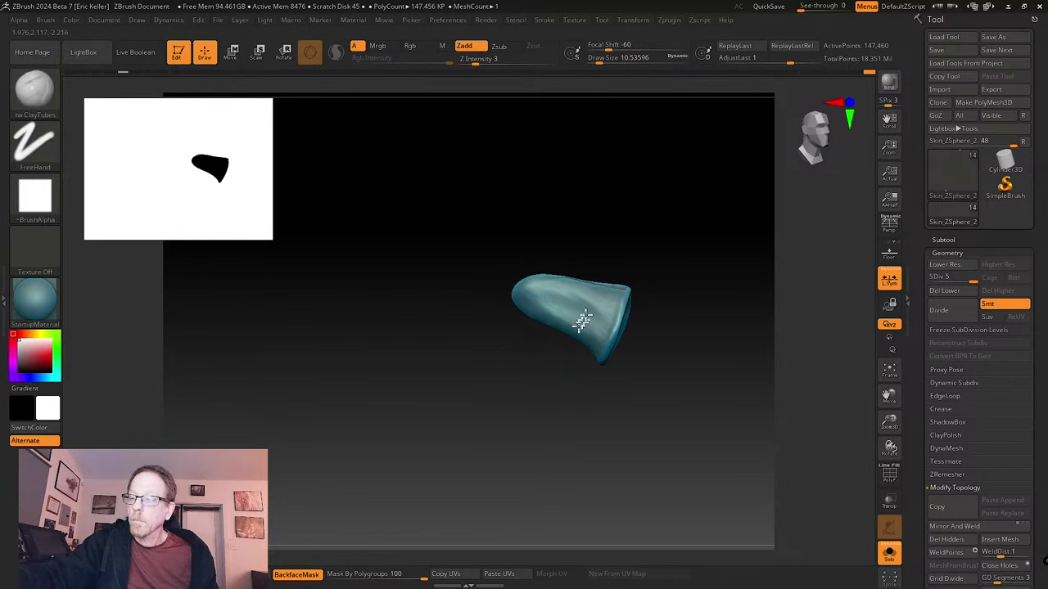
# - Smooth the segment's surface at a draw size of about 35 and unhide the rest of the leg
pyautogui.moveTo(631, 330); pyautogui.dragTo(573, 295, button='right')
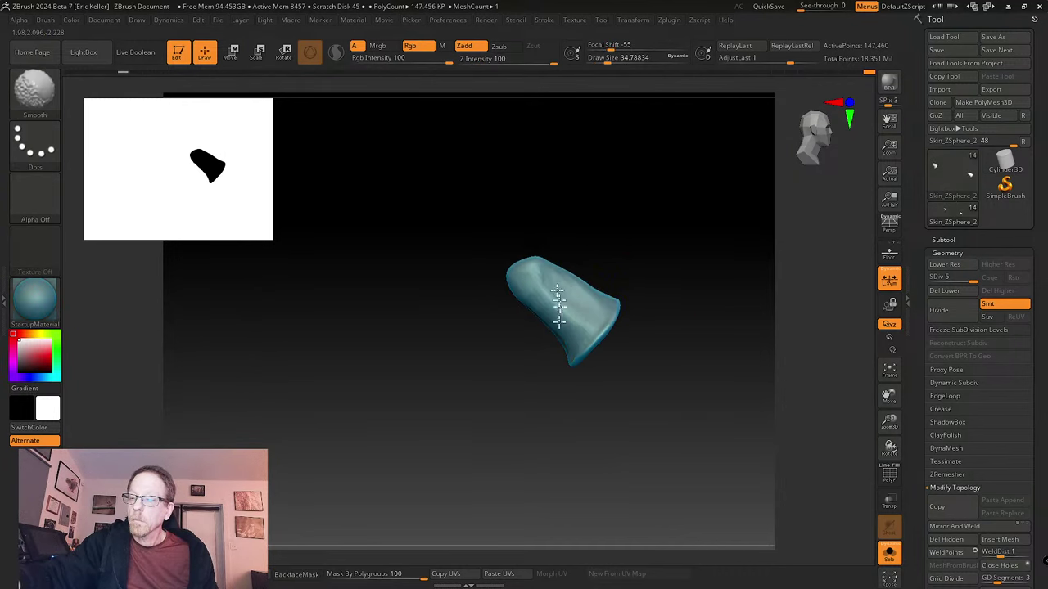
pyautogui.moveTo(635, 336); pyautogui.dragTo(584, 294, button='right')
pyautogui.keyDown('shift'); pyautogui.moveTo(571, 287); pyautogui.dragTo(544, 363); pyautogui.keyUp('shift')
pyautogui.moveTo(564, 346); pyautogui.dragTo(601, 306, button='right')
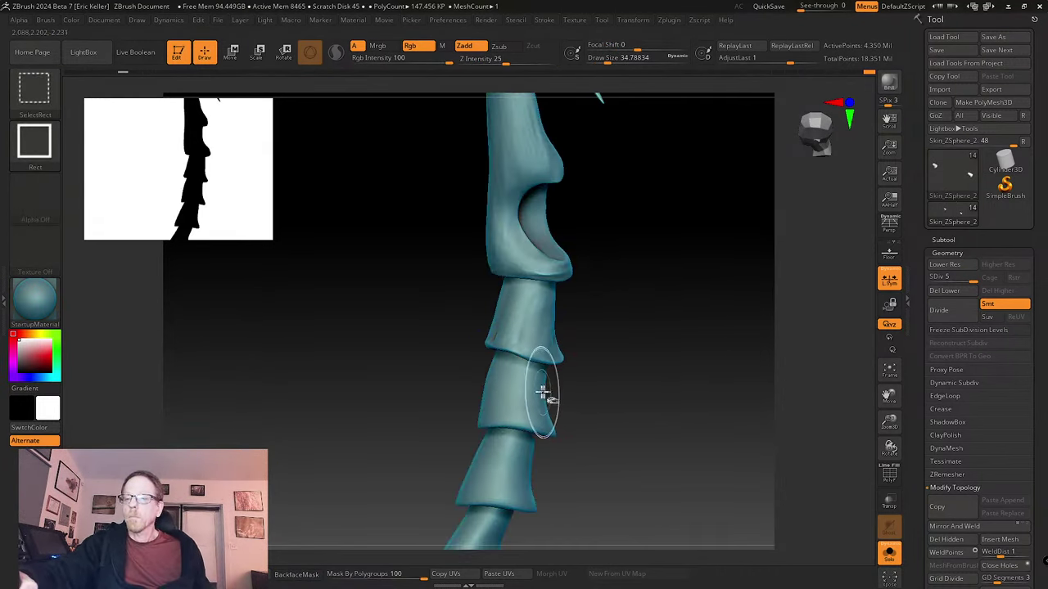
# - Switch to the SK_Cloth brush and reduce its draw size to about 25 for the second flared segment below the notch
pyautogui.keyDown('alt'); pyautogui.moveTo(573, 395); pyautogui.dragTo(565, 357, button='right'); pyautogui.keyUp('alt')
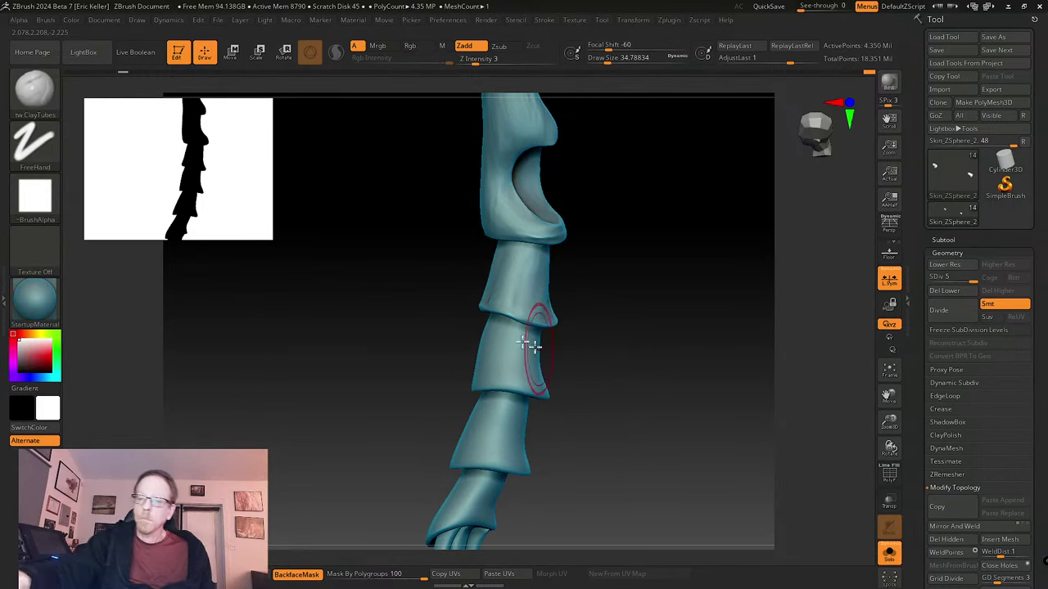
pyautogui.click(41, 92)
pyautogui.click(573, 463)
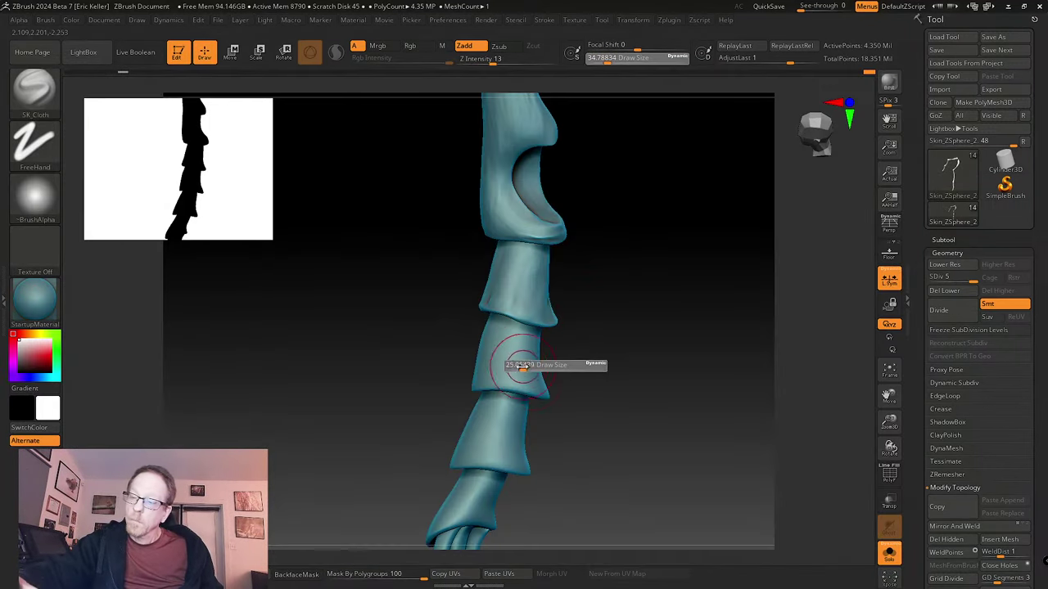
# - Sculpt lengthwise folds on the second small segment below the hollowed leg section with the SK_Cloth brush, reducing the draw size to about 17
pyautogui.moveTo(519, 354); pyautogui.dragTo(505, 368, button='right')
pyautogui.moveTo(476, 389); pyautogui.dragTo(507, 388)
pyautogui.moveTo(582, 412); pyautogui.dragTo(552, 386, button='right')
pyautogui.press('s')
pyautogui.moveTo(552, 391); pyautogui.dragTo(543, 392)
pyautogui.moveTo(568, 391); pyautogui.dragTo(535, 381, button='right')
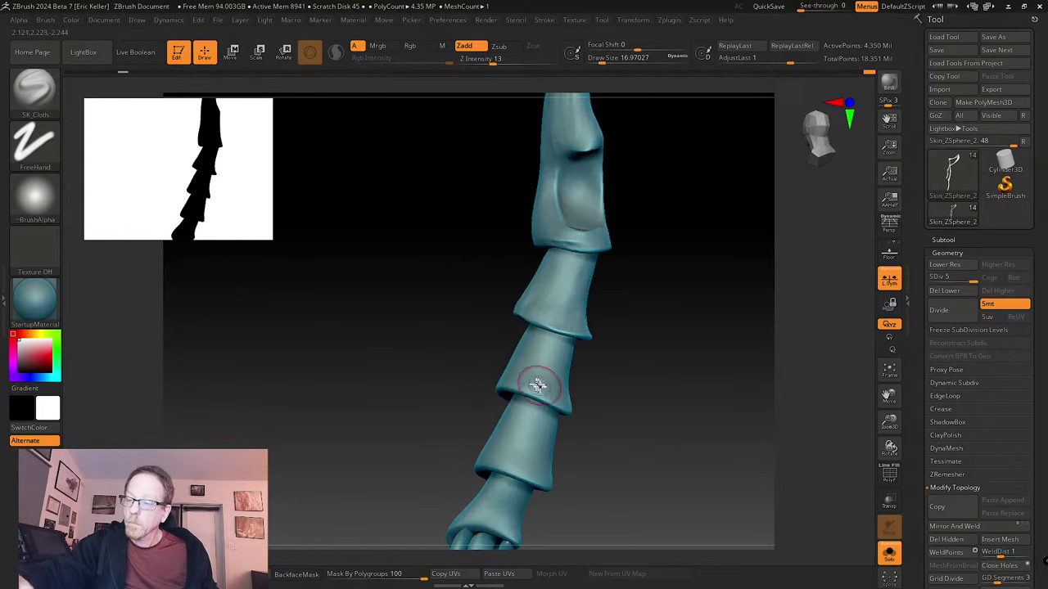
pyautogui.moveTo(597, 404); pyautogui.dragTo(647, 405, button='right')
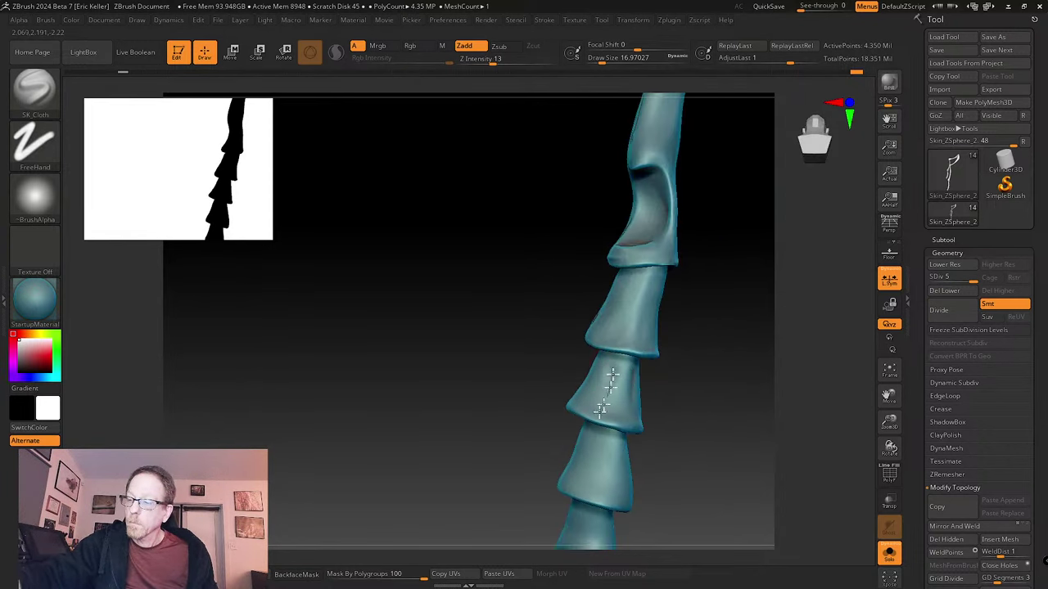
pyautogui.moveTo(615, 360); pyautogui.dragTo(598, 421)
pyautogui.moveTo(598, 421)
pyautogui.mouseDown(button='right')
pyautogui.moveTo(657, 388)
pyautogui.moveTo(666, 405)
pyautogui.mouseUp(button='right')
pyautogui.moveTo(592, 375); pyautogui.dragTo(580, 430)
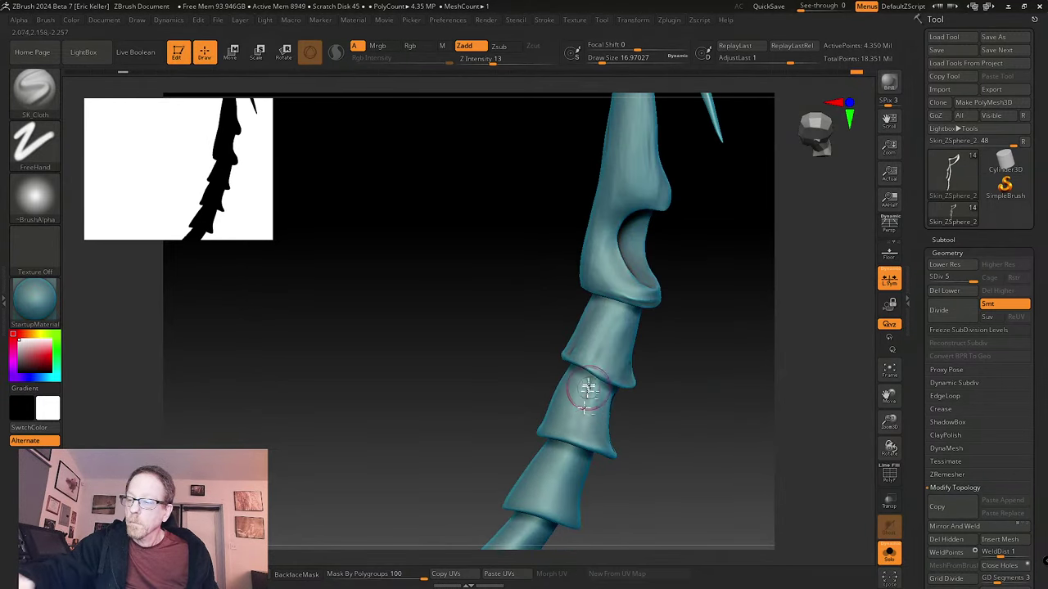
pyautogui.moveTo(587, 391)
pyautogui.mouseDown()
pyautogui.moveTo(679, 423)
pyautogui.moveTo(564, 424)
pyautogui.mouseUp()
# - Reduce the draw size to about 7.5 and isolate the creased second segment by hiding the rest of the leg
pyautogui.press('s')
pyautogui.moveTo(565, 423); pyautogui.dragTo(532, 431, button='right')
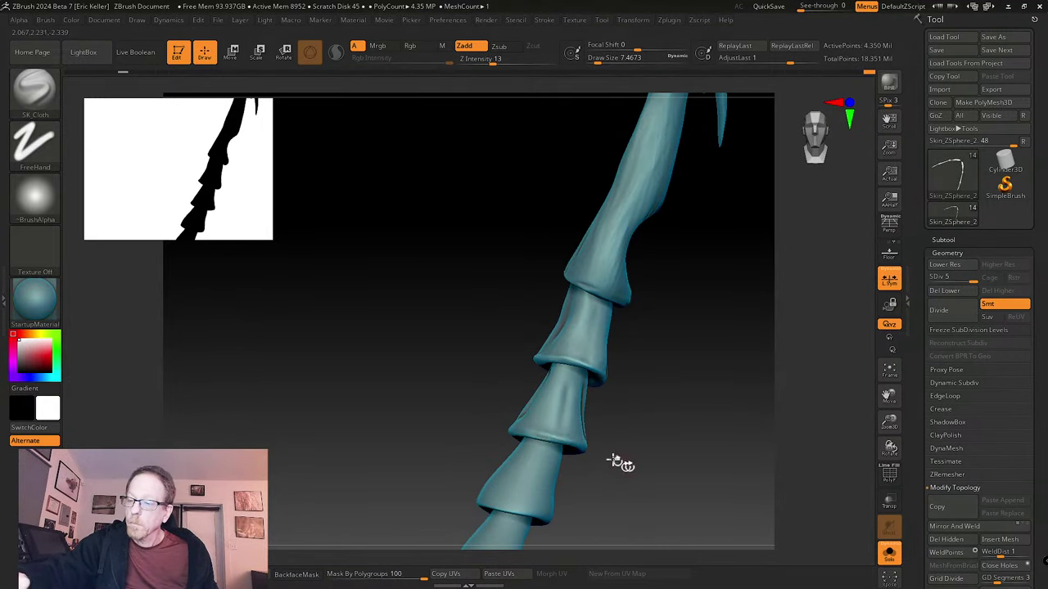
pyautogui.moveTo(619, 461)
pyautogui.mouseDown()
pyautogui.moveTo(563, 439)
pyautogui.moveTo(606, 434)
pyautogui.moveTo(657, 407)
pyautogui.moveTo(596, 412)
pyautogui.mouseUp()
pyautogui.moveTo(676, 452)
pyautogui.mouseDown()
pyautogui.moveTo(685, 381)
pyautogui.moveTo(655, 360)
pyautogui.mouseUp()
pyautogui.hotkey('ctrl', 'shift')
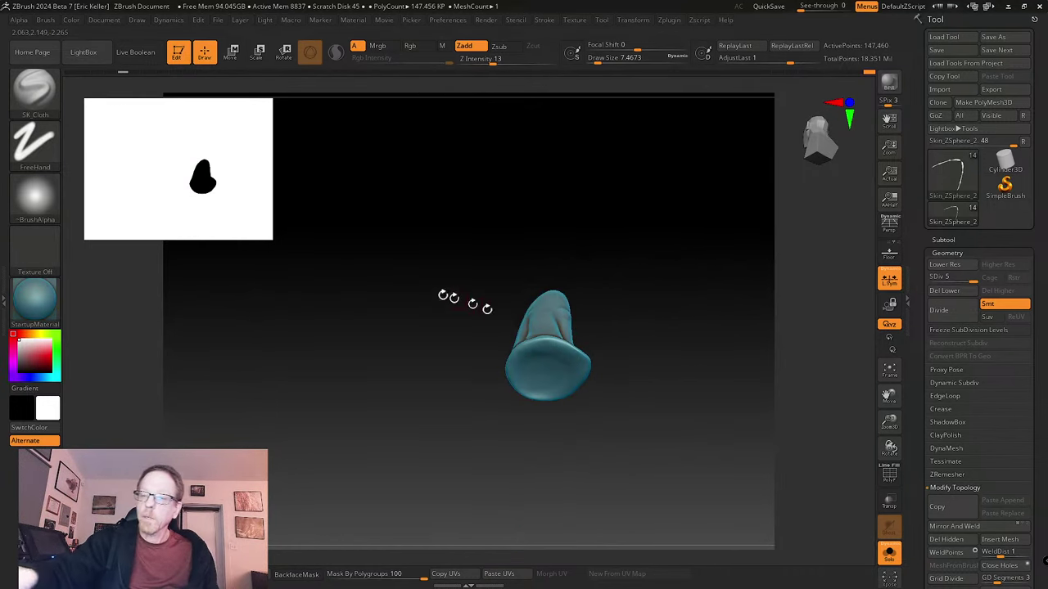
# - Sculpt the hollow inside the isolated segment's flared end with the tw ClayTubes brush at a draw size of about 17
pyautogui.click(34, 87)
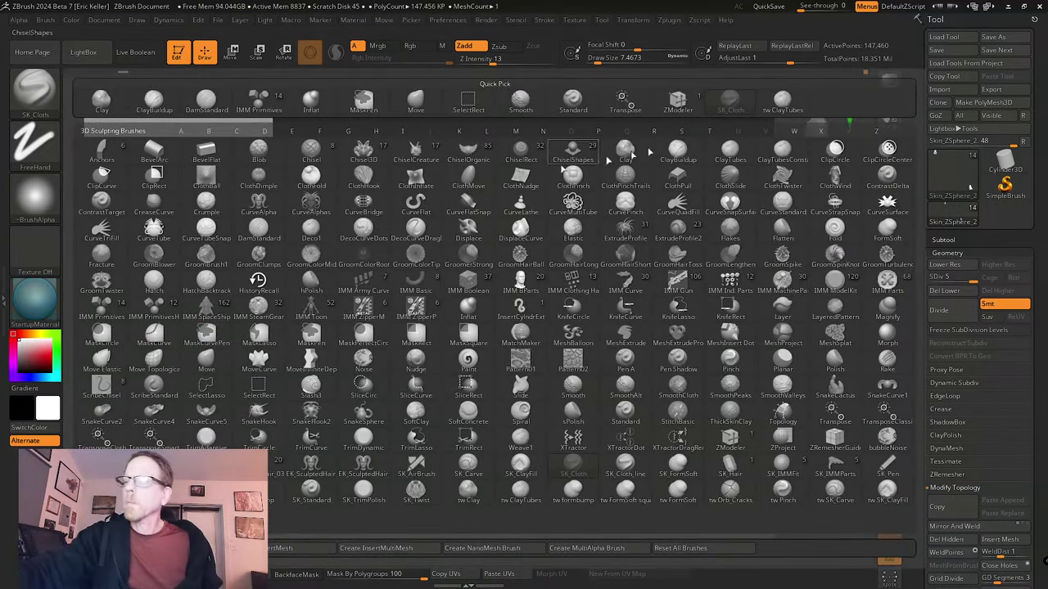
pyautogui.click(781, 101)
pyautogui.press('s')
pyautogui.moveTo(620, 341); pyautogui.dragTo(575, 352)
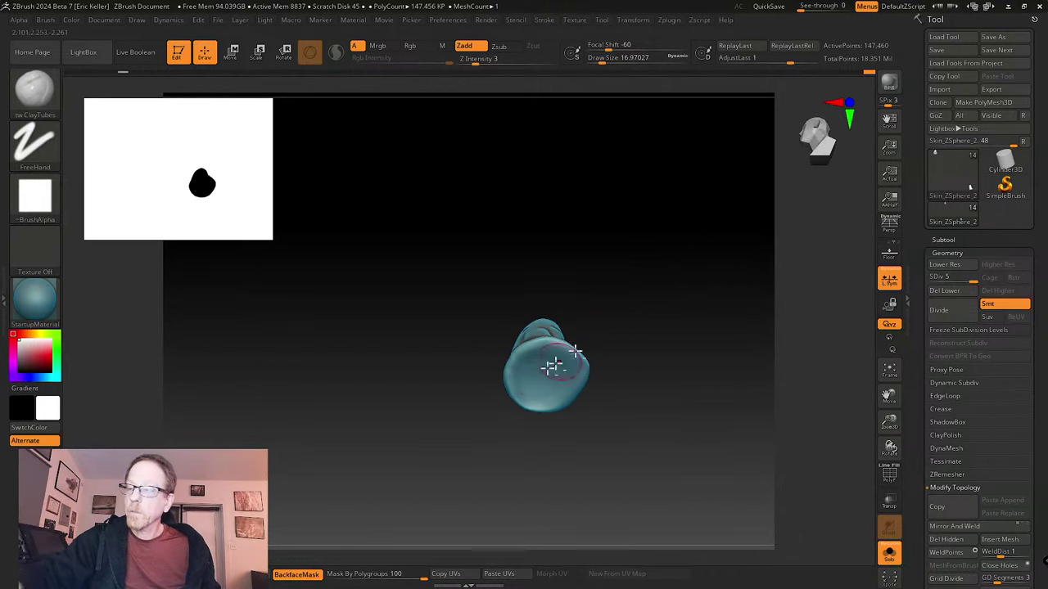
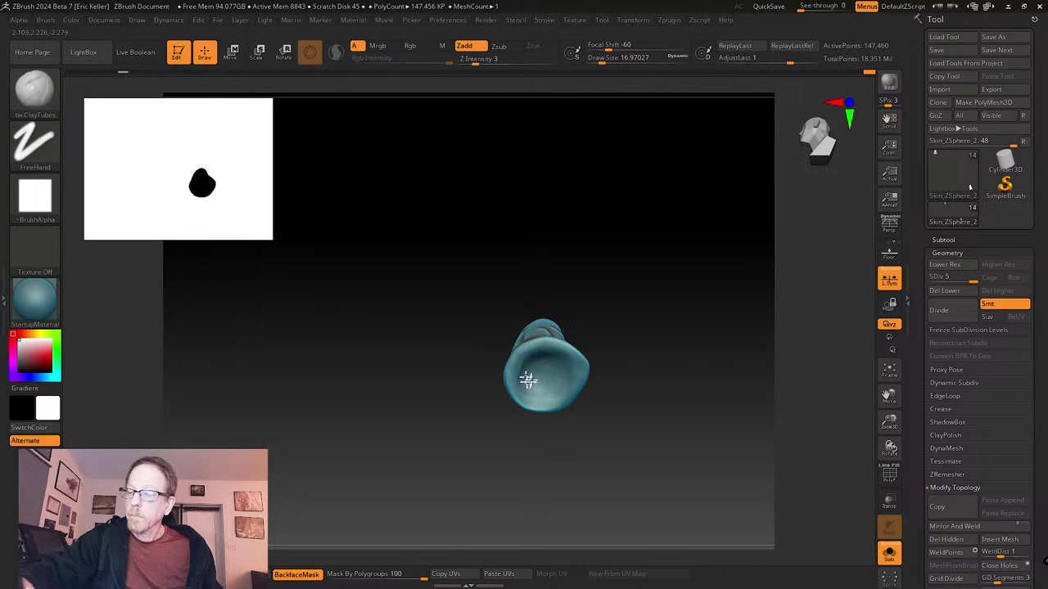
pyautogui.moveTo(549, 384)
pyautogui.keyDown('ctrl'); pyautogui.mouseDown(button='right')
pyautogui.moveTo(565, 332)
pyautogui.moveTo(605, 285)
pyautogui.mouseUp(button='right'); pyautogui.keyUp('ctrl')
pyautogui.moveTo(573, 351); pyautogui.dragTo(561, 346, button='right')
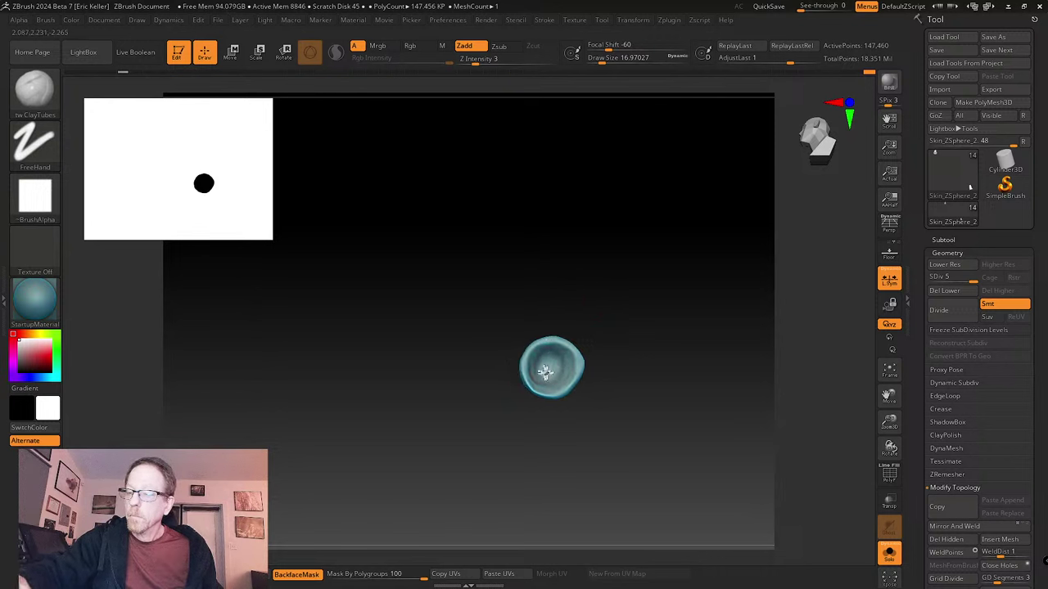
# - Build up the outer surface and lengthwise ridges of the isolated segment with the tw ClayTubes brush
pyautogui.moveTo(540, 385)
pyautogui.mouseDown(button='right')
pyautogui.moveTo(575, 426)
pyautogui.moveTo(547, 370)
pyautogui.mouseUp(button='right')
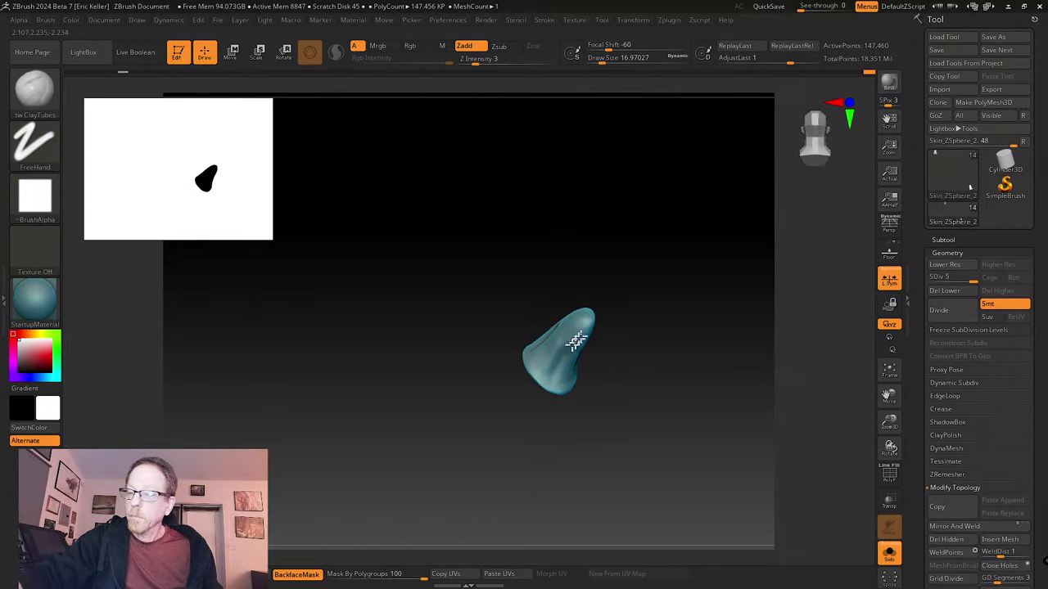
pyautogui.moveTo(586, 405); pyautogui.dragTo(614, 337, button='right')
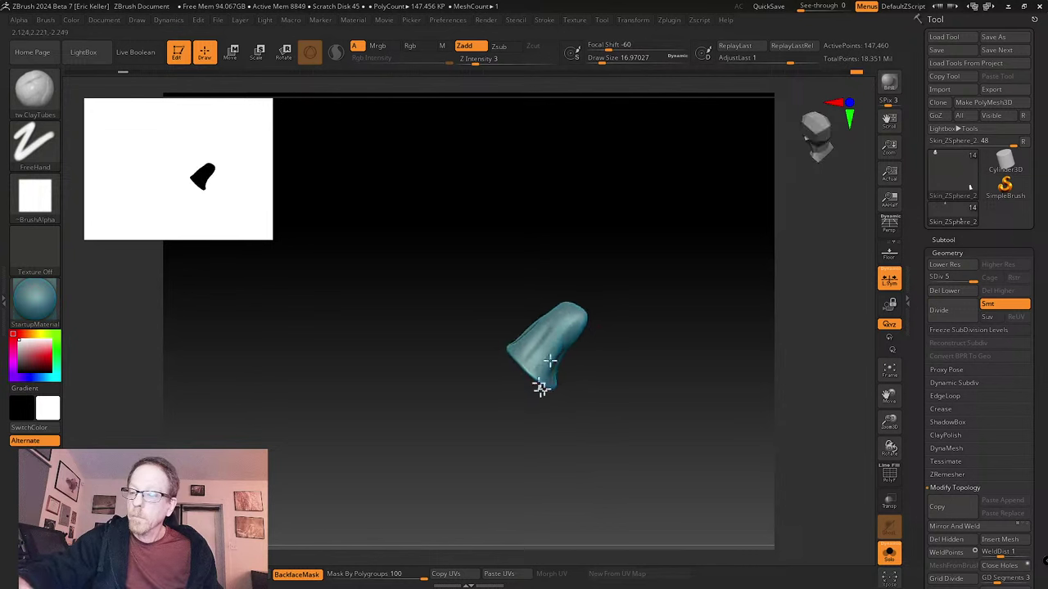
pyautogui.moveTo(540, 387); pyautogui.dragTo(542, 354, button='right')
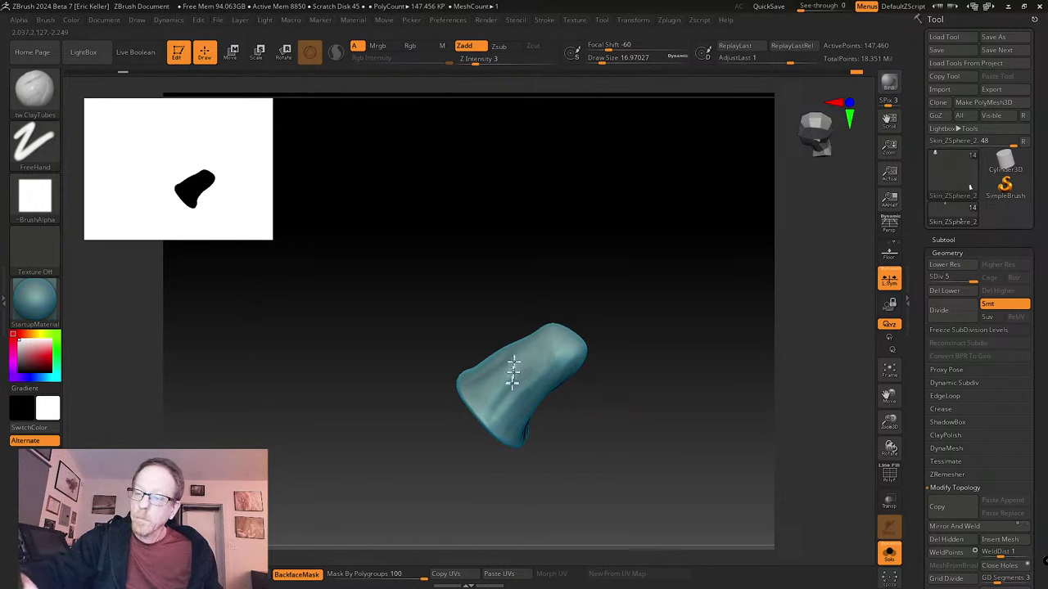
pyautogui.moveTo(598, 374); pyautogui.dragTo(617, 357, button='right')
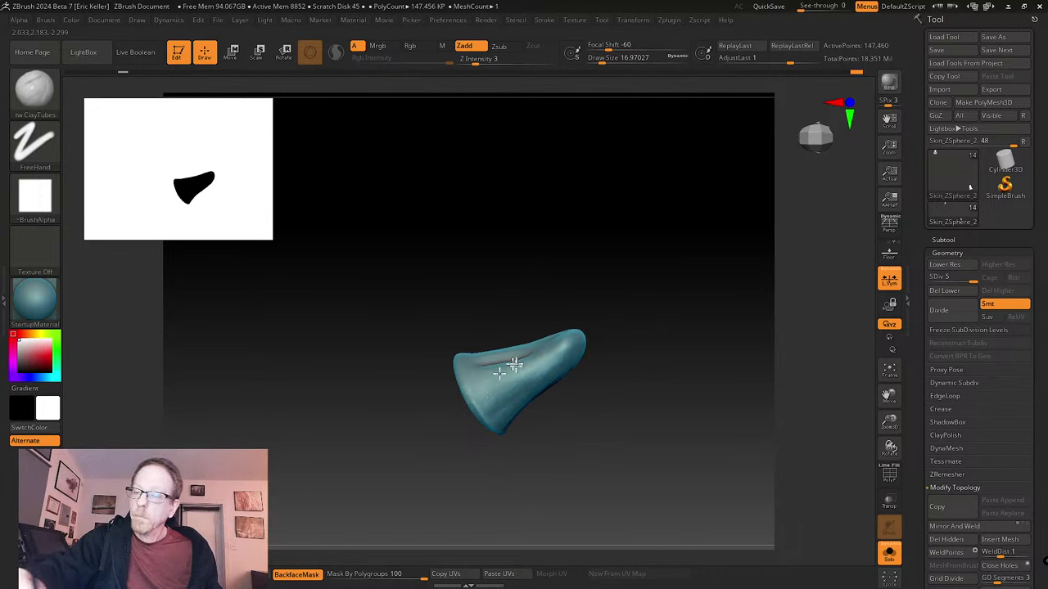
pyautogui.moveTo(509, 391); pyautogui.dragTo(551, 391, button='right')
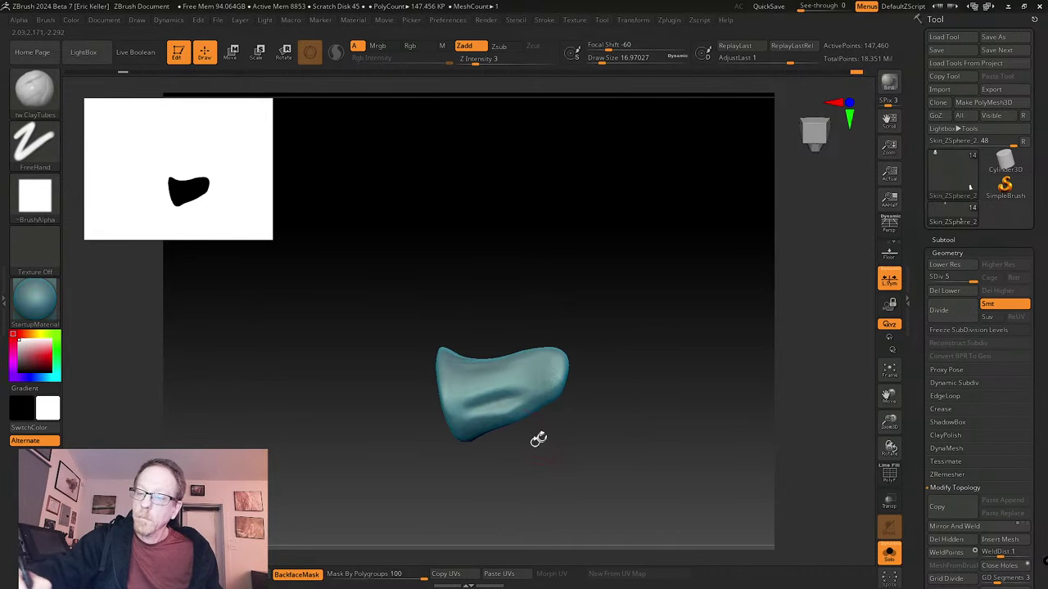
# - Soften the long groove on the isolated segment's side with clay strokes
pyautogui.moveTo(538, 439)
pyautogui.mouseDown(button='right')
pyautogui.moveTo(510, 409)
pyautogui.moveTo(554, 432)
pyautogui.moveTo(521, 420)
pyautogui.moveTo(491, 434)
pyautogui.moveTo(463, 391)
pyautogui.mouseUp(button='right')
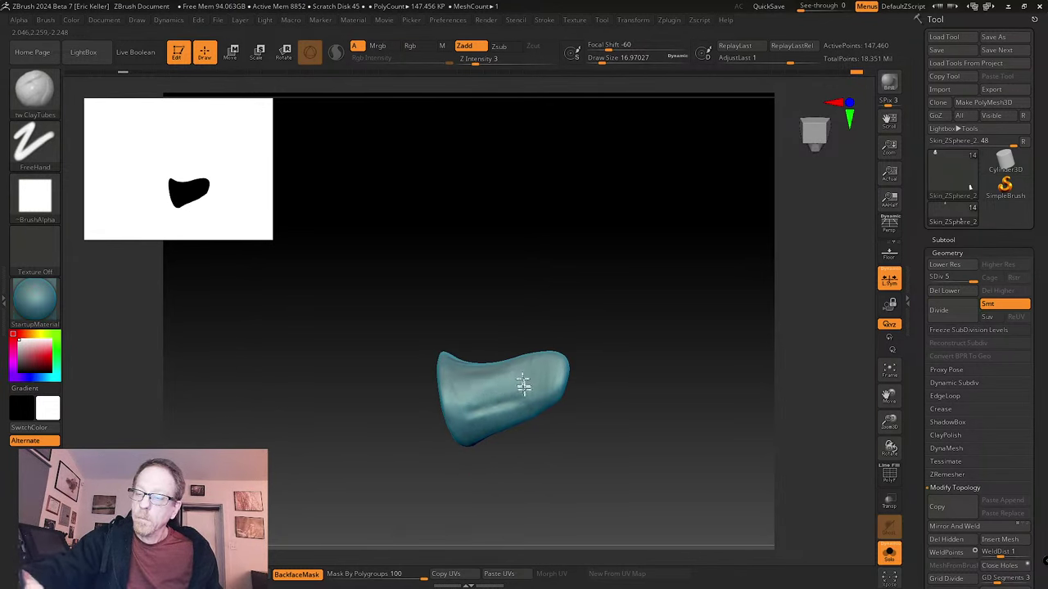
pyautogui.moveTo(510, 361); pyautogui.dragTo(446, 358, button='right')
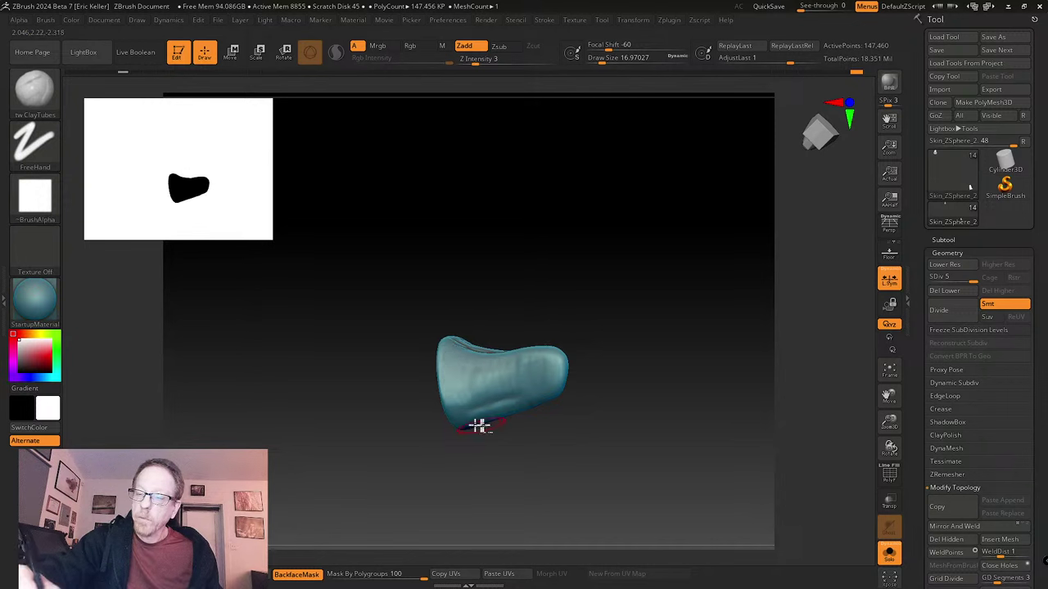
pyautogui.moveTo(477, 424); pyautogui.dragTo(499, 375, button='right')
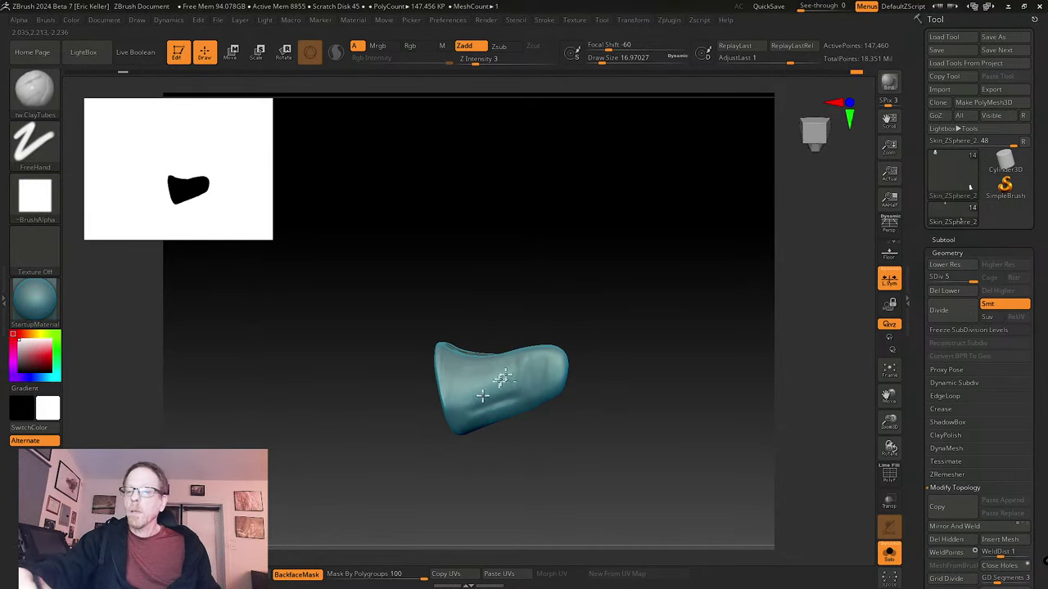
pyautogui.moveTo(578, 358); pyautogui.dragTo(547, 374, button='right')
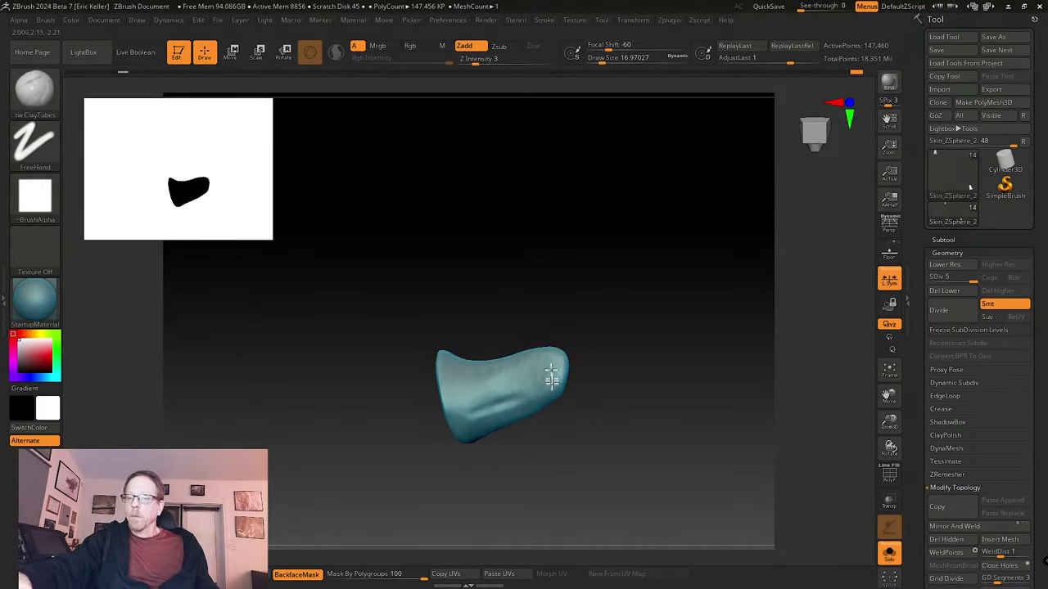
pyautogui.moveTo(575, 337); pyautogui.dragTo(561, 357, button='right')
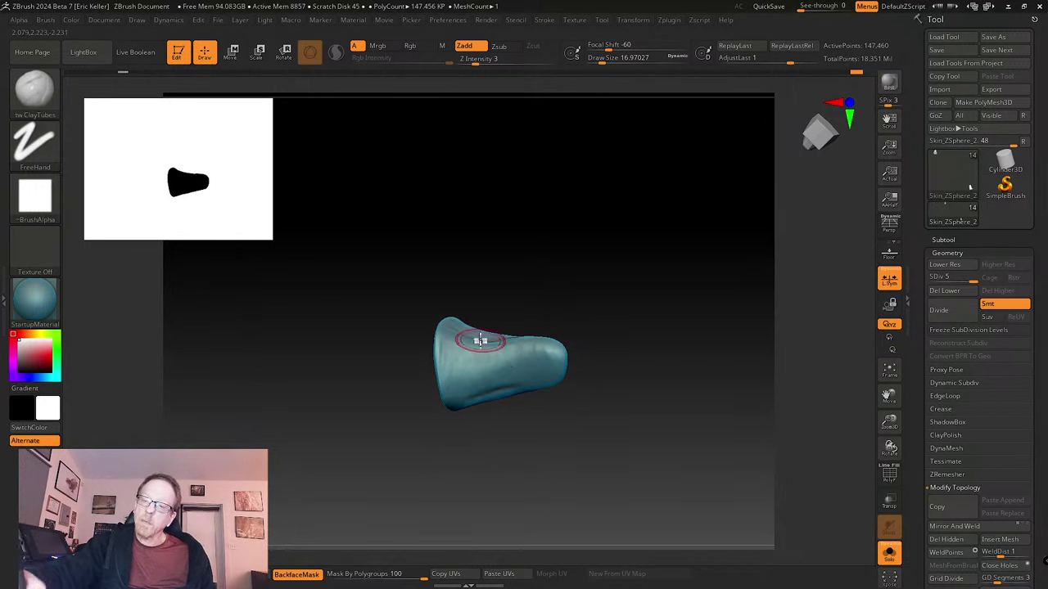
# - Shape the opposite side of the isolated segment with lengthwise clay strokes from the rim to the rounded end
pyautogui.moveTo(451, 383); pyautogui.dragTo(524, 397, button='right')
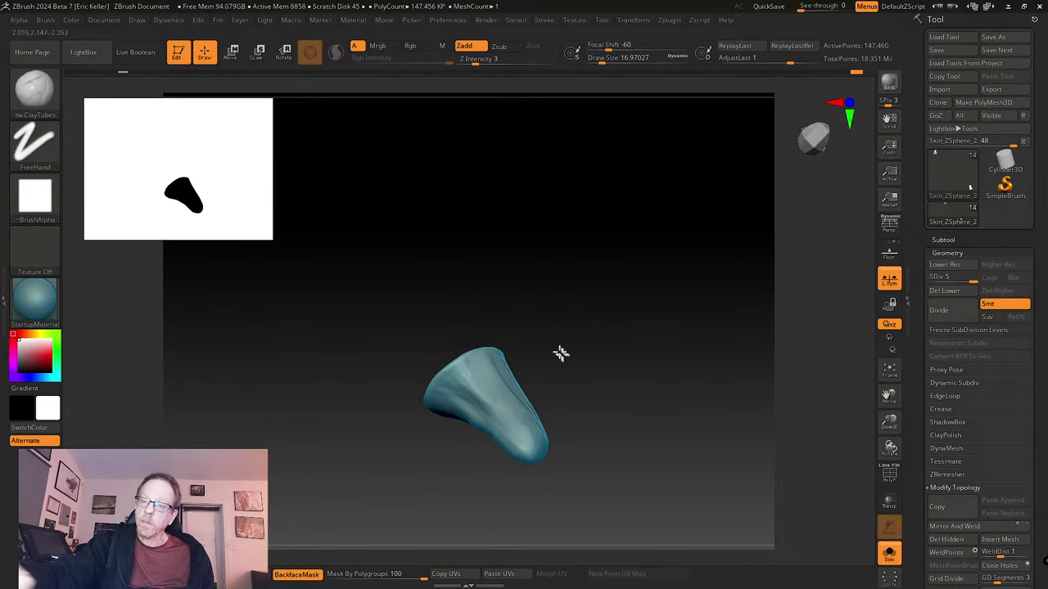
pyautogui.moveTo(558, 354); pyautogui.dragTo(458, 343, button='right')
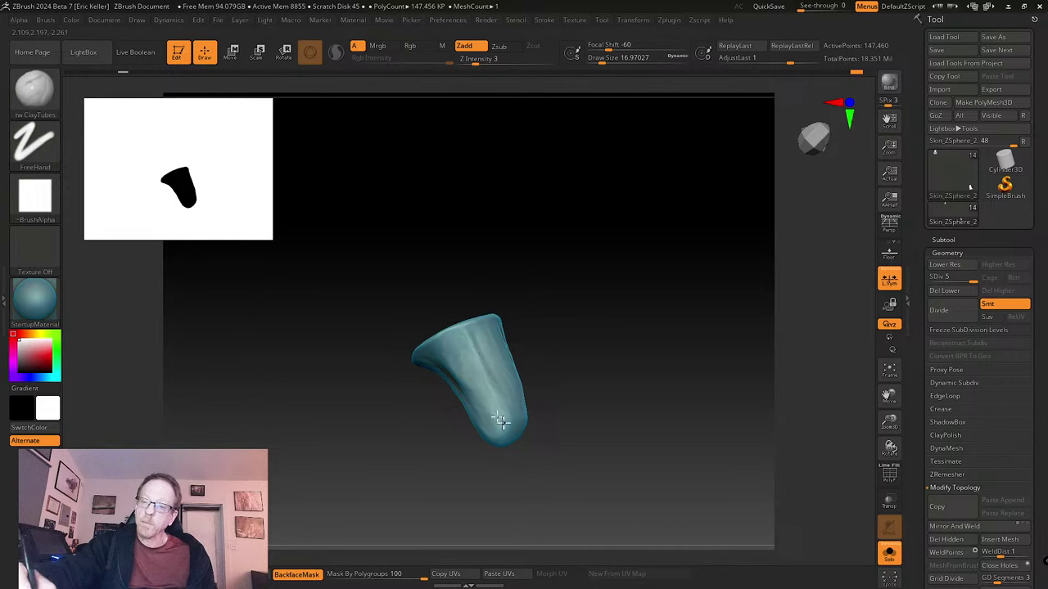
pyautogui.moveTo(501, 421); pyautogui.dragTo(512, 311, button='right')
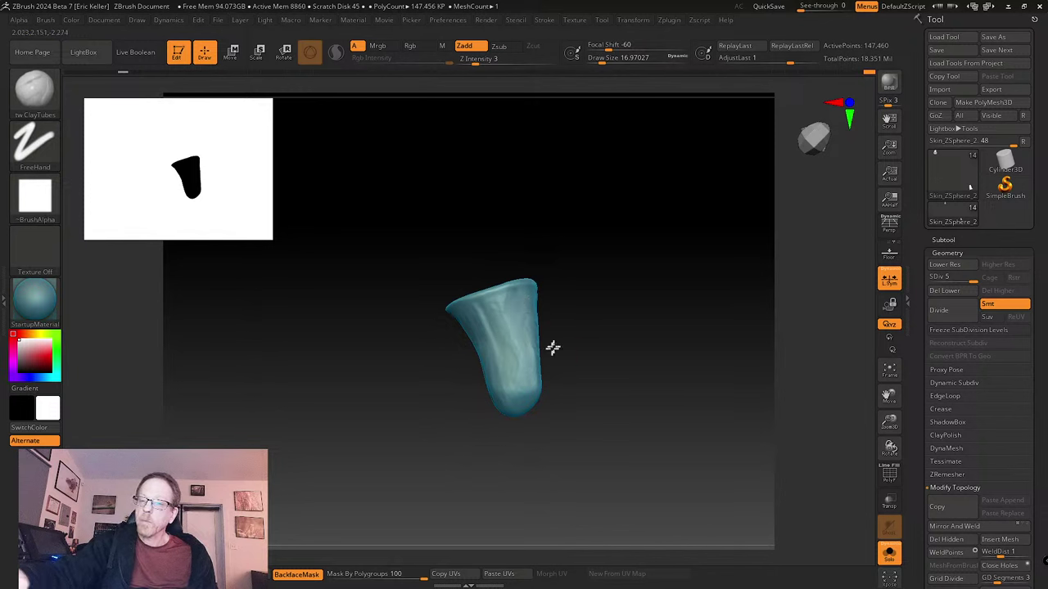
# - Refine the cupped interior and rim of the isolated segment's flared end, and show the whole leg again
pyautogui.moveTo(553, 348); pyautogui.dragTo(497, 312, button='right')
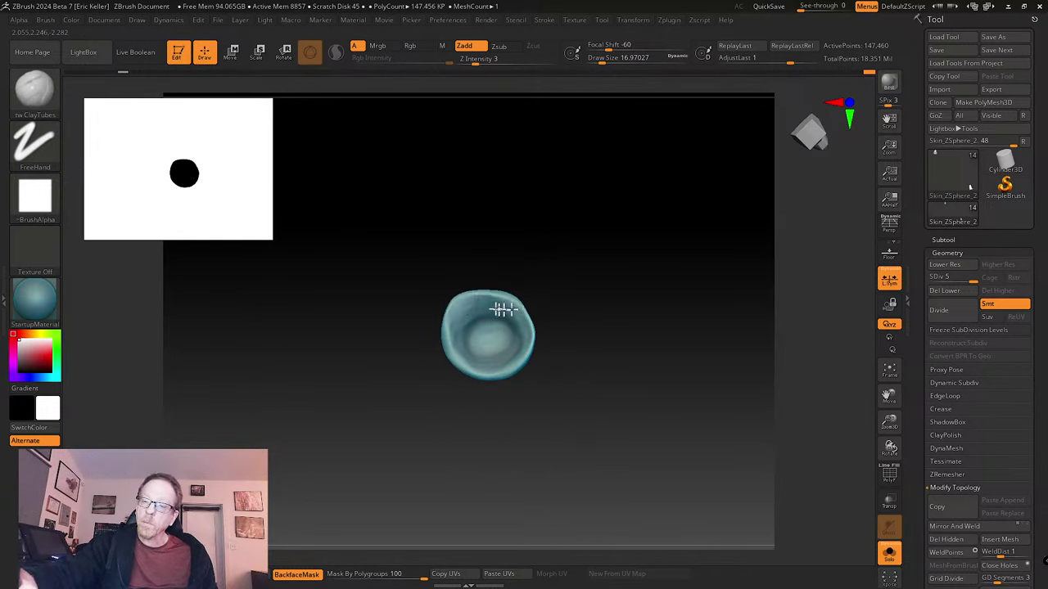
pyautogui.moveTo(507, 341); pyautogui.dragTo(504, 301, button='right')
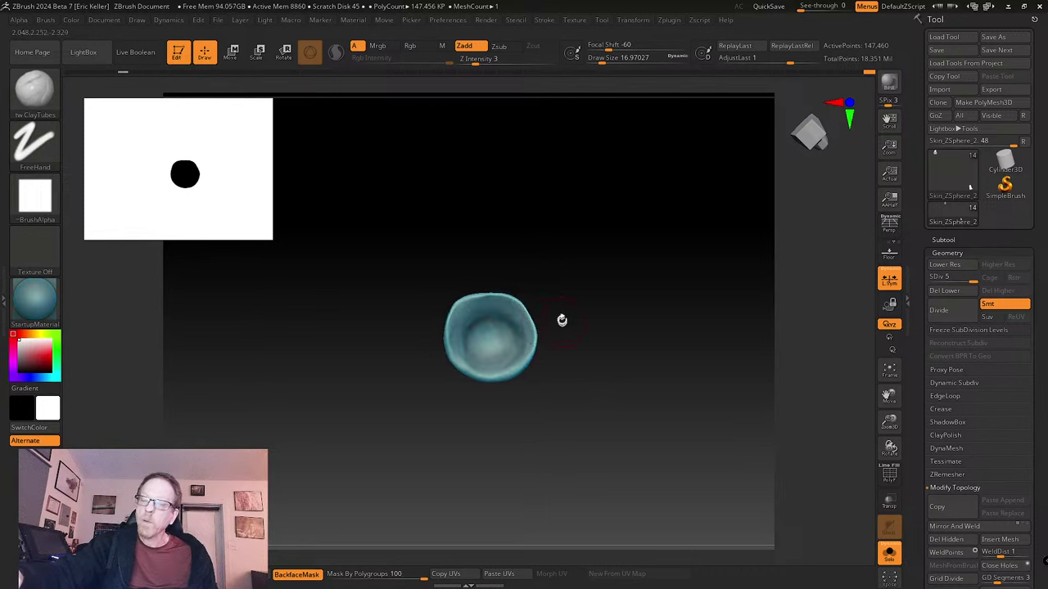
pyautogui.moveTo(509, 336); pyautogui.dragTo(542, 303, button='right')
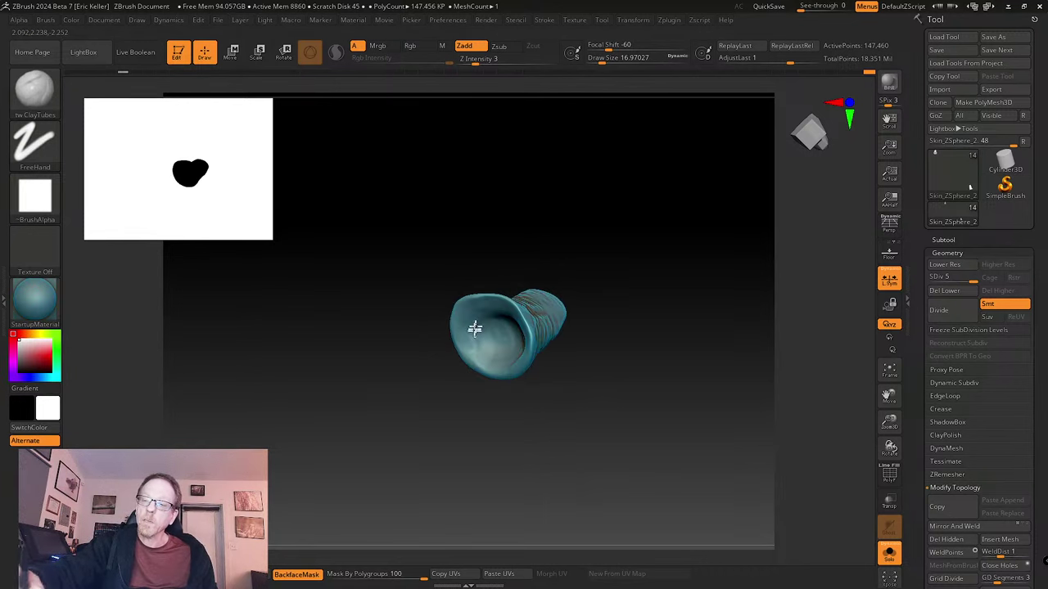
pyautogui.moveTo(596, 332); pyautogui.dragTo(622, 392, button='right')
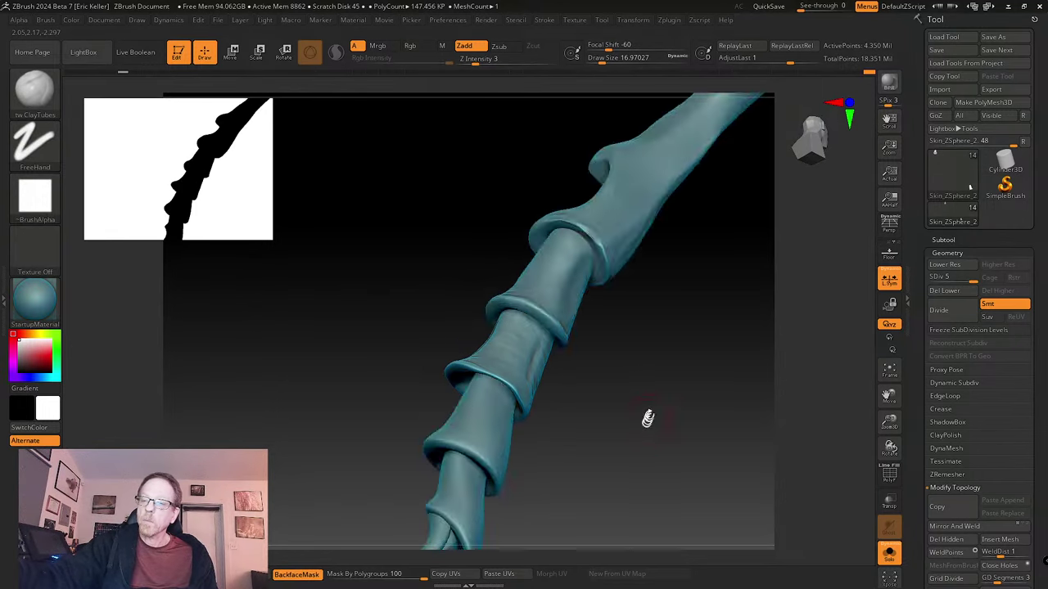
# - Reshape the second segment's ring from the foot end with the Move brush at a draw size of about 51
pyautogui.moveTo(647, 416)
pyautogui.mouseDown(button='right')
pyautogui.moveTo(664, 396)
pyautogui.moveTo(627, 369)
pyautogui.mouseUp(button='right')
pyautogui.click(34, 89)
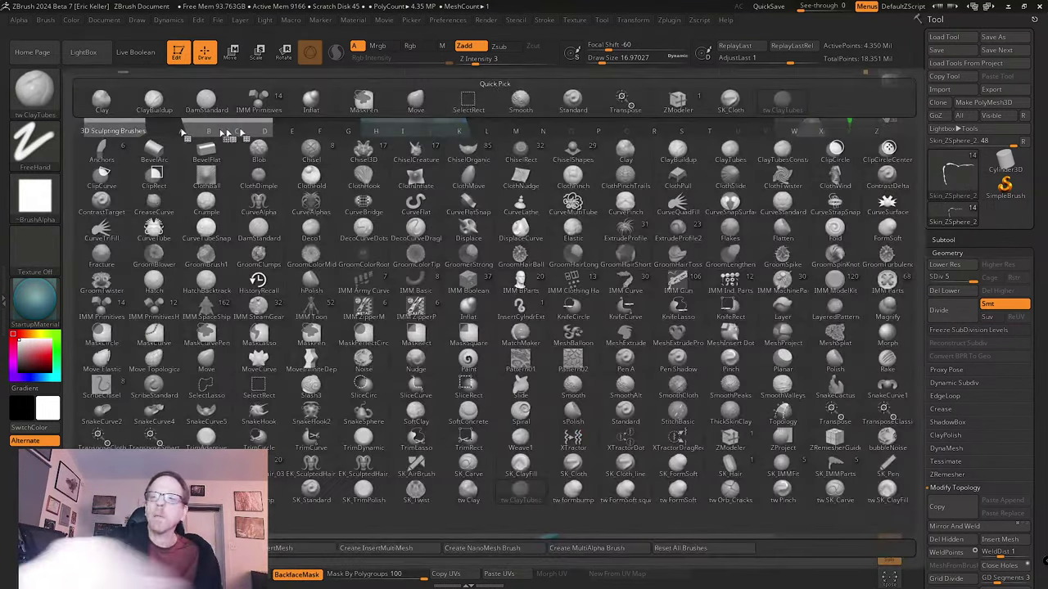
pyautogui.click(416, 103)
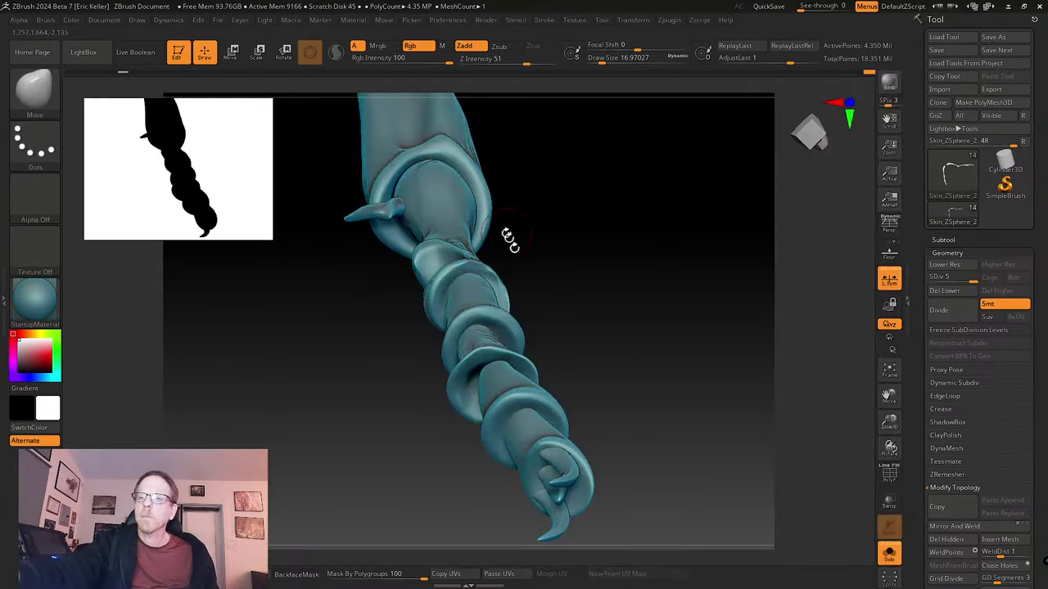
pyautogui.press('s')
pyautogui.moveTo(561, 337); pyautogui.dragTo(566, 337)
pyautogui.moveTo(566, 336); pyautogui.dragTo(562, 328, button='right')
pyautogui.moveTo(486, 371); pyautogui.dragTo(469, 383)
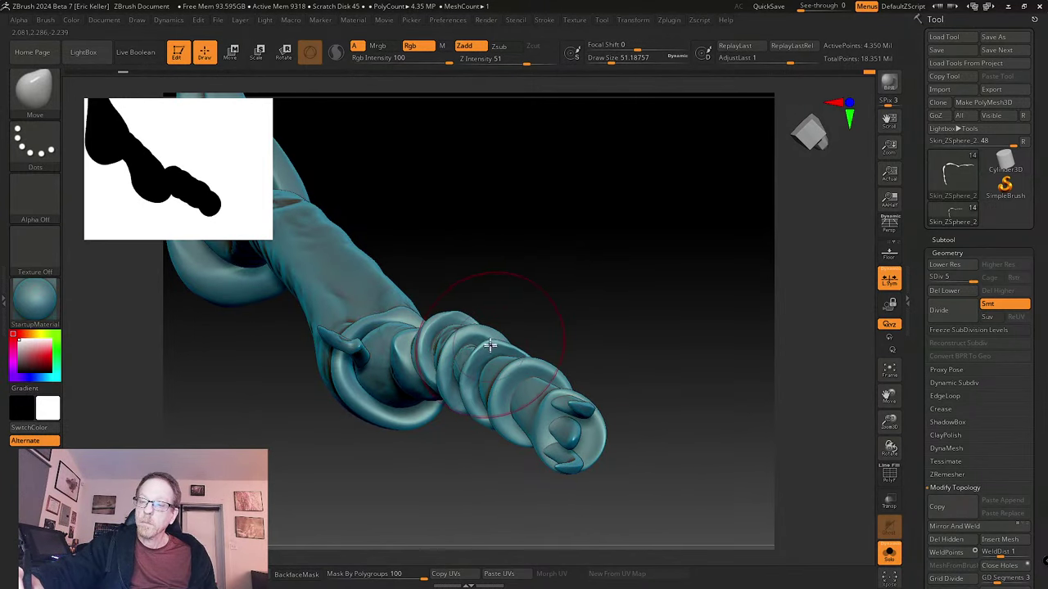
# - Pull the second segment's flared rim outward with the Move brush, using draw sizes of about 23 and 31
pyautogui.press('s')
pyautogui.moveTo(528, 326); pyautogui.dragTo(521, 326)
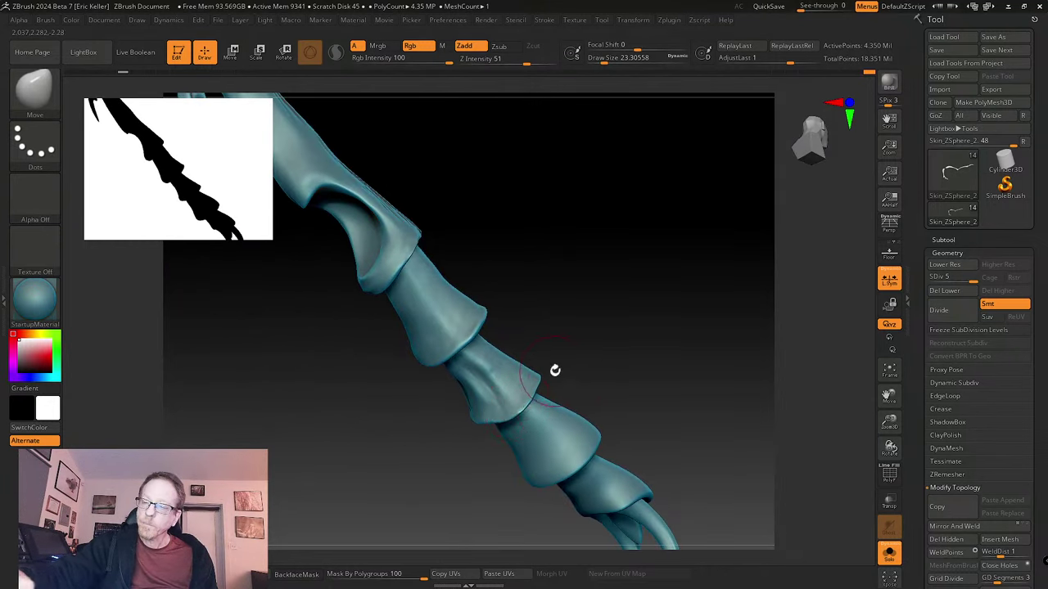
pyautogui.moveTo(555, 370); pyautogui.dragTo(581, 363, button='right')
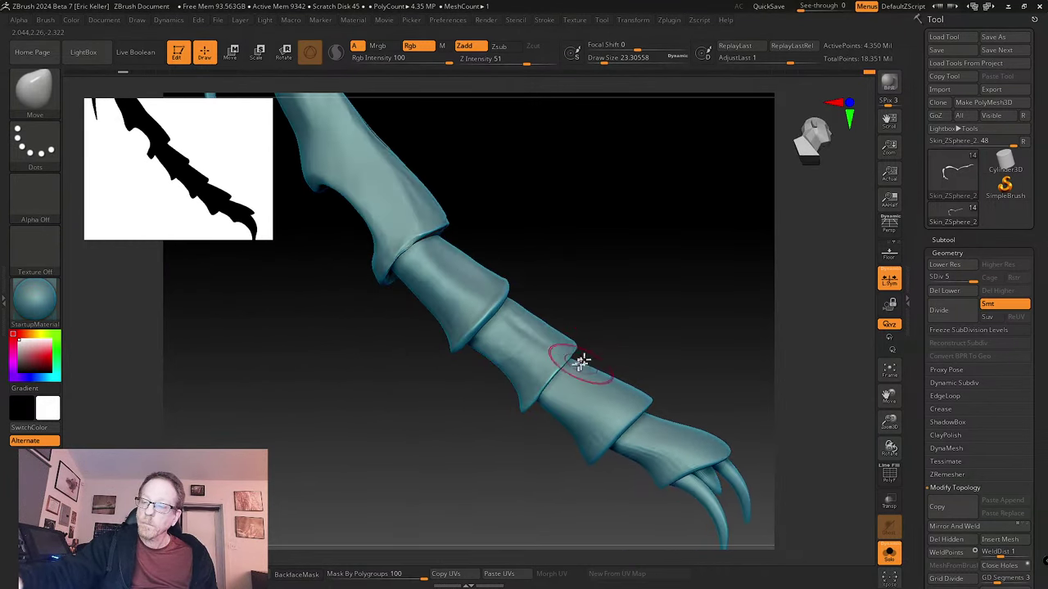
pyautogui.press('s')
pyautogui.moveTo(571, 348)
pyautogui.mouseDown()
pyautogui.moveTo(549, 332)
pyautogui.moveTo(503, 373)
pyautogui.moveTo(524, 414)
pyautogui.mouseUp()
pyautogui.press('s')
pyautogui.moveTo(603, 334); pyautogui.dragTo(580, 346)
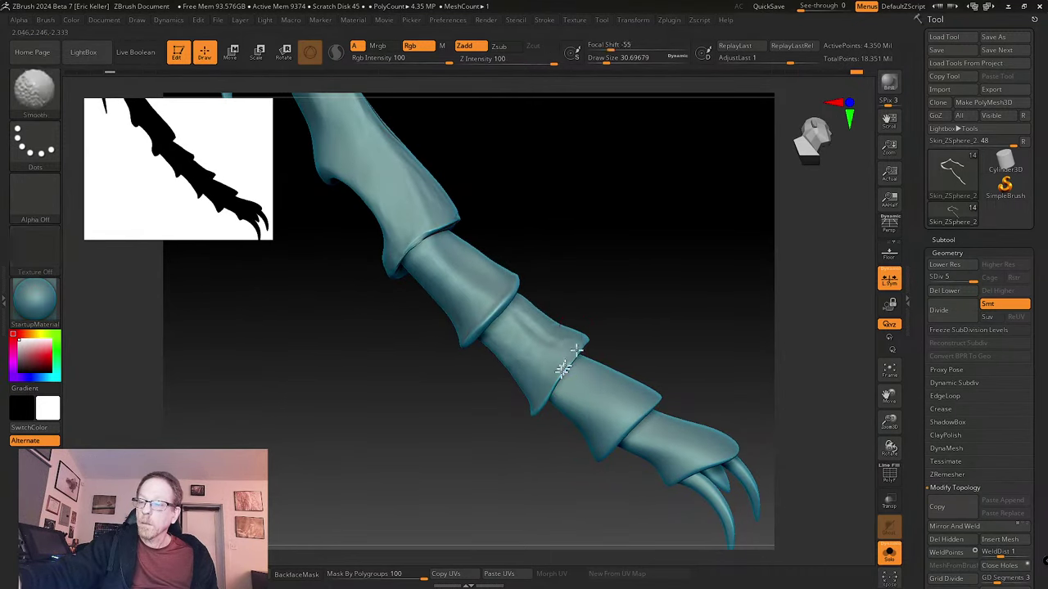
# - Smooth the second segment's flared rim and adjoining surface
pyautogui.moveTo(562, 363)
pyautogui.mouseDown(button='right')
pyautogui.moveTo(619, 326)
pyautogui.moveTo(627, 335)
pyautogui.moveTo(605, 362)
pyautogui.moveTo(652, 344)
pyautogui.mouseUp(button='right')
pyautogui.keyDown('shift'); pyautogui.moveTo(609, 319); pyautogui.dragTo(611, 303); pyautogui.keyUp('shift')
pyautogui.moveTo(575, 321)
pyautogui.mouseDown(button='right')
pyautogui.moveTo(662, 304)
pyautogui.moveTo(635, 322)
pyautogui.moveTo(655, 306)
pyautogui.moveTo(606, 320)
pyautogui.moveTo(591, 338)
pyautogui.moveTo(627, 332)
pyautogui.mouseUp(button='right')
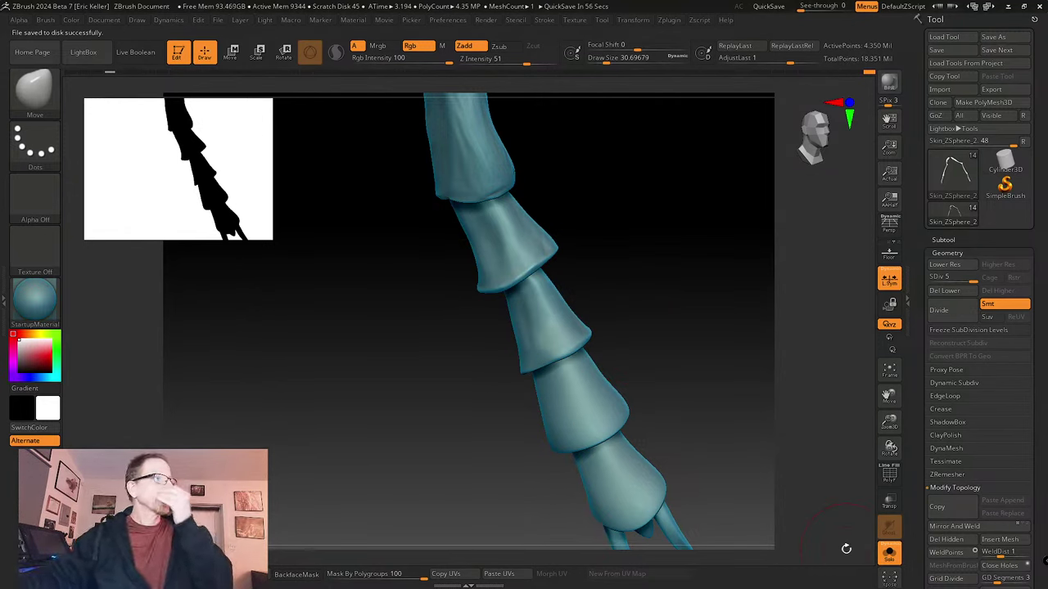
# - Sculpt lengthwise folds into the segment above the clawed end segment with the SK_Cloth brush at a draw size of about 10.5
pyautogui.keyDown('alt'); pyautogui.moveTo(615, 358); pyautogui.dragTo(594, 293); pyautogui.keyUp('alt')
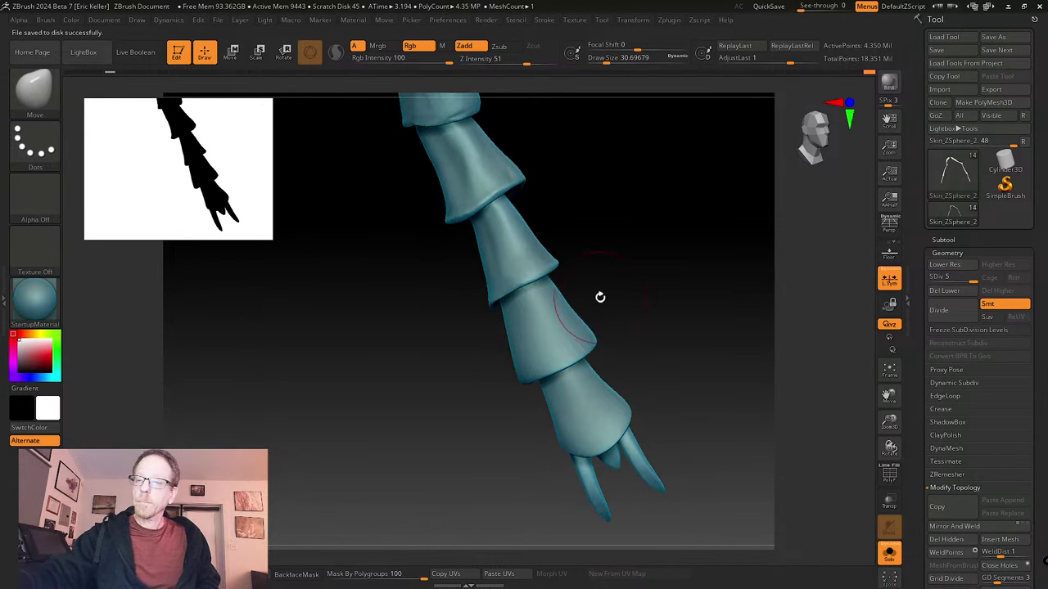
pyautogui.press('b')
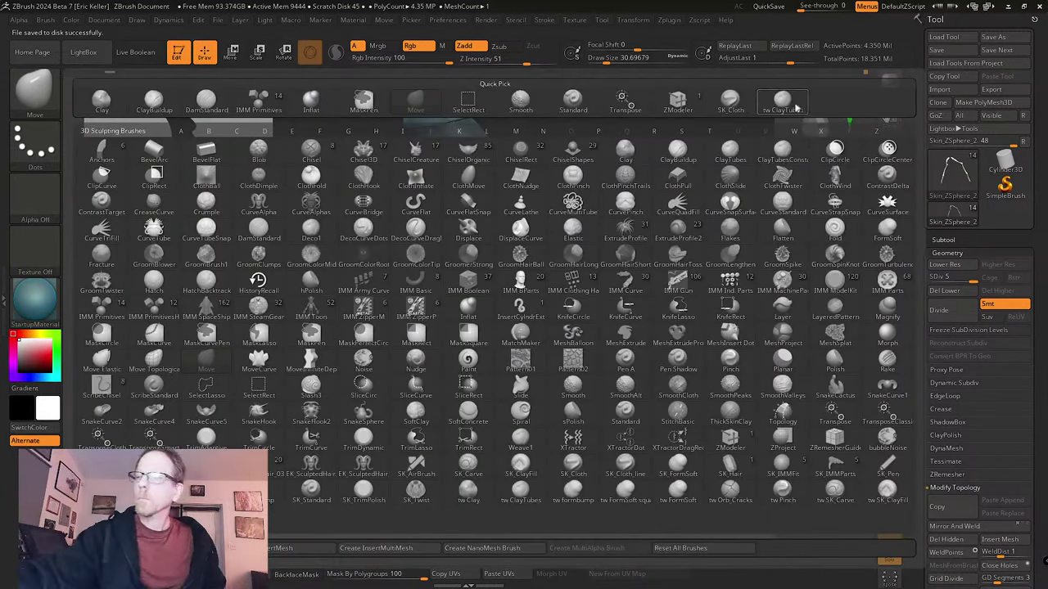
pyautogui.click(725, 100)
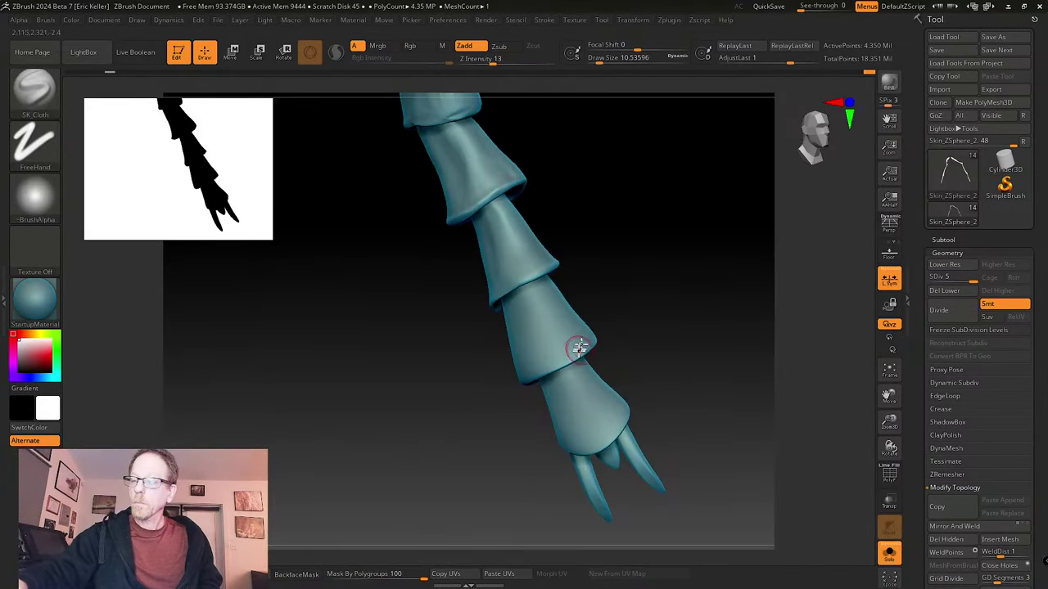
pyautogui.moveTo(573, 352); pyautogui.dragTo(556, 366, button='right')
pyautogui.moveTo(616, 336); pyautogui.dragTo(684, 355, button='right')
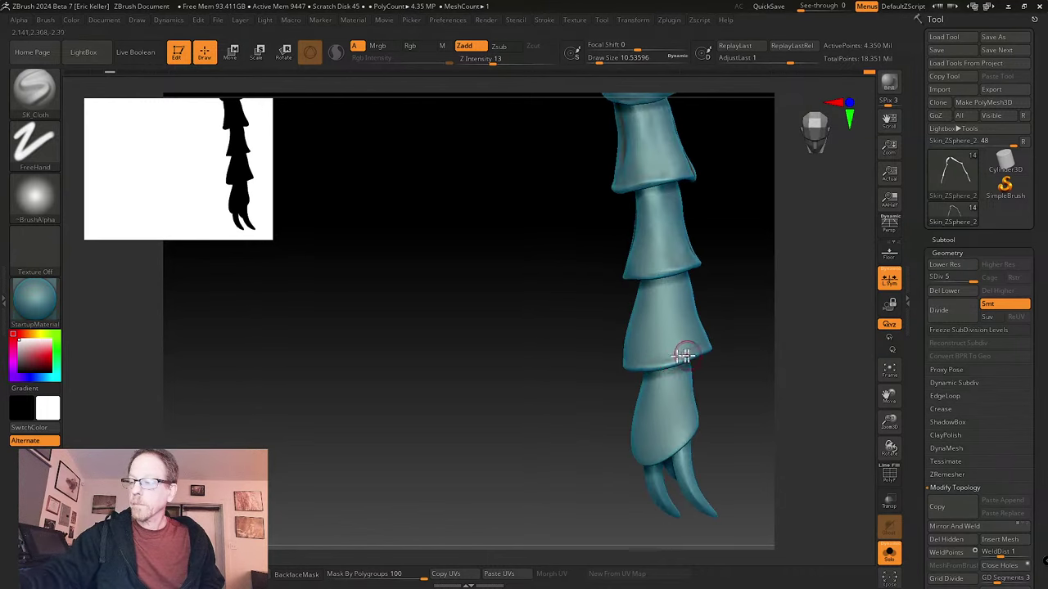
pyautogui.moveTo(739, 328); pyautogui.dragTo(604, 353, button='right')
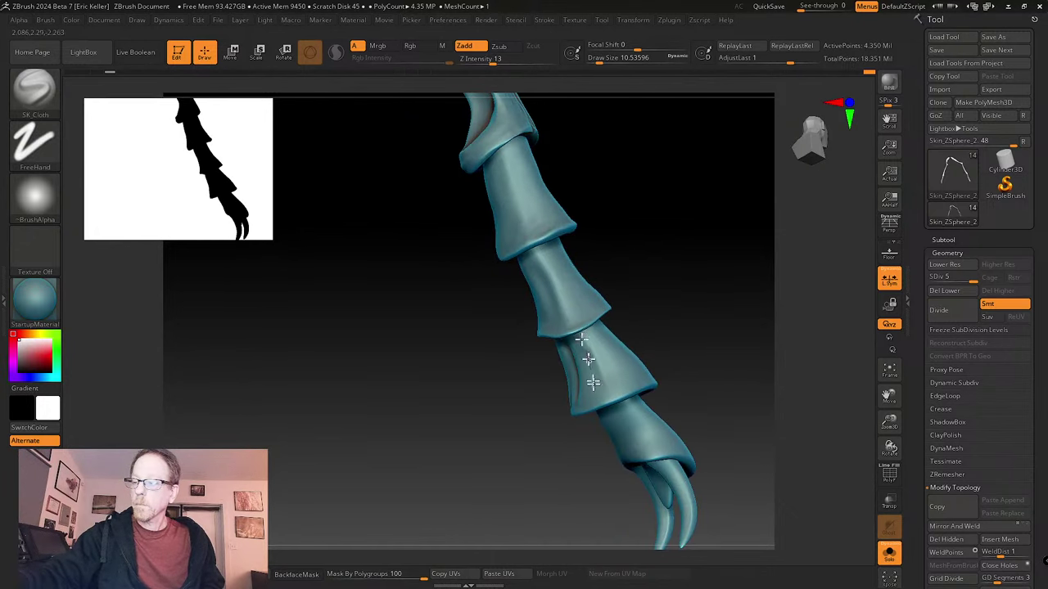
pyautogui.moveTo(594, 402); pyautogui.dragTo(619, 379, button='right')
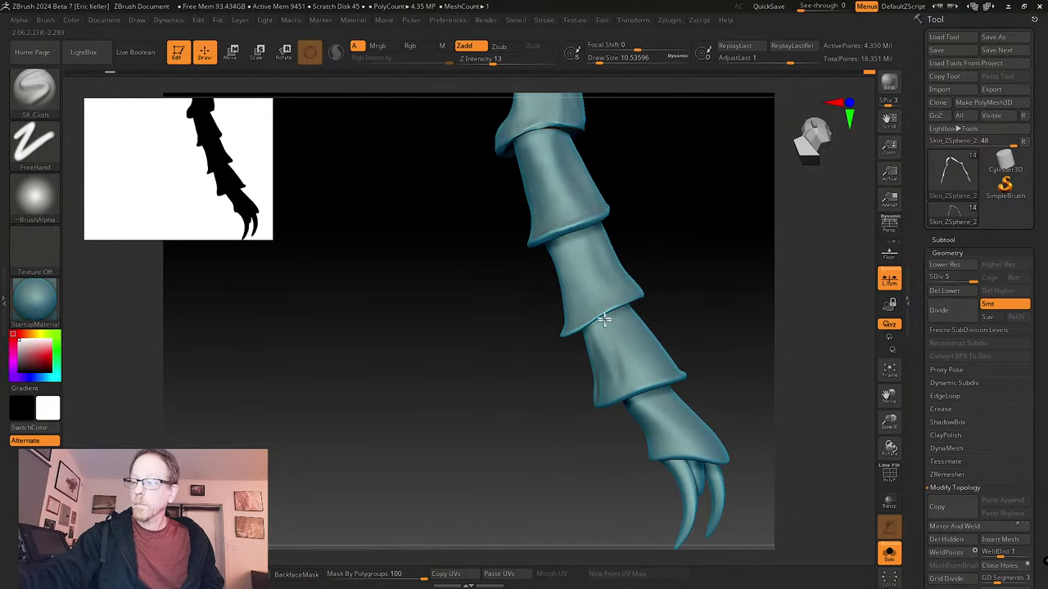
pyautogui.moveTo(604, 319); pyautogui.dragTo(627, 356, button='right')
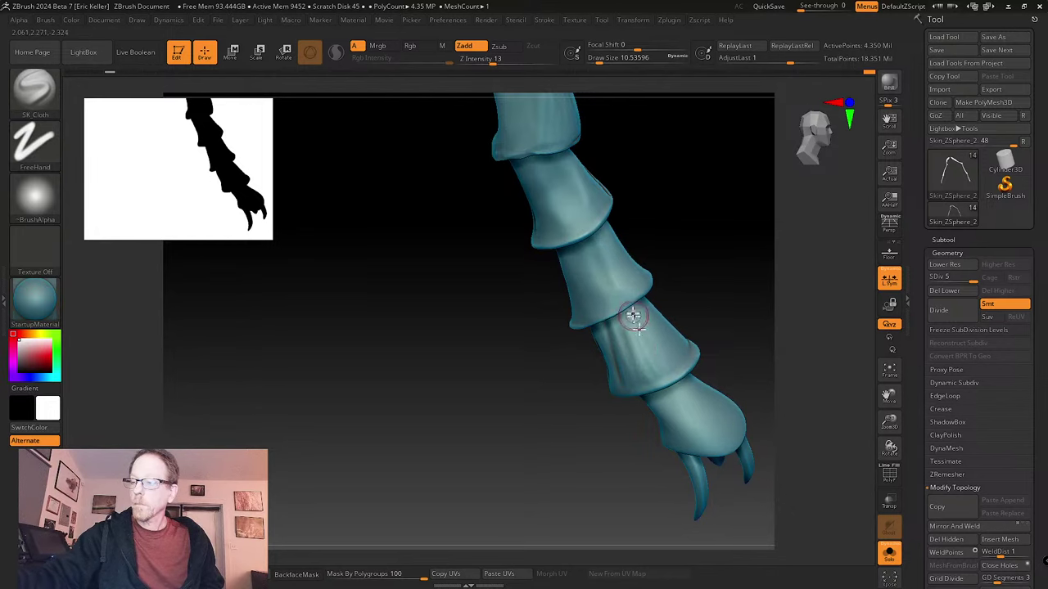
pyautogui.moveTo(633, 316)
pyautogui.mouseDown(button='right')
pyautogui.moveTo(654, 311)
pyautogui.moveTo(584, 363)
pyautogui.moveTo(643, 311)
pyautogui.mouseUp(button='right')
# - Build up the surface between the folds of the same segment with the tw ClayTubes brush at a Z intensity of 3
pyautogui.press('b')
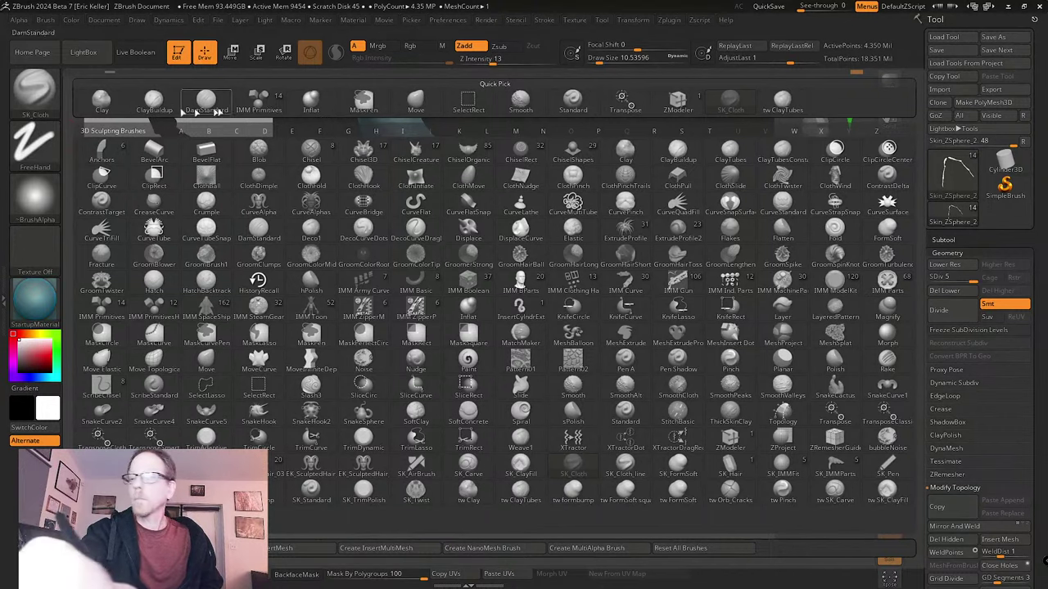
pyautogui.click(783, 102)
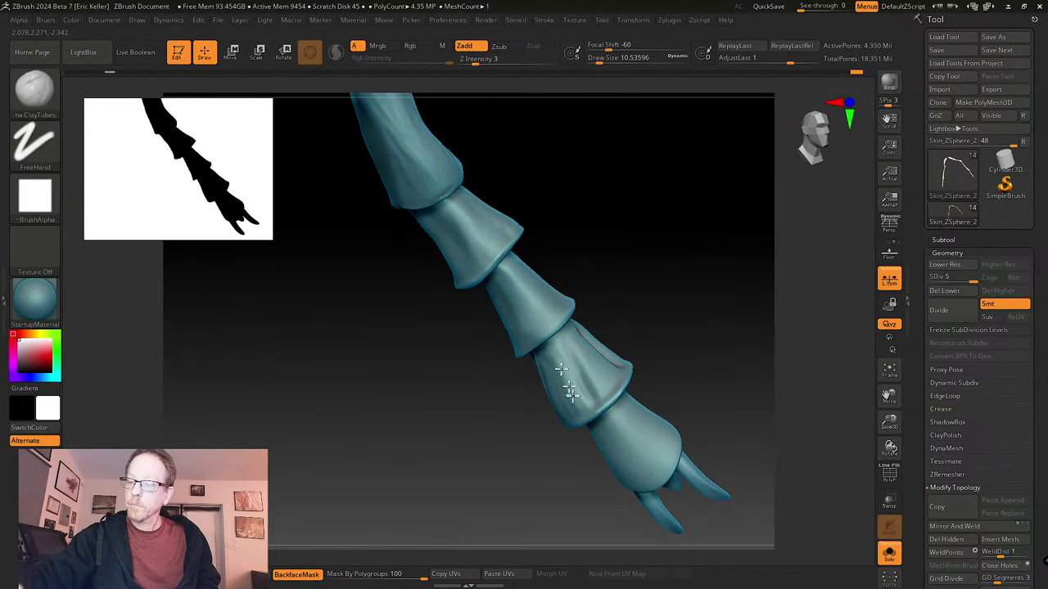
pyautogui.moveTo(563, 401); pyautogui.dragTo(548, 360, button='right')
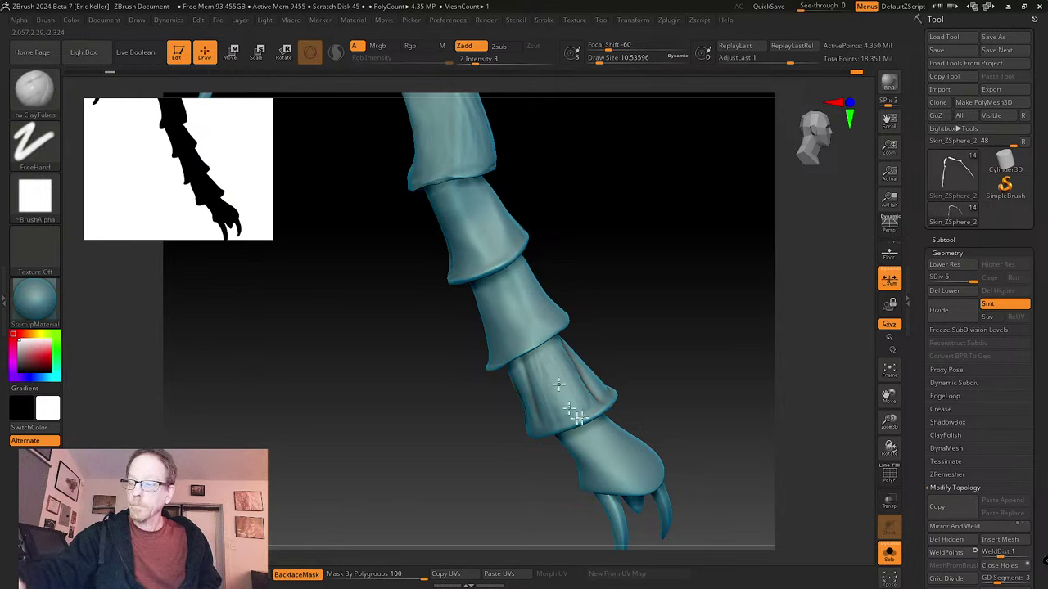
pyautogui.moveTo(630, 344); pyautogui.dragTo(605, 327, button='right')
# - Isolate the folded segment and fill out its side folds with tw ClayTubes strokes
pyautogui.keyDown('ctrl'); pyautogui.keyDown('shift'); pyautogui.click(586, 375); pyautogui.keyUp('shift'); pyautogui.keyUp('ctrl')
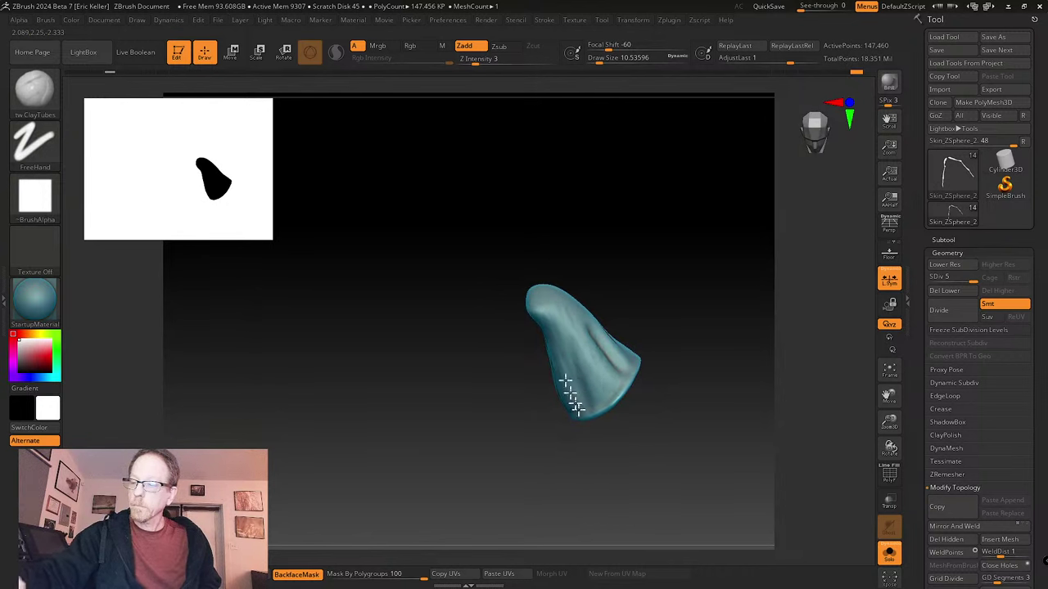
pyautogui.moveTo(601, 344); pyautogui.dragTo(564, 367, button='right')
pyautogui.moveTo(564, 367); pyautogui.dragTo(572, 402)
pyautogui.moveTo(548, 365); pyautogui.dragTo(655, 363, button='right')
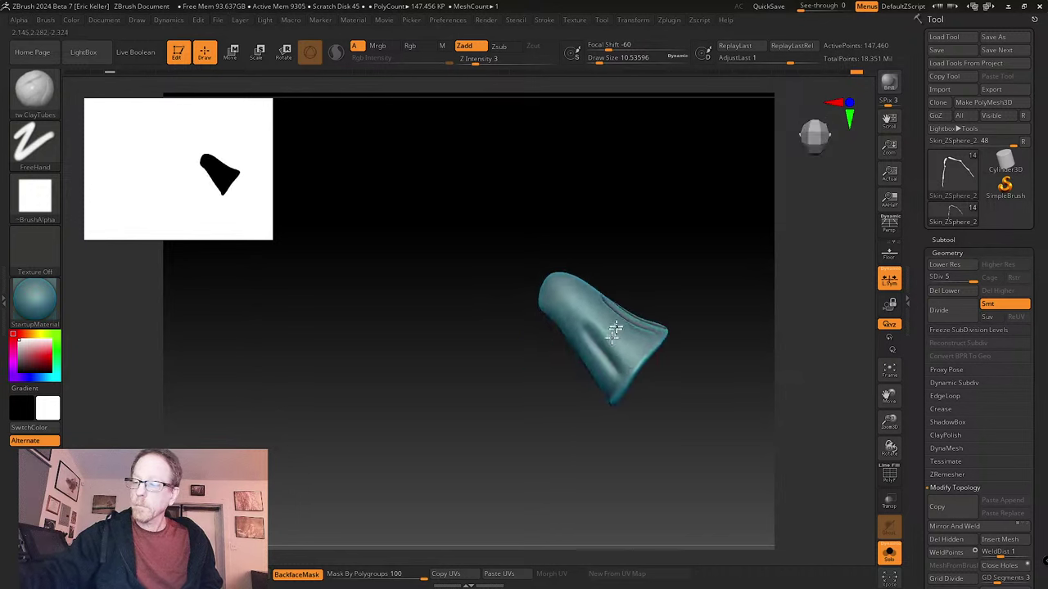
pyautogui.moveTo(566, 325); pyautogui.dragTo(591, 347, button='right')
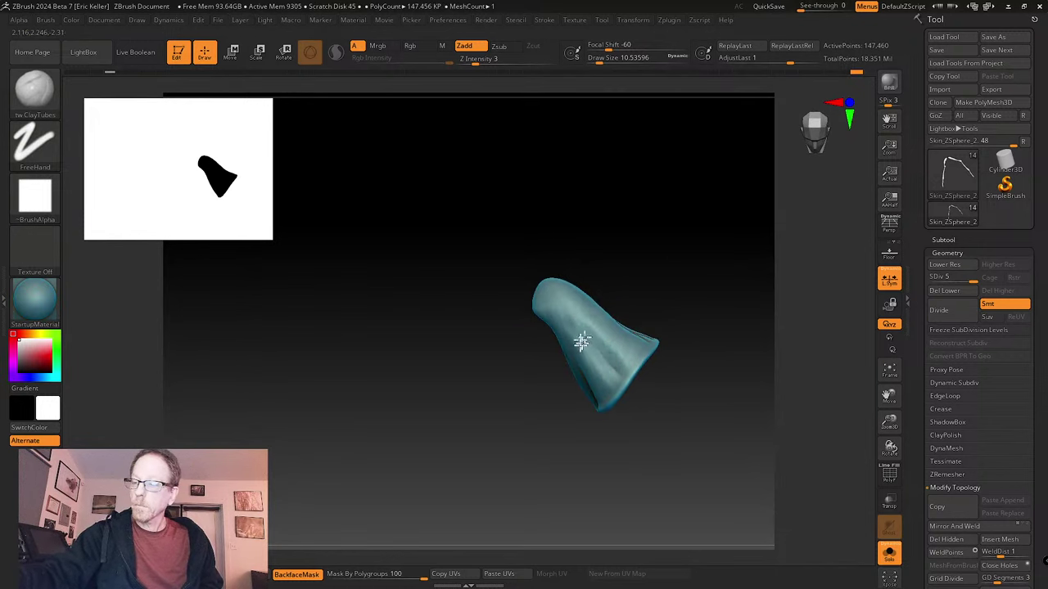
pyautogui.moveTo(659, 325); pyautogui.dragTo(627, 351)
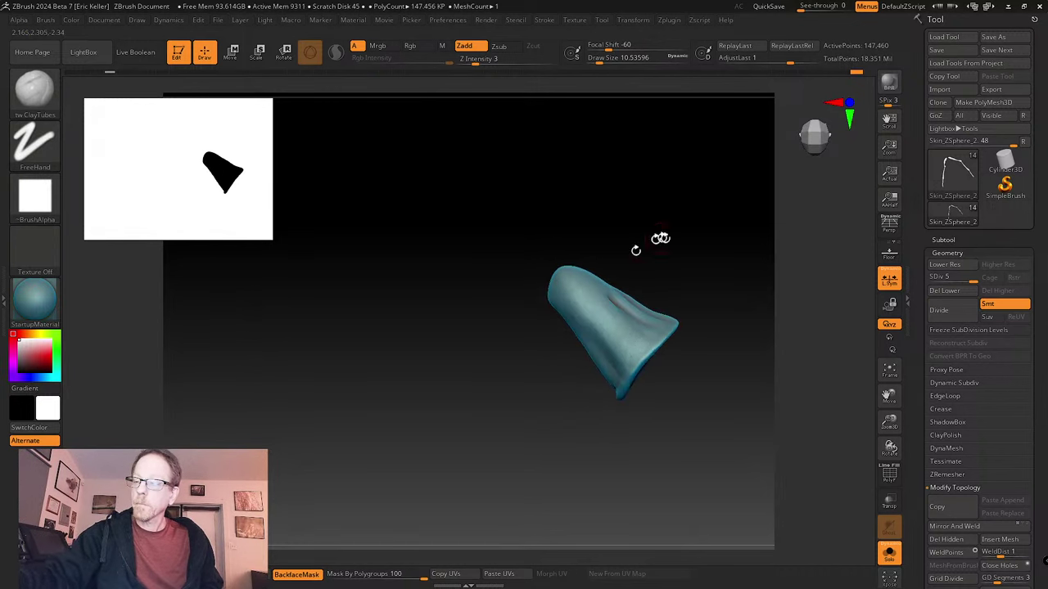
pyautogui.moveTo(660, 234); pyautogui.dragTo(619, 316)
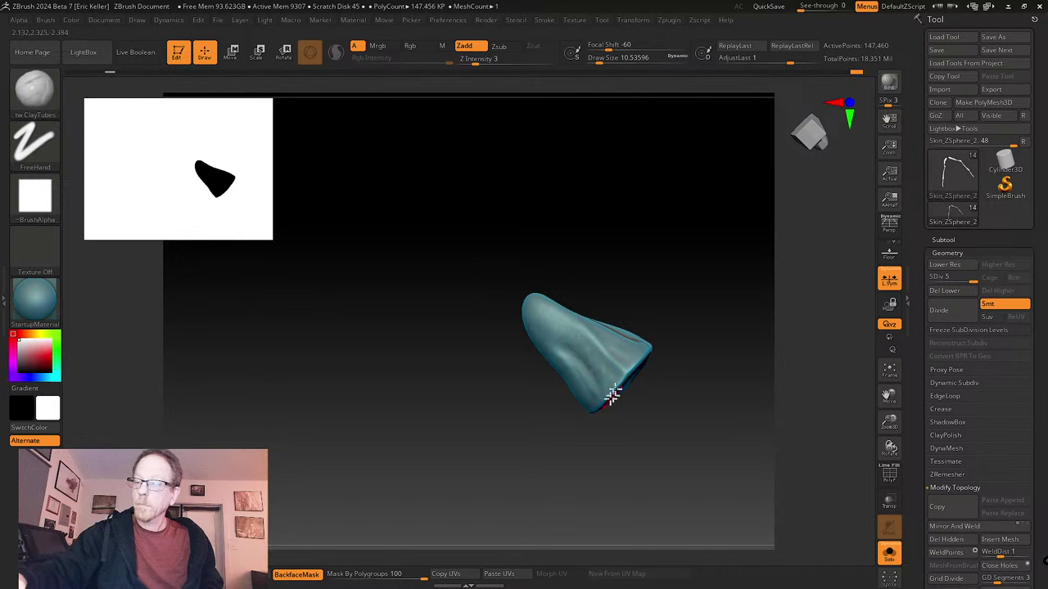
# - Sculpt ridges and hollows along the remaining sides of the isolated segment with the tw ClayTubes brush
pyautogui.moveTo(655, 319); pyautogui.dragTo(578, 350)
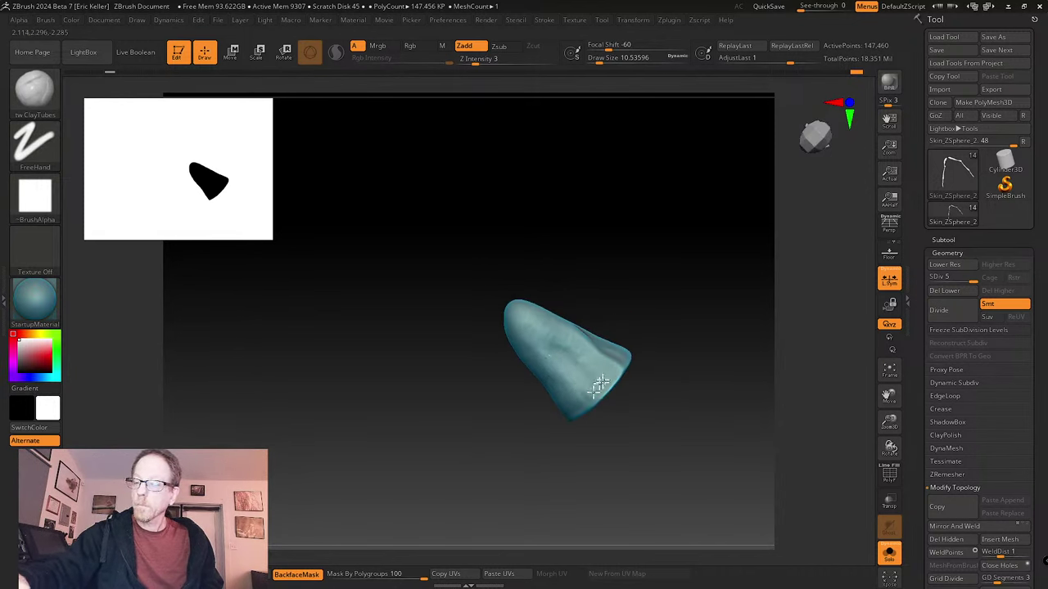
pyautogui.moveTo(620, 308); pyautogui.dragTo(581, 337, button='right')
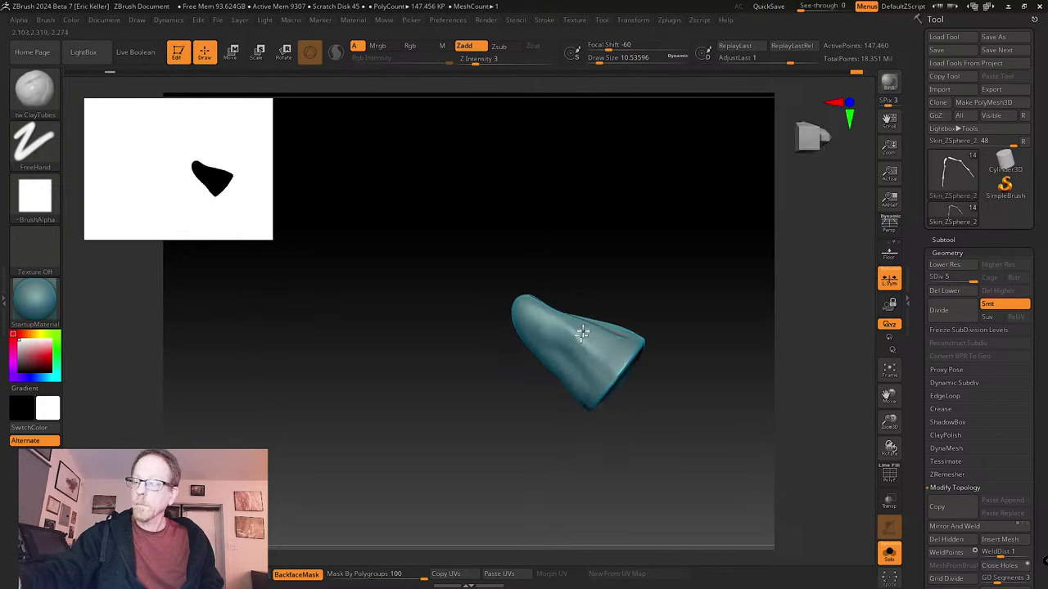
pyautogui.moveTo(605, 280); pyautogui.dragTo(575, 334, button='right')
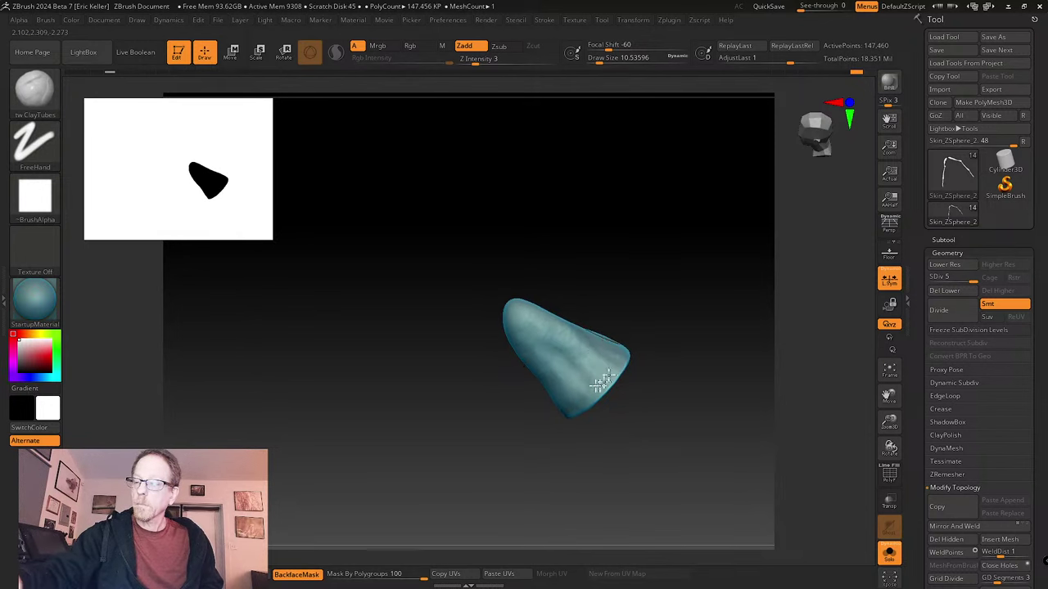
pyautogui.moveTo(601, 382); pyautogui.dragTo(612, 351, button='right')
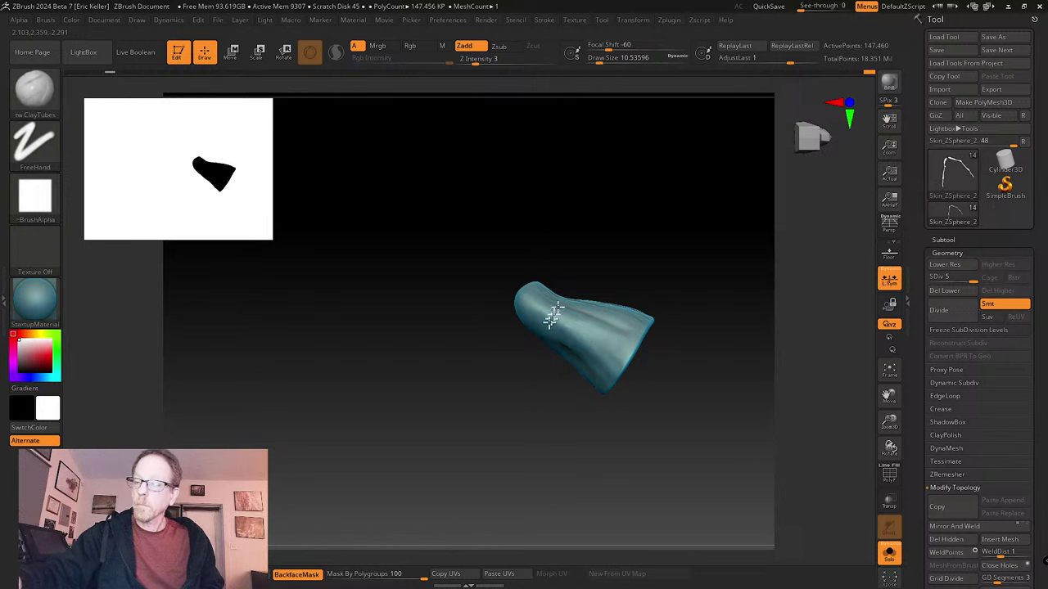
pyautogui.moveTo(548, 305); pyautogui.dragTo(613, 351, button='right')
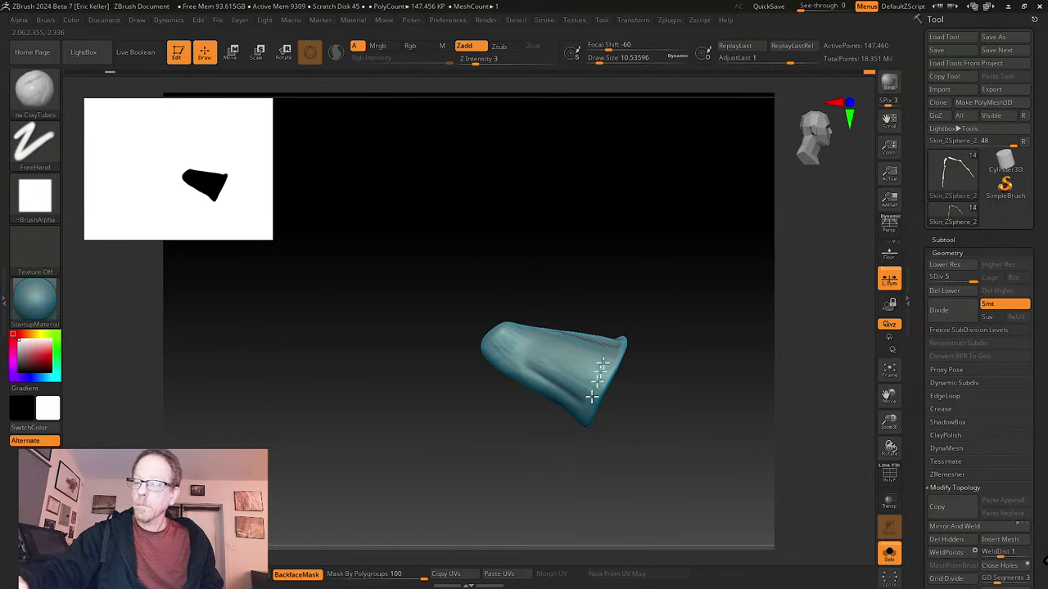
pyautogui.moveTo(529, 355); pyautogui.dragTo(559, 391, button='right')
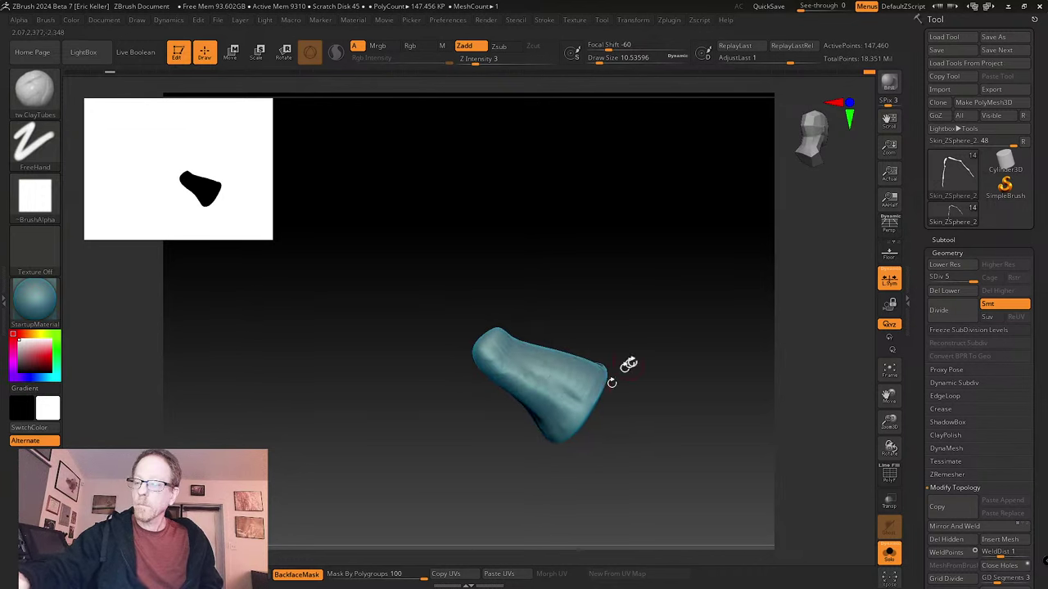
# - Smooth the isolated segment's narrow end and the surface near its flared rim
pyautogui.press('shift')
pyautogui.keyDown('shift'); pyautogui.moveTo(498, 348); pyautogui.dragTo(491, 361); pyautogui.keyUp('shift')
pyautogui.moveTo(638, 336); pyautogui.dragTo(654, 303, button='right')
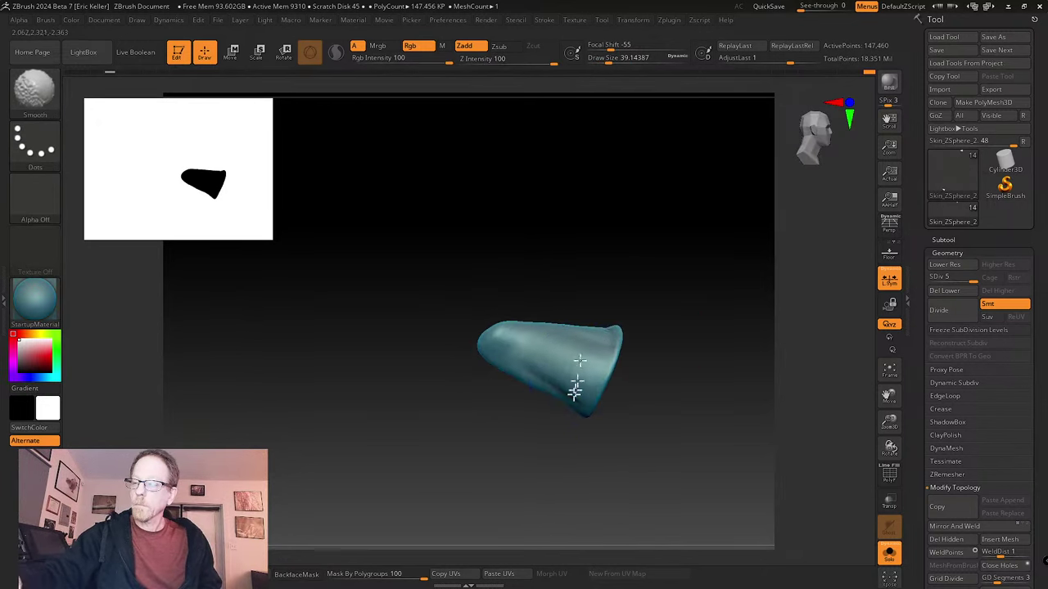
pyautogui.keyDown('shift'); pyautogui.moveTo(576, 379); pyautogui.dragTo(571, 401); pyautogui.keyUp('shift')
pyautogui.moveTo(647, 351)
pyautogui.mouseDown(button='right')
pyautogui.moveTo(667, 294)
pyautogui.moveTo(624, 344)
pyautogui.moveTo(580, 440)
pyautogui.moveTo(637, 354)
pyautogui.moveTo(664, 361)
pyautogui.moveTo(606, 343)
pyautogui.mouseUp(button='right')
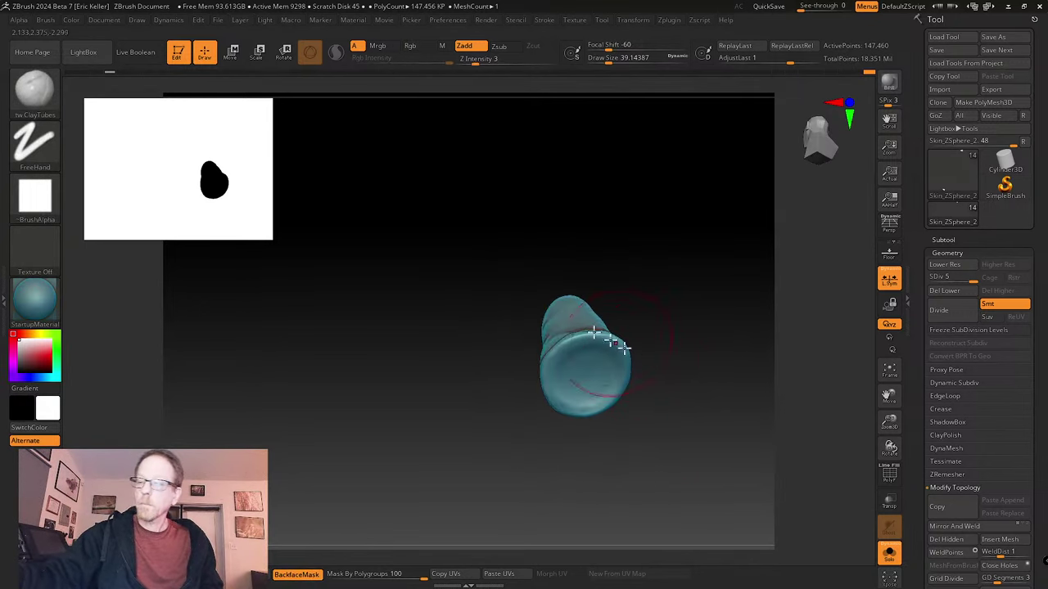
# - Refine the cupped interior of the isolated segment's flared end with tw ClayTubes at a draw size of about 18
pyautogui.press('b')
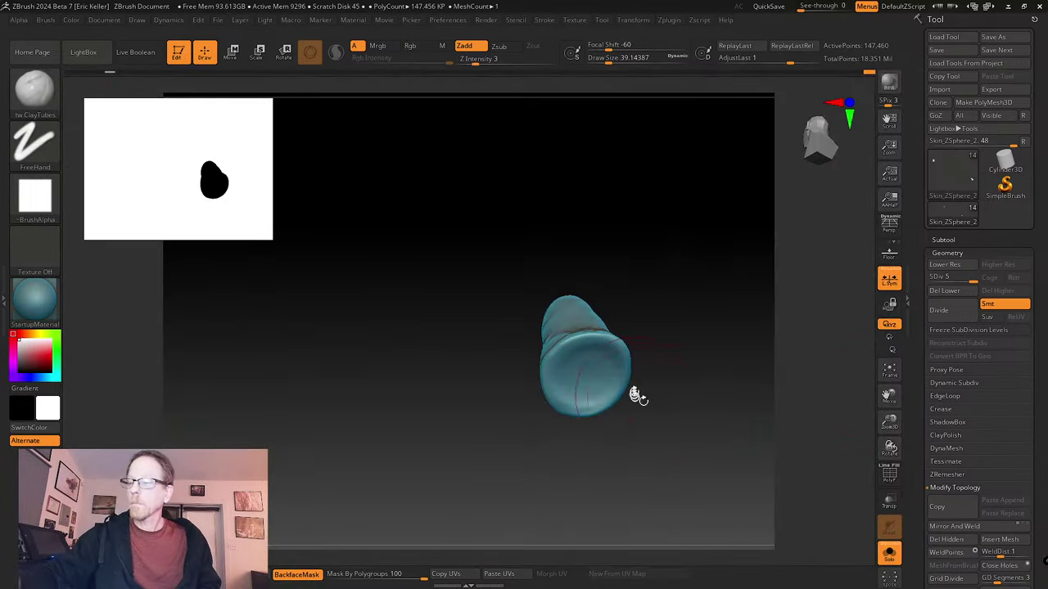
pyautogui.press('s')
pyautogui.moveTo(639, 389); pyautogui.dragTo(586, 373)
pyautogui.press('s')
pyautogui.moveTo(586, 373); pyautogui.dragTo(584, 358, button='right')
pyautogui.moveTo(585, 357); pyautogui.dragTo(565, 366)
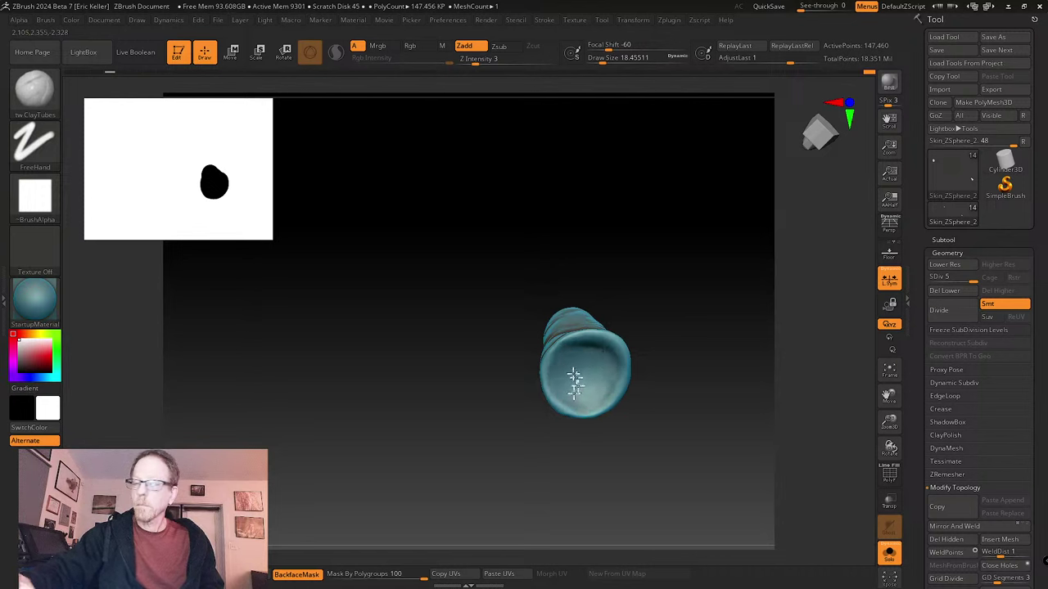
# - Show the whole leg again and save the tool as the next numbered version
pyautogui.moveTo(683, 392); pyautogui.dragTo(643, 402)
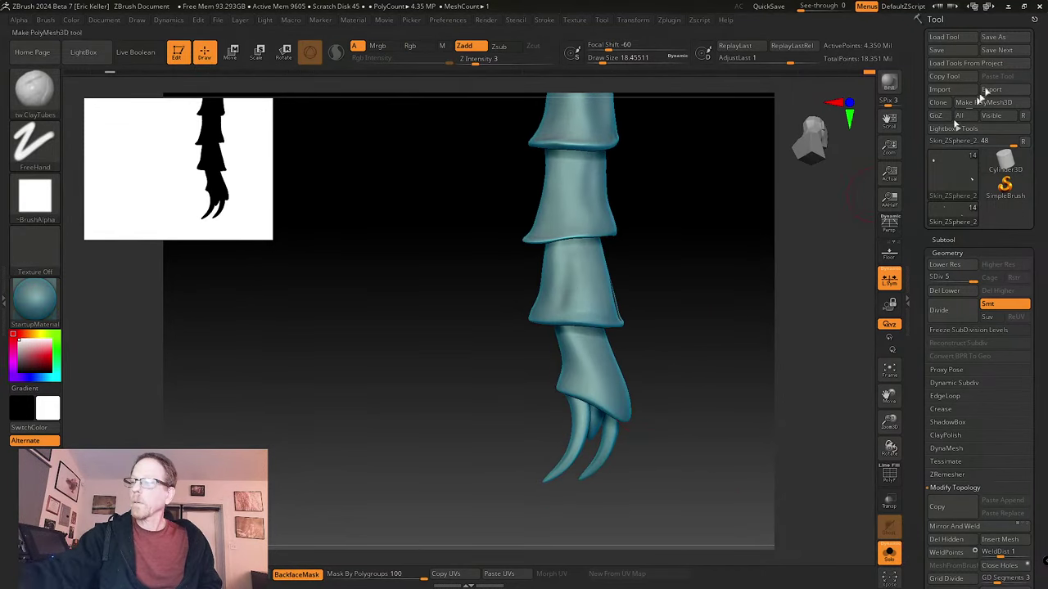
pyautogui.click(997, 50)
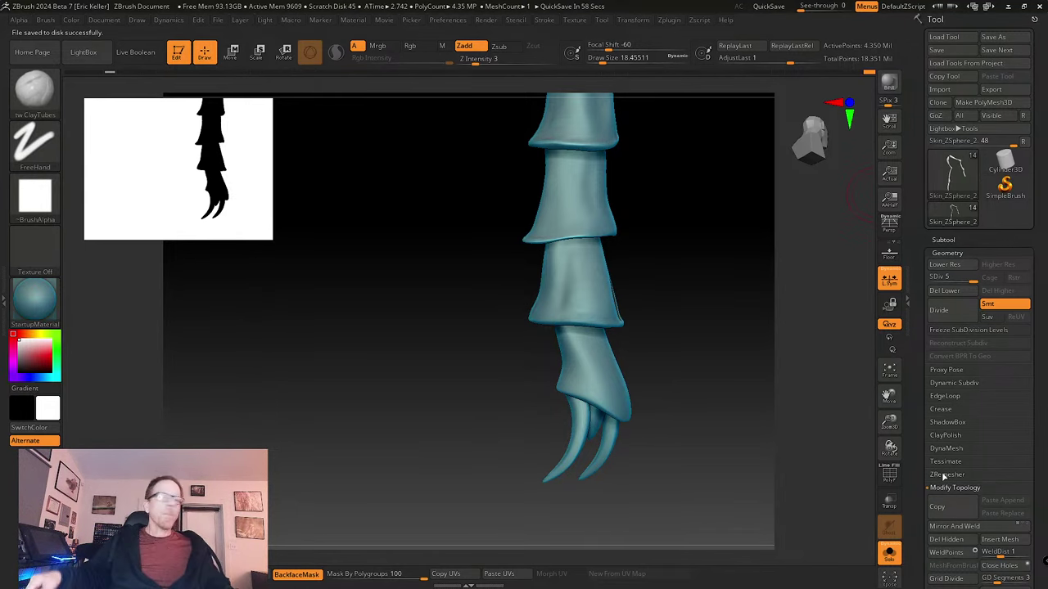
# - Sculpt a raised rim around the clawed end segment's lower edge with the SK_Cloth brush at a draw size of about 7.5
pyautogui.click(39, 93)
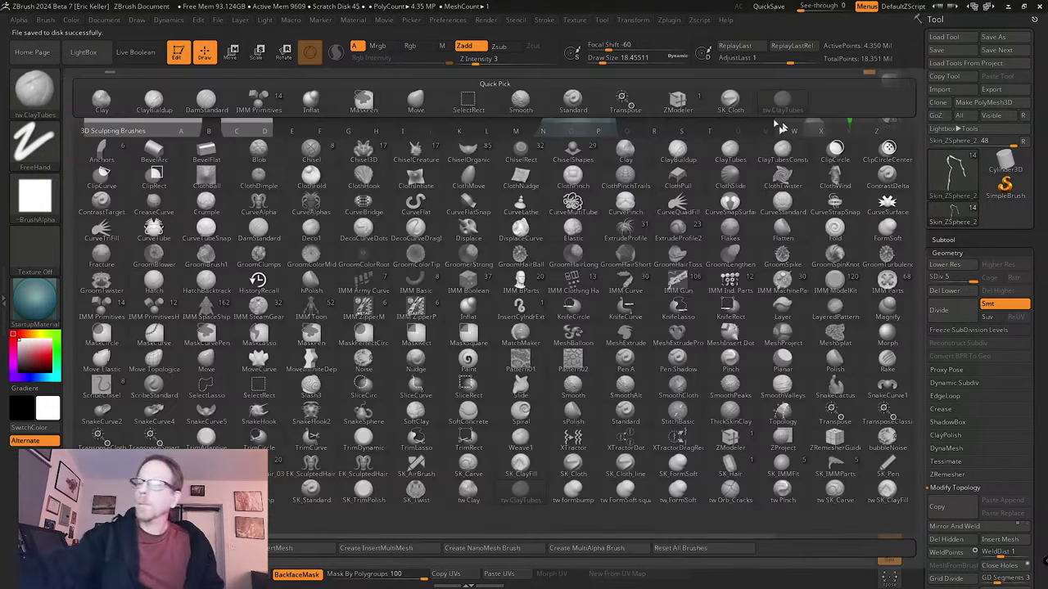
pyautogui.click(723, 103)
pyautogui.press('s')
pyautogui.moveTo(647, 345); pyautogui.dragTo(665, 347)
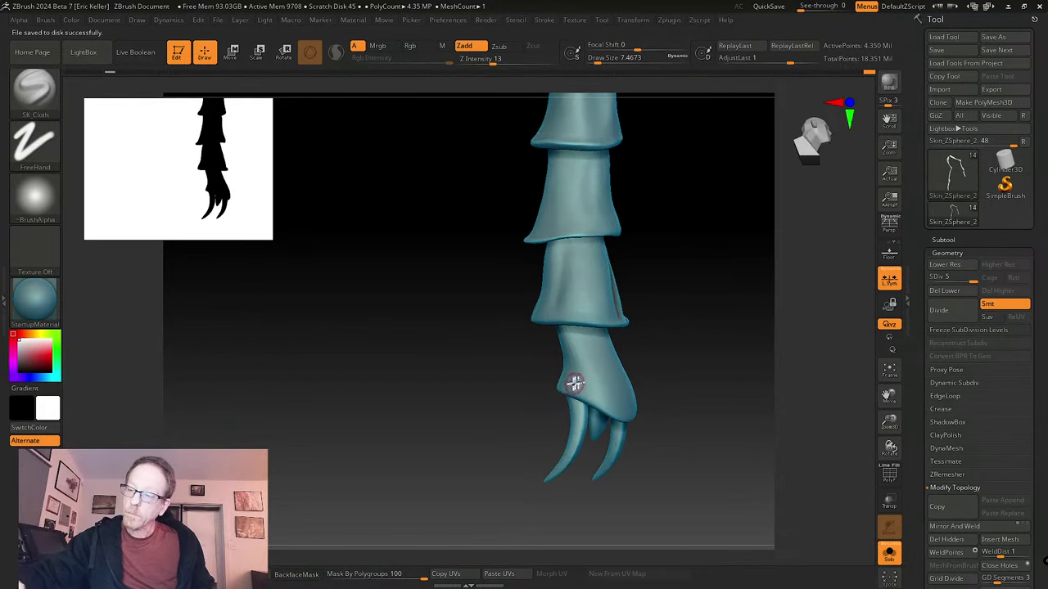
pyautogui.moveTo(570, 382); pyautogui.dragTo(615, 416)
pyautogui.moveTo(676, 398); pyautogui.dragTo(592, 414)
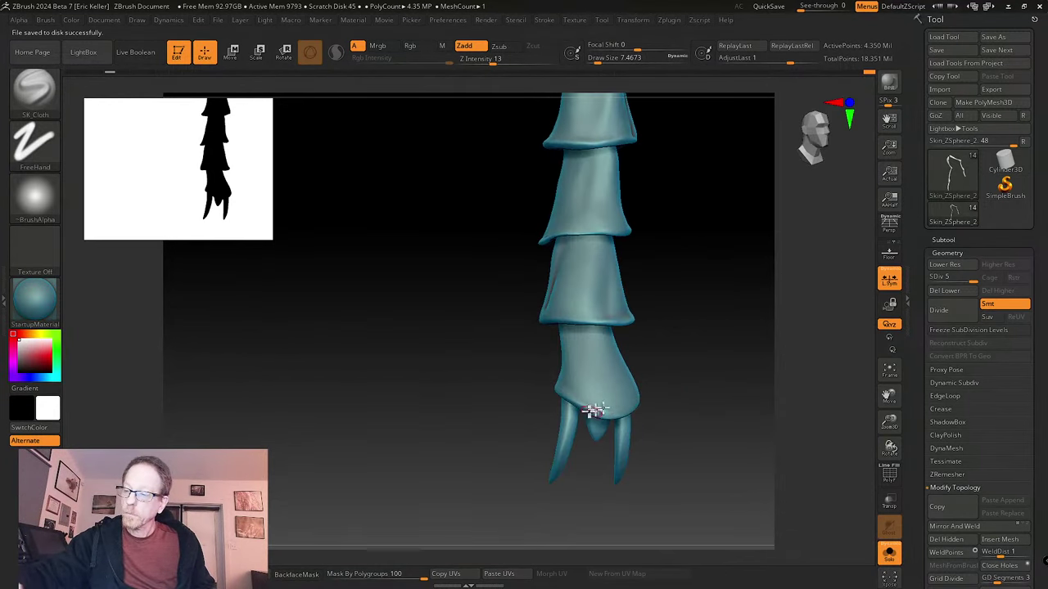
pyautogui.moveTo(663, 386); pyautogui.dragTo(627, 409)
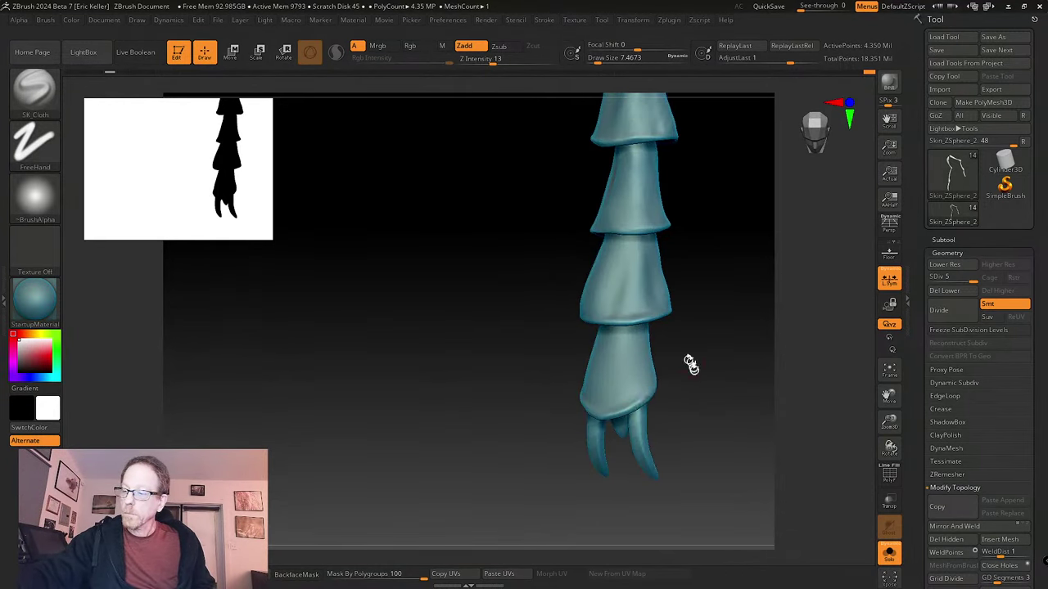
pyautogui.moveTo(690, 362); pyautogui.dragTo(582, 405)
pyautogui.moveTo(683, 393); pyautogui.dragTo(603, 420)
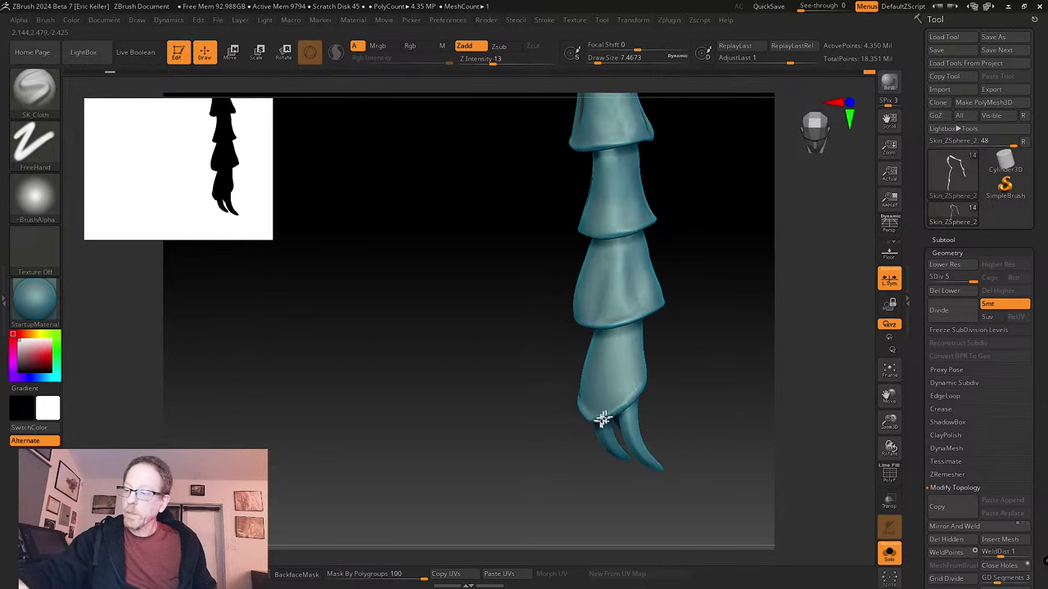
pyautogui.moveTo(672, 347)
pyautogui.mouseDown()
pyautogui.moveTo(610, 395)
pyautogui.moveTo(666, 372)
pyautogui.moveTo(613, 388)
pyautogui.mouseUp()
pyautogui.moveTo(714, 344); pyautogui.dragTo(672, 325)
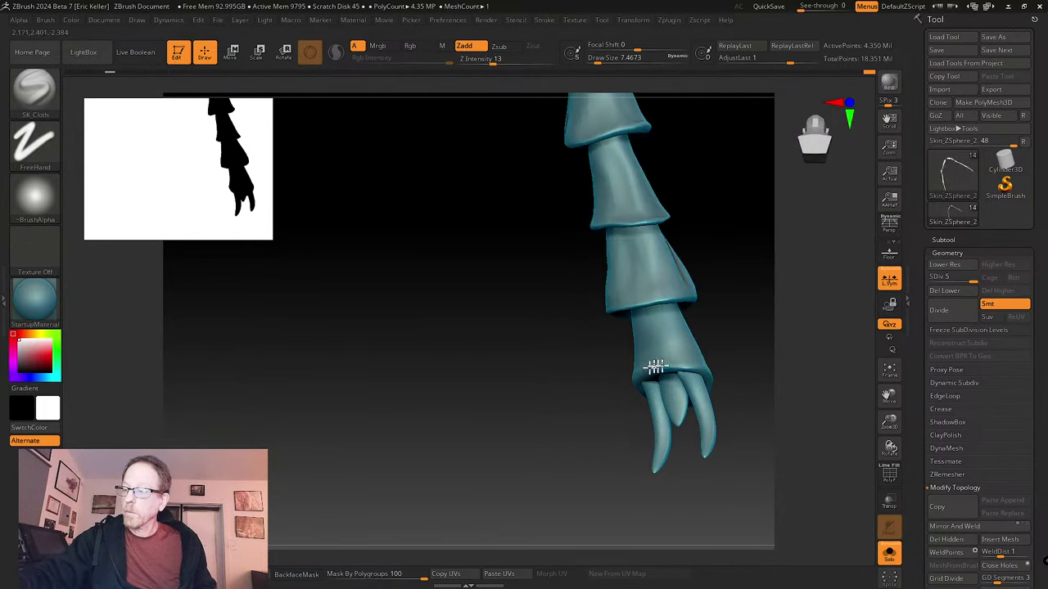
# - Define the clawed end segment's rim and the crease above it with the SK_Cloth brush at a draw size of about 3.7
pyautogui.moveTo(695, 368)
pyautogui.mouseDown()
pyautogui.moveTo(687, 372)
pyautogui.moveTo(701, 352)
pyautogui.mouseUp()
pyautogui.press('s')
pyautogui.moveTo(636, 371)
pyautogui.mouseDown()
pyautogui.moveTo(593, 399)
pyautogui.moveTo(604, 419)
pyautogui.moveTo(632, 369)
pyautogui.mouseUp()
pyautogui.press('s')
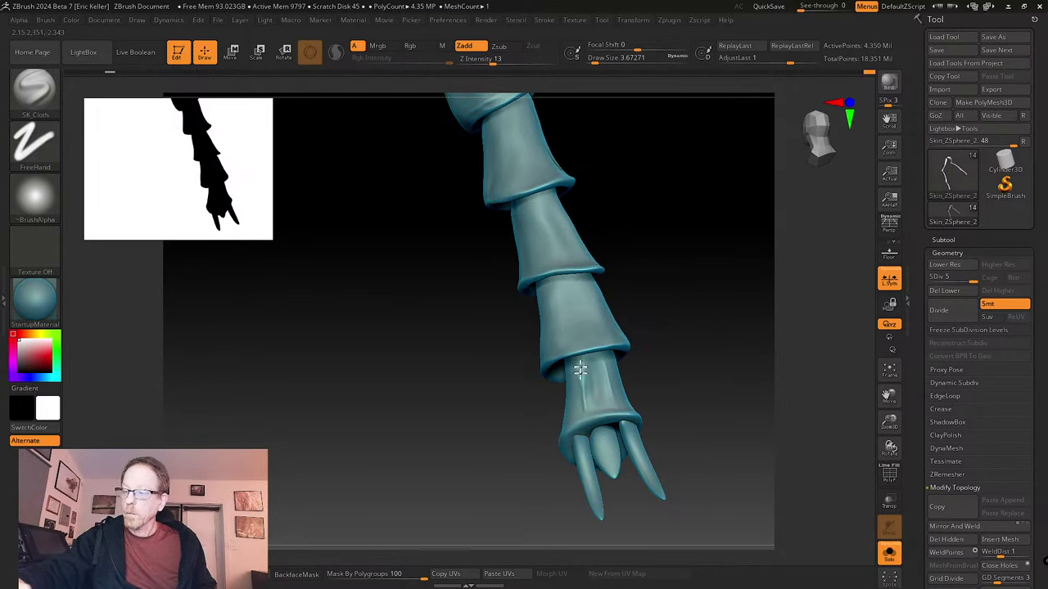
pyautogui.moveTo(647, 360); pyautogui.dragTo(622, 397)
pyautogui.moveTo(682, 382); pyautogui.dragTo(629, 367)
# - Shape the broad folds across the clawed end segment with the SK_Cloth brush at a draw size of about 18
pyautogui.press('s')
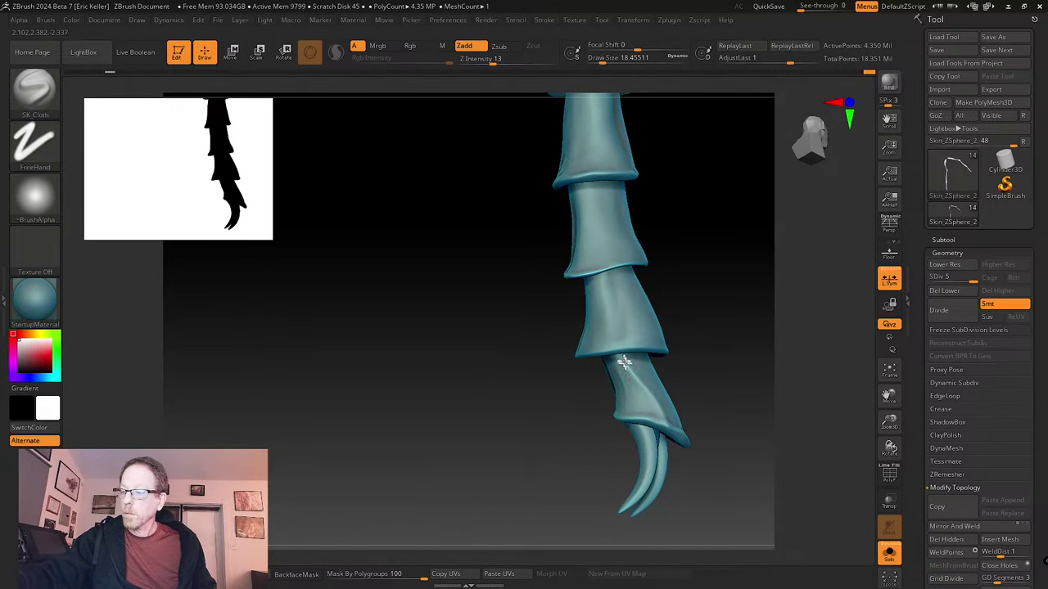
pyautogui.moveTo(689, 381)
pyautogui.mouseDown()
pyautogui.moveTo(690, 365)
pyautogui.moveTo(720, 369)
pyautogui.mouseUp()
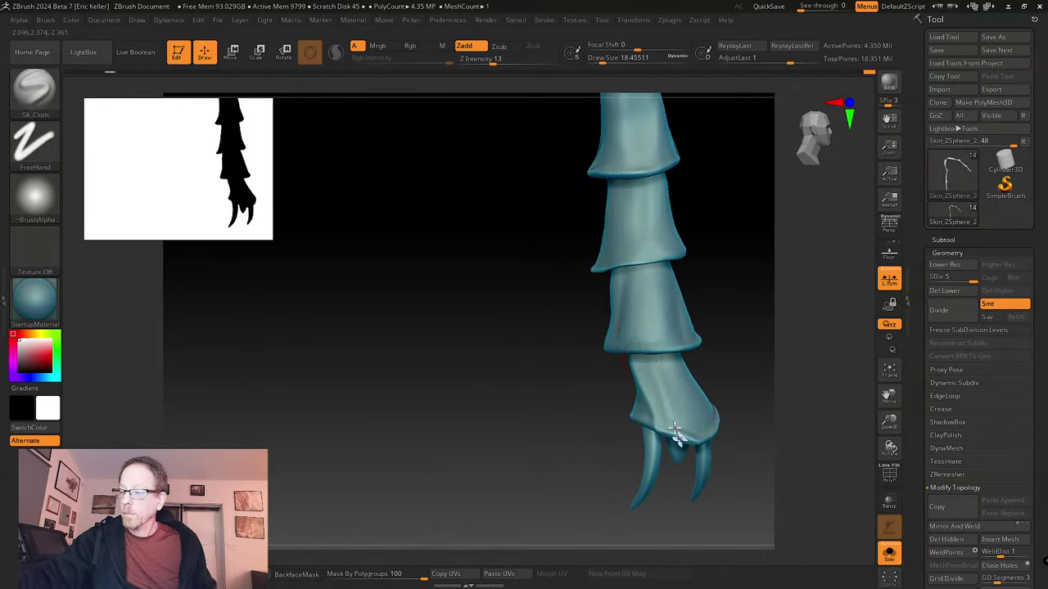
pyautogui.moveTo(675, 433)
pyautogui.mouseDown()
pyautogui.moveTo(685, 372)
pyautogui.moveTo(613, 374)
pyautogui.moveTo(676, 369)
pyautogui.moveTo(651, 409)
pyautogui.moveTo(696, 360)
pyautogui.moveTo(660, 401)
pyautogui.mouseUp()
# - Switch to the tw ClayTubes brush and build up the clawed end segment's surface at a draw size of about 9.4
pyautogui.press('s')
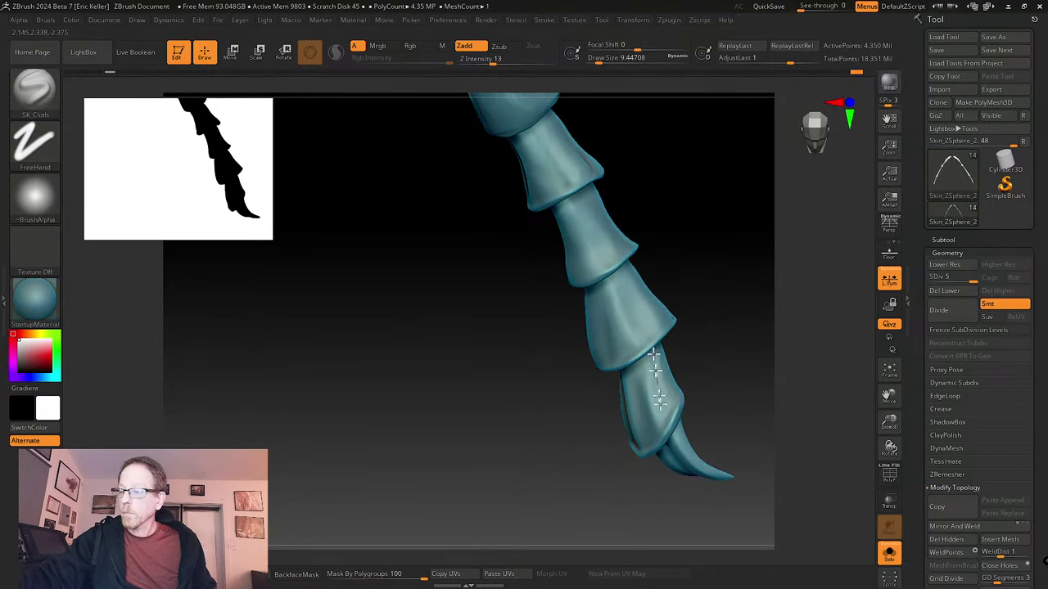
pyautogui.press('b')
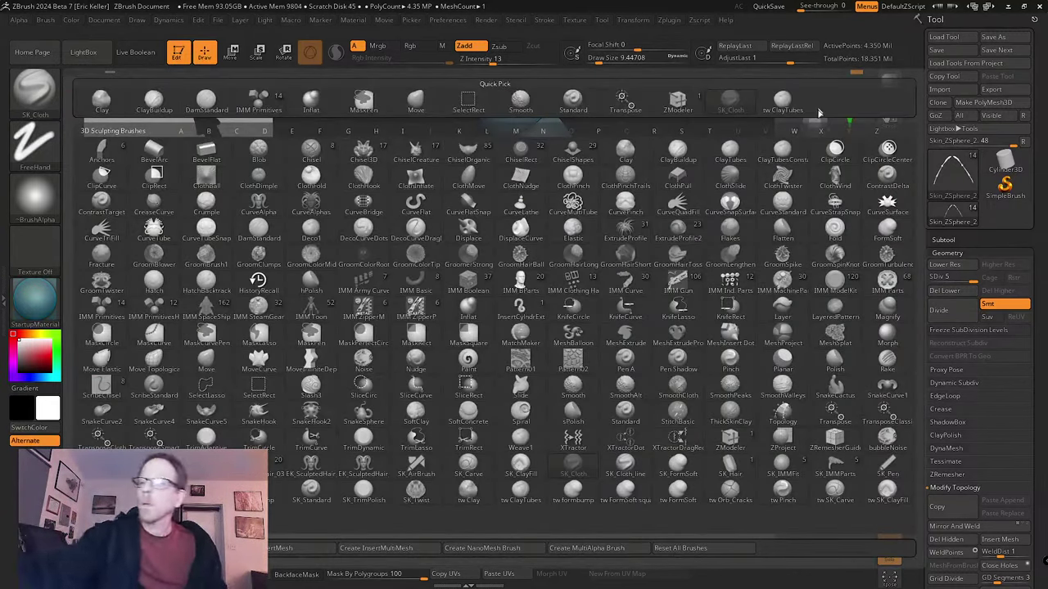
pyautogui.click(782, 102)
pyautogui.moveTo(725, 321)
pyautogui.mouseDown()
pyautogui.moveTo(673, 350)
pyautogui.moveTo(659, 388)
pyautogui.moveTo(673, 374)
pyautogui.mouseUp()
pyautogui.press('s')
pyautogui.moveTo(683, 388); pyautogui.dragTo(685, 360, button='right')
pyautogui.moveTo(677, 334); pyautogui.dragTo(674, 351)
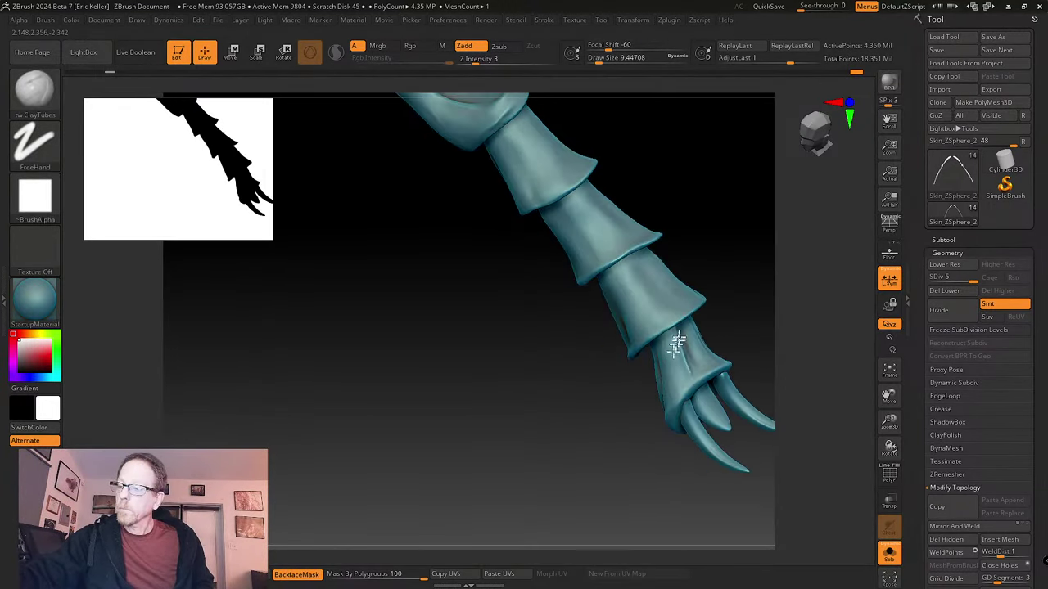
# - Refine the planes and folds around all sides of the clawed end segment with tw ClayTubes
pyautogui.moveTo(717, 302); pyautogui.dragTo(610, 381)
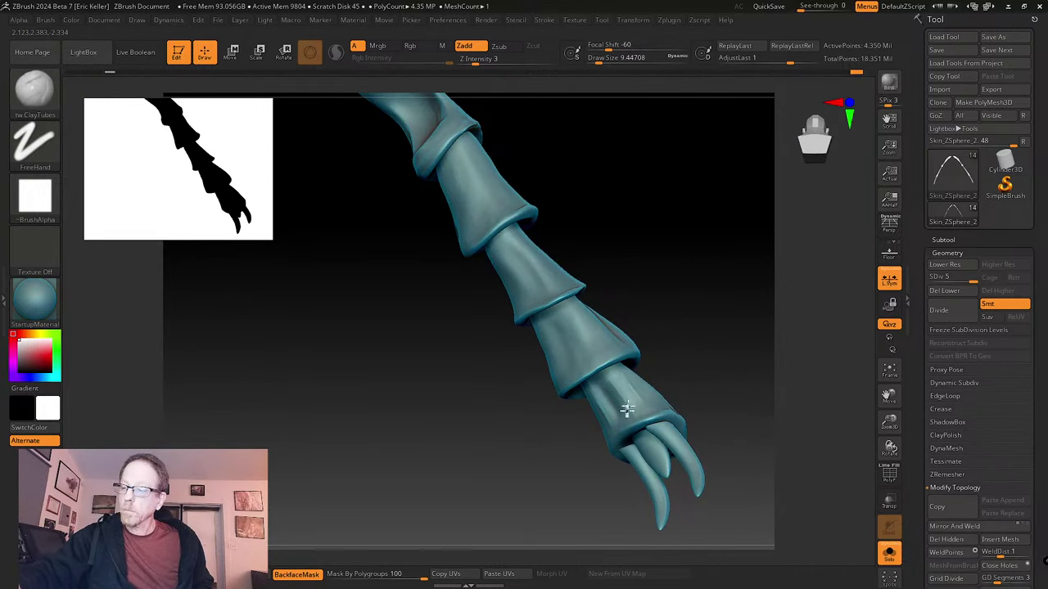
pyautogui.moveTo(645, 412); pyautogui.dragTo(600, 393, button='right')
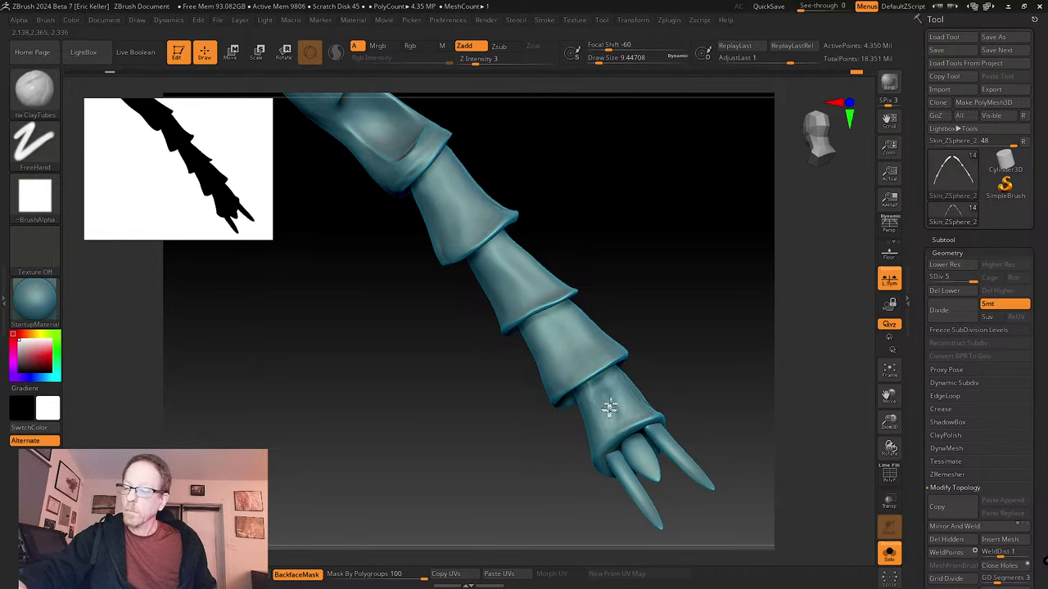
pyautogui.moveTo(625, 418); pyautogui.dragTo(591, 426, button='right')
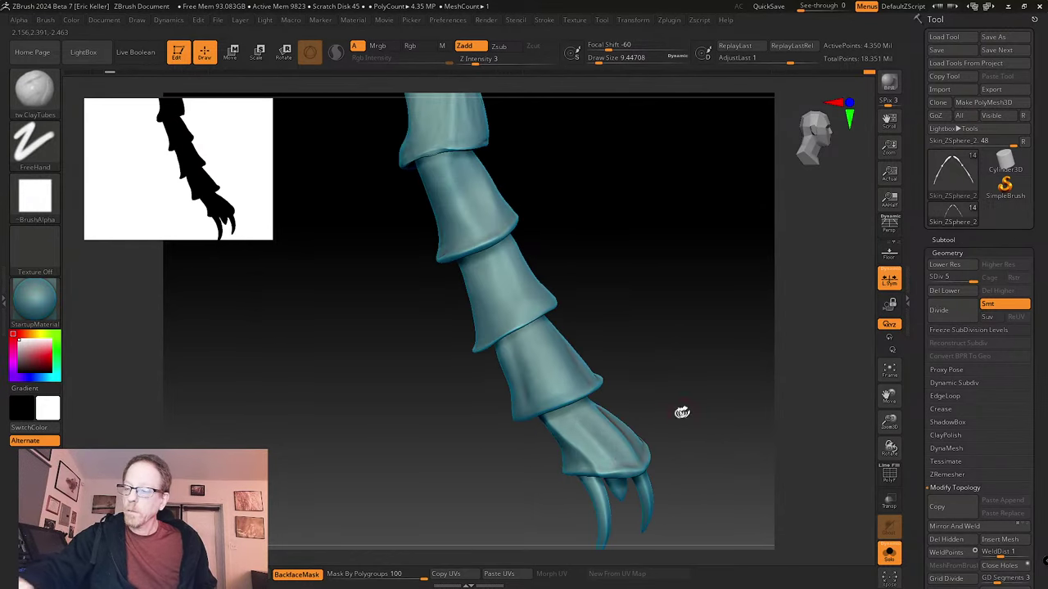
pyautogui.moveTo(678, 414); pyautogui.dragTo(591, 413, button='right')
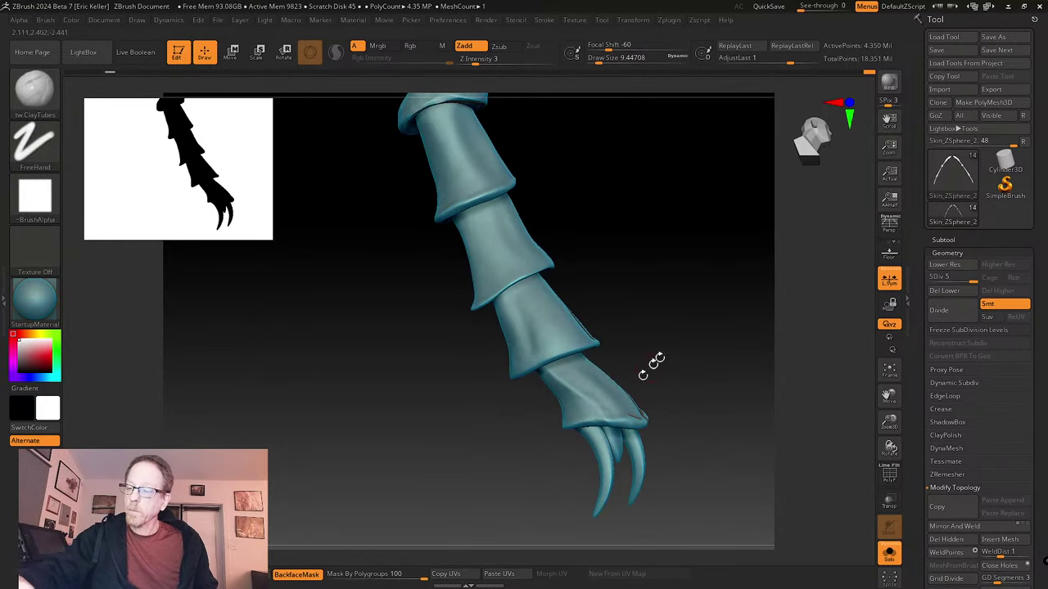
pyautogui.moveTo(650, 362); pyautogui.dragTo(627, 360, button='right')
pyautogui.moveTo(631, 401); pyautogui.dragTo(587, 397, button='right')
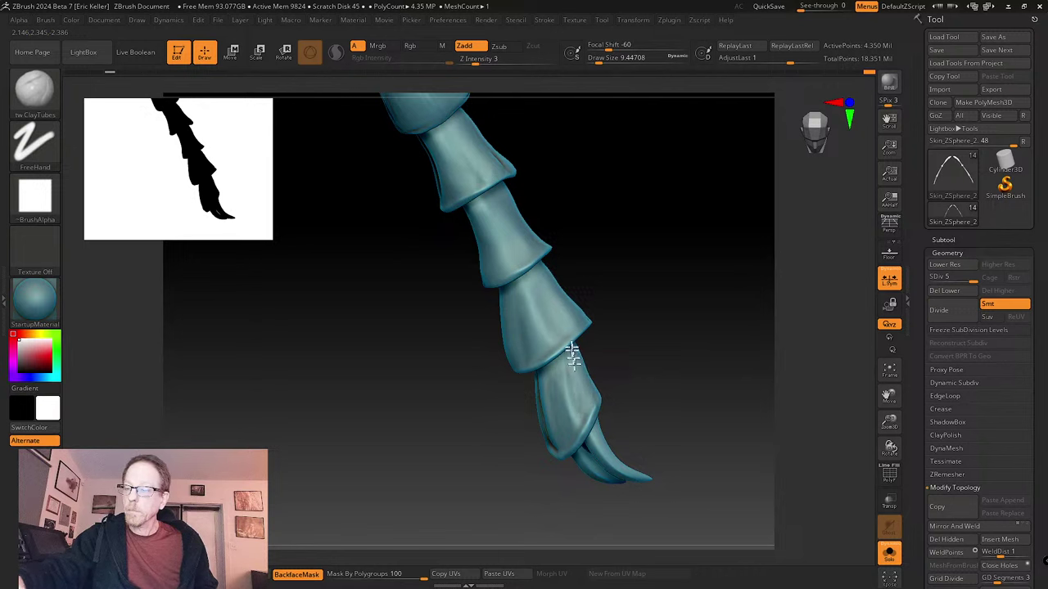
pyautogui.moveTo(617, 367)
pyautogui.mouseDown(button='right')
pyautogui.moveTo(585, 362)
pyautogui.moveTo(631, 362)
pyautogui.moveTo(613, 374)
pyautogui.mouseUp(button='right')
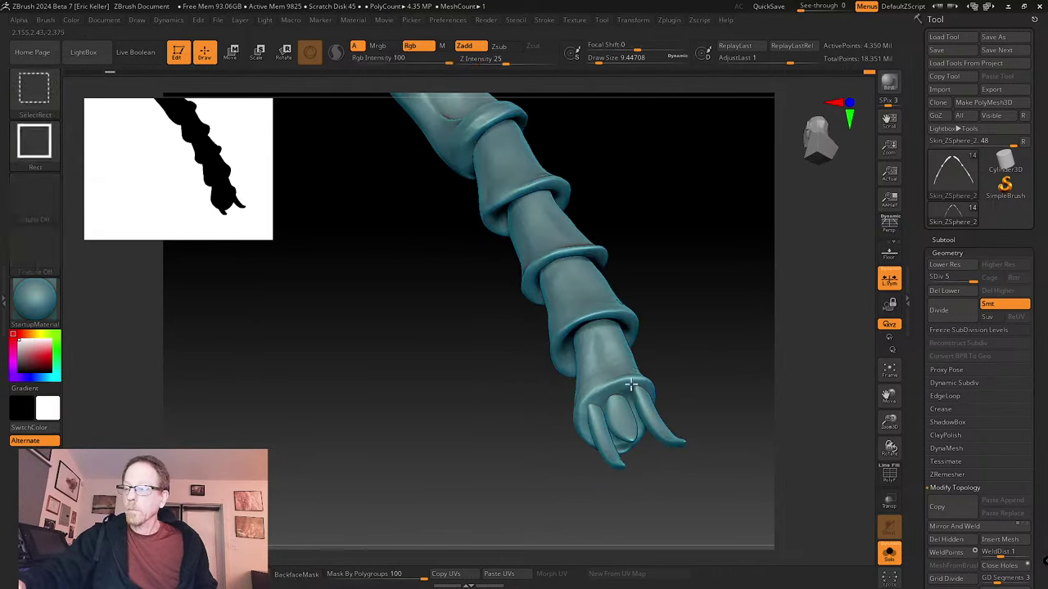
# - Isolate the clawed end segment and hollow out its cupped end with tw ClayTubes at draw sizes between about 10.5 and 18
pyautogui.keyDown('ctrl'); pyautogui.keyDown('shift'); pyautogui.click(627, 370); pyautogui.keyUp('shift'); pyautogui.keyUp('ctrl')
pyautogui.moveTo(683, 377); pyautogui.dragTo(612, 397, button='right')
pyautogui.press(']')
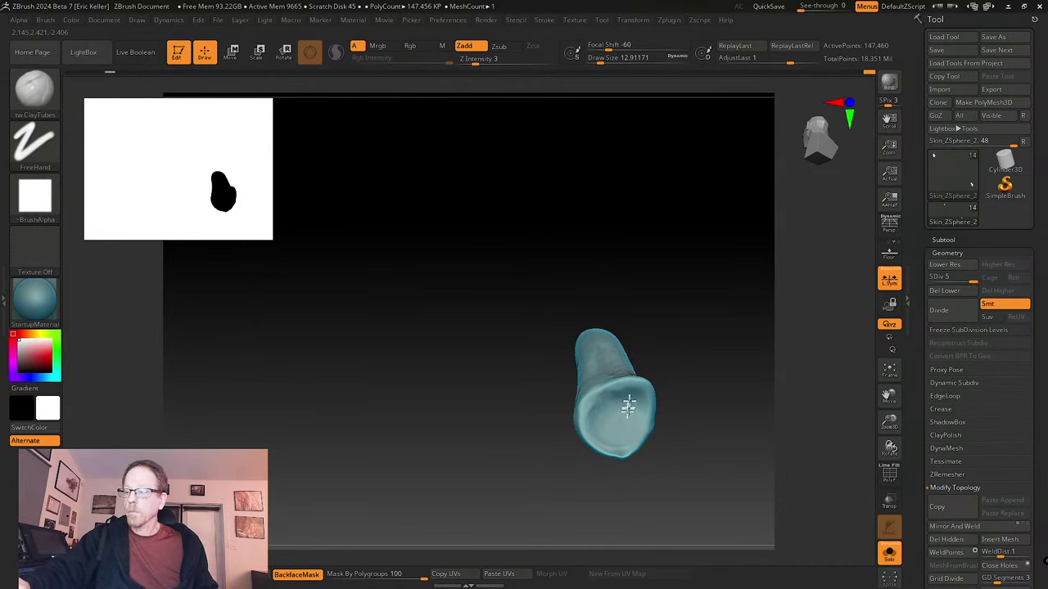
pyautogui.press(']')
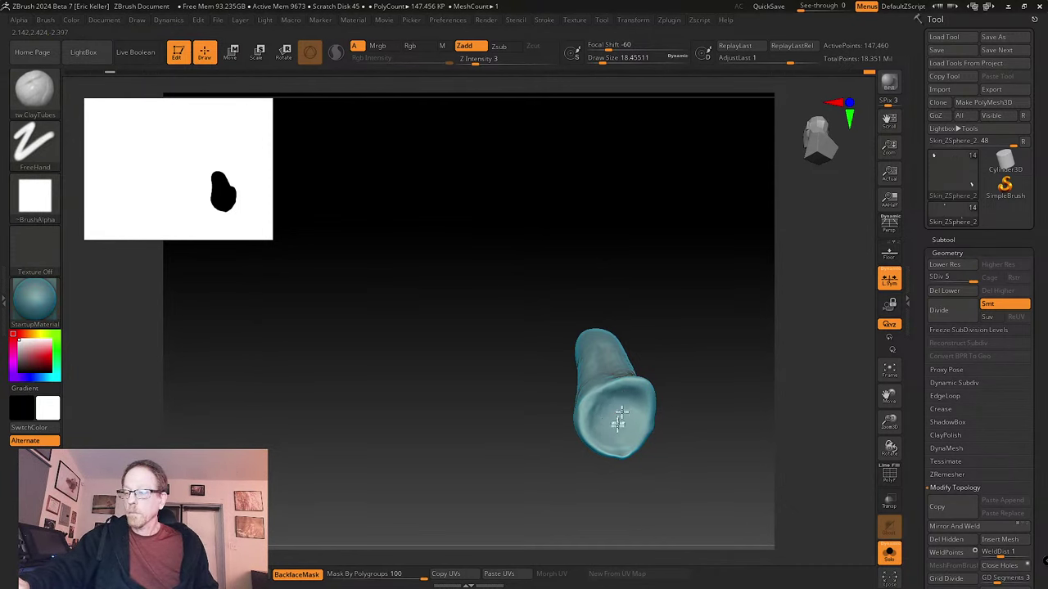
pyautogui.press('[')
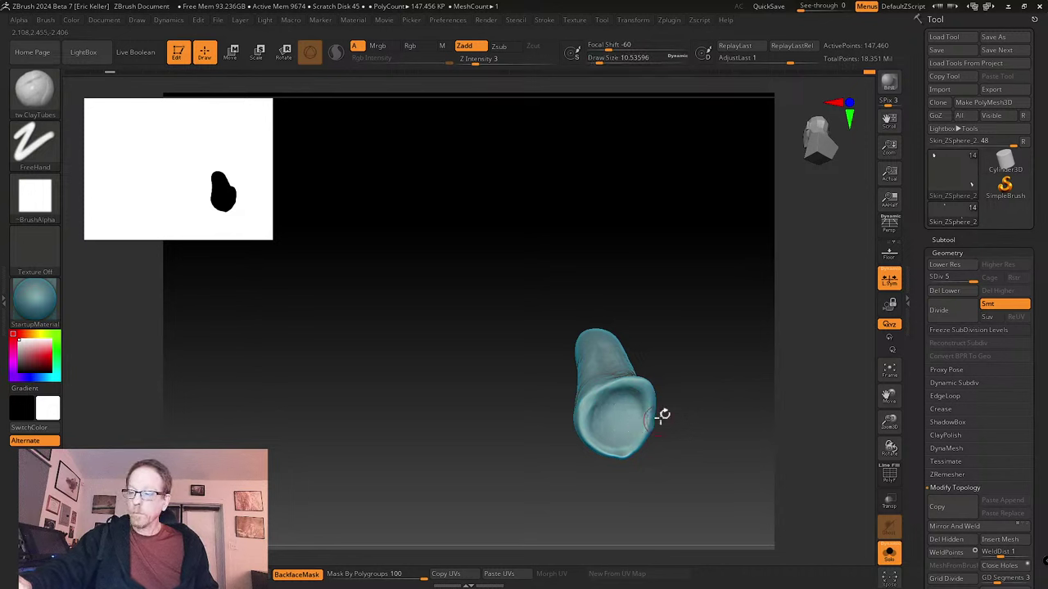
pyautogui.moveTo(663, 415); pyautogui.dragTo(635, 391)
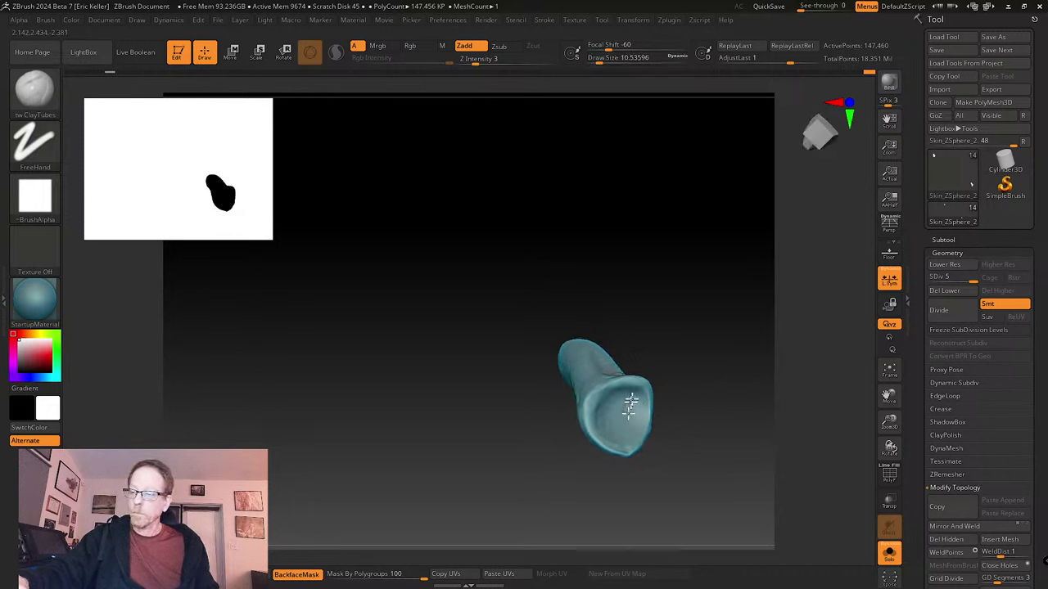
# - Refine the hollow's interior with tw ClayTubes at a draw size of about 14 and show the whole leg again
pyautogui.moveTo(605, 405)
pyautogui.mouseDown(button='right')
pyautogui.moveTo(666, 398)
pyautogui.moveTo(596, 400)
pyautogui.moveTo(636, 423)
pyautogui.mouseUp(button='right')
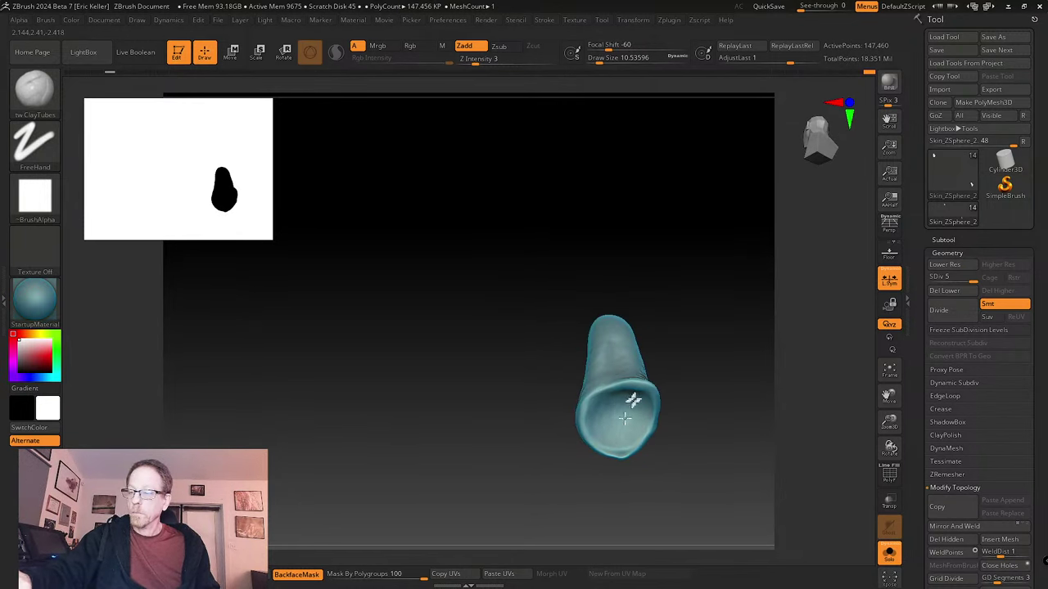
pyautogui.press('s')
pyautogui.moveTo(625, 409); pyautogui.dragTo(625, 411)
pyautogui.press('s')
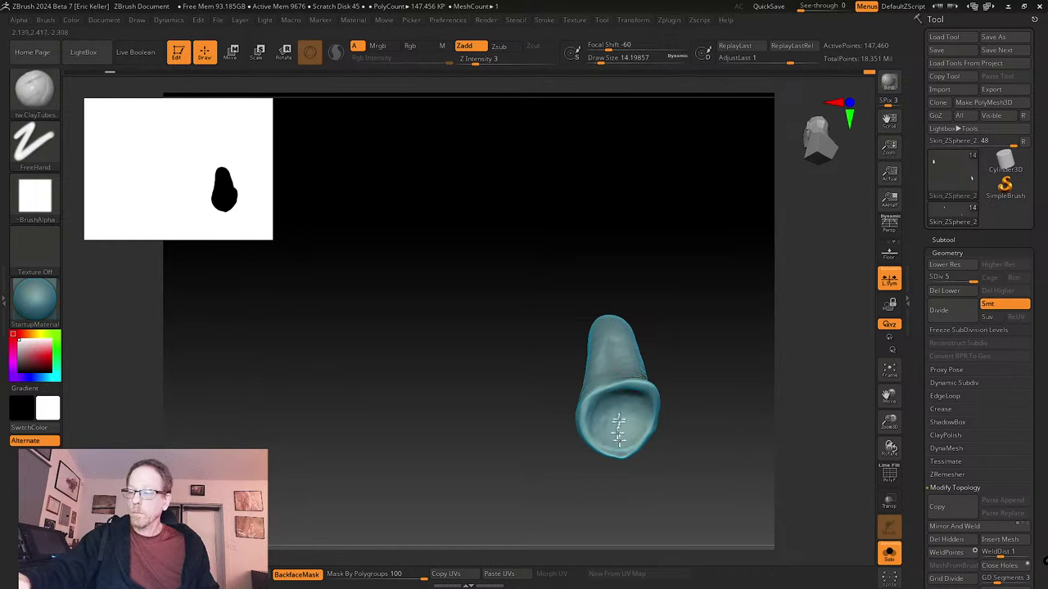
pyautogui.moveTo(600, 421); pyautogui.dragTo(617, 401, button='right')
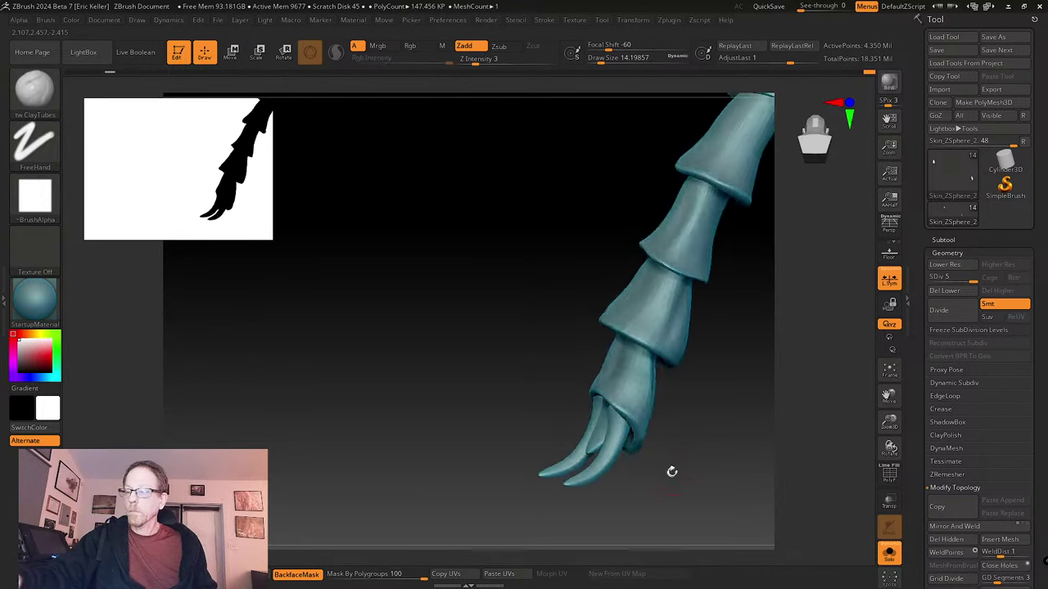
# - Refine the outer surface of the clawed end segment with tw ClayTubes at a draw size of about 14
pyautogui.moveTo(671, 470)
pyautogui.mouseDown(button='right')
pyautogui.moveTo(690, 456)
pyautogui.moveTo(682, 436)
pyautogui.moveTo(621, 418)
pyautogui.moveTo(631, 374)
pyautogui.mouseUp(button='right')
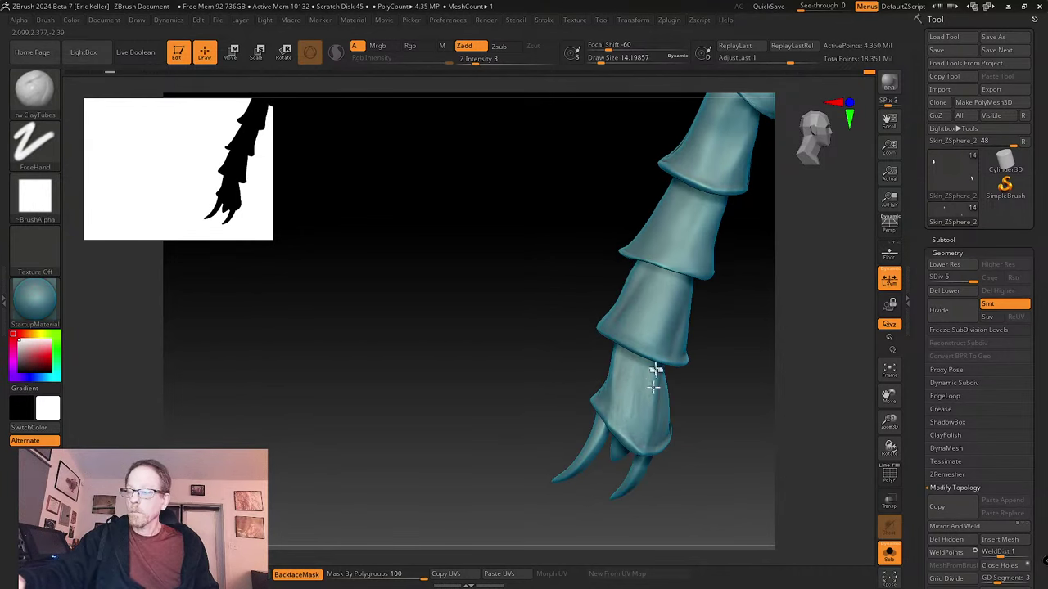
pyautogui.moveTo(655, 428)
pyautogui.mouseDown(button='right')
pyautogui.moveTo(666, 386)
pyautogui.moveTo(686, 375)
pyautogui.moveTo(683, 397)
pyautogui.moveTo(627, 401)
pyautogui.moveTo(646, 384)
pyautogui.mouseUp(button='right')
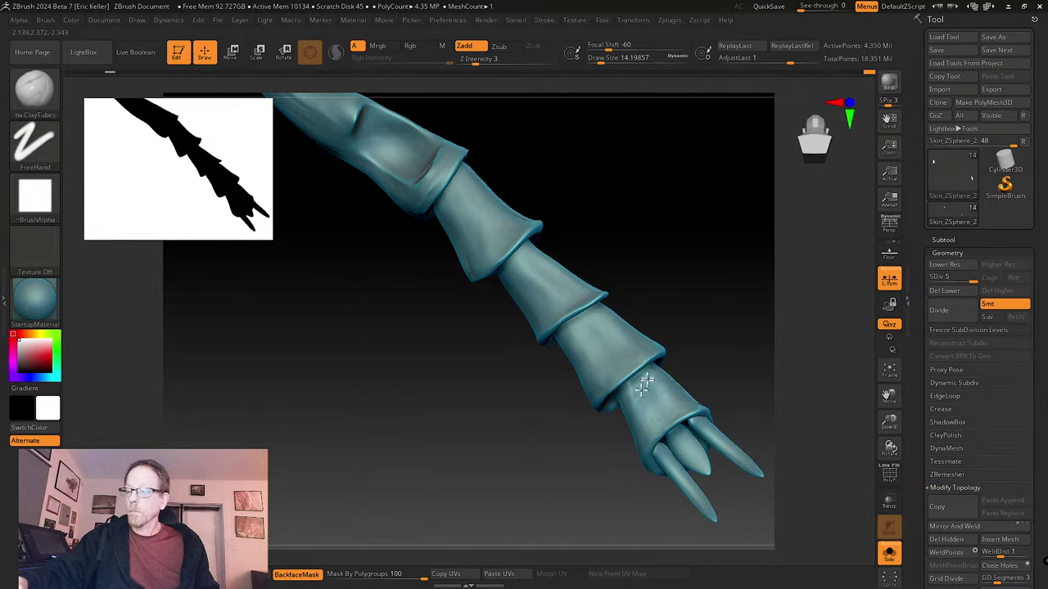
pyautogui.moveTo(647, 375); pyautogui.dragTo(669, 422, button='right')
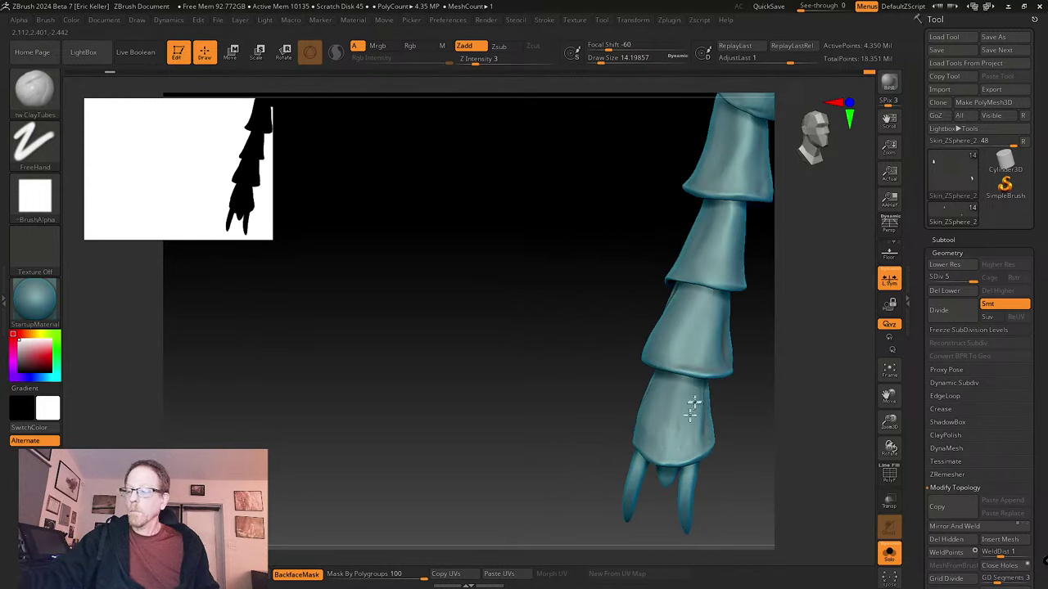
pyautogui.moveTo(715, 406)
pyautogui.mouseDown(button='right')
pyautogui.moveTo(690, 379)
pyautogui.moveTo(736, 409)
pyautogui.moveTo(726, 444)
pyautogui.moveTo(696, 447)
pyautogui.moveTo(678, 372)
pyautogui.mouseUp(button='right')
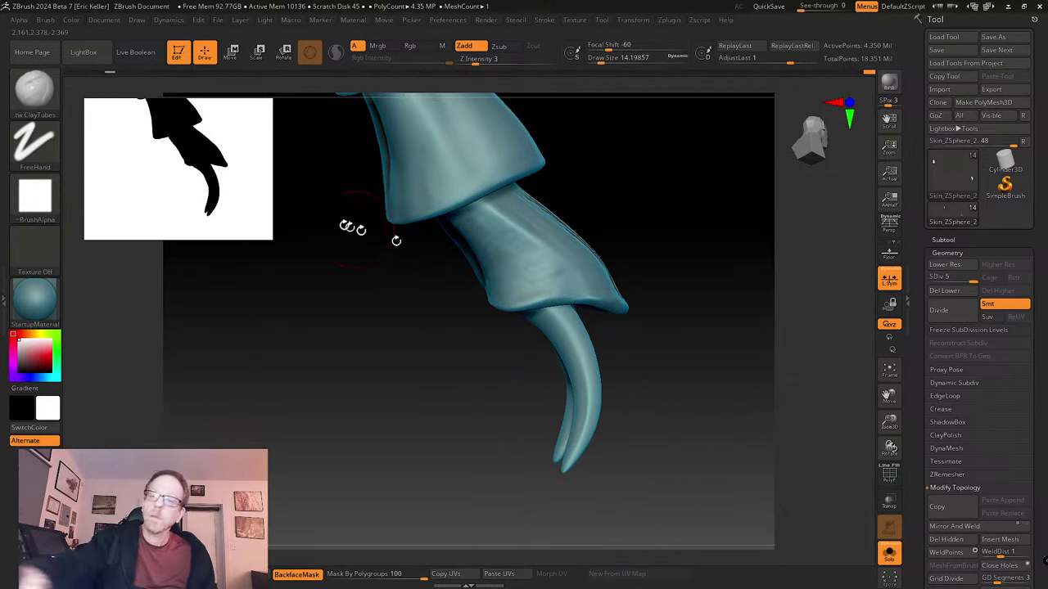
# - Choose the Move brush with a draw size of about 27 and drop the leg to subdivision level 1
pyautogui.click(46, 96)
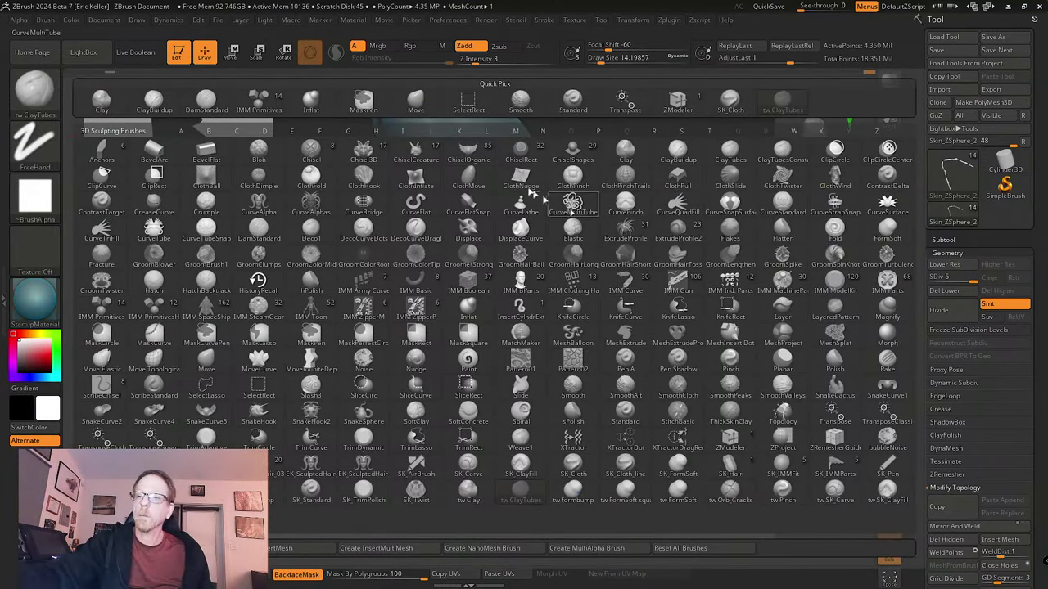
pyautogui.click(416, 102)
pyautogui.press('s')
pyautogui.moveTo(671, 346)
pyautogui.mouseDown()
pyautogui.moveTo(720, 323)
pyautogui.moveTo(631, 339)
pyautogui.moveTo(644, 340)
pyautogui.mouseUp()
pyautogui.press('s')
pyautogui.moveTo(643, 339); pyautogui.dragTo(616, 332, button='right')
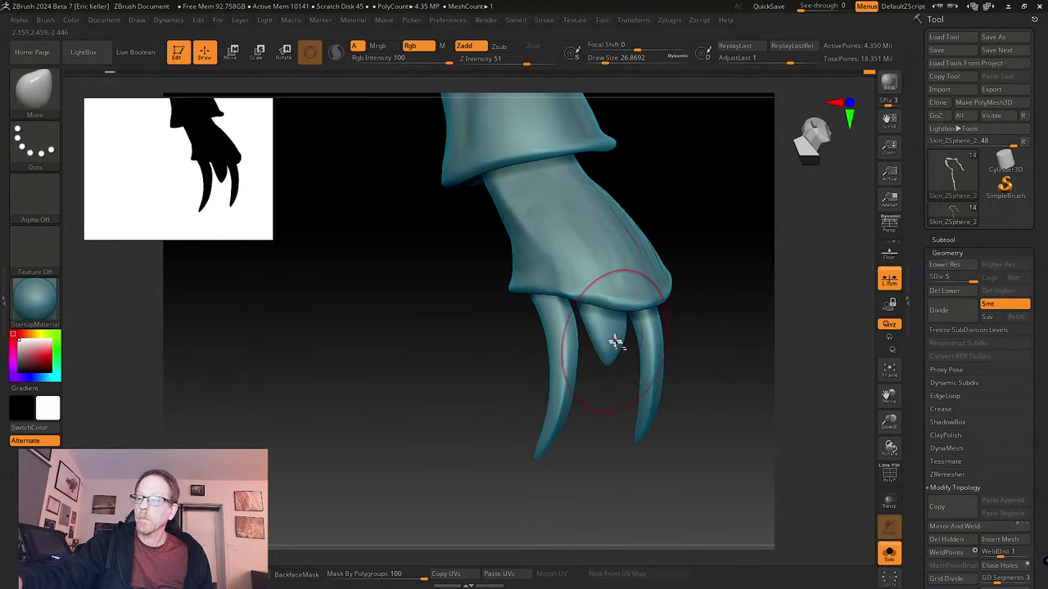
pyautogui.moveTo(949, 277); pyautogui.dragTo(928, 277)
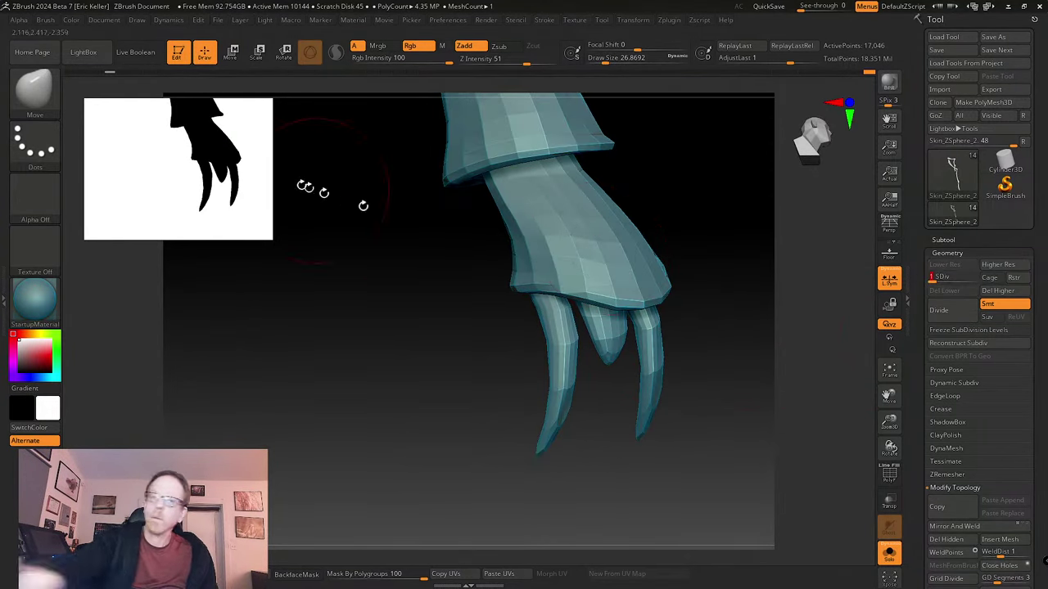
# - Reposition the foot's central toe between the two claws with the Move Topological brush at a draw size of about 33
pyautogui.click(29, 102)
pyautogui.press('m')
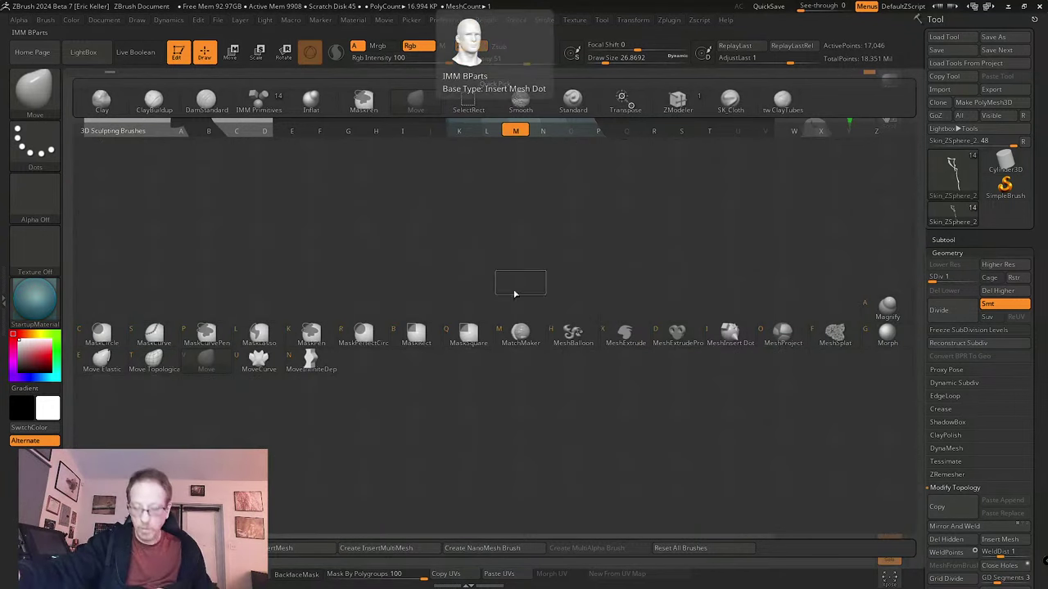
pyautogui.press('t')
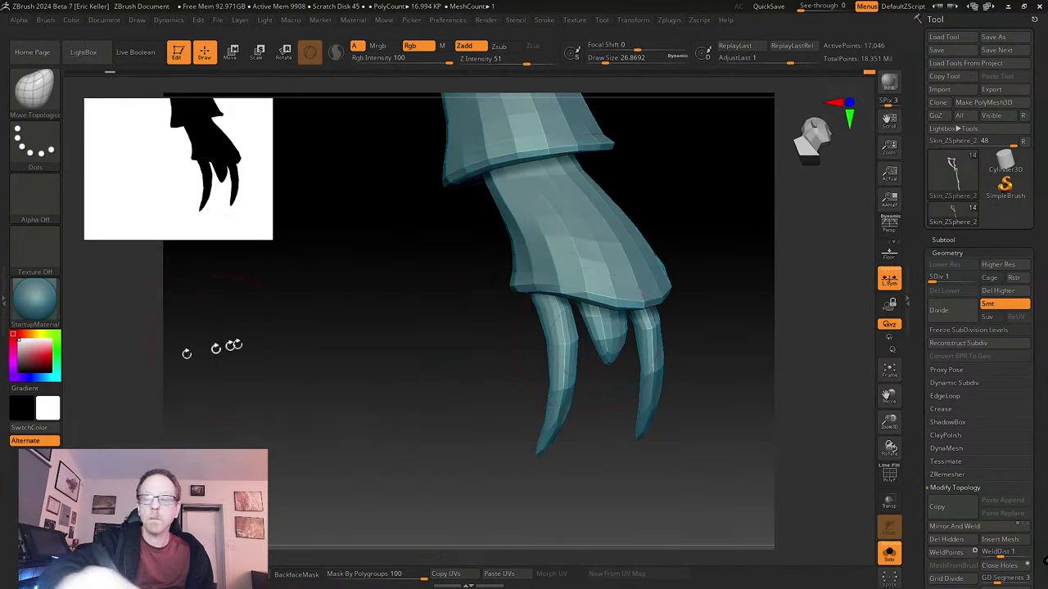
pyautogui.press('s')
pyautogui.moveTo(595, 339); pyautogui.dragTo(627, 357)
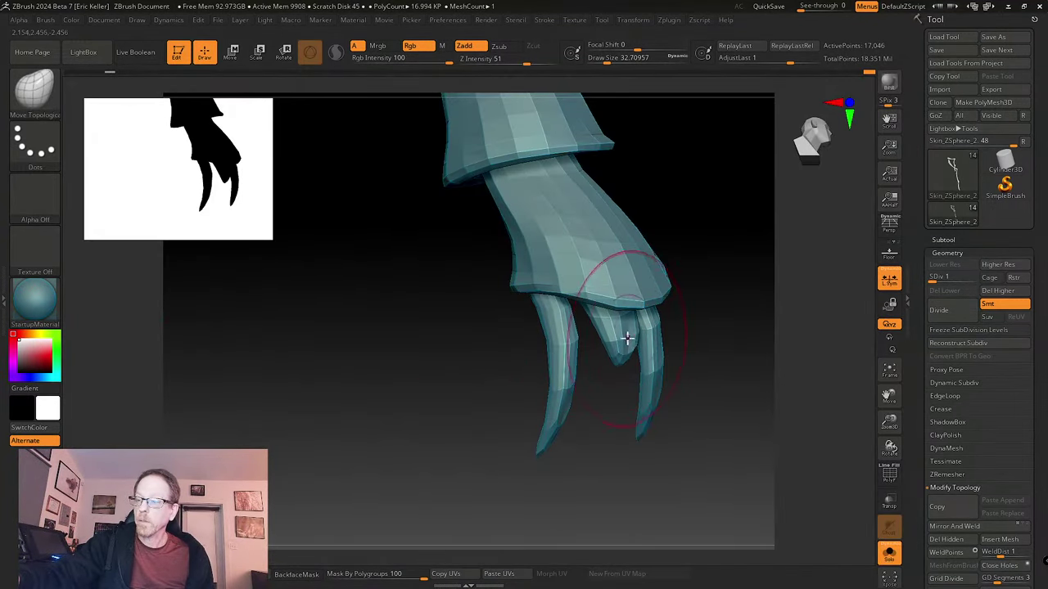
pyautogui.moveTo(627, 334); pyautogui.dragTo(669, 308, button='right')
# - Undo an extra pull on the central toe, adjust it at a draw size of about 18, and return to subdivision level 5
pyautogui.moveTo(636, 326)
pyautogui.mouseDown()
pyautogui.moveTo(654, 320)
pyautogui.moveTo(641, 295)
pyautogui.moveTo(673, 336)
pyautogui.moveTo(664, 349)
pyautogui.moveTo(685, 341)
pyautogui.mouseUp()
pyautogui.hotkey('ctrl', 'z')
pyautogui.press('s')
pyautogui.moveTo(745, 311); pyautogui.dragTo(732, 328)
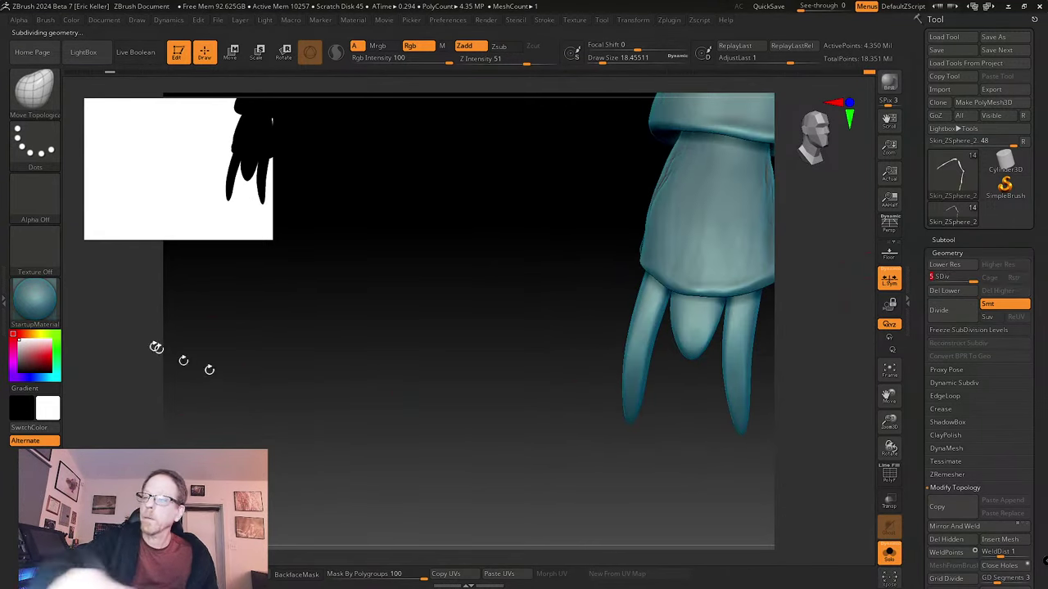
# - Sculpt lengthwise ridges along the foot's curved claws with the SK_Cloth brush at a draw size of about 8.4
pyautogui.press('b')
pyautogui.press('Escape')
pyautogui.click(35, 93)
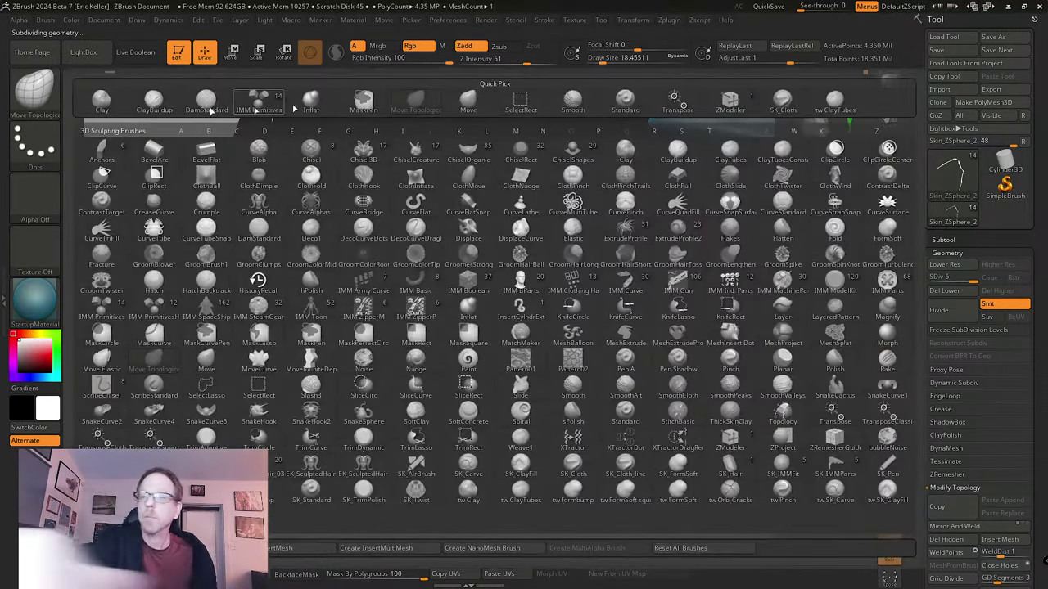
pyautogui.click(831, 104)
pyautogui.press('s')
pyautogui.moveTo(688, 340); pyautogui.dragTo(683, 336)
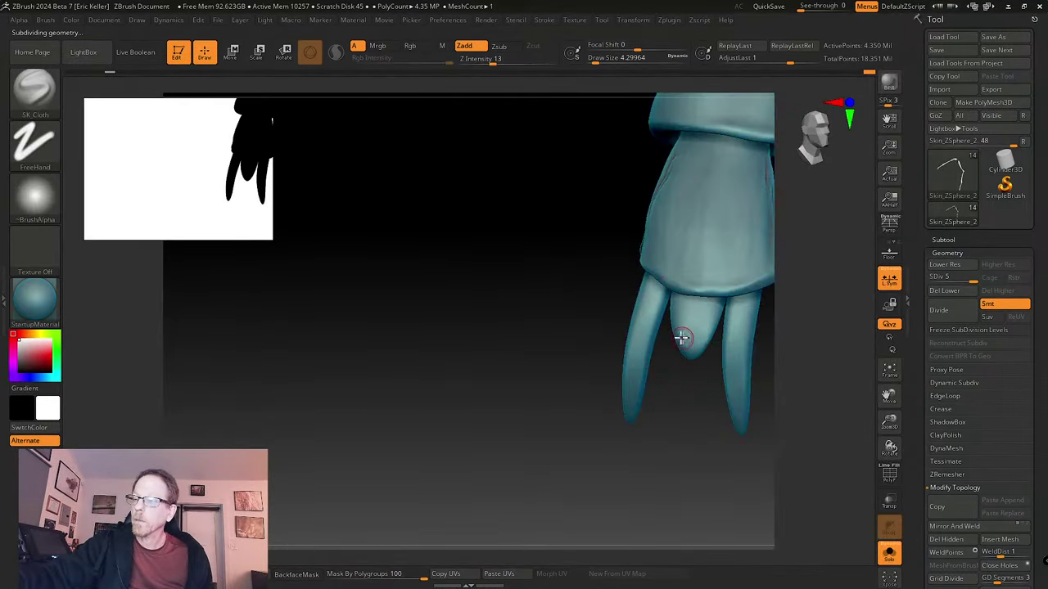
pyautogui.moveTo(682, 336); pyautogui.dragTo(646, 311, button='right')
pyautogui.press('s')
pyautogui.moveTo(639, 311); pyautogui.dragTo(614, 311)
pyautogui.press('s')
pyautogui.moveTo(614, 311); pyautogui.dragTo(637, 307, button='right')
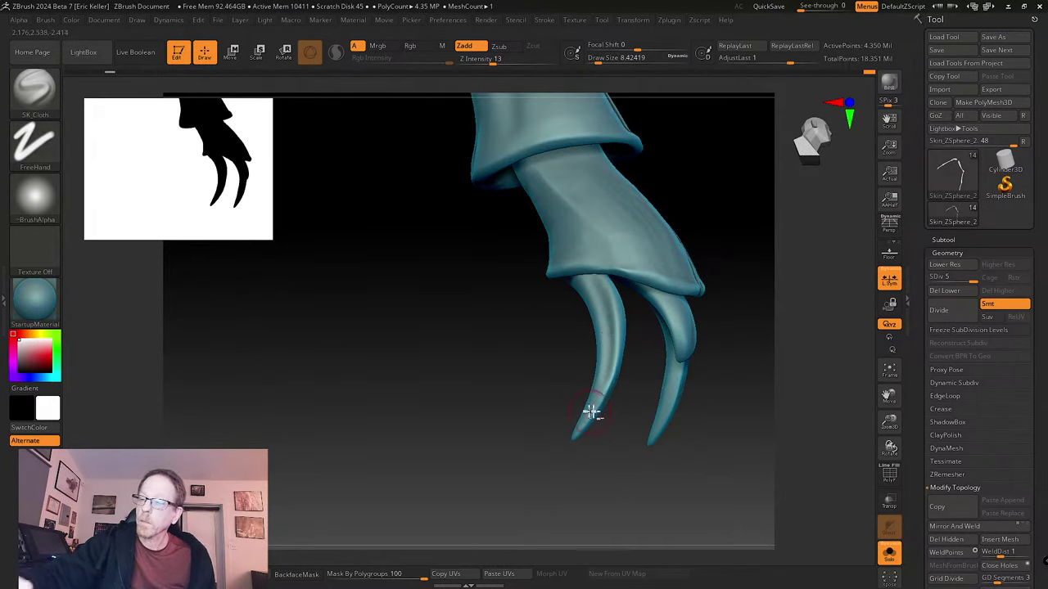
pyautogui.moveTo(603, 316); pyautogui.dragTo(605, 372, button='right')
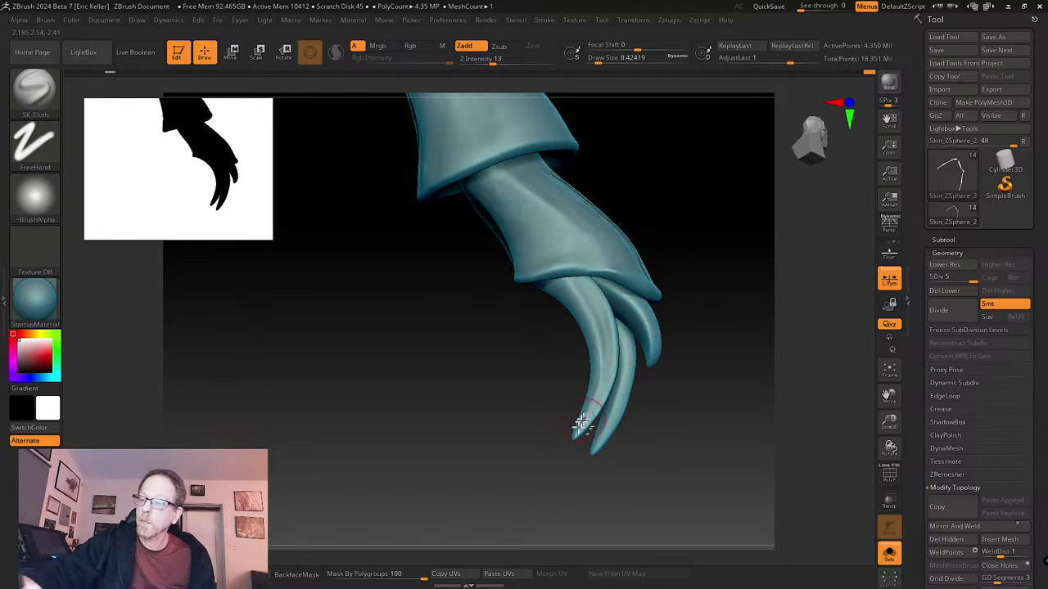
pyautogui.moveTo(579, 423); pyautogui.dragTo(581, 362, button='right')
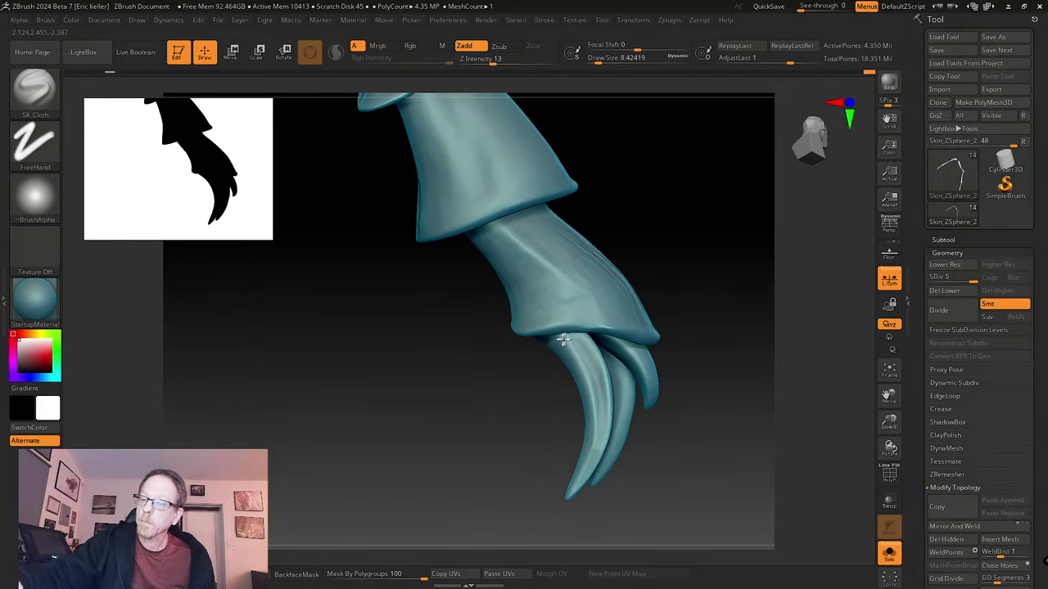
# - Extend the lengthwise ridges along the sides of the curved claws with the SK_Cloth brush and smooth them
pyautogui.moveTo(585, 440); pyautogui.dragTo(561, 360, button='right')
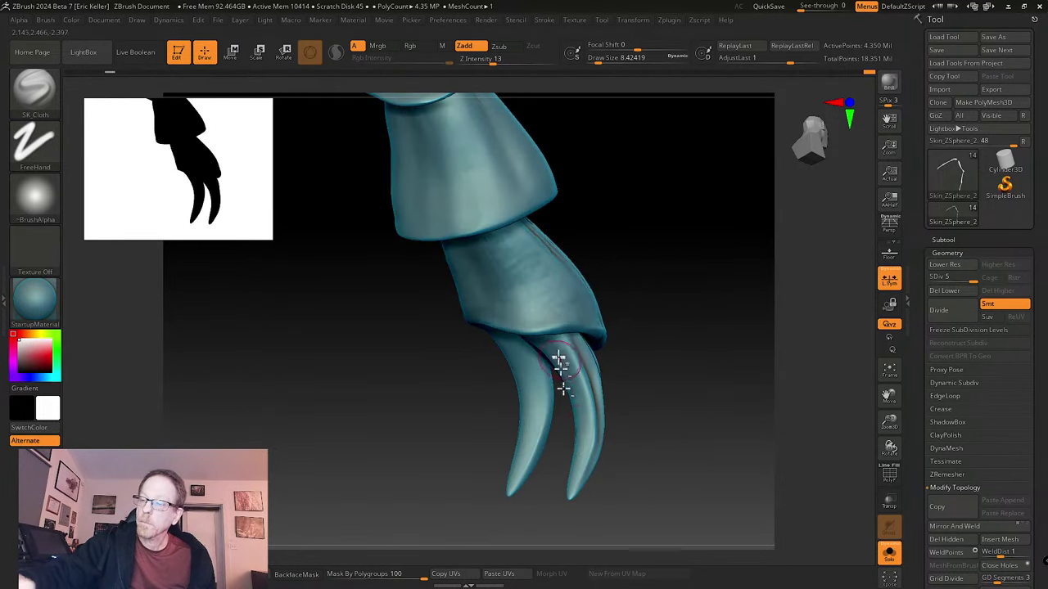
pyautogui.press('shift')
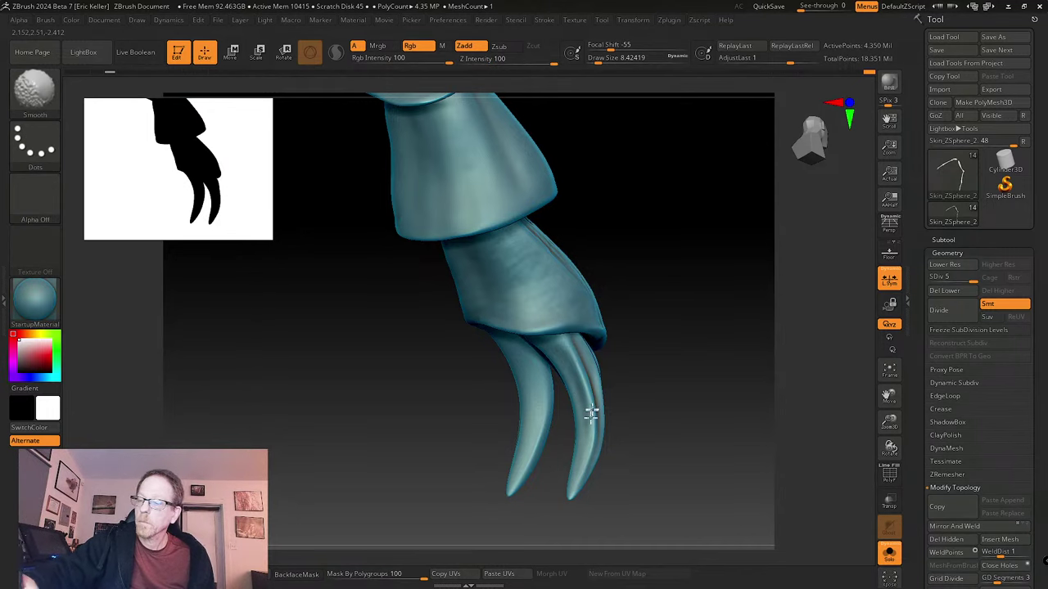
pyautogui.moveTo(591, 415)
pyautogui.mouseDown(button='right')
pyautogui.moveTo(631, 437)
pyautogui.moveTo(577, 485)
pyautogui.mouseUp(button='right')
pyautogui.moveTo(671, 394)
pyautogui.mouseDown(button='right')
pyautogui.moveTo(671, 428)
pyautogui.moveTo(615, 417)
pyautogui.moveTo(612, 392)
pyautogui.moveTo(664, 388)
pyautogui.moveTo(615, 368)
pyautogui.mouseUp(button='right')
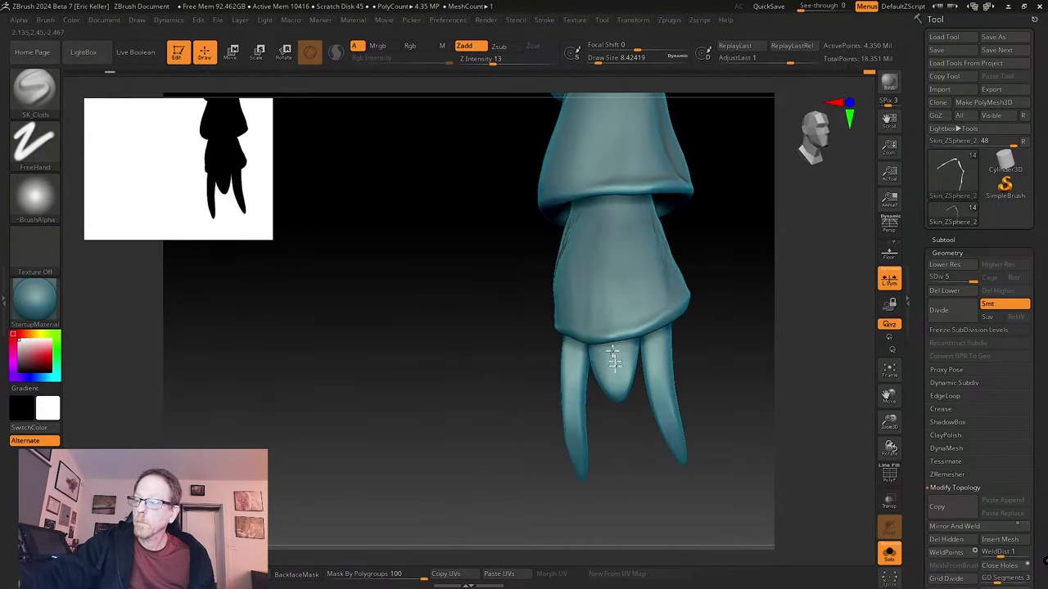
# - Sculpt lengthwise ridges and a groove down the front of the central toe and refine the claw ridges beside it
pyautogui.moveTo(613, 359)
pyautogui.mouseDown()
pyautogui.moveTo(615, 398)
pyautogui.moveTo(625, 402)
pyautogui.moveTo(610, 366)
pyautogui.mouseUp()
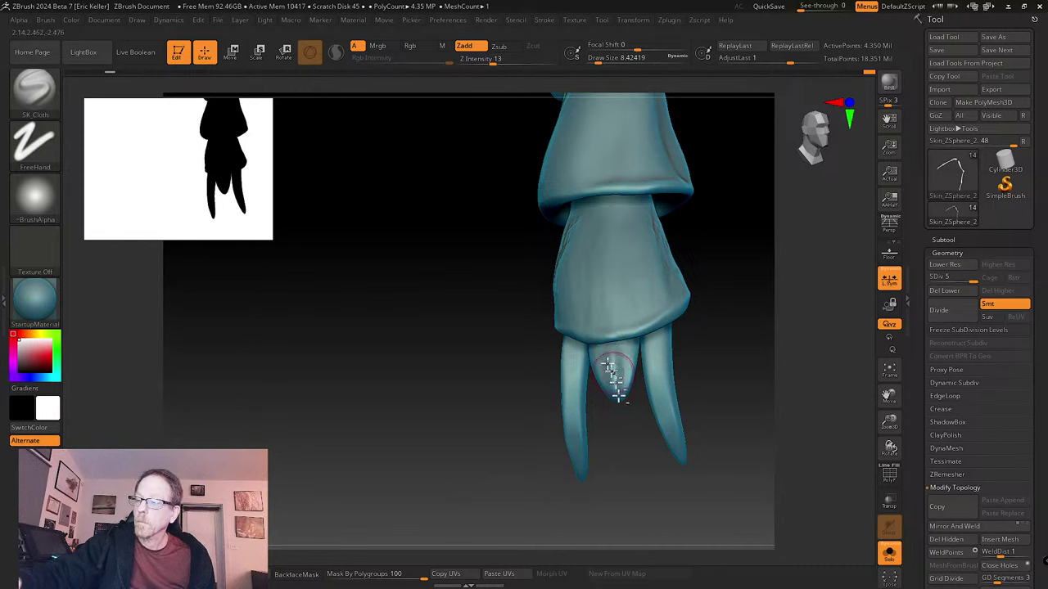
pyautogui.moveTo(598, 362); pyautogui.dragTo(580, 380, button='right')
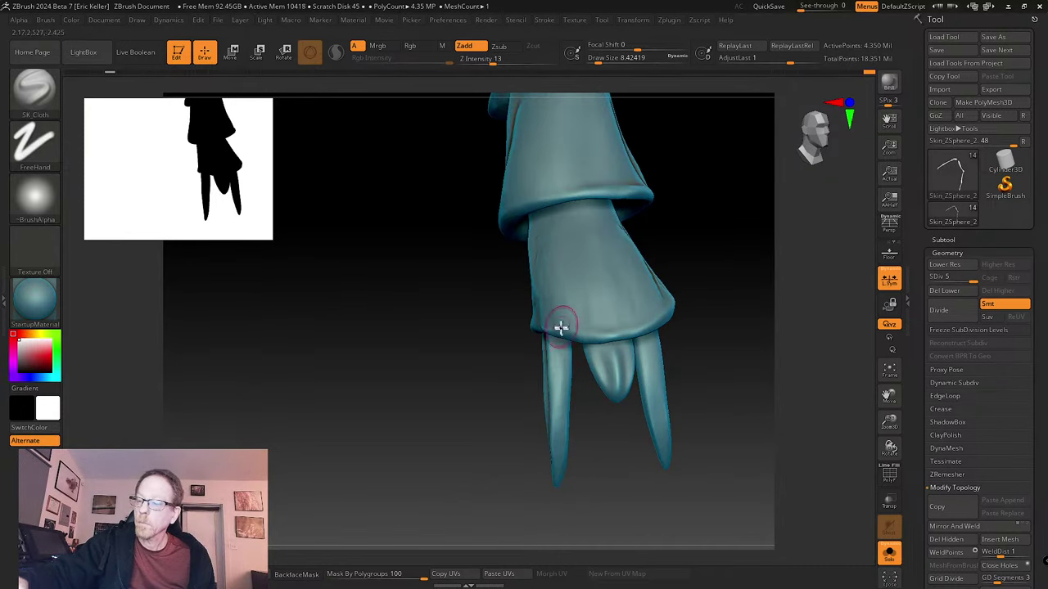
pyautogui.moveTo(560, 327); pyautogui.dragTo(557, 479)
pyautogui.moveTo(718, 356); pyautogui.dragTo(603, 365, button='right')
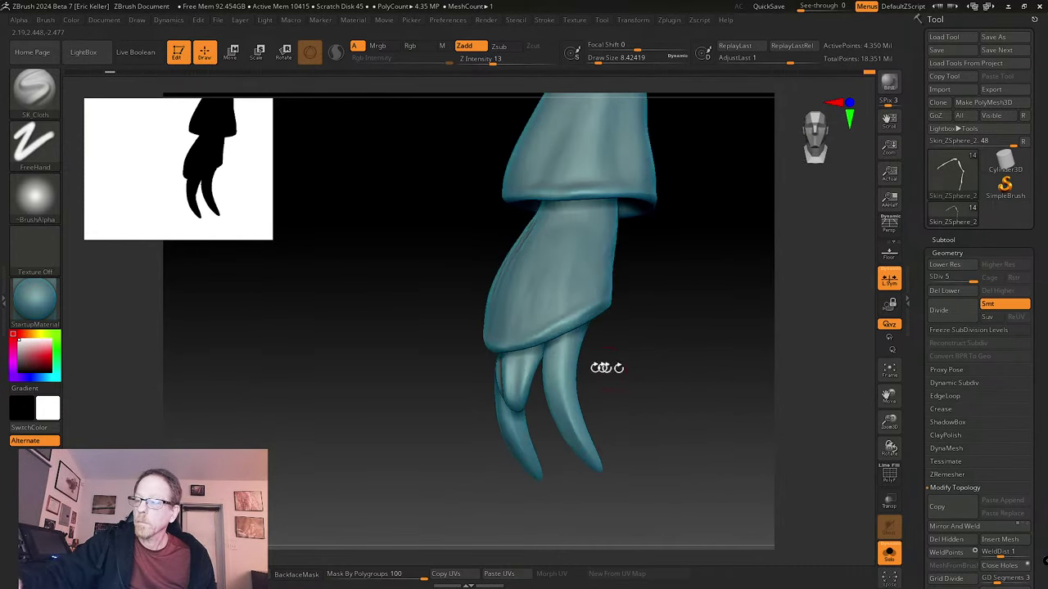
pyautogui.moveTo(590, 459); pyautogui.dragTo(548, 378, button='right')
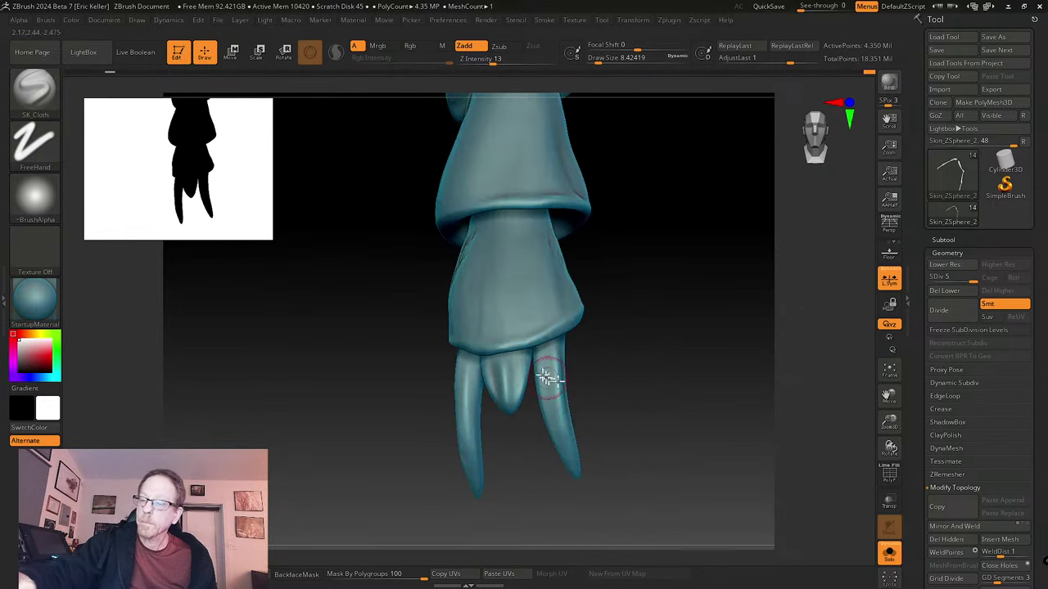
pyautogui.moveTo(557, 429); pyautogui.dragTo(567, 379, button='right')
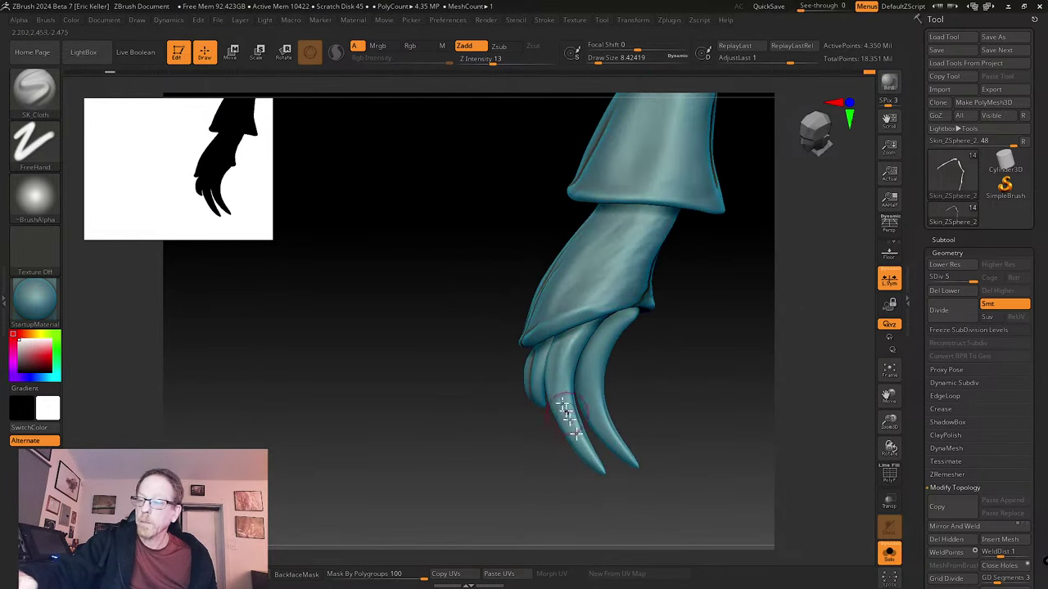
# - Shape the undersides of the claws and the central toe with SK_Cloth strokes
pyautogui.moveTo(600, 466); pyautogui.dragTo(604, 431, button='right')
pyautogui.moveTo(568, 351); pyautogui.dragTo(564, 316, button='right')
pyautogui.moveTo(577, 364); pyautogui.dragTo(571, 314, button='right')
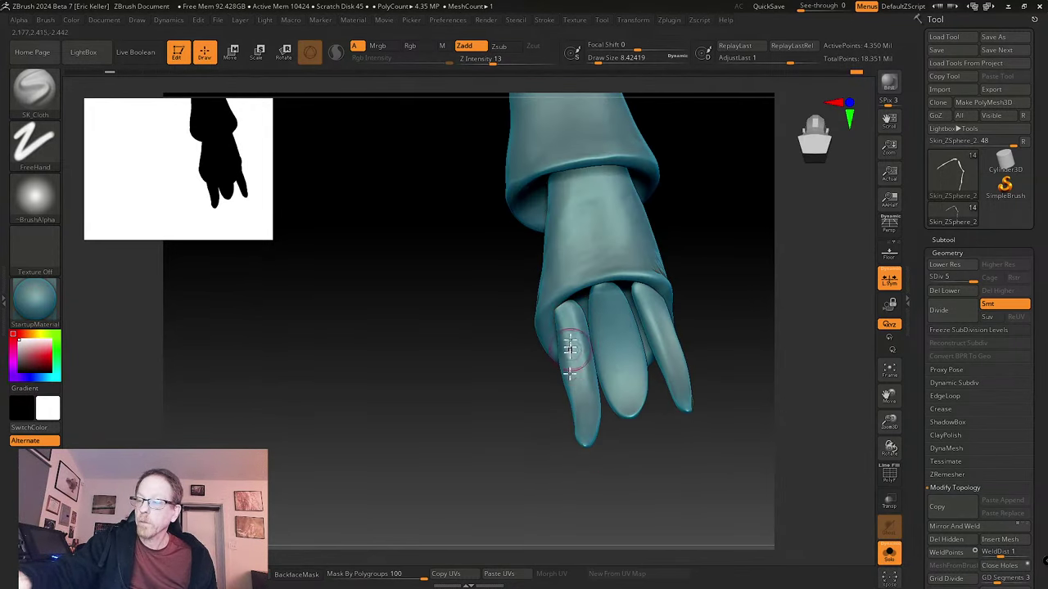
pyautogui.moveTo(578, 374); pyautogui.dragTo(610, 300, button='right')
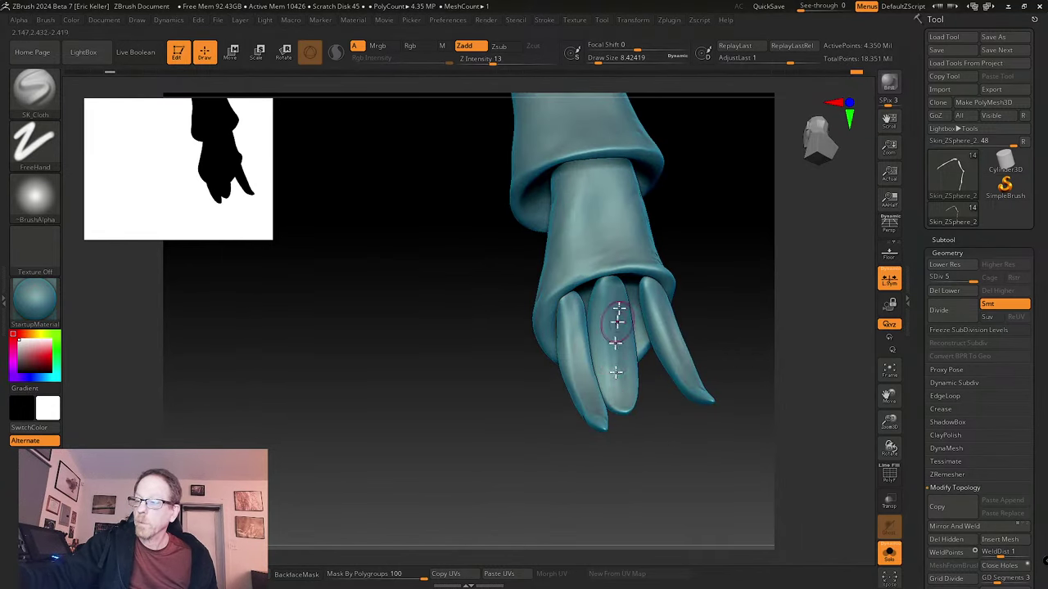
pyautogui.moveTo(608, 346); pyautogui.dragTo(603, 292, button='right')
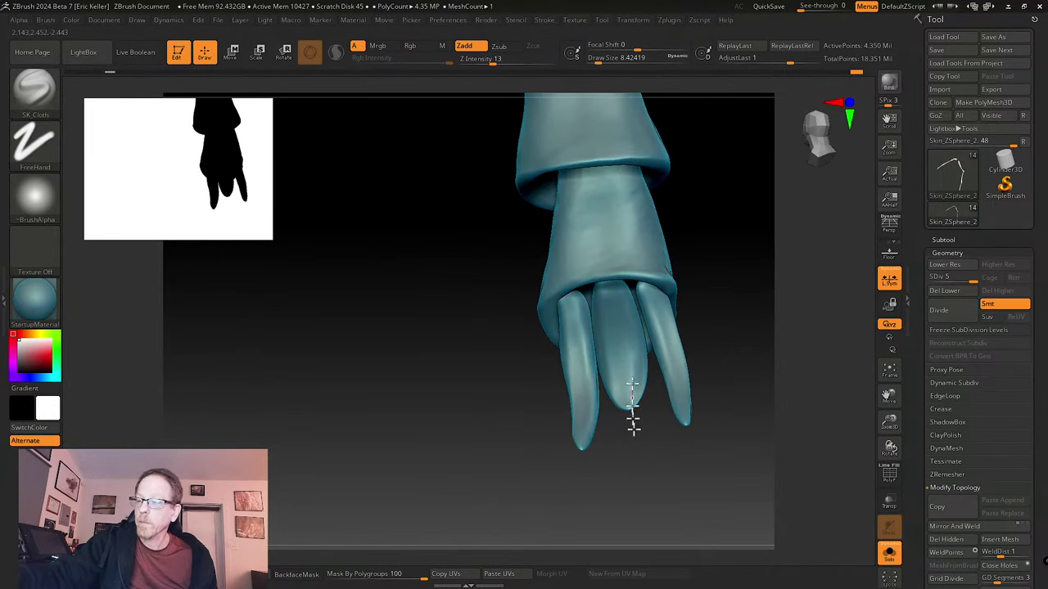
# - Sharpen the lengthwise ridge on the front of the claw beside the central toe, from its base toward the tip
pyautogui.moveTo(631, 416); pyautogui.dragTo(586, 368, button='right')
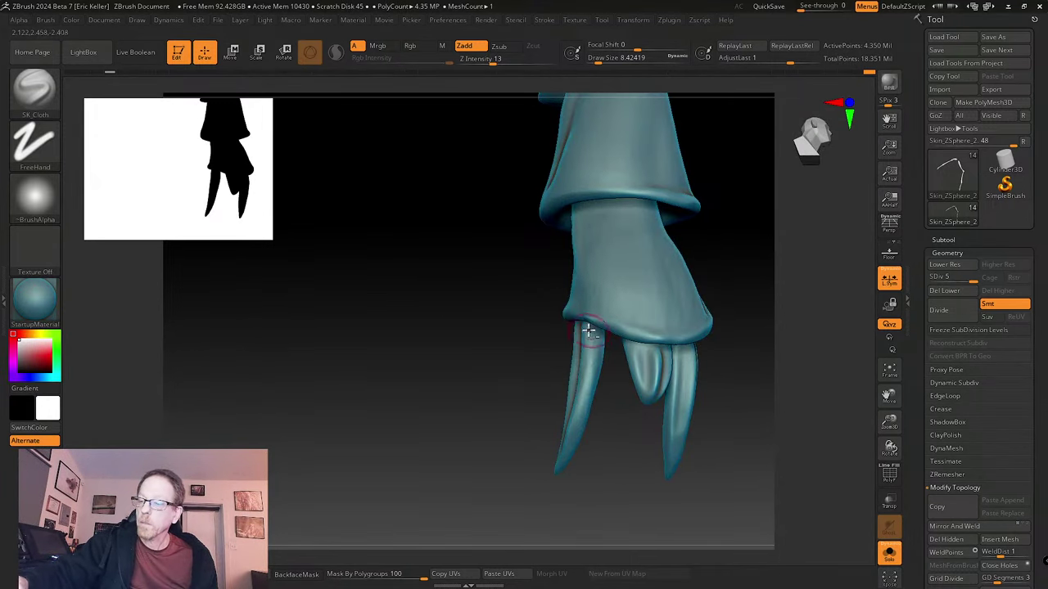
pyautogui.moveTo(589, 331)
pyautogui.mouseDown()
pyautogui.moveTo(564, 447)
pyautogui.moveTo(590, 335)
pyautogui.mouseUp()
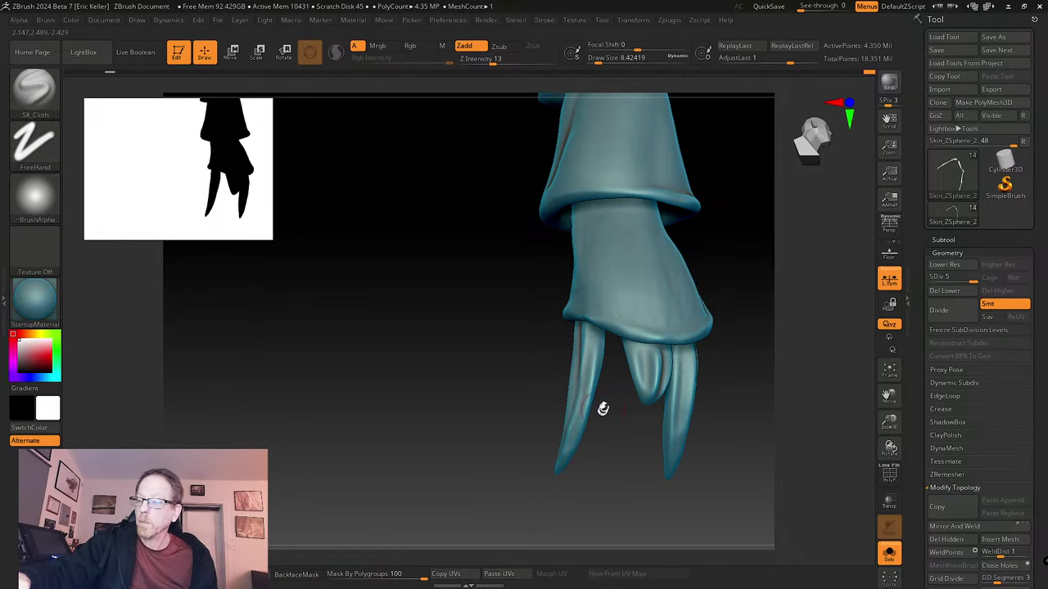
pyautogui.moveTo(603, 408)
pyautogui.mouseDown(button='right')
pyautogui.moveTo(739, 409)
pyautogui.moveTo(662, 363)
pyautogui.mouseUp(button='right')
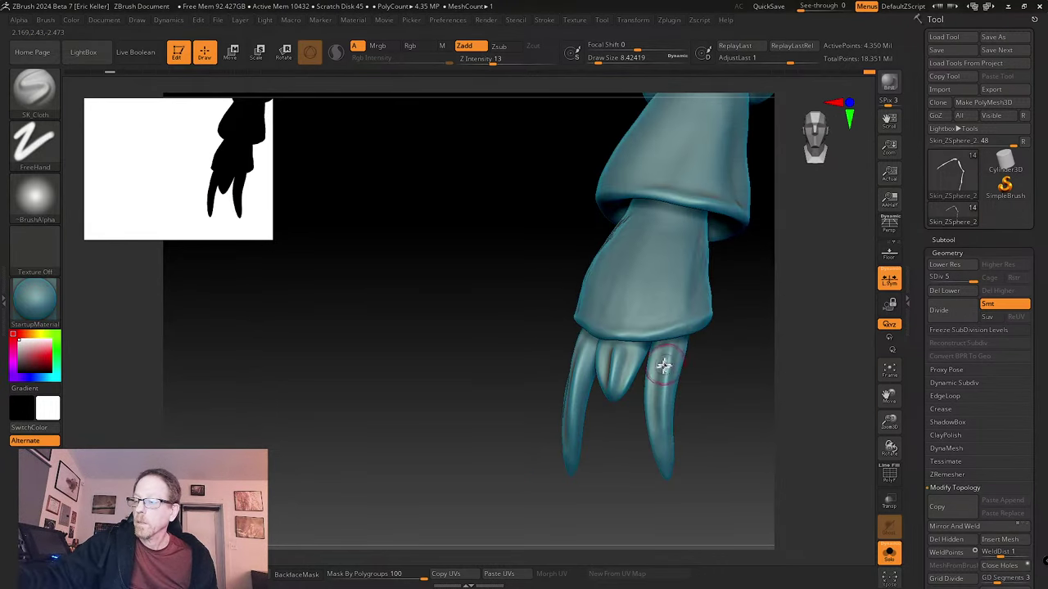
# - Choose the tw ClayTubes brush and lightly build up the front and outer surfaces of the claws at Z Intensity 3
pyautogui.click(43, 100)
pyautogui.click(832, 110)
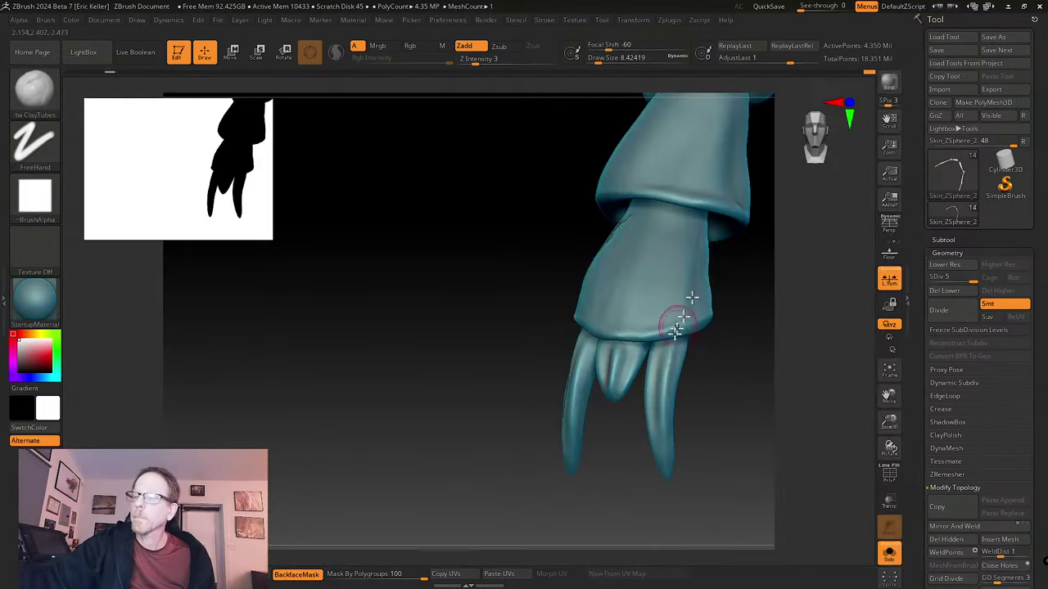
pyautogui.moveTo(675, 329); pyautogui.dragTo(676, 350, button='right')
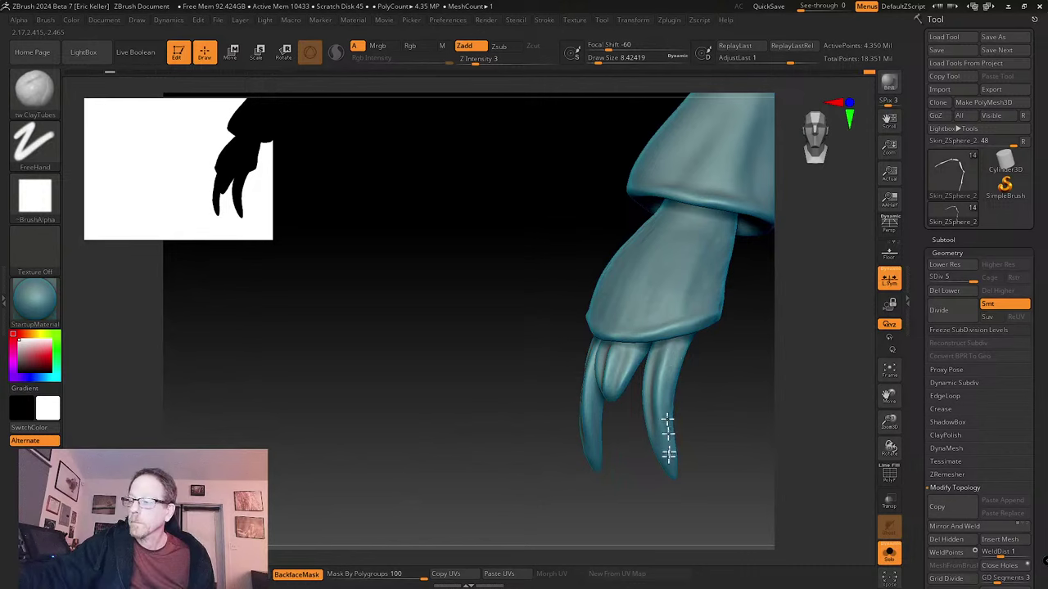
pyautogui.moveTo(666, 417); pyautogui.dragTo(662, 354, button='right')
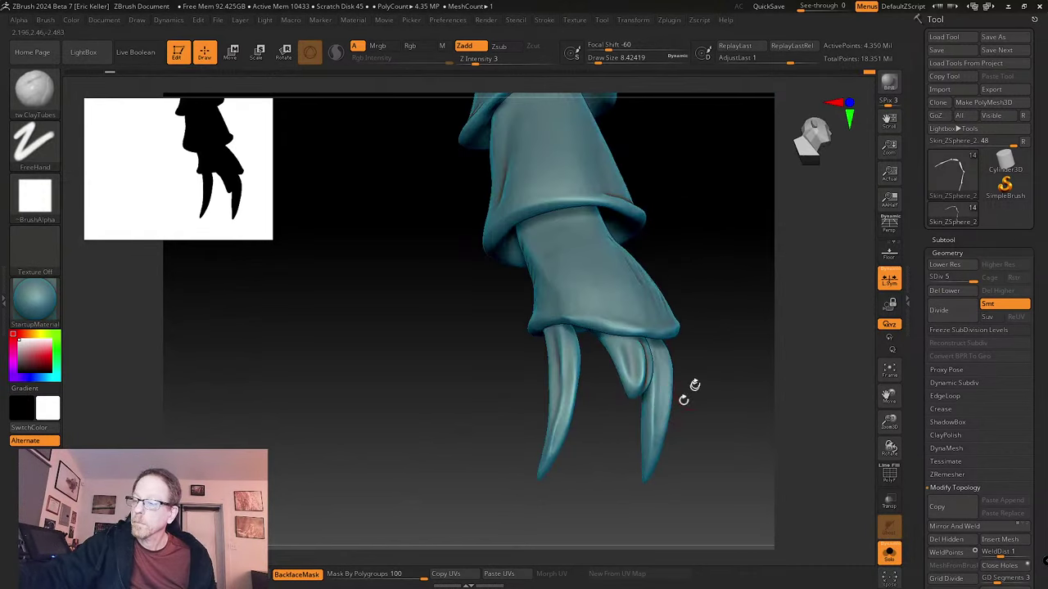
pyautogui.moveTo(683, 400); pyautogui.dragTo(658, 354, button='right')
pyautogui.moveTo(651, 459); pyautogui.dragTo(676, 344, button='right')
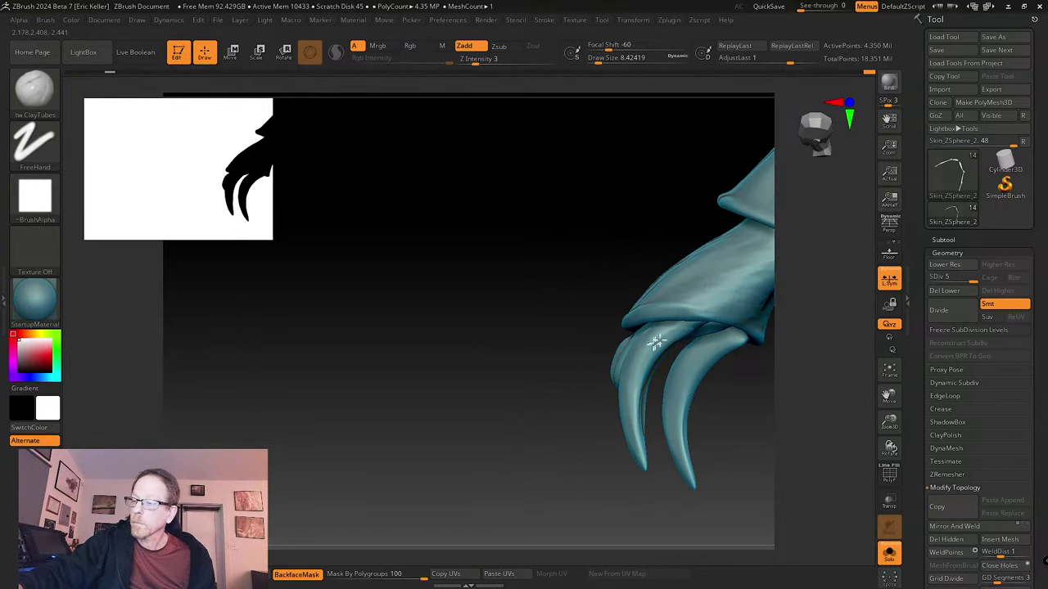
pyautogui.moveTo(637, 403); pyautogui.dragTo(651, 345, button='right')
pyautogui.moveTo(637, 382); pyautogui.dragTo(601, 446, button='right')
pyautogui.moveTo(617, 370); pyautogui.dragTo(620, 420, button='right')
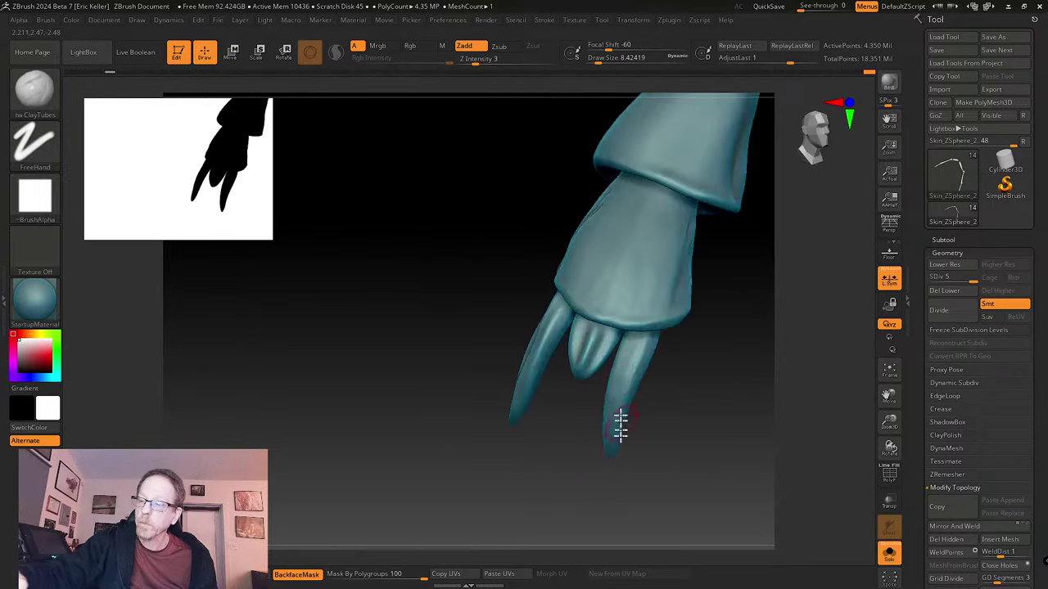
# - Add light tw ClayTubes strokes along the curved sides and backs of both claws, from base to tip
pyautogui.moveTo(643, 344); pyautogui.dragTo(553, 370, button='right')
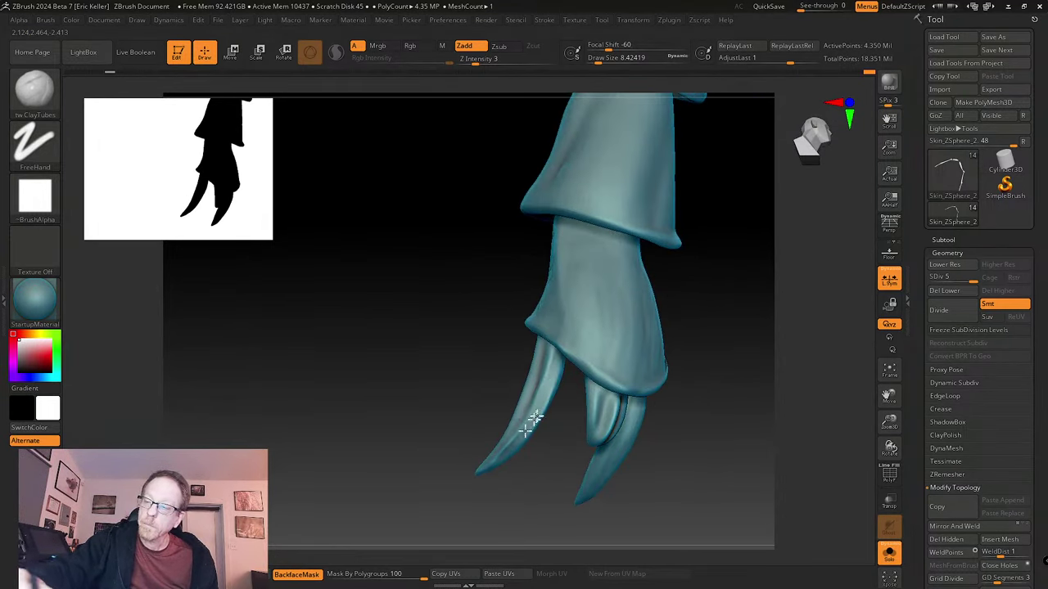
pyautogui.moveTo(530, 422); pyautogui.dragTo(535, 360, button='right')
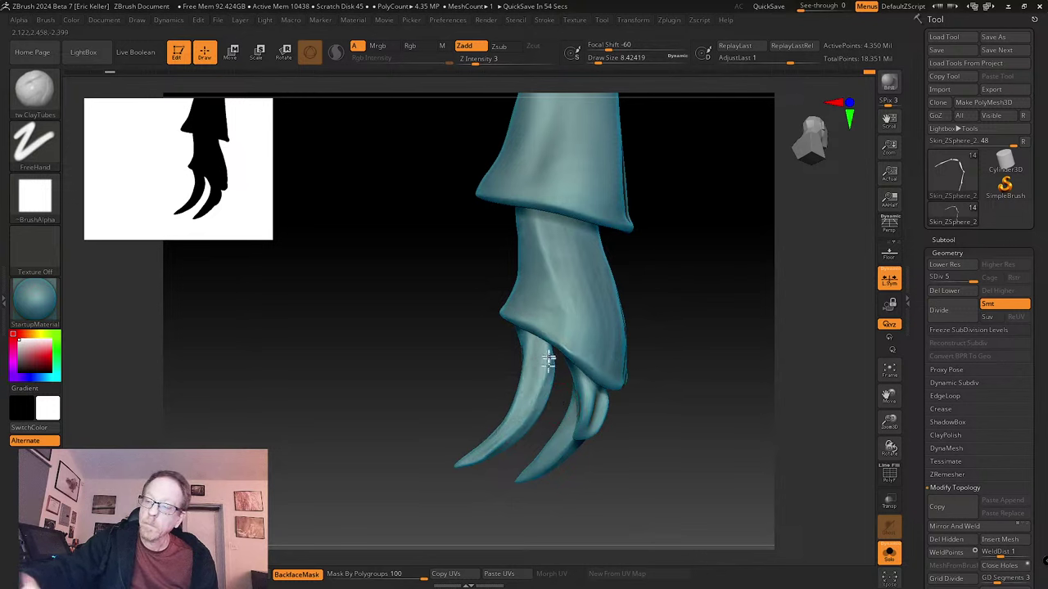
pyautogui.moveTo(530, 341); pyautogui.dragTo(499, 339, button='right')
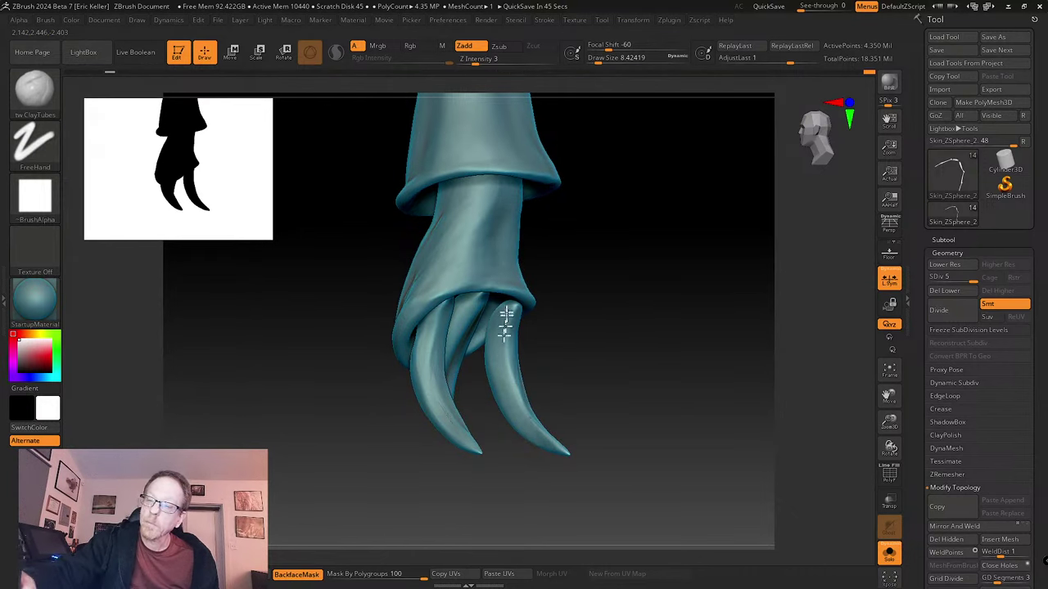
pyautogui.moveTo(506, 321); pyautogui.dragTo(532, 335, button='right')
pyautogui.moveTo(578, 372); pyautogui.dragTo(529, 334, button='right')
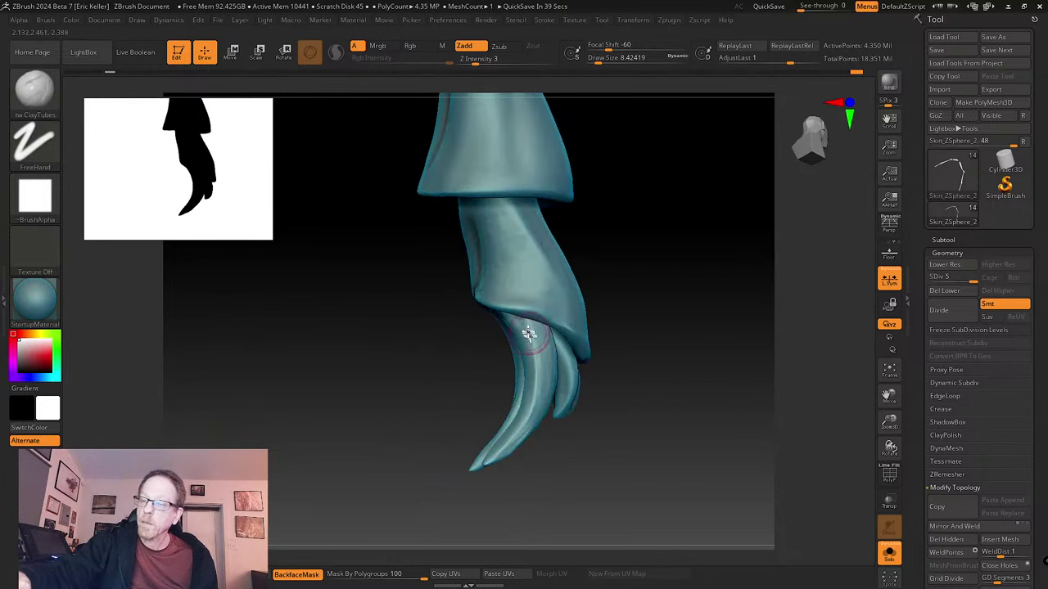
pyautogui.moveTo(529, 418); pyautogui.dragTo(552, 335, button='right')
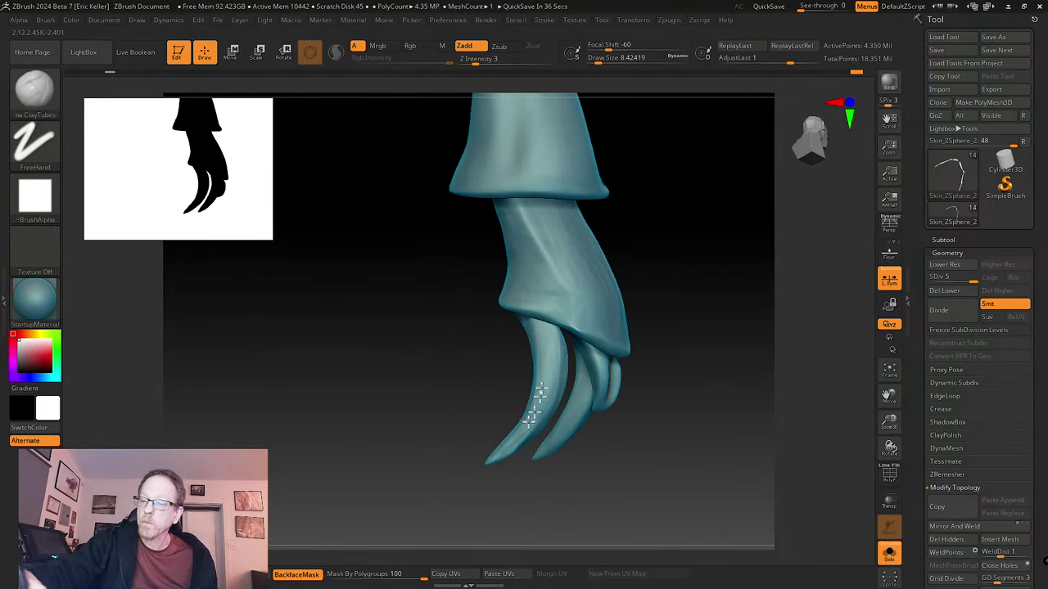
# - Refine the central toe's front and underside with light tw ClayTubes strokes, smoothing its front surface
pyautogui.moveTo(522, 442); pyautogui.dragTo(548, 368, button='right')
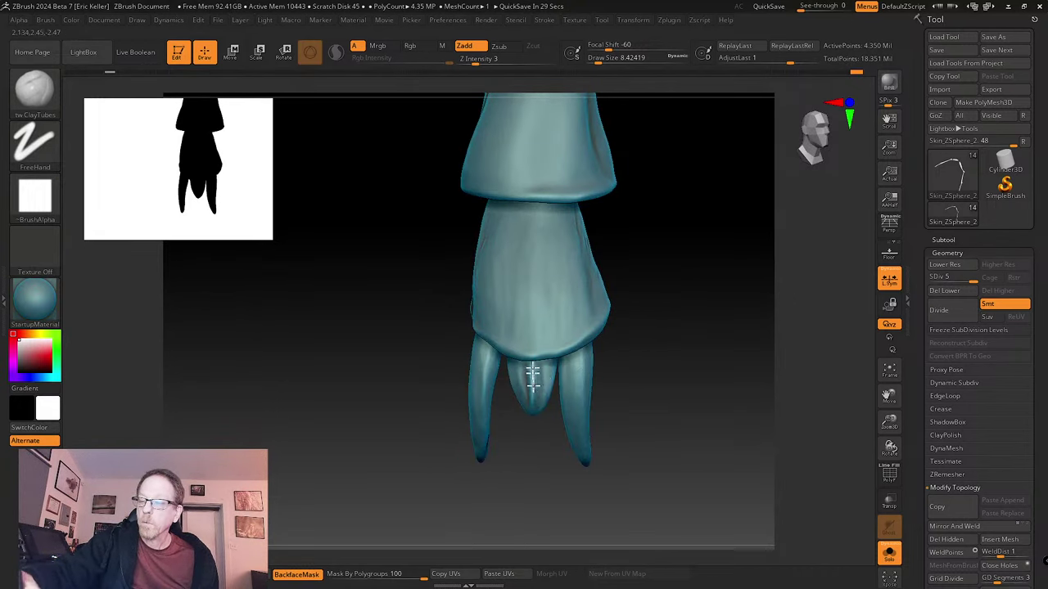
pyautogui.press('shift')
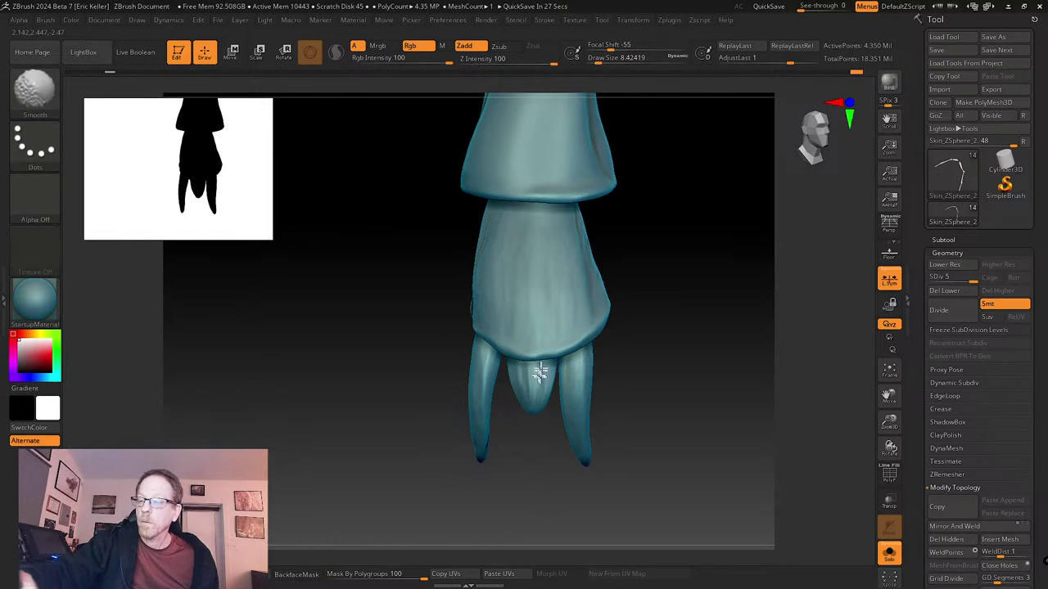
pyautogui.moveTo(538, 419); pyautogui.dragTo(533, 370, button='right')
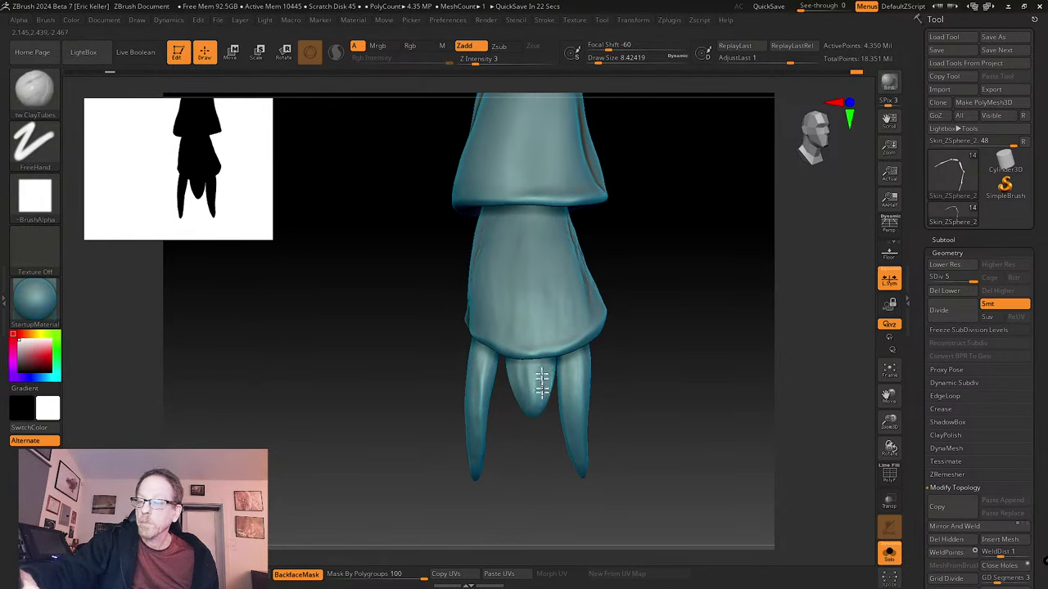
pyautogui.moveTo(521, 387); pyautogui.dragTo(544, 372, button='right')
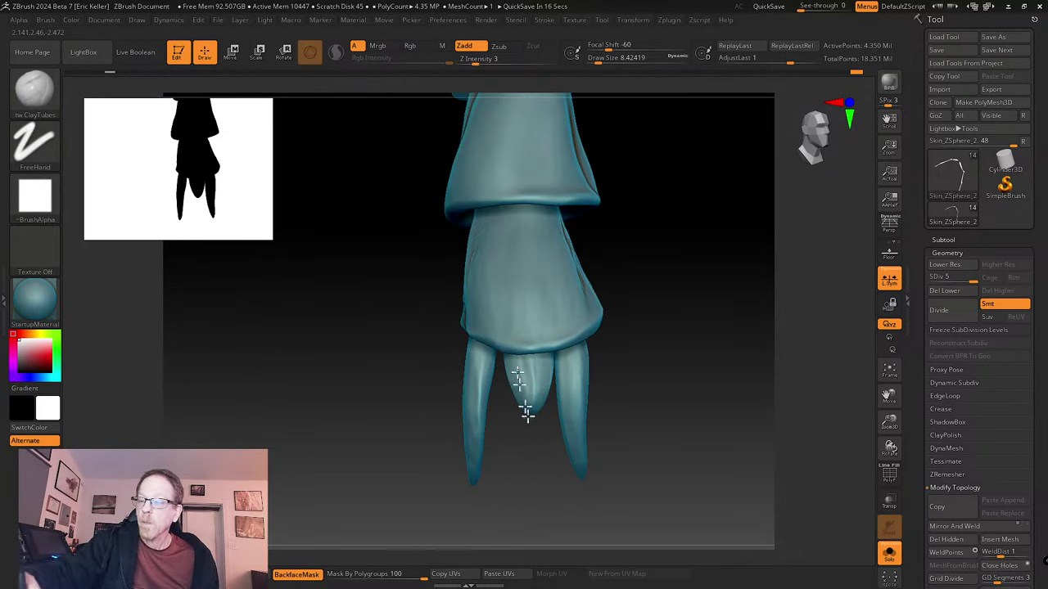
pyautogui.moveTo(541, 401); pyautogui.dragTo(564, 293, button='right')
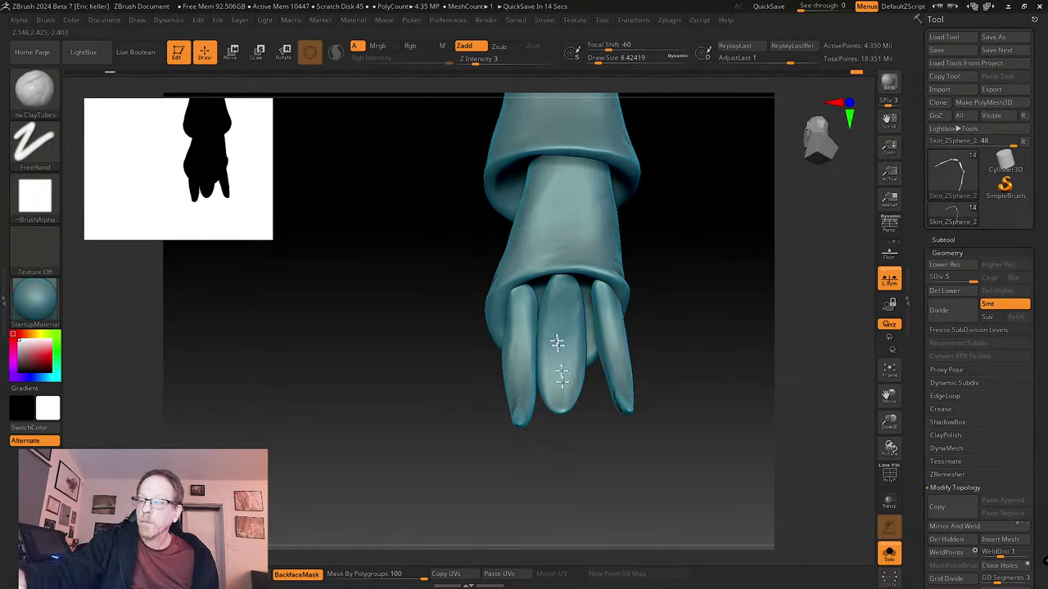
pyautogui.moveTo(557, 342)
pyautogui.mouseDown(button='right')
pyautogui.moveTo(570, 327)
pyautogui.moveTo(570, 301)
pyautogui.moveTo(584, 316)
pyautogui.moveTo(564, 334)
pyautogui.mouseUp(button='right')
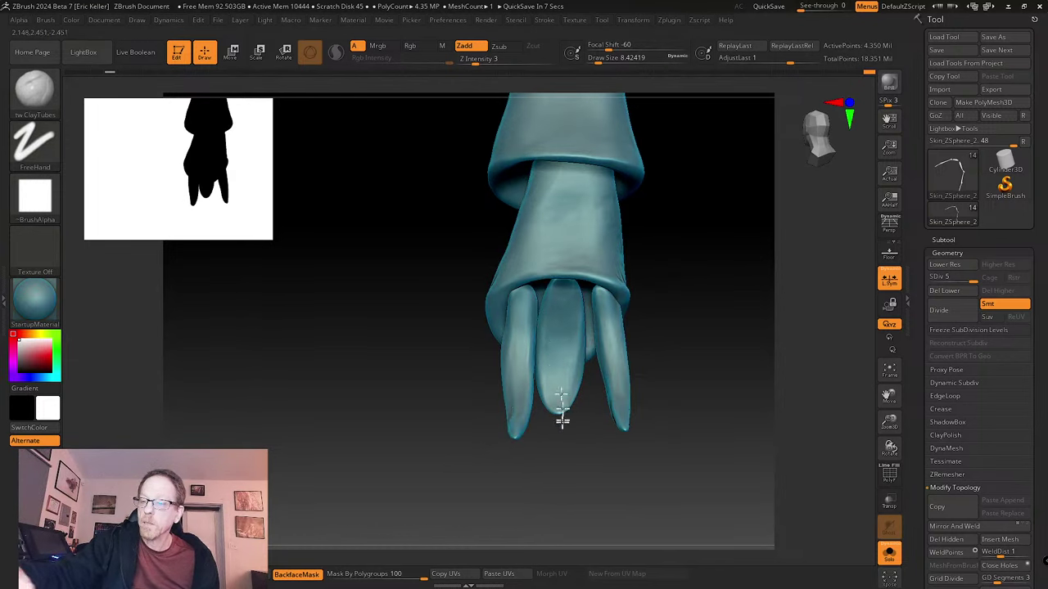
# - Turn off Solo to bring back the whole insect, view it down to its underside, and activate the Move gizmo
pyautogui.keyDown('alt'); pyautogui.moveTo(684, 427); pyautogui.dragTo(687, 328, button='right'); pyautogui.keyUp('alt')
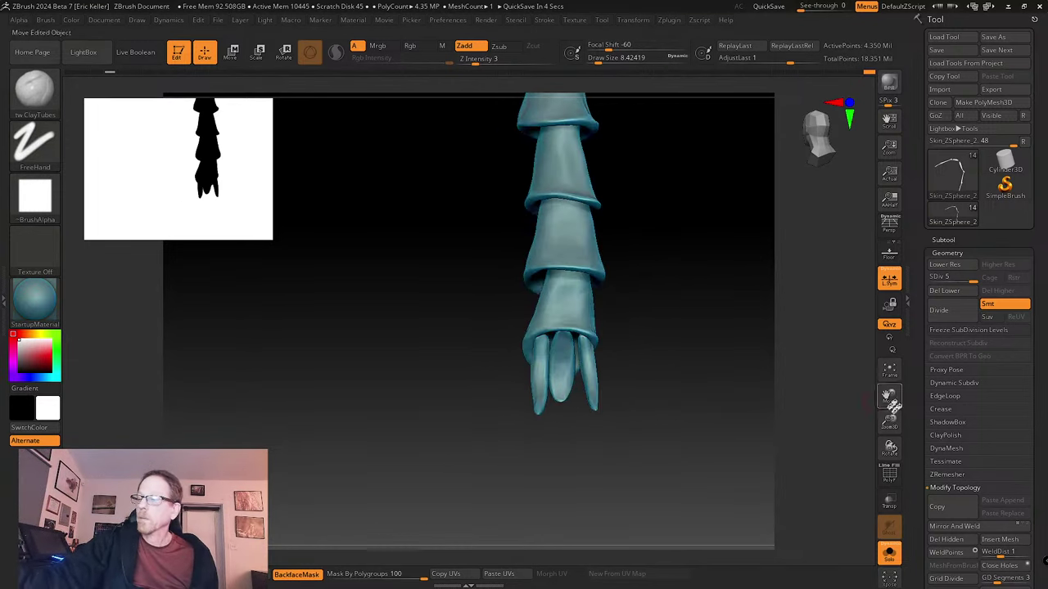
pyautogui.click(889, 371)
pyautogui.moveTo(825, 401); pyautogui.dragTo(860, 535, button='right')
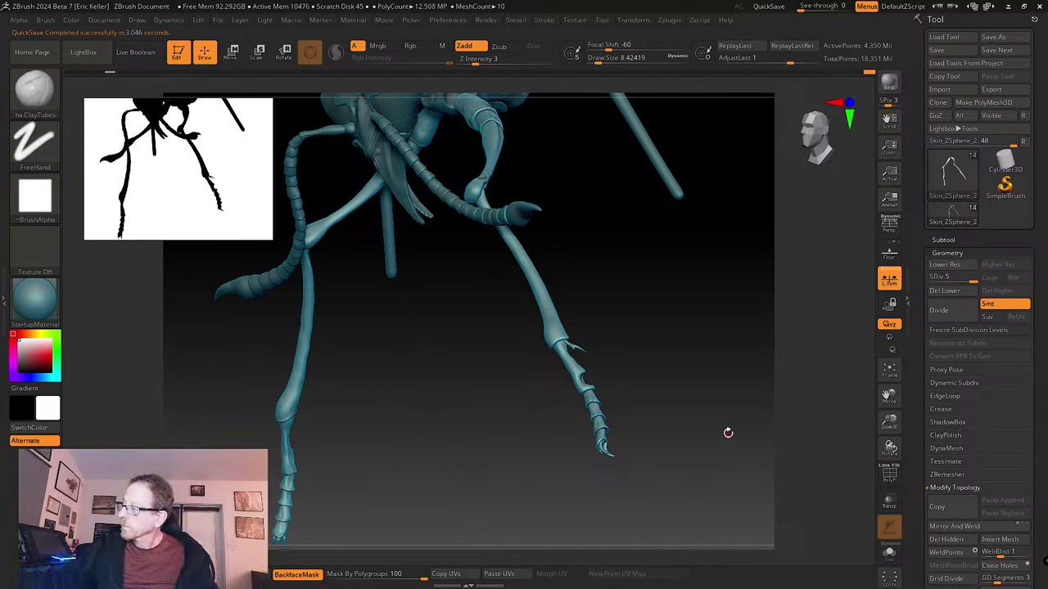
pyautogui.moveTo(898, 424); pyautogui.dragTo(858, 375)
pyautogui.moveTo(589, 360); pyautogui.dragTo(550, 401)
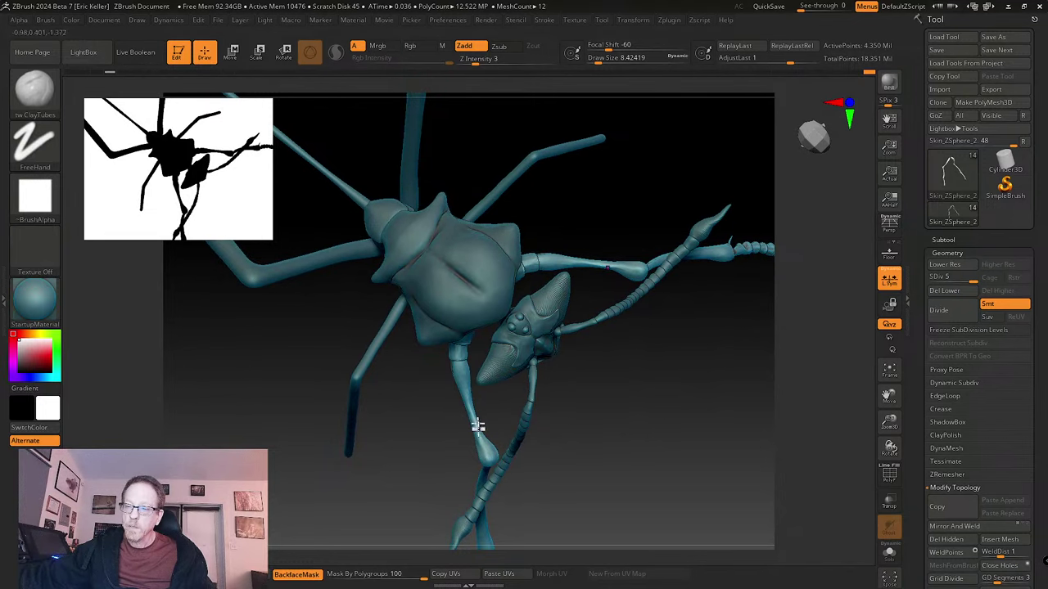
pyautogui.moveTo(575, 405); pyautogui.dragTo(556, 246)
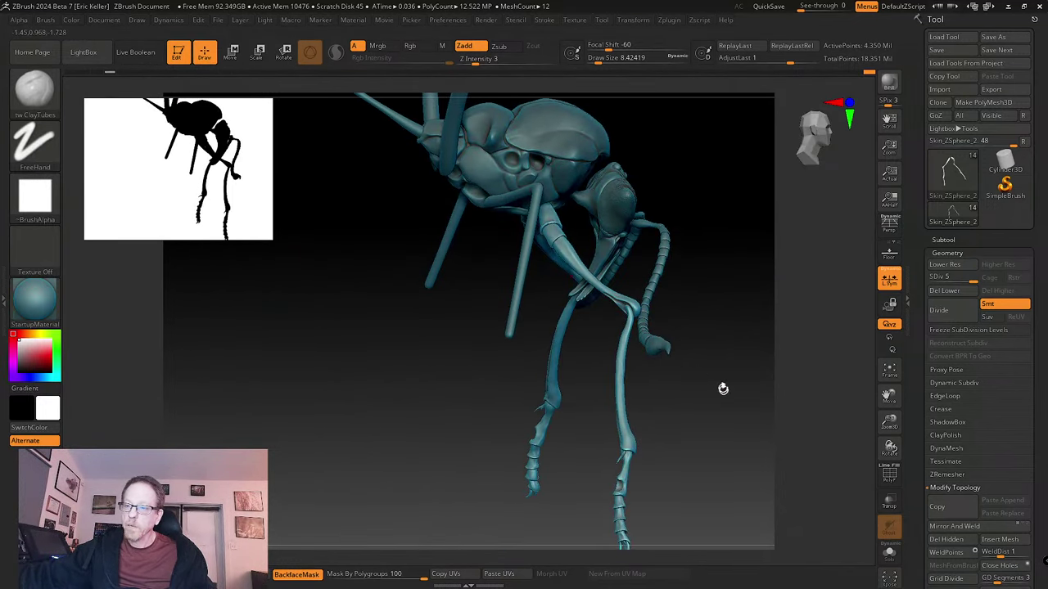
pyautogui.moveTo(723, 389)
pyautogui.mouseDown()
pyautogui.moveTo(687, 352)
pyautogui.moveTo(718, 379)
pyautogui.moveTo(649, 358)
pyautogui.moveTo(709, 401)
pyautogui.moveTo(647, 400)
pyautogui.moveTo(622, 423)
pyautogui.moveTo(647, 370)
pyautogui.moveTo(721, 433)
pyautogui.moveTo(739, 467)
pyautogui.moveTo(706, 367)
pyautogui.moveTo(712, 421)
pyautogui.moveTo(714, 395)
pyautogui.mouseUp()
pyautogui.press('w')
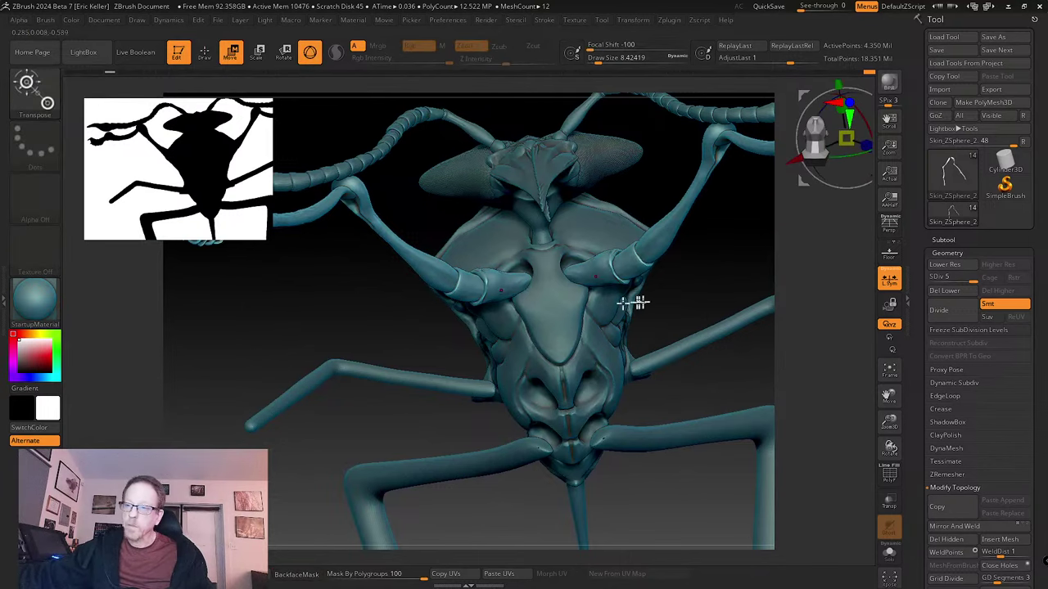
# - Try to realign the front legs with the gizmo from the insect's underside, and undo the attempted transformation
pyautogui.moveTo(678, 304); pyautogui.dragTo(769, 92)
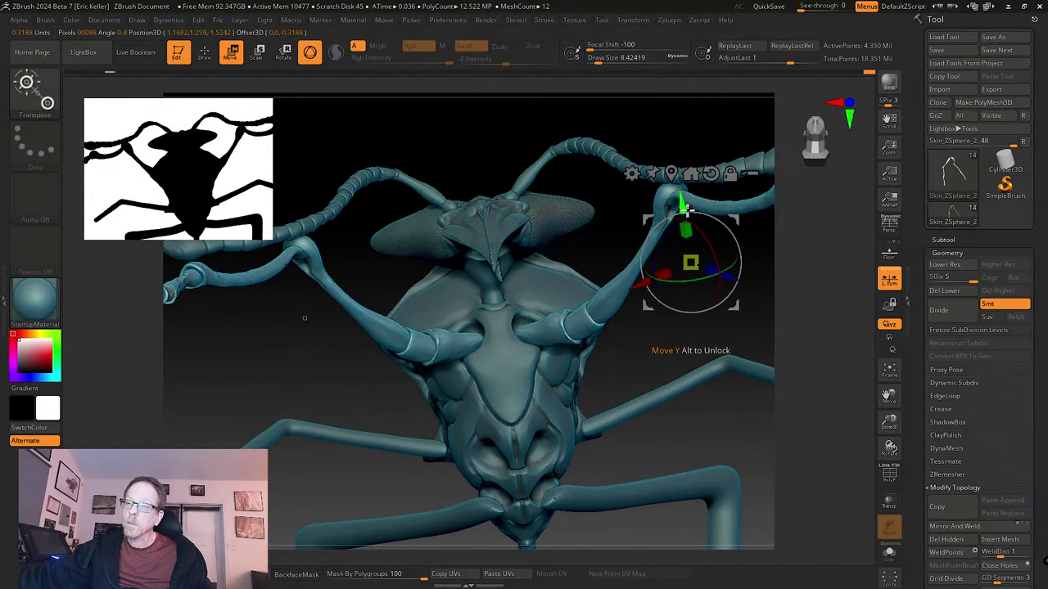
pyautogui.click(710, 170)
pyautogui.moveTo(685, 200); pyautogui.dragTo(680, 192)
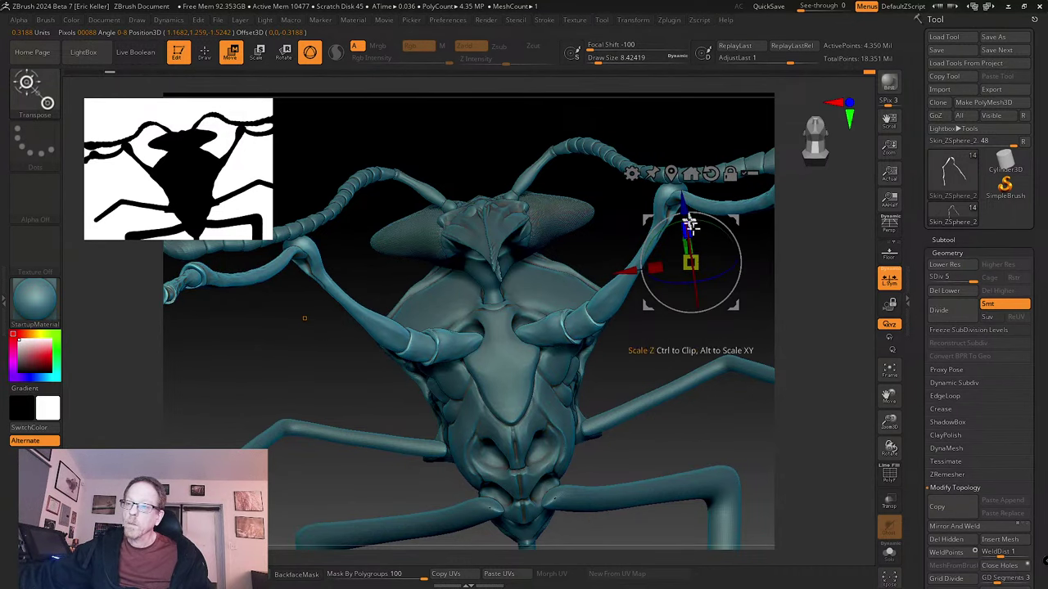
pyautogui.keyDown('shift'); pyautogui.moveTo(629, 331); pyautogui.dragTo(625, 325); pyautogui.keyUp('shift')
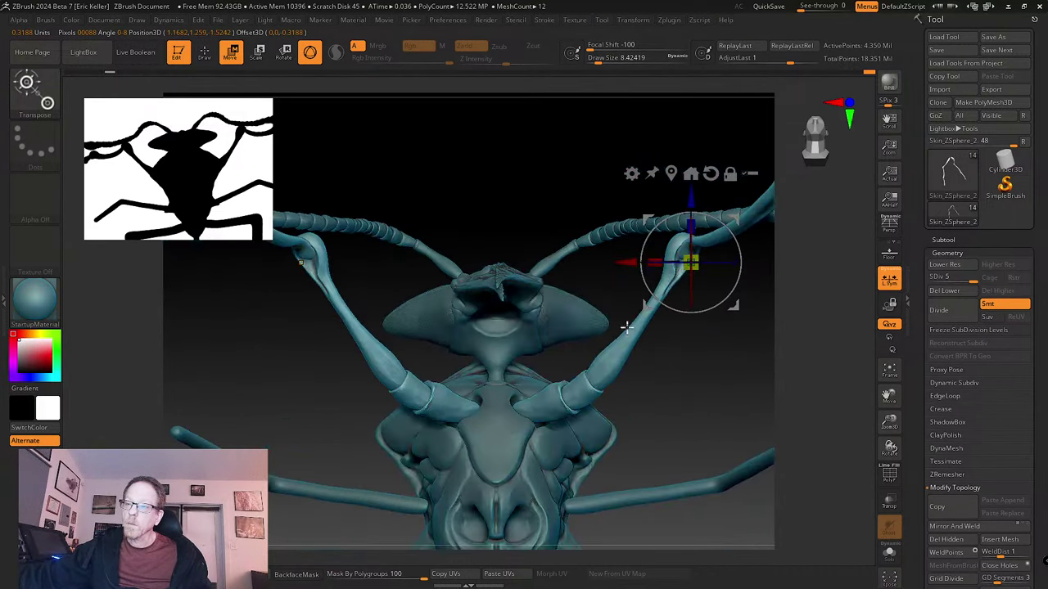
pyautogui.moveTo(688, 200); pyautogui.dragTo(687, 199)
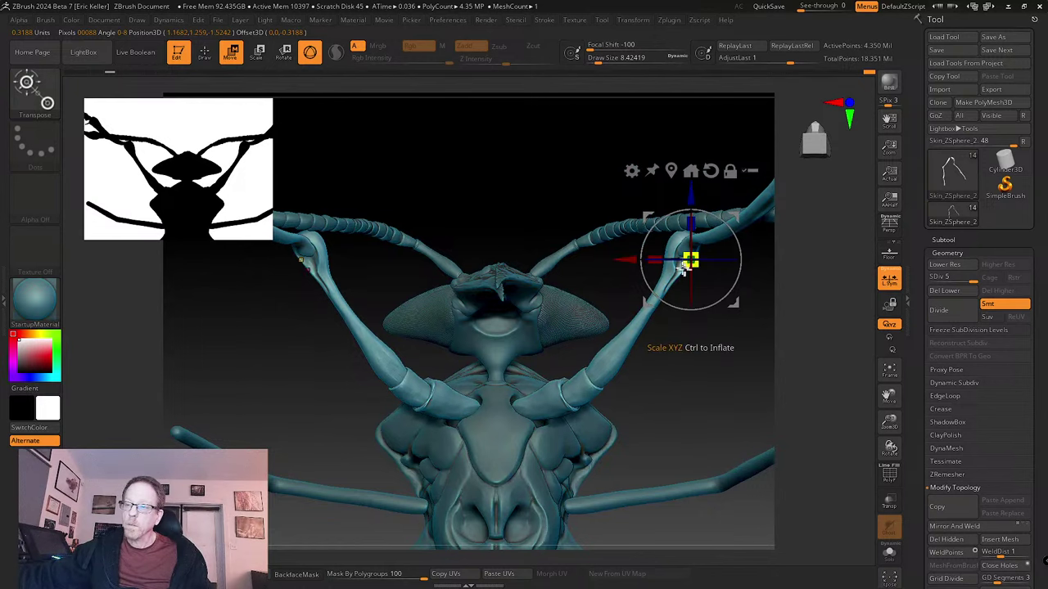
pyautogui.moveTo(626, 260); pyautogui.dragTo(623, 260)
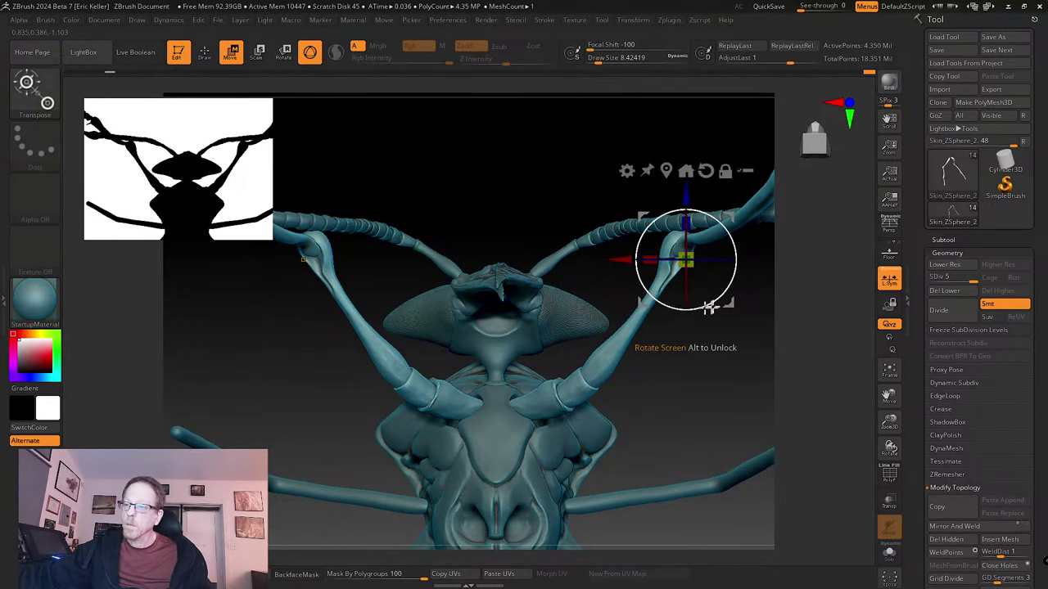
pyautogui.moveTo(732, 315); pyautogui.dragTo(563, 417)
pyautogui.moveTo(661, 384); pyautogui.dragTo(563, 466)
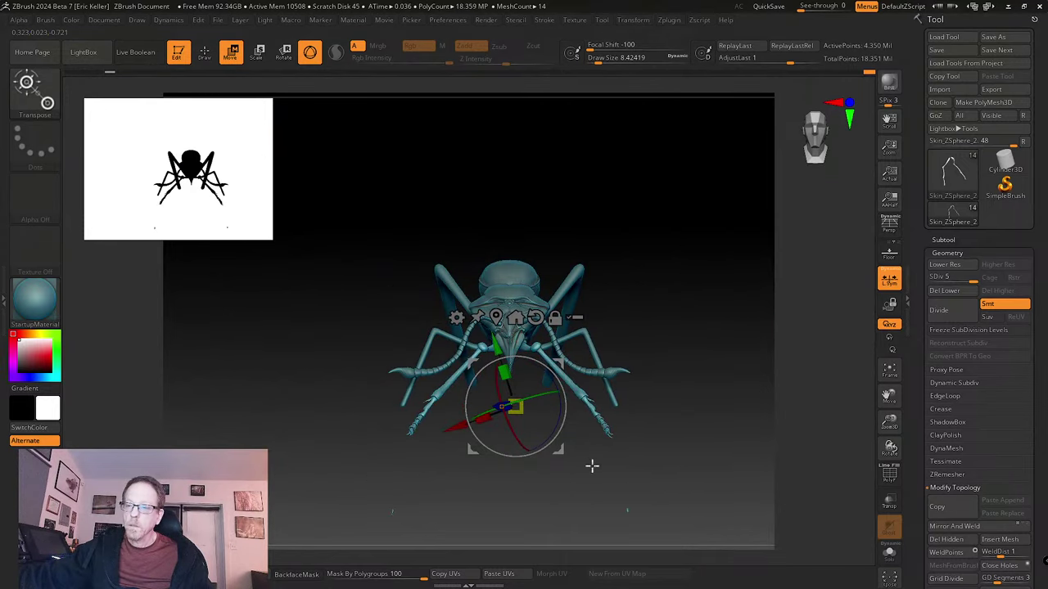
pyautogui.hotkey('ctrl', 'z')
pyautogui.hotkey('ctrl', 'z')
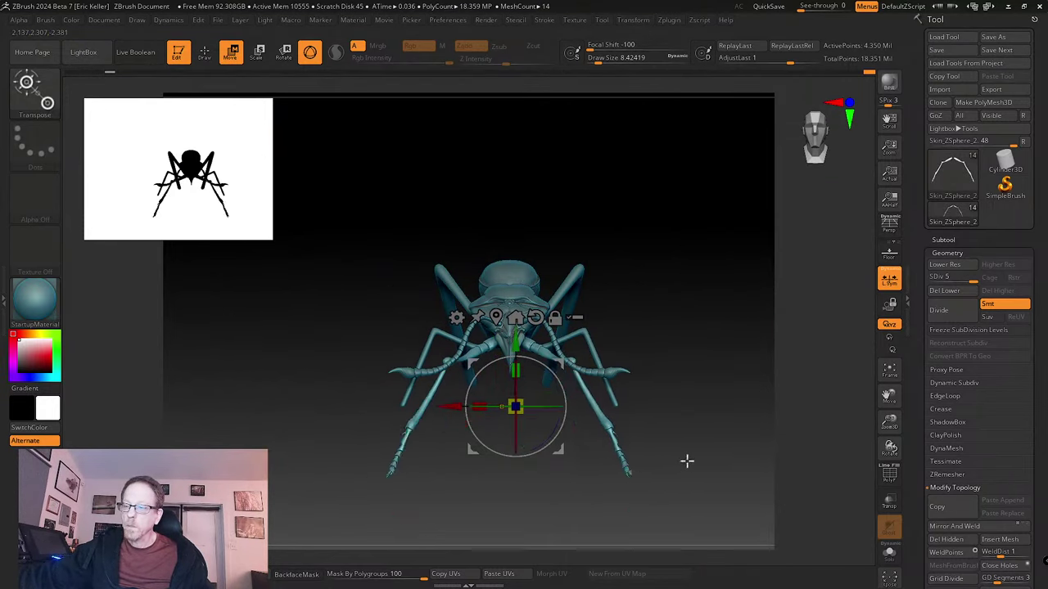
# - Return to drawing mode, examine one front leg down to its claws, and check the preceding state in its undo history
pyautogui.keyDown('alt'); pyautogui.moveTo(682, 455); pyautogui.dragTo(717, 464); pyautogui.keyUp('alt')
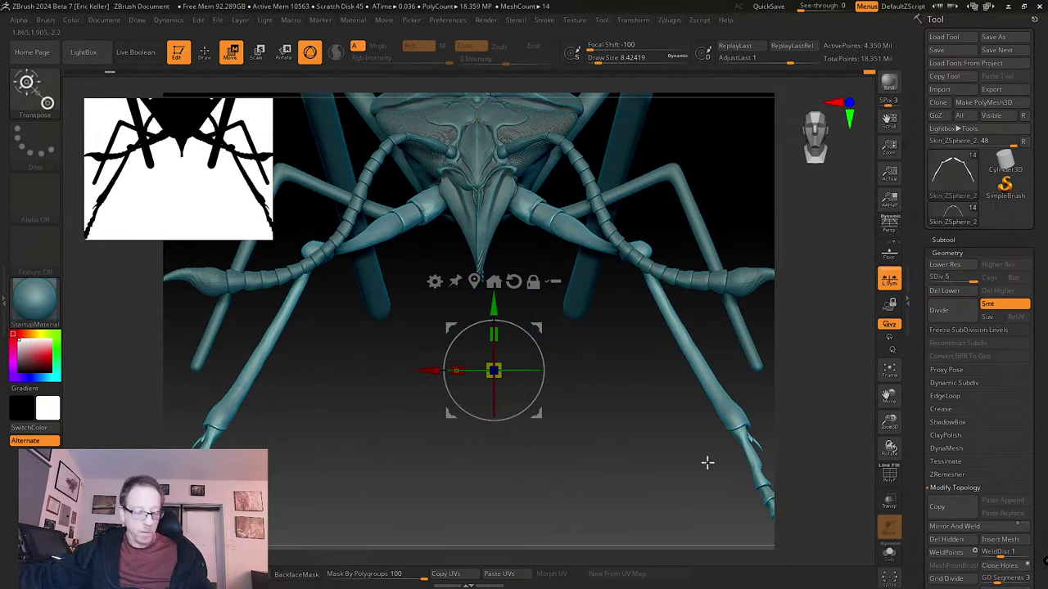
pyautogui.press('q')
pyautogui.moveTo(629, 468)
pyautogui.keyDown('alt'); pyautogui.mouseDown()
pyautogui.moveTo(608, 419)
pyautogui.moveTo(565, 382)
pyautogui.mouseUp(); pyautogui.keyUp('alt')
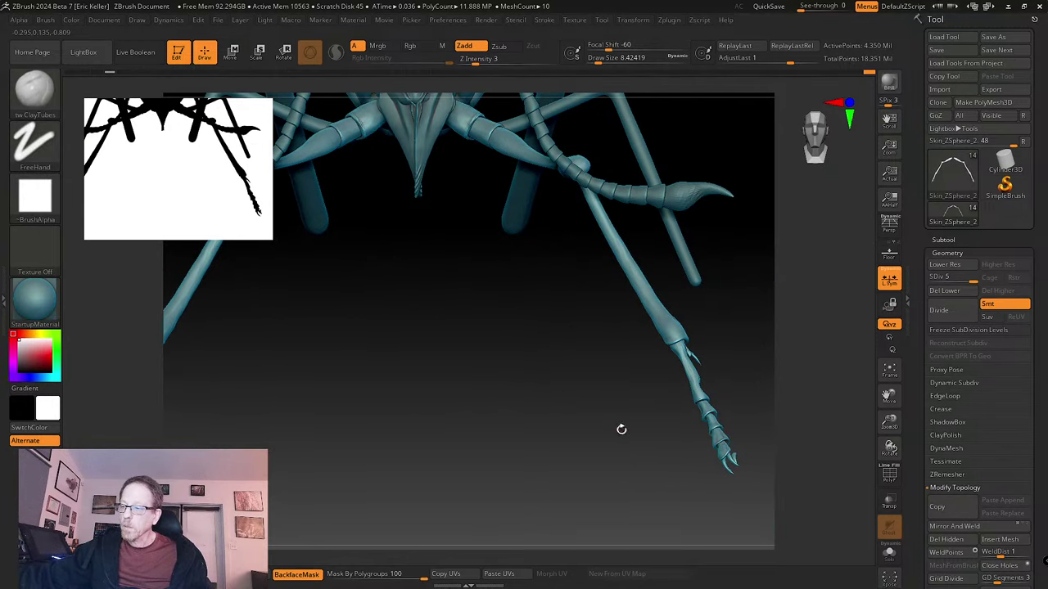
pyautogui.moveTo(621, 429); pyautogui.dragTo(603, 428)
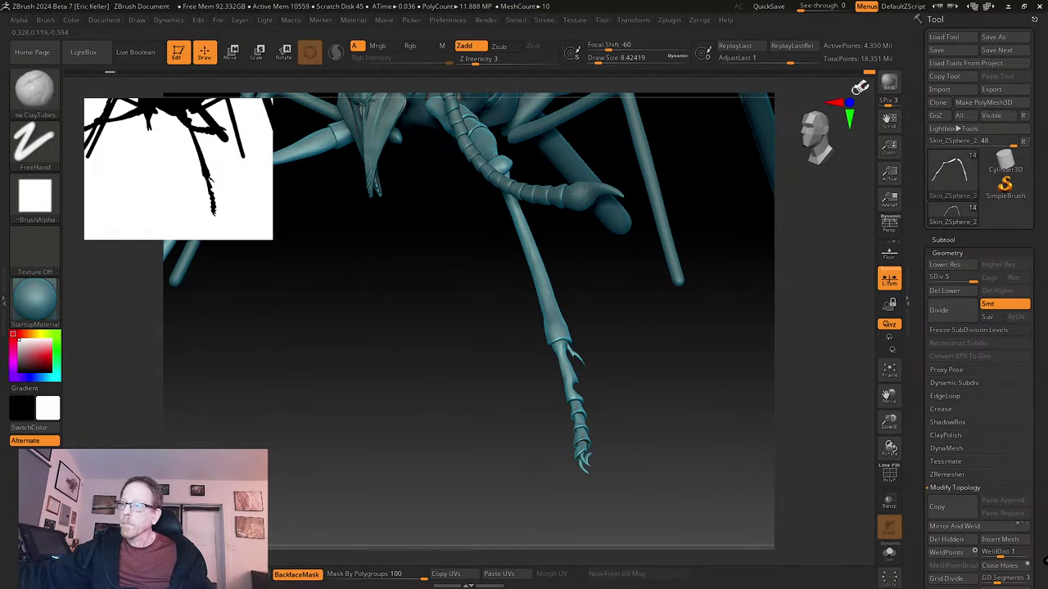
pyautogui.moveTo(868, 75); pyautogui.dragTo(802, 76)
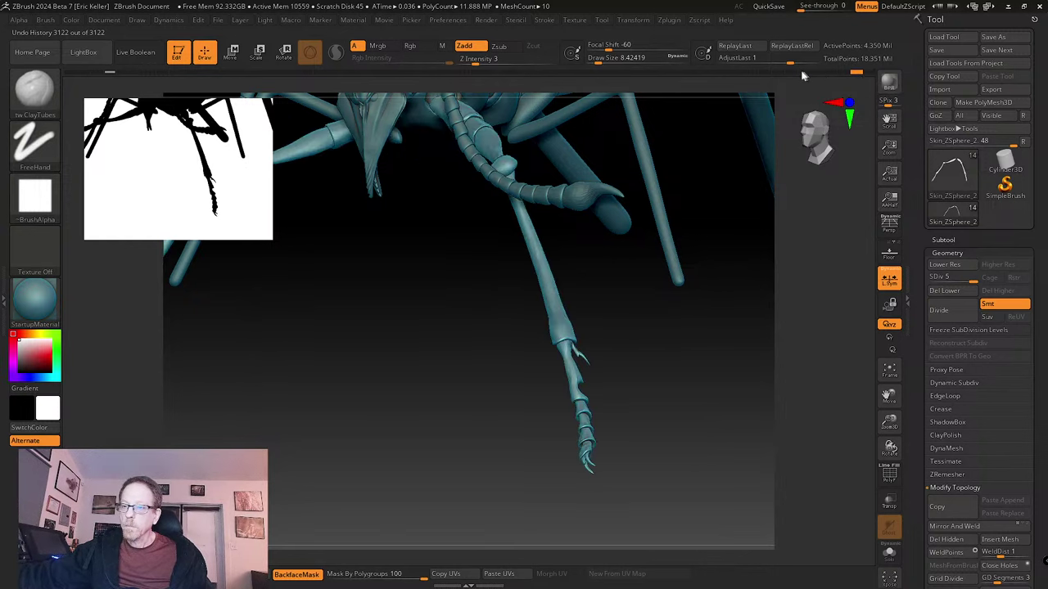
pyautogui.click(850, 73)
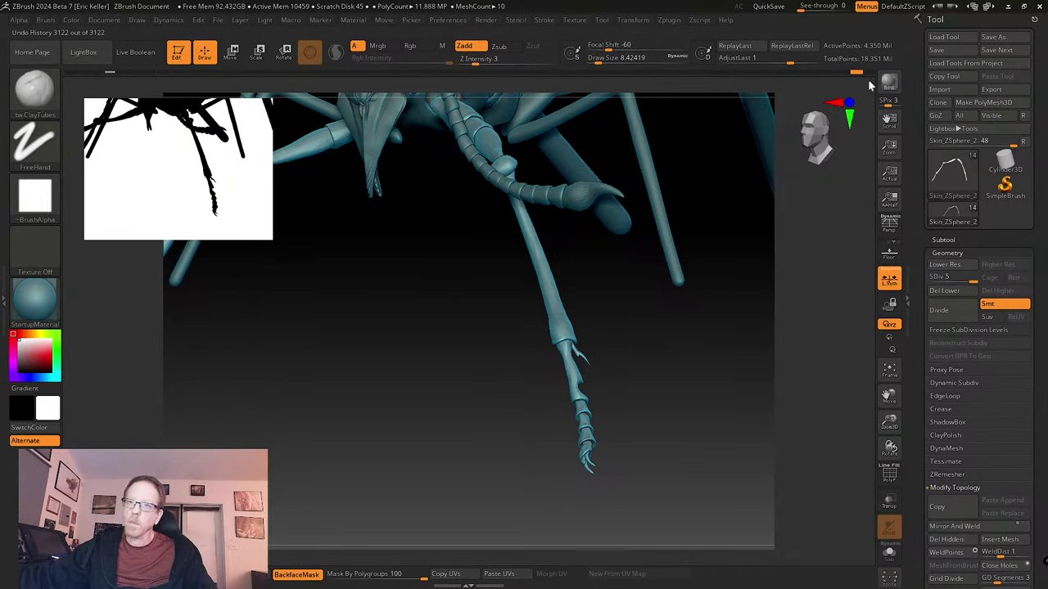
# - Redo the front legs' transformation for comparison, and undo back to their outstretched pose
pyautogui.hotkey('ctrl', 'shift', 'z')
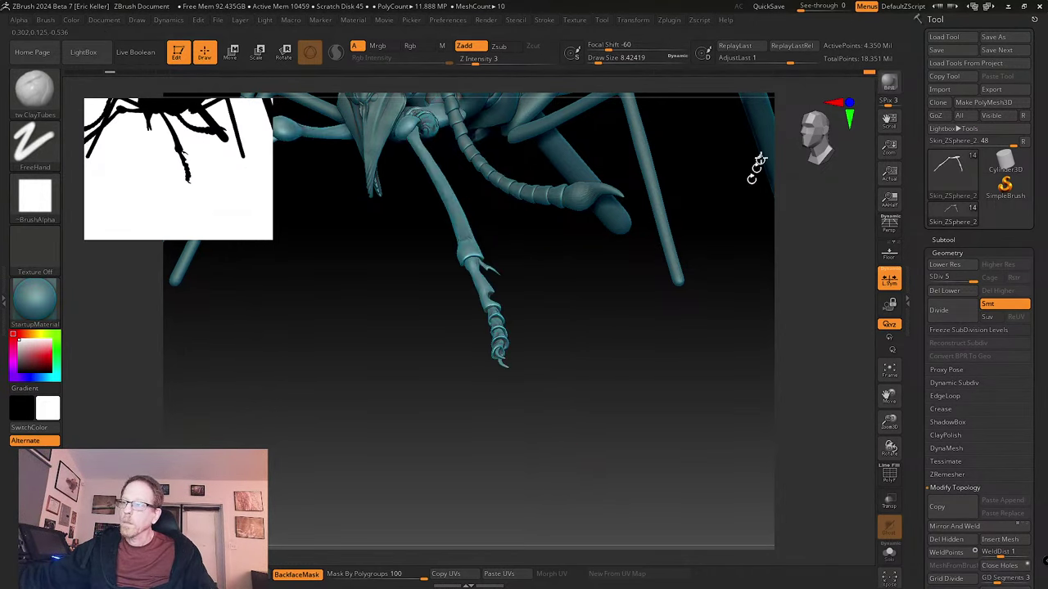
pyautogui.moveTo(726, 321); pyautogui.dragTo(704, 318)
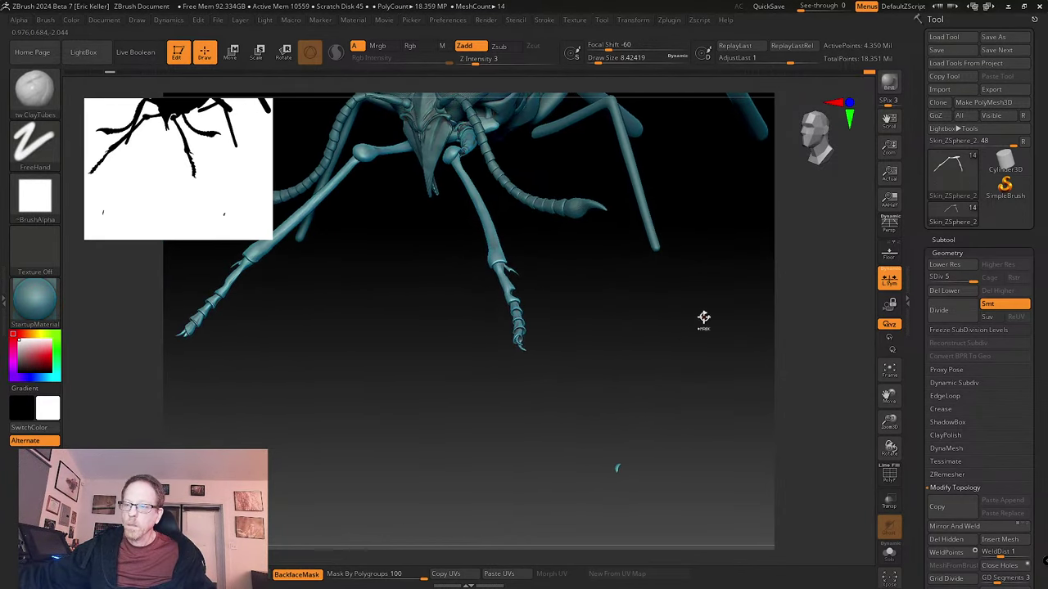
pyautogui.hotkey('ctrl', 'z')
pyautogui.hotkey('ctrl', 'z')
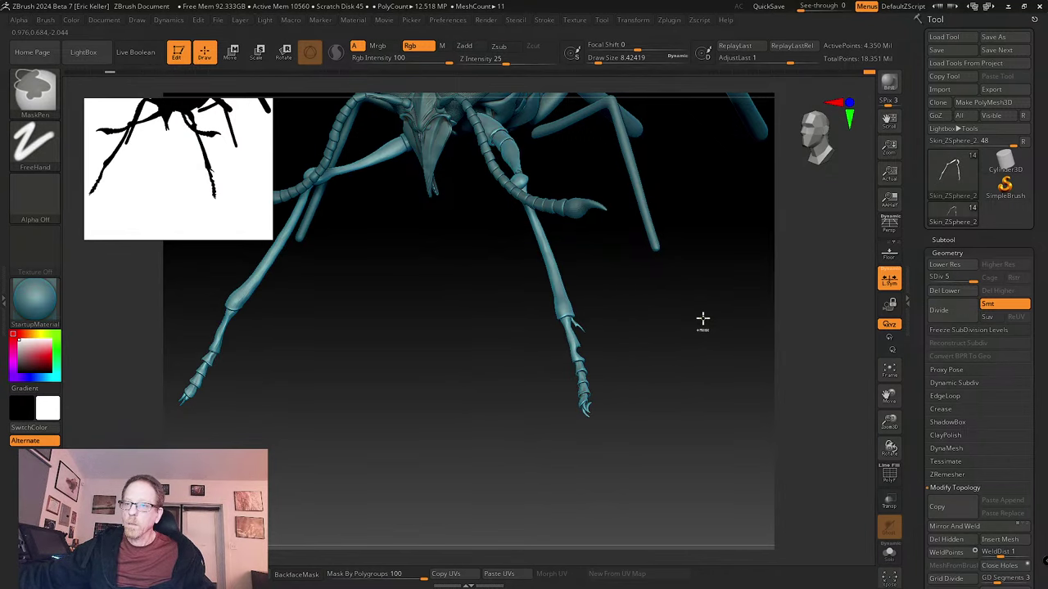
pyautogui.hotkey('ctrl', 'z')
pyautogui.hotkey('ctrl', 'z')
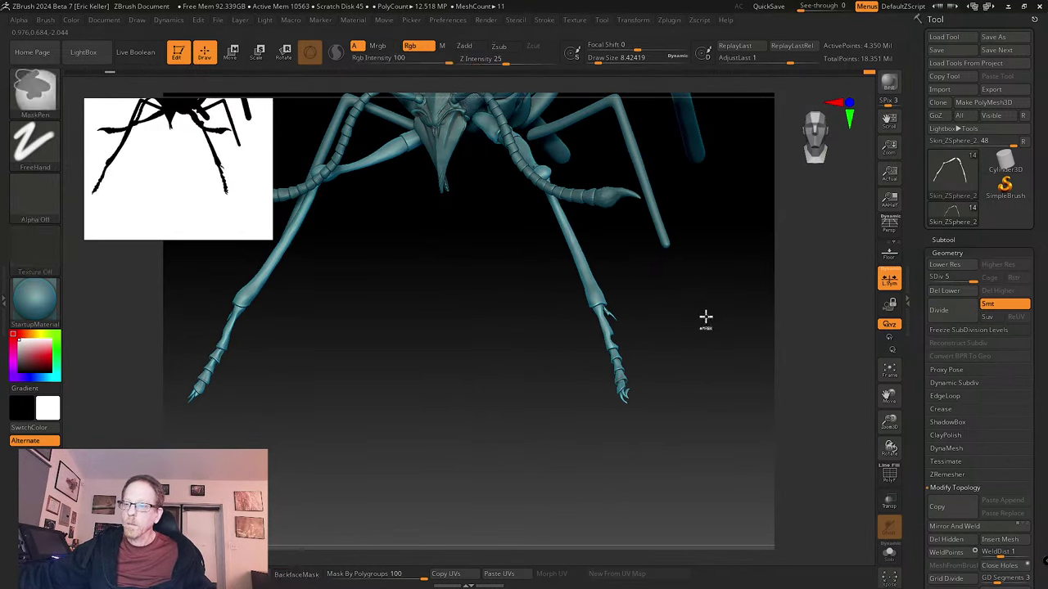
pyautogui.hotkey('ctrl', 'z')
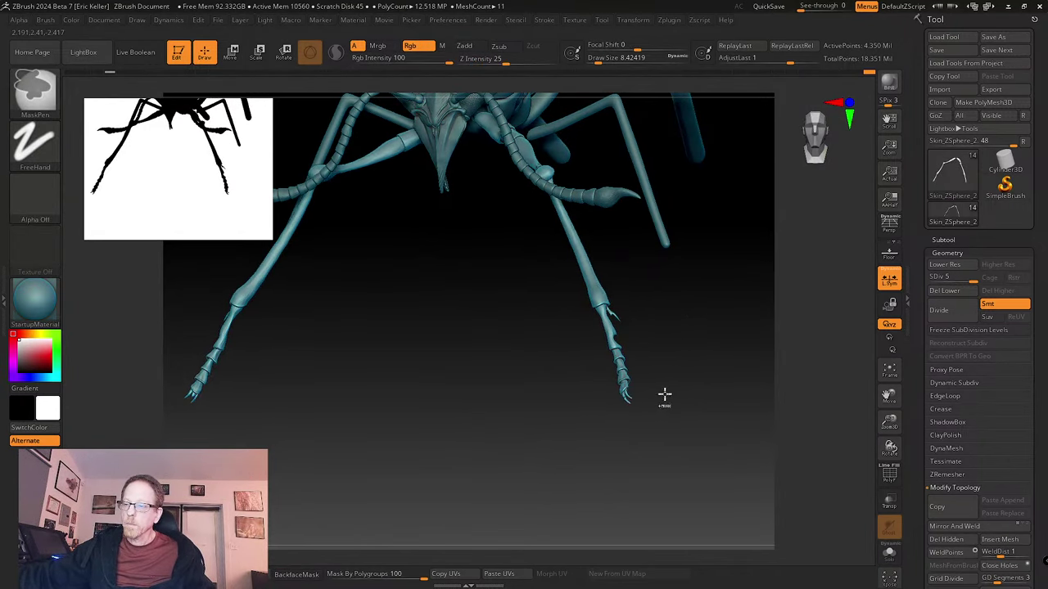
# - Activate the Move gizmo and place it at the base of the claws on one front foot
pyautogui.moveTo(664, 395)
pyautogui.keyDown('shift'); pyautogui.mouseDown()
pyautogui.moveTo(676, 390)
pyautogui.moveTo(666, 402)
pyautogui.moveTo(610, 252)
pyautogui.moveTo(631, 297)
pyautogui.moveTo(575, 397)
pyautogui.mouseUp(); pyautogui.keyUp('shift')
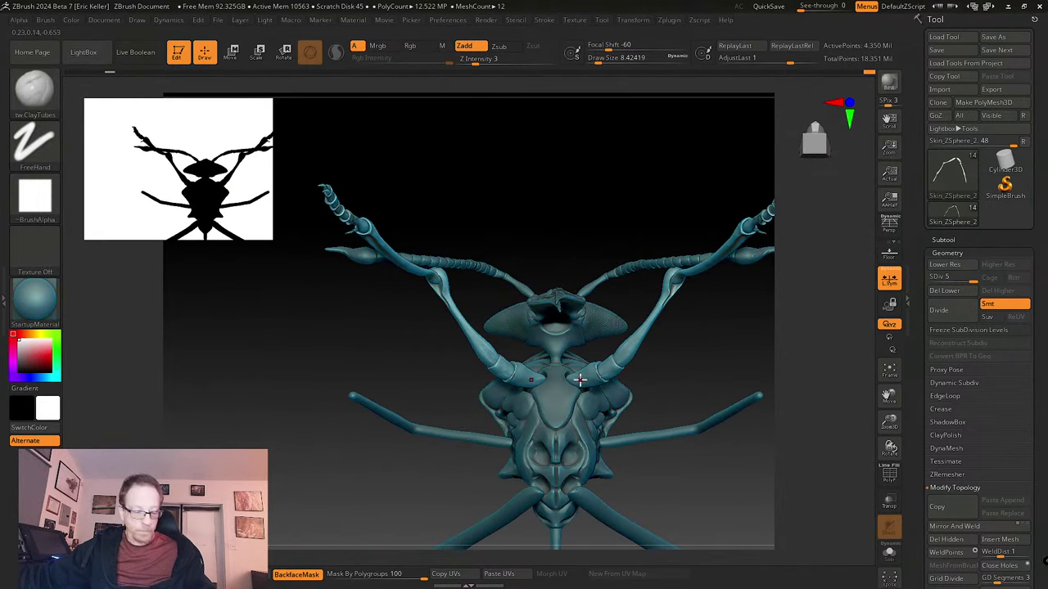
pyautogui.press('w')
pyautogui.keyDown('alt'); pyautogui.moveTo(726, 329); pyautogui.dragTo(650, 444); pyautogui.keyUp('alt')
pyautogui.moveTo(573, 311); pyautogui.dragTo(574, 193)
pyautogui.moveTo(598, 418); pyautogui.dragTo(555, 413)
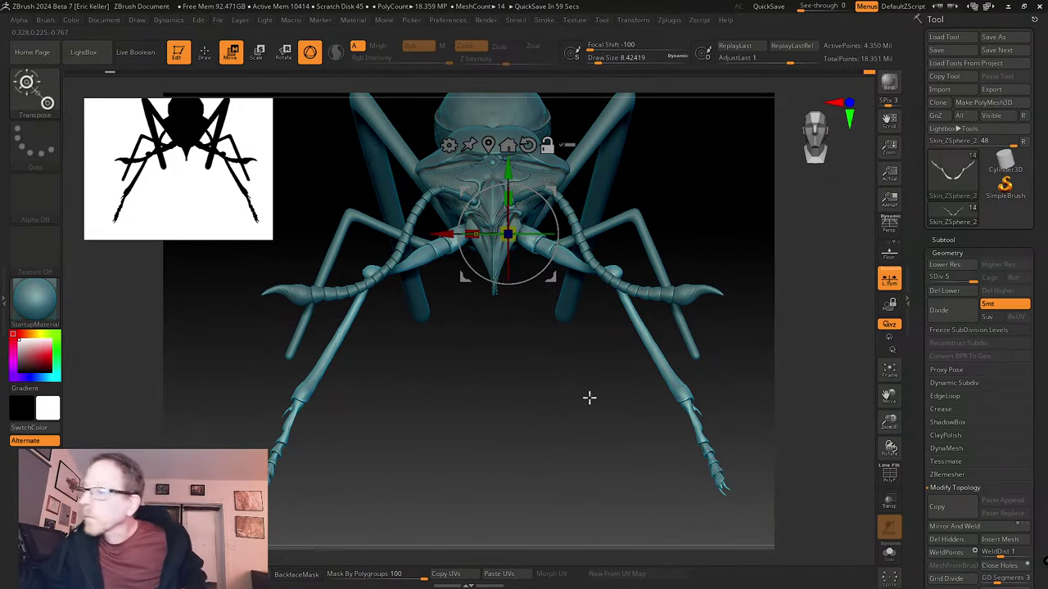
pyautogui.keyDown('alt'); pyautogui.moveTo(778, 494); pyautogui.dragTo(643, 410); pyautogui.keyUp('alt')
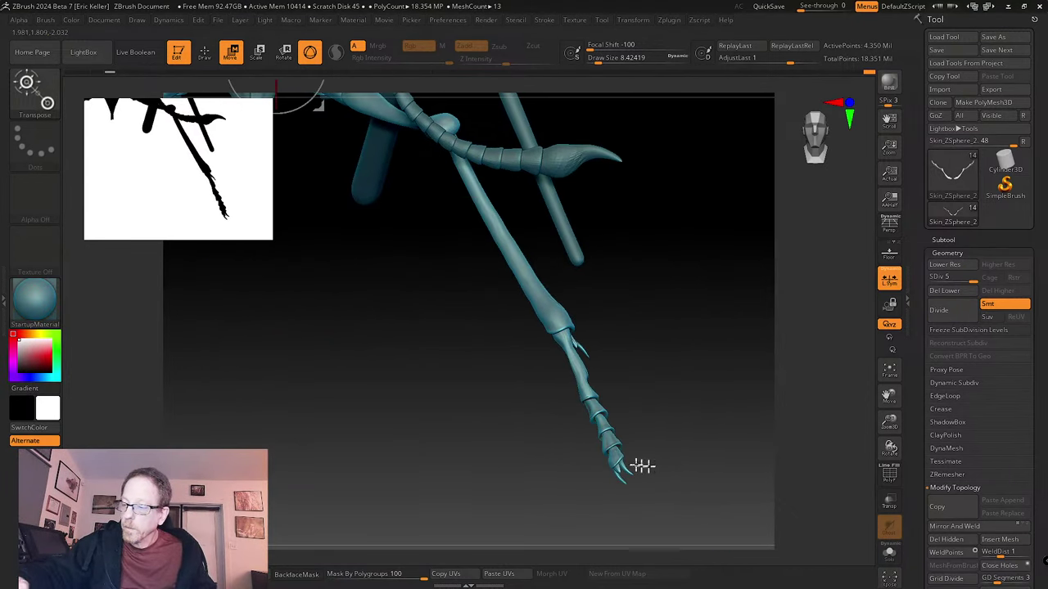
pyautogui.click(627, 456)
pyautogui.moveTo(678, 444); pyautogui.dragTo(722, 482)
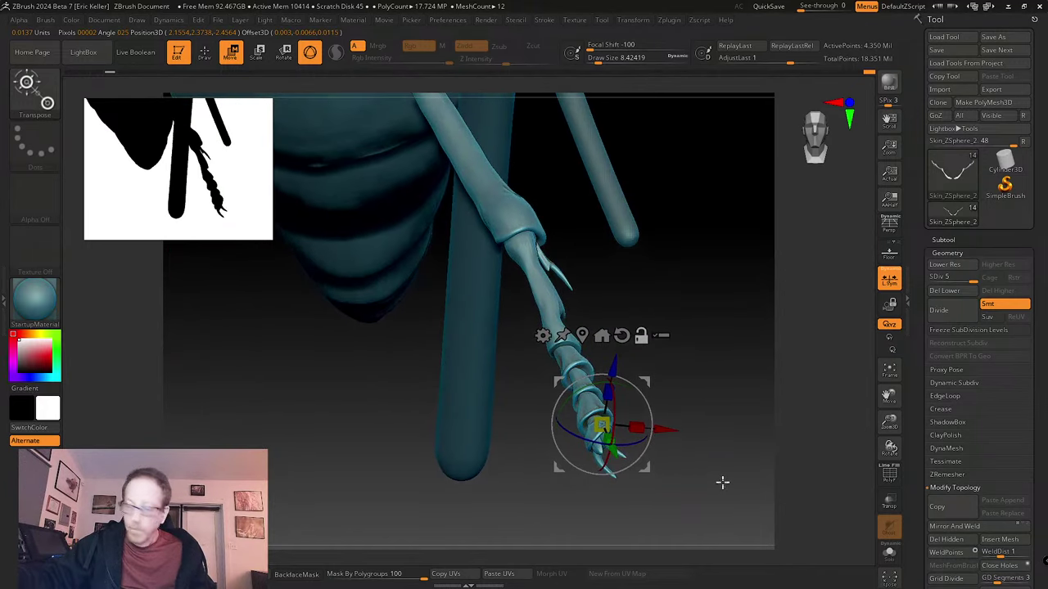
# - Mask the front leg above the clawed toe by temporarily hiding the adjoining segment, and reactivate the Move gizmo
pyautogui.press('q')
pyautogui.moveTo(664, 443); pyautogui.dragTo(656, 468)
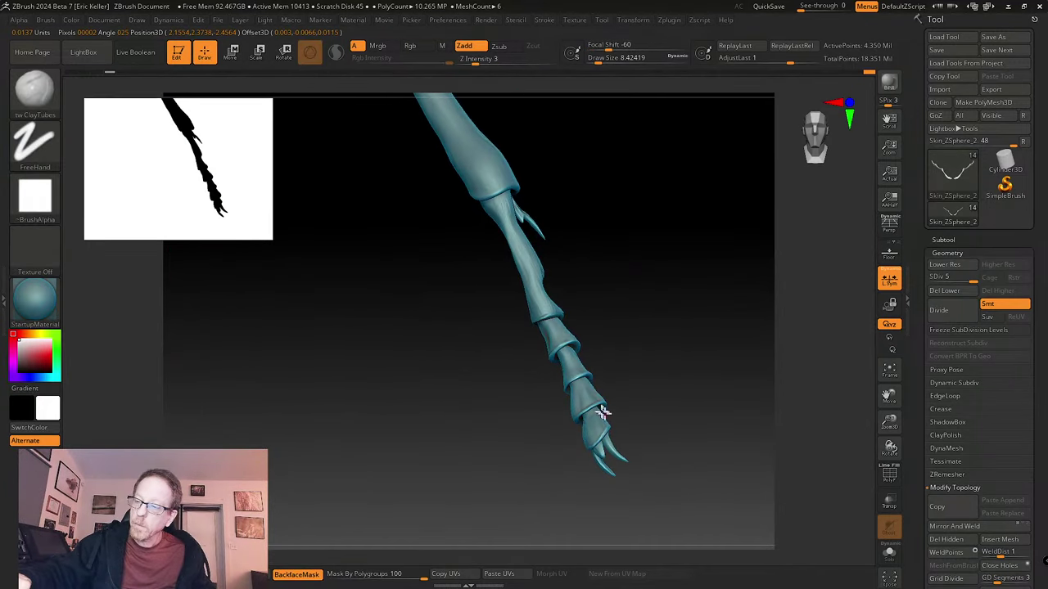
pyautogui.keyDown('ctrl'); pyautogui.keyDown('shift'); pyautogui.click(591, 397); pyautogui.keyUp('shift'); pyautogui.keyUp('ctrl')
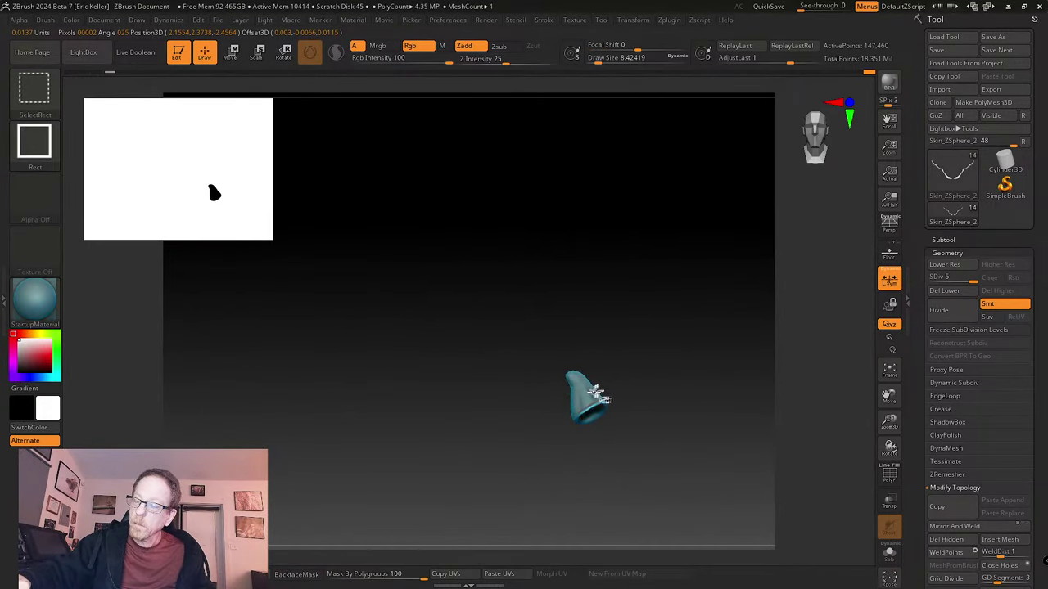
pyautogui.keyDown('ctrl'); pyautogui.keyDown('shift'); pyautogui.click(591, 397); pyautogui.keyUp('shift'); pyautogui.keyUp('ctrl')
pyautogui.moveTo(620, 382); pyautogui.dragTo(631, 404)
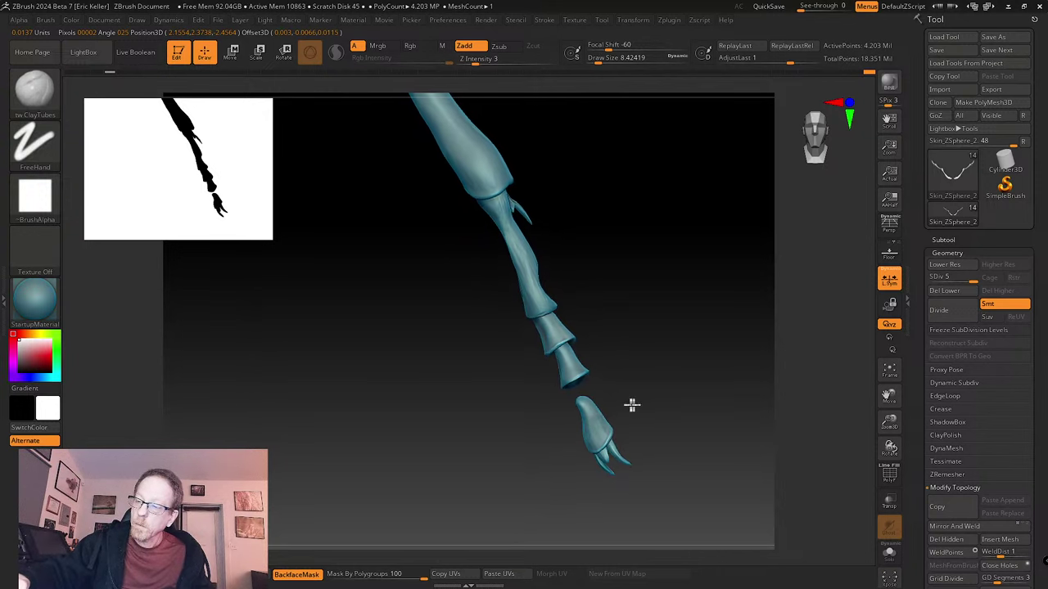
pyautogui.moveTo(557, 395)
pyautogui.keyDown('ctrl'); pyautogui.mouseDown()
pyautogui.moveTo(643, 444)
pyautogui.moveTo(655, 502)
pyautogui.moveTo(690, 482)
pyautogui.moveTo(679, 404)
pyautogui.mouseUp(); pyautogui.keyUp('ctrl')
pyautogui.keyDown('ctrl'); pyautogui.keyDown('shift'); pyautogui.click(673, 461); pyautogui.keyUp('shift'); pyautogui.keyUp('ctrl')
pyautogui.press('w')
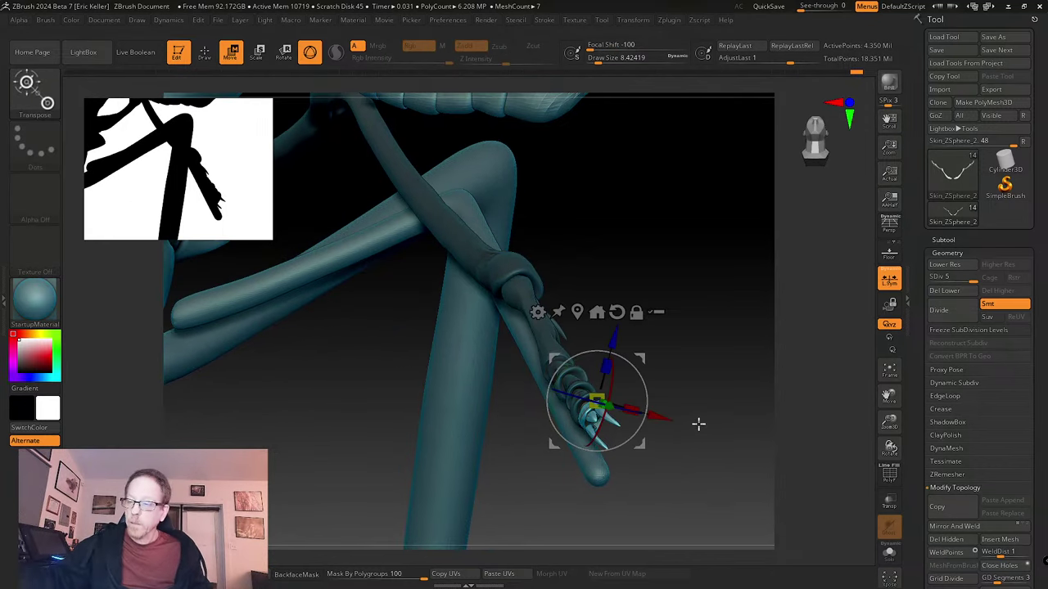
# - Try rotating the clawed toes from the underside, undo it, and set Mask By Polygroups to 0 for another rotation attempt
pyautogui.moveTo(742, 469)
pyautogui.mouseDown()
pyautogui.moveTo(734, 451)
pyautogui.moveTo(697, 455)
pyautogui.moveTo(711, 456)
pyautogui.moveTo(713, 486)
pyautogui.moveTo(726, 477)
pyautogui.moveTo(603, 439)
pyautogui.moveTo(666, 475)
pyautogui.moveTo(663, 396)
pyautogui.moveTo(750, 450)
pyautogui.mouseUp()
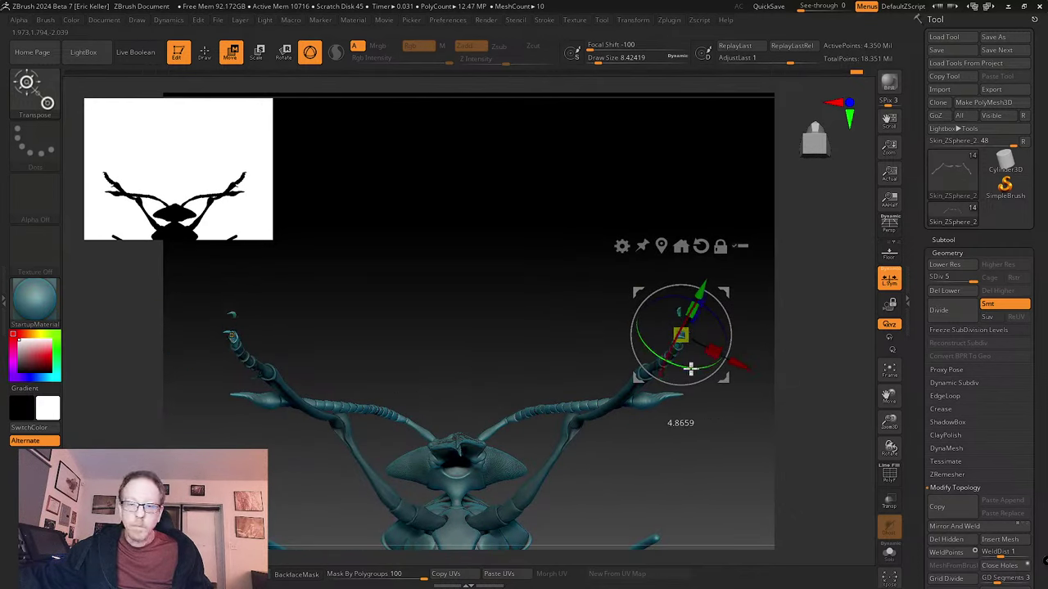
pyautogui.hotkey('ctrl', 'z')
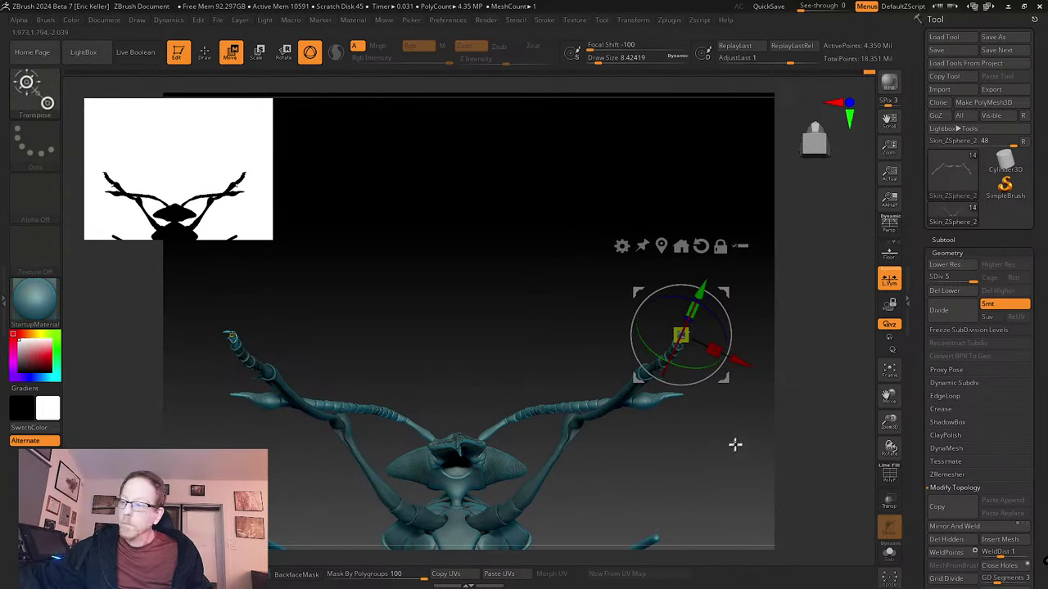
pyautogui.moveTo(348, 576); pyautogui.dragTo(329, 576)
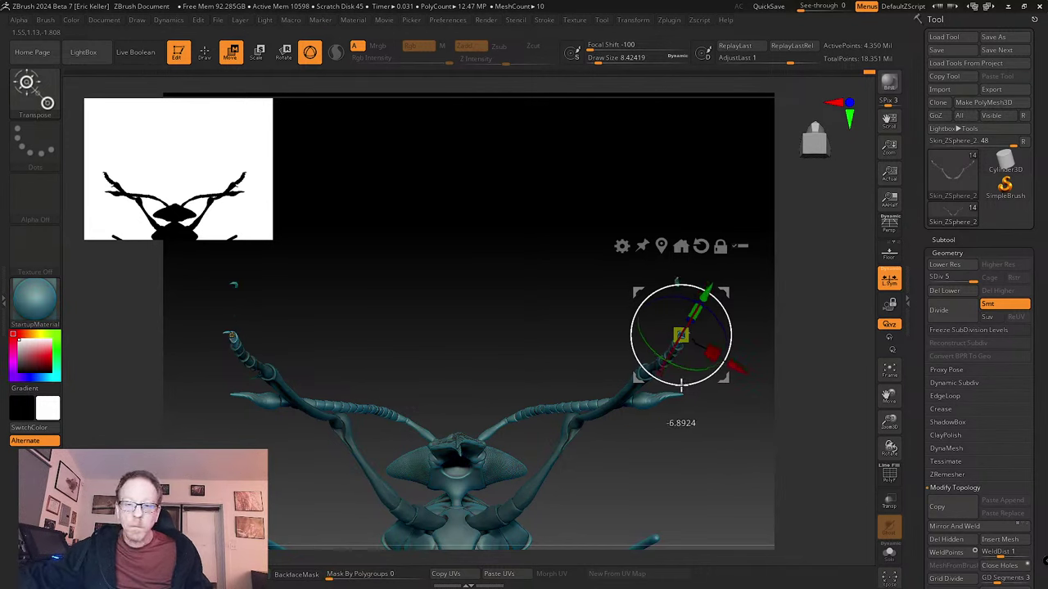
pyautogui.moveTo(680, 385); pyautogui.dragTo(685, 486)
pyautogui.moveTo(680, 395); pyautogui.dragTo(702, 431)
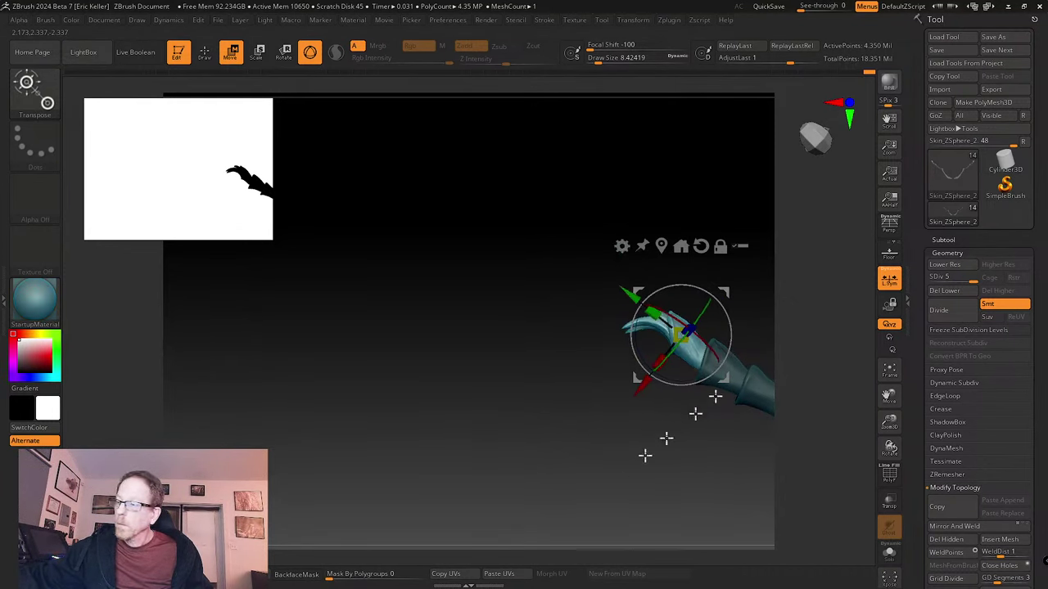
# - Turn off Local Symmetry and lower the front legs to subdivision level 1
pyautogui.click(889, 279)
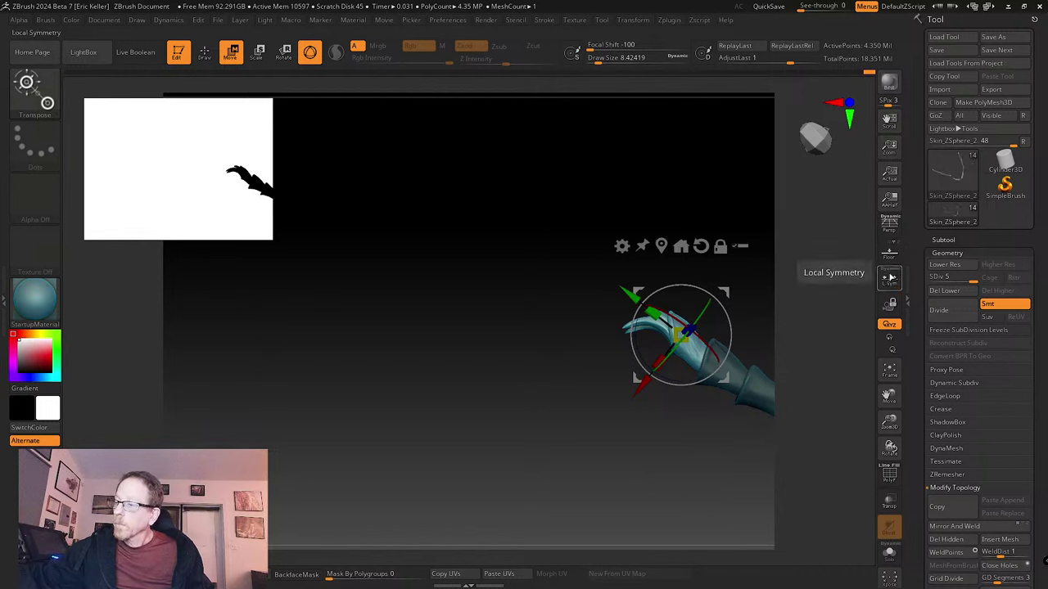
pyautogui.moveTo(729, 334); pyautogui.dragTo(866, 317)
pyautogui.moveTo(757, 335); pyautogui.dragTo(817, 370)
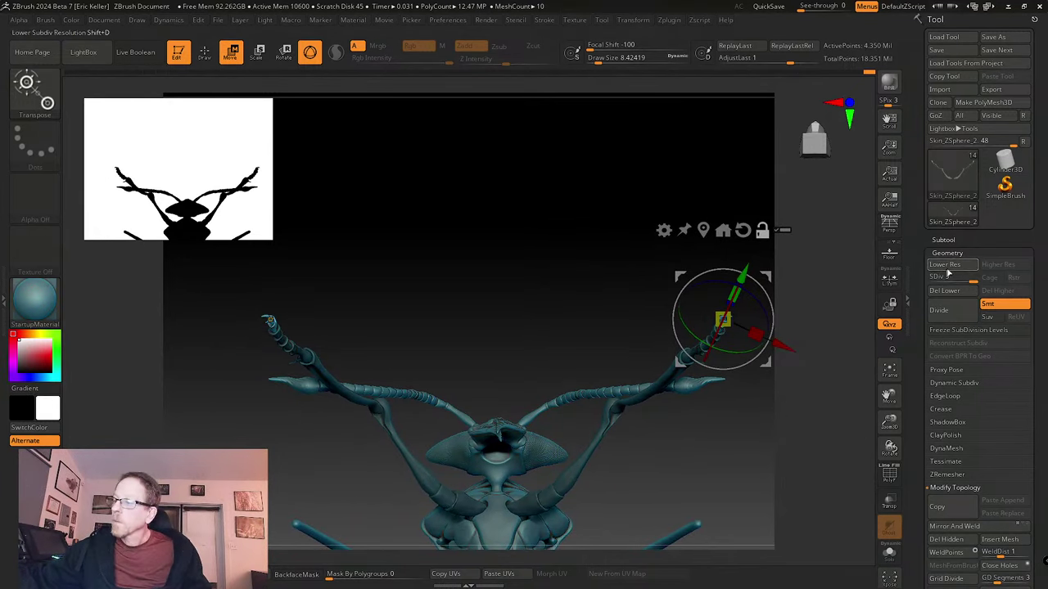
pyautogui.click(943, 264)
pyautogui.moveTo(838, 346); pyautogui.dragTo(822, 378)
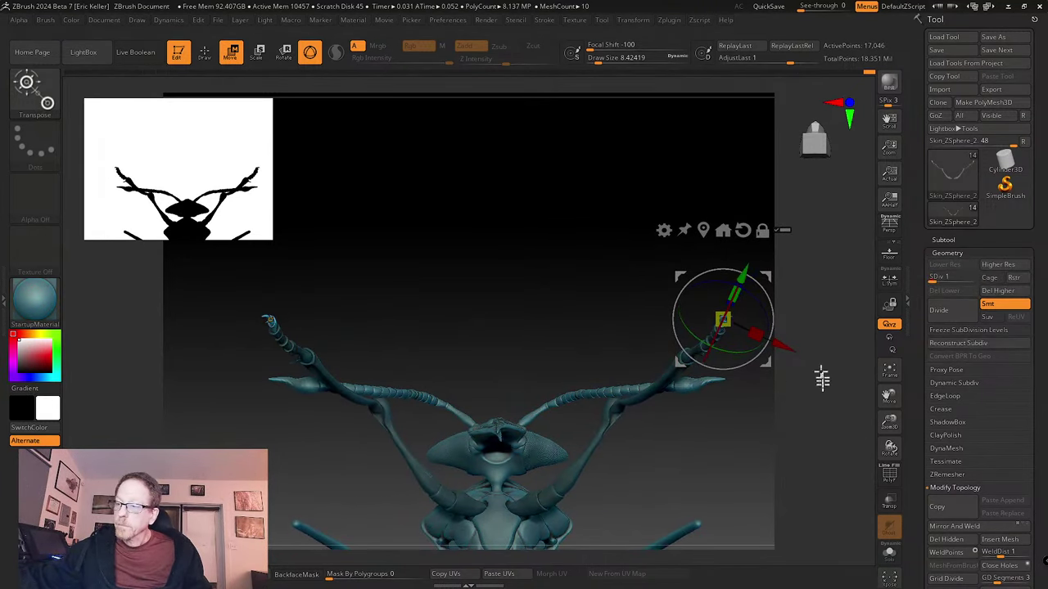
# - Reset the gizmo's orientation, try rotating the clawed toes with it, and turn Local Symmetry back on
pyautogui.click(744, 231)
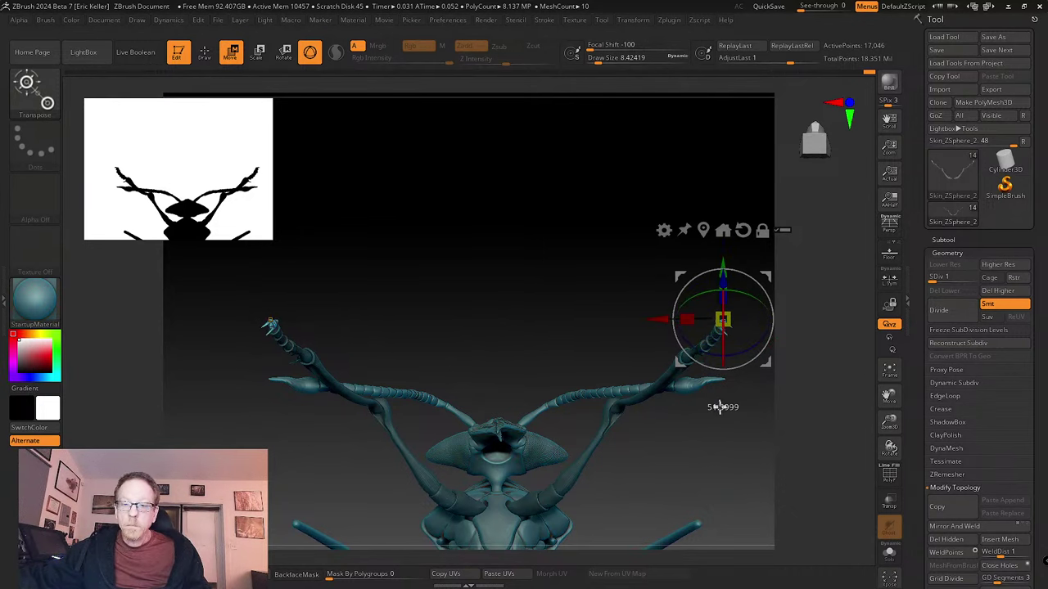
pyautogui.moveTo(766, 422); pyautogui.dragTo(655, 392)
pyautogui.moveTo(748, 391); pyautogui.dragTo(784, 410)
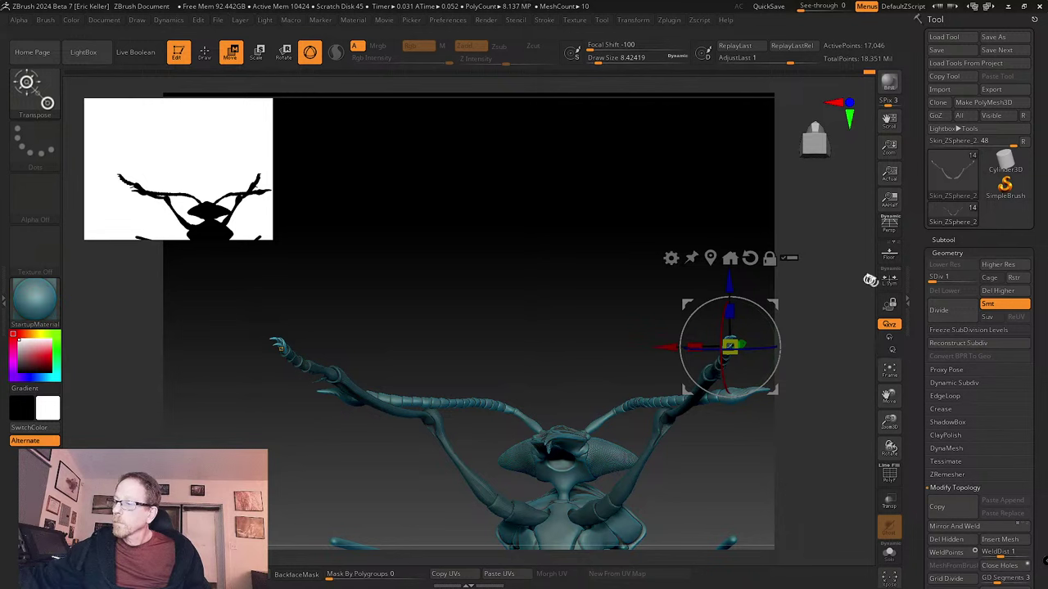
pyautogui.click(888, 279)
pyautogui.moveTo(769, 370); pyautogui.dragTo(776, 340)
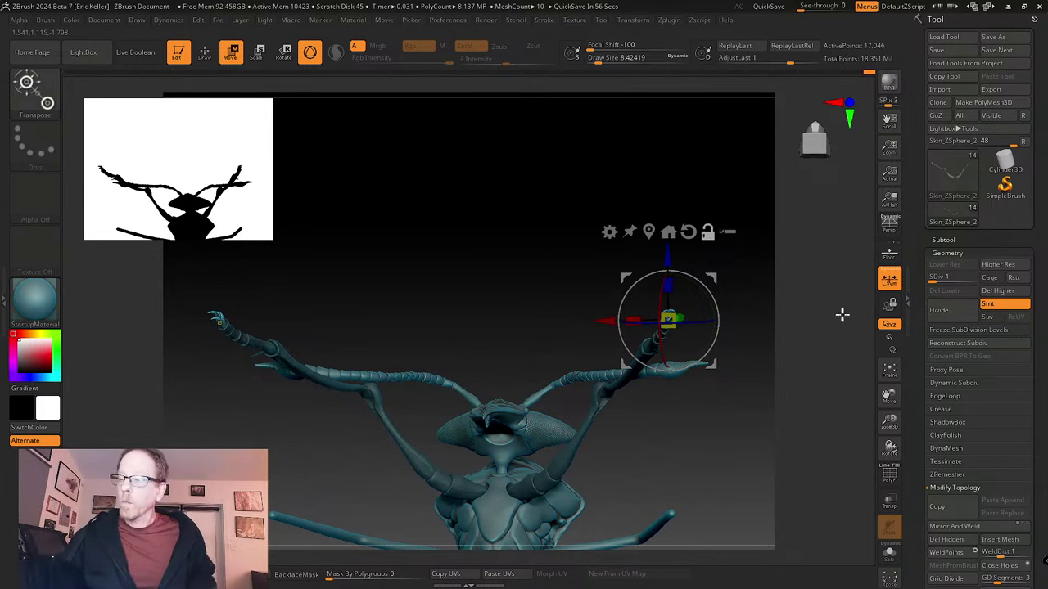
# - Rotate the unmasked claws of the front toes with the gizmo, working from a close side view
pyautogui.moveTo(746, 398); pyautogui.dragTo(660, 522)
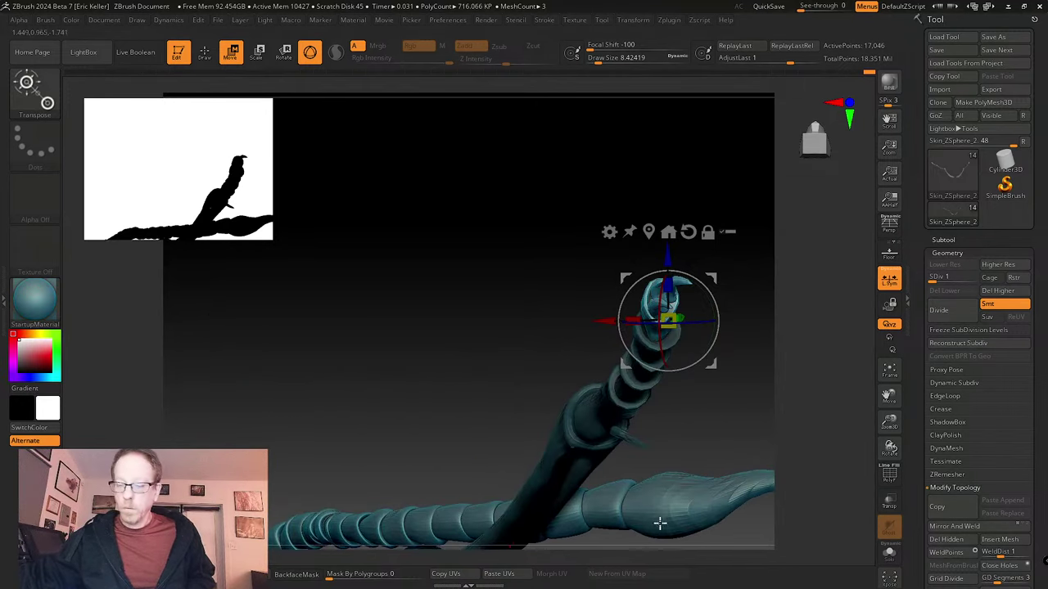
pyautogui.moveTo(741, 424); pyautogui.dragTo(703, 496)
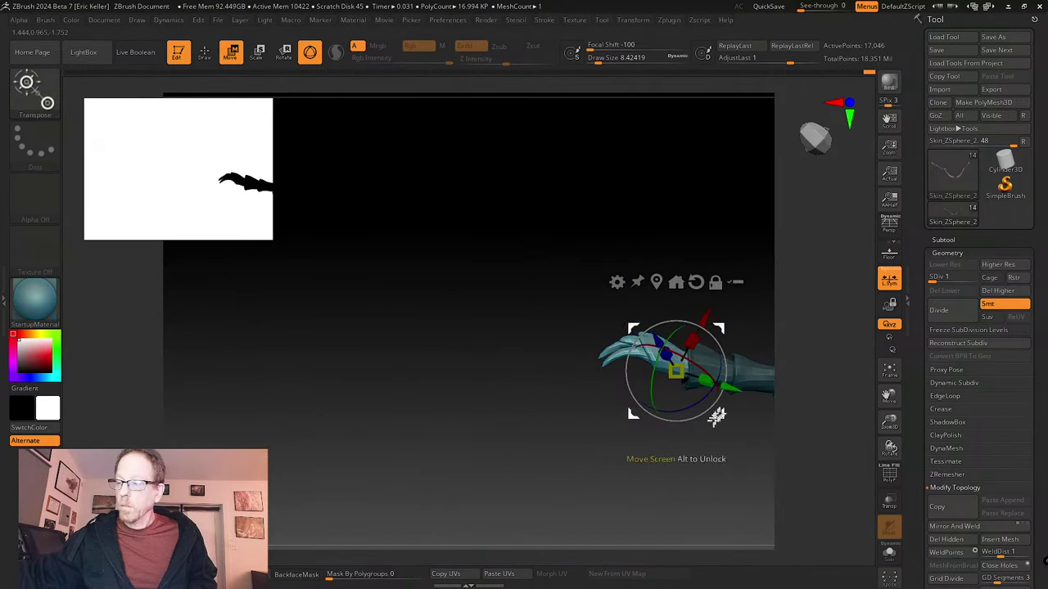
pyautogui.moveTo(716, 416)
pyautogui.mouseDown()
pyautogui.moveTo(709, 397)
pyautogui.moveTo(705, 413)
pyautogui.mouseUp()
pyautogui.press('ctrl')
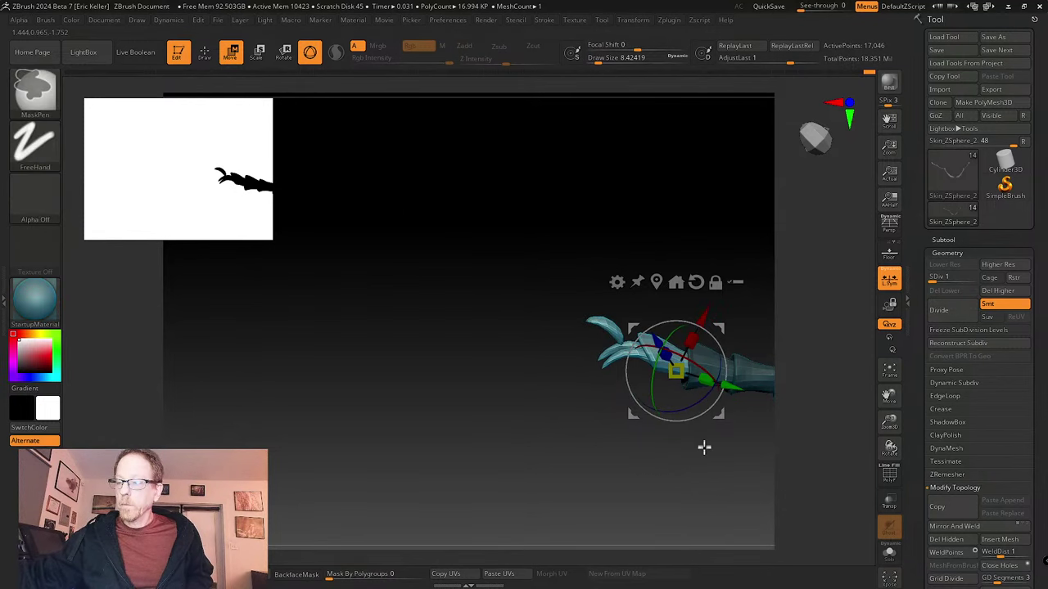
# - Inspect the clawed toes with the polyframe display, raise the front legs to subdivision level 5, and turn the polyframe off
pyautogui.moveTo(708, 451); pyautogui.dragTo(843, 477)
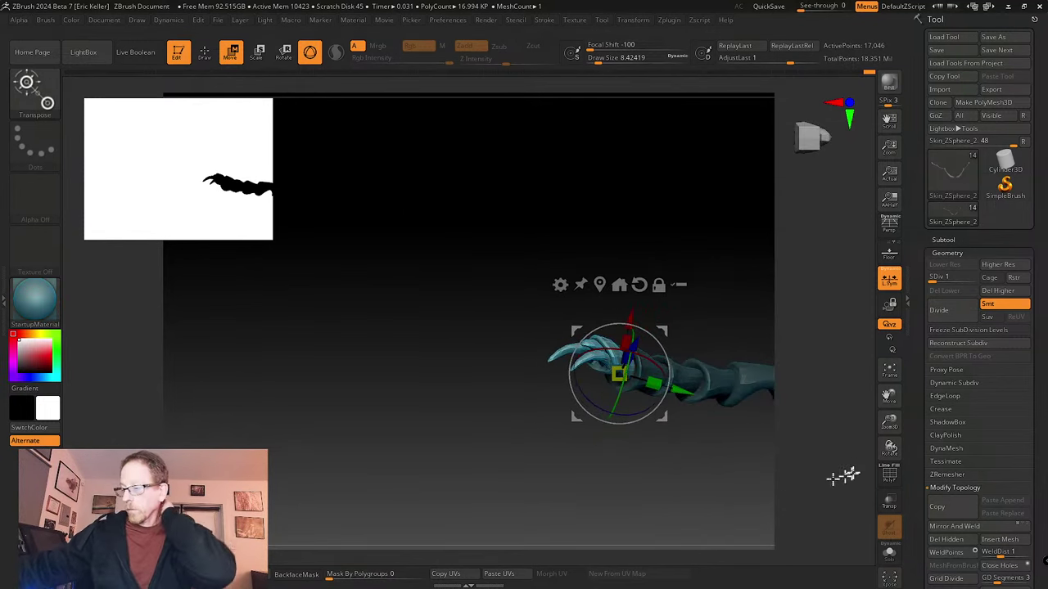
pyautogui.click(890, 475)
pyautogui.moveTo(634, 525); pyautogui.dragTo(697, 522)
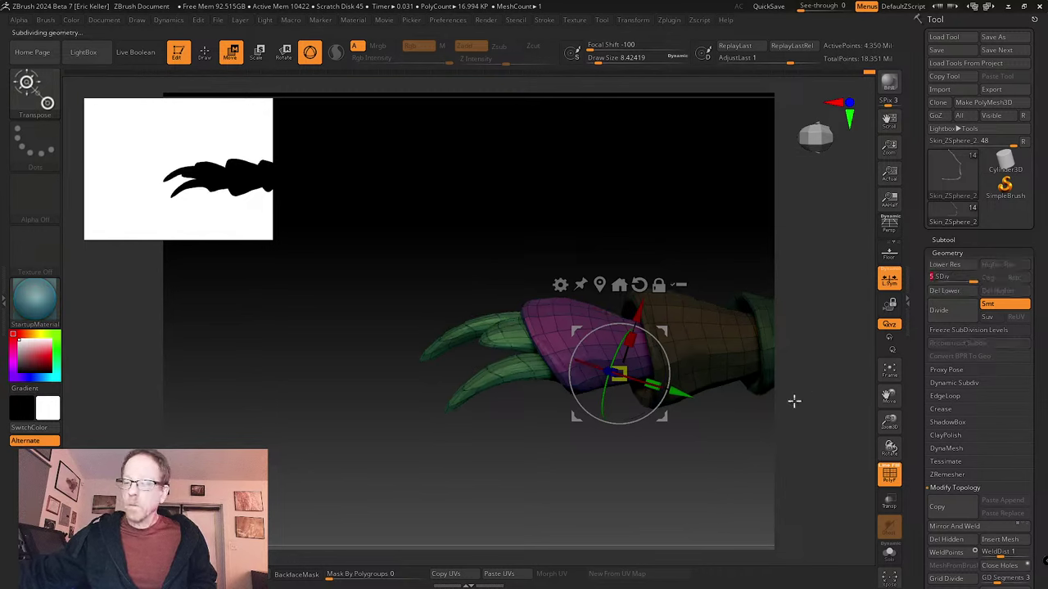
pyautogui.moveTo(761, 477); pyautogui.dragTo(723, 458)
pyautogui.click(890, 476)
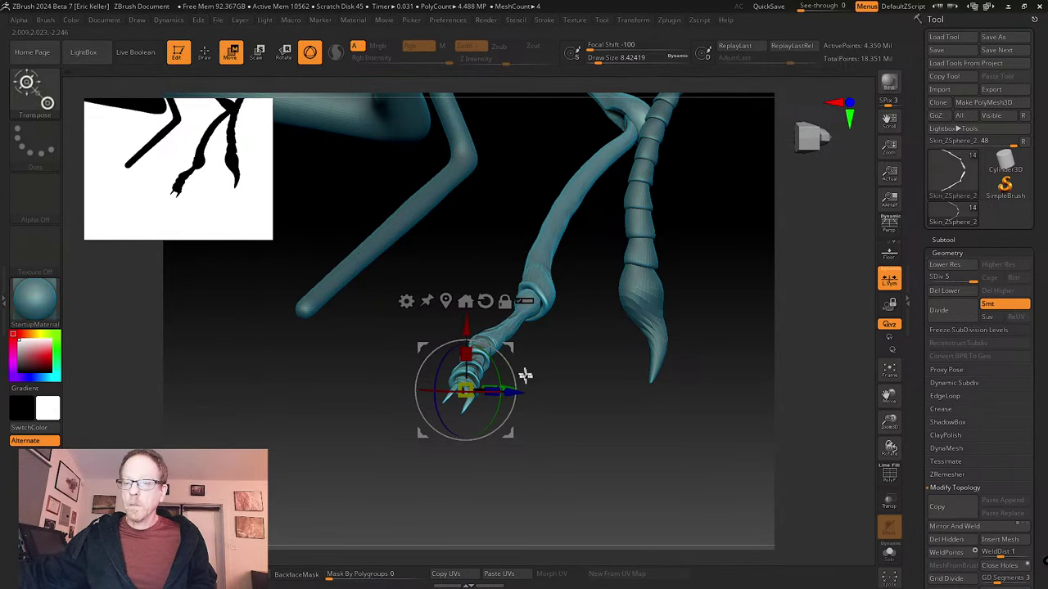
# - Undo the trial change made around the front leg's lower joint and clear the mask from the front legs
pyautogui.moveTo(524, 374); pyautogui.dragTo(565, 363)
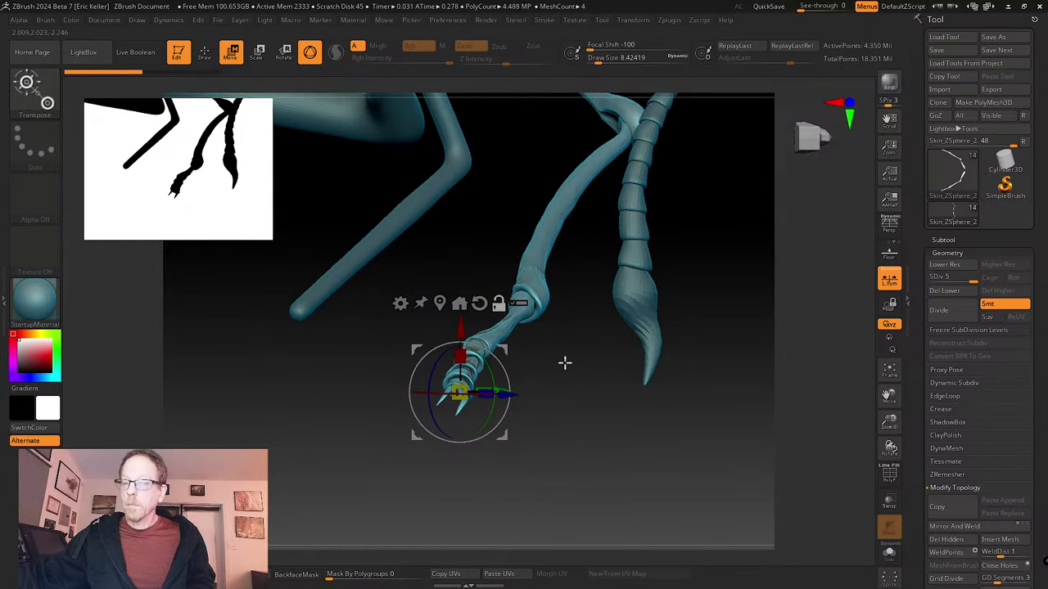
pyautogui.keyDown('alt'); pyautogui.click(547, 294); pyautogui.keyUp('alt')
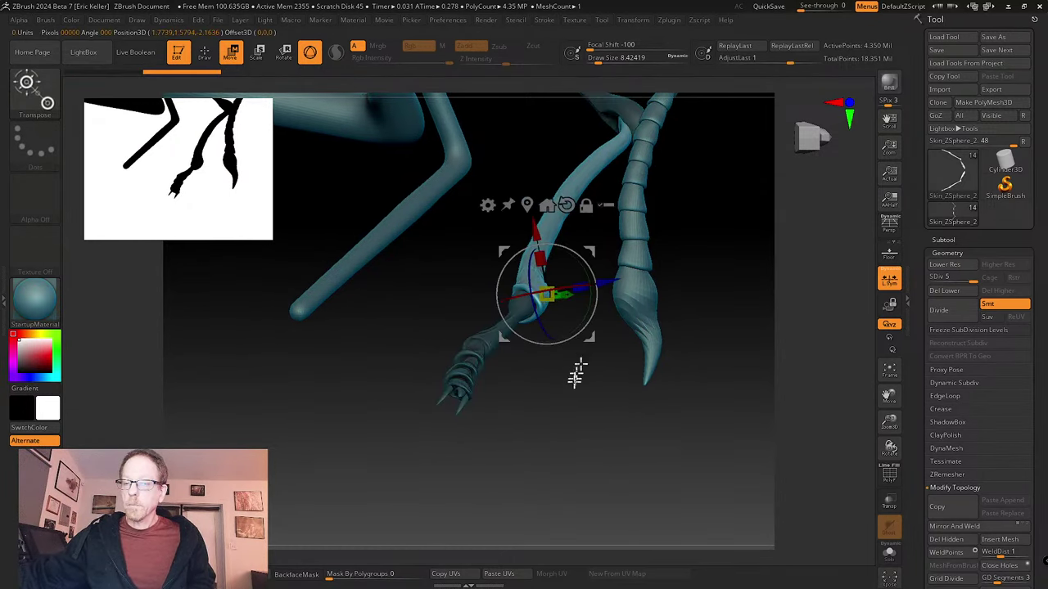
pyautogui.moveTo(586, 327); pyautogui.dragTo(579, 343)
pyautogui.hotkey('ctrl', 'z')
pyautogui.keyDown('ctrl'); pyautogui.moveTo(579, 394); pyautogui.dragTo(562, 388); pyautogui.keyUp('ctrl')
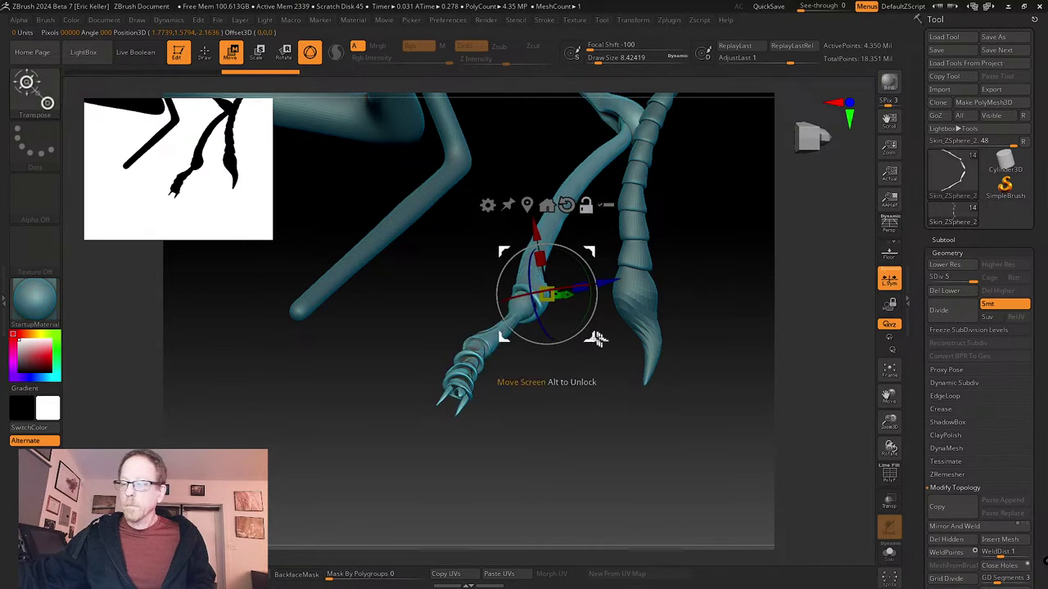
# - Rename the front leg subtool as front_leg
pyautogui.keyDown('alt'); pyautogui.moveTo(596, 338); pyautogui.dragTo(662, 383); pyautogui.keyUp('alt')
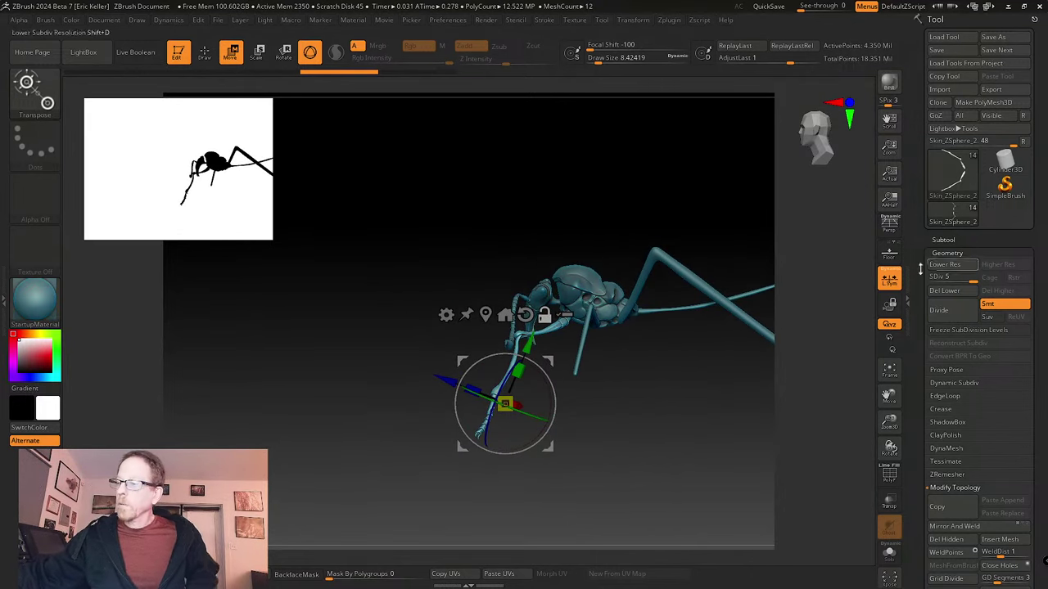
pyautogui.click(947, 239)
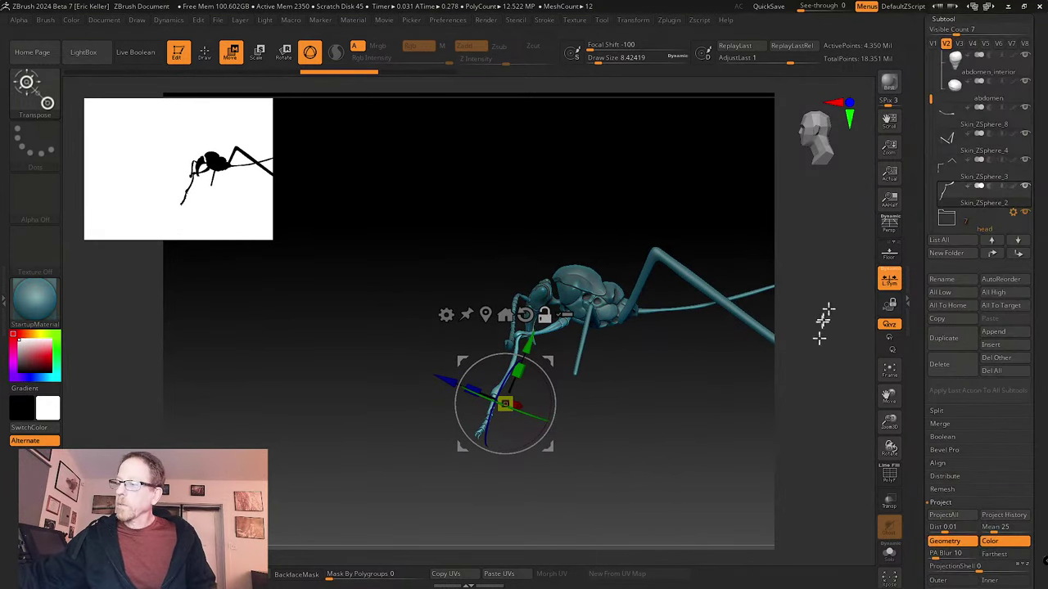
pyautogui.click(941, 280)
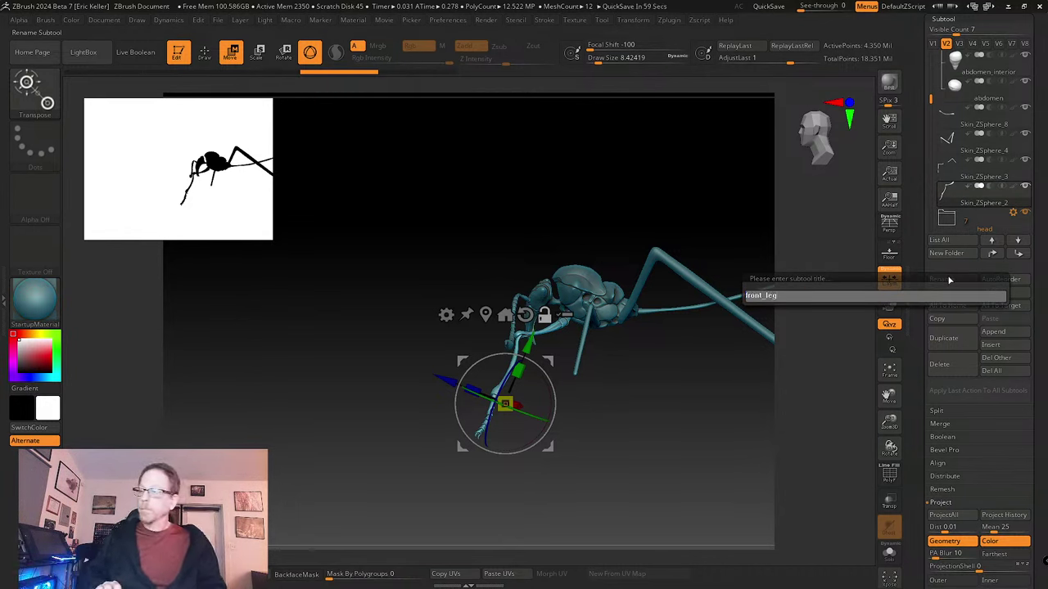
pyautogui.press('Return')
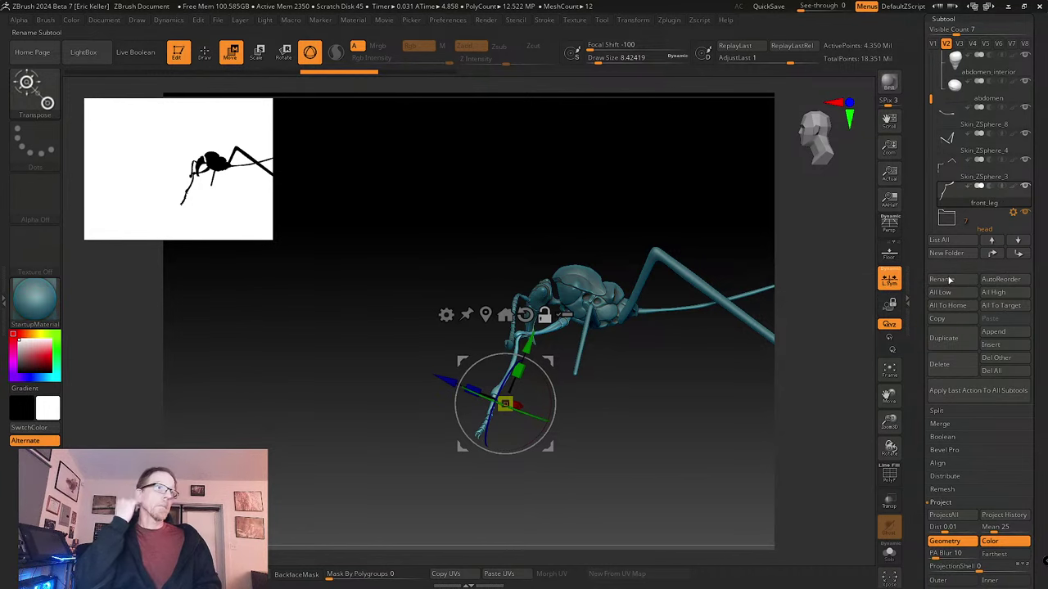
# - Duplicate the front_leg subtool and rename the copy as mid_leg
pyautogui.moveTo(653, 352)
pyautogui.keyDown('ctrl'); pyautogui.mouseDown(button='right')
pyautogui.moveTo(754, 328)
pyautogui.moveTo(673, 350)
pyautogui.mouseUp(button='right'); pyautogui.keyUp('ctrl')
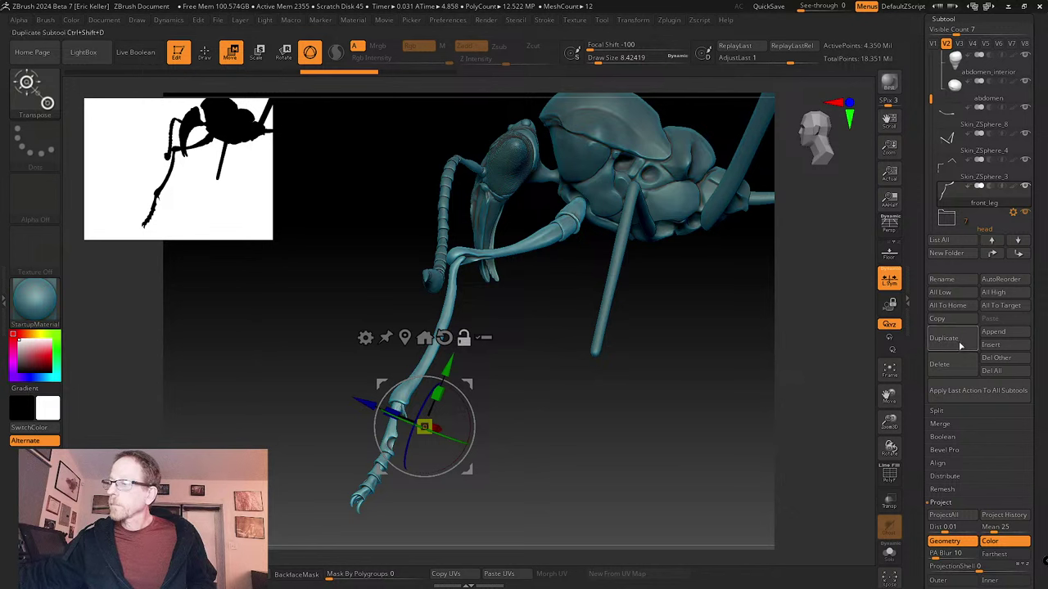
pyautogui.click(956, 279)
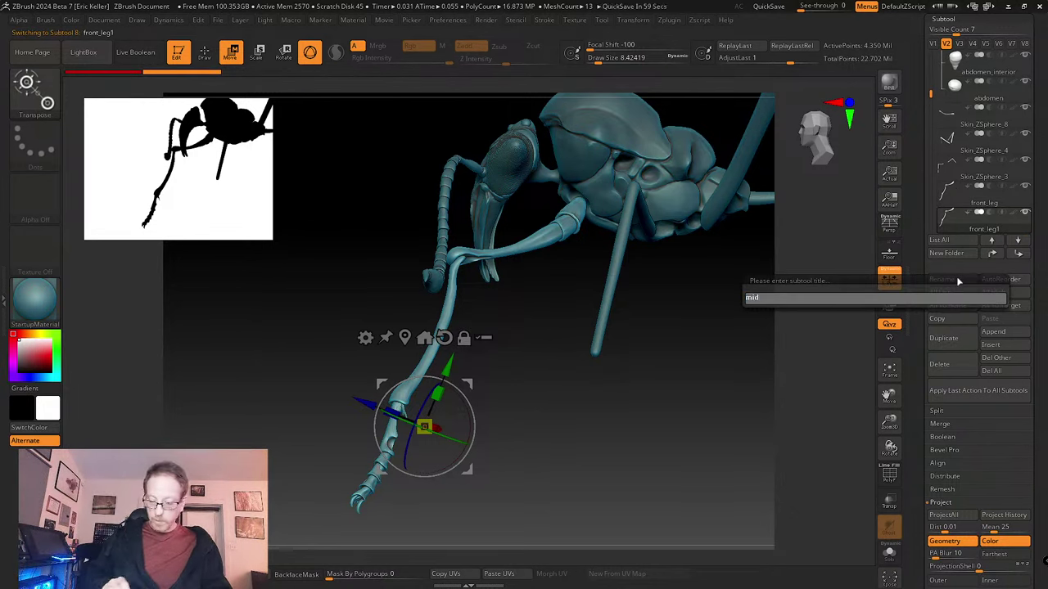
pyautogui.press('Return')
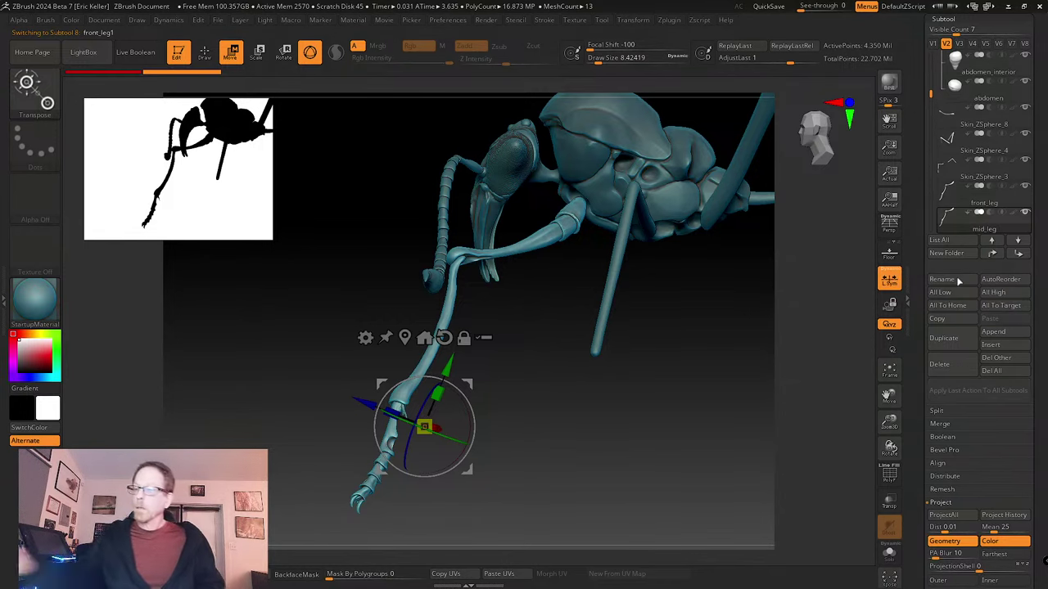
# - Lower the mid_leg subtool to subdivision level 1
pyautogui.moveTo(919, 413); pyautogui.dragTo(919, 323)
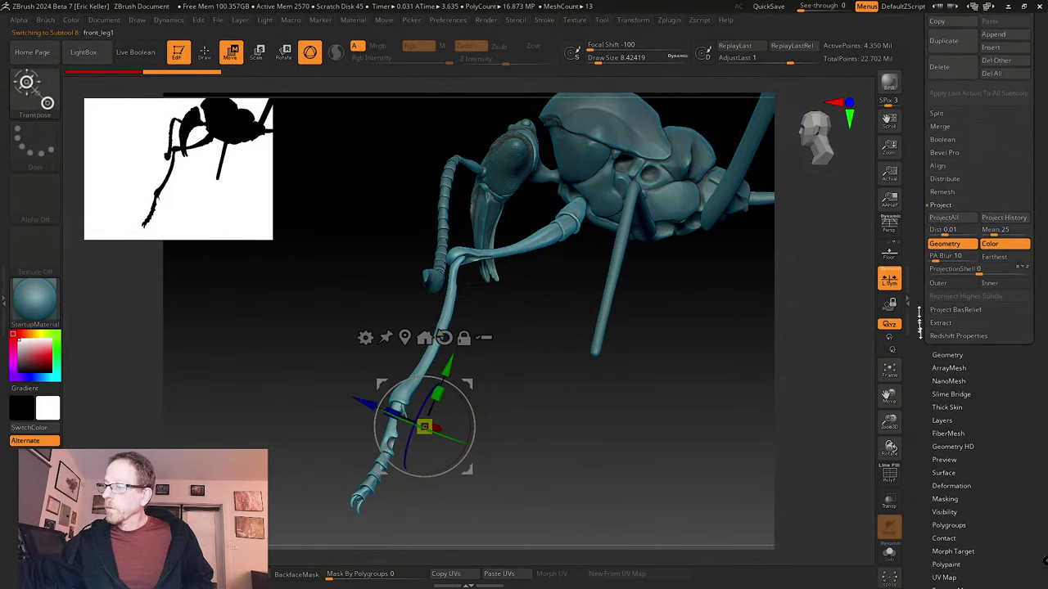
pyautogui.click(957, 354)
pyautogui.moveTo(949, 56); pyautogui.dragTo(931, 56)
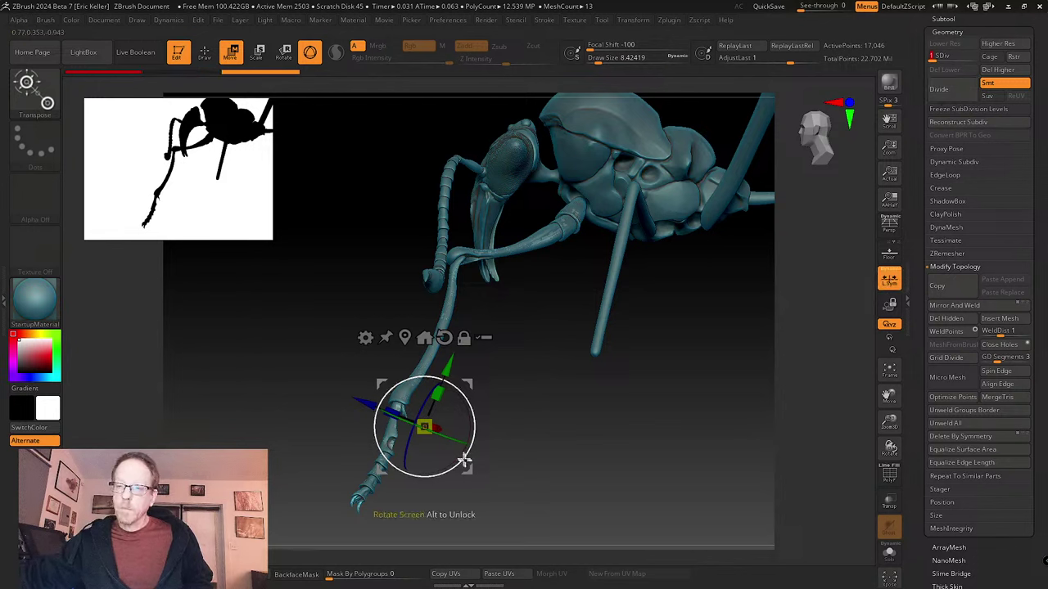
# - Move the mid legs back along the thorax behind the front legs and rotate them outward from the body
pyautogui.keyDown('alt'); pyautogui.moveTo(467, 470); pyautogui.dragTo(719, 509); pyautogui.keyUp('alt')
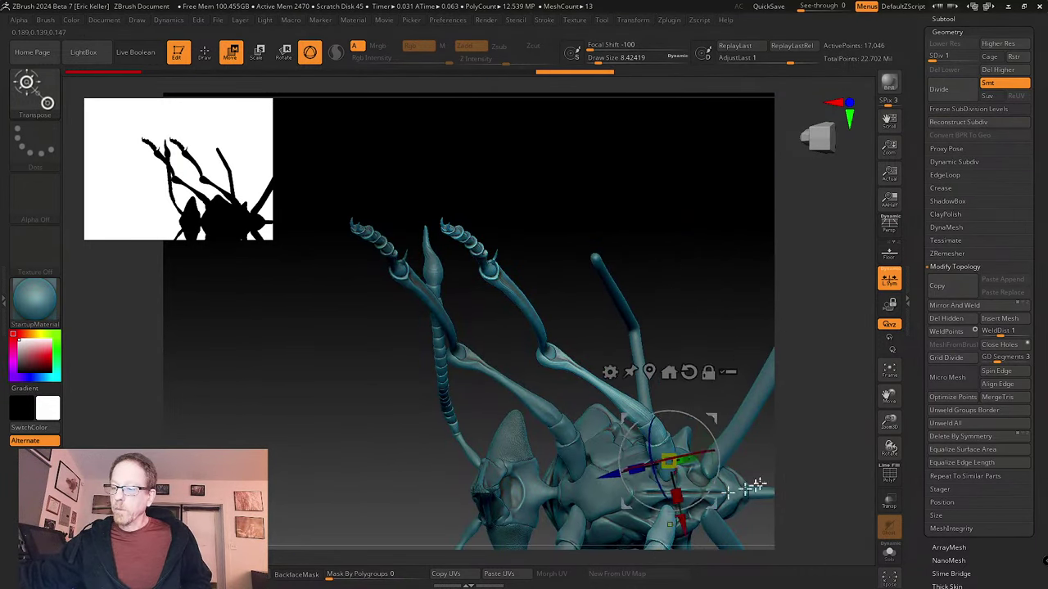
pyautogui.keyDown('alt'); pyautogui.moveTo(787, 458); pyautogui.dragTo(680, 423); pyautogui.keyUp('alt')
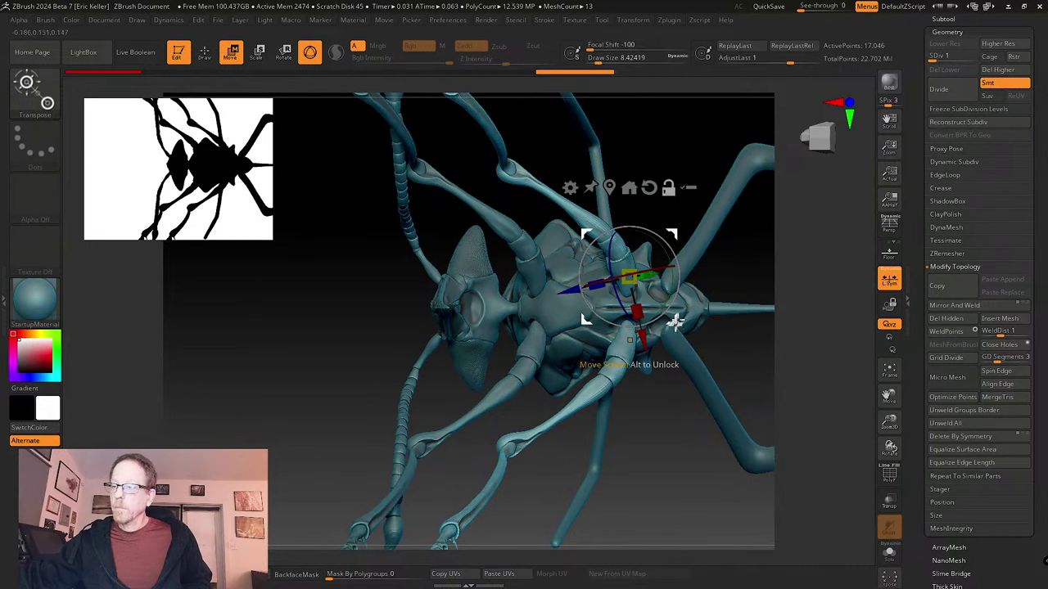
pyautogui.moveTo(674, 323); pyautogui.dragTo(660, 330)
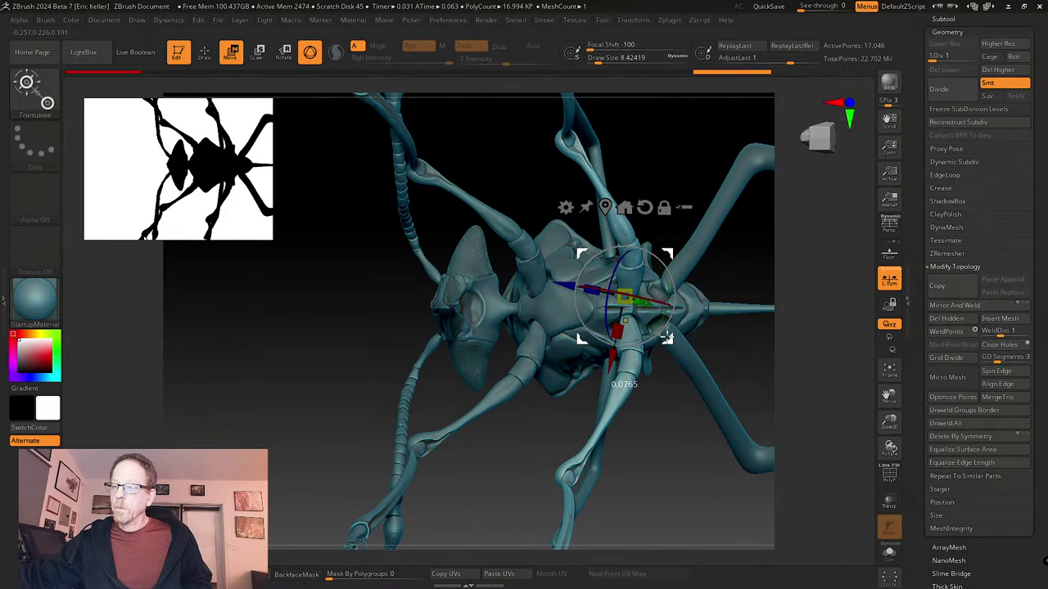
pyautogui.moveTo(661, 416); pyautogui.dragTo(656, 328)
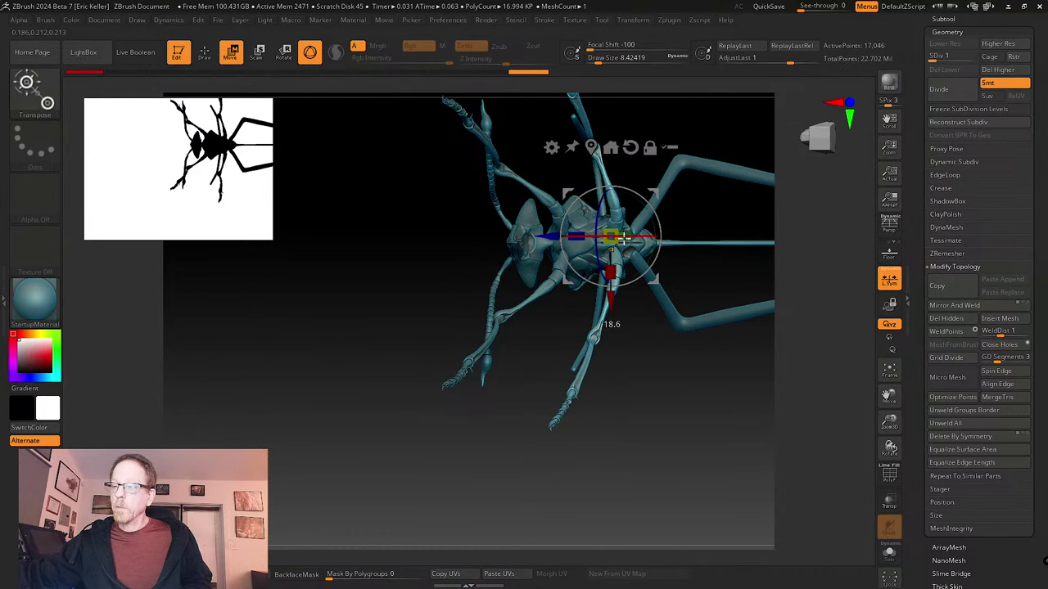
pyautogui.moveTo(621, 237); pyautogui.dragTo(662, 303)
pyautogui.press('q')
pyautogui.moveTo(667, 425)
pyautogui.mouseDown()
pyautogui.moveTo(667, 379)
pyautogui.moveTo(674, 456)
pyautogui.moveTo(661, 393)
pyautogui.mouseUp()
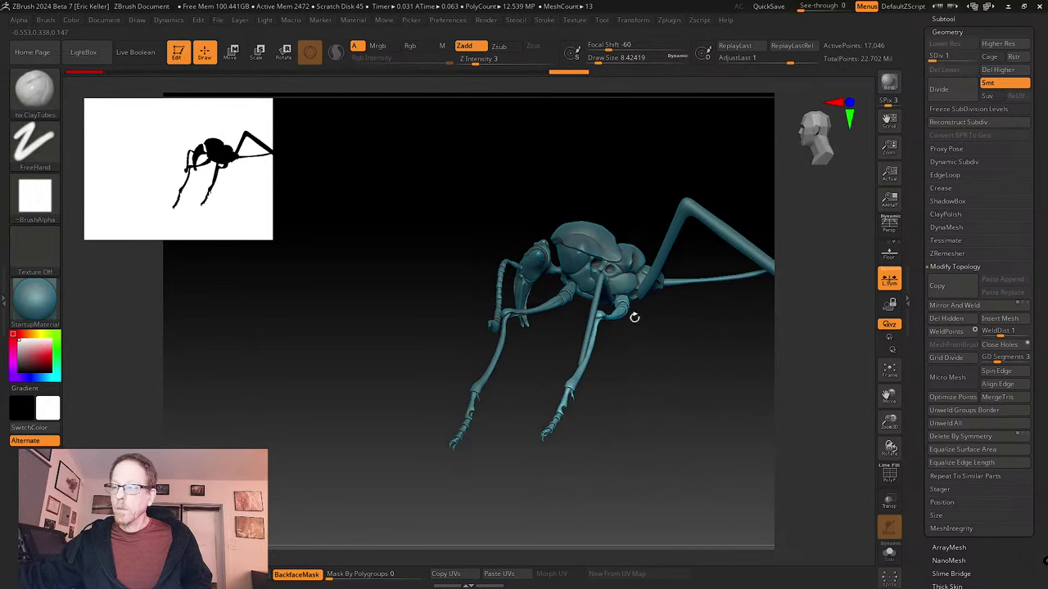
# - Reset the gizmo's orientation and rotate the mid legs so their feet swing back behind the old middle-leg placeholders
pyautogui.press('w')
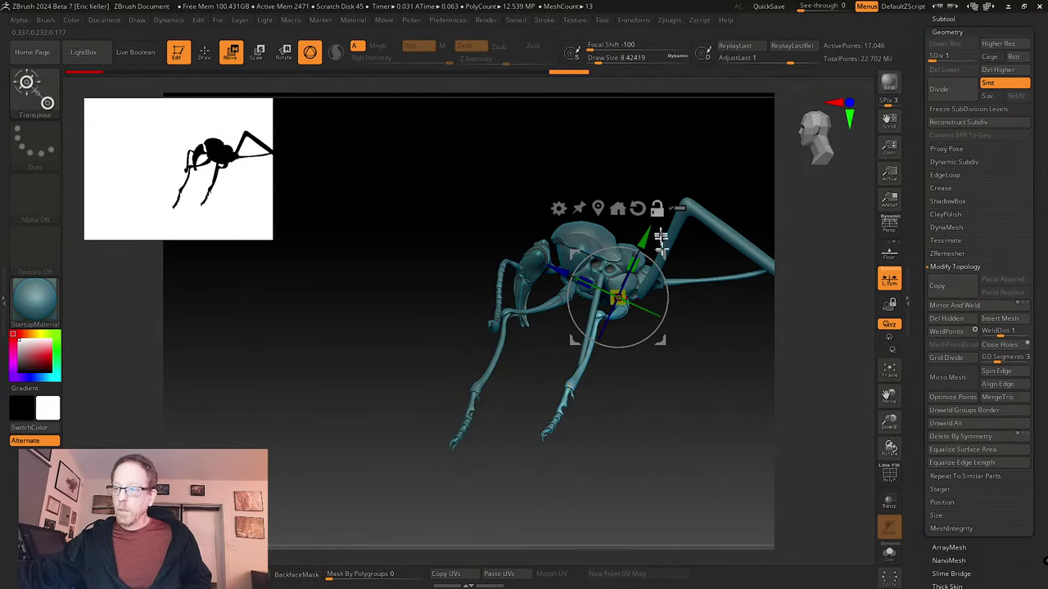
pyautogui.click(638, 208)
pyautogui.moveTo(665, 299); pyautogui.dragTo(709, 290)
pyautogui.keyDown('alt'); pyautogui.moveTo(643, 420); pyautogui.dragTo(584, 365); pyautogui.keyUp('alt')
pyautogui.moveTo(572, 375)
pyautogui.mouseDown()
pyautogui.moveTo(596, 377)
pyautogui.moveTo(573, 381)
pyautogui.mouseUp()
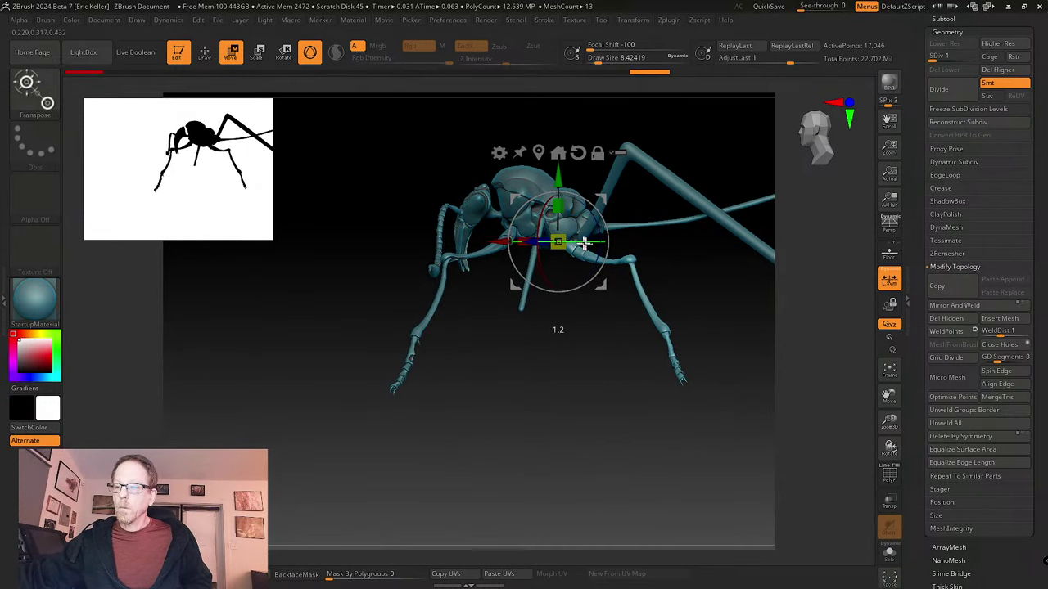
pyautogui.moveTo(659, 344); pyautogui.dragTo(601, 264)
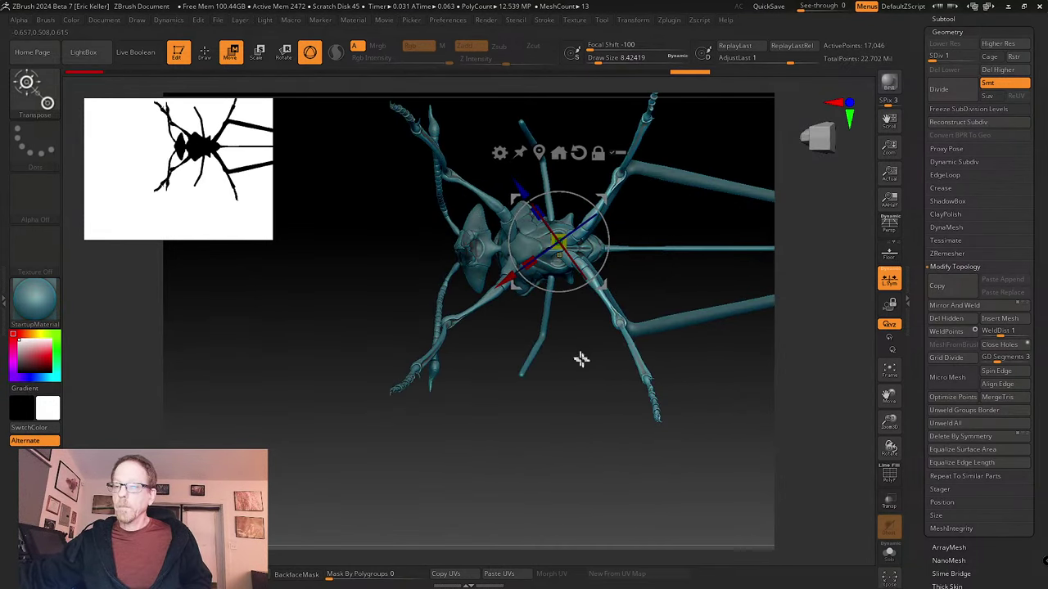
# - Try a further rotation of the mid legs from the underside, and undo the last three changes
pyautogui.keyDown('alt'); pyautogui.moveTo(581, 357); pyautogui.dragTo(687, 471); pyautogui.keyUp('alt')
pyautogui.moveTo(603, 285)
pyautogui.mouseDown()
pyautogui.moveTo(589, 248)
pyautogui.moveTo(602, 280)
pyautogui.moveTo(598, 254)
pyautogui.moveTo(592, 285)
pyautogui.moveTo(589, 262)
pyautogui.moveTo(590, 274)
pyautogui.mouseUp()
pyautogui.hotkey('ctrl', 'z')
pyautogui.hotkey('ctrl', 'z')
pyautogui.hotkey('ctrl', 'z')
# - Rotate the mid legs around their bases to adjust their tilt and spread from the thorax
pyautogui.moveTo(720, 231); pyautogui.dragTo(694, 343)
pyautogui.keyDown('alt'); pyautogui.moveTo(591, 274); pyautogui.dragTo(592, 273); pyautogui.keyUp('alt')
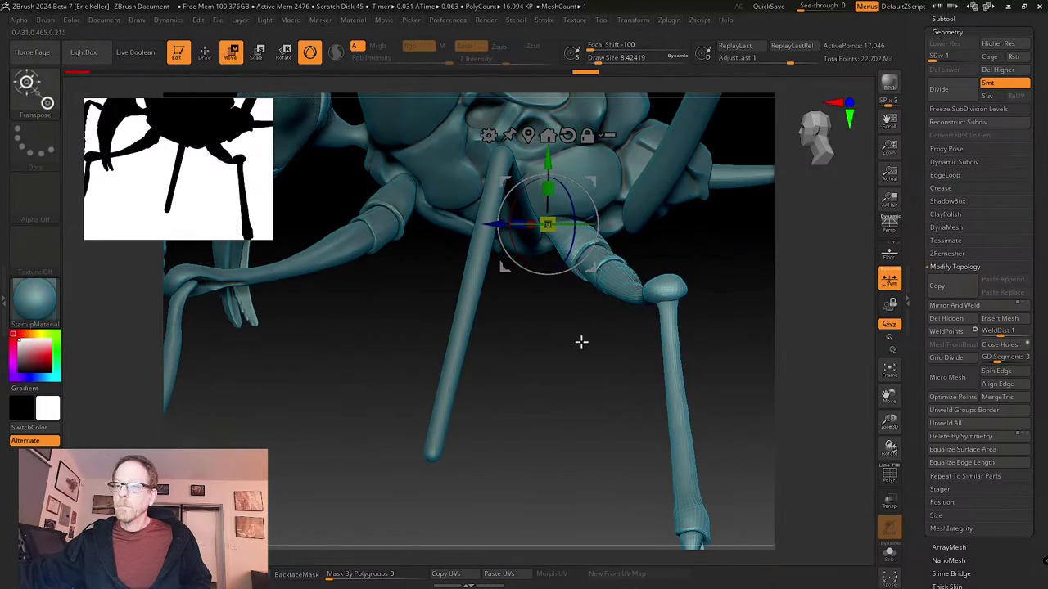
pyautogui.moveTo(569, 245); pyautogui.dragTo(568, 236)
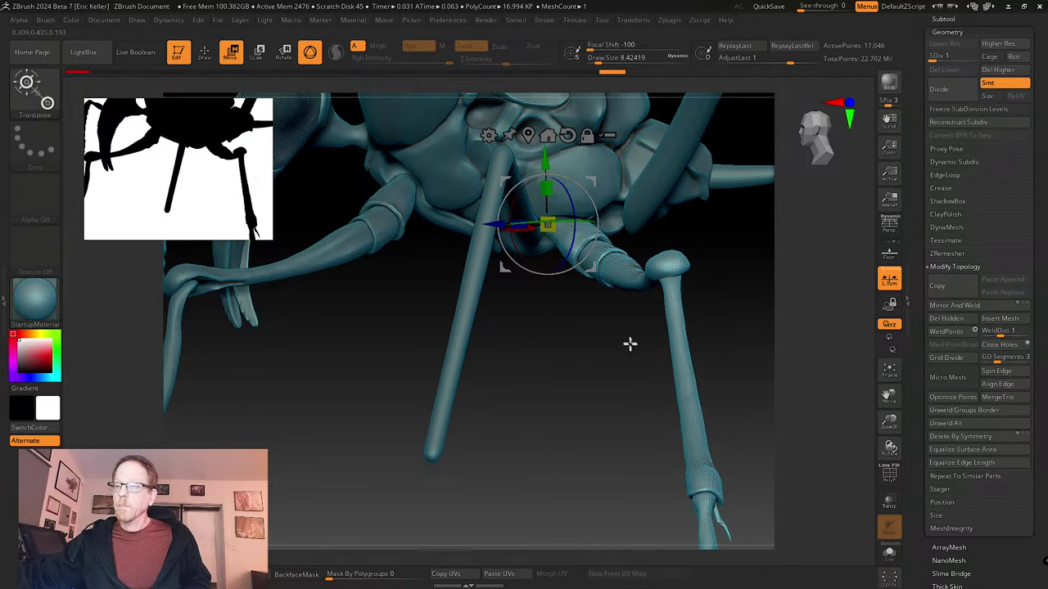
pyautogui.moveTo(630, 344); pyautogui.dragTo(739, 309)
pyautogui.moveTo(557, 235); pyautogui.dragTo(622, 256)
pyautogui.keyDown('alt'); pyautogui.moveTo(749, 209); pyautogui.dragTo(557, 184); pyautogui.keyUp('alt')
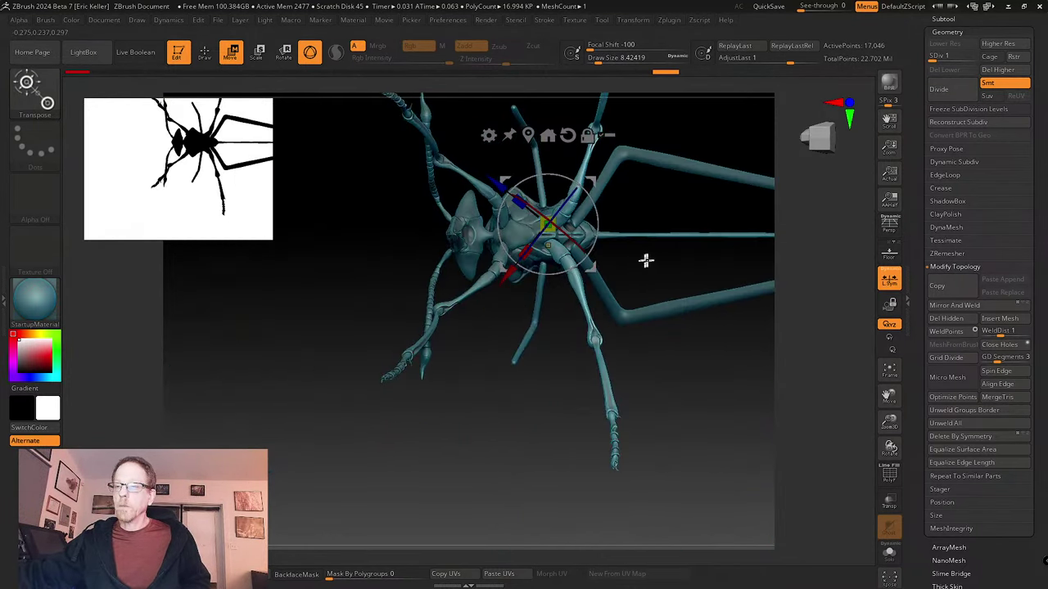
# - Reset the gizmo's orientation again and fine-tune the mid legs' backward angle with another rotation
pyautogui.moveTo(646, 260); pyautogui.dragTo(645, 367)
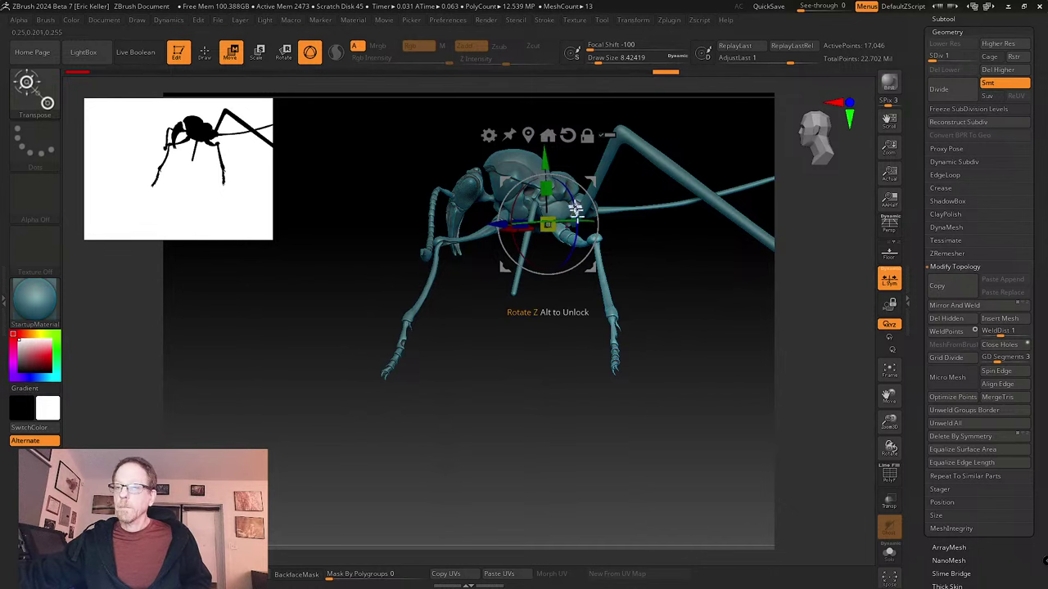
pyautogui.click(566, 138)
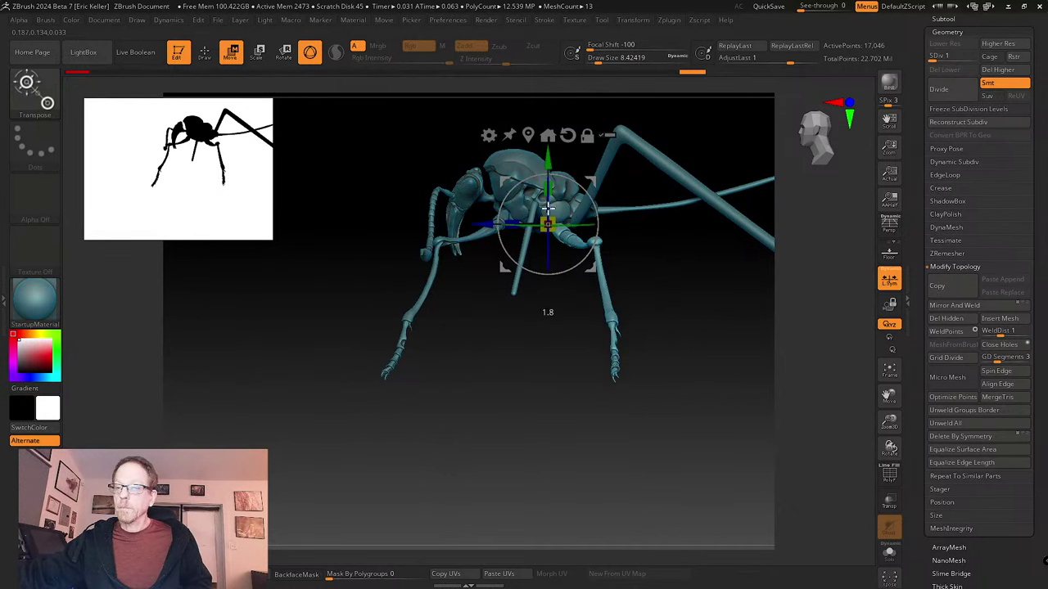
pyautogui.moveTo(577, 221); pyautogui.dragTo(589, 225)
pyautogui.moveTo(688, 325); pyautogui.dragTo(685, 261)
# - Delete the old middle-leg placeholder subtool, Skin_ZSphere_3, and accept the non-undoable operation
pyautogui.keyDown('alt'); pyautogui.click(555, 201); pyautogui.keyUp('alt')
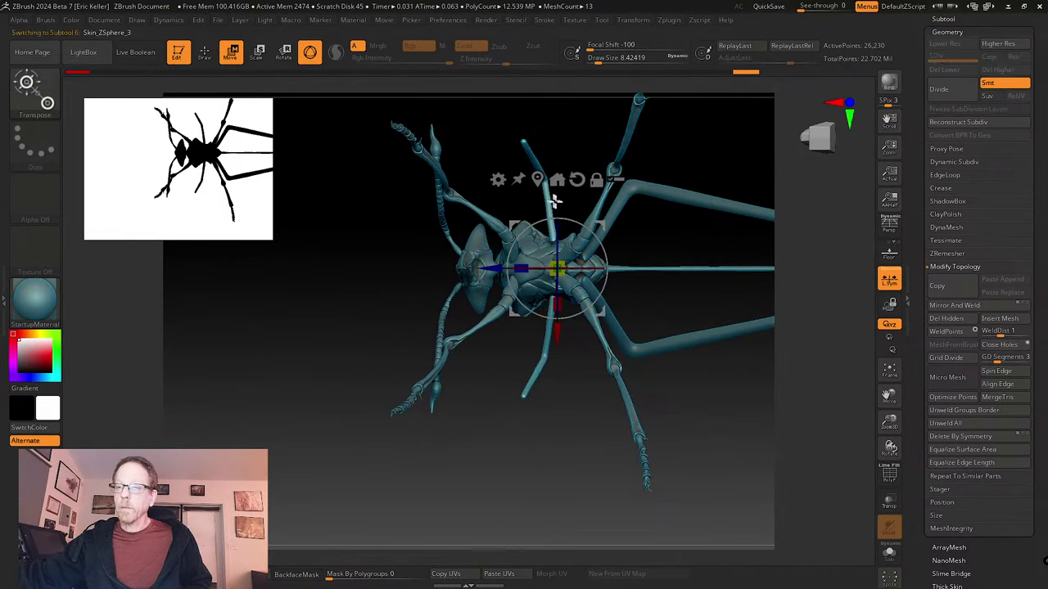
pyautogui.moveTo(914, 130); pyautogui.dragTo(921, 177)
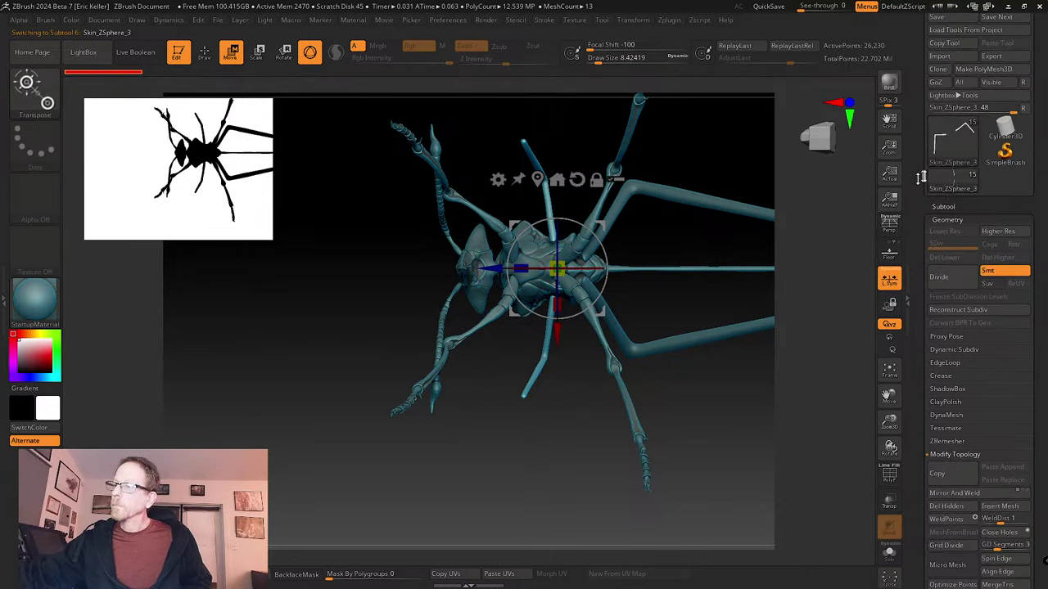
pyautogui.click(943, 207)
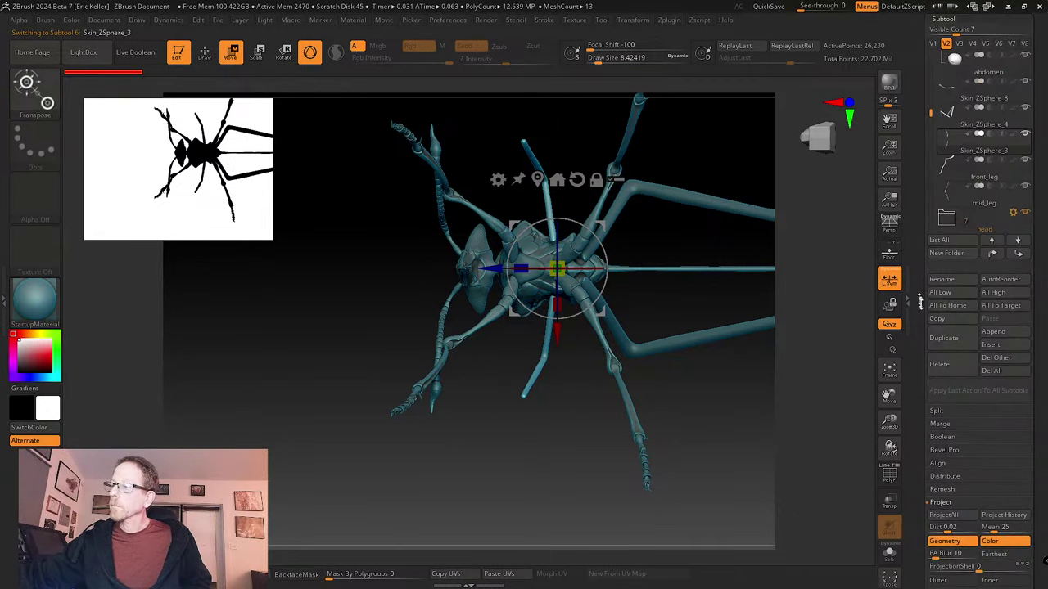
pyautogui.click(955, 347)
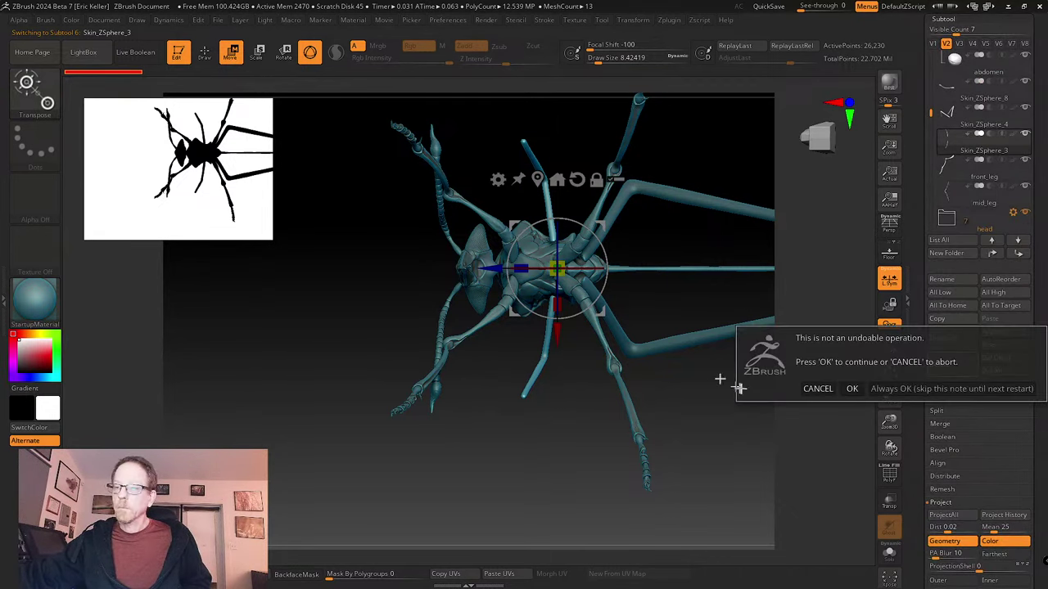
pyautogui.click(855, 389)
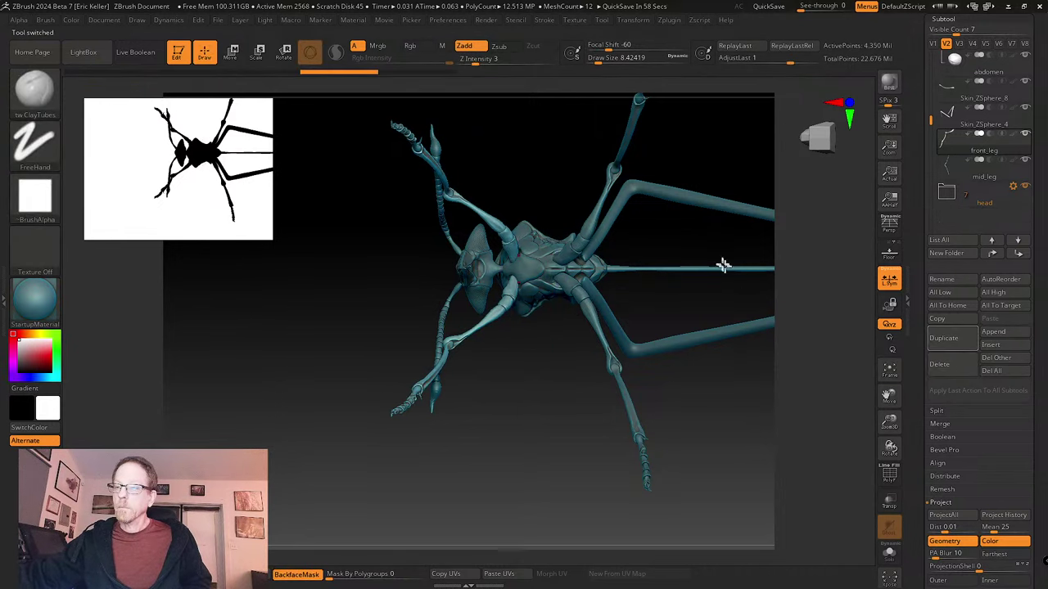
# - Select the mid_leg subtool and refine the legs' rotation, scale and placement where they attach beneath the thorax
pyautogui.keyDown('alt'); pyautogui.click(573, 253); pyautogui.keyUp('alt')
pyautogui.moveTo(662, 235)
pyautogui.mouseDown()
pyautogui.moveTo(674, 245)
pyautogui.moveTo(671, 360)
pyautogui.moveTo(722, 356)
pyautogui.moveTo(693, 355)
pyautogui.mouseUp()
pyautogui.keyDown('alt'); pyautogui.moveTo(628, 351); pyautogui.dragTo(538, 343); pyautogui.keyUp('alt')
pyautogui.press('w')
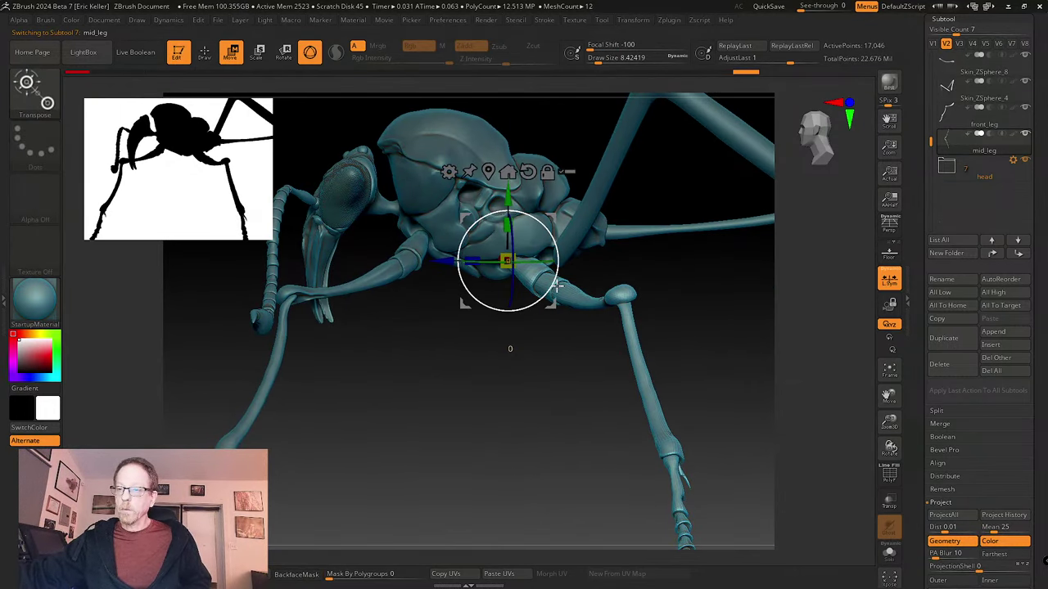
pyautogui.moveTo(557, 286); pyautogui.dragTo(552, 308)
pyautogui.moveTo(583, 366); pyautogui.dragTo(496, 372)
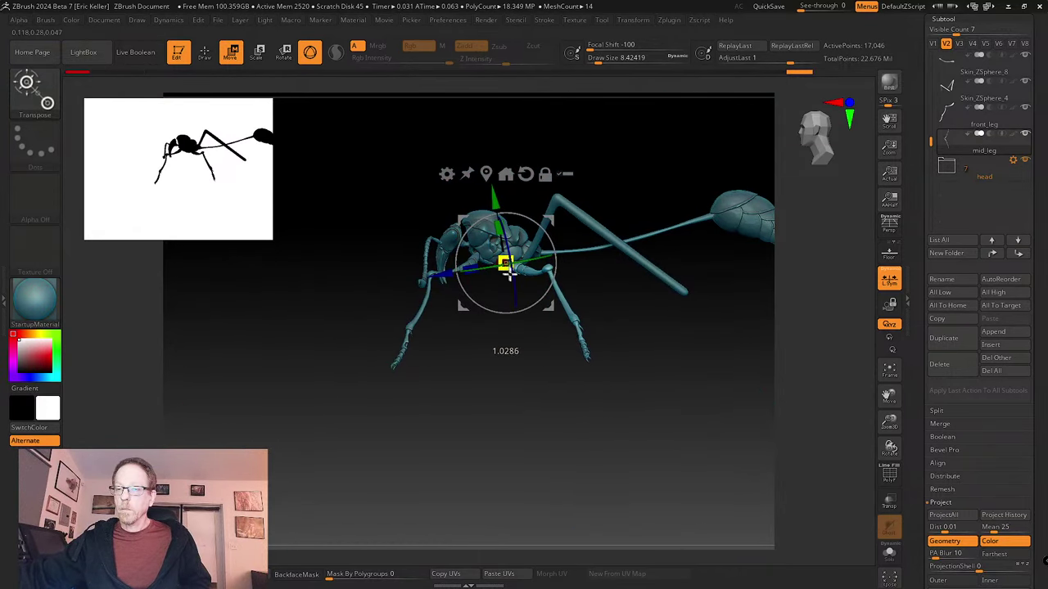
pyautogui.moveTo(512, 276); pyautogui.dragTo(512, 277)
pyautogui.moveTo(550, 338); pyautogui.dragTo(622, 323)
pyautogui.moveTo(553, 300)
pyautogui.mouseDown()
pyautogui.moveTo(557, 287)
pyautogui.moveTo(554, 304)
pyautogui.mouseUp()
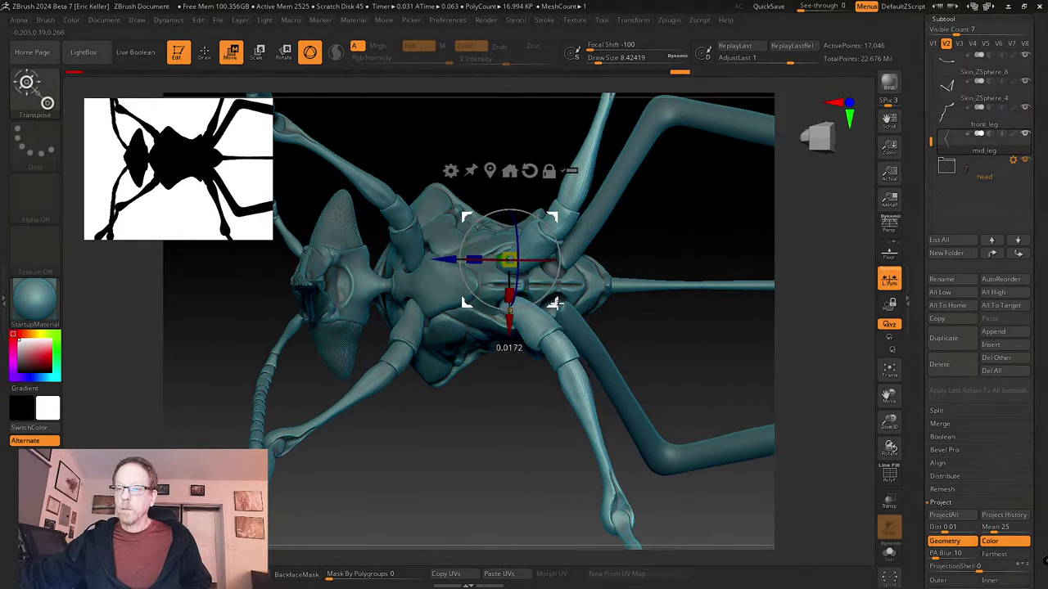
pyautogui.moveTo(691, 272)
pyautogui.mouseDown()
pyautogui.moveTo(631, 237)
pyautogui.moveTo(620, 299)
pyautogui.moveTo(655, 224)
pyautogui.moveTo(640, 278)
pyautogui.moveTo(605, 259)
pyautogui.moveTo(598, 273)
pyautogui.moveTo(601, 302)
pyautogui.moveTo(638, 307)
pyautogui.moveTo(617, 278)
pyautogui.moveTo(683, 330)
pyautogui.moveTo(658, 291)
pyautogui.moveTo(663, 433)
pyautogui.moveTo(639, 357)
pyautogui.moveTo(682, 318)
pyautogui.moveTo(641, 296)
pyautogui.moveTo(627, 332)
pyautogui.moveTo(604, 322)
pyautogui.moveTo(502, 337)
pyautogui.moveTo(579, 354)
pyautogui.mouseUp()
# - Isolate and mask the mid legs' upper segments one after another from the base to the knee, leaving the lower legs unmasked
pyautogui.press('q')
pyautogui.keyDown('ctrl'); pyautogui.keyDown('shift'); pyautogui.click(499, 288); pyautogui.keyUp('shift'); pyautogui.keyUp('ctrl')
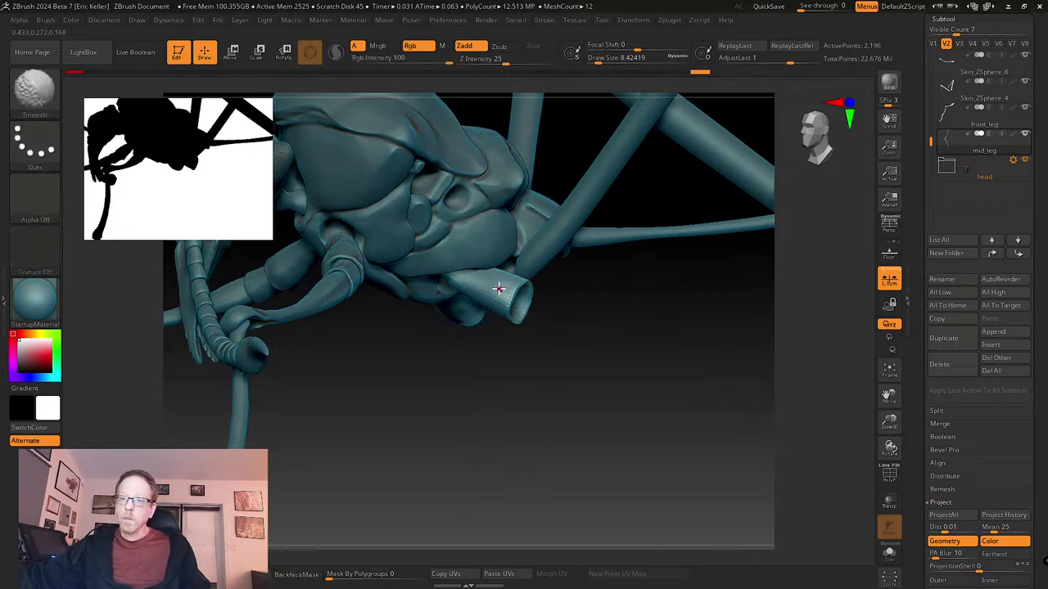
pyautogui.keyDown('ctrl'); pyautogui.click(543, 360); pyautogui.keyUp('ctrl')
pyautogui.keyDown('ctrl'); pyautogui.keyDown('shift'); pyautogui.click(543, 361); pyautogui.keyUp('shift'); pyautogui.keyUp('ctrl')
pyautogui.keyDown('ctrl'); pyautogui.keyDown('shift'); pyautogui.click(537, 308); pyautogui.keyUp('shift'); pyautogui.keyUp('ctrl')
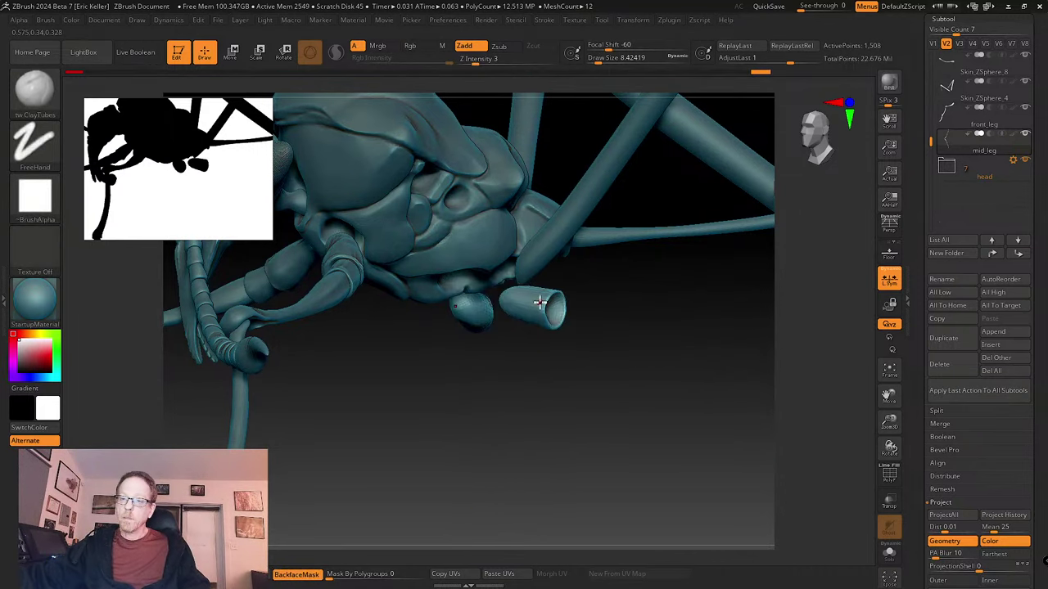
pyautogui.keyDown('ctrl'); pyautogui.click(545, 344); pyautogui.keyUp('ctrl')
pyautogui.keyDown('ctrl'); pyautogui.keyDown('shift'); pyautogui.click(565, 374); pyautogui.keyUp('shift'); pyautogui.keyUp('ctrl')
pyautogui.keyDown('ctrl'); pyautogui.keyDown('shift'); pyautogui.click(570, 318); pyautogui.keyUp('shift'); pyautogui.keyUp('ctrl')
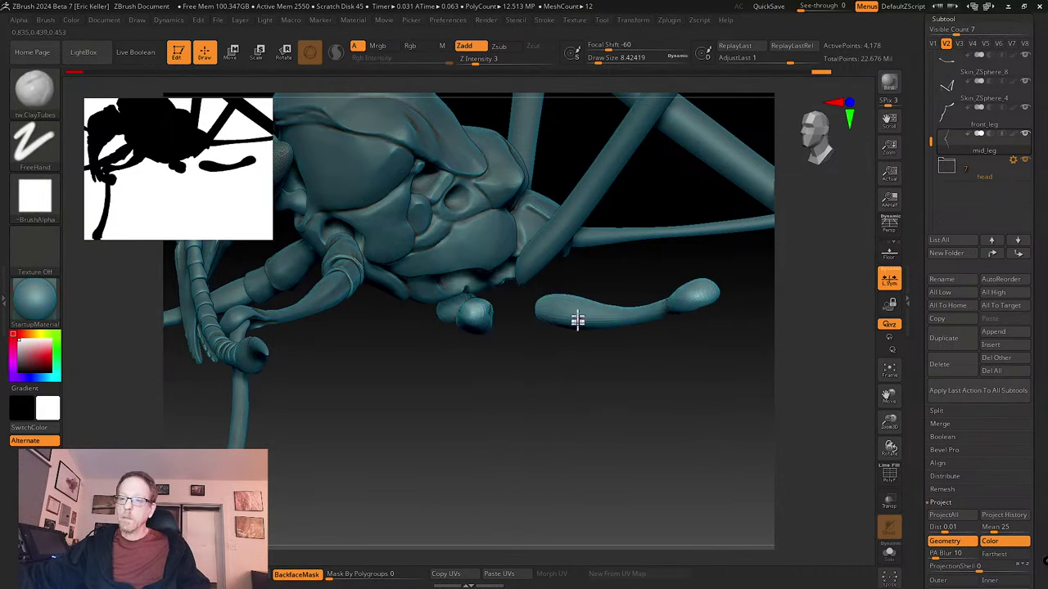
pyautogui.keyDown('ctrl'); pyautogui.click(583, 348); pyautogui.keyUp('ctrl')
pyautogui.keyDown('ctrl'); pyautogui.keyDown('shift'); pyautogui.click(623, 386); pyautogui.keyUp('shift'); pyautogui.keyUp('ctrl')
pyautogui.moveTo(646, 393); pyautogui.dragTo(449, 315)
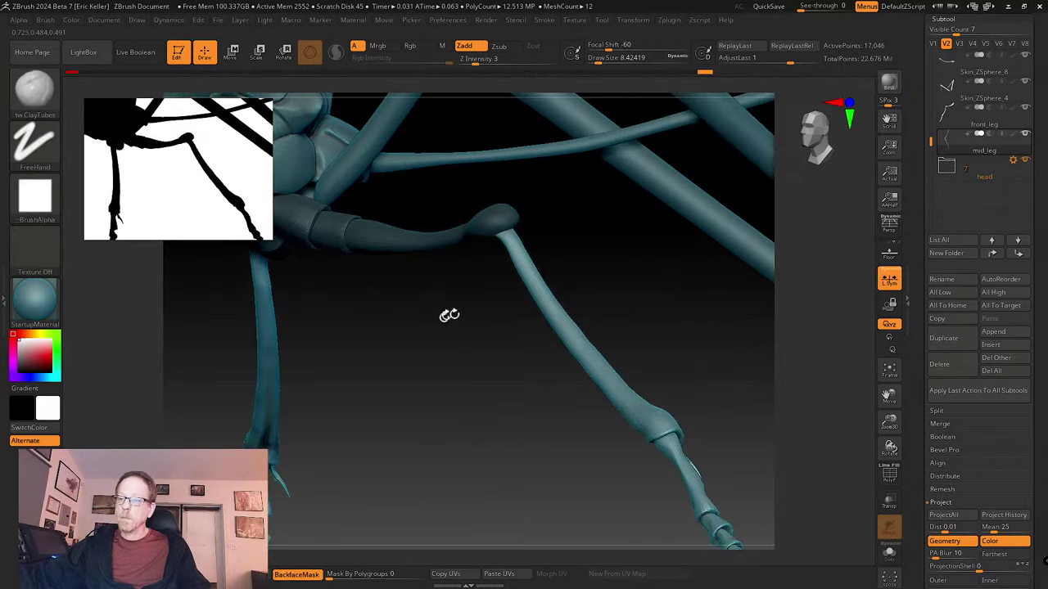
pyautogui.moveTo(648, 328); pyautogui.dragTo(498, 302)
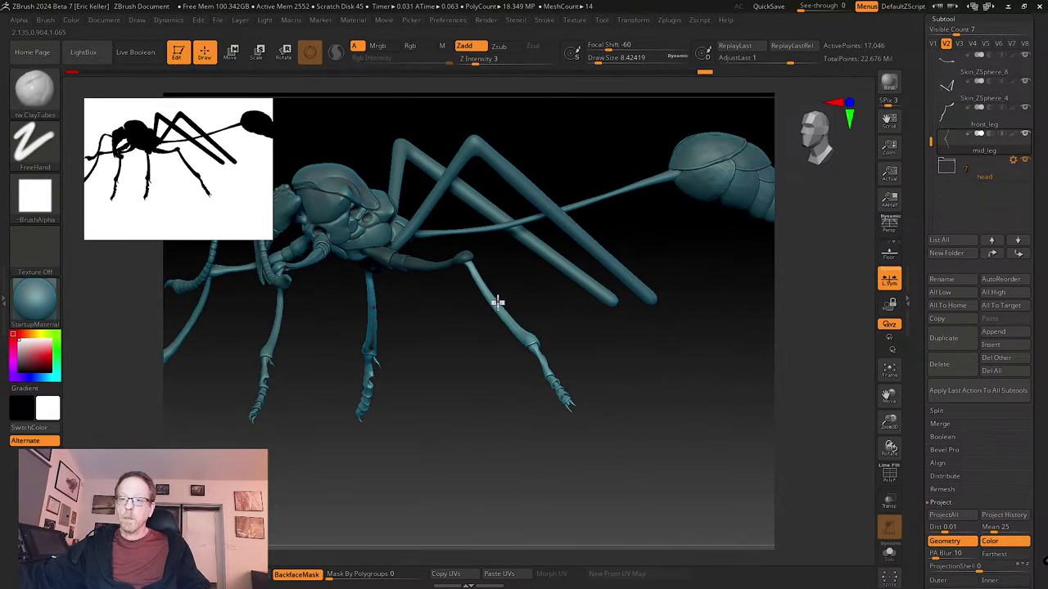
# - Place the transform gizmo at the mid leg's knee joint and rotate the unmasked lower legs backward
pyautogui.press('w')
pyautogui.moveTo(482, 404); pyautogui.dragTo(494, 273)
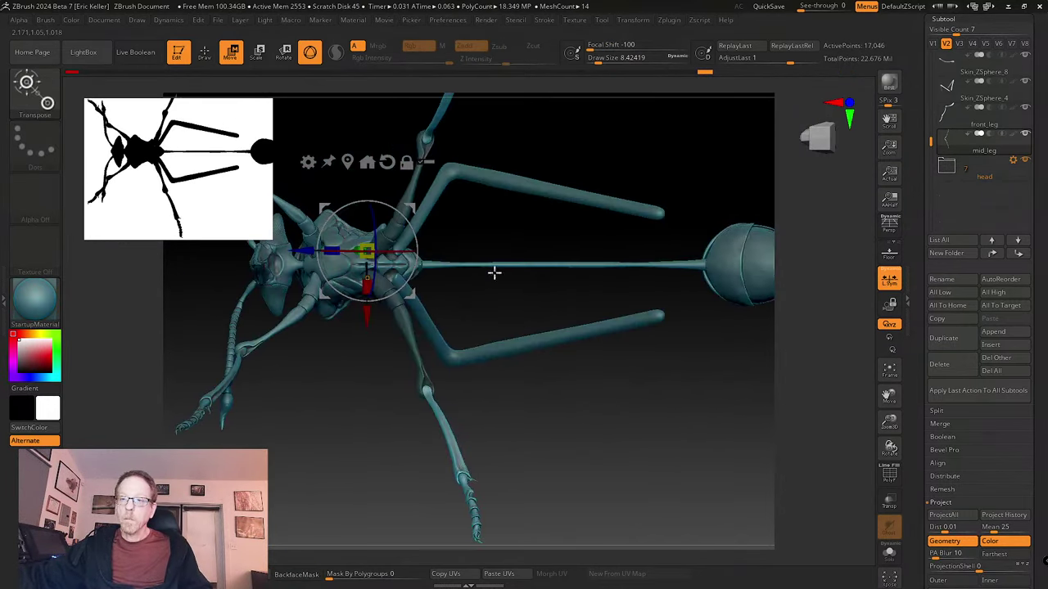
pyautogui.moveTo(413, 292); pyautogui.dragTo(467, 180)
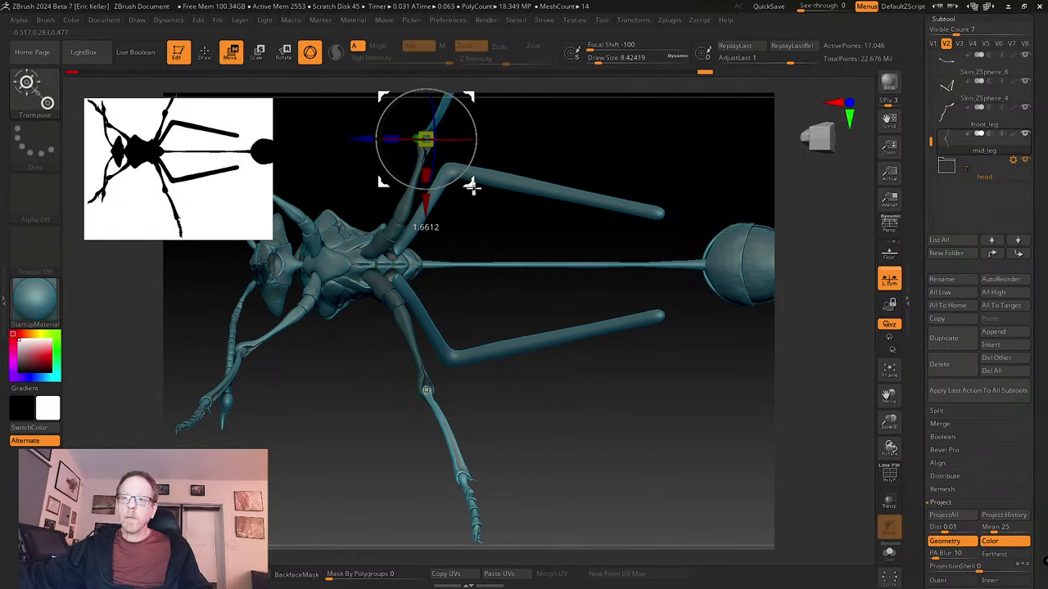
pyautogui.moveTo(508, 234); pyautogui.dragTo(535, 352)
pyautogui.keyDown('ctrl'); pyautogui.moveTo(554, 318); pyautogui.dragTo(634, 380, button='right'); pyautogui.keyUp('ctrl')
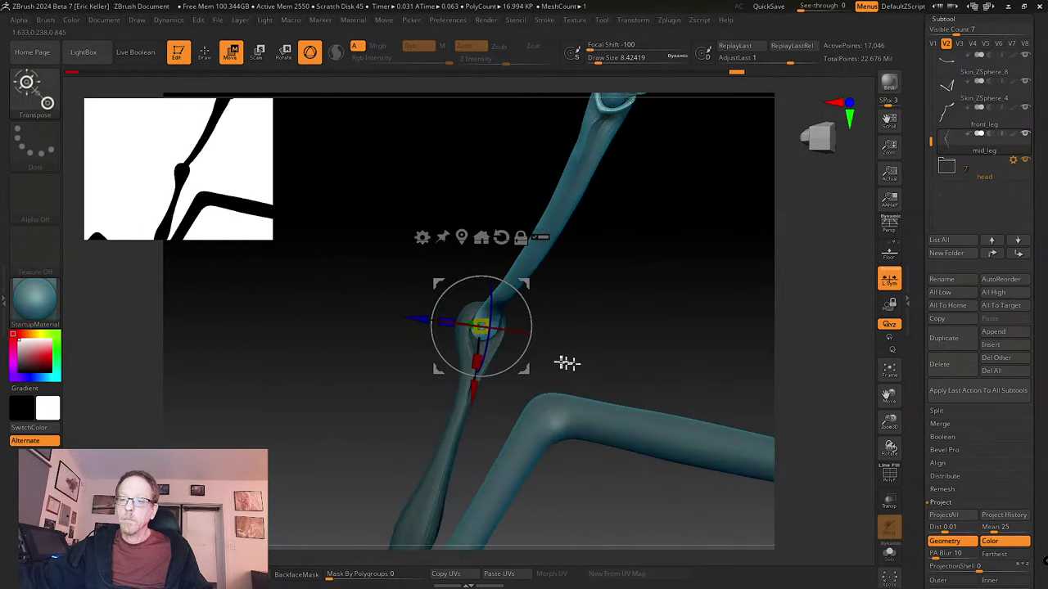
pyautogui.moveTo(532, 352); pyautogui.dragTo(617, 393)
pyautogui.keyDown('ctrl'); pyautogui.moveTo(612, 444); pyautogui.dragTo(575, 372, button='right'); pyautogui.keyUp('ctrl')
pyautogui.moveTo(525, 359)
pyautogui.mouseDown()
pyautogui.moveTo(614, 335)
pyautogui.moveTo(615, 297)
pyautogui.moveTo(622, 316)
pyautogui.mouseUp()
# - Extend the mask over the mid legs' tibiae and place the transform gizmo at the joint where the foot begins
pyautogui.press('q')
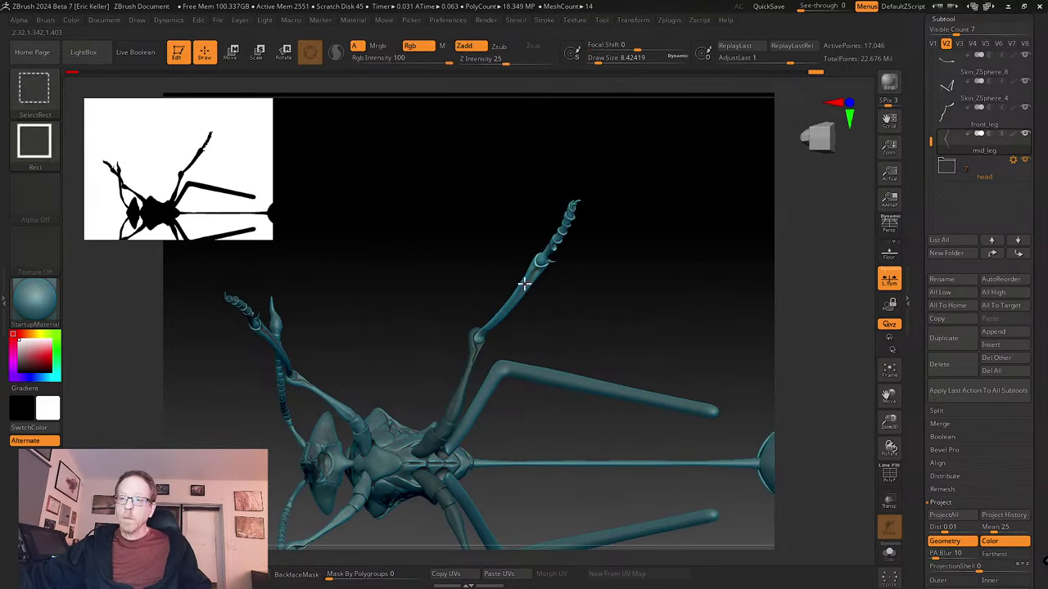
pyautogui.keyDown('ctrl'); pyautogui.keyDown('alt'); pyautogui.keyDown('shift'); pyautogui.click(525, 283); pyautogui.keyUp('shift'); pyautogui.keyUp('alt'); pyautogui.keyUp('ctrl')
pyautogui.keyDown('ctrl'); pyautogui.keyDown('shift'); pyautogui.click(597, 299); pyautogui.keyUp('shift'); pyautogui.keyUp('ctrl')
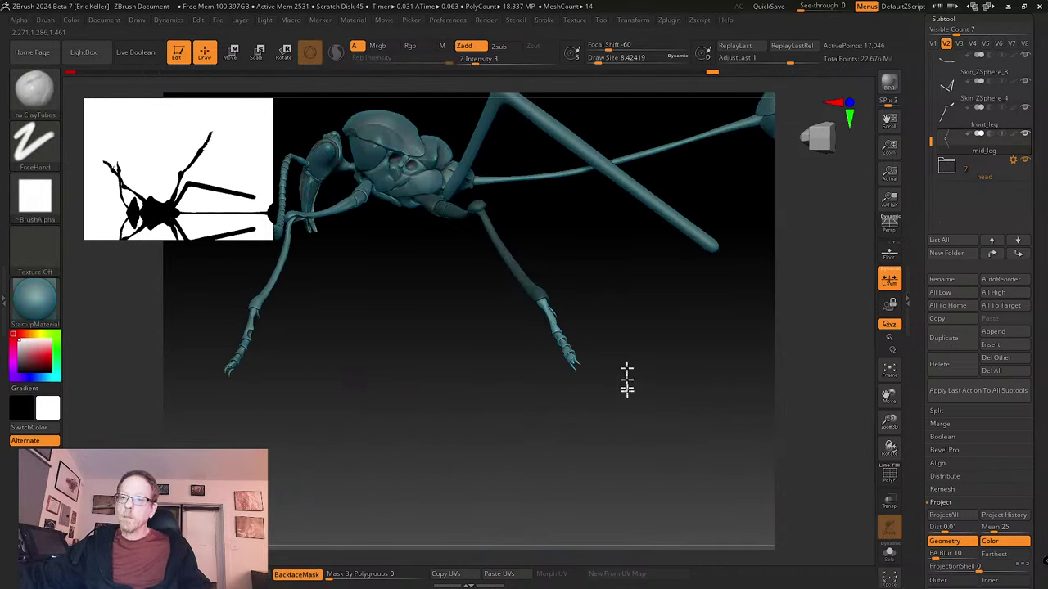
pyautogui.press('w')
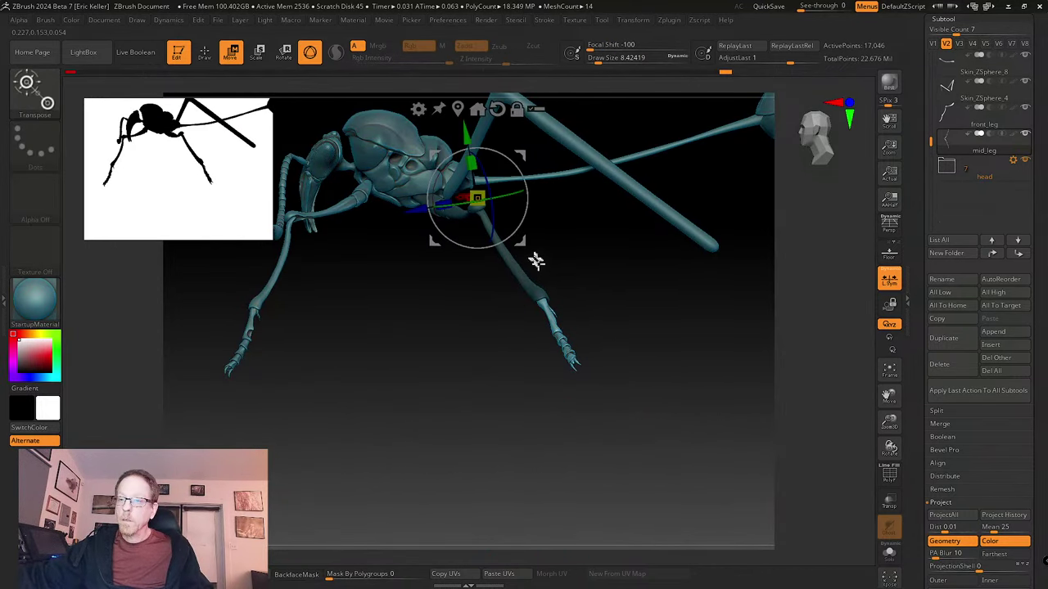
pyautogui.keyDown('alt'); pyautogui.moveTo(519, 240); pyautogui.dragTo(587, 346); pyautogui.keyUp('alt')
pyautogui.keyDown('shift'); pyautogui.moveTo(651, 409); pyautogui.dragTo(659, 288); pyautogui.keyUp('shift')
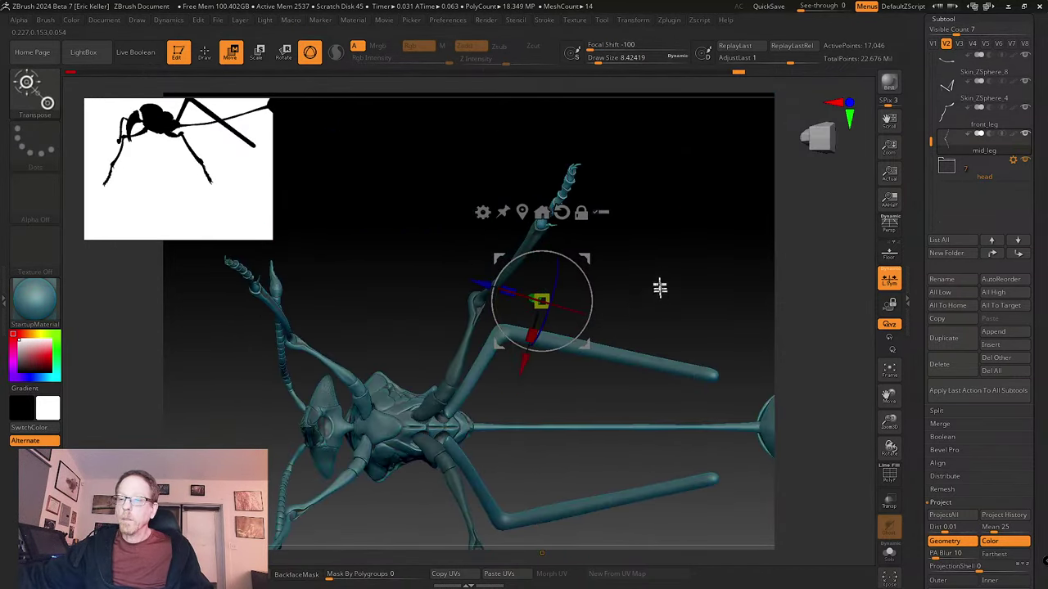
pyautogui.moveTo(584, 343); pyautogui.dragTo(659, 460)
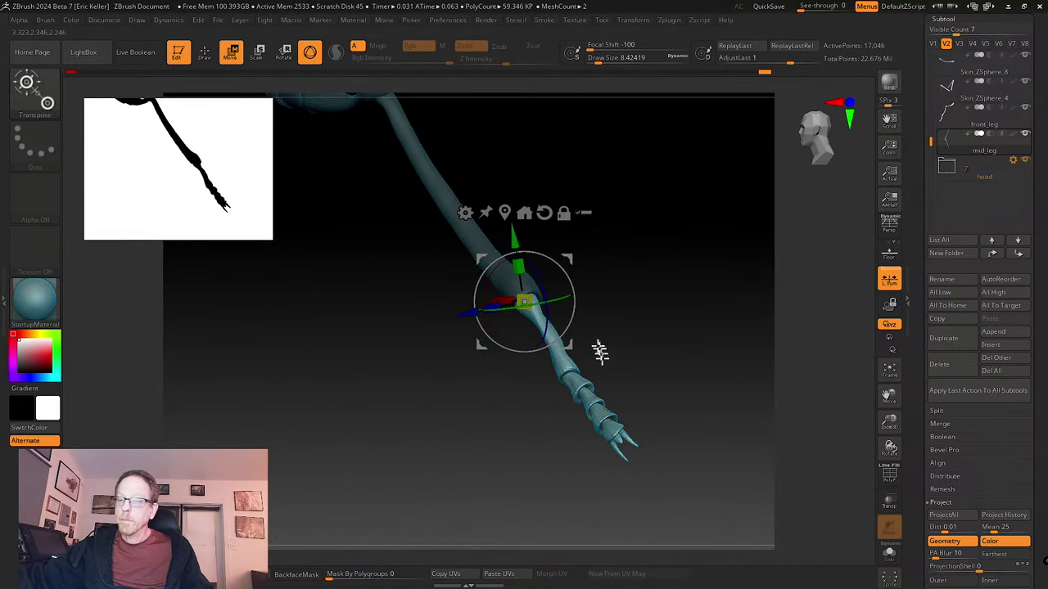
# - Rotate the mid legs' unmasked feet around the ankle joint and nudge them to sit properly in the tibia sockets
pyautogui.moveTo(572, 328); pyautogui.dragTo(562, 293)
pyautogui.moveTo(539, 253); pyautogui.dragTo(548, 253)
pyautogui.moveTo(613, 363); pyautogui.dragTo(559, 334)
pyautogui.moveTo(568, 341)
pyautogui.mouseDown()
pyautogui.moveTo(554, 304)
pyautogui.moveTo(572, 338)
pyautogui.moveTo(548, 343)
pyautogui.mouseUp()
pyautogui.moveTo(569, 339); pyautogui.dragTo(571, 342)
pyautogui.moveTo(635, 350); pyautogui.dragTo(438, 322)
# - Tilt the mid legs' feet to a flatter angle from the side, and refine their twist from the underside
pyautogui.keyDown('alt'); pyautogui.moveTo(509, 380); pyautogui.dragTo(512, 395); pyautogui.keyUp('alt')
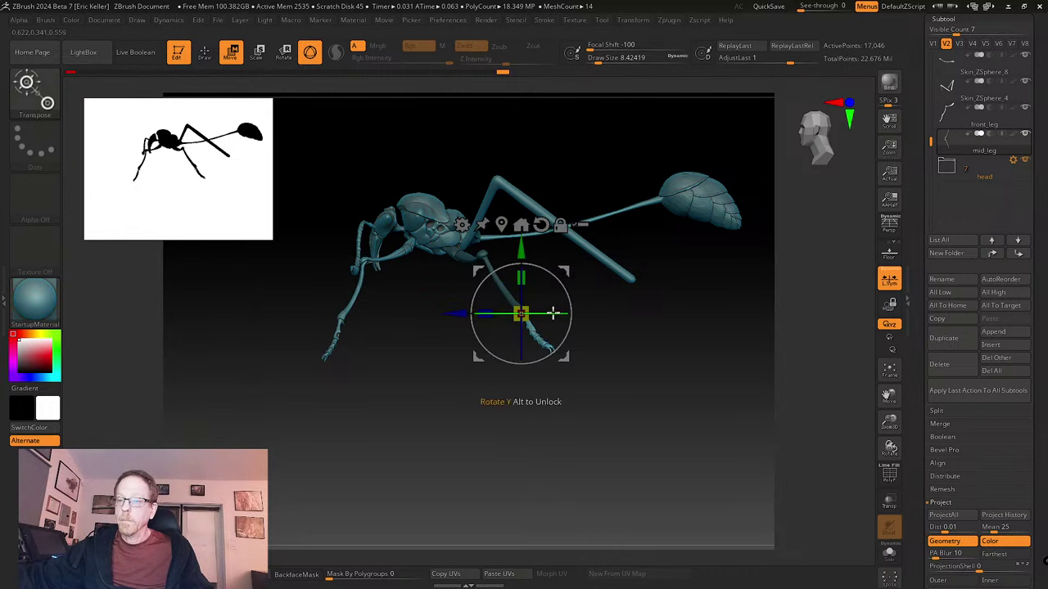
pyautogui.moveTo(566, 315); pyautogui.dragTo(570, 316)
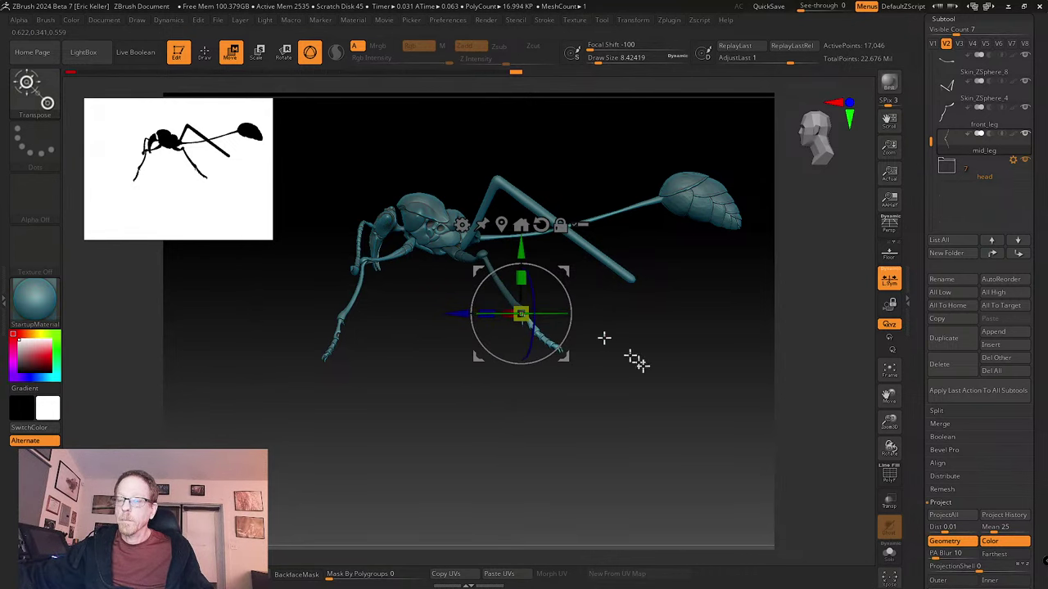
pyautogui.keyDown('alt'); pyautogui.moveTo(636, 360); pyautogui.dragTo(835, 463); pyautogui.keyUp('alt')
pyautogui.moveTo(679, 388); pyautogui.dragTo(679, 248)
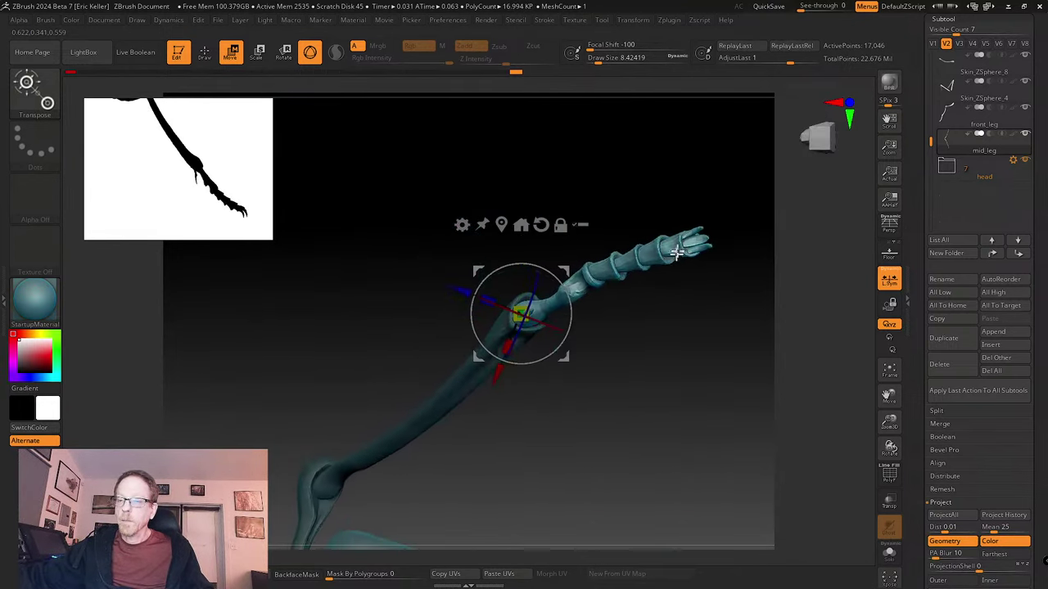
pyautogui.keyDown('alt'); pyautogui.moveTo(660, 328); pyautogui.dragTo(615, 297); pyautogui.keyUp('alt')
pyautogui.moveTo(548, 294); pyautogui.dragTo(603, 294)
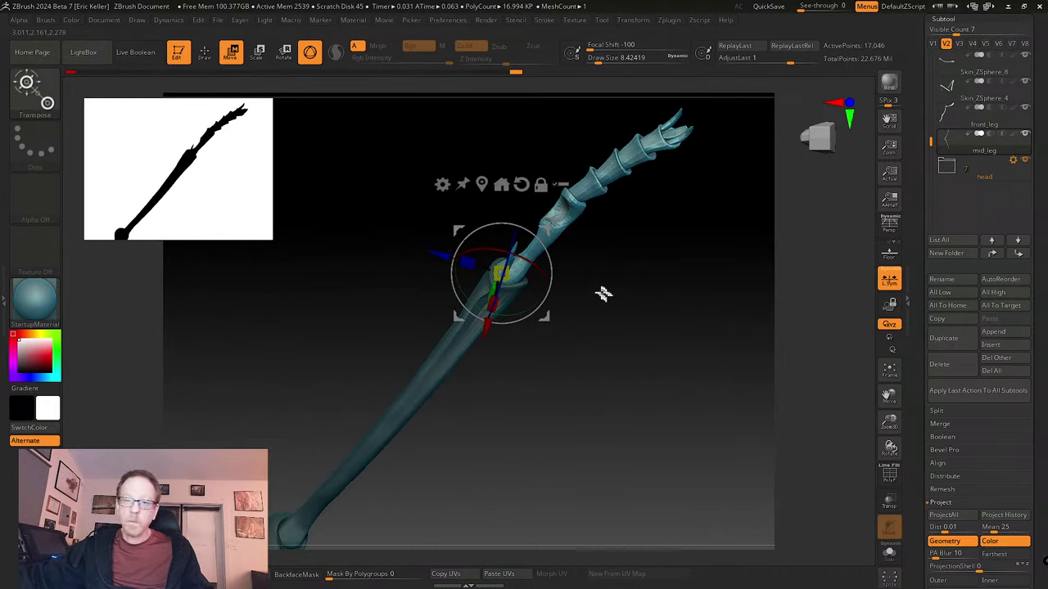
# - Enlarge the ClayTubes brush to a draw size of about 32.7 and smooth the mid leg's first foot segment
pyautogui.click(209, 58)
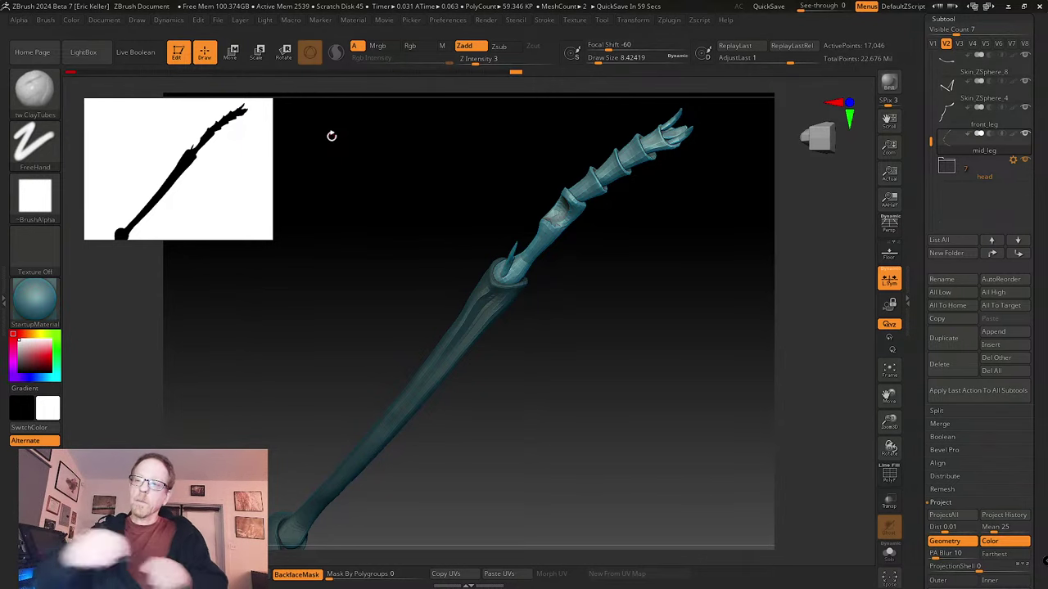
pyautogui.keyDown('ctrl'); pyautogui.moveTo(564, 230); pyautogui.dragTo(575, 370, button='right'); pyautogui.keyUp('ctrl')
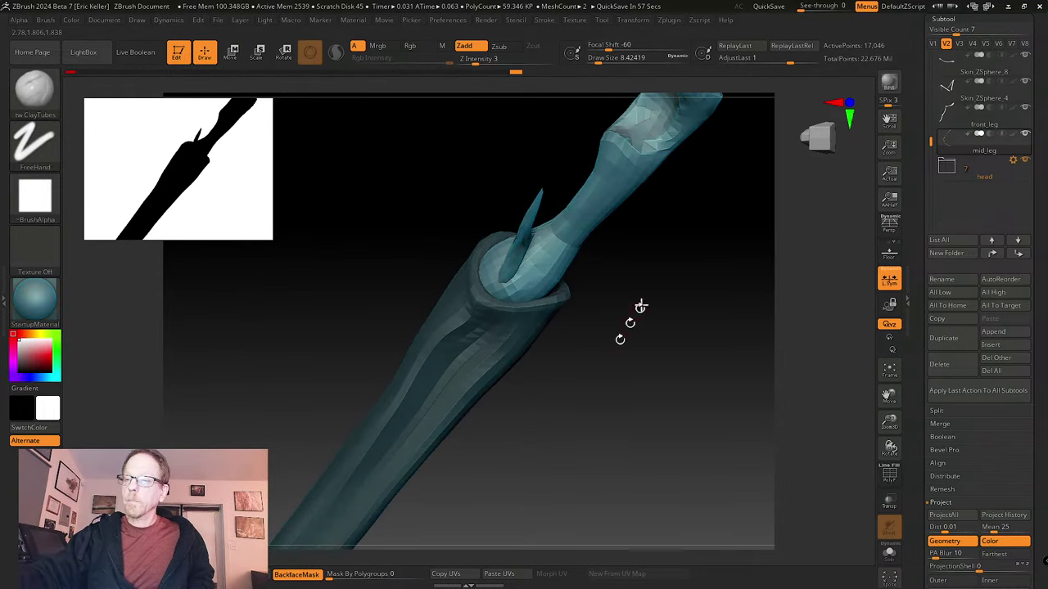
pyautogui.moveTo(640, 306); pyautogui.dragTo(549, 401, button='right')
pyautogui.press('s')
pyautogui.moveTo(541, 269)
pyautogui.mouseDown()
pyautogui.moveTo(550, 262)
pyautogui.moveTo(524, 248)
pyautogui.moveTo(498, 288)
pyautogui.moveTo(530, 225)
pyautogui.mouseUp()
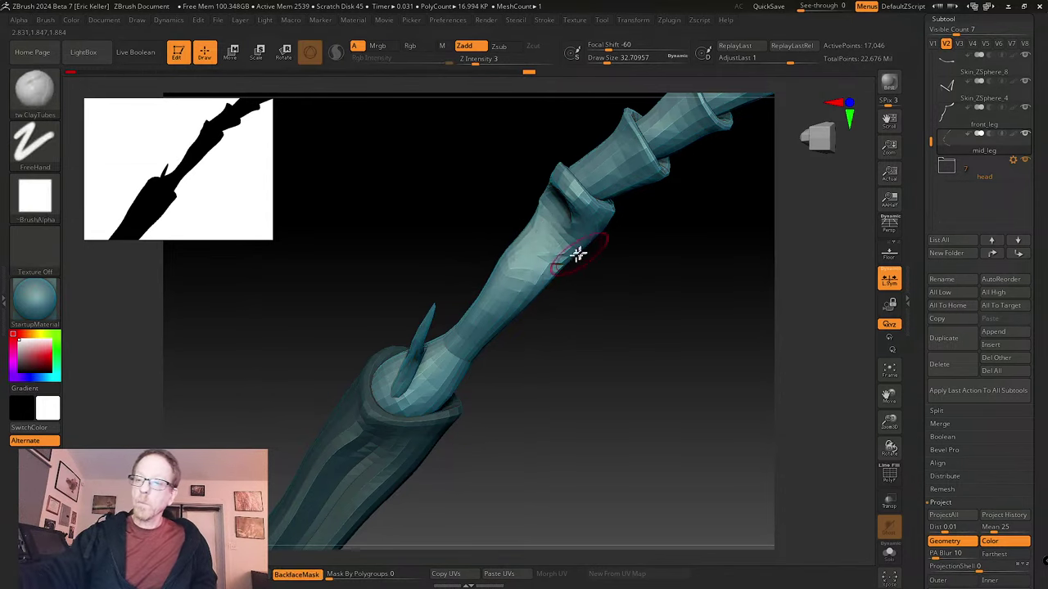
pyautogui.moveTo(579, 255); pyautogui.dragTo(580, 224, button='right')
pyautogui.moveTo(579, 225)
pyautogui.keyDown('shift'); pyautogui.mouseDown()
pyautogui.moveTo(534, 225)
pyautogui.moveTo(499, 356)
pyautogui.mouseUp(); pyautogui.keyUp('shift')
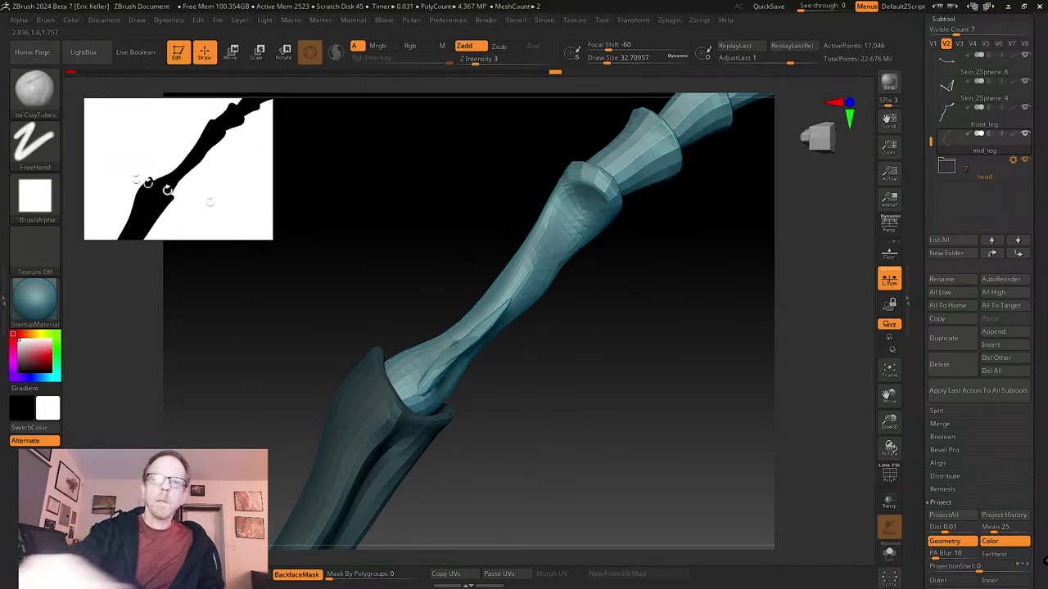
# - Raise the ClayTubes brush's Z intensity to 11, and fill and smooth the hollow at the first foot segment's outer end
pyautogui.press('b')
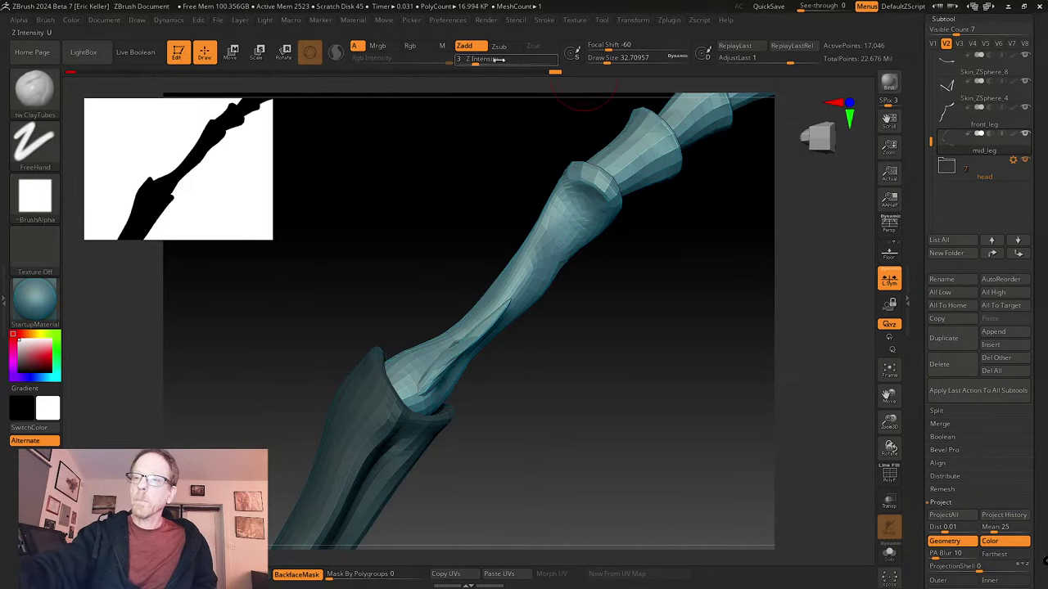
pyautogui.moveTo(498, 60); pyautogui.dragTo(505, 60)
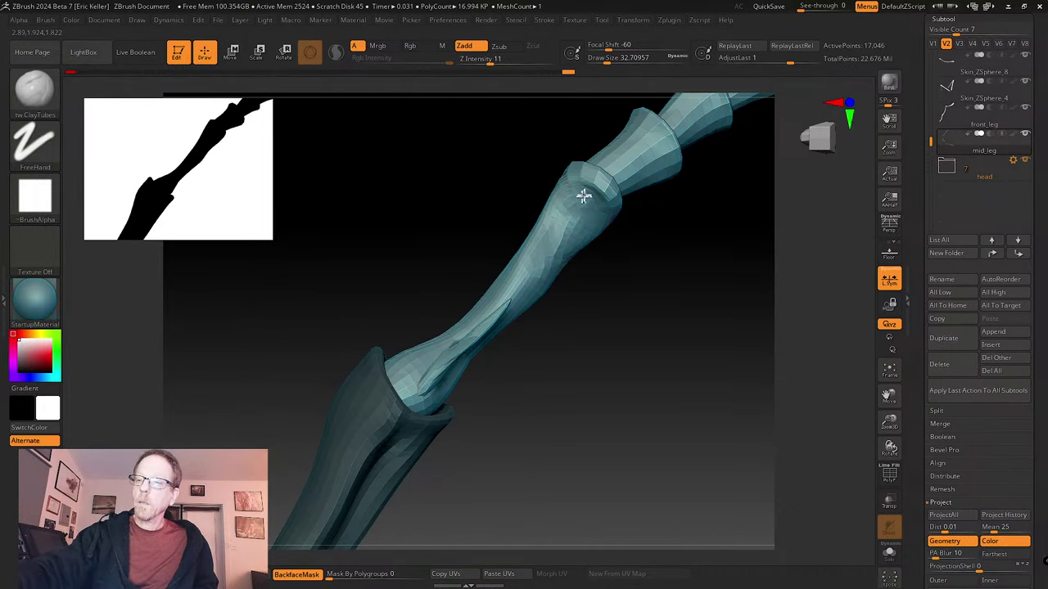
pyautogui.keyDown('shift'); pyautogui.moveTo(592, 217); pyautogui.dragTo(521, 293); pyautogui.keyUp('shift')
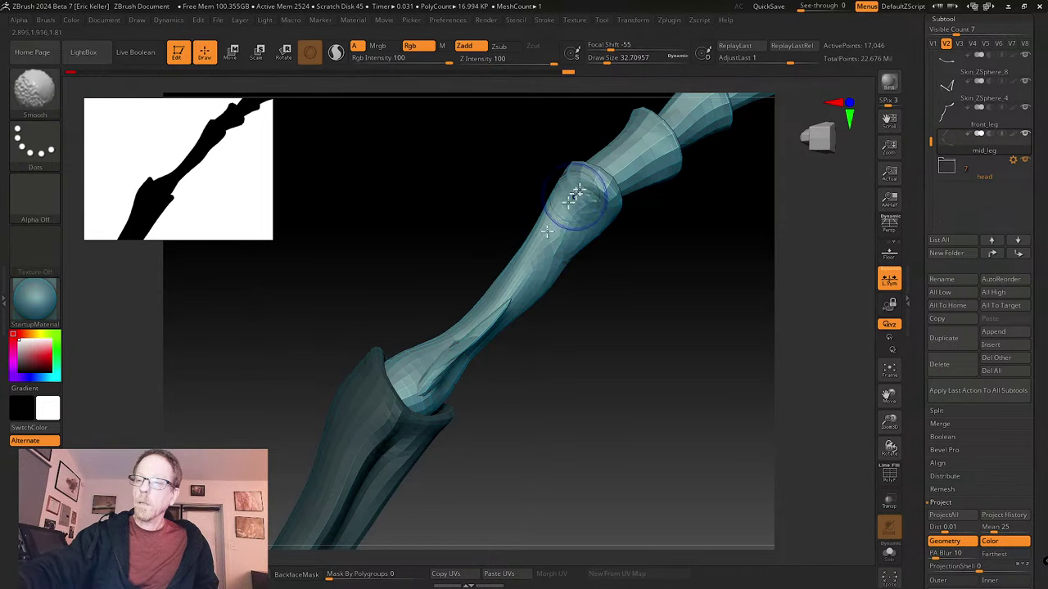
pyautogui.moveTo(573, 320); pyautogui.dragTo(584, 246)
pyautogui.moveTo(584, 211); pyautogui.dragTo(586, 201, button='right')
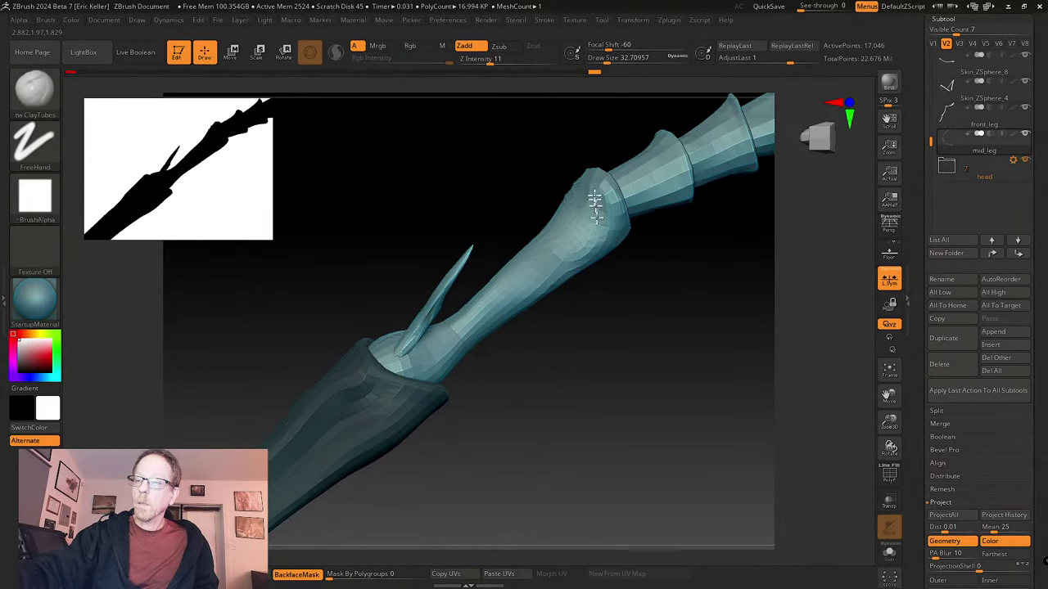
pyautogui.moveTo(587, 241); pyautogui.dragTo(598, 218, button='right')
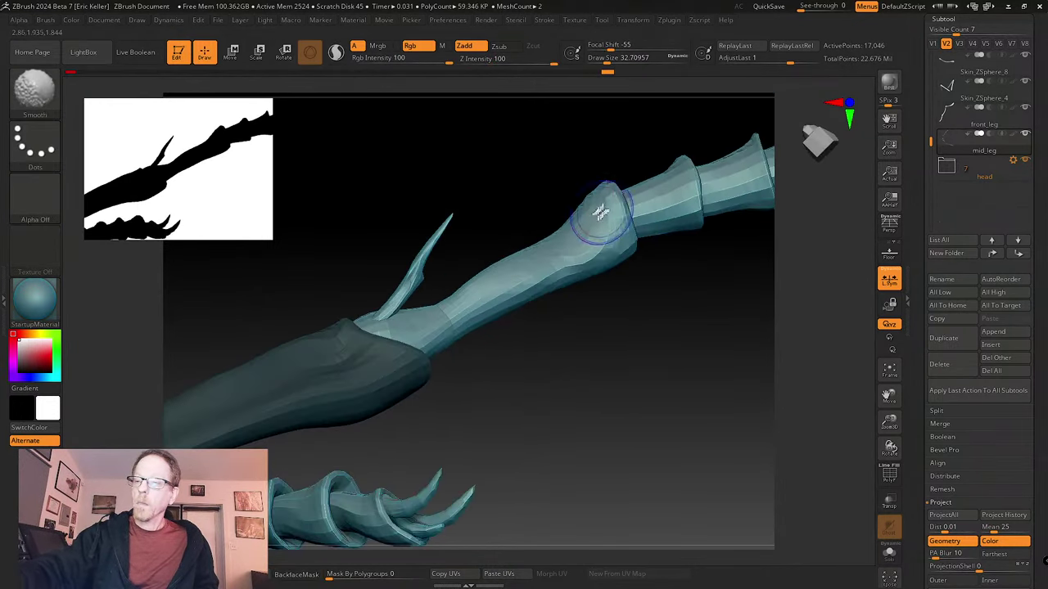
pyautogui.keyDown('shift'); pyautogui.moveTo(598, 217); pyautogui.dragTo(591, 227); pyautogui.keyUp('shift')
pyautogui.moveTo(591, 227); pyautogui.dragTo(578, 250, button='right')
pyautogui.keyDown('shift'); pyautogui.moveTo(578, 250); pyautogui.dragTo(573, 264); pyautogui.keyUp('shift')
pyautogui.moveTo(573, 265)
pyautogui.mouseDown(button='right')
pyautogui.moveTo(627, 288)
pyautogui.moveTo(591, 237)
pyautogui.mouseUp(button='right')
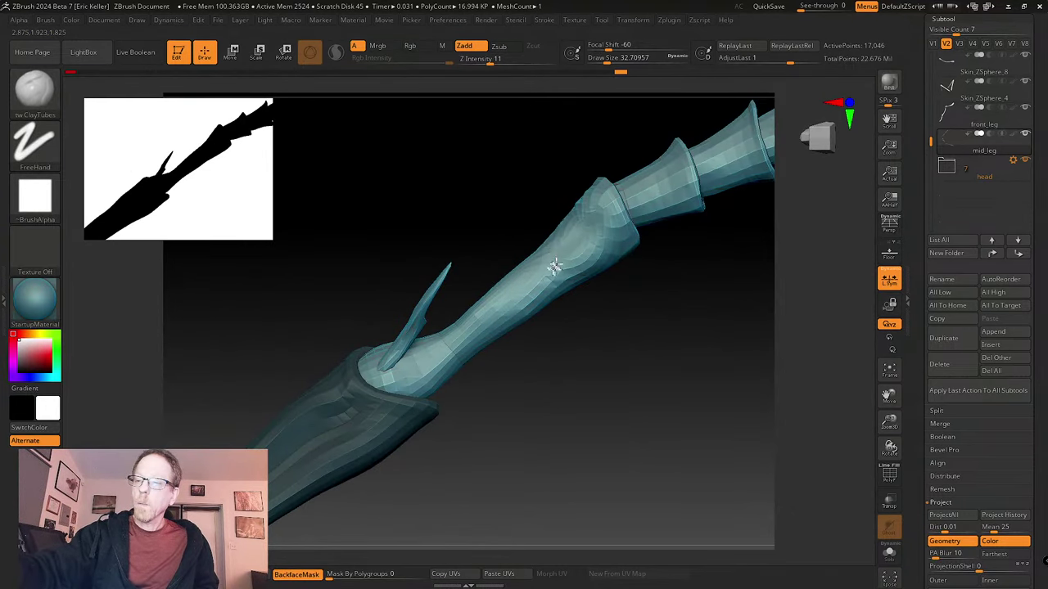
# - Build up the outer half of the mid leg's first foot segment with ClayTubes and smooth the strokes into the shaft
pyautogui.moveTo(555, 266); pyautogui.dragTo(557, 244, button='right')
pyautogui.moveTo(571, 185); pyautogui.dragTo(557, 250, button='right')
pyautogui.moveTo(568, 333); pyautogui.dragTo(602, 257, button='right')
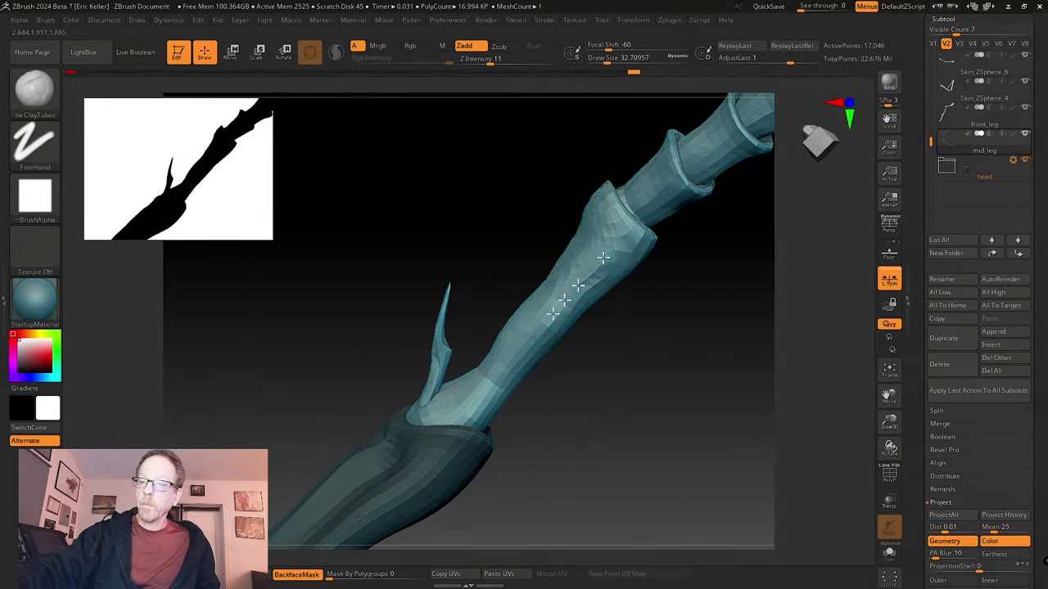
pyautogui.moveTo(601, 312); pyautogui.dragTo(615, 248, button='right')
pyautogui.keyDown('shift'); pyautogui.moveTo(603, 270); pyautogui.dragTo(538, 358); pyautogui.keyUp('shift')
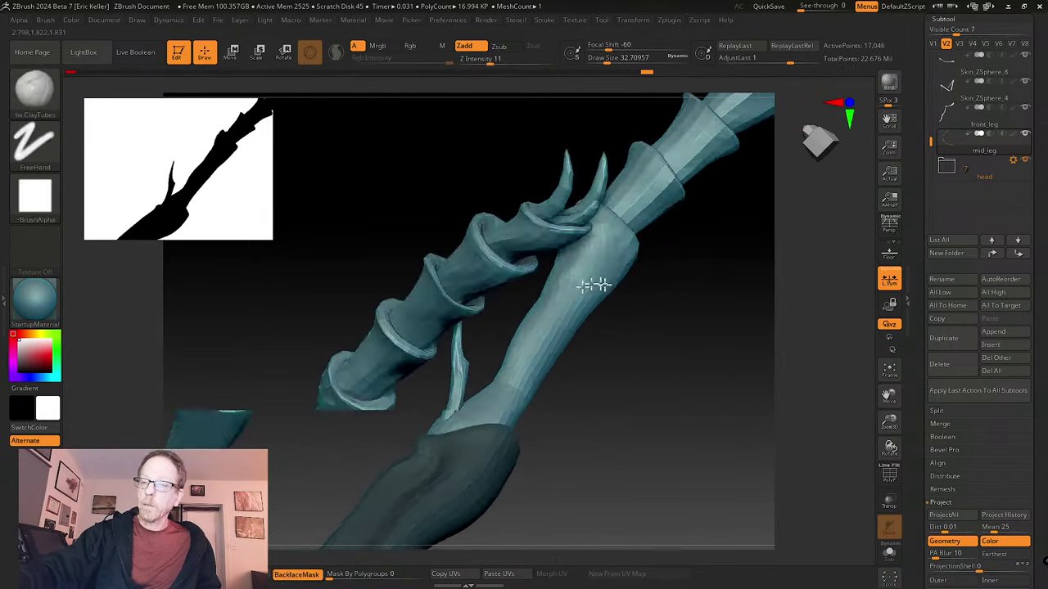
pyautogui.moveTo(598, 285); pyautogui.dragTo(570, 267, button='right')
pyautogui.keyDown('shift'); pyautogui.moveTo(571, 267); pyautogui.dragTo(580, 237); pyautogui.keyUp('shift')
pyautogui.moveTo(581, 210)
pyautogui.mouseDown(button='right')
pyautogui.moveTo(624, 362)
pyautogui.moveTo(572, 233)
pyautogui.mouseUp(button='right')
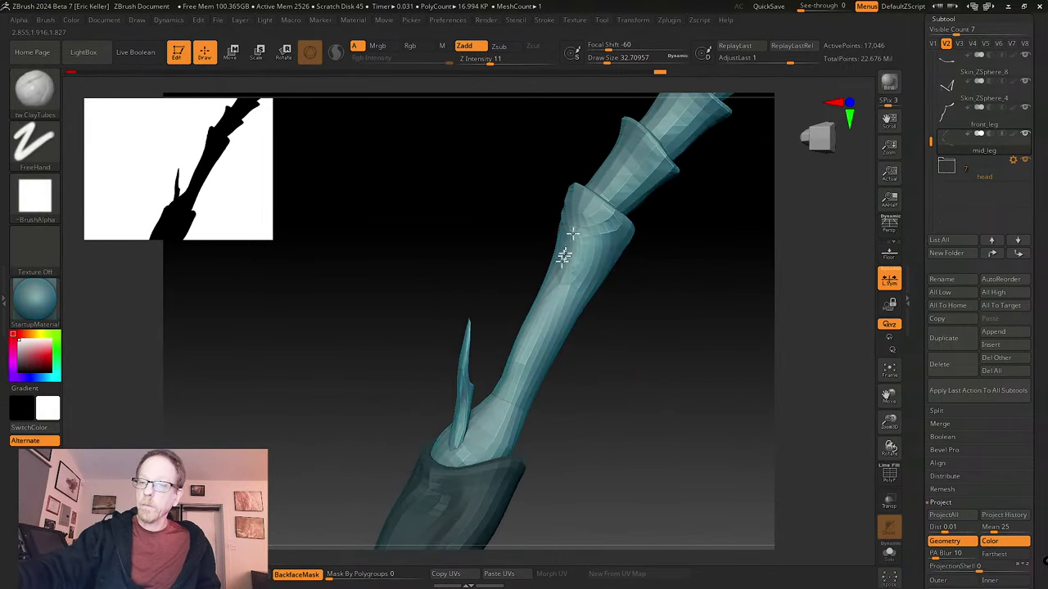
pyautogui.keyDown('shift'); pyautogui.moveTo(603, 313); pyautogui.dragTo(603, 234, button='right'); pyautogui.keyUp('shift')
pyautogui.moveTo(571, 368); pyautogui.dragTo(583, 258, button='right')
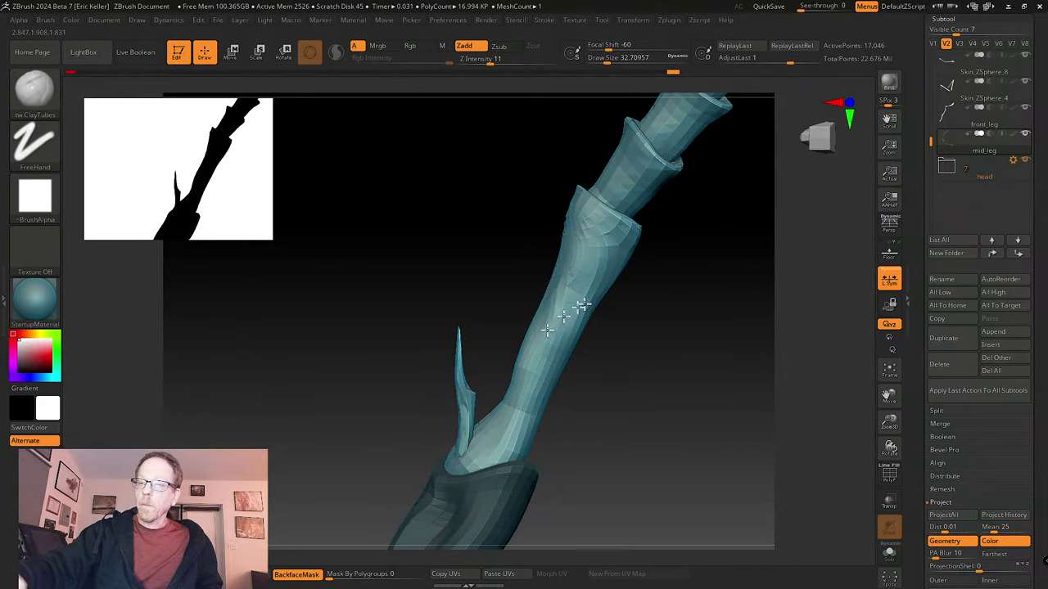
# - Smooth and fill the uneven surface just behind the flared rim of the mid leg's first foot segment
pyautogui.moveTo(580, 306)
pyautogui.mouseDown(button='right')
pyautogui.moveTo(596, 276)
pyautogui.moveTo(661, 398)
pyautogui.moveTo(575, 225)
pyautogui.mouseUp(button='right')
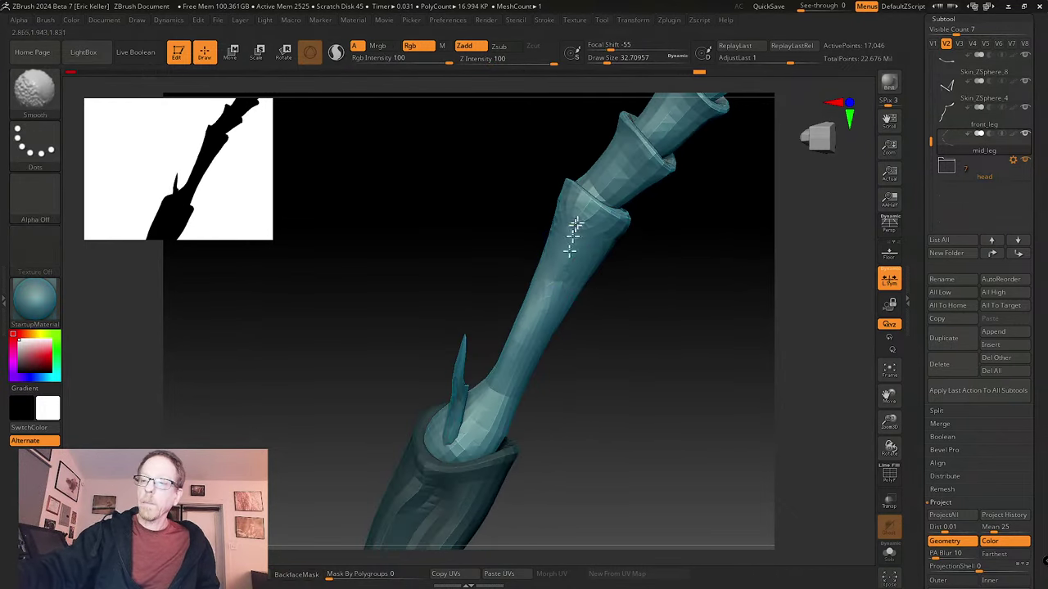
pyautogui.moveTo(541, 350); pyautogui.dragTo(613, 286, button='right')
pyautogui.moveTo(554, 187)
pyautogui.mouseDown(button='right')
pyautogui.moveTo(584, 283)
pyautogui.moveTo(532, 271)
pyautogui.mouseUp(button='right')
pyautogui.moveTo(533, 330); pyautogui.dragTo(587, 276, button='right')
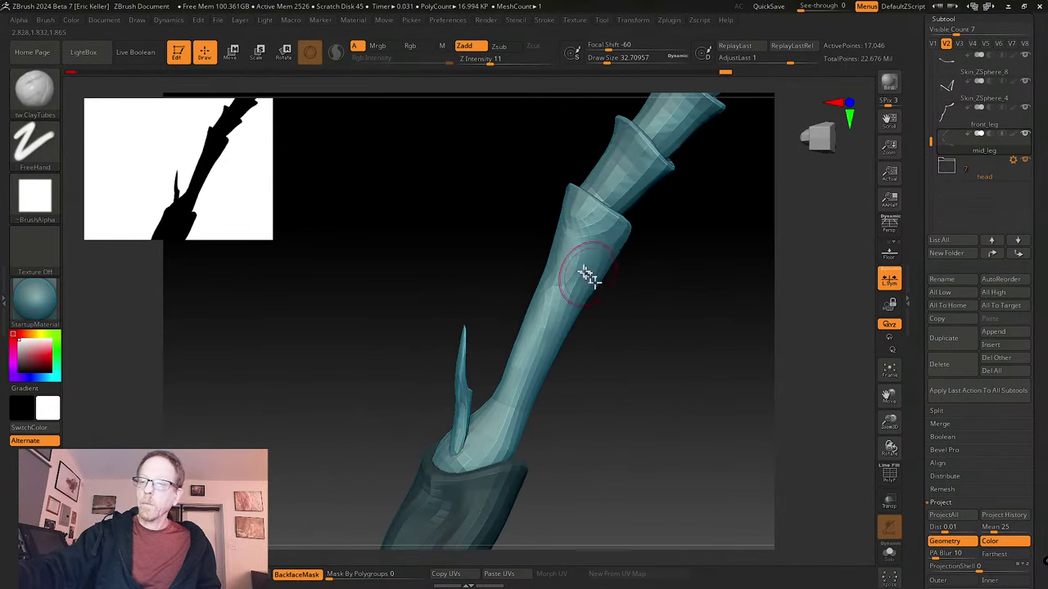
pyautogui.moveTo(625, 347); pyautogui.dragTo(566, 218, button='right')
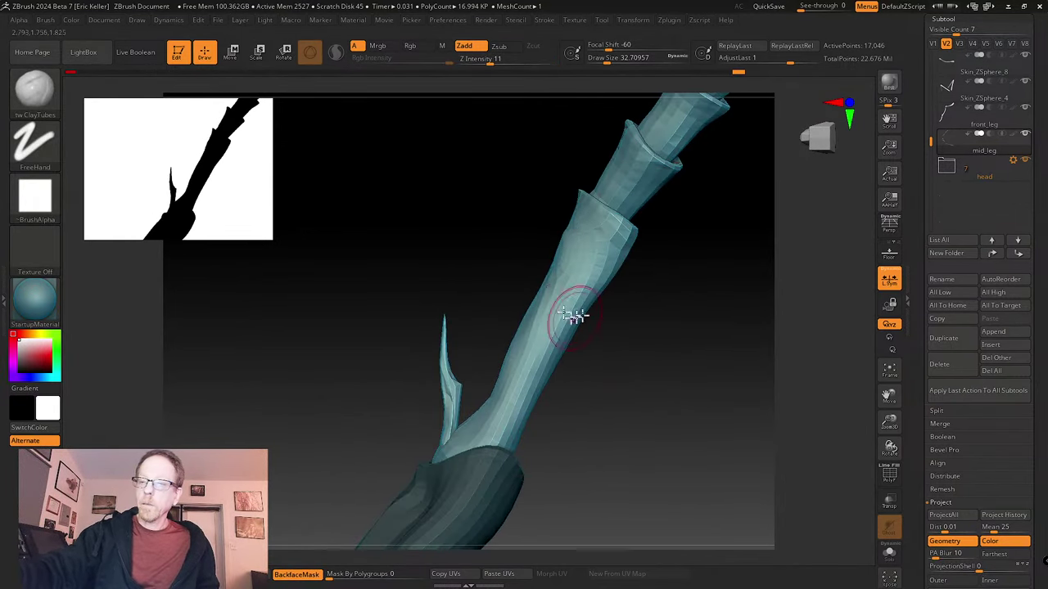
pyautogui.moveTo(571, 311); pyautogui.dragTo(584, 254, button='right')
pyautogui.moveTo(534, 366); pyautogui.dragTo(604, 316, button='right')
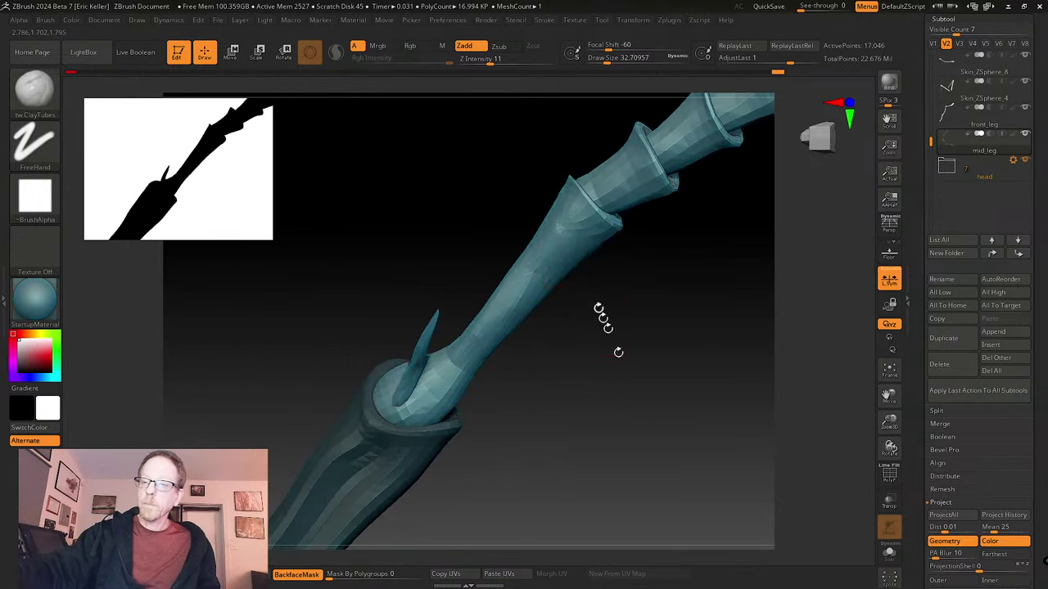
pyautogui.moveTo(538, 245); pyautogui.dragTo(599, 385, button='right')
pyautogui.moveTo(530, 234); pyautogui.dragTo(564, 224, button='right')
pyautogui.moveTo(486, 316); pyautogui.dragTo(515, 264, button='right')
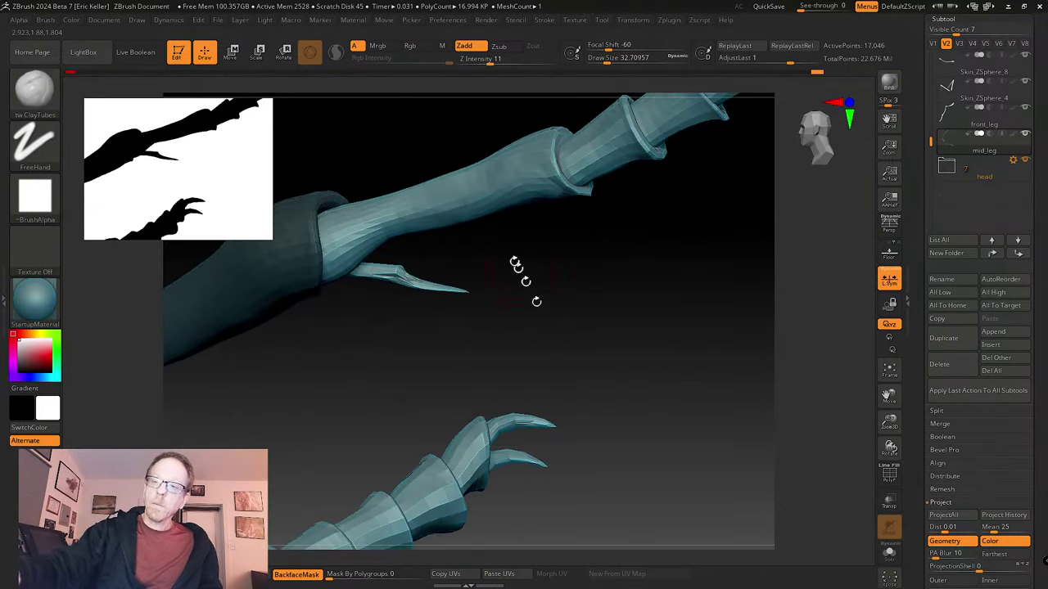
# - Even out the other sides of the mid leg's first foot segment, smoothing along the shaft toward the ankle
pyautogui.moveTo(488, 168); pyautogui.dragTo(489, 348, button='right')
pyautogui.moveTo(516, 406); pyautogui.dragTo(500, 318, button='right')
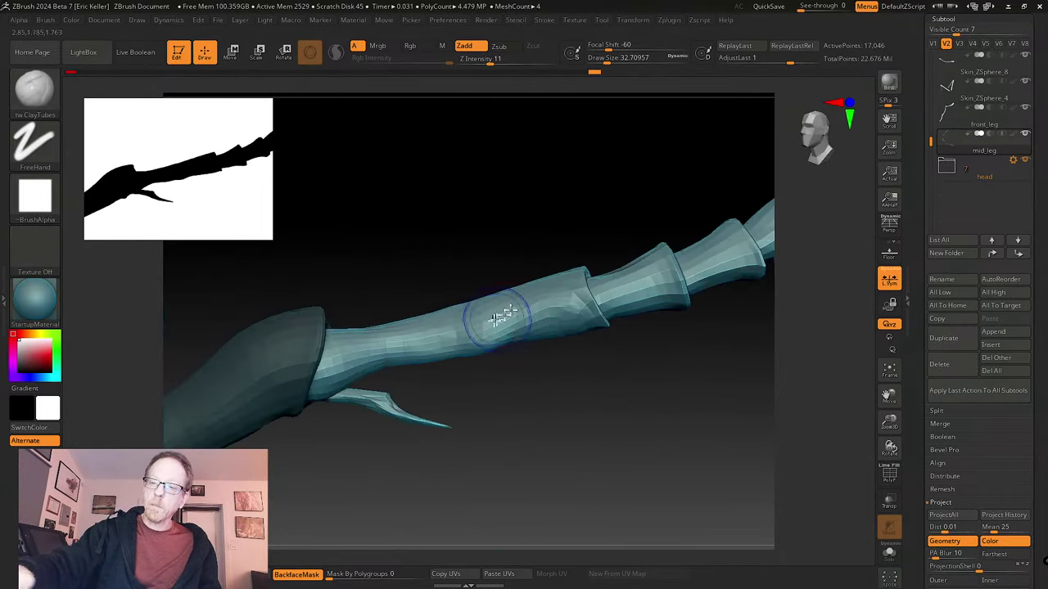
pyautogui.moveTo(524, 358)
pyautogui.mouseDown(button='right')
pyautogui.moveTo(515, 330)
pyautogui.moveTo(531, 414)
pyautogui.moveTo(519, 311)
pyautogui.mouseUp(button='right')
pyautogui.moveTo(582, 404)
pyautogui.mouseDown(button='right')
pyautogui.moveTo(549, 259)
pyautogui.moveTo(596, 346)
pyautogui.moveTo(569, 274)
pyautogui.moveTo(589, 368)
pyautogui.moveTo(510, 339)
pyautogui.mouseUp(button='right')
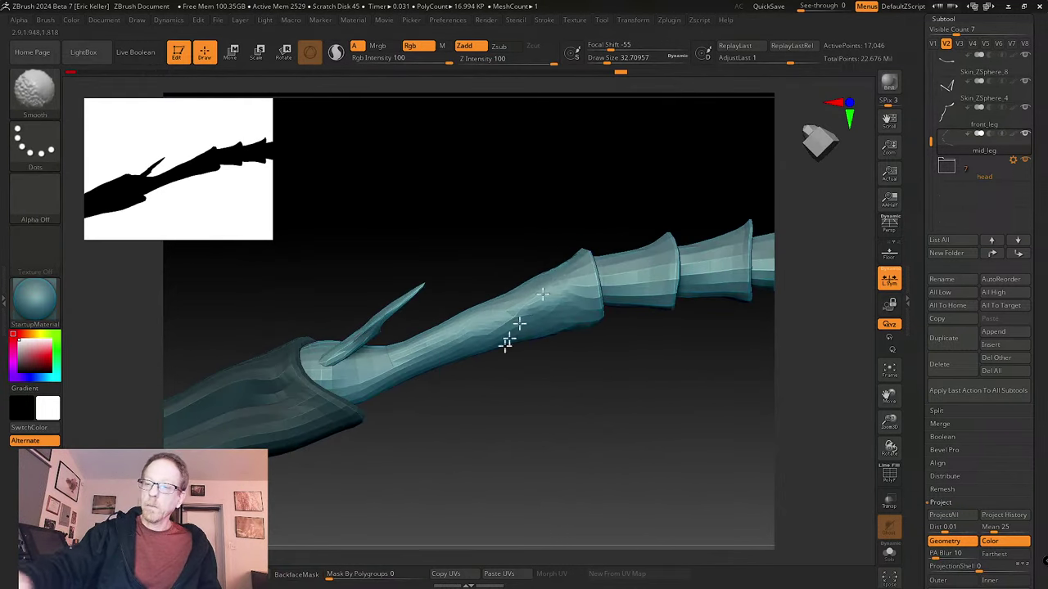
pyautogui.moveTo(535, 292); pyautogui.dragTo(538, 347, button='right')
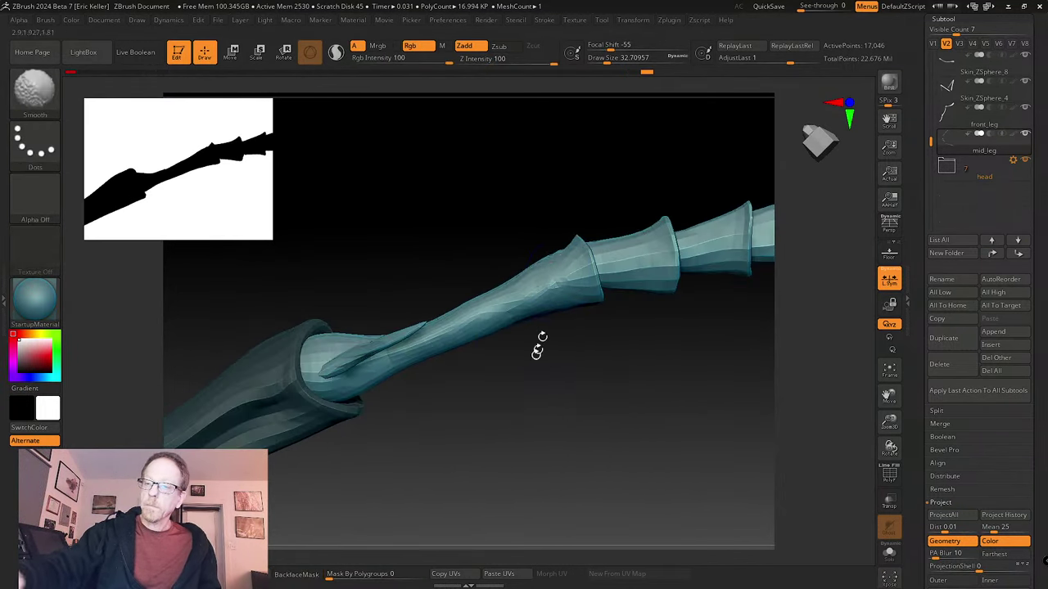
pyautogui.moveTo(532, 397); pyautogui.dragTo(554, 267, button='right')
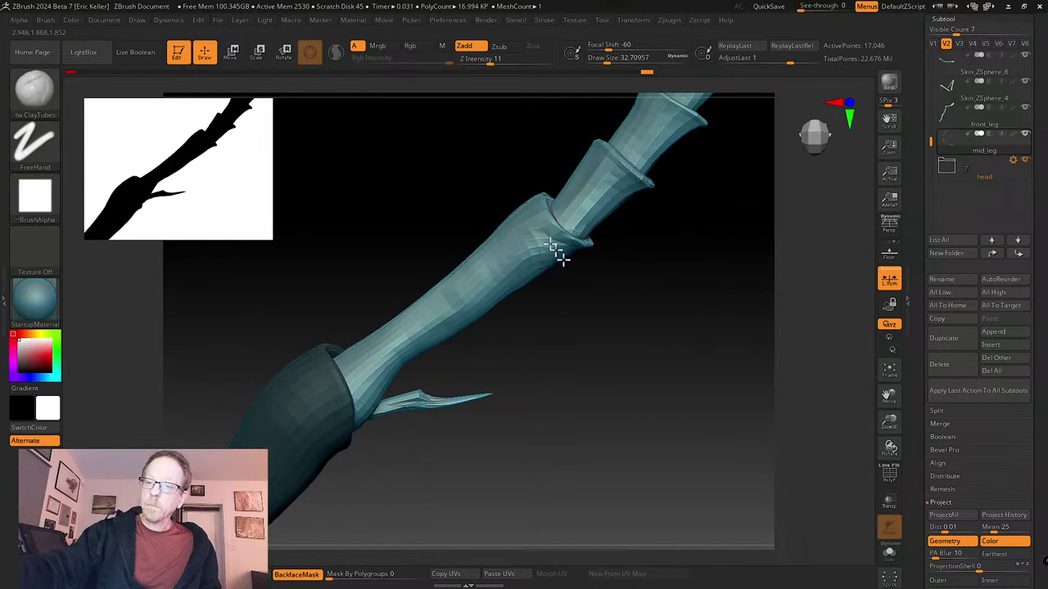
pyautogui.moveTo(505, 275)
pyautogui.keyDown('shift'); pyautogui.mouseDown()
pyautogui.moveTo(490, 270)
pyautogui.moveTo(509, 249)
pyautogui.moveTo(546, 244)
pyautogui.moveTo(454, 320)
pyautogui.mouseUp(); pyautogui.keyUp('shift')
pyautogui.moveTo(453, 320); pyautogui.dragTo(472, 280, button='right')
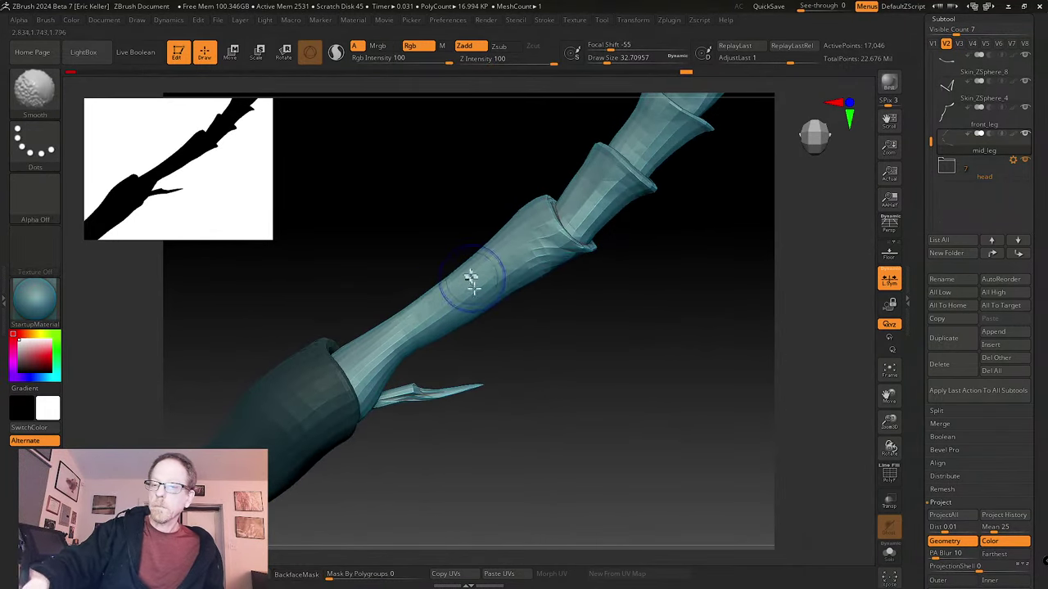
pyautogui.moveTo(472, 280)
pyautogui.keyDown('shift'); pyautogui.mouseDown()
pyautogui.moveTo(454, 271)
pyautogui.moveTo(411, 360)
pyautogui.mouseUp(); pyautogui.keyUp('shift')
# - Raise the mid leg subtool to subdivision level 5
pyautogui.moveTo(591, 379)
pyautogui.mouseDown()
pyautogui.moveTo(608, 372)
pyautogui.moveTo(603, 348)
pyautogui.moveTo(617, 351)
pyautogui.mouseUp()
pyautogui.moveTo(618, 351); pyautogui.dragTo(679, 323, button='right')
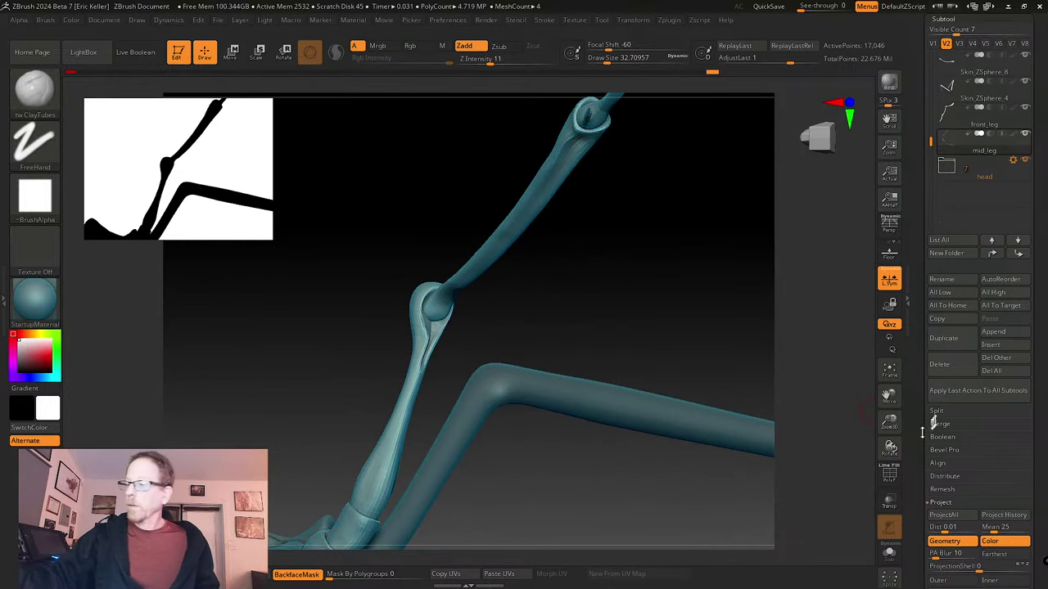
pyautogui.moveTo(923, 476); pyautogui.dragTo(916, 411)
pyautogui.click(949, 442)
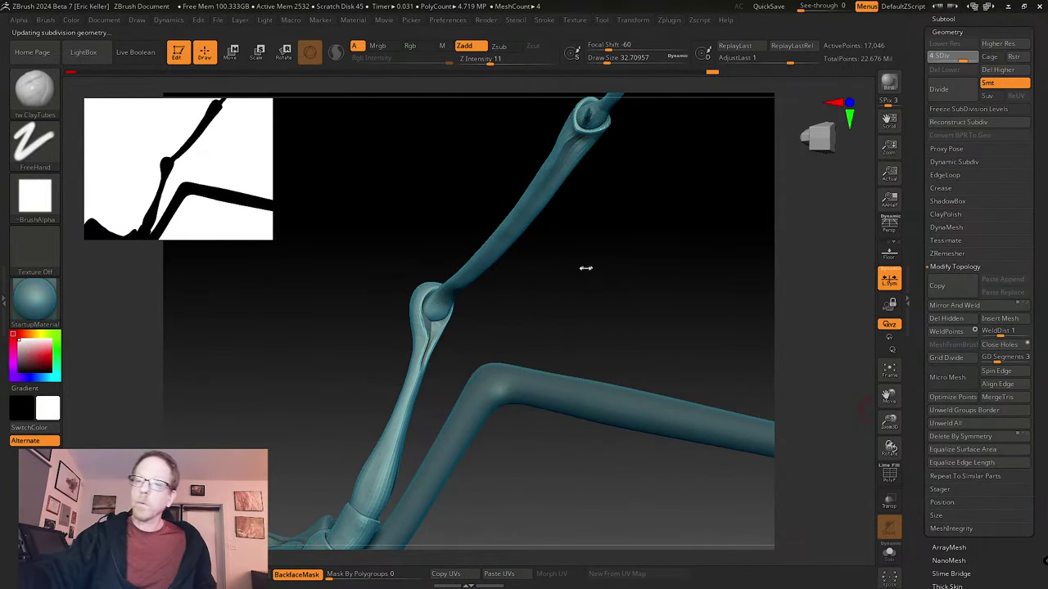
# - Lower the ClayTubes brush's Z intensity to 3, then fill and smooth the crease along the first foot segment's high-resolution surface
pyautogui.moveTo(647, 242); pyautogui.dragTo(589, 316)
pyautogui.moveTo(602, 209); pyautogui.dragTo(599, 244)
pyautogui.moveTo(488, 60); pyautogui.dragTo(471, 59)
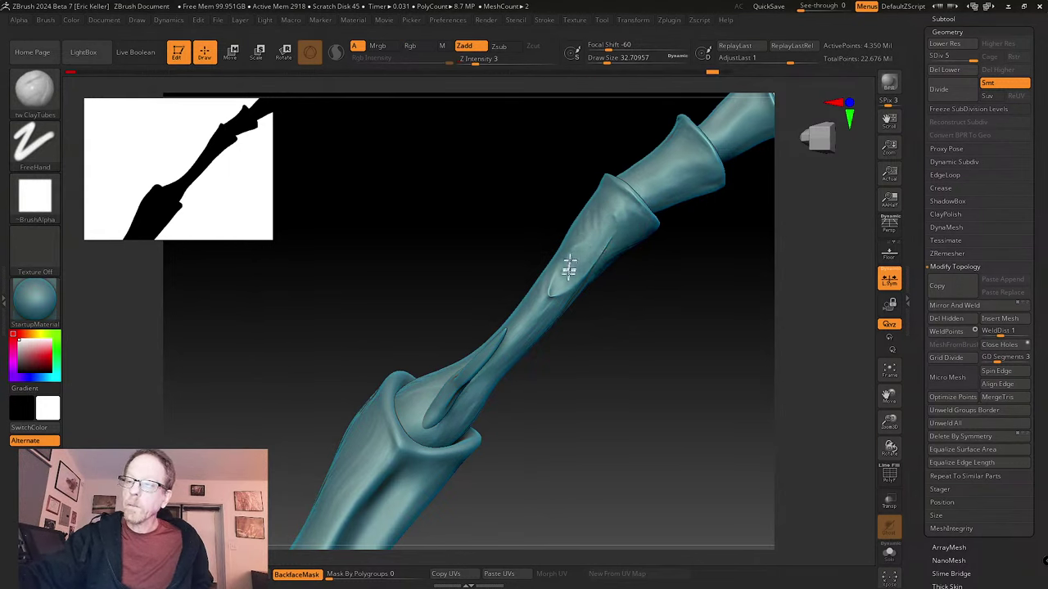
pyautogui.moveTo(551, 305); pyautogui.dragTo(577, 304, button='right')
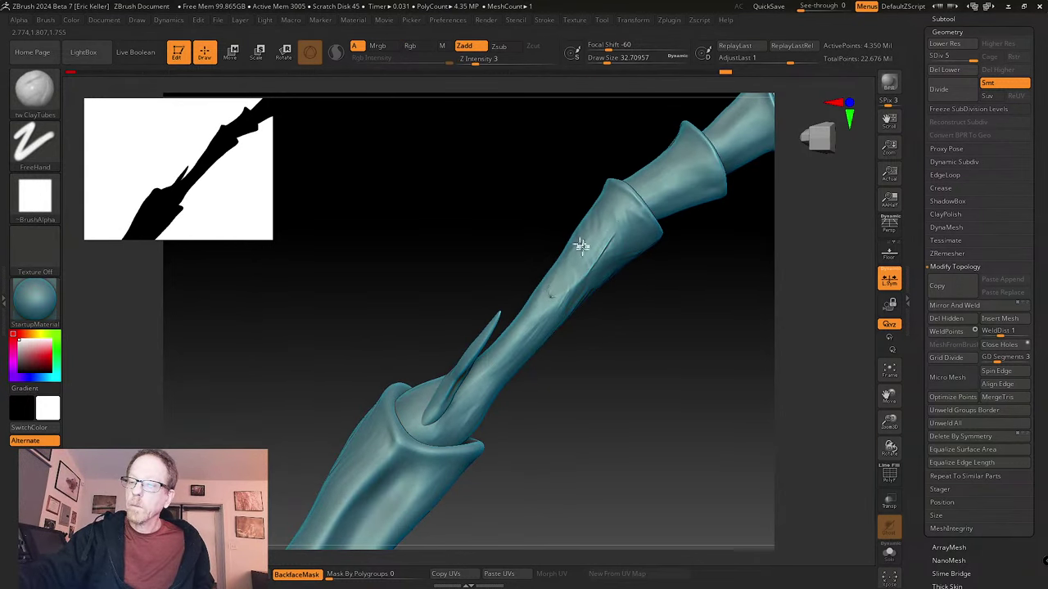
pyautogui.keyDown('shift'); pyautogui.moveTo(597, 275); pyautogui.dragTo(607, 247); pyautogui.keyUp('shift')
pyautogui.moveTo(561, 366); pyautogui.dragTo(582, 362)
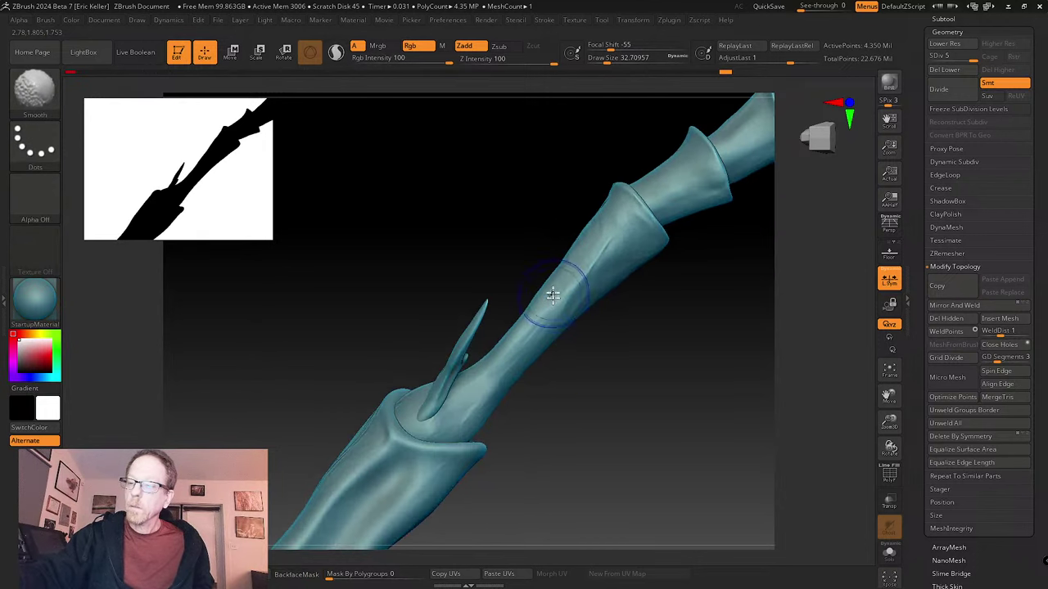
pyautogui.moveTo(561, 319); pyautogui.dragTo(554, 295, button='right')
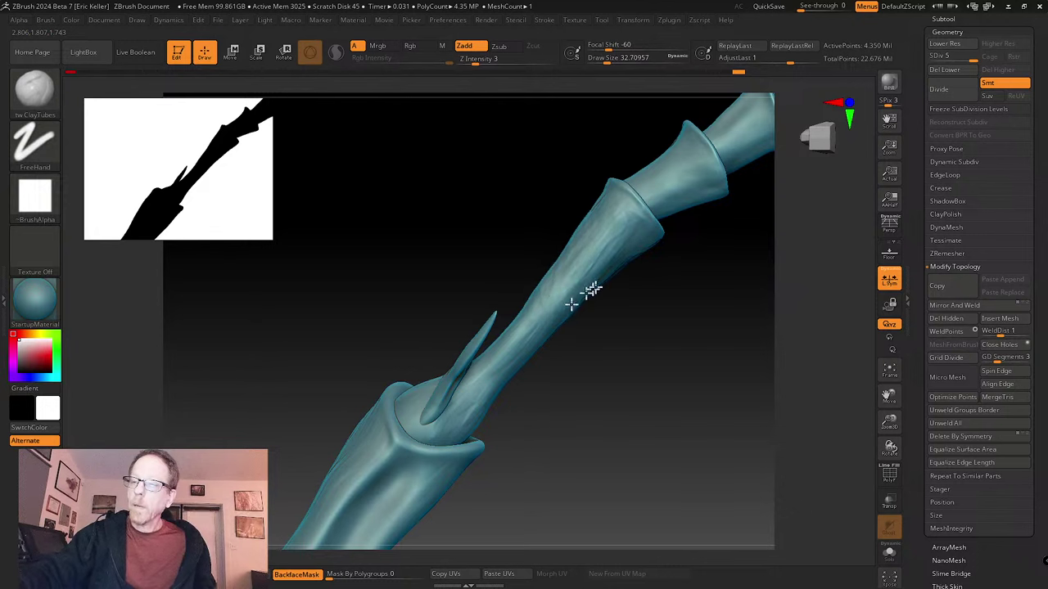
pyautogui.moveTo(592, 290); pyautogui.dragTo(612, 234, button='right')
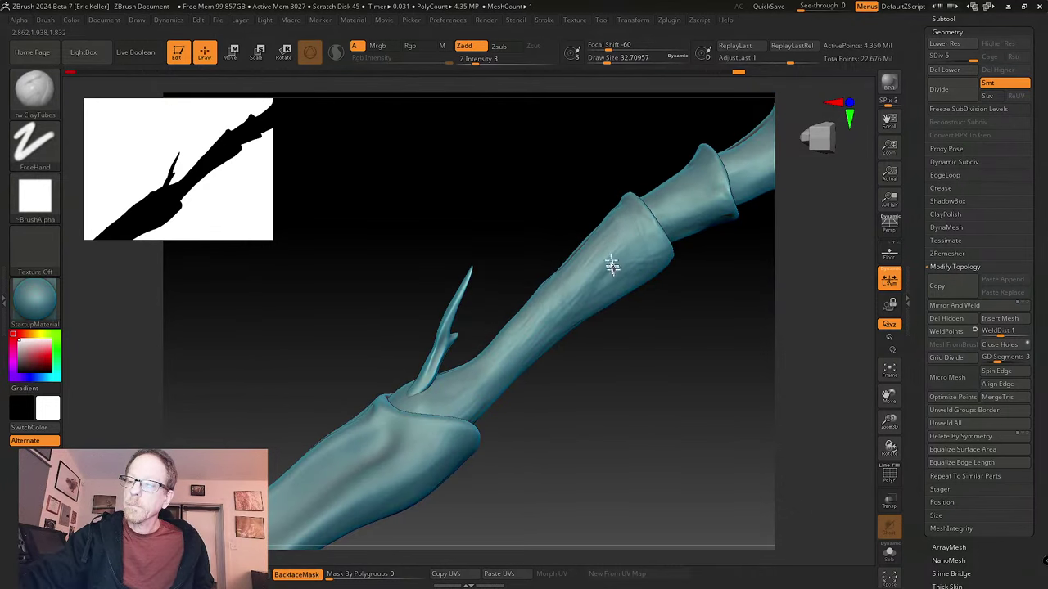
pyautogui.moveTo(532, 300); pyautogui.dragTo(631, 409, button='right')
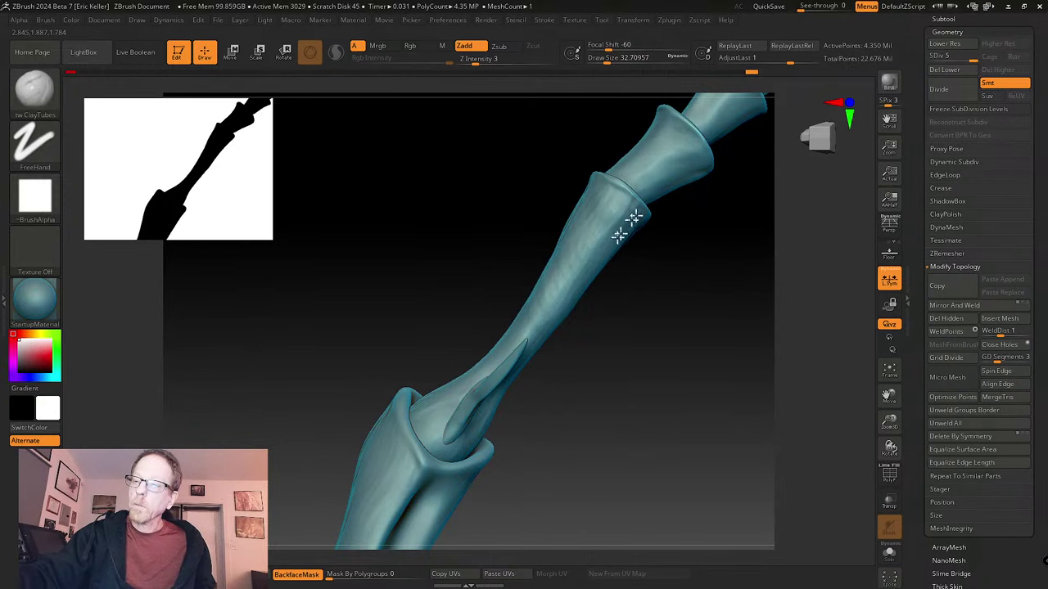
pyautogui.press('shift')
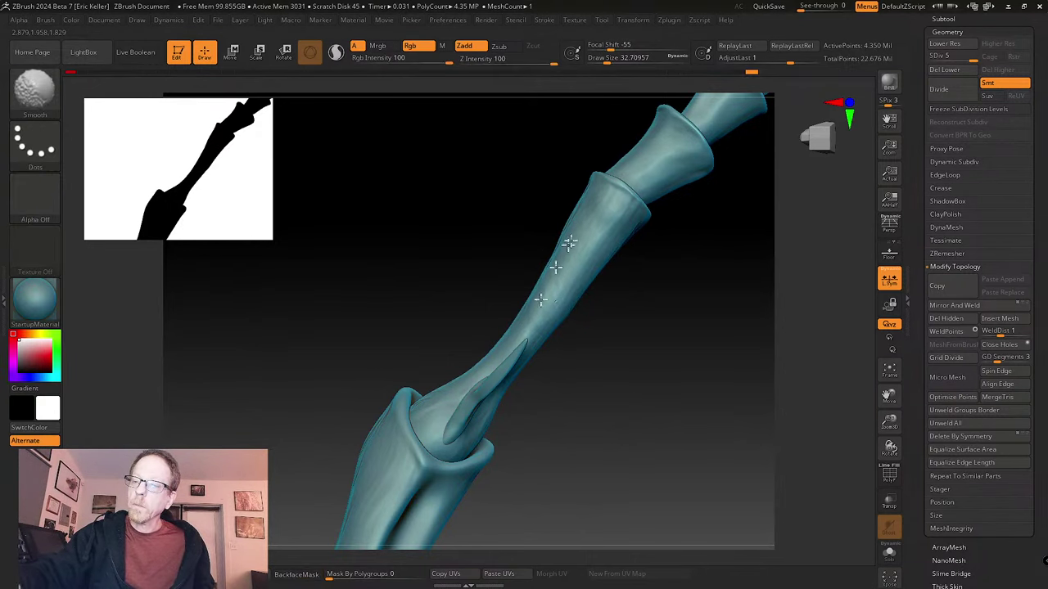
pyautogui.moveTo(537, 361)
pyautogui.mouseDown(button='right')
pyautogui.moveTo(643, 369)
pyautogui.moveTo(638, 431)
pyautogui.moveTo(545, 202)
pyautogui.moveTo(600, 496)
pyautogui.moveTo(647, 435)
pyautogui.moveTo(617, 368)
pyautogui.mouseUp(button='right')
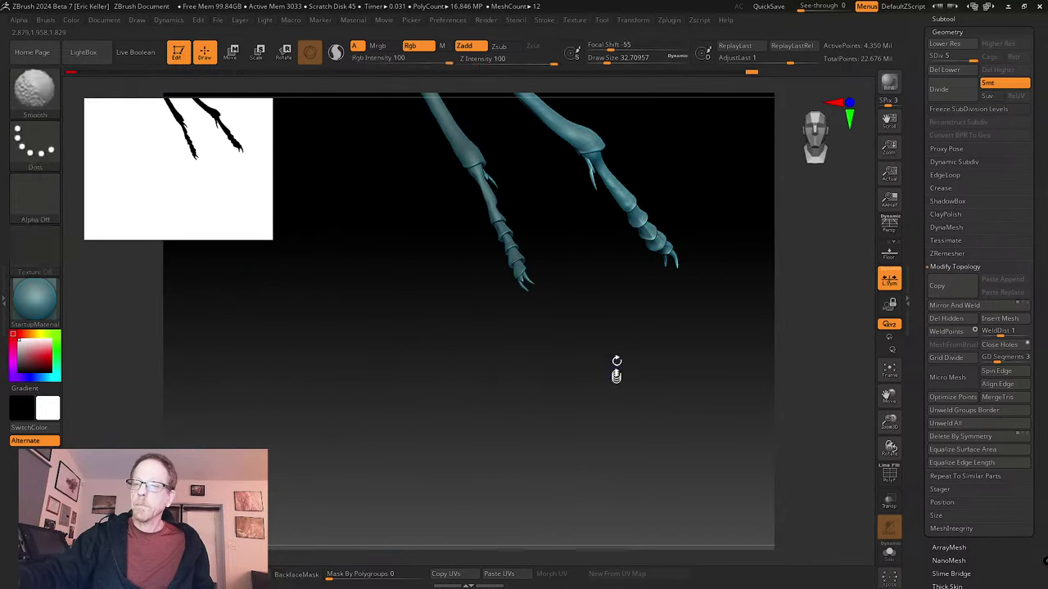
# - Select the rear placeholder legs, Skin_ZSphere_4, and delete that subtool
pyautogui.click(890, 372)
pyautogui.moveTo(769, 409); pyautogui.dragTo(708, 514, button='right')
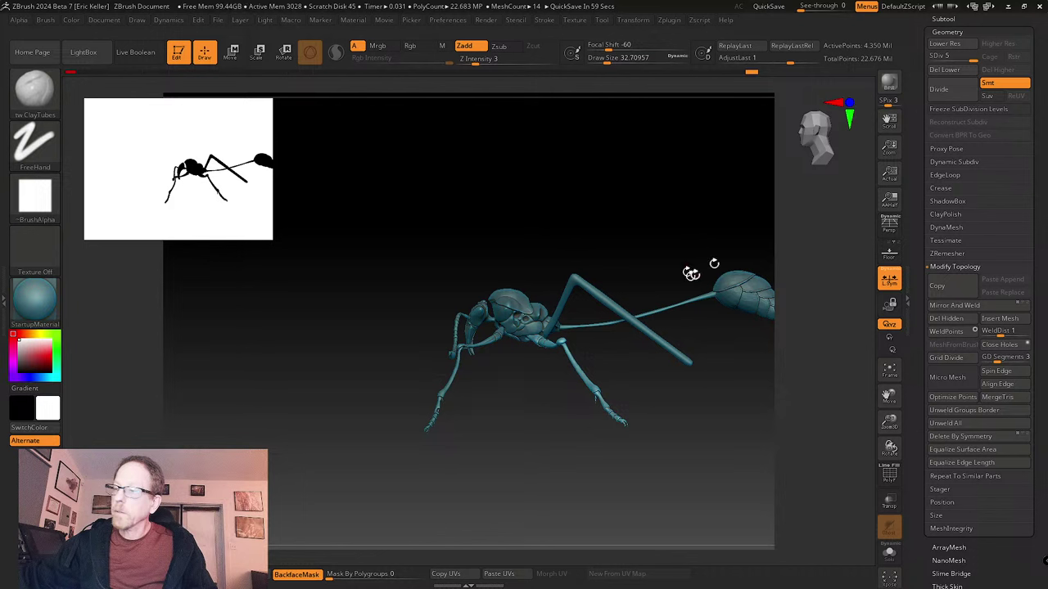
pyautogui.scroll(5, 919, 84)
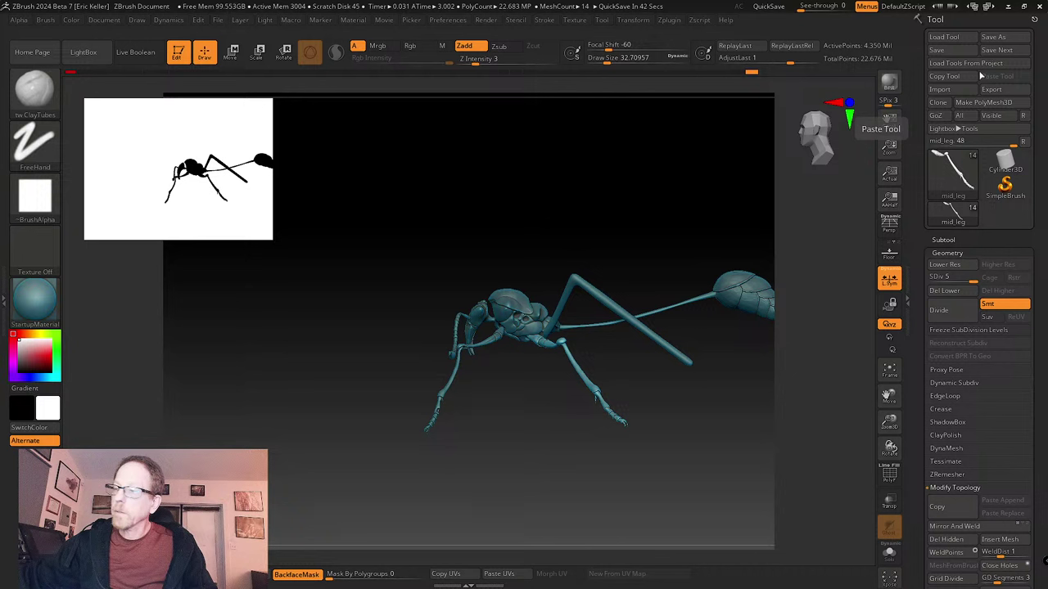
pyautogui.moveTo(630, 215); pyautogui.dragTo(483, 286)
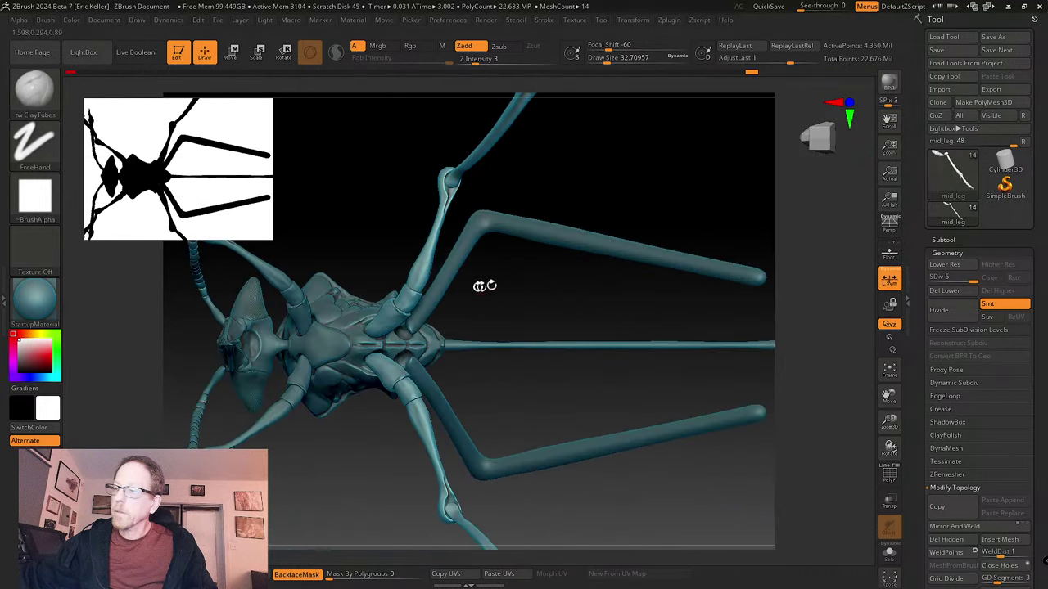
pyautogui.keyDown('alt'); pyautogui.click(446, 280); pyautogui.keyUp('alt')
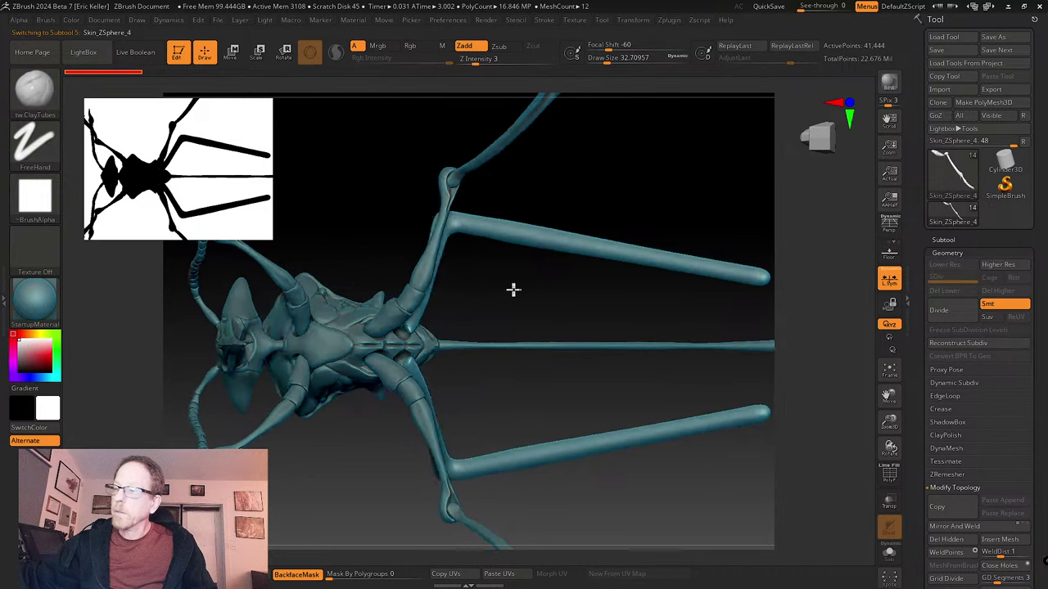
pyautogui.click(947, 241)
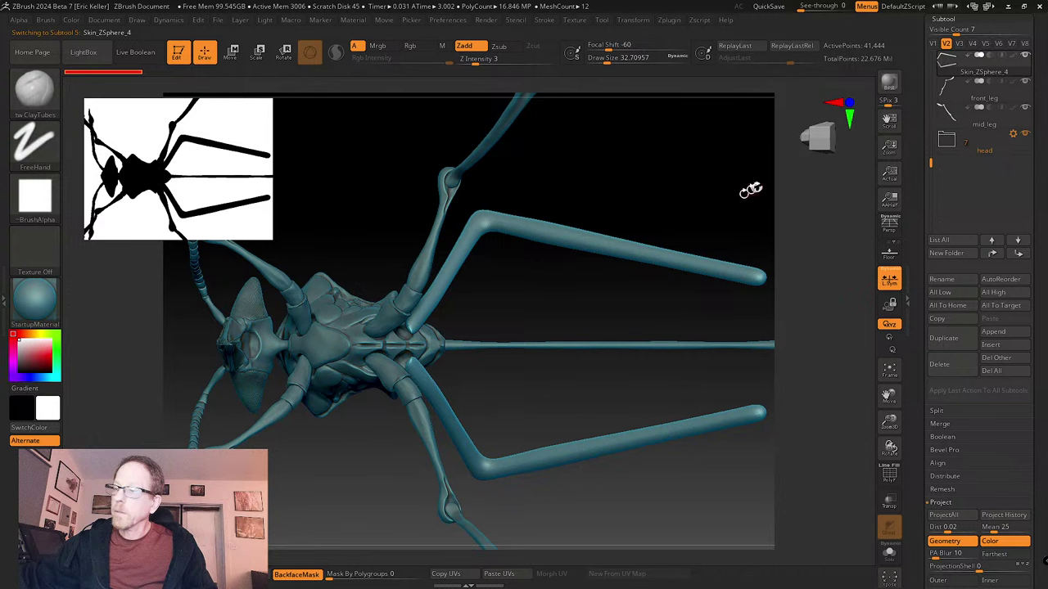
pyautogui.click(954, 370)
pyautogui.click(851, 394)
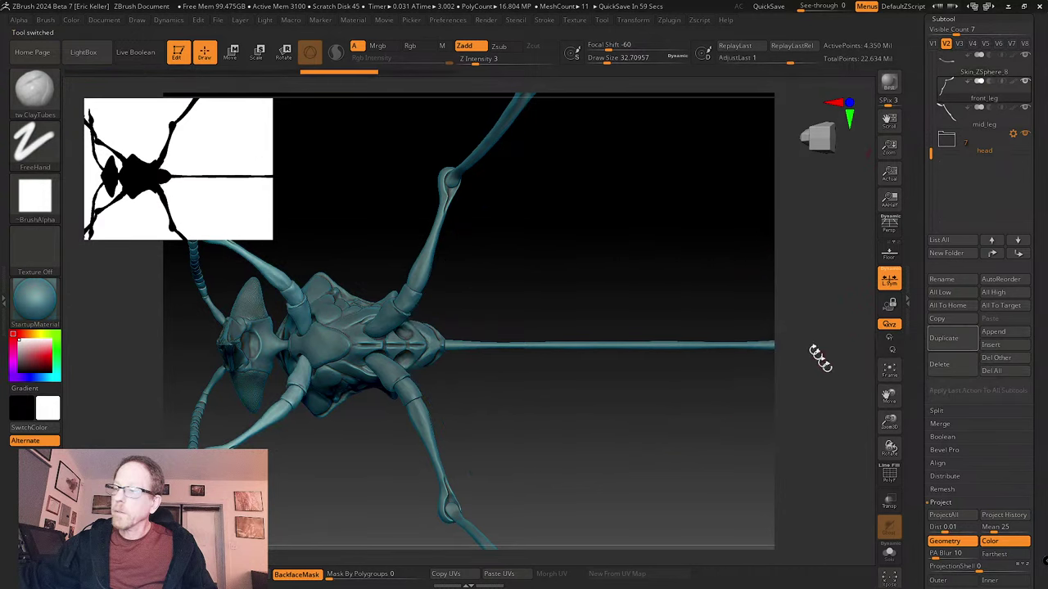
# - Duplicate the mid_leg subtool and drop the copy to subdivision level 1
pyautogui.click(970, 123)
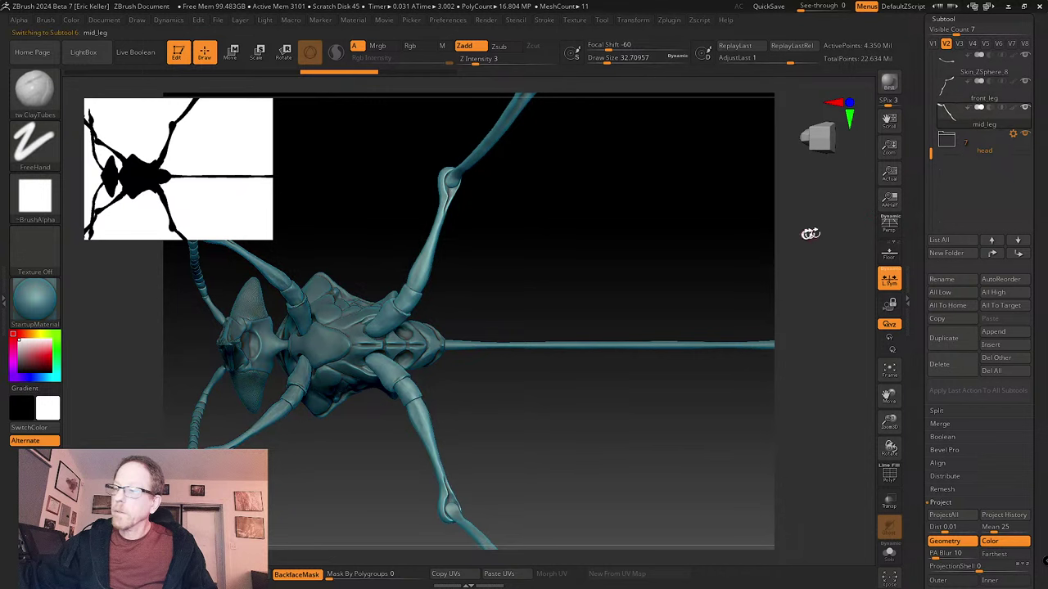
pyautogui.click(943, 340)
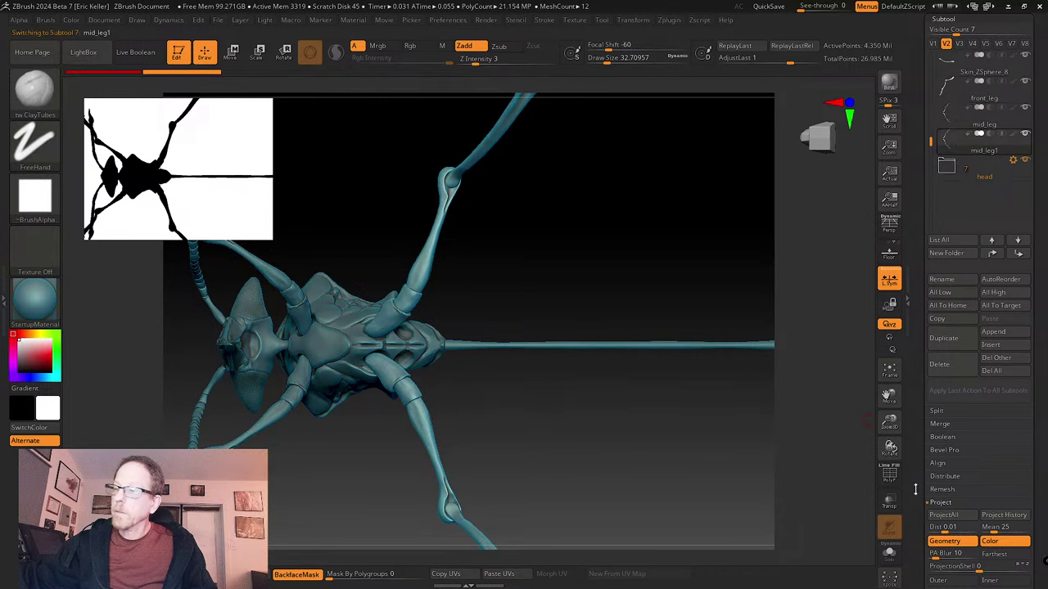
pyautogui.moveTo(915, 489); pyautogui.dragTo(925, 396)
pyautogui.click(950, 388)
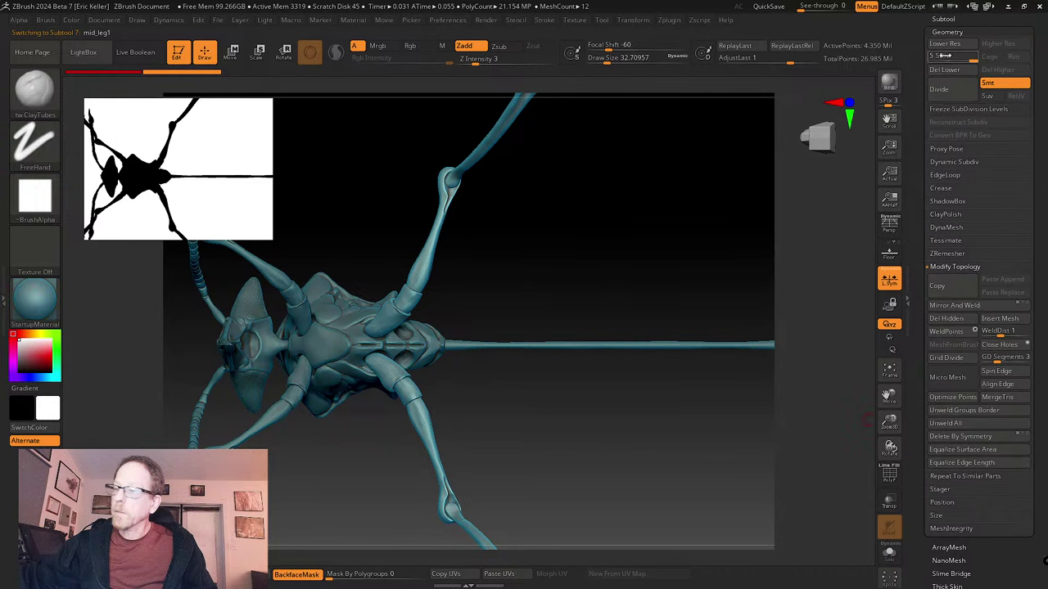
pyautogui.moveTo(916, 59); pyautogui.dragTo(909, 58)
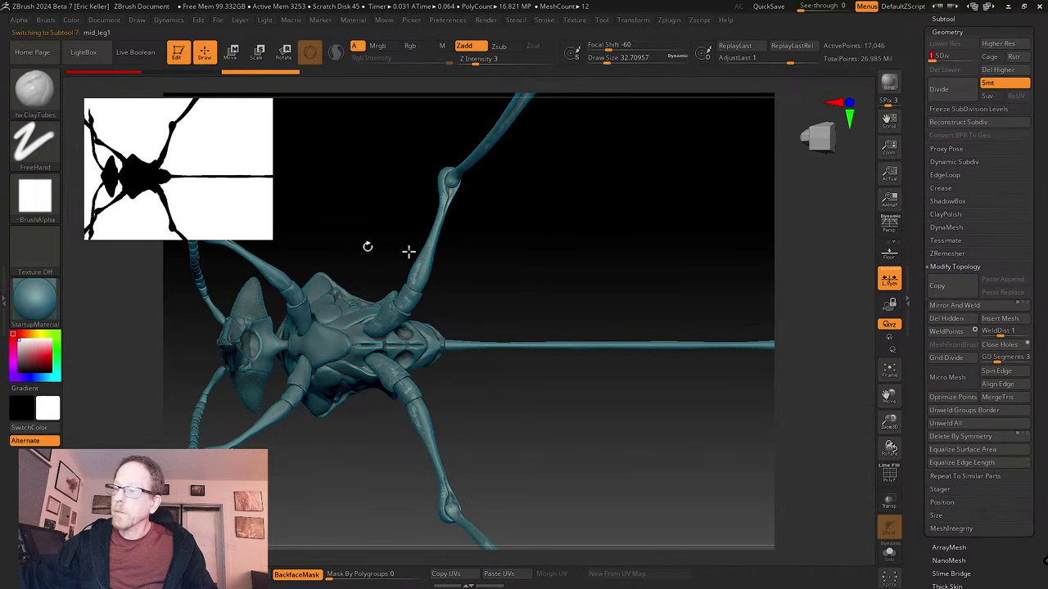
# - Rotate the duplicated leg pair with the Gizmo about its body end to swing the legs upward and back
pyautogui.click(230, 52)
pyautogui.keyDown('alt'); pyautogui.moveTo(567, 126); pyautogui.dragTo(444, 377); pyautogui.keyUp('alt')
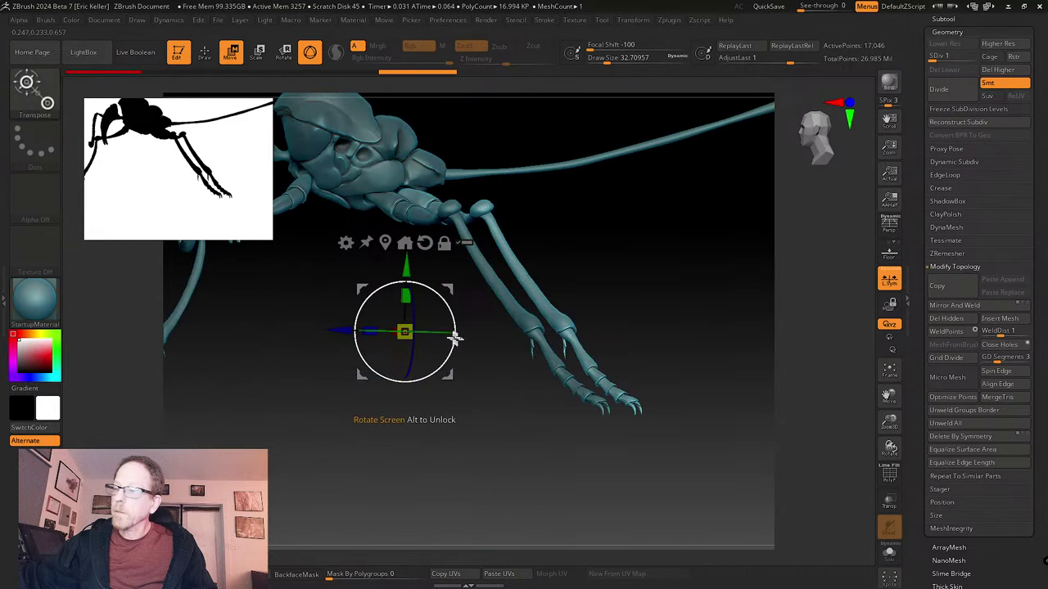
pyautogui.moveTo(451, 335); pyautogui.dragTo(511, 334)
pyautogui.hotkey('ctrl', 'z')
pyautogui.moveTo(437, 335); pyautogui.dragTo(471, 337)
# - Move the duplicated leg pair back so its base segments sit at the rear of the thorax
pyautogui.moveTo(481, 430); pyautogui.dragTo(520, 513)
pyautogui.keyDown('alt'); pyautogui.moveTo(455, 493); pyautogui.dragTo(450, 291); pyautogui.keyUp('alt')
pyautogui.keyDown('alt'); pyautogui.moveTo(457, 361); pyautogui.dragTo(440, 344); pyautogui.keyUp('alt')
pyautogui.moveTo(567, 393); pyautogui.dragTo(516, 321)
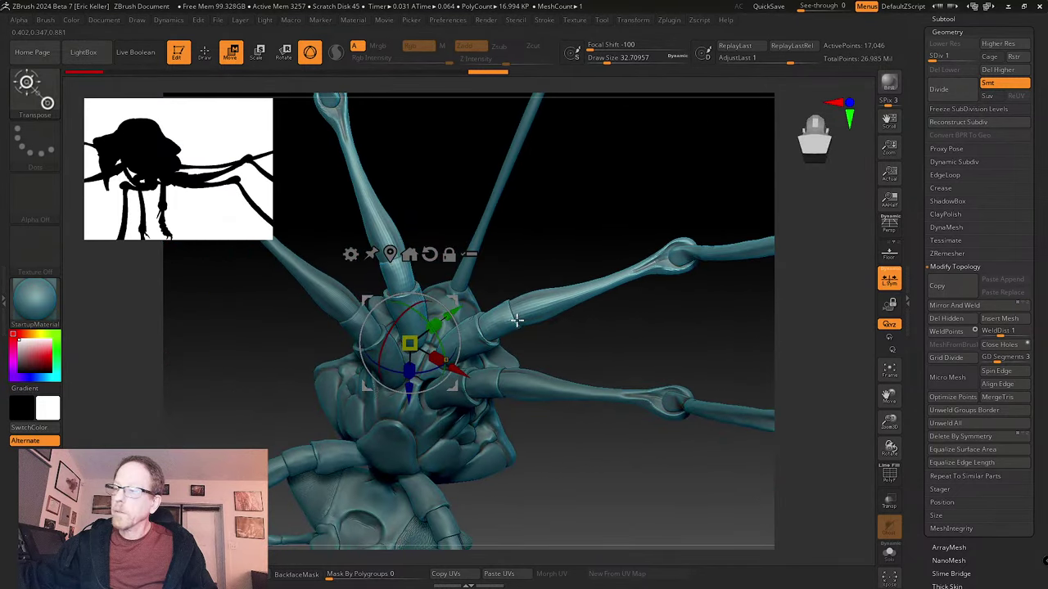
pyautogui.moveTo(412, 343); pyautogui.dragTo(547, 423)
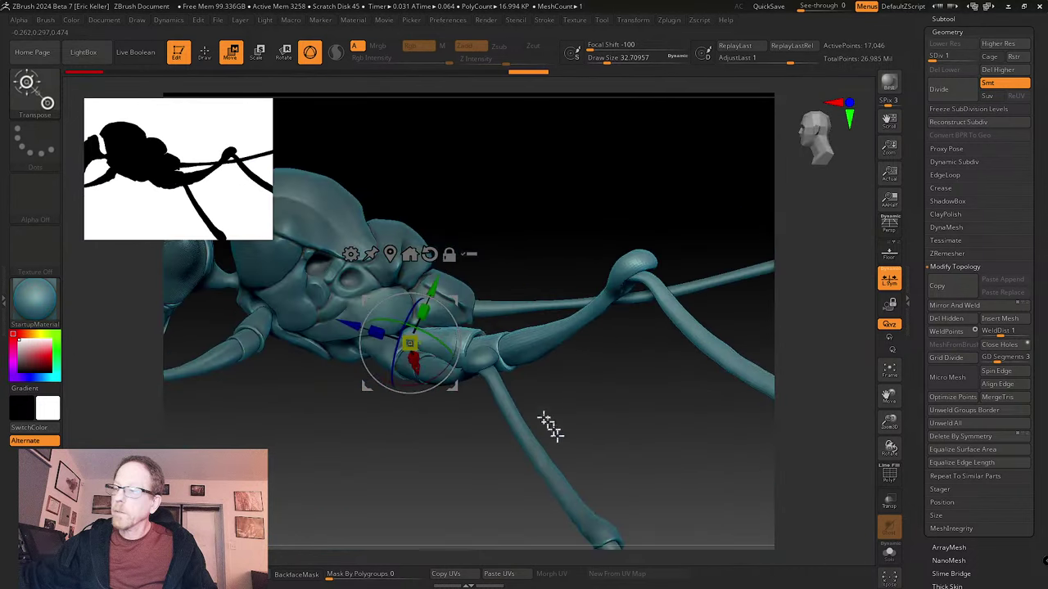
# - Adjust the duplicated legs' rotation at the thorax and scale the pair up larger than the mid legs
pyautogui.moveTo(462, 360)
pyautogui.mouseDown()
pyautogui.moveTo(442, 383)
pyautogui.moveTo(459, 380)
pyautogui.moveTo(460, 356)
pyautogui.mouseUp()
pyautogui.keyDown('ctrl'); pyautogui.moveTo(624, 390); pyautogui.dragTo(507, 401, button='right'); pyautogui.keyUp('ctrl')
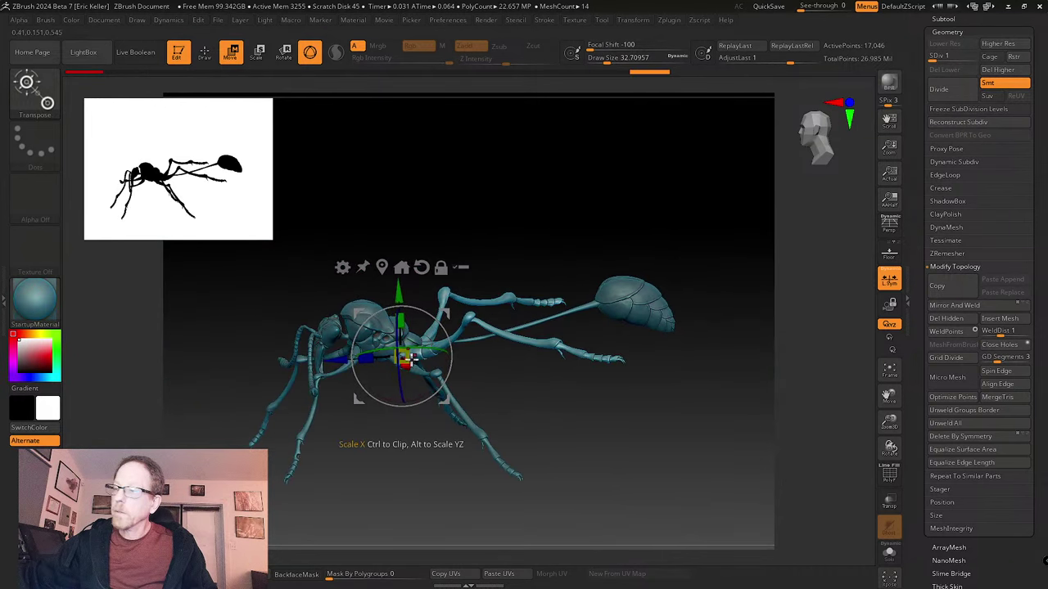
pyautogui.moveTo(416, 357); pyautogui.dragTo(416, 357)
pyautogui.moveTo(532, 393); pyautogui.dragTo(436, 399)
pyautogui.press('q')
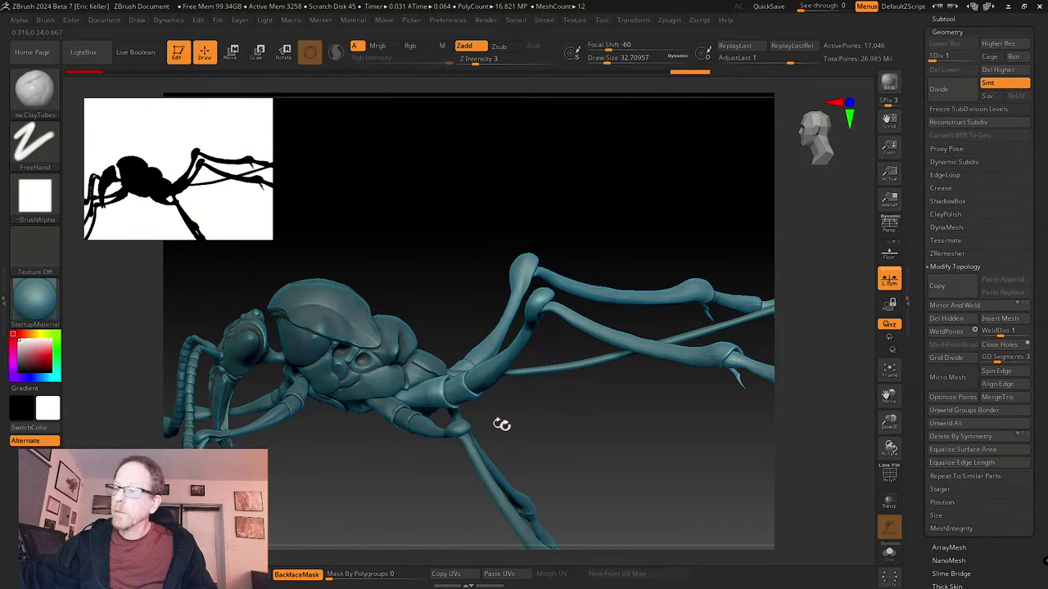
# - Isolate the hind legs' basal segment, short second segment and femur polygroups in turn and mask them, leaving the lower leg unmasked
pyautogui.moveTo(501, 424)
pyautogui.mouseDown()
pyautogui.moveTo(508, 382)
pyautogui.moveTo(451, 434)
pyautogui.moveTo(467, 387)
pyautogui.moveTo(434, 386)
pyautogui.mouseUp()
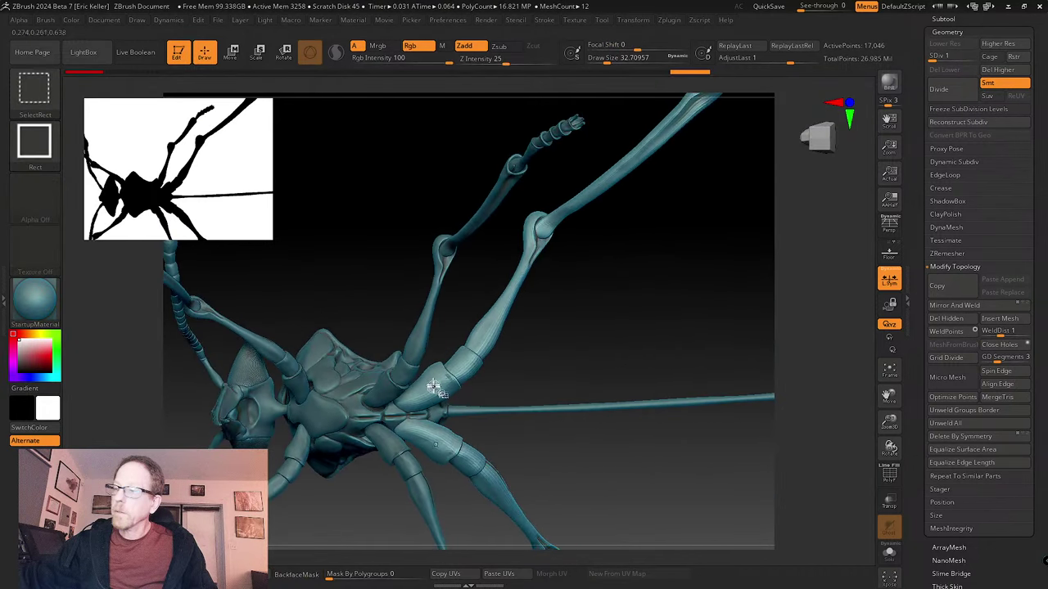
pyautogui.keyDown('ctrl'); pyautogui.keyDown('shift'); pyautogui.click(438, 386); pyautogui.keyUp('shift'); pyautogui.keyUp('ctrl')
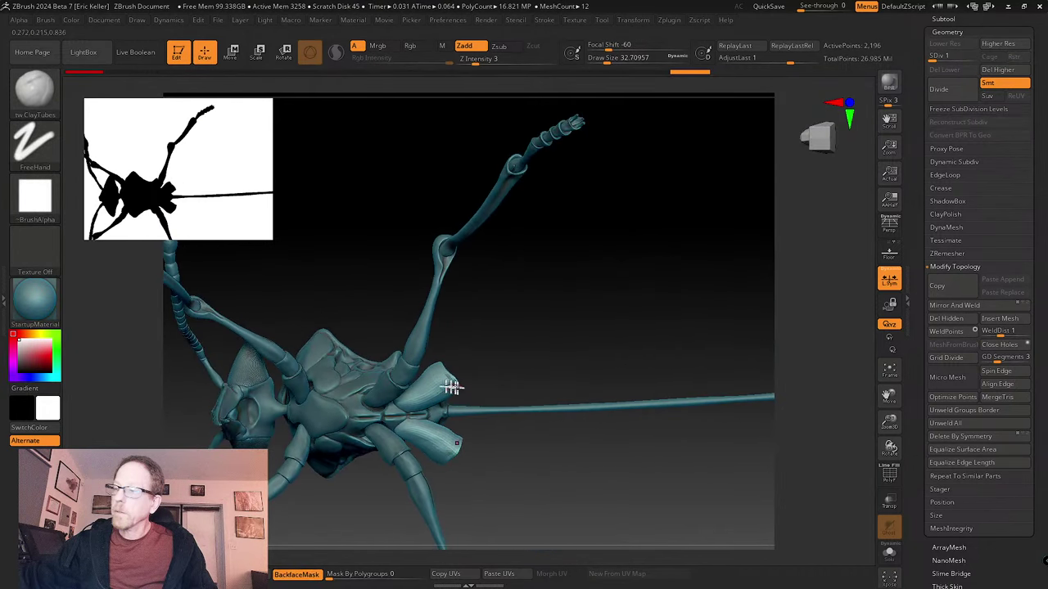
pyautogui.keyDown('ctrl'); pyautogui.keyDown('shift'); pyautogui.click(508, 367); pyautogui.keyUp('shift'); pyautogui.keyUp('ctrl')
pyautogui.keyDown('ctrl'); pyautogui.keyDown('shift'); pyautogui.click(466, 365); pyautogui.keyUp('shift'); pyautogui.keyUp('ctrl')
pyautogui.keyDown('ctrl'); pyautogui.click(540, 372); pyautogui.keyUp('ctrl')
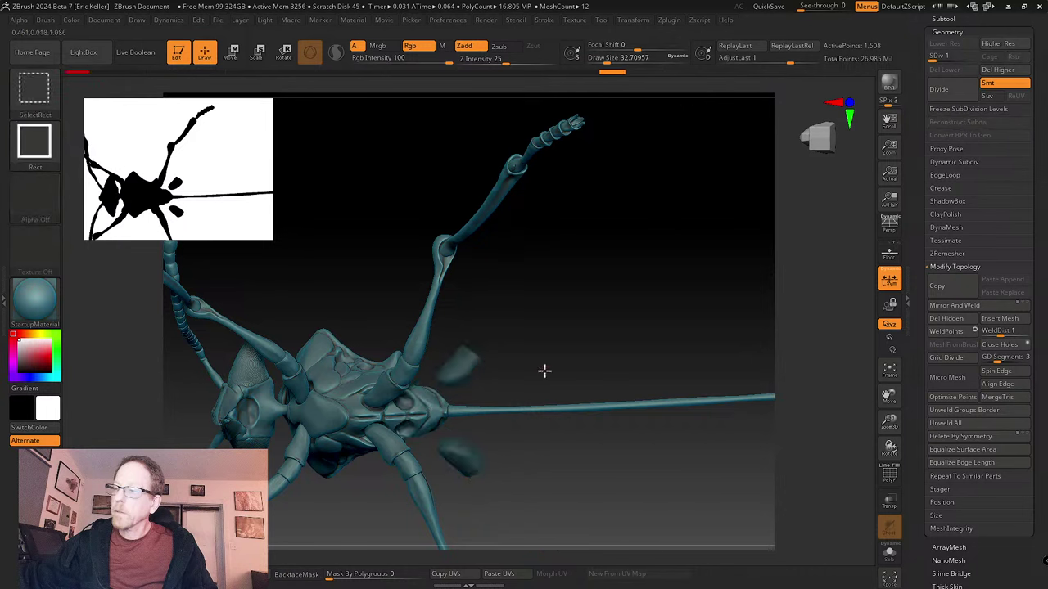
pyautogui.keyDown('ctrl'); pyautogui.keyDown('shift'); pyautogui.click(545, 372); pyautogui.keyUp('shift'); pyautogui.keyUp('ctrl')
pyautogui.keyDown('ctrl'); pyautogui.keyDown('shift'); pyautogui.click(493, 335); pyautogui.keyUp('shift'); pyautogui.keyUp('ctrl')
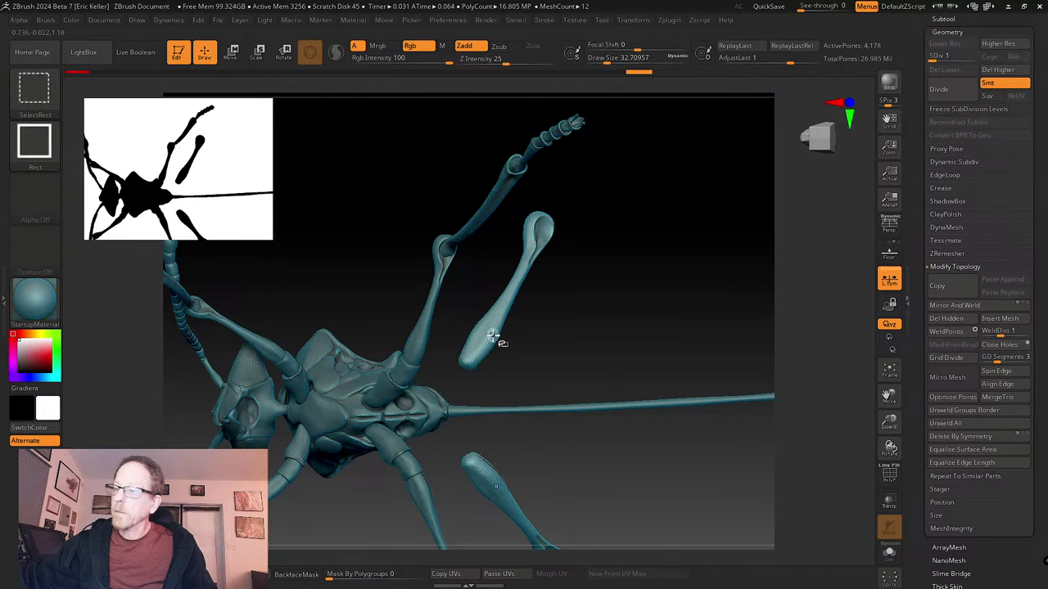
pyautogui.keyDown('ctrl'); pyautogui.keyDown('shift'); pyautogui.click(536, 337); pyautogui.keyUp('shift'); pyautogui.keyUp('ctrl')
pyautogui.moveTo(563, 303); pyautogui.dragTo(543, 429)
# - Place the Gizmo pivot at the hind leg's knee joint and bend the unmasked lower leg downward
pyautogui.press('w')
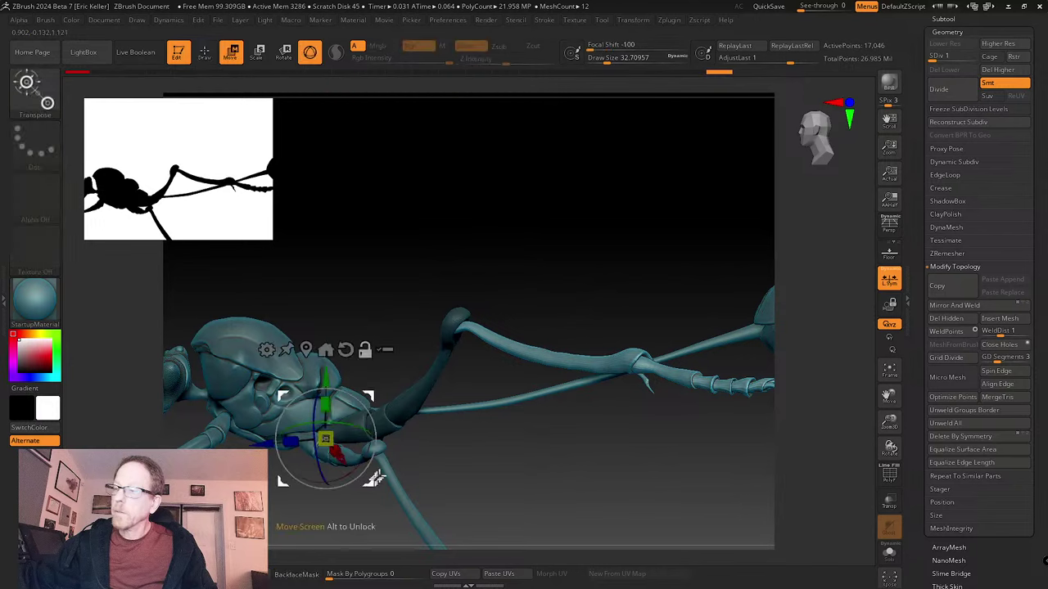
pyautogui.keyDown('alt'); pyautogui.moveTo(374, 481); pyautogui.dragTo(508, 367); pyautogui.keyUp('alt')
pyautogui.moveTo(504, 322); pyautogui.dragTo(583, 398)
pyautogui.keyDown('ctrl'); pyautogui.moveTo(635, 441); pyautogui.dragTo(556, 395, button='right'); pyautogui.keyUp('ctrl')
pyautogui.moveTo(512, 335)
pyautogui.mouseDown()
pyautogui.moveTo(511, 347)
pyautogui.moveTo(532, 330)
pyautogui.mouseUp()
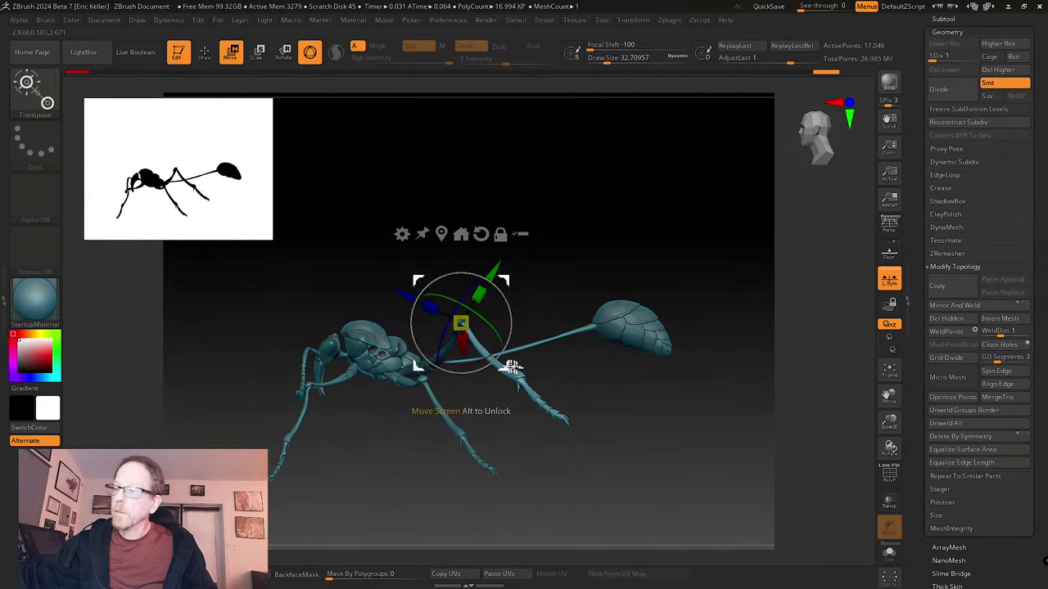
# - Refine the lower hind leg's angle and position so its upper end stays seated in the femur's knee joint
pyautogui.moveTo(512, 368); pyautogui.dragTo(513, 366)
pyautogui.moveTo(513, 447); pyautogui.dragTo(513, 338, button='right')
pyautogui.moveTo(508, 368); pyautogui.dragTo(503, 294)
pyautogui.keyDown('ctrl'); pyautogui.moveTo(543, 287); pyautogui.dragTo(629, 387, button='right'); pyautogui.keyUp('ctrl')
pyautogui.moveTo(509, 297)
pyautogui.mouseDown()
pyautogui.moveTo(497, 297)
pyautogui.moveTo(512, 299)
pyautogui.mouseUp()
pyautogui.moveTo(550, 299); pyautogui.dragTo(550, 404, button='right')
pyautogui.moveTo(550, 404); pyautogui.dragTo(554, 420)
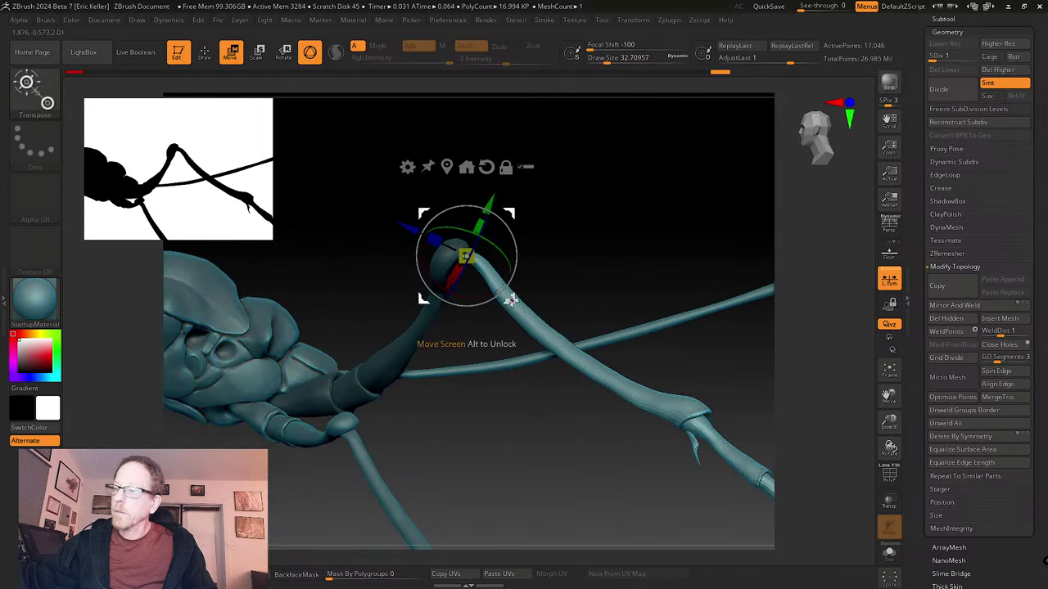
pyautogui.moveTo(510, 300); pyautogui.dragTo(544, 367)
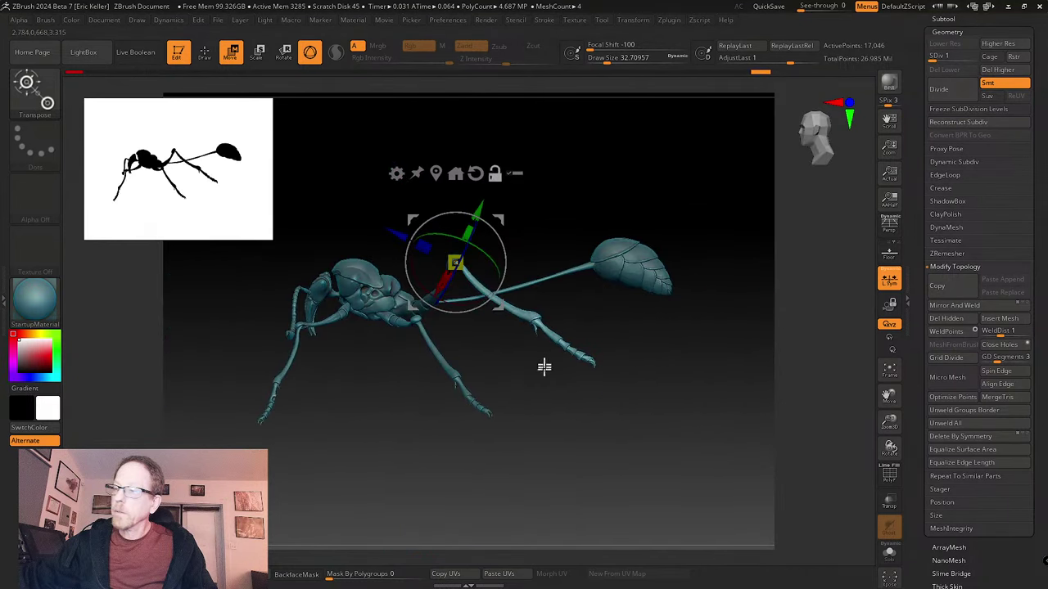
pyautogui.moveTo(507, 267)
pyautogui.mouseDown()
pyautogui.moveTo(500, 283)
pyautogui.moveTo(519, 276)
pyautogui.mouseUp()
pyautogui.hotkey('ctrl', 'z')
# - Clear the mask, move the Gizmo pivot to the hind legs' base, and rotate the whole pair downward
pyautogui.keyDown('alt'); pyautogui.moveTo(507, 385); pyautogui.dragTo(508, 418); pyautogui.keyUp('alt')
pyautogui.keyDown('alt'); pyautogui.moveTo(485, 408); pyautogui.dragTo(537, 373); pyautogui.keyUp('alt')
pyautogui.keyDown('alt'); pyautogui.moveTo(540, 273); pyautogui.dragTo(412, 370); pyautogui.keyUp('alt')
pyautogui.hotkey('ctrl', 'z')
pyautogui.keyDown('alt'); pyautogui.moveTo(551, 274); pyautogui.dragTo(399, 383); pyautogui.keyUp('alt')
pyautogui.keyDown('ctrl'); pyautogui.moveTo(523, 411); pyautogui.dragTo(440, 379, button='right'); pyautogui.keyUp('ctrl')
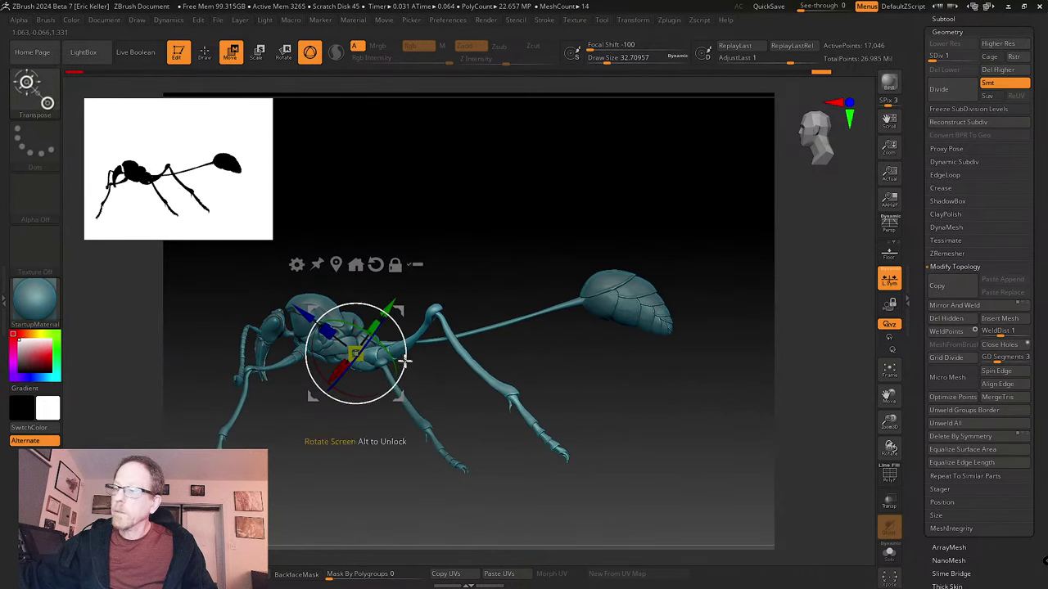
pyautogui.moveTo(405, 362); pyautogui.dragTo(402, 365)
# - Reposition the hind legs' base segments against the rear thorax sockets and adjust their splay from above
pyautogui.moveTo(484, 423); pyautogui.dragTo(446, 352)
pyautogui.keyDown('alt'); pyautogui.moveTo(399, 398); pyautogui.dragTo(401, 457); pyautogui.keyUp('alt')
pyautogui.keyDown('ctrl'); pyautogui.moveTo(449, 421); pyautogui.dragTo(604, 499, button='right'); pyautogui.keyUp('ctrl')
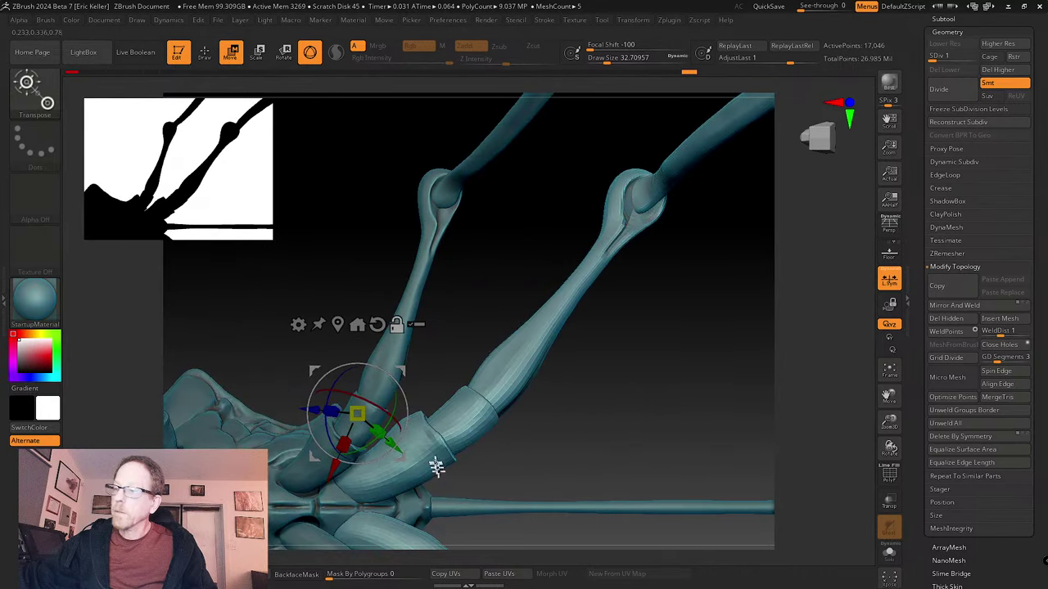
pyautogui.keyDown('alt'); pyautogui.moveTo(401, 455); pyautogui.dragTo(403, 522); pyautogui.keyUp('alt')
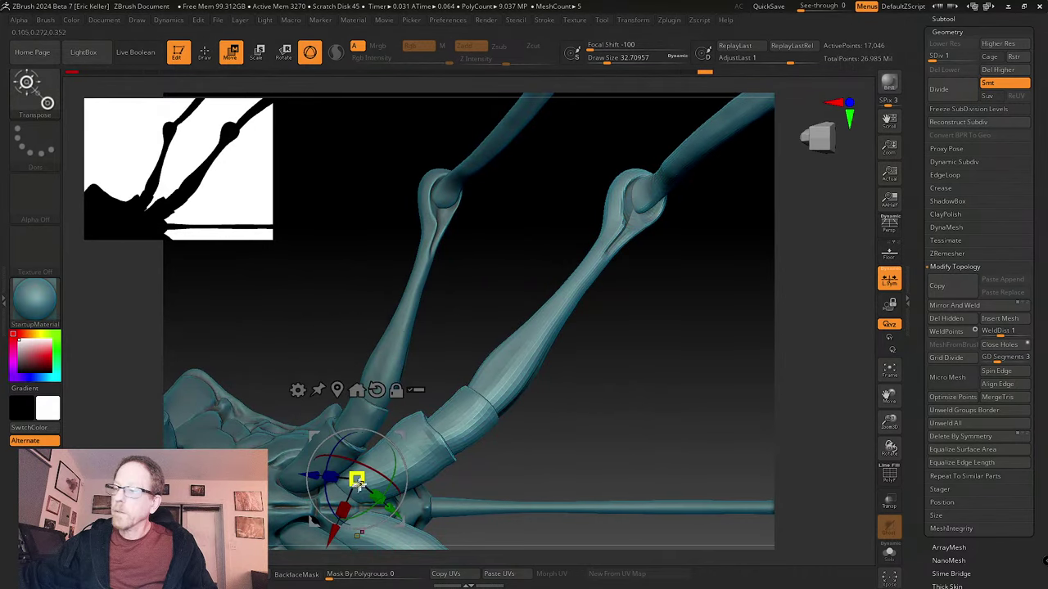
pyautogui.moveTo(357, 479); pyautogui.dragTo(347, 469)
pyautogui.moveTo(405, 496); pyautogui.dragTo(405, 513)
pyautogui.keyDown('ctrl'); pyautogui.moveTo(531, 475); pyautogui.dragTo(496, 448, button='right'); pyautogui.keyUp('ctrl')
pyautogui.moveTo(495, 447); pyautogui.dragTo(575, 401)
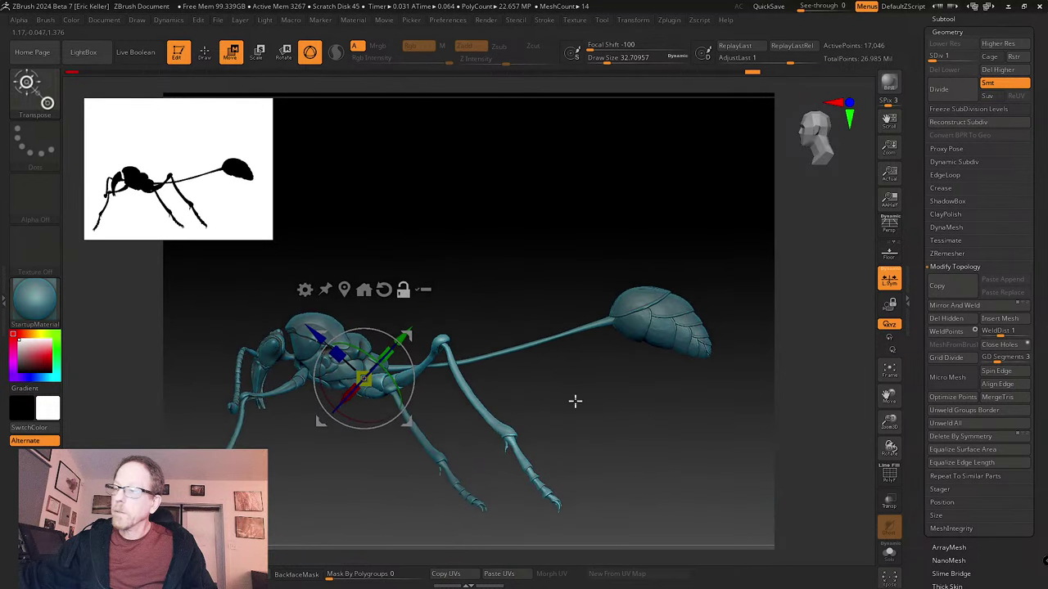
# - Reshape the hind foot and lower leg with the Move brush, using draw sizes of 445 and about 372
pyautogui.click(204, 53)
pyautogui.click(35, 90)
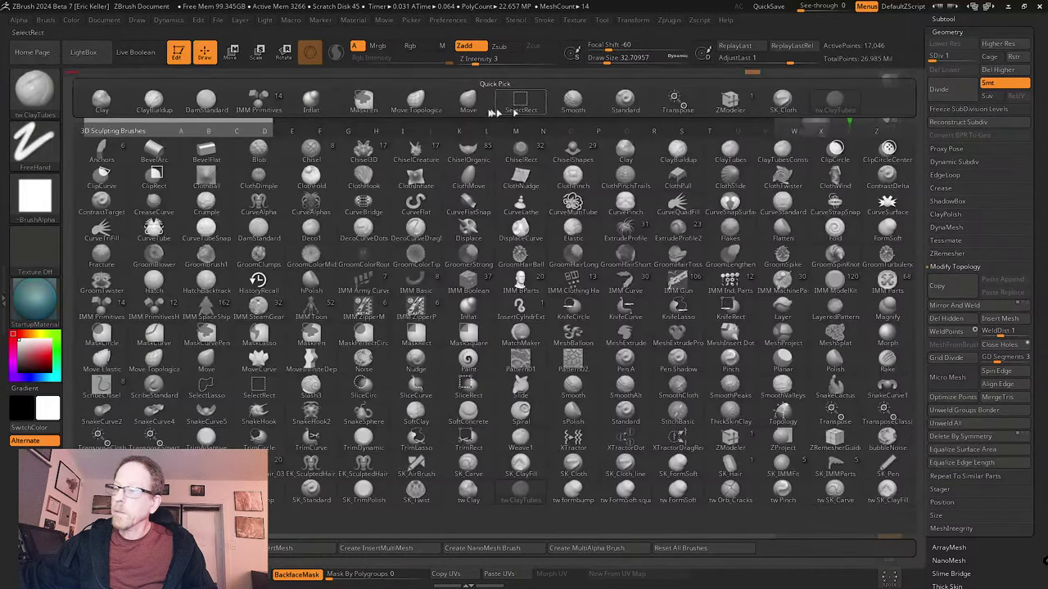
pyautogui.click(468, 100)
pyautogui.press('s')
pyautogui.moveTo(628, 465); pyautogui.dragTo(639, 464)
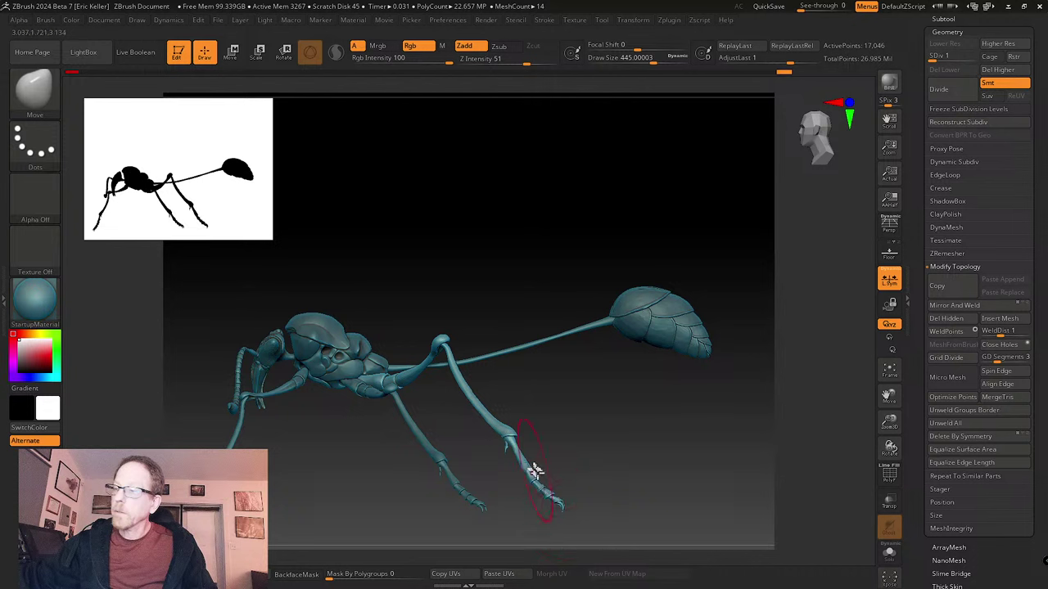
pyautogui.moveTo(533, 471); pyautogui.dragTo(564, 509)
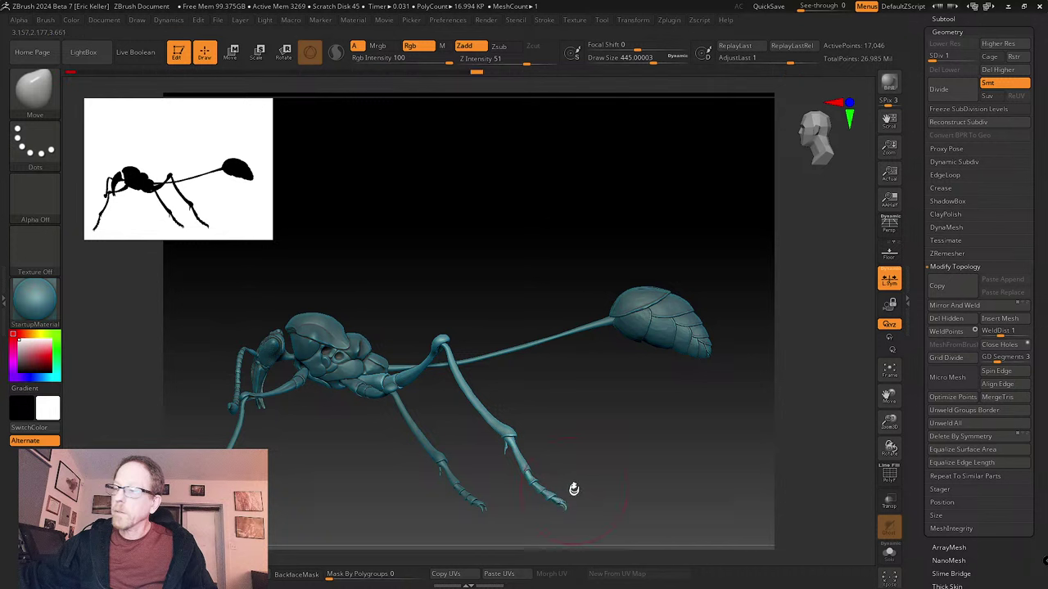
pyautogui.press('s')
pyautogui.moveTo(574, 491); pyautogui.dragTo(568, 492)
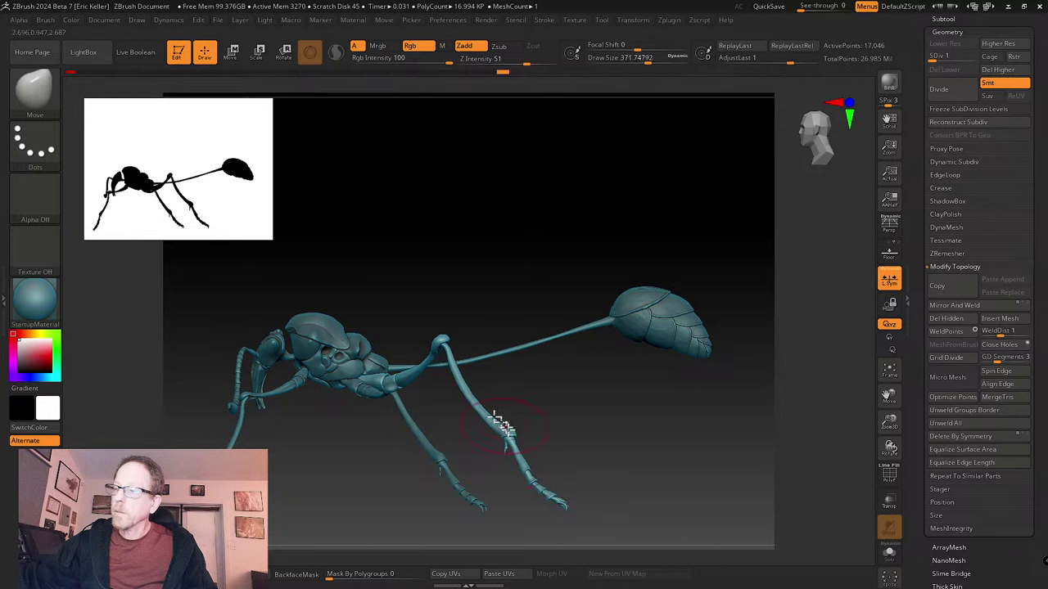
pyautogui.moveTo(582, 474); pyautogui.dragTo(624, 354)
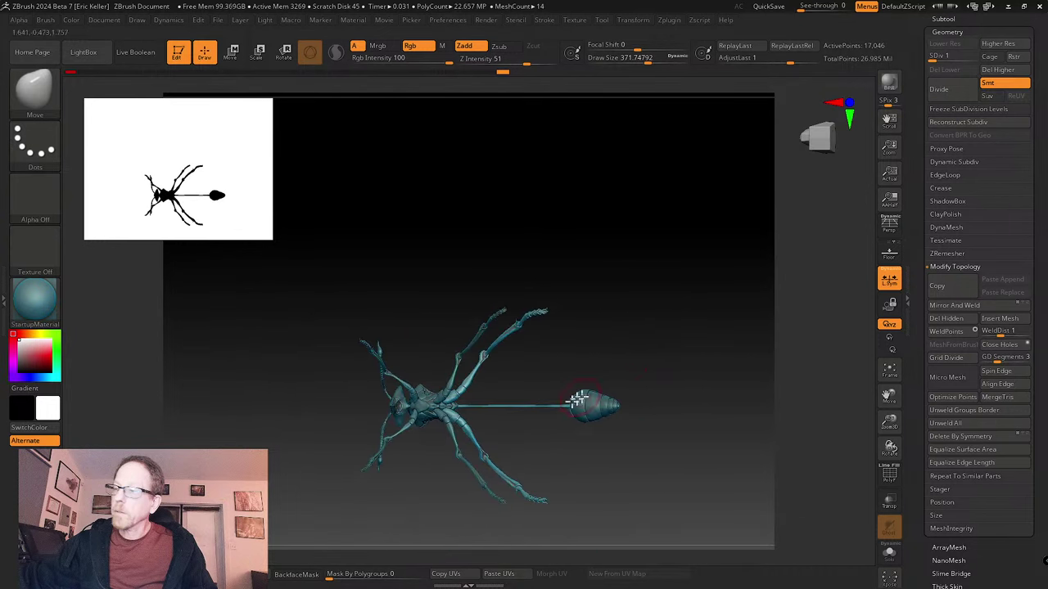
# - Rotate the hind legs slightly inward as seen from above, then adjust their tilt in side view
pyautogui.press('w')
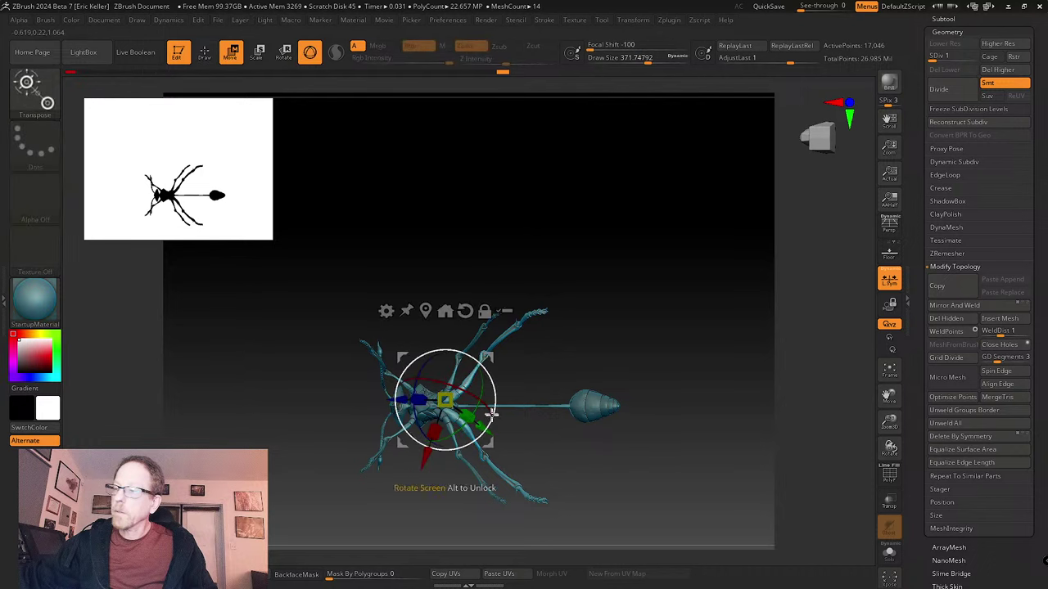
pyautogui.moveTo(494, 422); pyautogui.dragTo(491, 419)
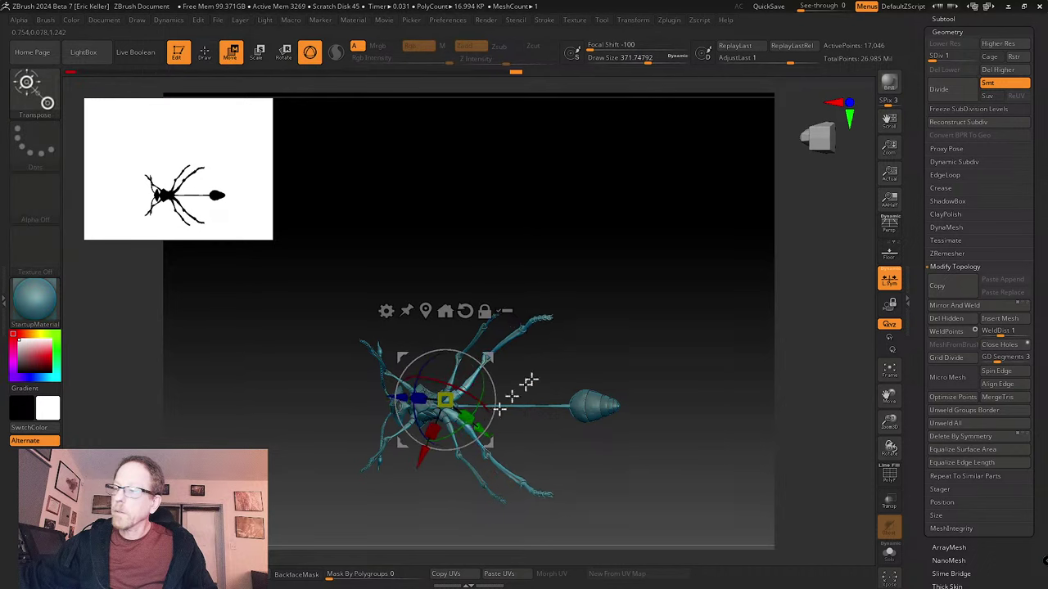
pyautogui.moveTo(622, 290); pyautogui.dragTo(642, 455)
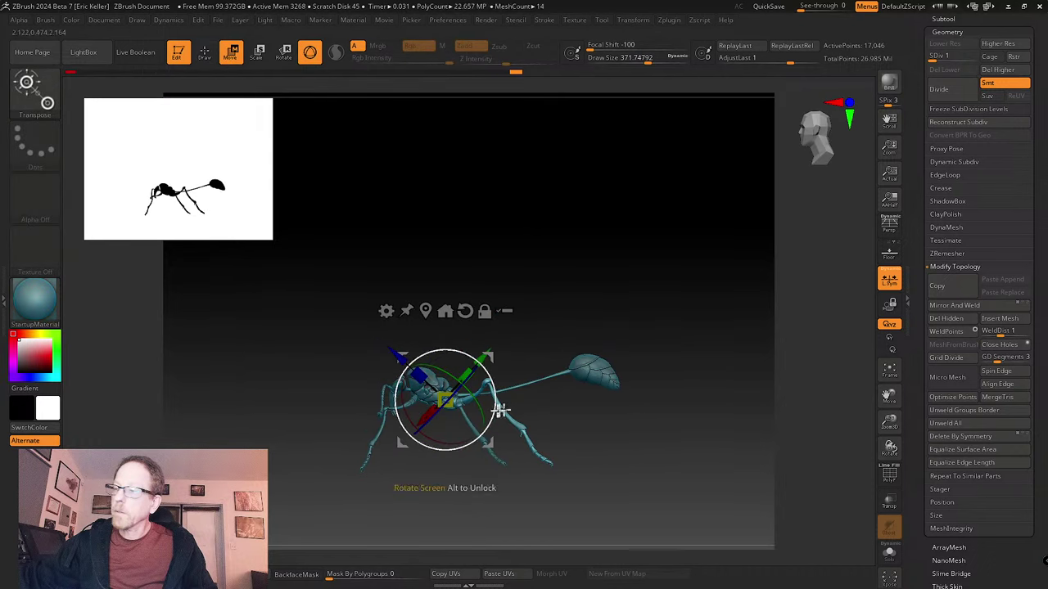
pyautogui.moveTo(500, 410); pyautogui.dragTo(496, 412)
pyautogui.moveTo(586, 417)
pyautogui.mouseDown()
pyautogui.moveTo(556, 452)
pyautogui.moveTo(598, 461)
pyautogui.moveTo(608, 450)
pyautogui.moveTo(669, 450)
pyautogui.moveTo(631, 463)
pyautogui.moveTo(636, 495)
pyautogui.moveTo(603, 470)
pyautogui.moveTo(652, 498)
pyautogui.moveTo(673, 477)
pyautogui.moveTo(667, 488)
pyautogui.moveTo(720, 515)
pyautogui.moveTo(710, 468)
pyautogui.mouseUp()
pyautogui.press('q')
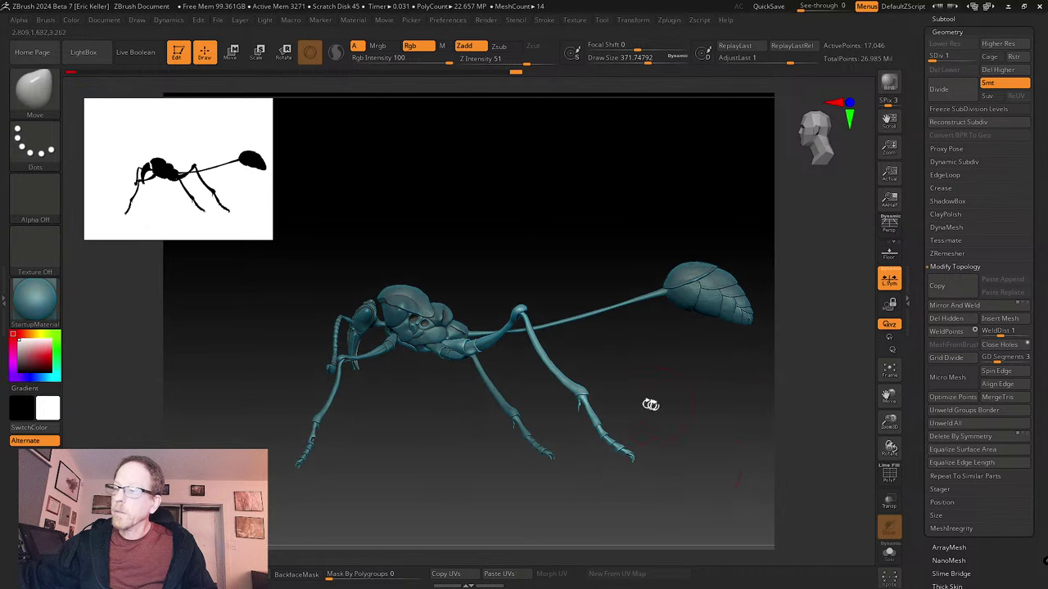
# - Show the hind-leg subtool alone with its polyframe and switch the material to SkinShade4
pyautogui.moveTo(918, 119); pyautogui.dragTo(917, 177)
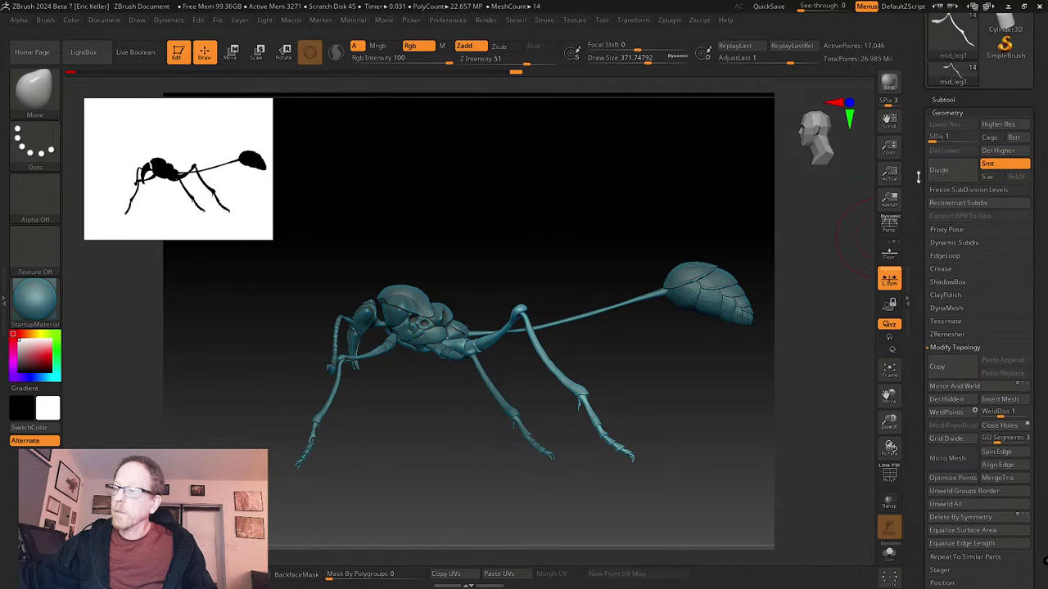
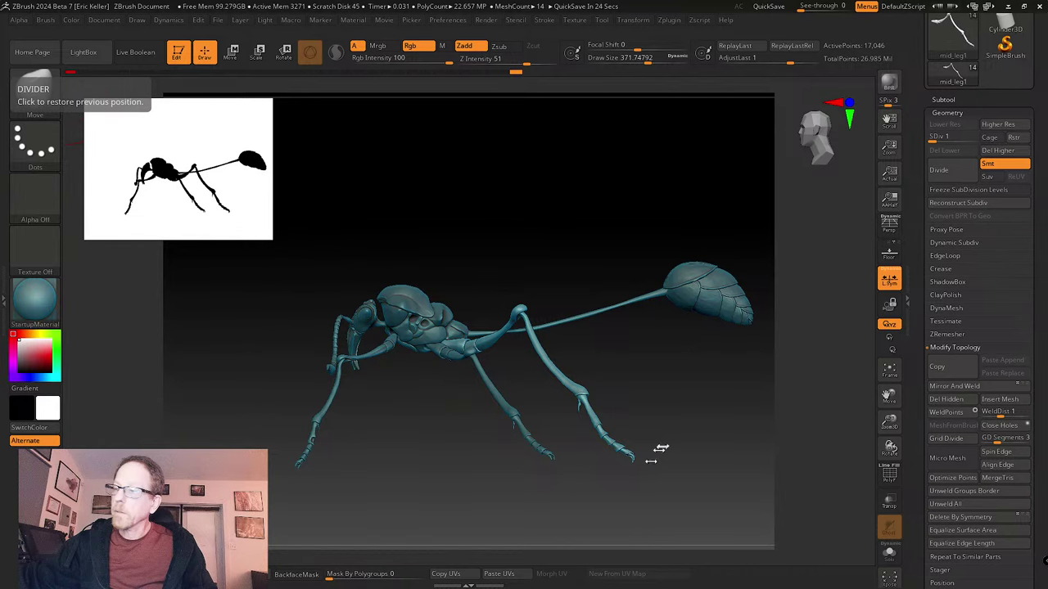
pyautogui.moveTo(653, 449); pyautogui.dragTo(870, 472)
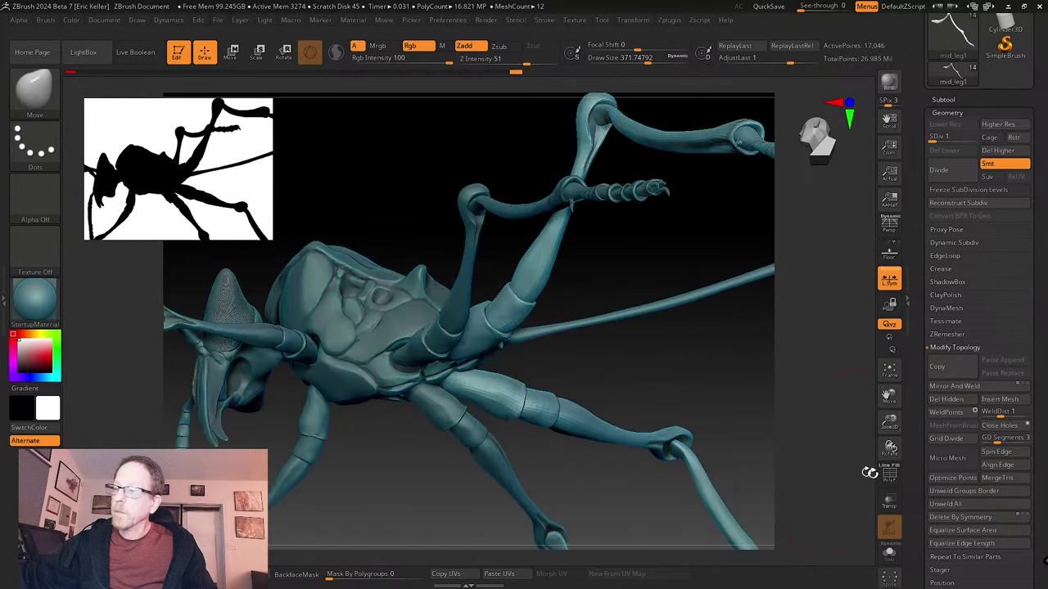
pyautogui.click(887, 476)
pyautogui.keyDown('alt'); pyautogui.moveTo(812, 453); pyautogui.dragTo(692, 390); pyautogui.keyUp('alt')
pyautogui.click(890, 553)
pyautogui.moveTo(698, 427); pyautogui.dragTo(663, 398)
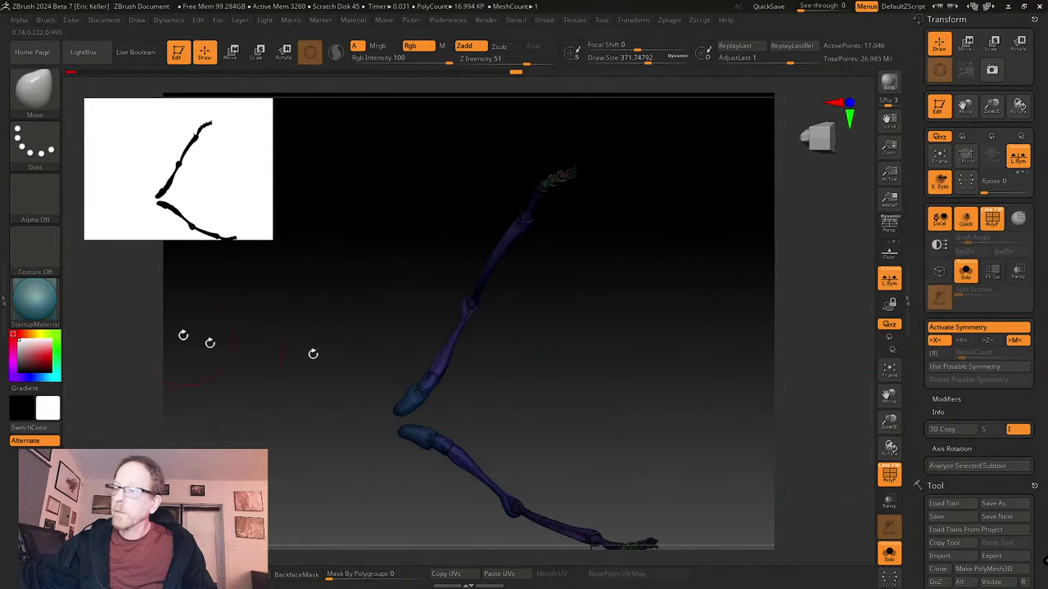
pyautogui.click(35, 299)
pyautogui.click(311, 226)
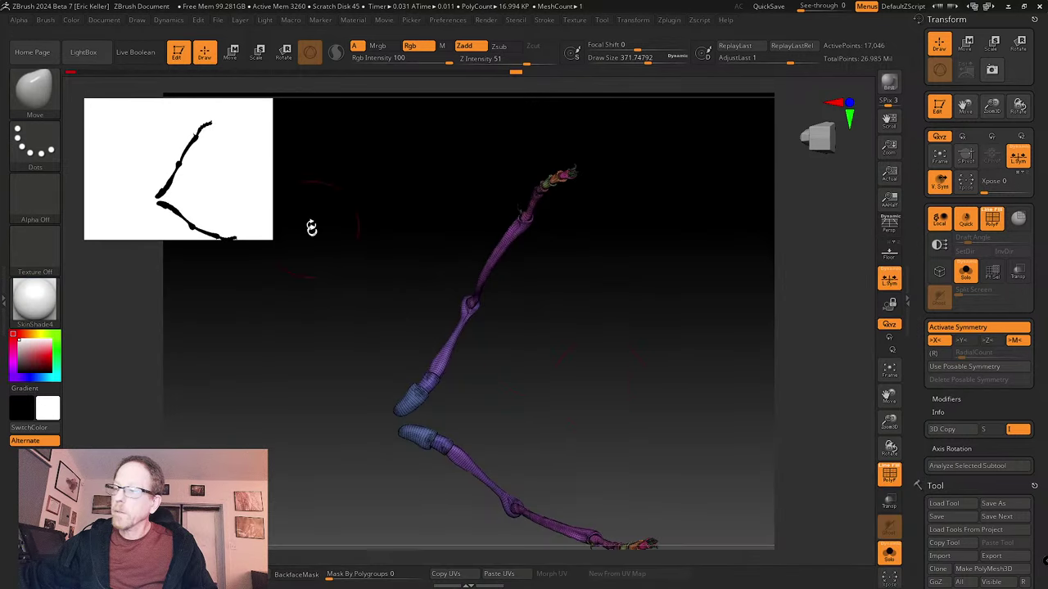
pyautogui.keyDown('alt'); pyautogui.moveTo(594, 375); pyautogui.dragTo(565, 391); pyautogui.keyUp('alt')
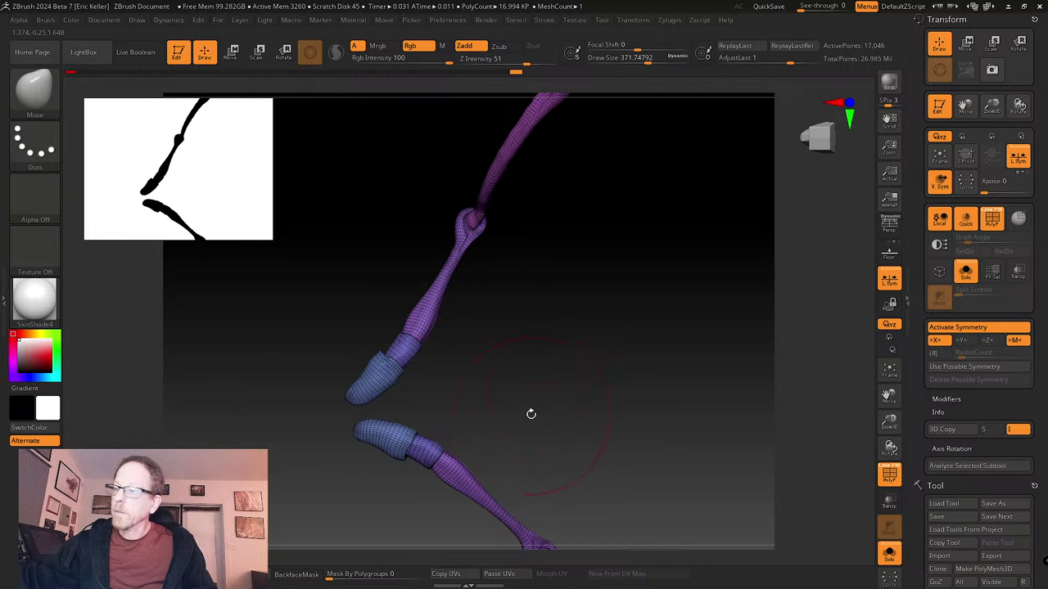
# - Mask the hind legs except for the blue base-segment polygroup, with the Gizmo pivot at the body end
pyautogui.press('w')
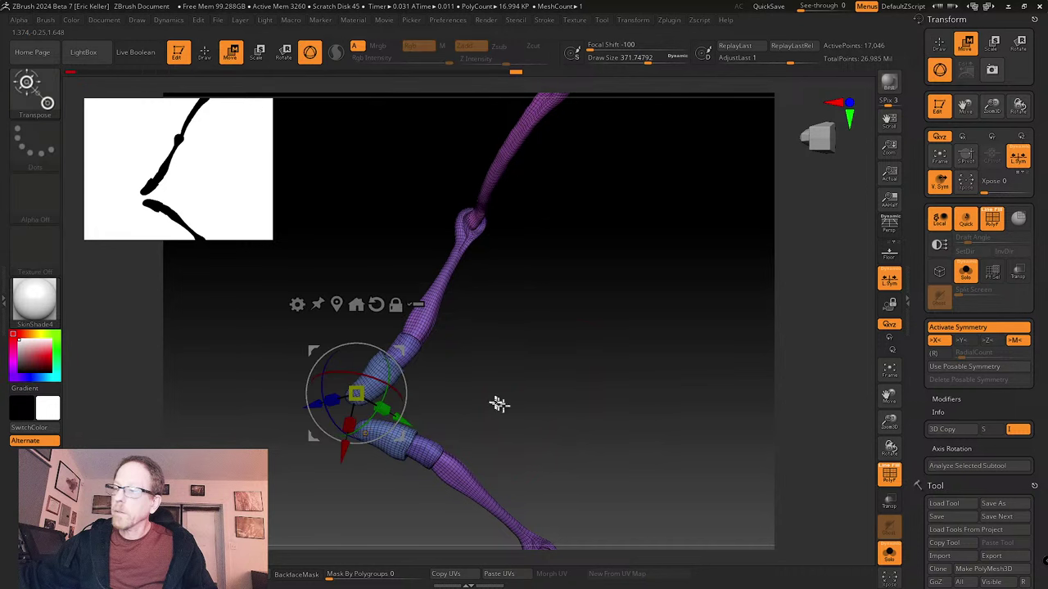
pyautogui.click(425, 327)
pyautogui.moveTo(531, 369); pyautogui.dragTo(518, 400)
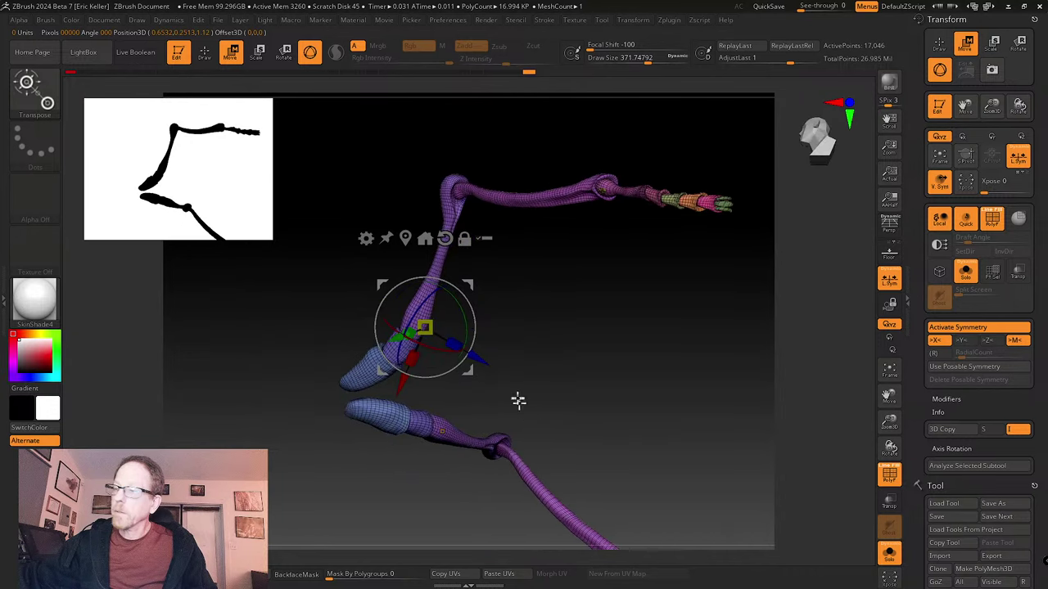
pyautogui.keyDown('ctrl'); pyautogui.moveTo(356, 374); pyautogui.dragTo(496, 390); pyautogui.keyUp('ctrl')
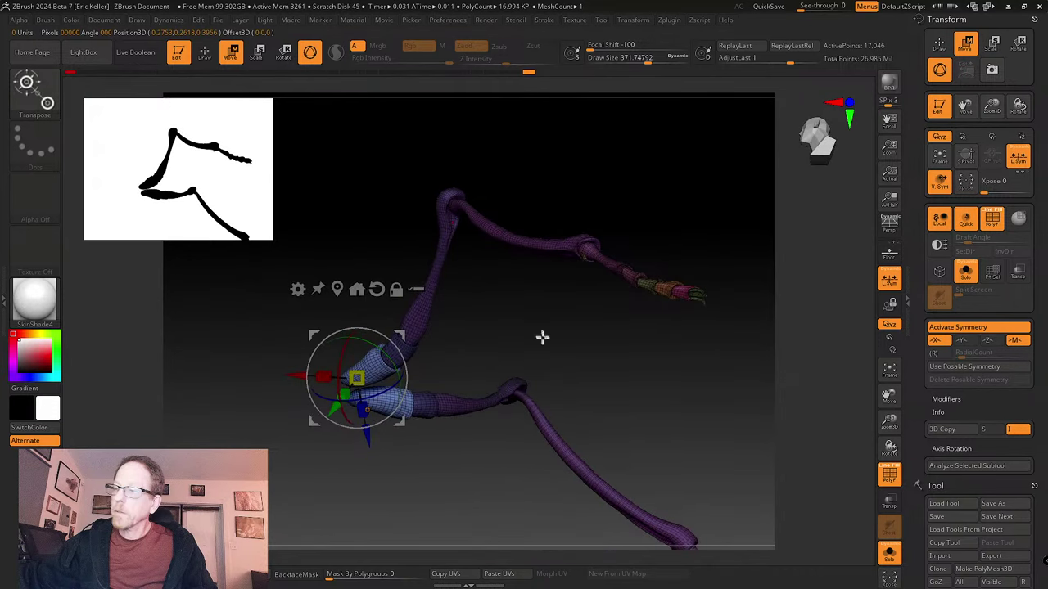
# - Set Mask By Polygroups to 100 and clear the mask from the hind legs, undoing any accidental shift of the mesh
pyautogui.moveTo(543, 336); pyautogui.dragTo(554, 347)
pyautogui.moveTo(486, 411)
pyautogui.mouseDown()
pyautogui.moveTo(519, 426)
pyautogui.moveTo(495, 412)
pyautogui.moveTo(487, 440)
pyautogui.mouseUp()
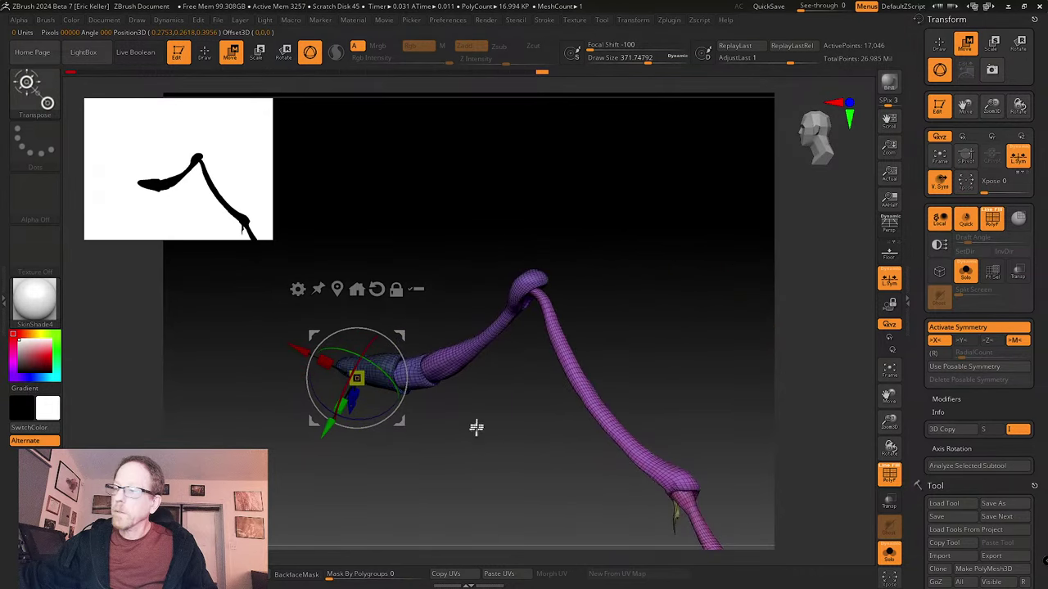
pyautogui.moveTo(402, 425); pyautogui.dragTo(456, 434)
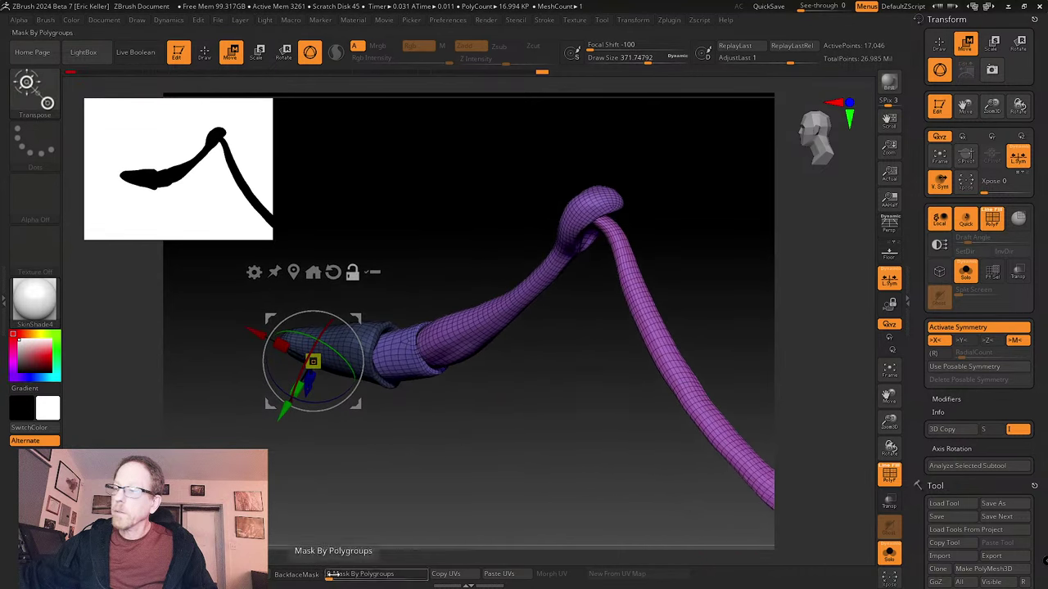
pyautogui.moveTo(344, 573); pyautogui.dragTo(412, 576)
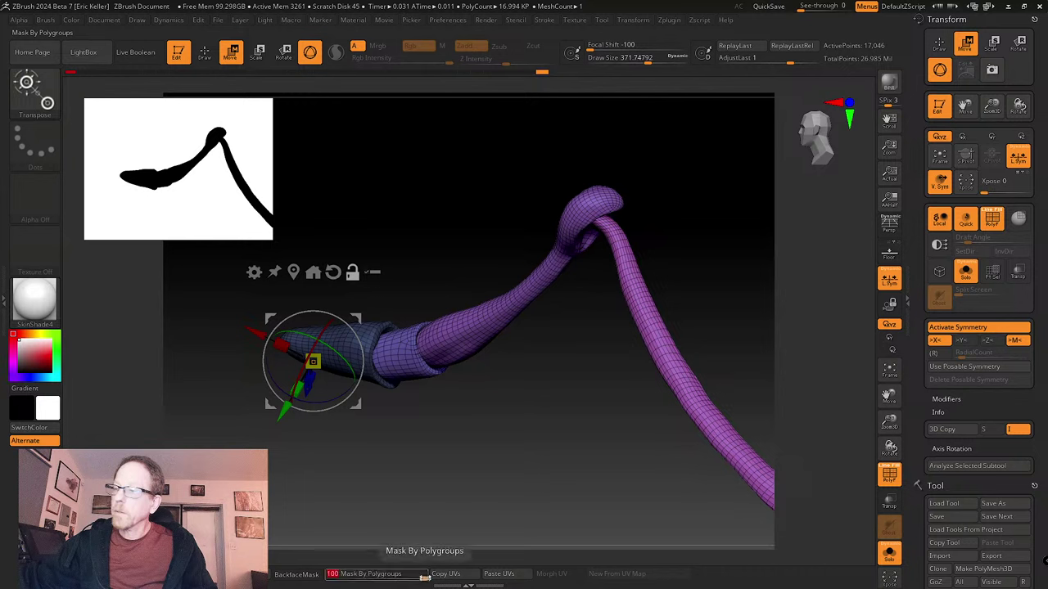
pyautogui.keyDown('ctrl'); pyautogui.moveTo(433, 504); pyautogui.dragTo(468, 530); pyautogui.keyUp('ctrl')
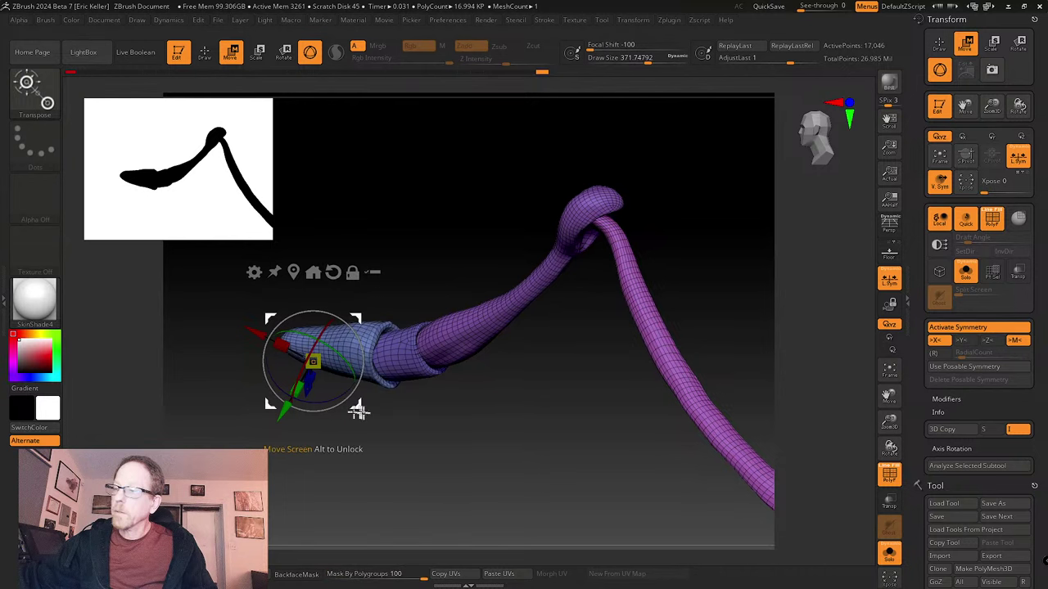
pyautogui.moveTo(357, 410); pyautogui.dragTo(359, 410)
pyautogui.hotkey('ctrl', 'z')
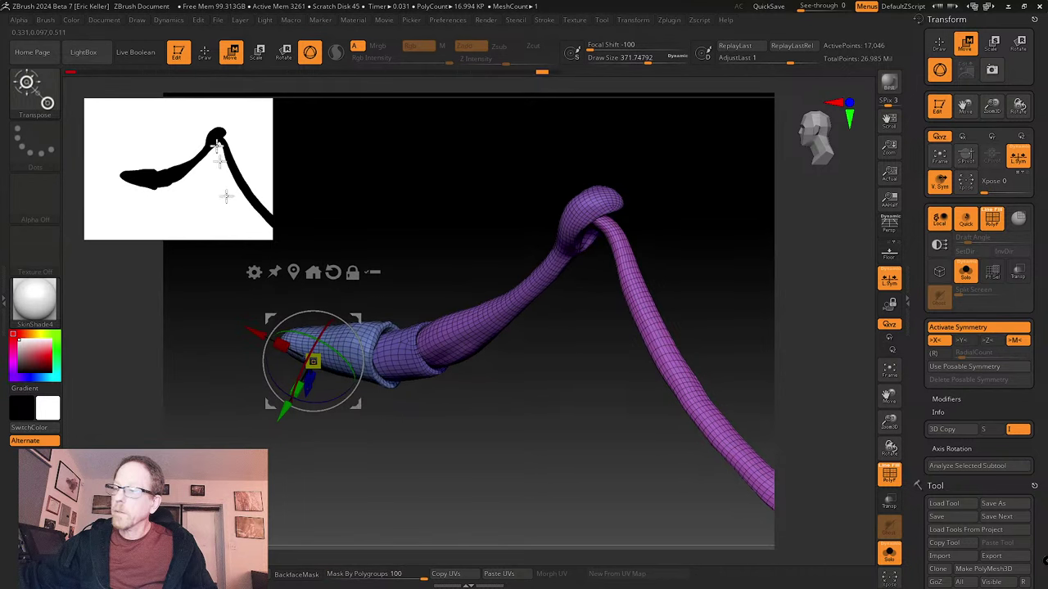
# - Switch to the Move brush and pull the hind leg's base segments near the joint with full polygroup masking
pyautogui.press('q')
pyautogui.press('b')
pyautogui.press('m')
pyautogui.press('v')
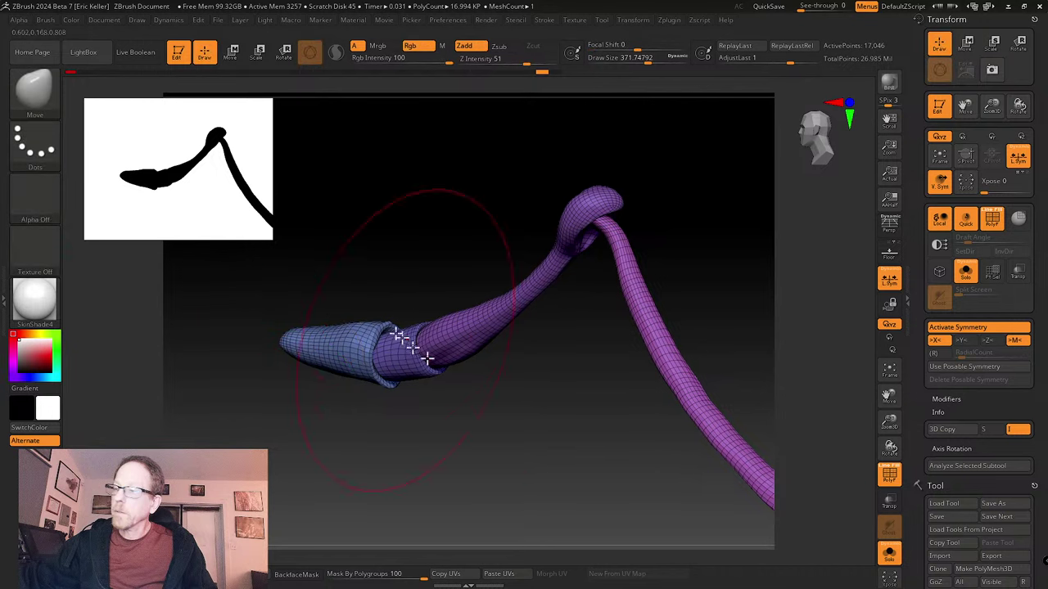
pyautogui.moveTo(353, 346); pyautogui.dragTo(390, 357)
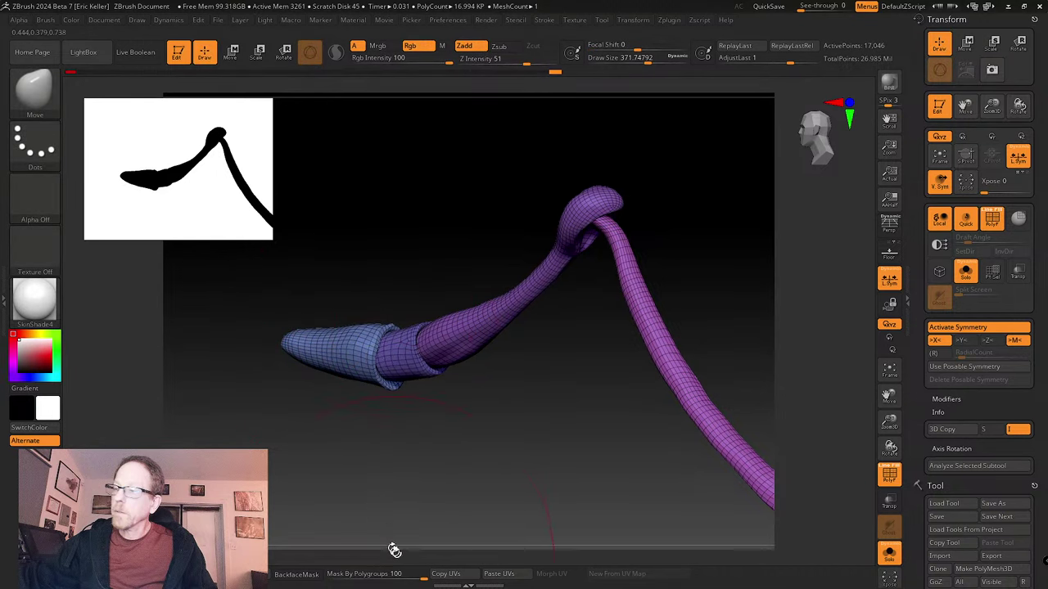
# - Try the Move brush on the hind leg's base segments with Mask By Polygroups at 0, and again at 34
pyautogui.moveTo(397, 574); pyautogui.dragTo(321, 574)
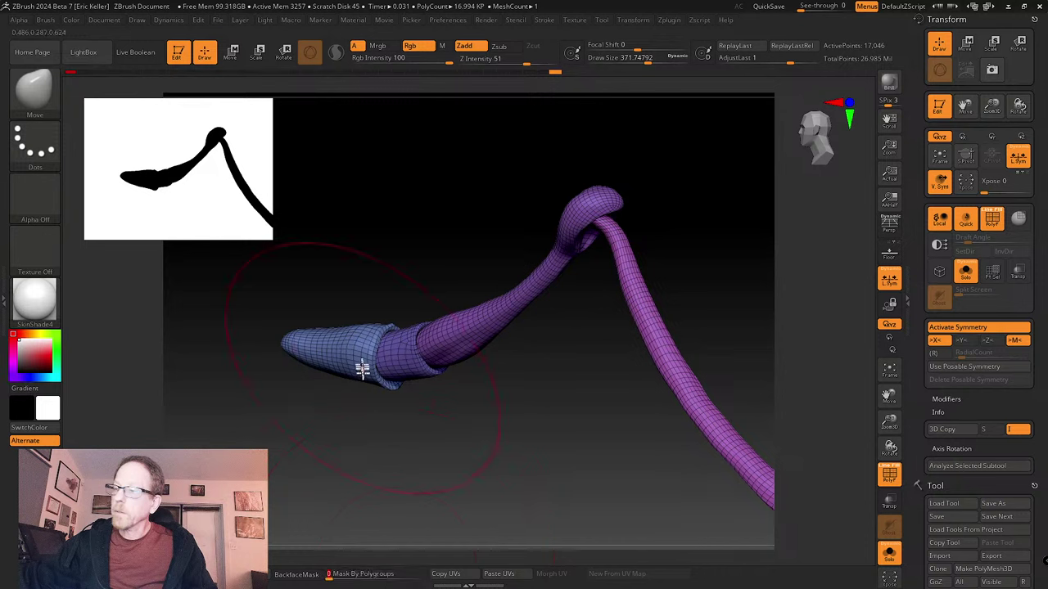
pyautogui.moveTo(362, 368)
pyautogui.mouseDown()
pyautogui.moveTo(353, 374)
pyautogui.moveTo(368, 379)
pyautogui.moveTo(363, 351)
pyautogui.mouseUp()
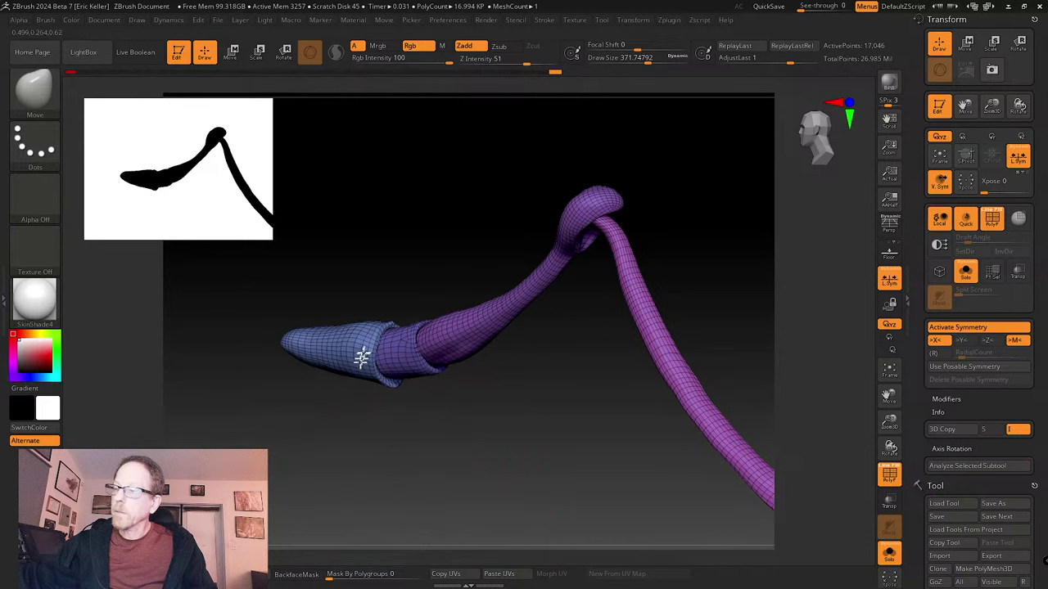
pyautogui.moveTo(335, 576); pyautogui.dragTo(360, 576)
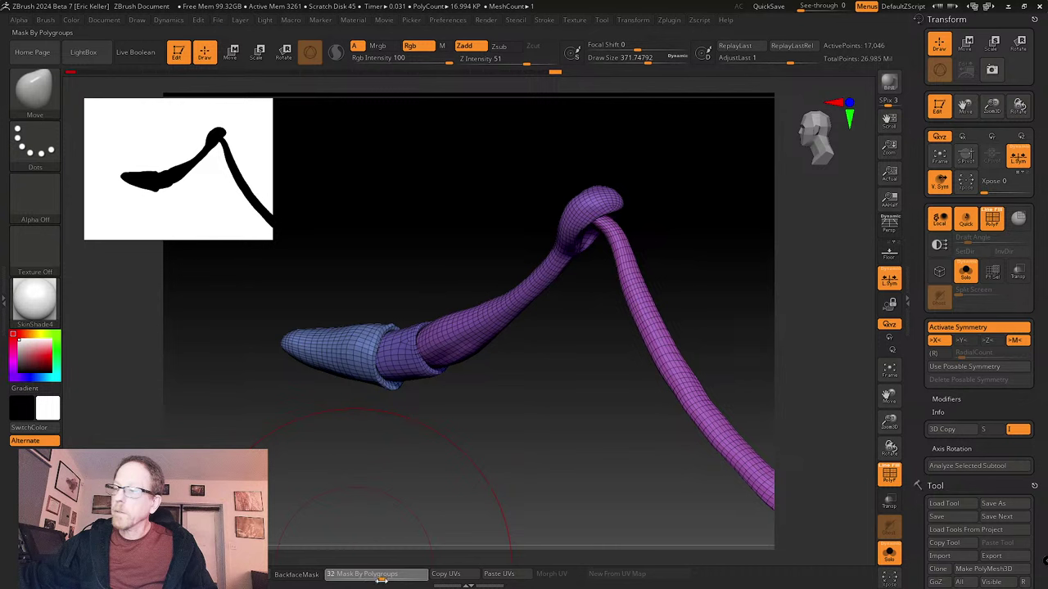
pyautogui.moveTo(383, 576); pyautogui.dragTo(386, 576)
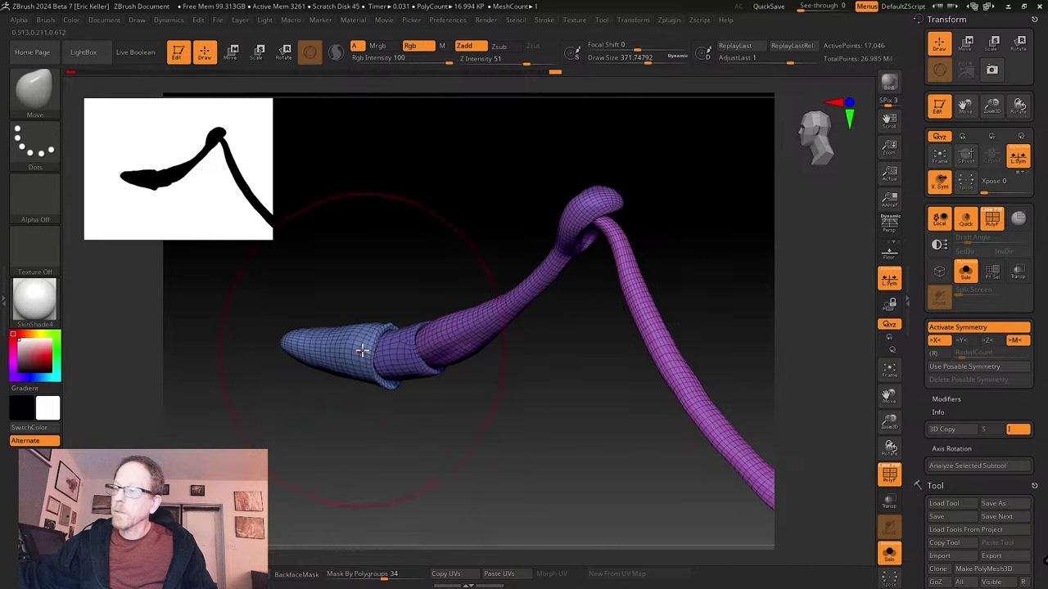
pyautogui.press('ctrl')
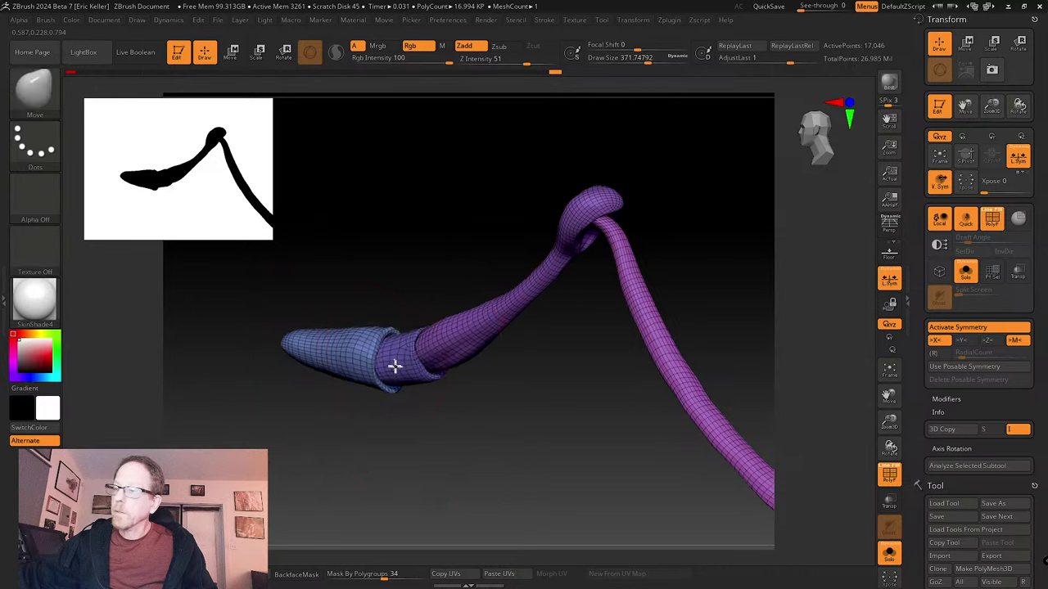
pyautogui.moveTo(400, 363); pyautogui.dragTo(394, 360)
pyautogui.press('ctrl')
# - Show the whole insect again without the polyframe, using StartupMaterial
pyautogui.moveTo(482, 420)
pyautogui.mouseDown()
pyautogui.moveTo(451, 410)
pyautogui.moveTo(435, 428)
pyautogui.moveTo(424, 406)
pyautogui.mouseUp()
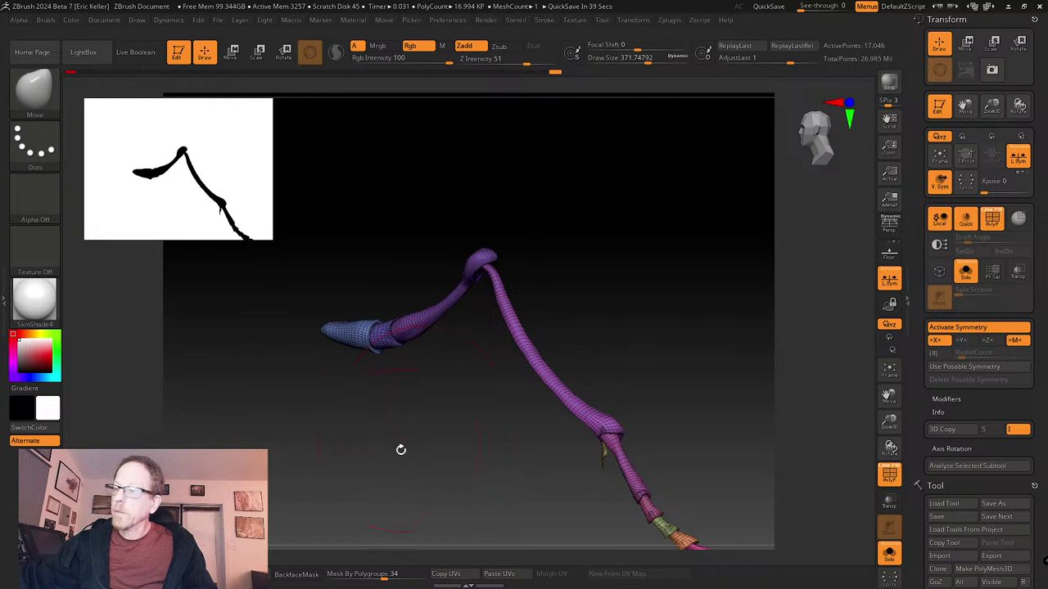
pyautogui.click(889, 475)
pyautogui.keyDown('alt'); pyautogui.moveTo(695, 389); pyautogui.dragTo(695, 359); pyautogui.keyUp('alt')
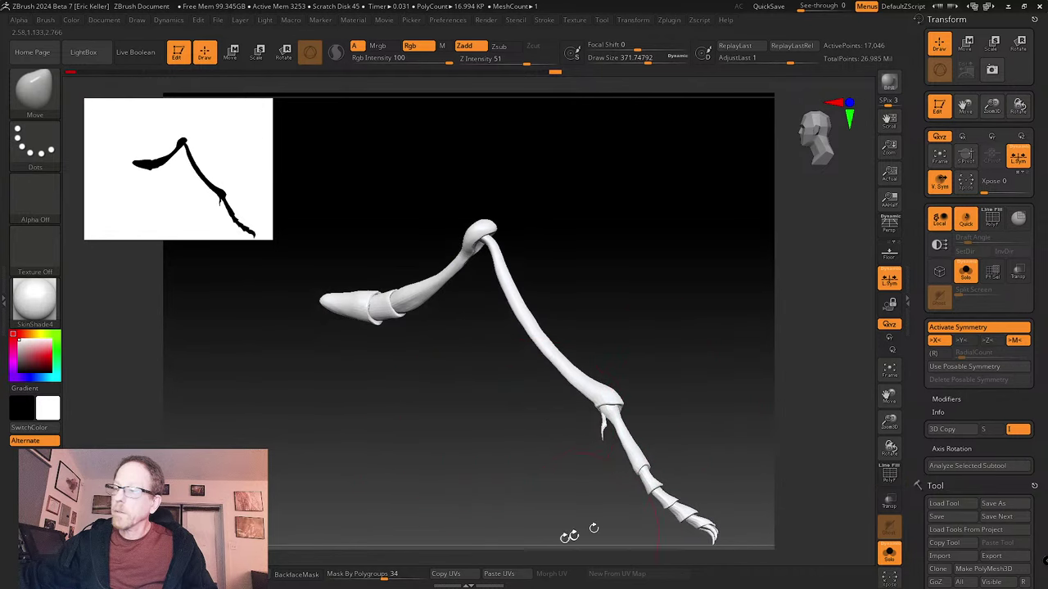
pyautogui.click(889, 553)
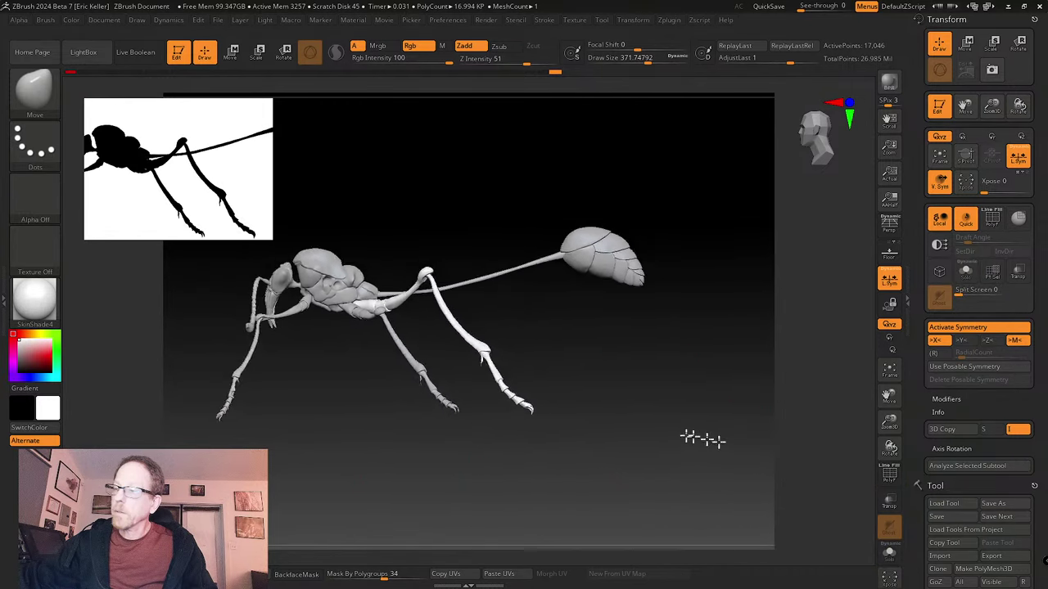
pyautogui.moveTo(755, 489); pyautogui.dragTo(707, 431)
pyautogui.moveTo(650, 339); pyautogui.dragTo(460, 473)
pyautogui.click(34, 298)
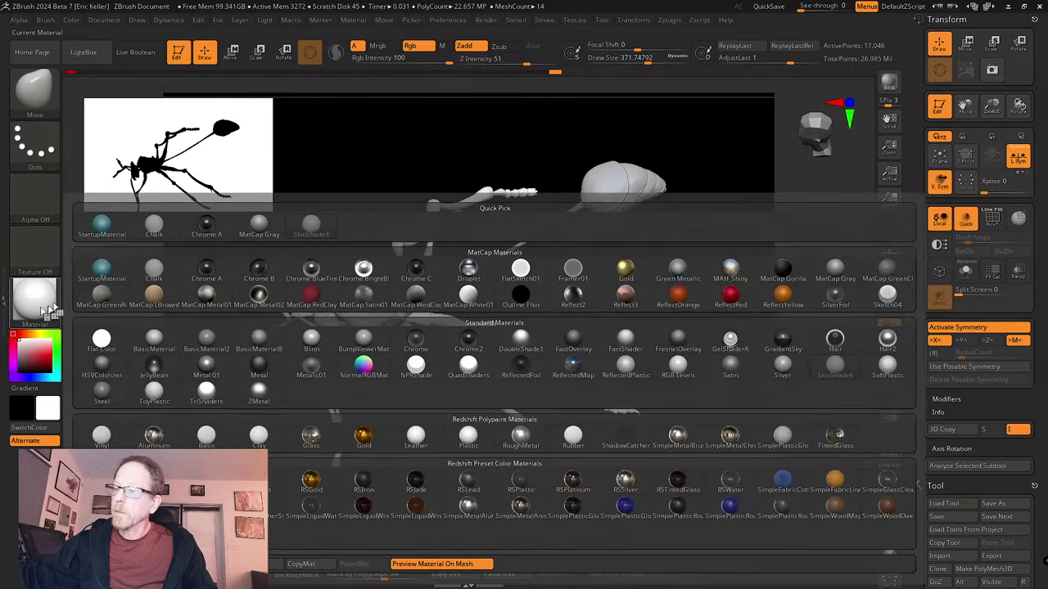
pyautogui.click(153, 228)
# - Examine the proportions and pose of all the insect's legs from above and from several angles
pyautogui.moveTo(469, 461); pyautogui.dragTo(370, 262)
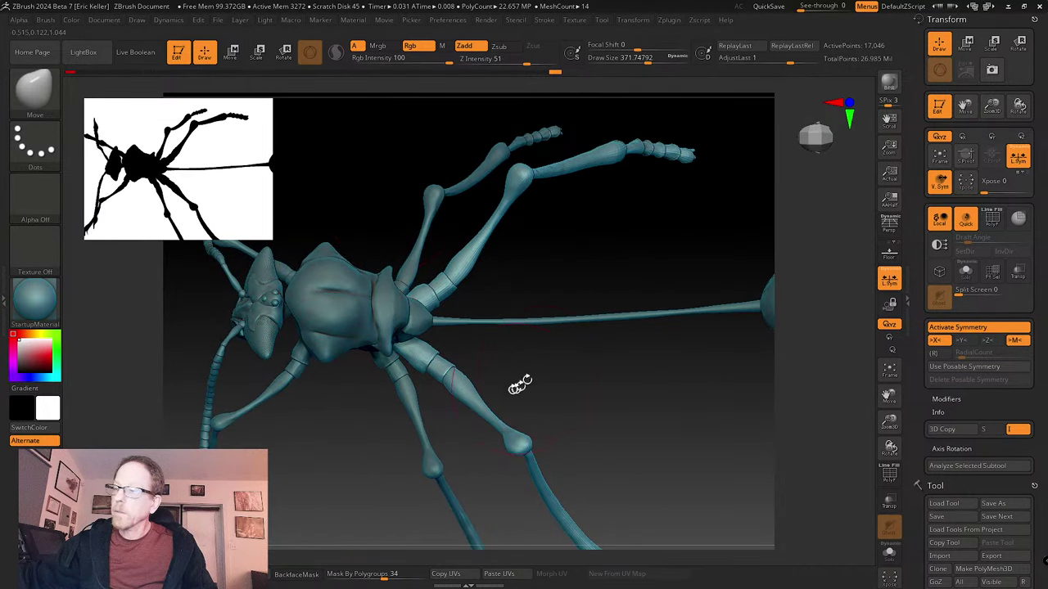
pyautogui.moveTo(631, 437); pyautogui.dragTo(649, 463)
pyautogui.moveTo(668, 454)
pyautogui.mouseDown()
pyautogui.moveTo(652, 435)
pyautogui.moveTo(660, 426)
pyautogui.moveTo(599, 447)
pyautogui.moveTo(668, 436)
pyautogui.mouseUp()
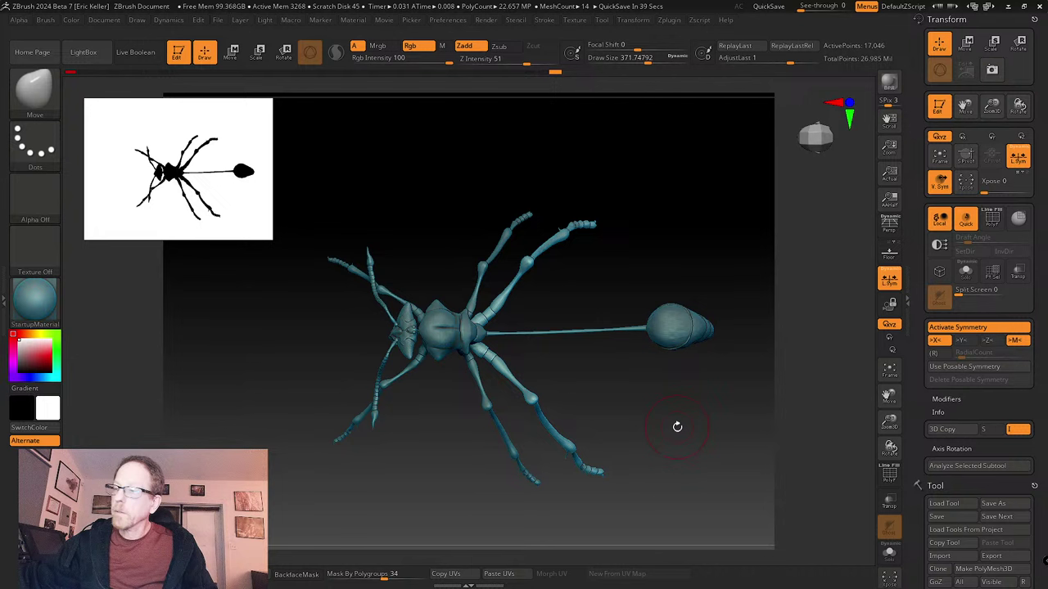
pyautogui.moveTo(658, 439); pyautogui.dragTo(533, 392)
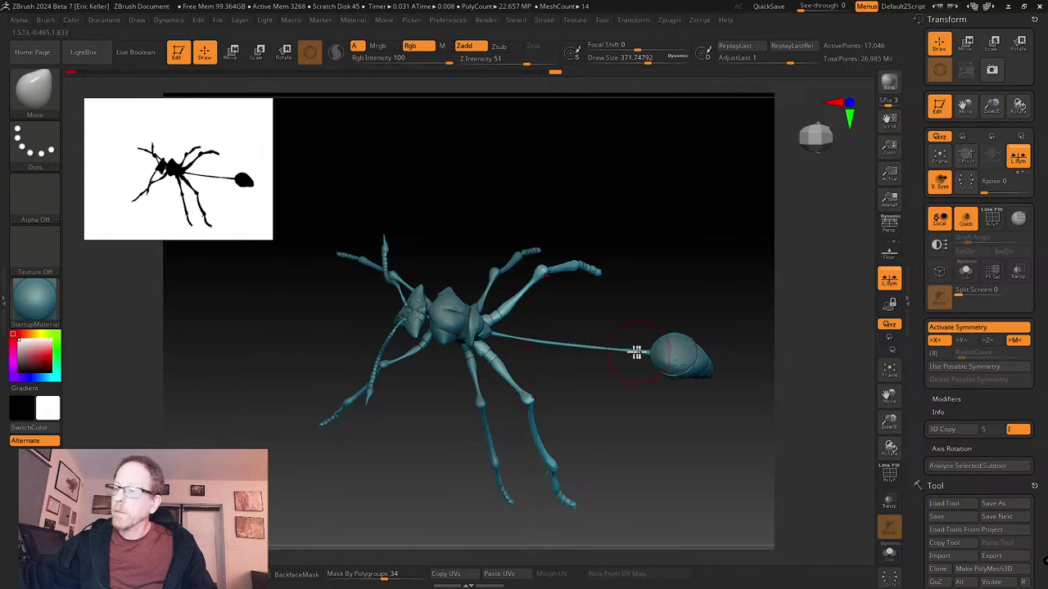
pyautogui.moveTo(635, 383); pyautogui.dragTo(610, 413)
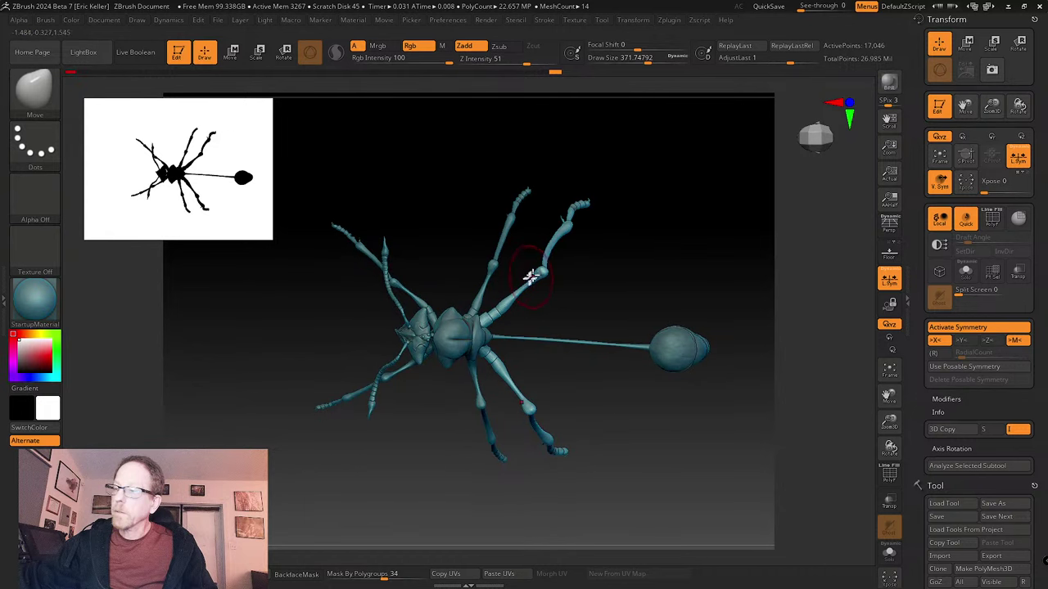
pyautogui.moveTo(613, 393); pyautogui.dragTo(572, 323)
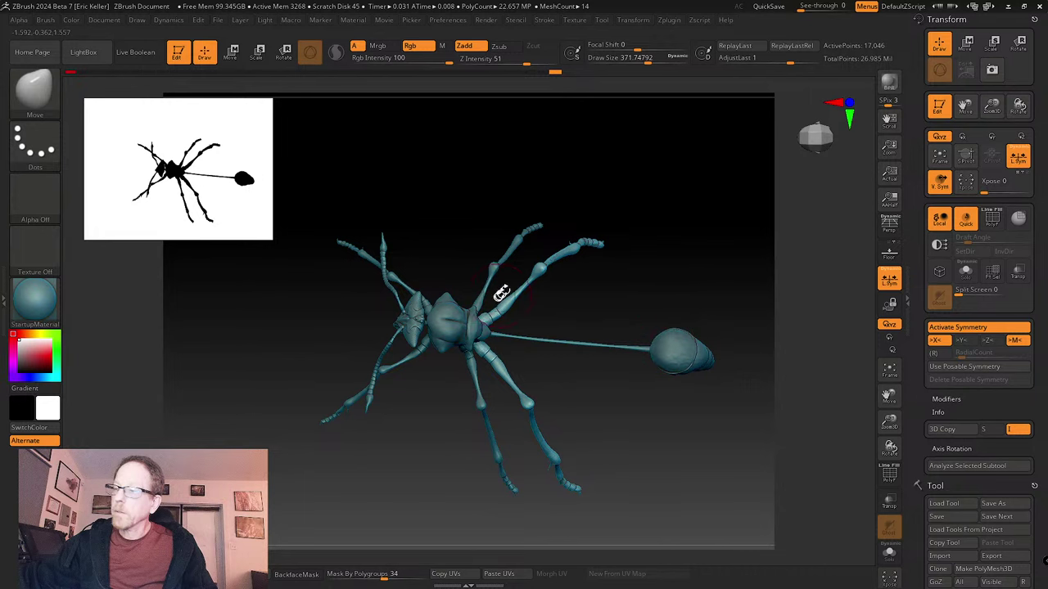
pyautogui.moveTo(597, 360); pyautogui.dragTo(704, 502)
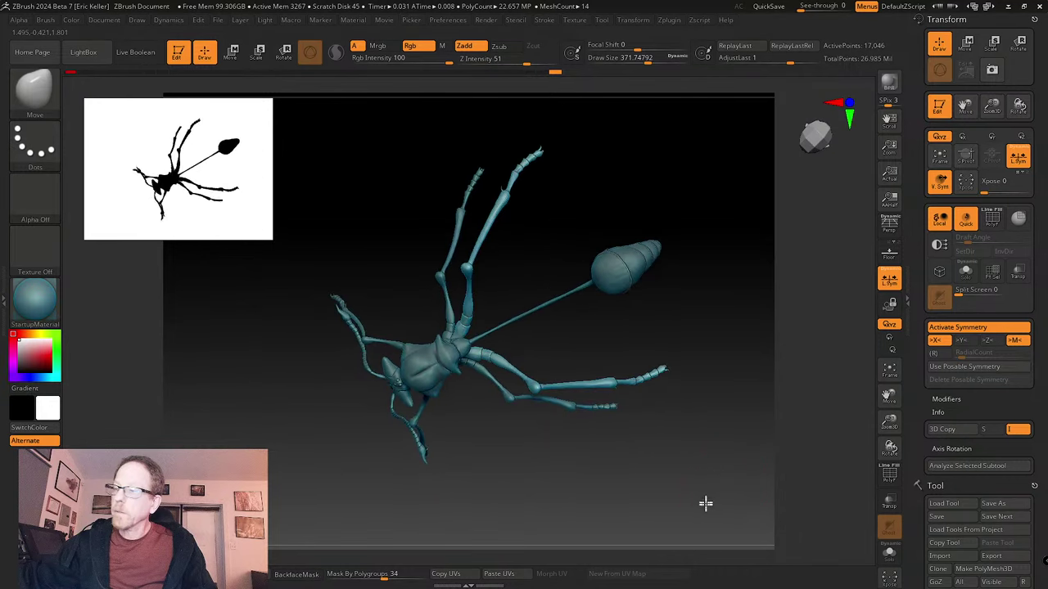